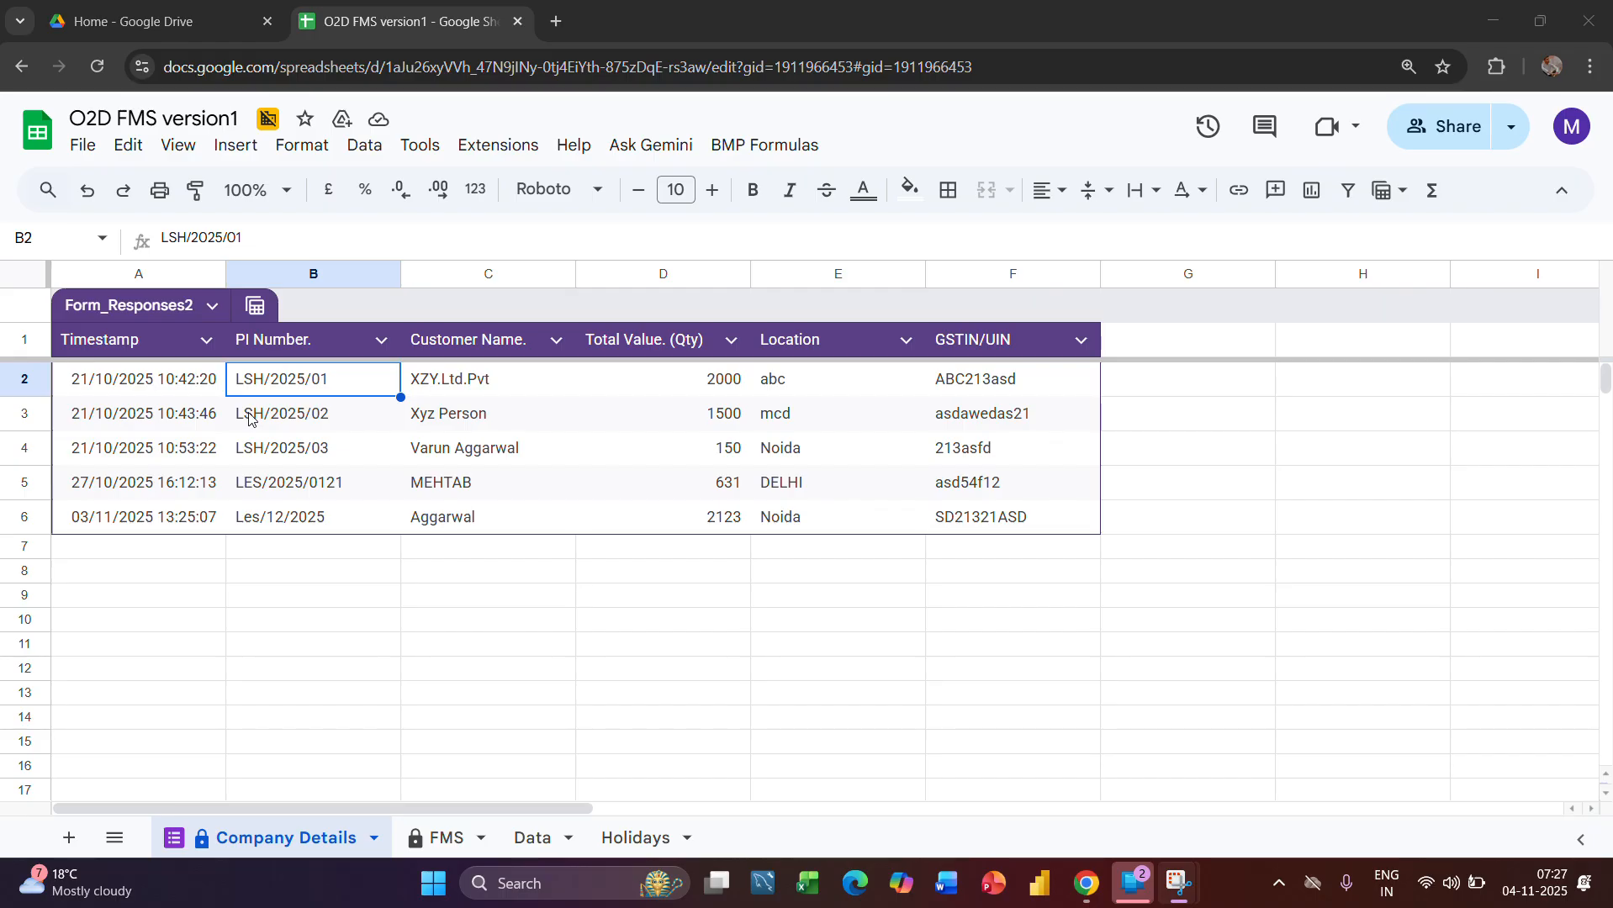
Review the PI Number, Customer Name and Total Value columns of the Company Details responses
{"action": "left_click", "coordinate": [318, 271]}
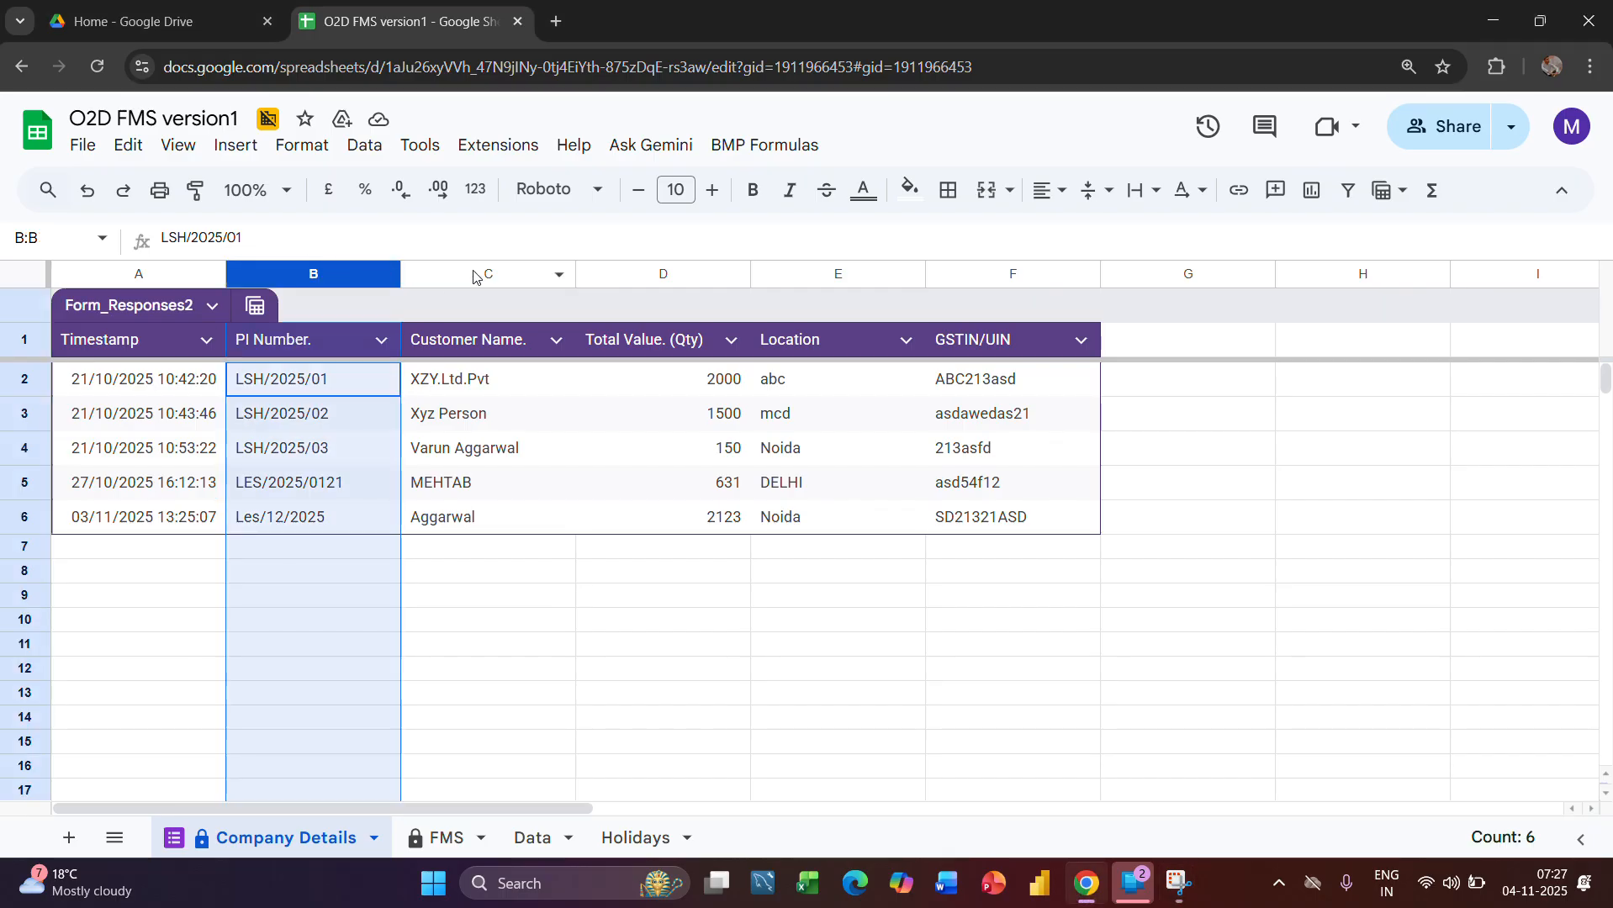
{"action": "left_click", "coordinate": [486, 271]}
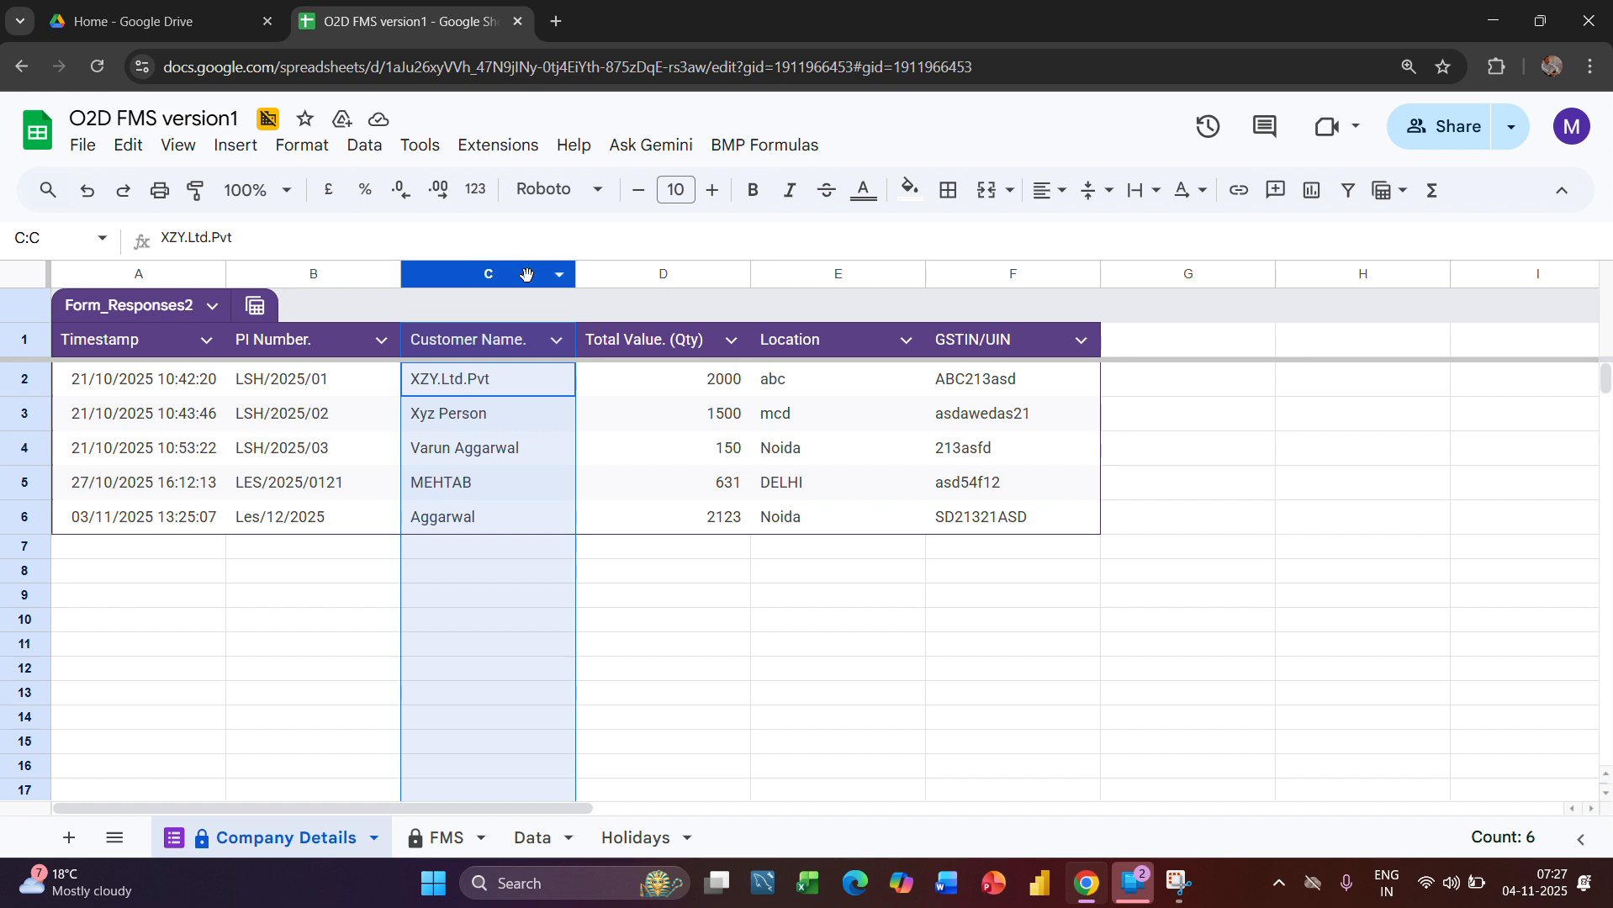
{"action": "left_click", "coordinate": [639, 283]}
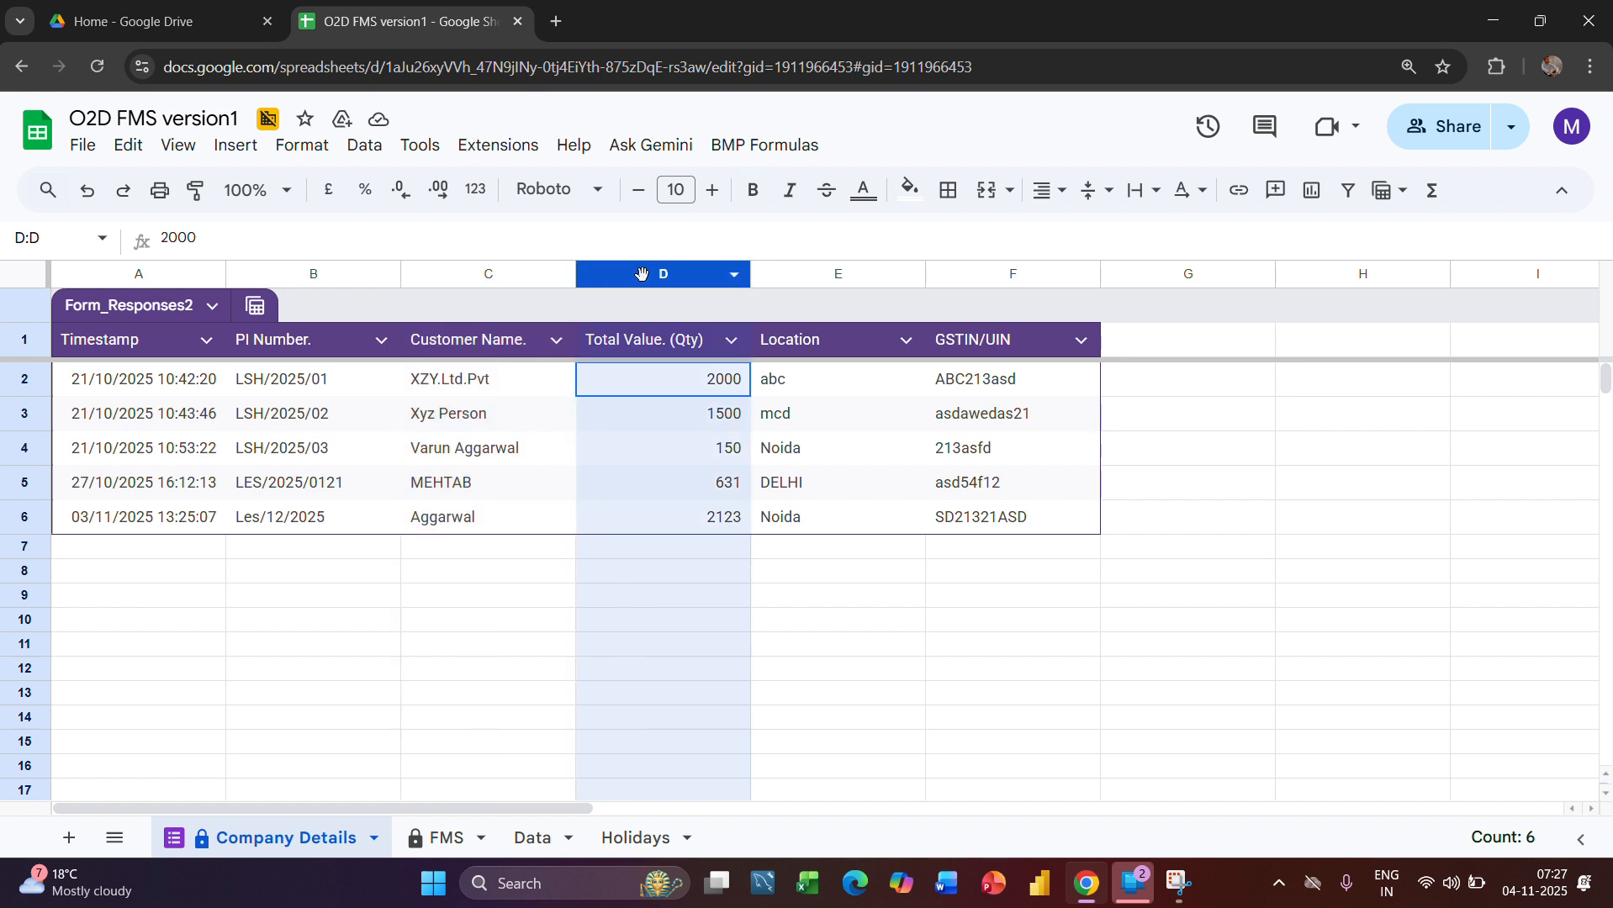
Change the Customer Name header in C1 of the Company Details sheet to "Company Name."
{"action": "left_click", "coordinate": [458, 340]}
{"action": "double_click", "coordinate": [464, 336]}
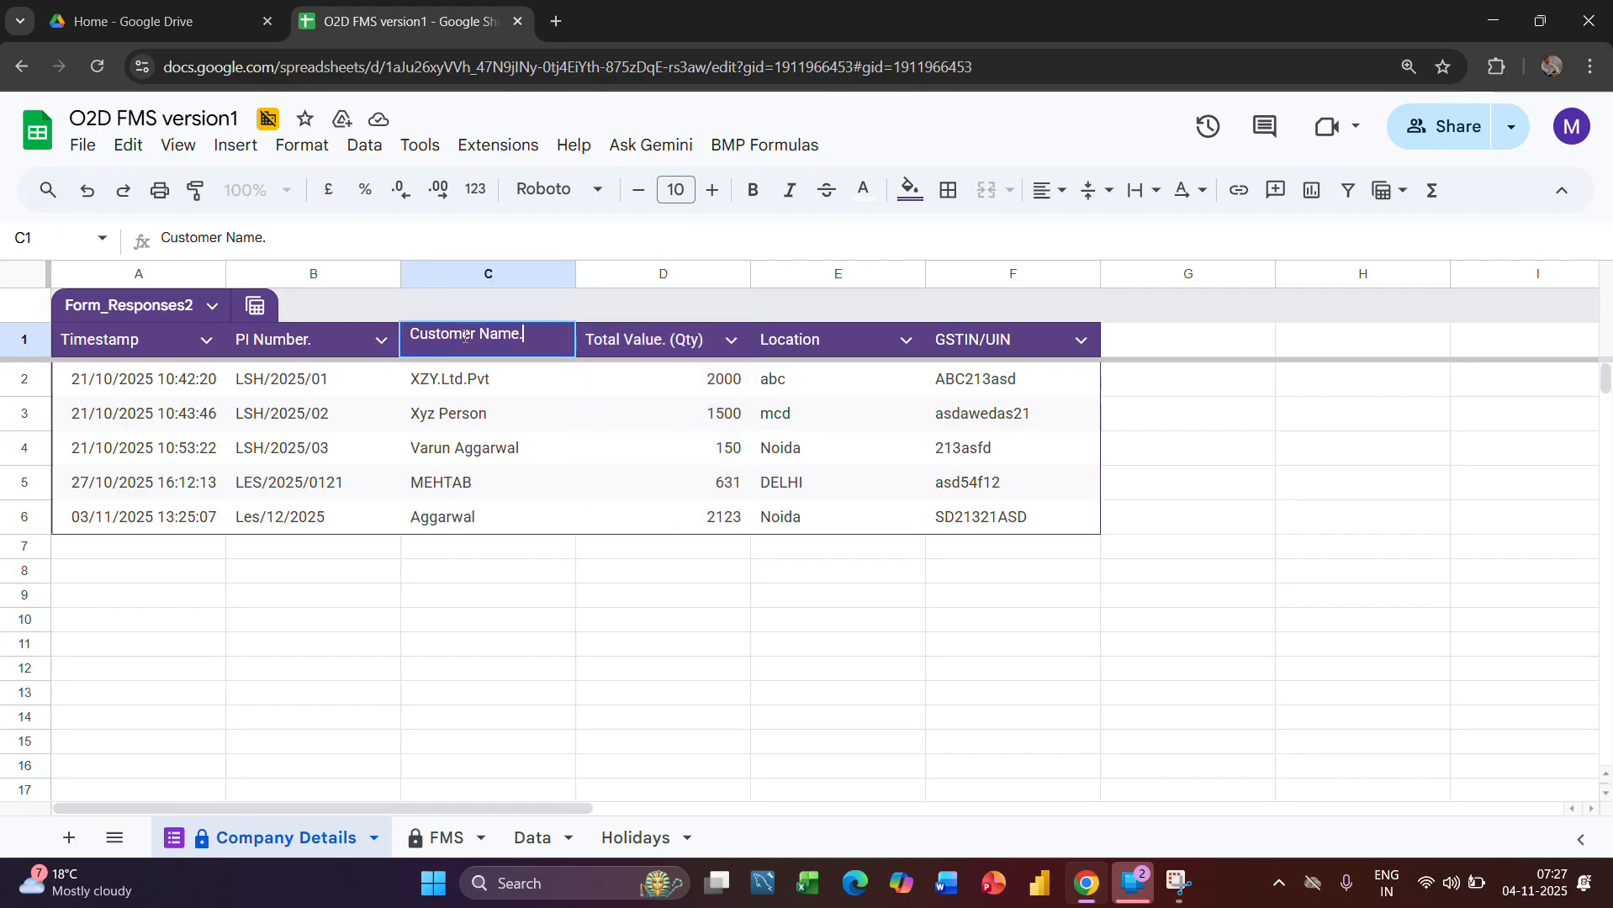
{"action": "left_click_drag", "start_coordinate": [469, 334], "coordinate": [191, 357]}
{"action": "key", "text": "BackSpace"}
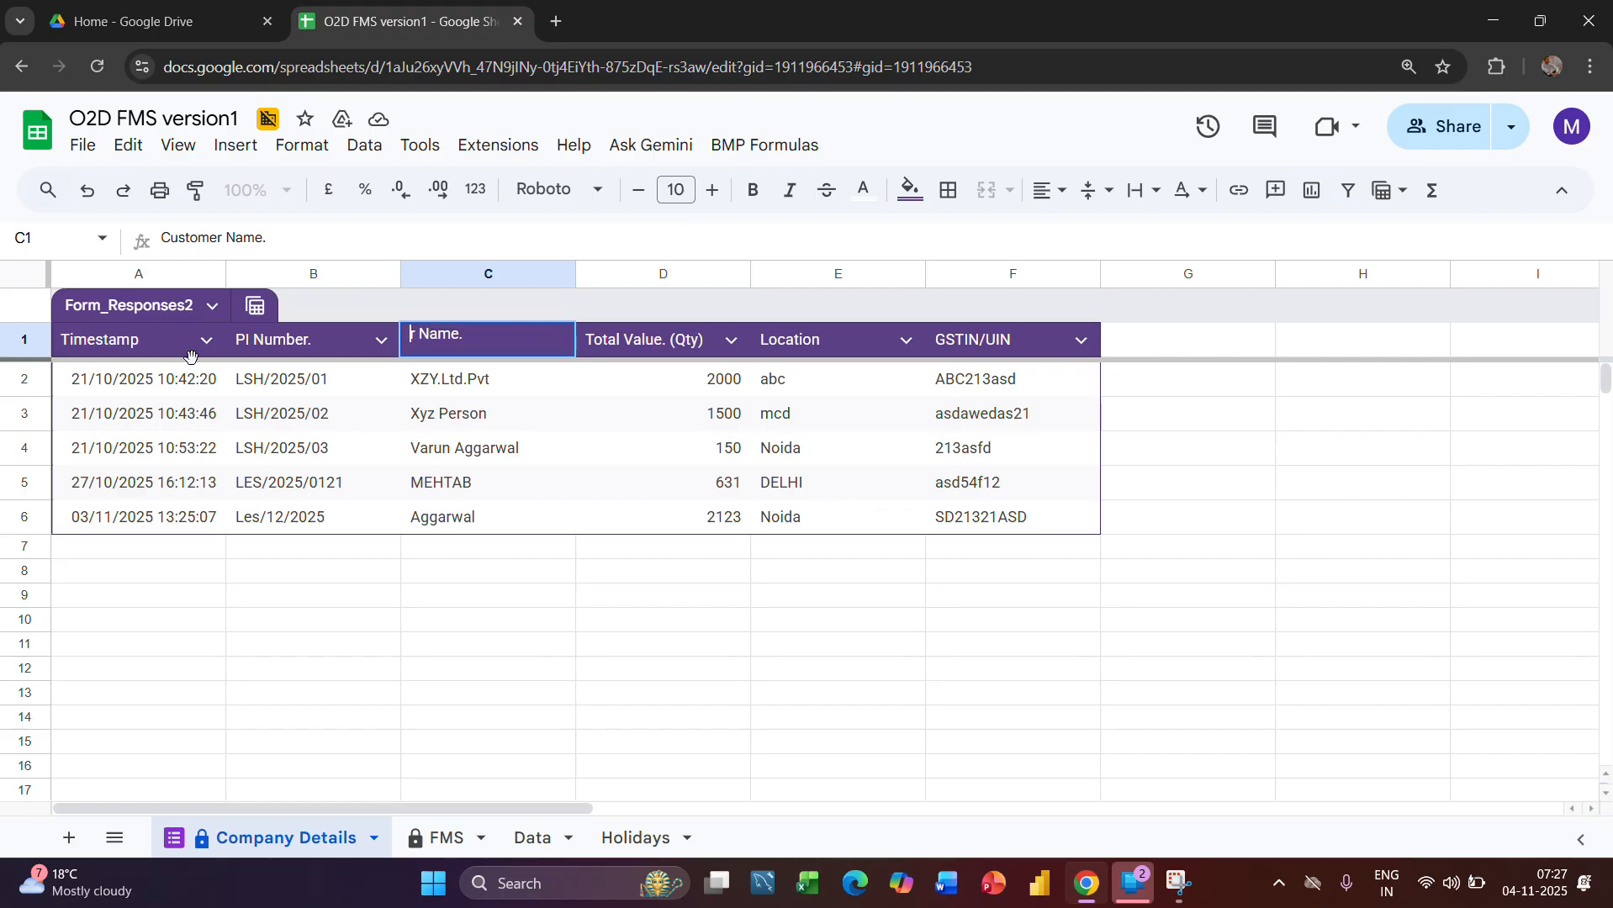
{"action": "key", "text": "Delete"}
{"action": "type", "text": "Comp"}
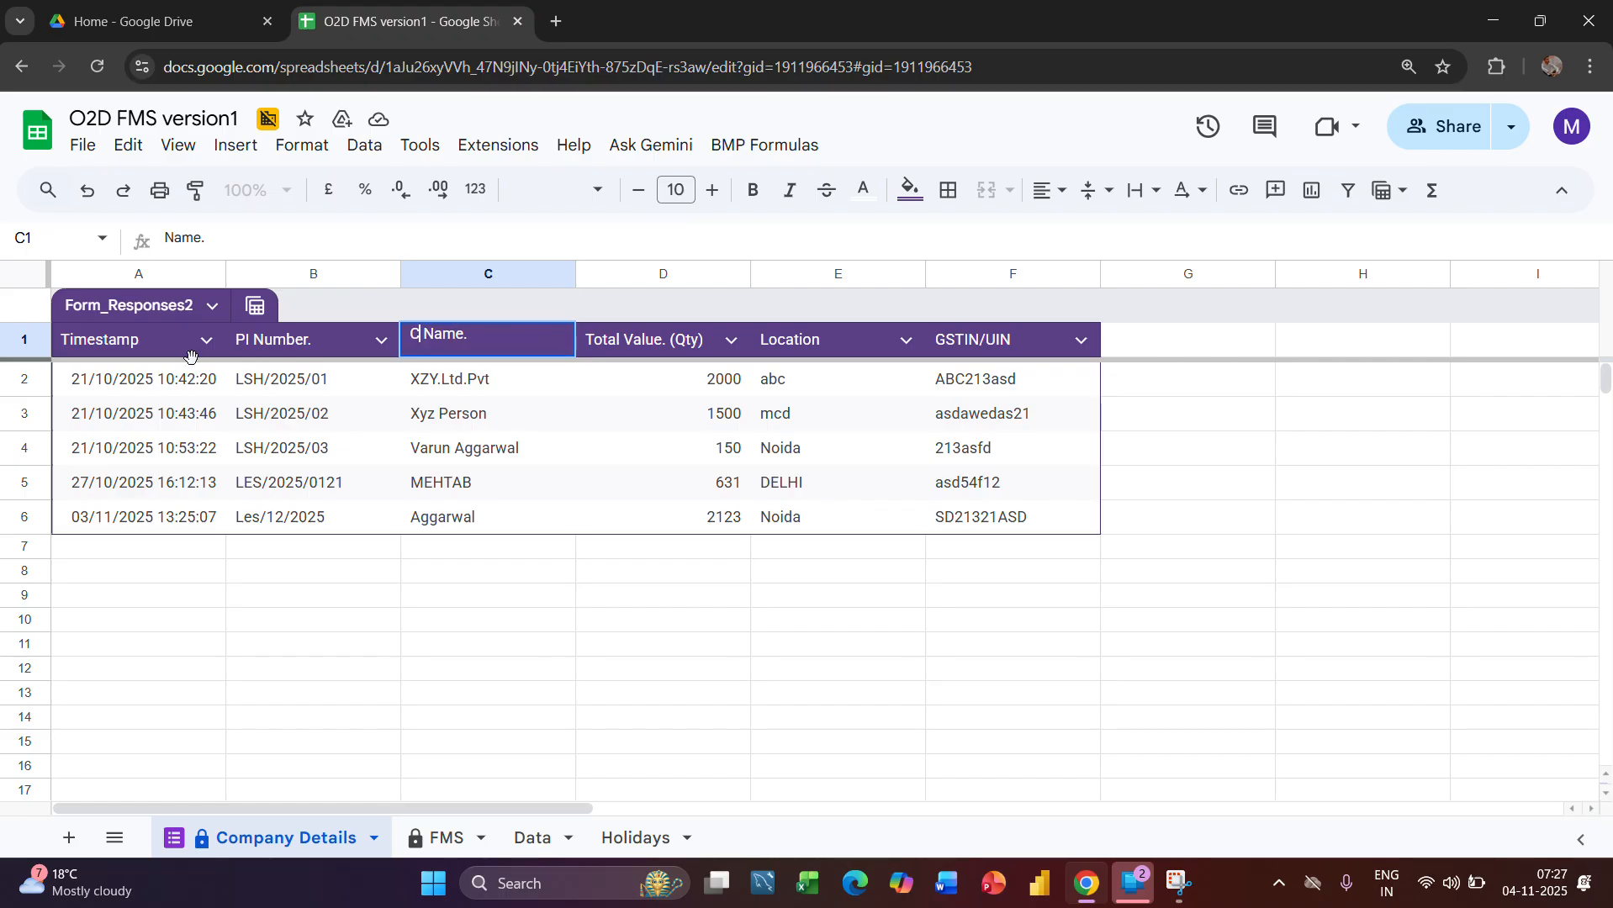
{"action": "type", "text": "a"}
{"action": "key", "text": "BackSpace"}
{"action": "type", "text": "pany"}
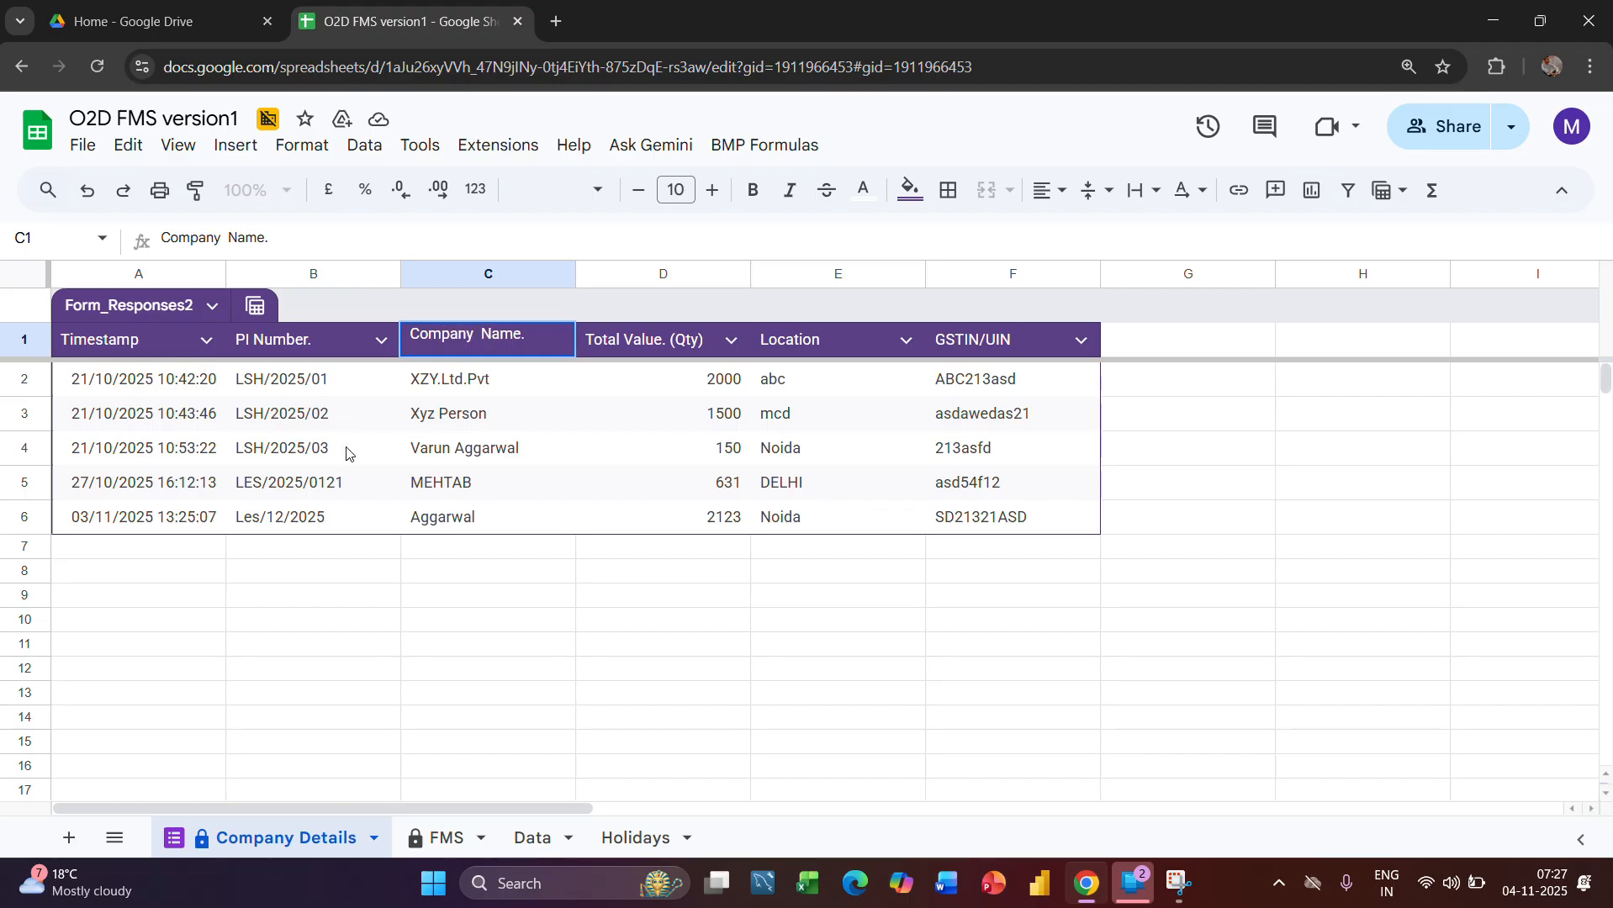
{"action": "left_click", "coordinate": [490, 490]}
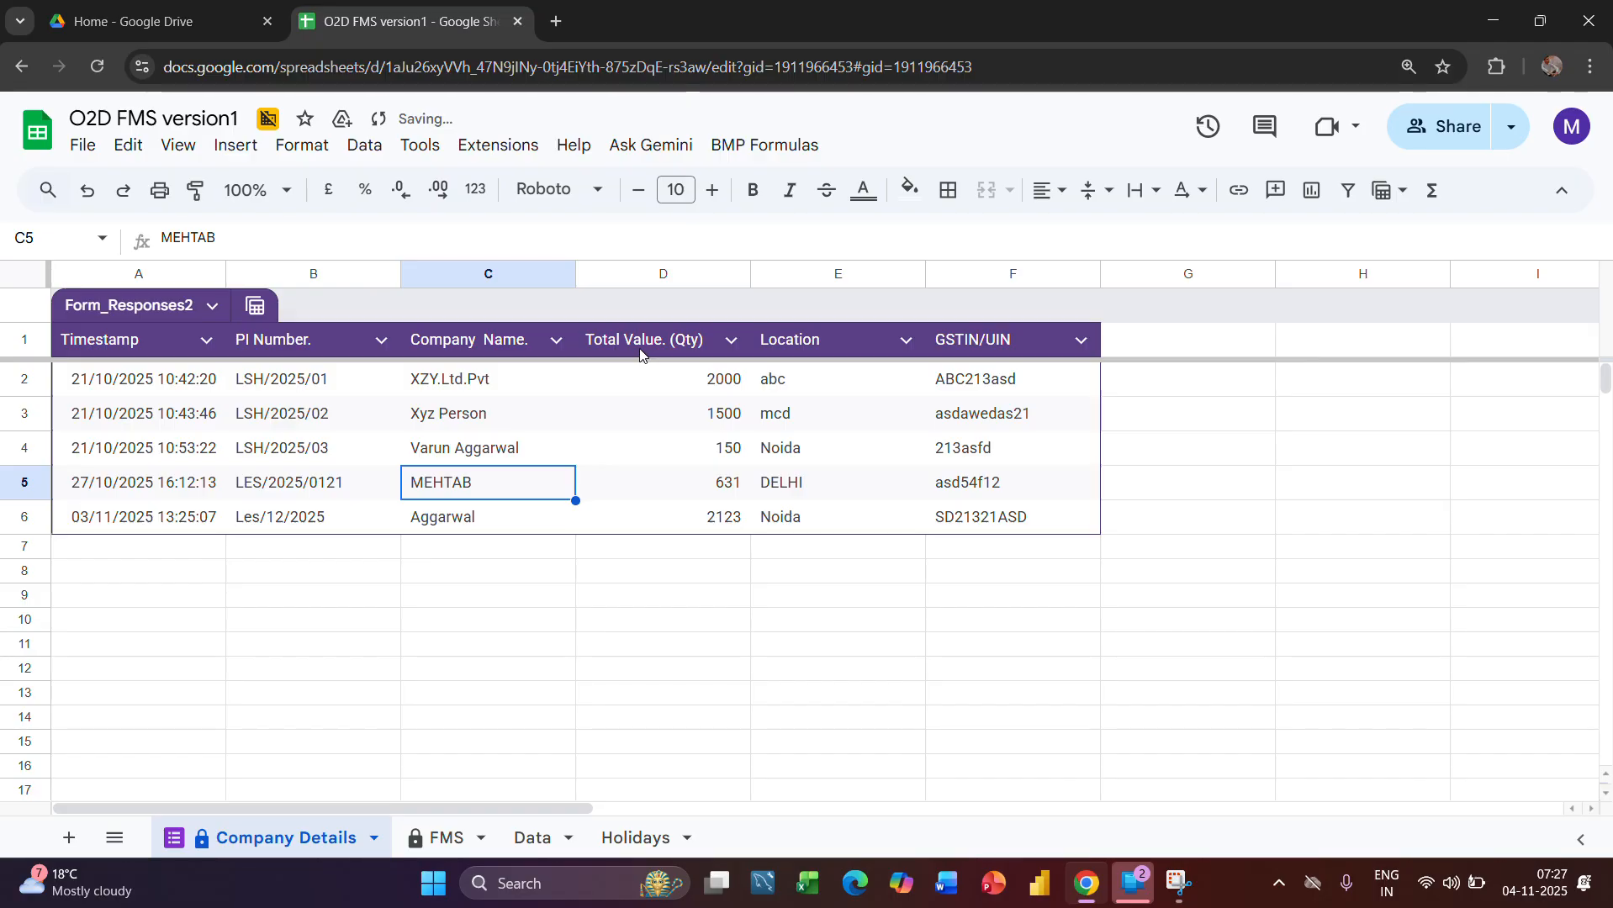
Review the Total Value, Location and GSTIN/UIN columns of the Company Details responses
{"action": "left_click", "coordinate": [661, 274]}
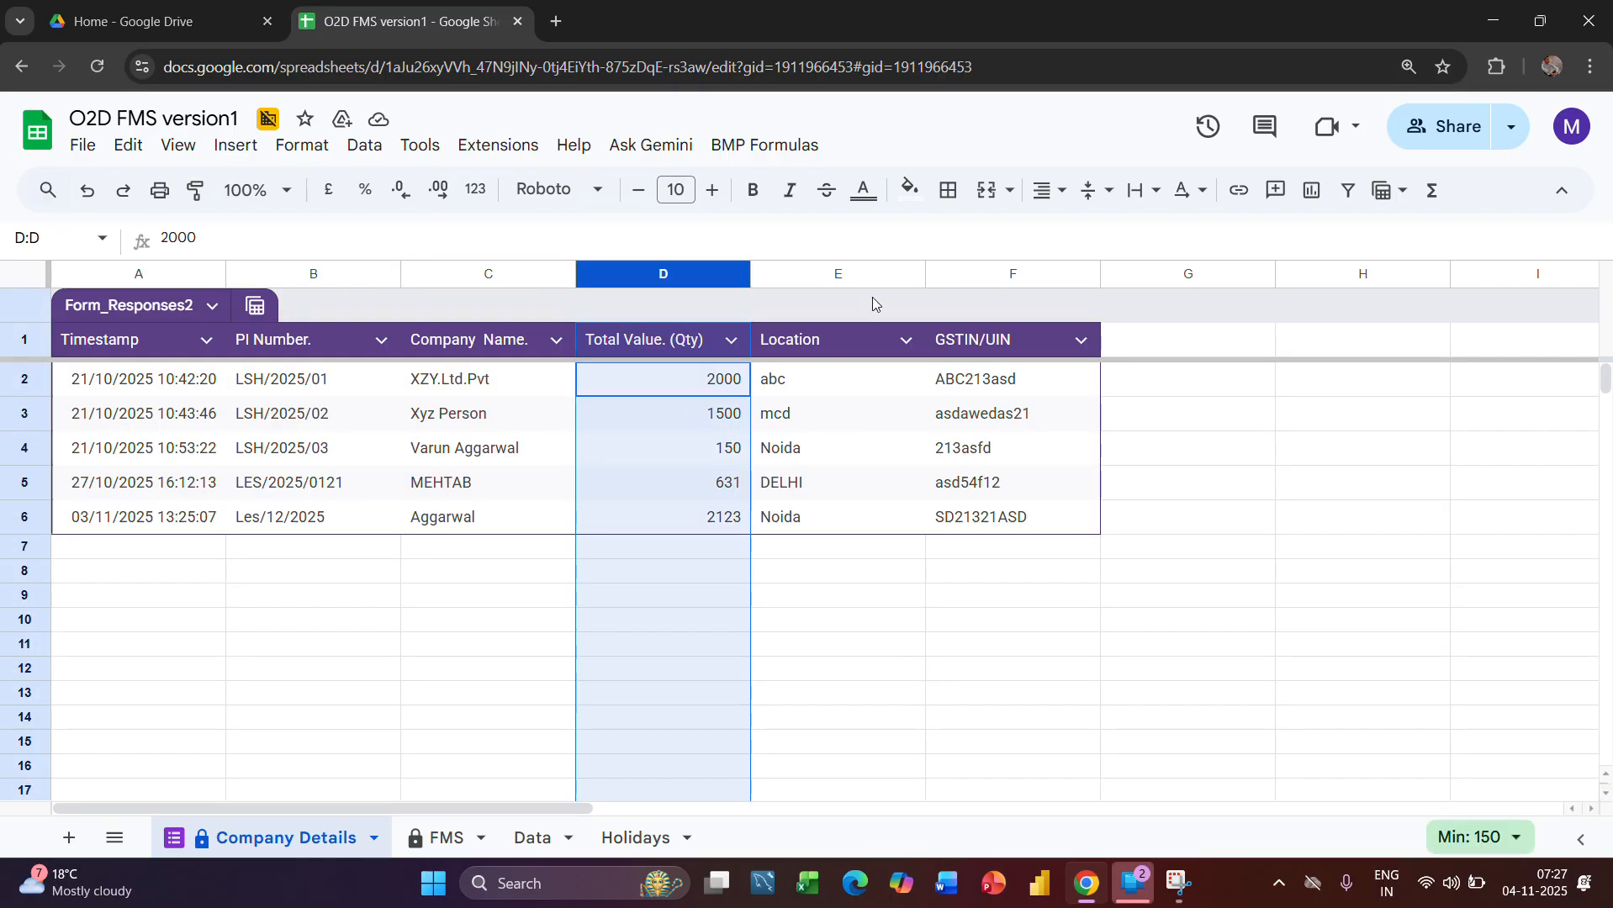
{"action": "left_click", "coordinate": [856, 274]}
{"action": "left_click", "coordinate": [996, 274]}
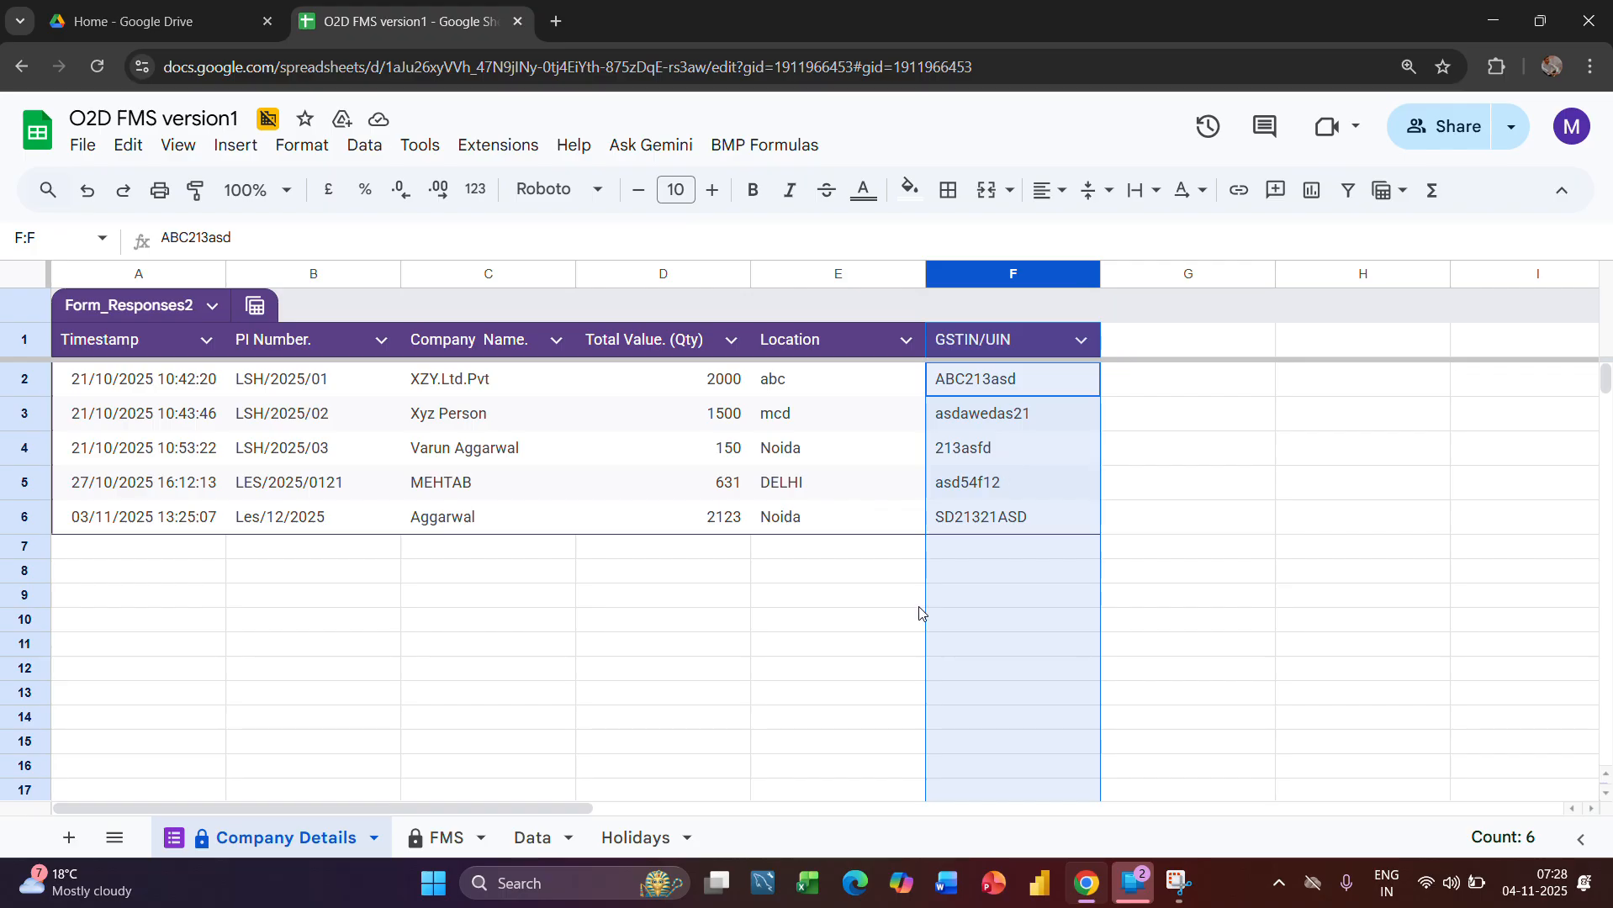
{"action": "left_click", "coordinate": [769, 570]}
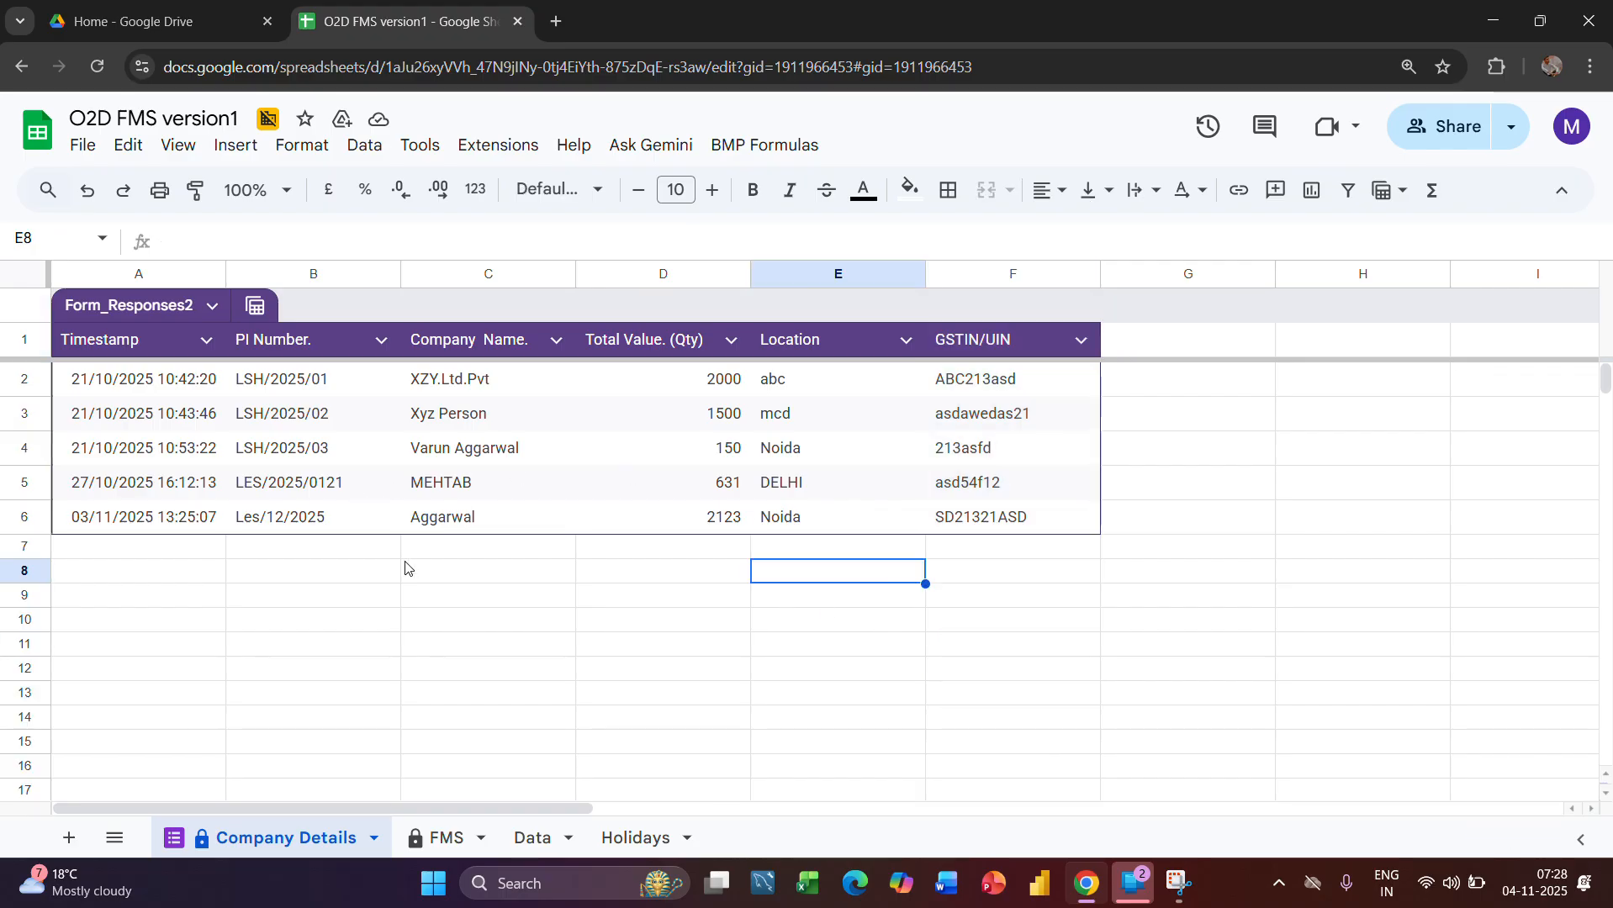
Open the FMS sheet and examine columns A to F with the order-received stage's What, Who, How and When rows
{"action": "left_click", "coordinate": [423, 855]}
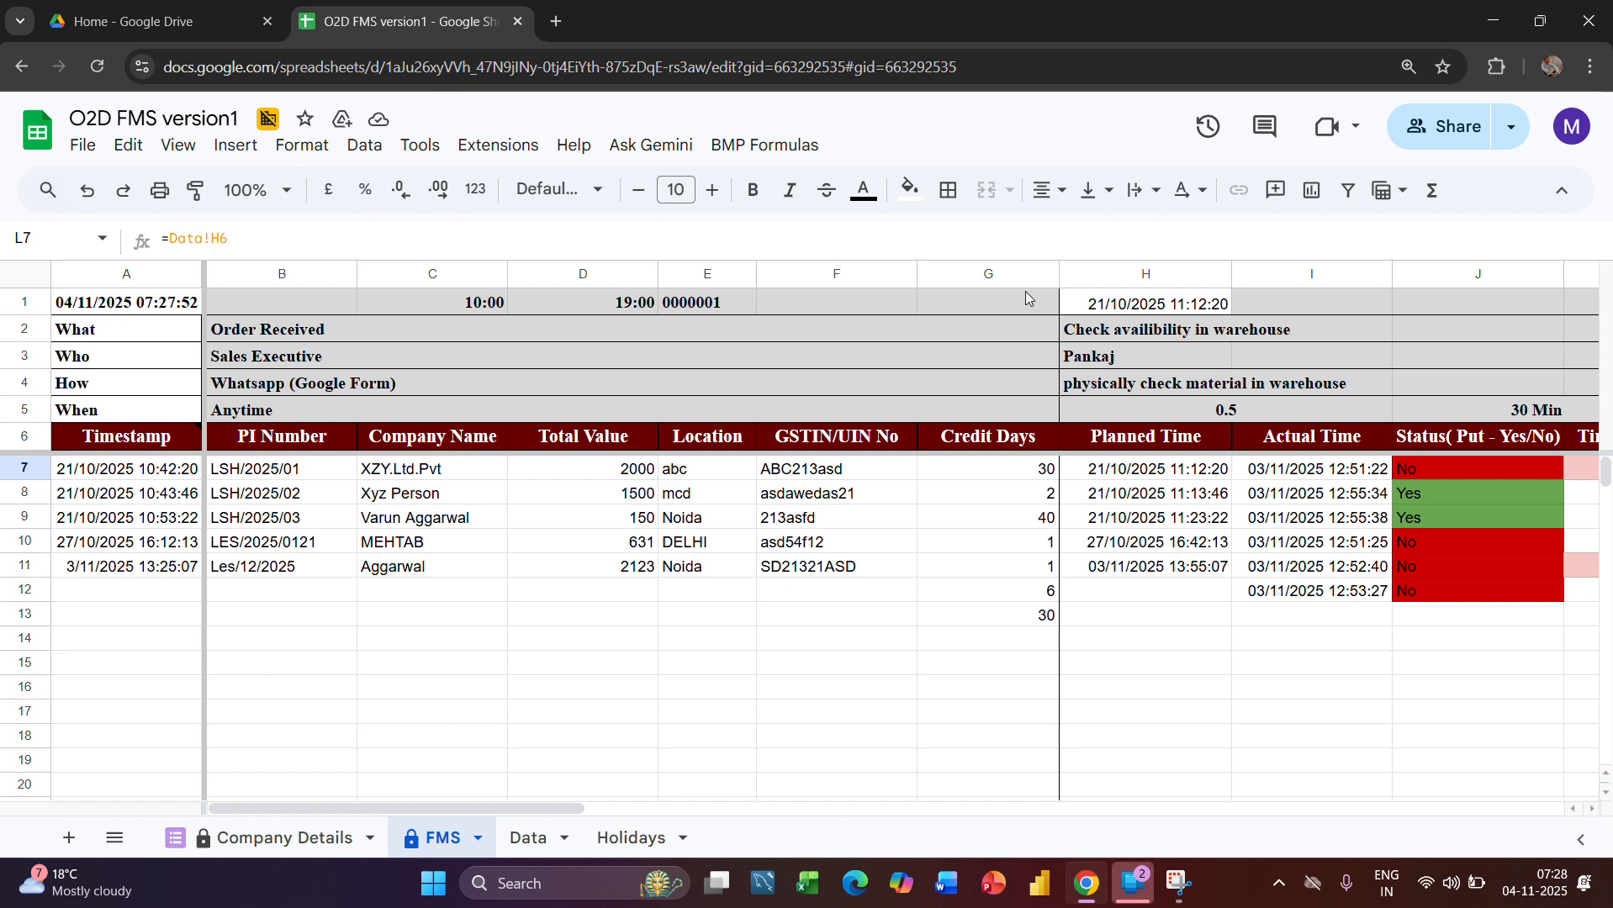
{"action": "left_click_drag", "start_coordinate": [847, 271], "coordinate": [46, 330]}
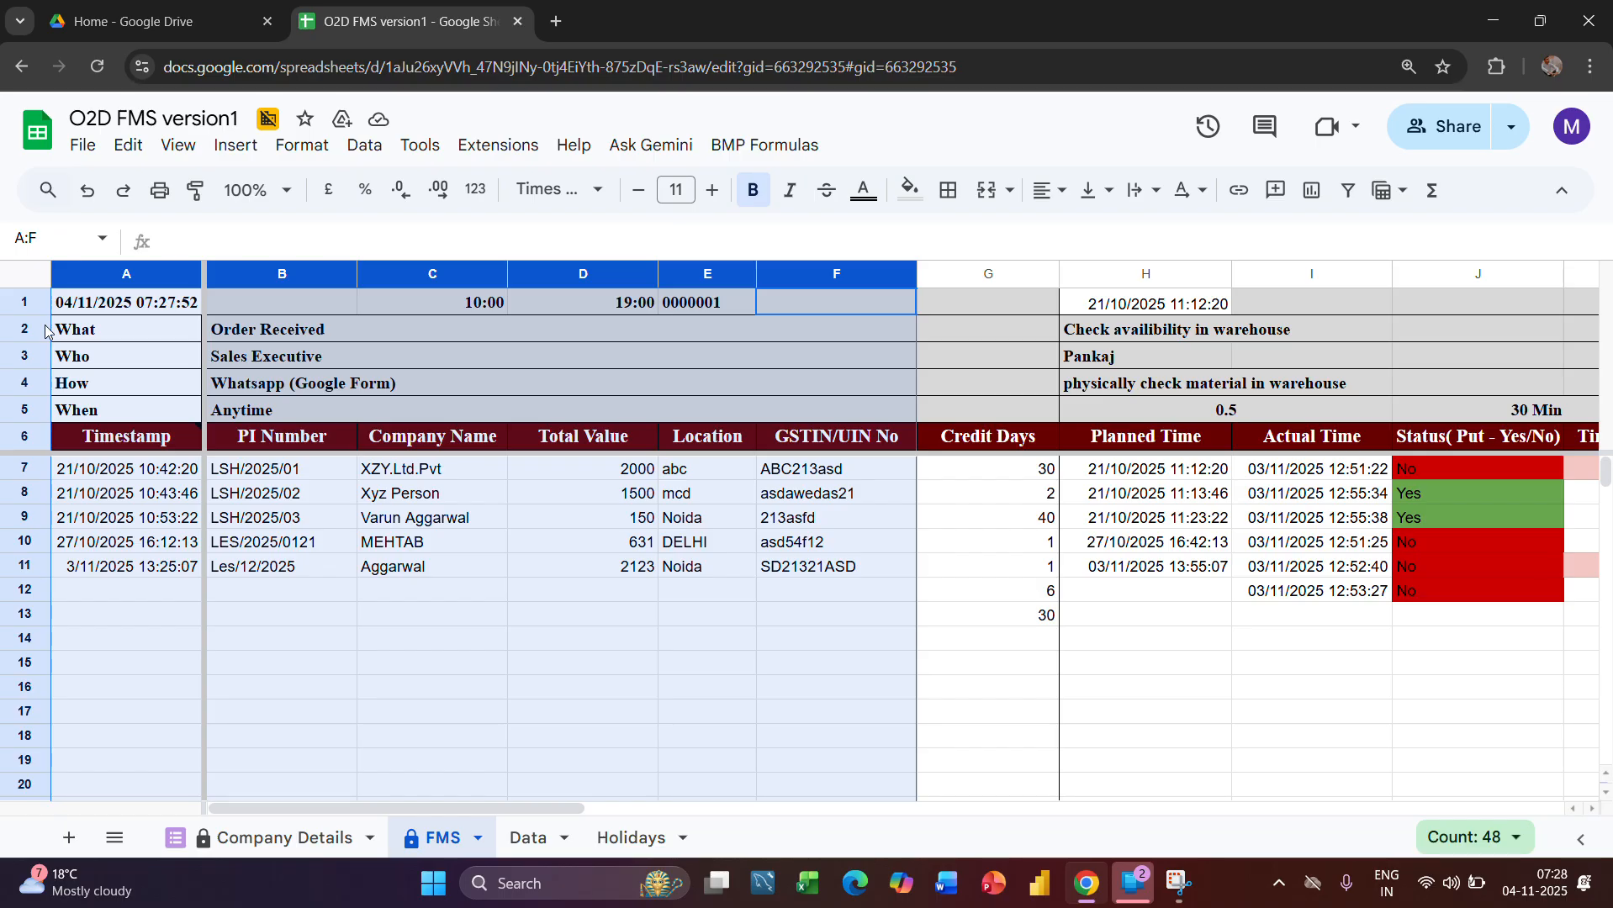
{"action": "left_click", "coordinate": [403, 329]}
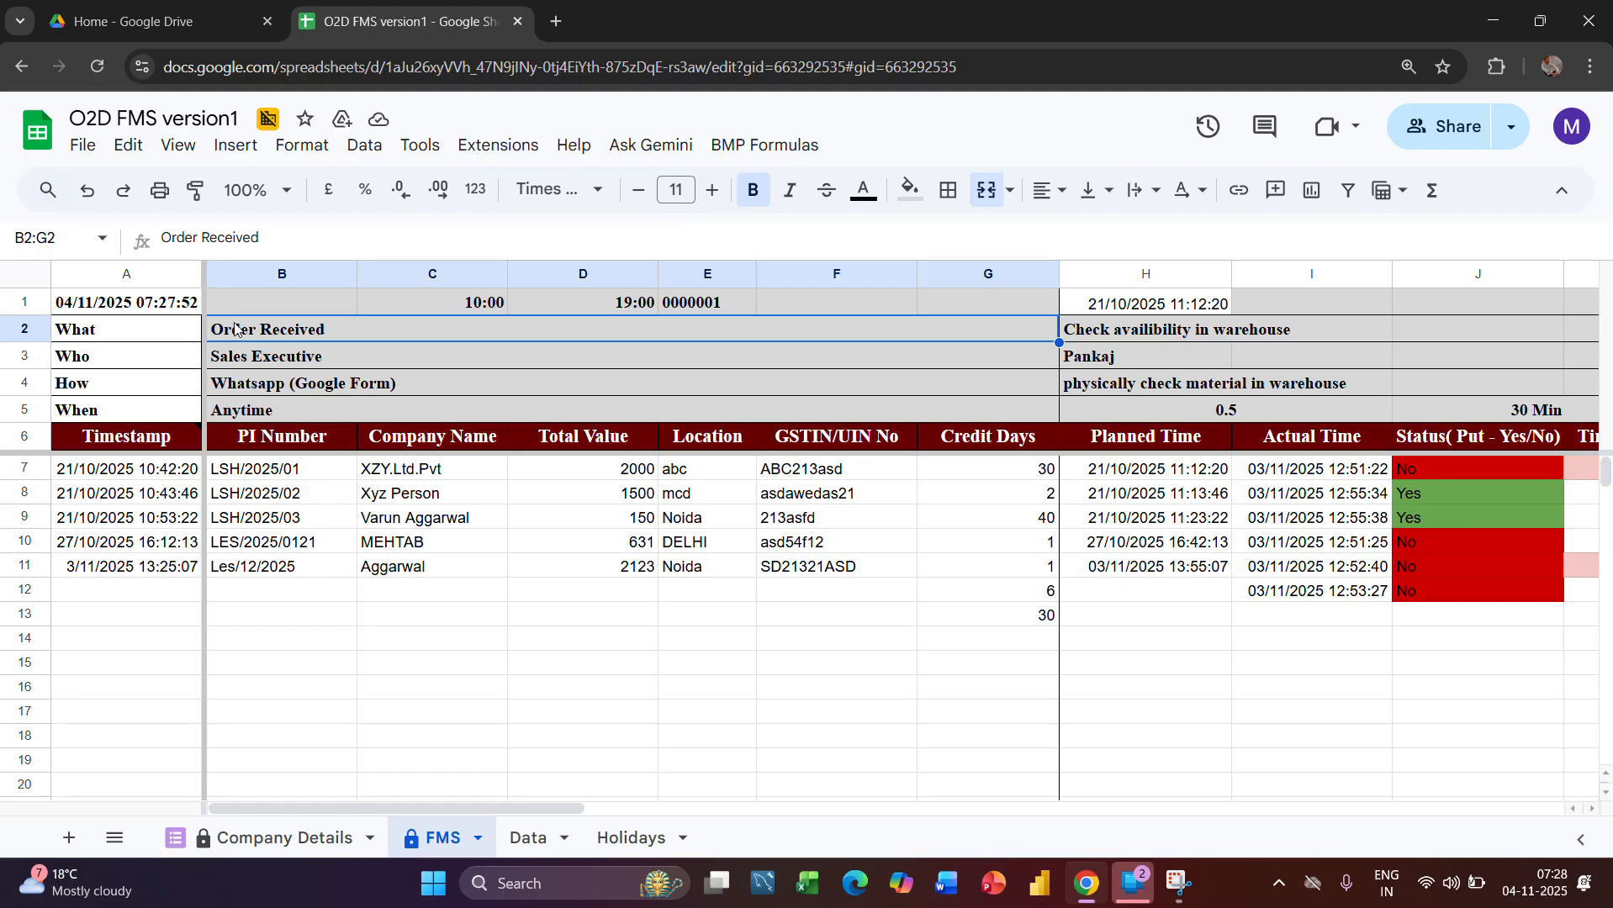
{"action": "left_click", "coordinate": [280, 354]}
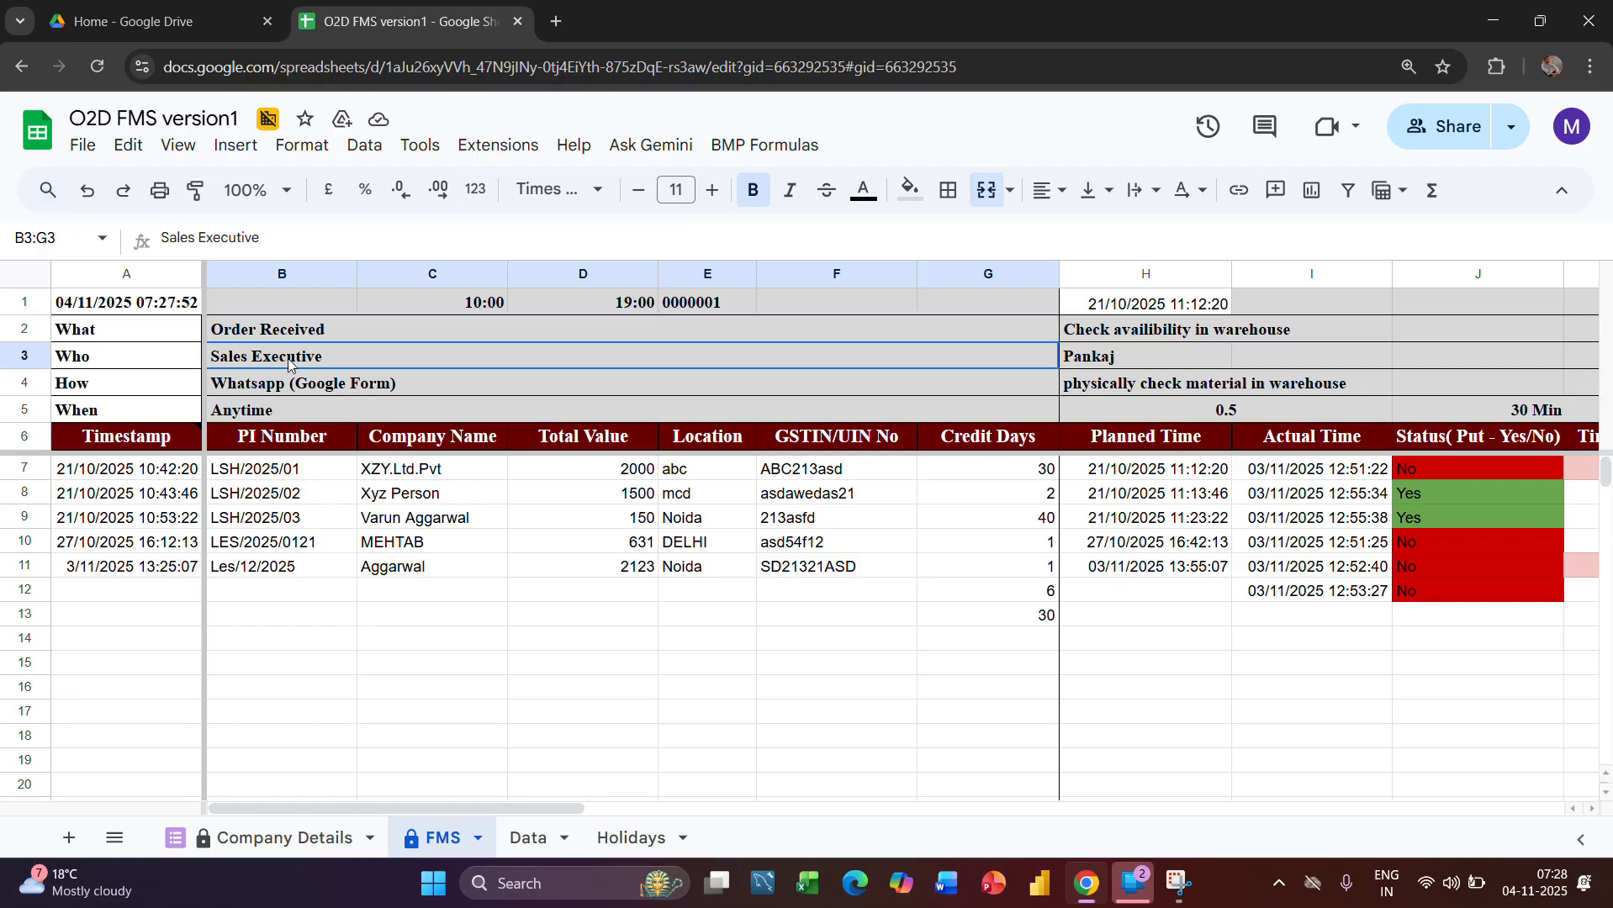
{"action": "left_click", "coordinate": [30, 355]}
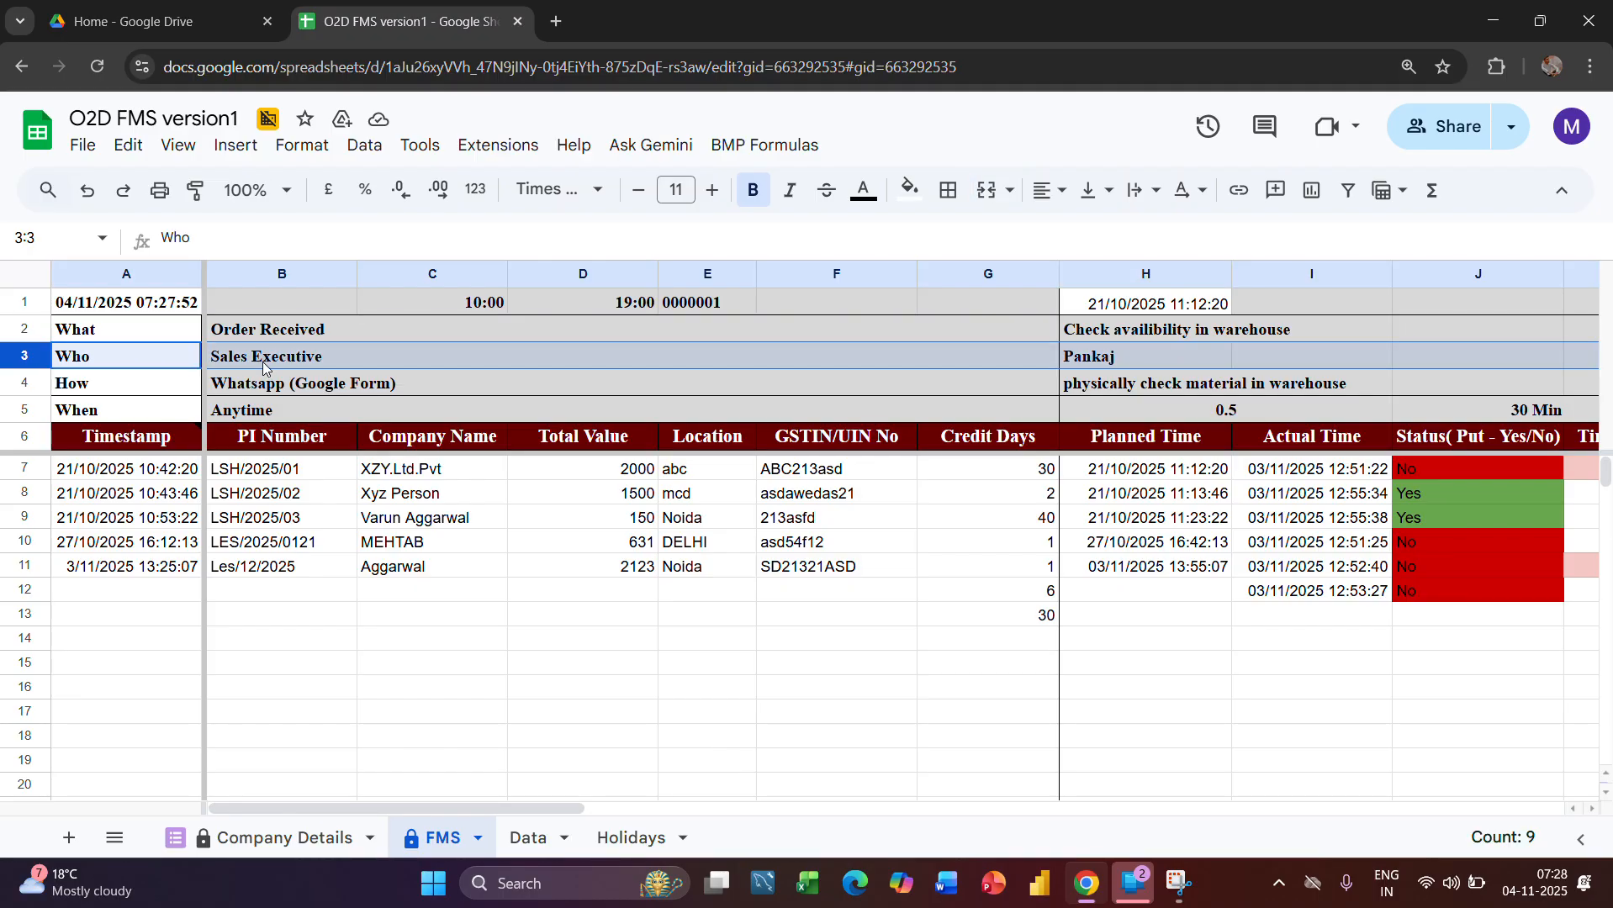
{"action": "left_click", "coordinate": [332, 359]}
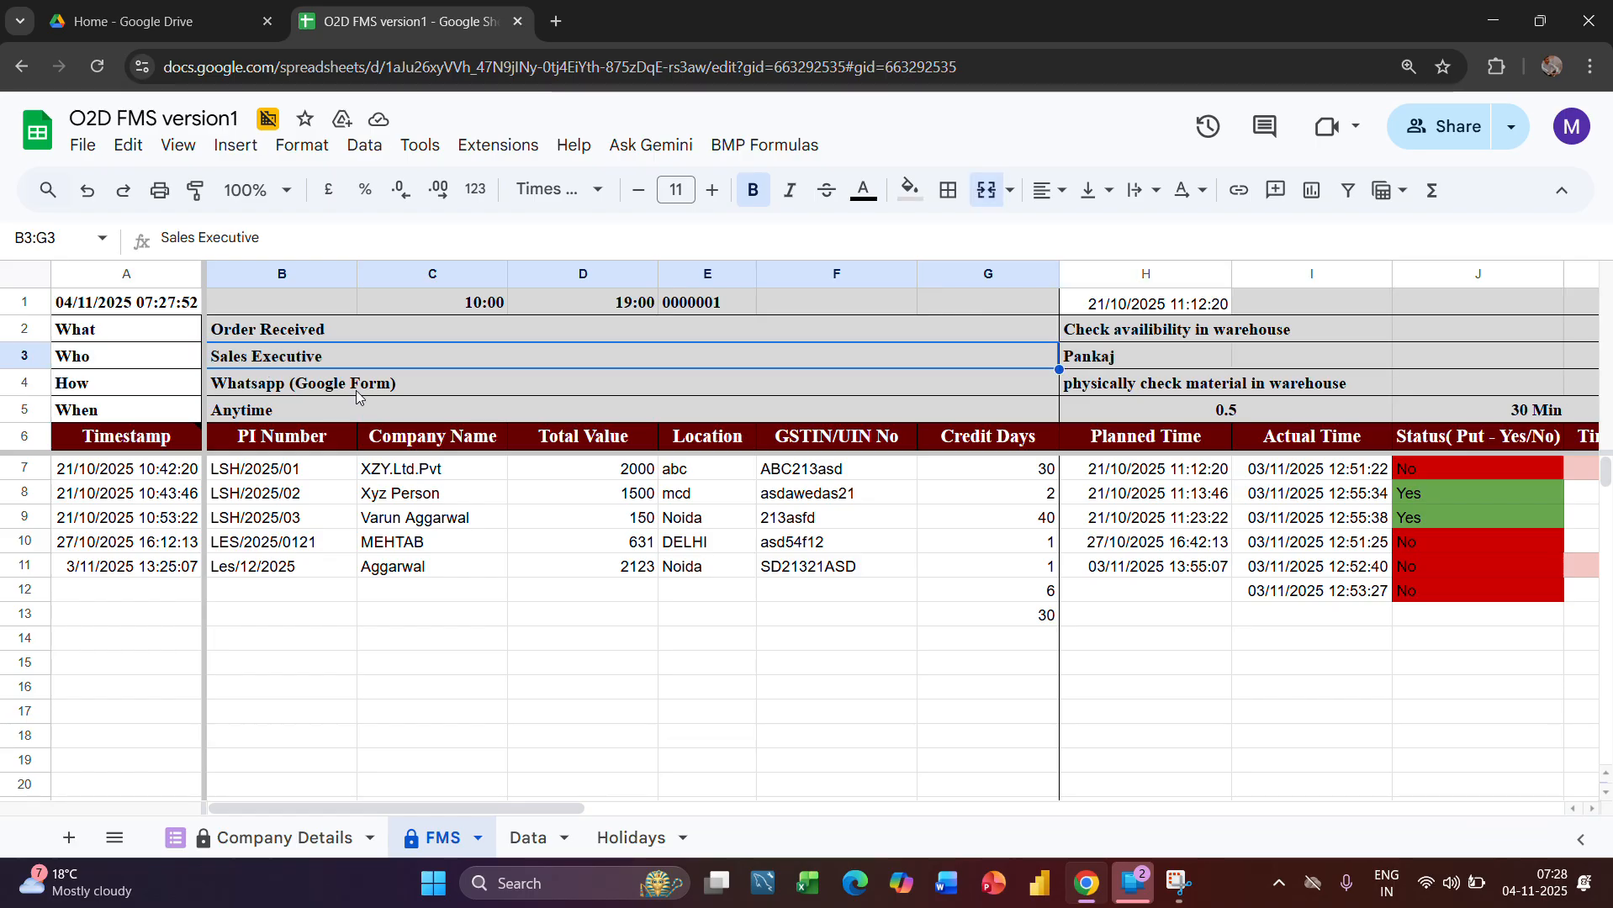
{"action": "left_click", "coordinate": [370, 388]}
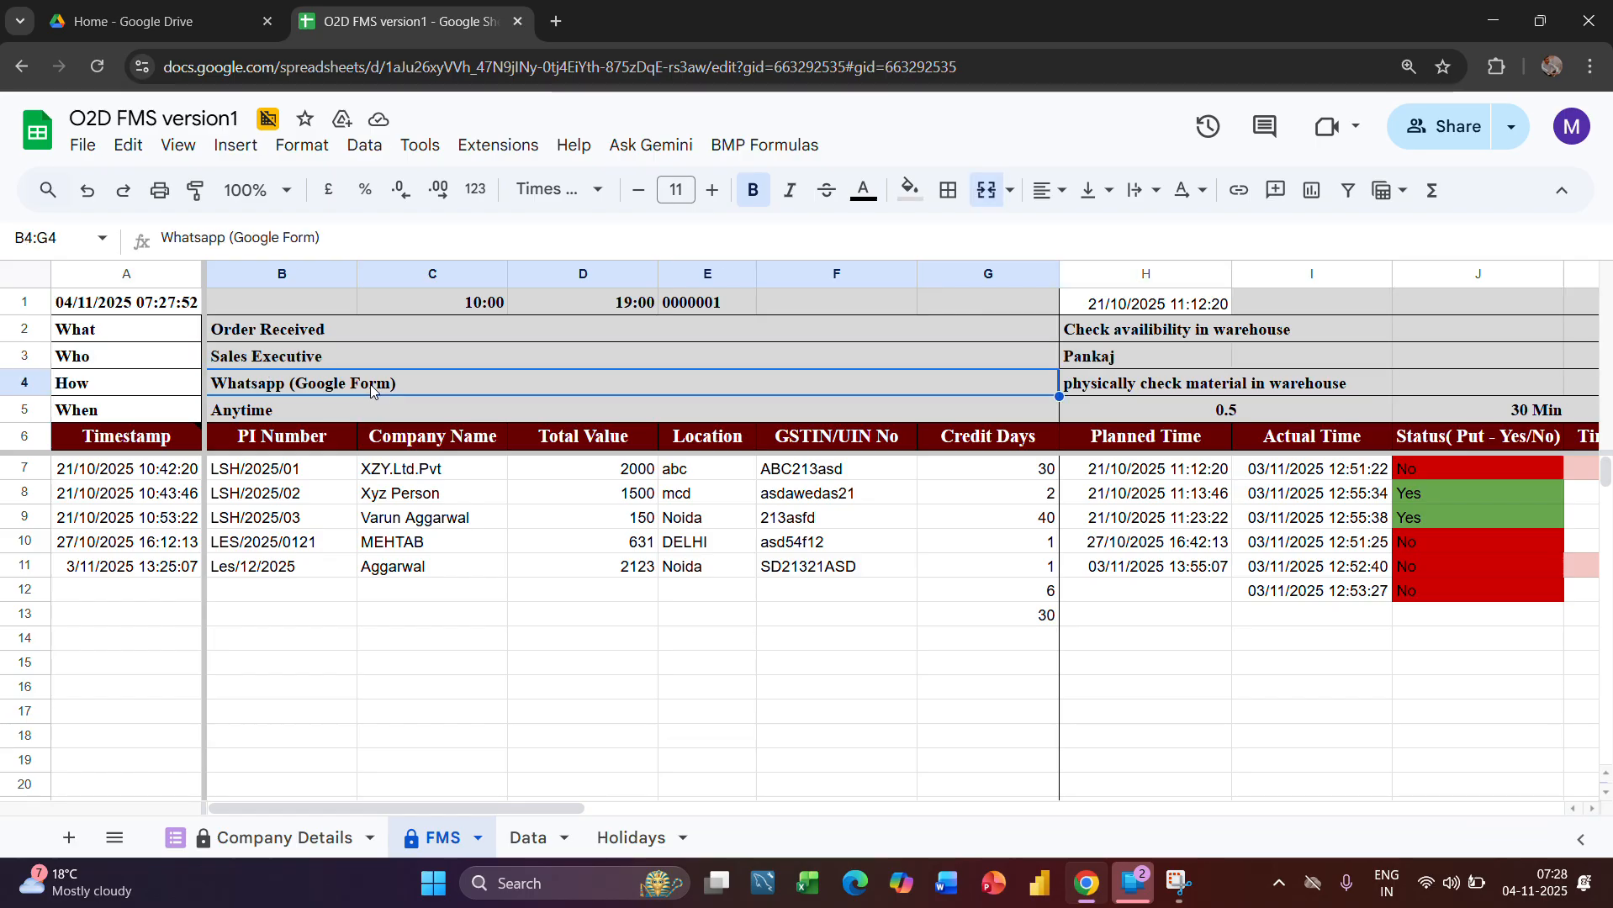
{"action": "double_click", "coordinate": [279, 386]}
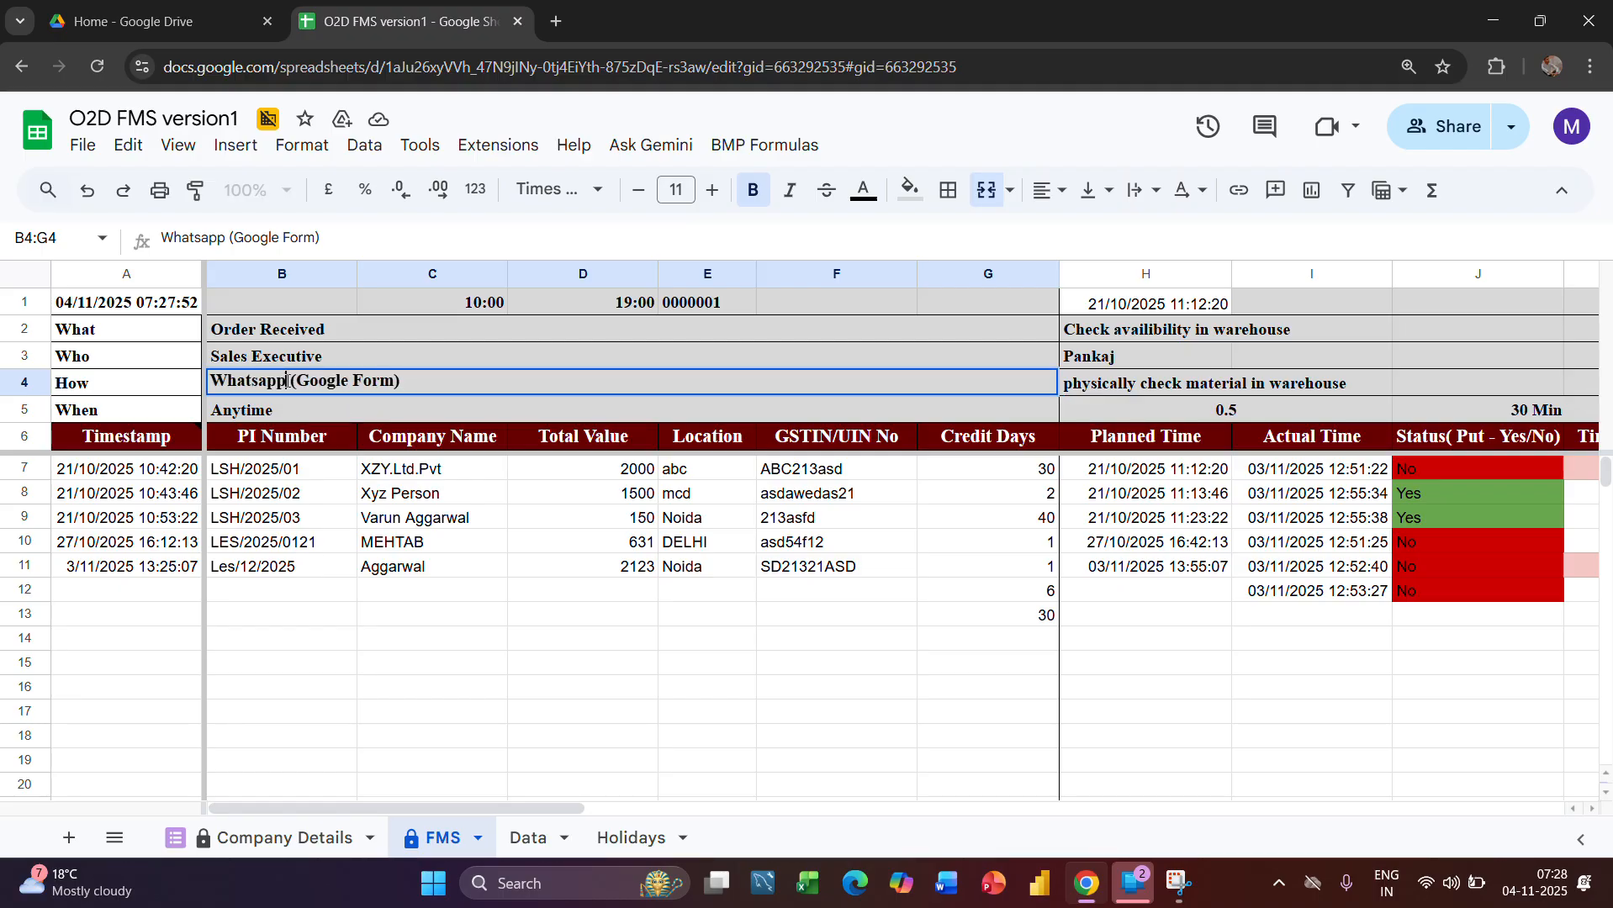
{"action": "double_click", "coordinate": [287, 381]}
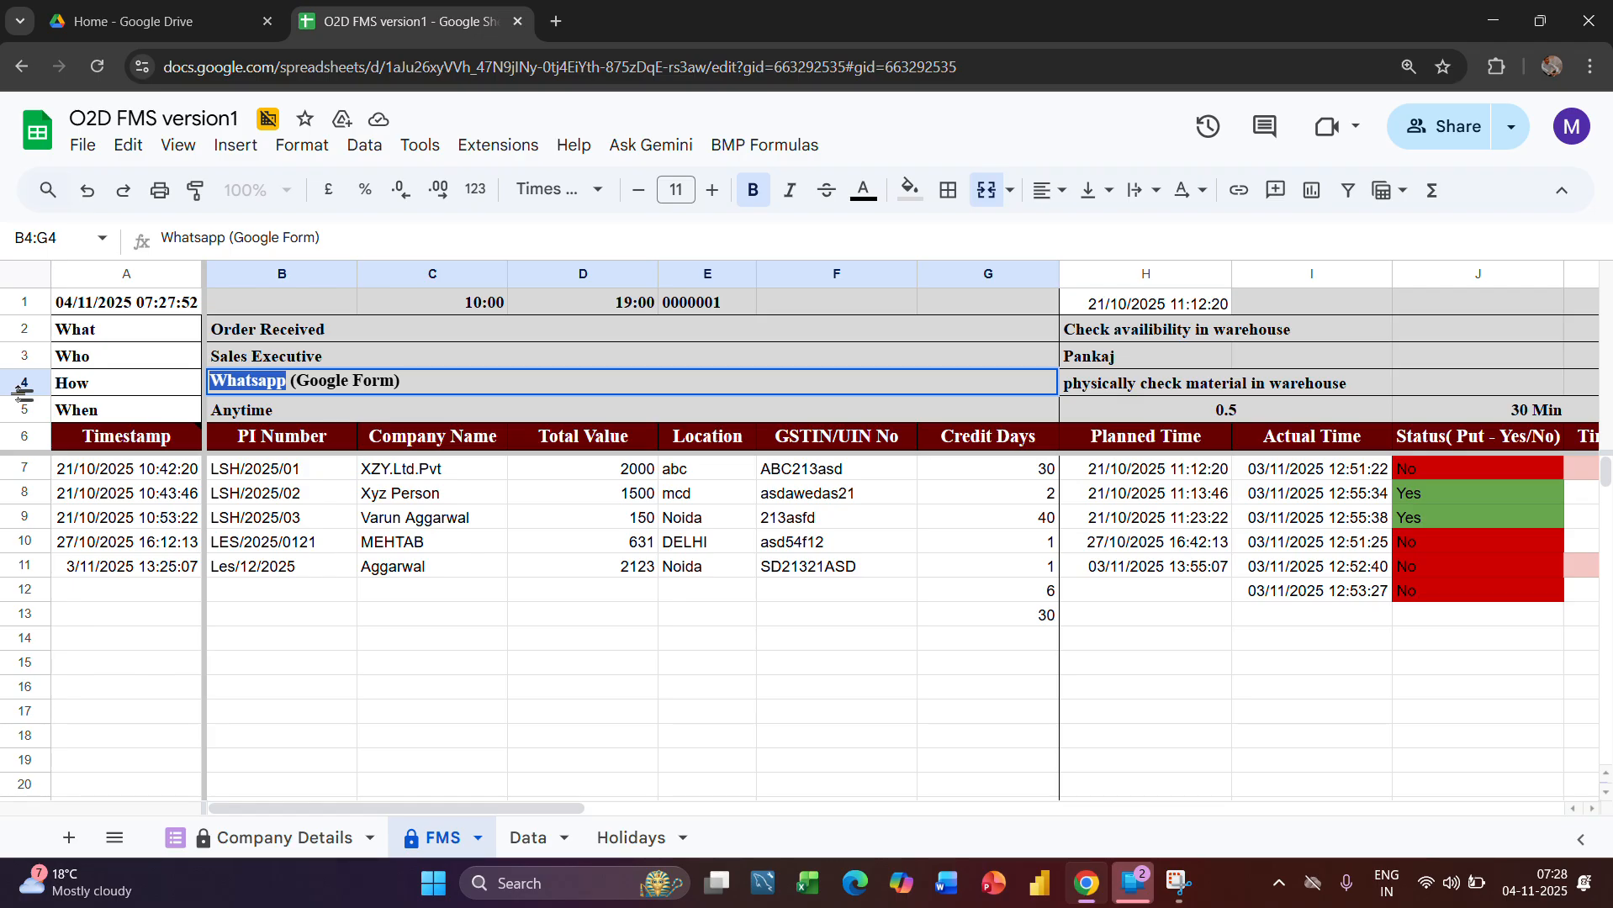
{"action": "left_click", "coordinate": [250, 421]}
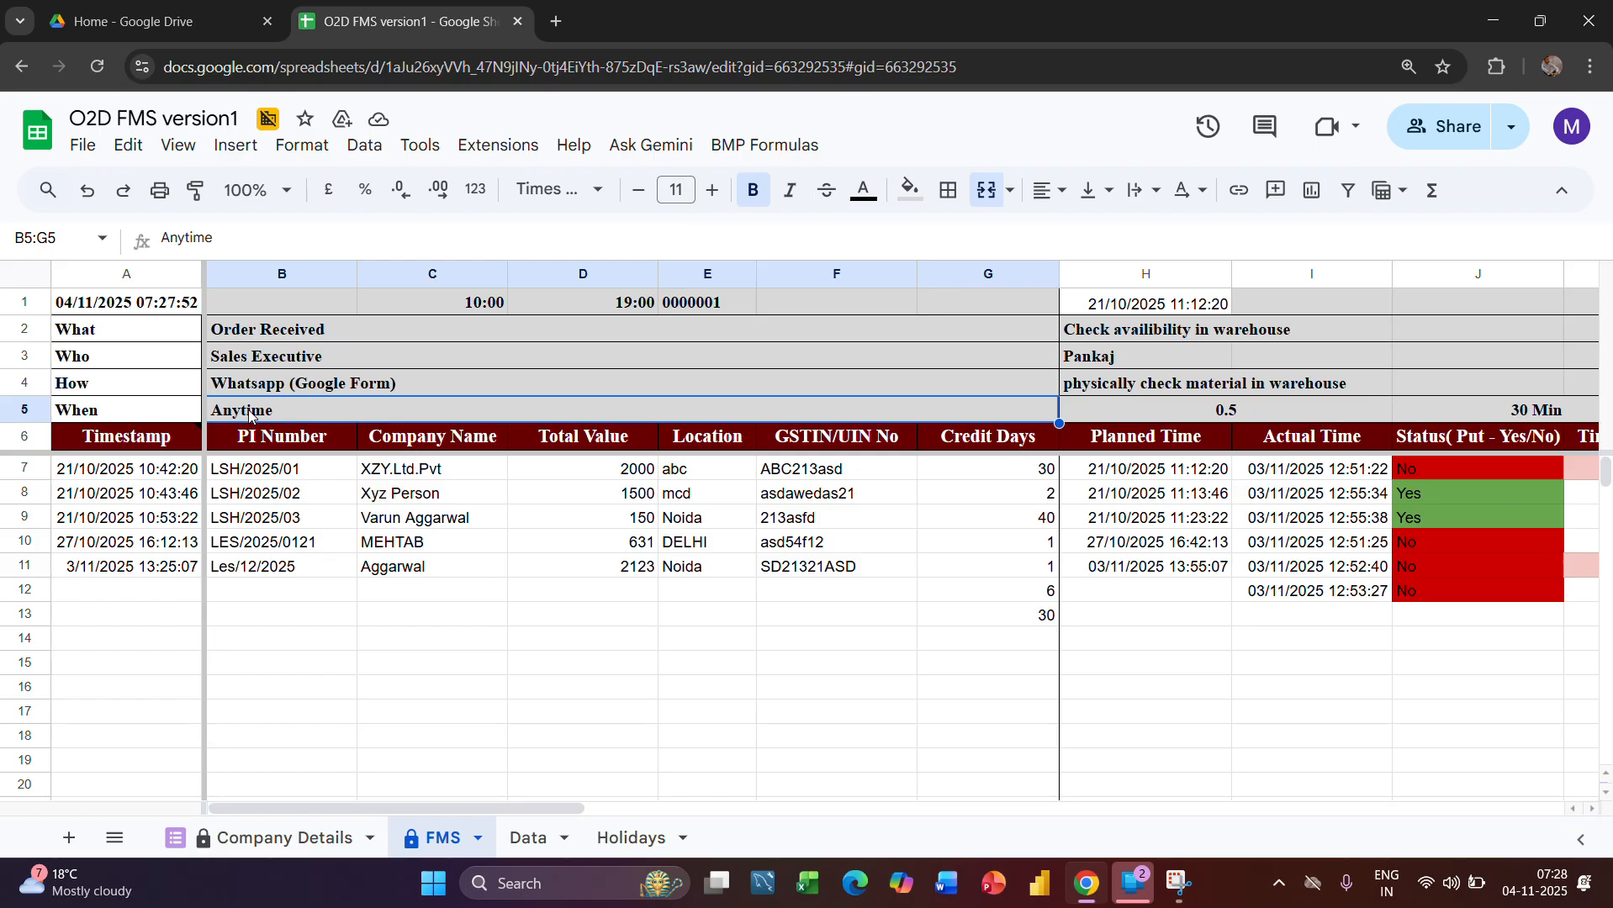
{"action": "left_click", "coordinate": [298, 541]}
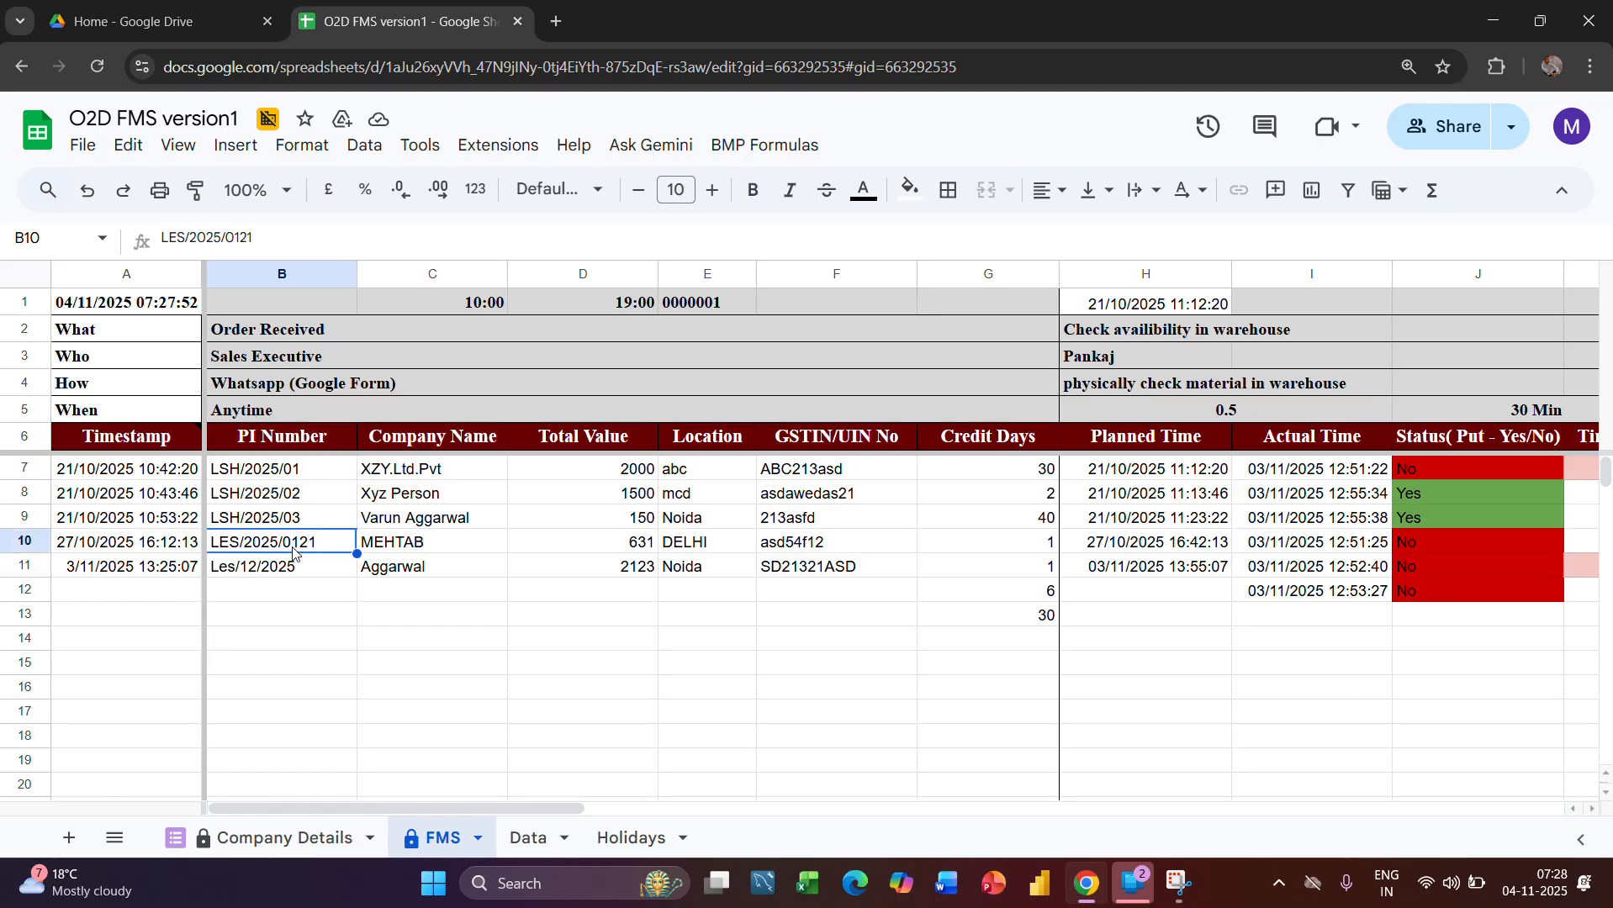
Compare the Timestamp to GSTIN/UIN No columns on the FMS sheet with the Company Details responses
{"action": "mouse_move", "coordinate": [151, 436]}
{"action": "left_click_drag", "start_coordinate": [824, 275], "coordinate": [126, 304]}
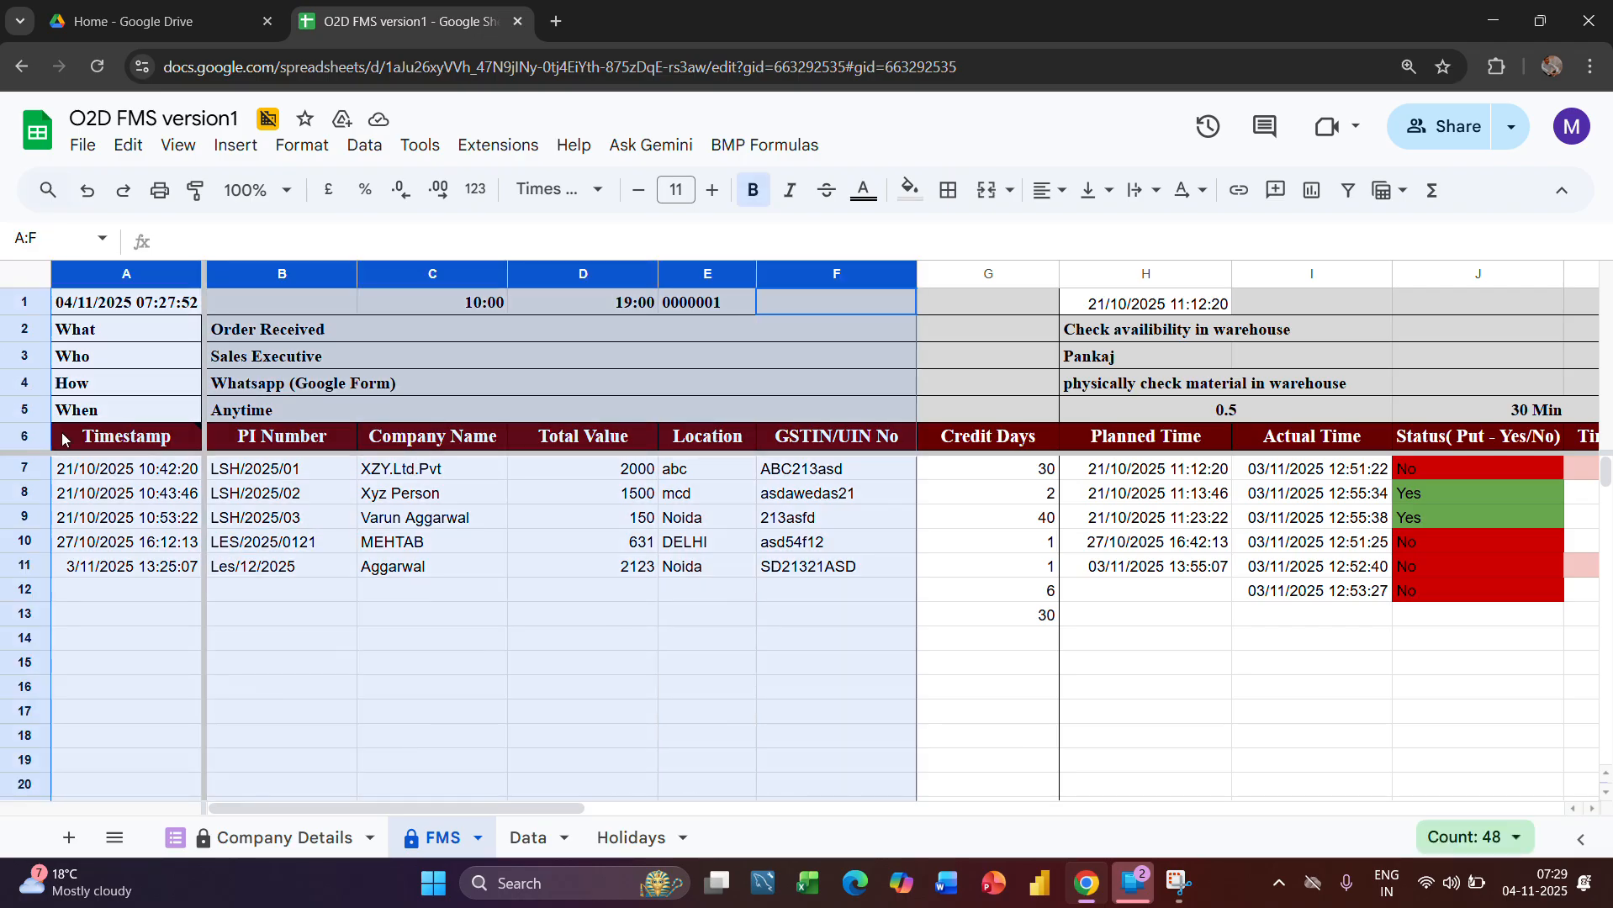
{"action": "left_click", "coordinate": [287, 839]}
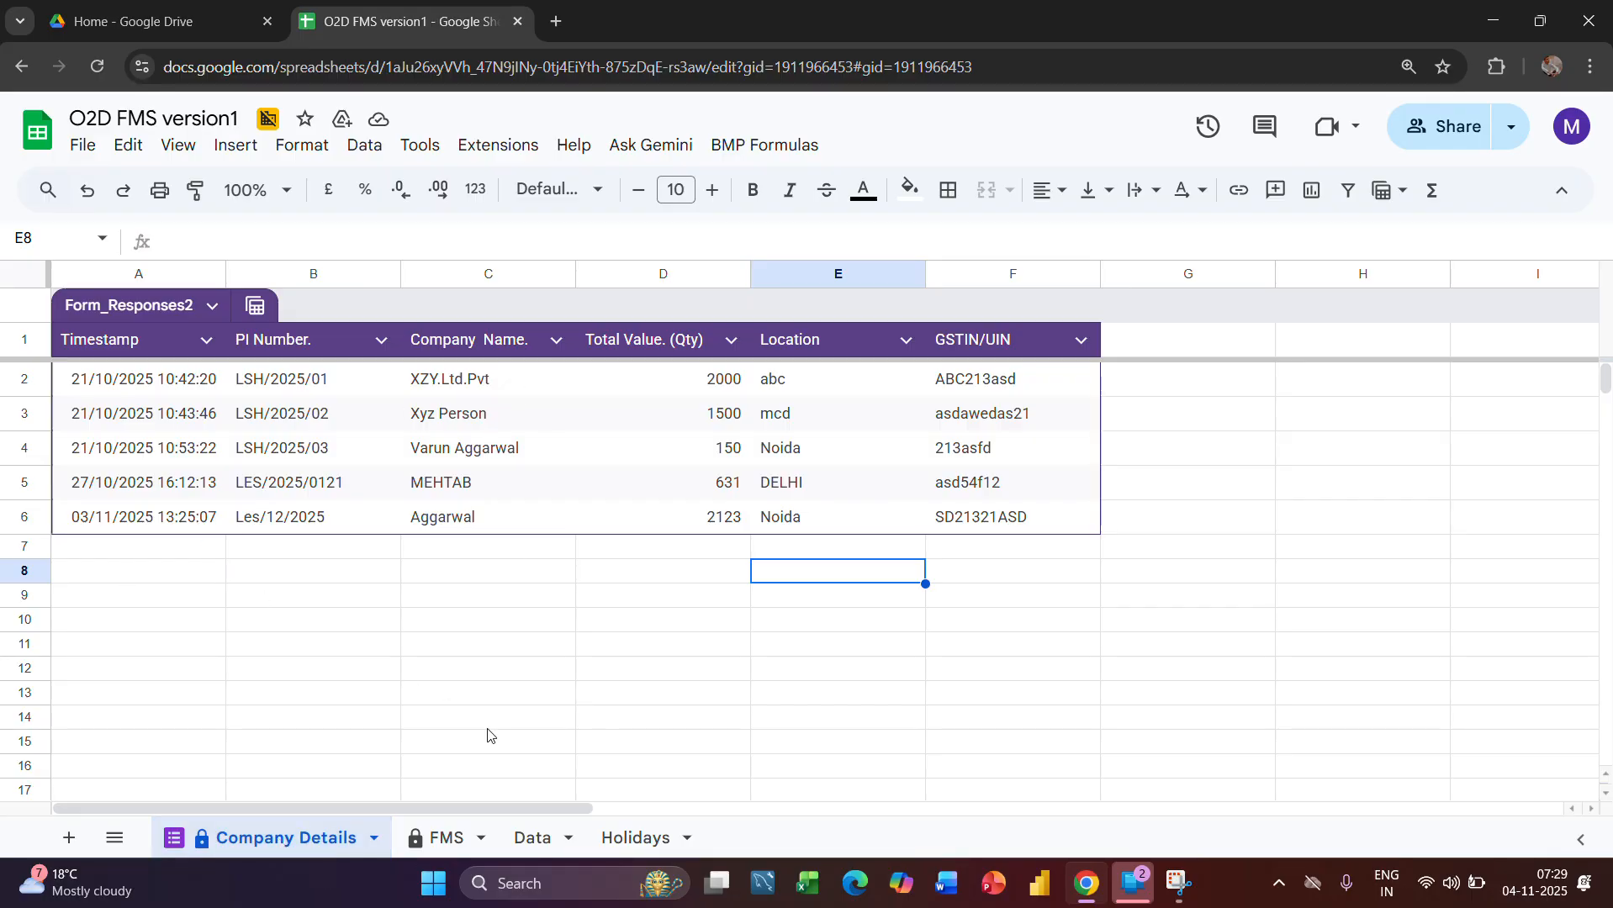
{"action": "left_click", "coordinate": [416, 841]}
{"action": "left_click", "coordinate": [676, 639]}
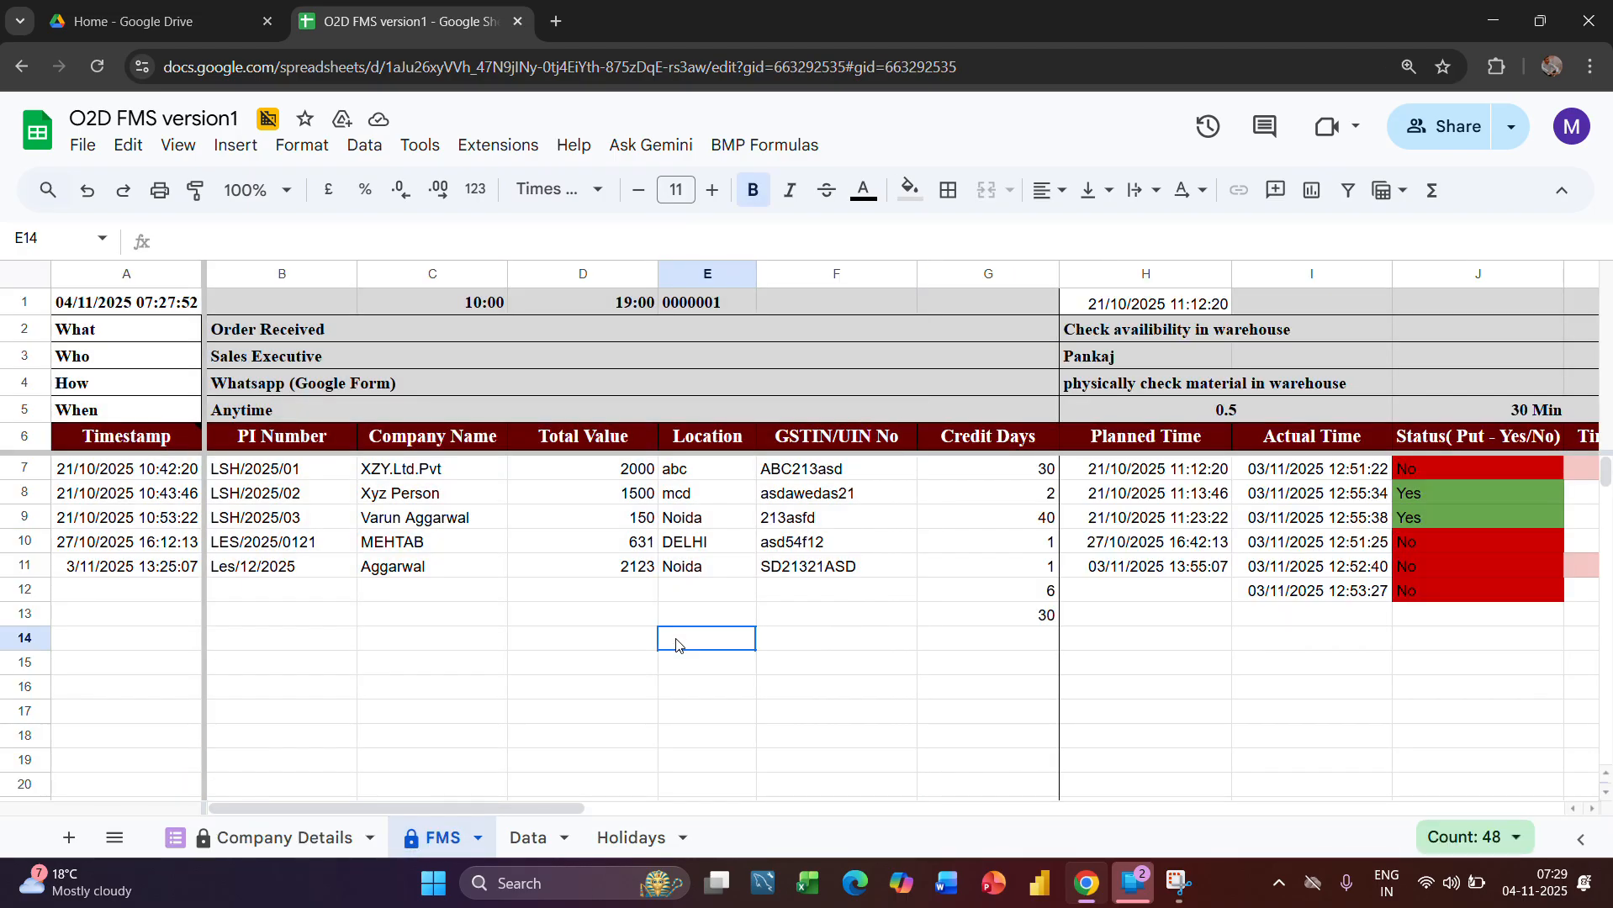
Examine the Credit Days column on the FMS sheet and the formula in G7
{"action": "scroll", "coordinate": [807, 637], "scroll_direction": "right", "scroll_amount": 5}
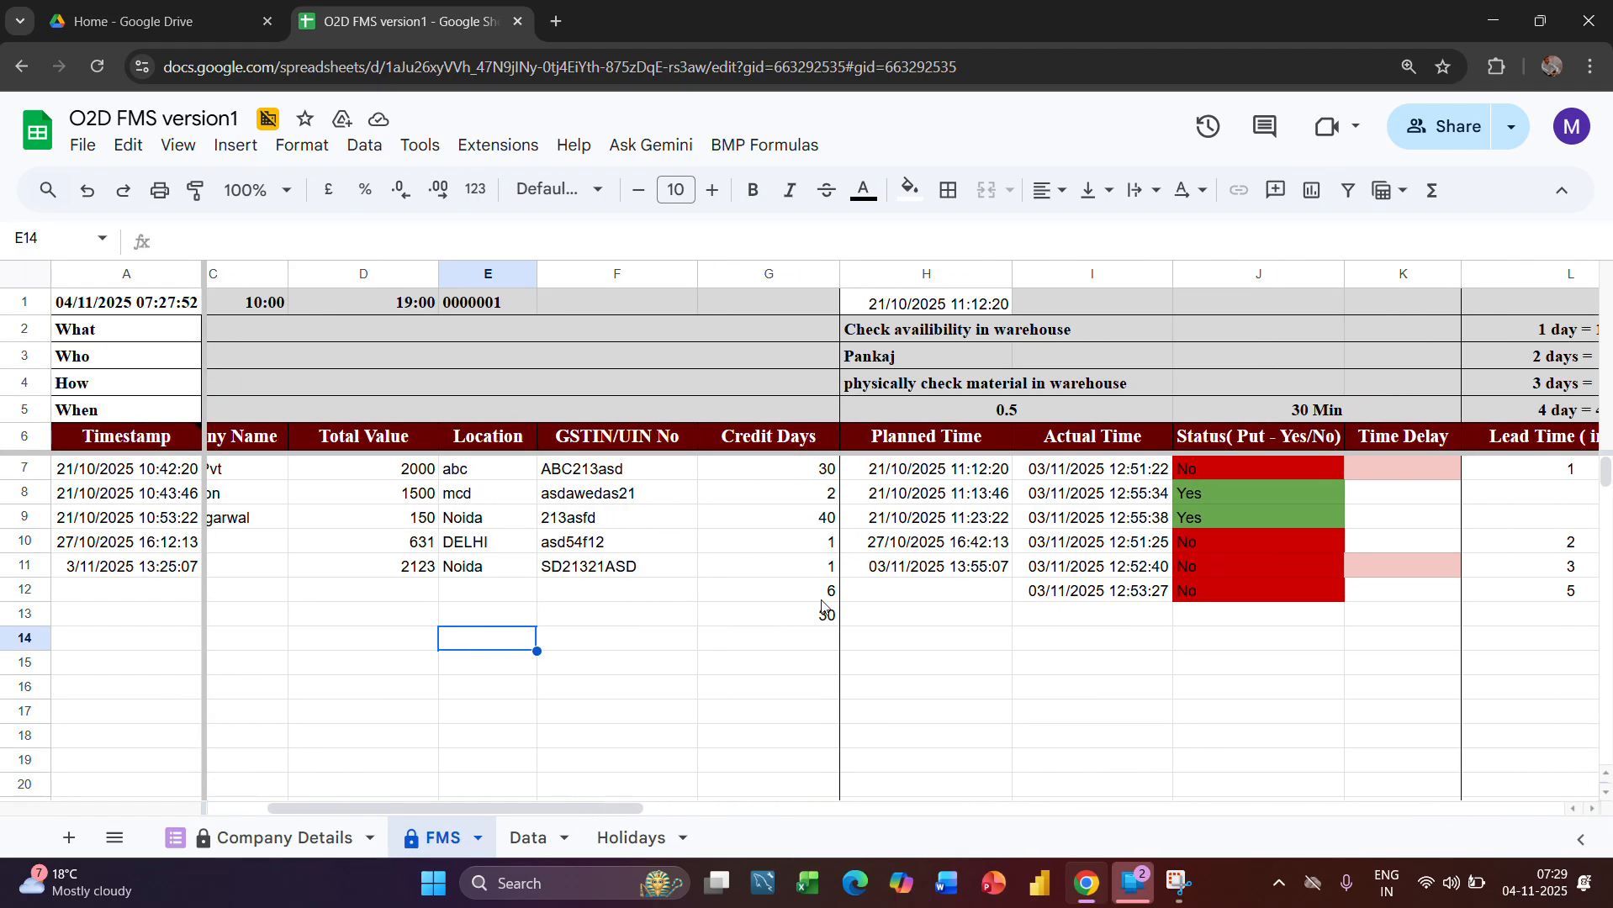
{"action": "left_click", "coordinate": [770, 269]}
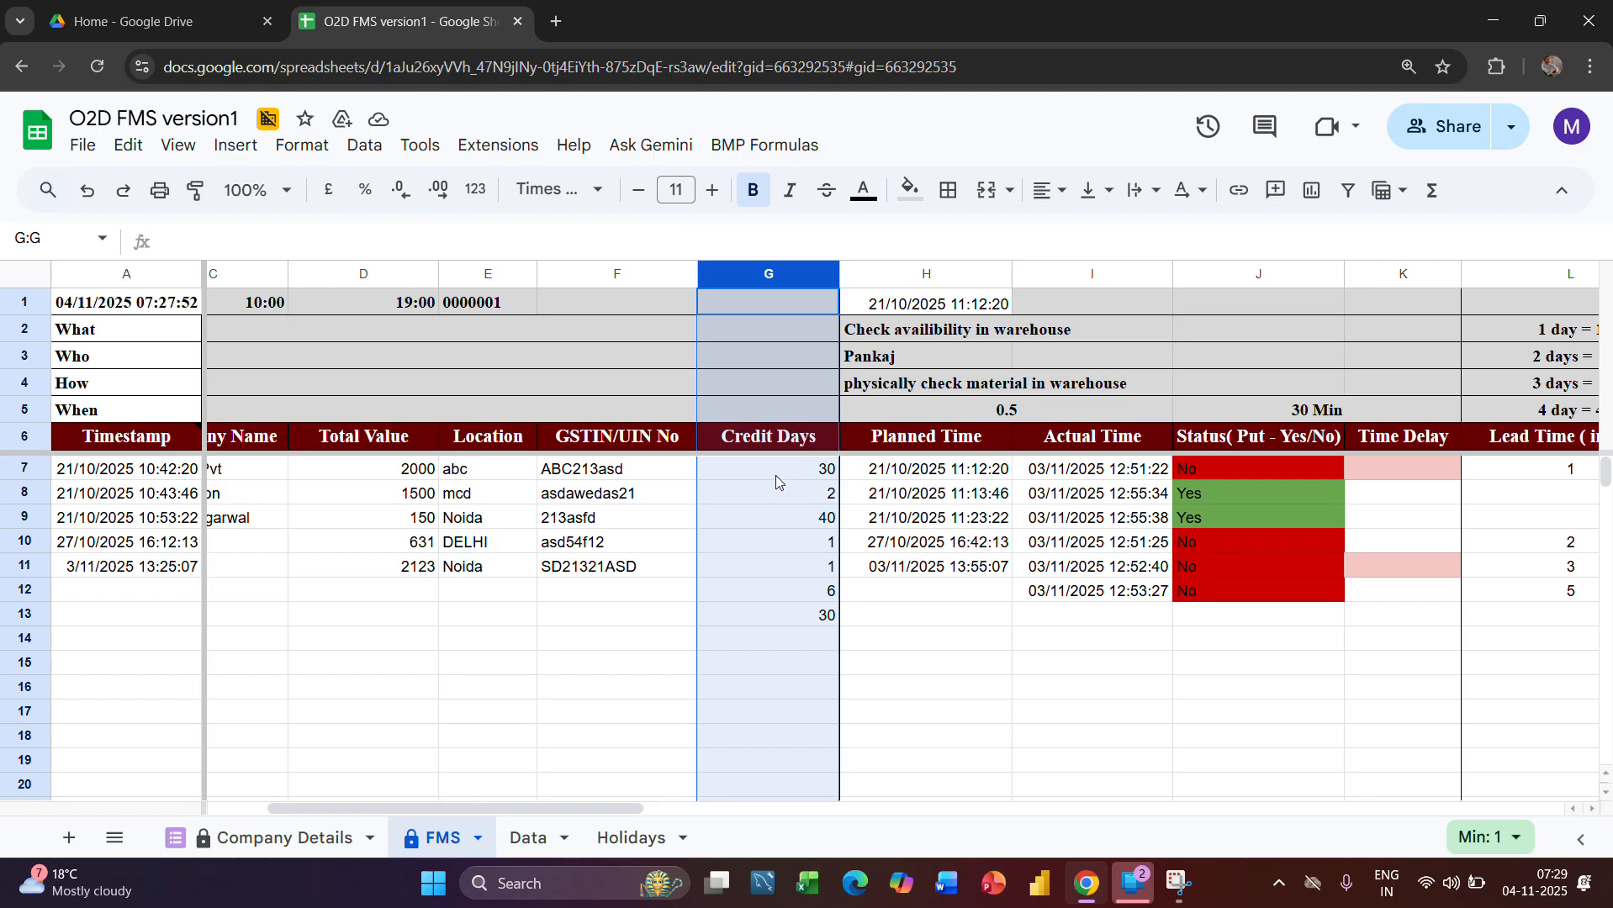
{"action": "left_click", "coordinate": [796, 477]}
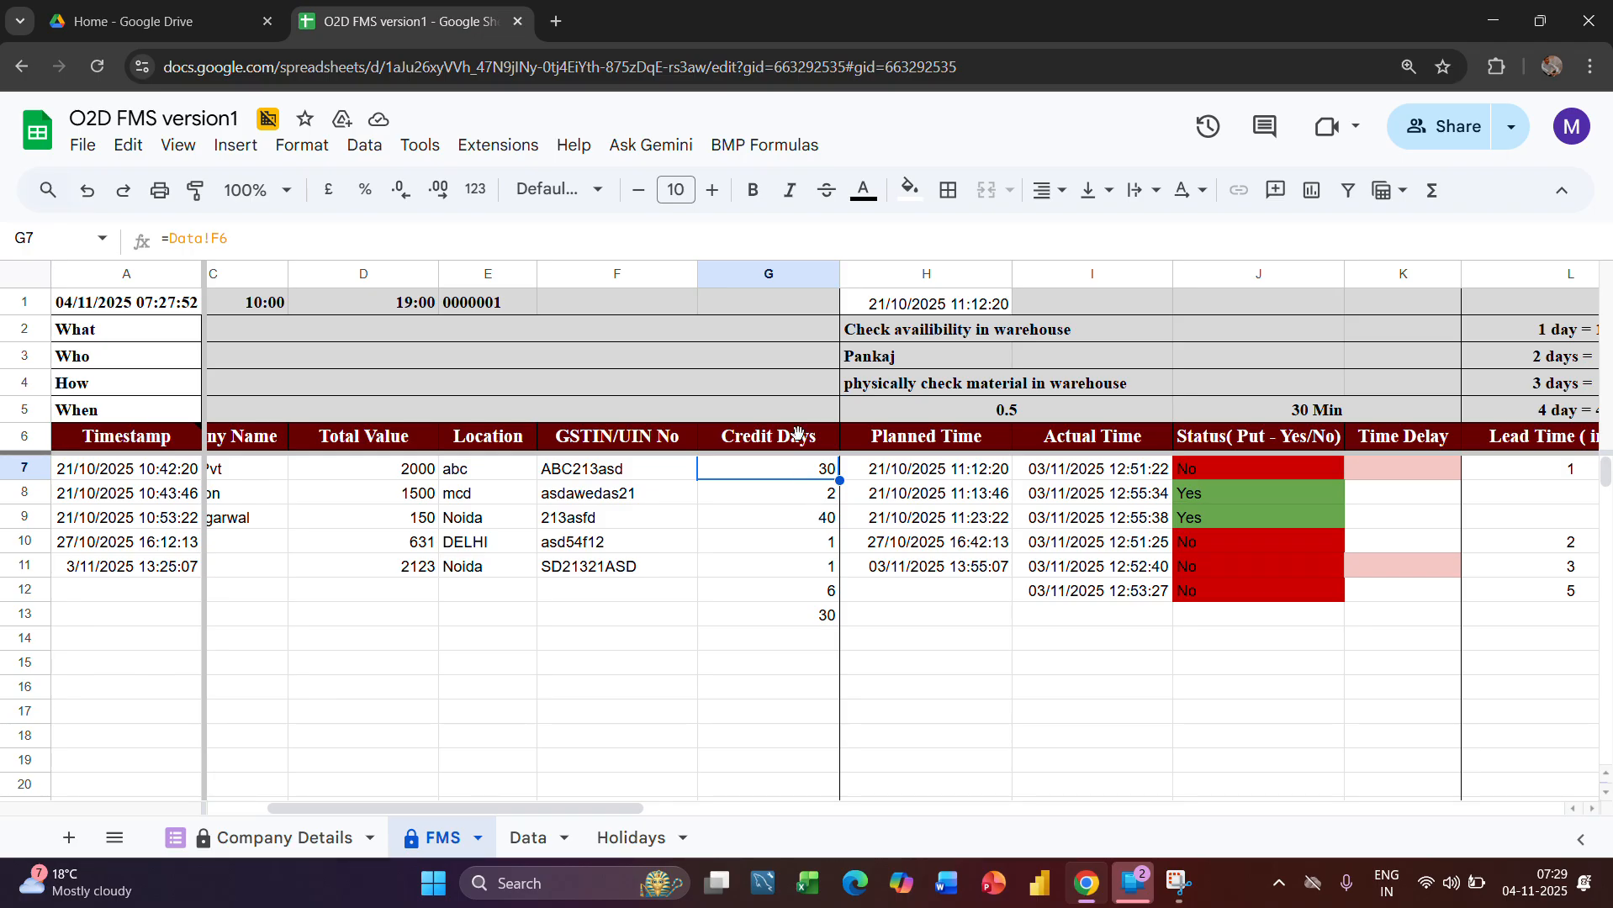
{"action": "left_click", "coordinate": [770, 271]}
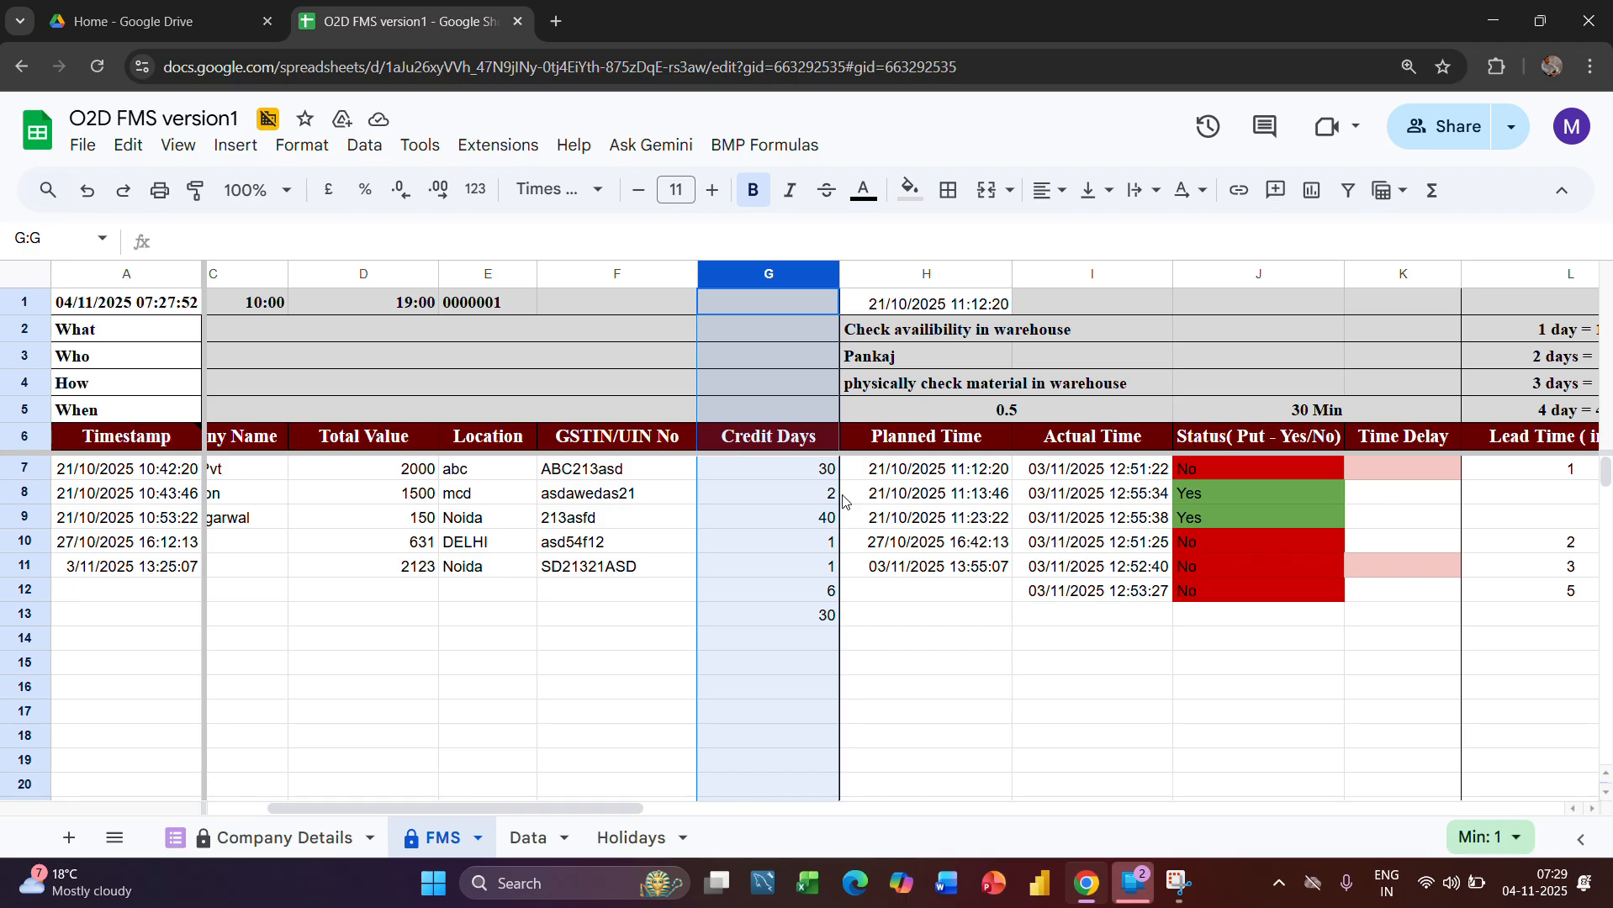
Examine the warehouse availability stage on the FMS sheet, including the Actual Time formula in I9 and the formula in H1
{"action": "scroll", "coordinate": [883, 508], "scroll_direction": "right", "scroll_amount": 2}
{"action": "left_click", "coordinate": [950, 523]}
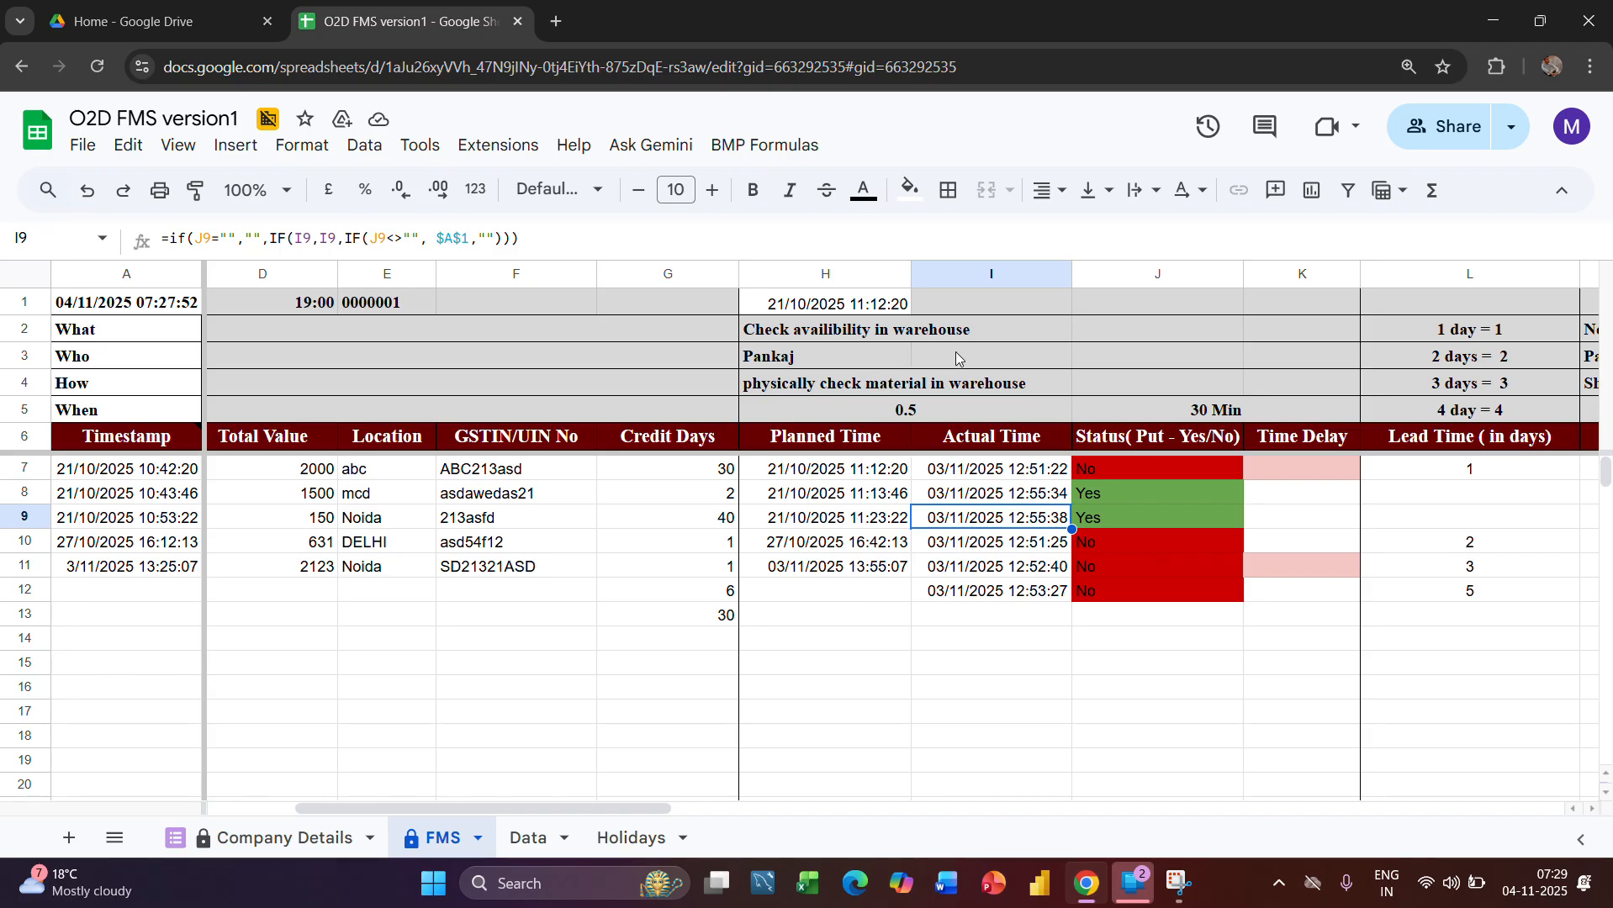
{"action": "left_click", "coordinate": [967, 328]}
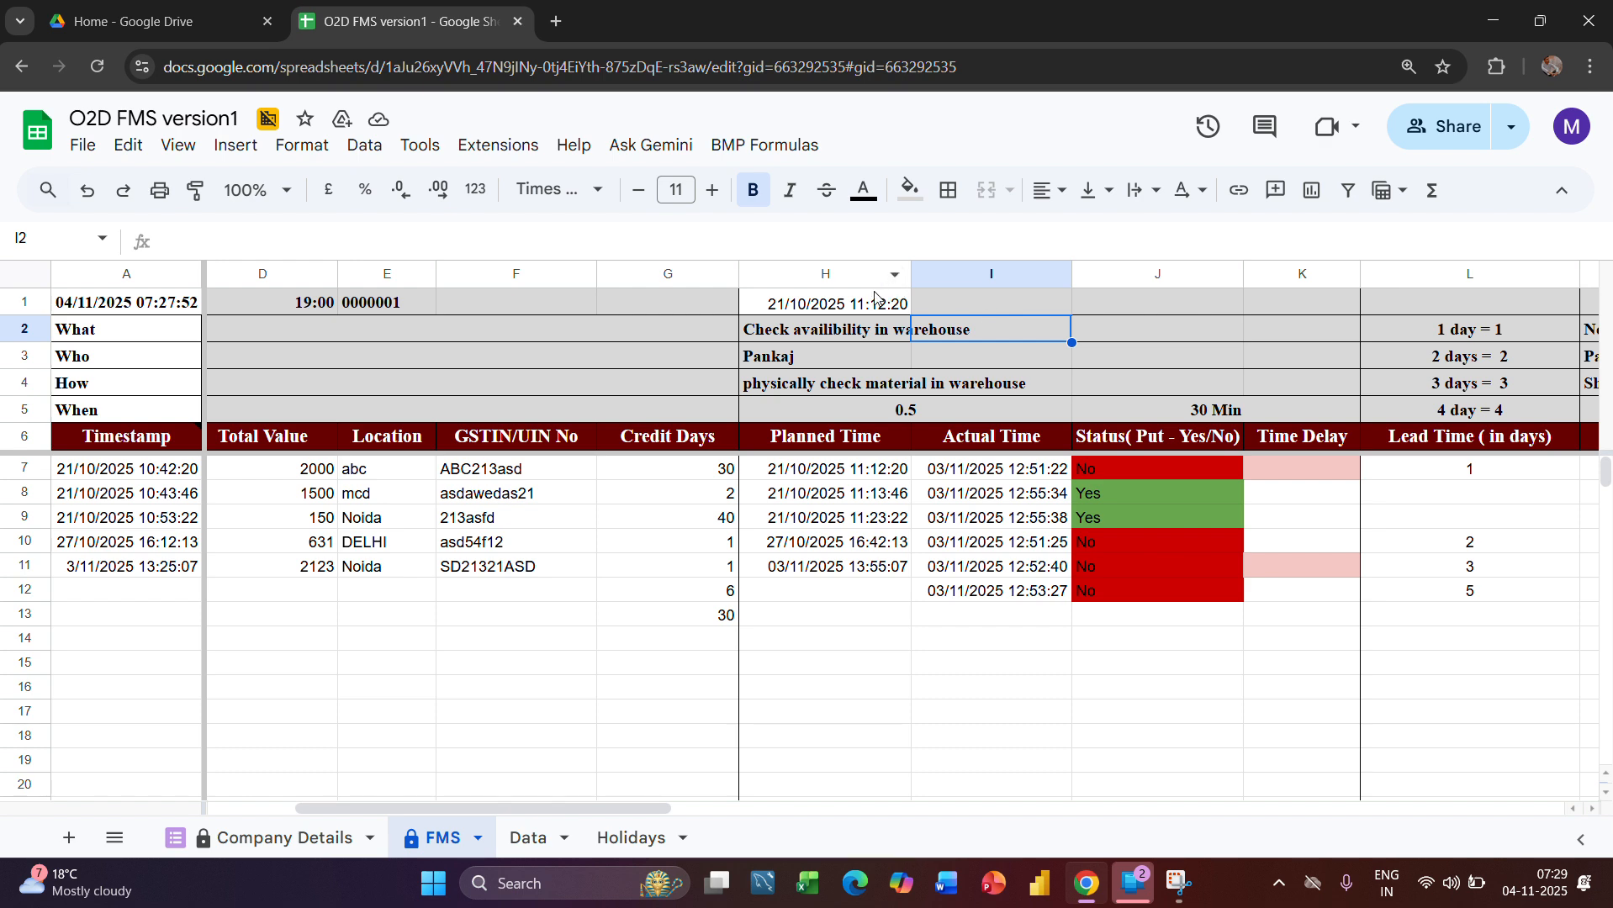
{"action": "left_click", "coordinate": [874, 296]}
{"action": "left_click", "coordinate": [947, 295]}
{"action": "left_click", "coordinate": [861, 304]}
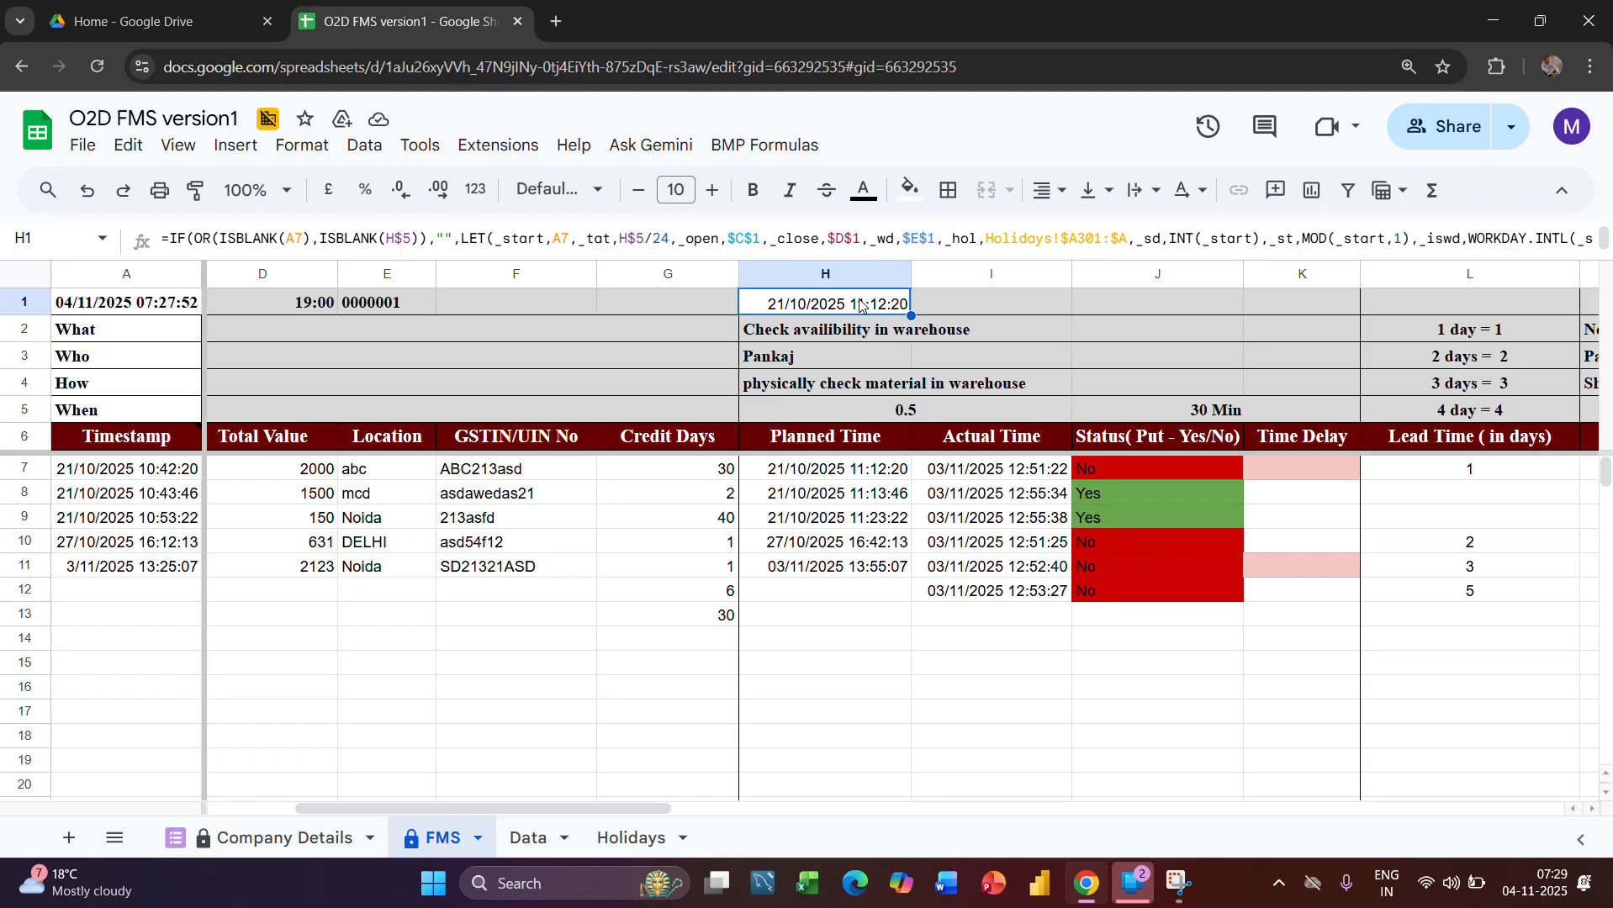
{"action": "left_click", "coordinate": [693, 32]}
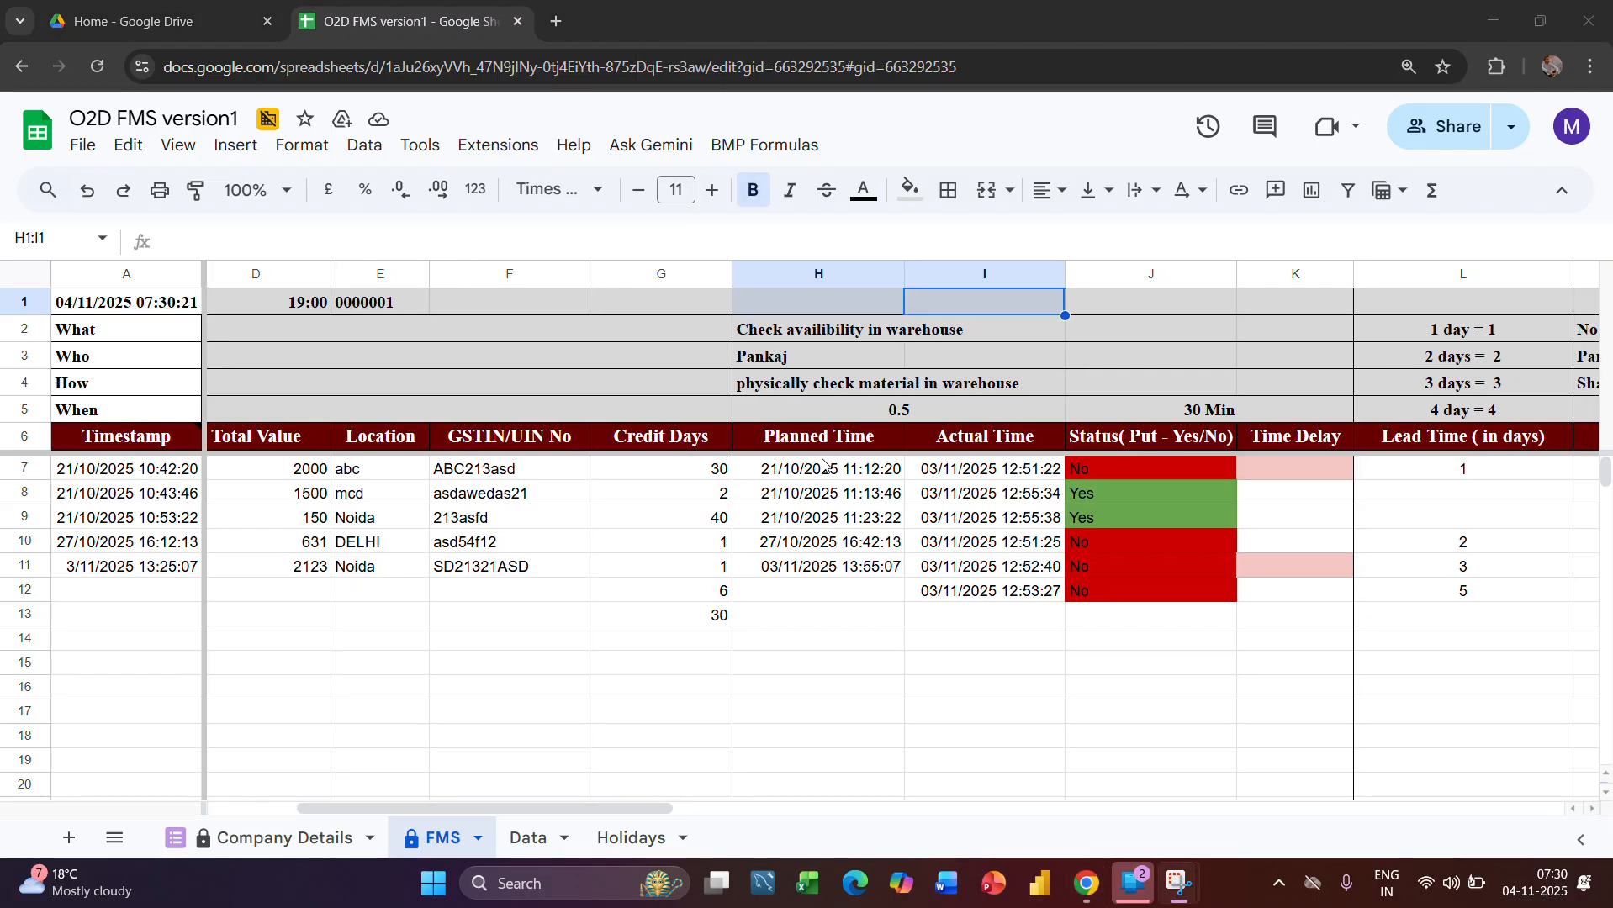
{"action": "scroll", "coordinate": [824, 467], "scroll_direction": "left", "scroll_amount": 1}
{"action": "scroll", "coordinate": [825, 467], "scroll_direction": "right", "scroll_amount": 1}
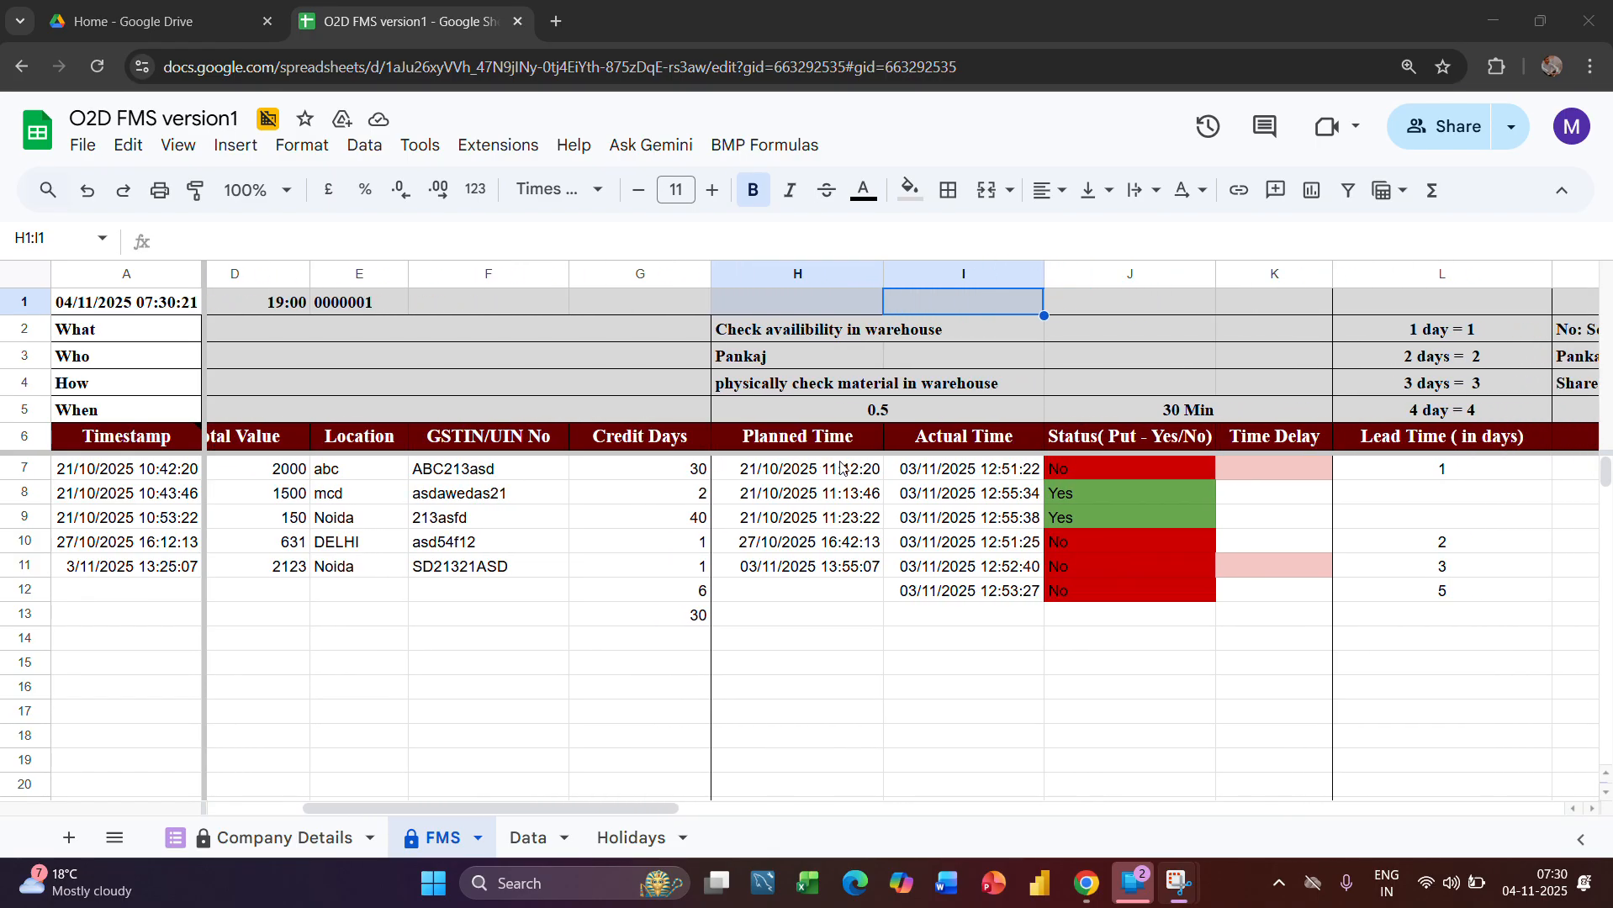
{"action": "scroll", "coordinate": [880, 480], "scroll_direction": "right", "scroll_amount": 1}
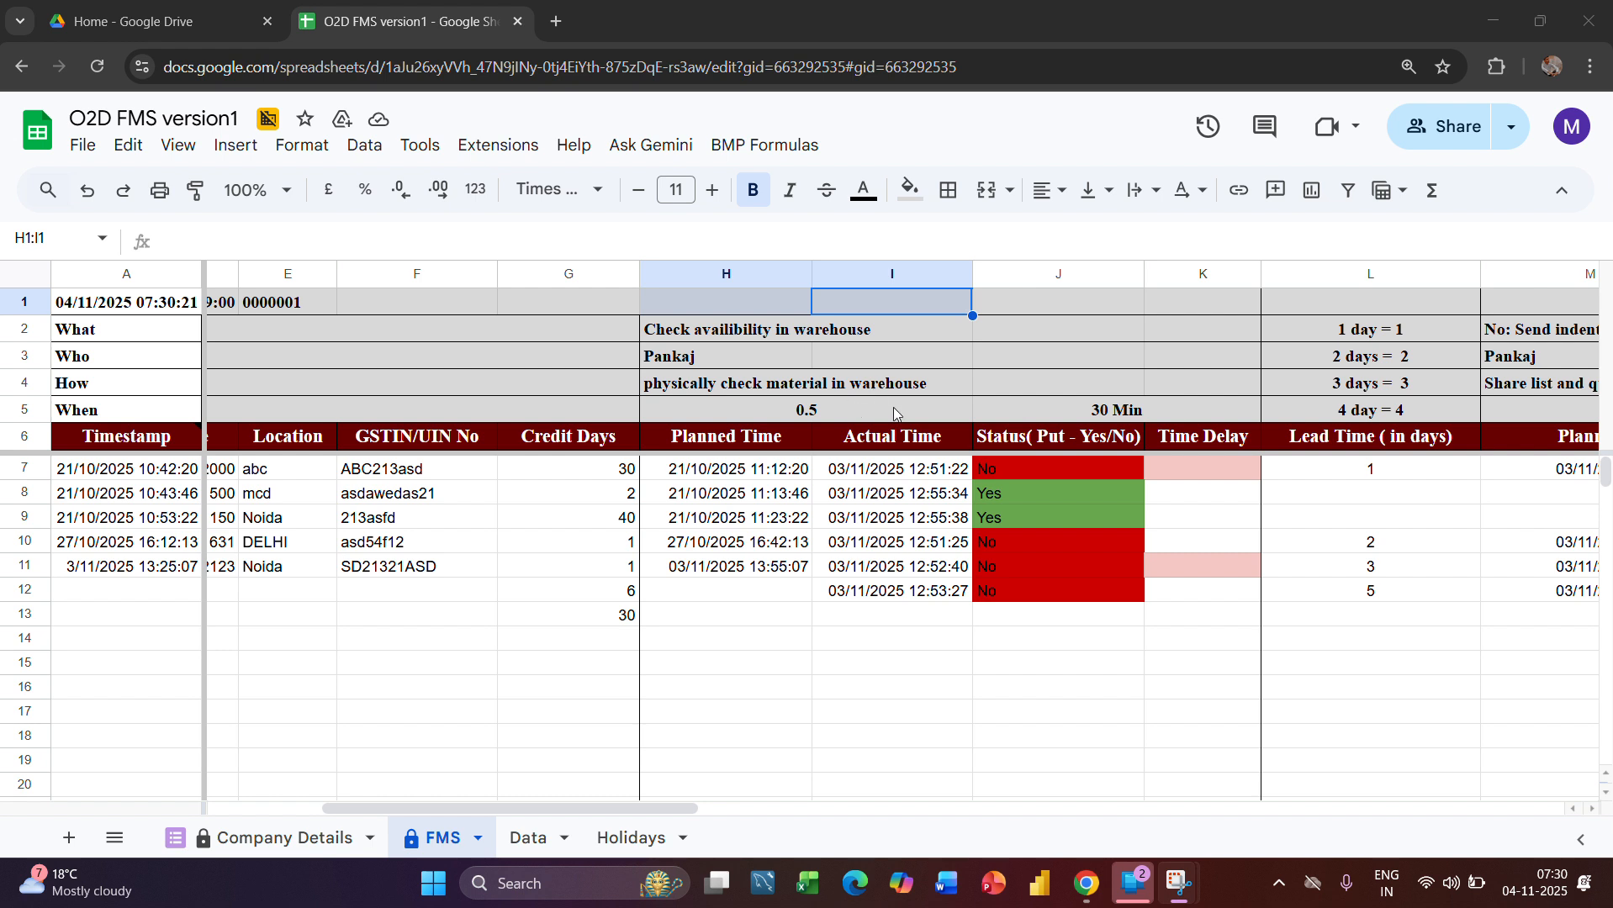
Examine the warehouse availability stage's Who, How and When rows, including the instruction in H4 and the durations in H5 and J5
{"action": "left_click", "coordinate": [1041, 412]}
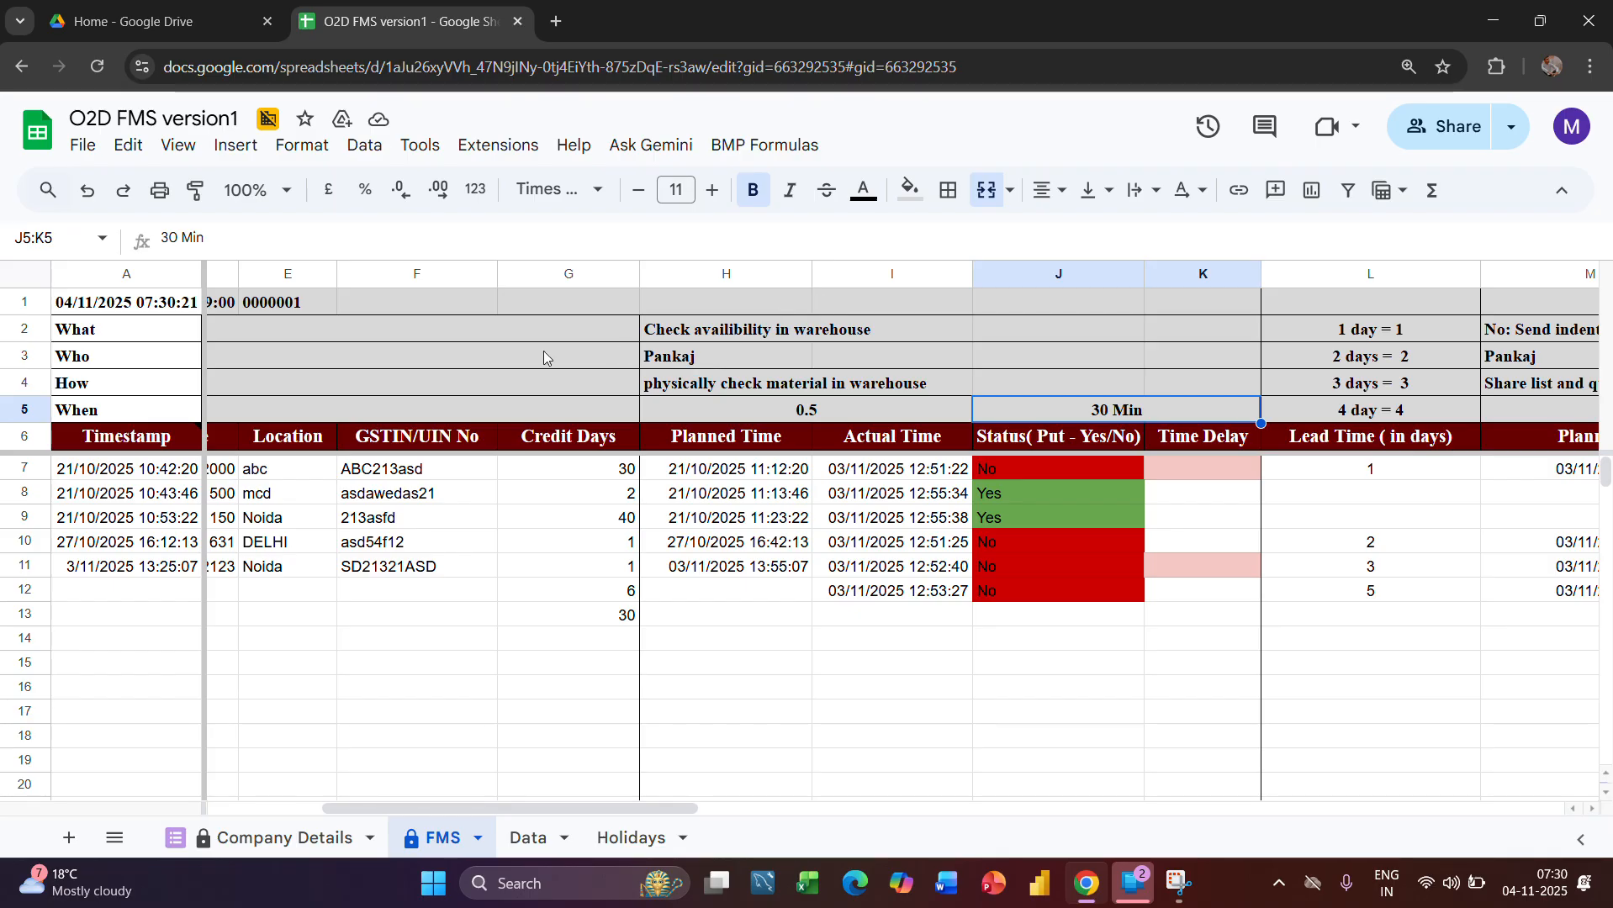
{"action": "left_click", "coordinate": [23, 357]}
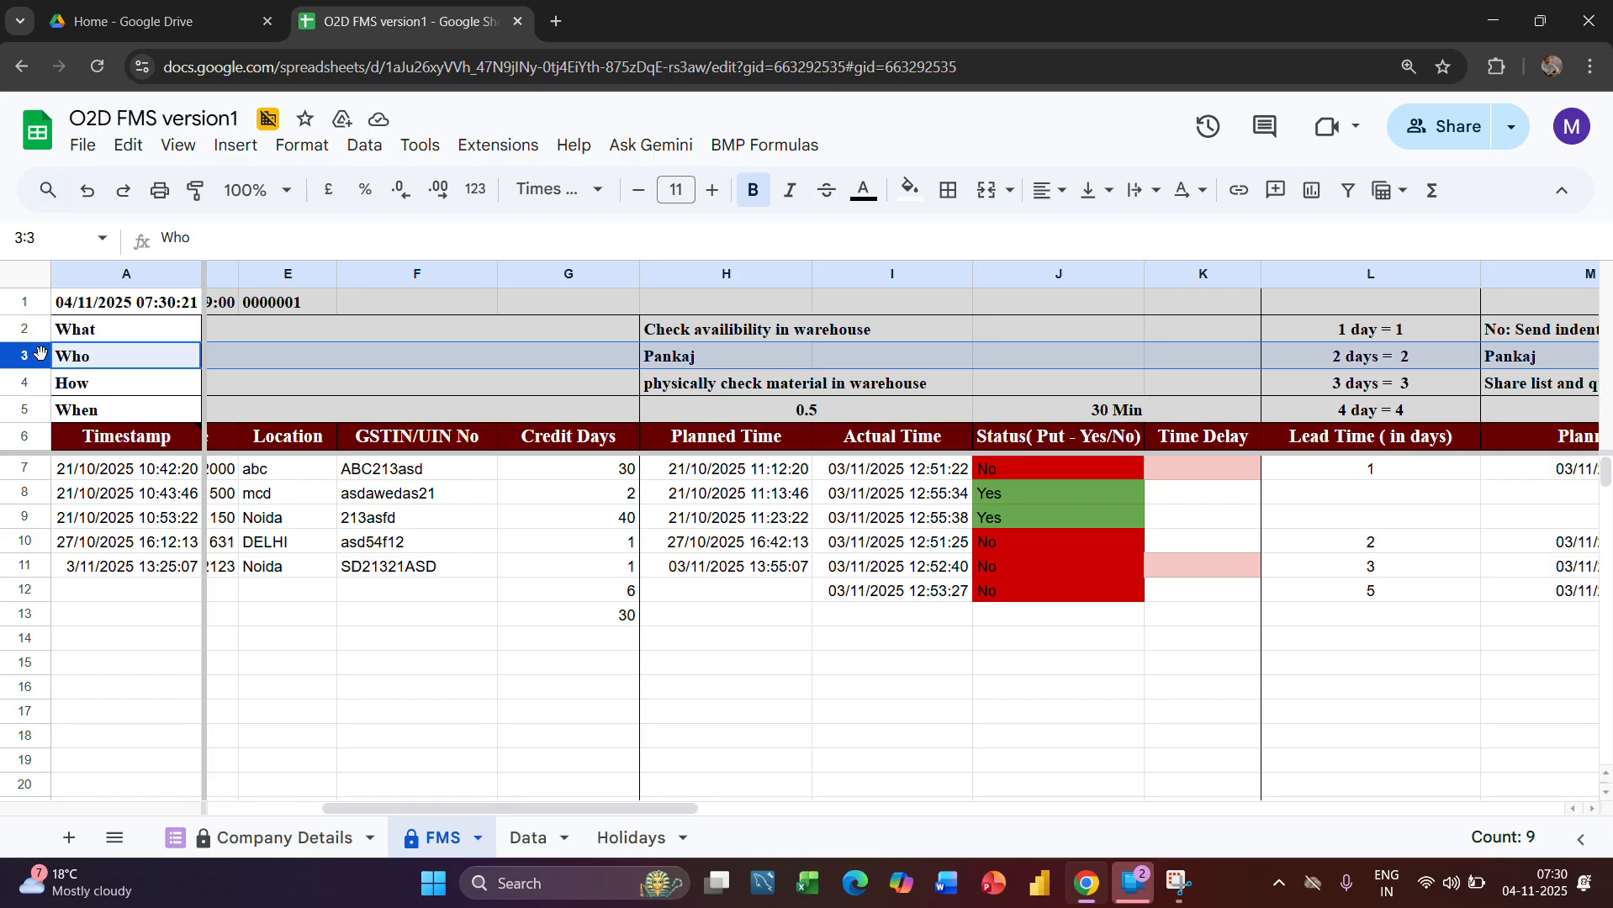
{"action": "left_click", "coordinate": [18, 389]}
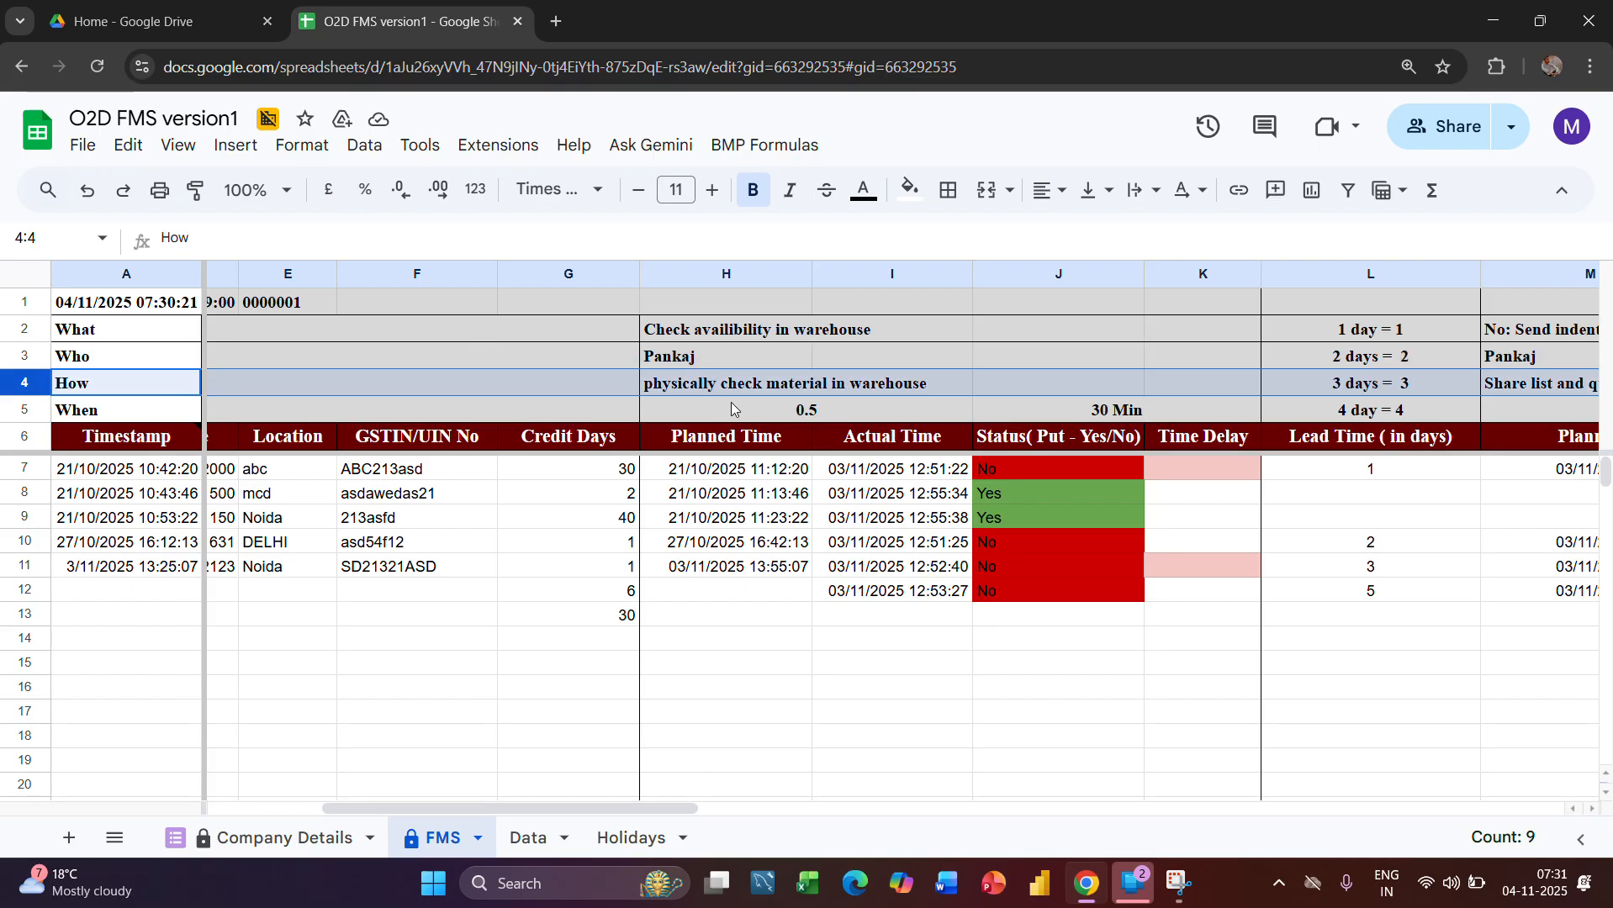
{"action": "left_click", "coordinate": [788, 412]}
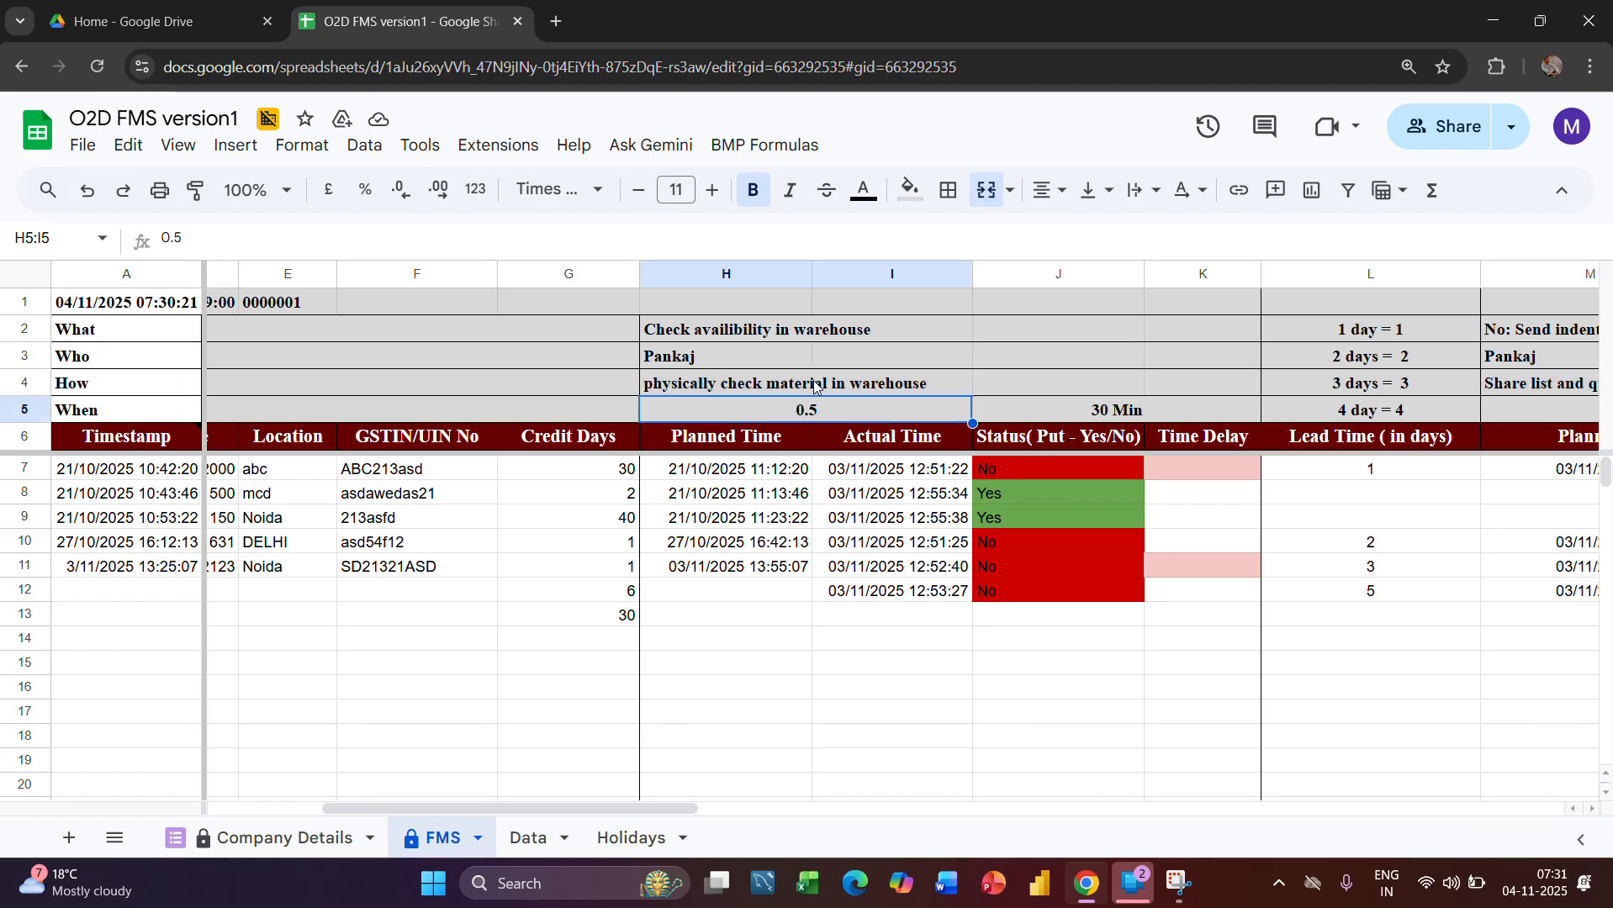
{"action": "left_click", "coordinate": [786, 388]}
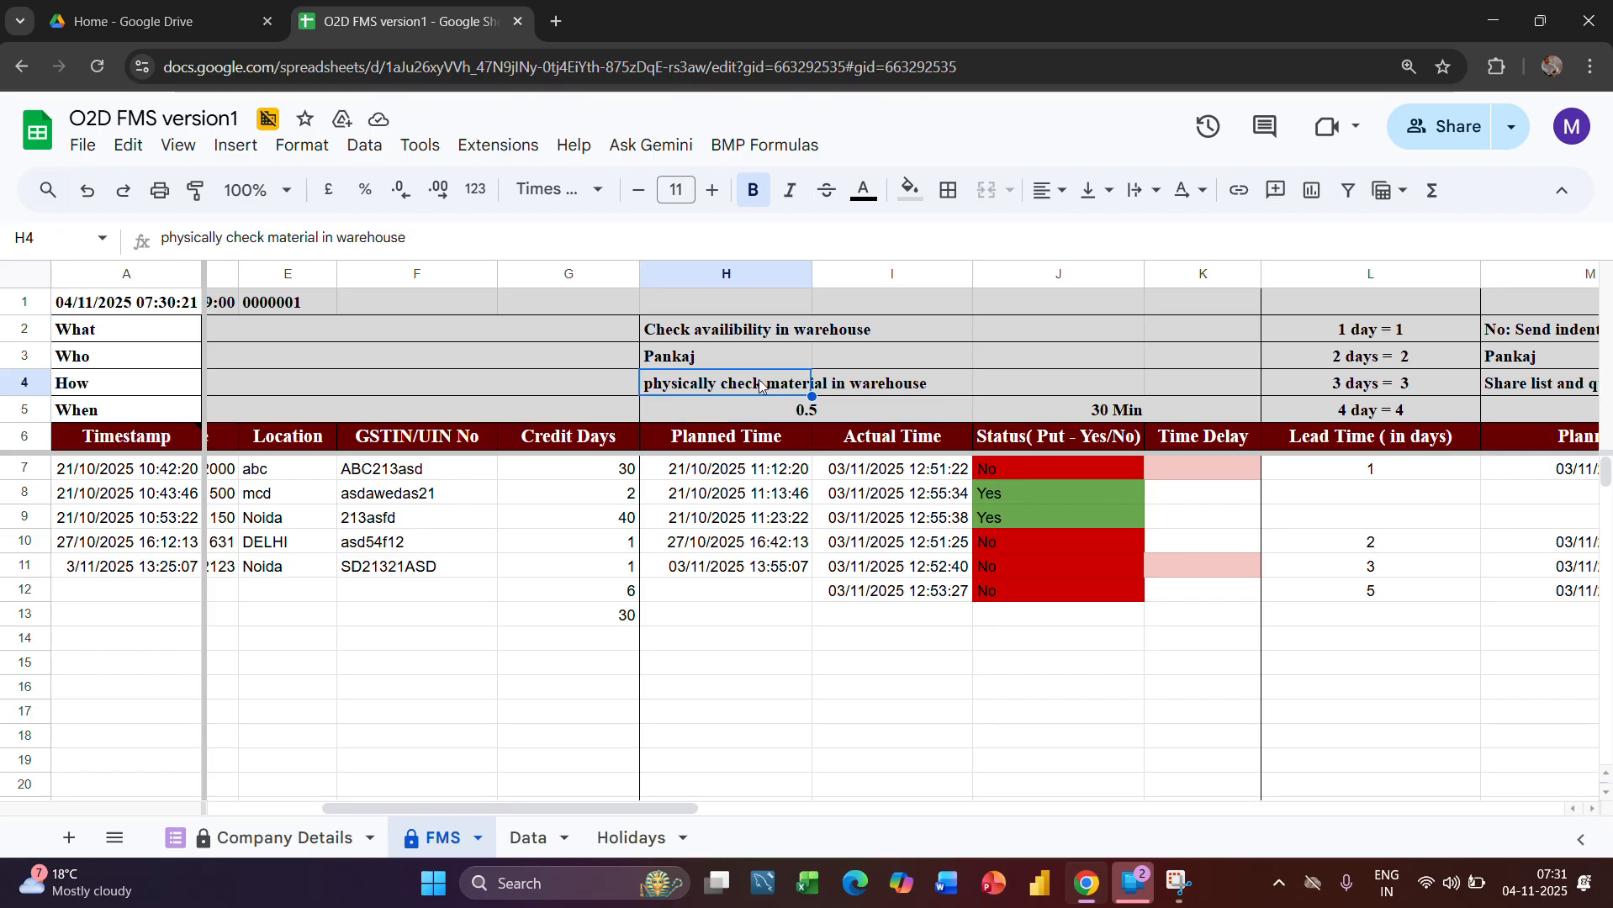
{"action": "key", "text": "shift+Right"}
{"action": "key", "text": "shift+Right"}
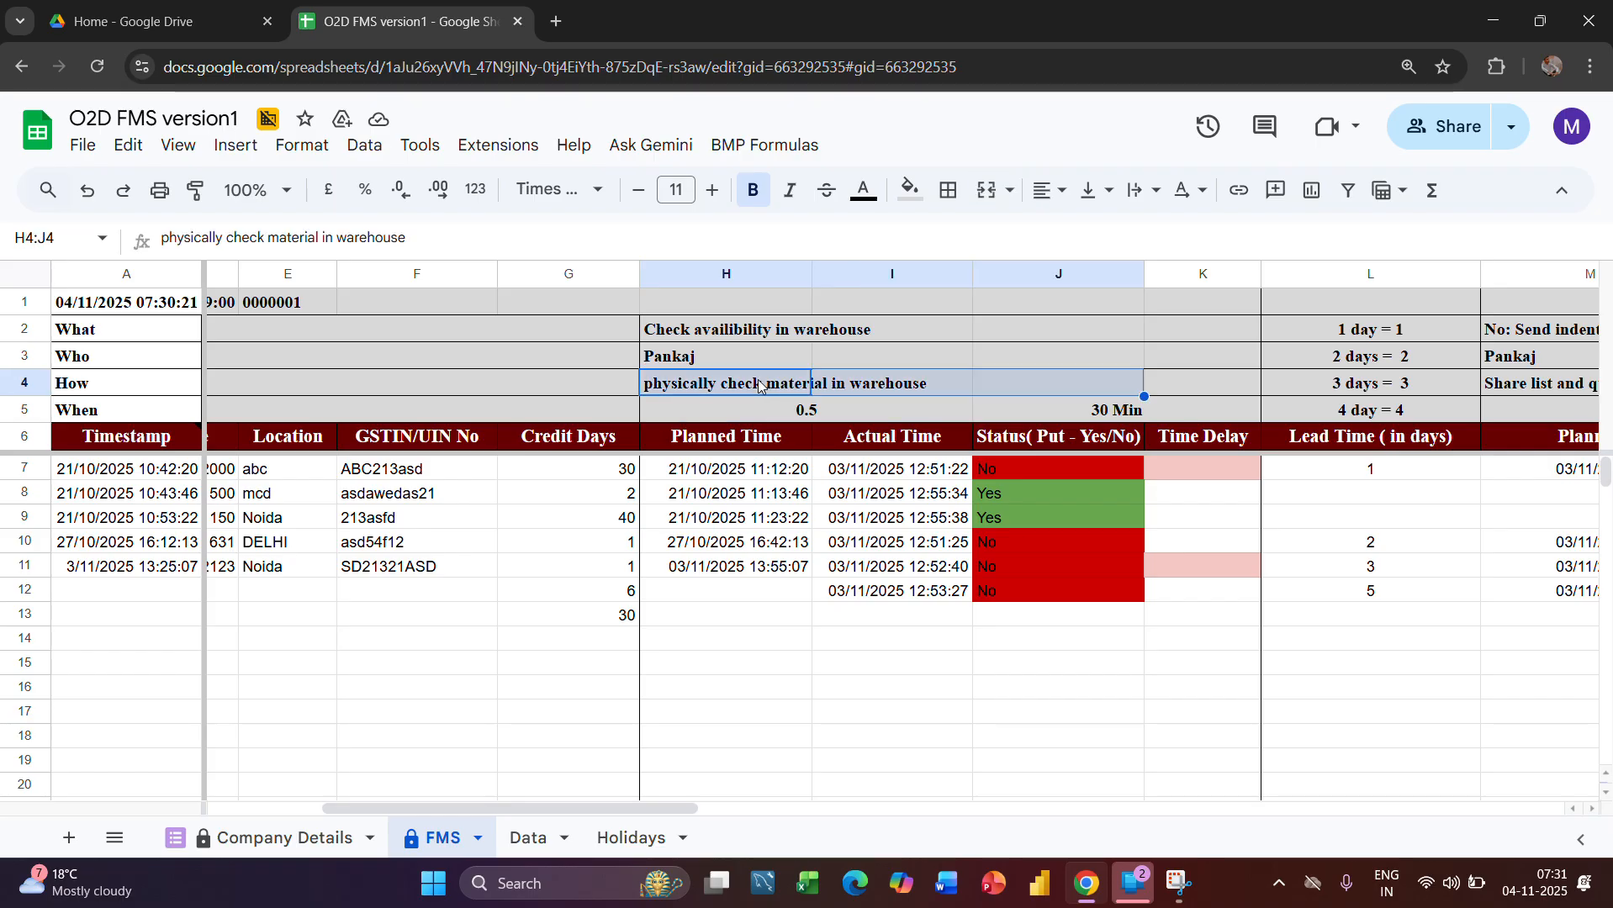
{"action": "left_click", "coordinate": [857, 407]}
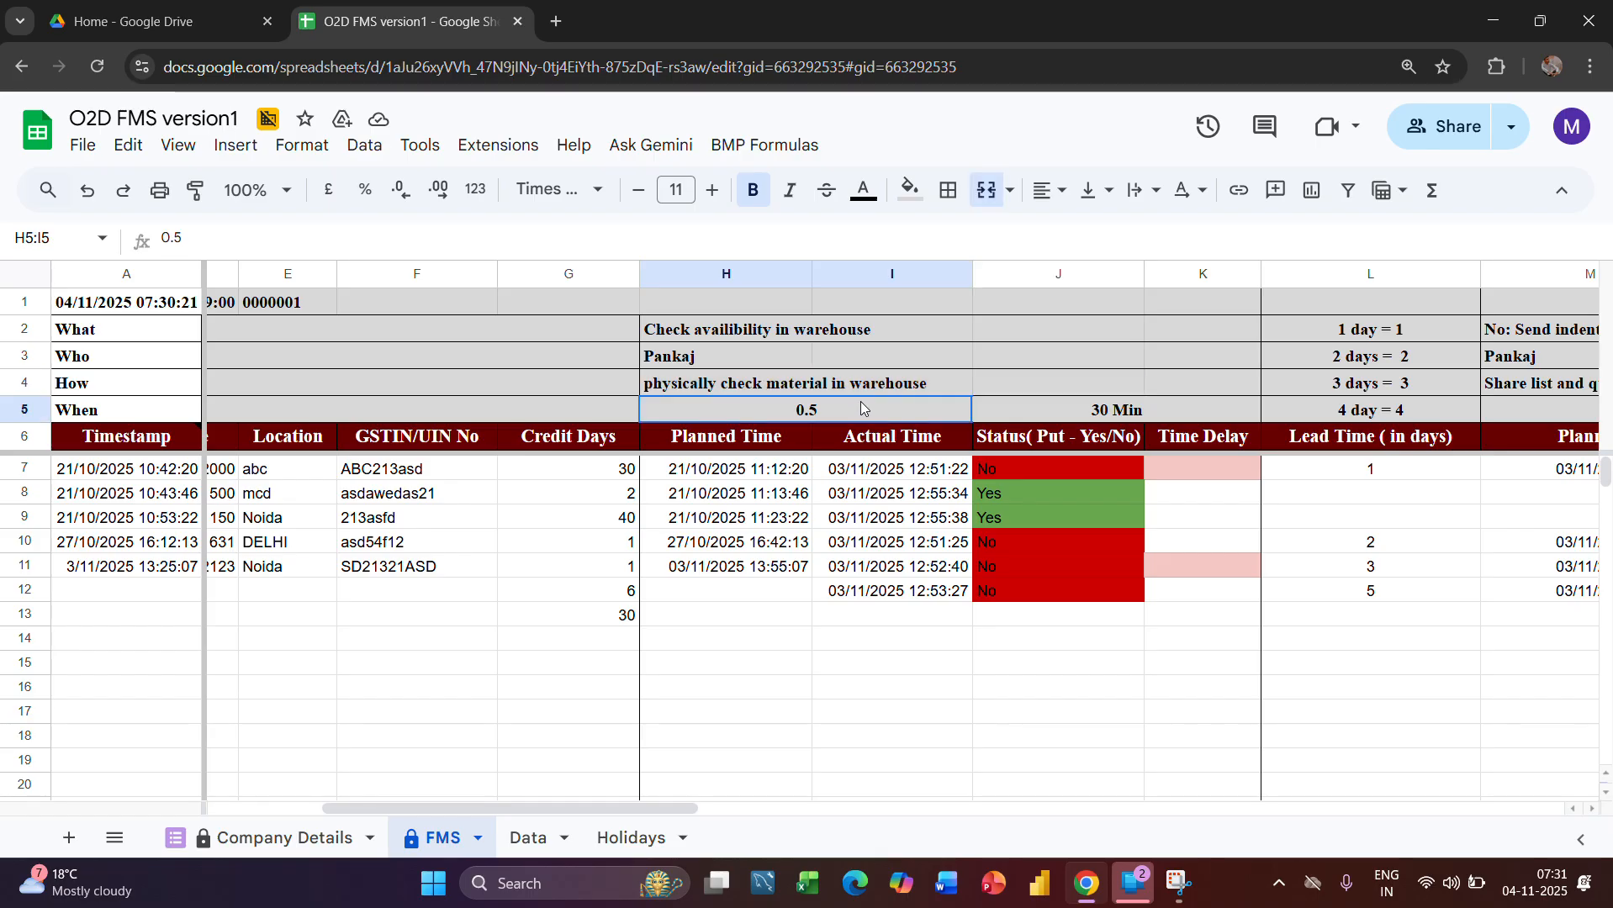
Examine the warehouse stage's How instruction across H4:J4 together with the allotted time in H5
{"action": "left_click", "coordinate": [736, 385]}
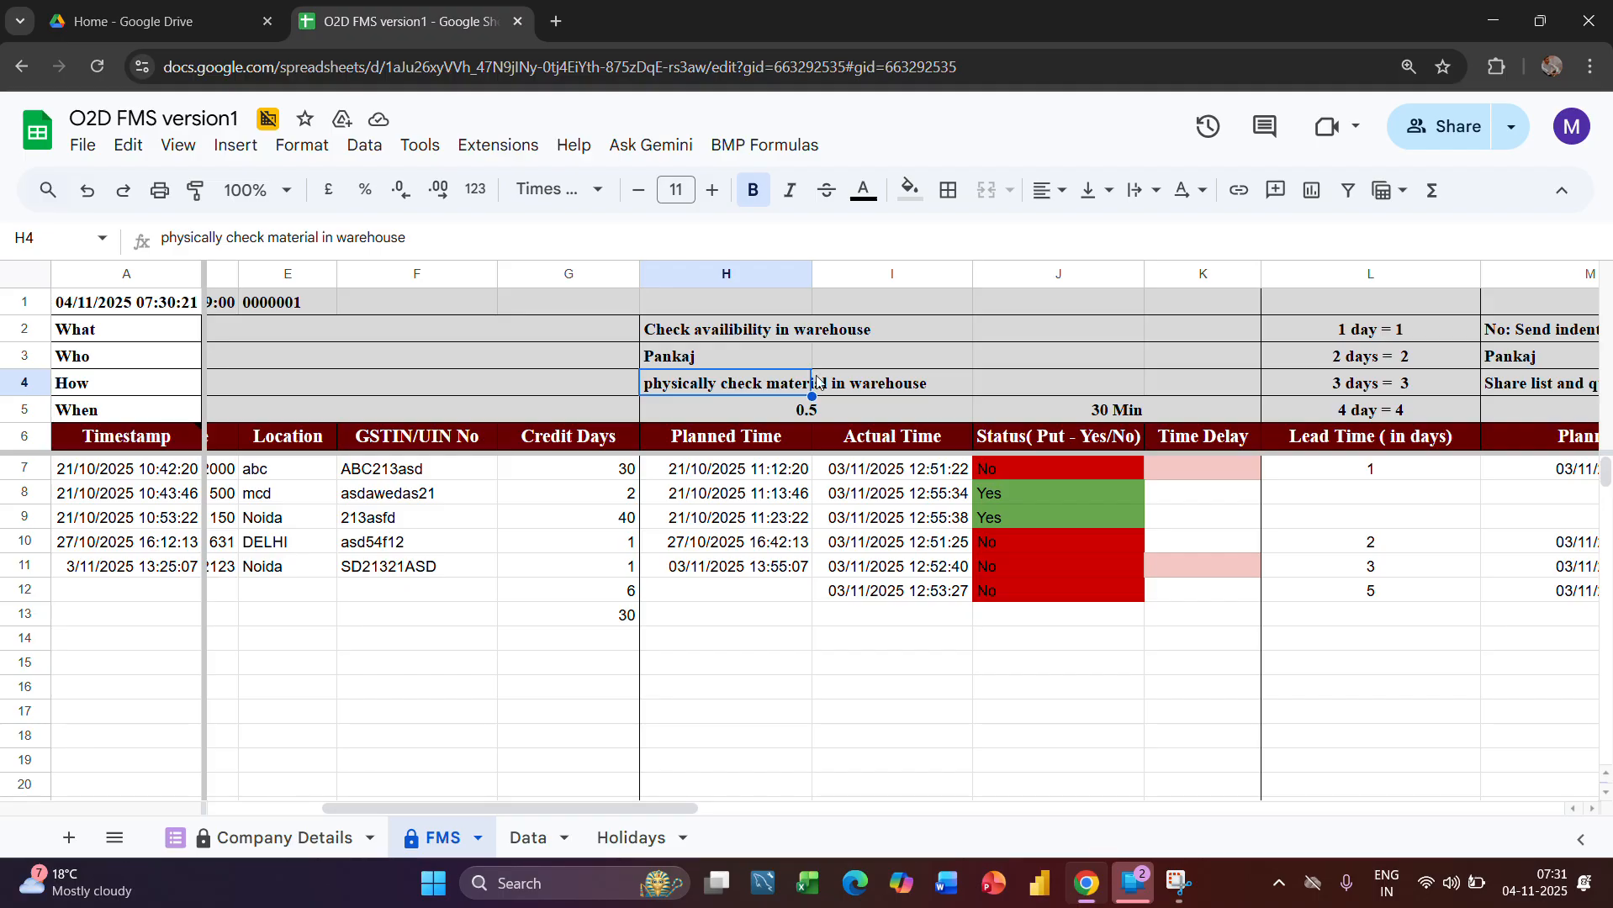
{"action": "left_click", "coordinate": [853, 371]}
{"action": "left_click", "coordinate": [767, 384]}
{"action": "left_click", "coordinate": [931, 391]}
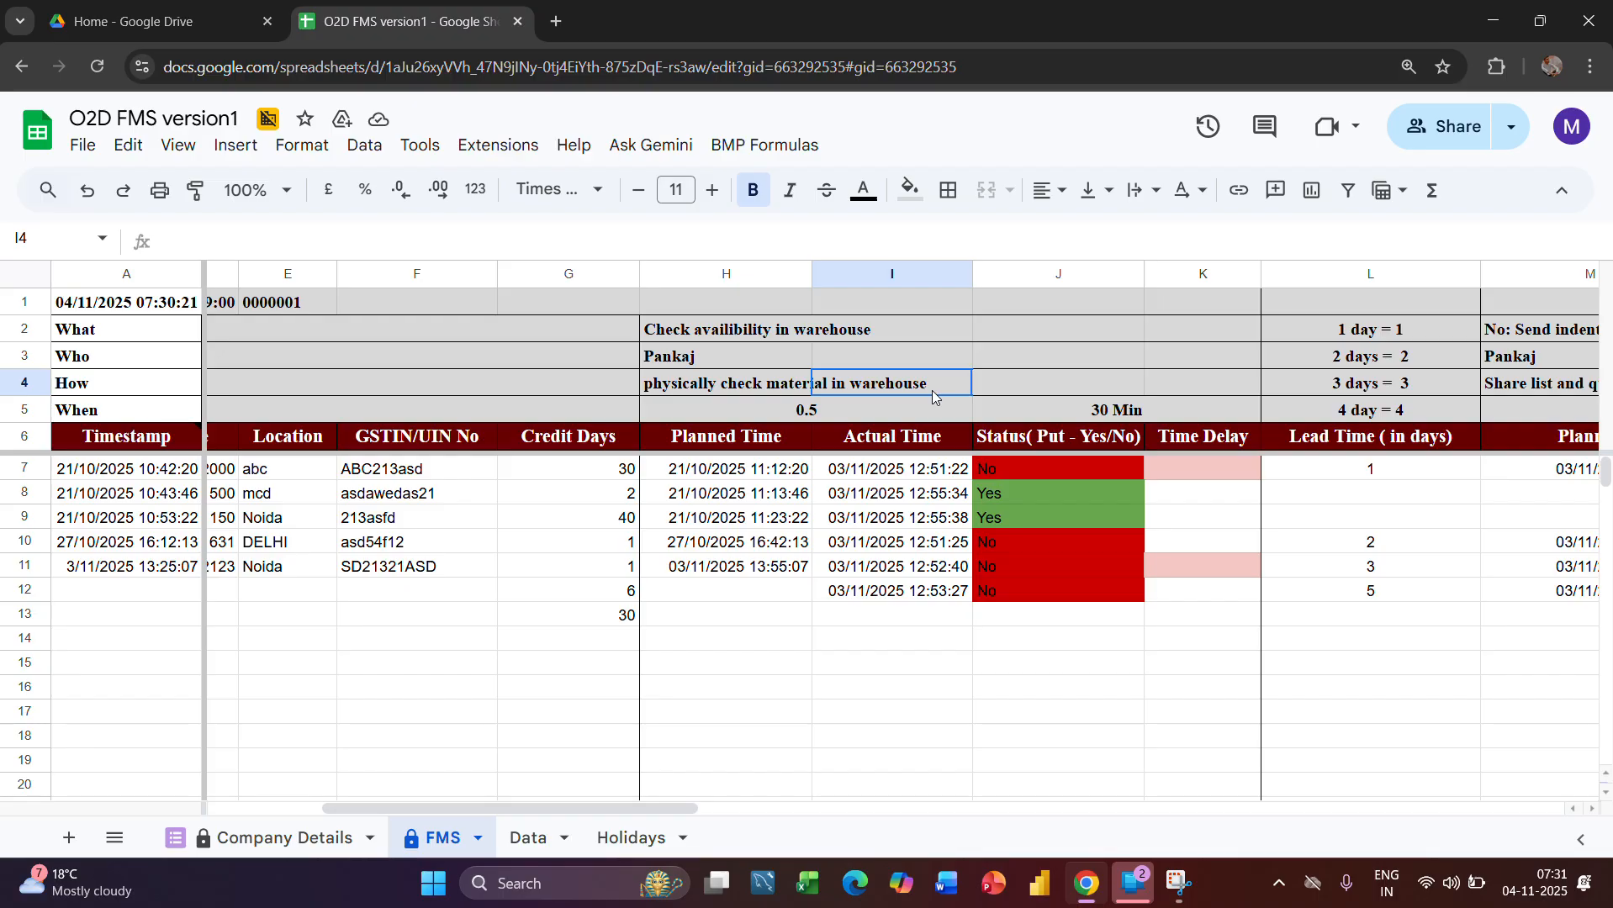
{"action": "left_click", "coordinate": [1003, 374]}
{"action": "left_click", "coordinate": [792, 376]}
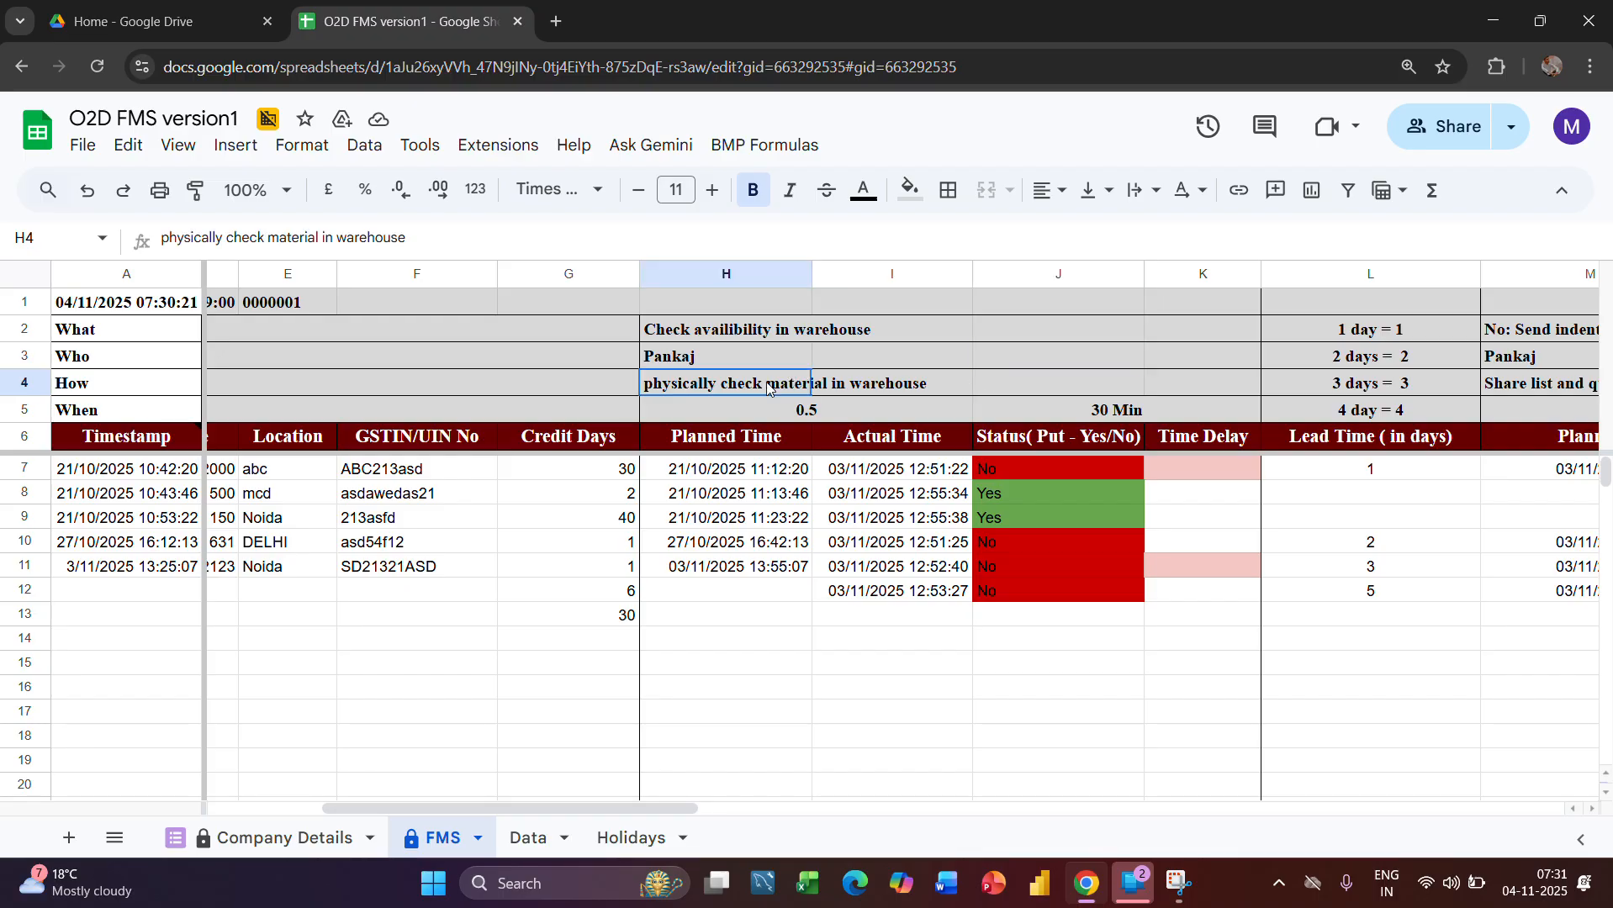
{"action": "left_click", "coordinate": [935, 374], "text": "shift"}
{"action": "left_click_drag", "start_coordinate": [975, 385], "coordinate": [1033, 383]}
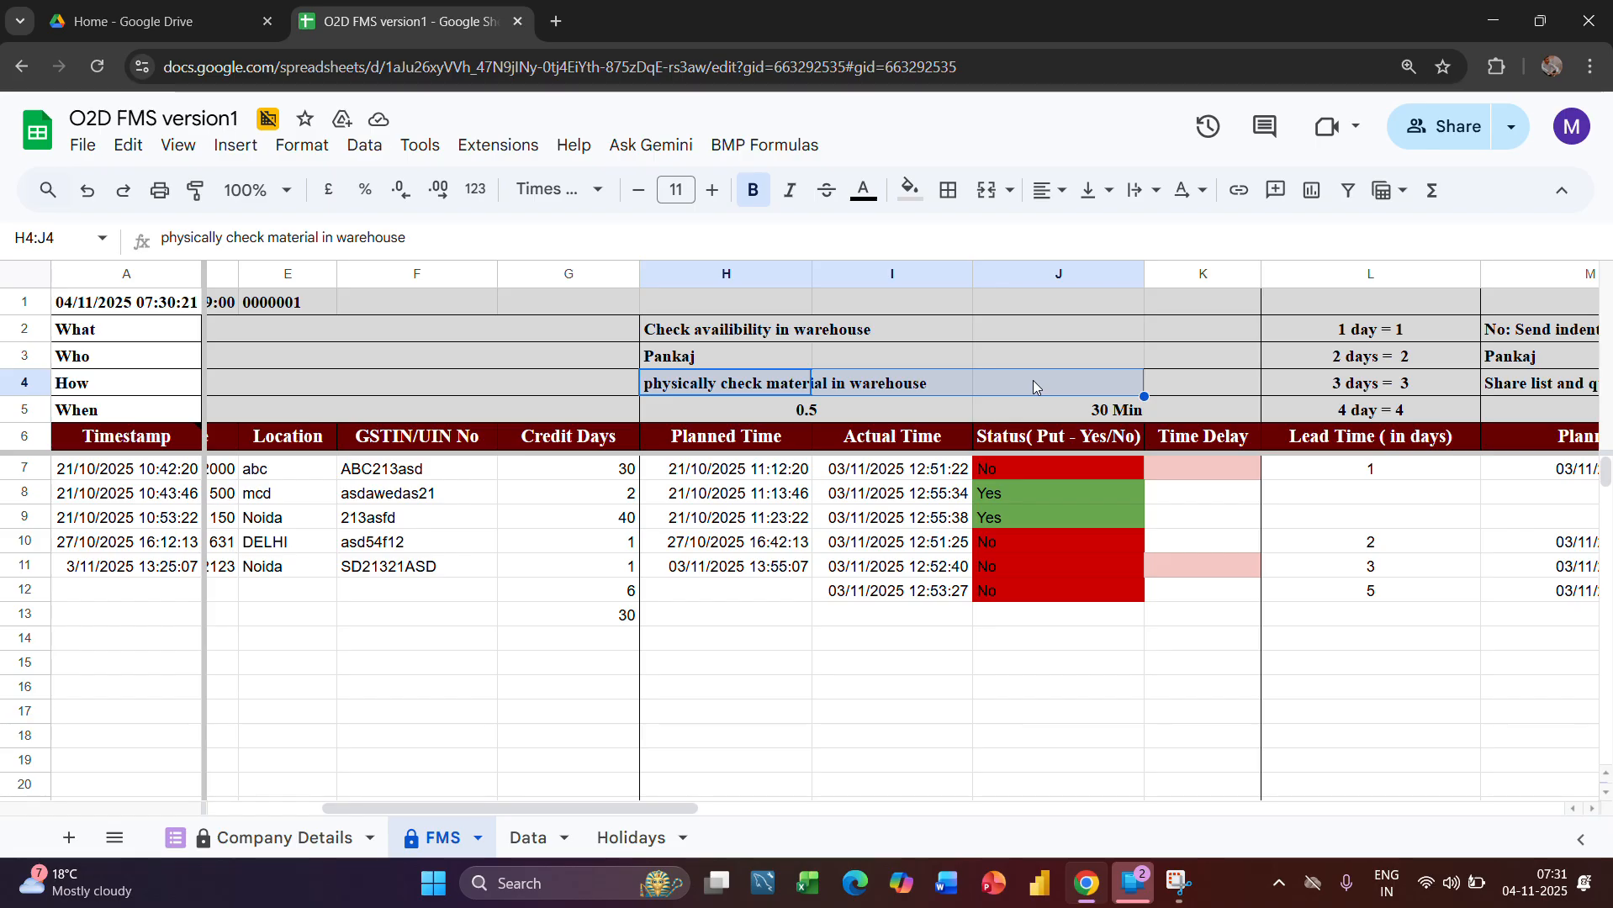
{"action": "left_click", "coordinate": [1024, 392]}
{"action": "left_click", "coordinate": [959, 402]}
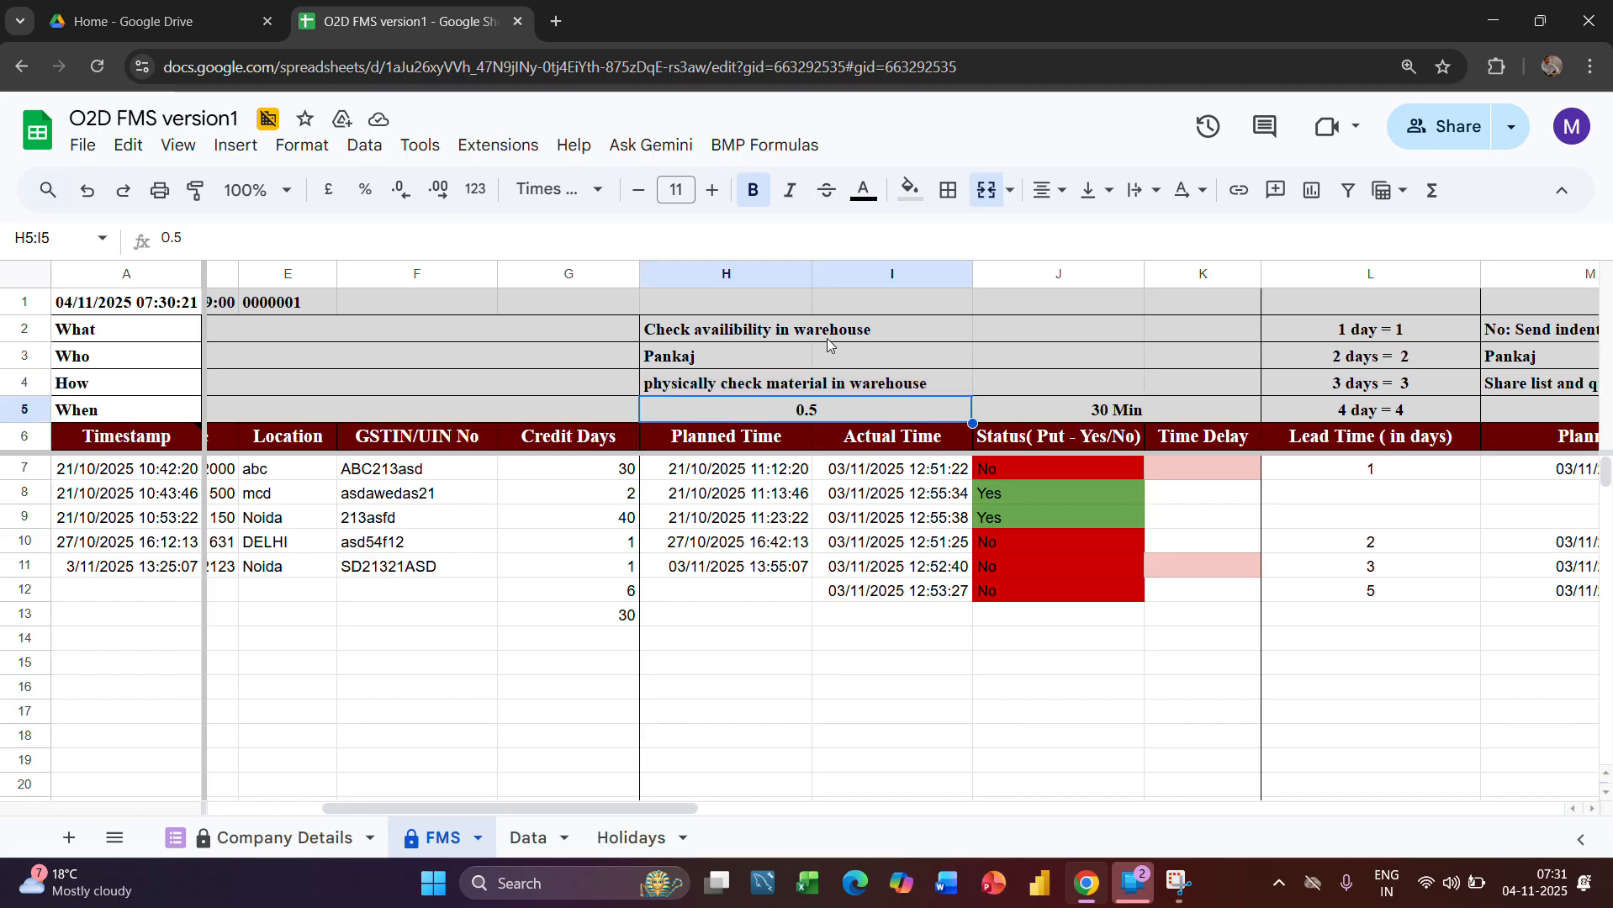
Review the person assigned in the Who row against the How instruction and the allotted time in J5
{"action": "left_click", "coordinate": [772, 357]}
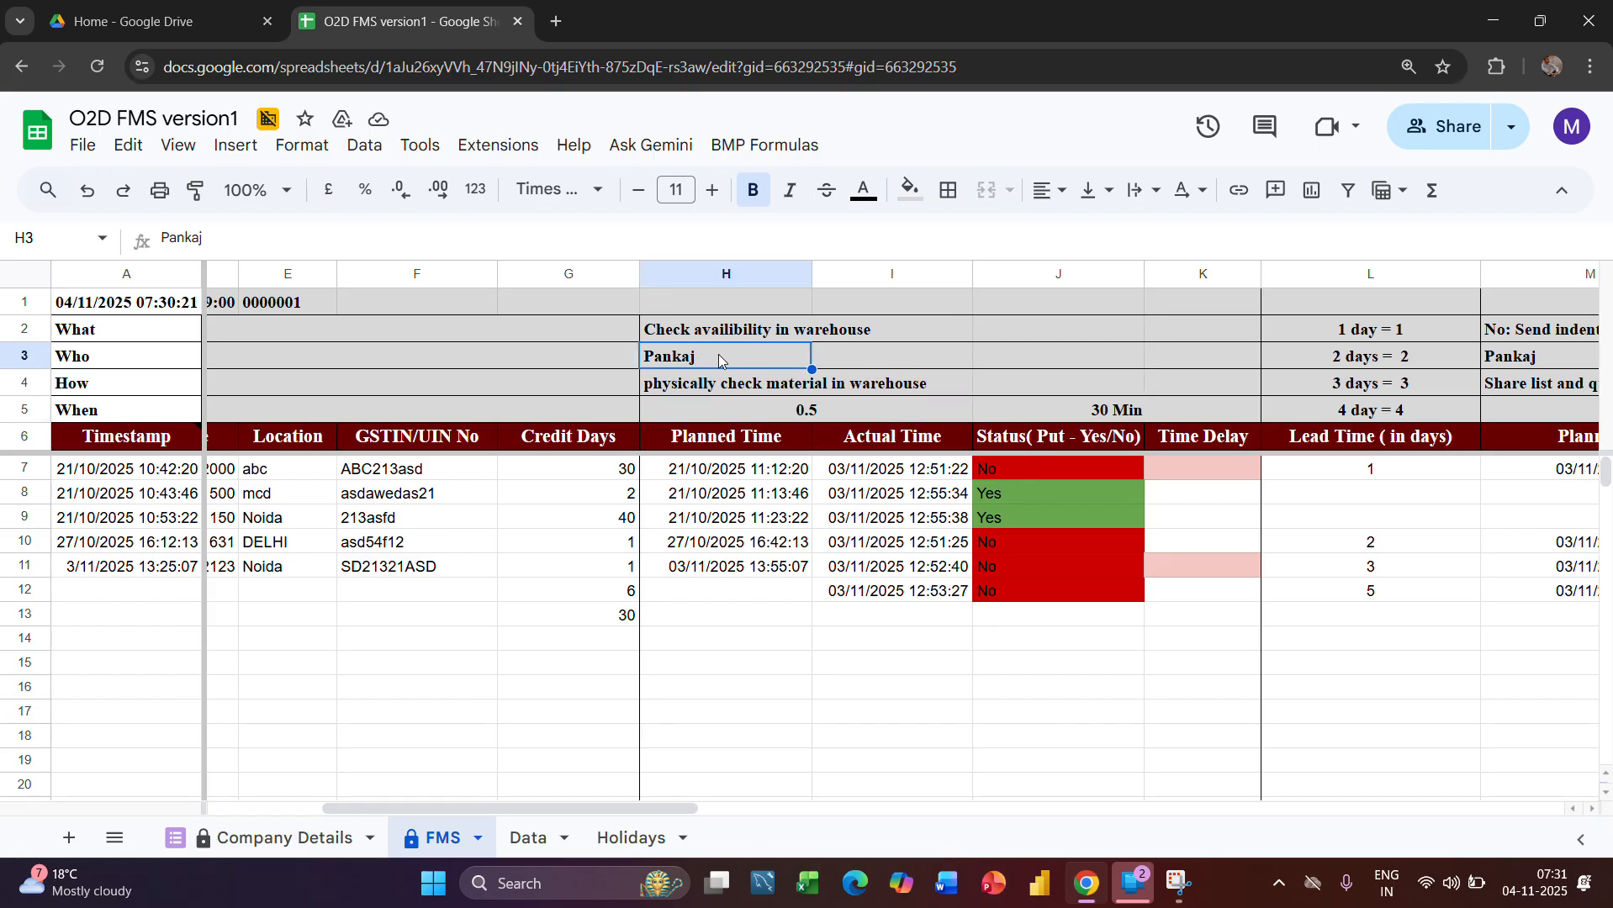
{"action": "left_click", "coordinate": [776, 375]}
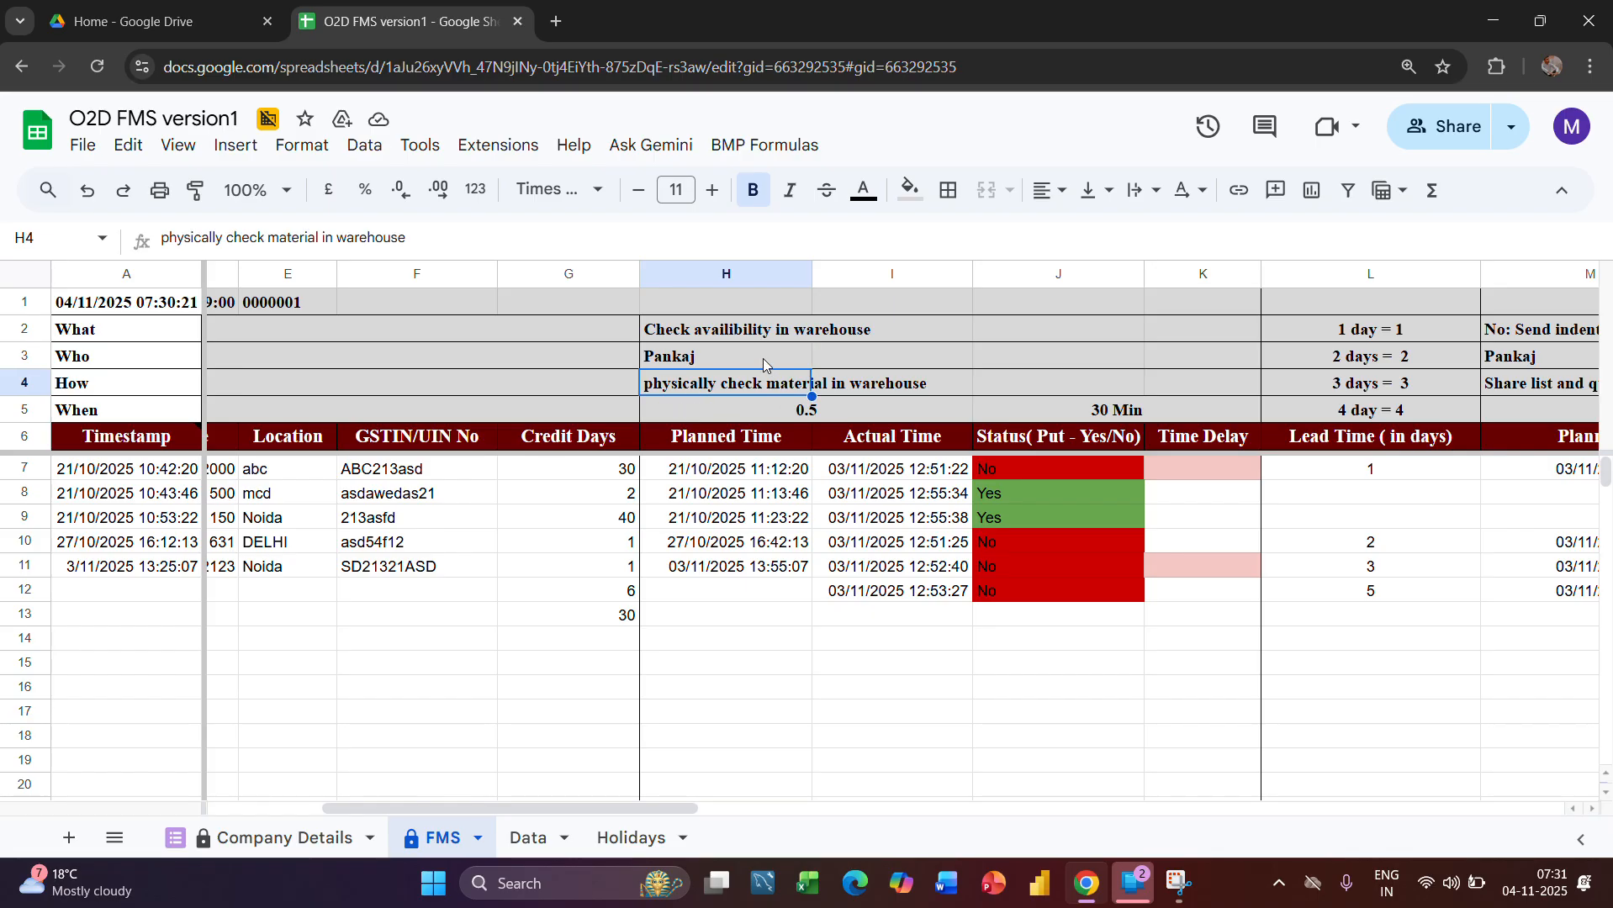
{"action": "left_click", "coordinate": [757, 362]}
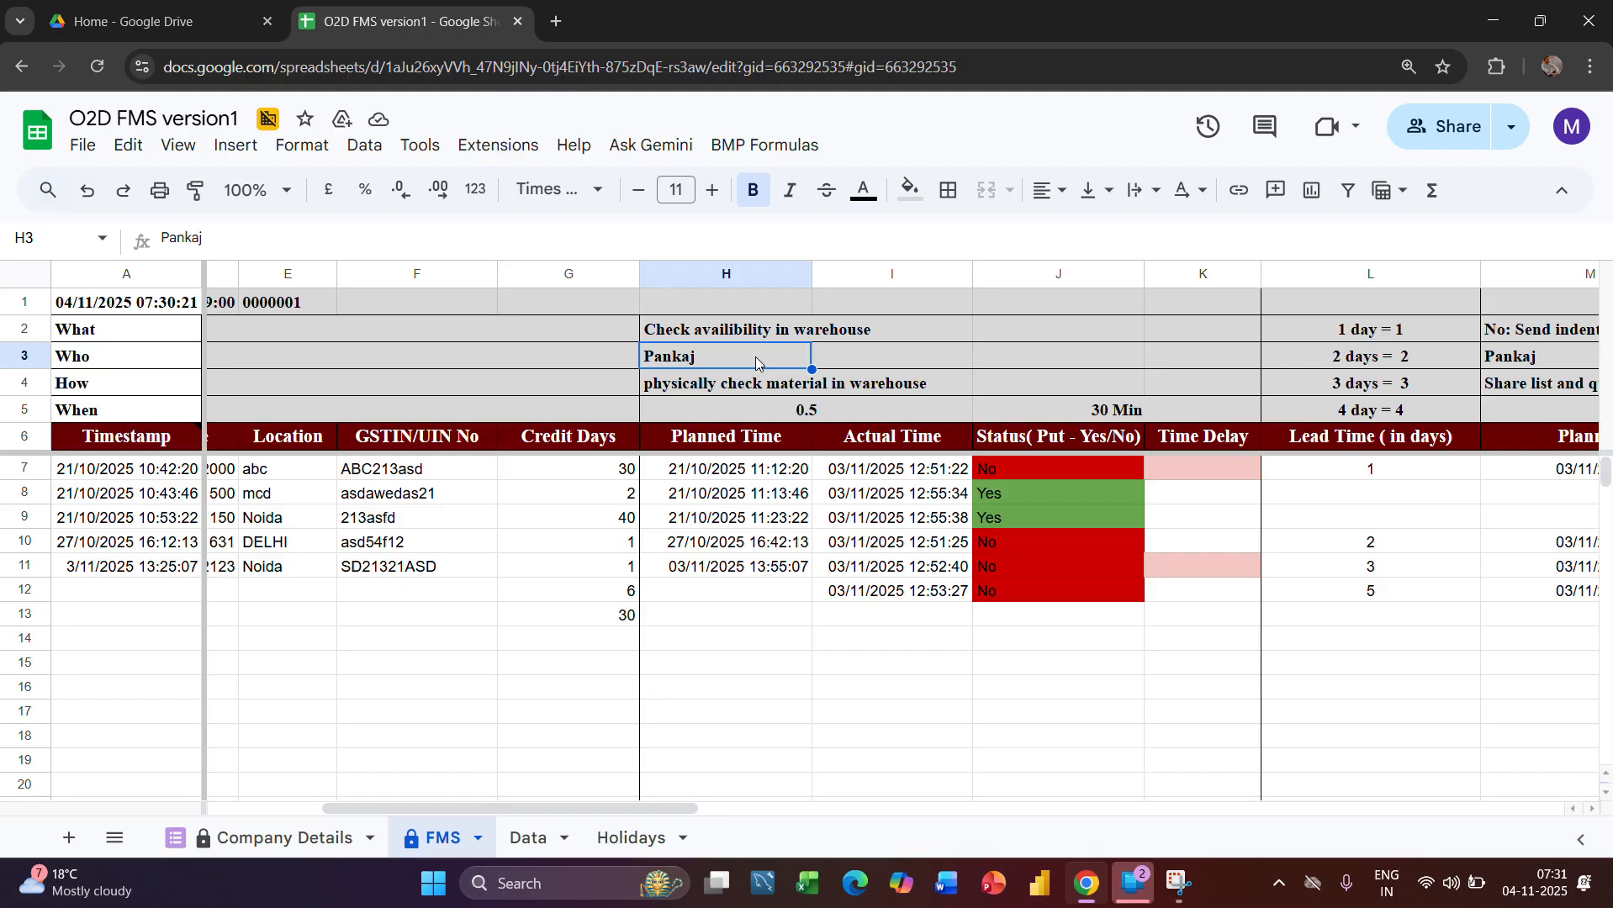
{"action": "left_click", "coordinate": [23, 355]}
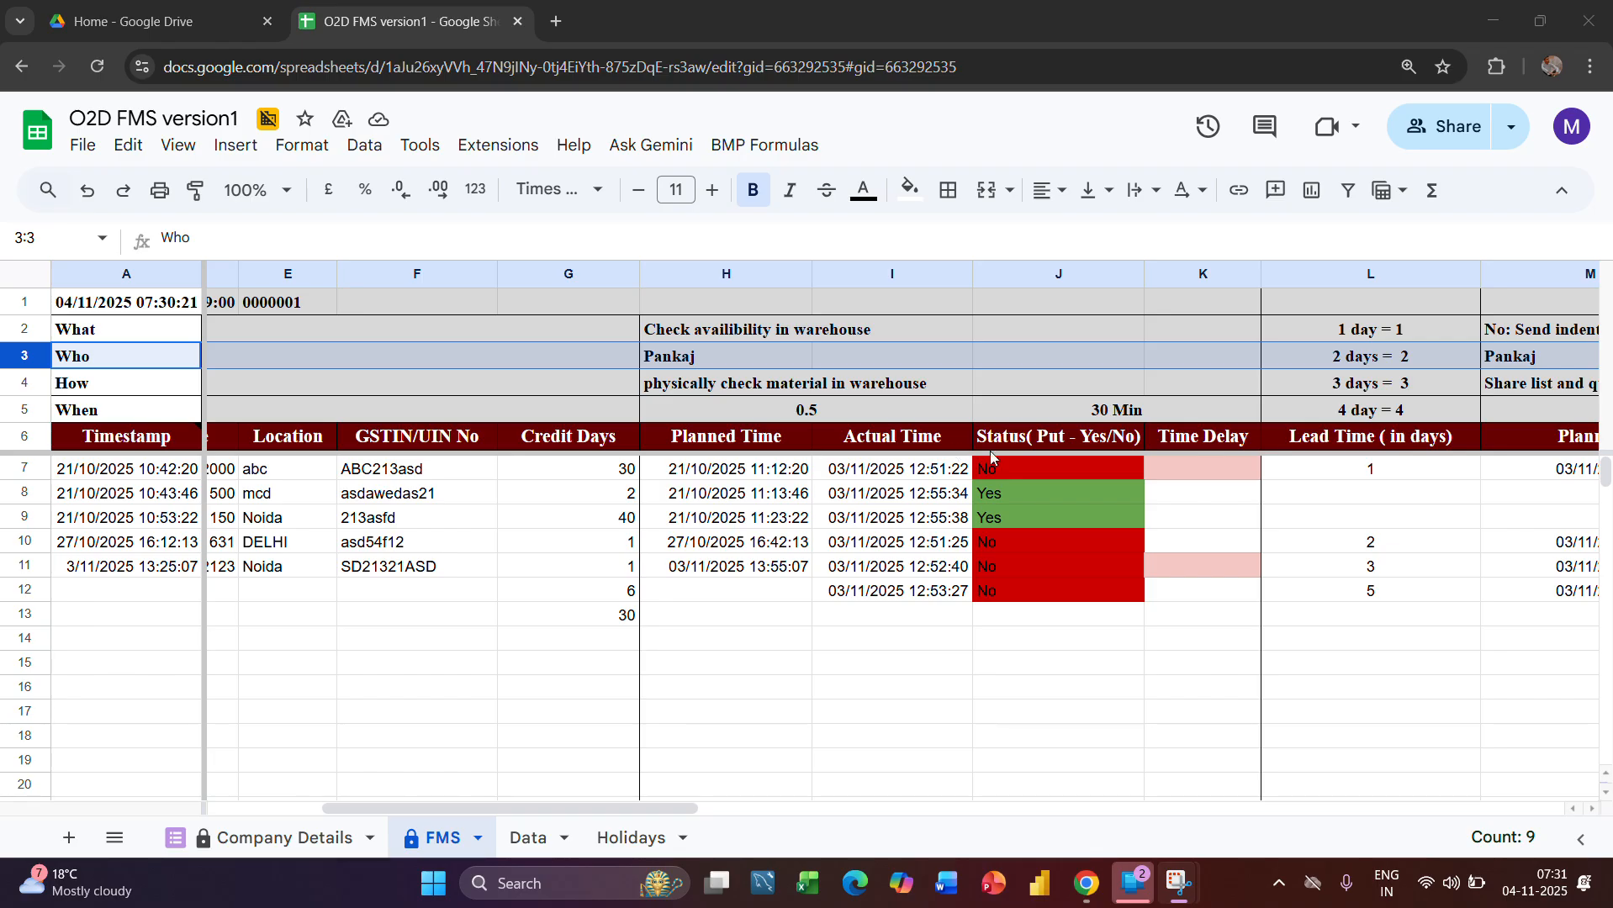
{"action": "left_click", "coordinate": [1120, 418]}
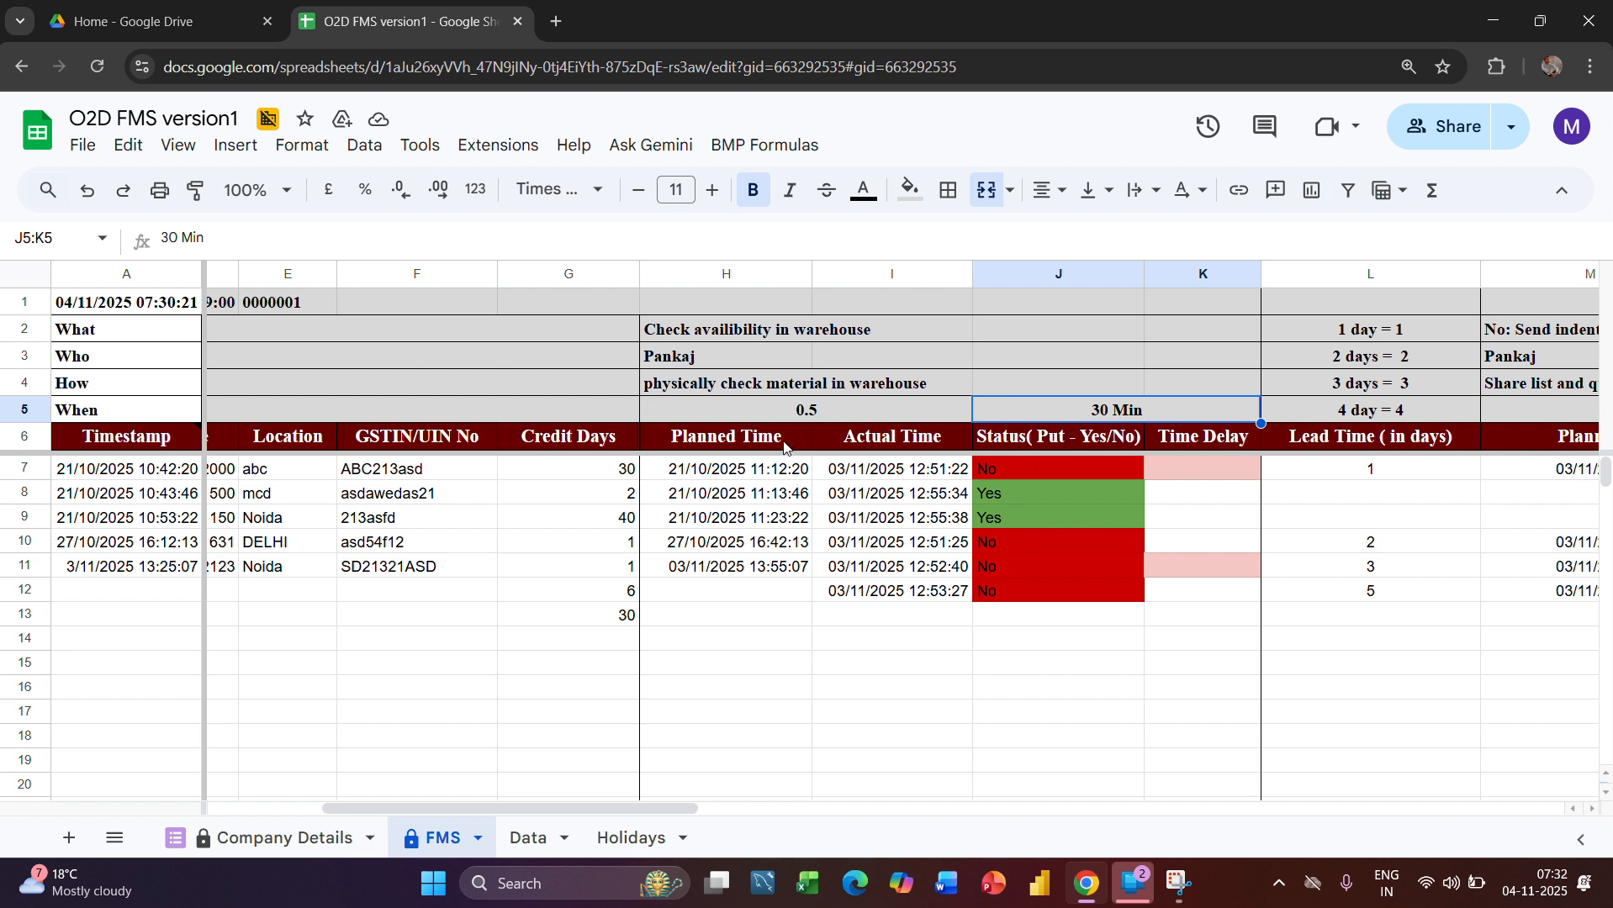
Examine the warehouse stage's Planned Time and Status columns, including the formulas in H11, J8 and J13
{"action": "left_click", "coordinate": [783, 446]}
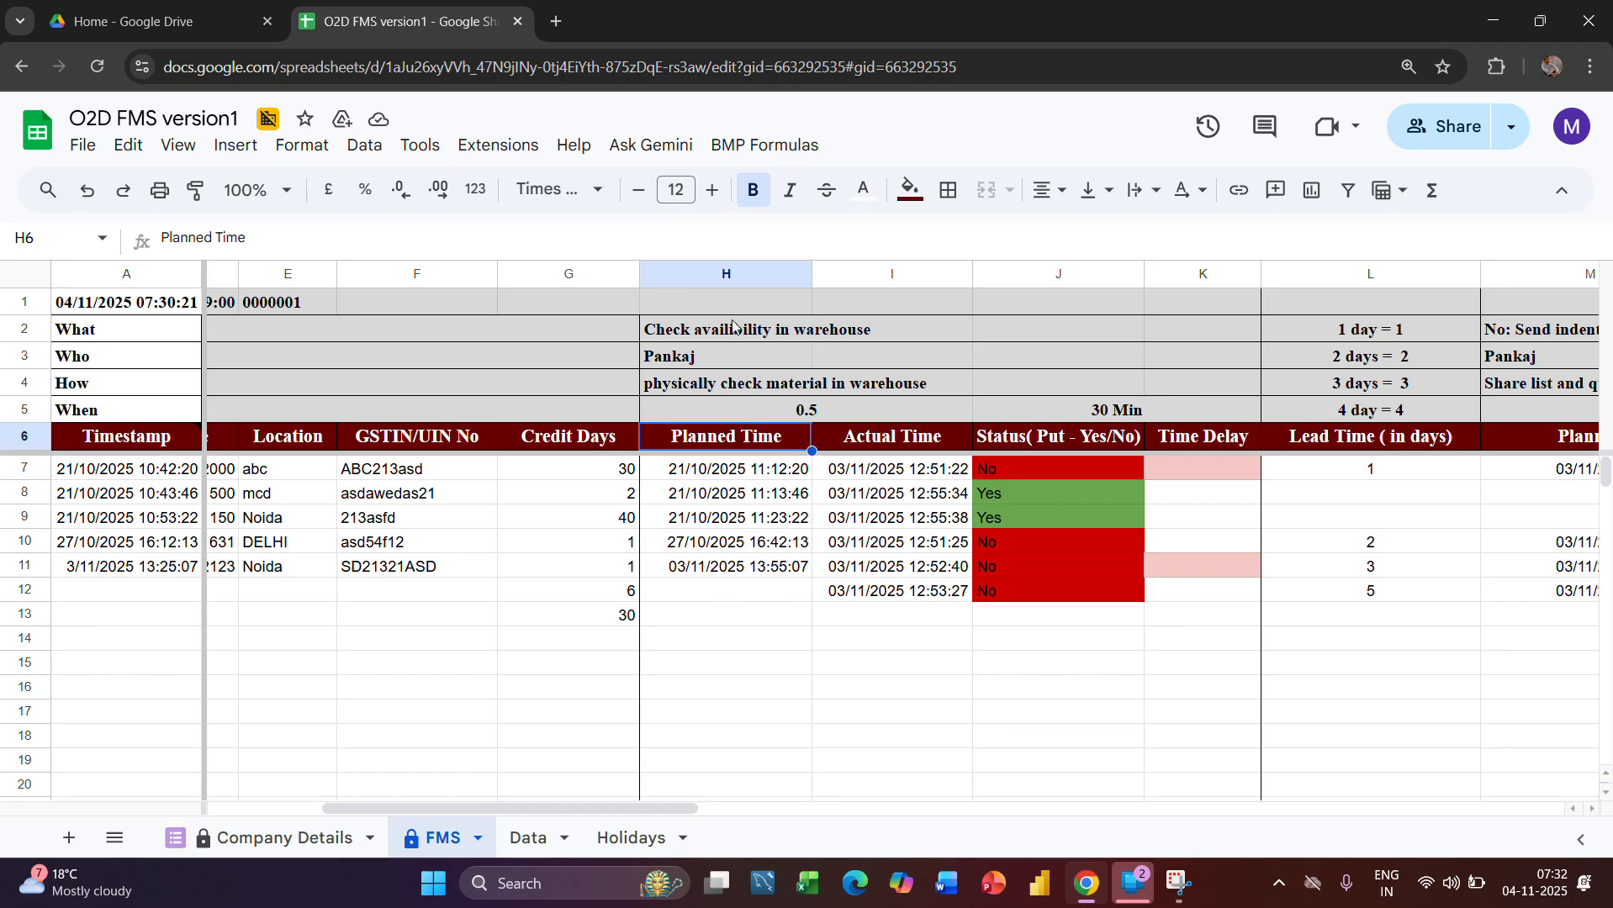
{"action": "left_click", "coordinate": [724, 267]}
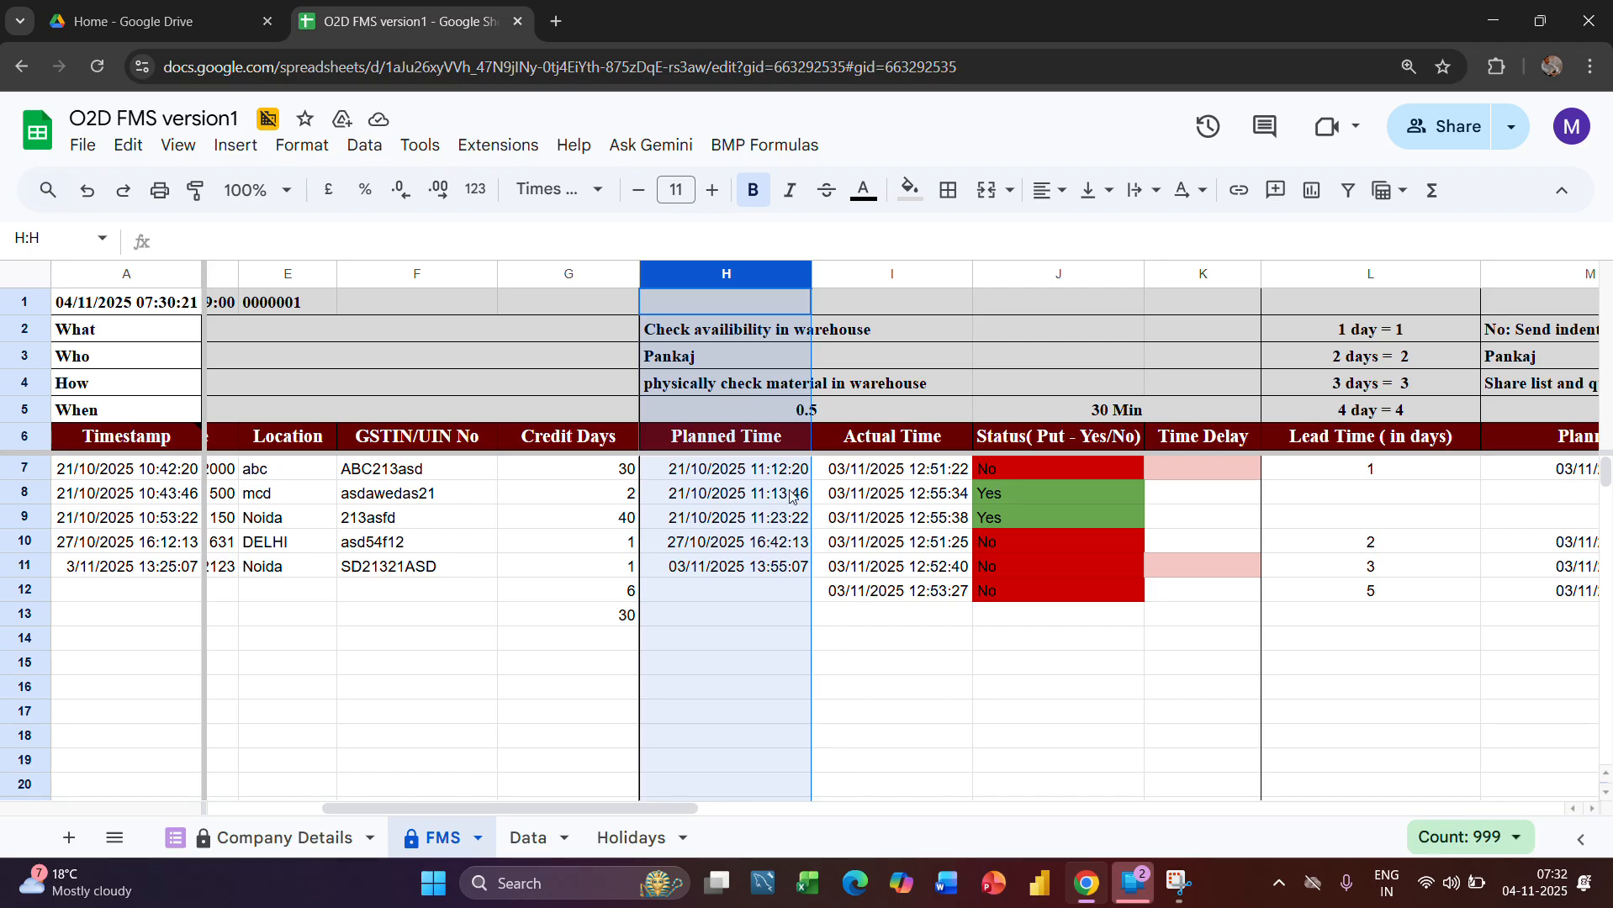
{"action": "left_click", "coordinate": [741, 572]}
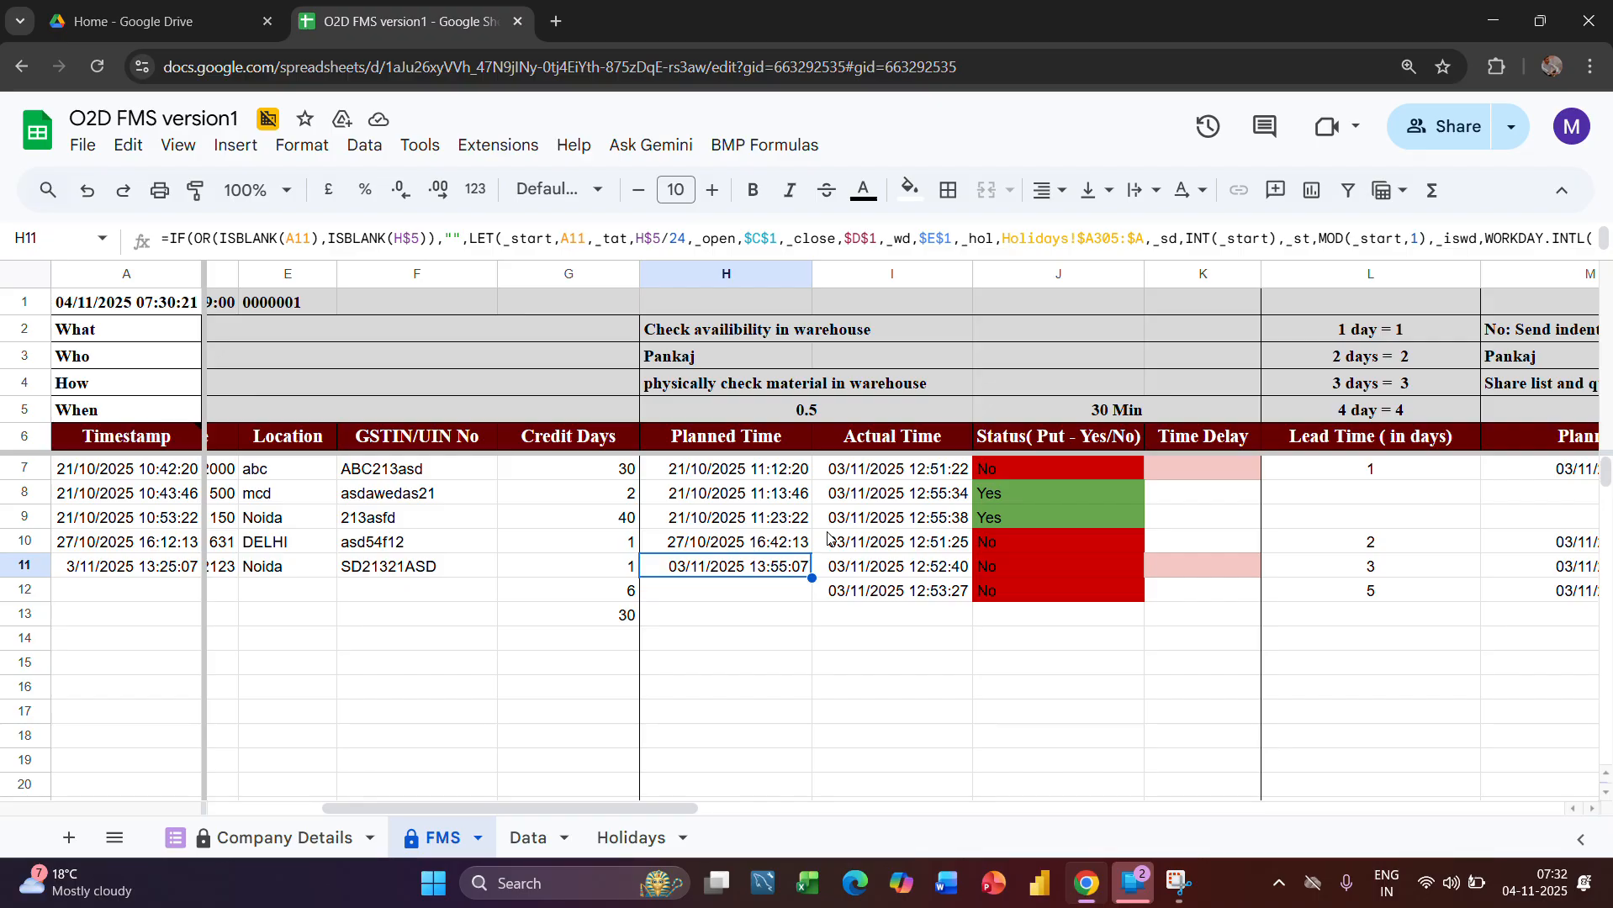
{"action": "left_click", "coordinate": [1052, 486]}
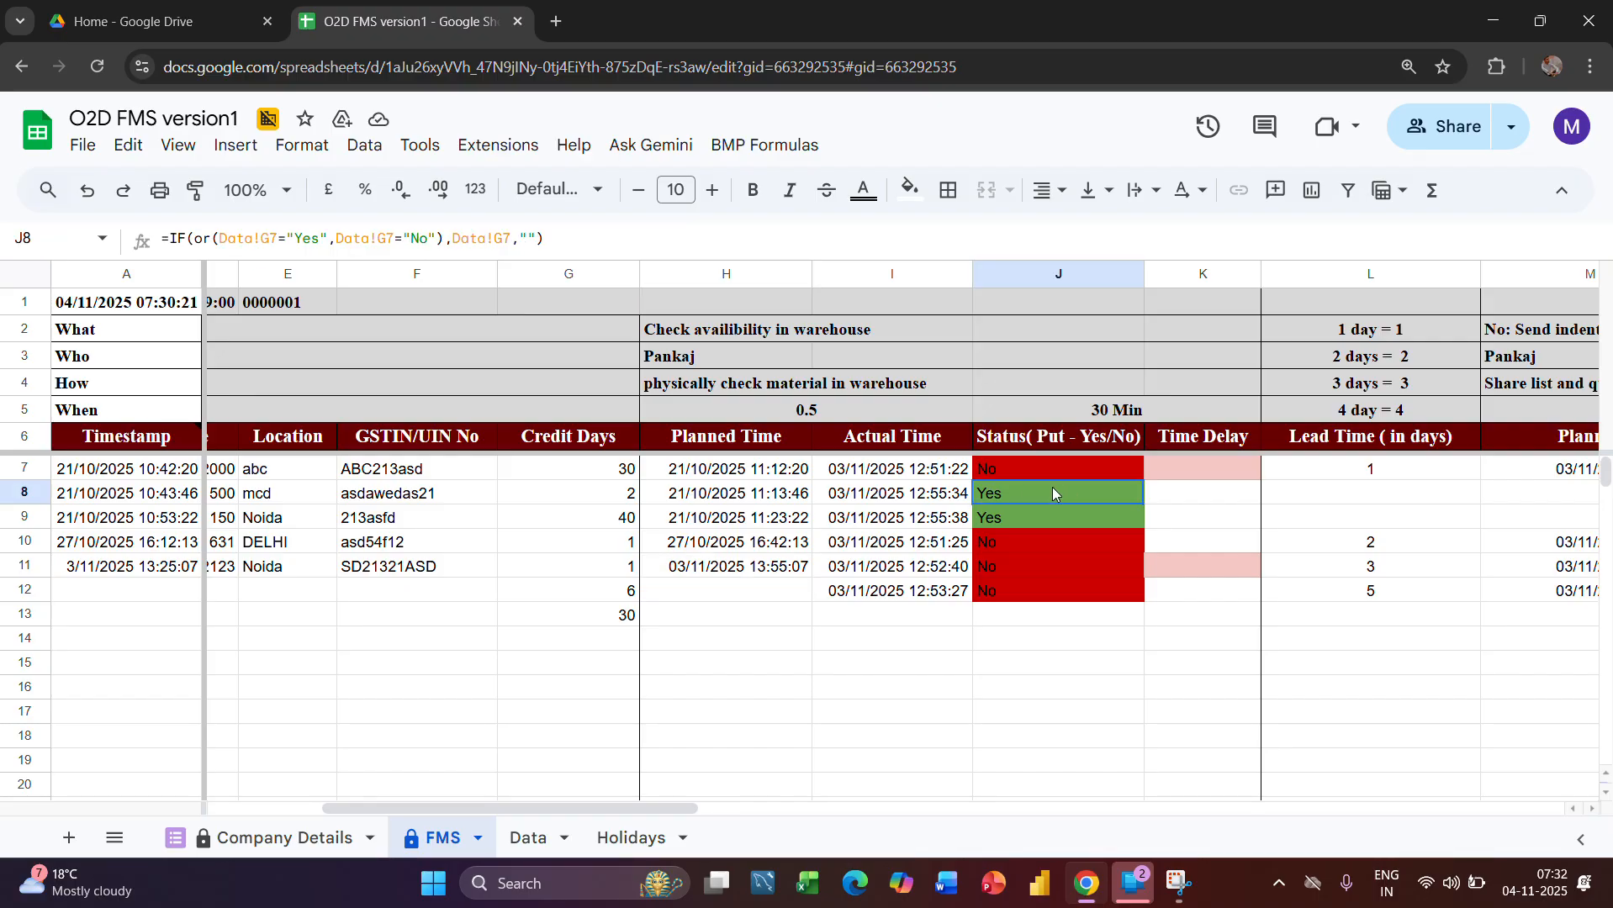
{"action": "left_click", "coordinate": [1058, 273]}
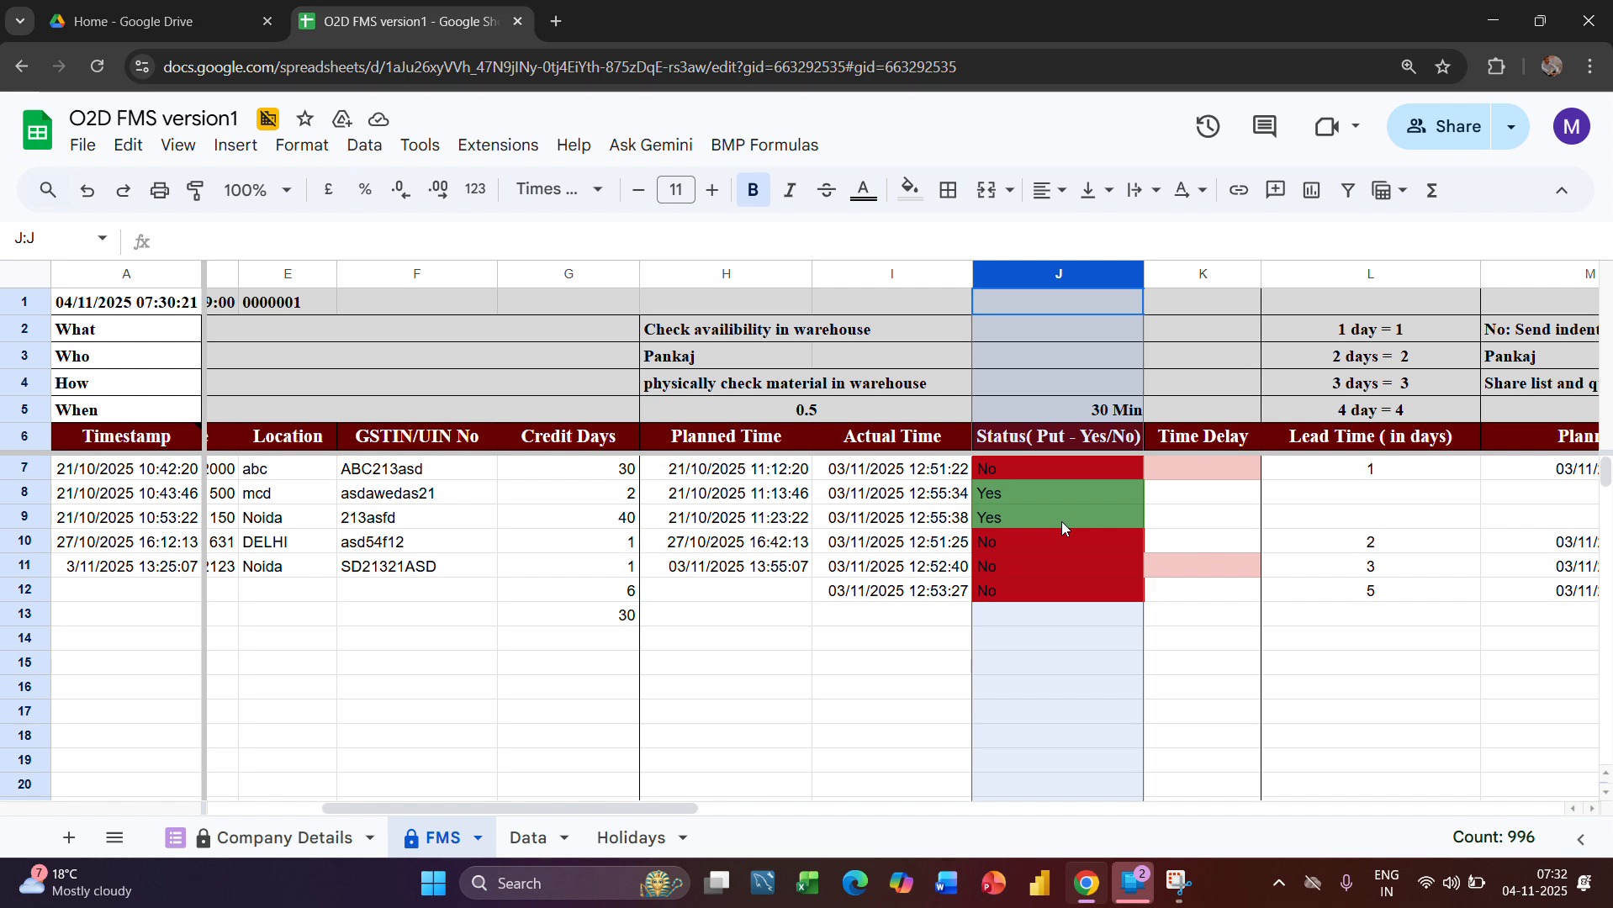
{"action": "left_click", "coordinate": [1003, 612]}
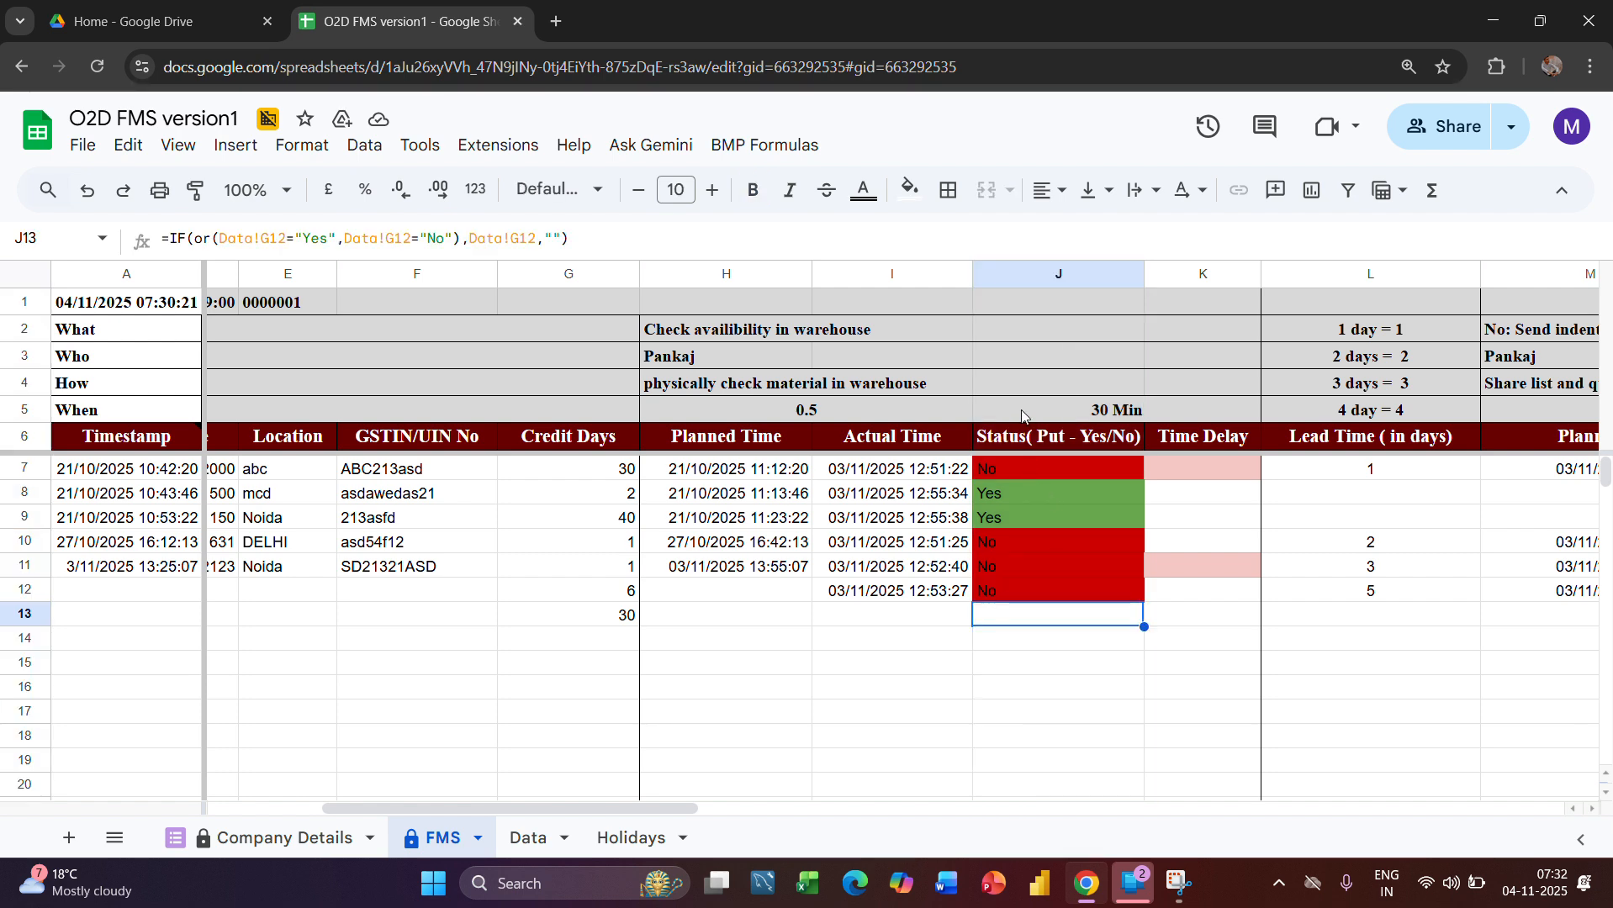
{"action": "scroll", "coordinate": [1099, 570], "scroll_direction": "right", "scroll_amount": 2}
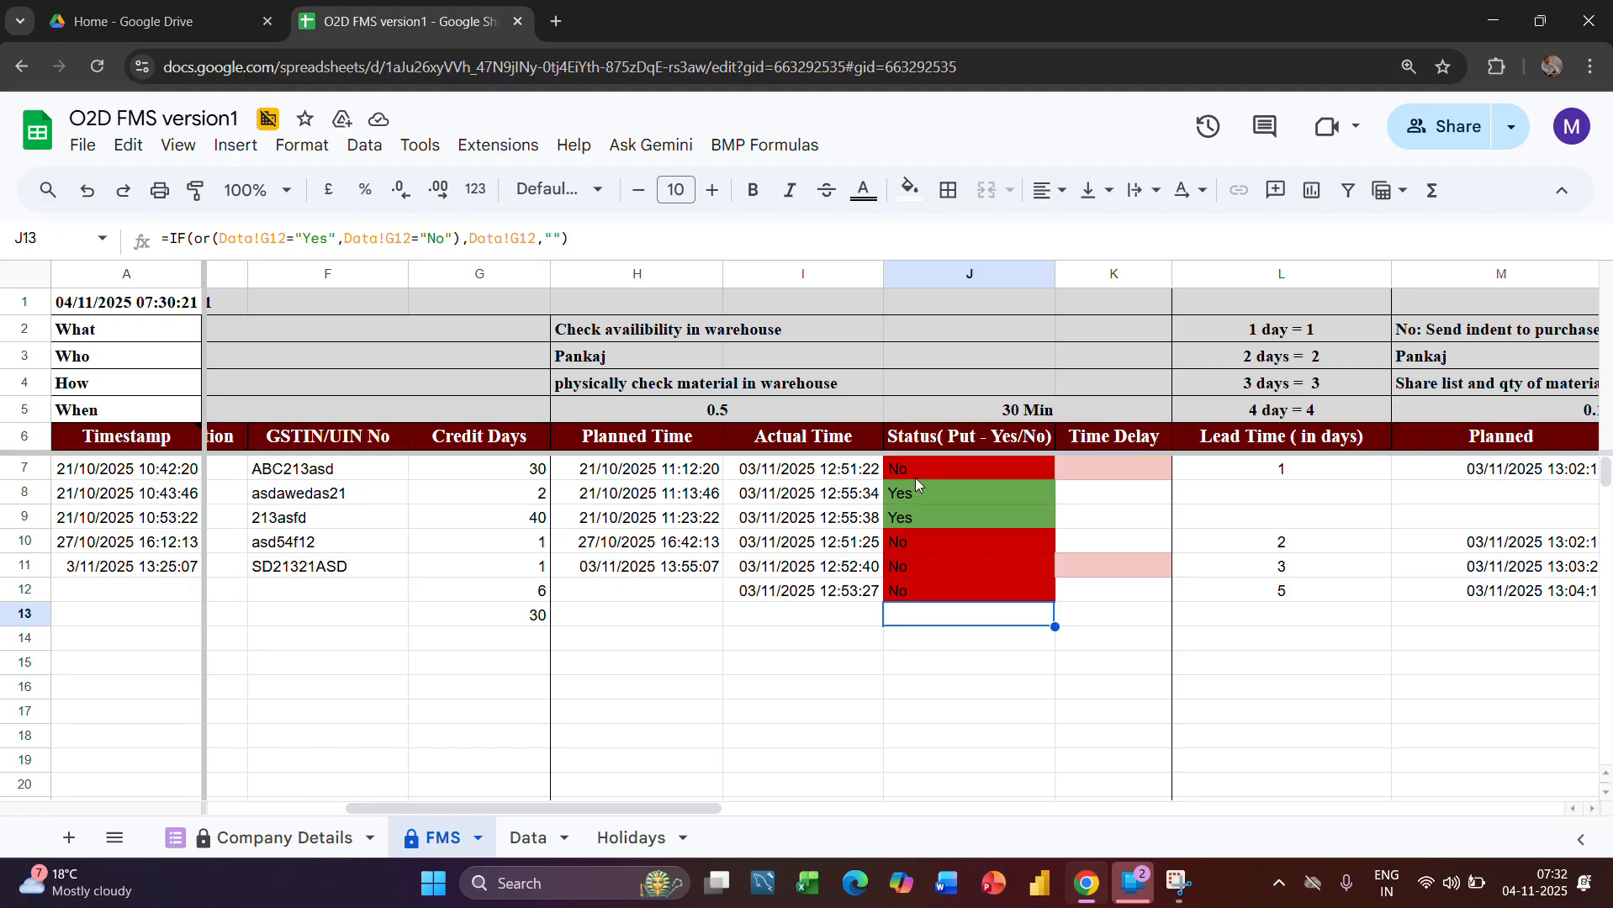
Compare the warehouse stage's Actual Time column with its Planned Time column, including the formula in I7
{"action": "left_click", "coordinate": [856, 478]}
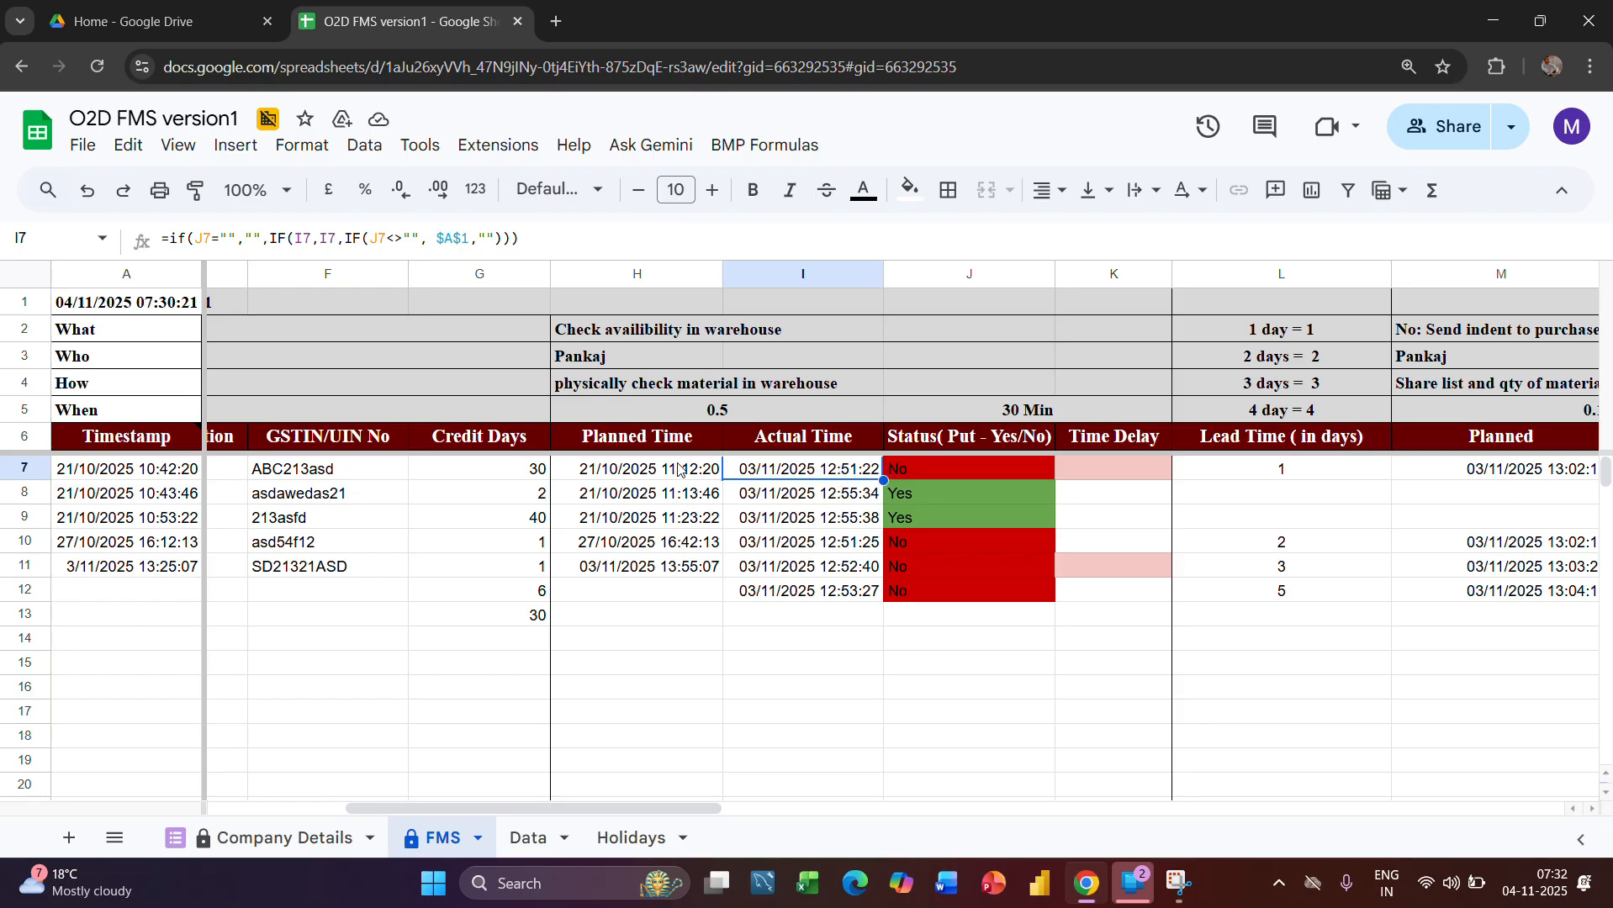
{"action": "left_click", "coordinate": [646, 436]}
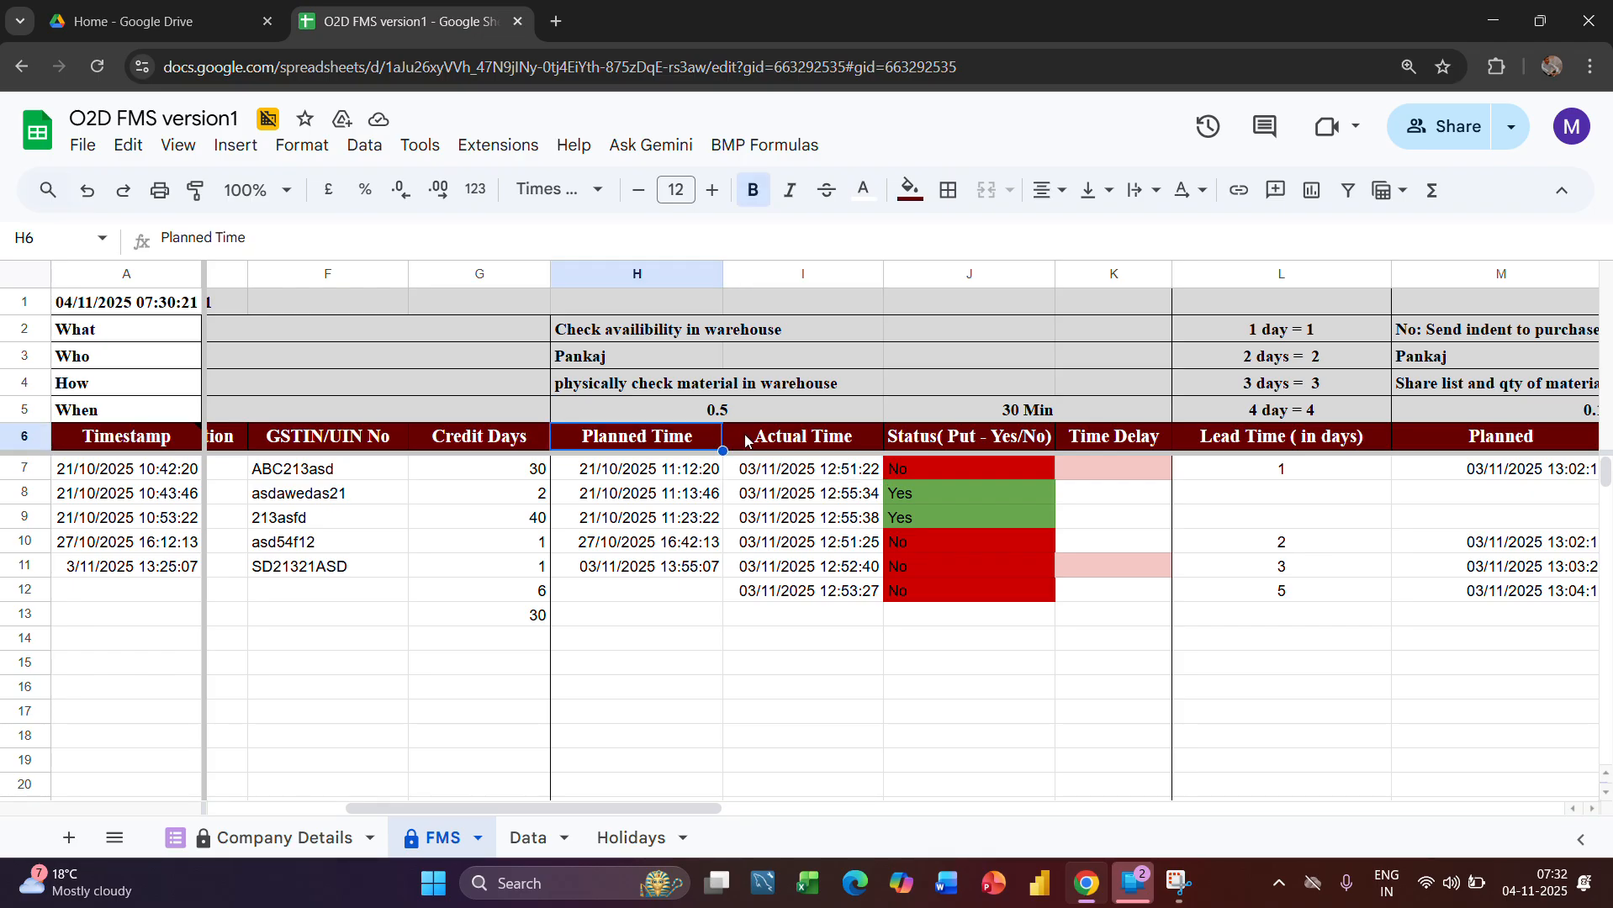
{"action": "left_click", "coordinate": [771, 438]}
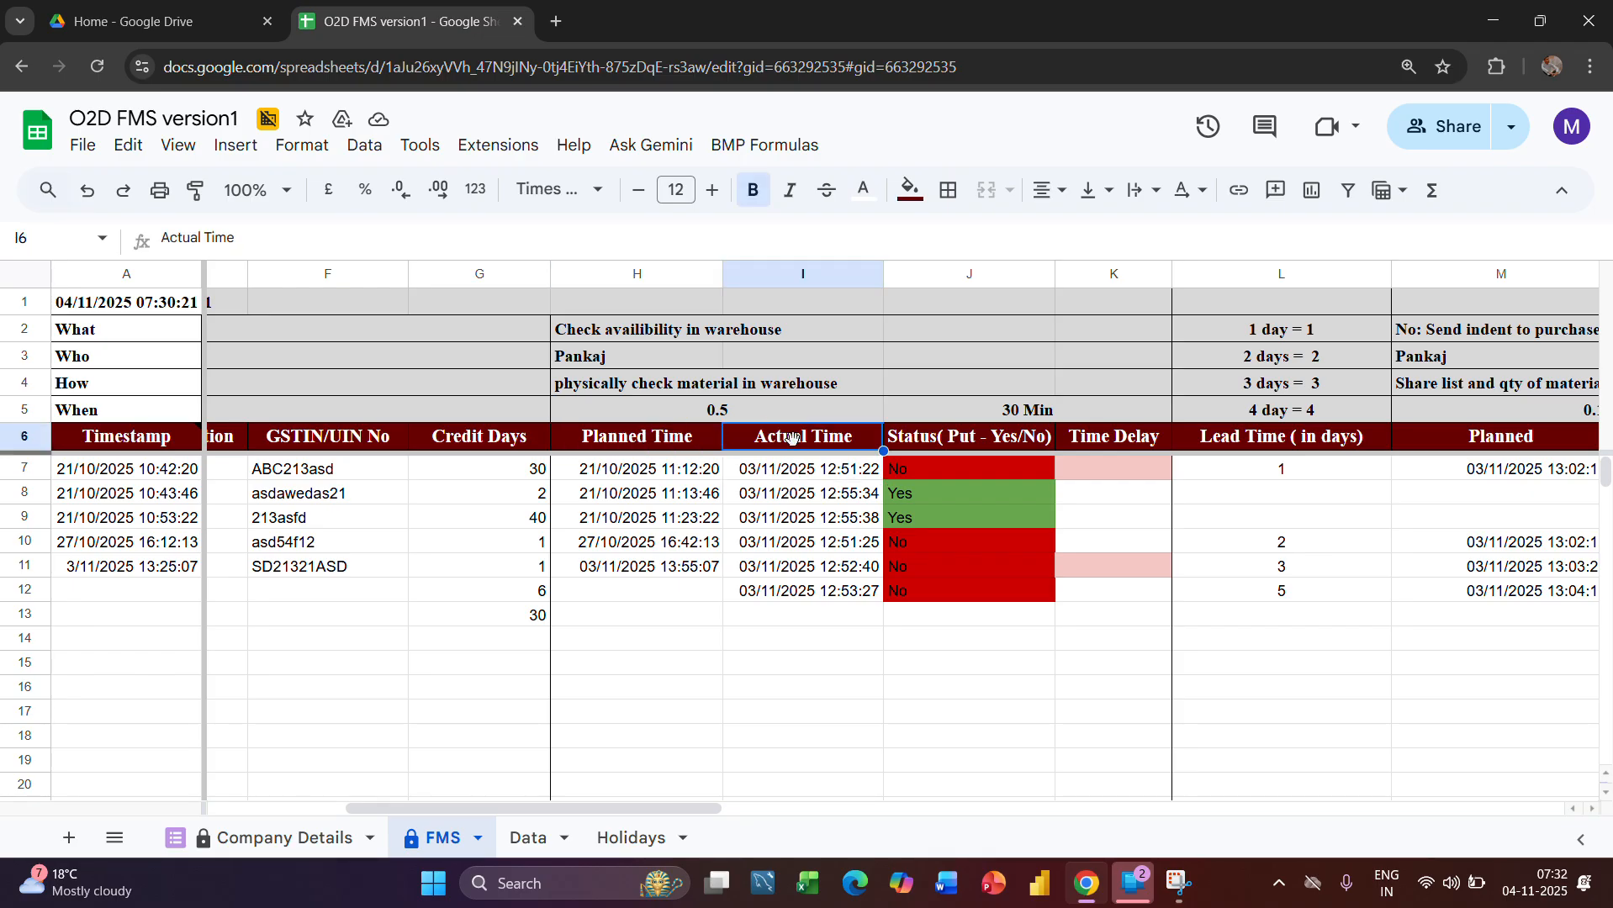
{"action": "left_click", "coordinate": [784, 275]}
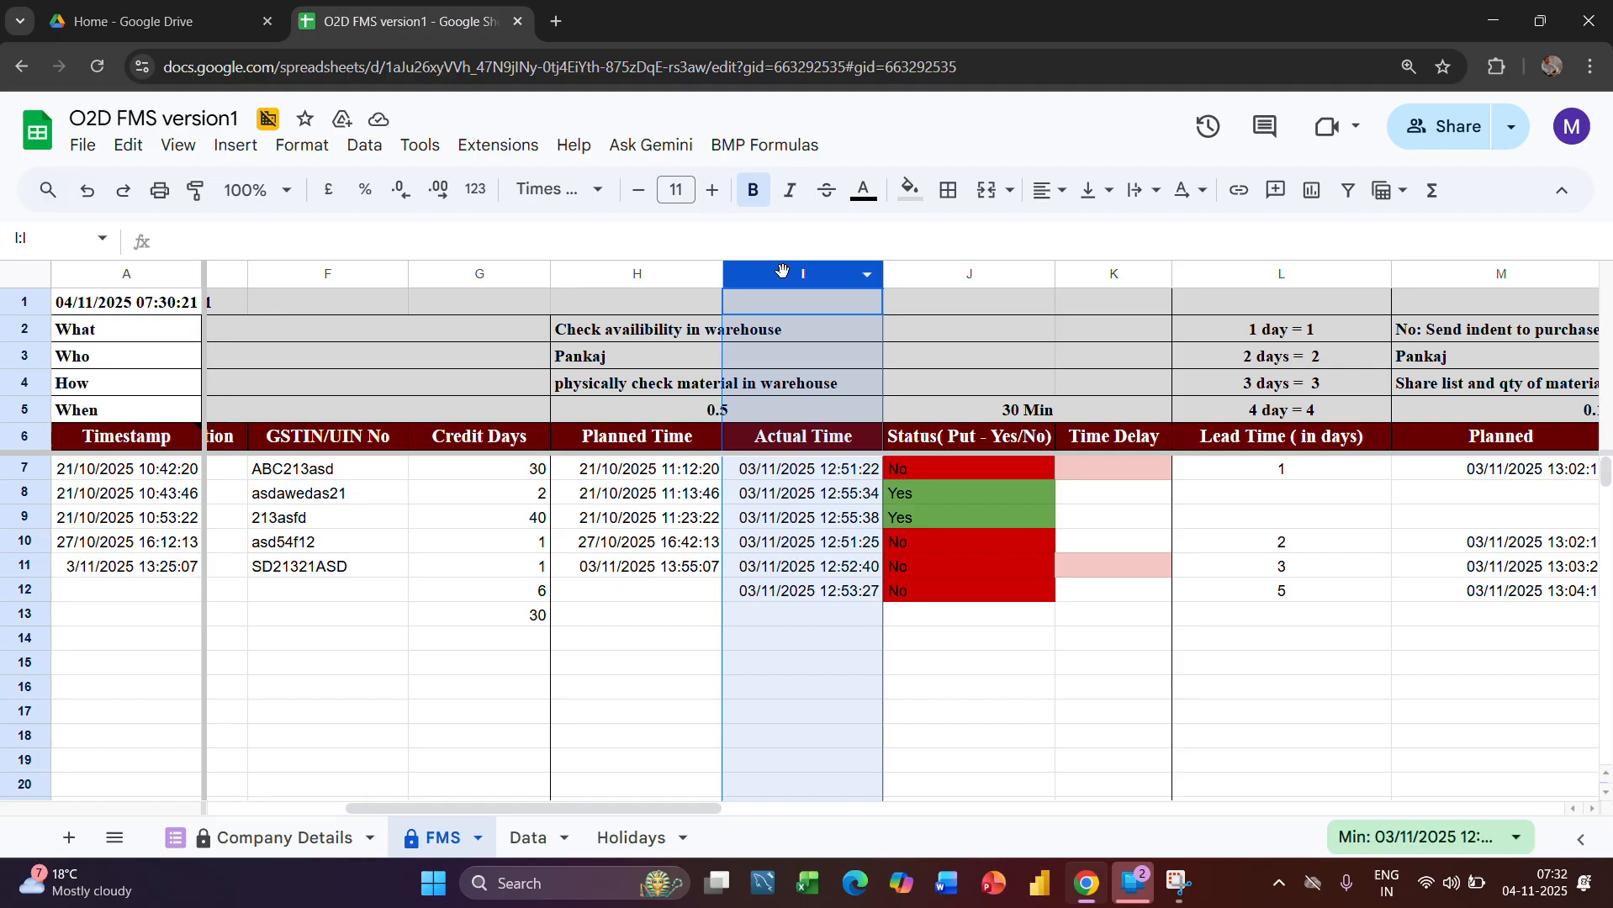
{"action": "left_click", "coordinate": [635, 273]}
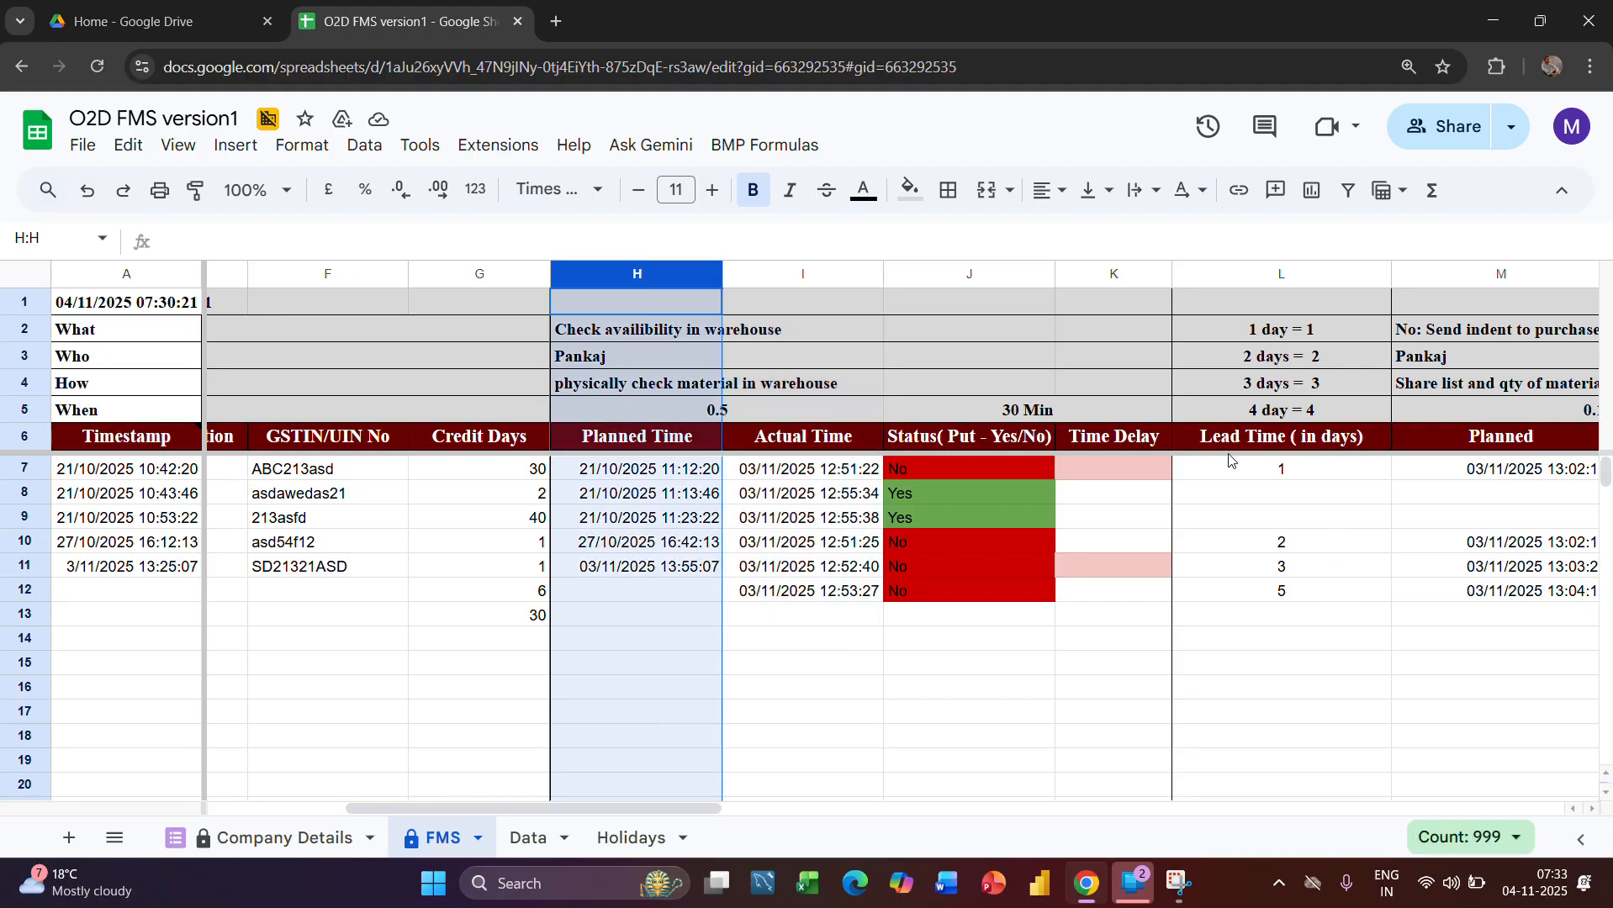
Examine the Time Delay column in relation to the Actual Time and Planned Time columns
{"action": "left_click", "coordinate": [1109, 267]}
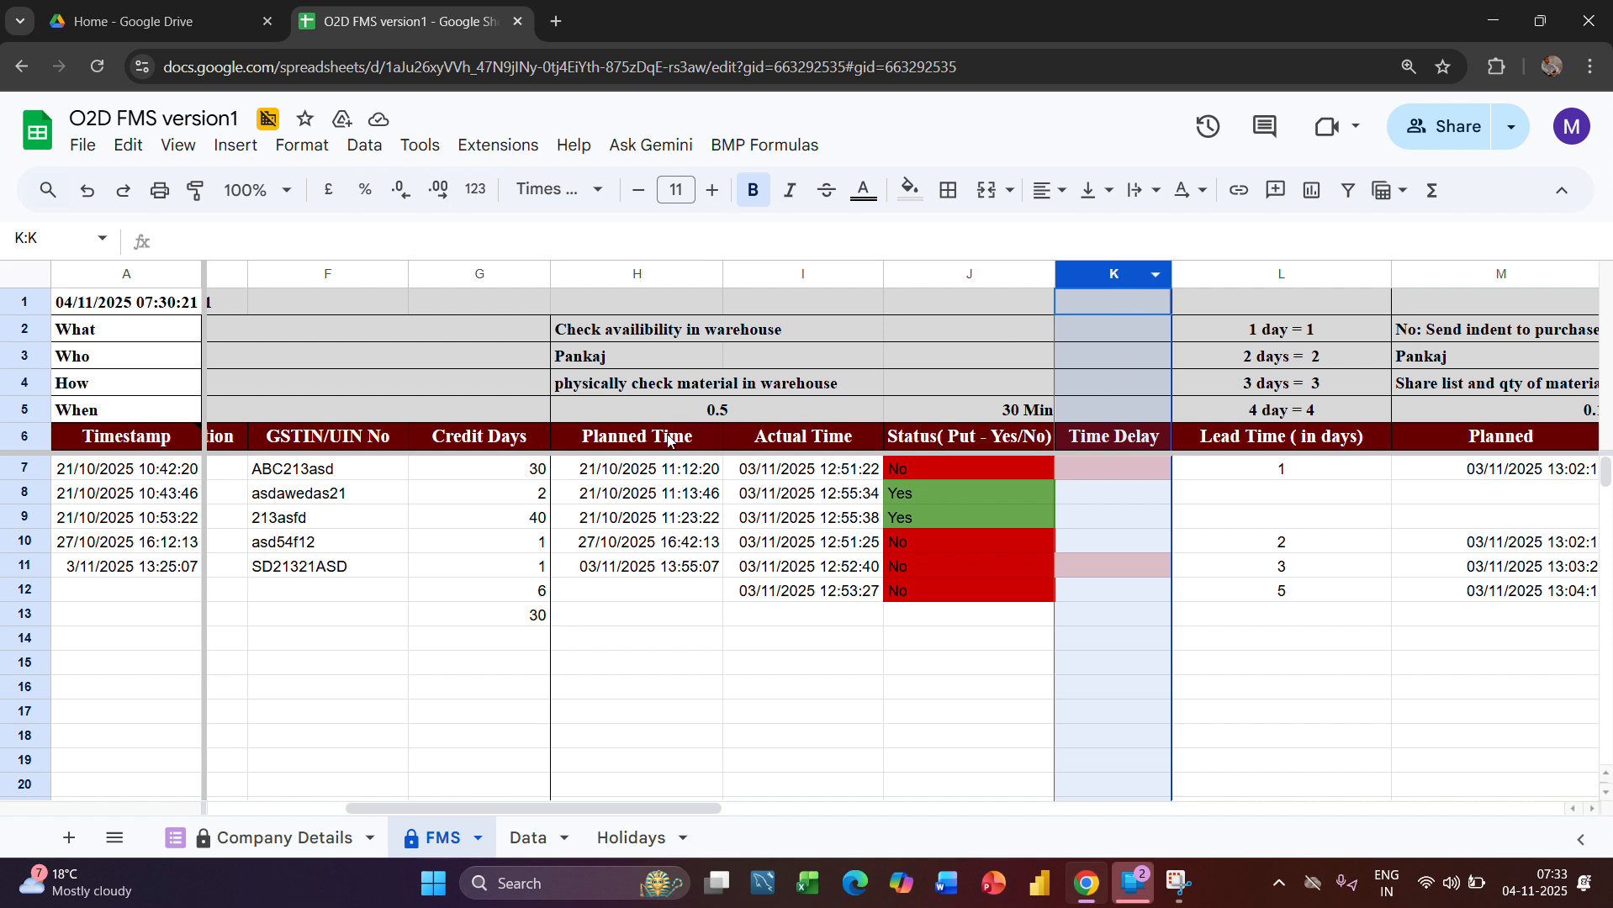
{"action": "left_click", "coordinate": [809, 274]}
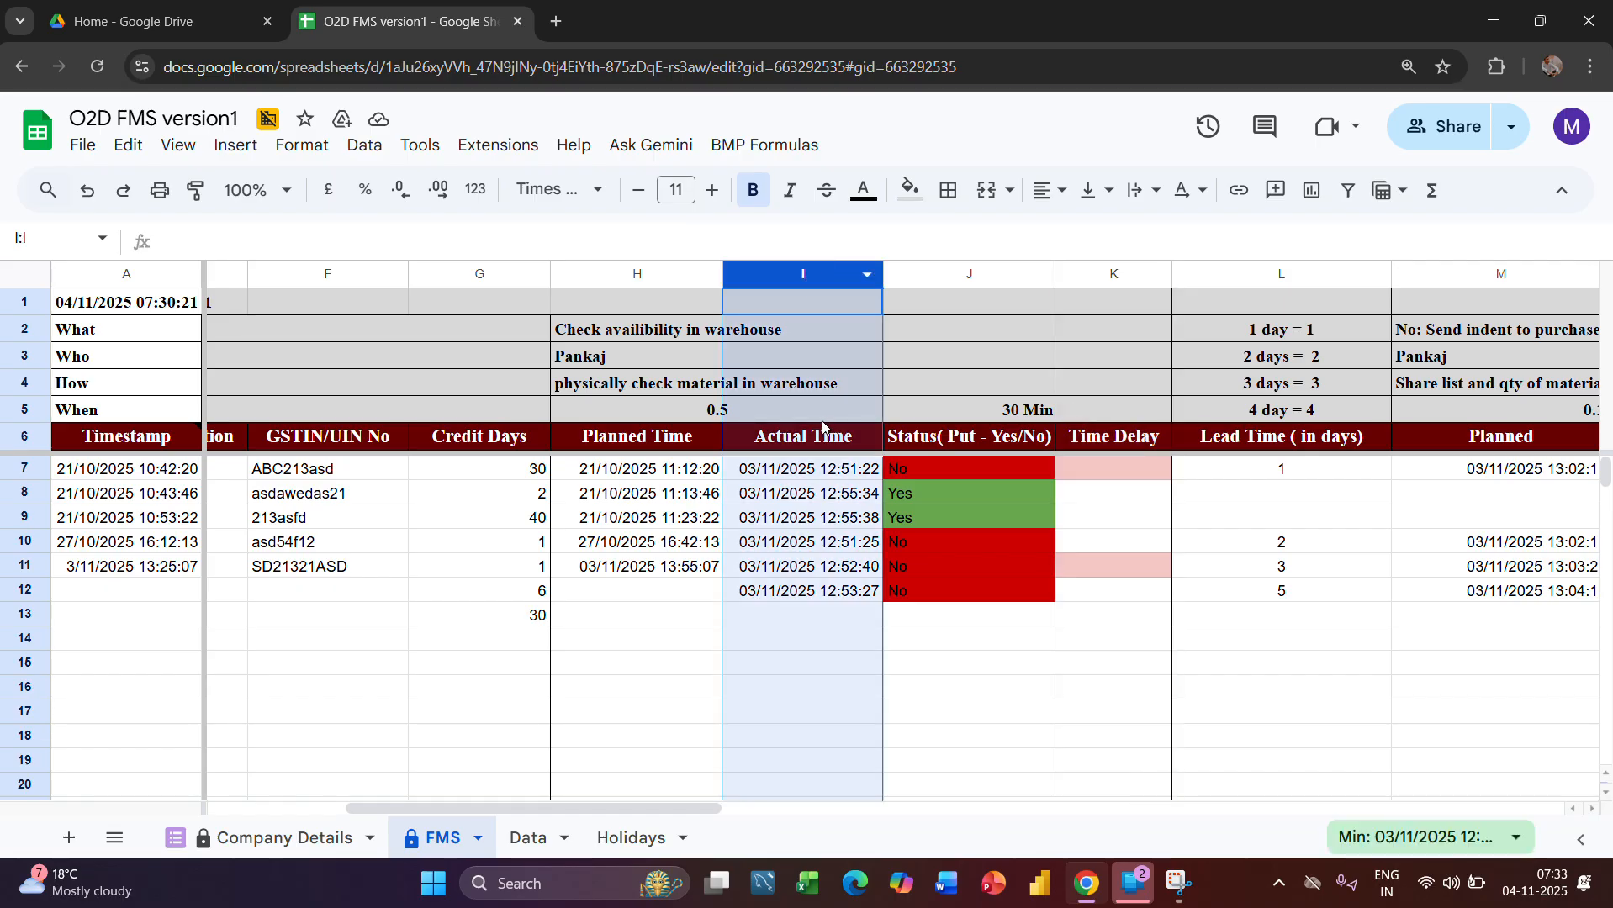
{"action": "left_click", "coordinate": [616, 267]}
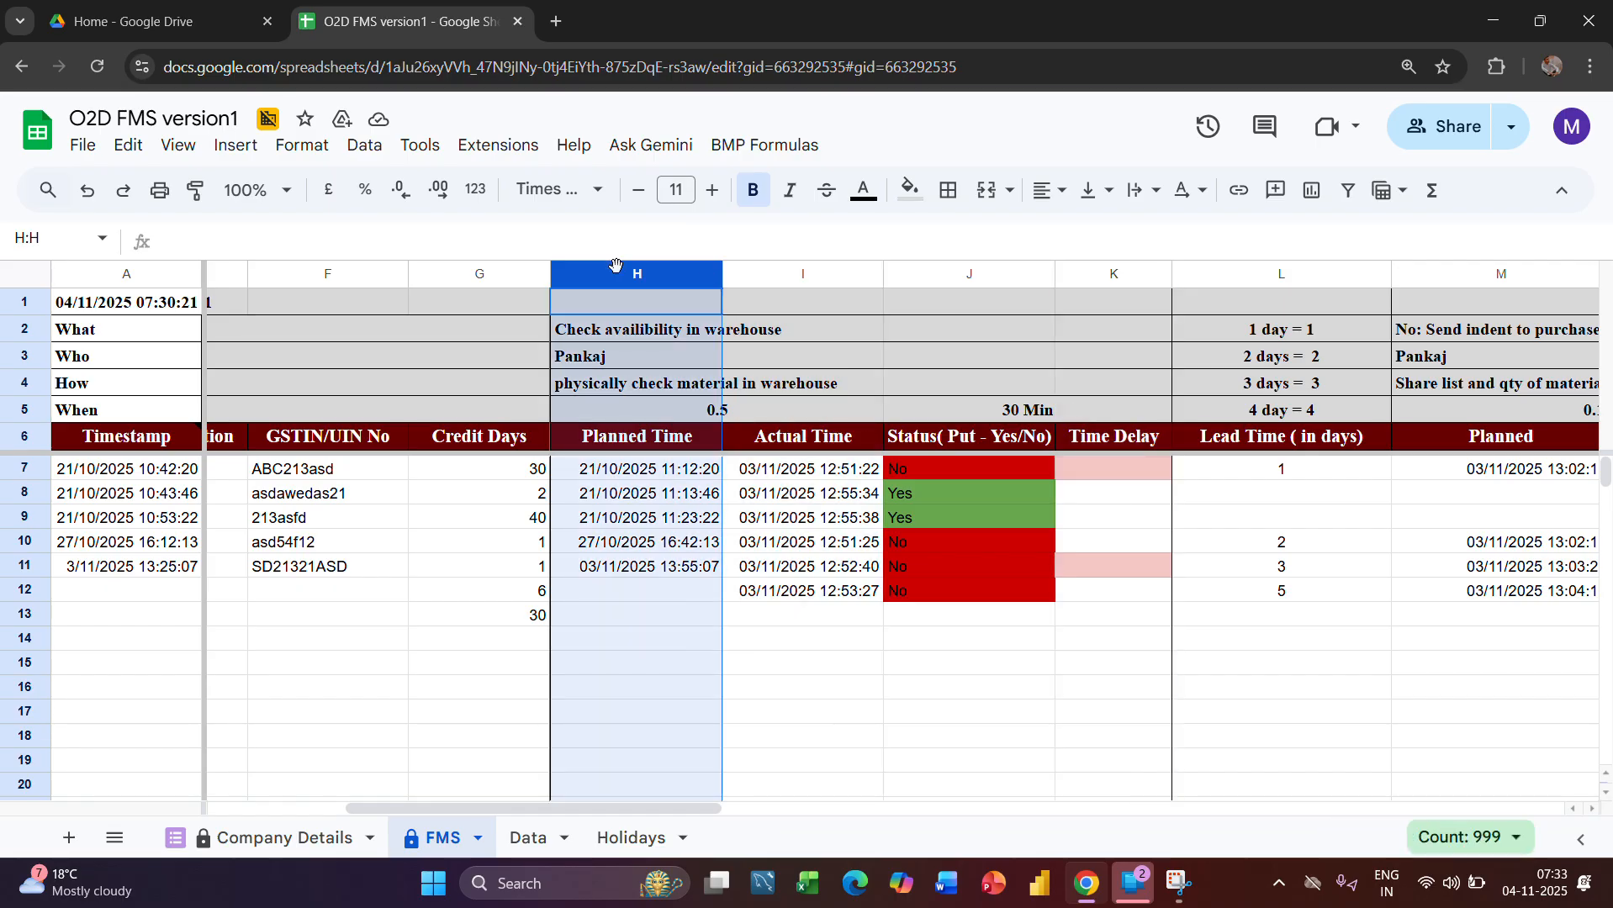
{"action": "left_click", "coordinate": [1119, 276]}
Examine the Status formulas in J8 and J7 alongside the Lead Time column and the purchase indent stage
{"action": "left_click", "coordinate": [992, 496]}
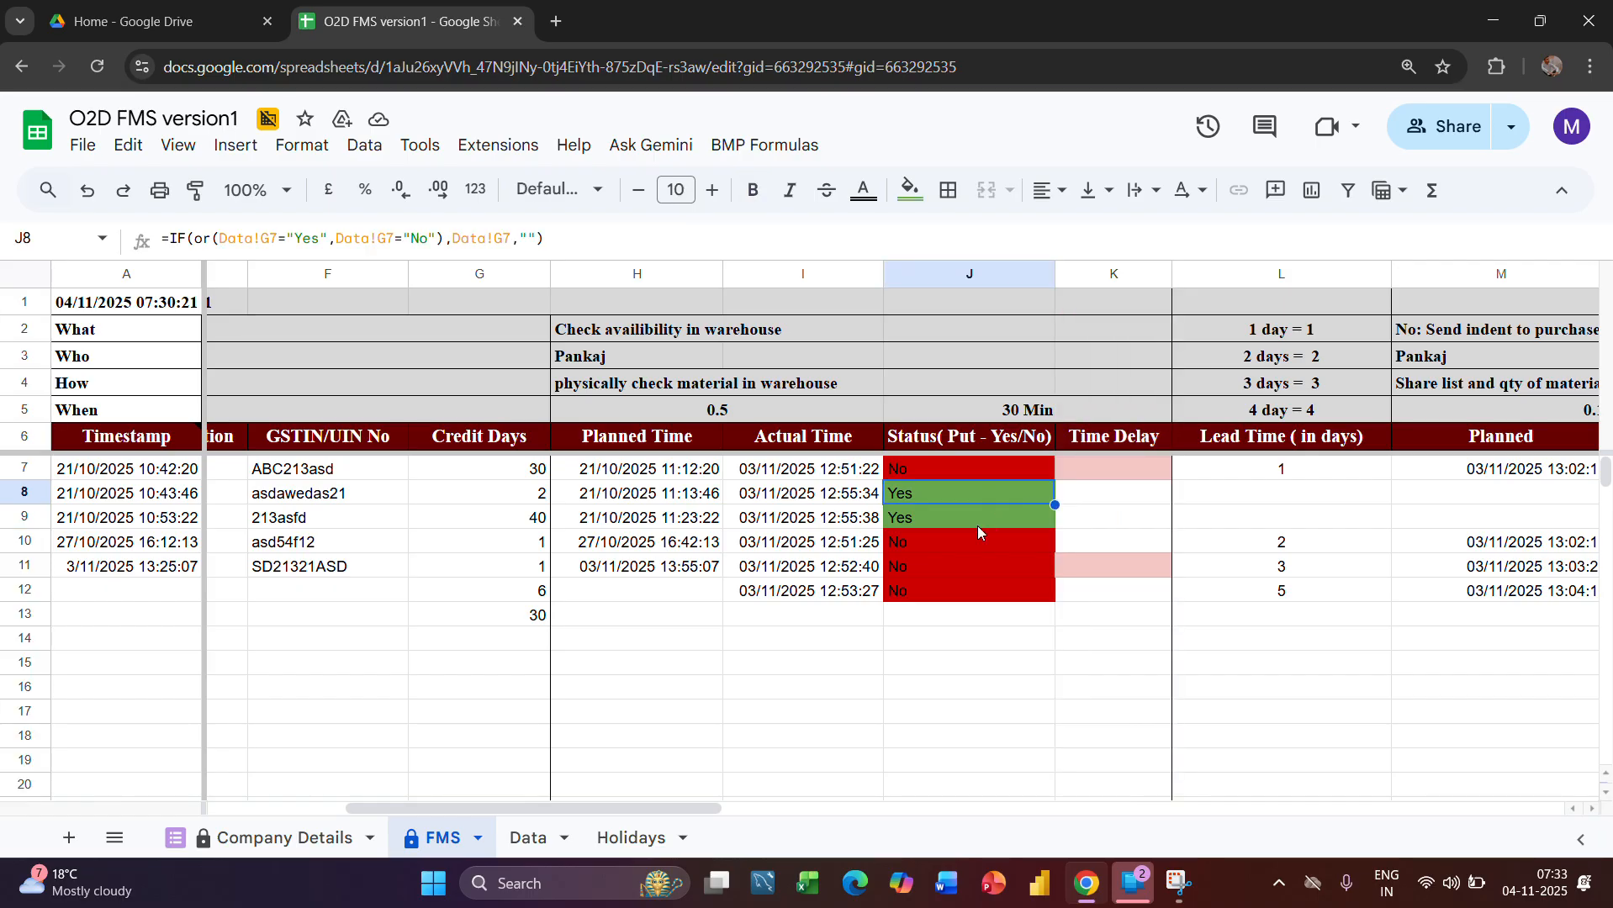
{"action": "left_click", "coordinate": [928, 468]}
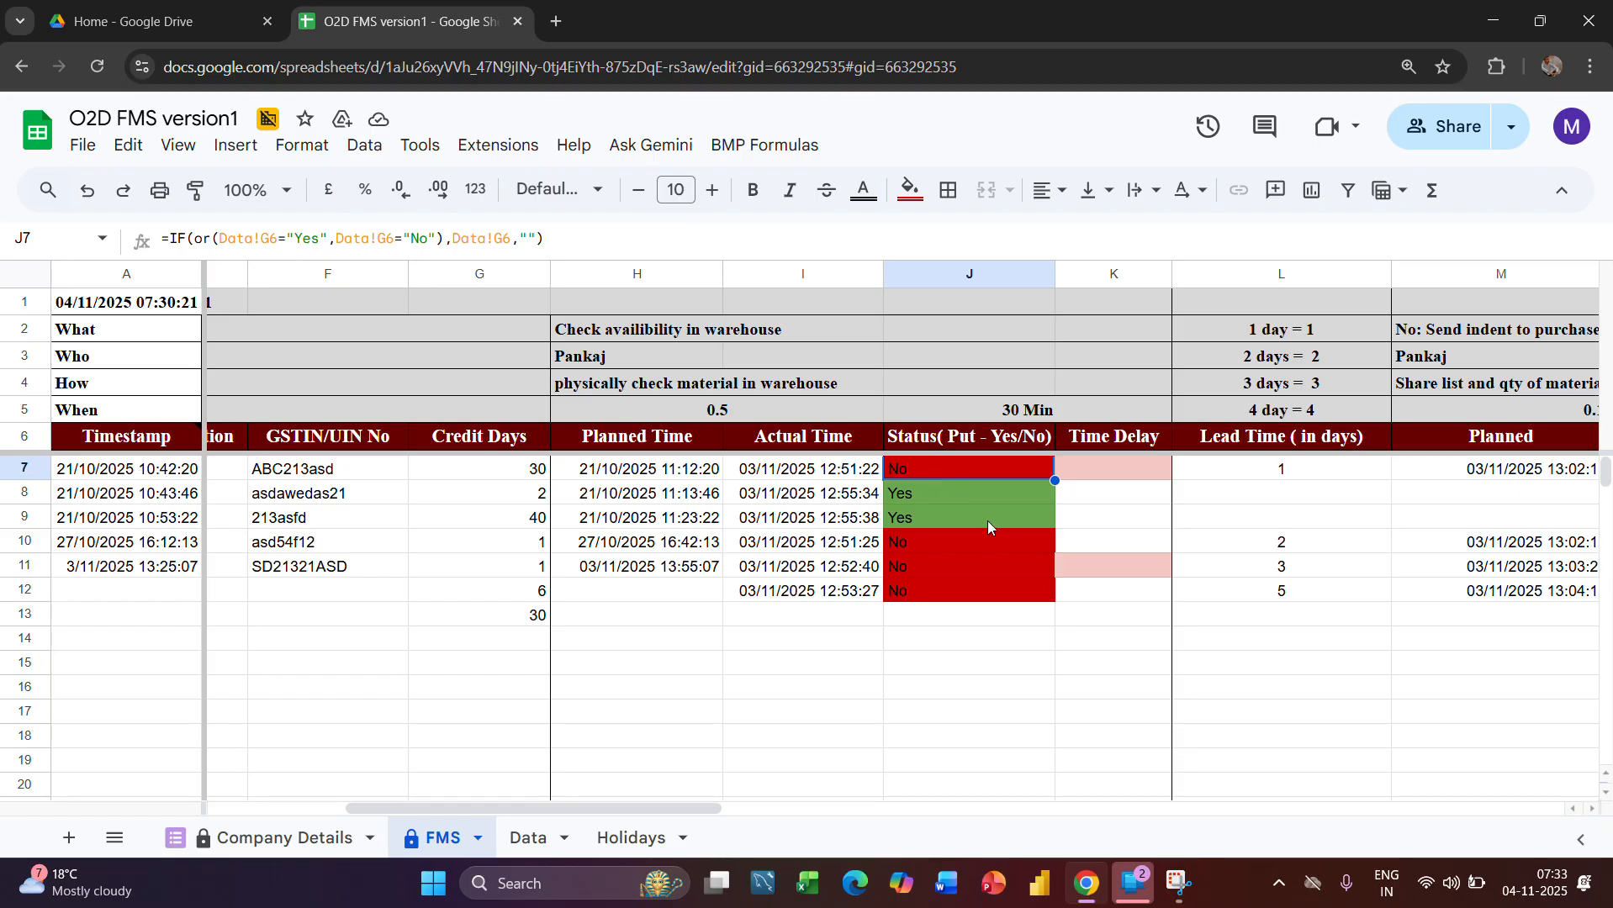
{"action": "scroll", "coordinate": [1087, 534], "scroll_direction": "right", "scroll_amount": 3}
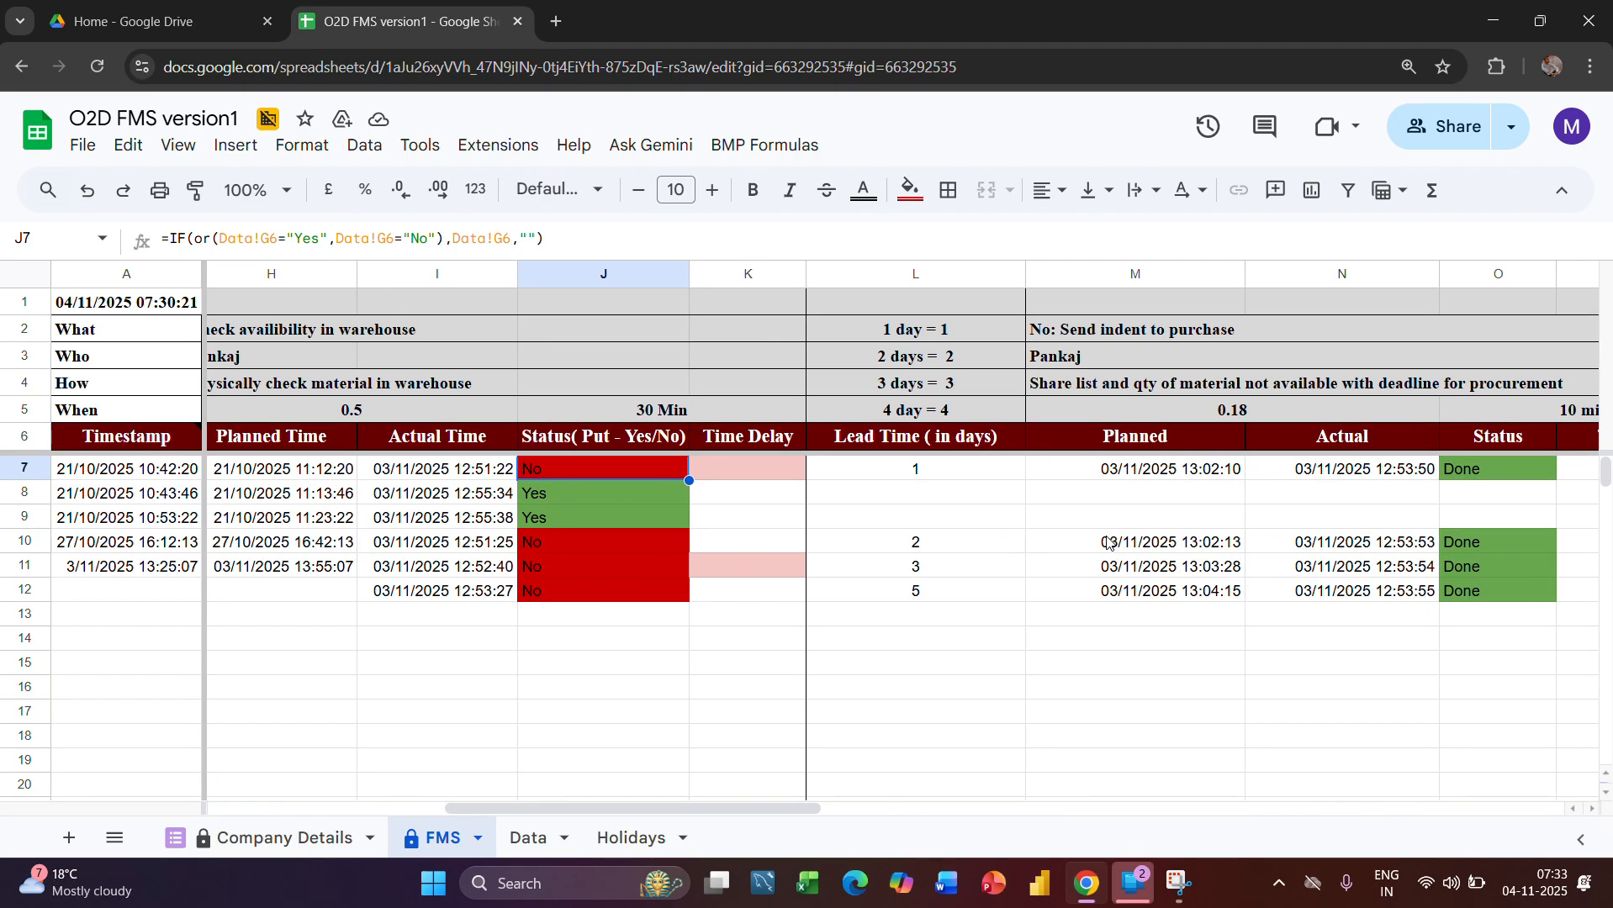
Examine the purchase indent stage's header rows, including the task description in M2 and the time allowance in O5
{"action": "scroll", "coordinate": [1093, 546], "scroll_direction": "right", "scroll_amount": 3}
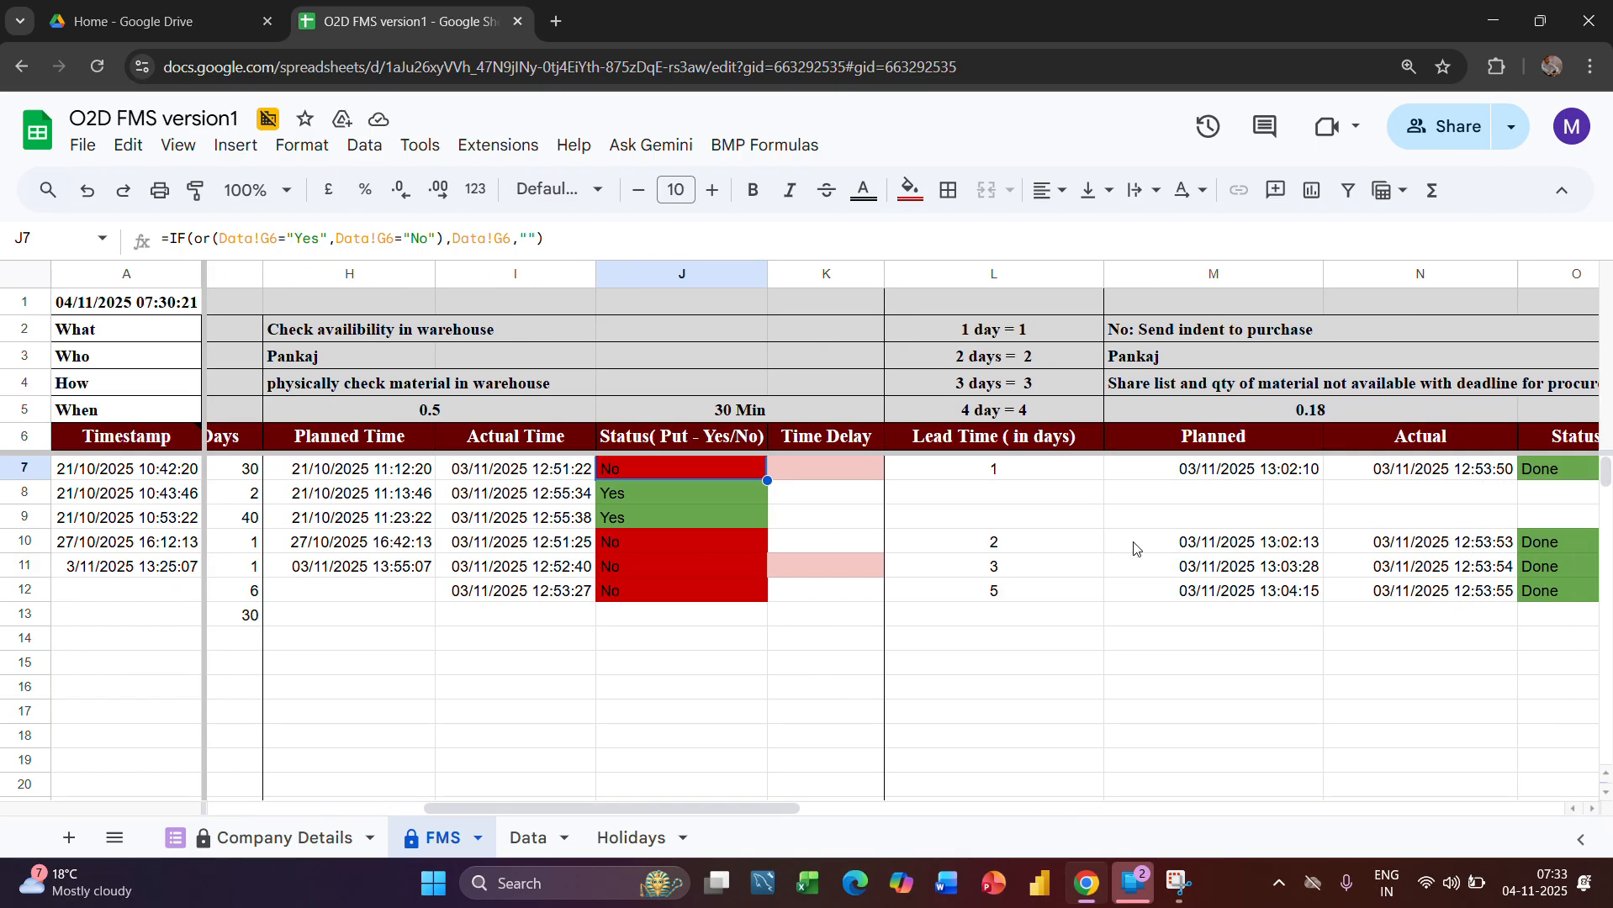
{"action": "left_click", "coordinate": [1057, 335]}
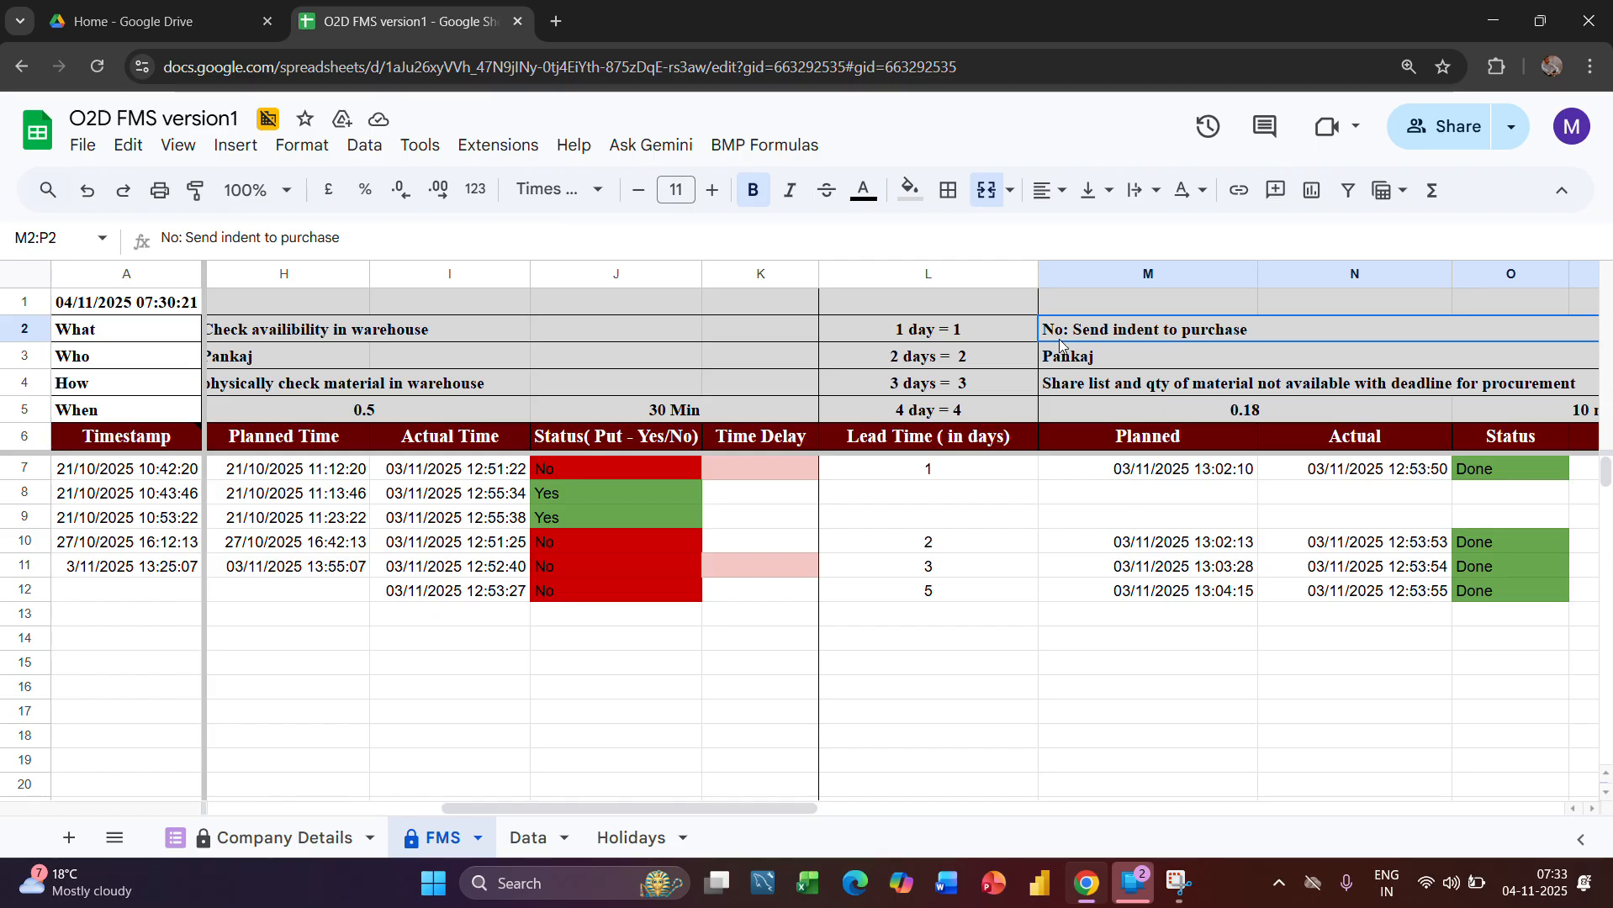
{"action": "scroll", "coordinate": [1130, 336], "scroll_direction": "right", "scroll_amount": 2}
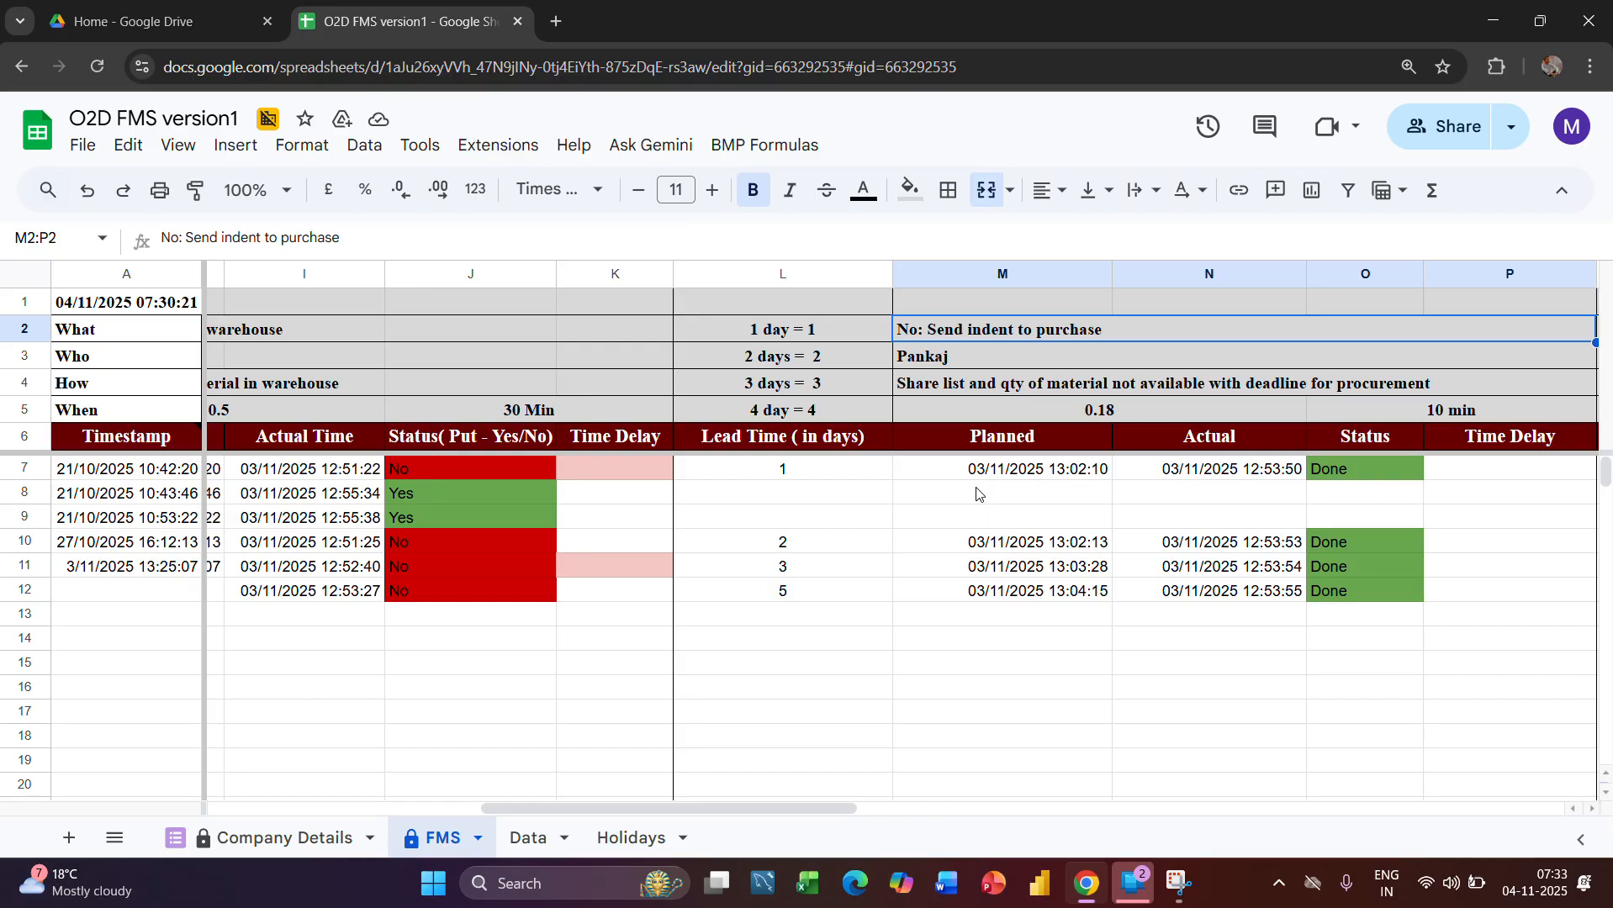
{"action": "scroll", "coordinate": [961, 349], "scroll_direction": "right", "scroll_amount": 1}
{"action": "scroll", "coordinate": [861, 324], "scroll_direction": "right", "scroll_amount": 6}
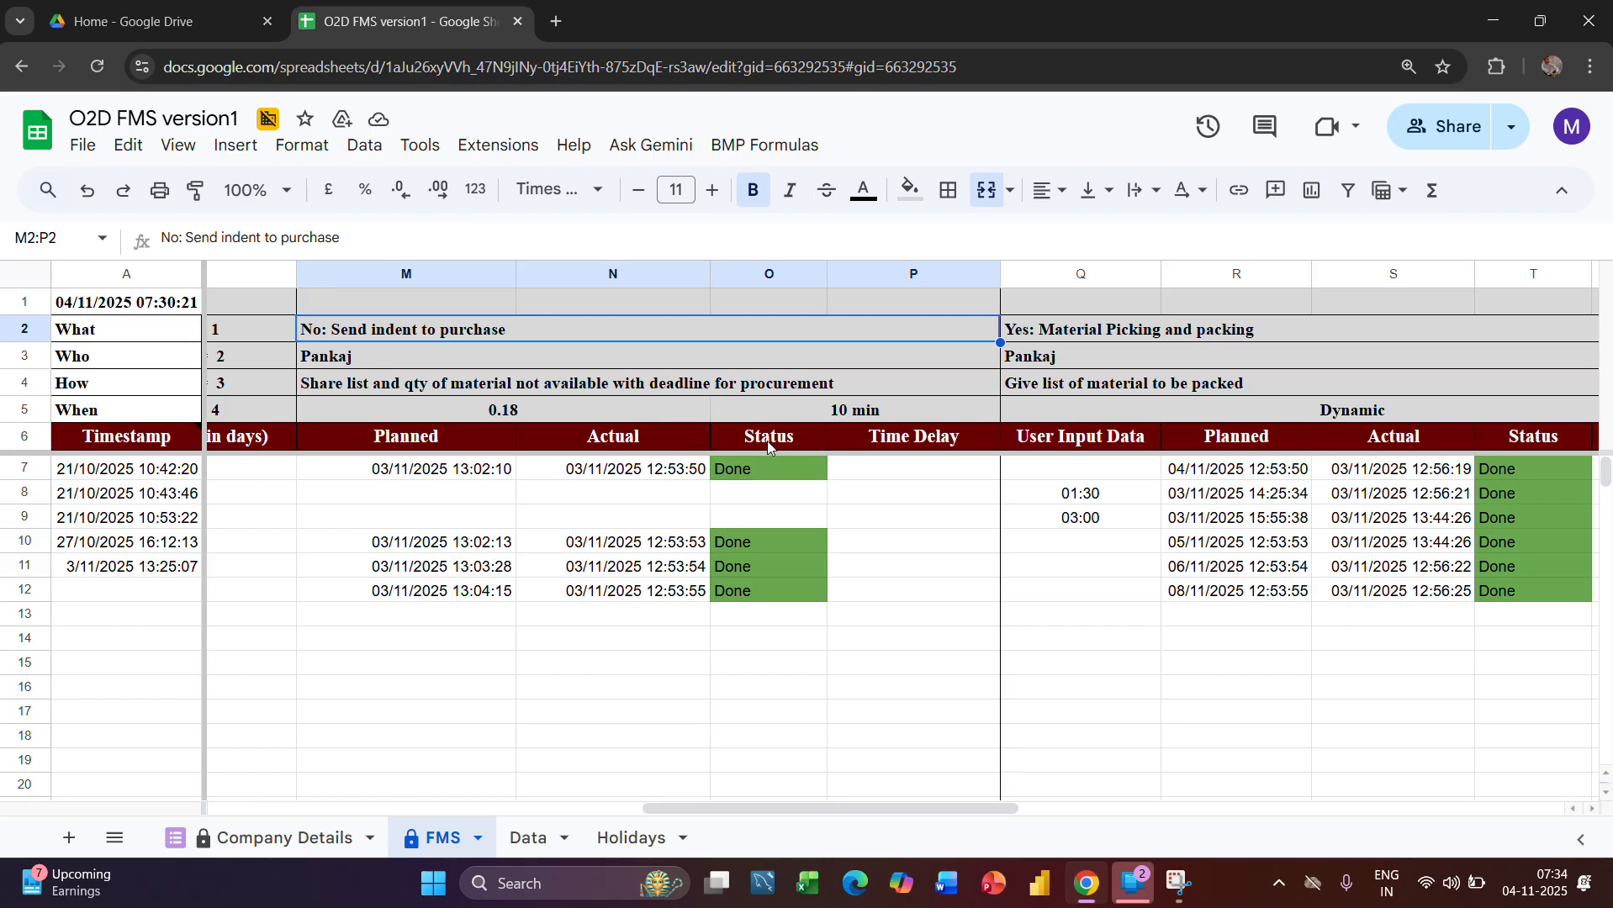
{"action": "left_click", "coordinate": [843, 412]}
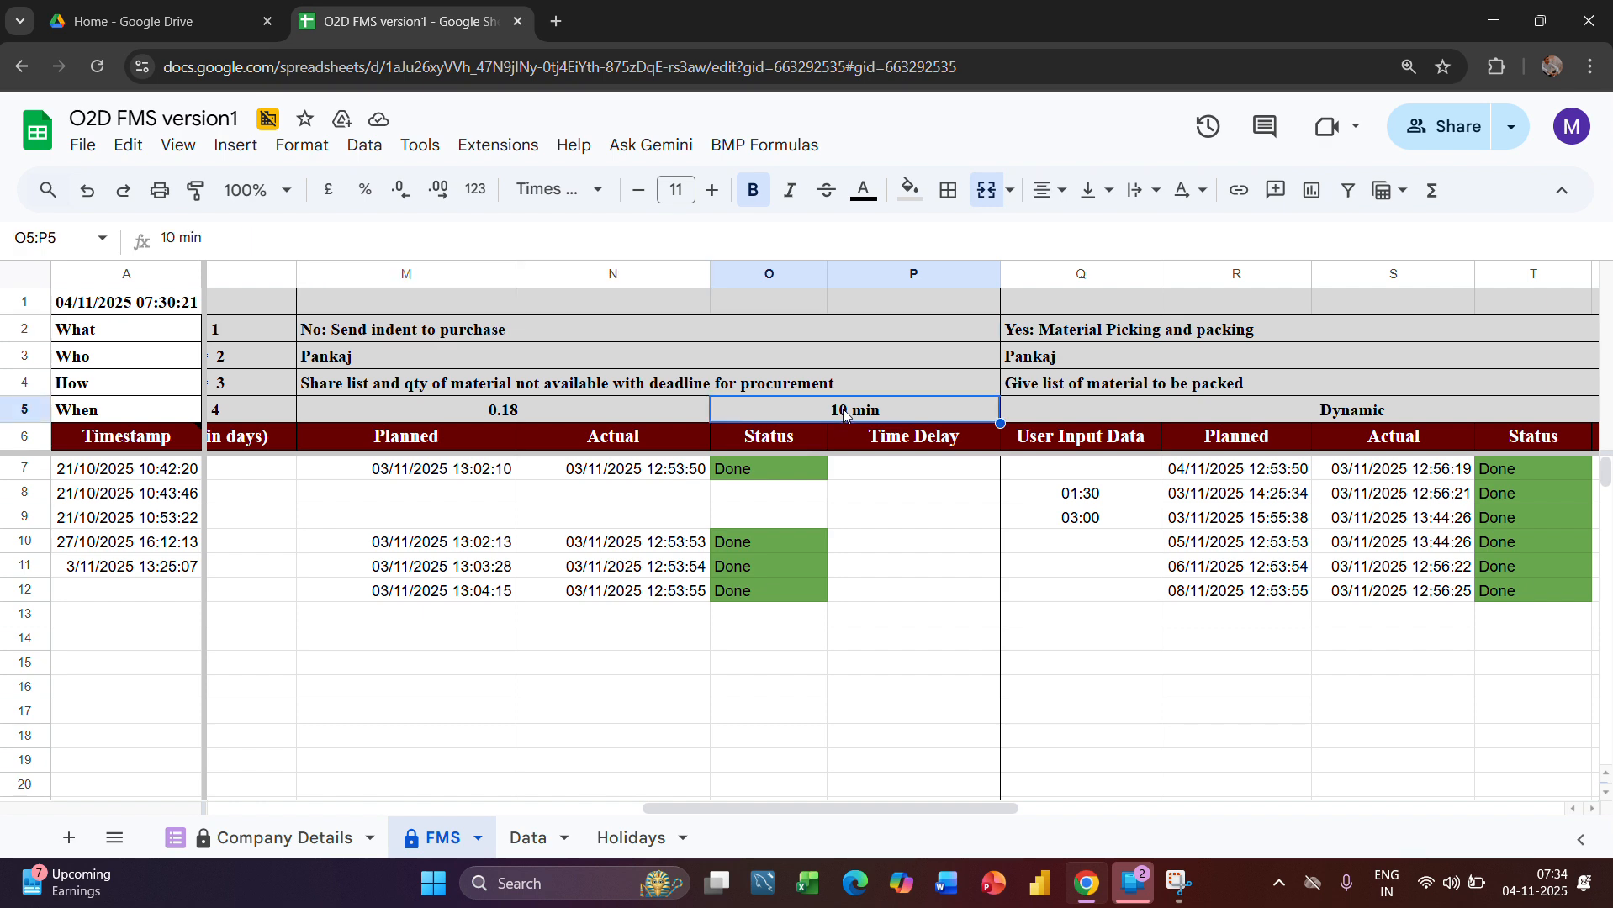
{"action": "scroll", "coordinate": [843, 412], "scroll_direction": "left", "scroll_amount": 1}
{"action": "scroll", "coordinate": [844, 412], "scroll_direction": "left", "scroll_amount": 3}
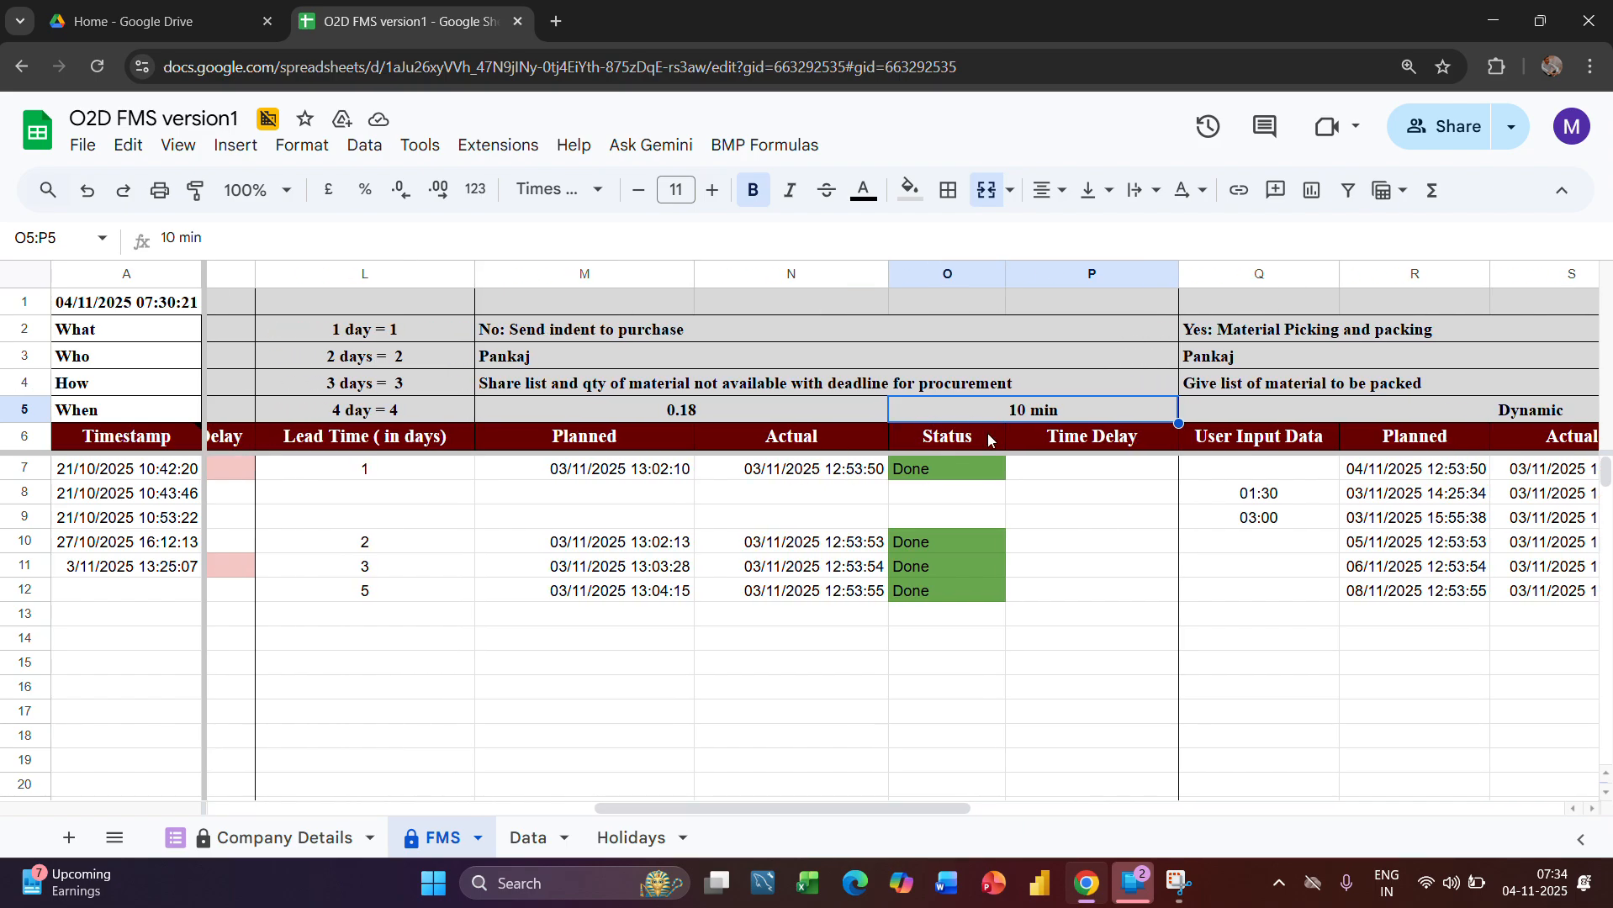
{"action": "scroll", "coordinate": [910, 463], "scroll_direction": "left", "scroll_amount": 1}
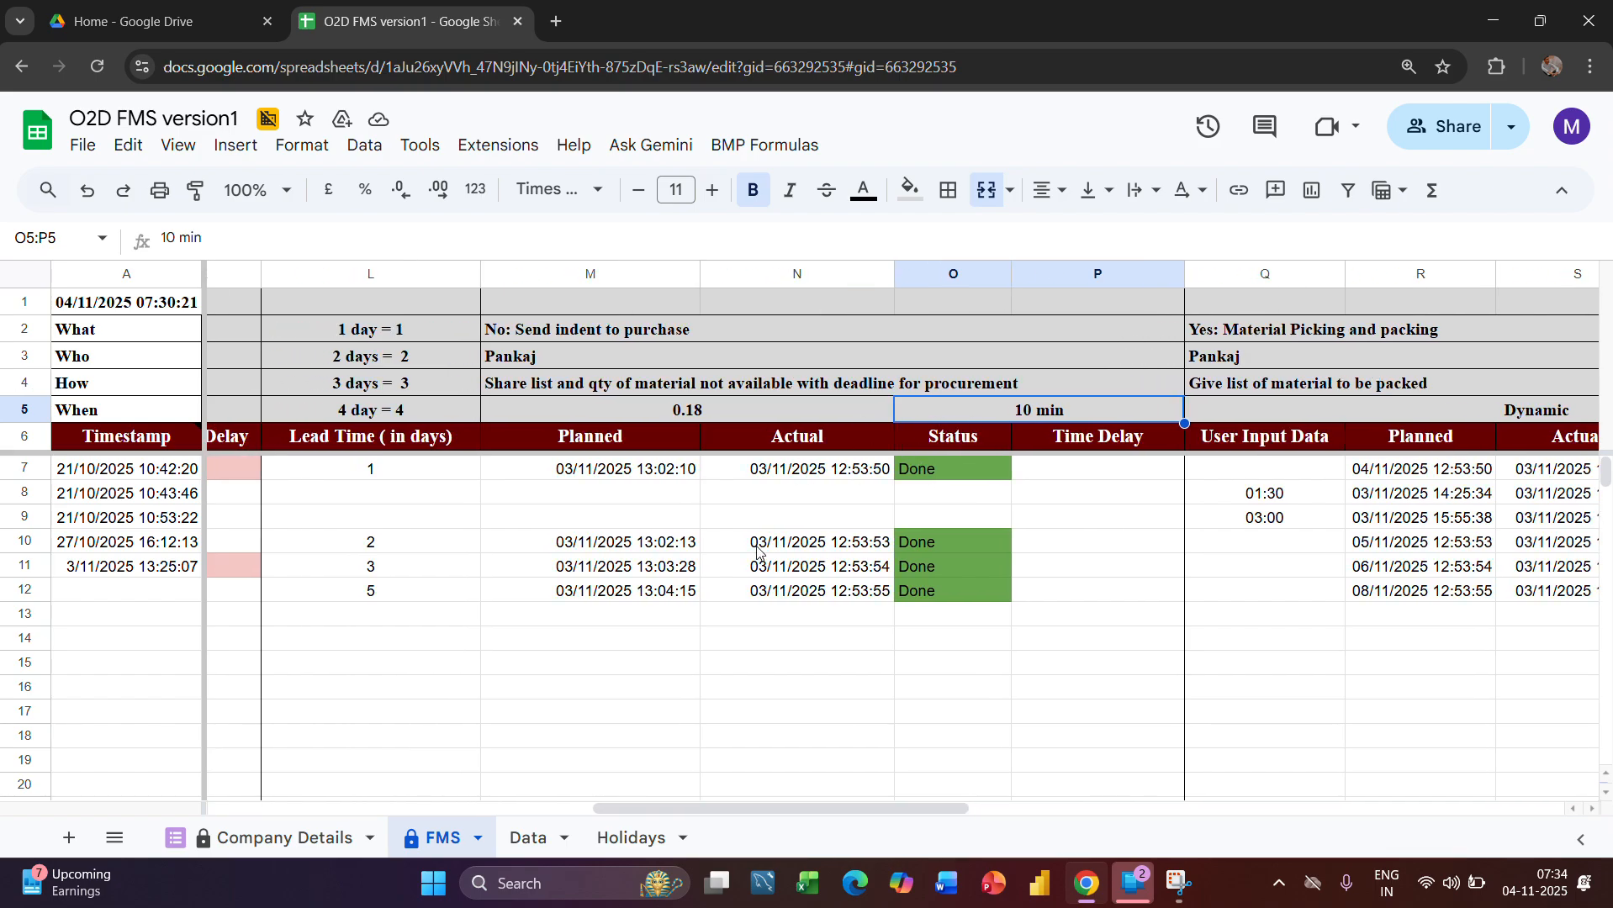
Examine the purchase indent stage's Planned column, including the formula in M7
{"action": "left_click", "coordinate": [670, 274]}
{"action": "left_click", "coordinate": [666, 445]}
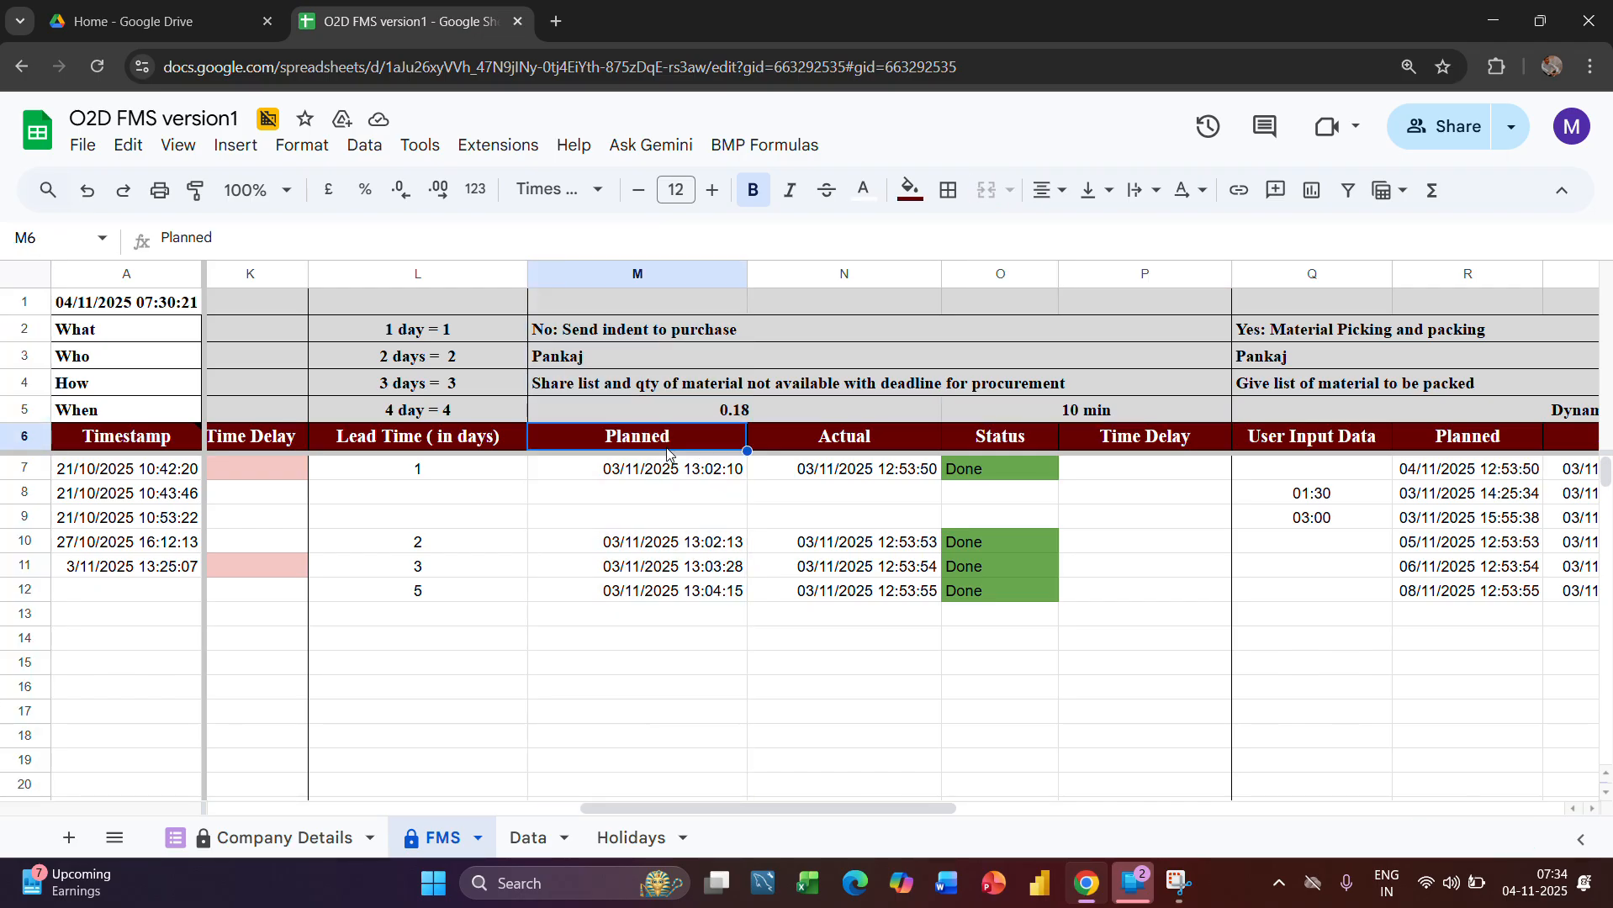
{"action": "left_click", "coordinate": [664, 468]}
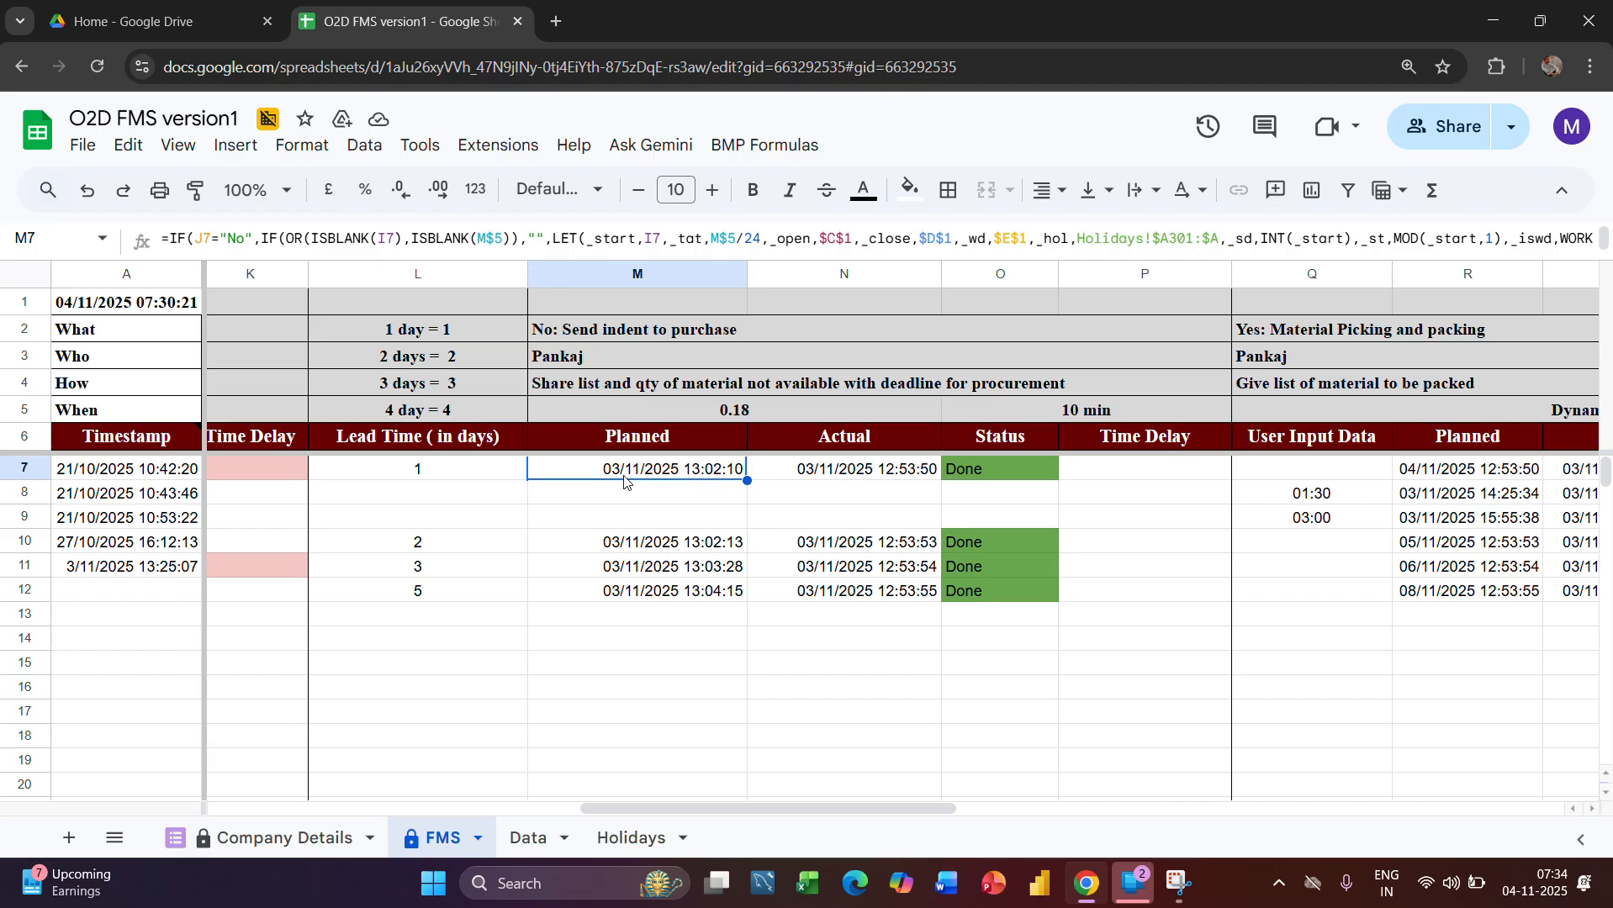
{"action": "scroll", "coordinate": [730, 481], "scroll_direction": "right", "scroll_amount": 1}
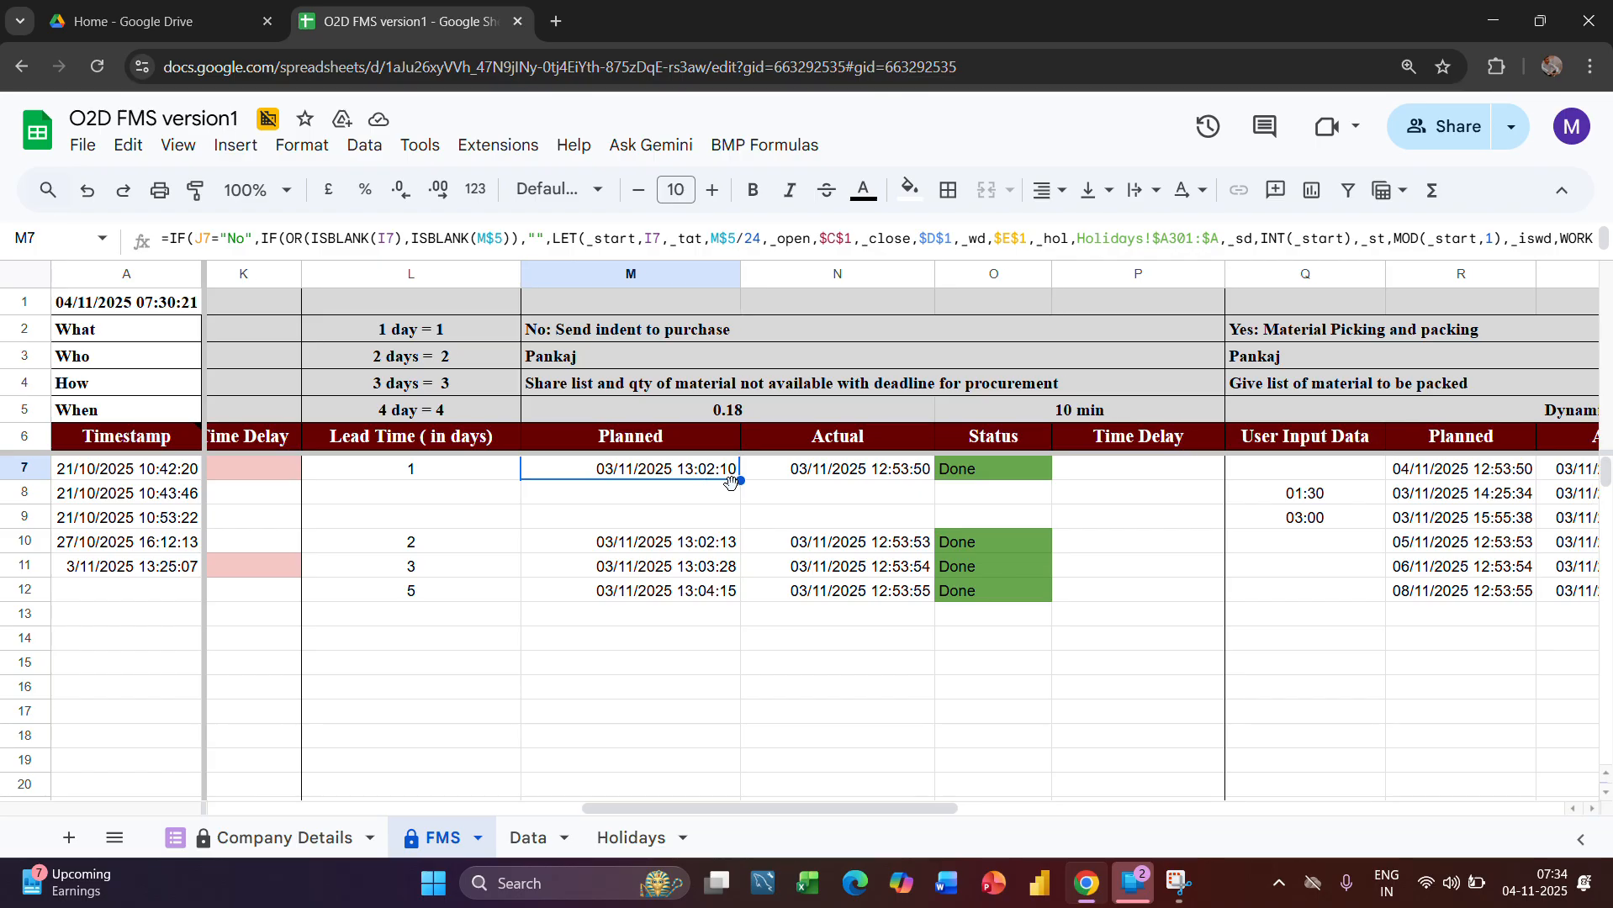
{"action": "scroll", "coordinate": [730, 481], "scroll_direction": "right", "scroll_amount": 2}
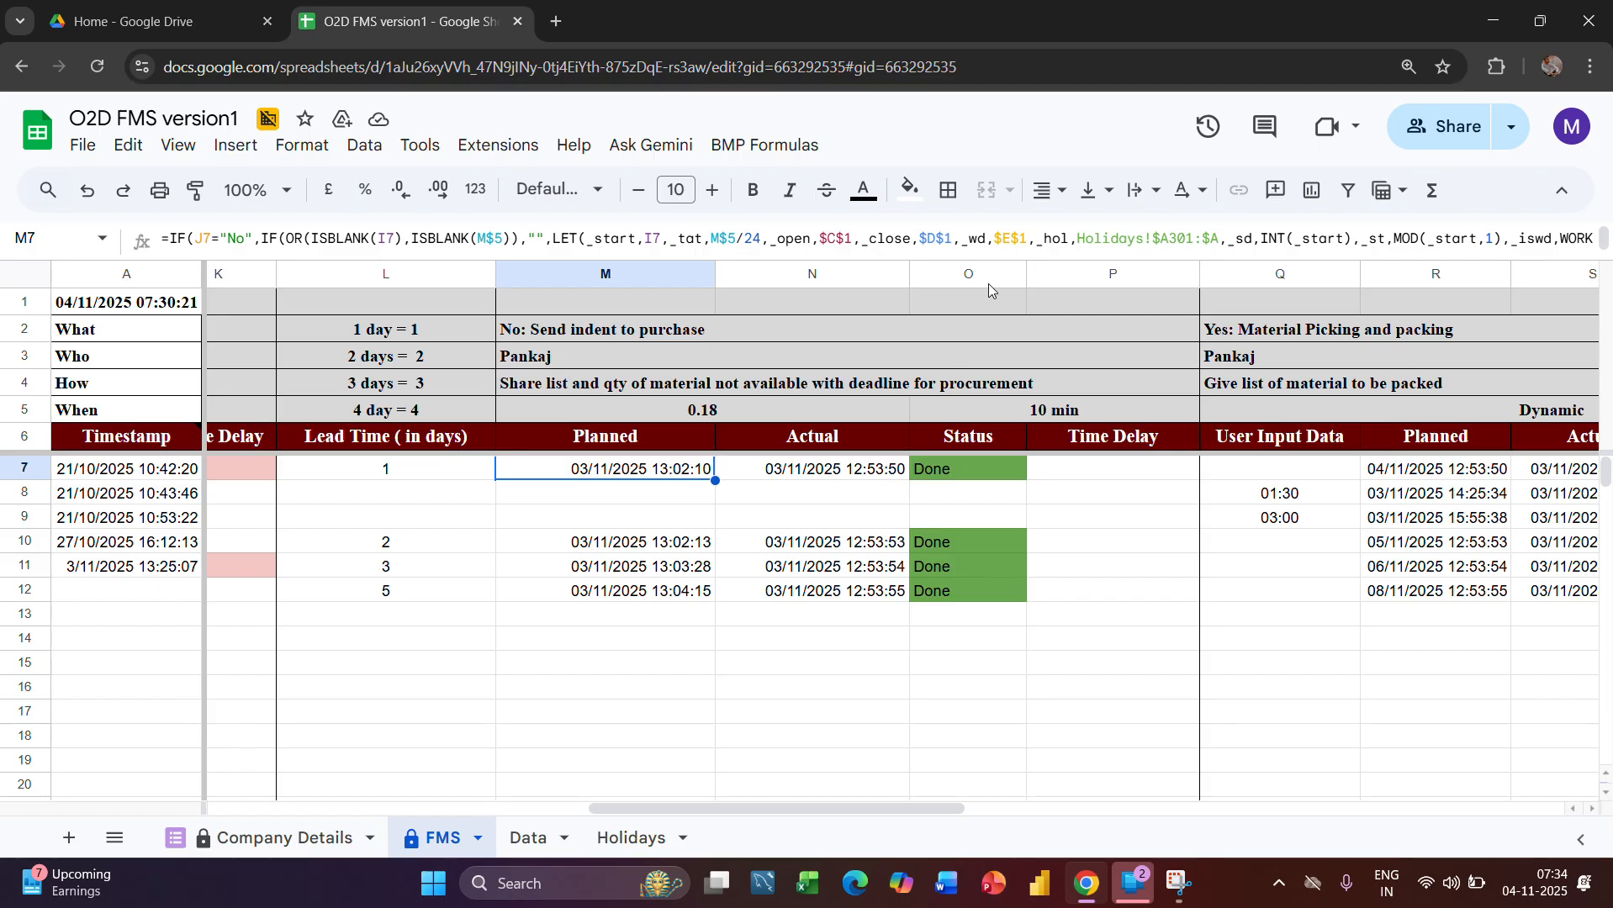
Examine the purchase indent stage's Status, Actual and Time Delay columns, including the formulas in O7 and N7
{"action": "left_click", "coordinate": [968, 274]}
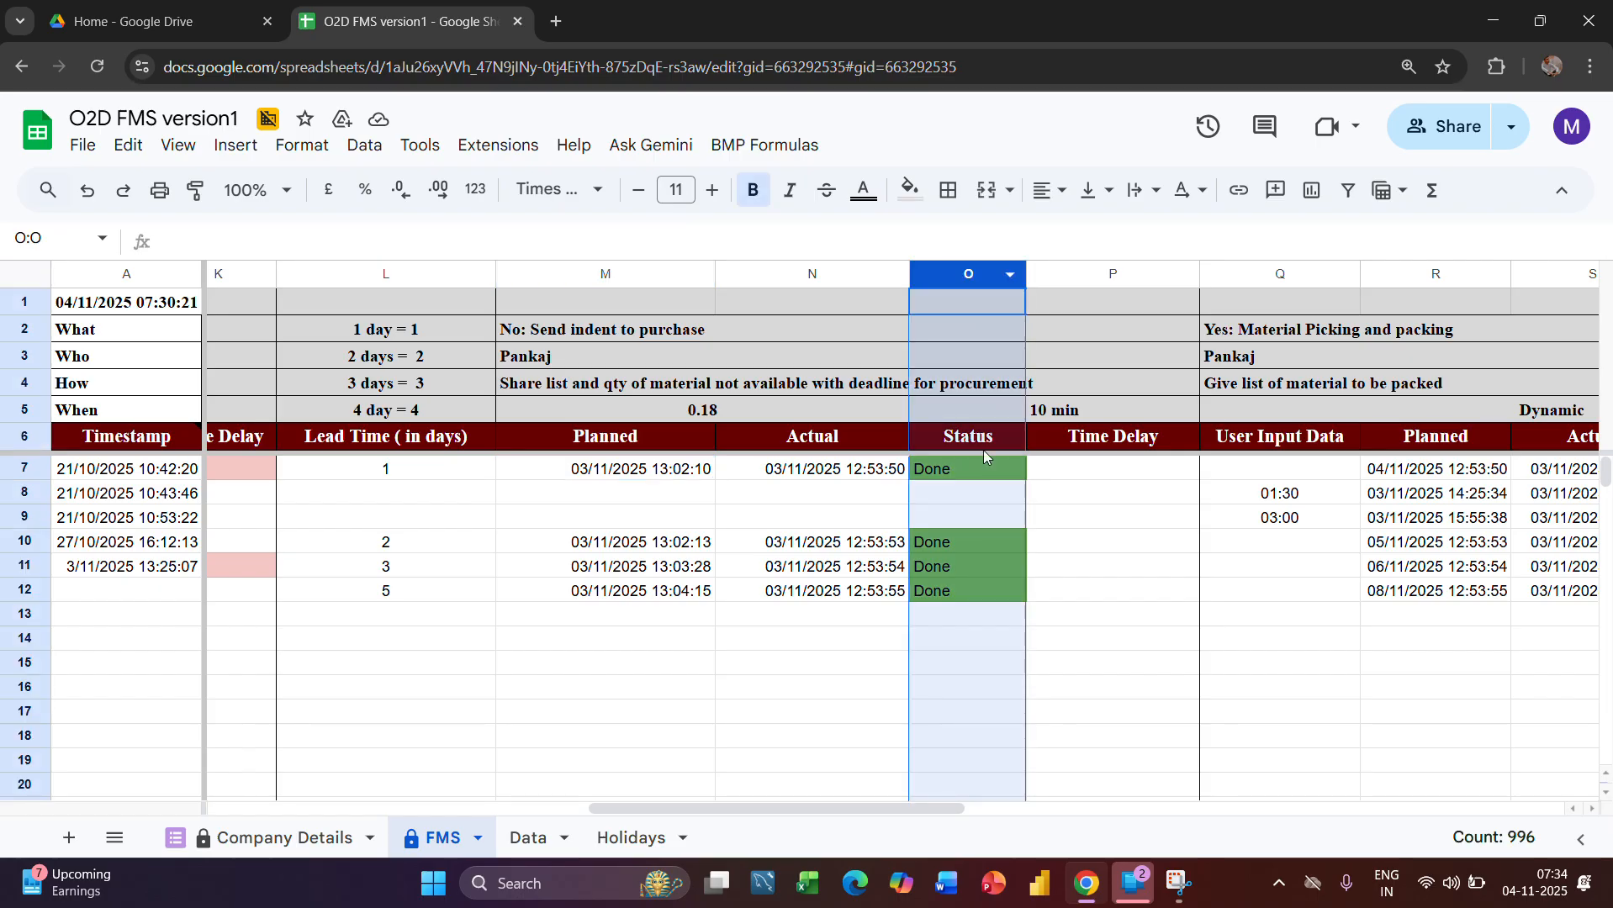
{"action": "left_click", "coordinate": [948, 475]}
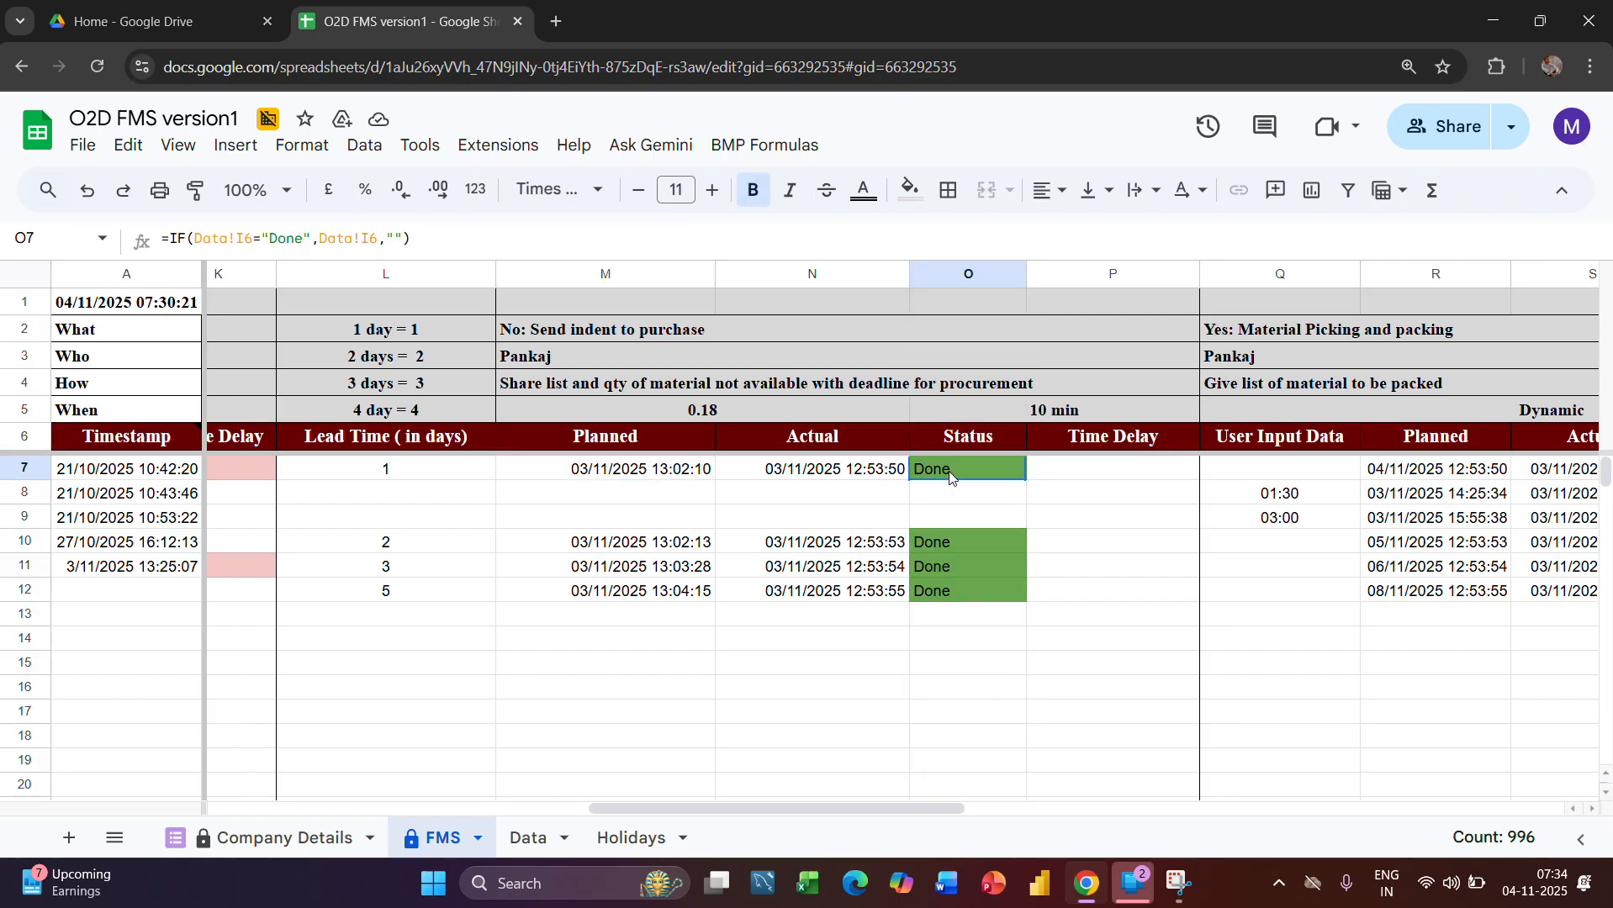
{"action": "left_click", "coordinate": [832, 473]}
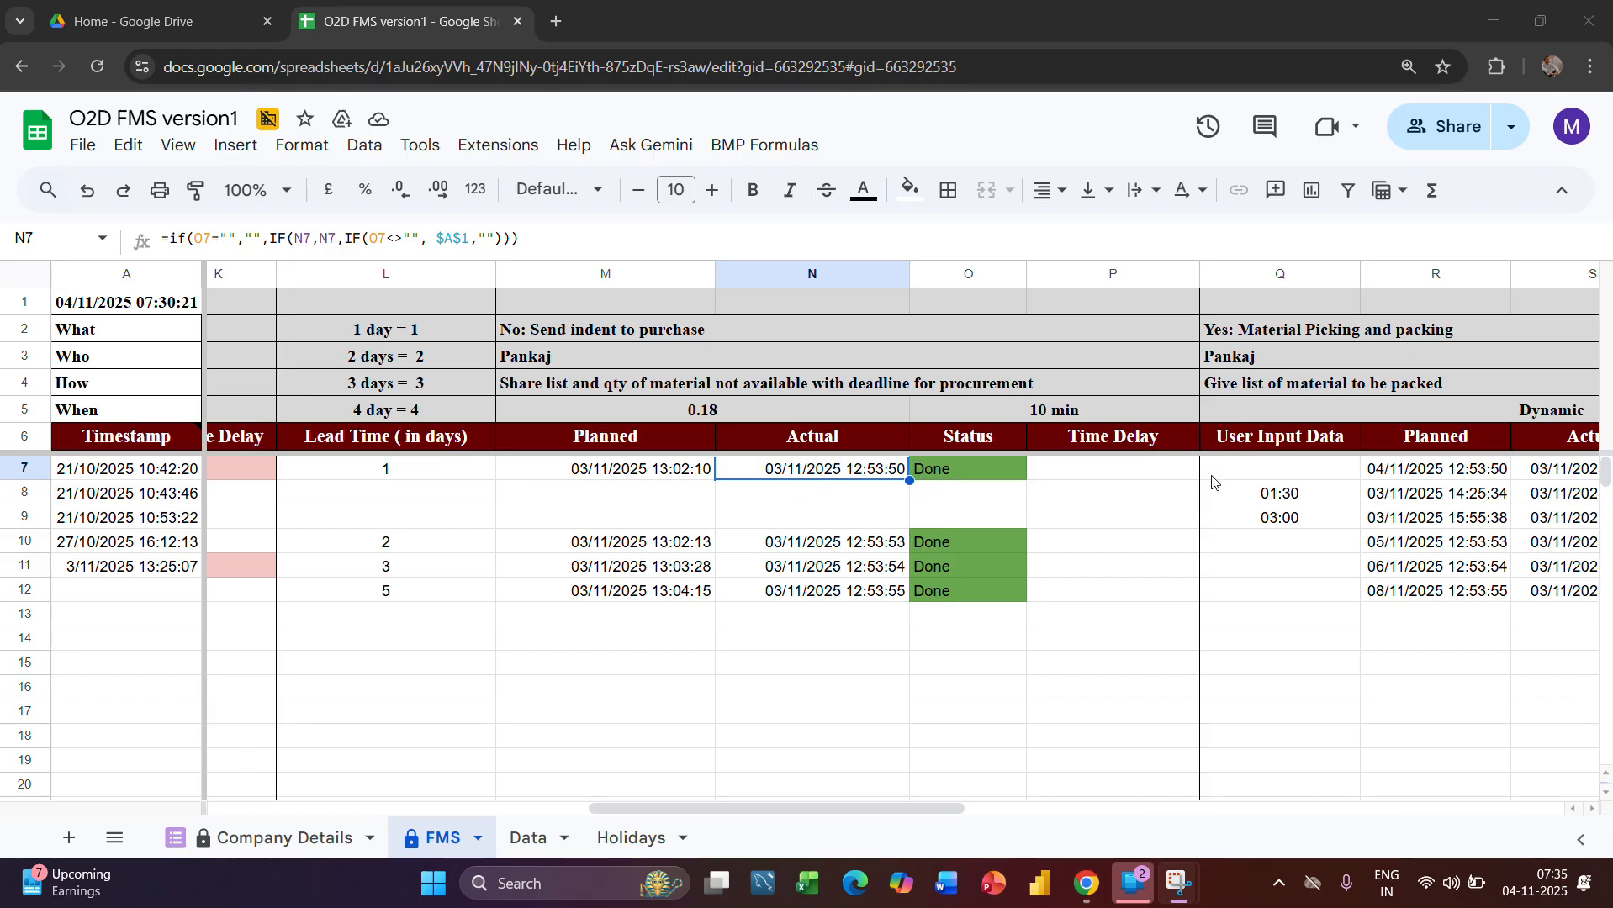
{"action": "left_click", "coordinate": [1112, 274]}
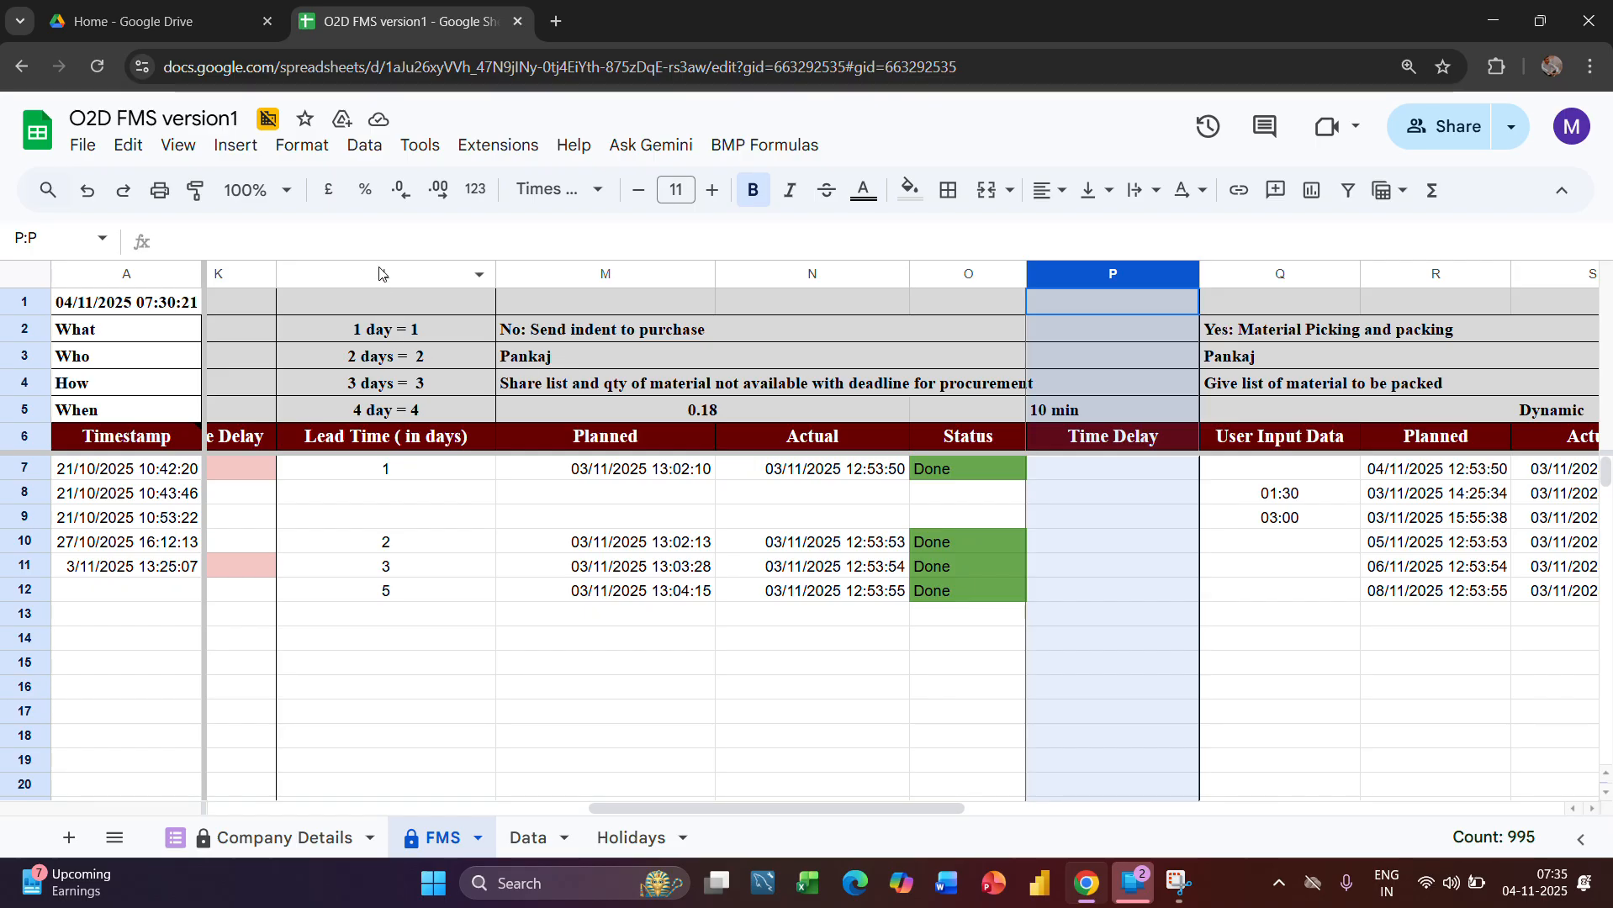
{"action": "left_click_drag", "start_coordinate": [380, 274], "coordinate": [1153, 445]}
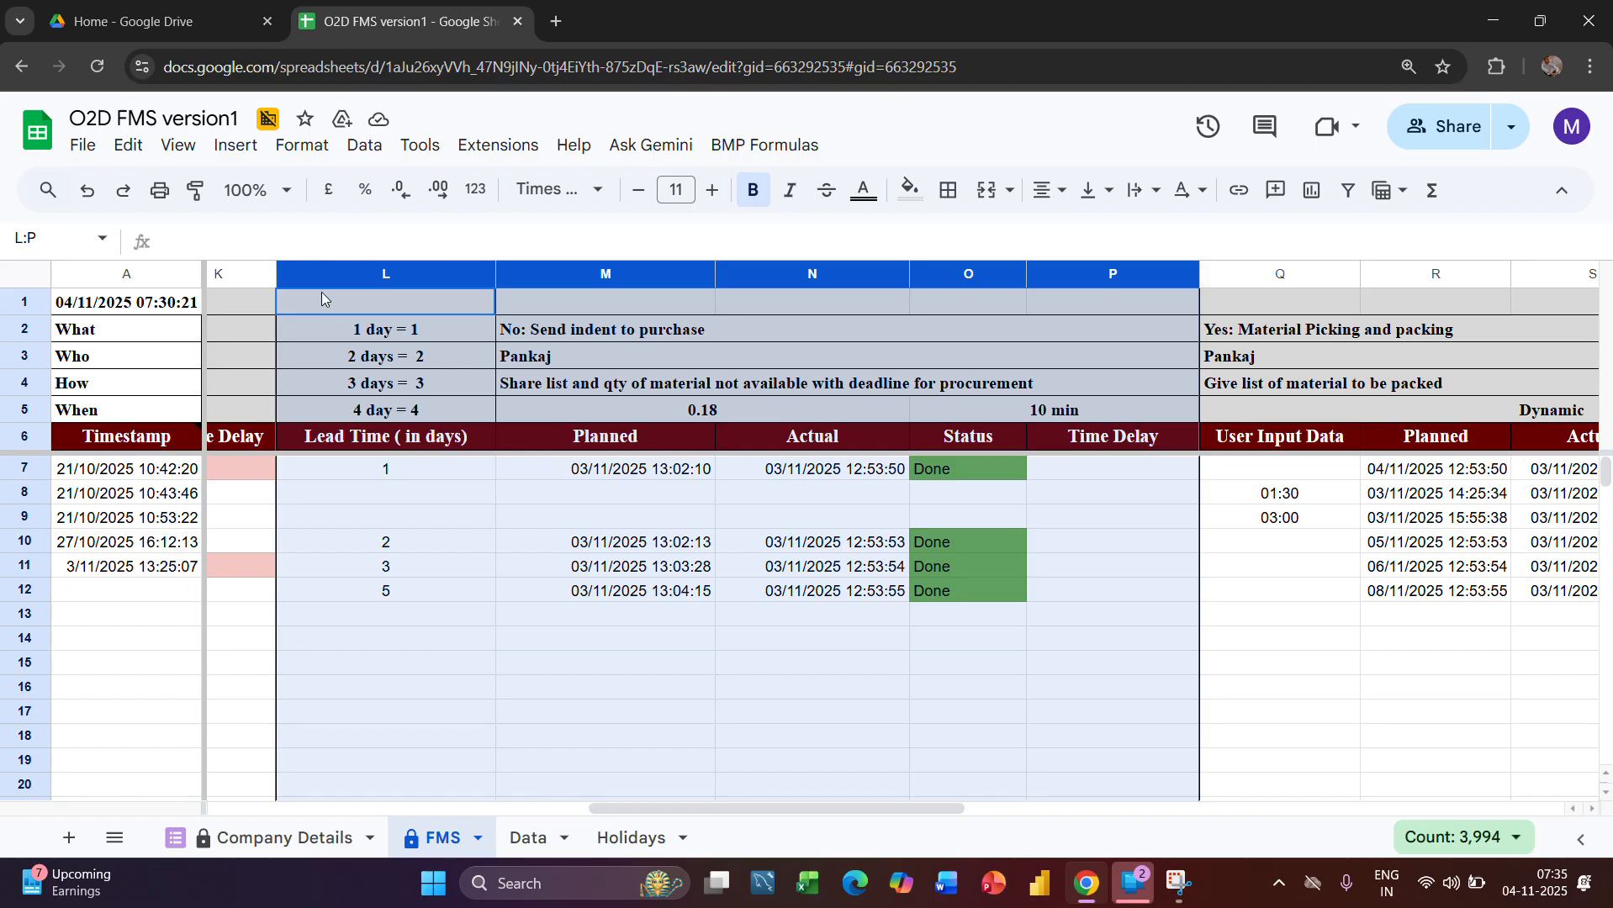
Examine the Lead Time column, including the Data sheet references in L7, L8, L9 and L12
{"action": "left_click", "coordinate": [382, 275]}
{"action": "left_click", "coordinate": [399, 305]}
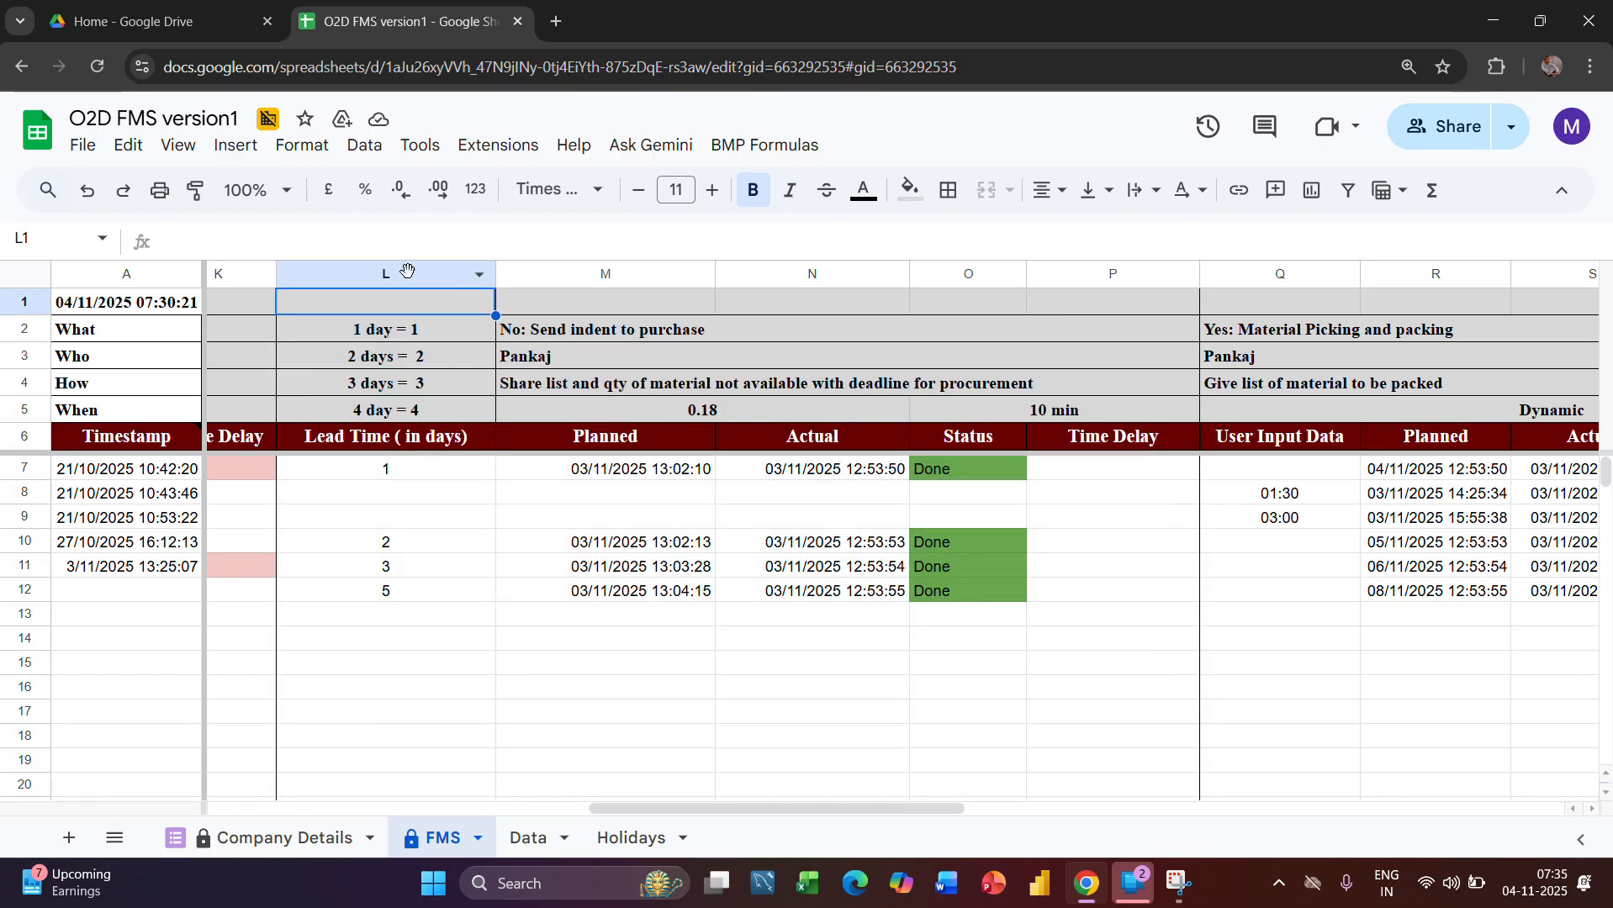
{"action": "left_click", "coordinate": [407, 270]}
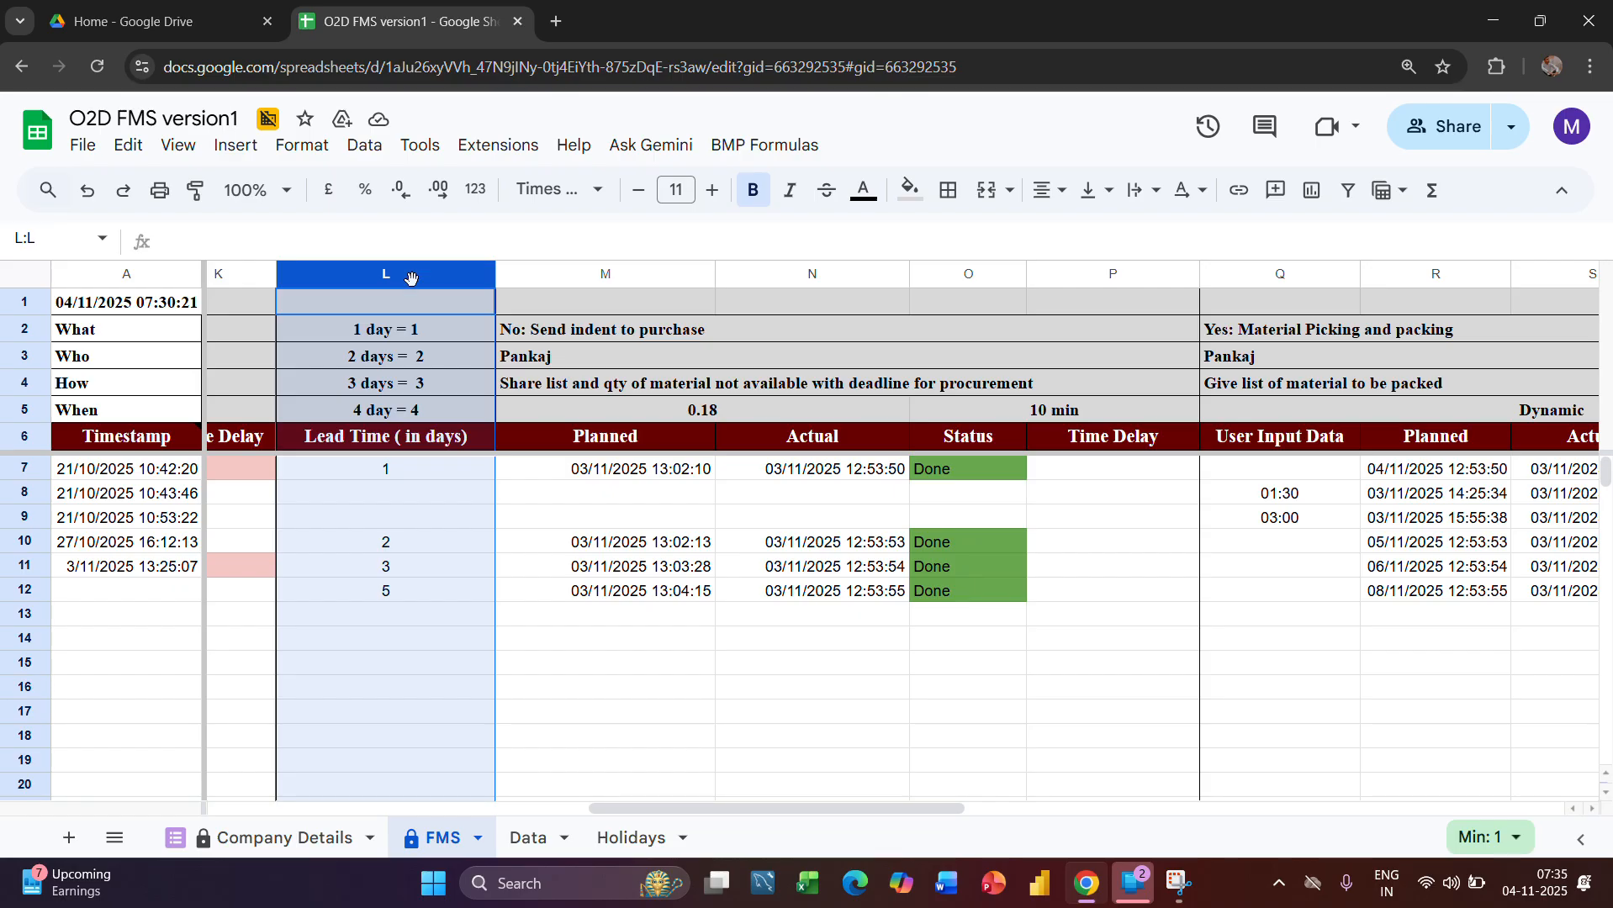
{"action": "left_click", "coordinate": [433, 478]}
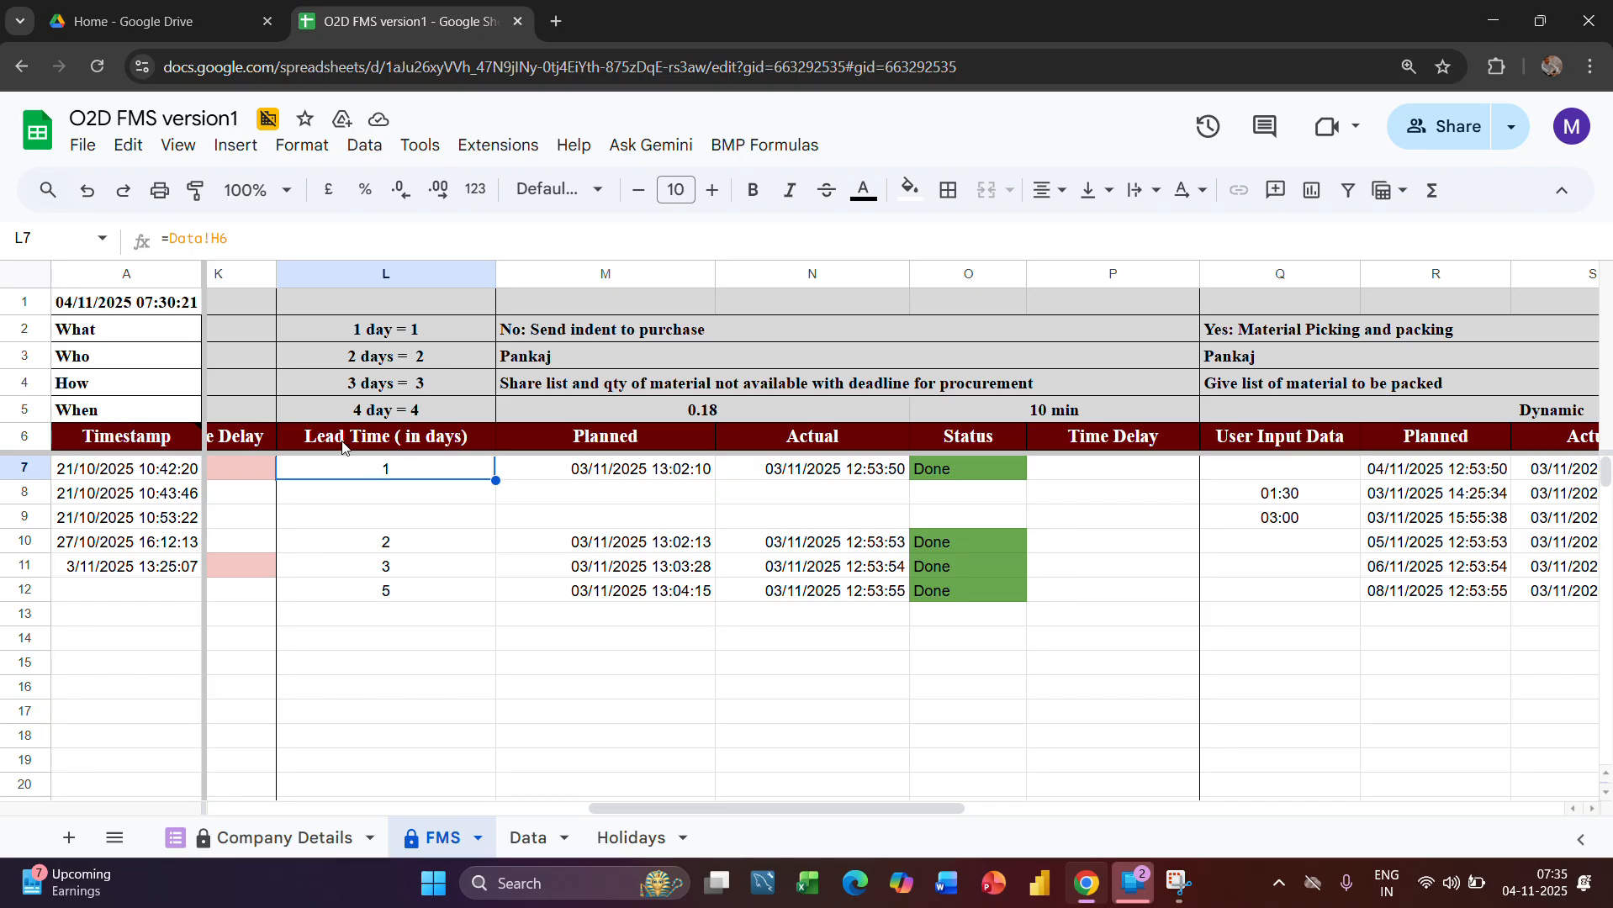
{"action": "left_click", "coordinate": [429, 501]}
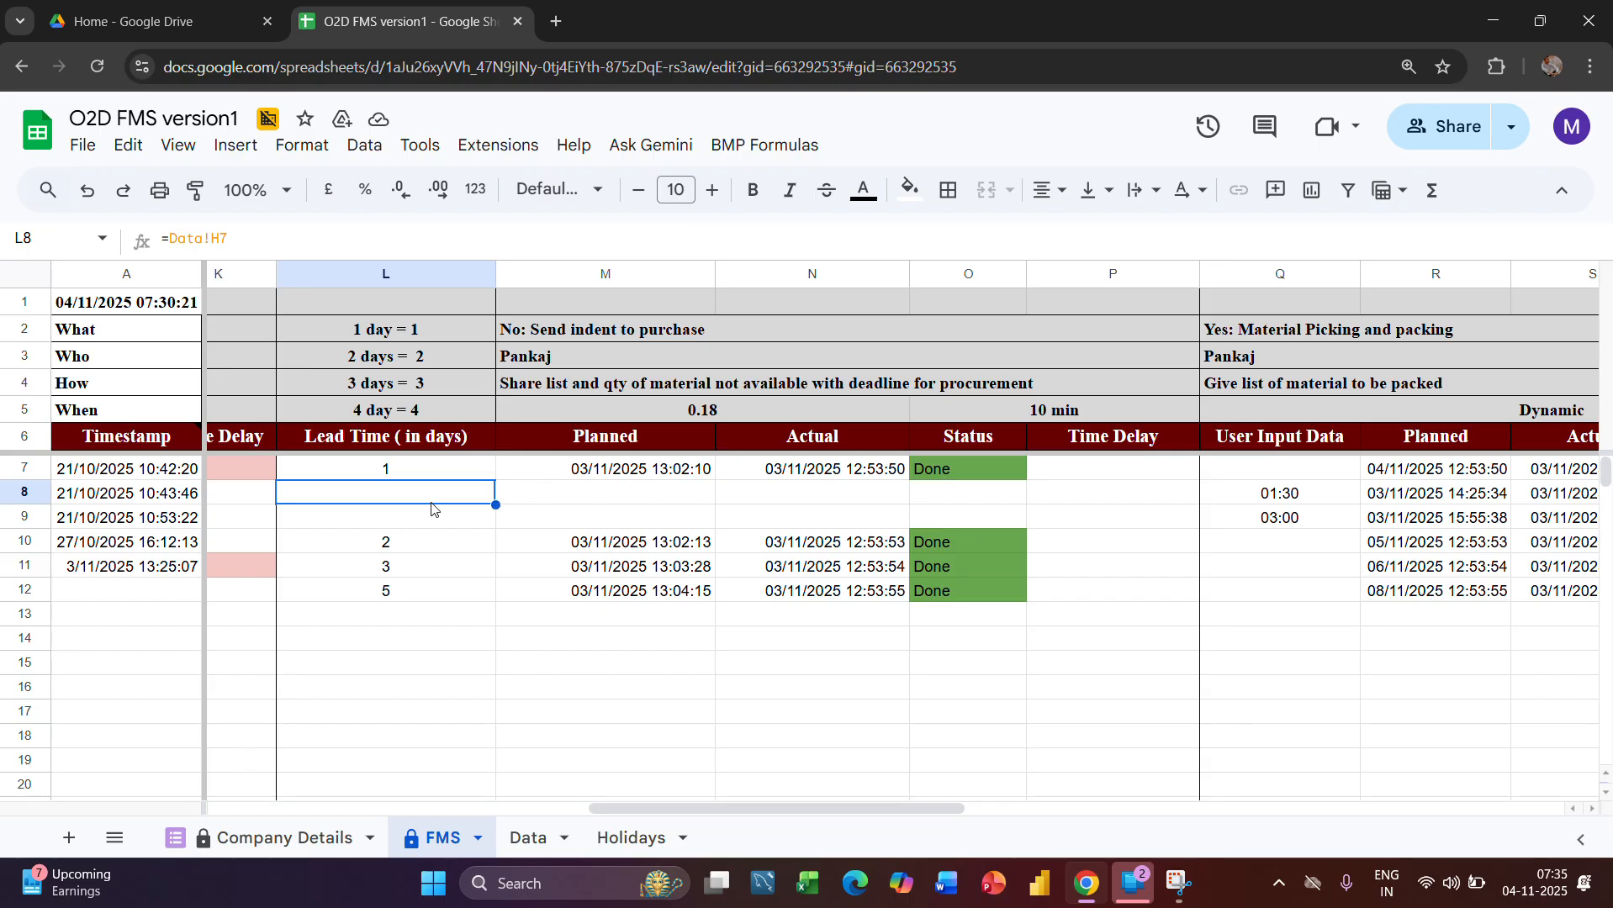
{"action": "left_click", "coordinate": [441, 527]}
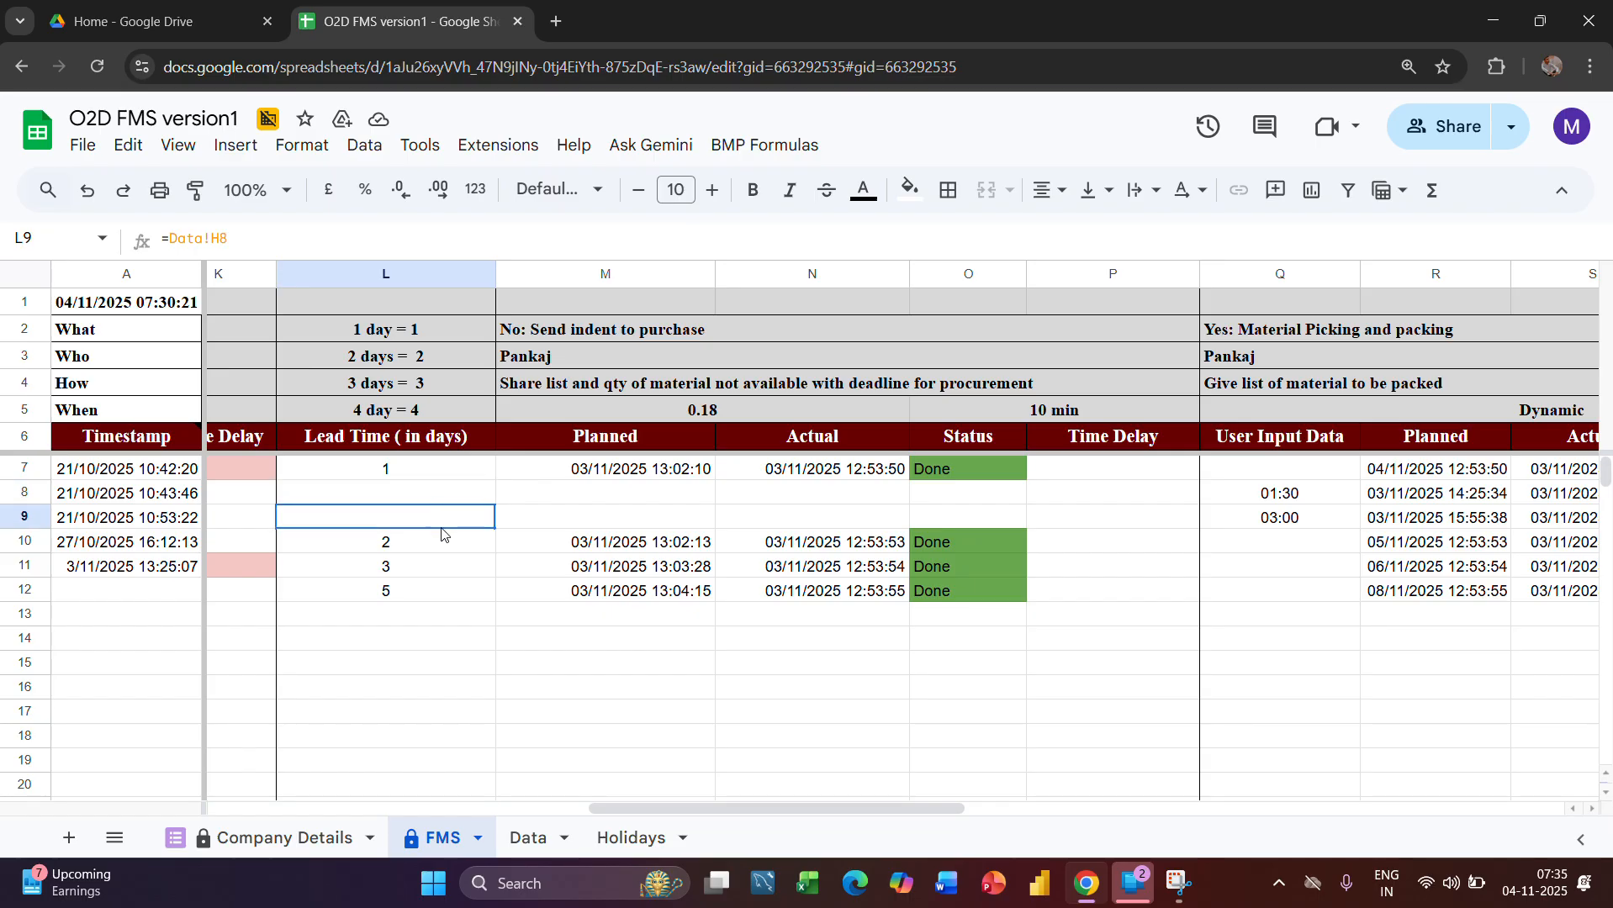
{"action": "left_click", "coordinate": [425, 591]}
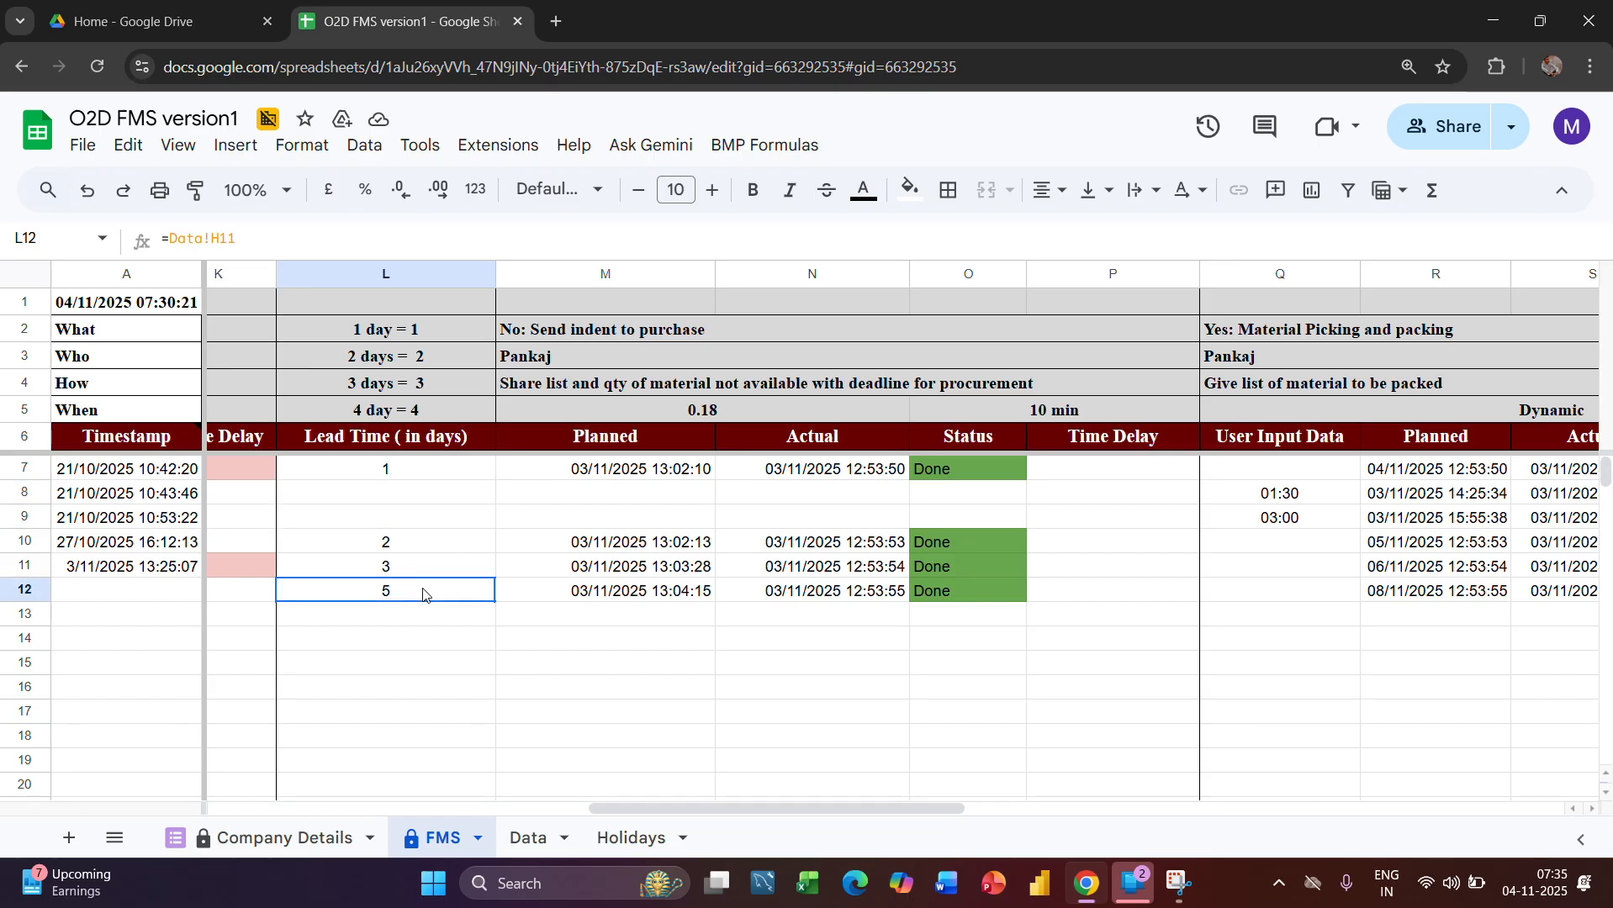
Examine the Lead Time heading together with the day-value key in L1:L5
{"action": "left_click", "coordinate": [437, 274]}
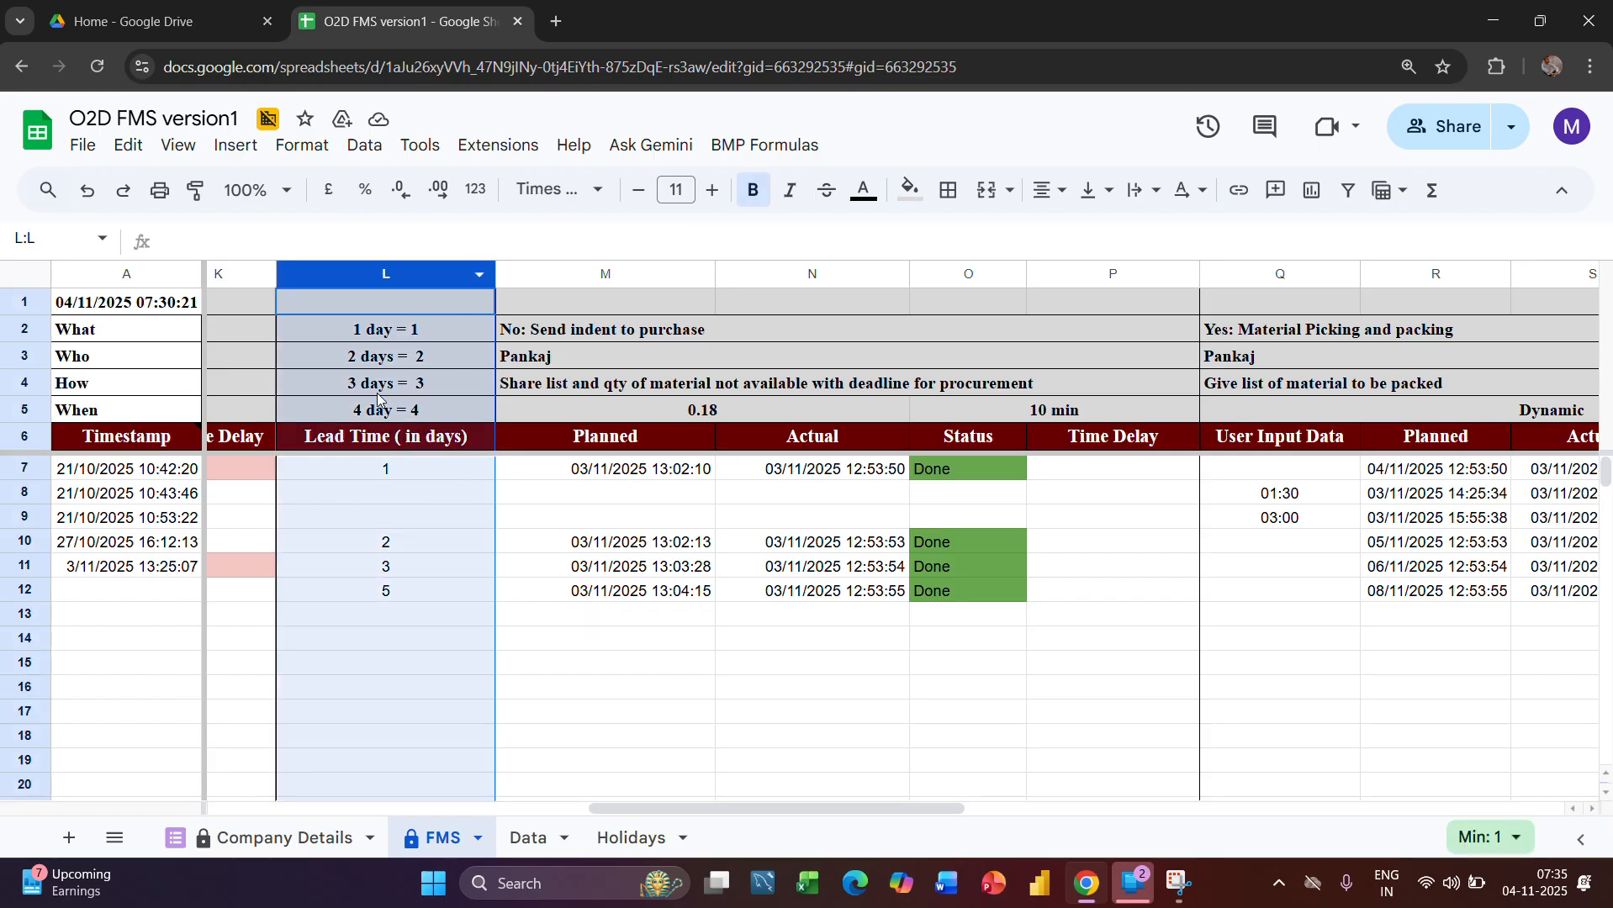
{"action": "left_click", "coordinate": [420, 446]}
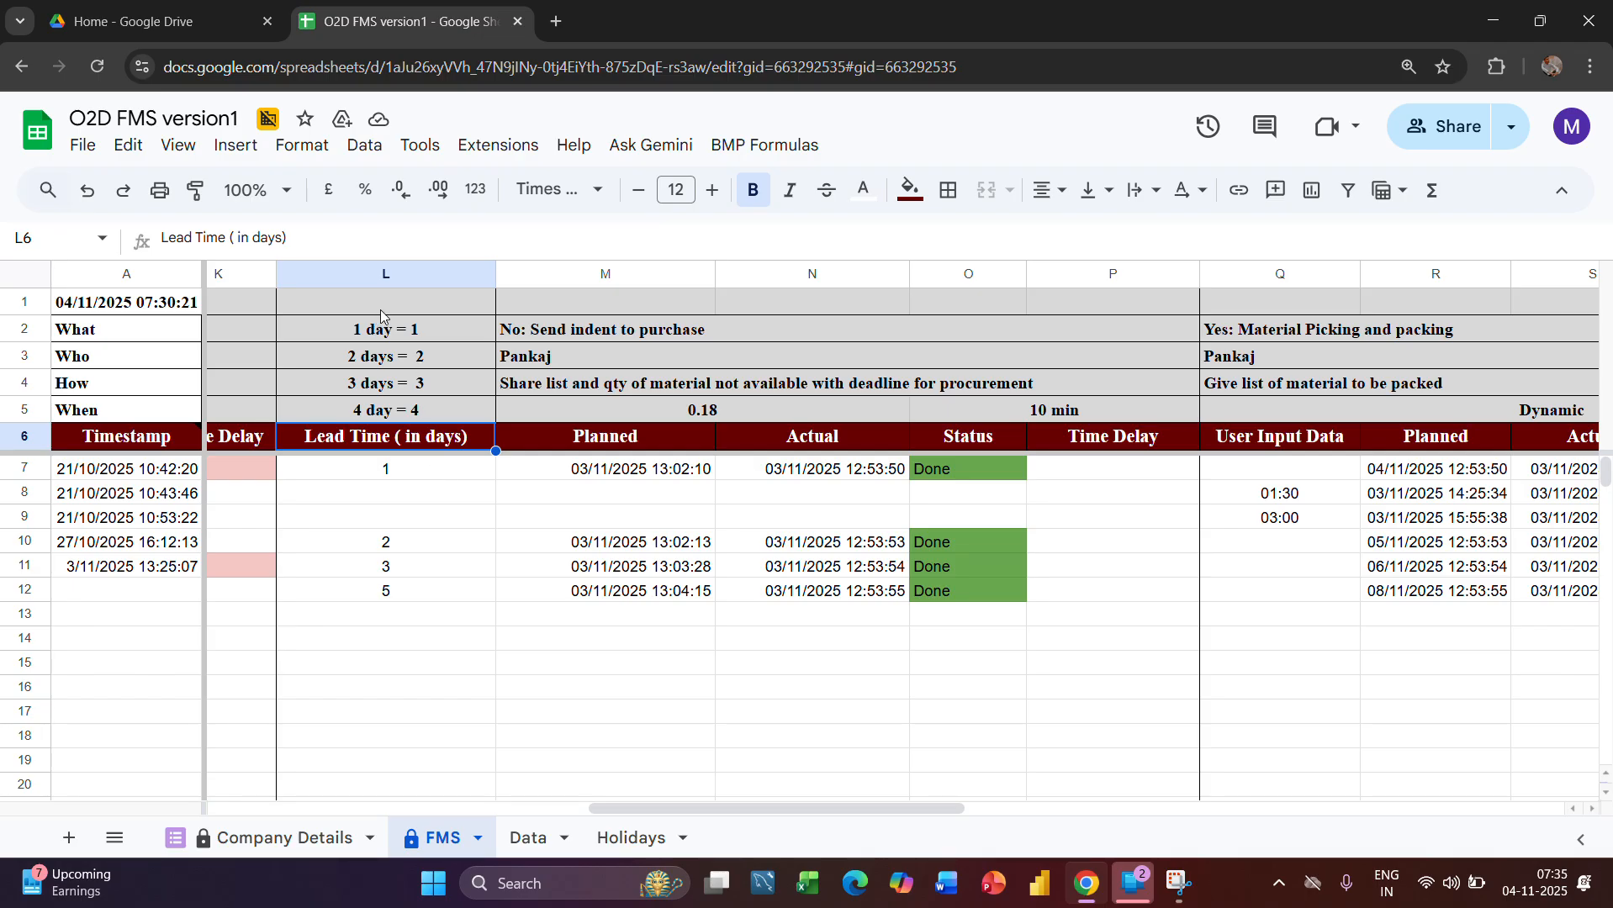
{"action": "left_click_drag", "start_coordinate": [381, 310], "coordinate": [410, 423]}
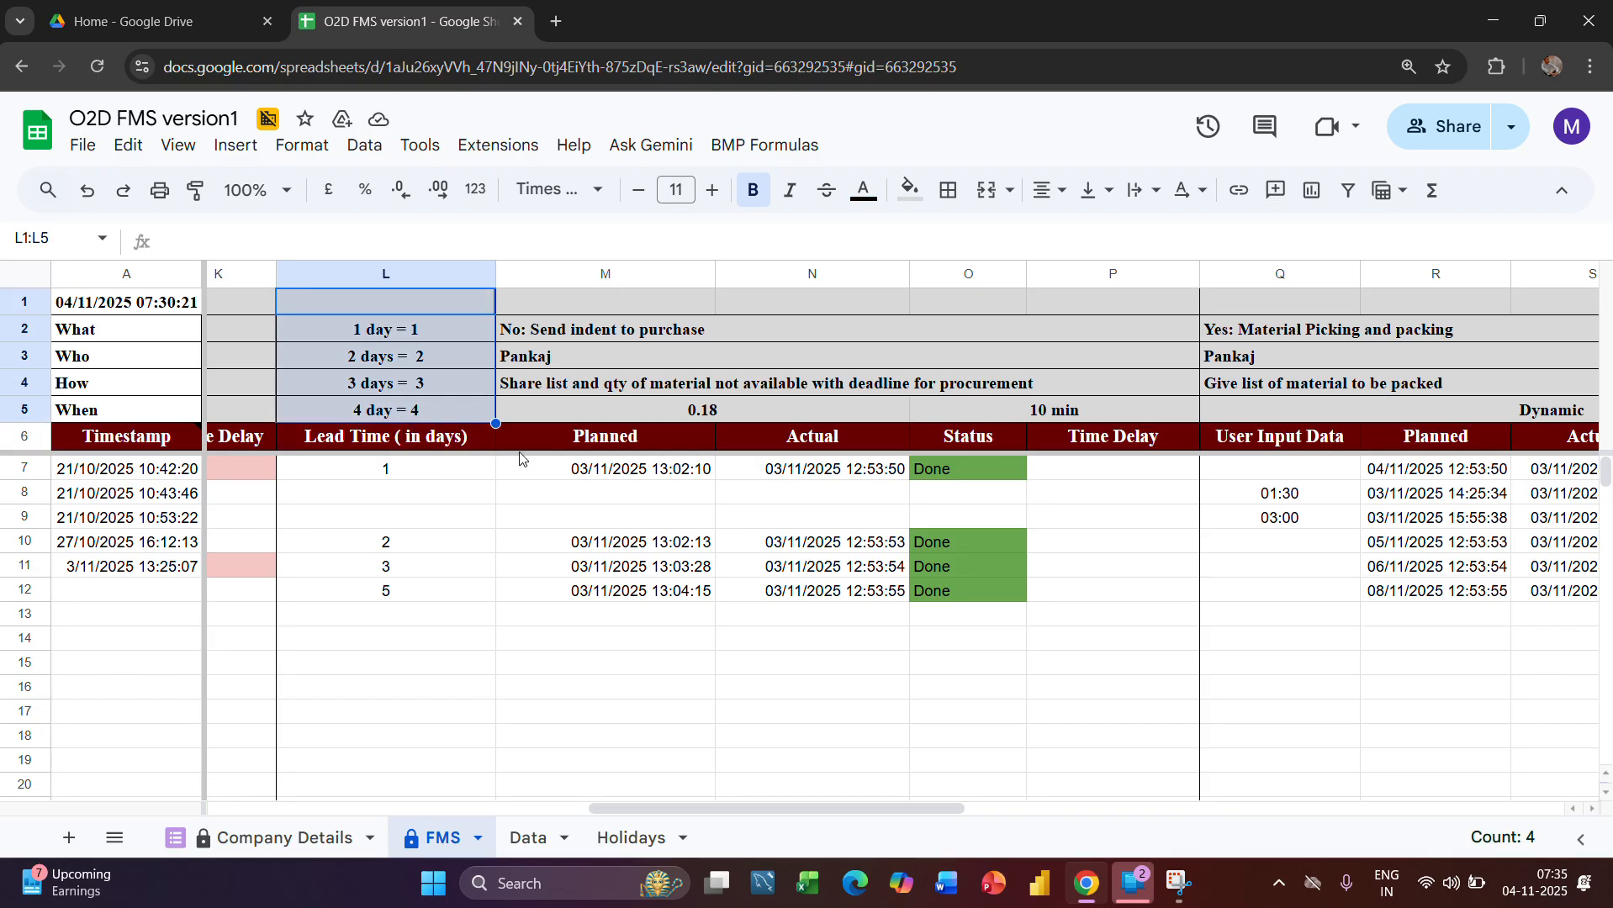
Examine the material picking and packing stage, including the Planned formula in R7
{"action": "scroll", "coordinate": [740, 602], "scroll_direction": "right", "scroll_amount": 2}
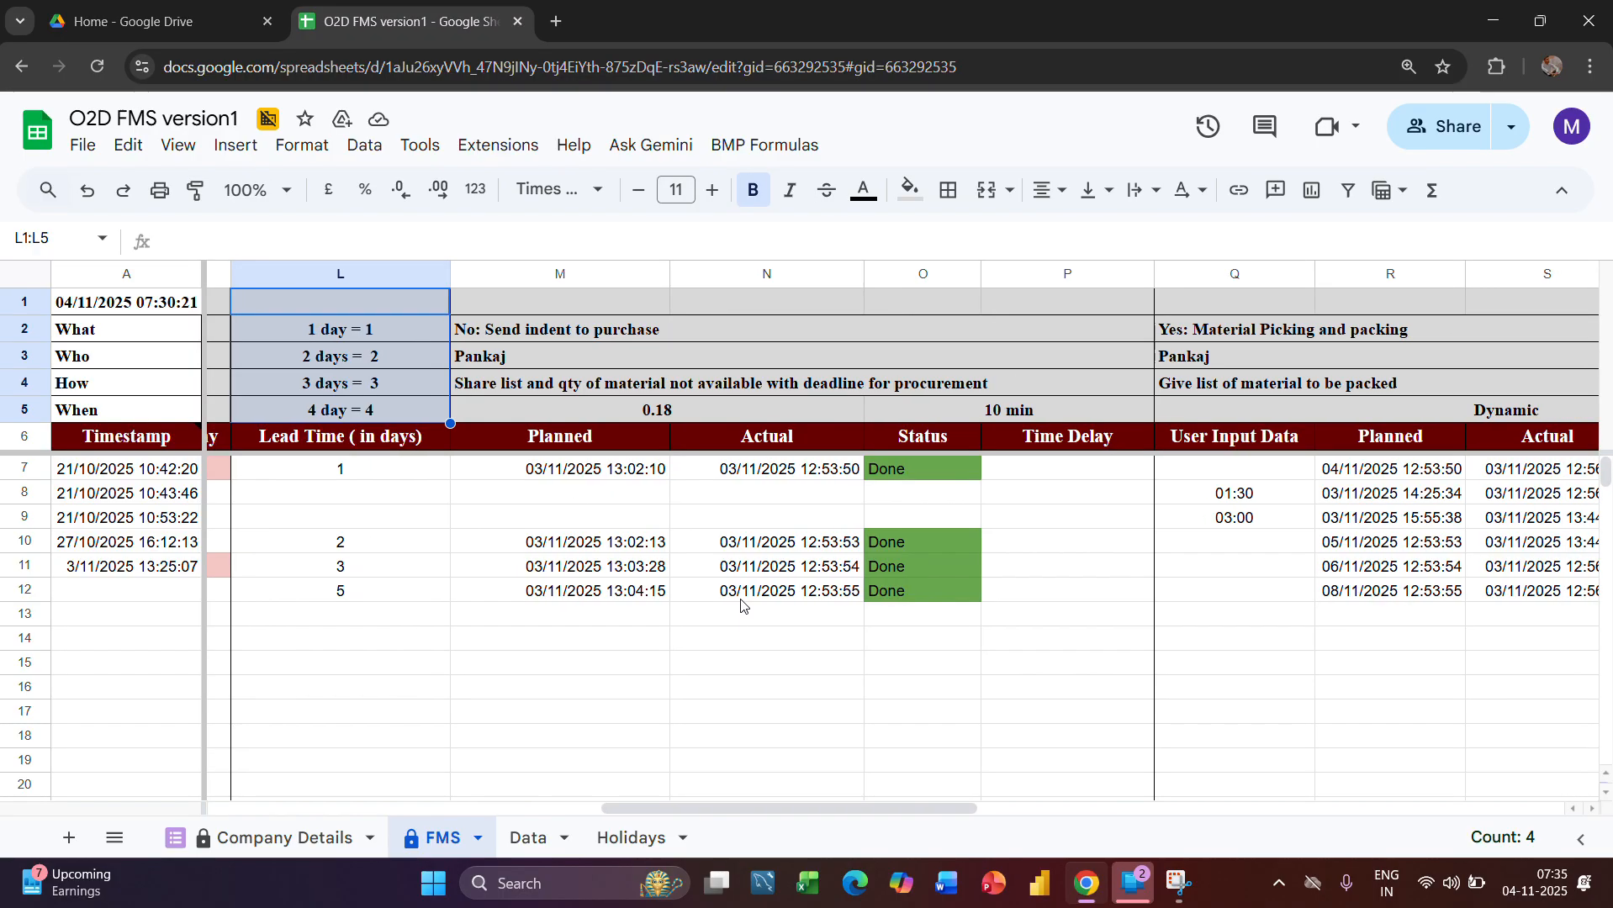
{"action": "scroll", "coordinate": [749, 609], "scroll_direction": "right", "scroll_amount": 2}
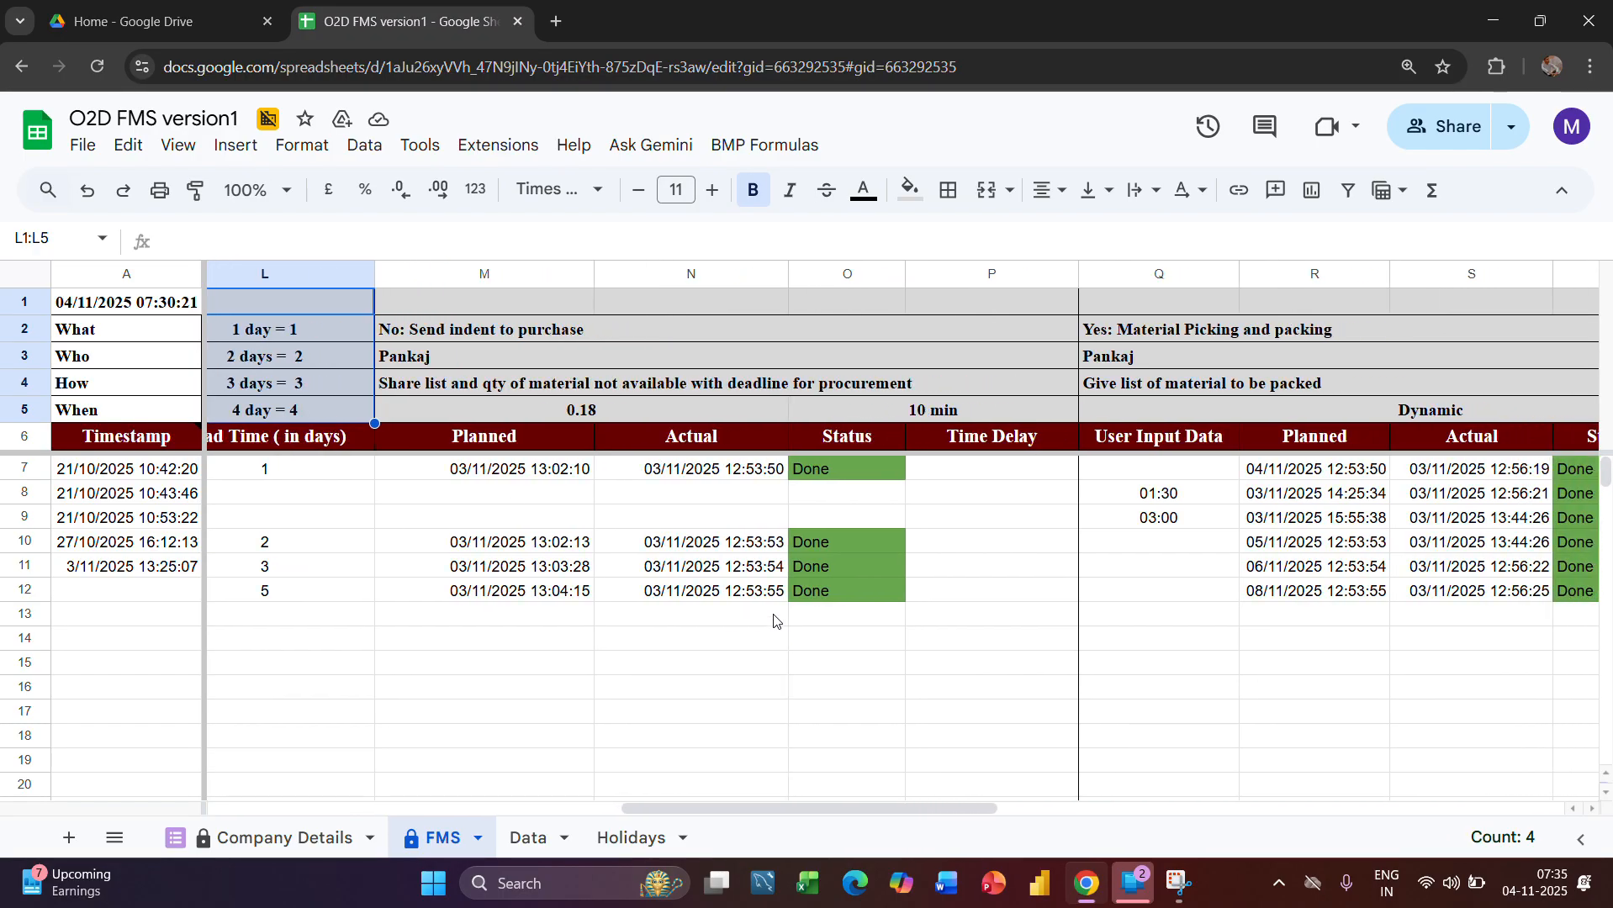
{"action": "scroll", "coordinate": [775, 622], "scroll_direction": "right", "scroll_amount": 1}
{"action": "scroll", "coordinate": [711, 641], "scroll_direction": "left", "scroll_amount": 1}
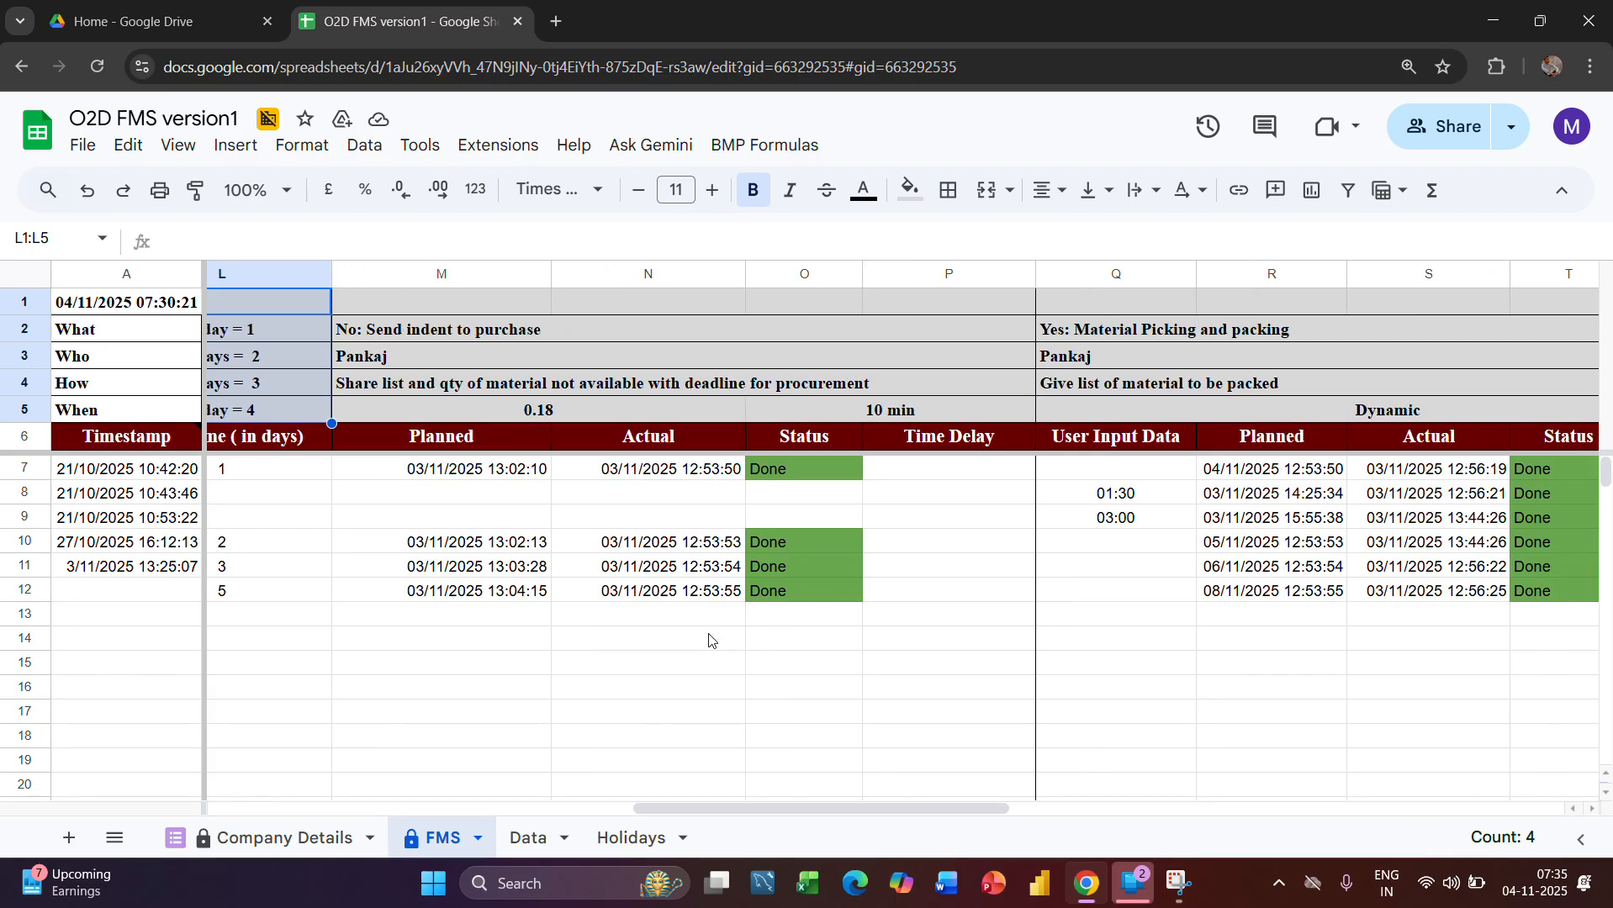
{"action": "scroll", "coordinate": [709, 641], "scroll_direction": "right", "scroll_amount": 1}
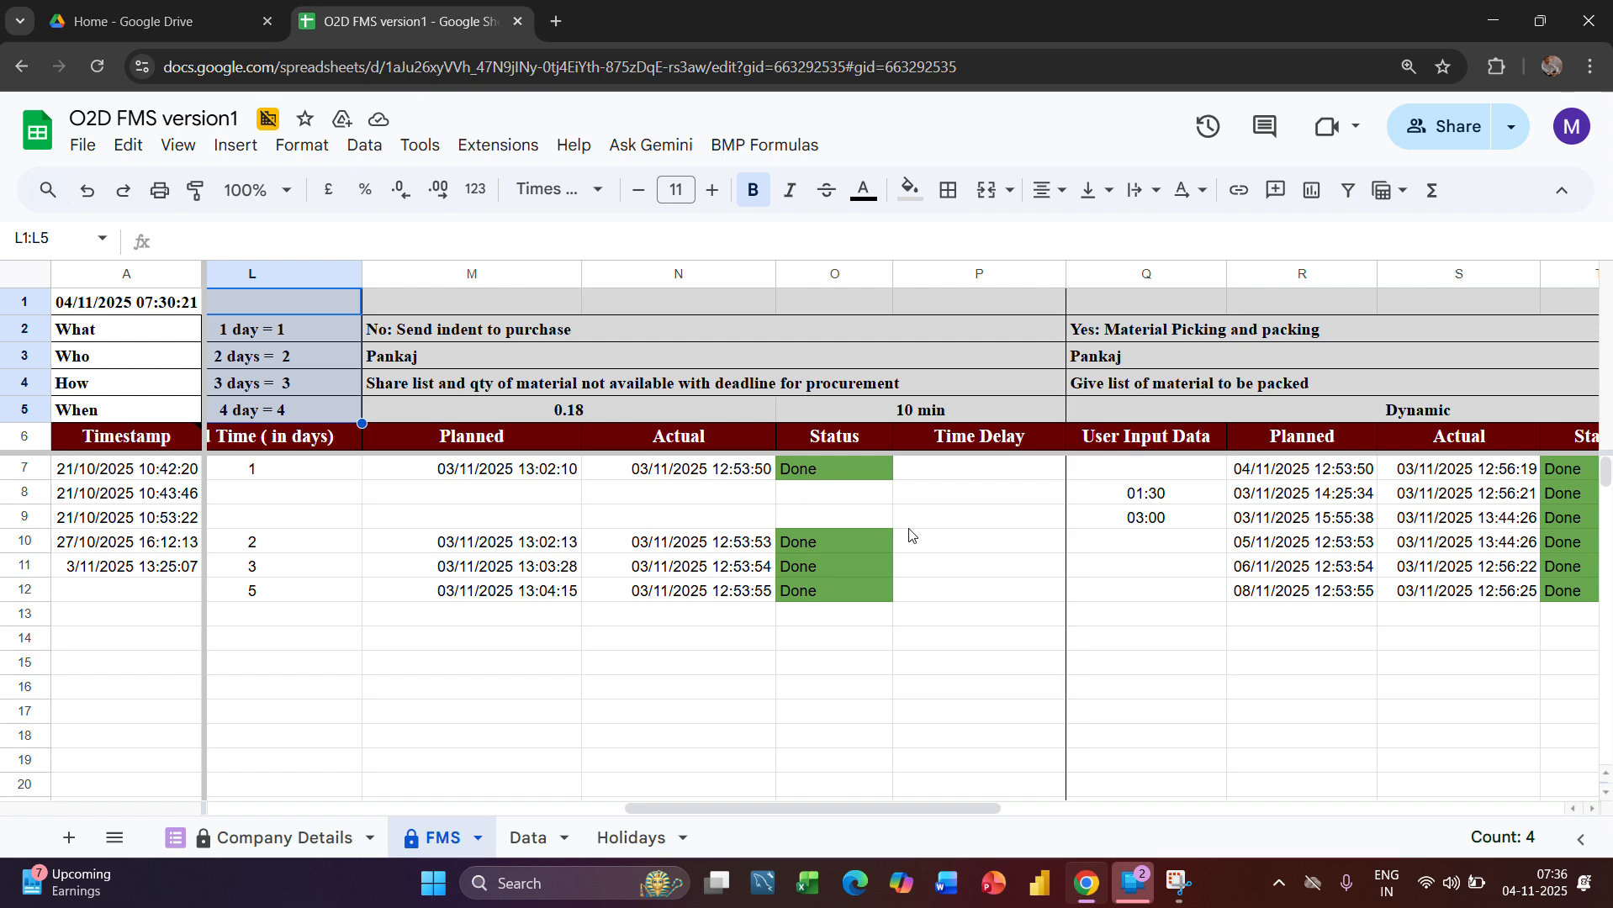
{"action": "left_click", "coordinate": [1311, 468]}
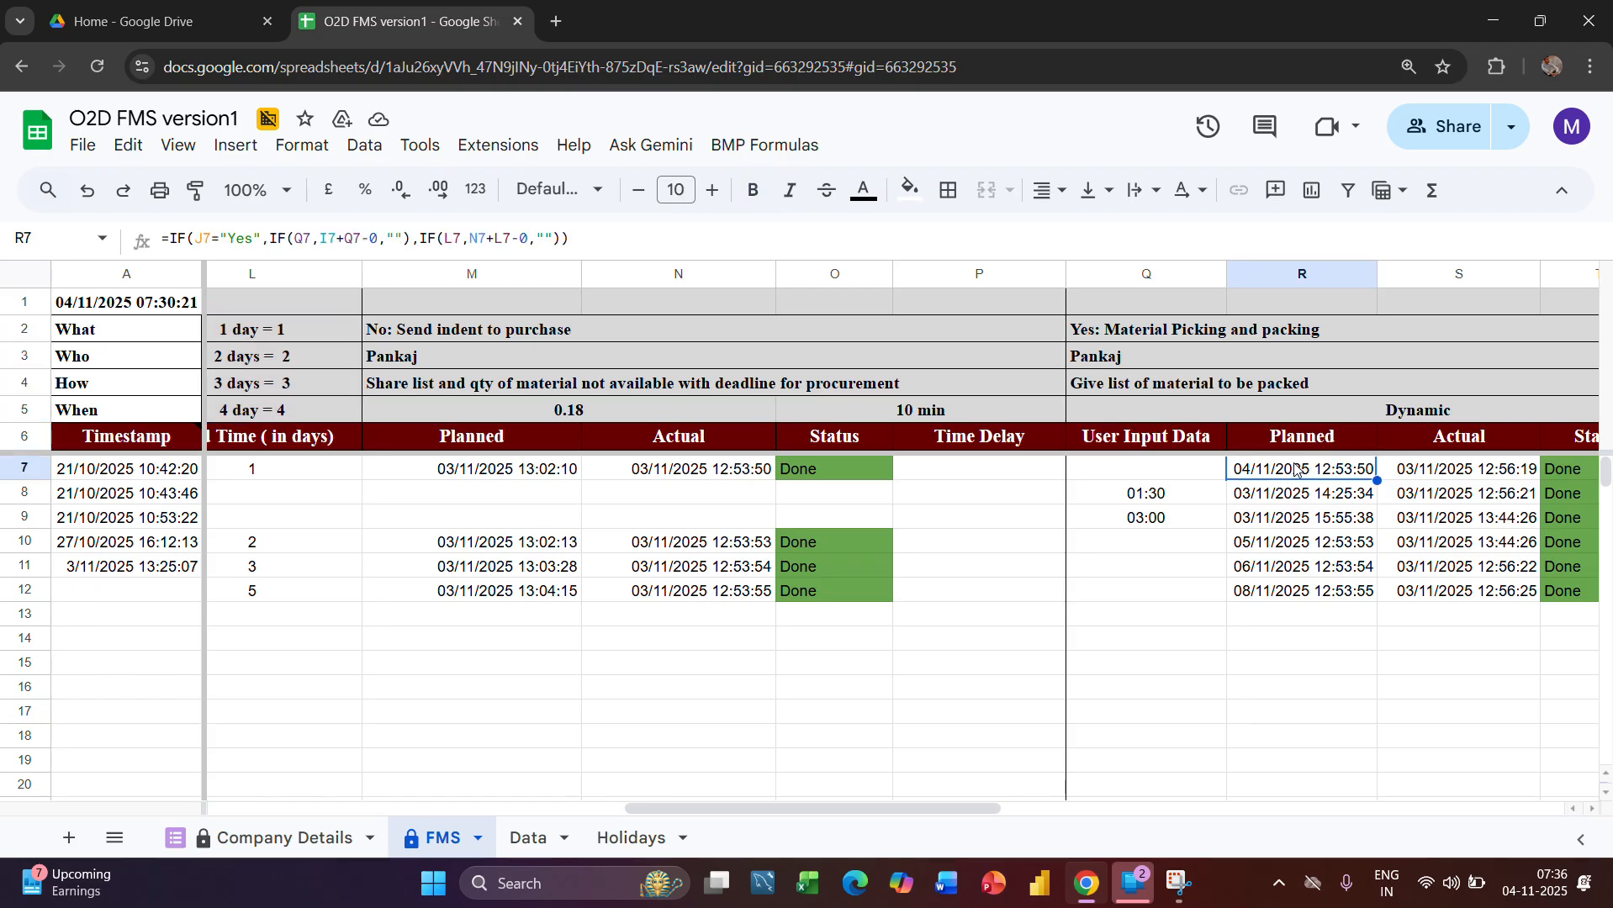
{"action": "scroll", "coordinate": [1311, 488], "scroll_direction": "right", "scroll_amount": 3}
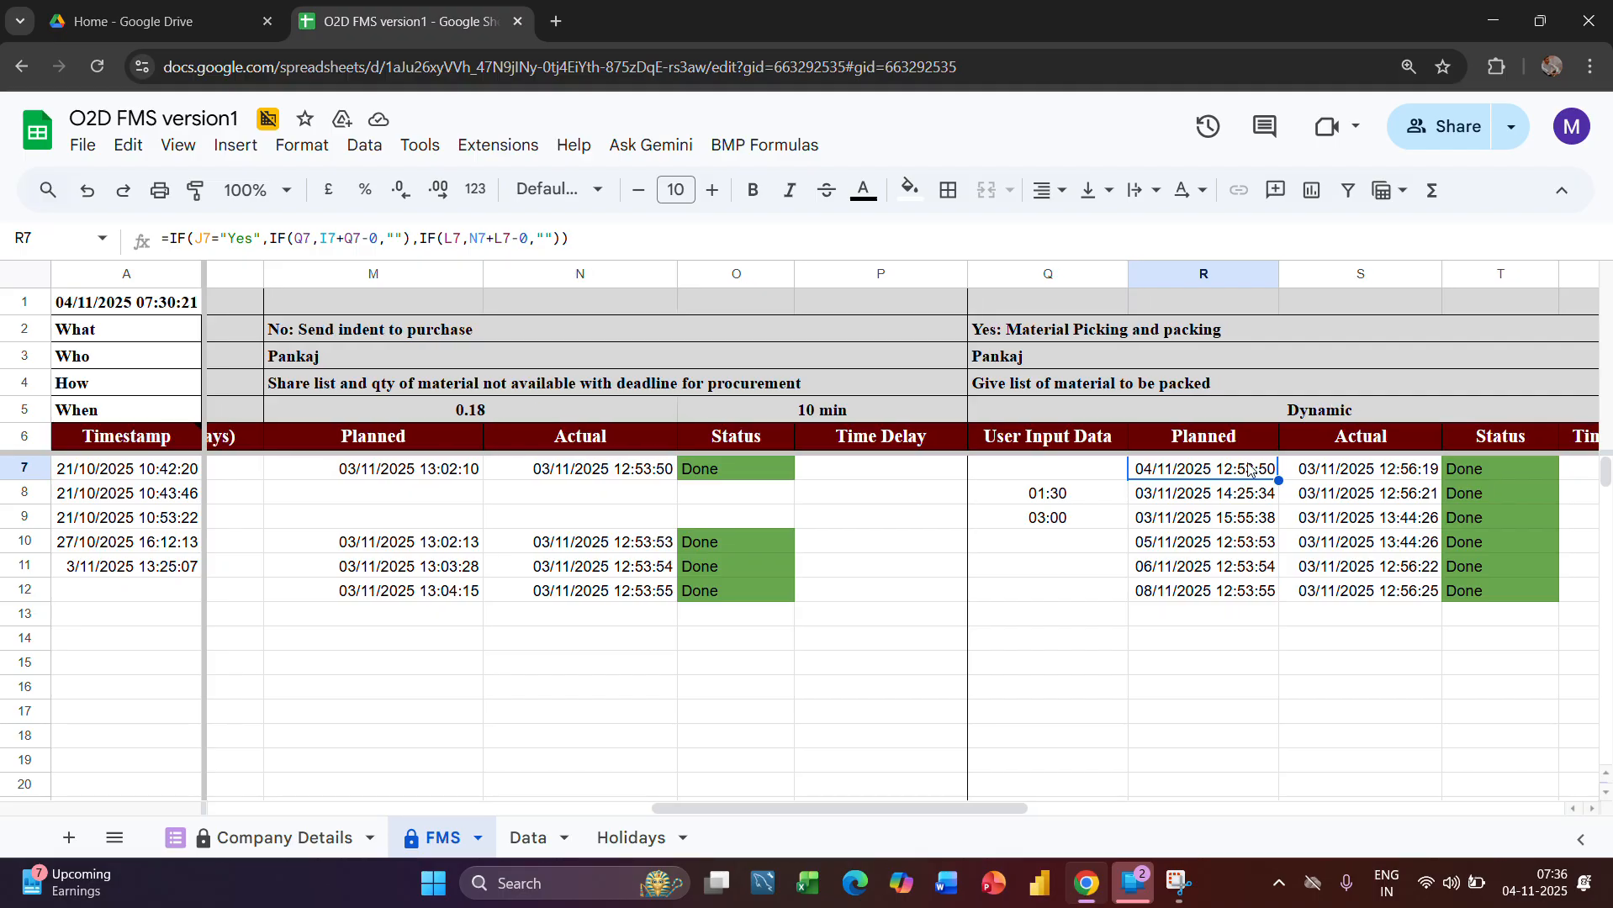
{"action": "scroll", "coordinate": [1249, 469], "scroll_direction": "right", "scroll_amount": 3}
{"action": "scroll", "coordinate": [1250, 469], "scroll_direction": "left", "scroll_amount": 5}
{"action": "scroll", "coordinate": [1249, 469], "scroll_direction": "right", "scroll_amount": 3}
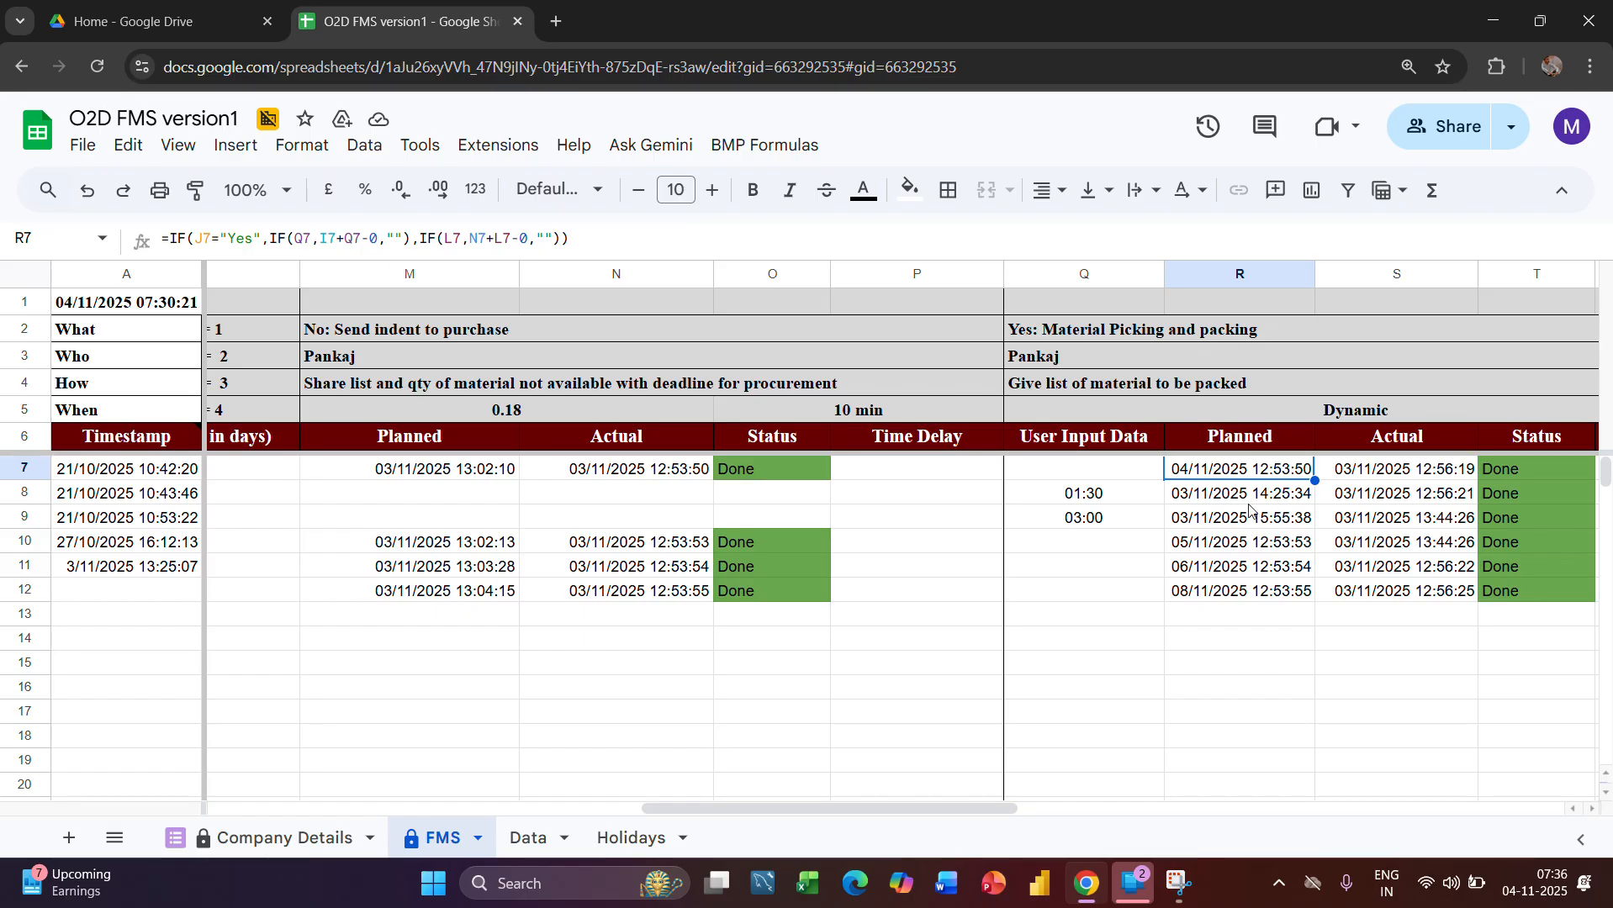
Compare the Lead Time column with the picking and packing stage's Planned column, including the formula in R12
{"action": "scroll", "coordinate": [1261, 496], "scroll_direction": "left", "scroll_amount": 2}
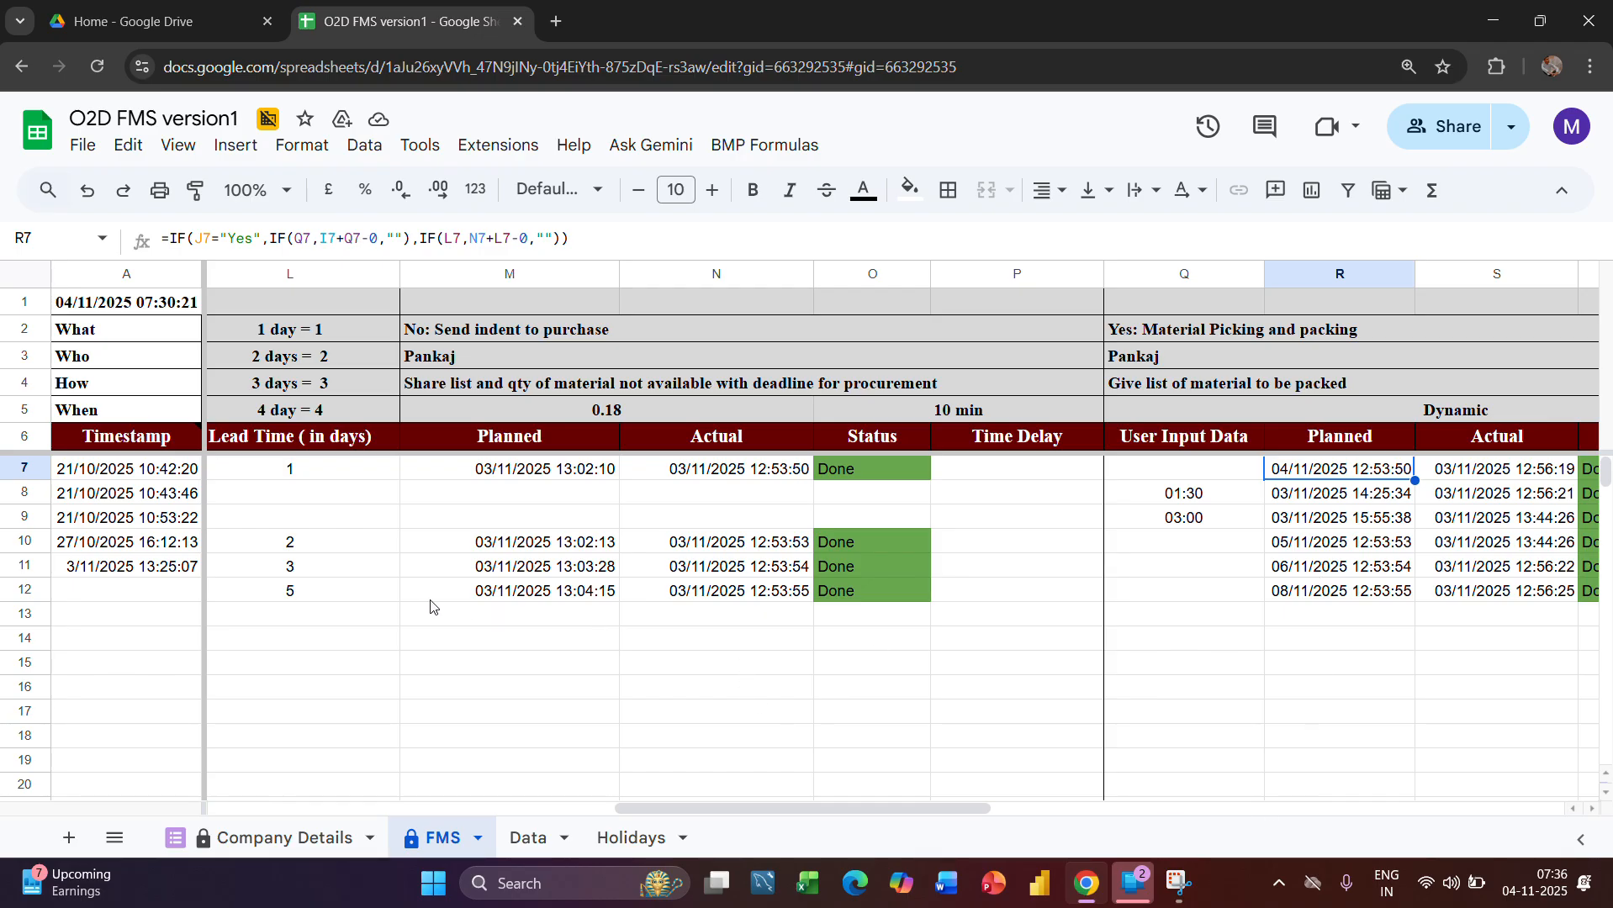
{"action": "left_click", "coordinate": [323, 275]}
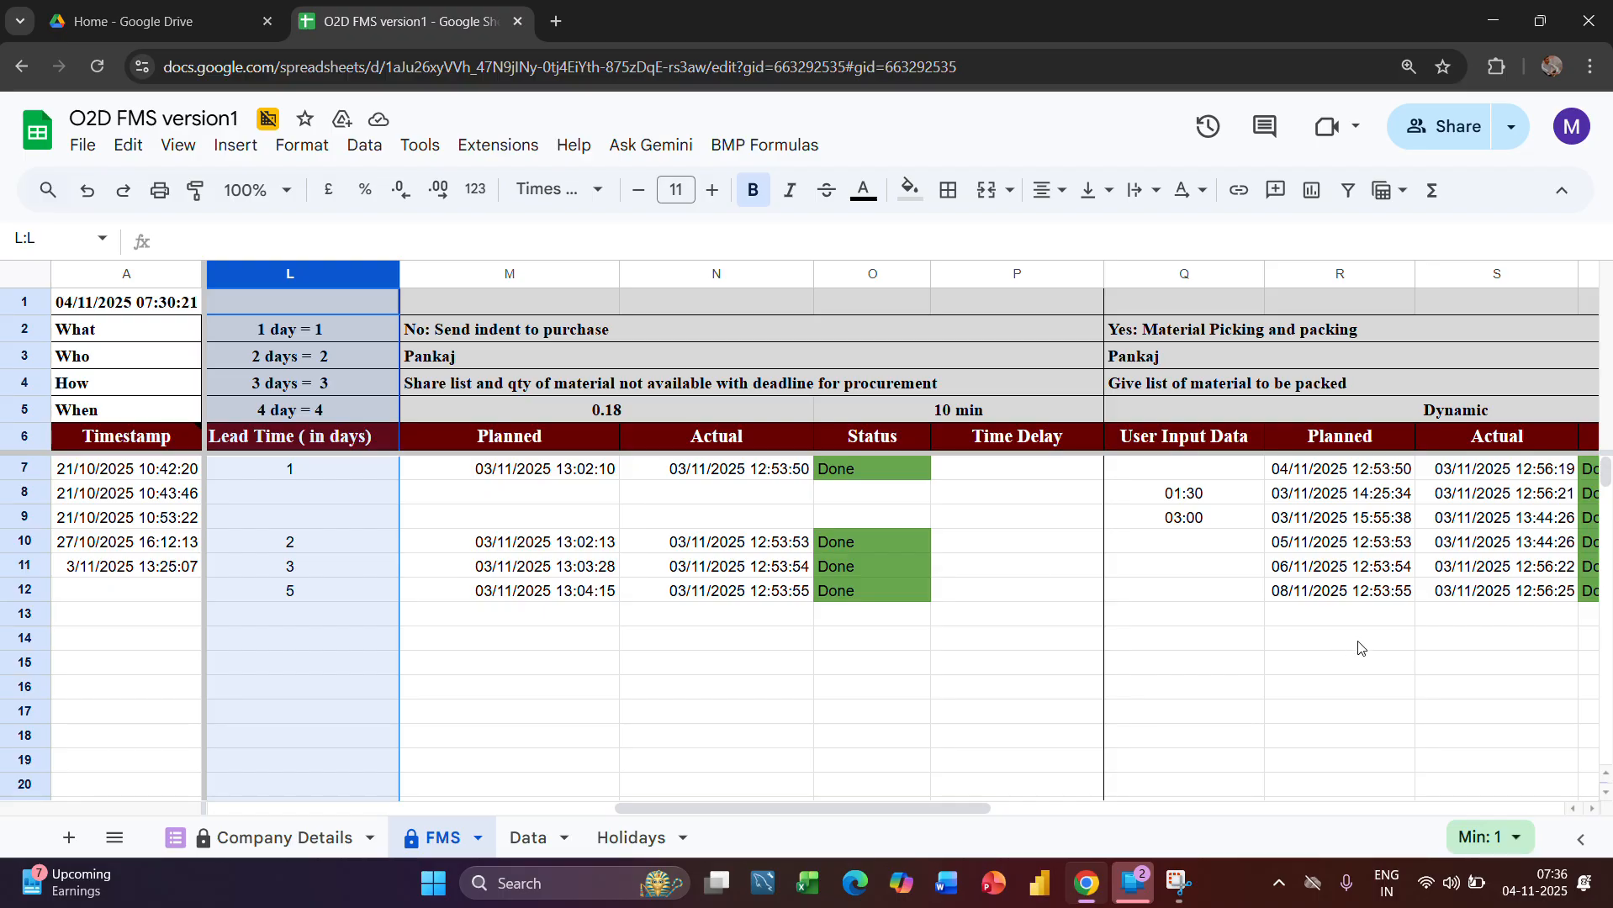
{"action": "left_click", "coordinate": [1297, 591]}
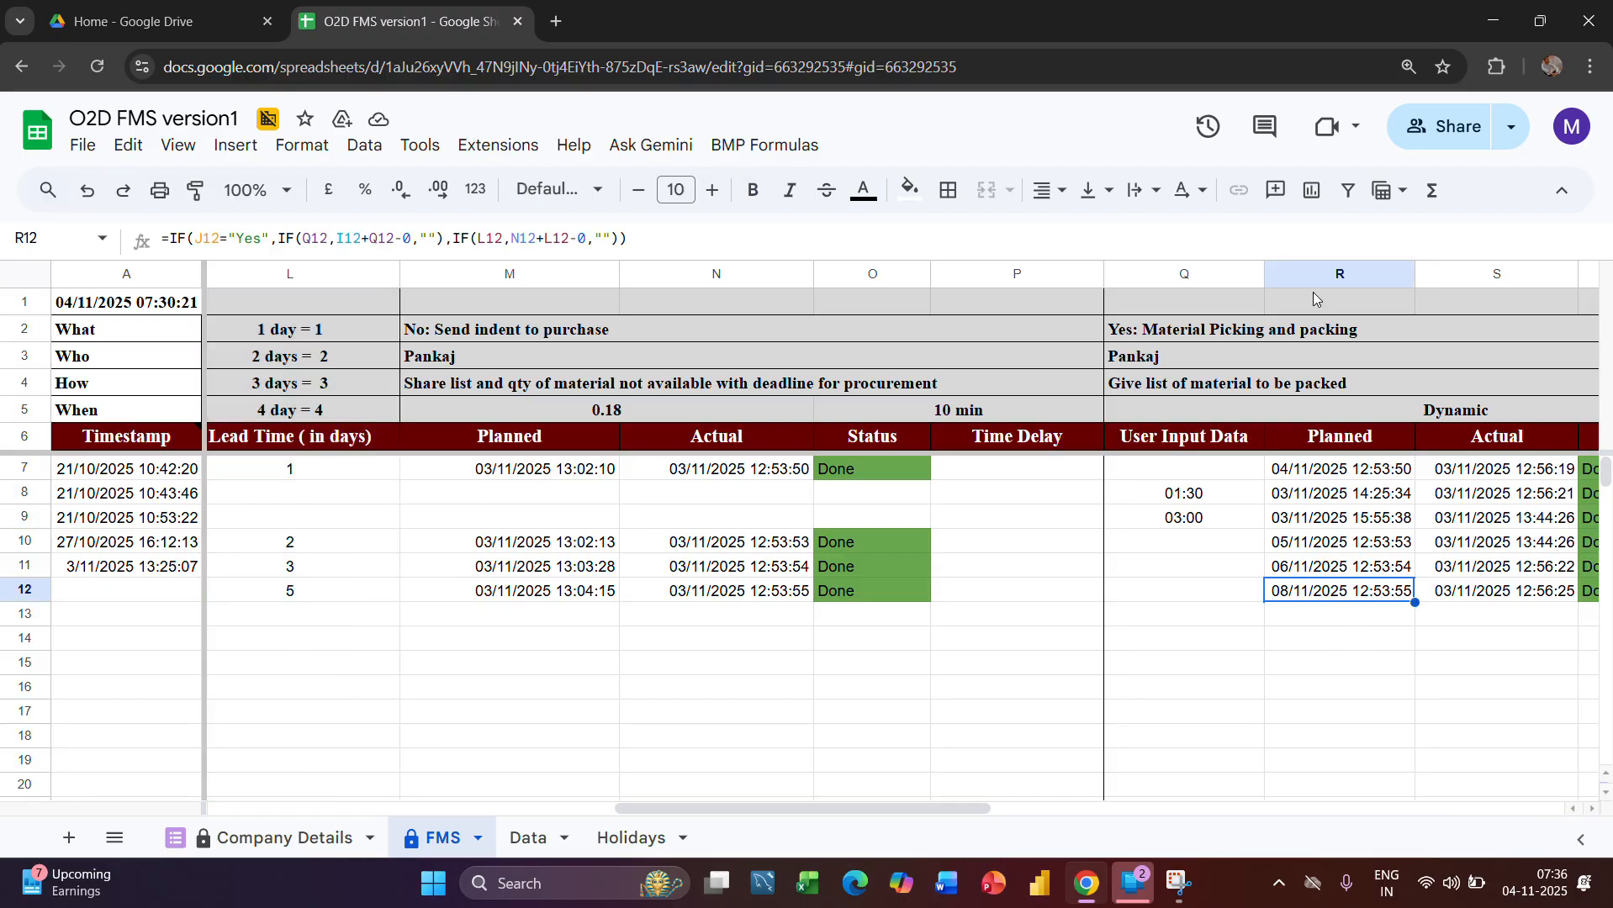
Trace the picking stage's Planned column back to the warehouse check's Status and Actual Time columns, including the formula in J8
{"action": "left_click", "coordinate": [1310, 271]}
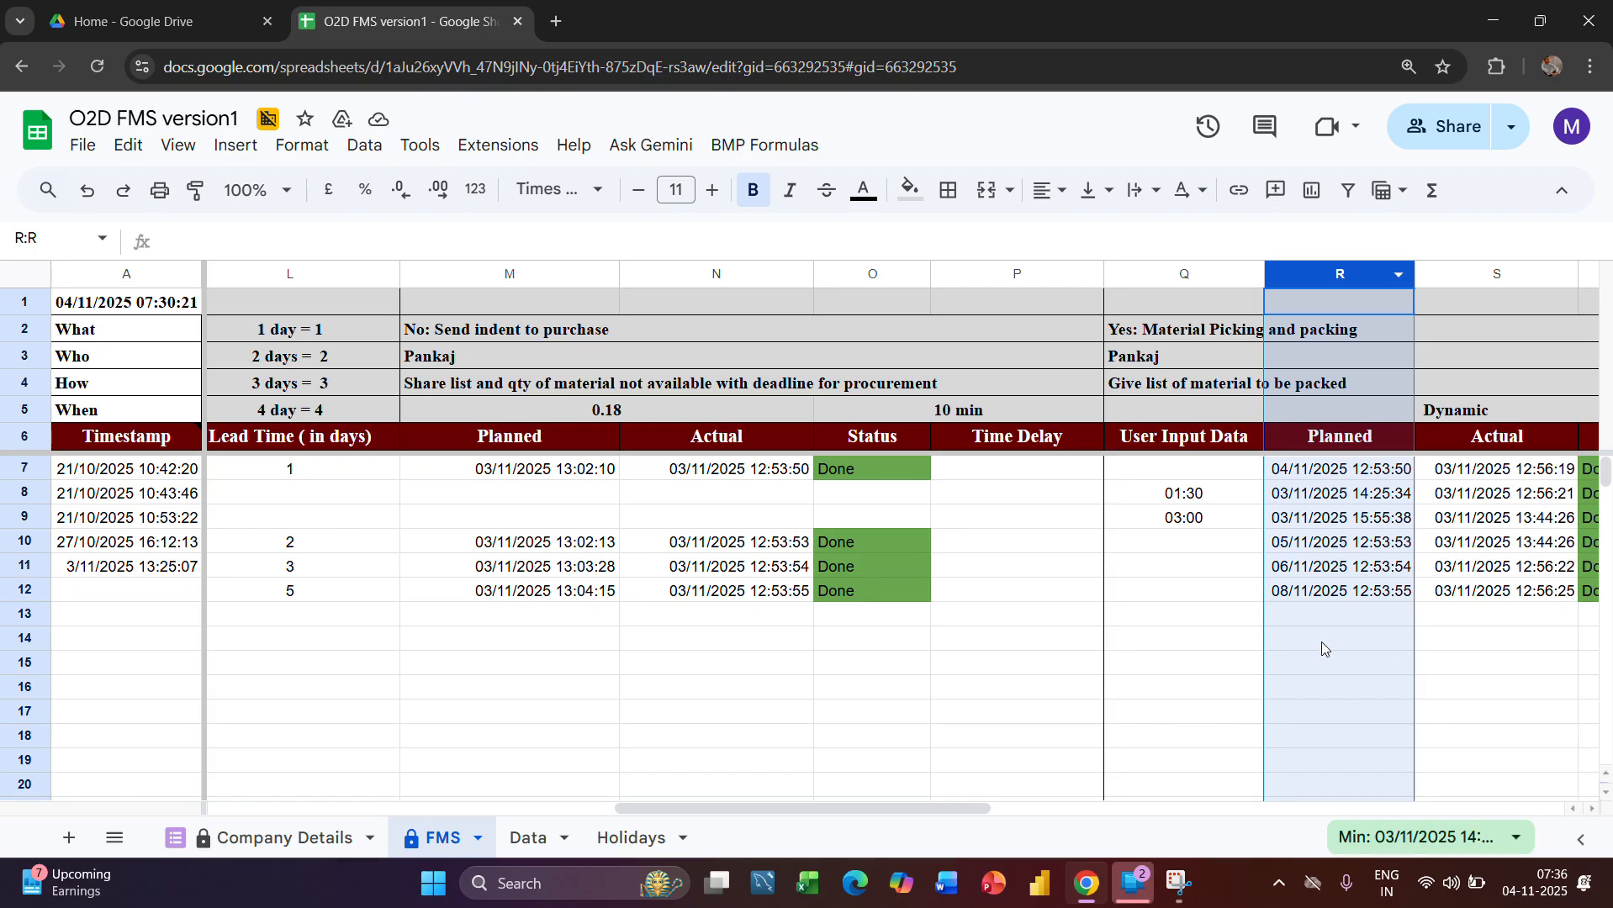
{"action": "scroll", "coordinate": [1056, 664], "scroll_direction": "left", "scroll_amount": 5}
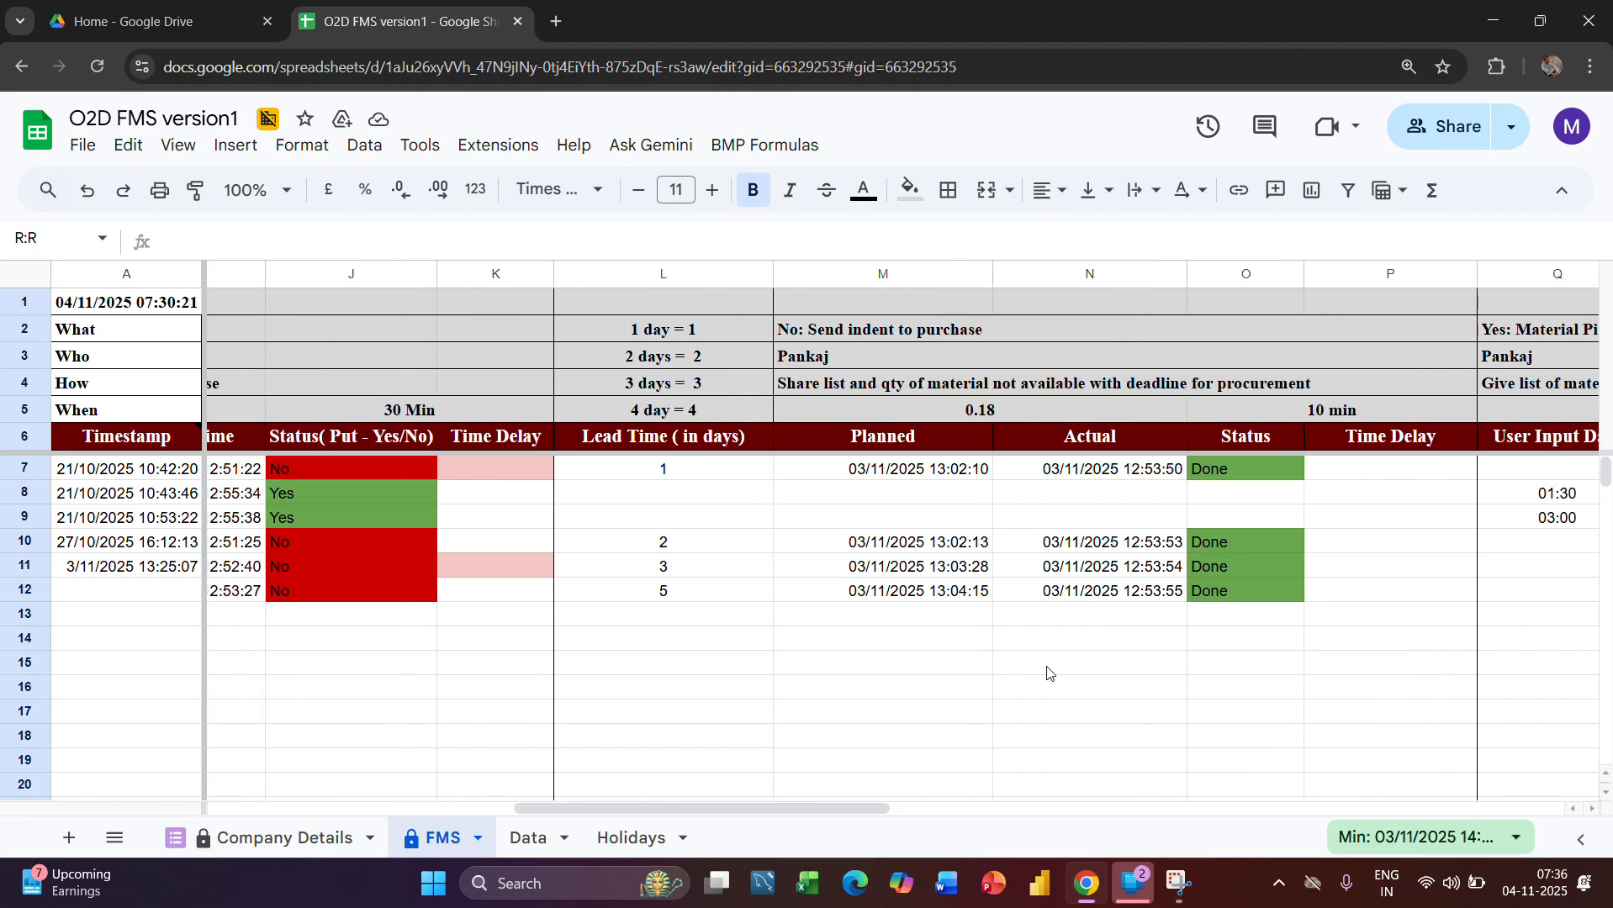
{"action": "scroll", "coordinate": [561, 556], "scroll_direction": "left", "scroll_amount": 3}
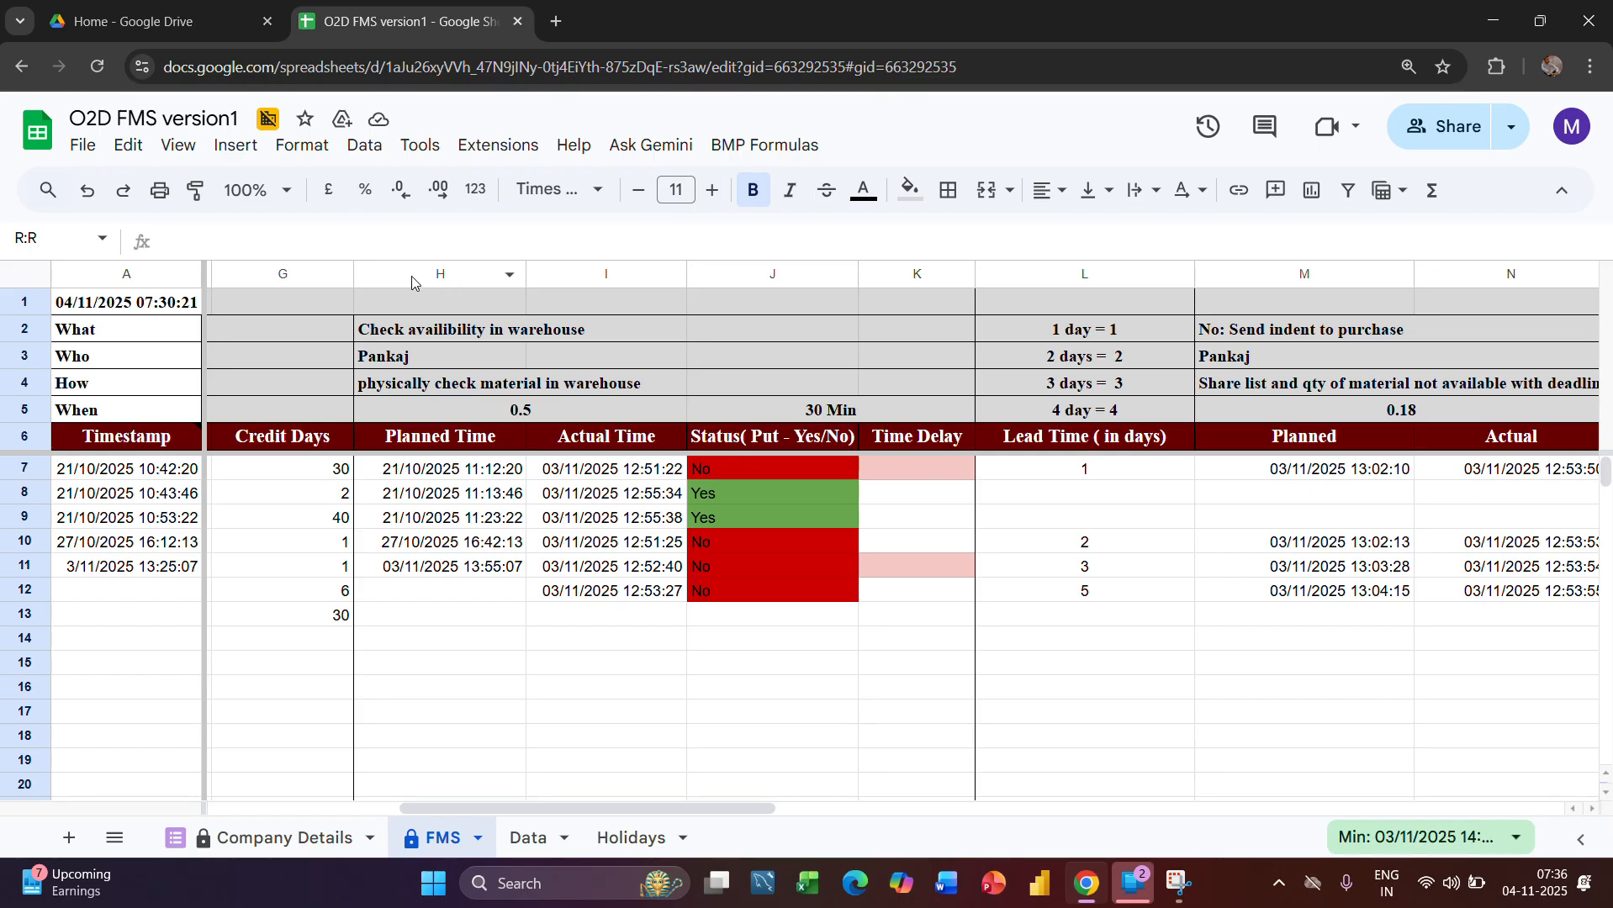
{"action": "left_click", "coordinate": [713, 495]}
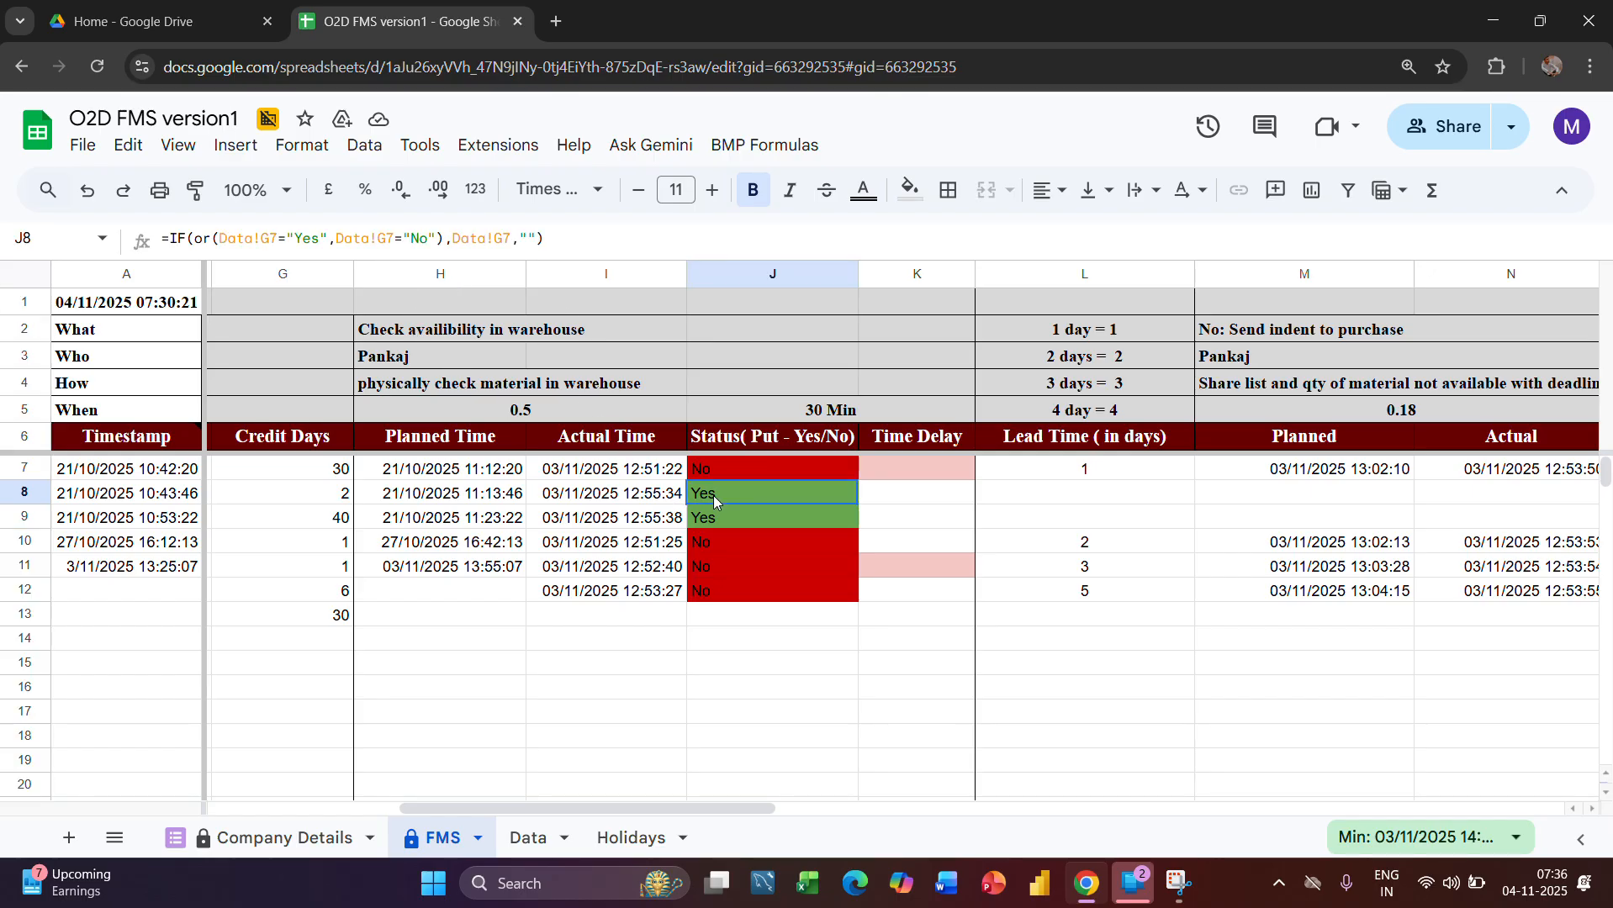
{"action": "left_click", "coordinate": [725, 270]}
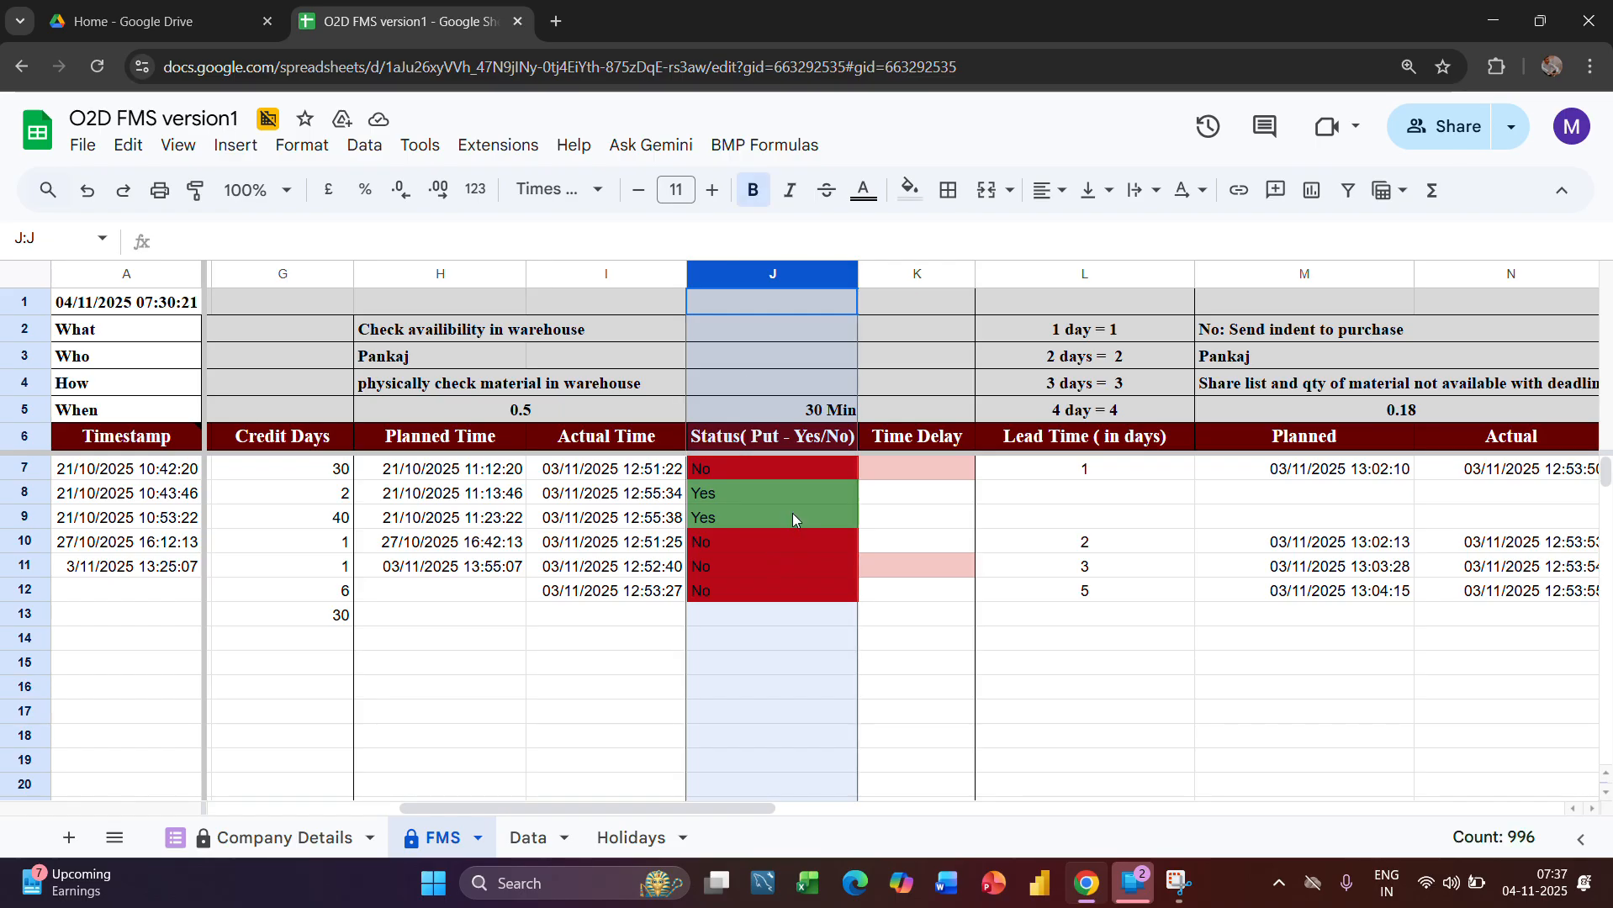
{"action": "left_click", "coordinate": [772, 491]}
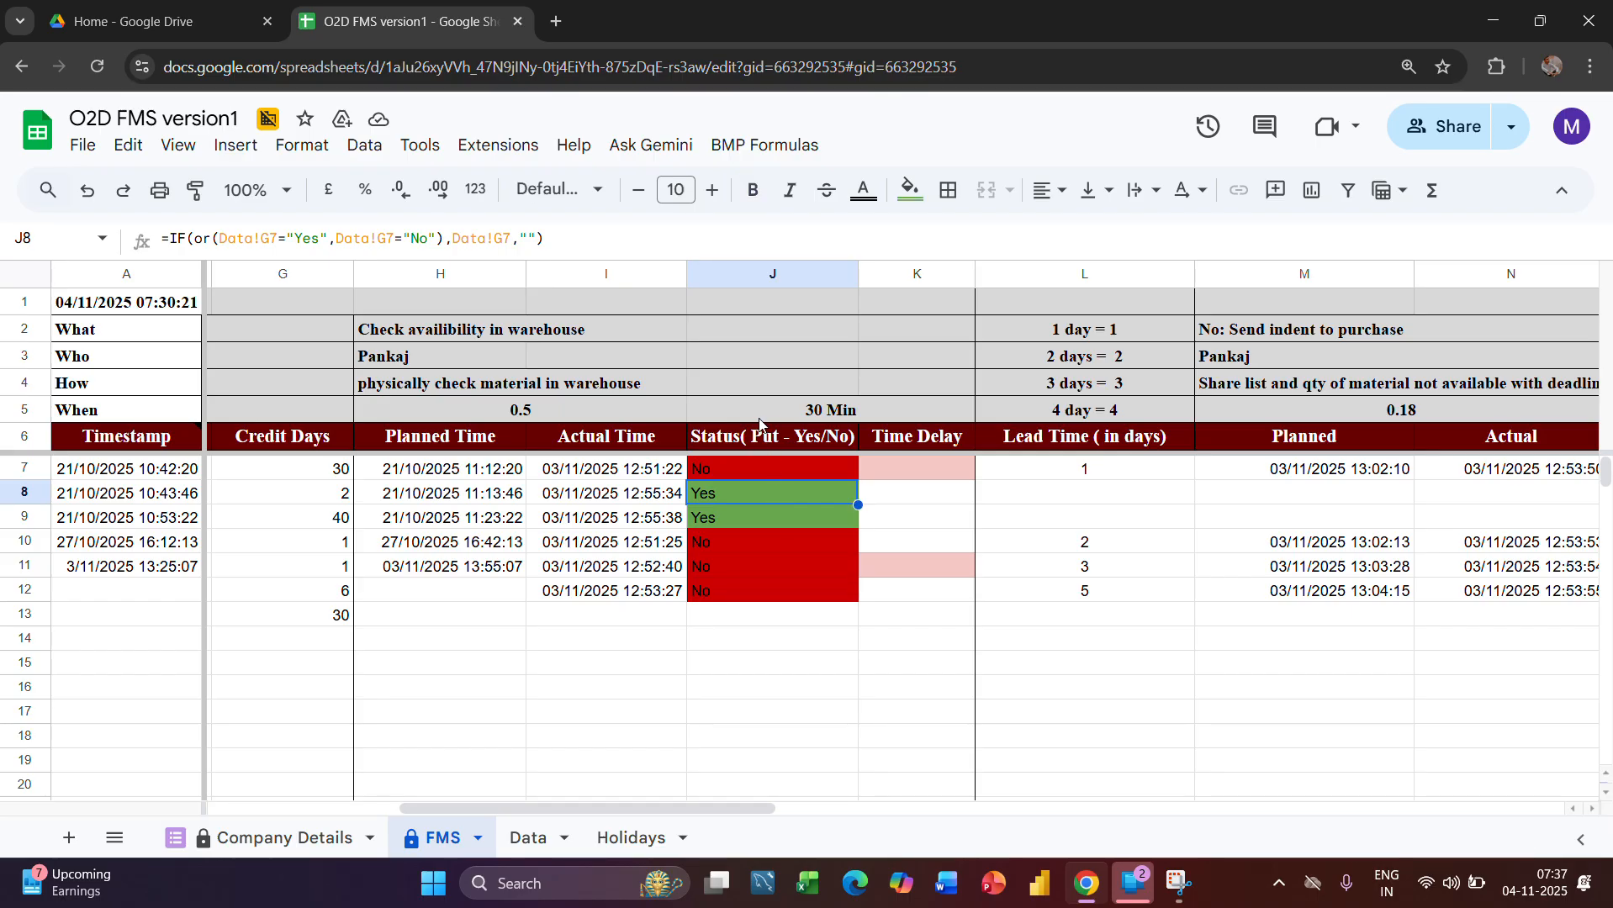
{"action": "left_click", "coordinate": [643, 275]}
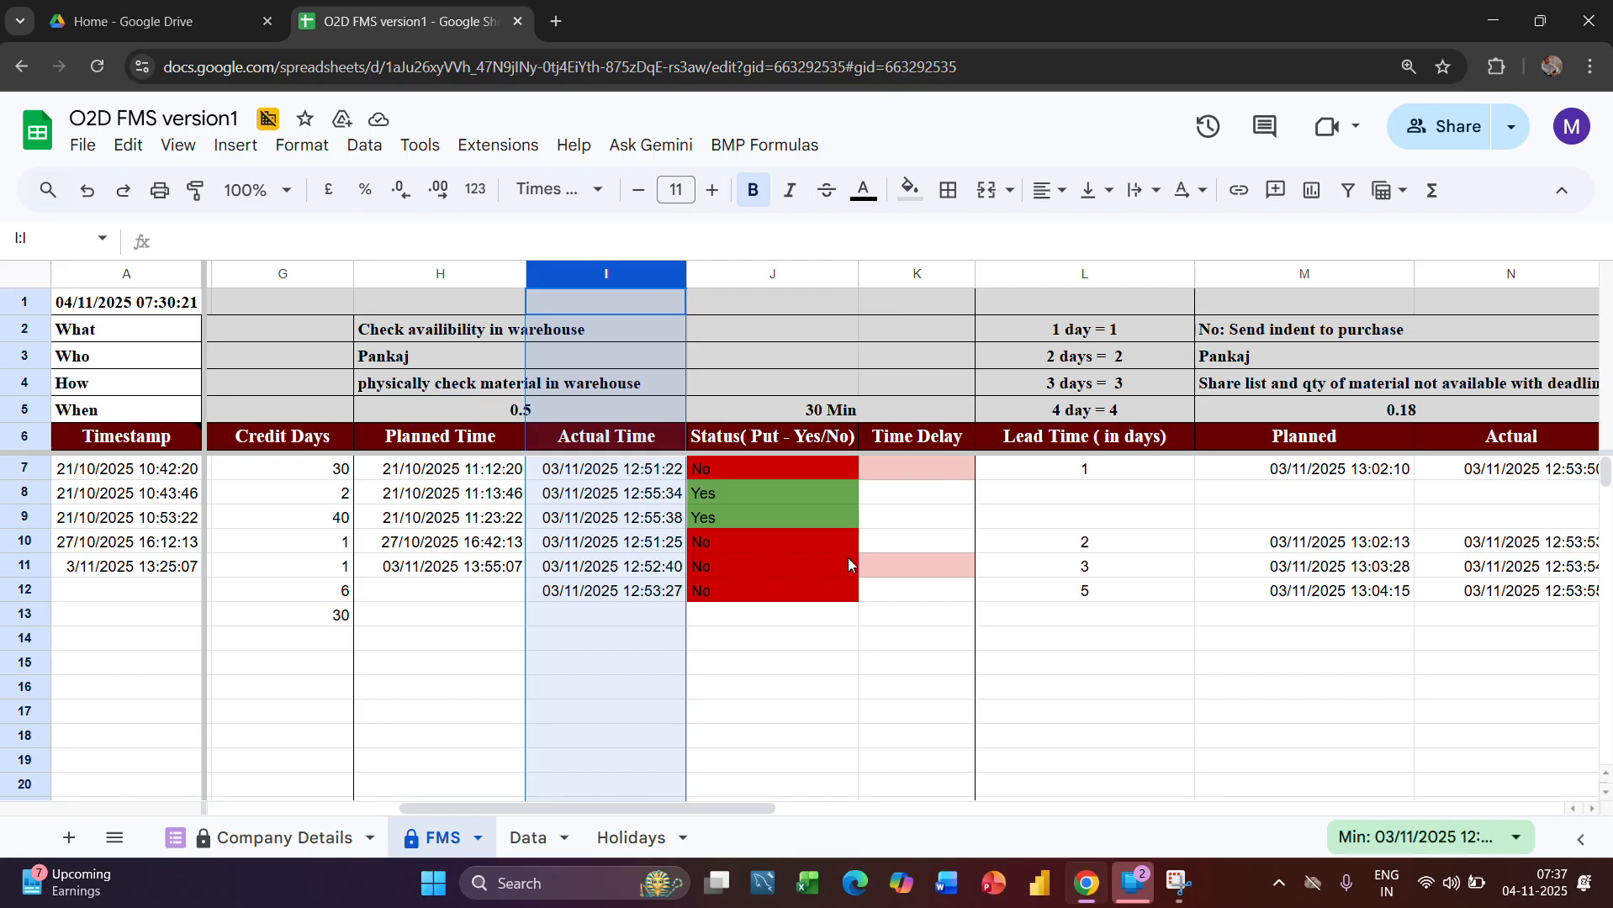
Review the purchase indent stage across columns L:P, from Lead Time to Time Delay
{"action": "scroll", "coordinate": [848, 557], "scroll_direction": "right", "scroll_amount": 3}
{"action": "scroll", "coordinate": [849, 564], "scroll_direction": "right", "scroll_amount": 9}
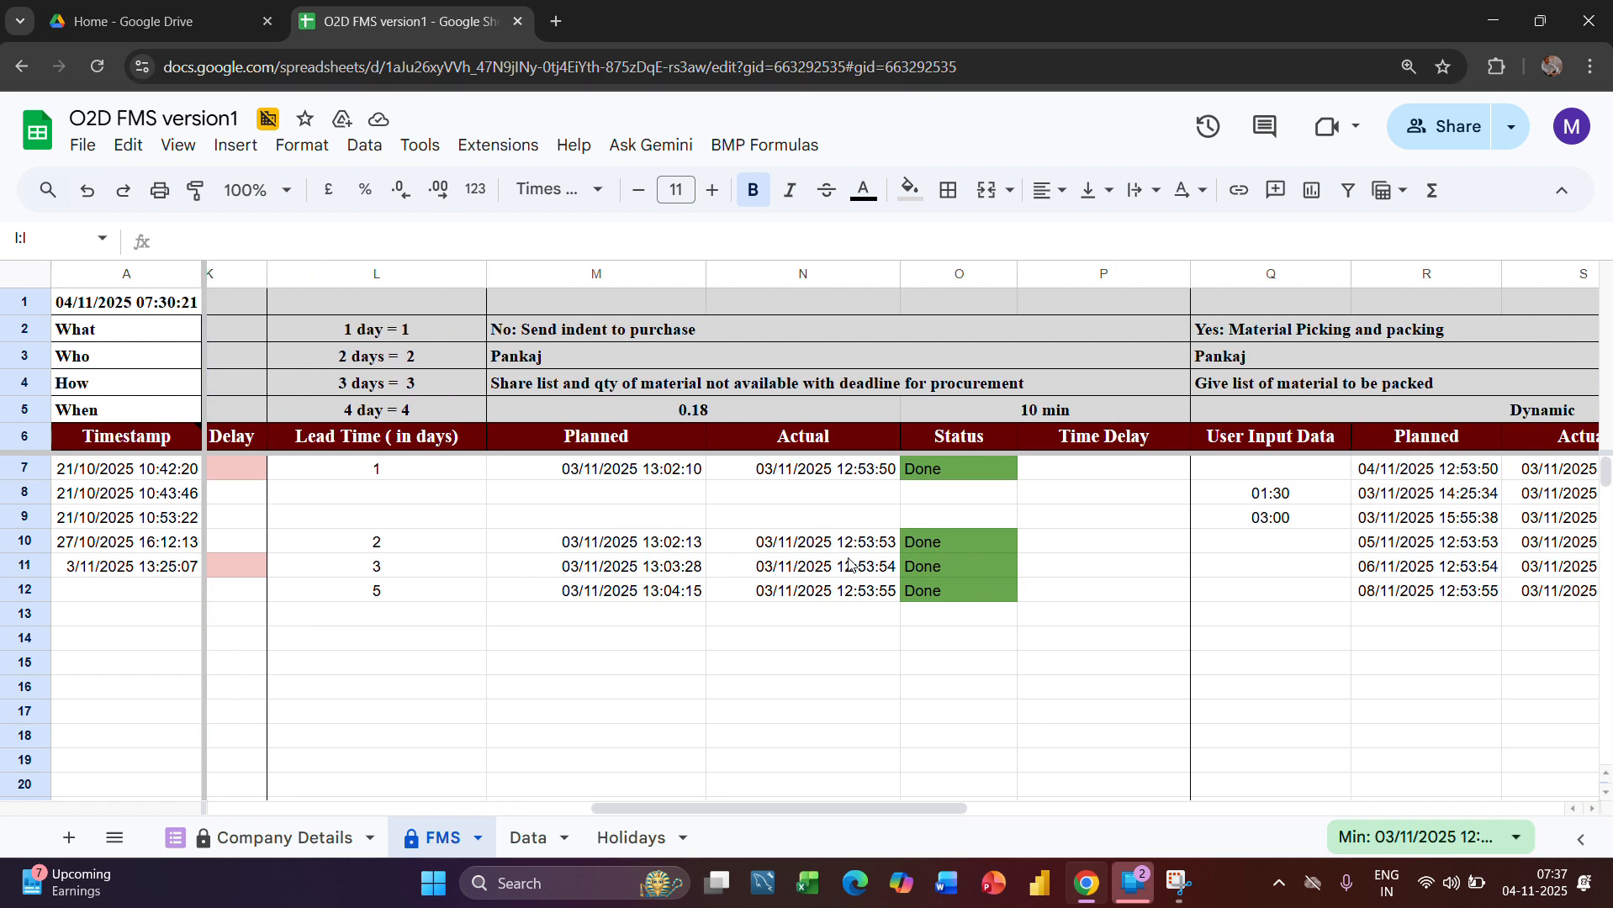
{"action": "scroll", "coordinate": [850, 561], "scroll_direction": "left", "scroll_amount": 3}
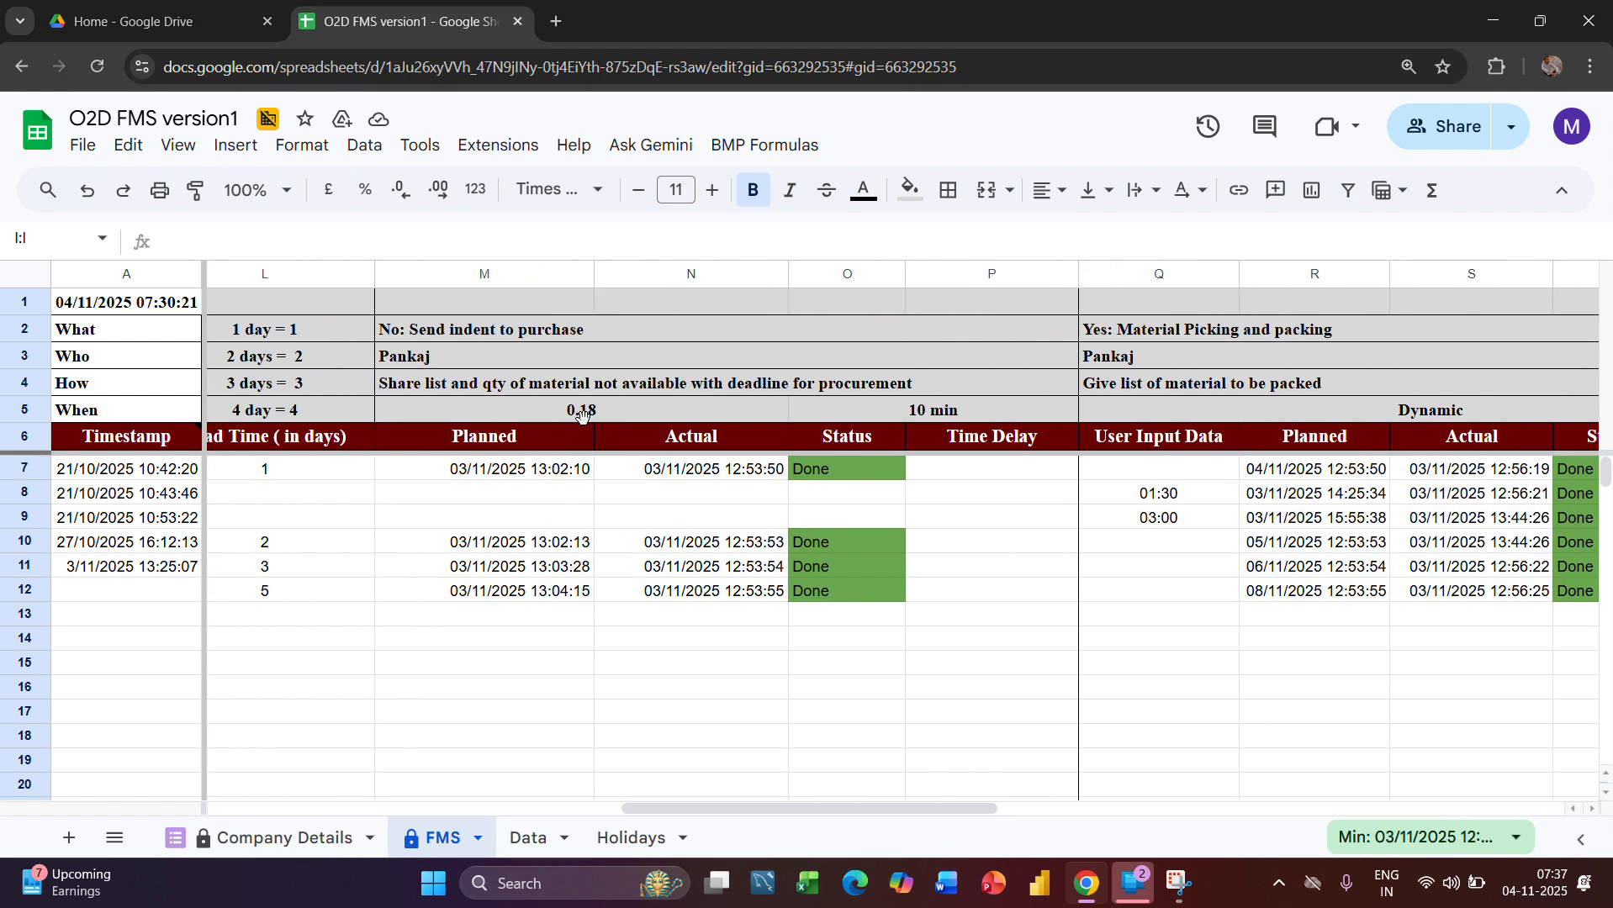
{"action": "left_click_drag", "start_coordinate": [278, 273], "coordinate": [1016, 341]}
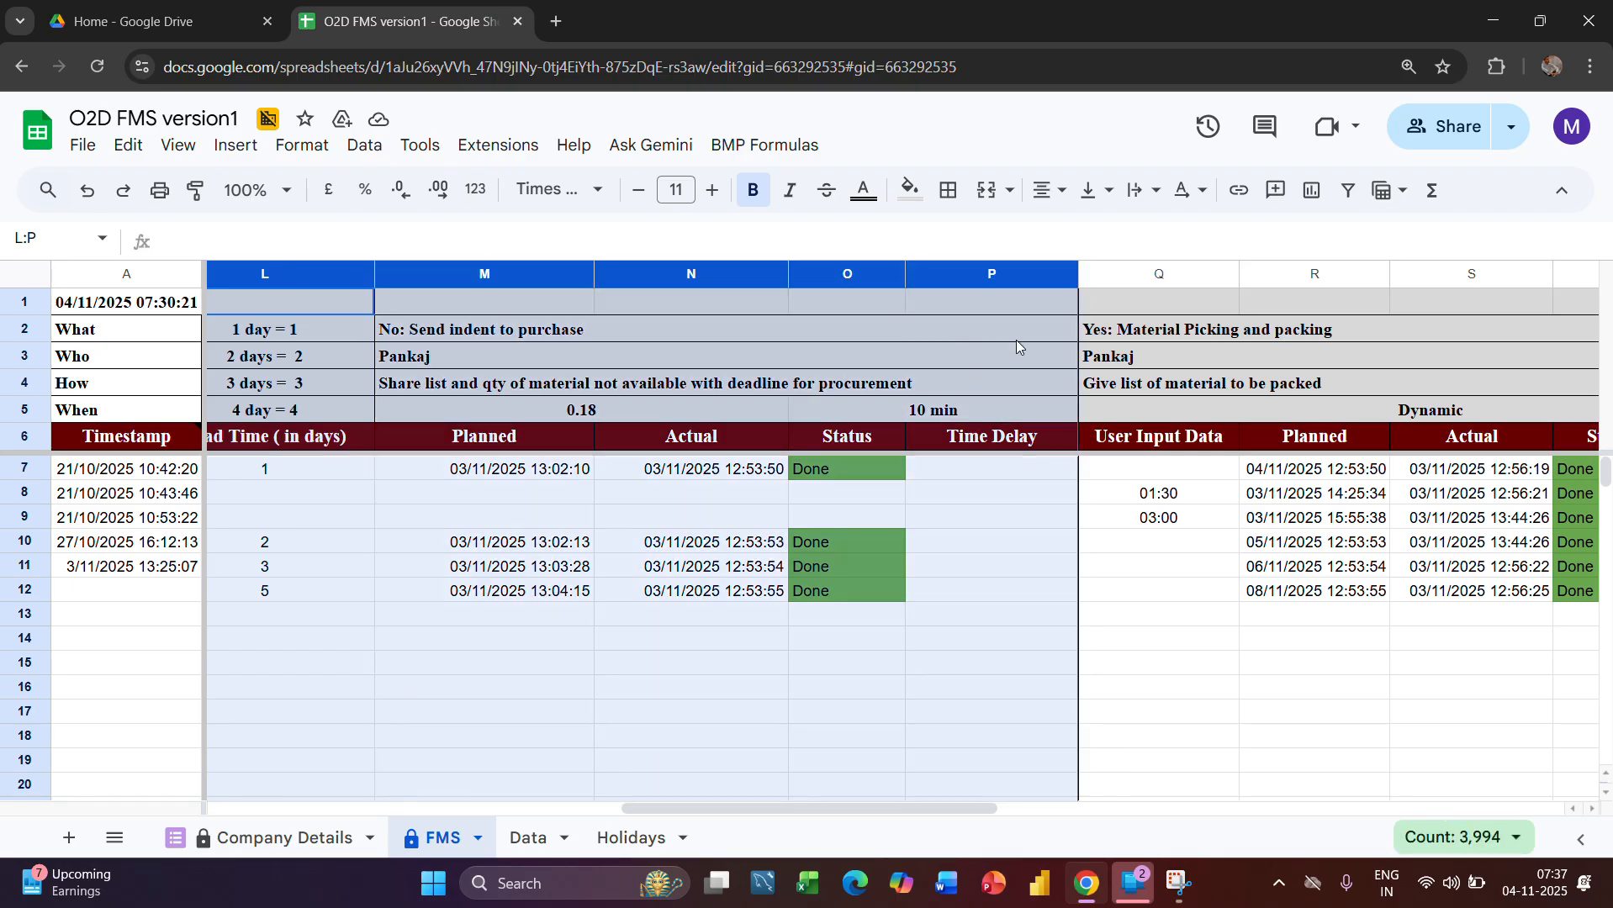
{"action": "scroll", "coordinate": [1016, 341], "scroll_direction": "right", "scroll_amount": 7}
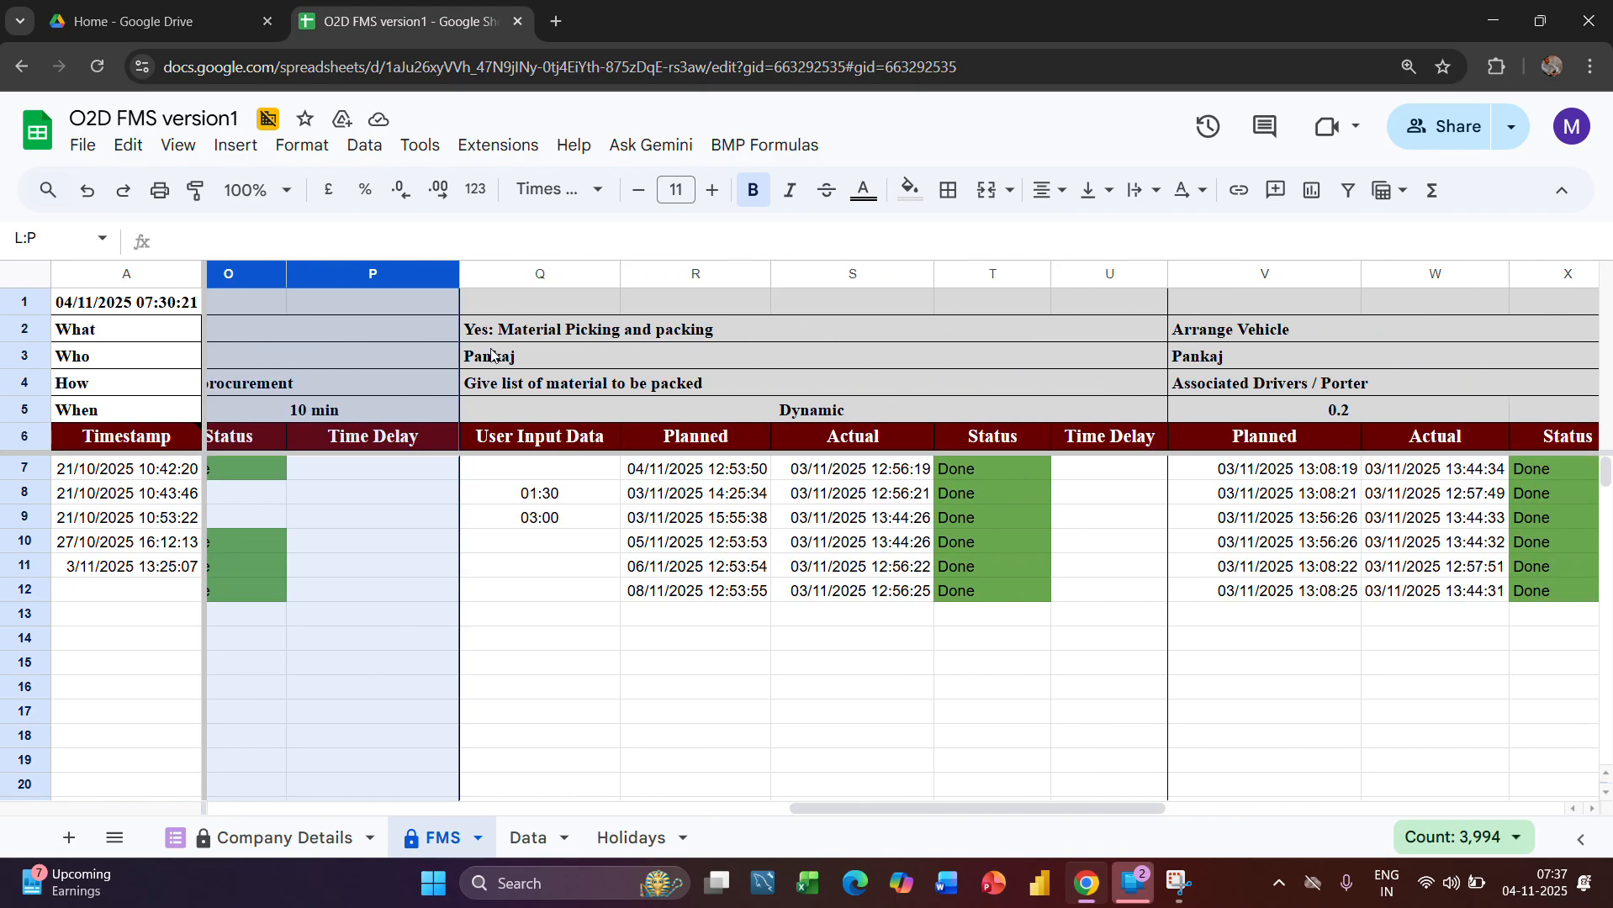
Examine the material picking and packing stage's heading, its User Input Data column and the How row
{"action": "left_click", "coordinate": [522, 274]}
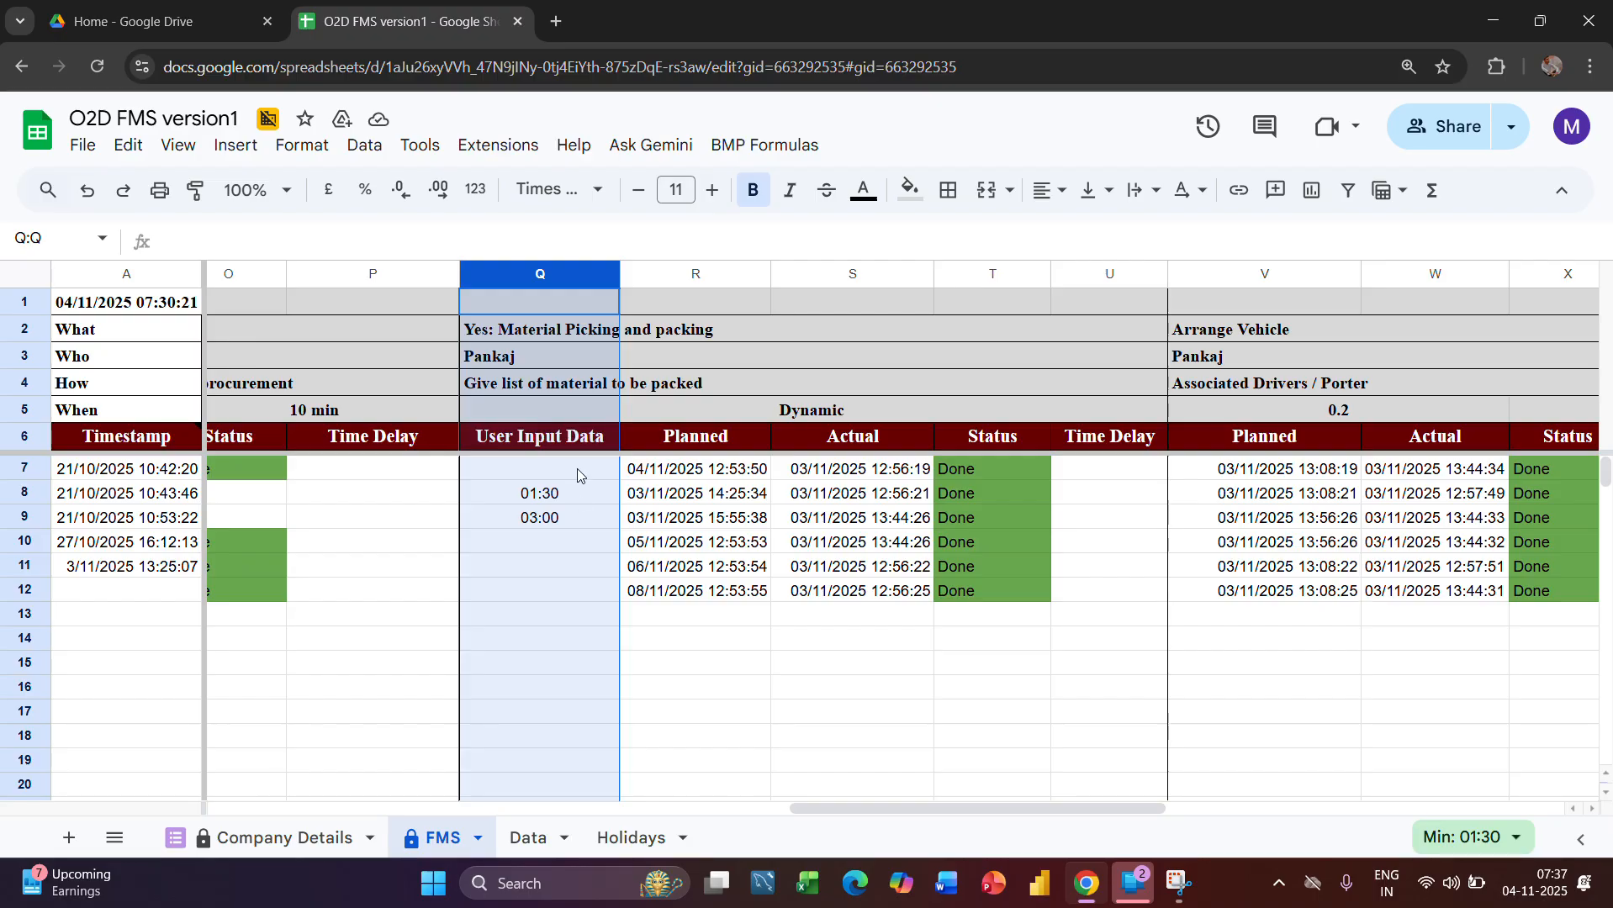
{"action": "left_click", "coordinate": [552, 334]}
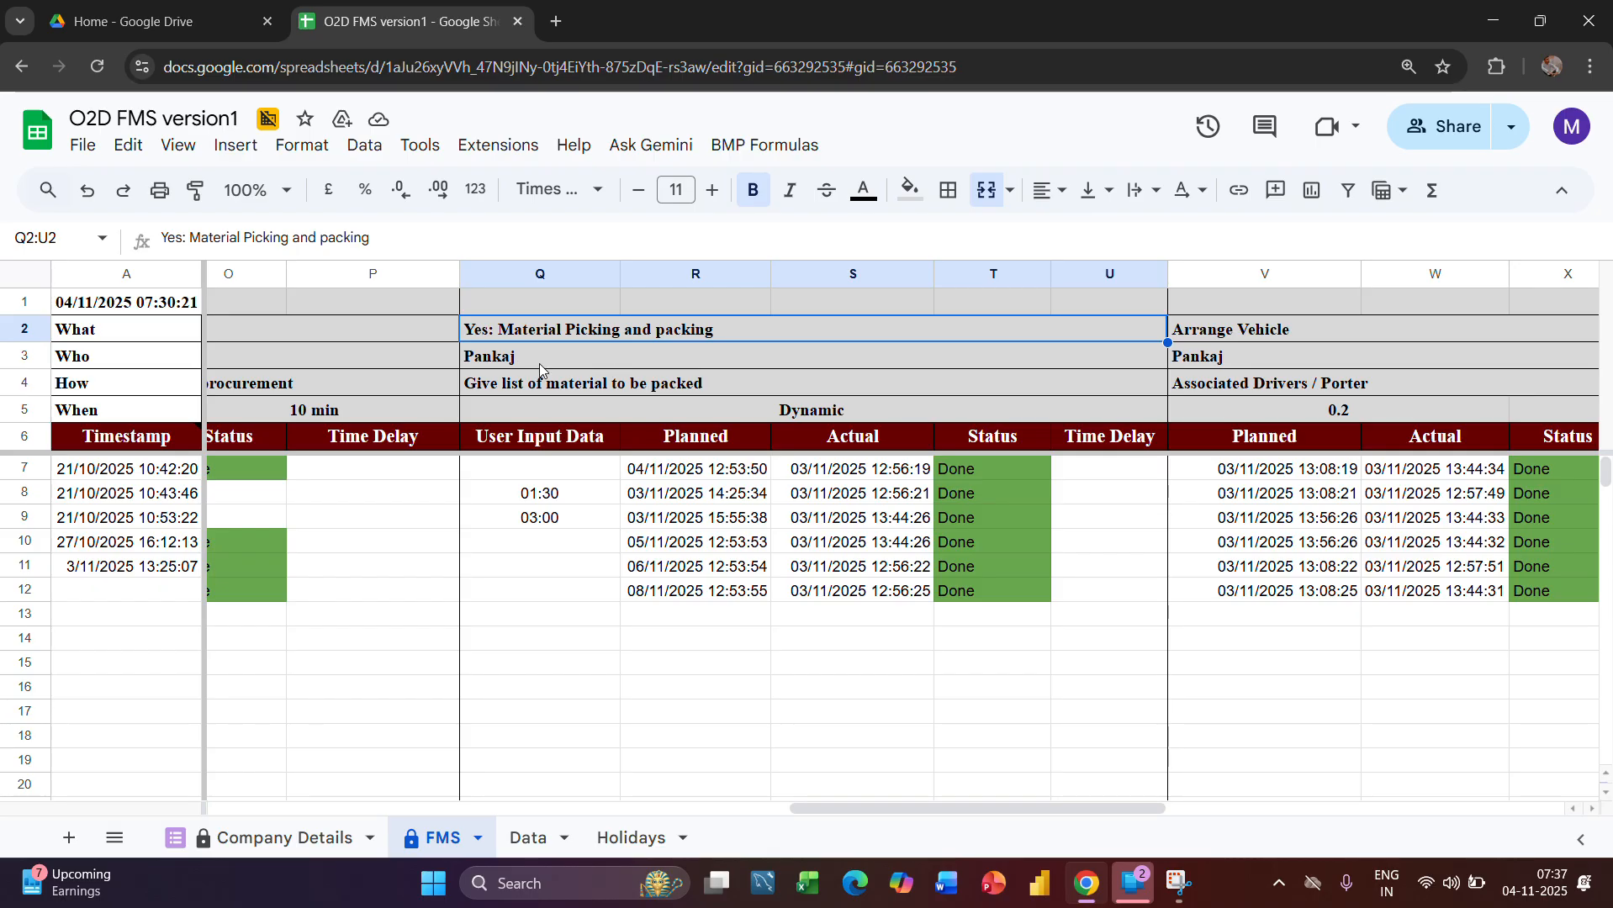
{"action": "left_click", "coordinate": [32, 392]}
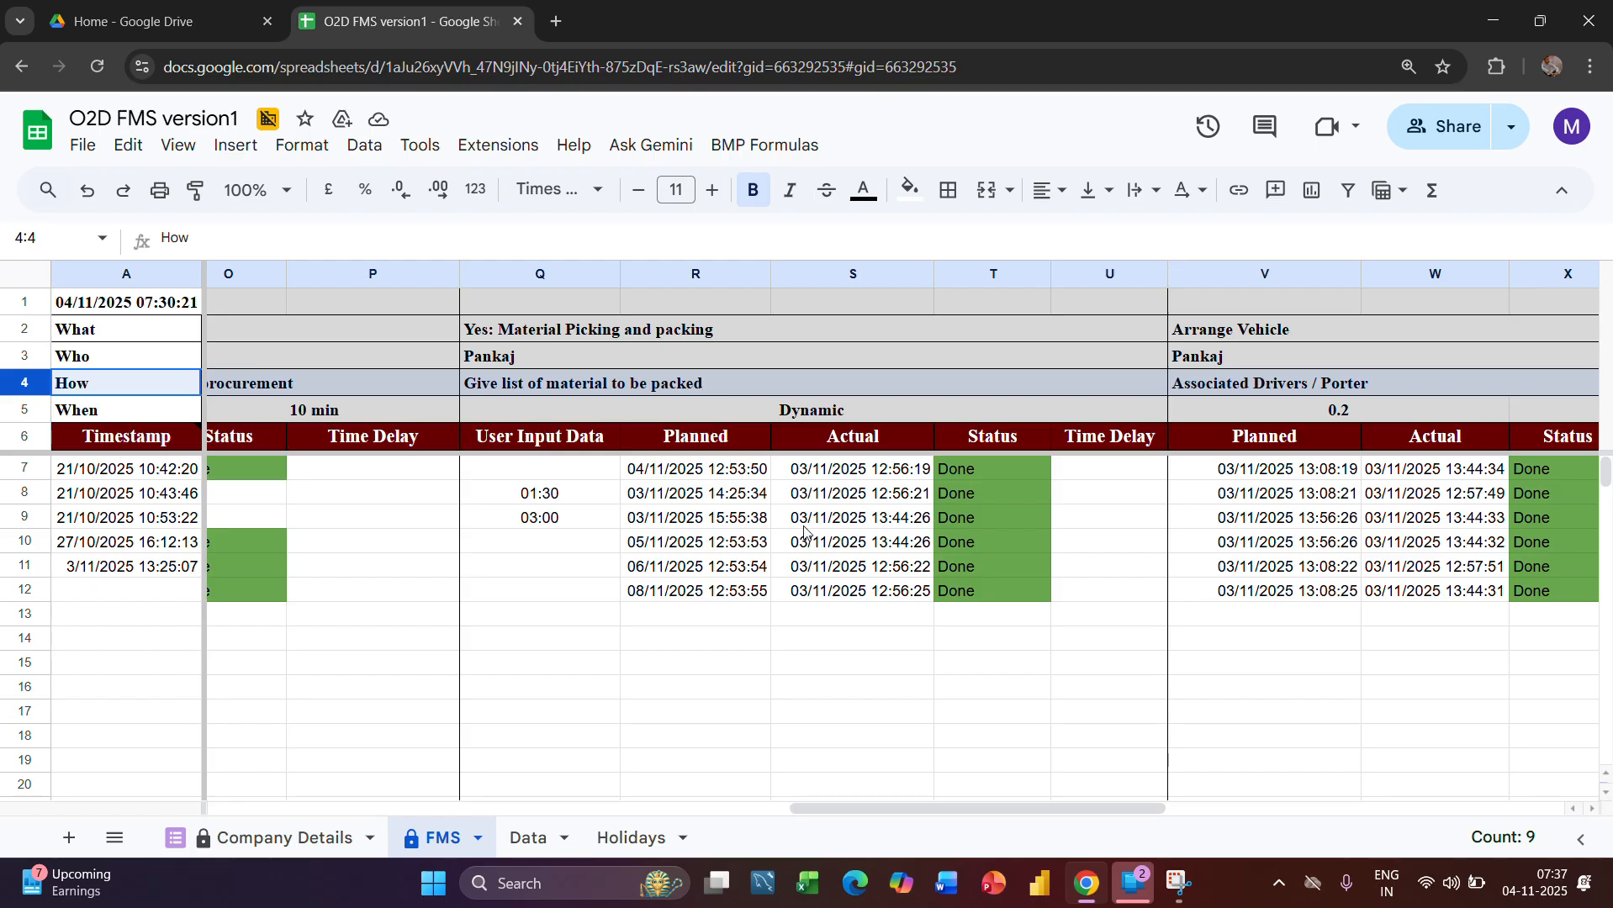
Widen the Planned column of the material picking and packing stage
{"action": "left_click_drag", "start_coordinate": [771, 275], "coordinate": [840, 275]}
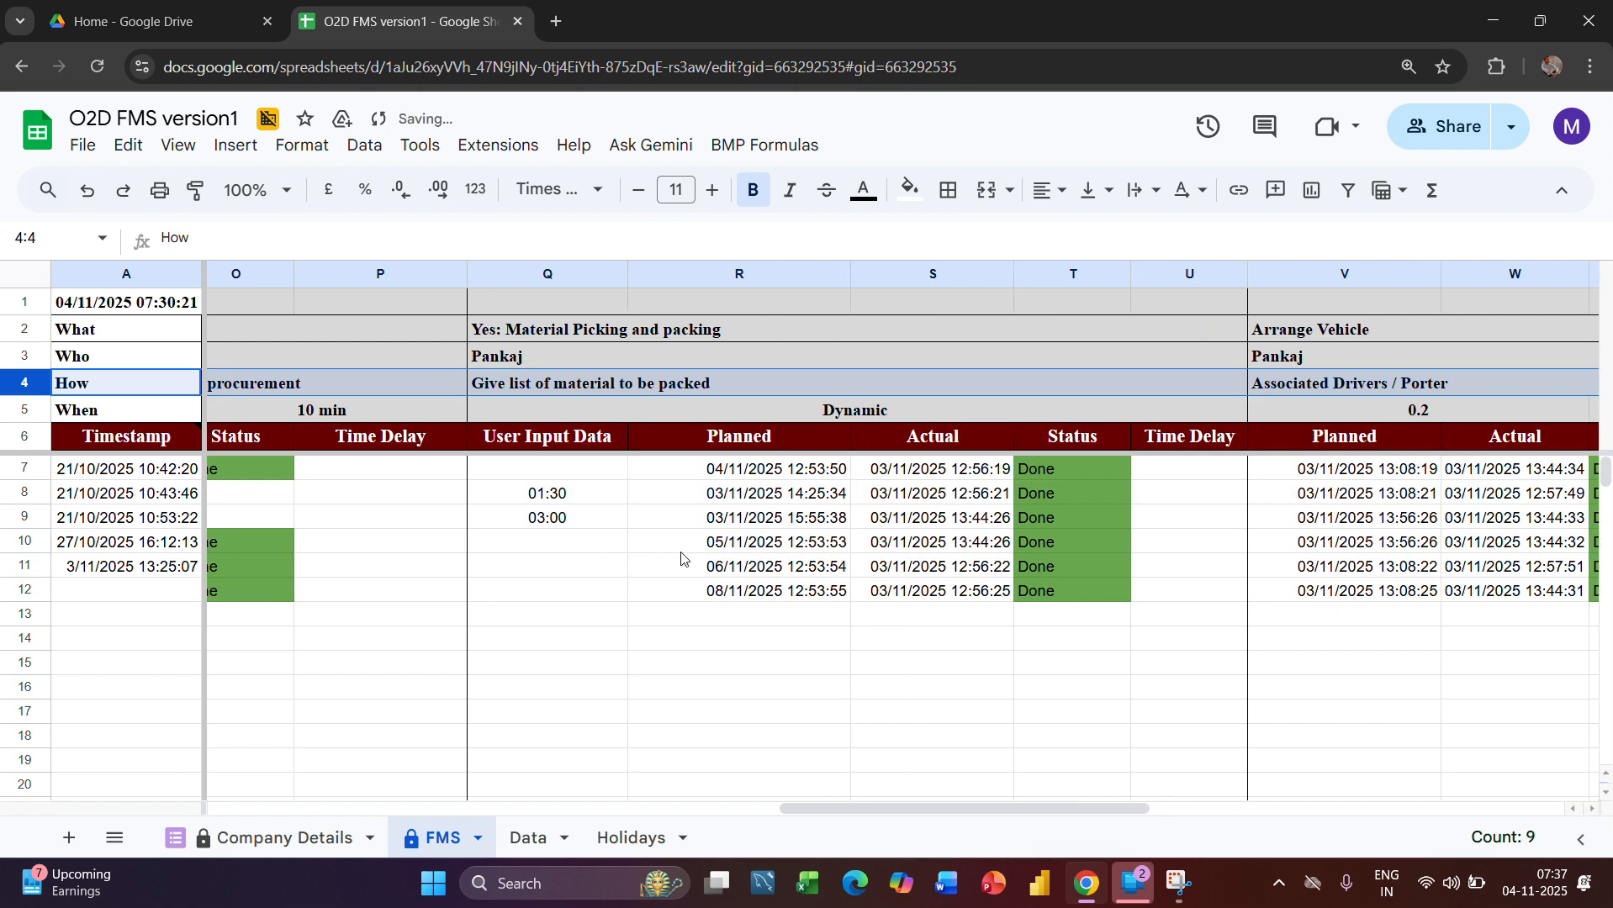
{"action": "scroll", "coordinate": [683, 557], "scroll_direction": "left", "scroll_amount": 1}
{"action": "scroll", "coordinate": [683, 557], "scroll_direction": "right", "scroll_amount": 1}
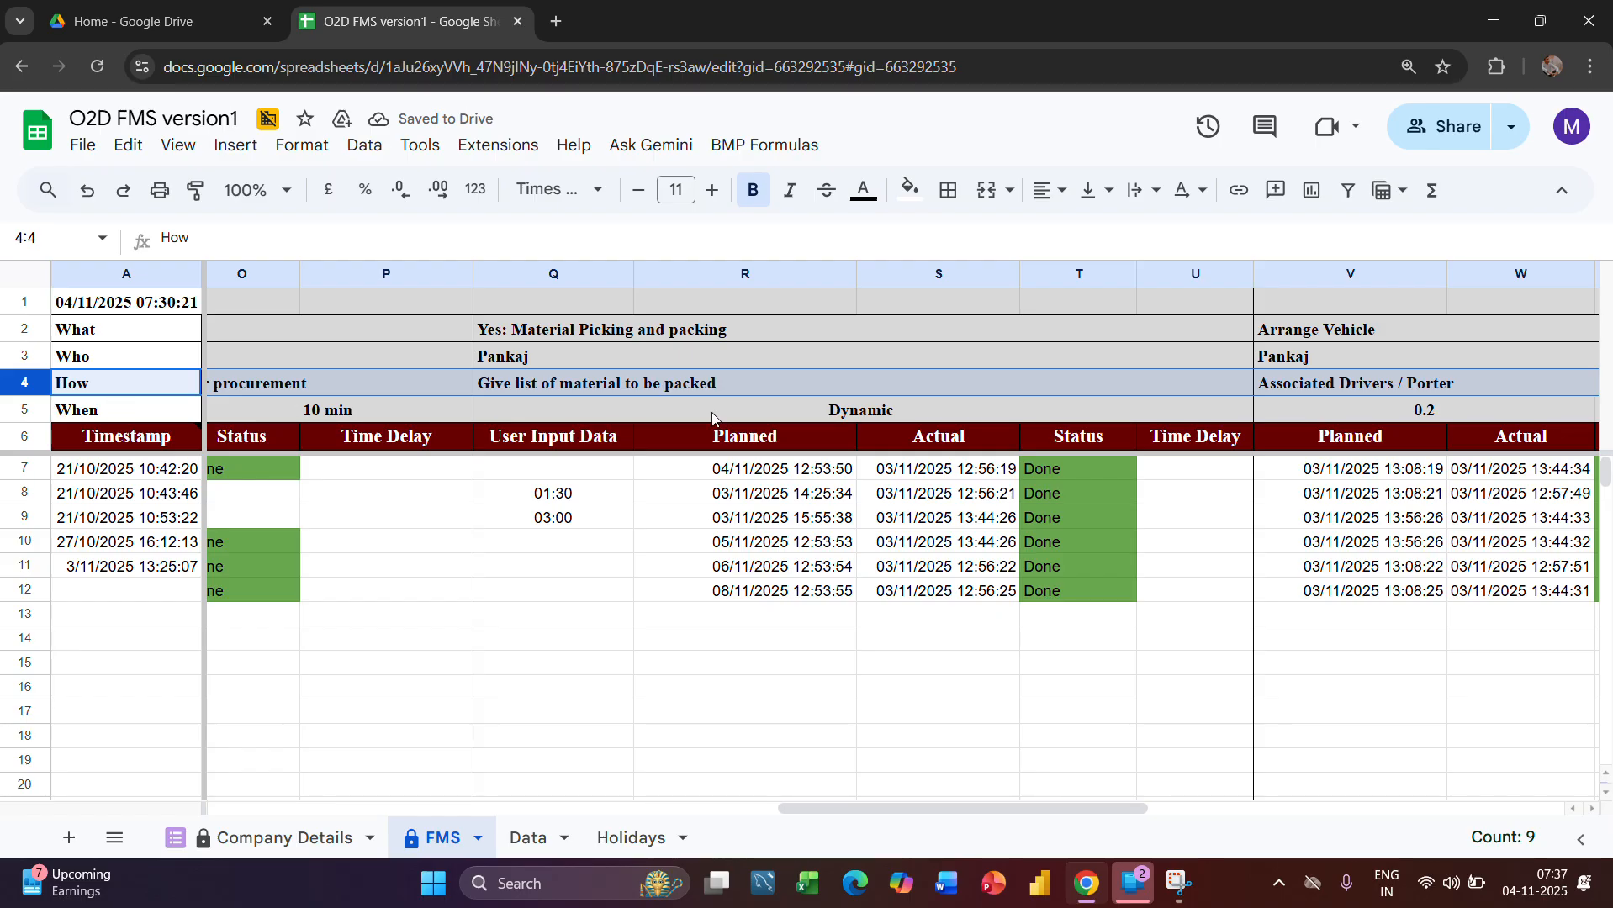
Examine the picking stage's Dynamic timing and User Input Data column, including the Data sheet references in Q8, Q9 and Q10
{"action": "left_click", "coordinate": [789, 412]}
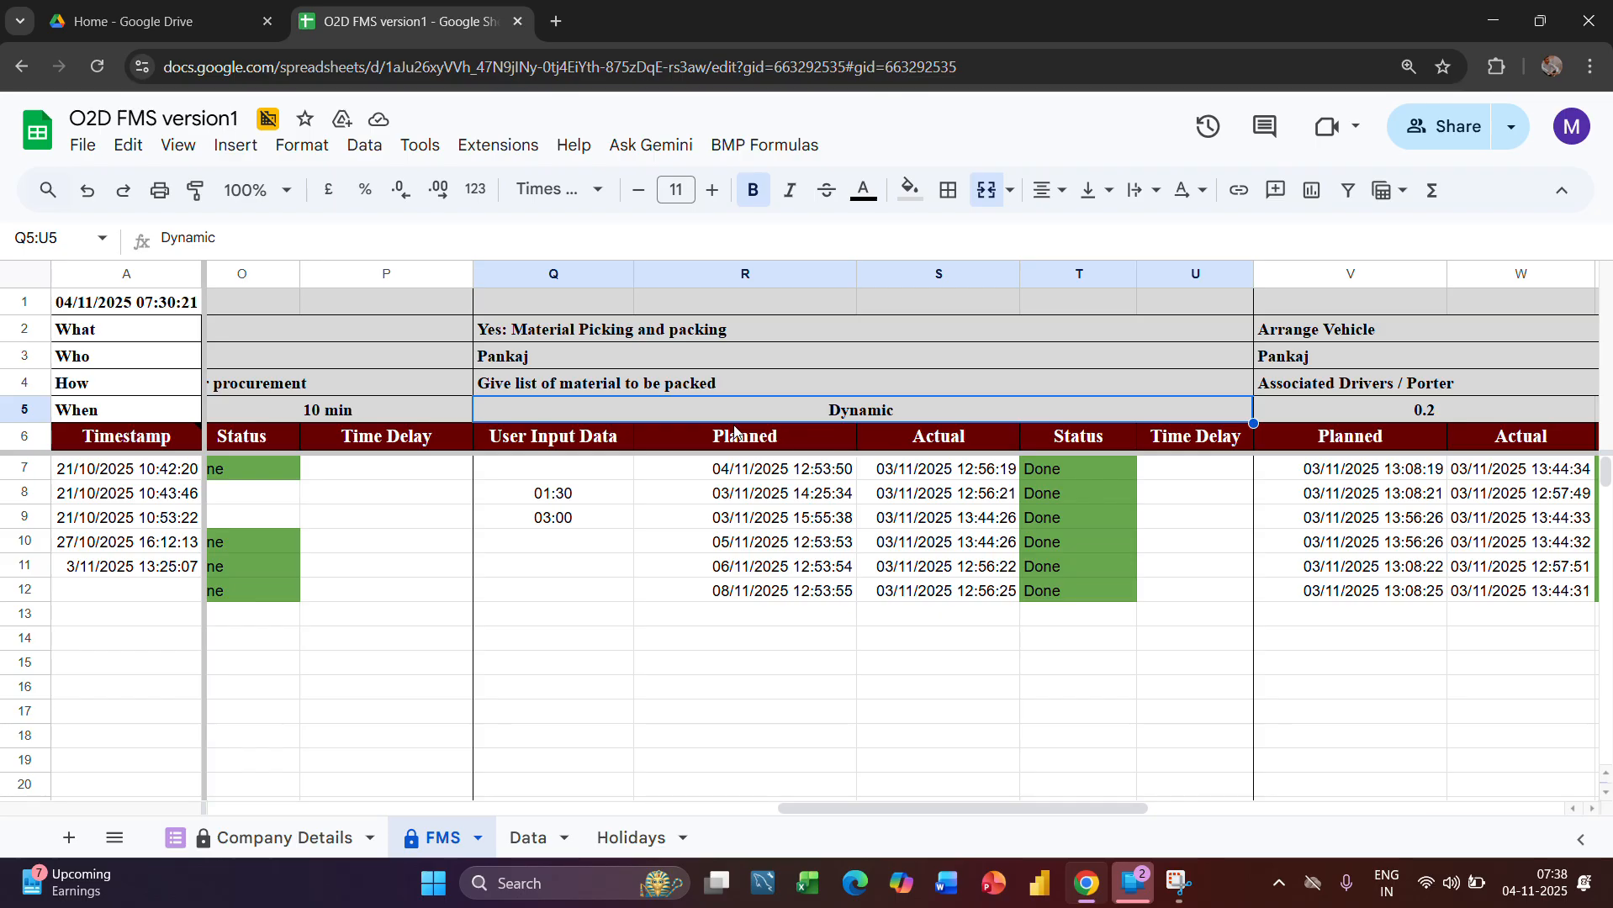
{"action": "left_click", "coordinate": [574, 274]}
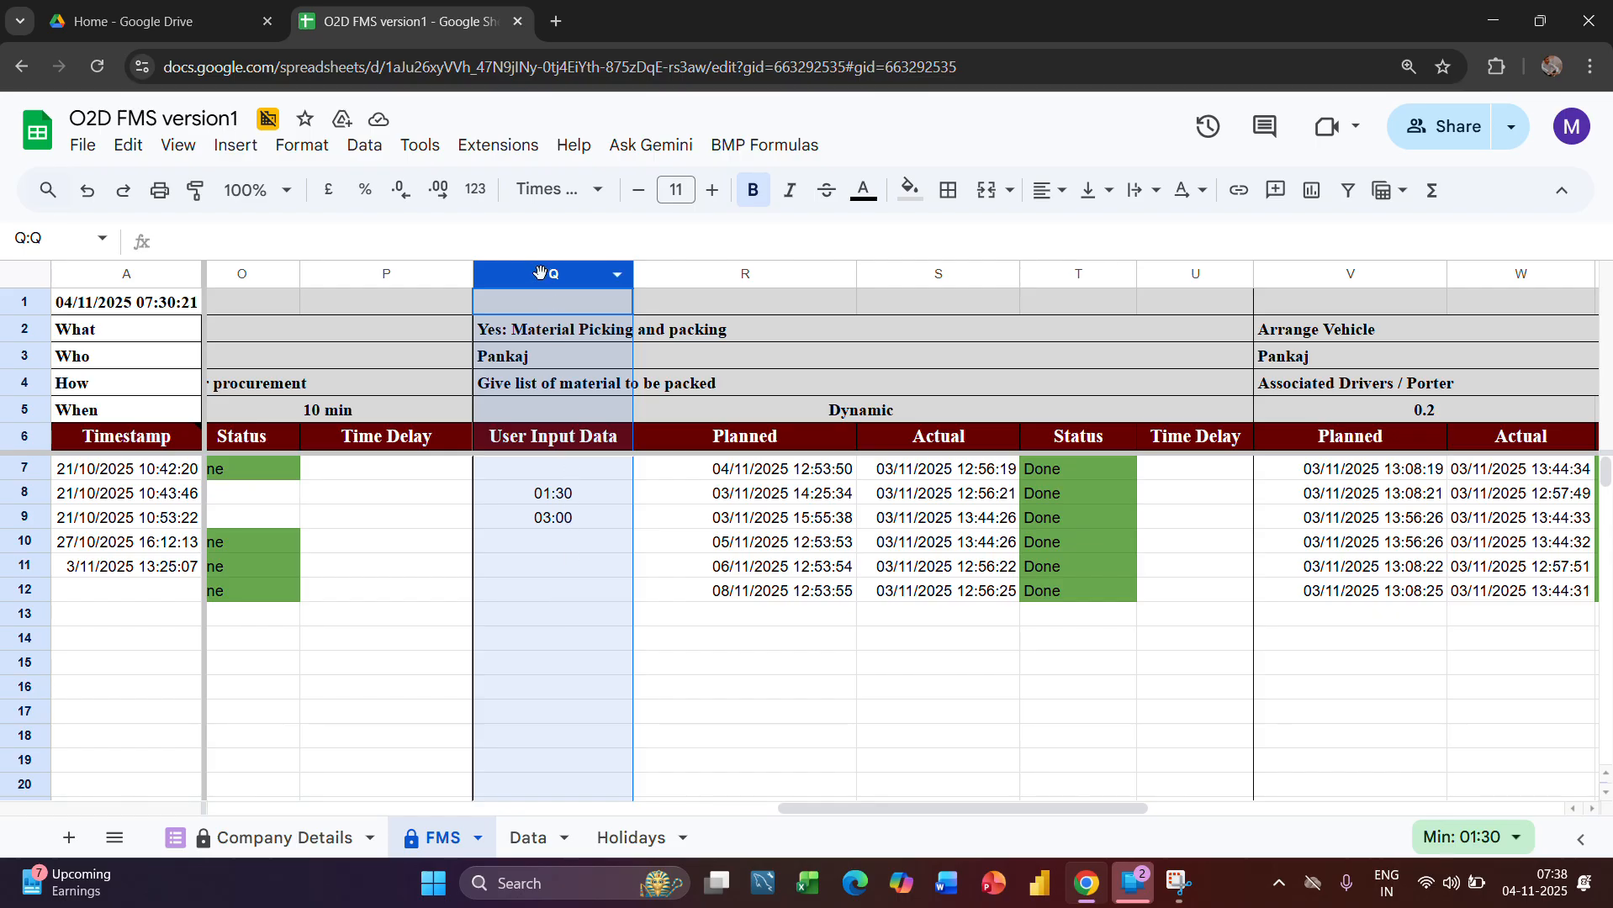
{"action": "left_click", "coordinate": [558, 494]}
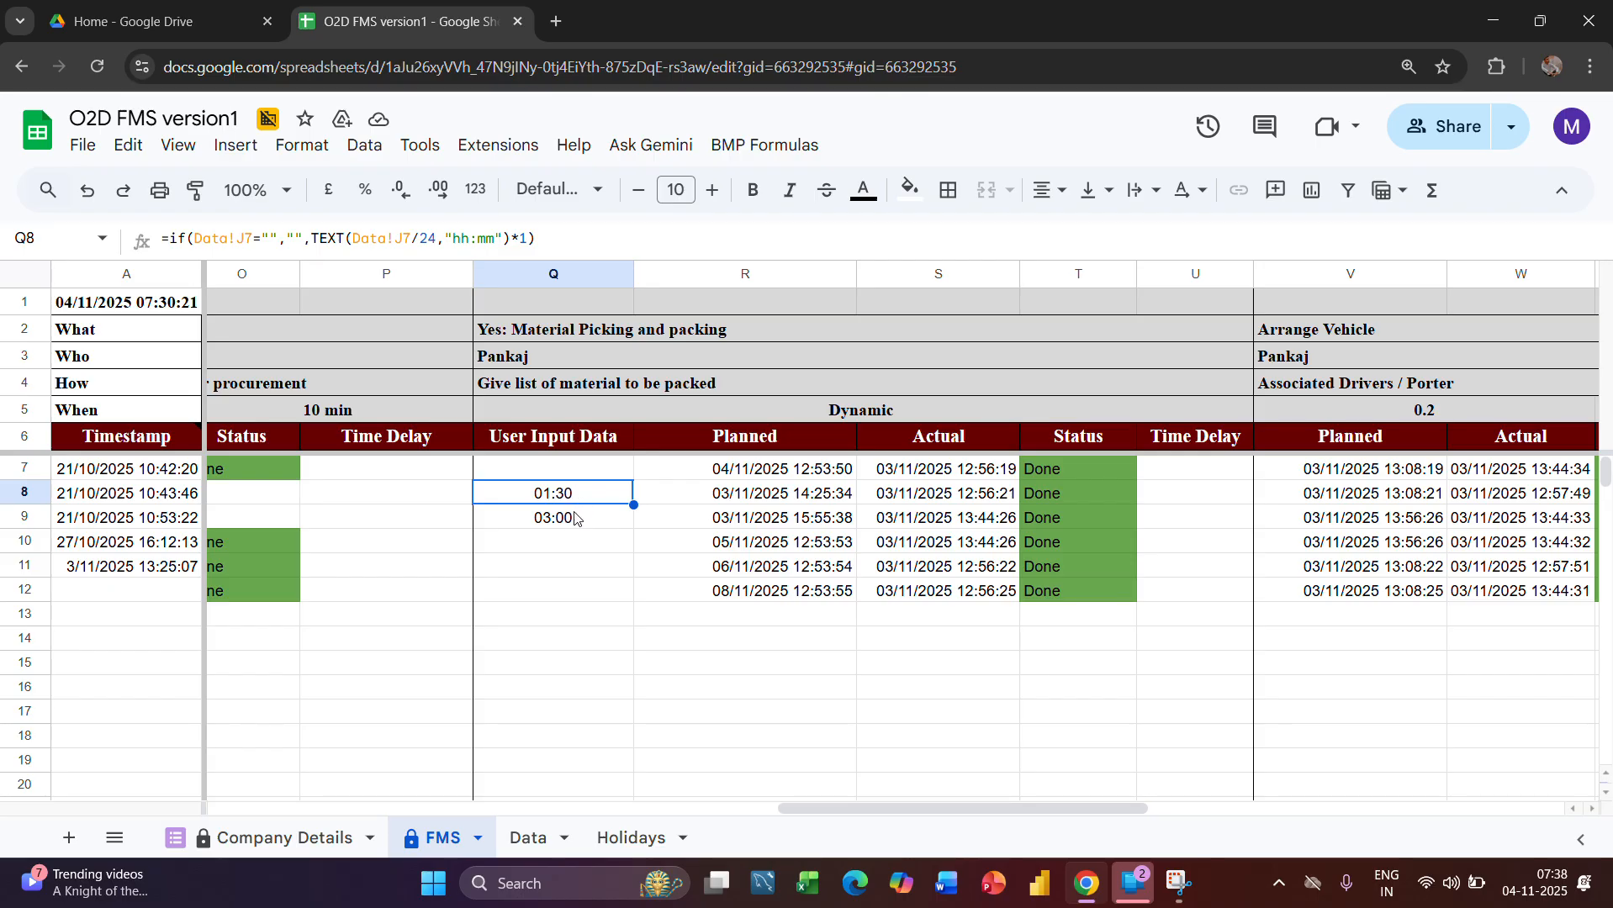
{"action": "left_click", "coordinate": [574, 518]}
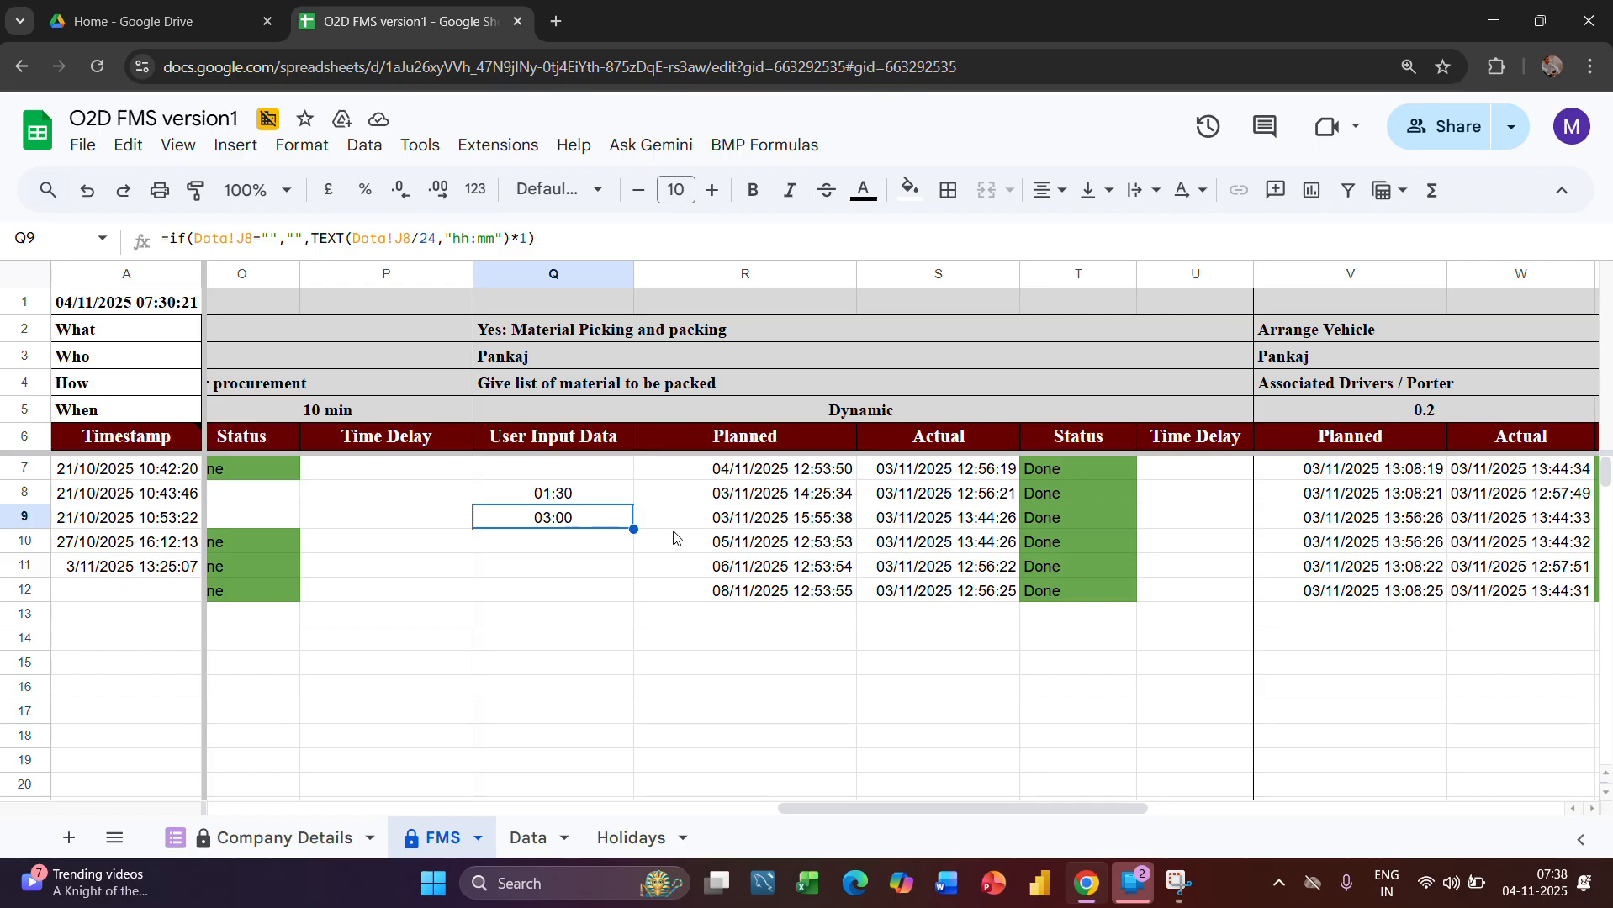
{"action": "left_click_drag", "start_coordinate": [584, 496], "coordinate": [594, 520]}
{"action": "key", "text": "ctrl+c"}
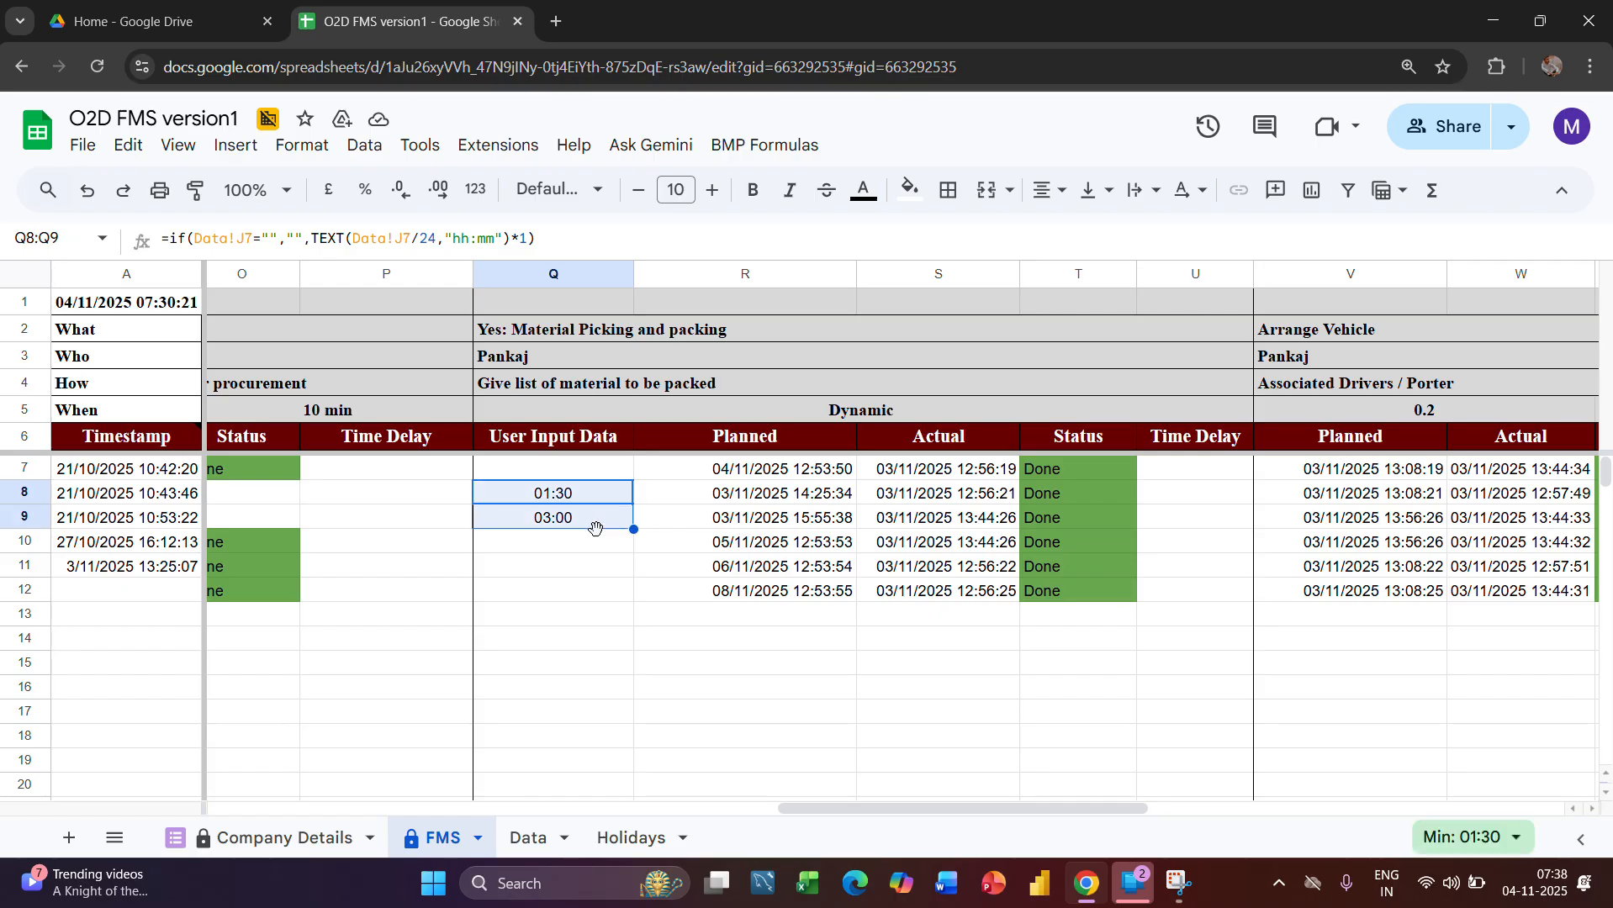
{"action": "left_click", "coordinate": [596, 539]}
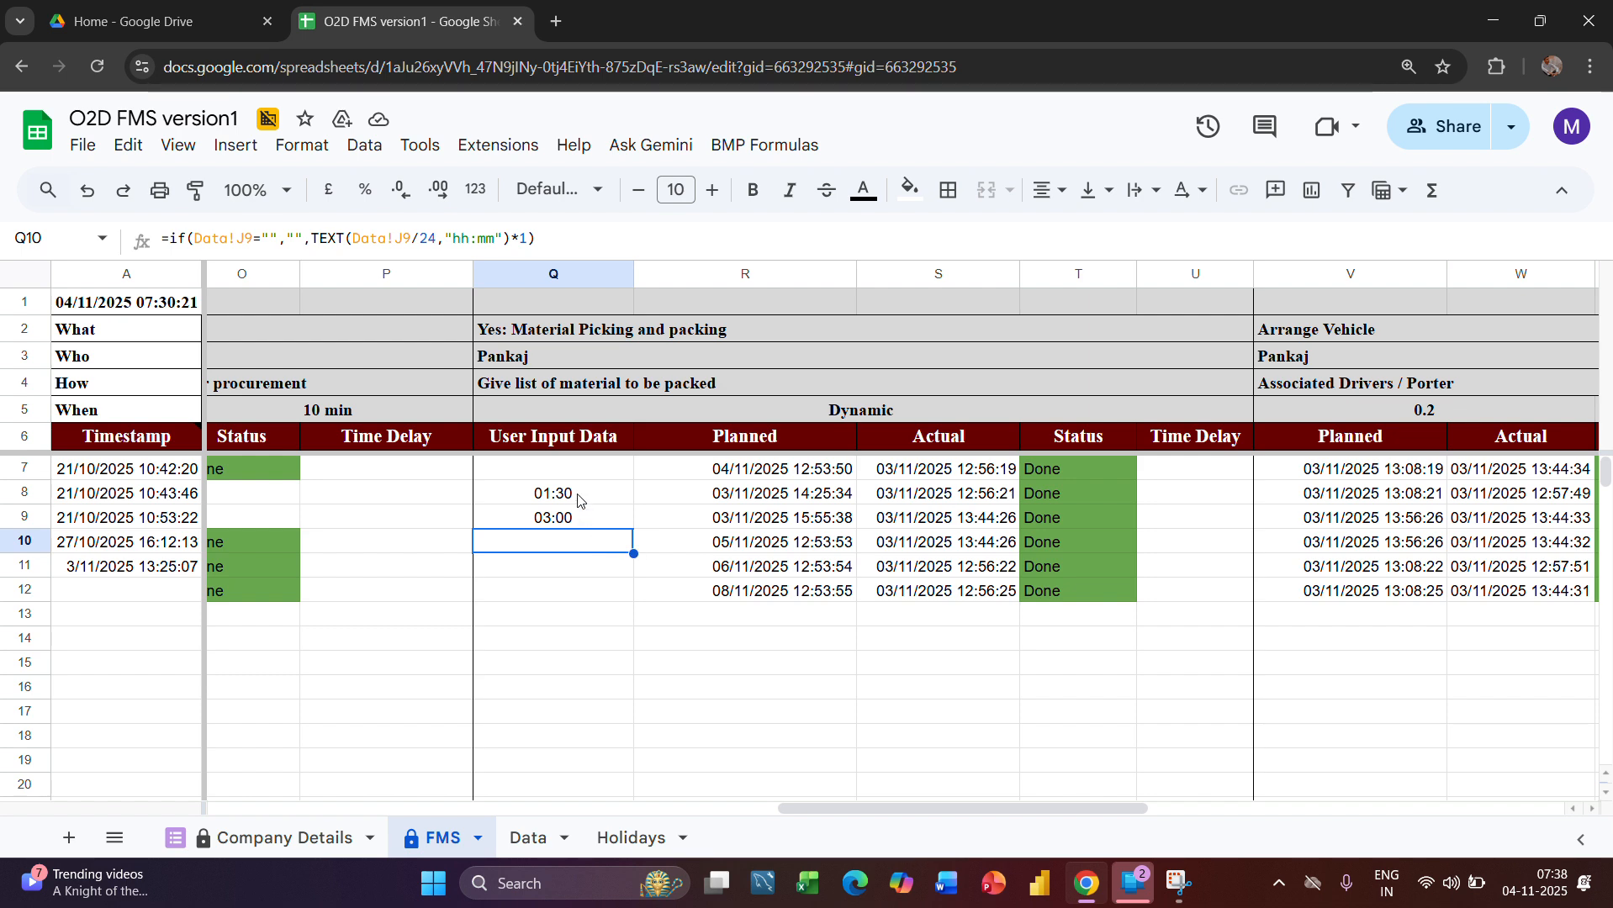
{"action": "left_click", "coordinate": [589, 499]}
{"action": "left_click_drag", "start_coordinate": [586, 515], "coordinate": [591, 551]}
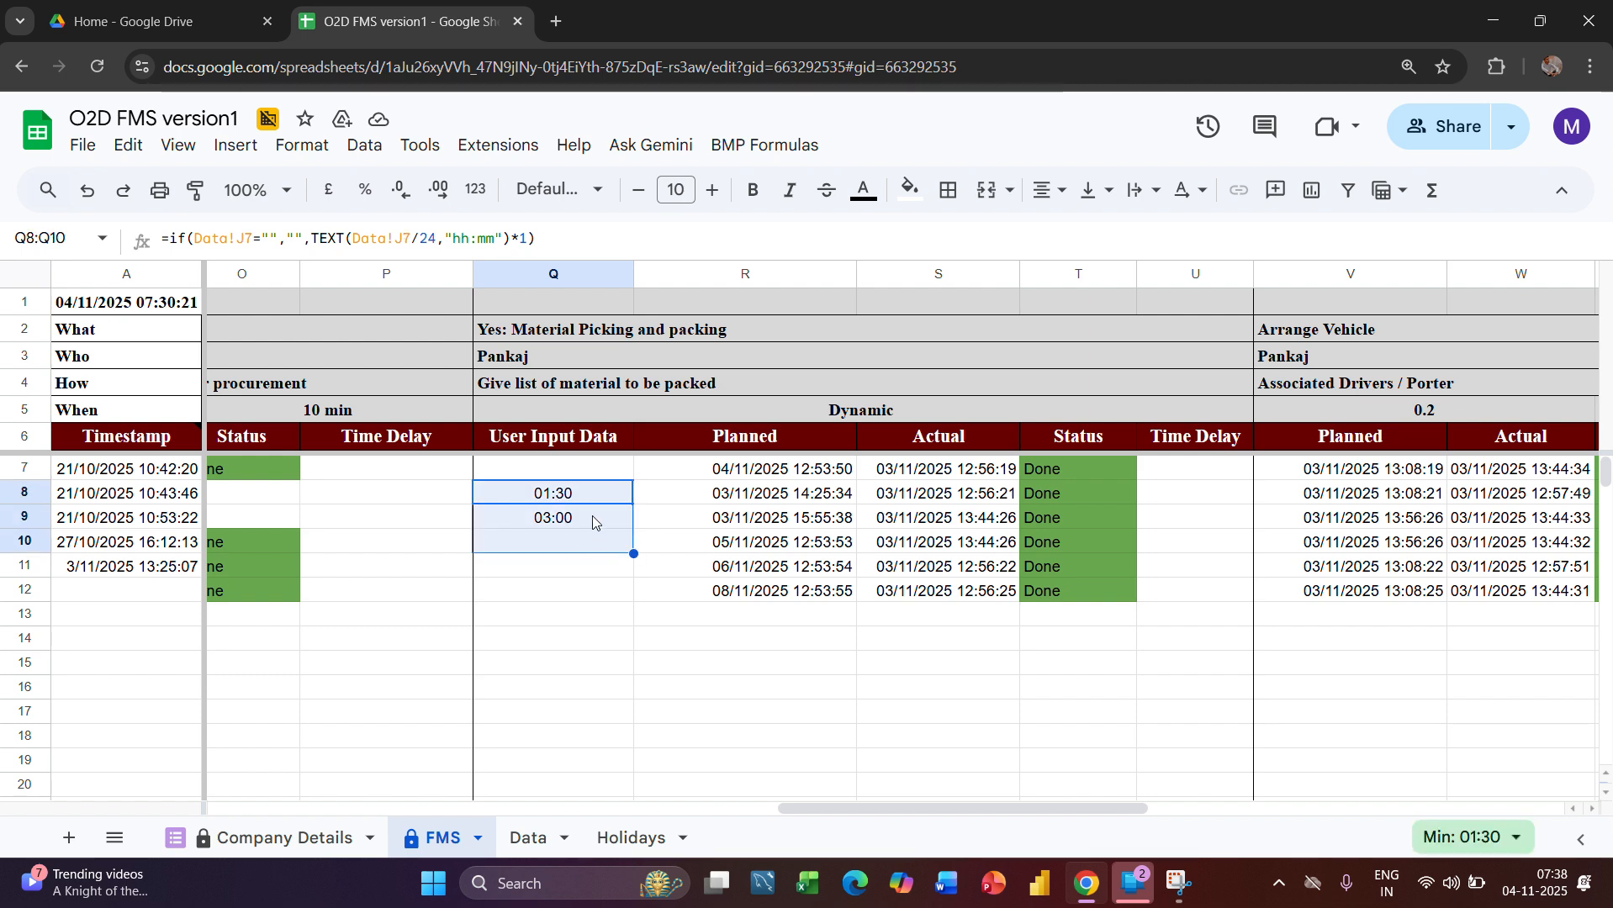
{"action": "left_click", "coordinate": [618, 566]}
{"action": "left_click_drag", "start_coordinate": [553, 436], "coordinate": [626, 598]}
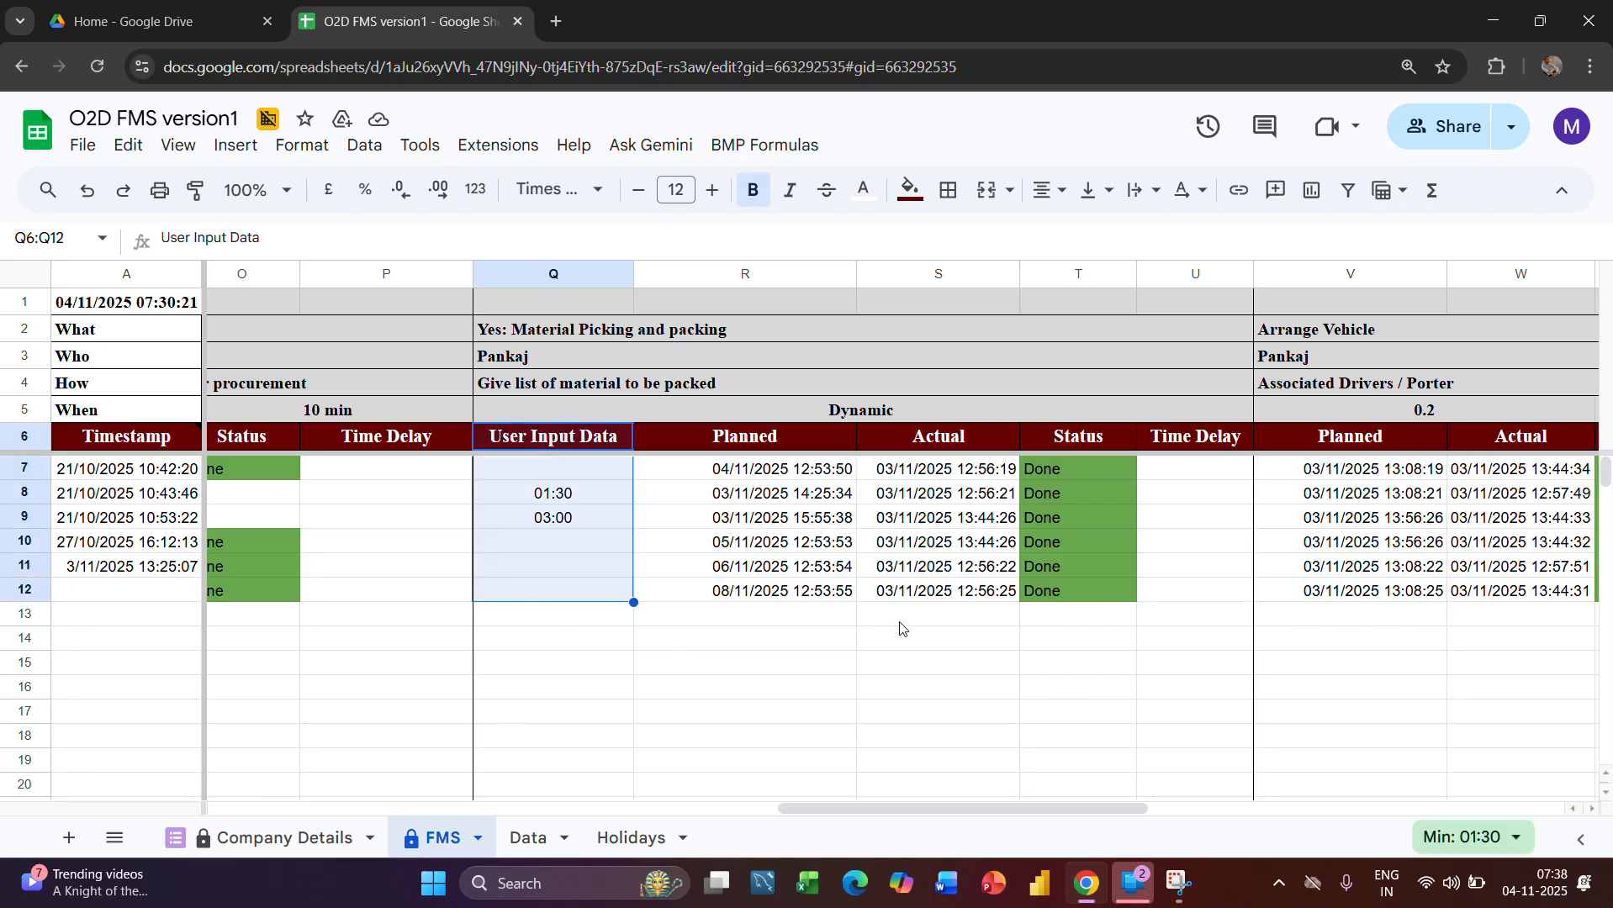
Examine the picking stage's Planned, Status and Actual columns, including the formulas in T10 and S10
{"action": "scroll", "coordinate": [992, 631], "scroll_direction": "right", "scroll_amount": 2}
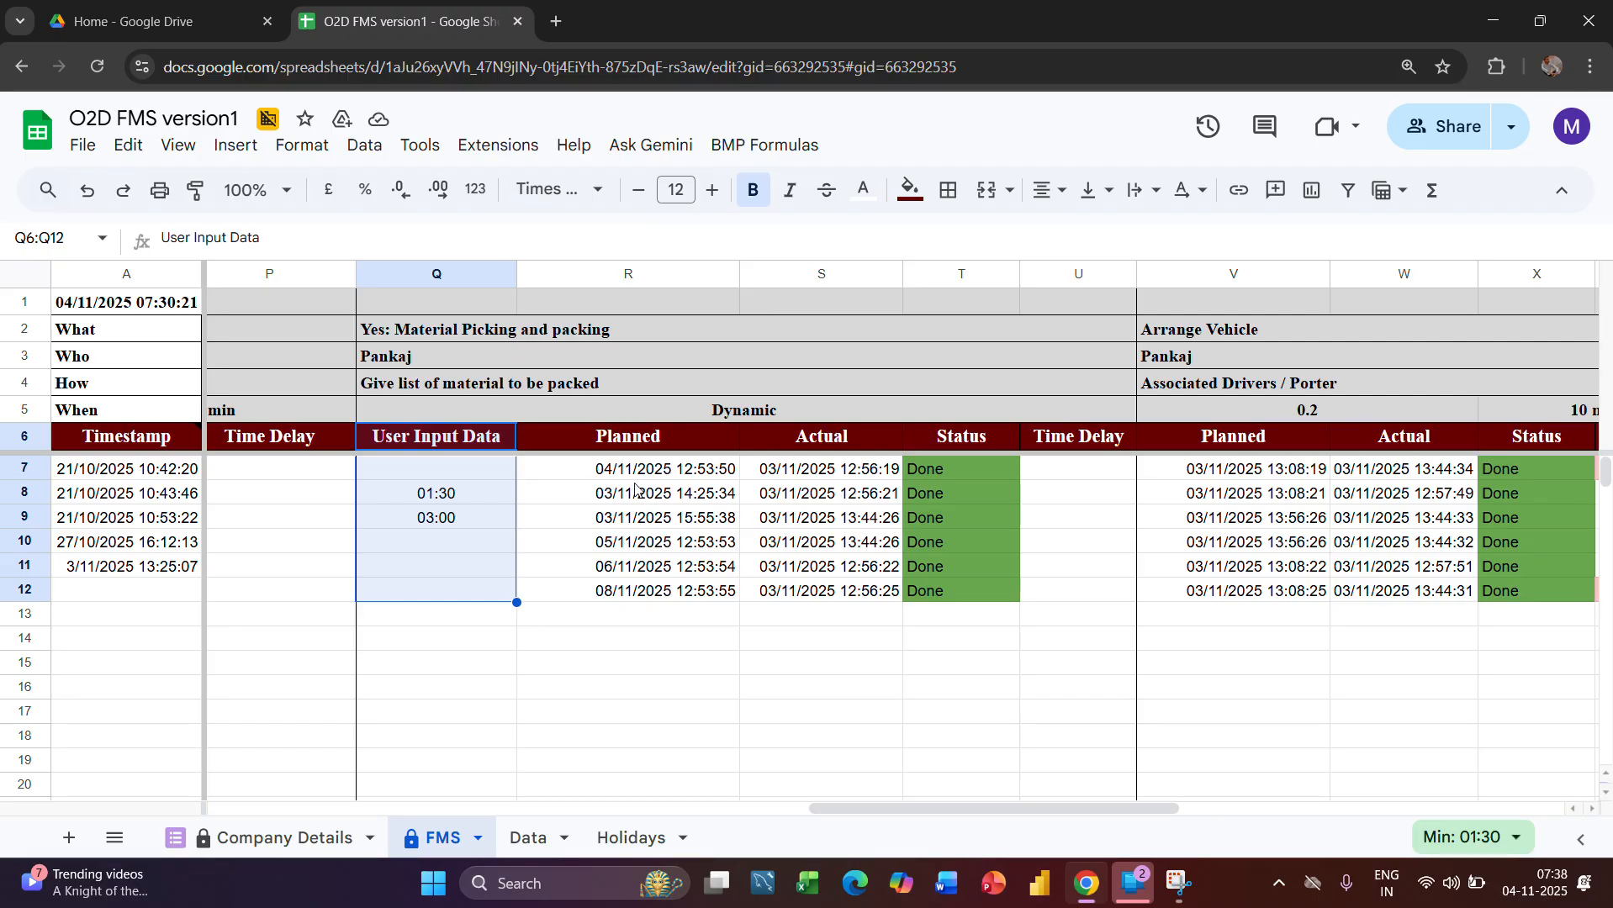
{"action": "left_click", "coordinate": [649, 446]}
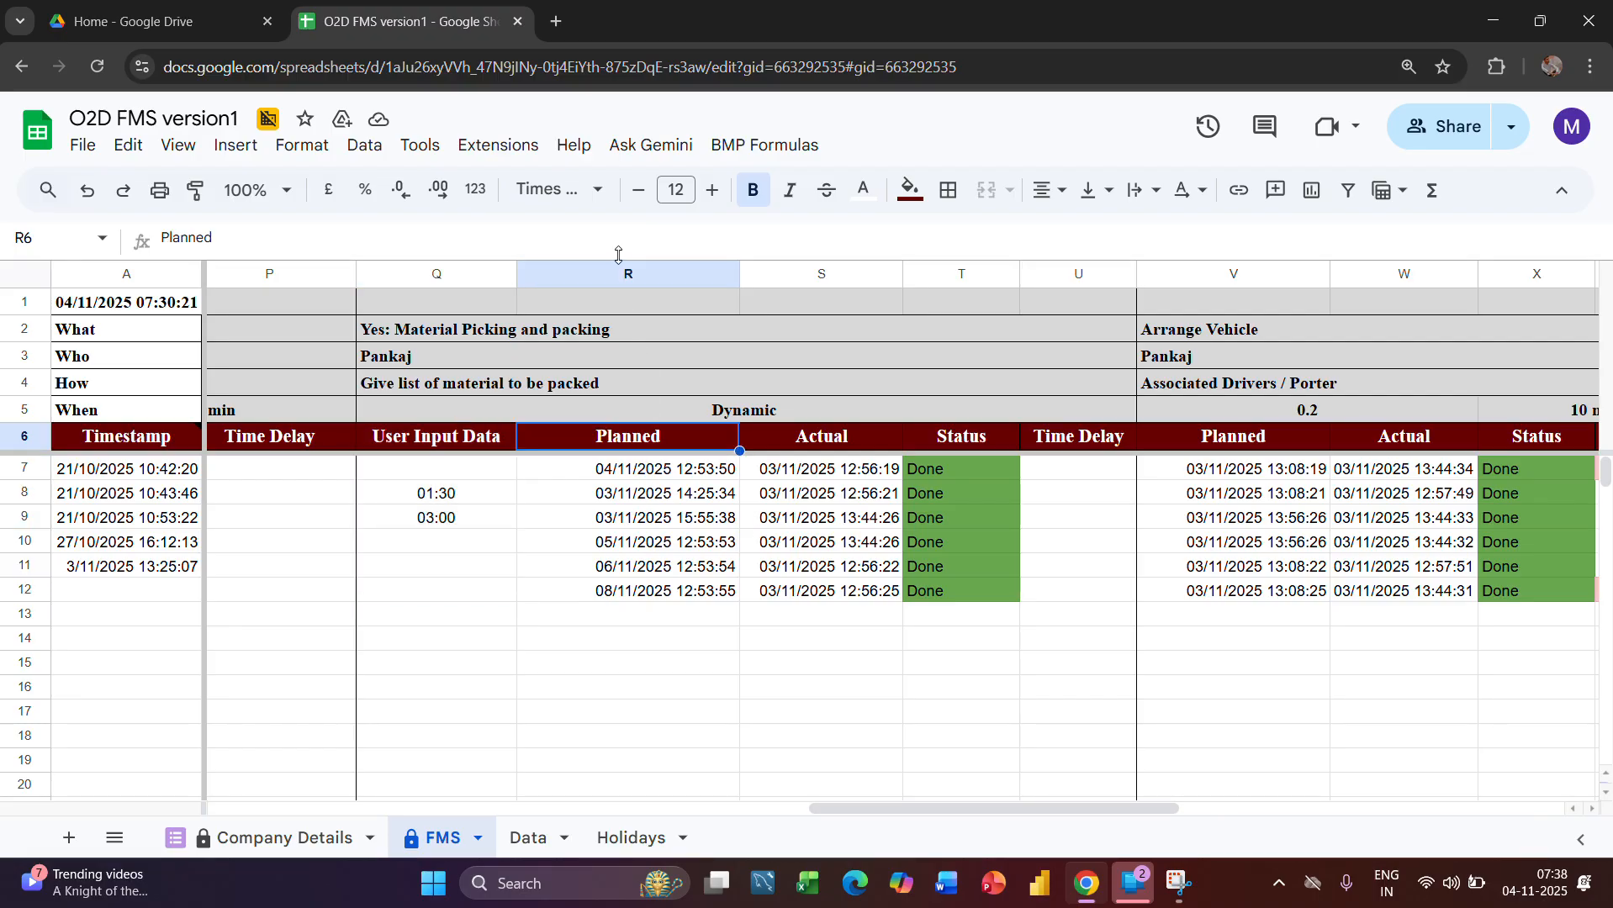
{"action": "left_click", "coordinate": [619, 273]}
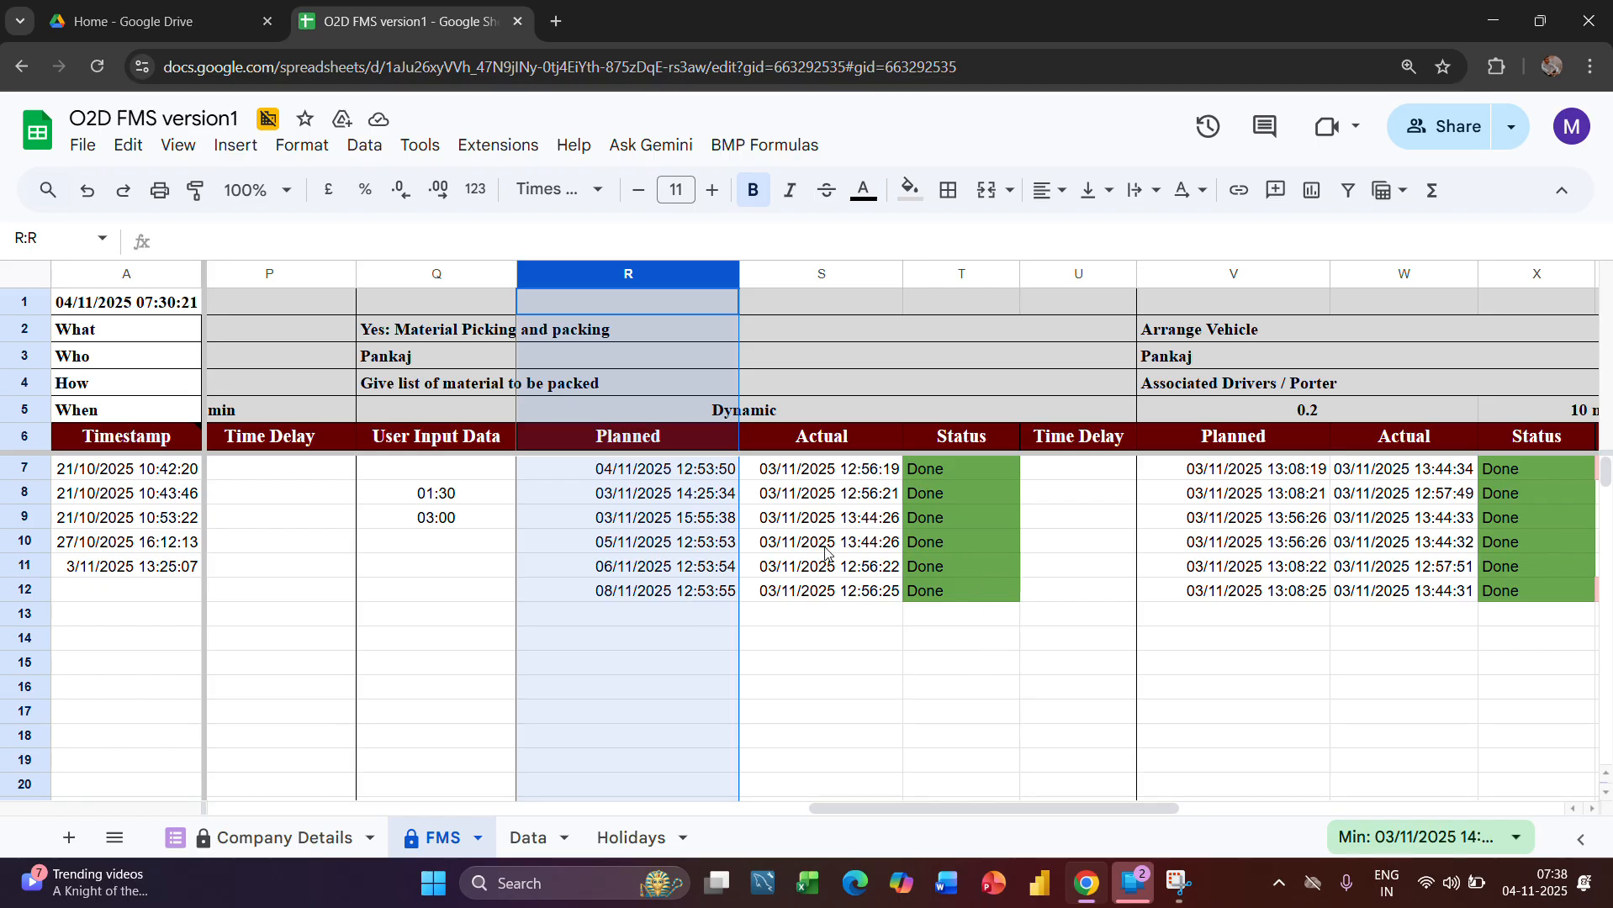
{"action": "left_click", "coordinate": [980, 273]}
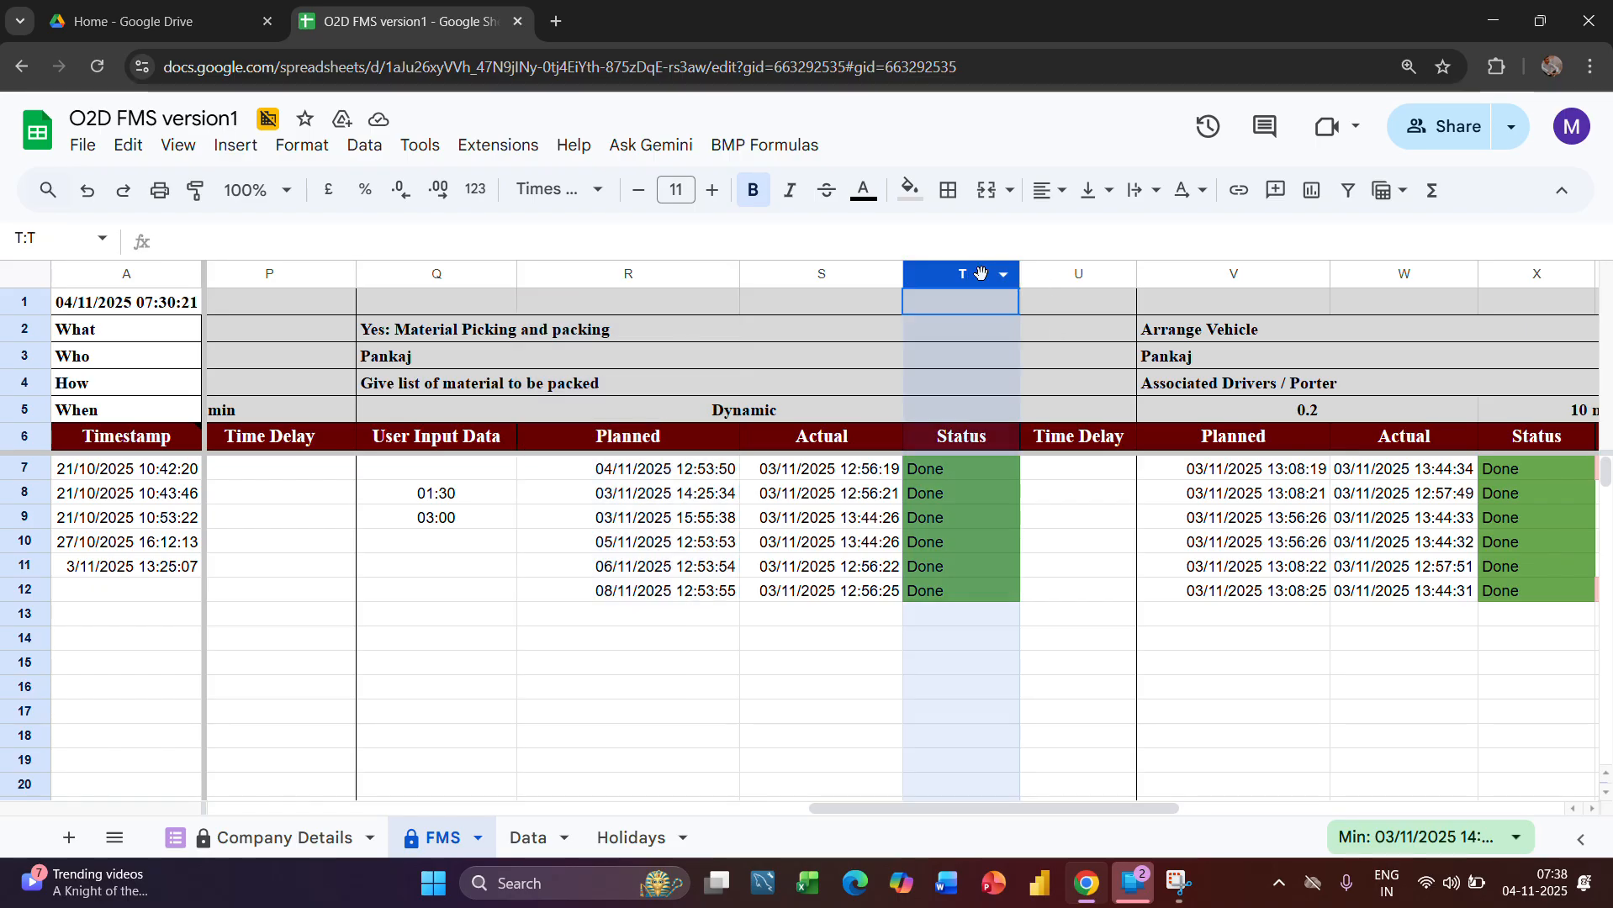
{"action": "left_click", "coordinate": [978, 548]}
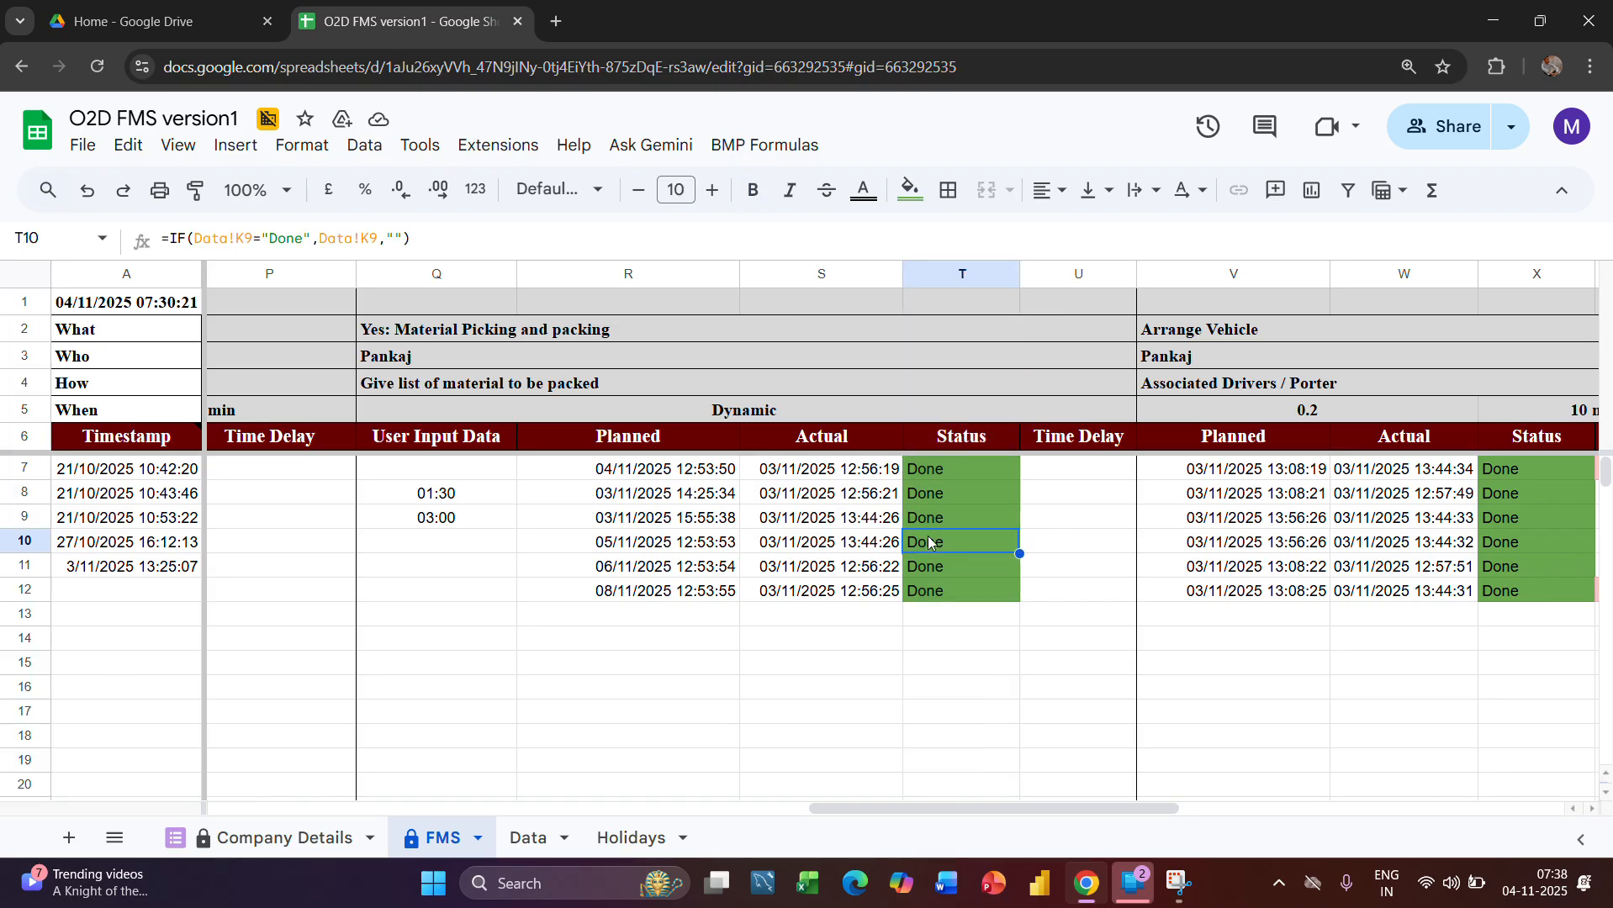
{"action": "left_click", "coordinate": [847, 551]}
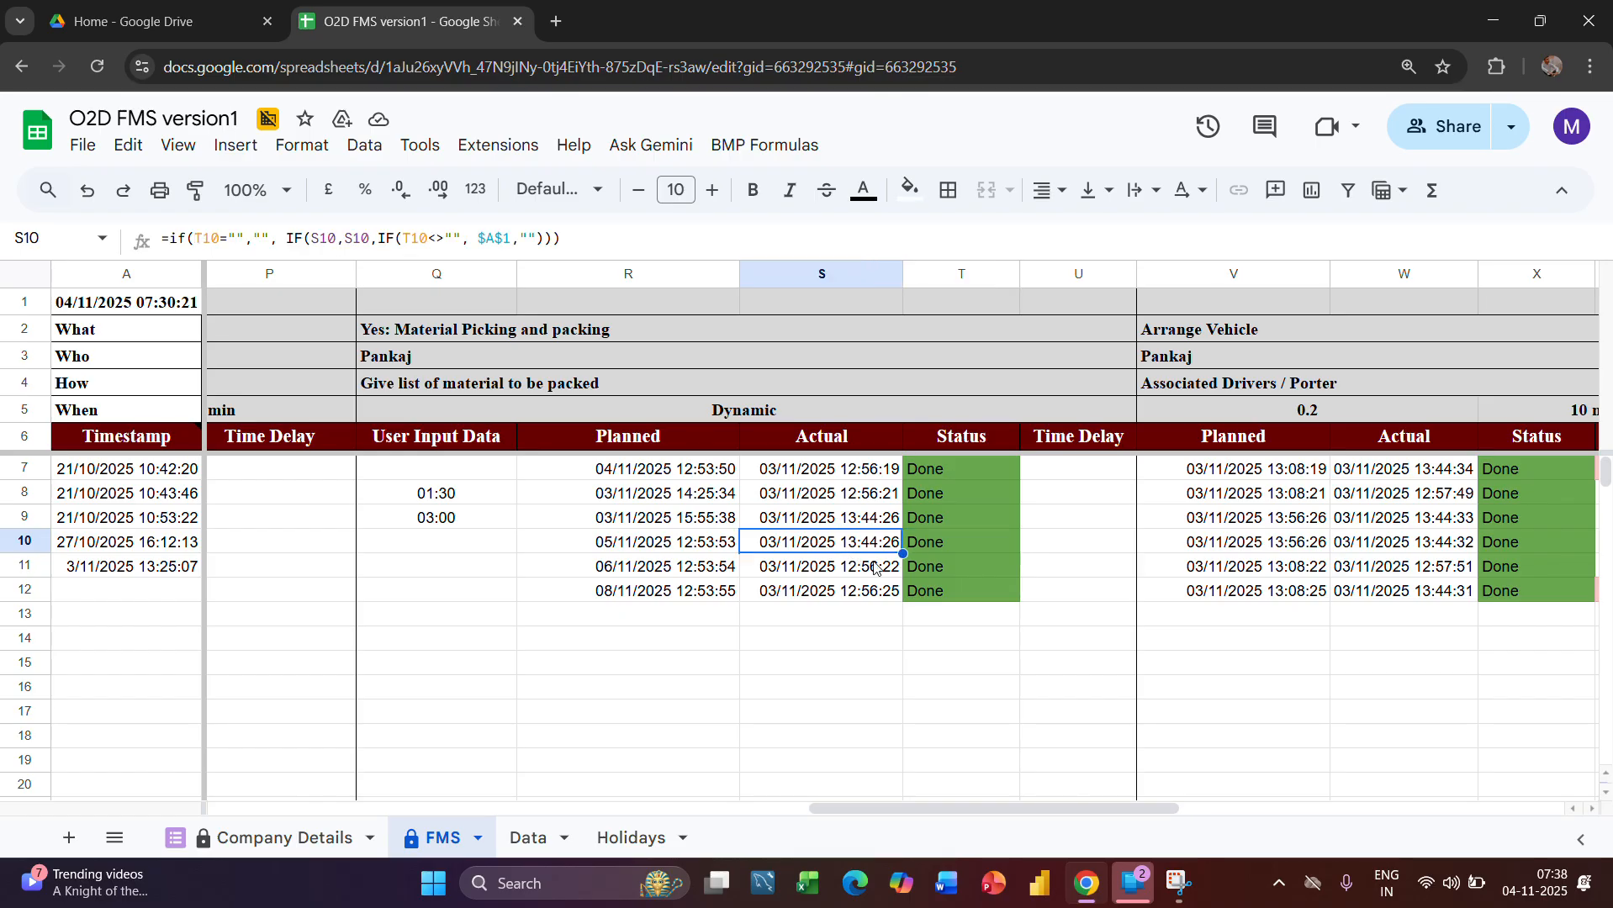
Examine the picking stage's Time Delay formula in U10 and compare the column with the Planned column
{"action": "scroll", "coordinate": [931, 580], "scroll_direction": "right", "scroll_amount": 1}
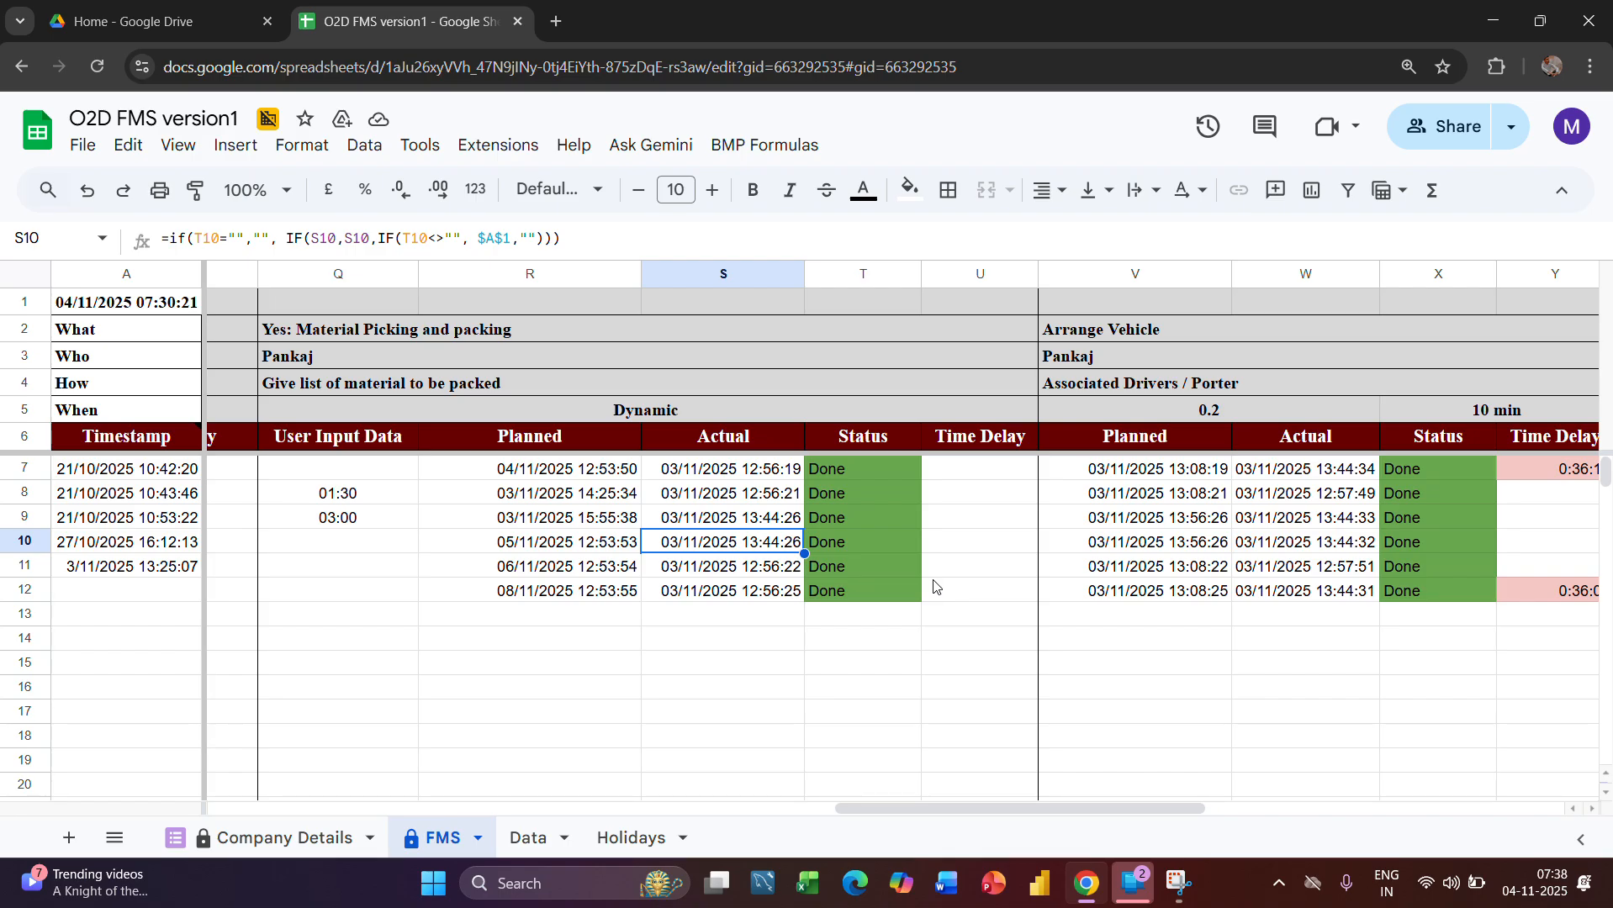
{"action": "left_click", "coordinate": [966, 548]}
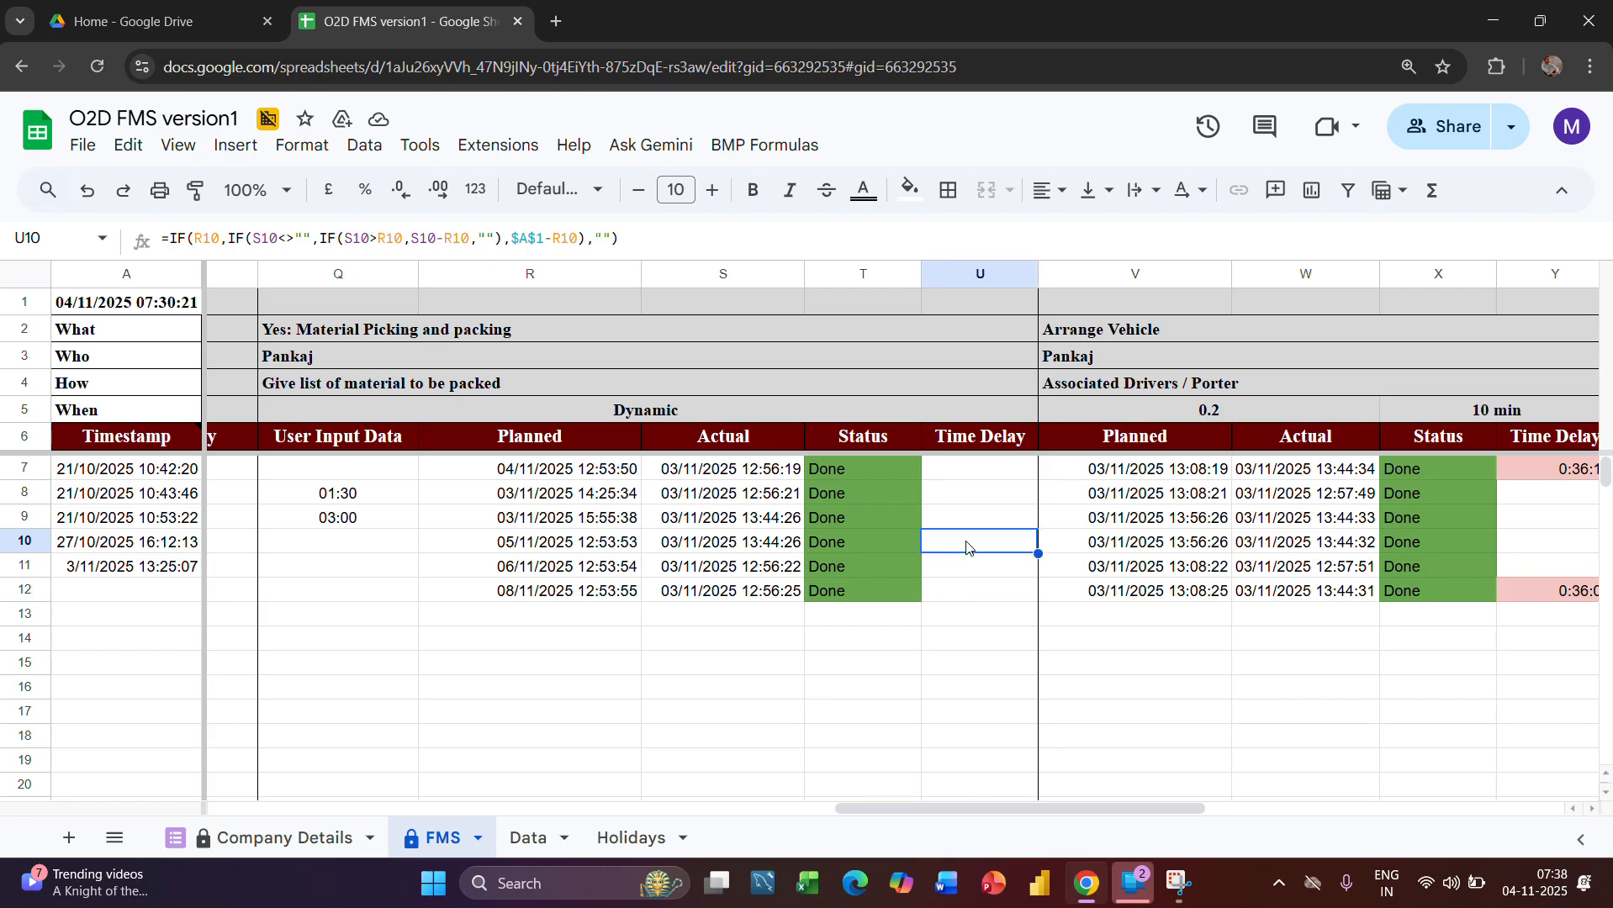
{"action": "mouse_move", "coordinate": [979, 551]}
{"action": "left_mouse_down"}
{"action": "mouse_move", "coordinate": [923, 607]}
{"action": "mouse_move", "coordinate": [961, 571]}
{"action": "left_mouse_up"}
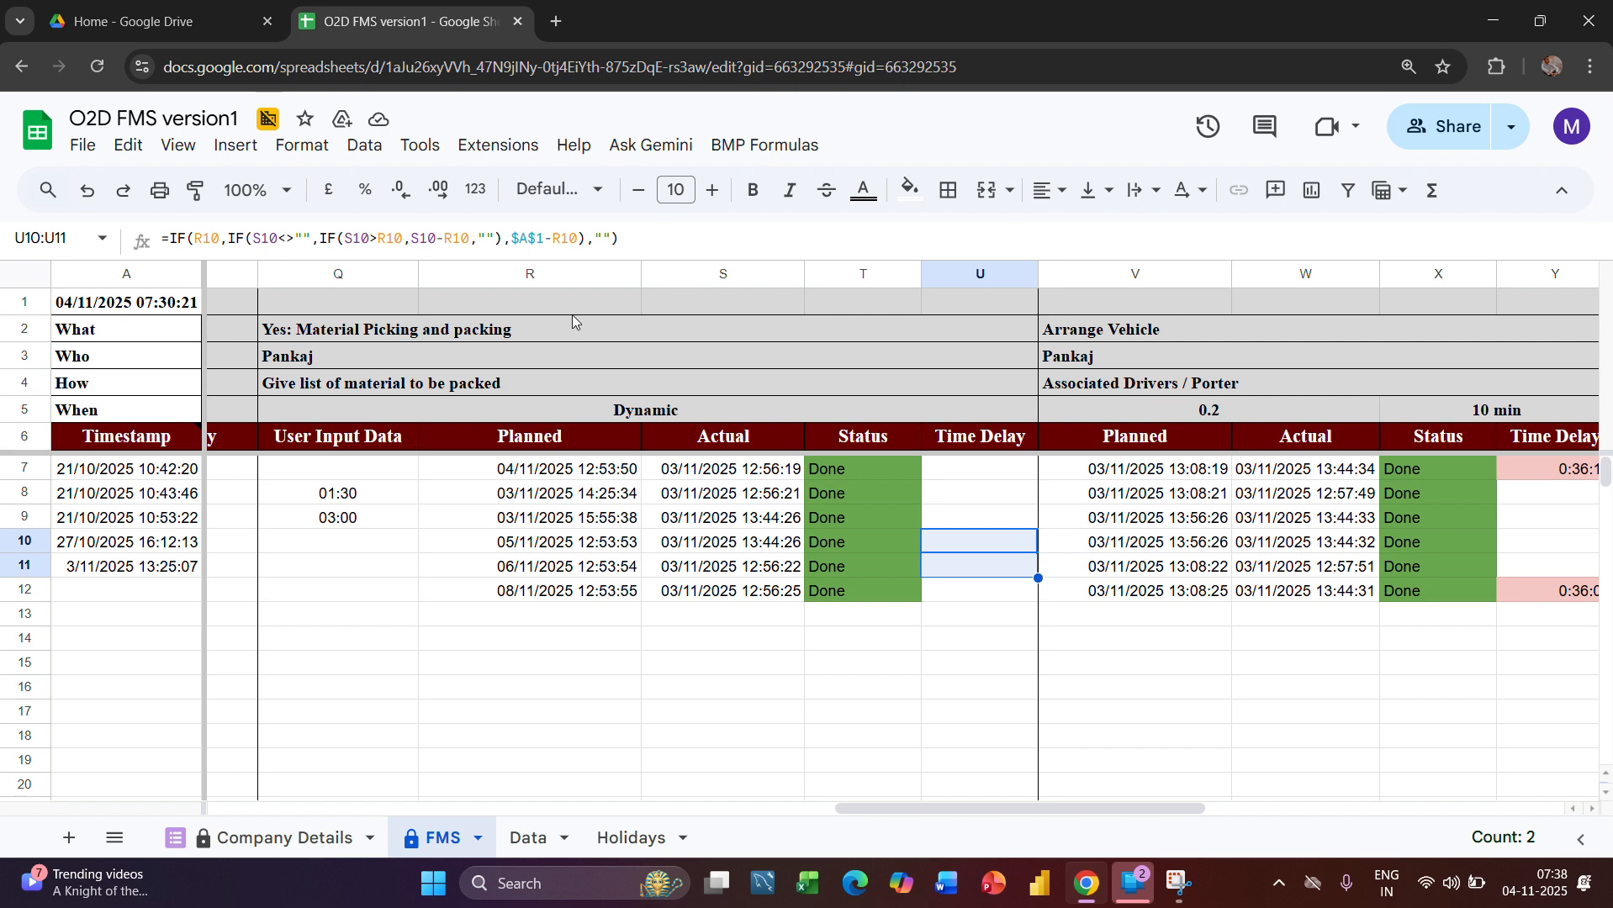
{"action": "left_click", "coordinate": [565, 269]}
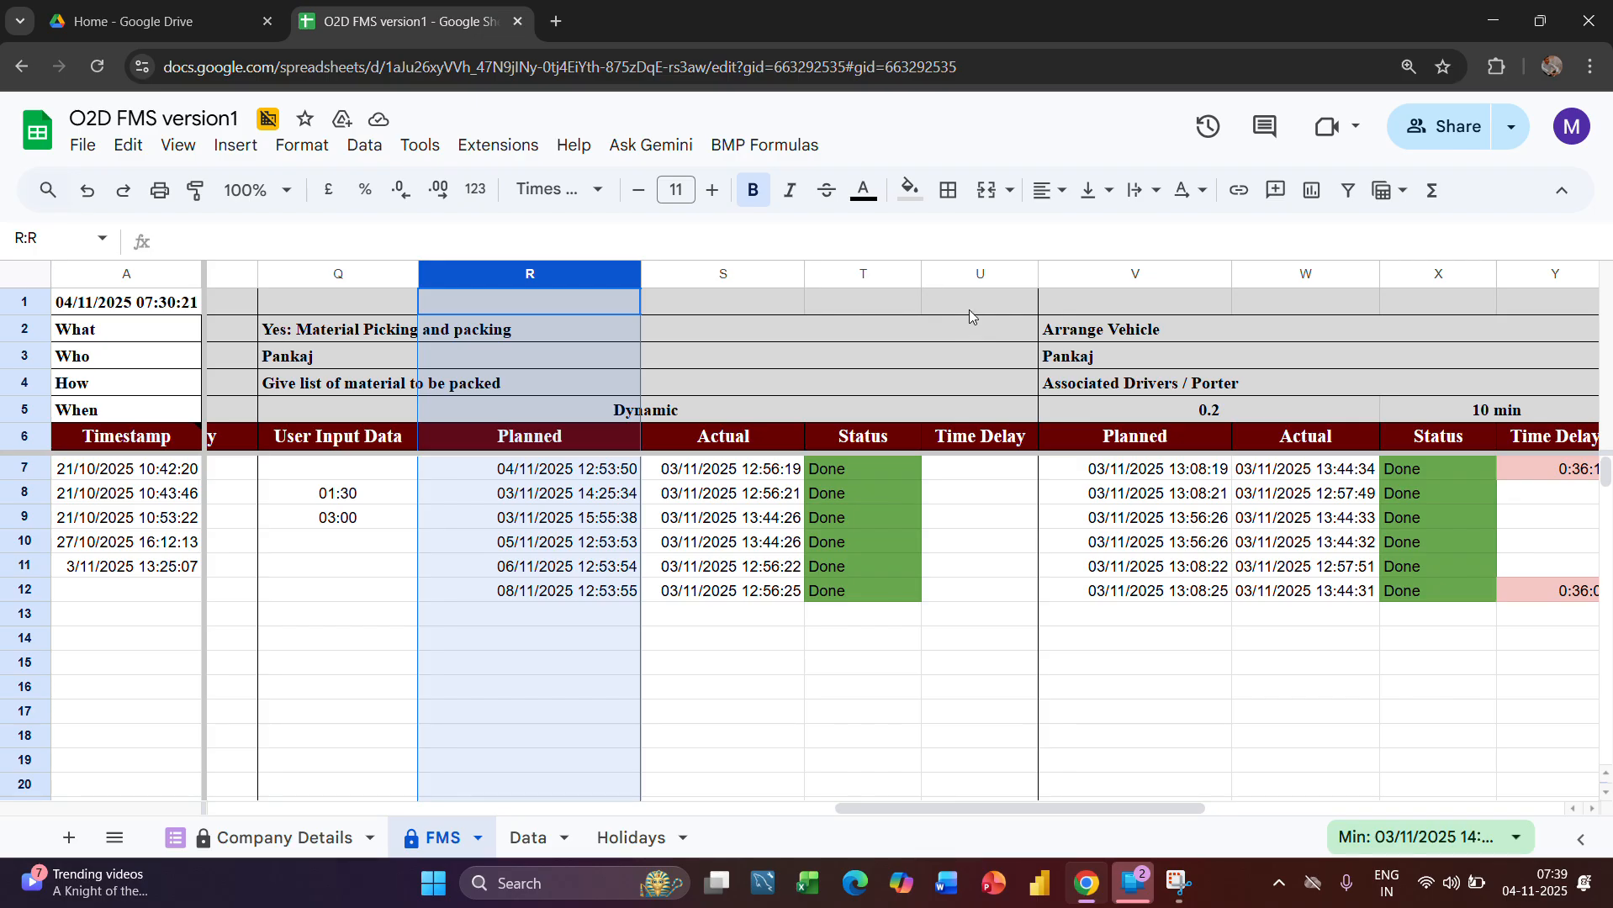
{"action": "left_click", "coordinate": [977, 272]}
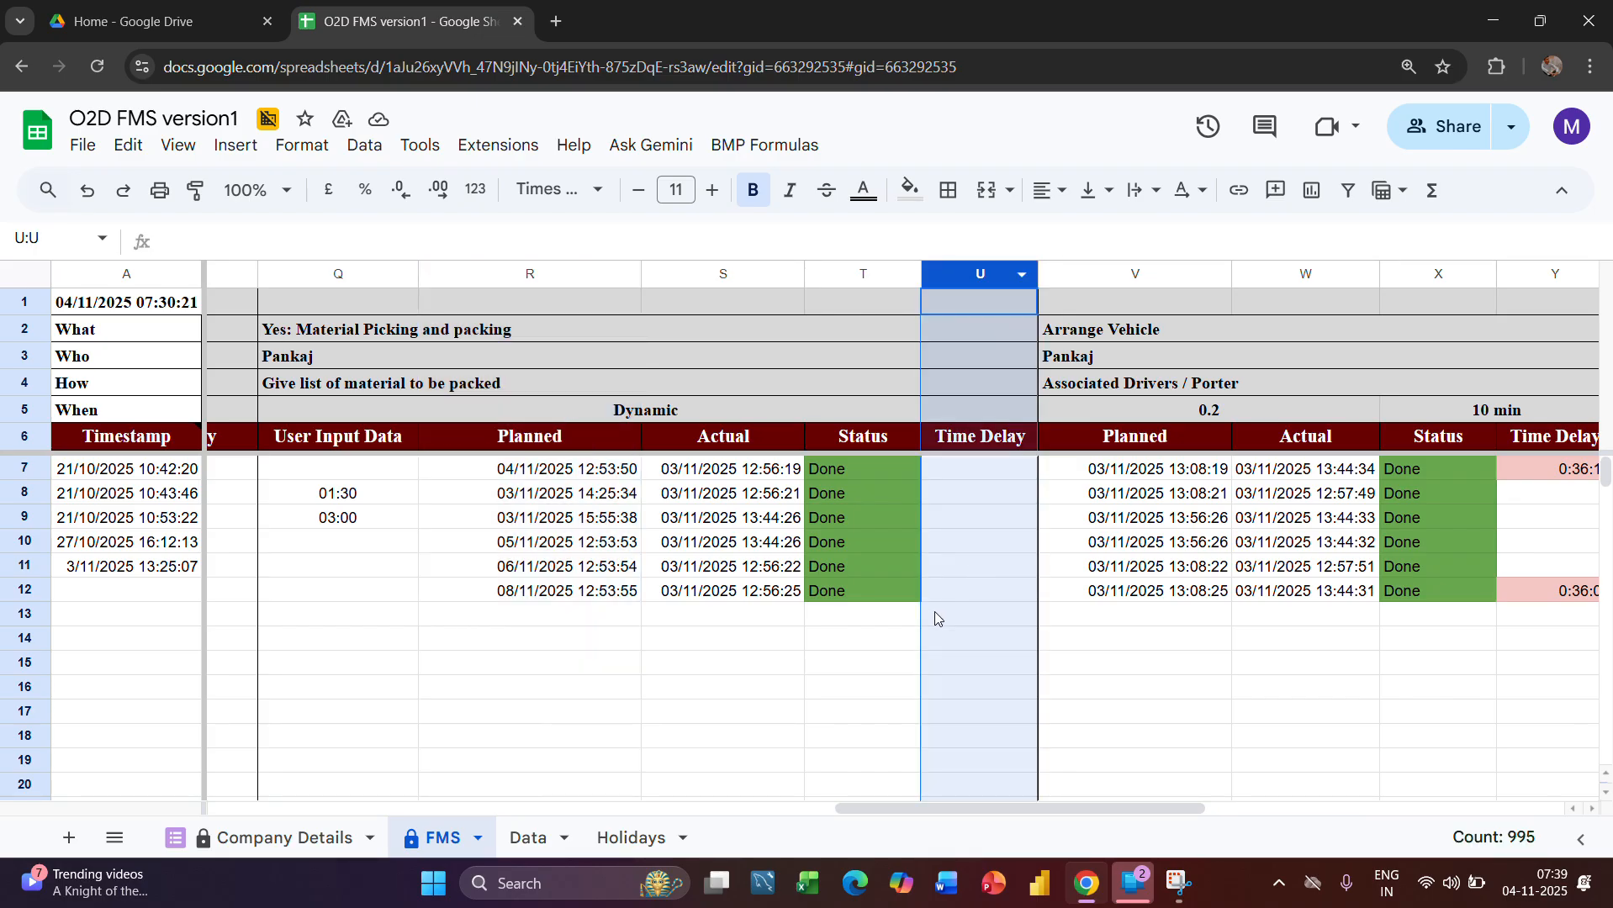
Examine the Arrange Vehicle stage as a whole, highlighting its columns V through Y
{"action": "scroll", "coordinate": [934, 617], "scroll_direction": "right", "scroll_amount": 3}
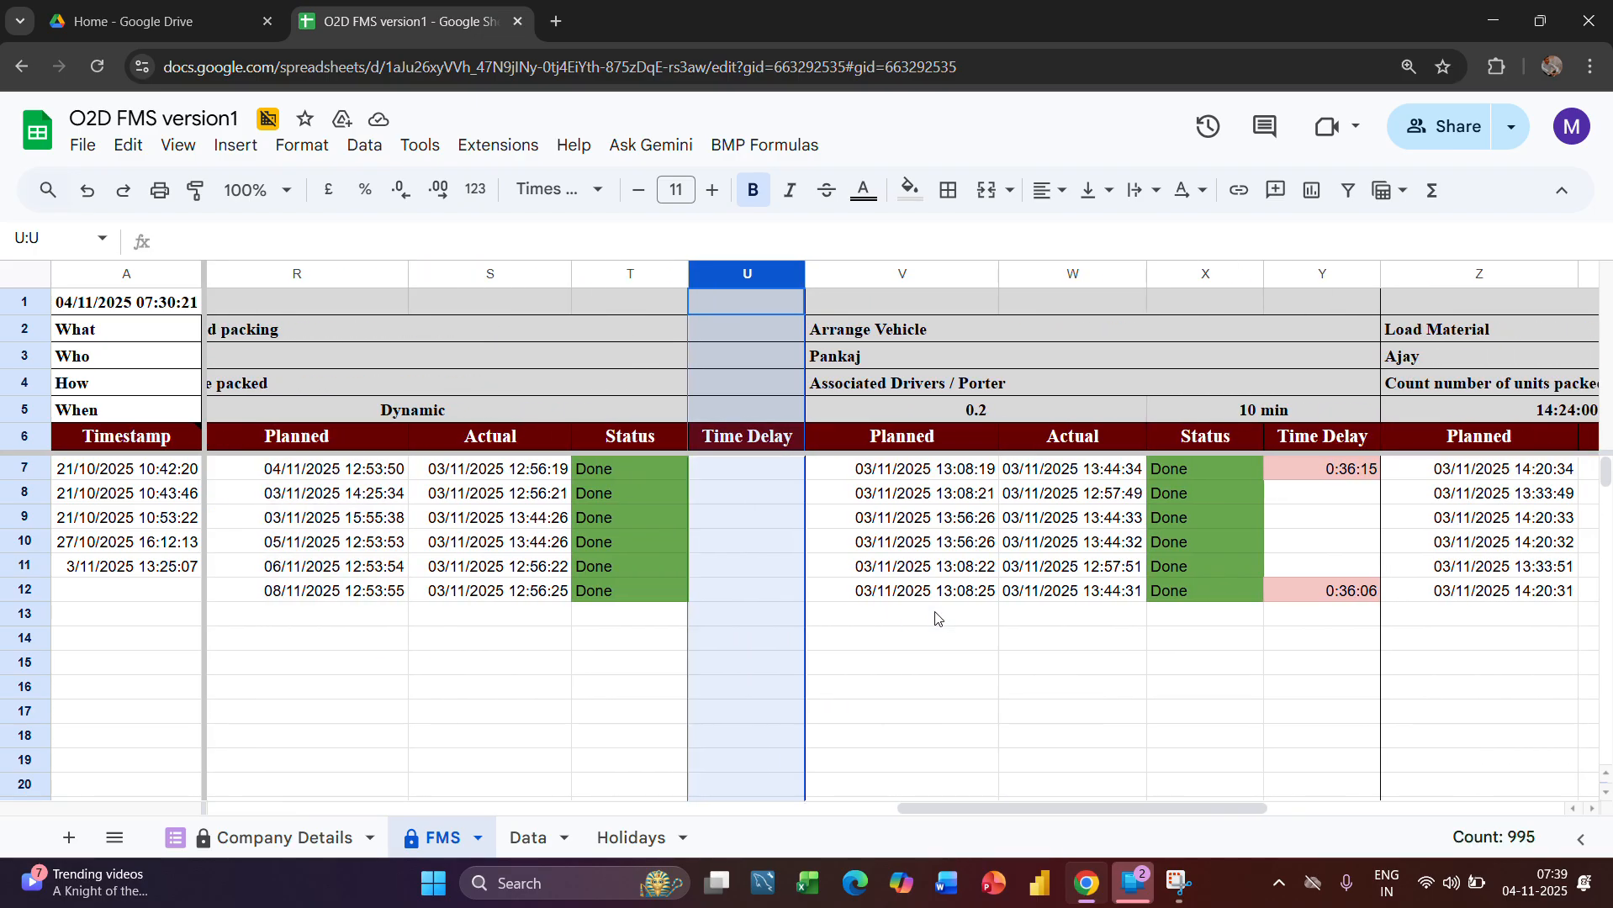
{"action": "scroll", "coordinate": [935, 618], "scroll_direction": "right", "scroll_amount": 2}
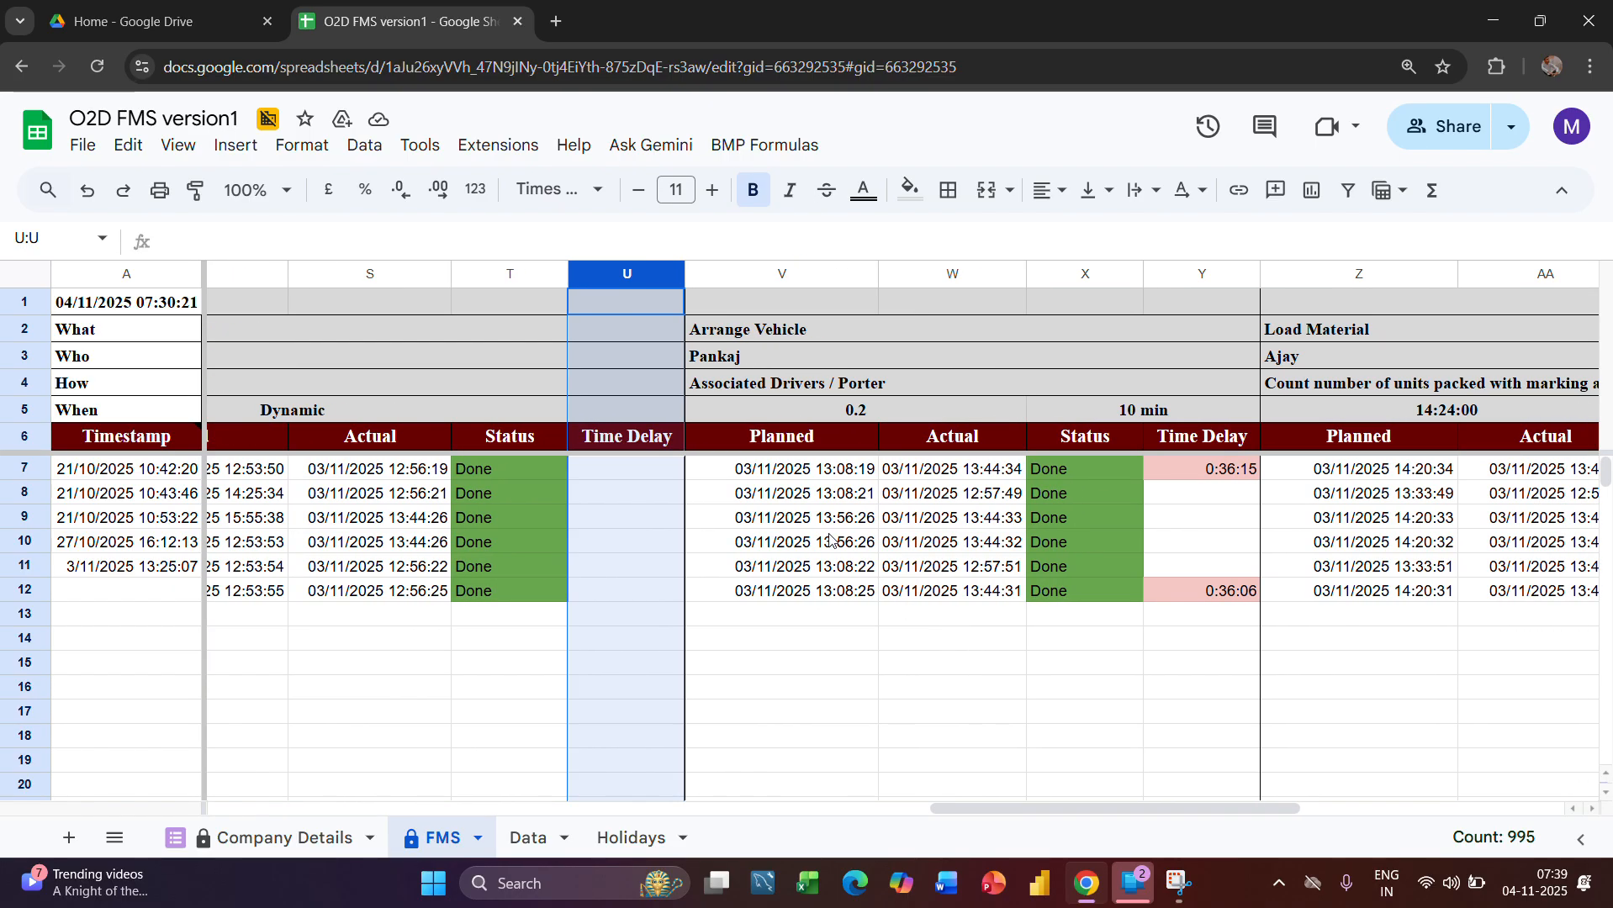
{"action": "left_click", "coordinate": [762, 274]}
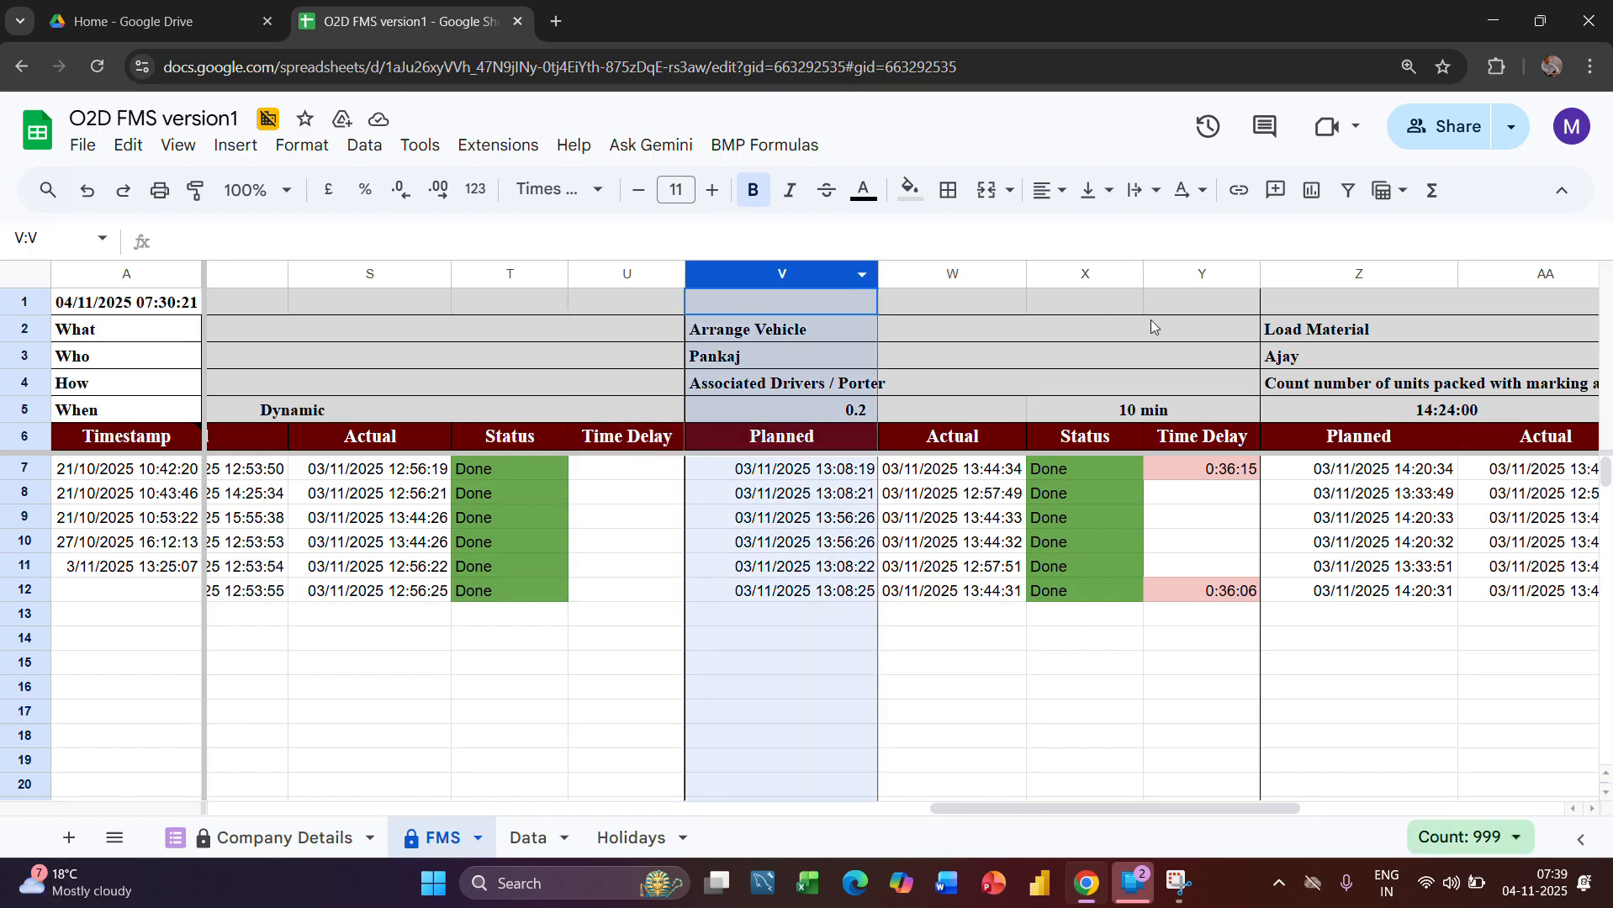
{"action": "left_click", "coordinate": [1178, 301]}
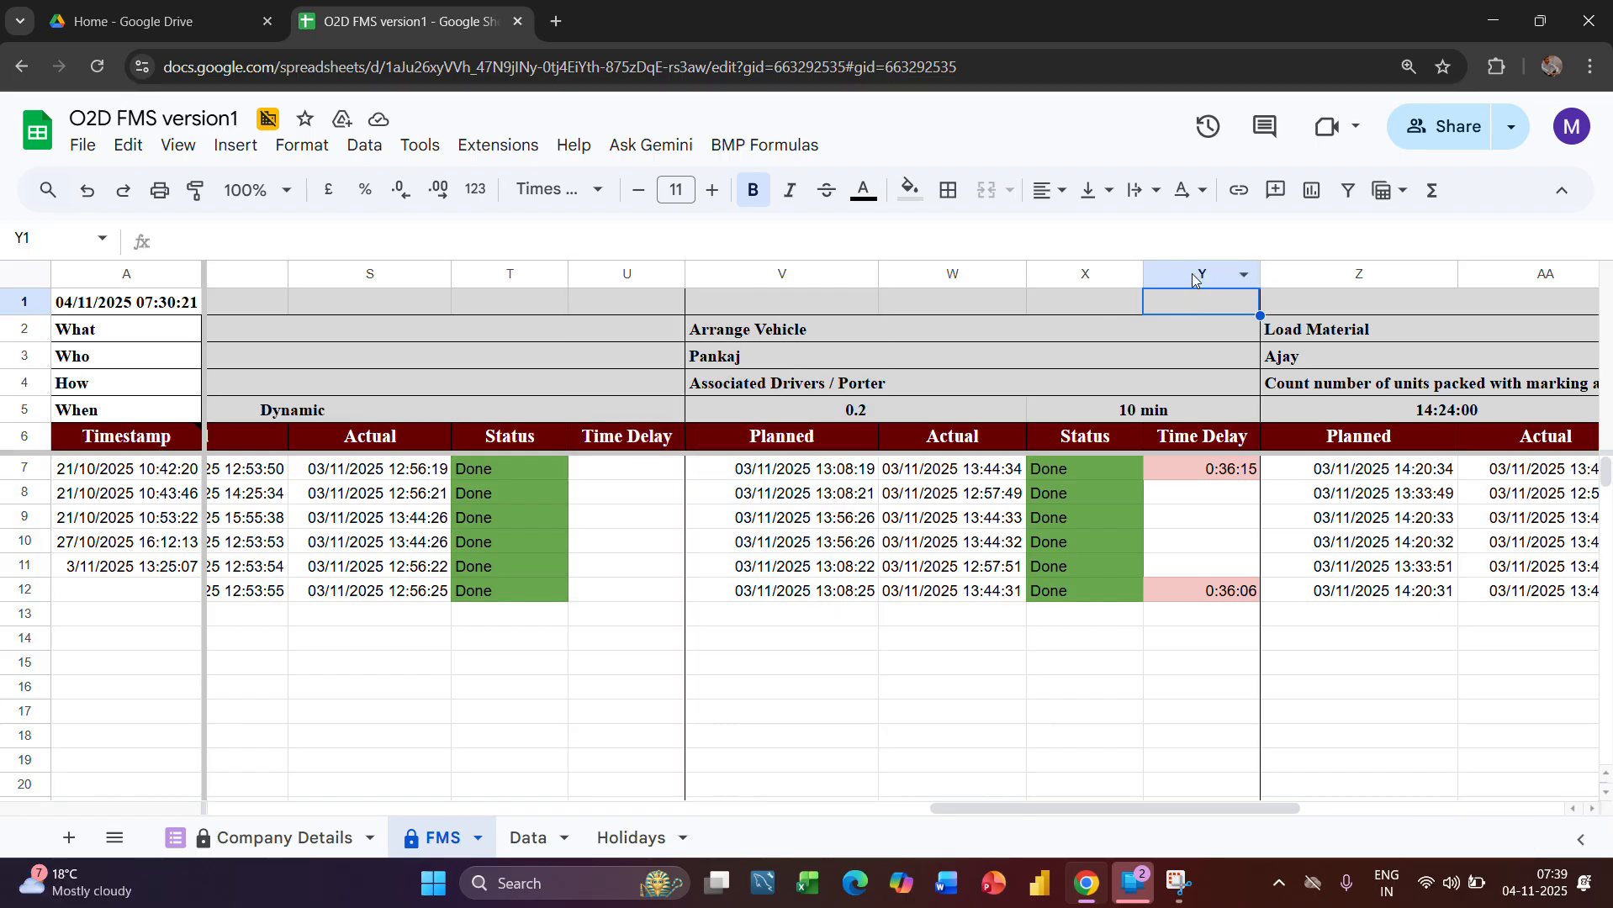
{"action": "left_click_drag", "start_coordinate": [1193, 275], "coordinate": [753, 330]}
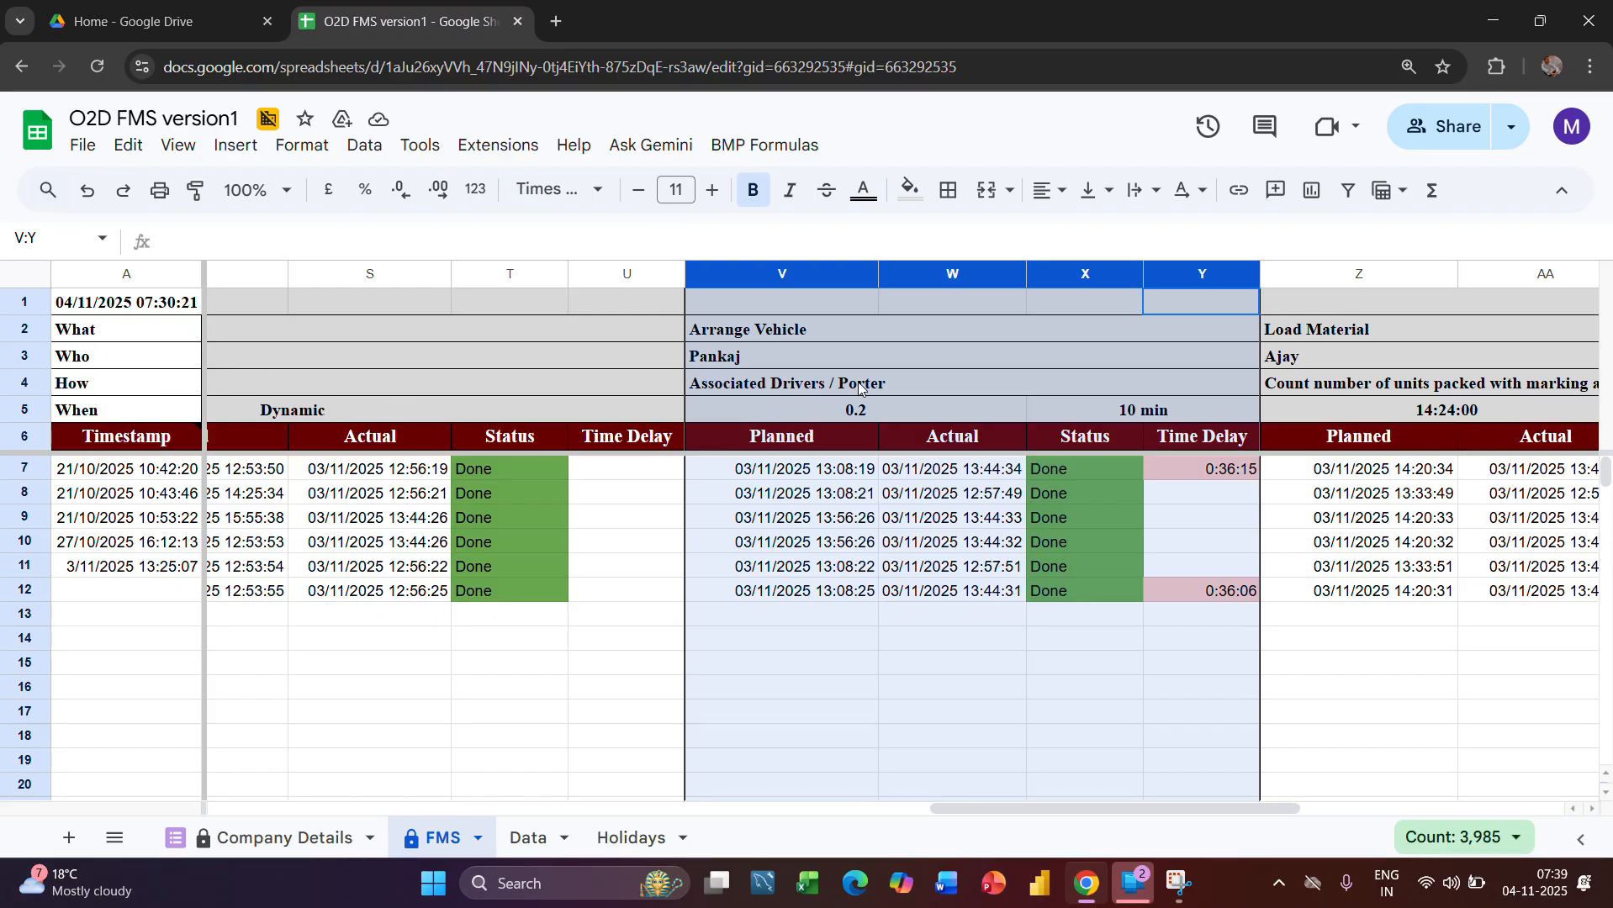
Examine the Arrange Vehicle stage's How entry on associated drivers or porter, its When timings in row 5, and its What entry
{"action": "left_click", "coordinate": [830, 386]}
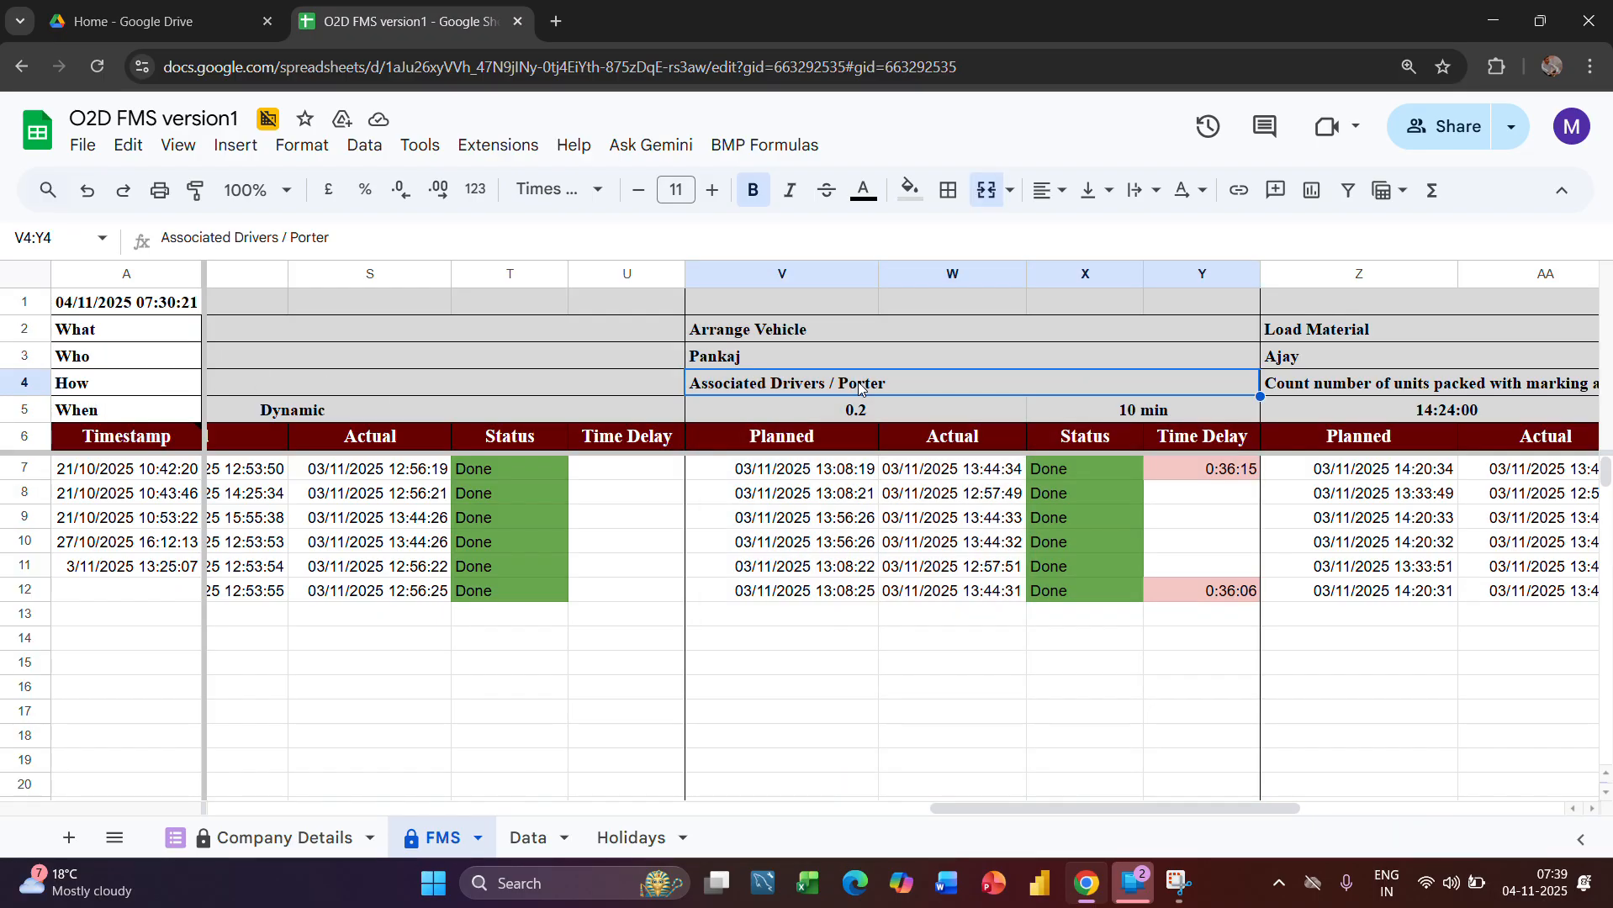
{"action": "double_click", "coordinate": [796, 380]}
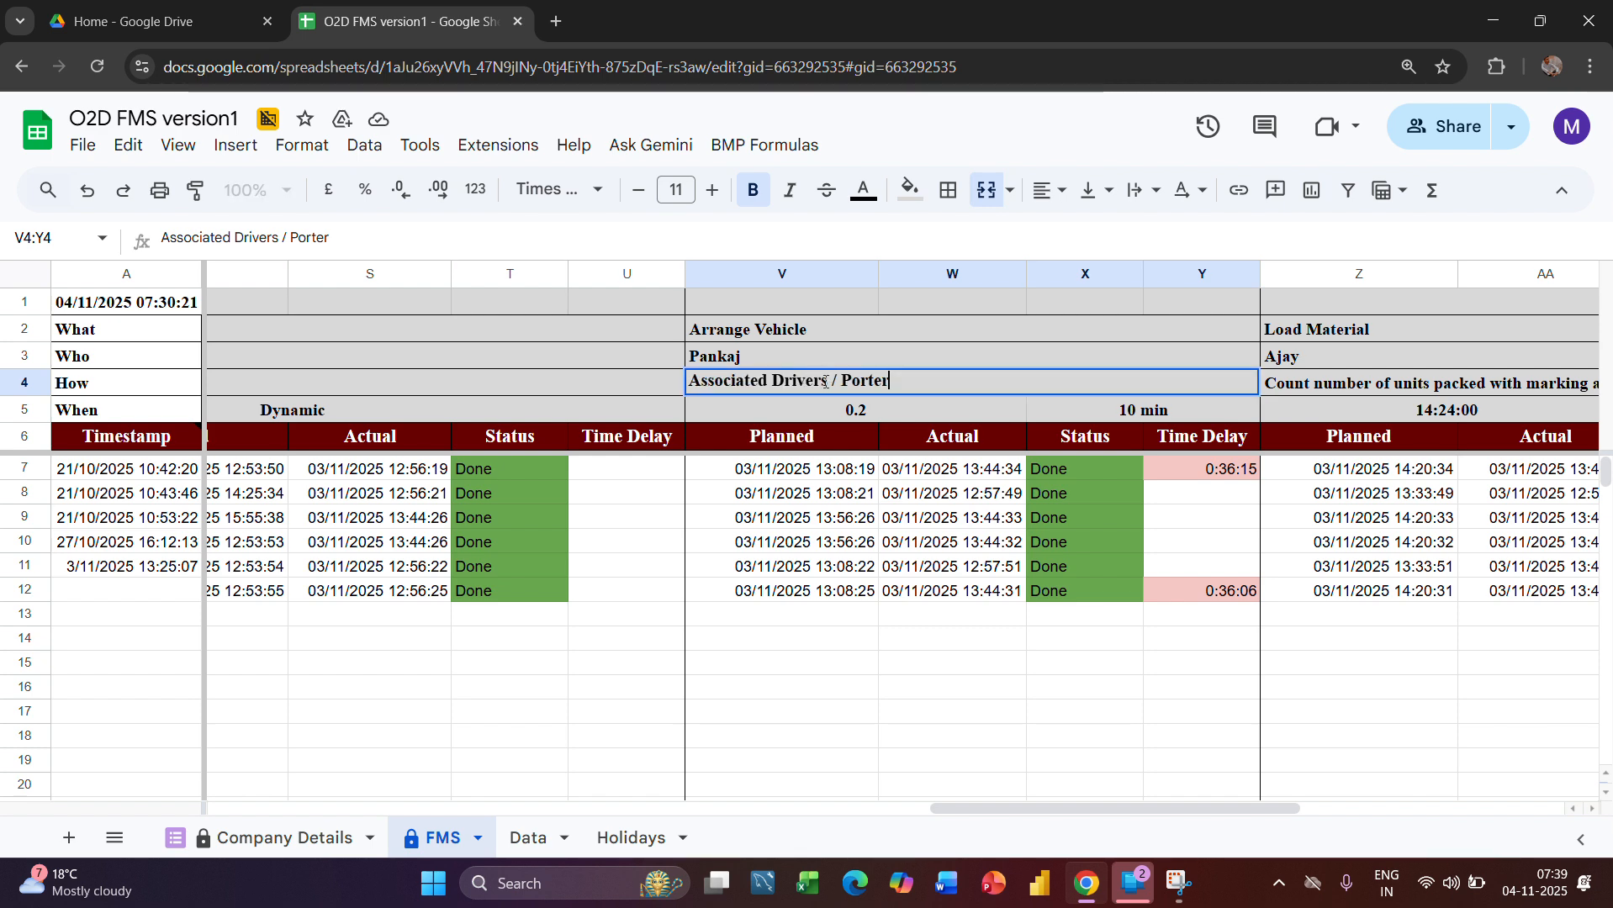
{"action": "left_click_drag", "start_coordinate": [827, 380], "coordinate": [593, 383]}
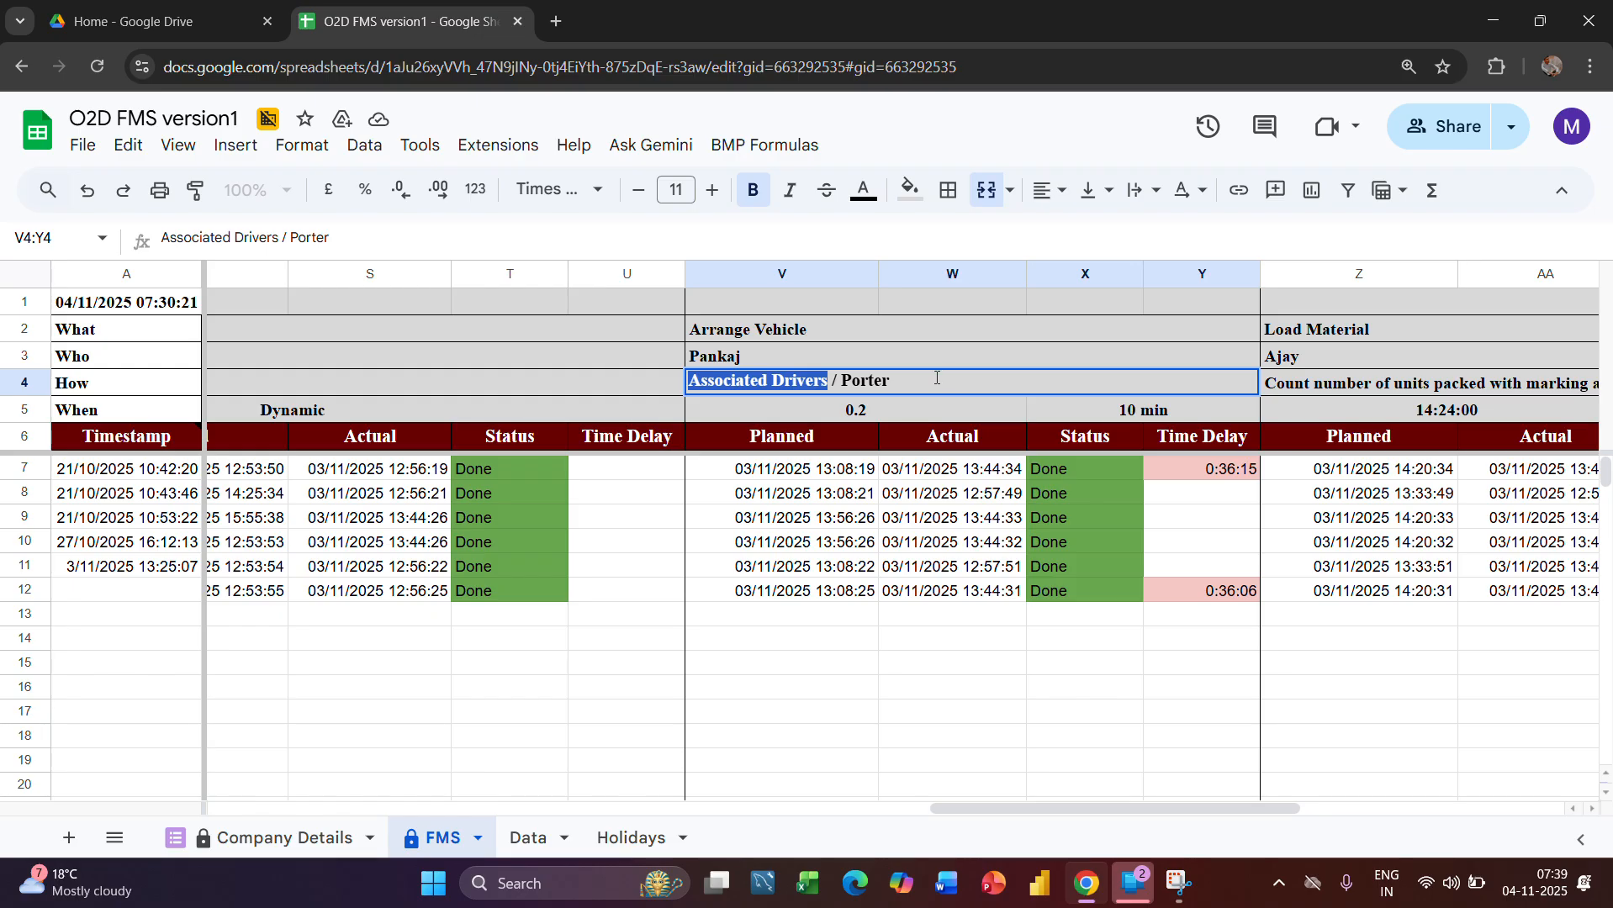
{"action": "left_click", "coordinate": [860, 382]}
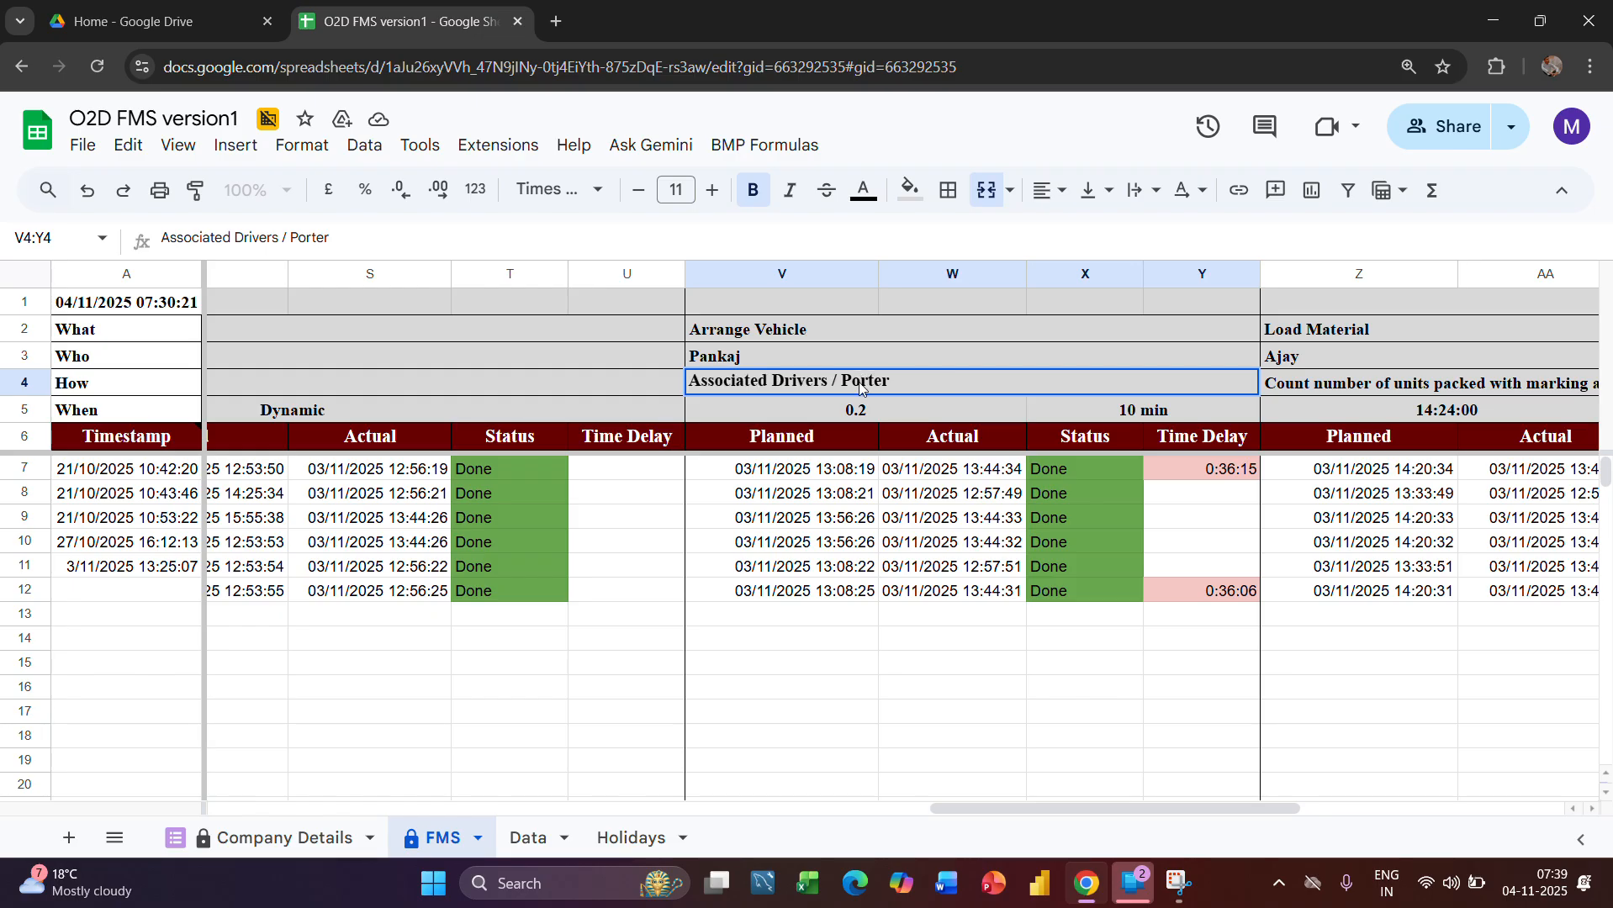
{"action": "key", "text": "Return"}
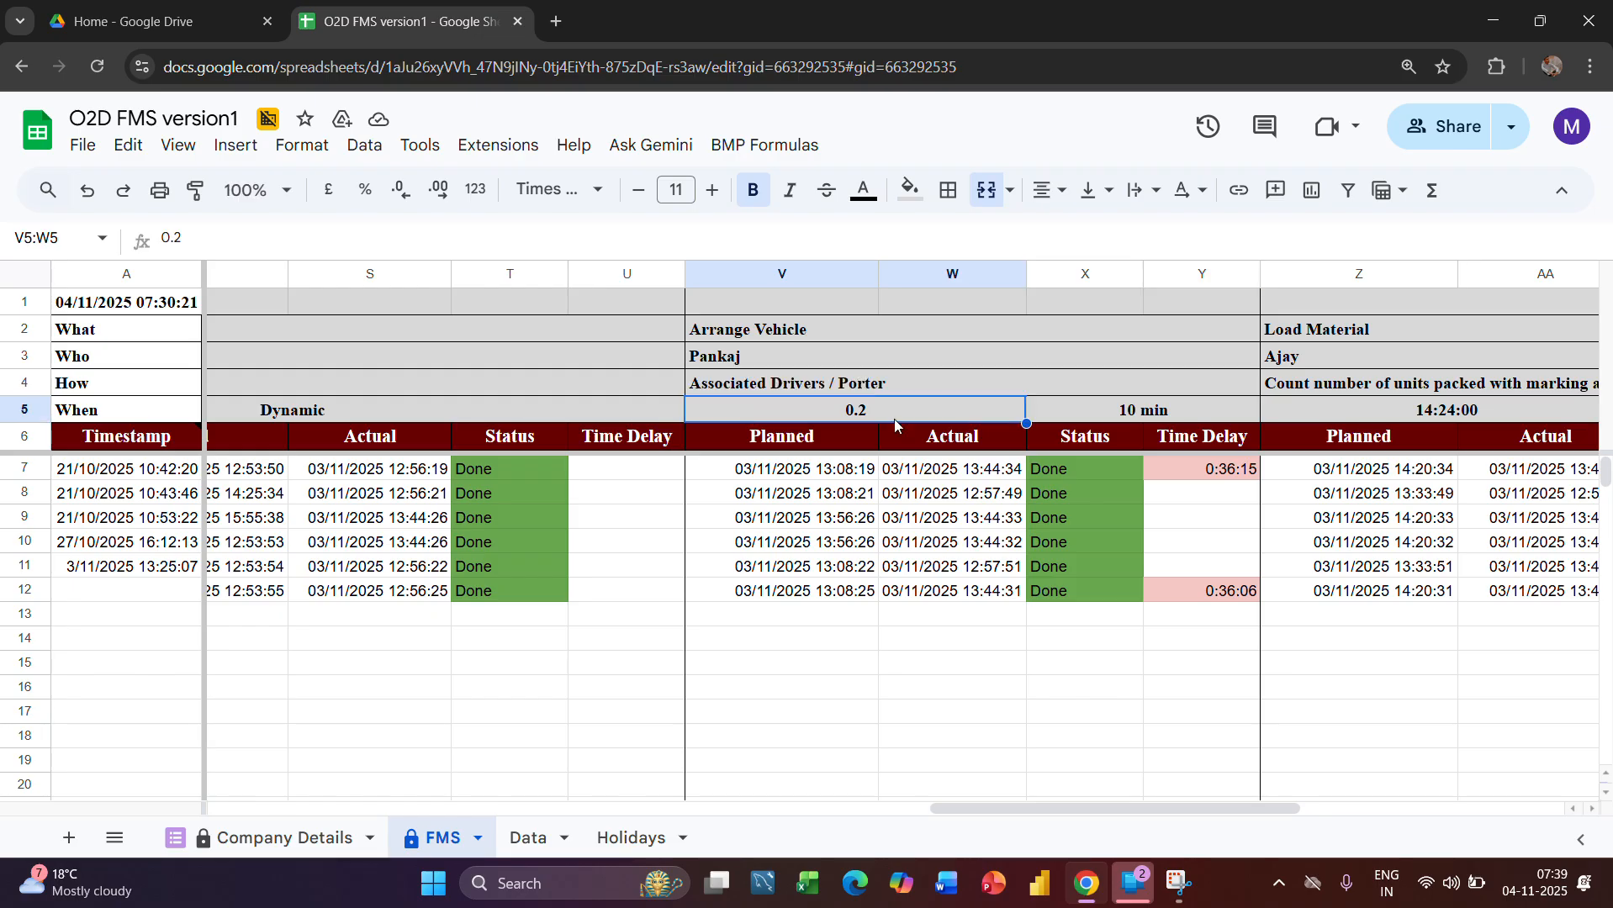
{"action": "left_click", "coordinate": [1113, 401]}
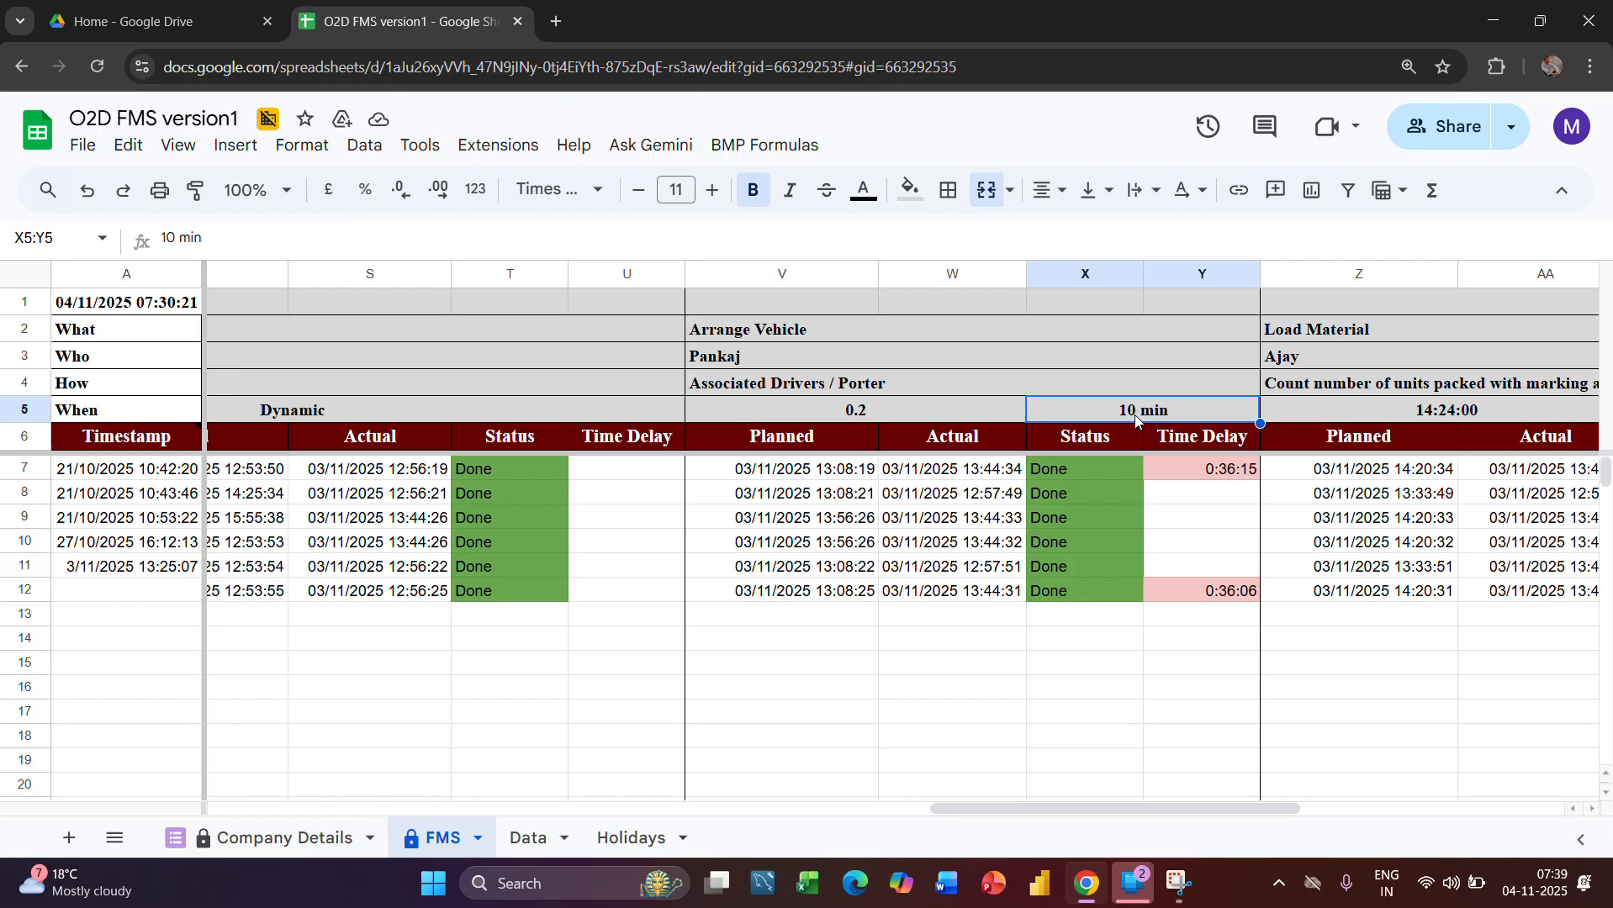
{"action": "left_click", "coordinate": [812, 332]}
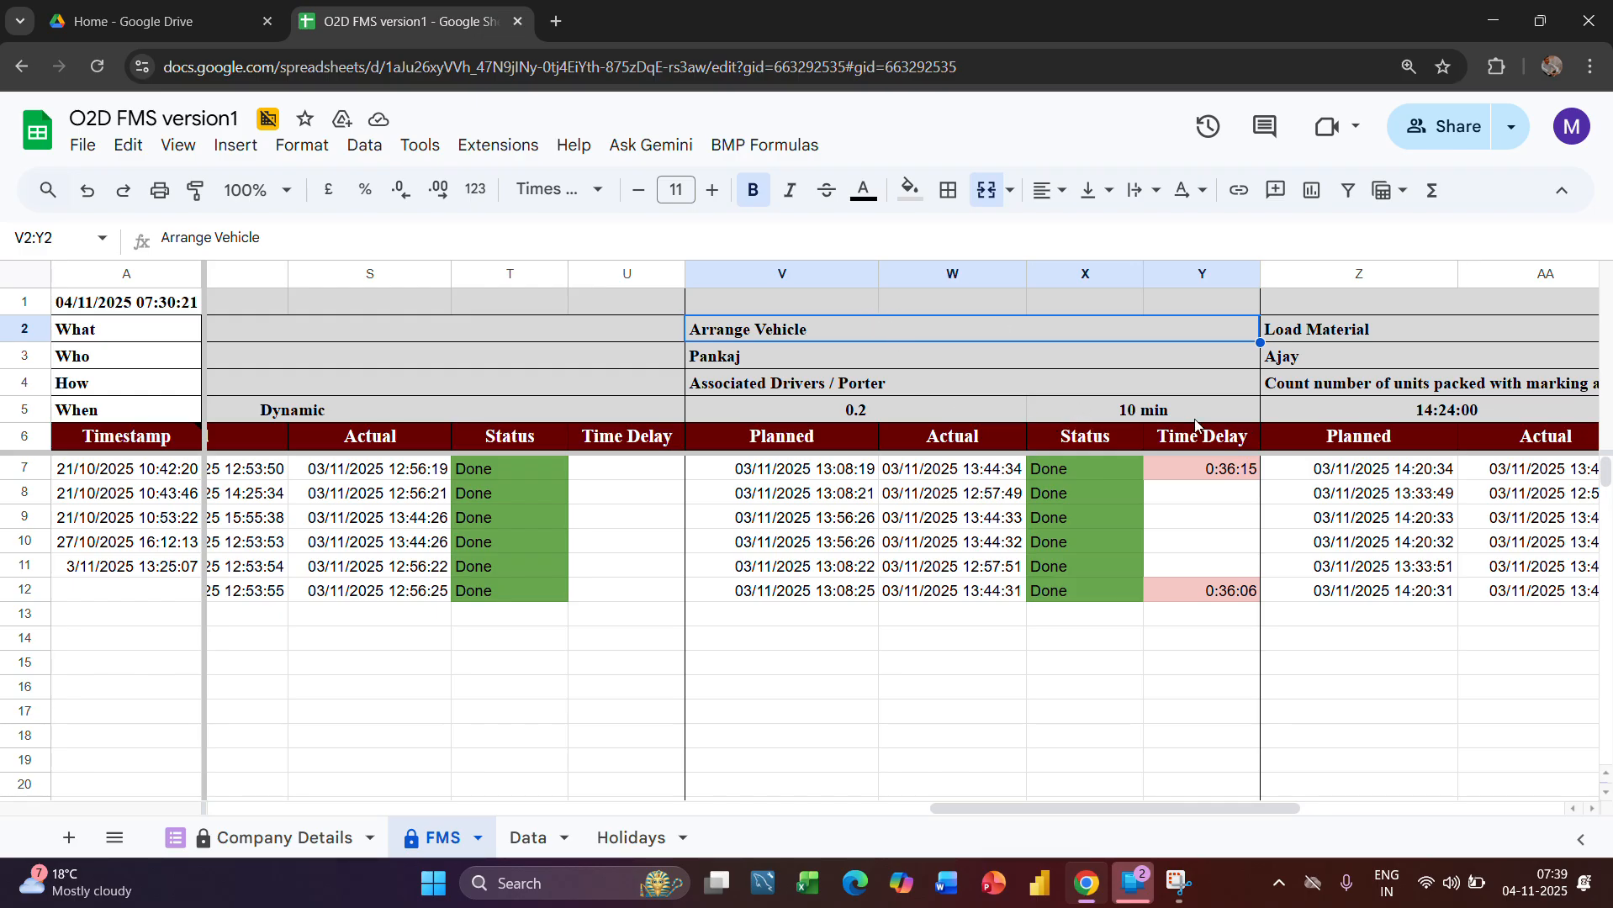
Examine the Arrange Vehicle stage's Planned and Status columns, including the Data sheet formulas in X8, X7 and X9
{"action": "scroll", "coordinate": [1173, 530], "scroll_direction": "down", "scroll_amount": 1}
{"action": "scroll", "coordinate": [1173, 530], "scroll_direction": "up", "scroll_amount": 1}
{"action": "left_click", "coordinate": [801, 273]}
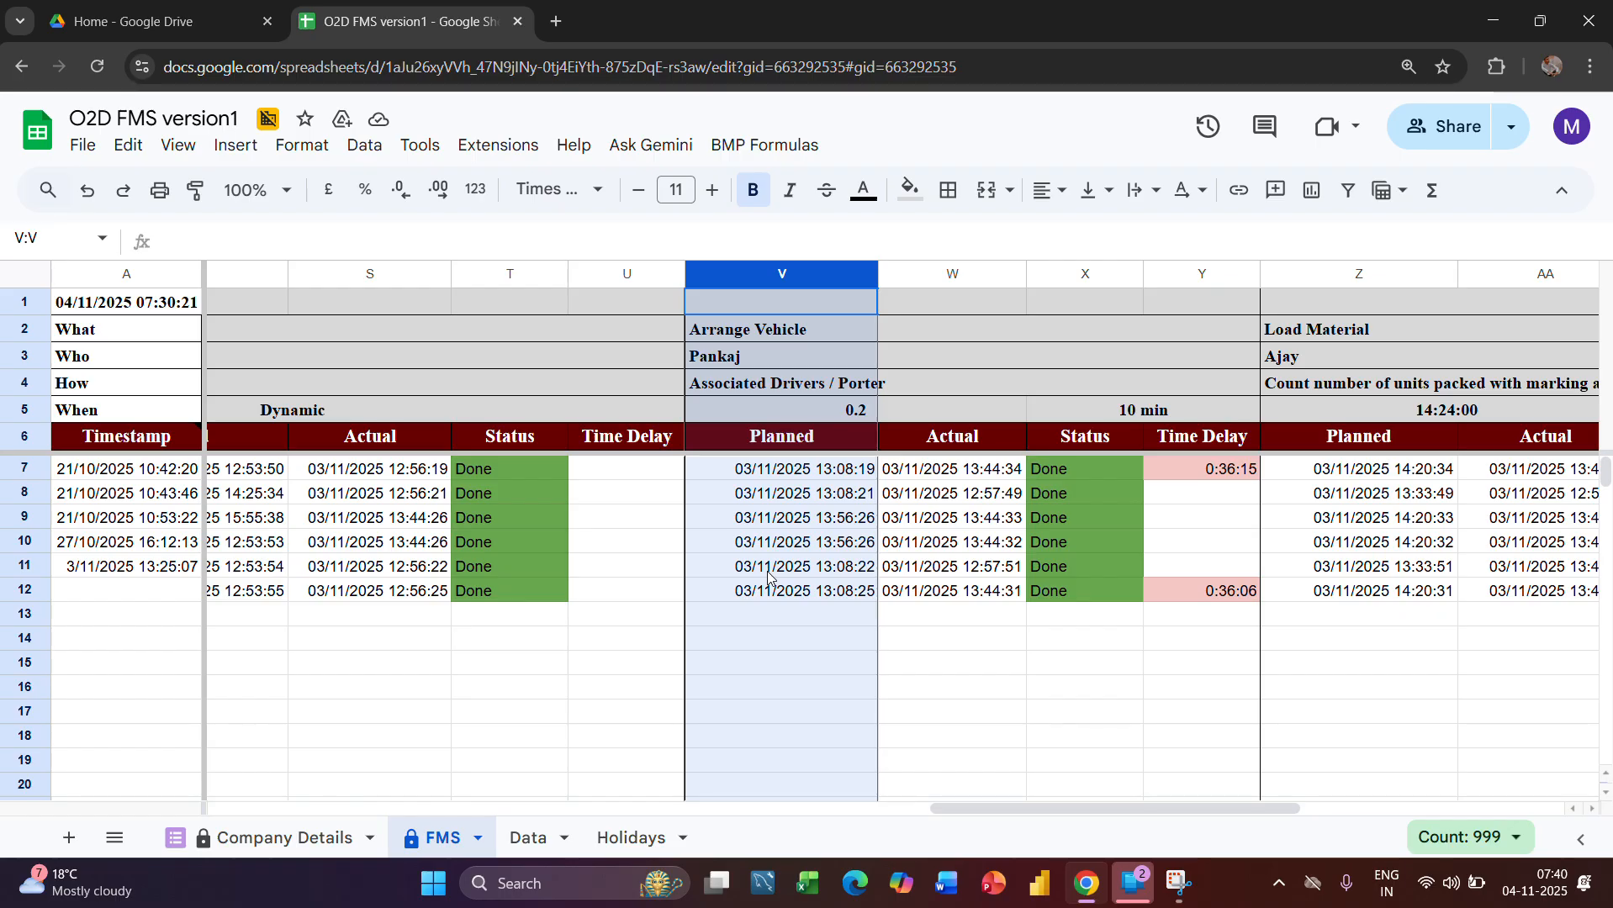
{"action": "scroll", "coordinate": [934, 574], "scroll_direction": "right", "scroll_amount": 3}
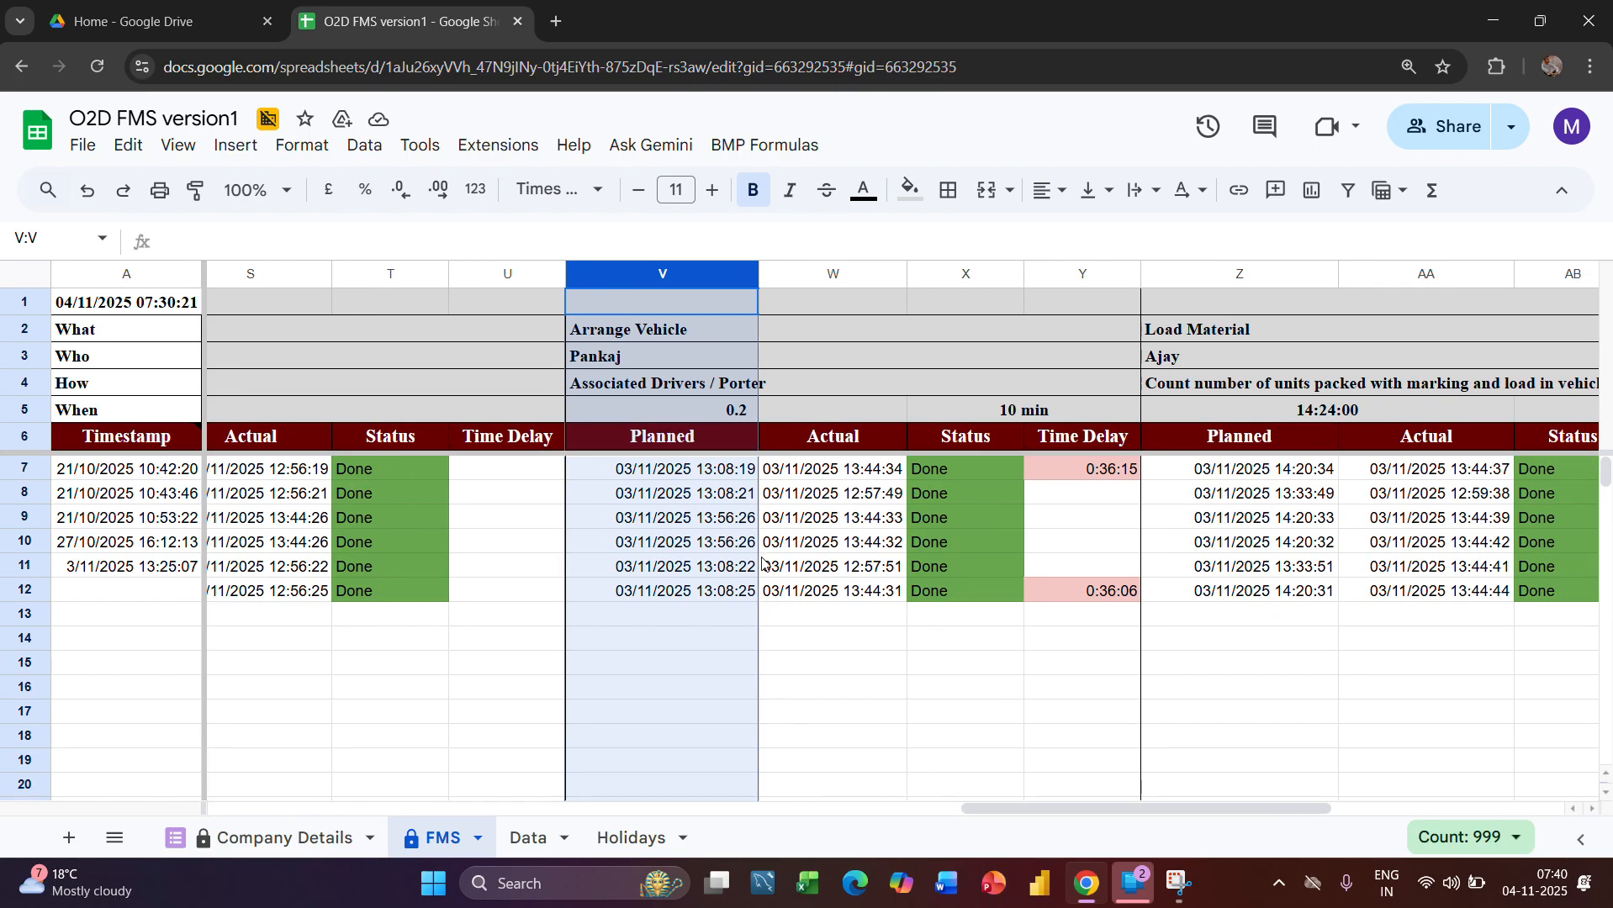
{"action": "left_click", "coordinate": [961, 496]}
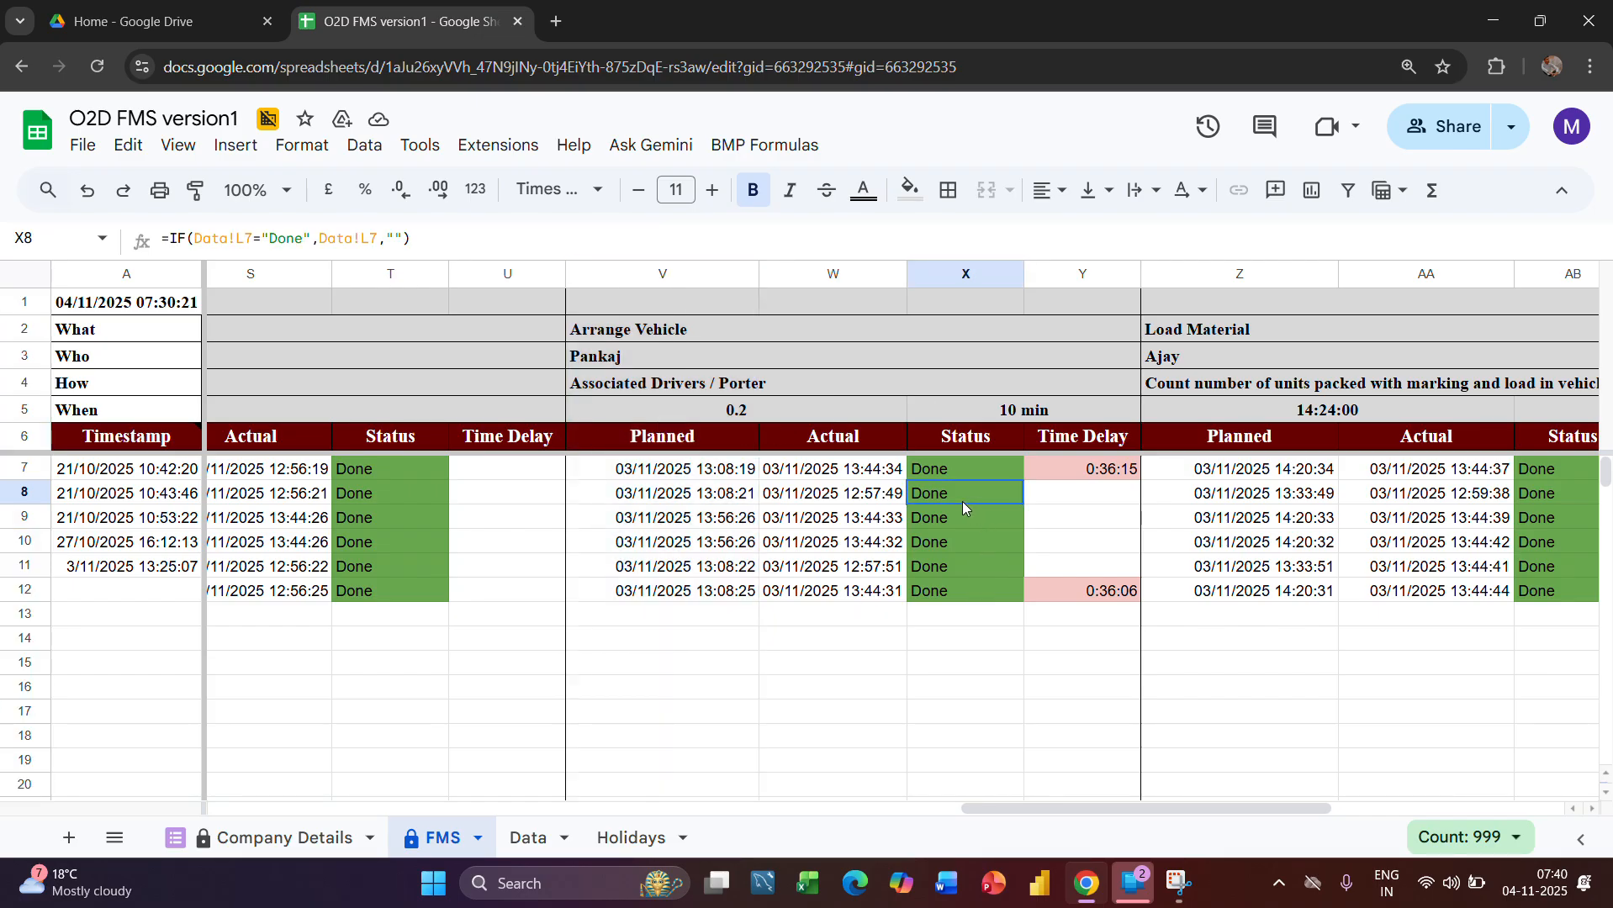
{"action": "left_click", "coordinate": [961, 275]}
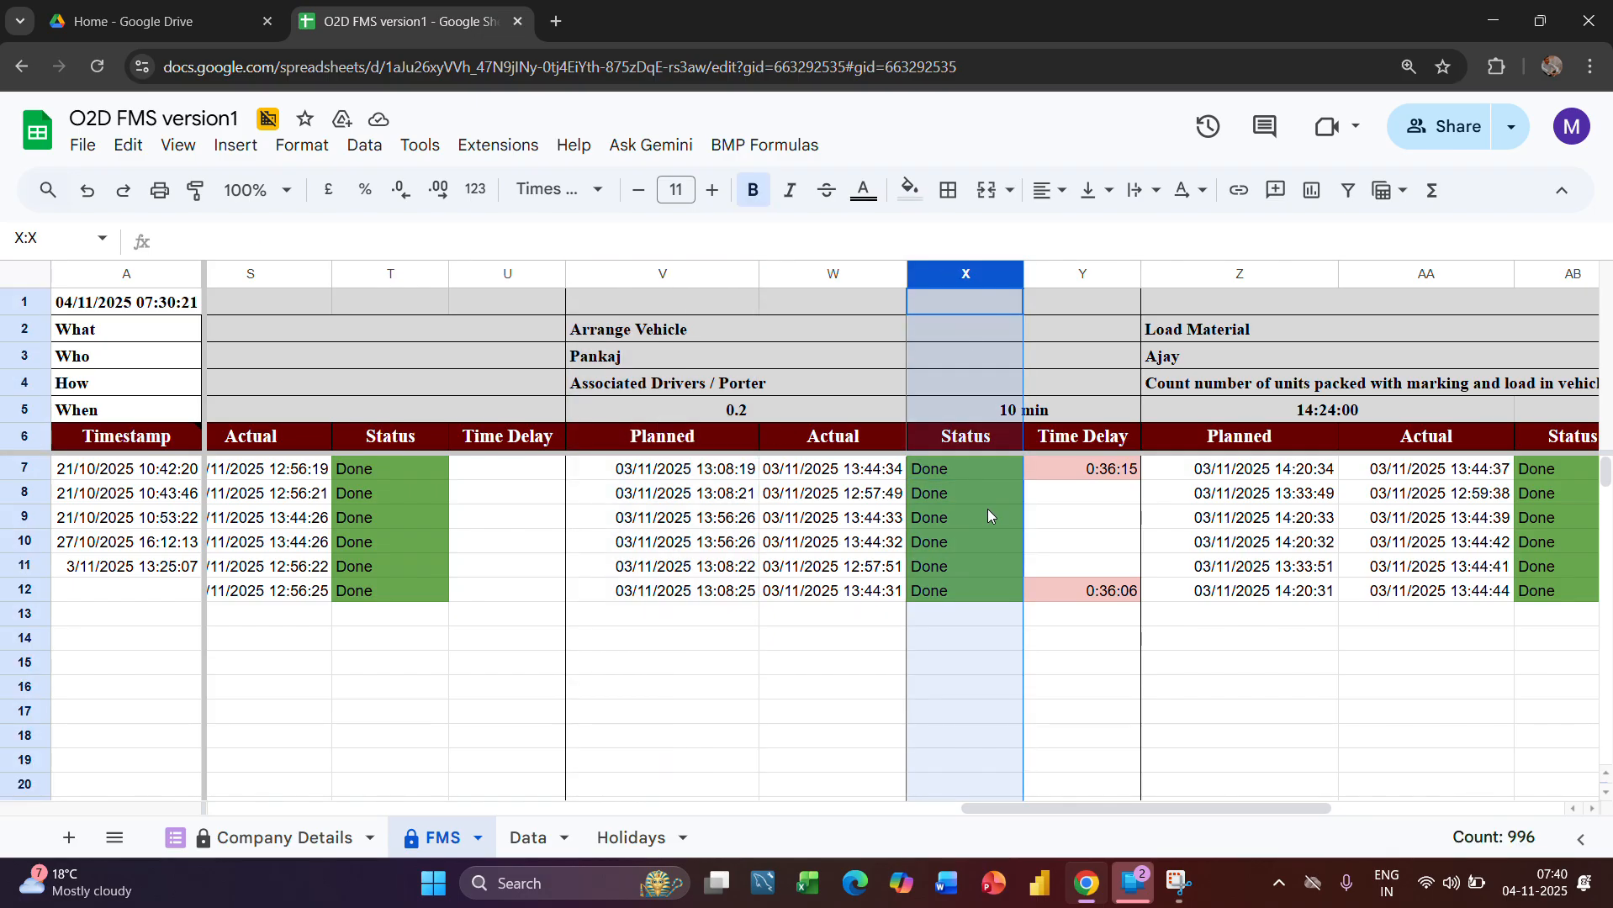
{"action": "left_click", "coordinate": [964, 482]}
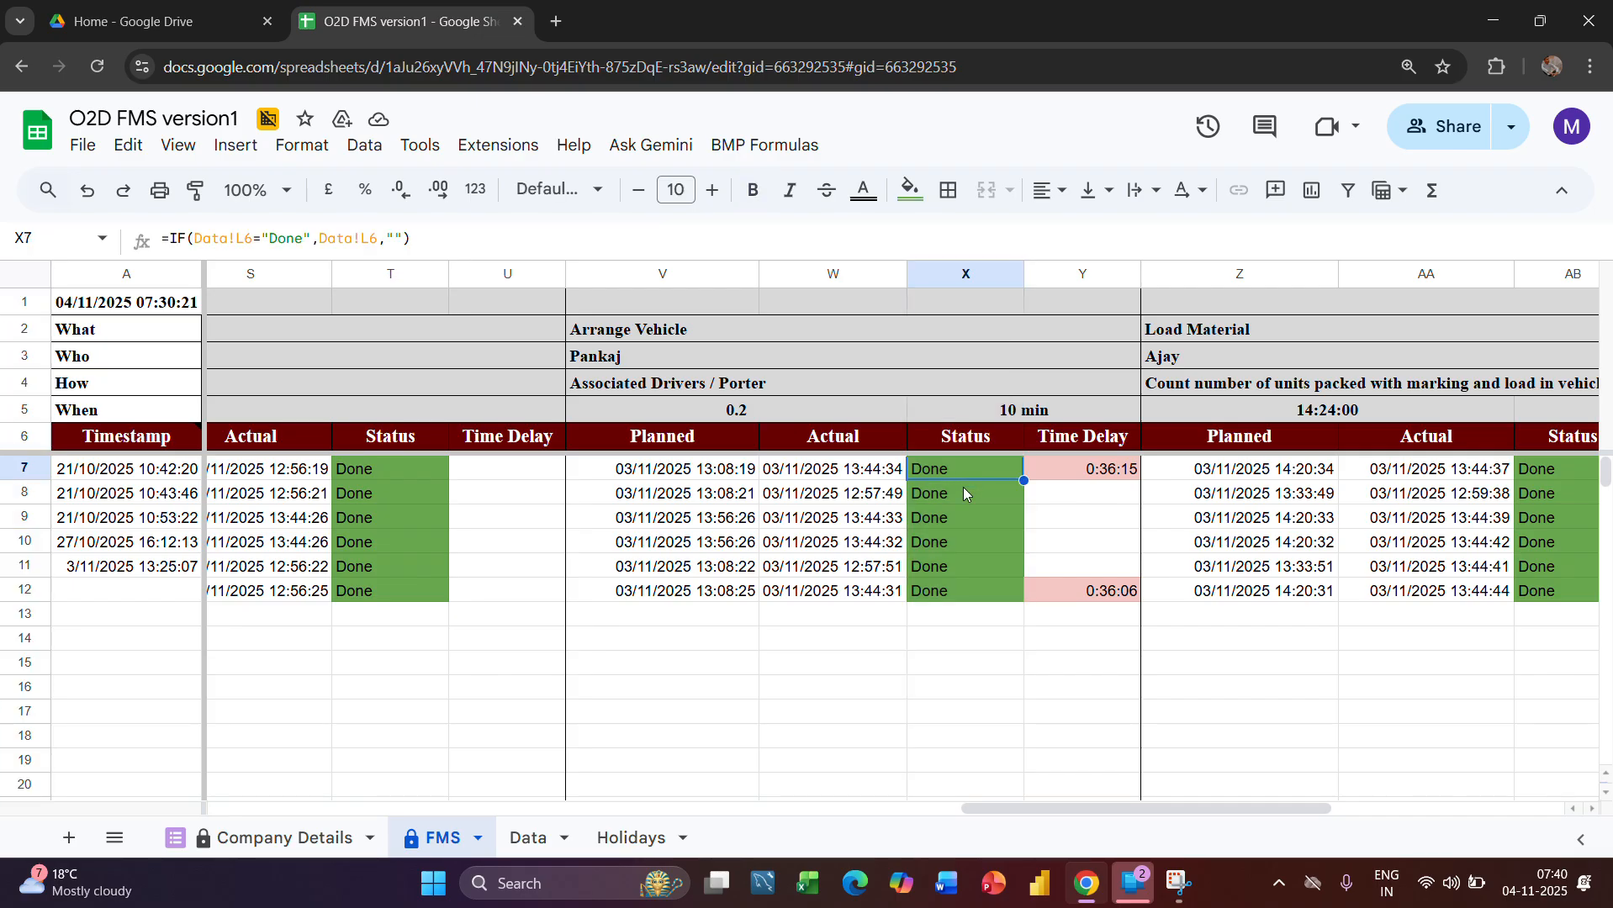
{"action": "left_click", "coordinate": [959, 511]}
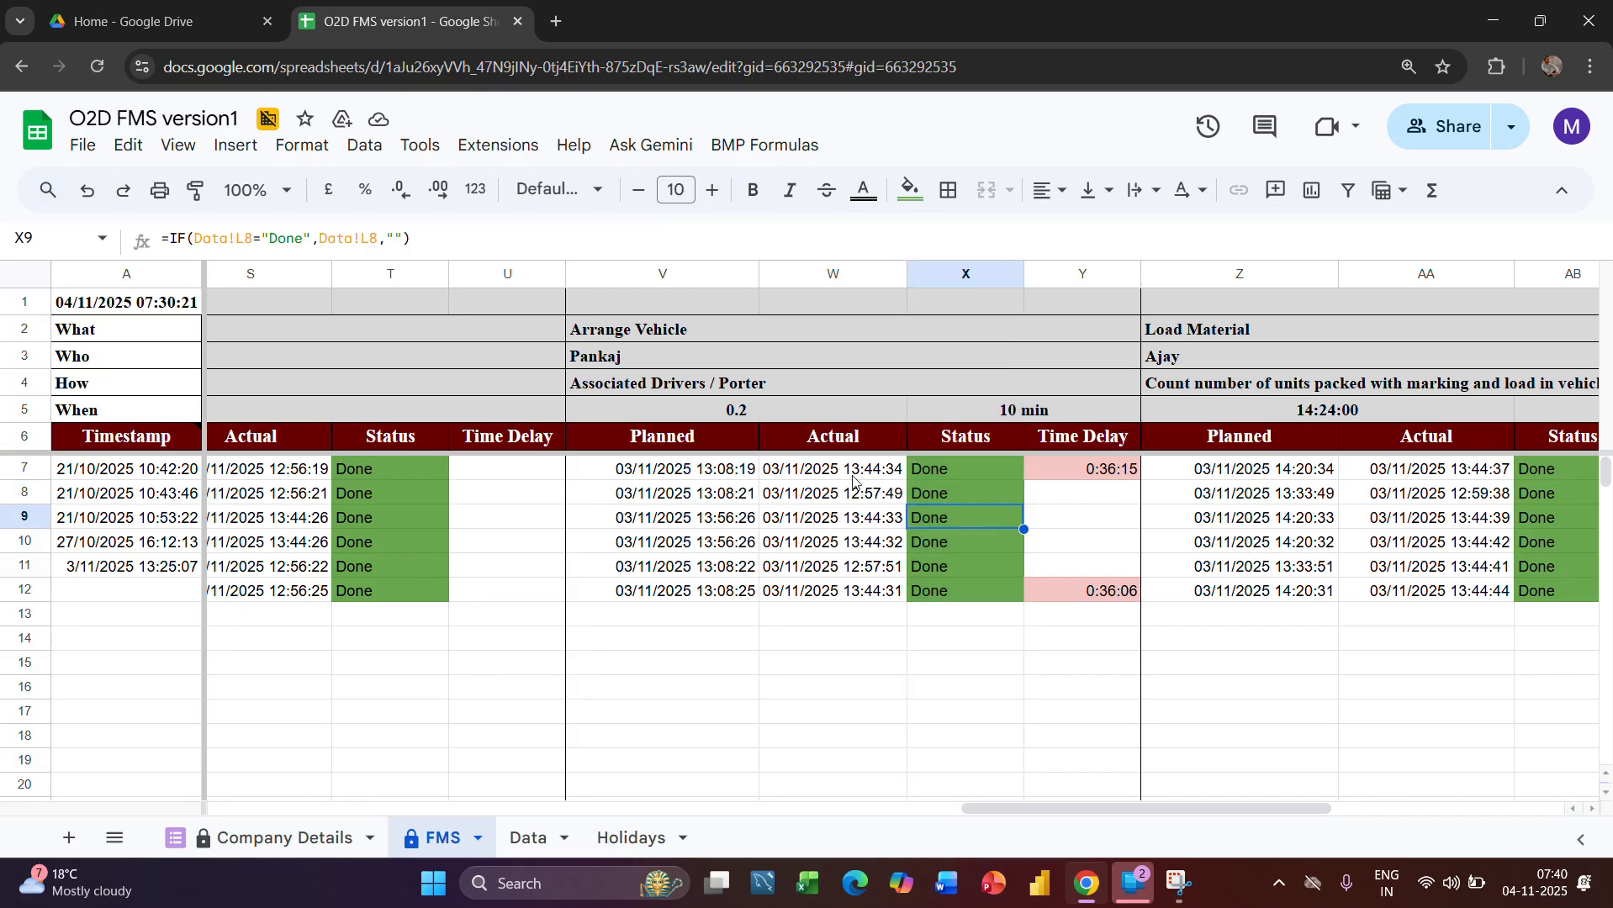
Widen the Actual column of the Arrange Vehicle stage
{"action": "left_click_drag", "start_coordinate": [906, 275], "coordinate": [965, 278]}
{"action": "scroll", "coordinate": [877, 567], "scroll_direction": "right", "scroll_amount": 2}
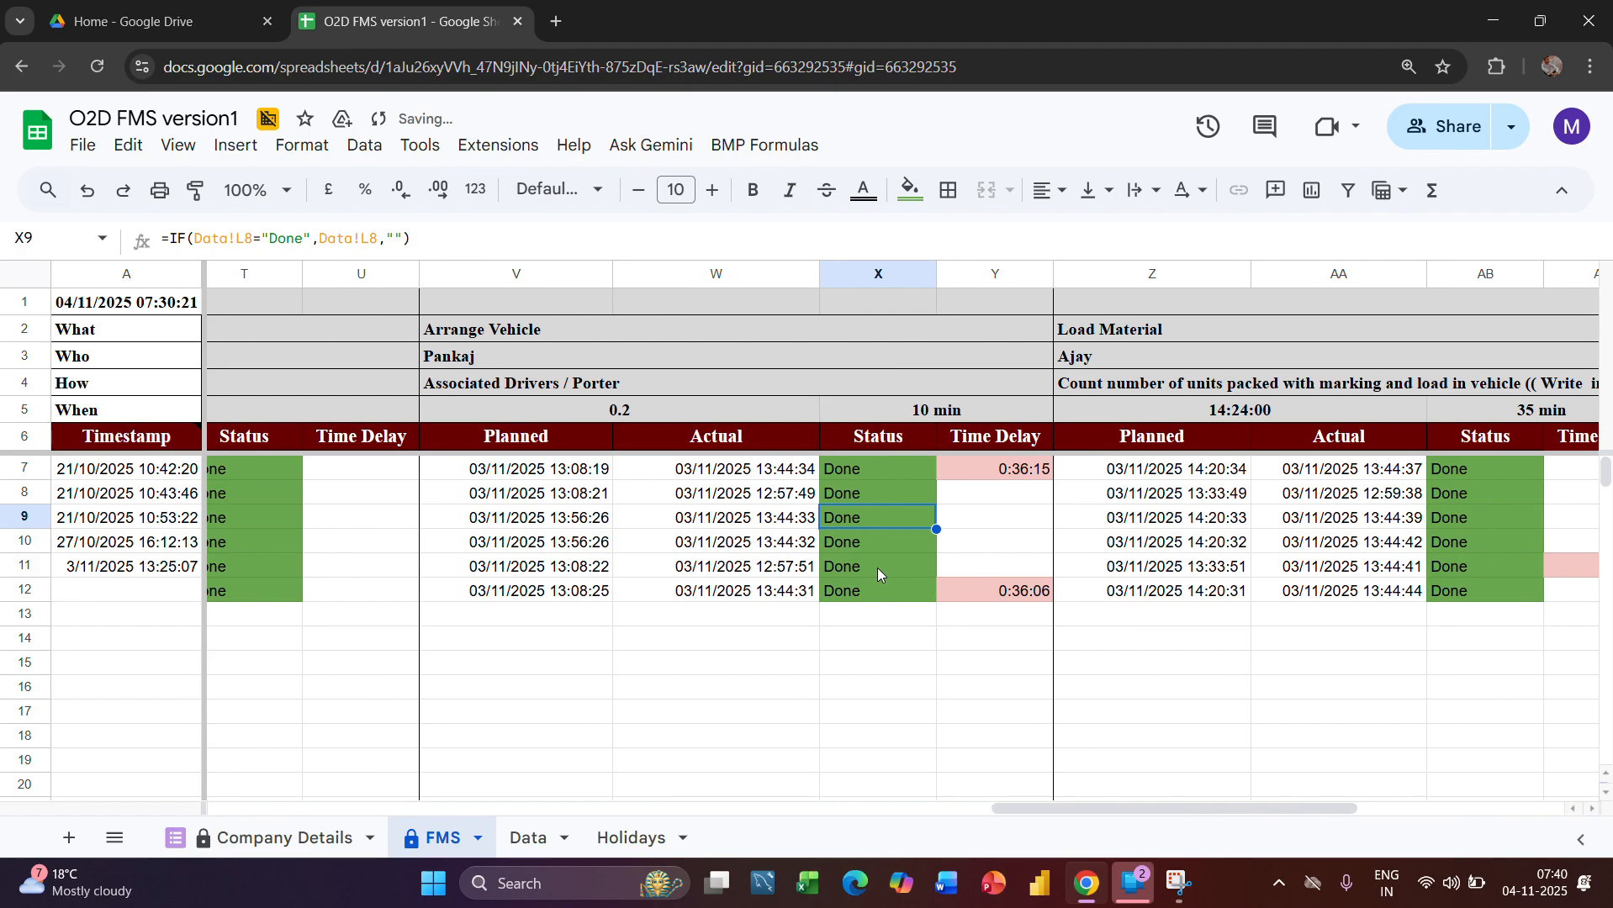
{"action": "scroll", "coordinate": [895, 602], "scroll_direction": "right", "scroll_amount": 1}
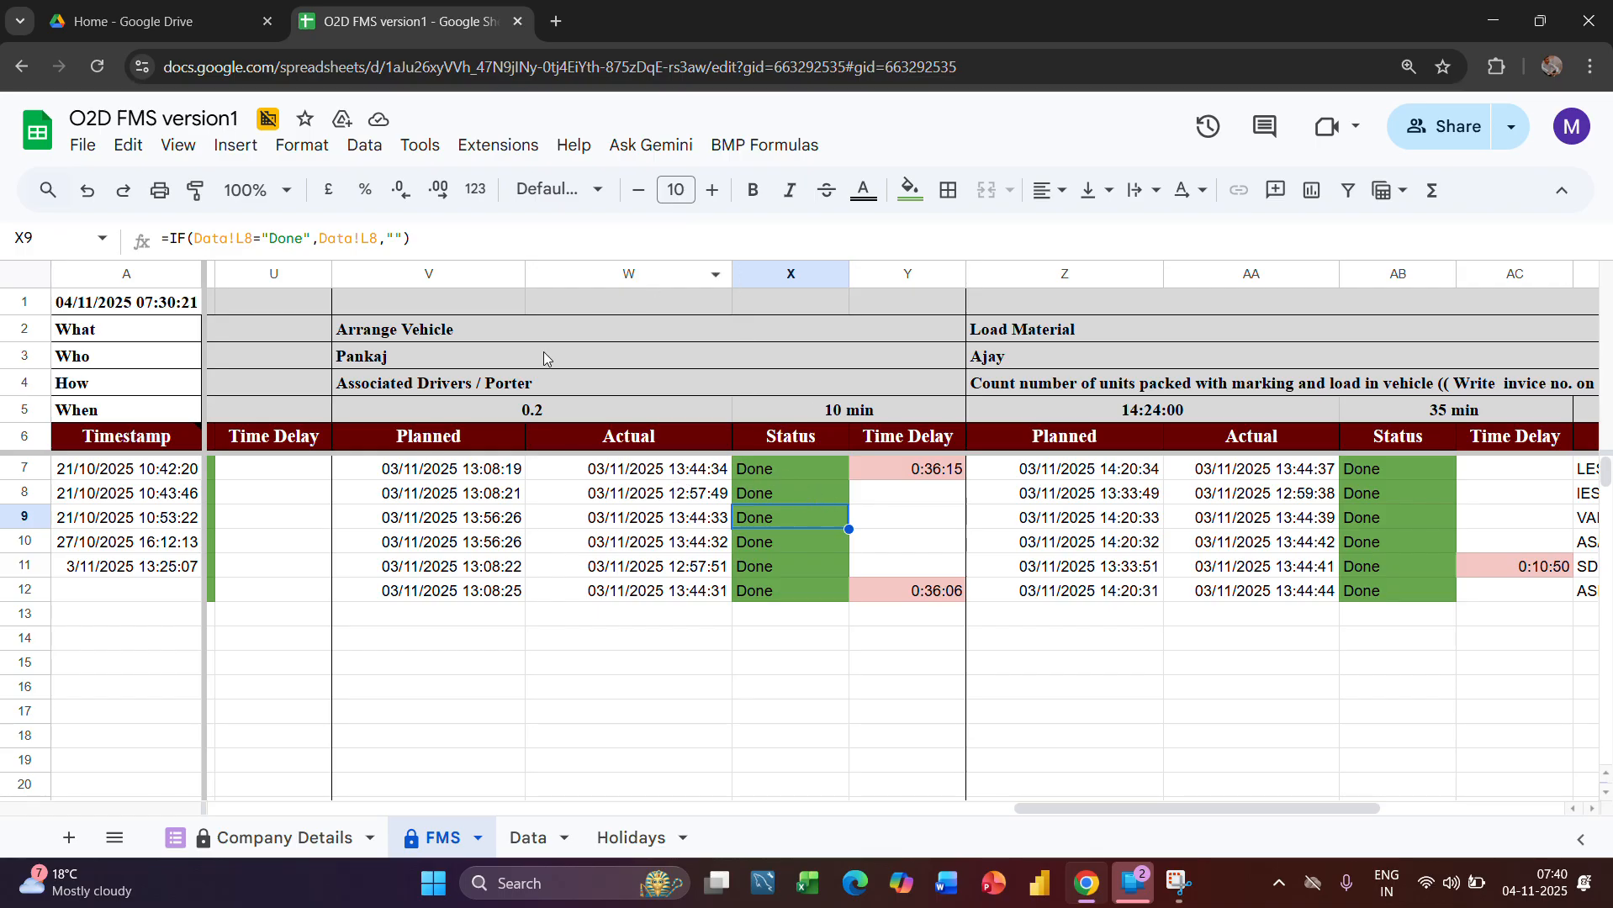
Examine the Arrange Vehicle stage's Planned formula in V7 together with the minutes timing in X5
{"action": "left_click", "coordinate": [451, 267]}
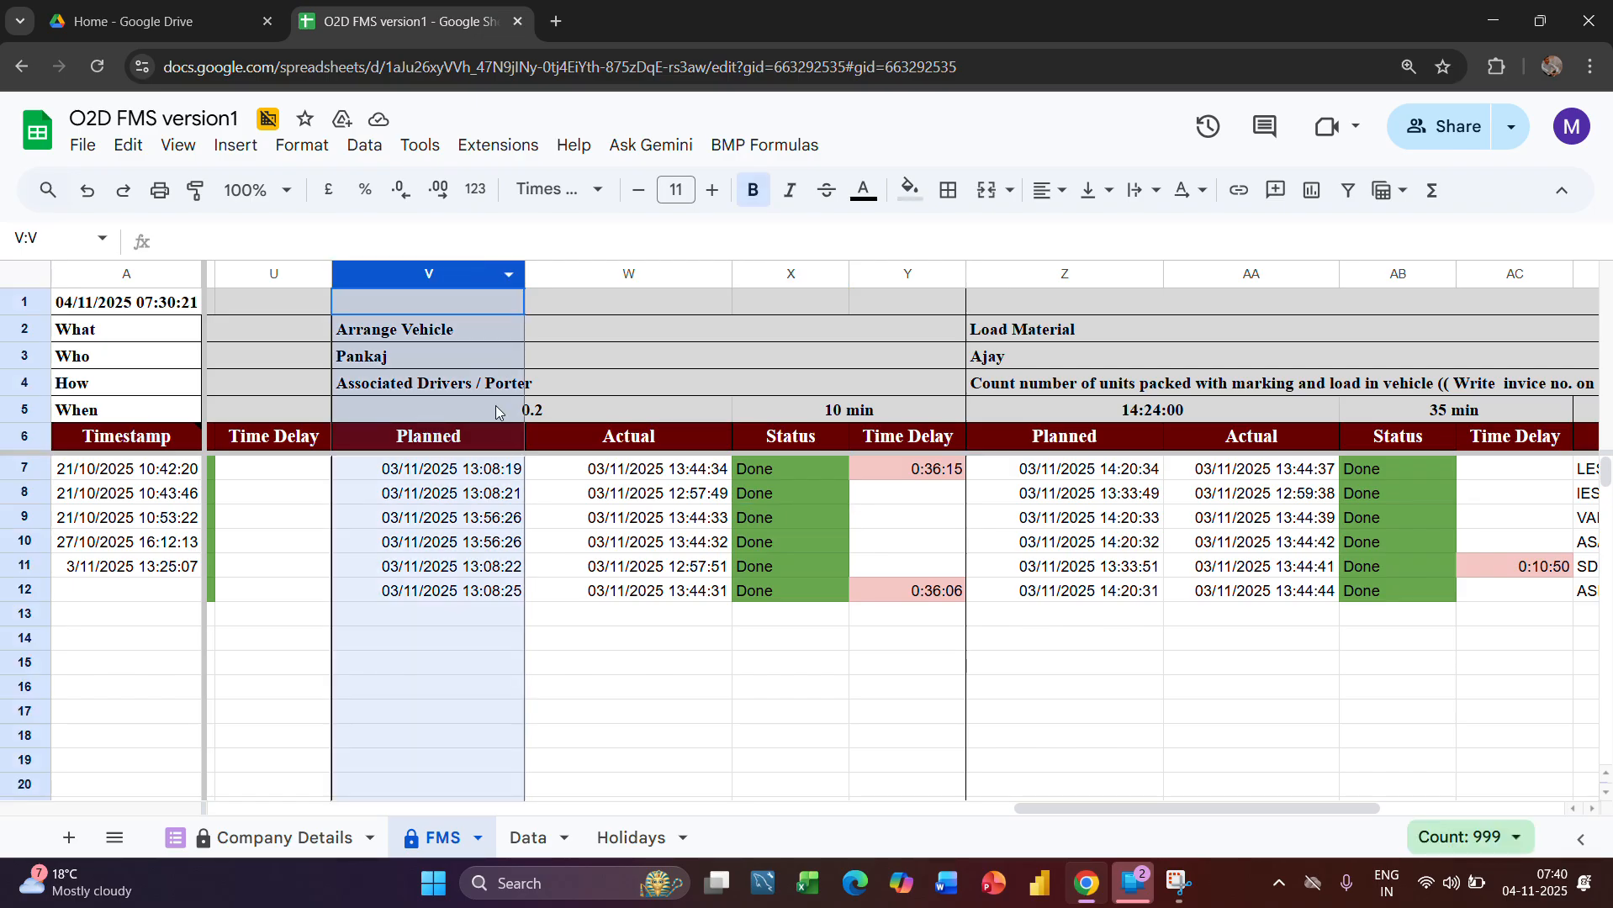
{"action": "left_click", "coordinate": [494, 475]}
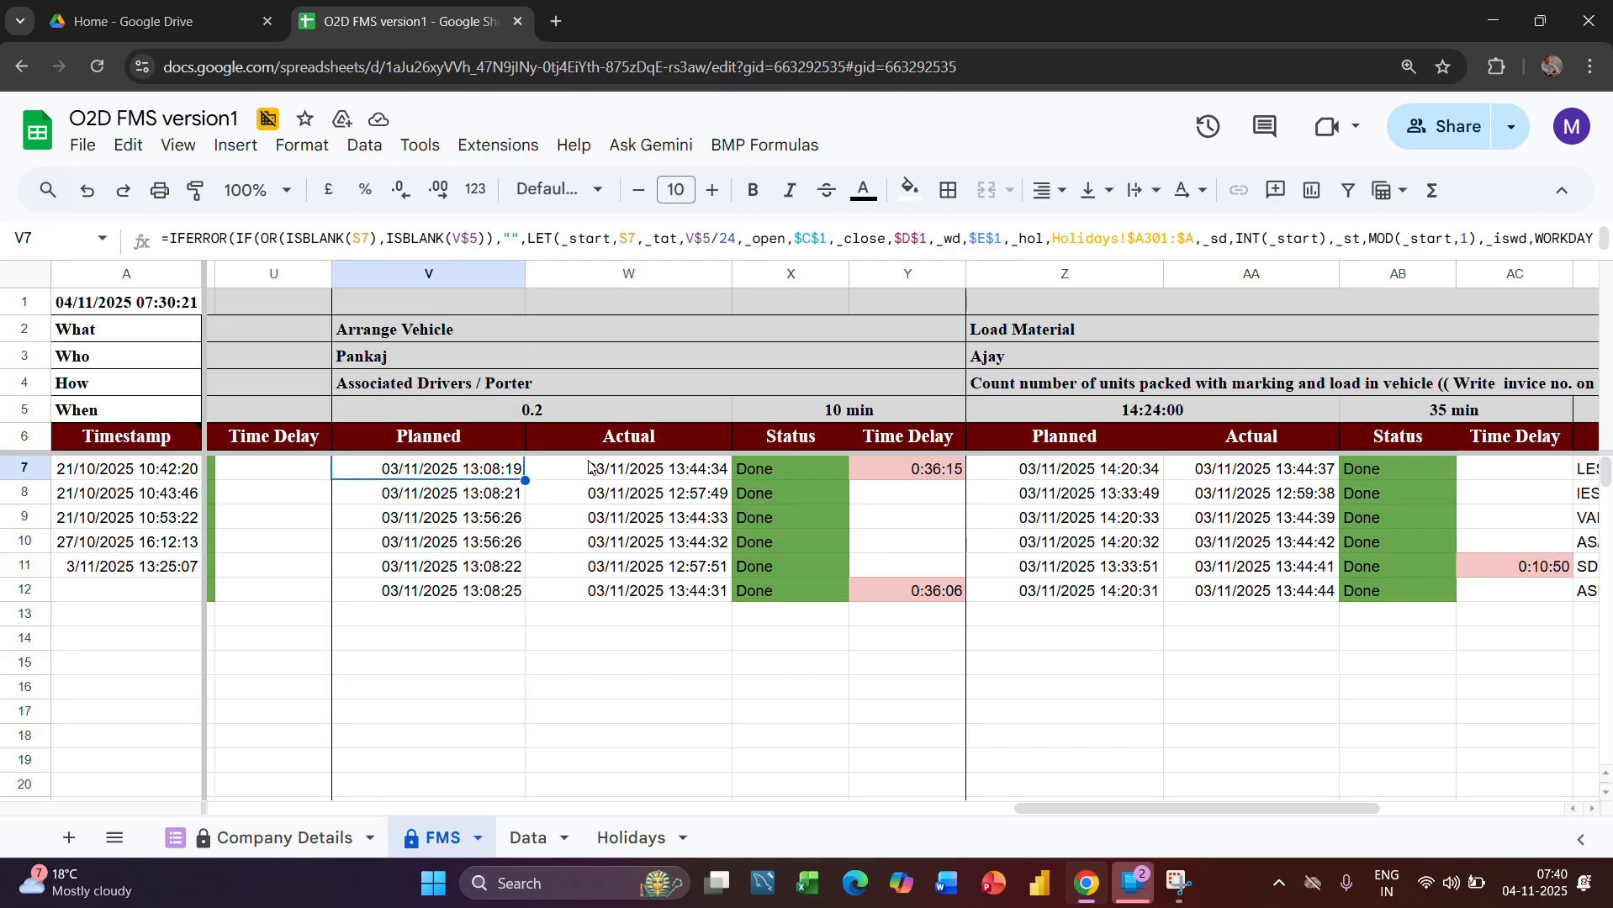
{"action": "left_click", "coordinate": [822, 420]}
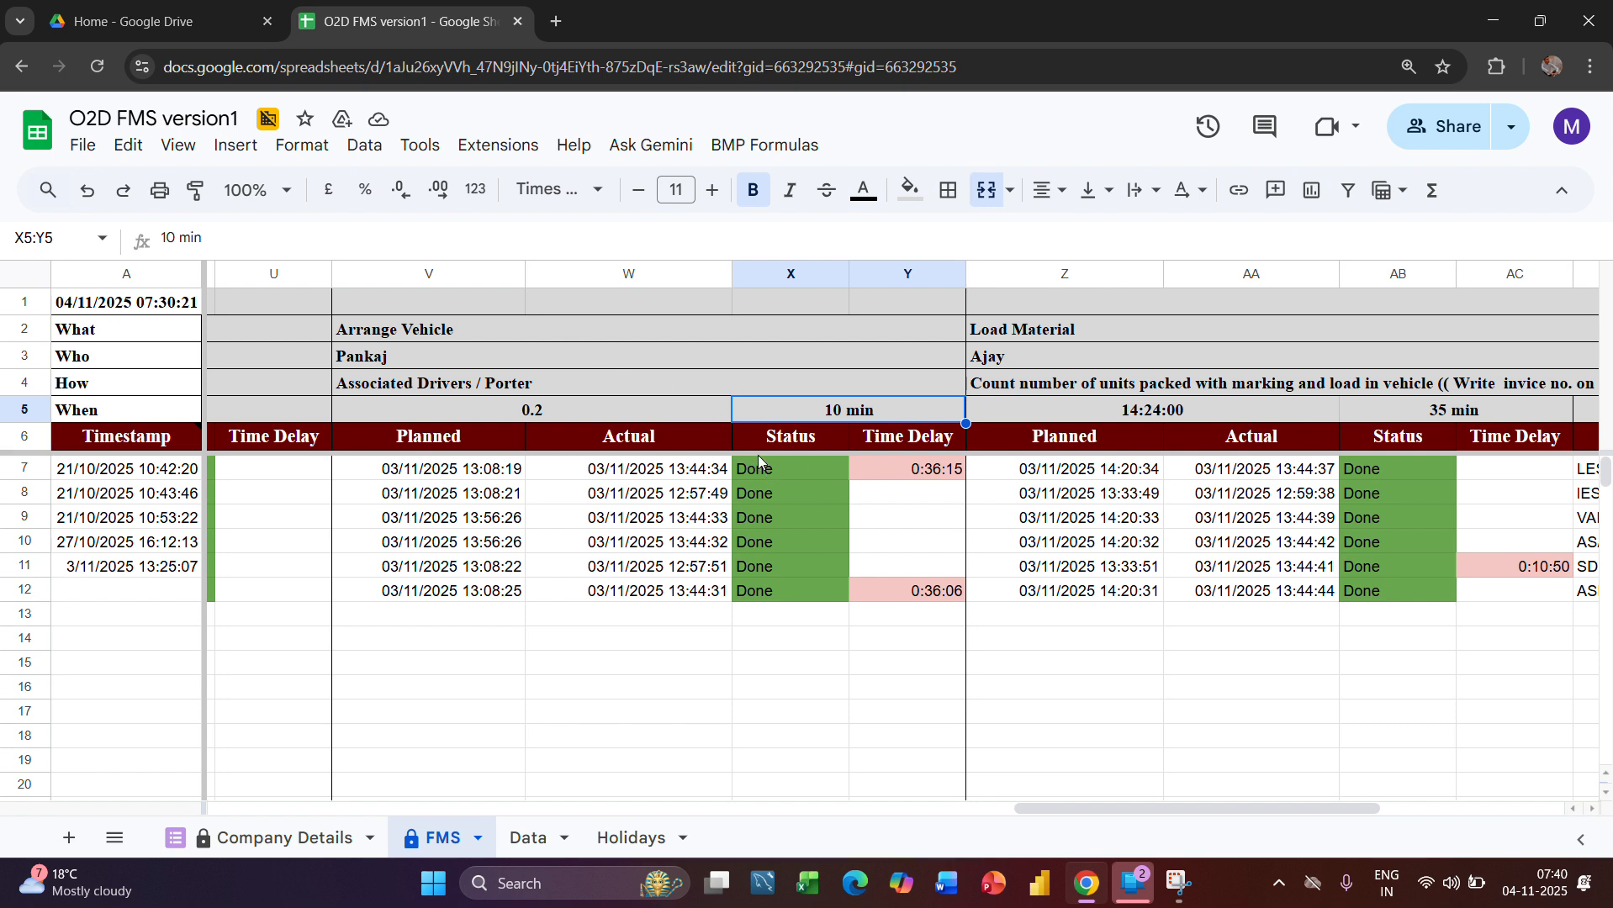
Examine the Arrange Vehicle stage's Actual column and Time Delay column, including the delay formulas in Y7 and Y12
{"action": "left_click", "coordinate": [672, 273]}
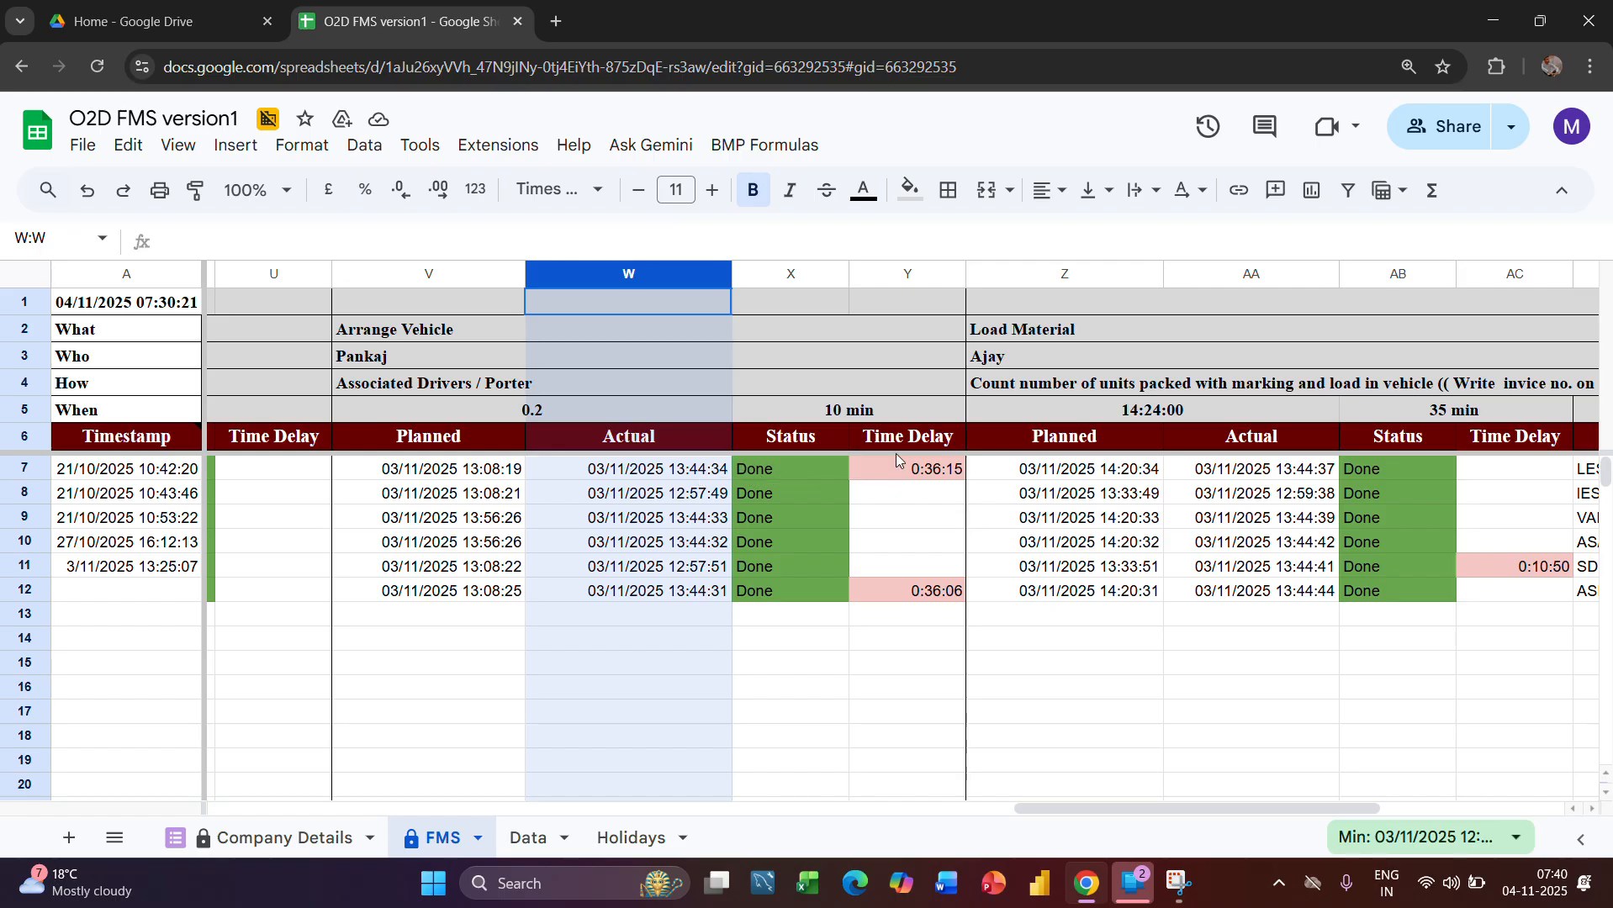
{"action": "left_click", "coordinate": [924, 468]}
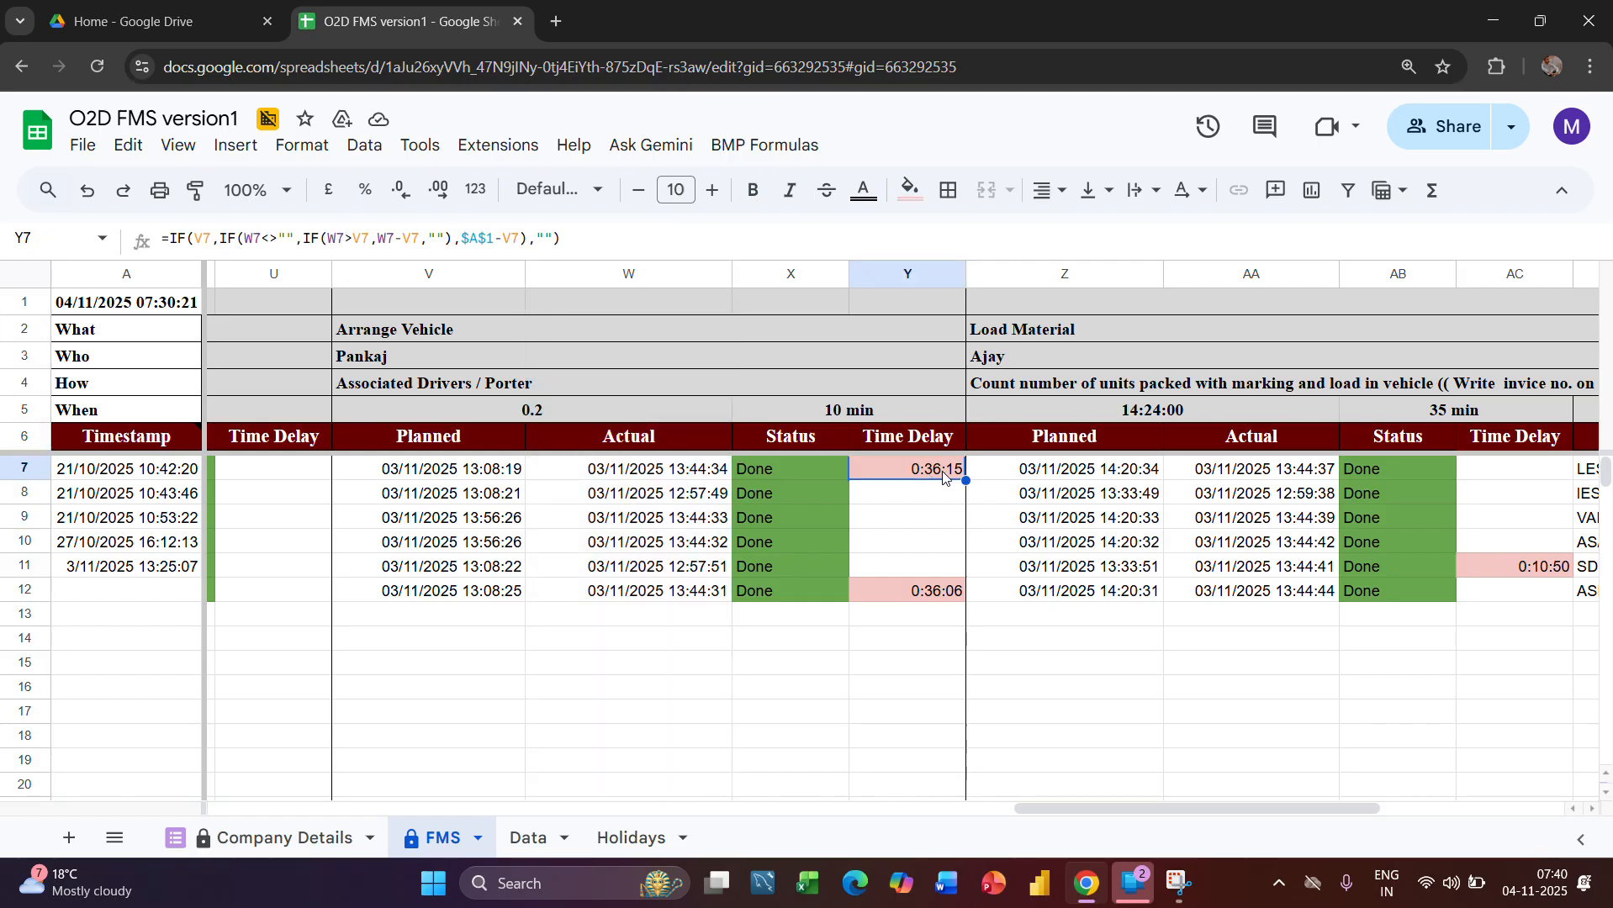
{"action": "left_click", "coordinate": [931, 589]}
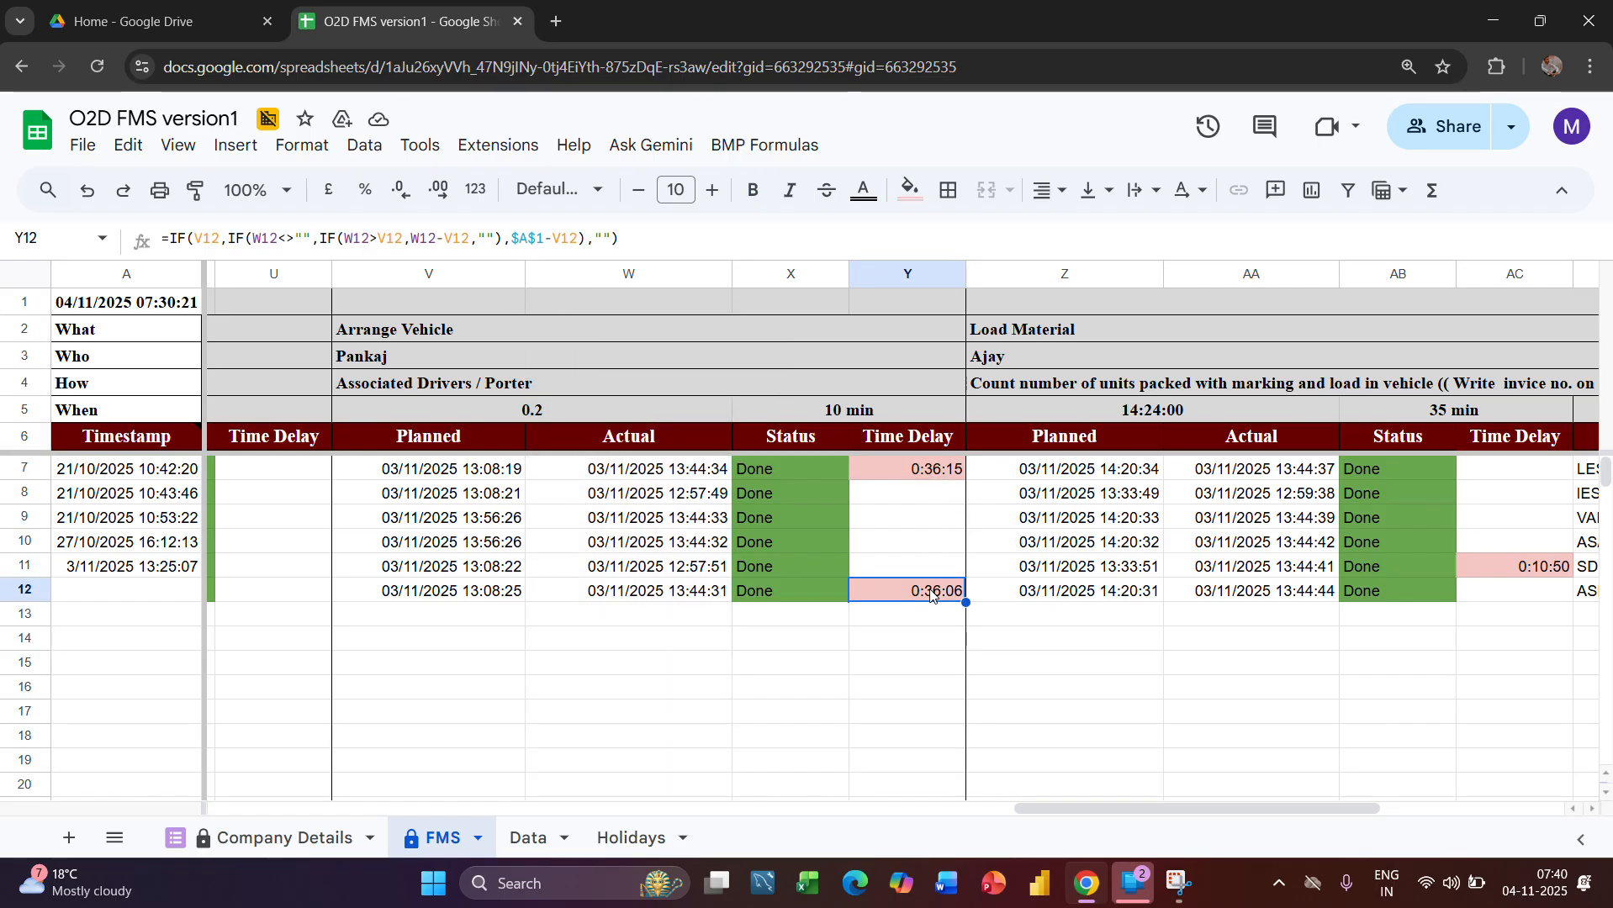
{"action": "left_click", "coordinate": [899, 274]}
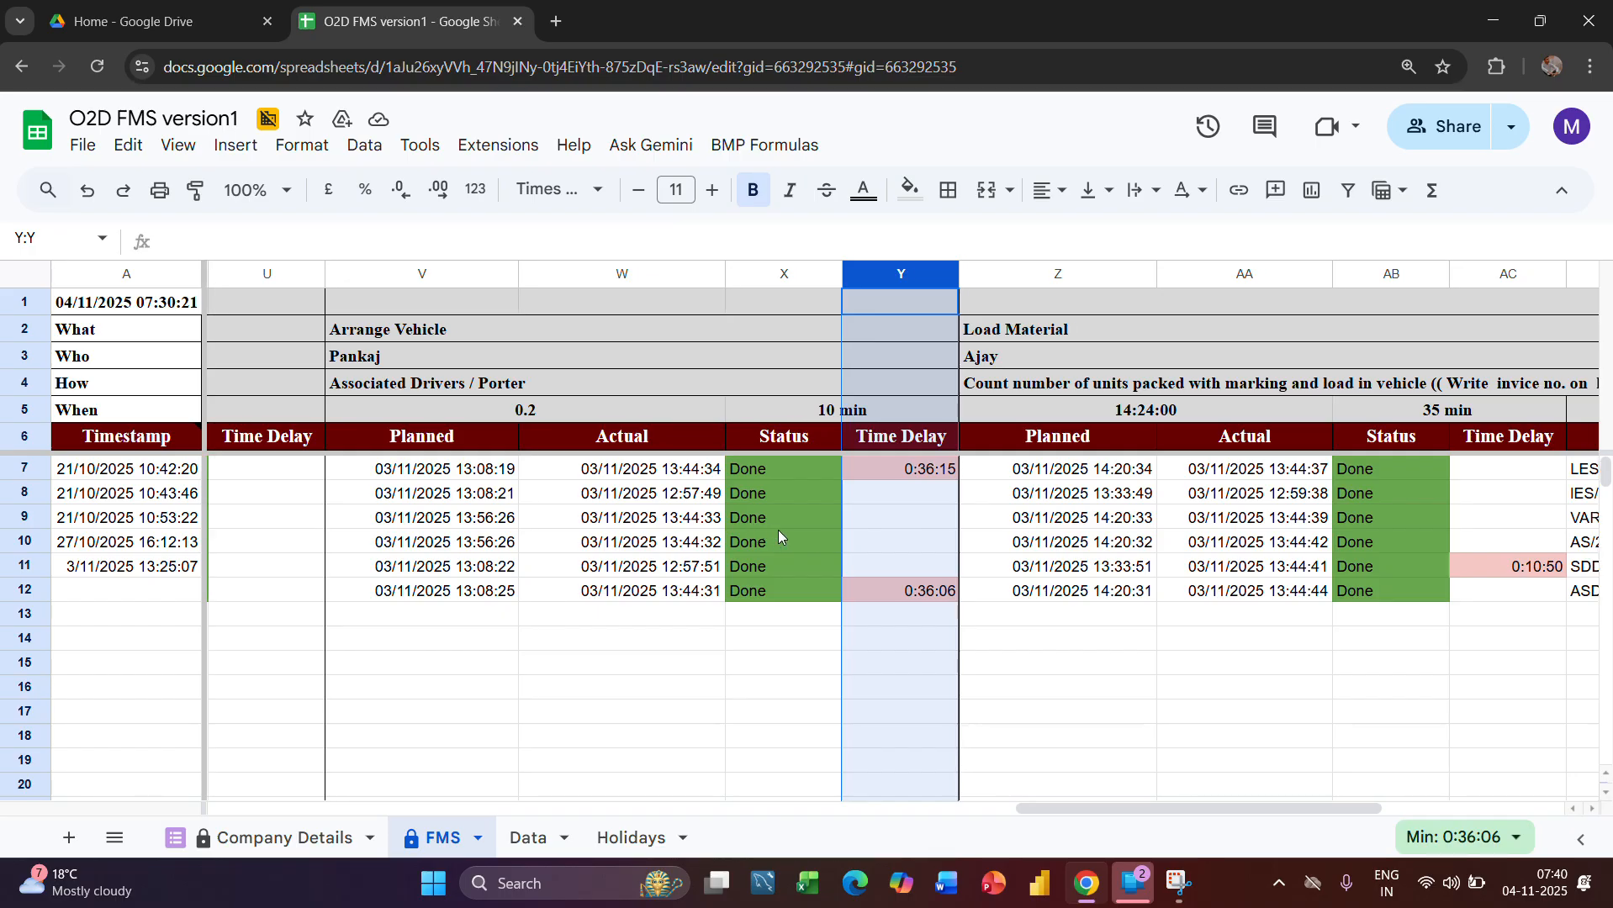
Examine the Load Material stage's What and How entries, including the instruction to write the invoice number at loading time
{"action": "scroll", "coordinate": [778, 529], "scroll_direction": "right", "scroll_amount": 1}
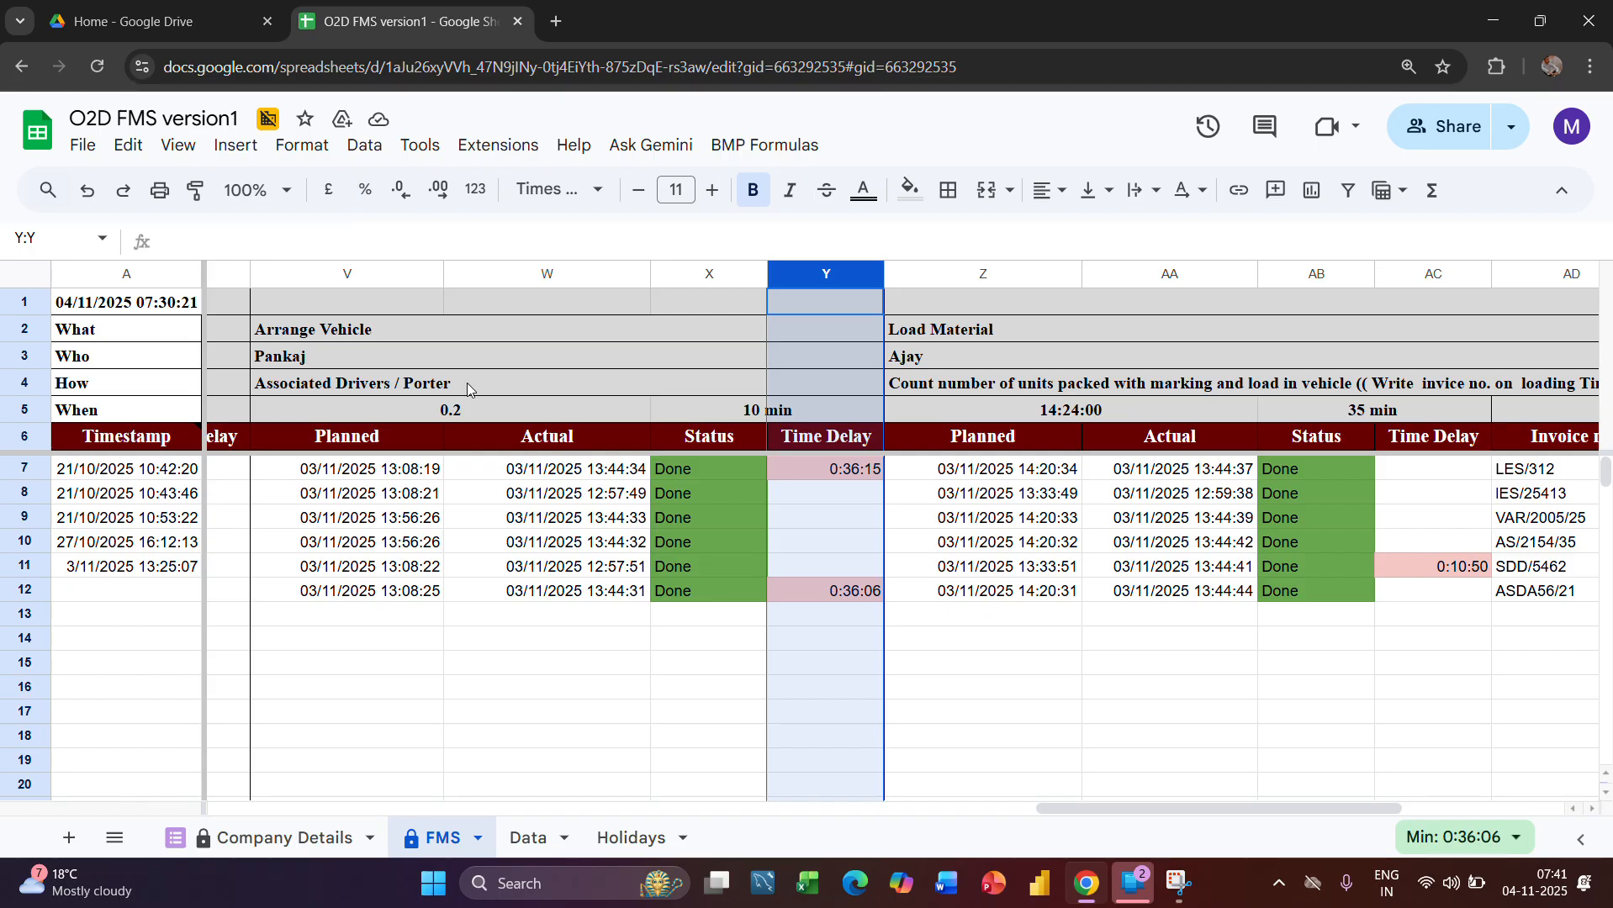
{"action": "scroll", "coordinate": [796, 355], "scroll_direction": "right", "scroll_amount": 5}
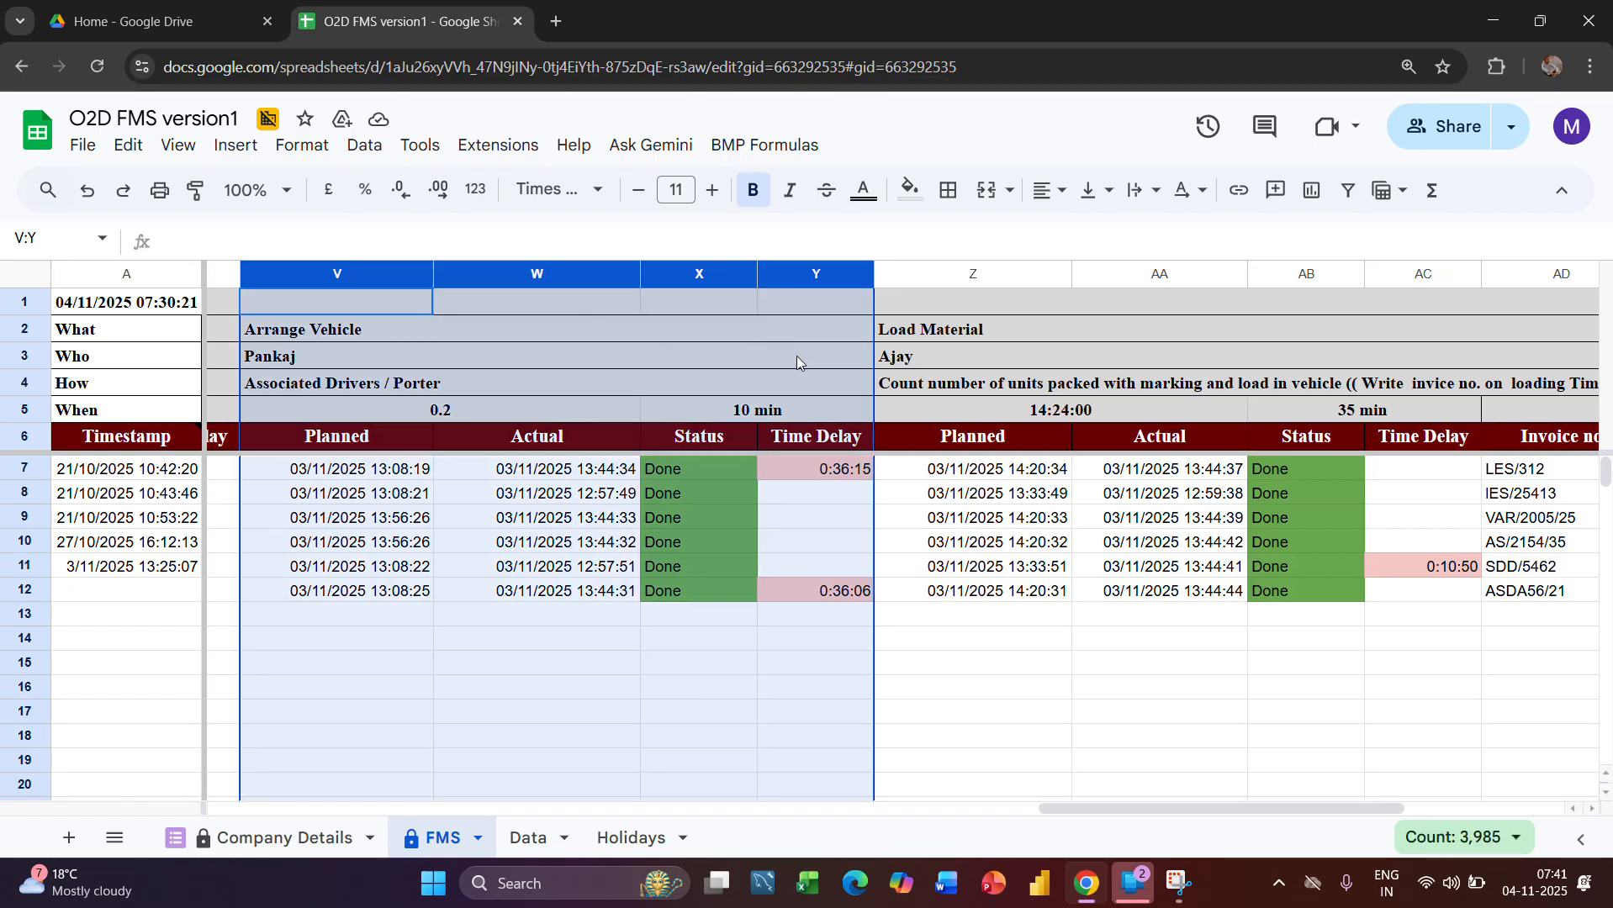
{"action": "scroll", "coordinate": [796, 356], "scroll_direction": "right", "scroll_amount": 5}
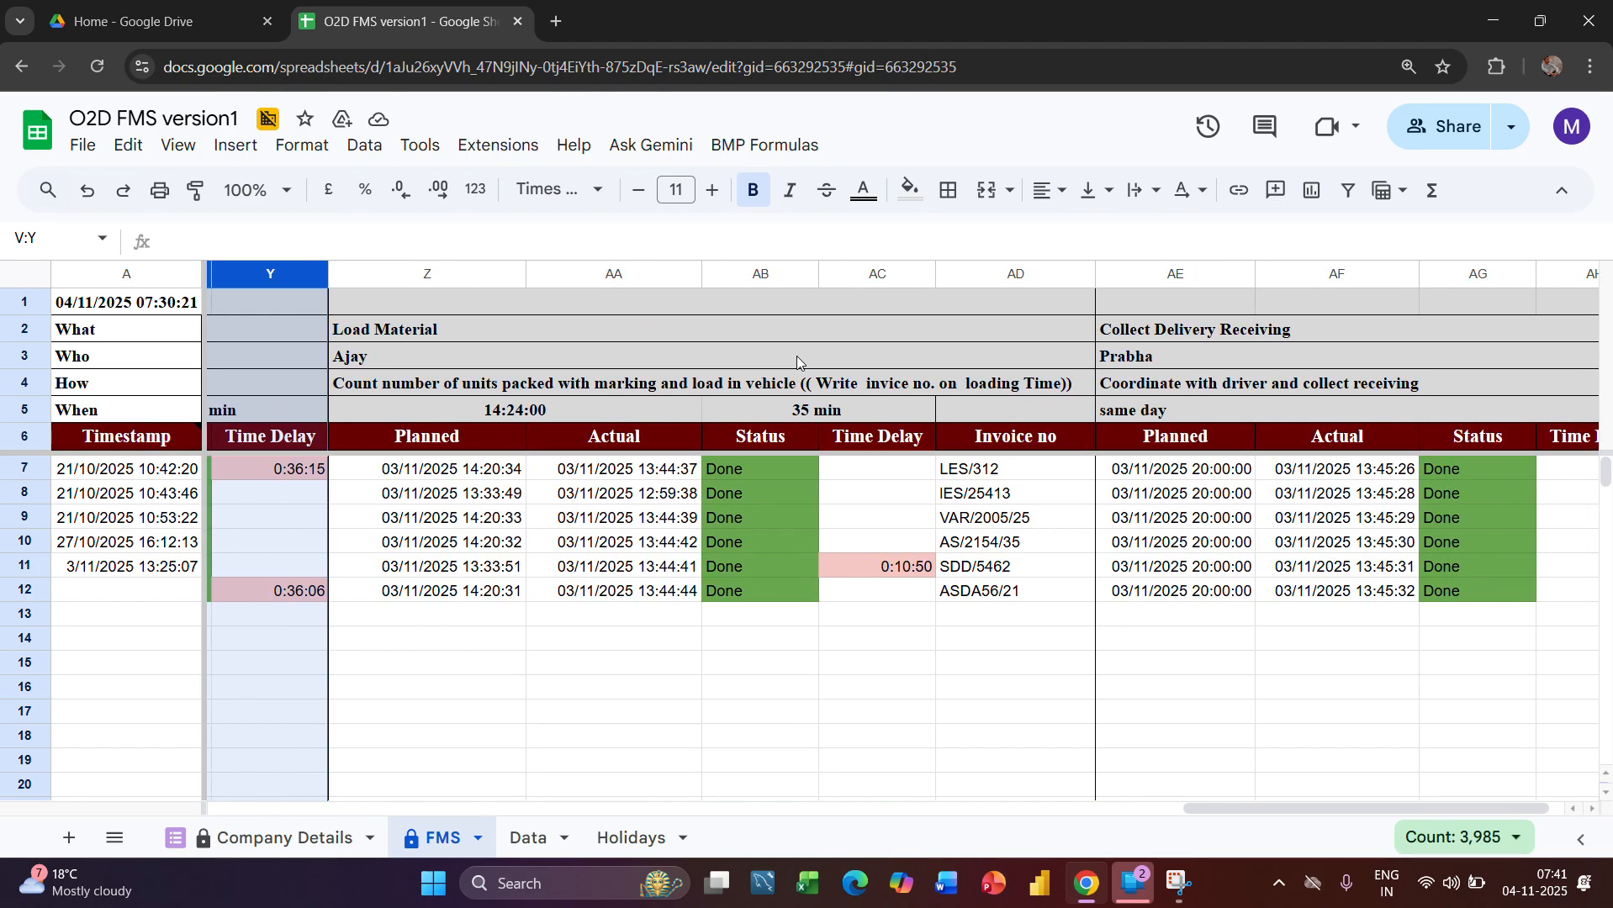
{"action": "scroll", "coordinate": [796, 356], "scroll_direction": "left", "scroll_amount": 2}
{"action": "left_click", "coordinate": [478, 336]}
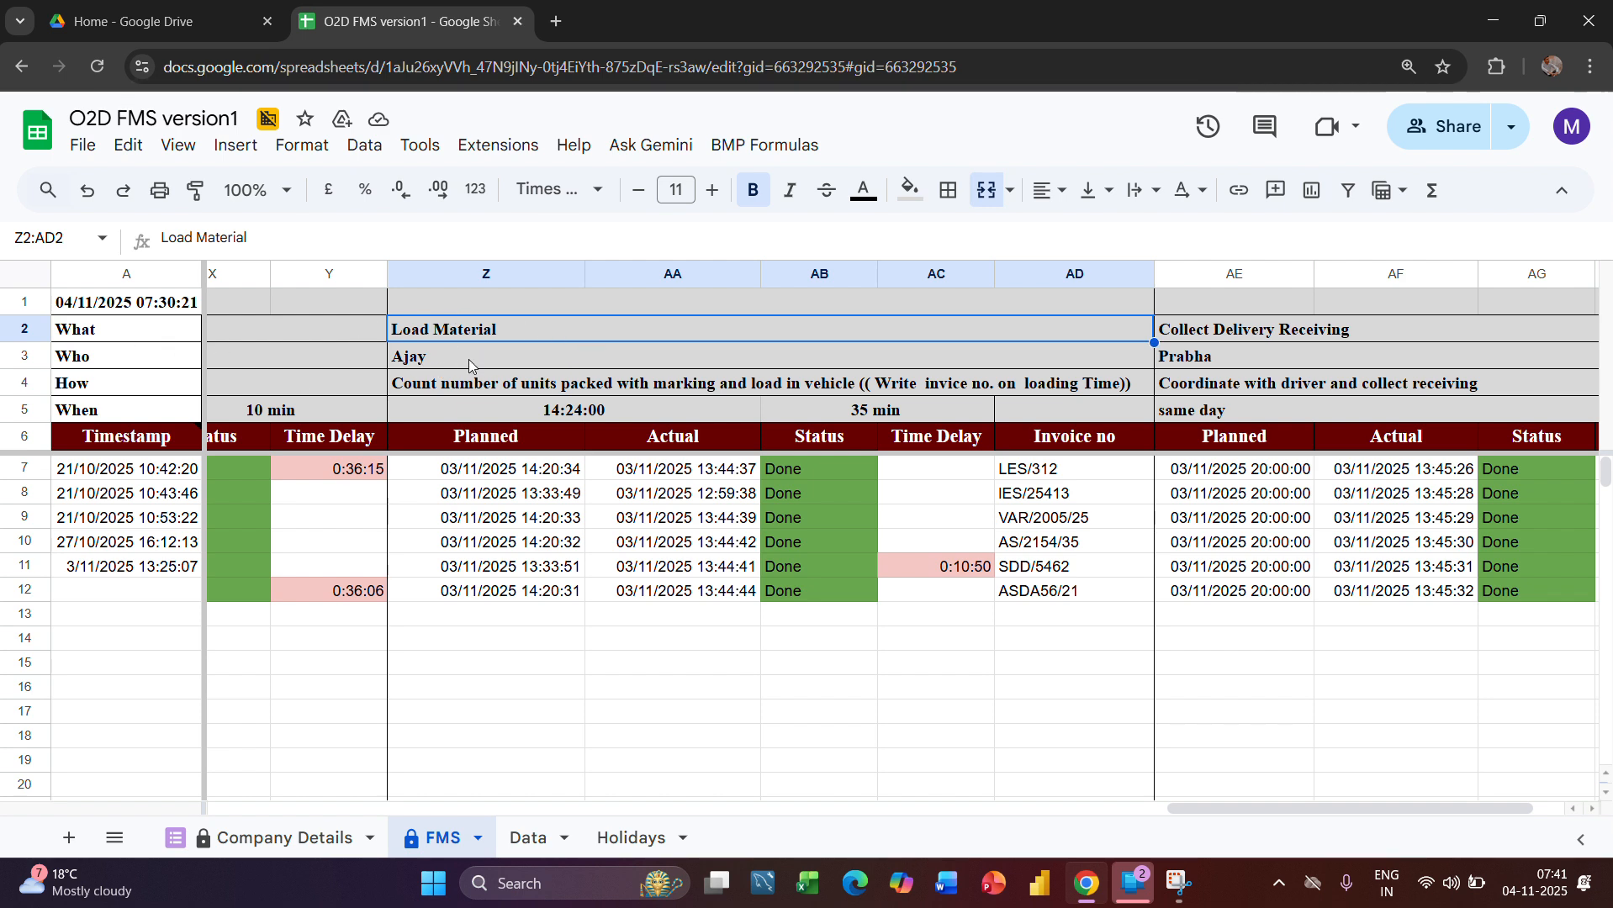
{"action": "left_click", "coordinate": [467, 384]}
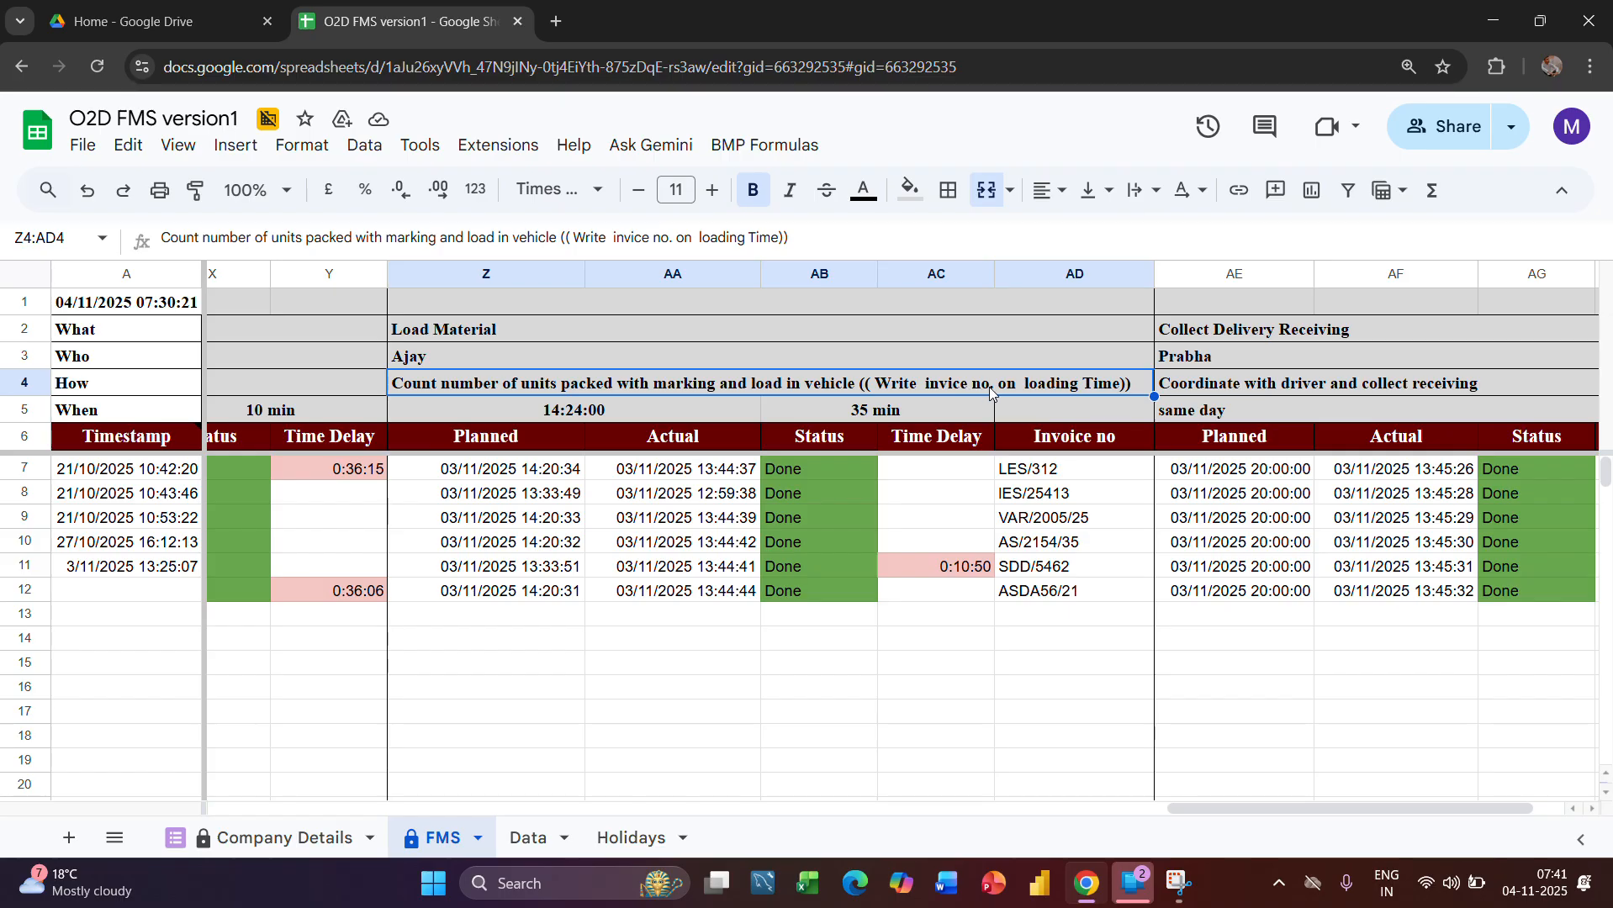
Examine the Load Material stage's Invoice no column, including the Data sheet references in AD9 and AD10
{"action": "left_click", "coordinate": [1056, 273]}
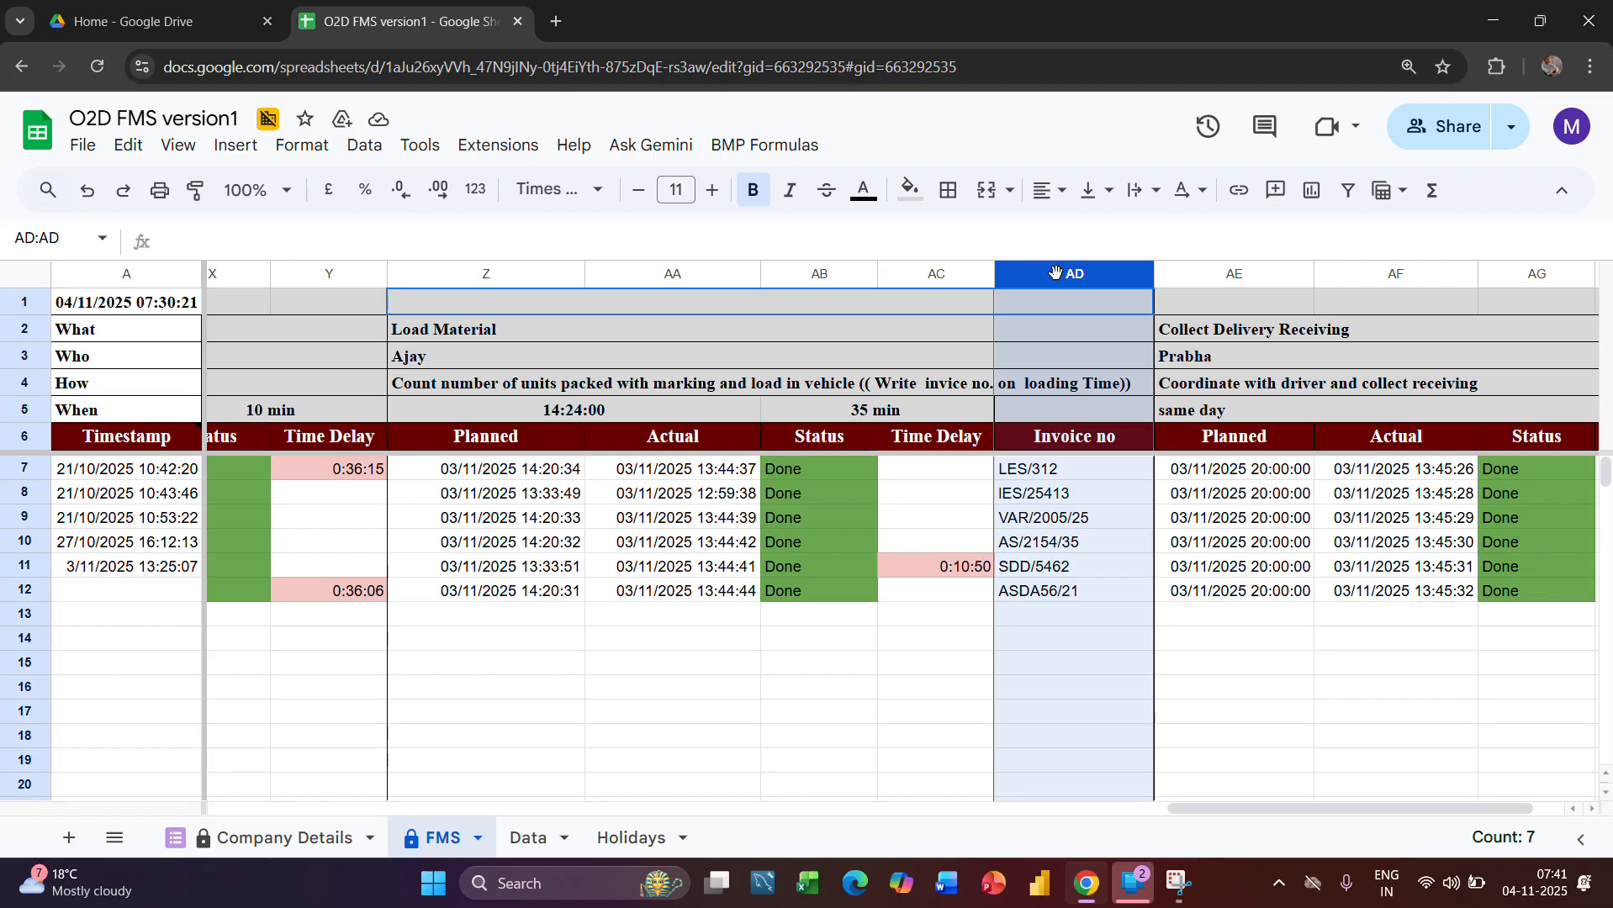
{"action": "left_click", "coordinate": [1085, 470]}
{"action": "left_click", "coordinate": [1076, 510]}
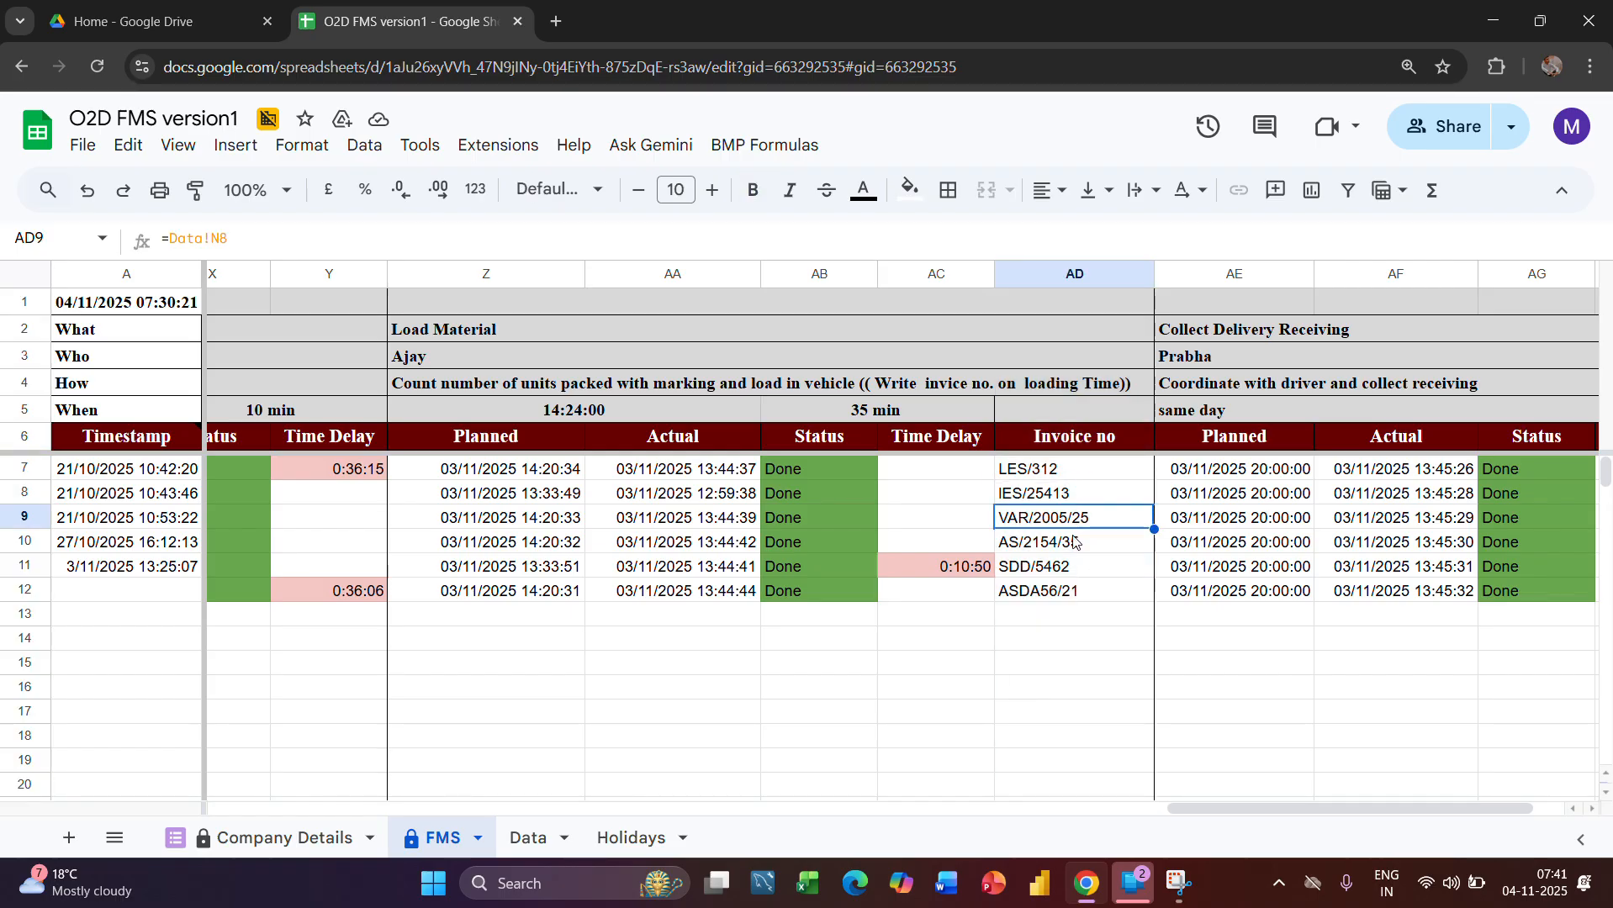
{"action": "left_click_drag", "start_coordinate": [1076, 539], "coordinate": [1082, 577]}
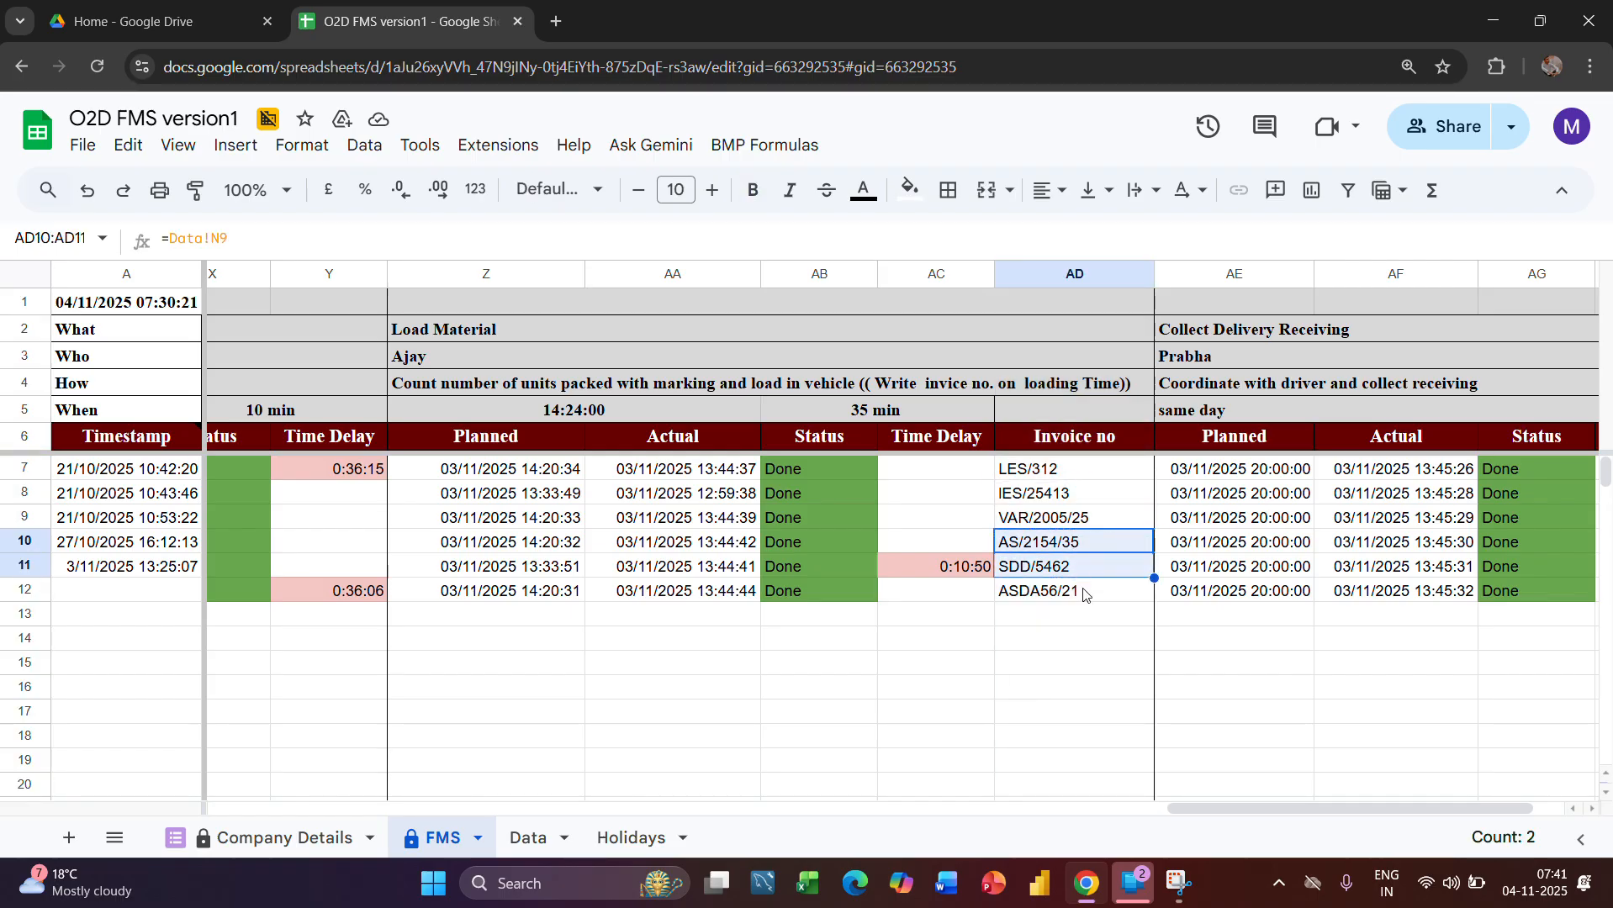
Examine the Invoice no column's entries in AD7 through AD12, including the Data sheet references behind AD9 and AD12
{"action": "left_click", "coordinate": [1085, 592]}
{"action": "left_click_drag", "start_coordinate": [1059, 473], "coordinate": [1081, 619]}
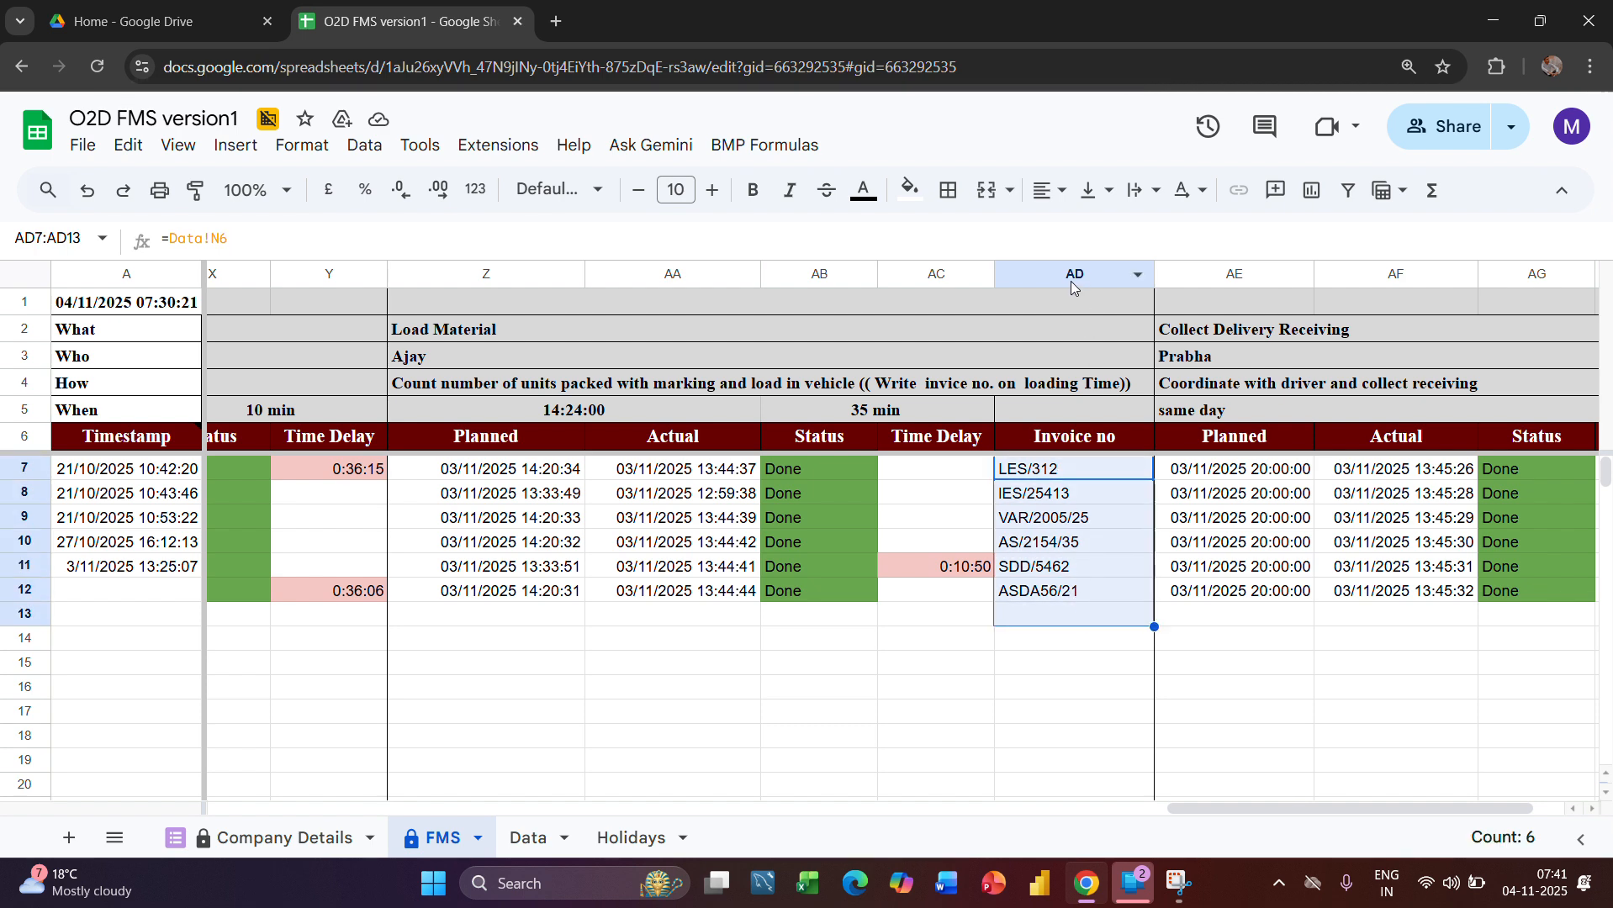
{"action": "left_click", "coordinate": [1097, 519]}
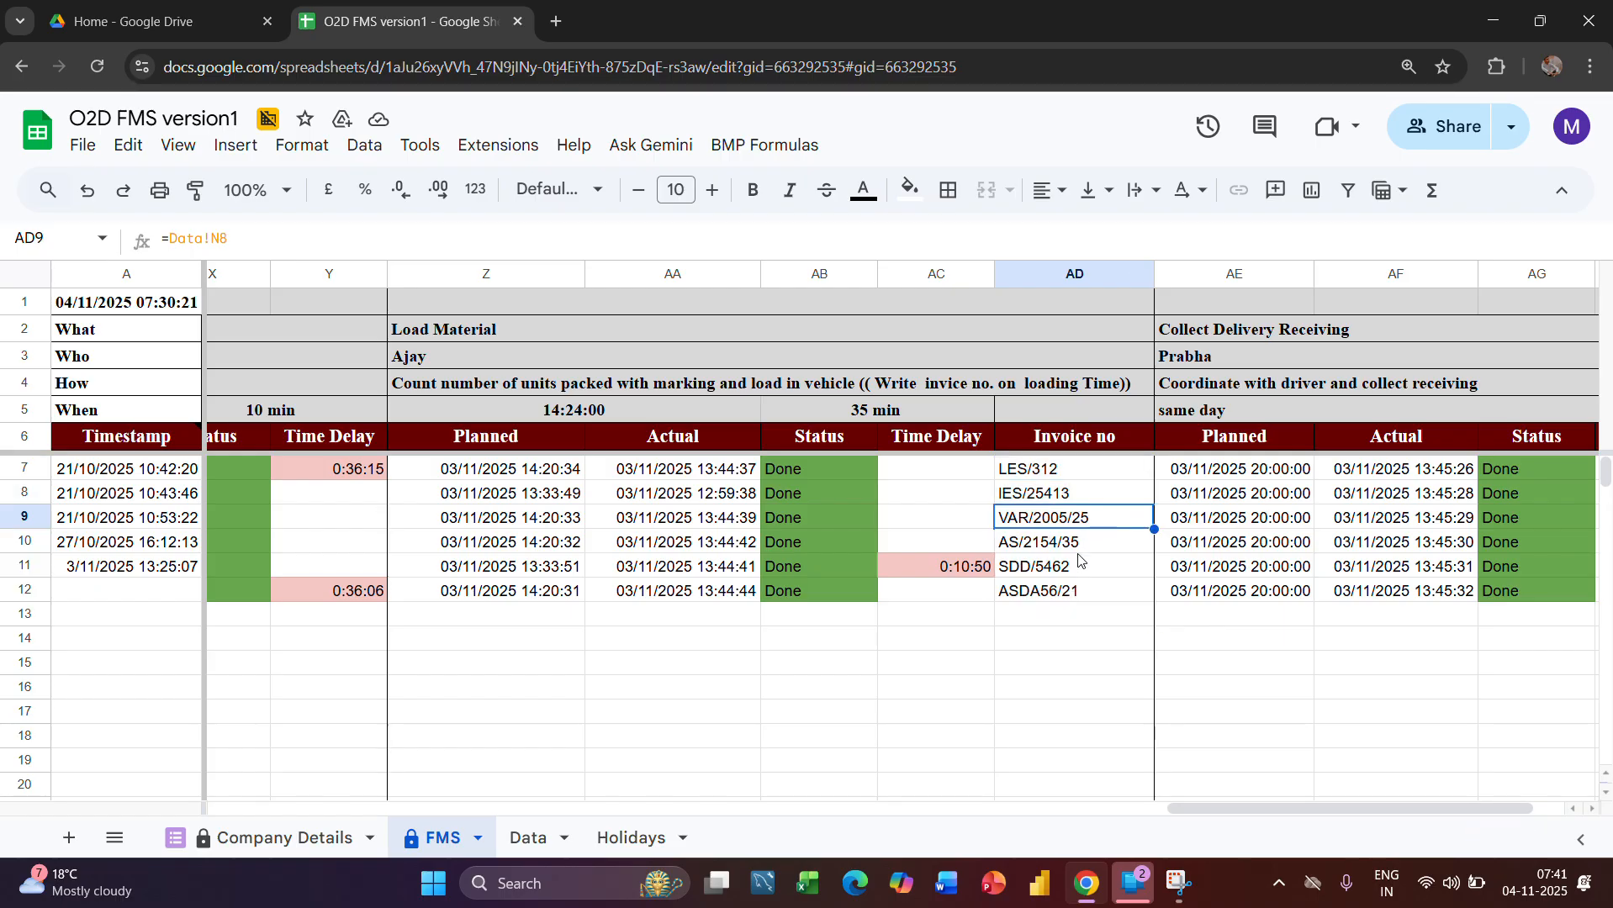
{"action": "left_click", "coordinate": [1080, 548]}
{"action": "left_click", "coordinate": [1079, 591]}
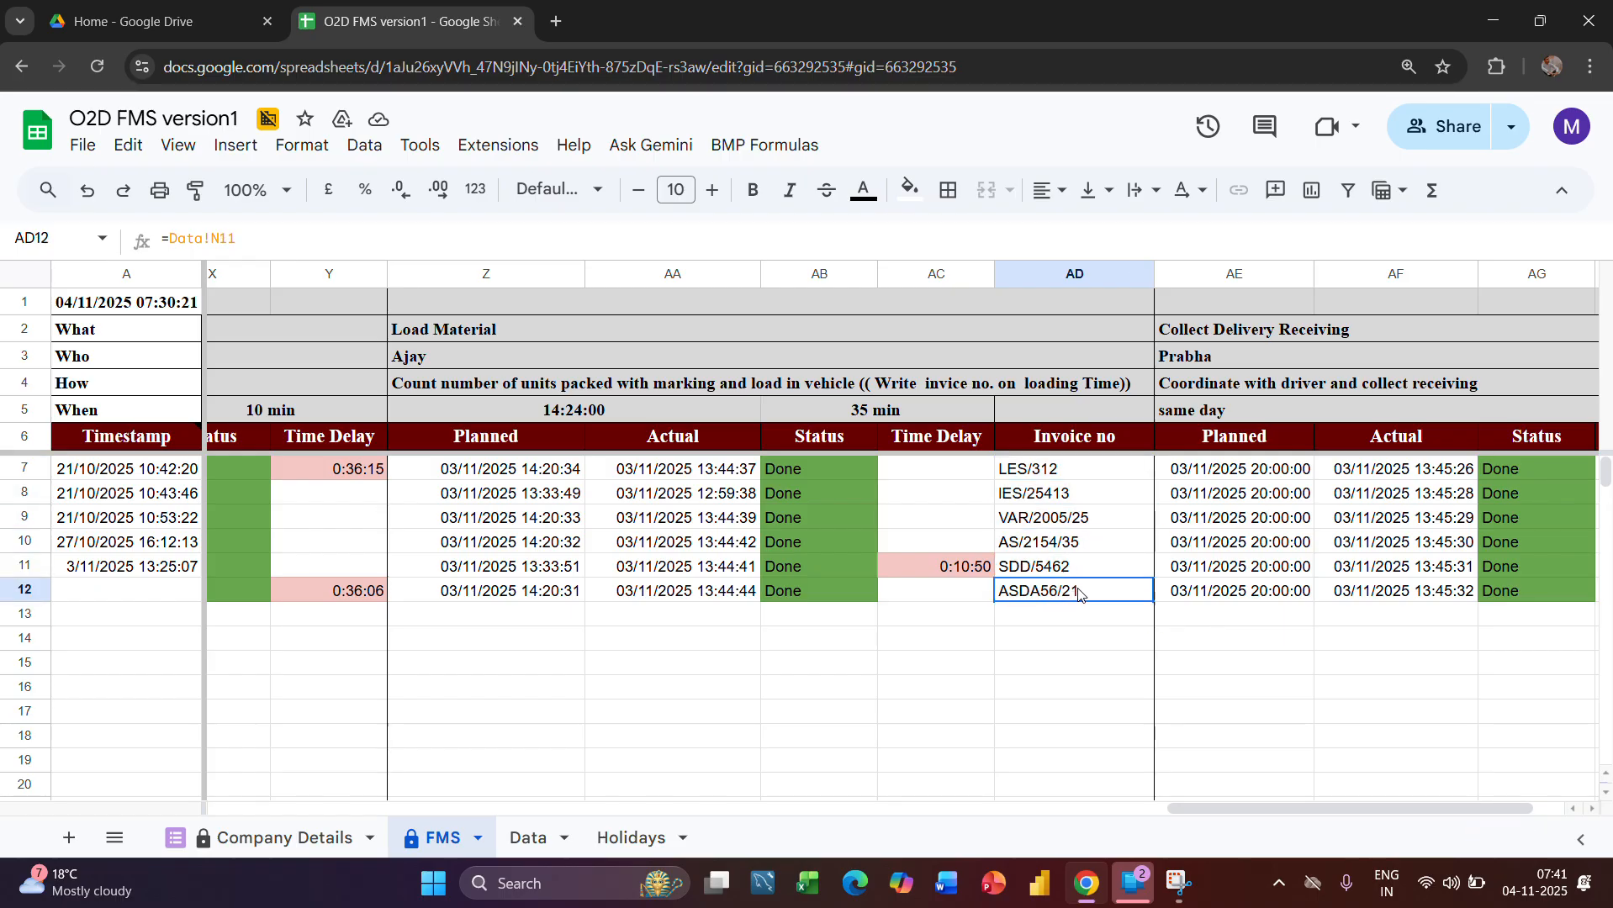
{"action": "left_click", "coordinate": [1064, 437]}
{"action": "left_click", "coordinate": [1082, 271]}
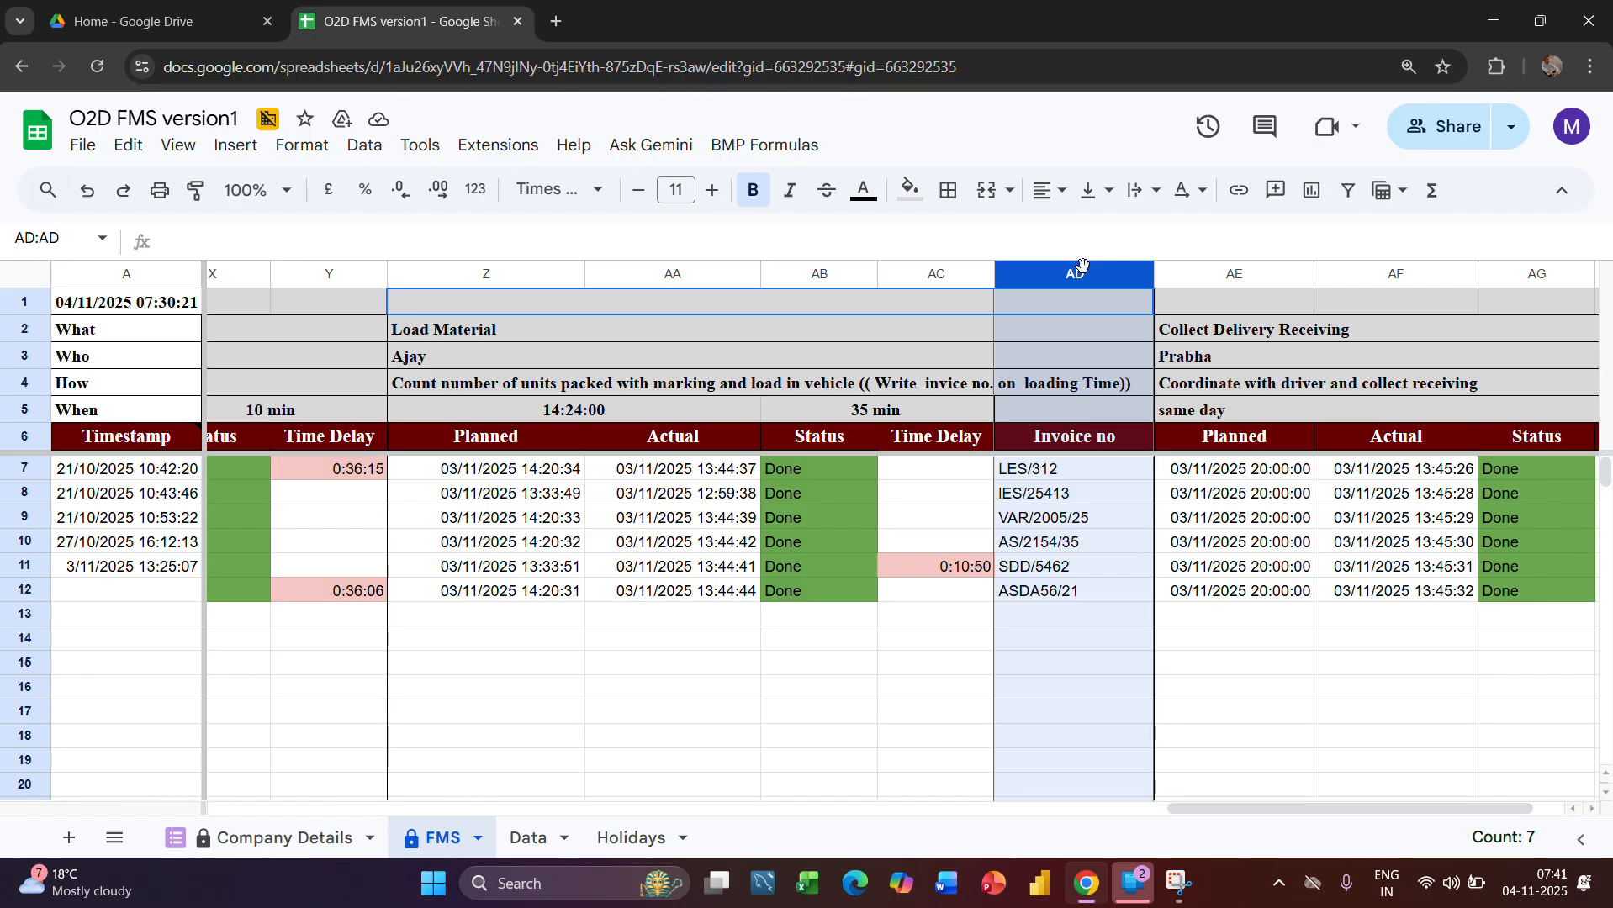
Examine the Load Material stage's Planned column together with the minutes timing in AB5 and the formula in Z7
{"action": "left_click", "coordinate": [504, 274]}
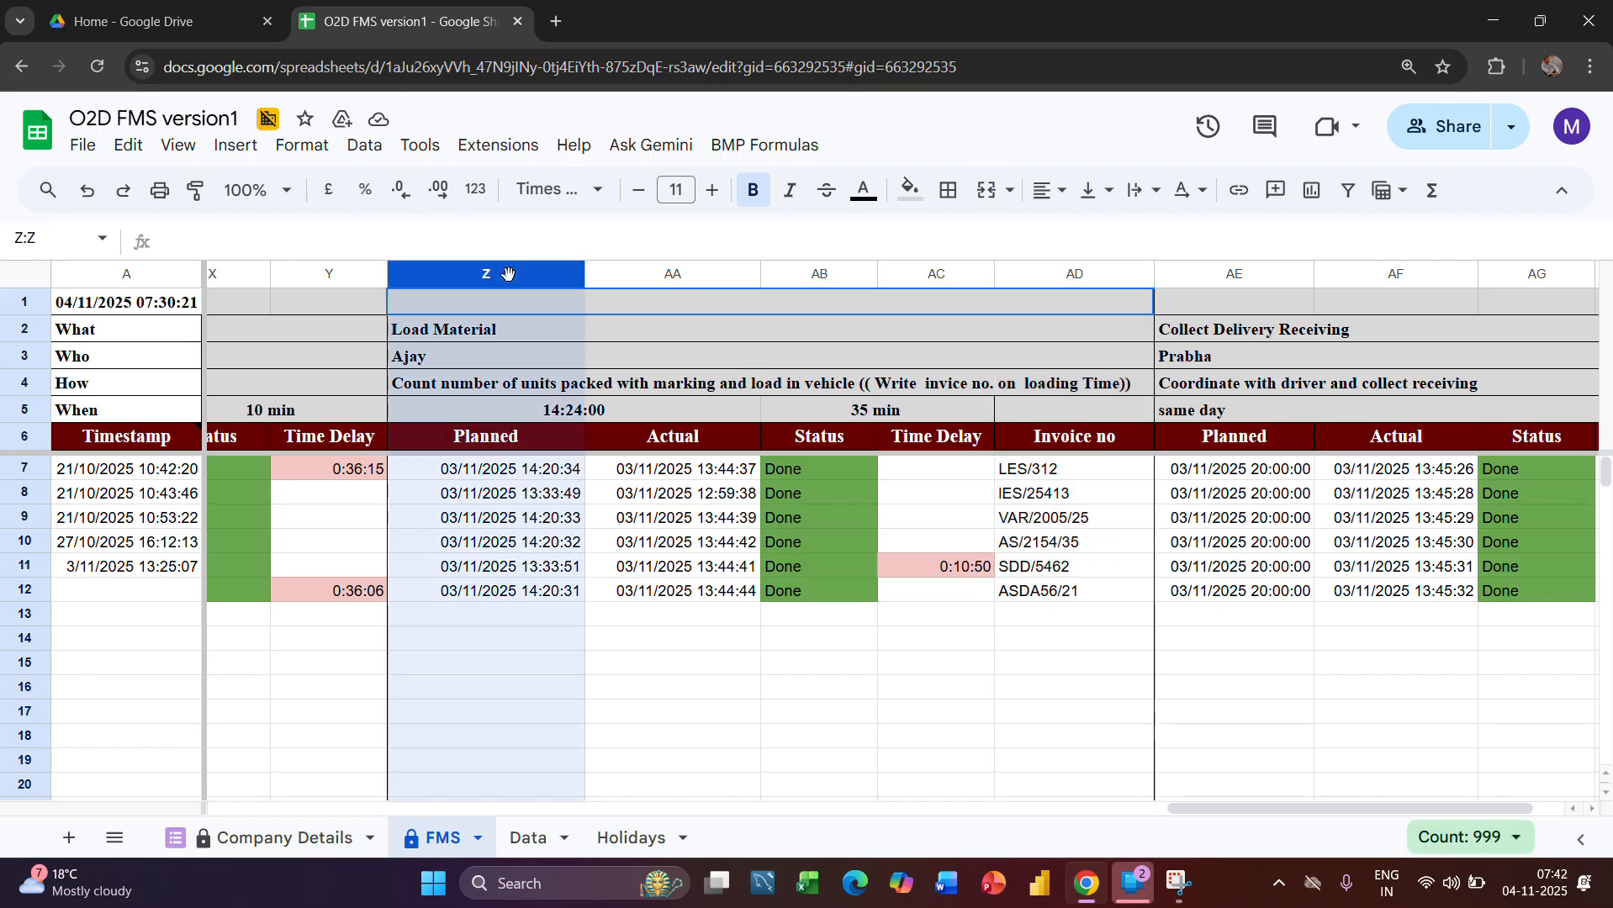
{"action": "left_click", "coordinate": [862, 409]}
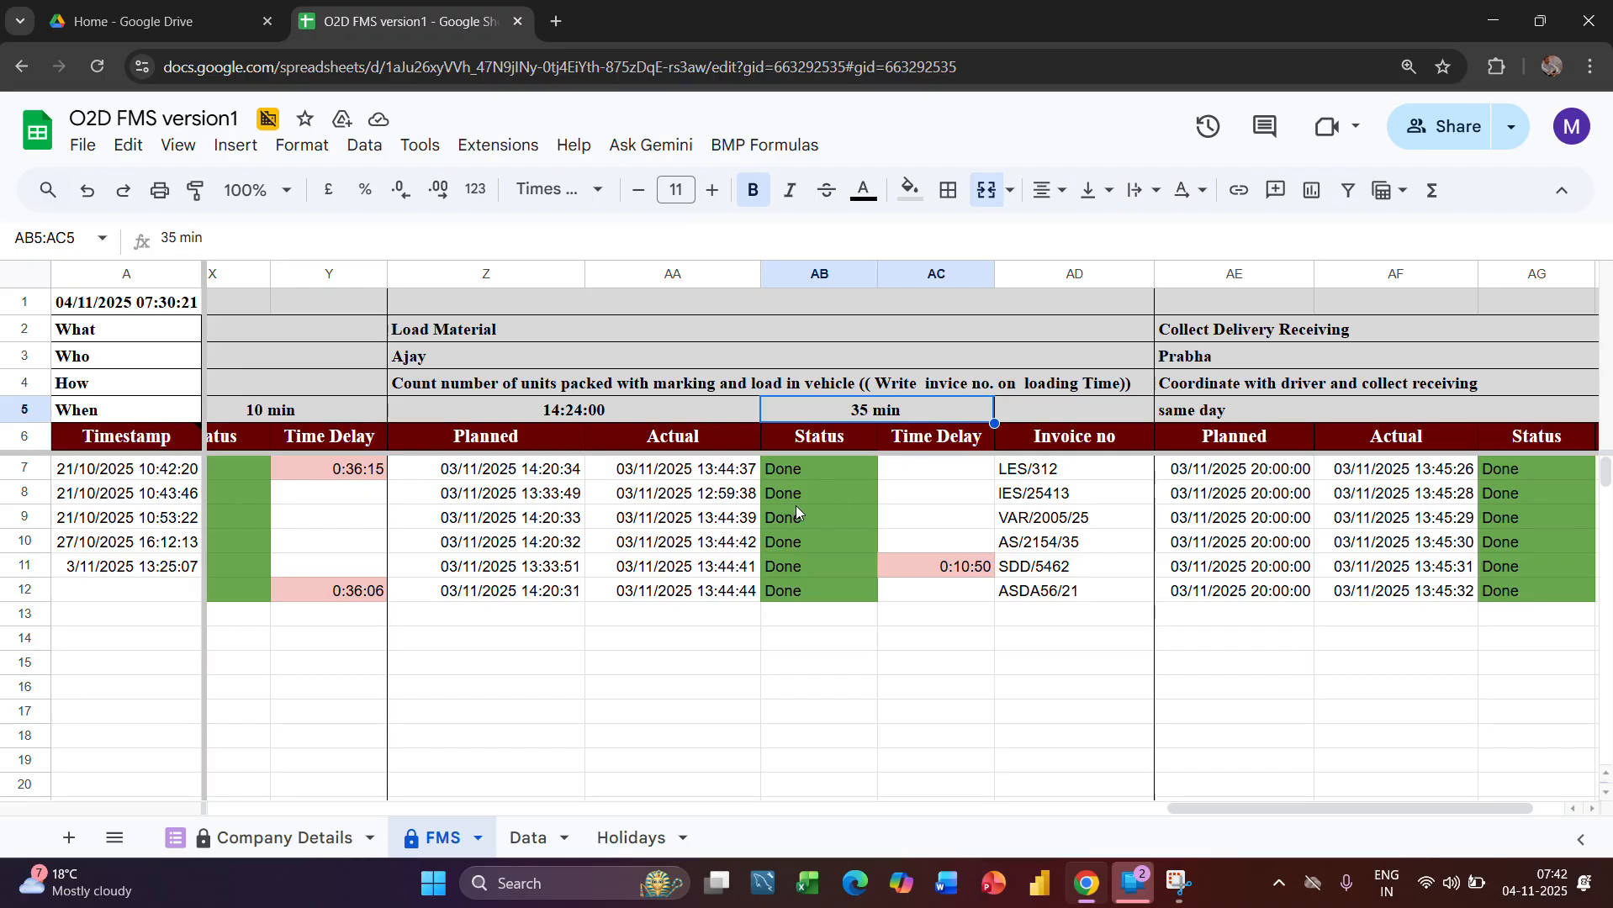
{"action": "left_click", "coordinate": [501, 274]}
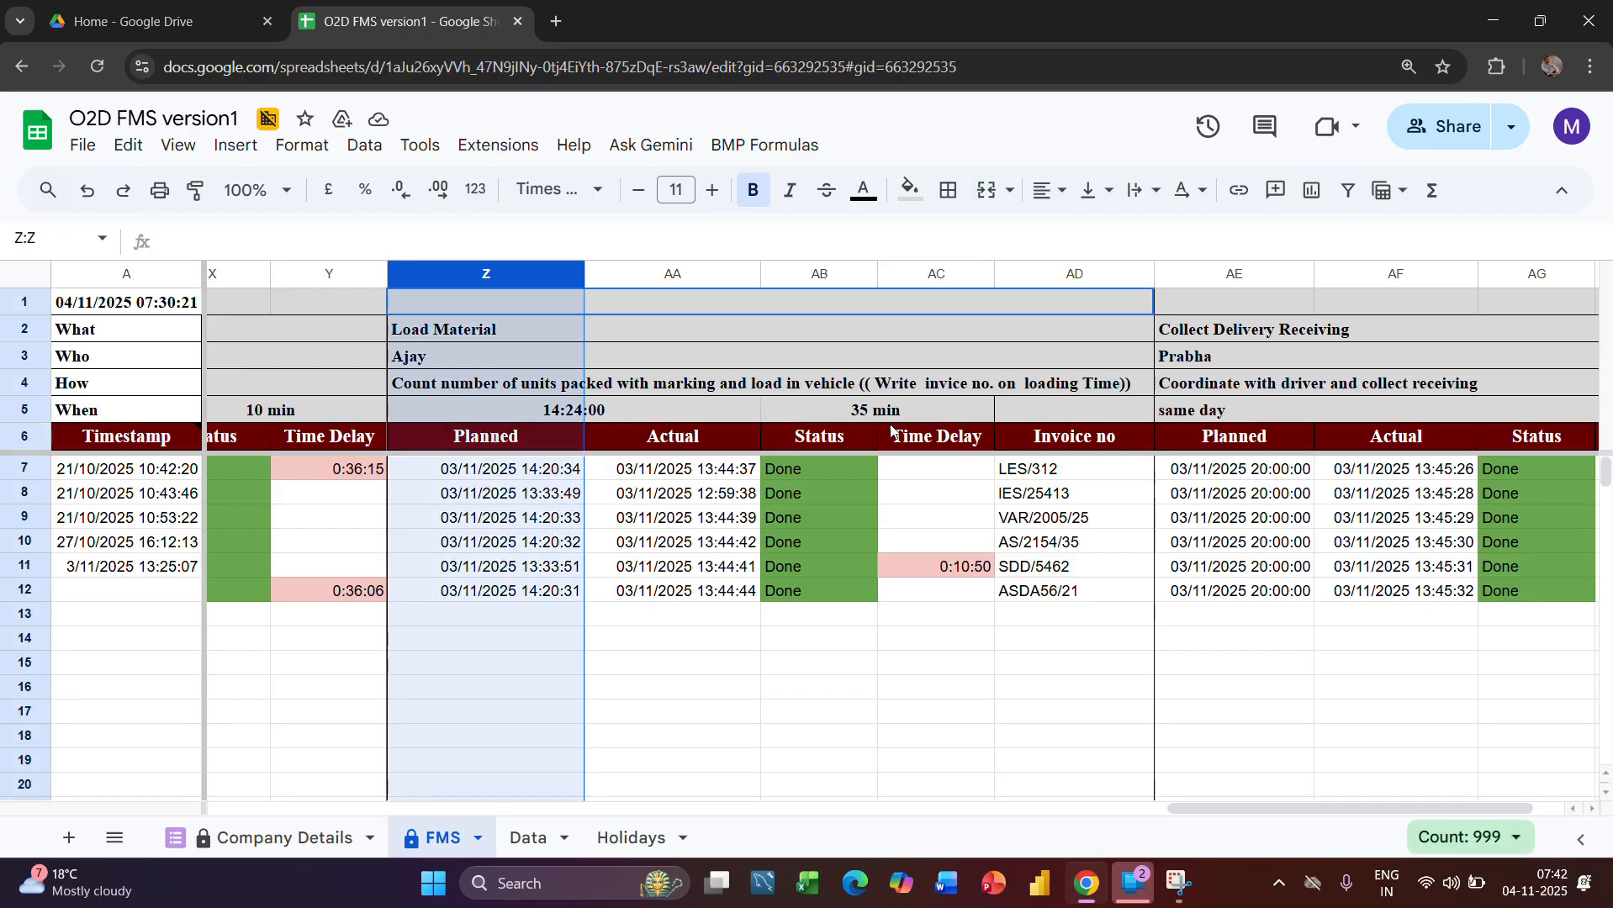
{"action": "left_click", "coordinate": [539, 481]}
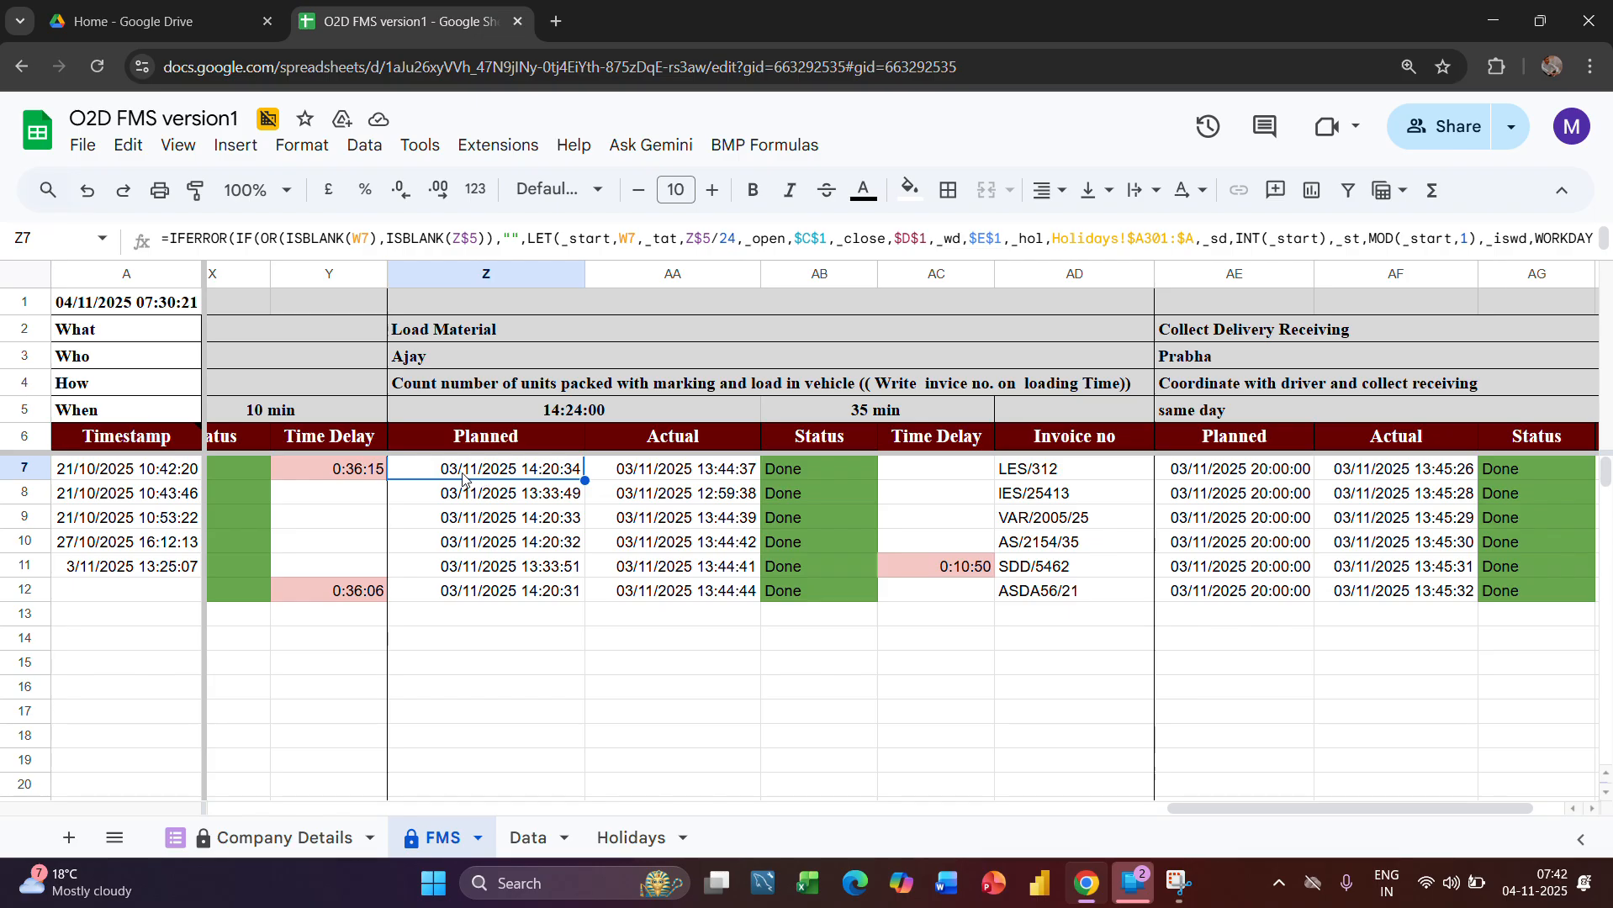
Compare the Arrange Vehicle stage's Actual times in column W with the Load Material stage's Planned times in column Z
{"action": "scroll", "coordinate": [461, 481], "scroll_direction": "left", "scroll_amount": 4}
{"action": "scroll", "coordinate": [458, 481], "scroll_direction": "left", "scroll_amount": 2}
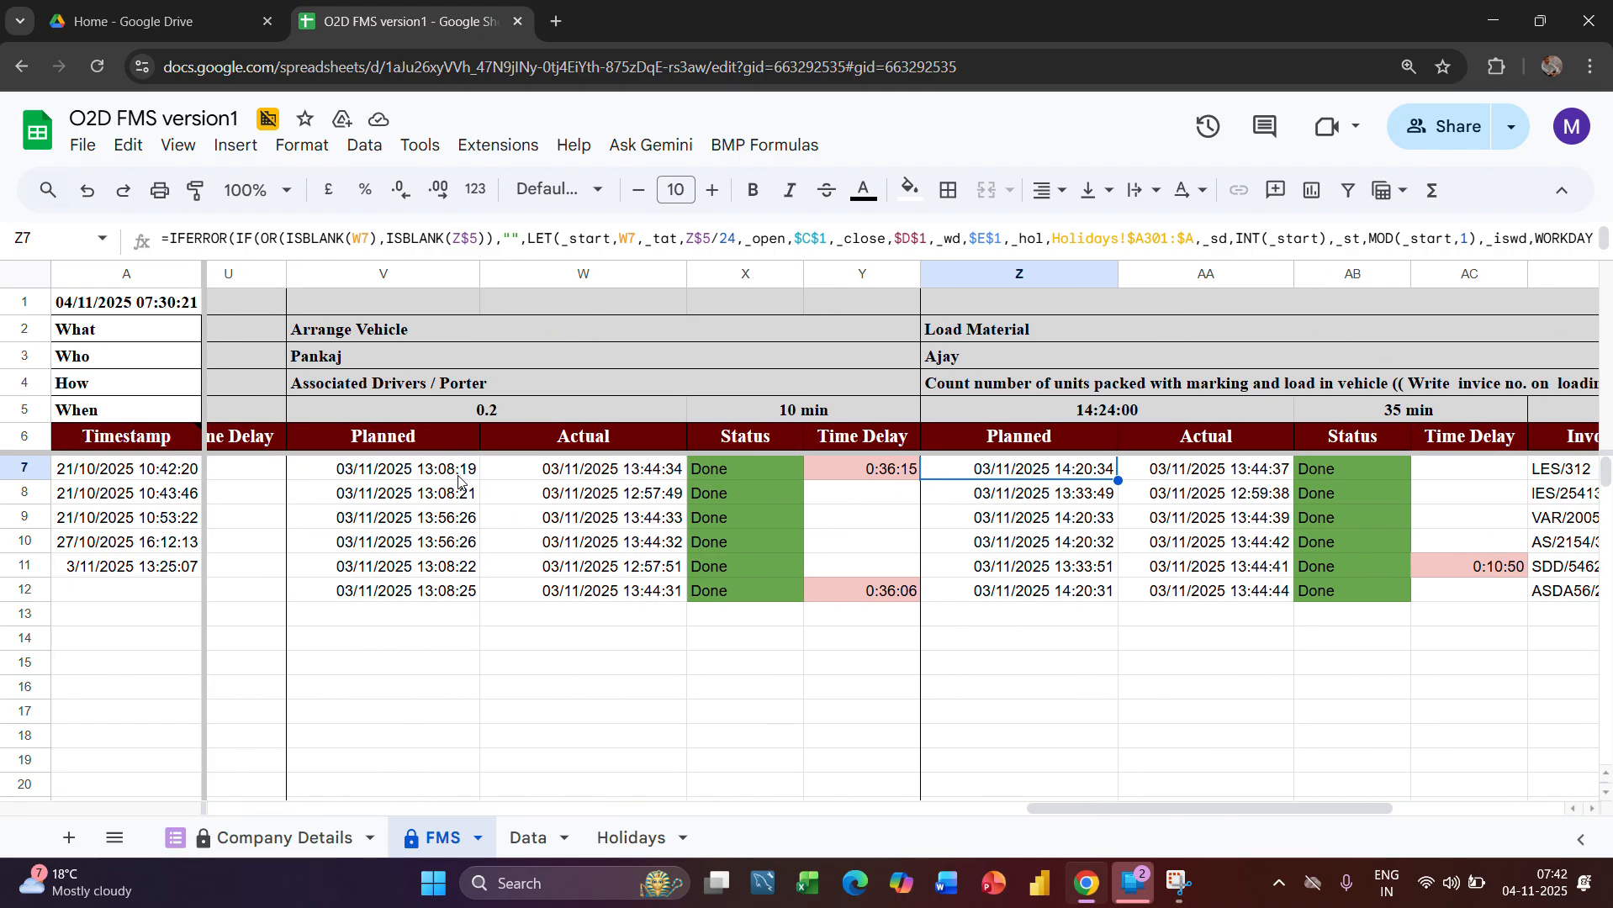
{"action": "scroll", "coordinate": [458, 481], "scroll_direction": "right", "scroll_amount": 3}
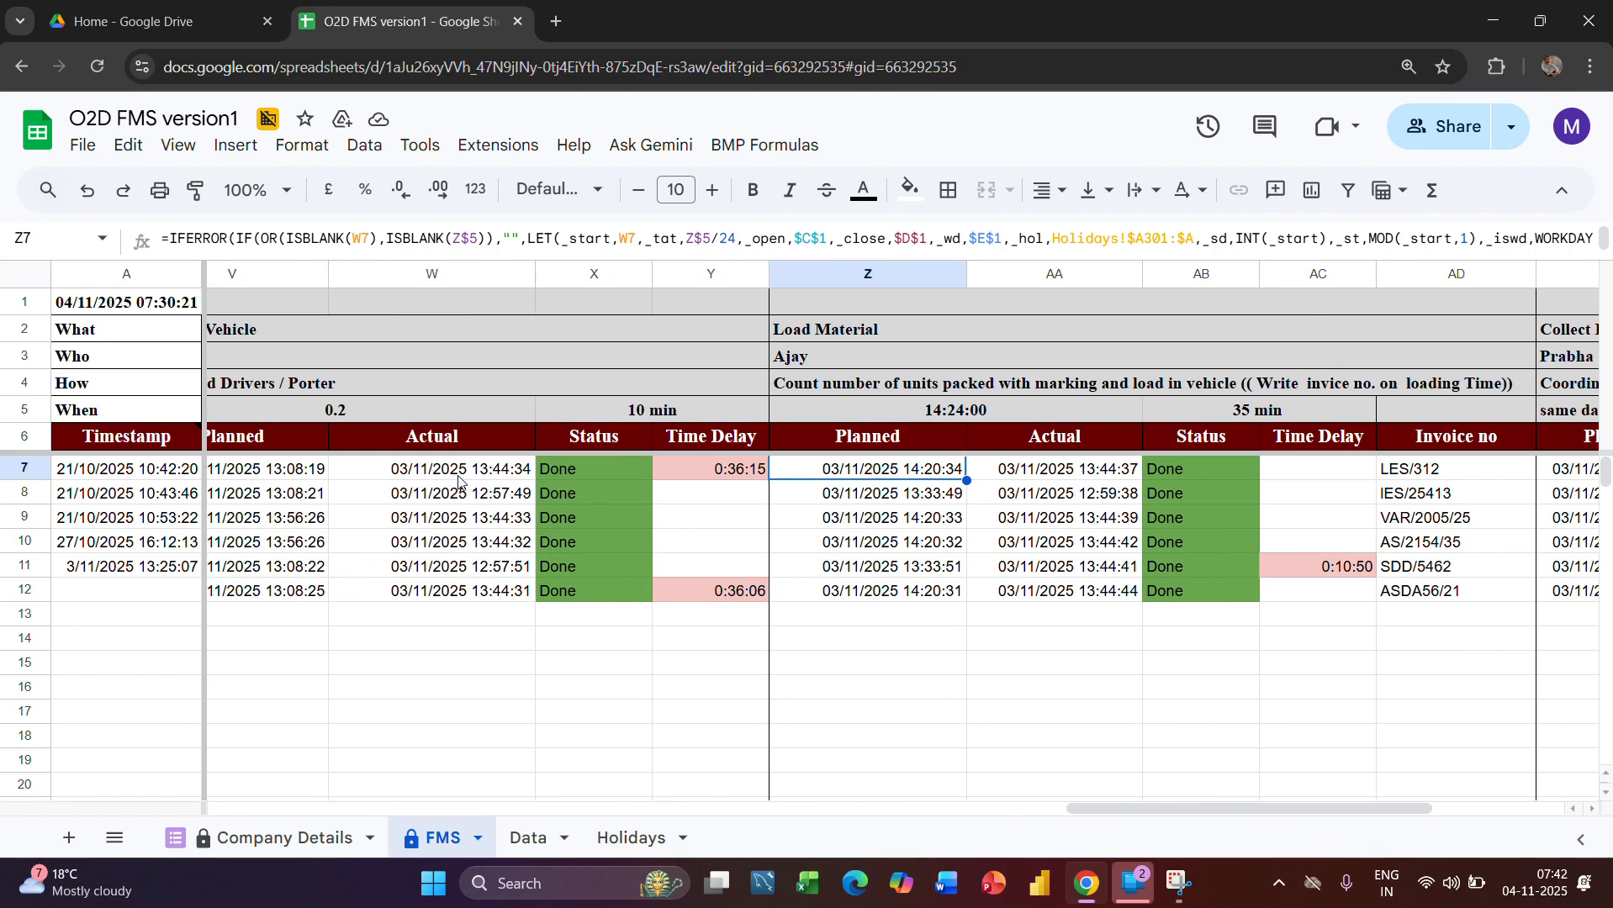
{"action": "left_click", "coordinate": [429, 274]}
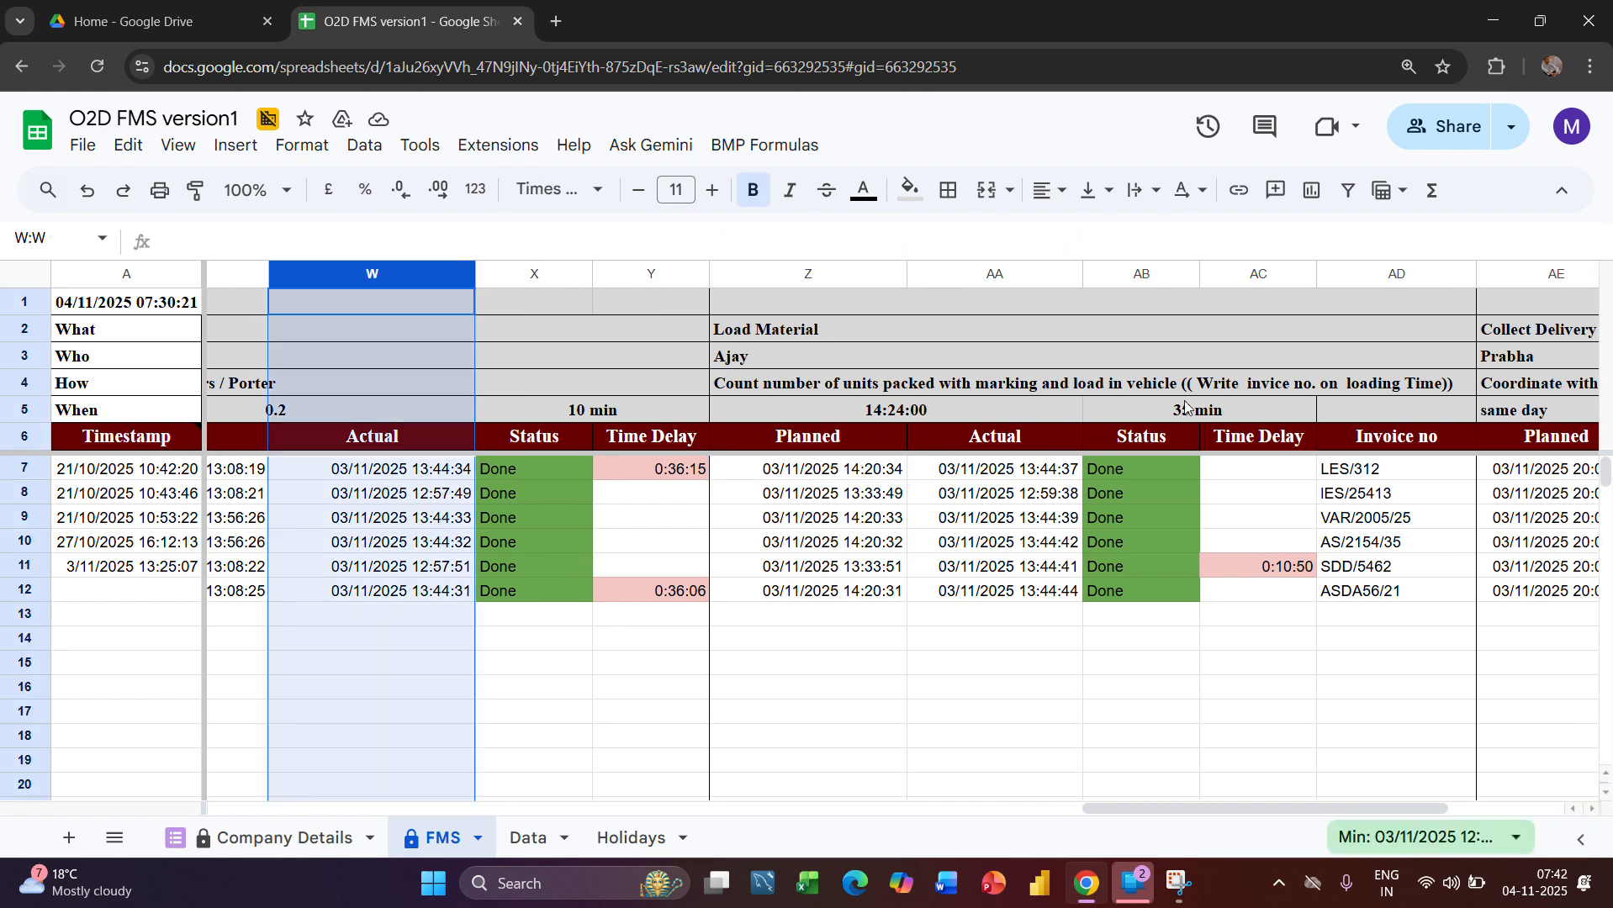
{"action": "scroll", "coordinate": [1185, 408], "scroll_direction": "right", "scroll_amount": 1}
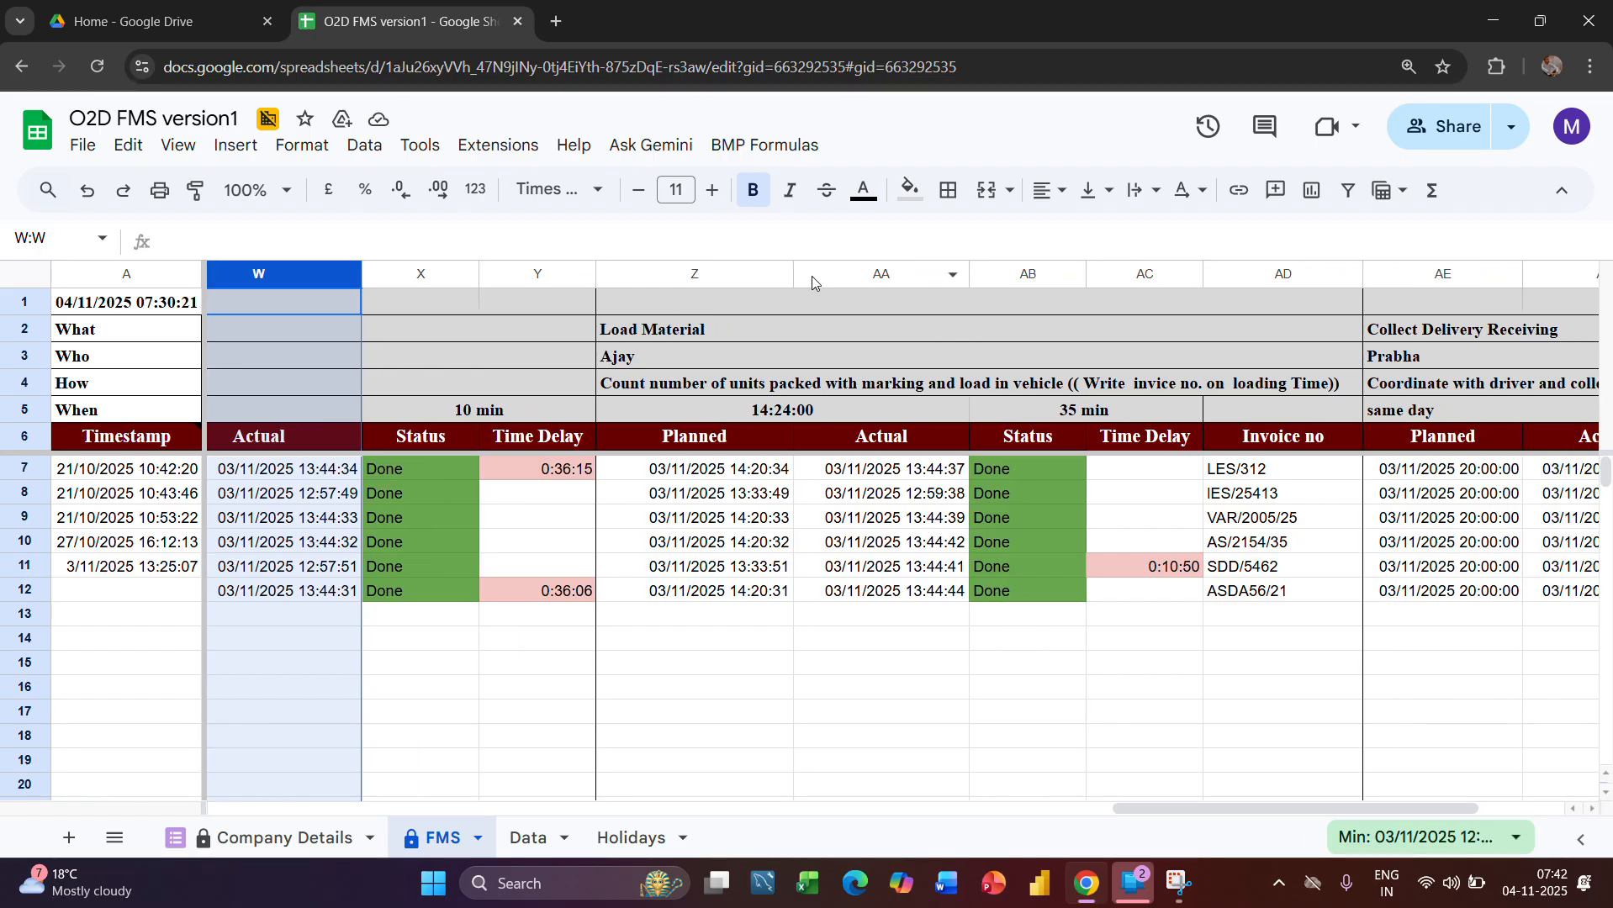
{"action": "left_click", "coordinate": [759, 274]}
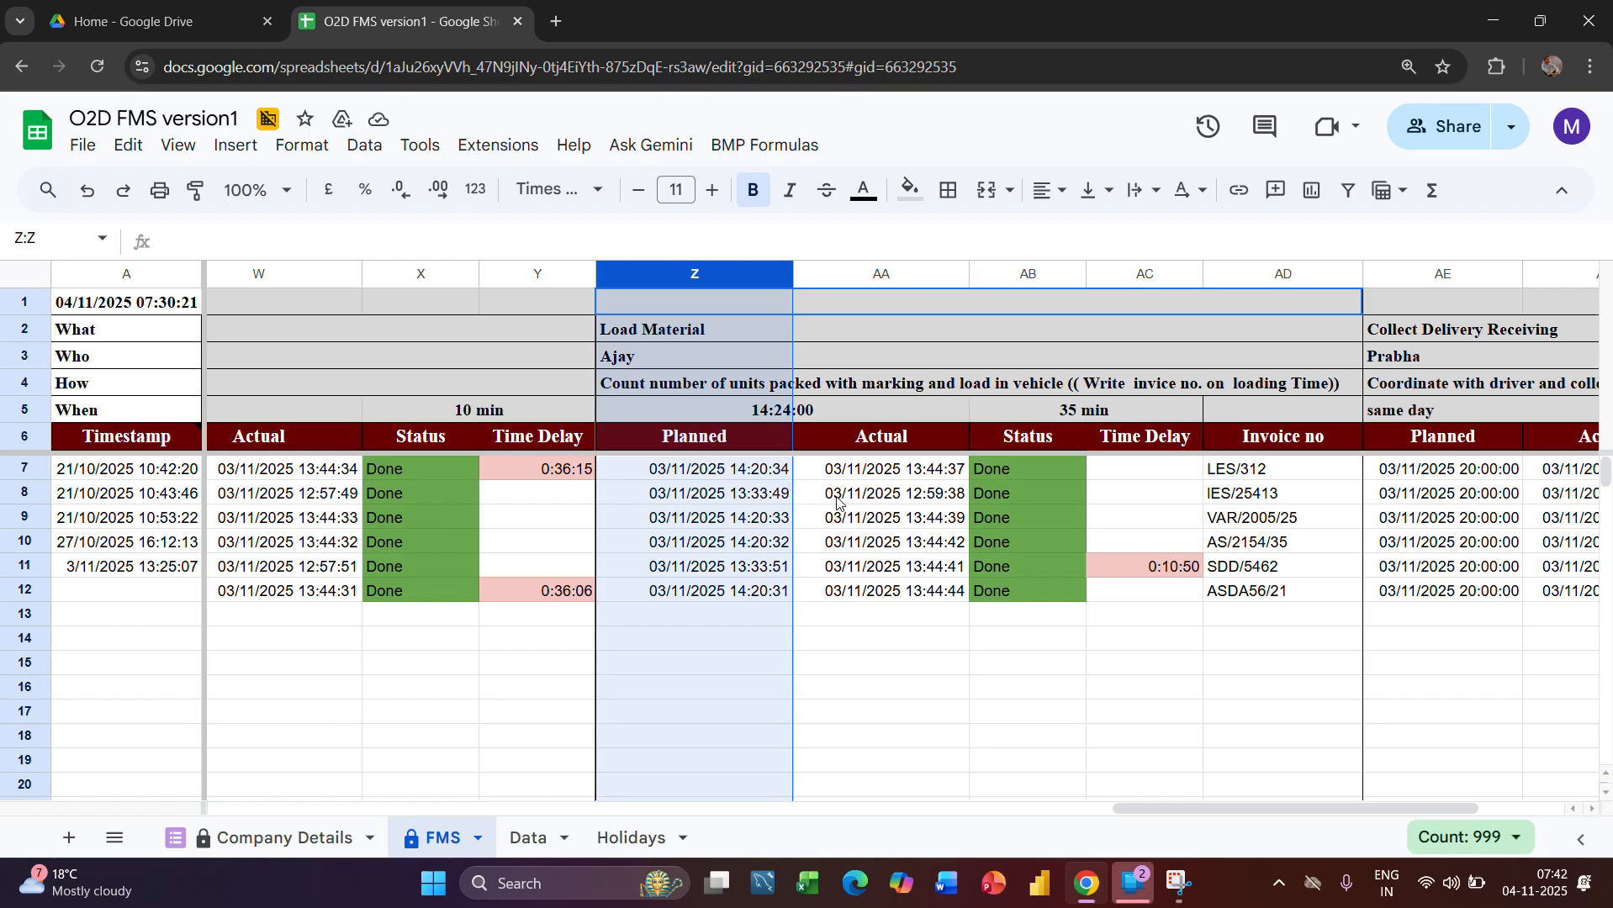
{"action": "scroll", "coordinate": [799, 492], "scroll_direction": "right", "scroll_amount": 2}
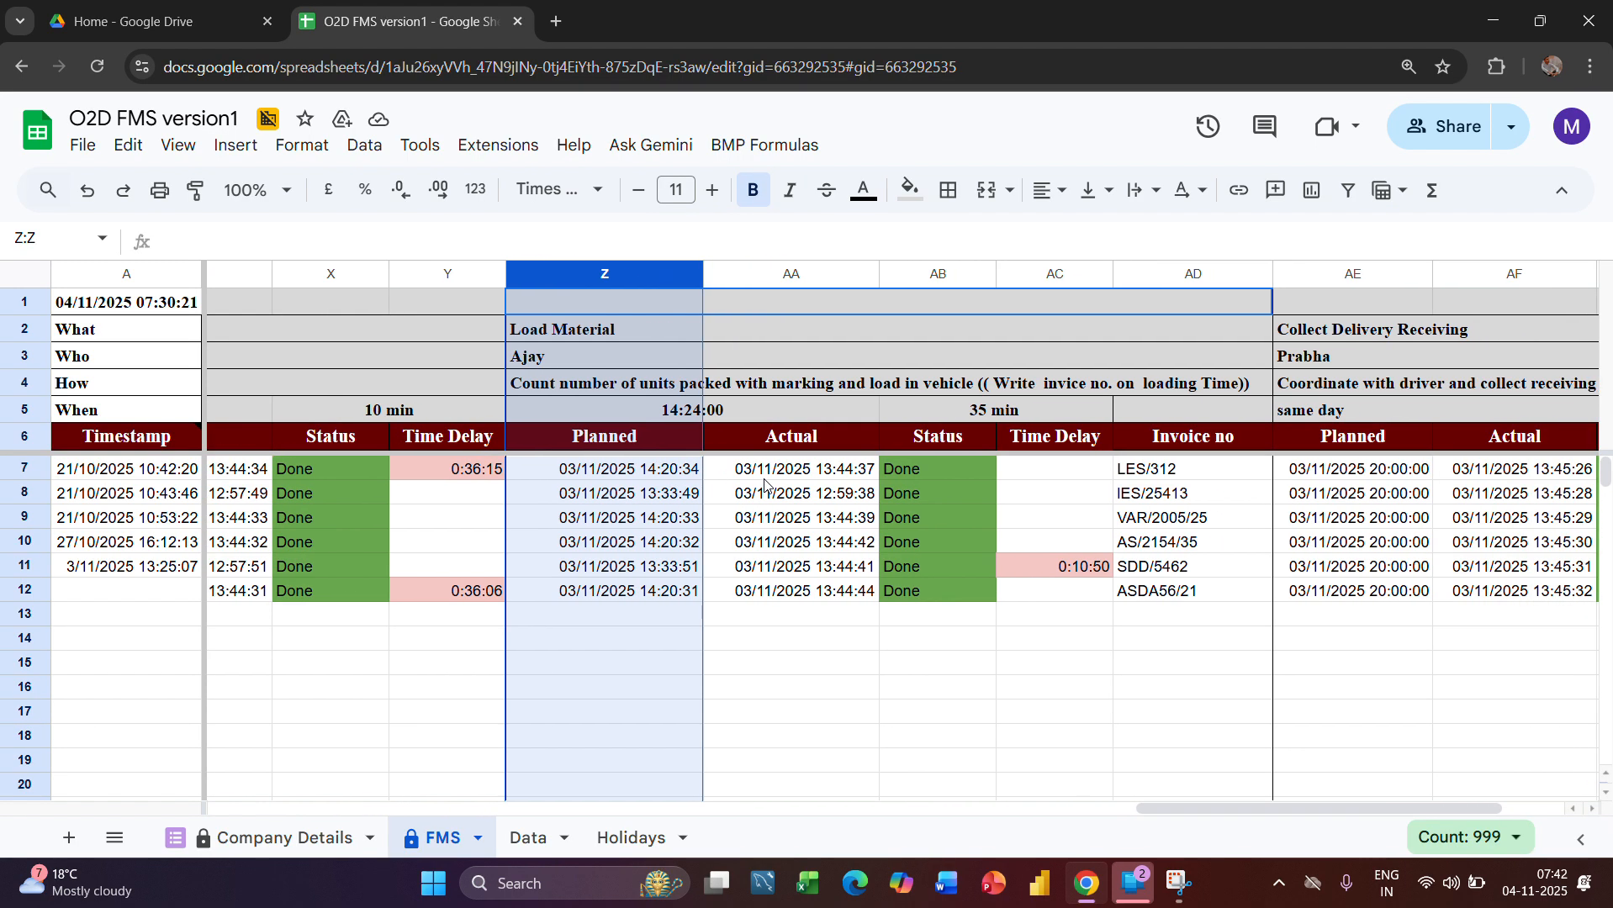
{"action": "scroll", "coordinate": [764, 484], "scroll_direction": "right", "scroll_amount": 2}
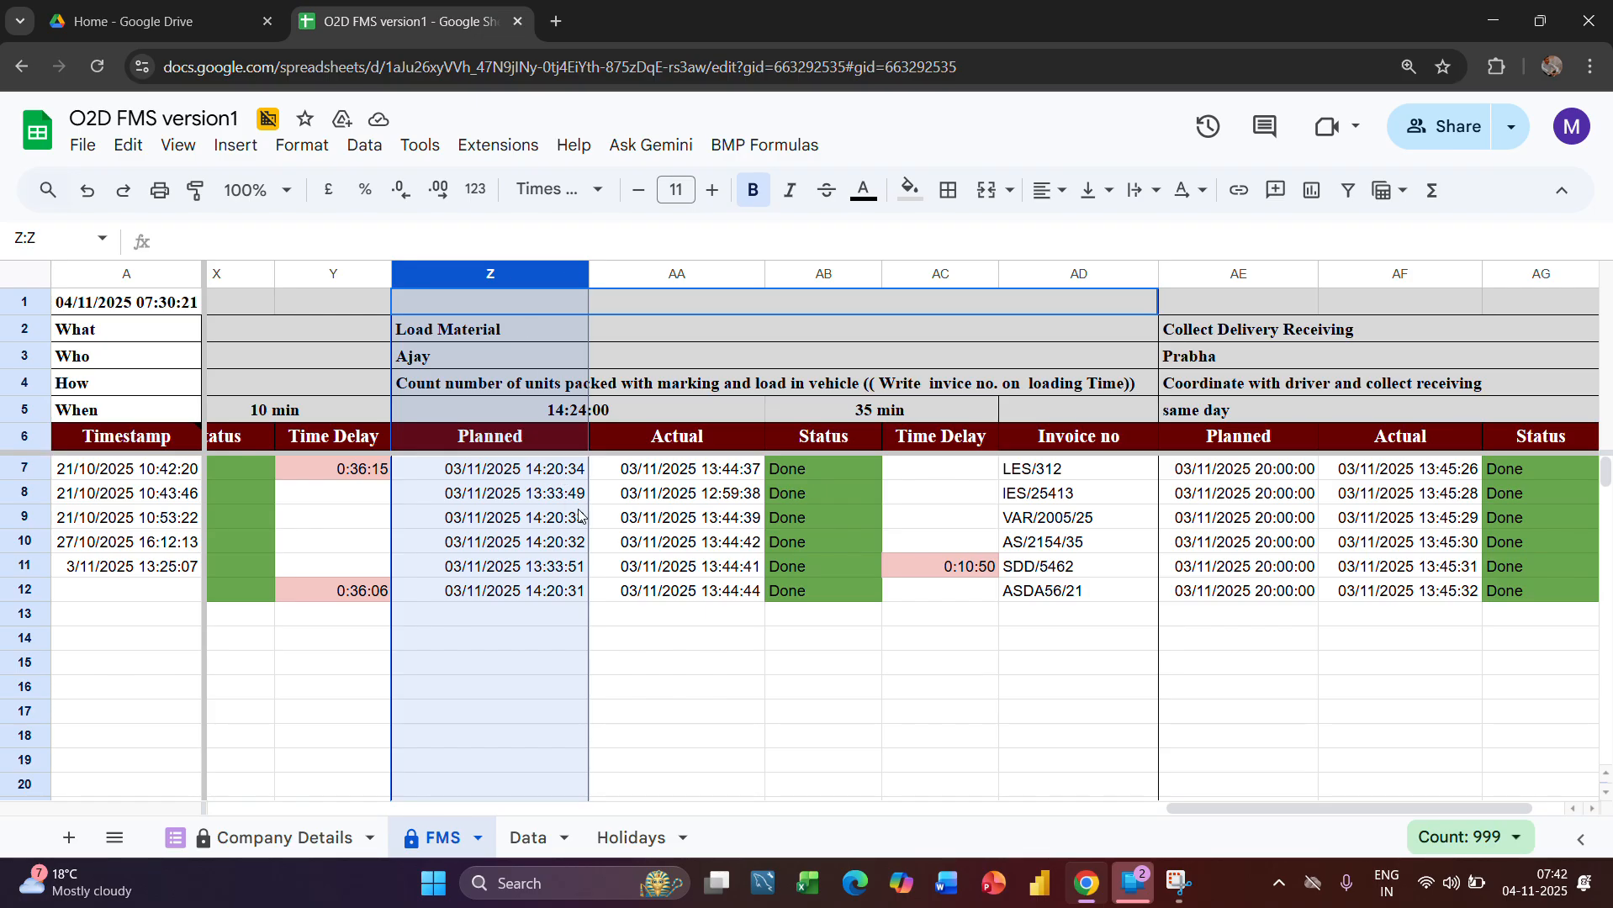
Examine the Load Material stage's Actual formula in AA7 and the Status formula in AB7 that it depends on
{"action": "left_click", "coordinate": [801, 468]}
{"action": "left_click", "coordinate": [733, 478]}
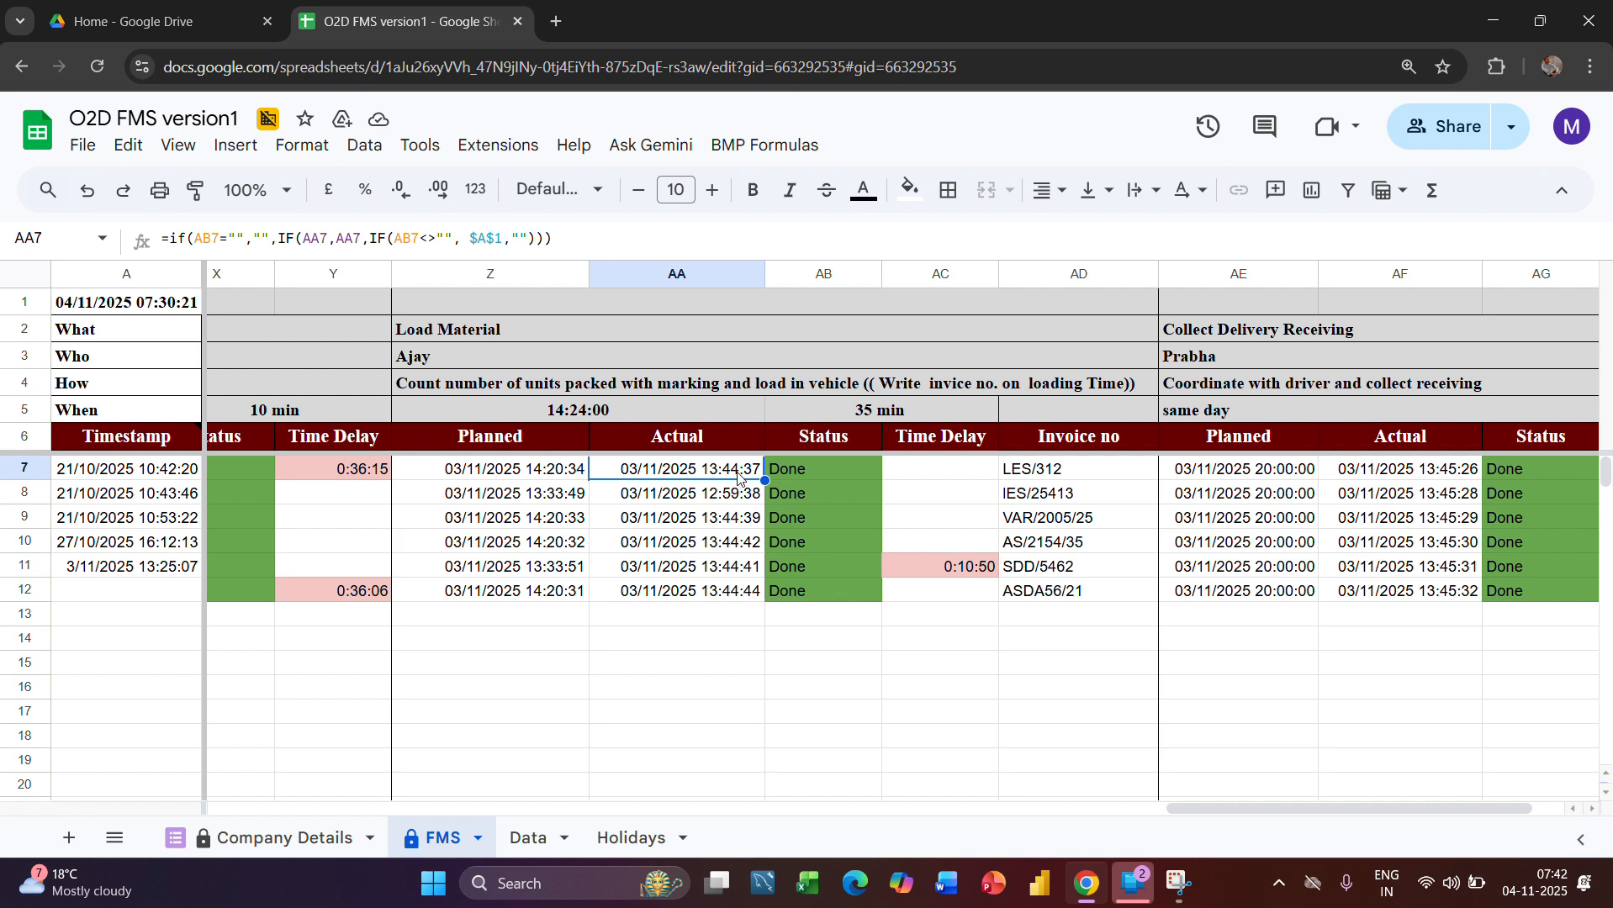
{"action": "left_click", "coordinate": [788, 473]}
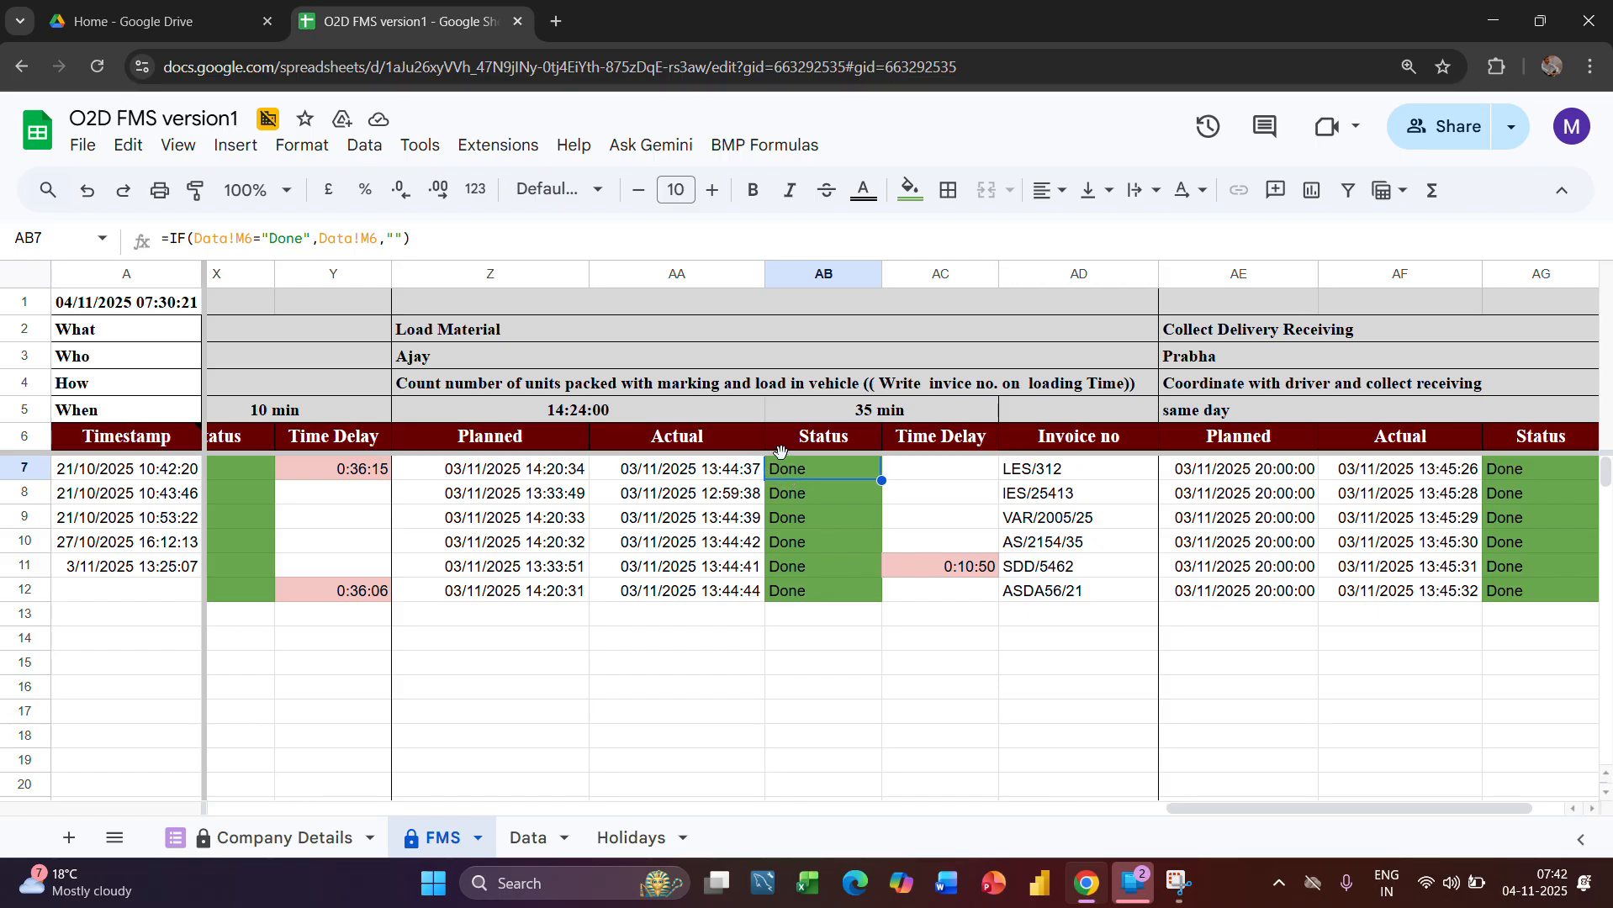
{"action": "left_click", "coordinate": [681, 276]}
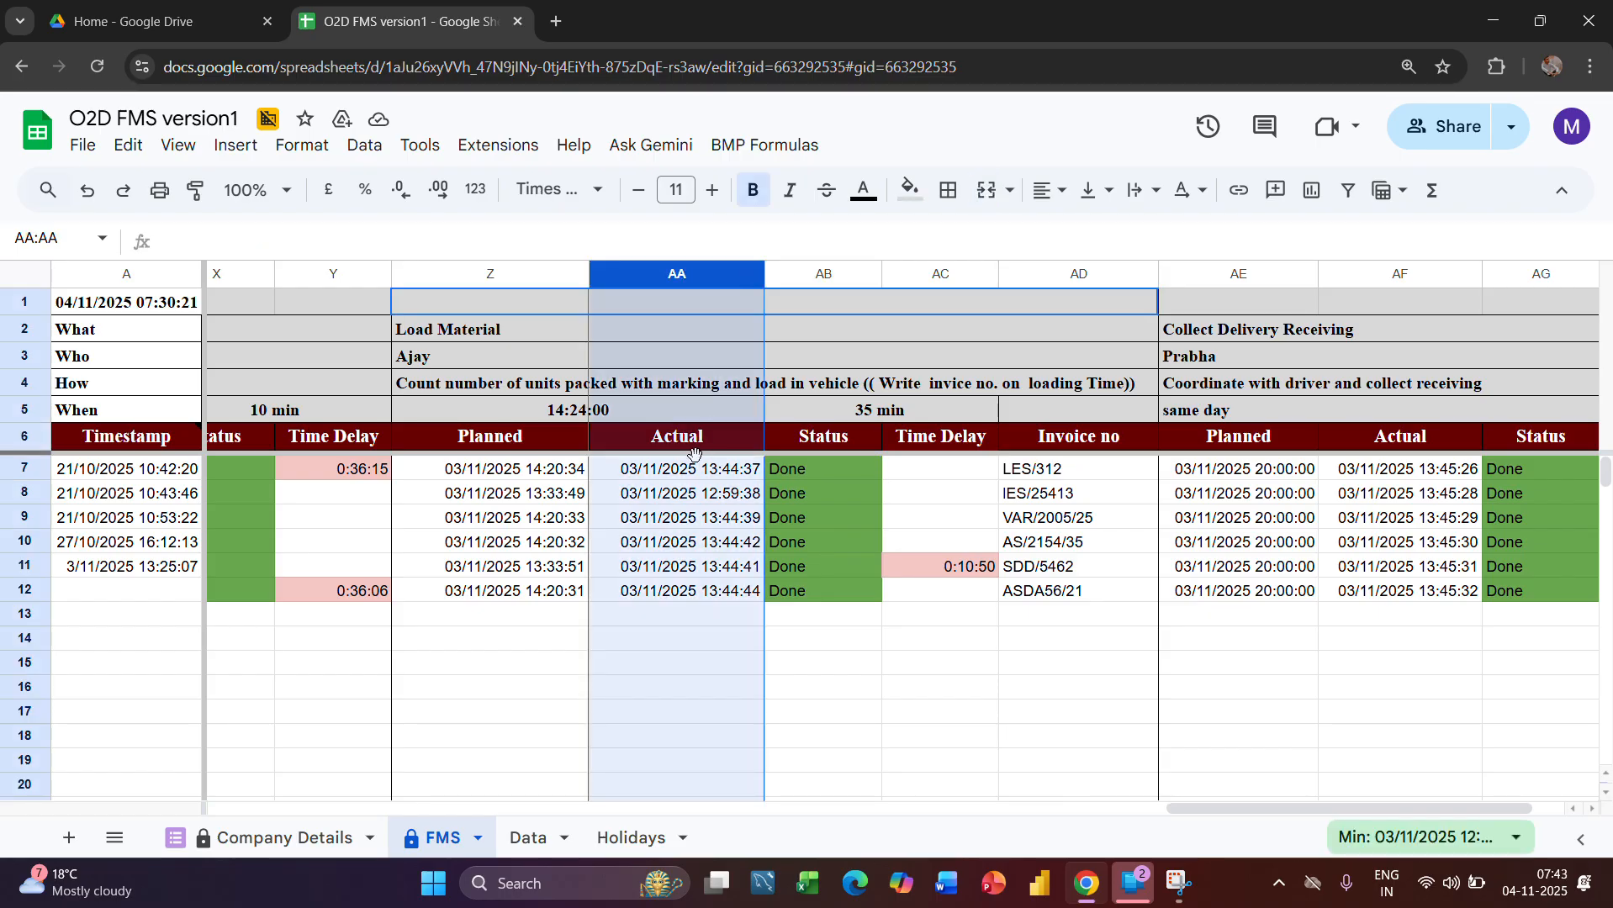
{"action": "left_click", "coordinate": [723, 470]}
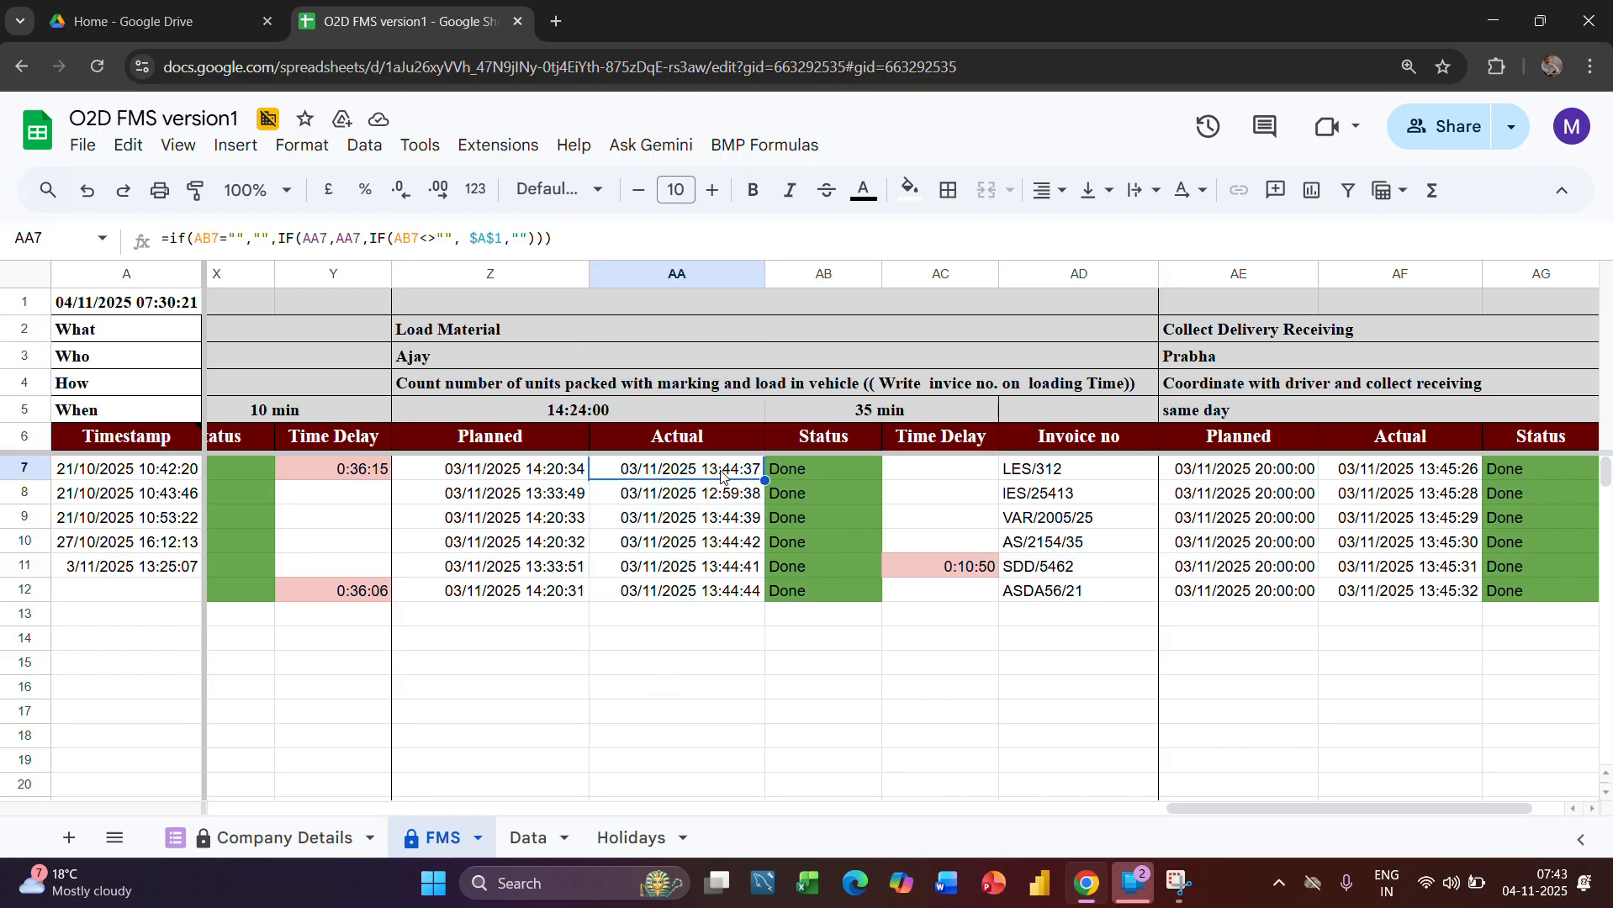
{"action": "left_click", "coordinate": [821, 275]}
{"action": "left_click", "coordinate": [773, 471]}
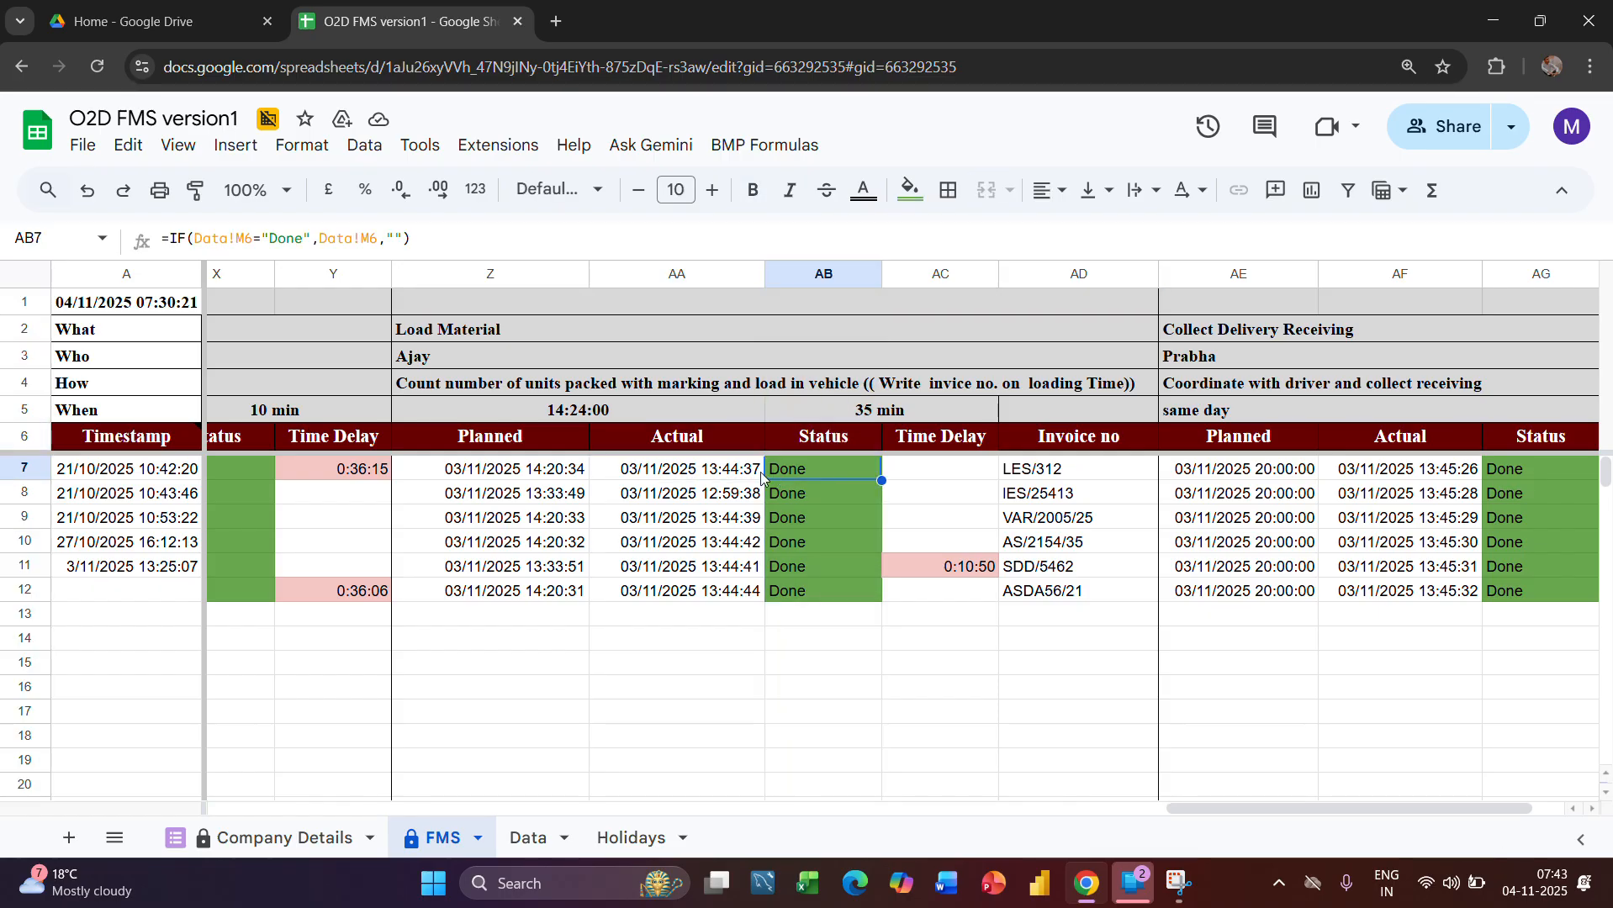
{"action": "key", "text": "Left"}
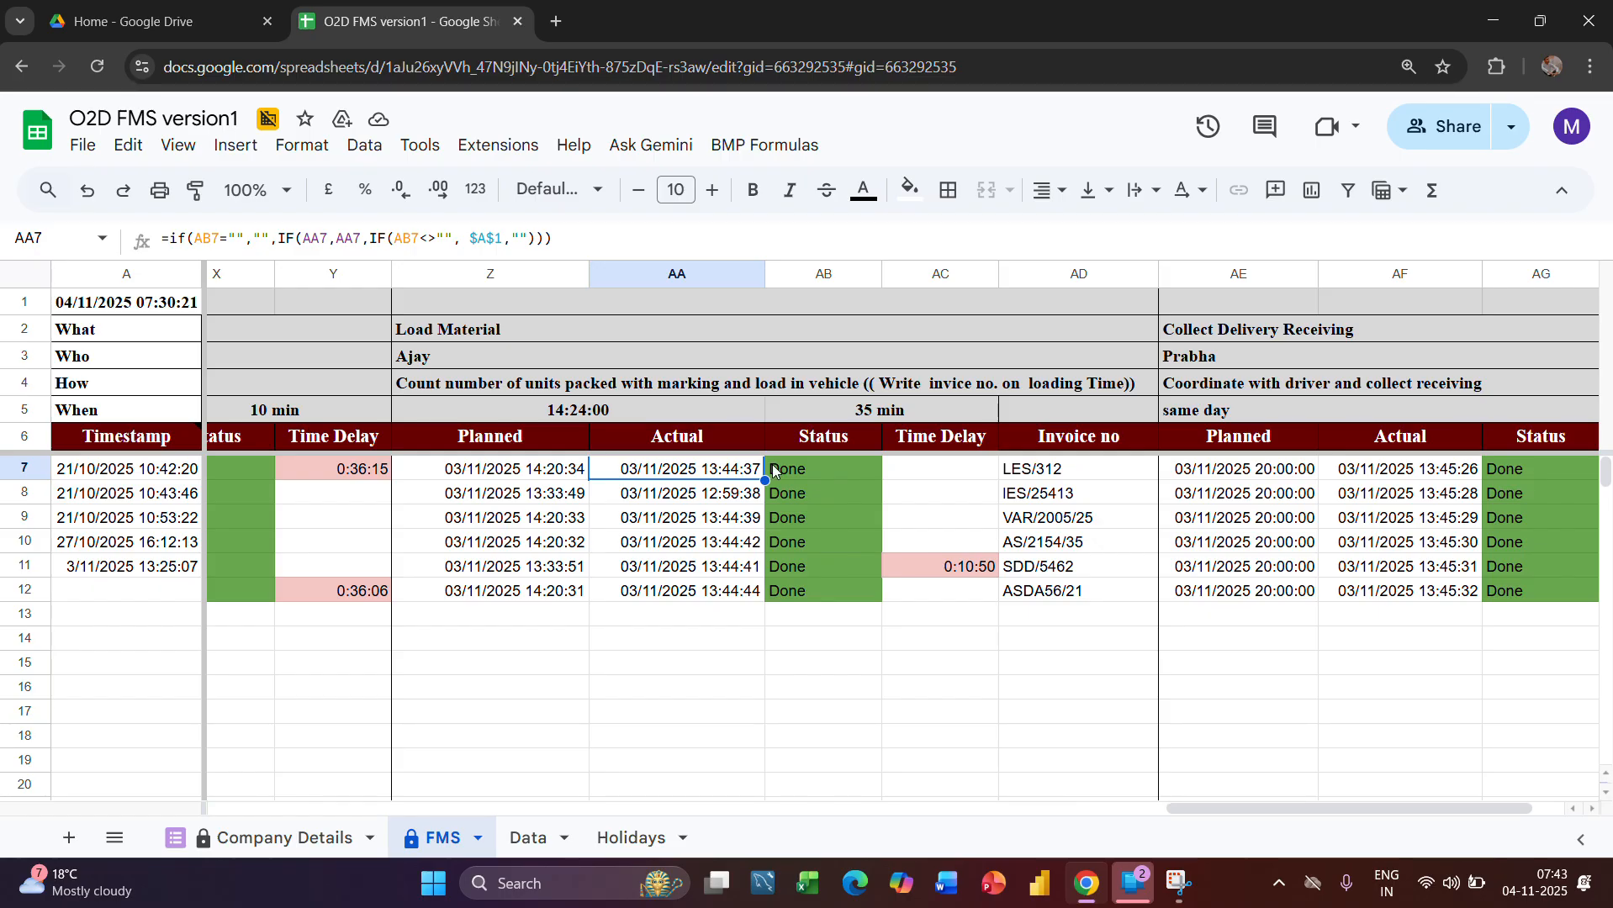
Examine the Load Material stage's Time Delay column, including the delay formulas in AC12 and AC11
{"action": "scroll", "coordinate": [932, 574], "scroll_direction": "right", "scroll_amount": 1}
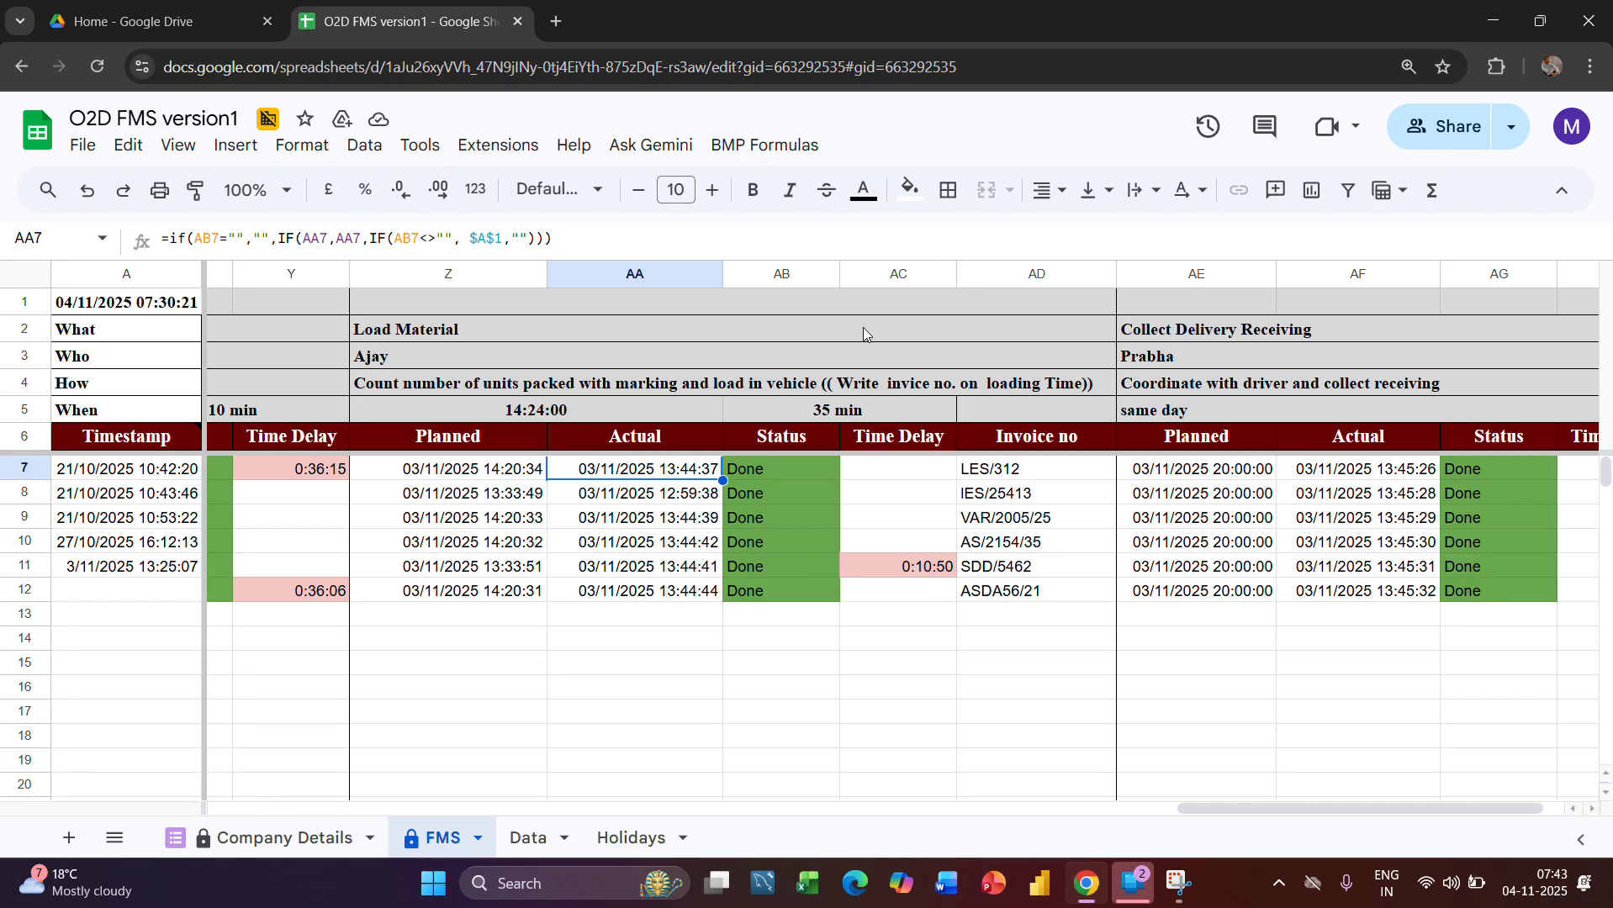
{"action": "left_click", "coordinate": [905, 274]}
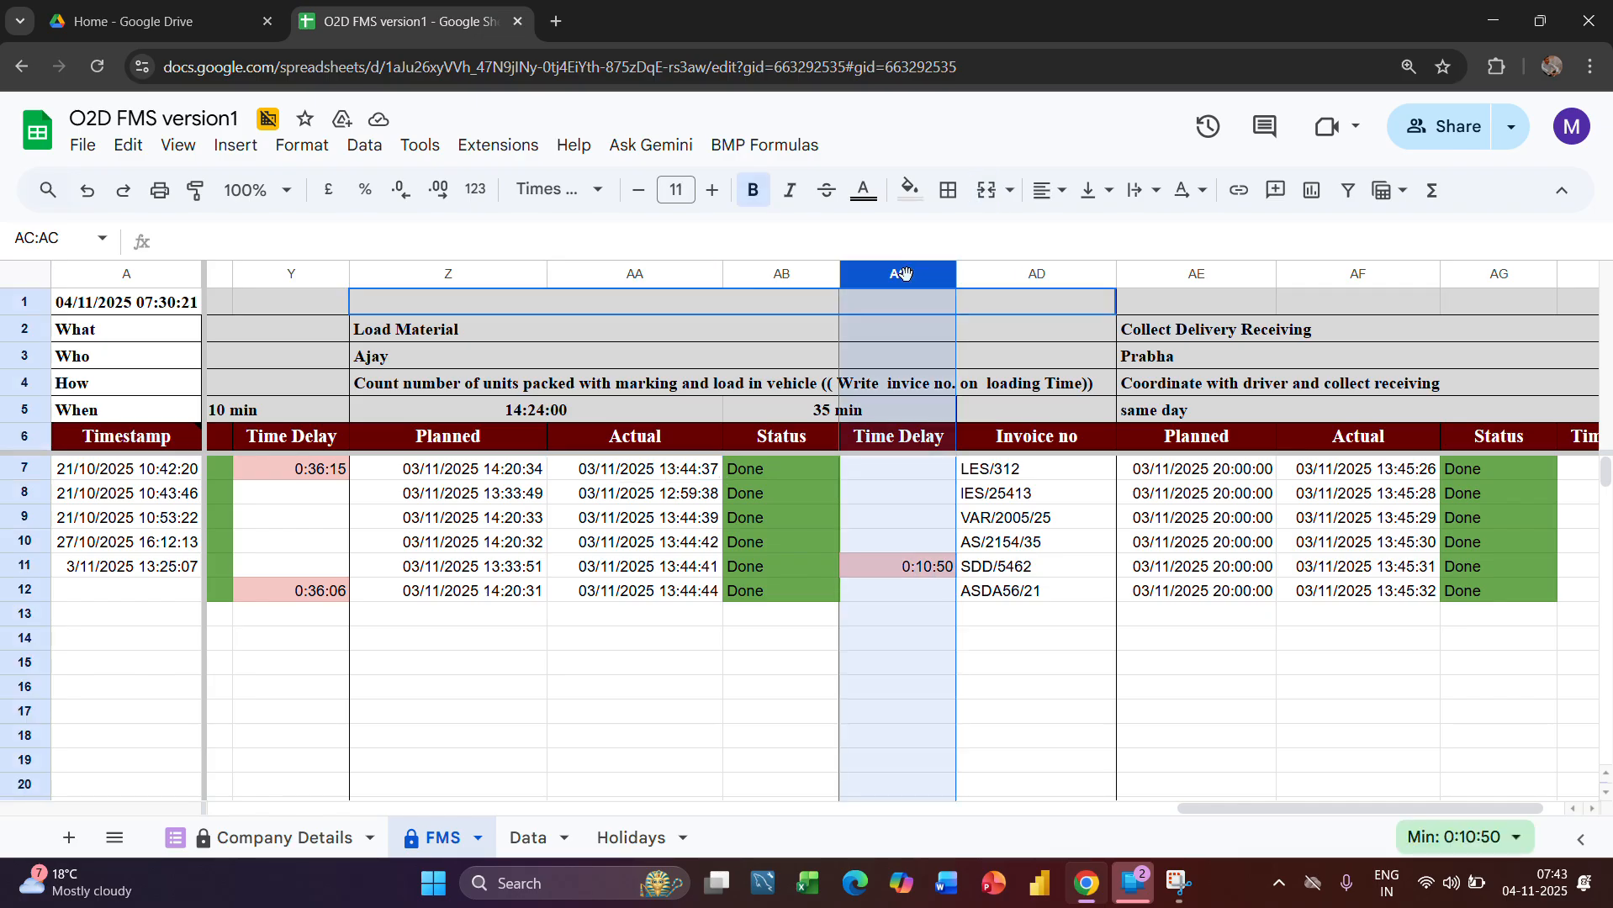
{"action": "left_click", "coordinate": [924, 589]}
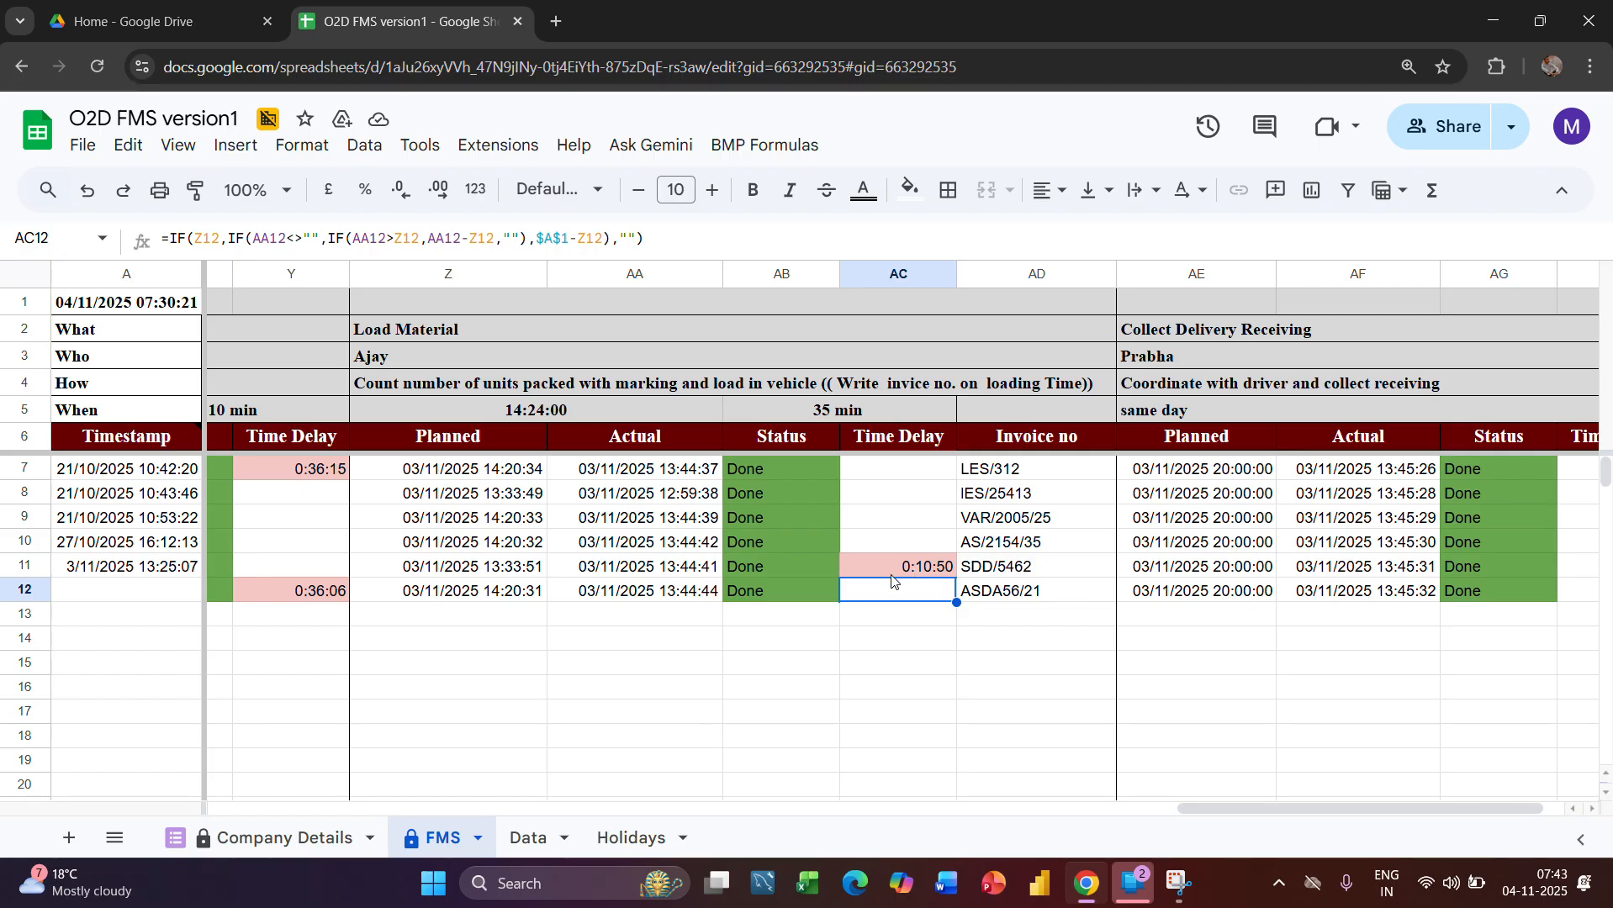
{"action": "left_click", "coordinate": [900, 662]}
{"action": "left_click", "coordinate": [886, 566]}
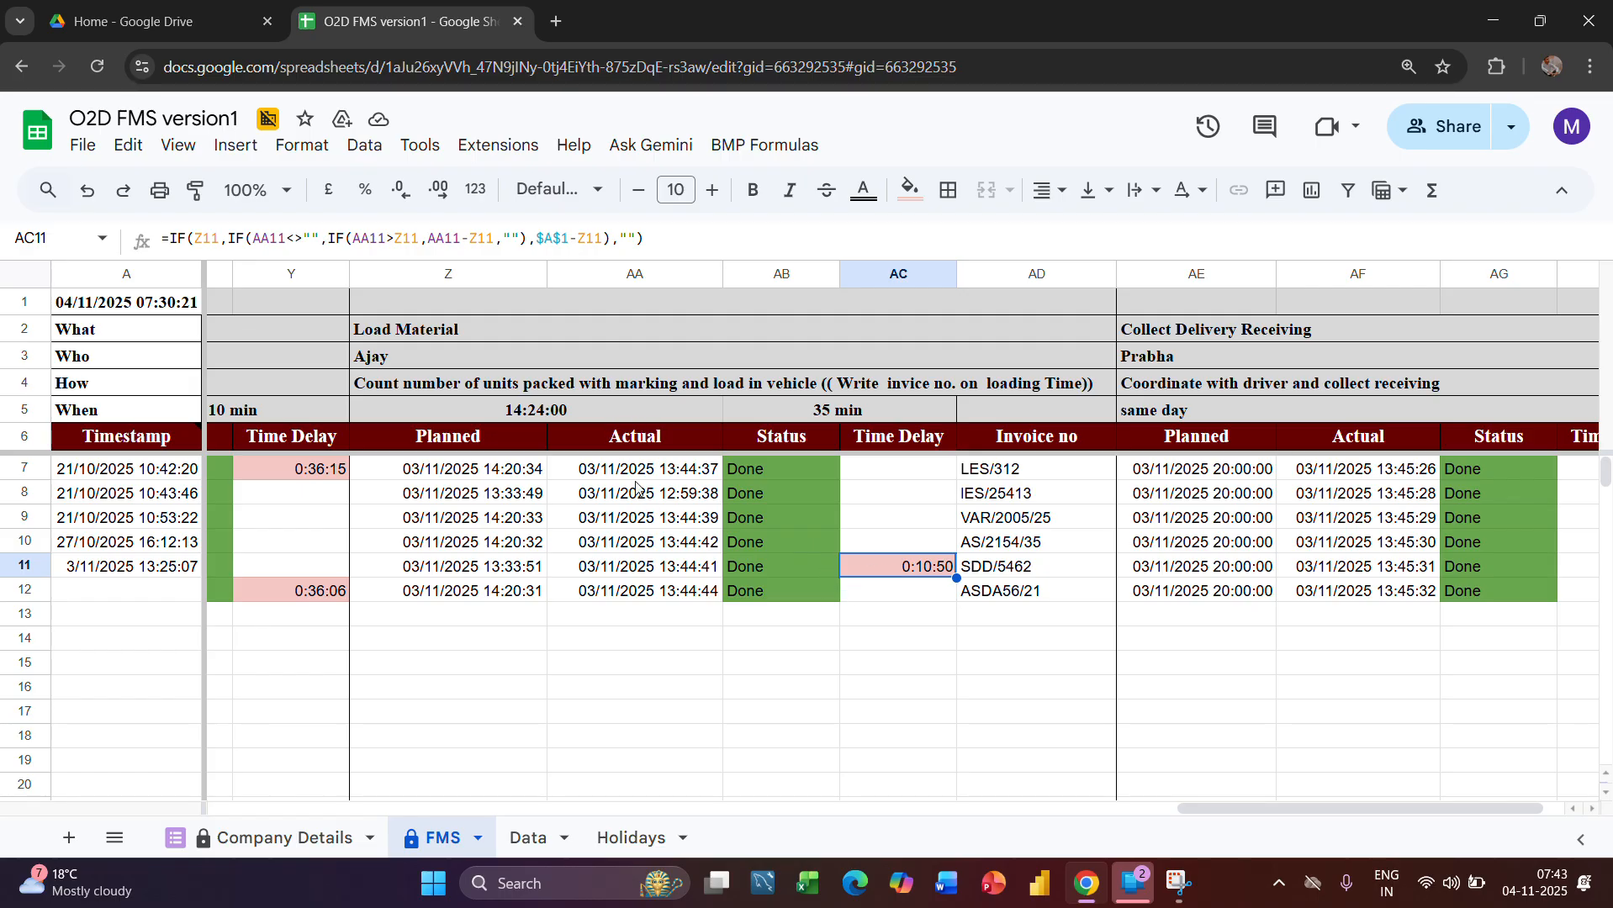
Examine the Collect Delivery Receiving stage's Who, How and When entries in rows 3 to 5
{"action": "scroll", "coordinate": [883, 615], "scroll_direction": "right", "scroll_amount": 1}
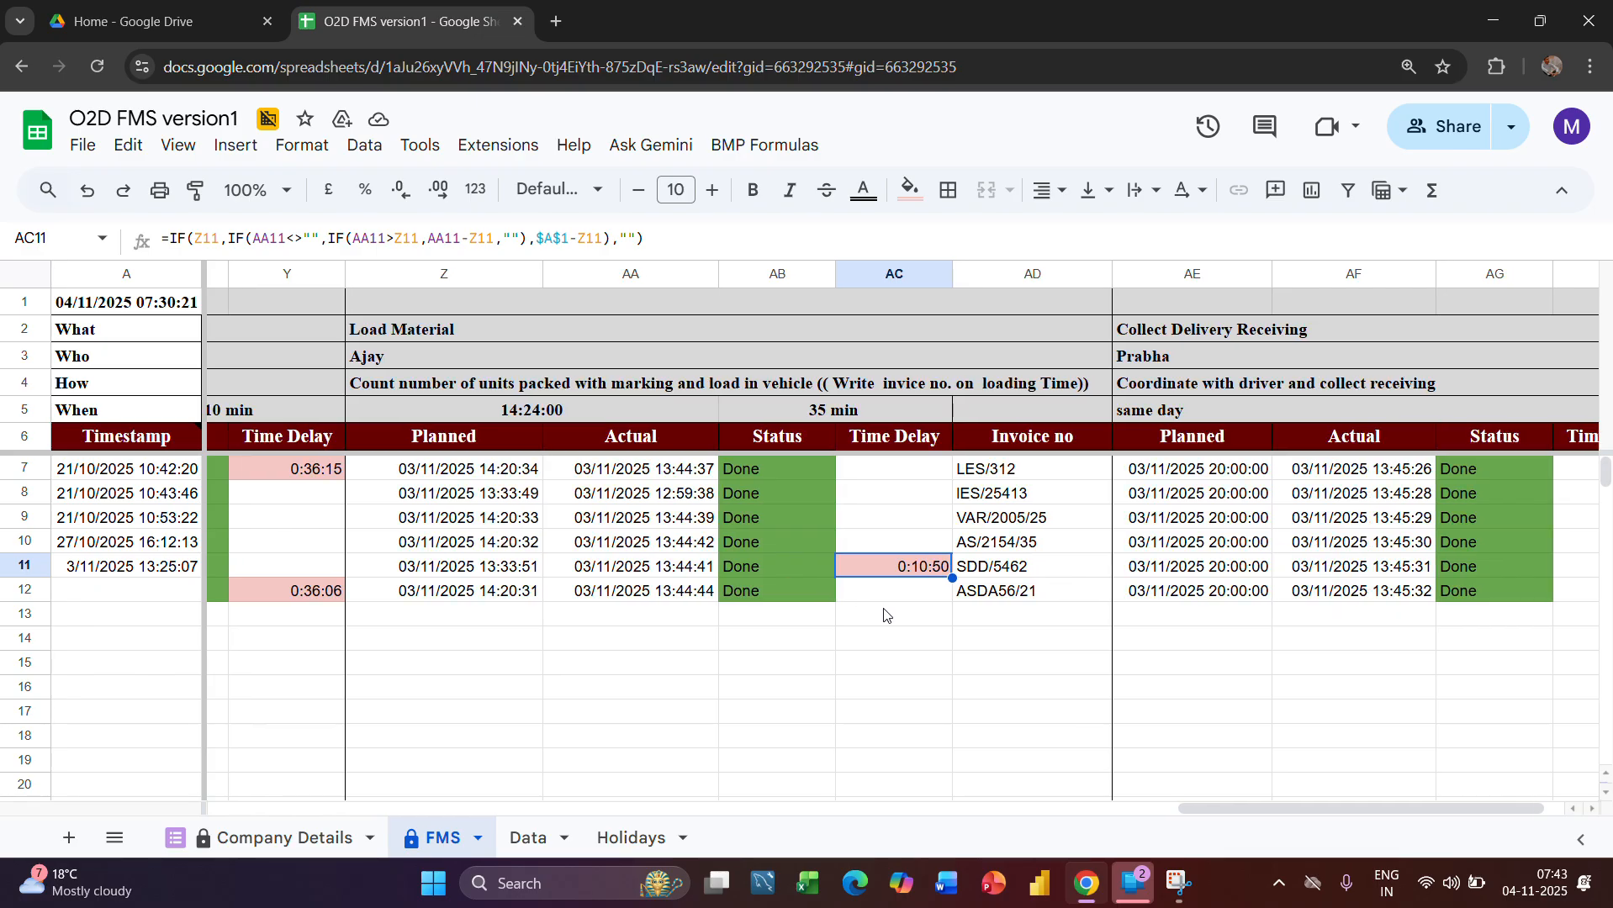
{"action": "scroll", "coordinate": [883, 614], "scroll_direction": "right", "scroll_amount": 2}
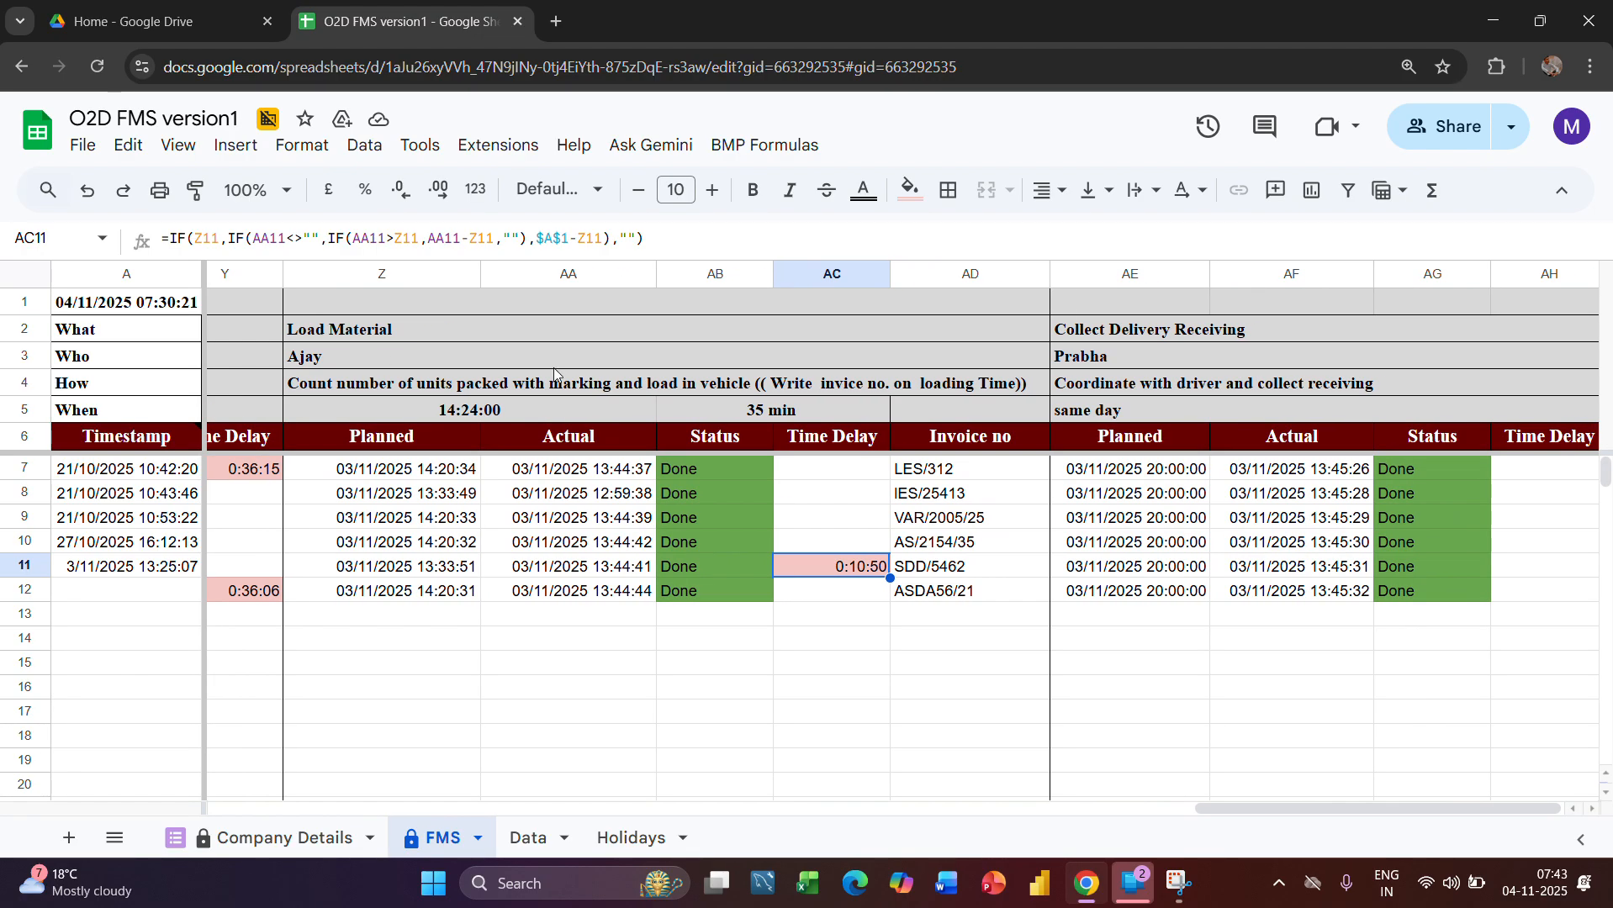
{"action": "scroll", "coordinate": [800, 608], "scroll_direction": "right", "scroll_amount": 1}
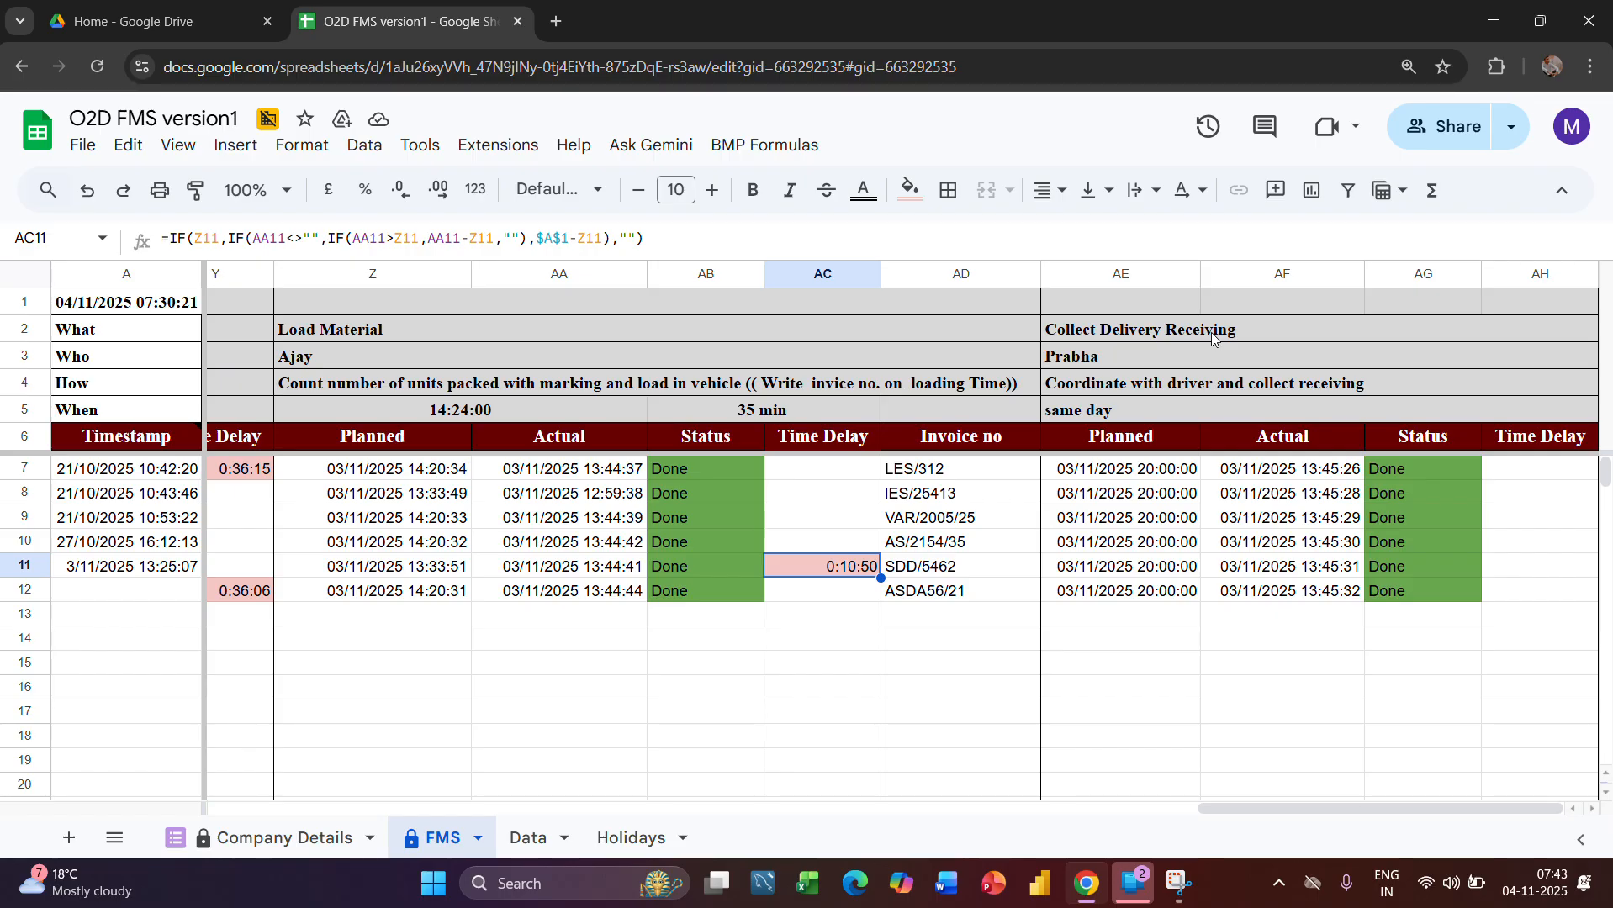
{"action": "left_click", "coordinate": [1124, 359]}
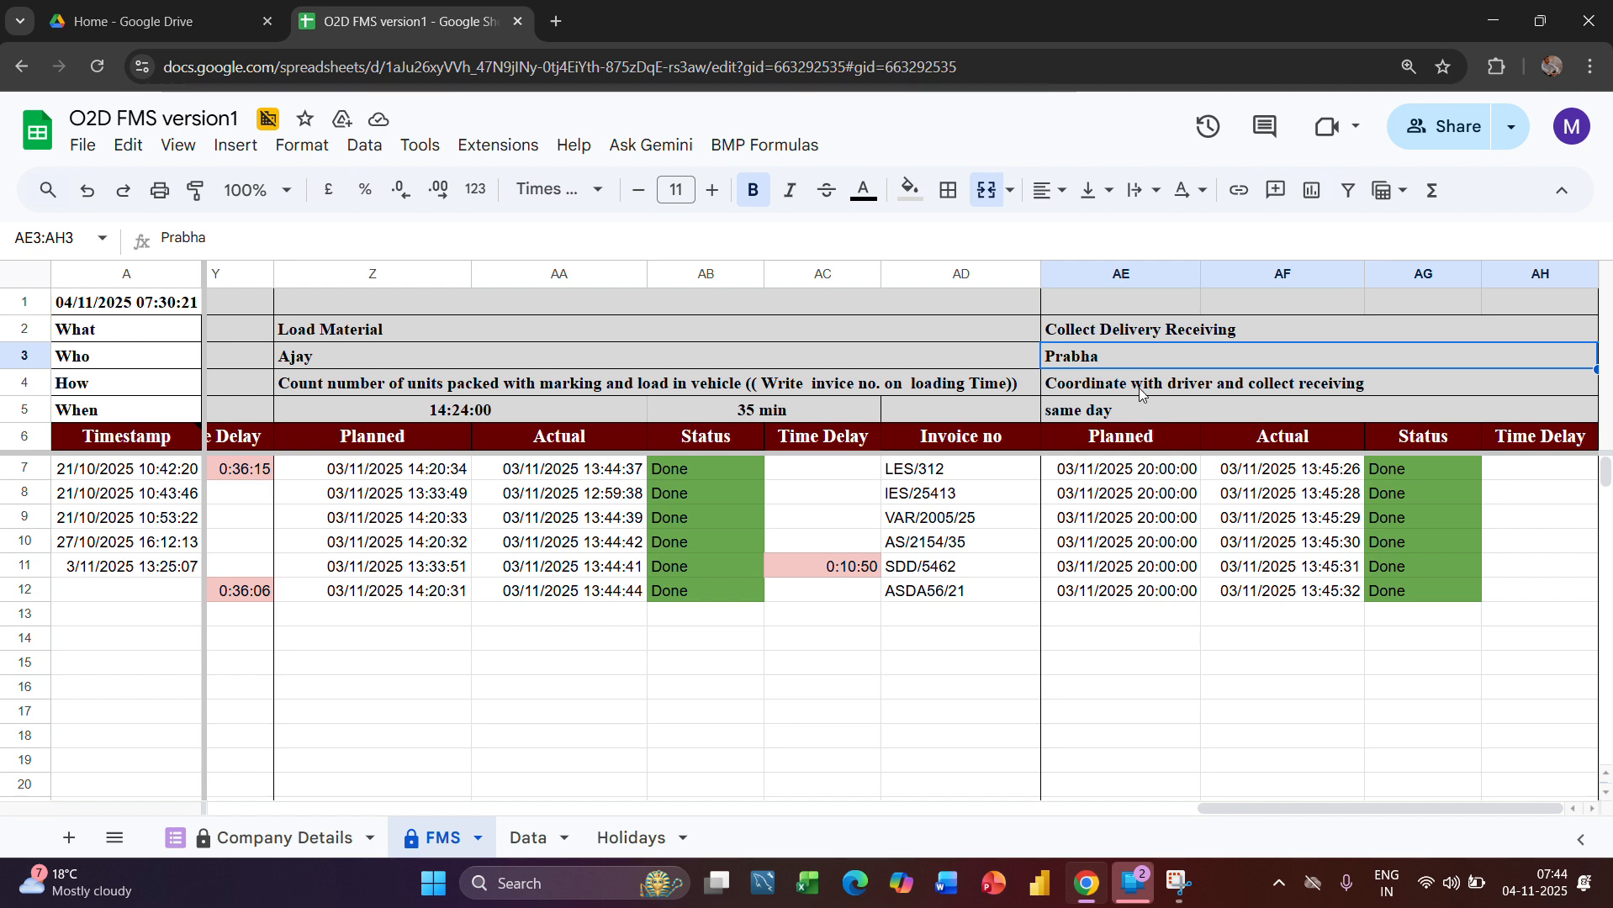
{"action": "left_click", "coordinate": [1143, 388]}
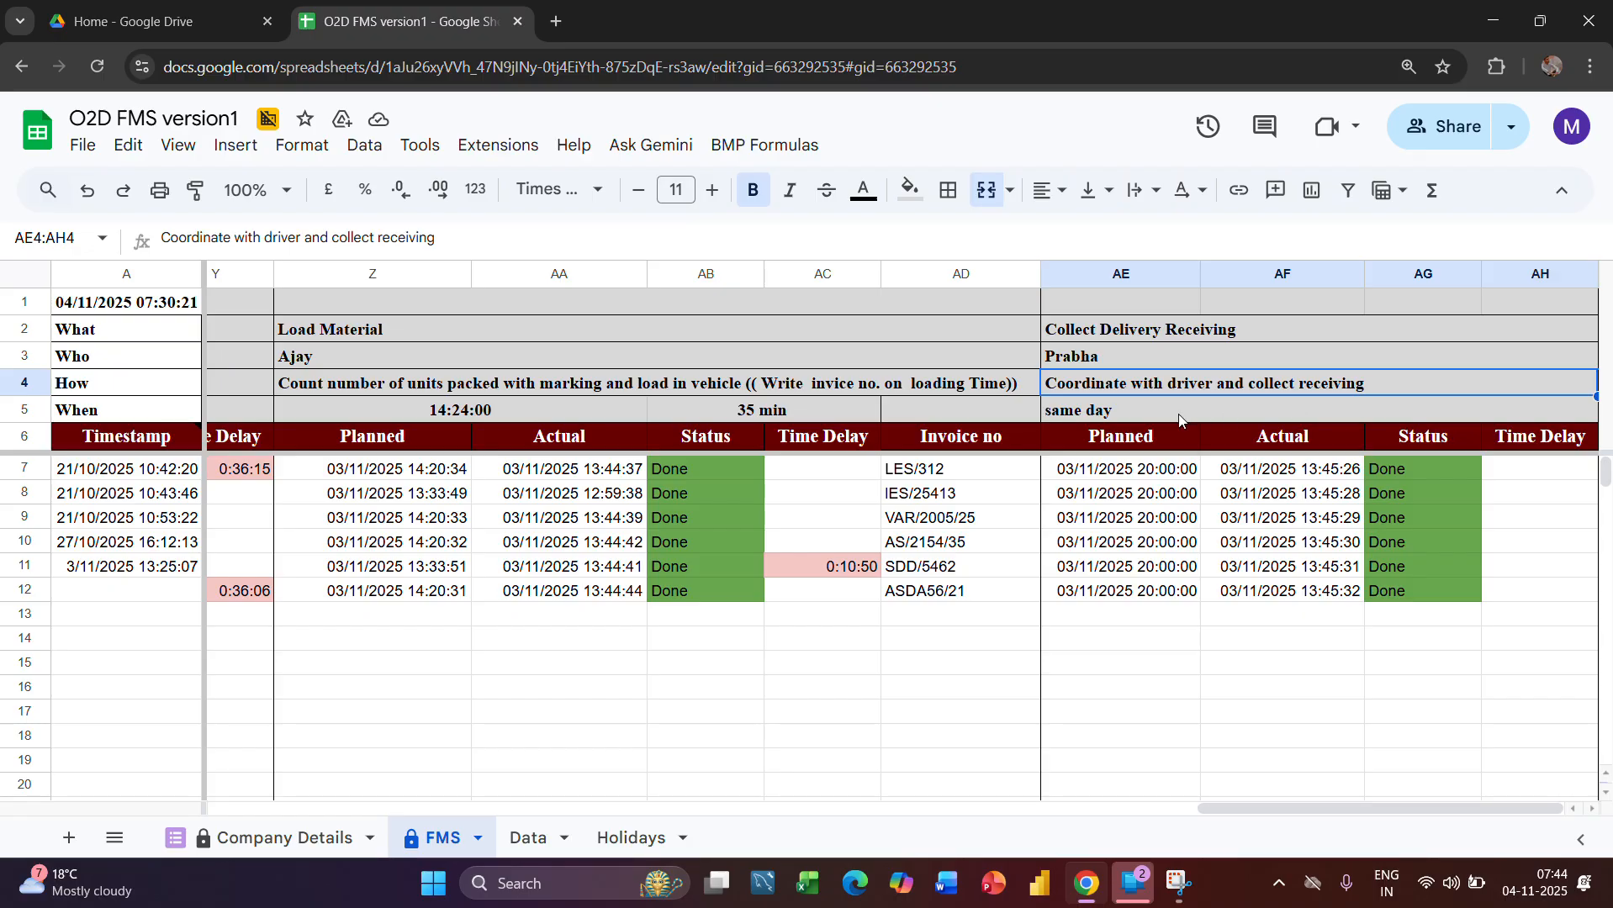
{"action": "left_click", "coordinate": [1152, 416]}
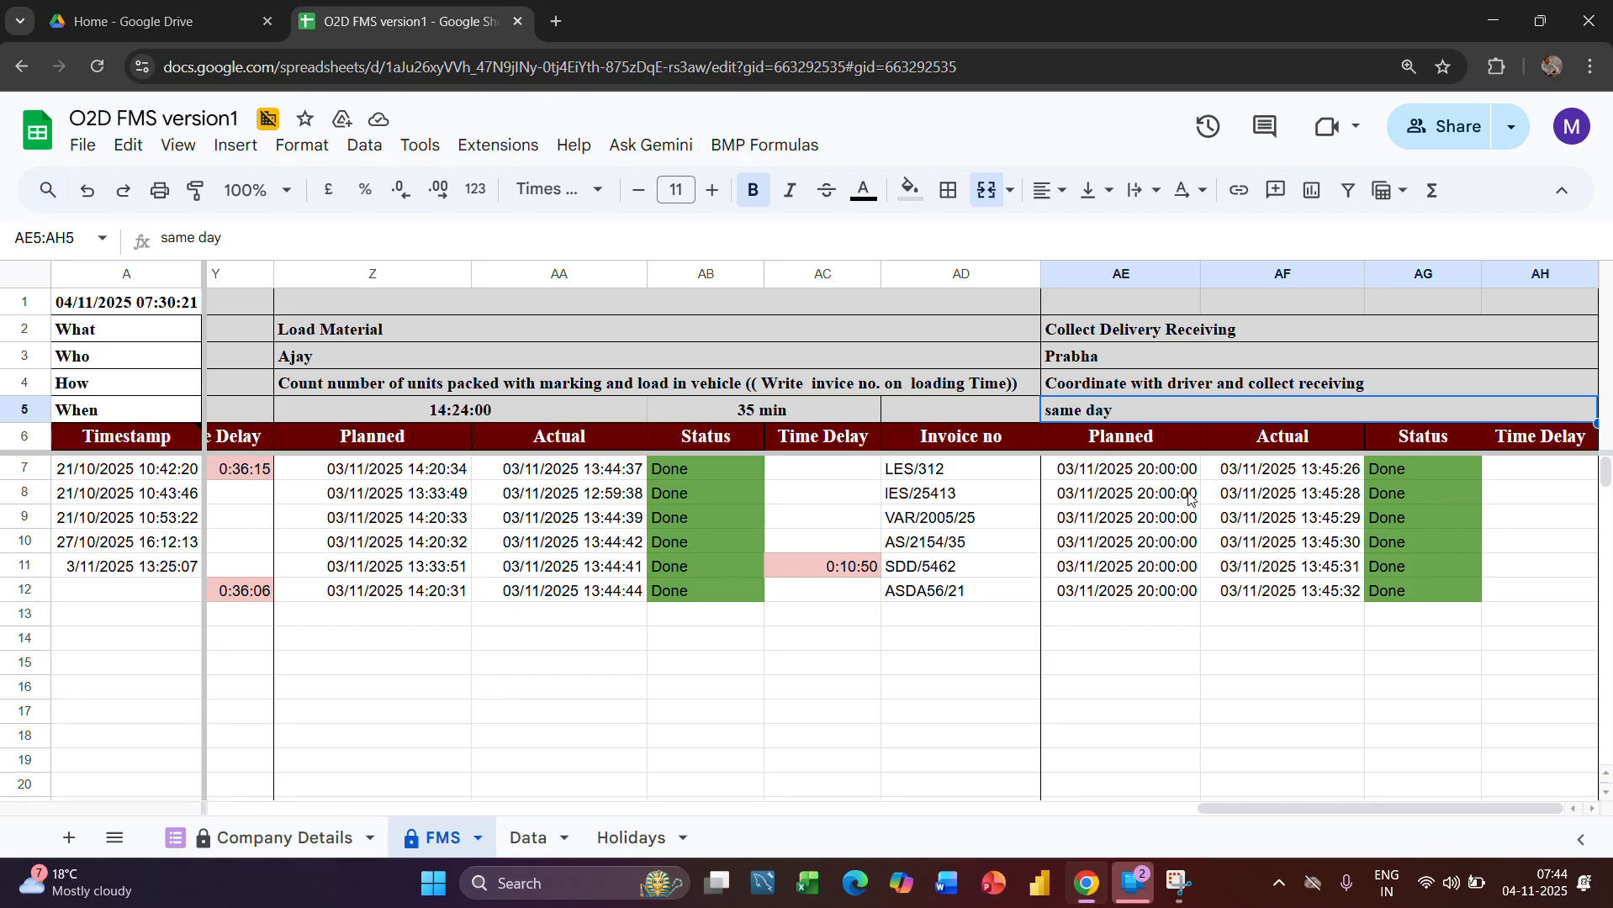
Compare the Collect Delivery Receiving columns AE to AH with the Load Material stage's Actual column and its formula in AA7
{"action": "left_click", "coordinate": [1127, 273]}
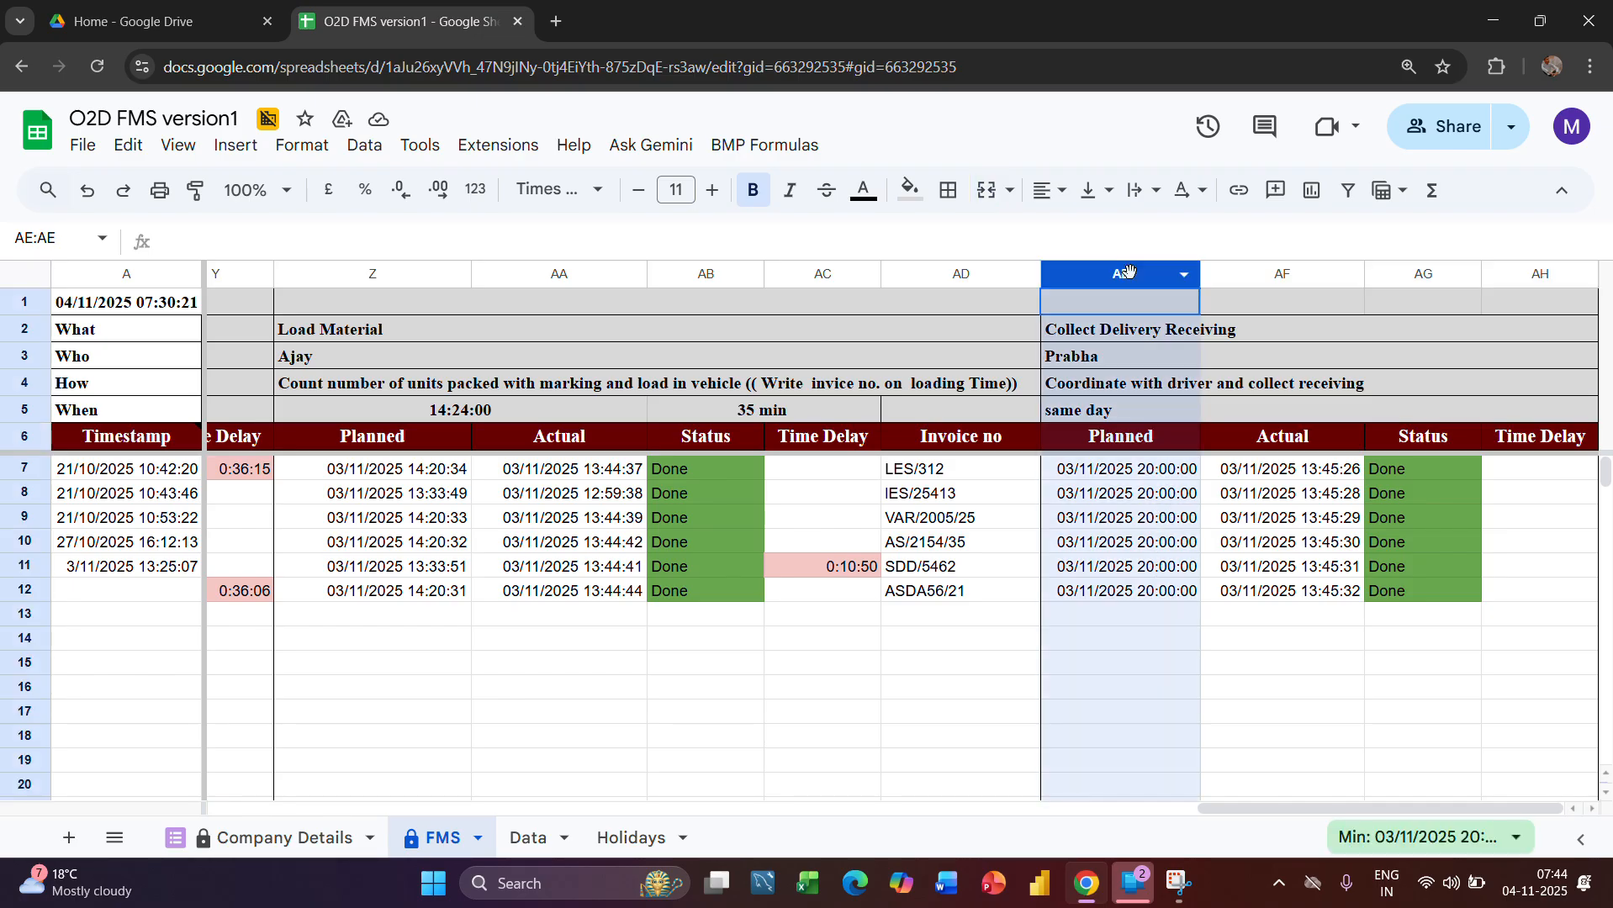
{"action": "left_click", "coordinate": [588, 274]}
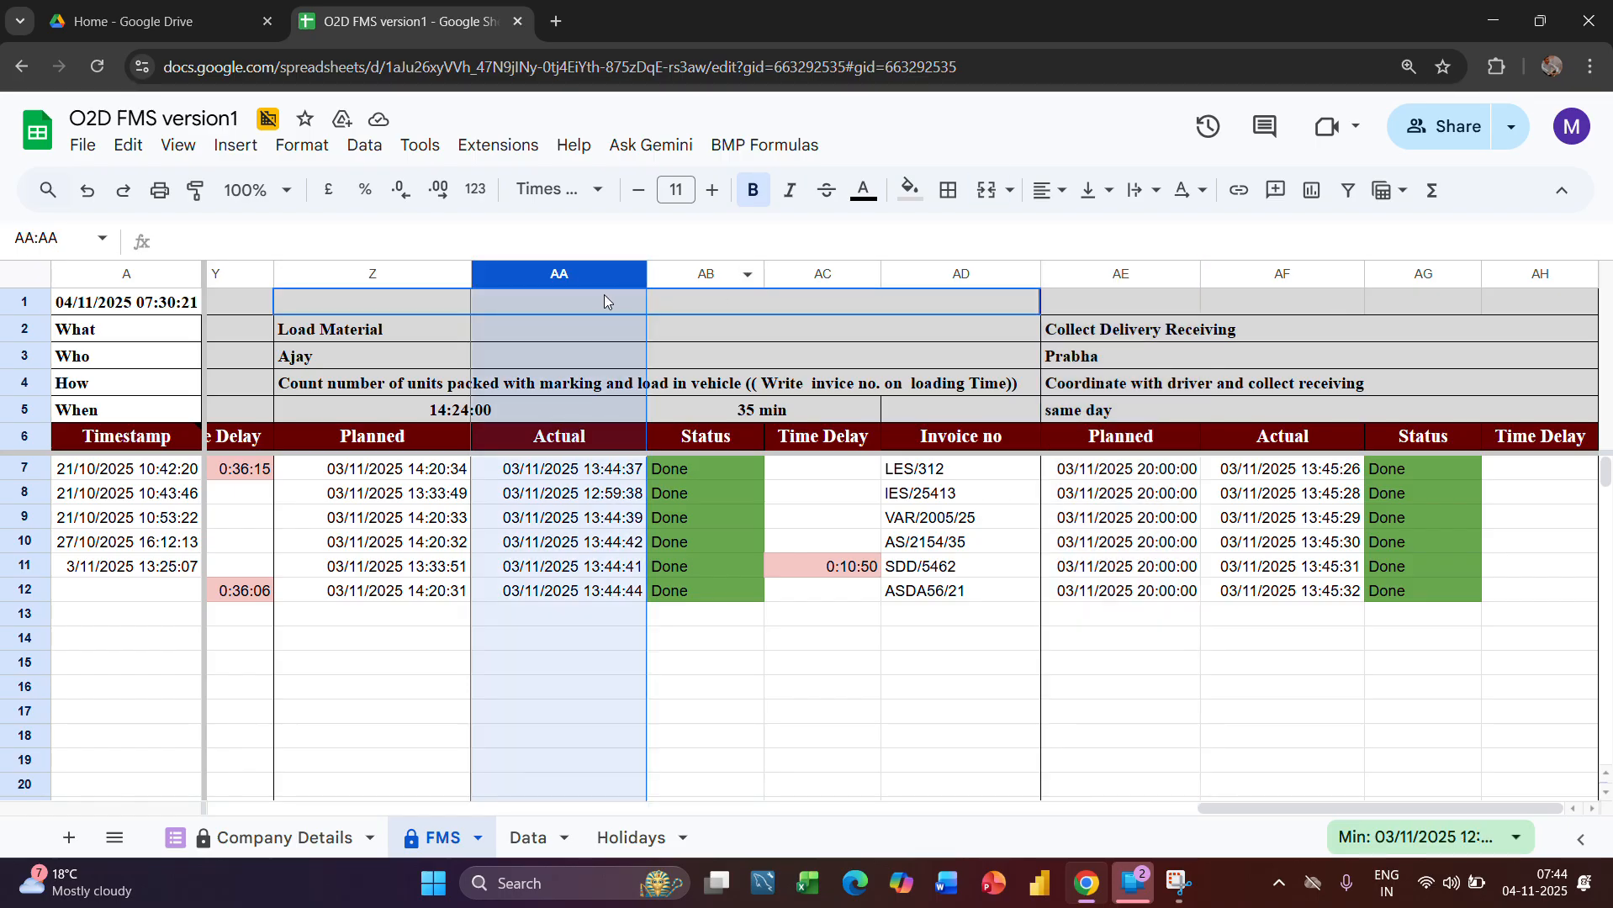
{"action": "left_click_drag", "start_coordinate": [1120, 273], "coordinate": [1608, 273]}
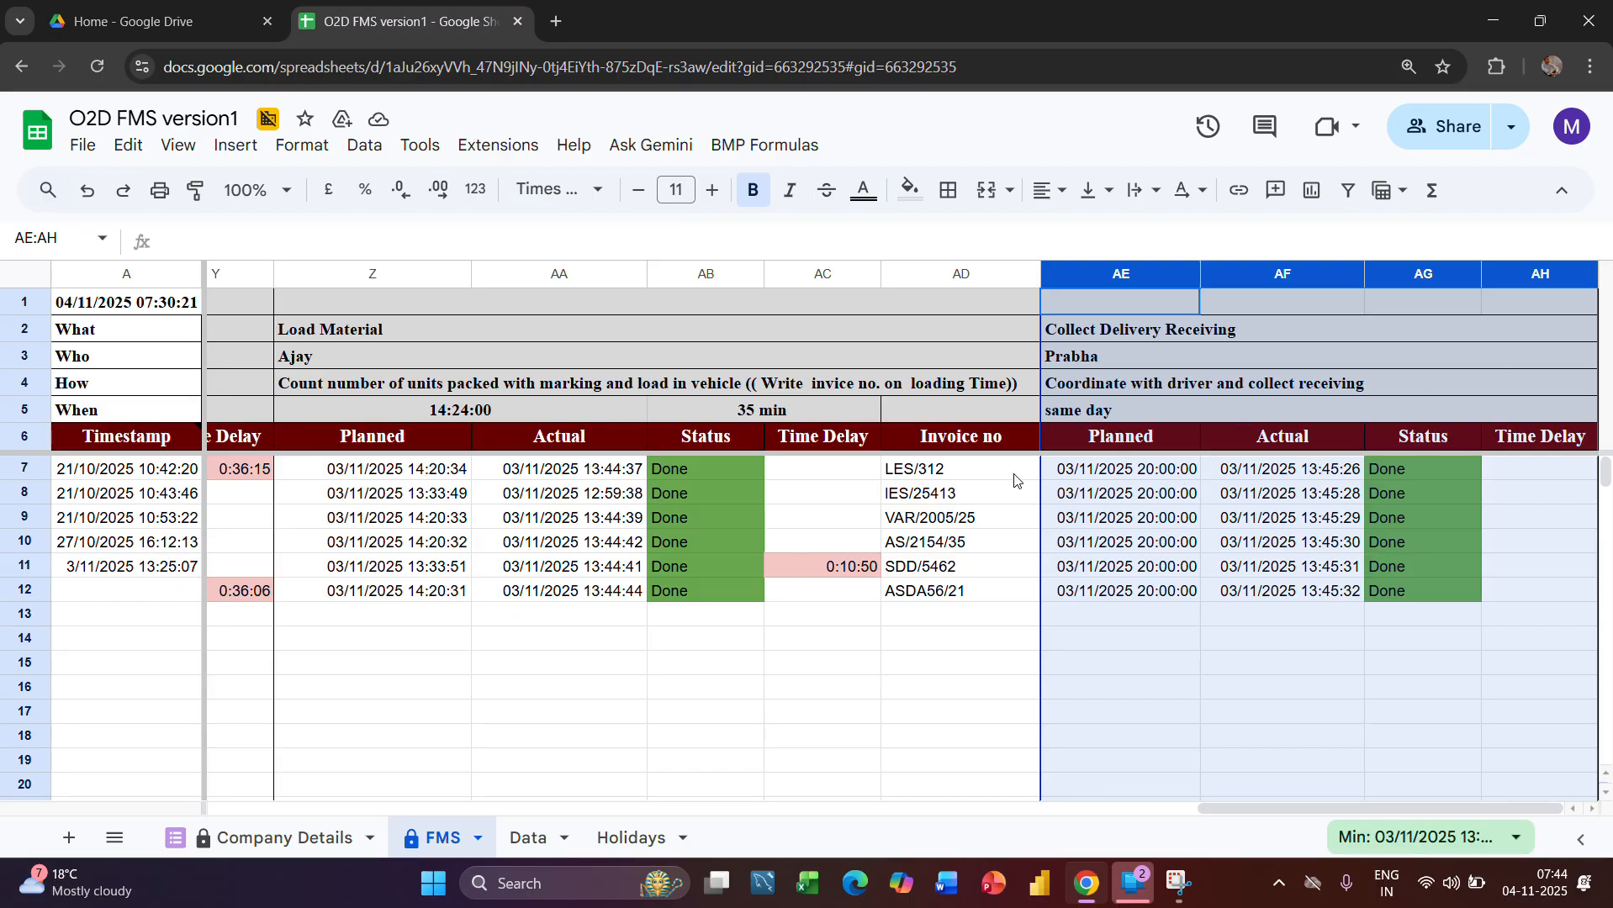
{"action": "left_click", "coordinate": [530, 470]}
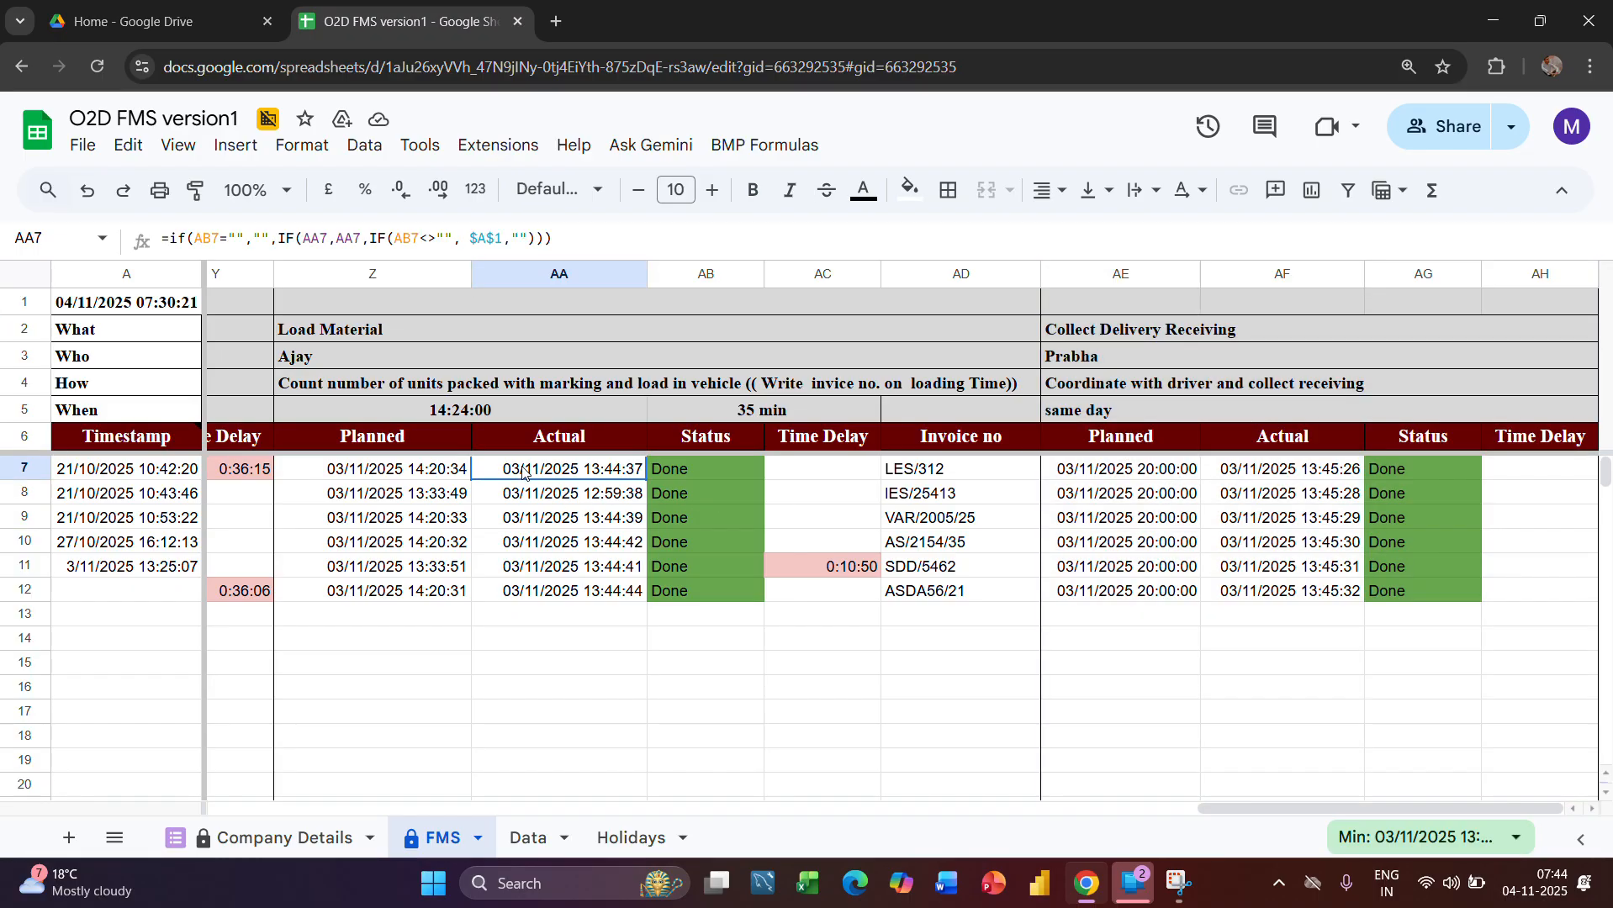
Examine the Collect Delivery Receiving stage's Planned formula in AE9, Actual formula in AF7, and its Status and Time Delay columns
{"action": "left_click", "coordinate": [572, 282]}
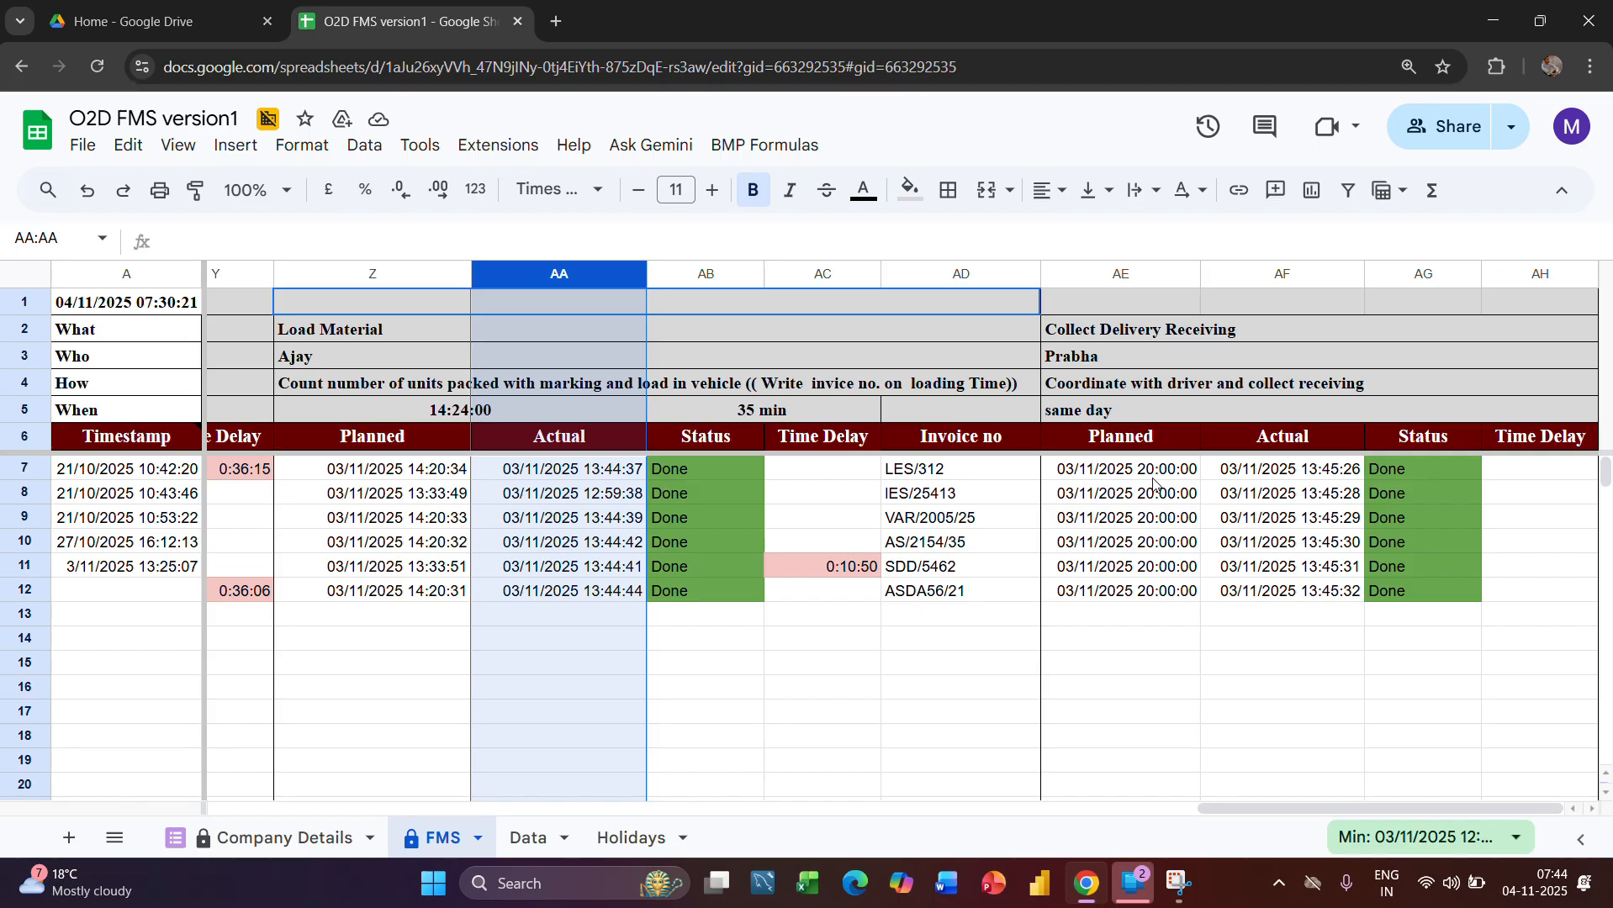
{"action": "left_click", "coordinate": [1121, 275]}
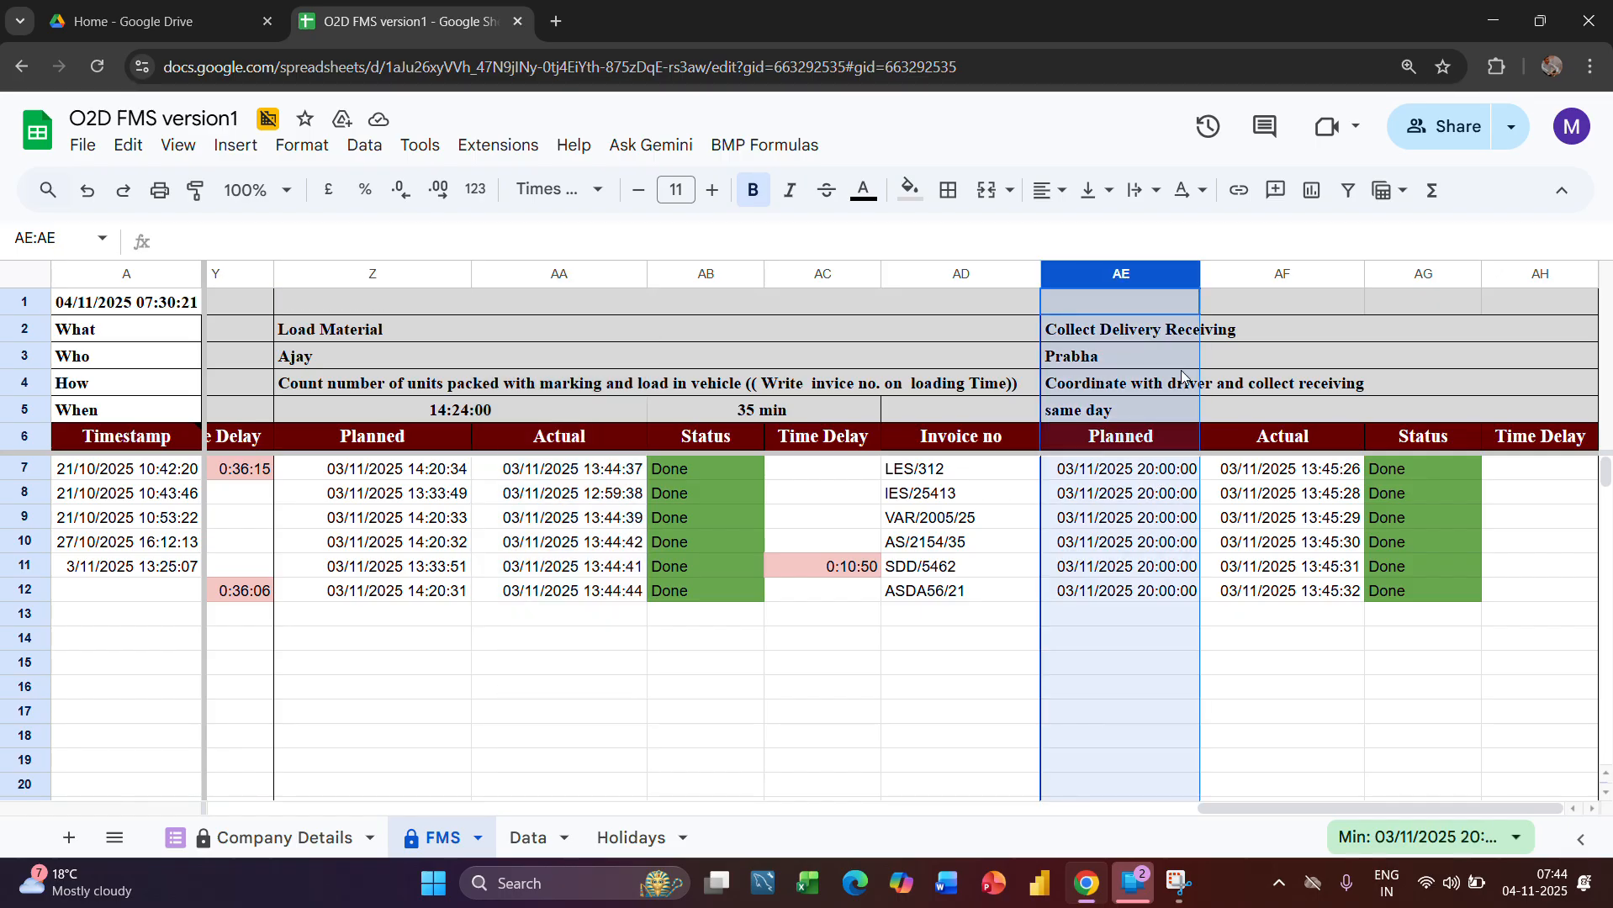
{"action": "left_click", "coordinate": [1136, 510]}
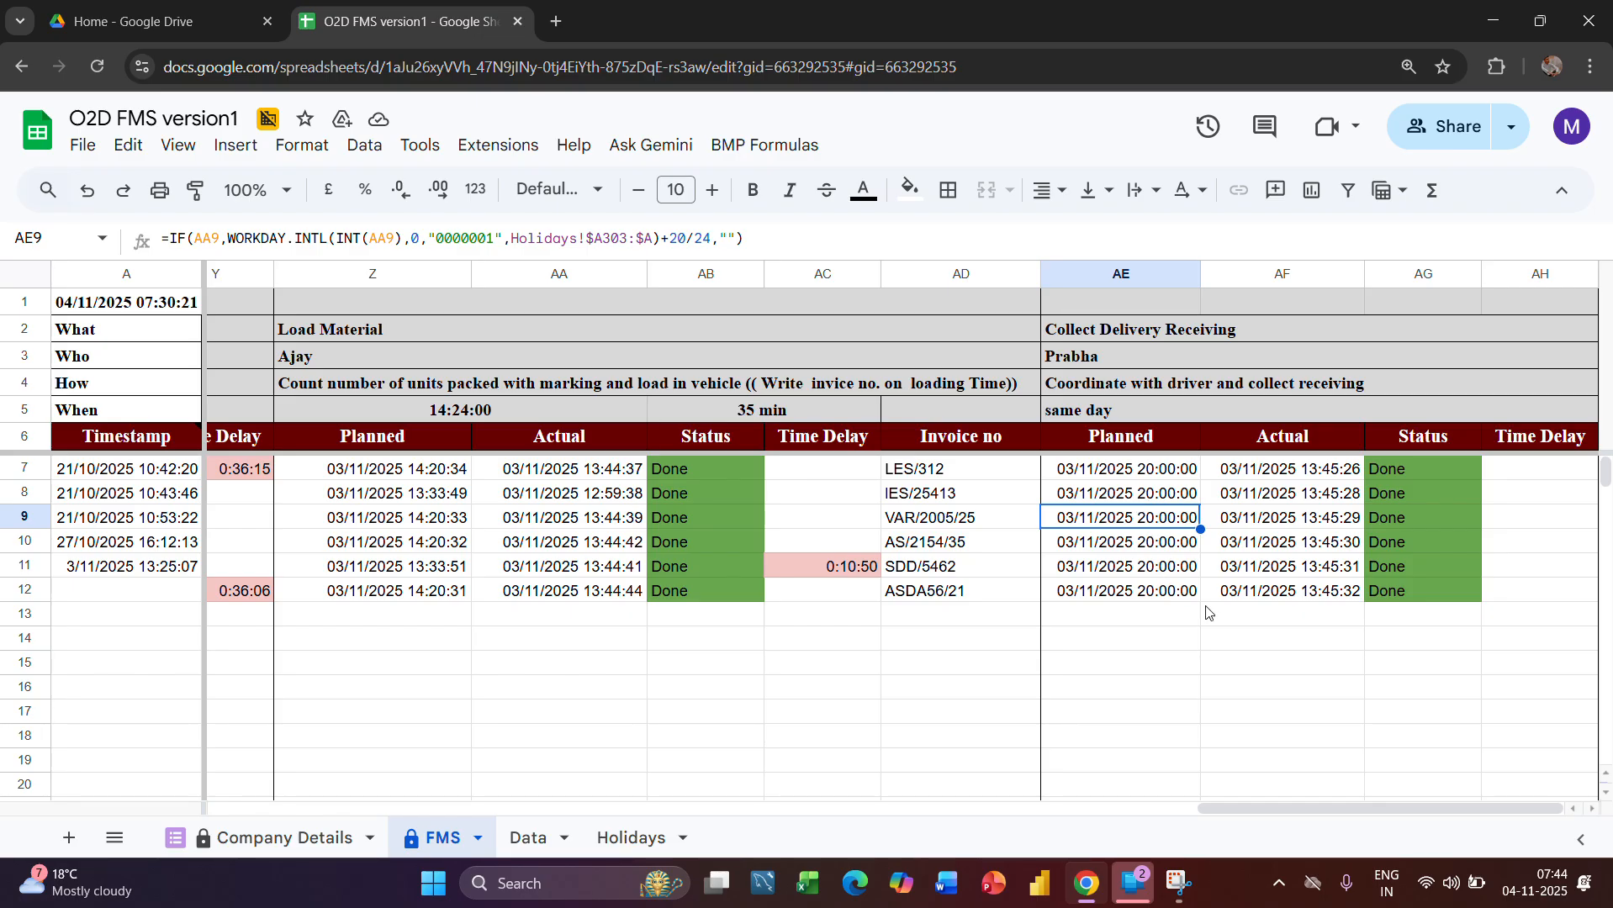
{"action": "left_click", "coordinate": [1419, 275]}
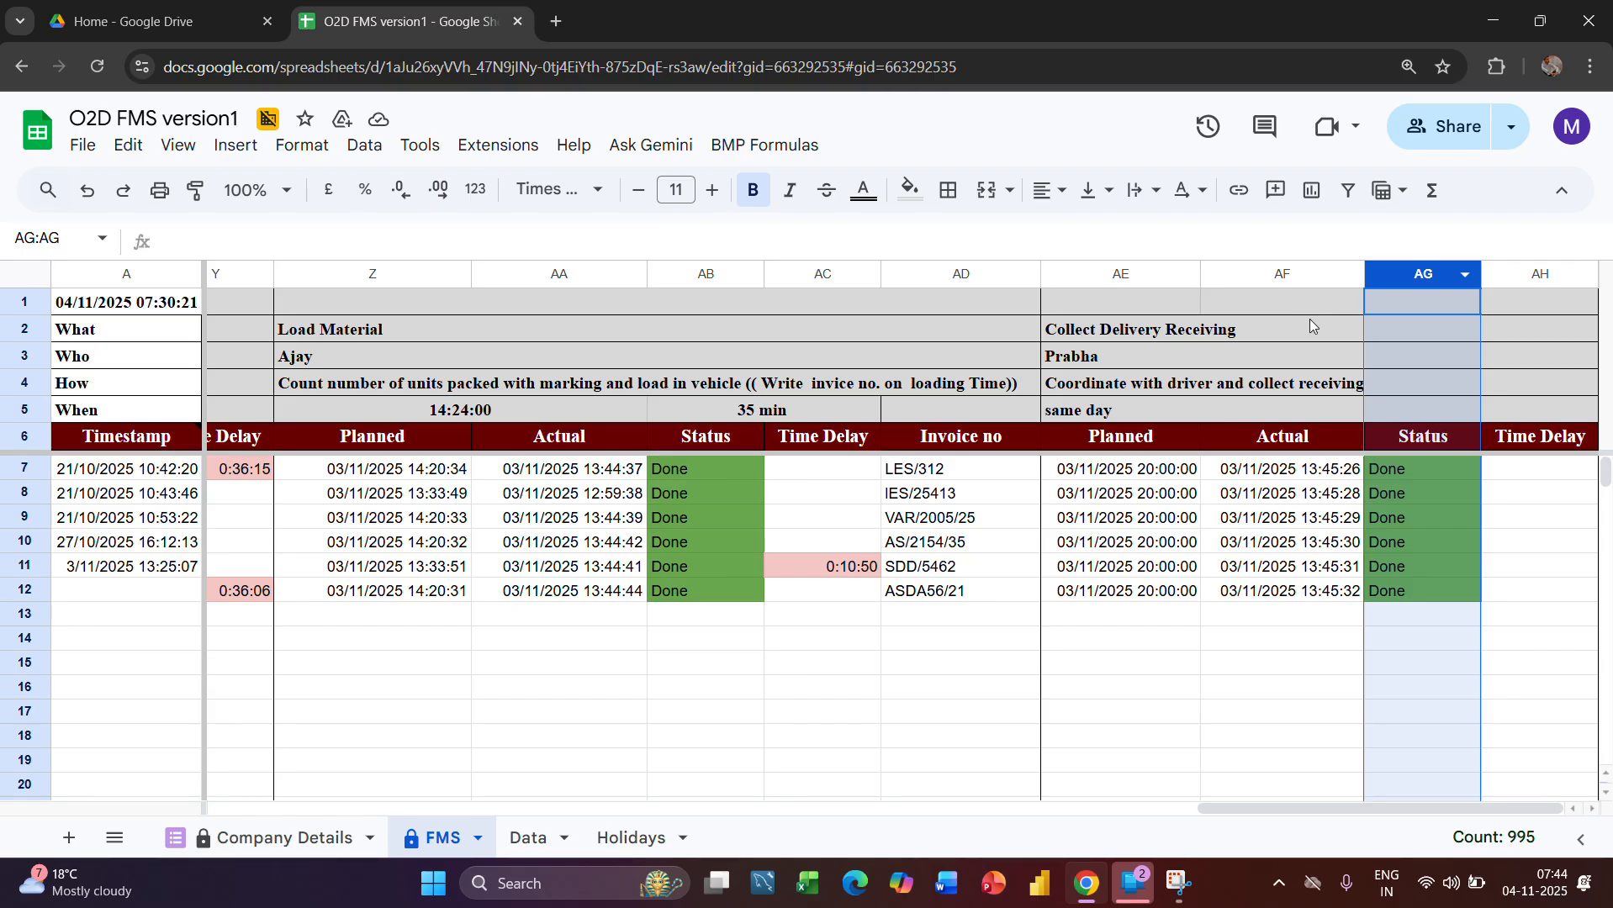
{"action": "left_click", "coordinate": [1275, 475]}
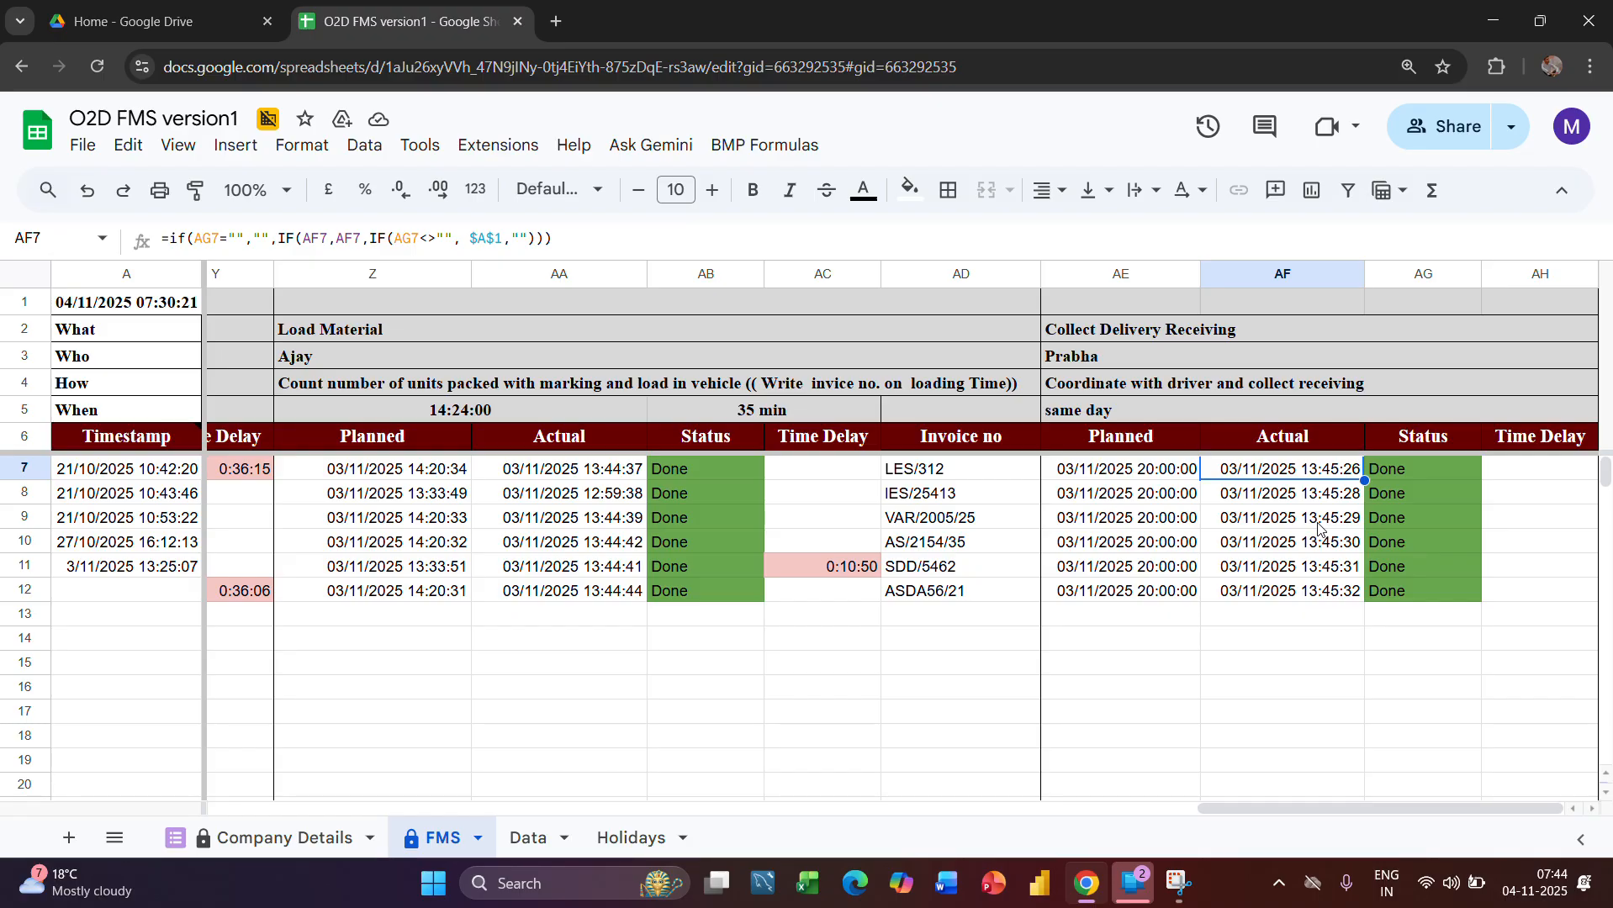
{"action": "left_click", "coordinate": [1541, 275]}
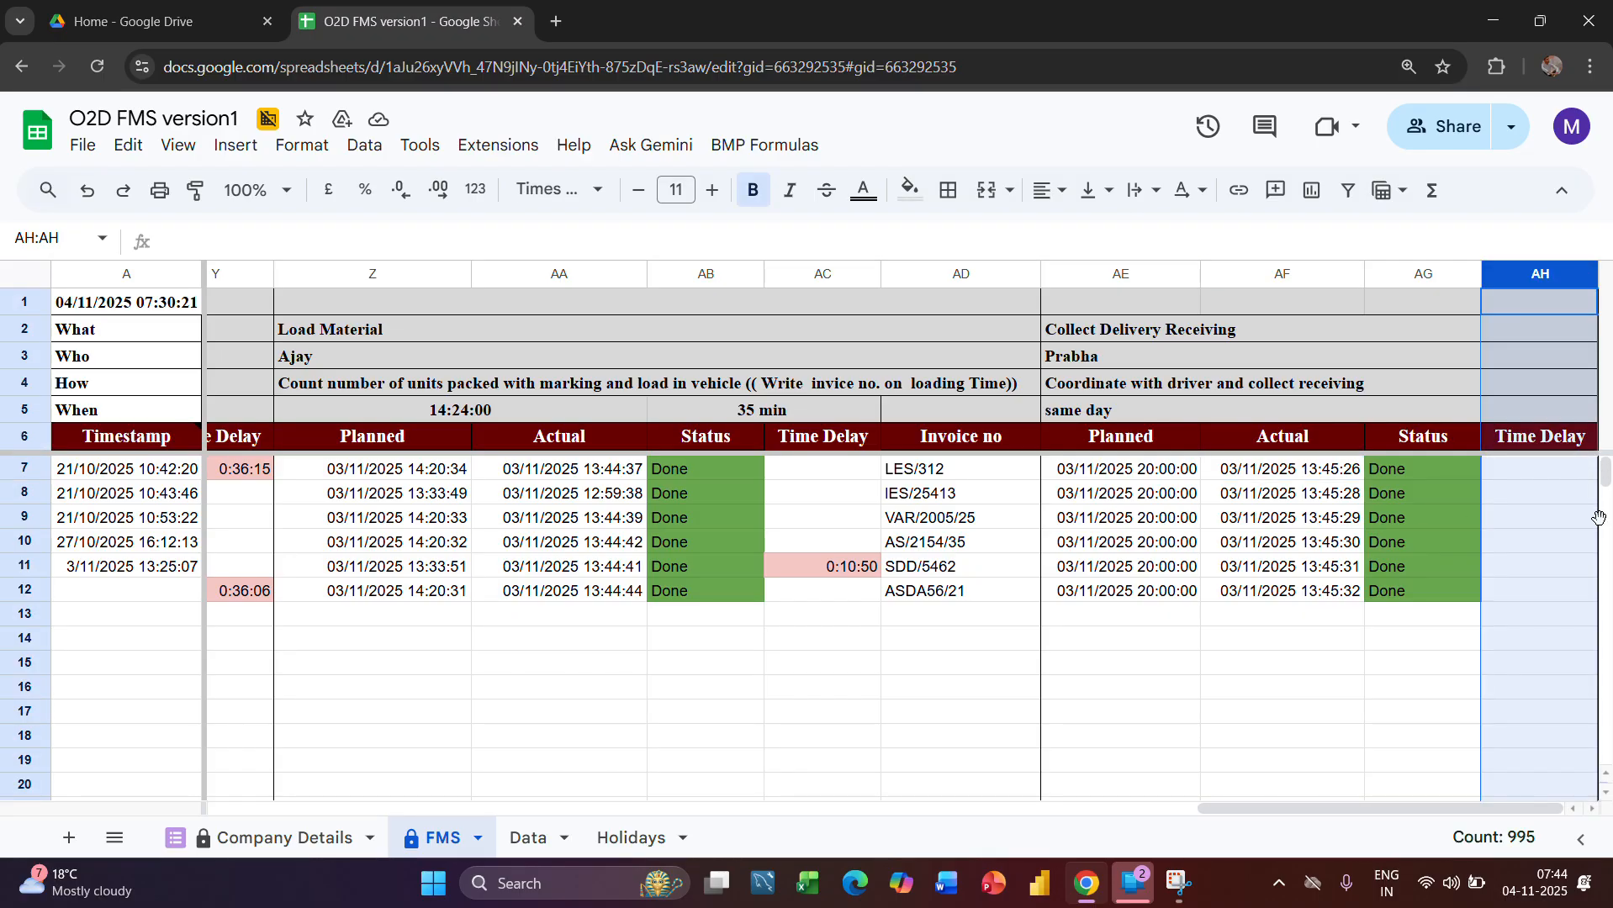
Compare the FMS sheet's Order Received and warehouse columns with the Data sheet's layout
{"action": "scroll", "coordinate": [1054, 629], "scroll_direction": "left", "scroll_amount": 15}
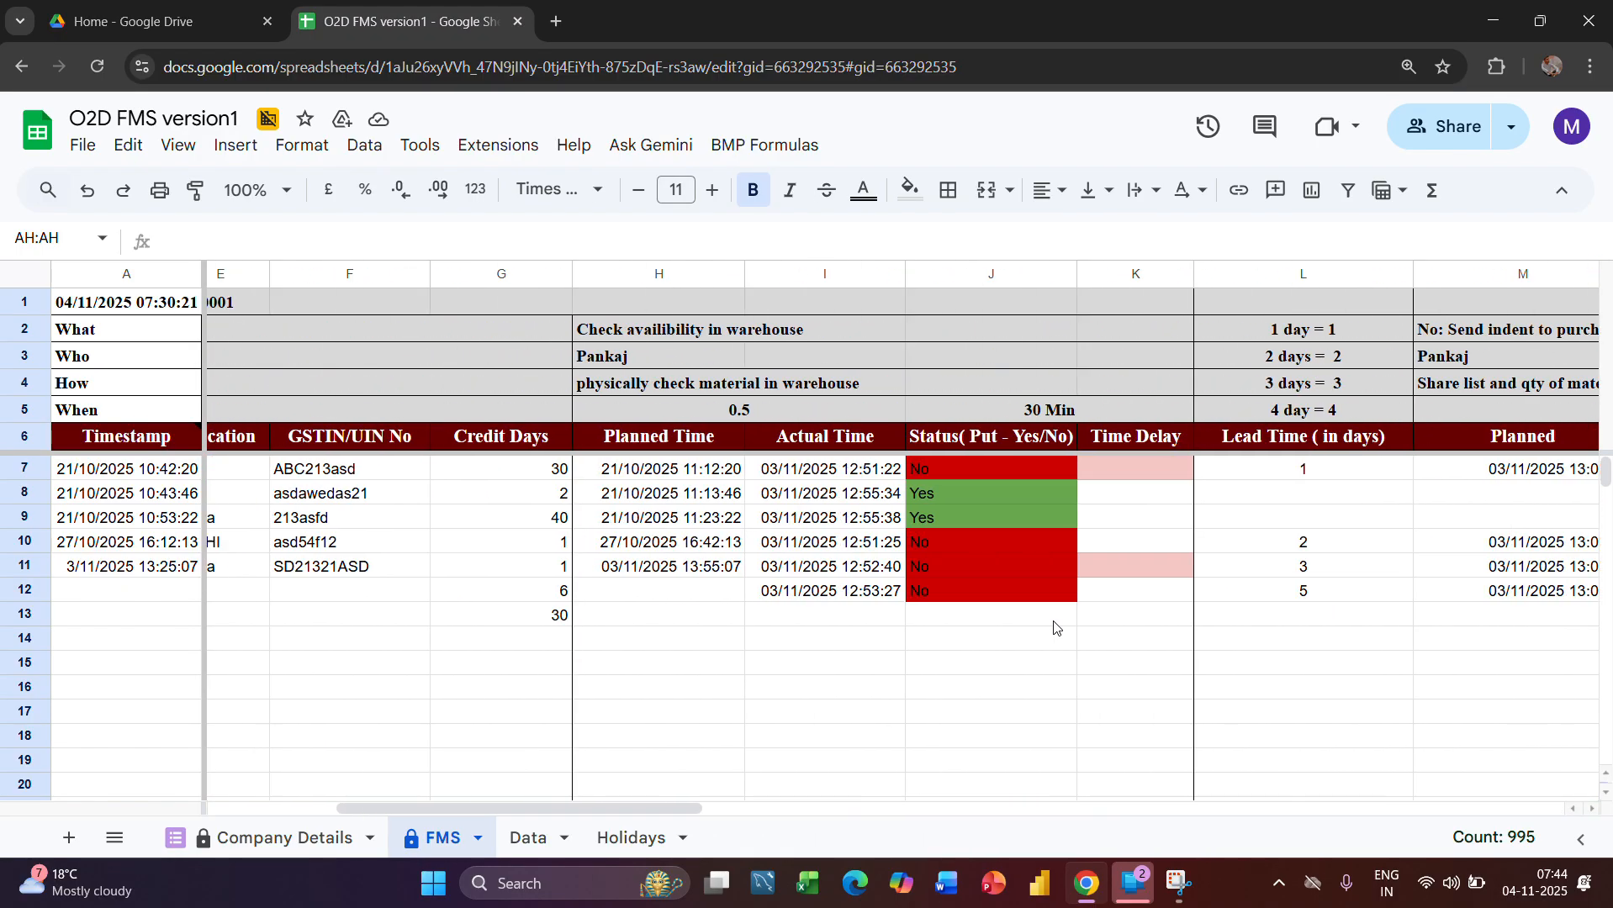
{"action": "scroll", "coordinate": [1055, 629], "scroll_direction": "left", "scroll_amount": 5}
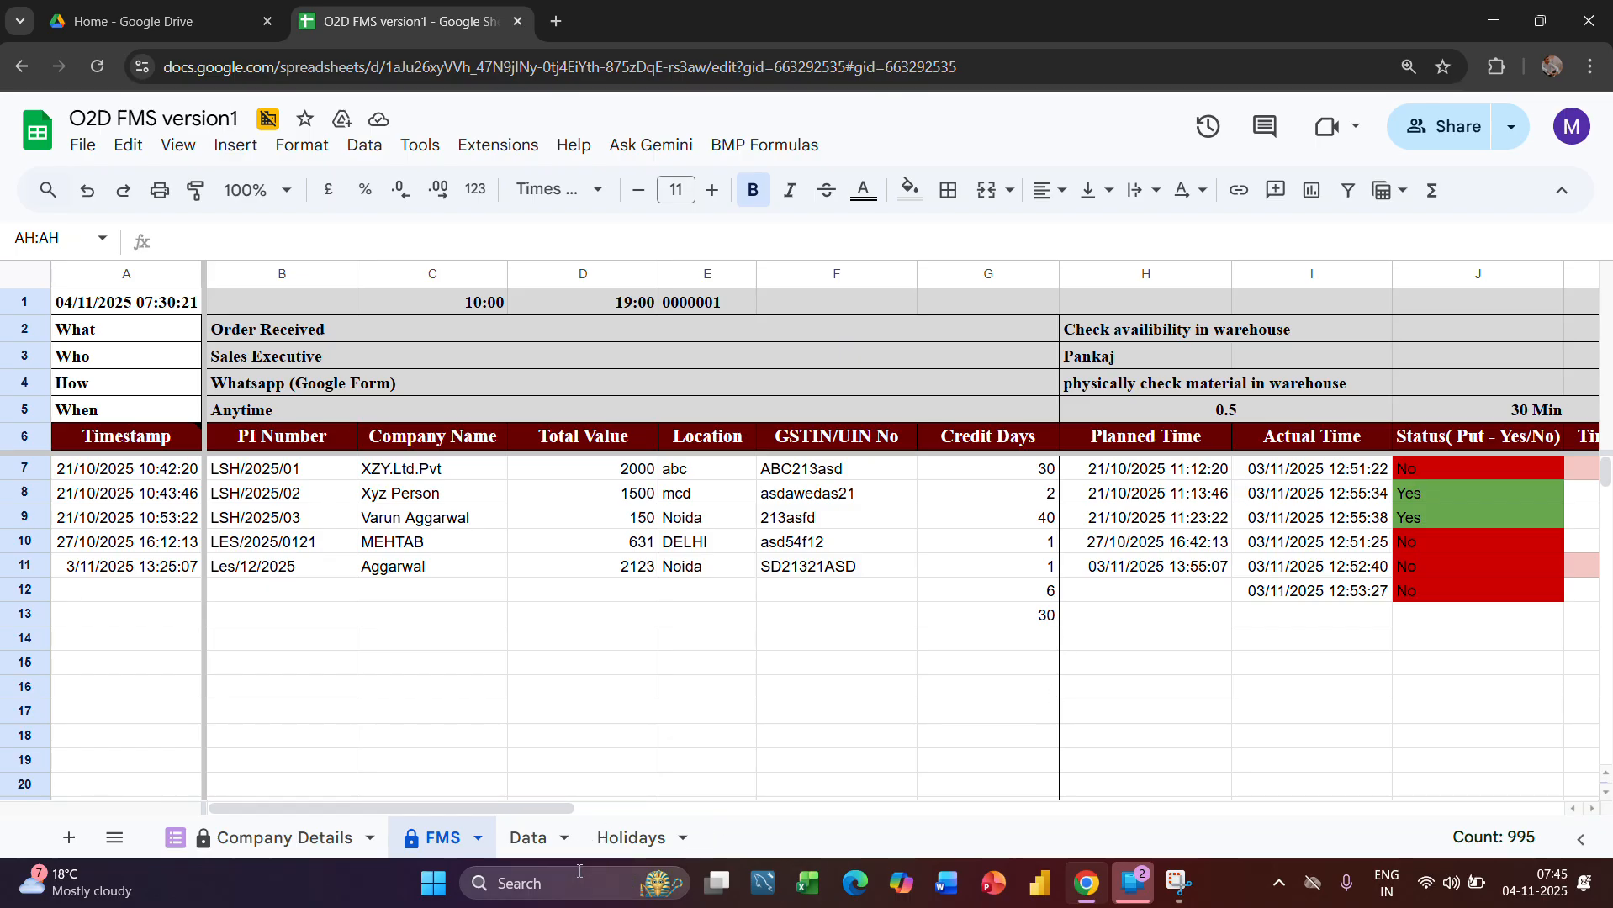
{"action": "left_click", "coordinate": [533, 840]}
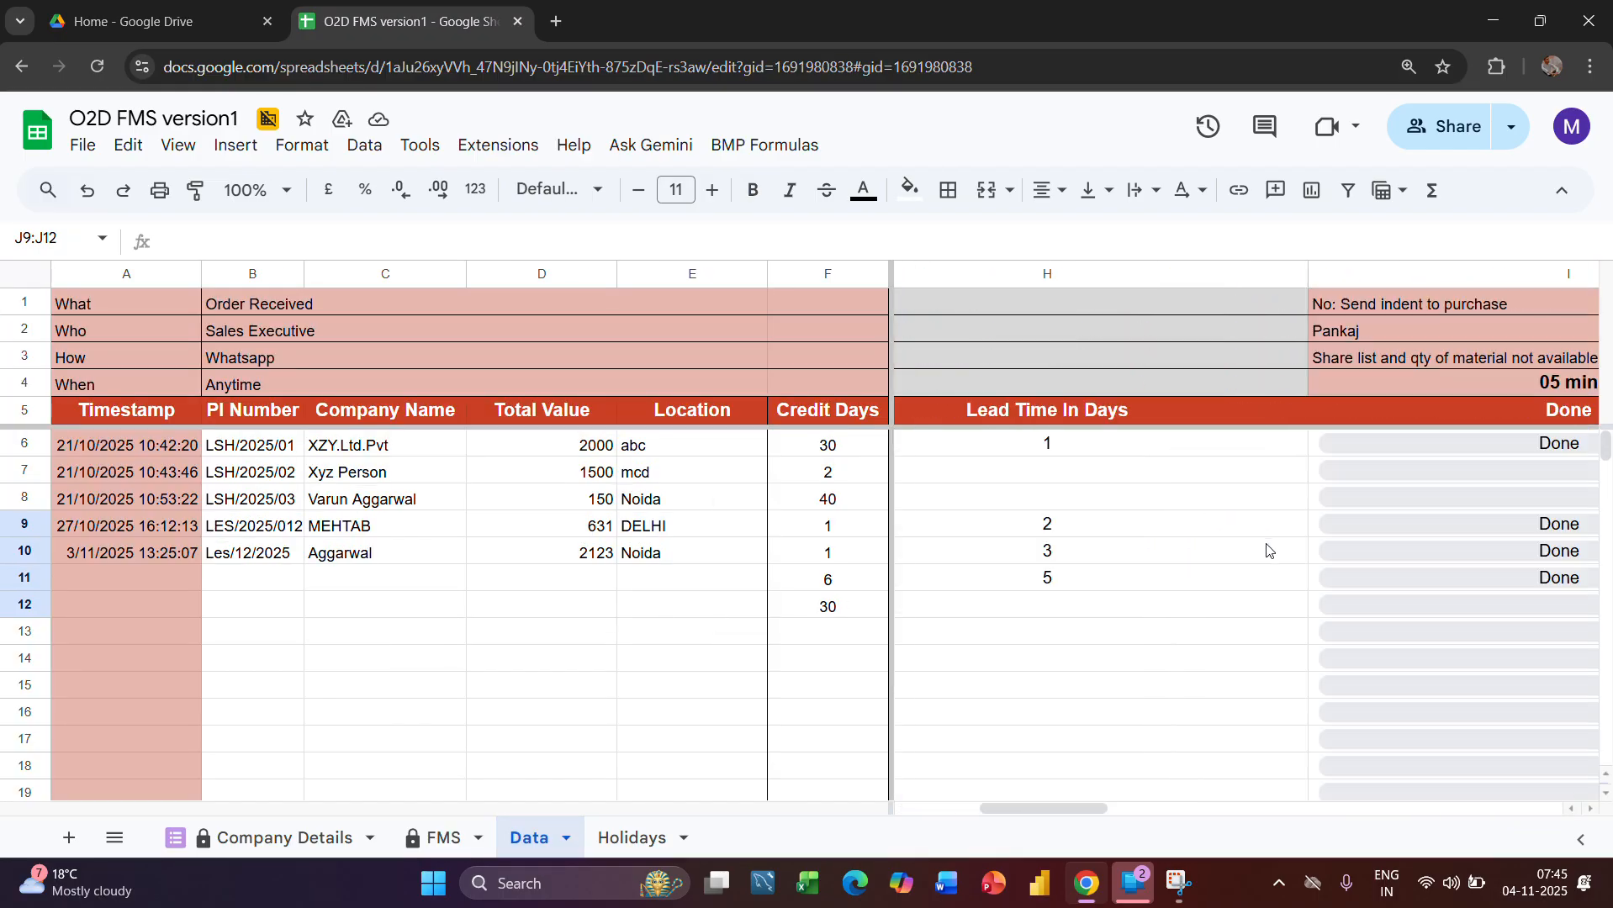
{"action": "left_click", "coordinate": [457, 843]}
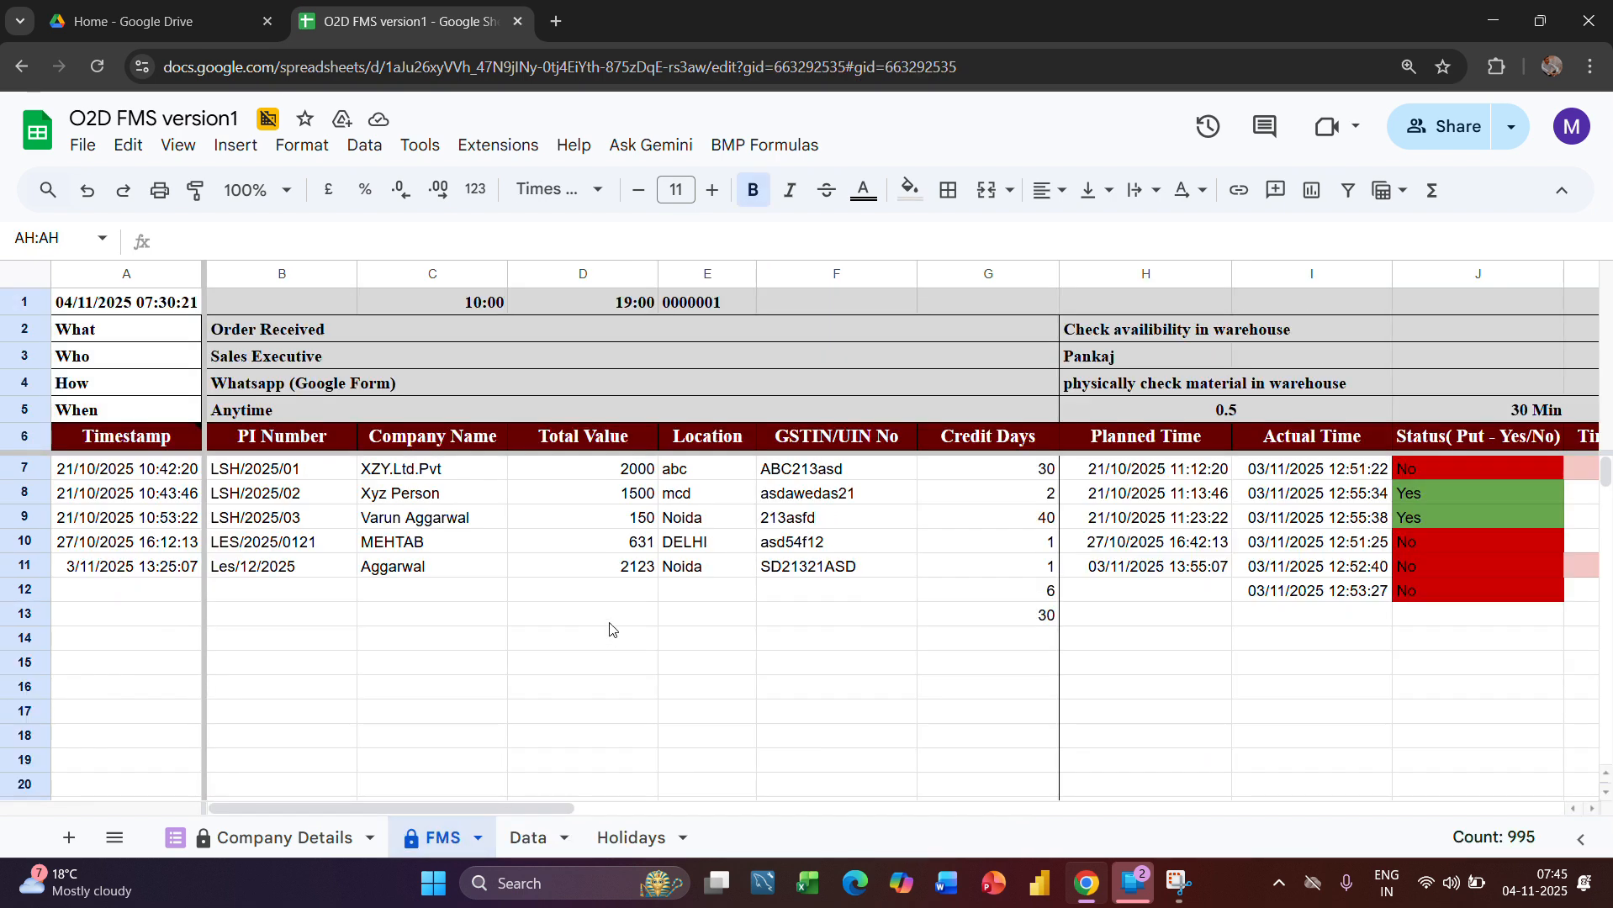
Review the FMS Status columns J, O, T and X for the warehouse check, purchase indent, packing and vehicle stages
{"action": "scroll", "coordinate": [794, 588], "scroll_direction": "right", "scroll_amount": 3}
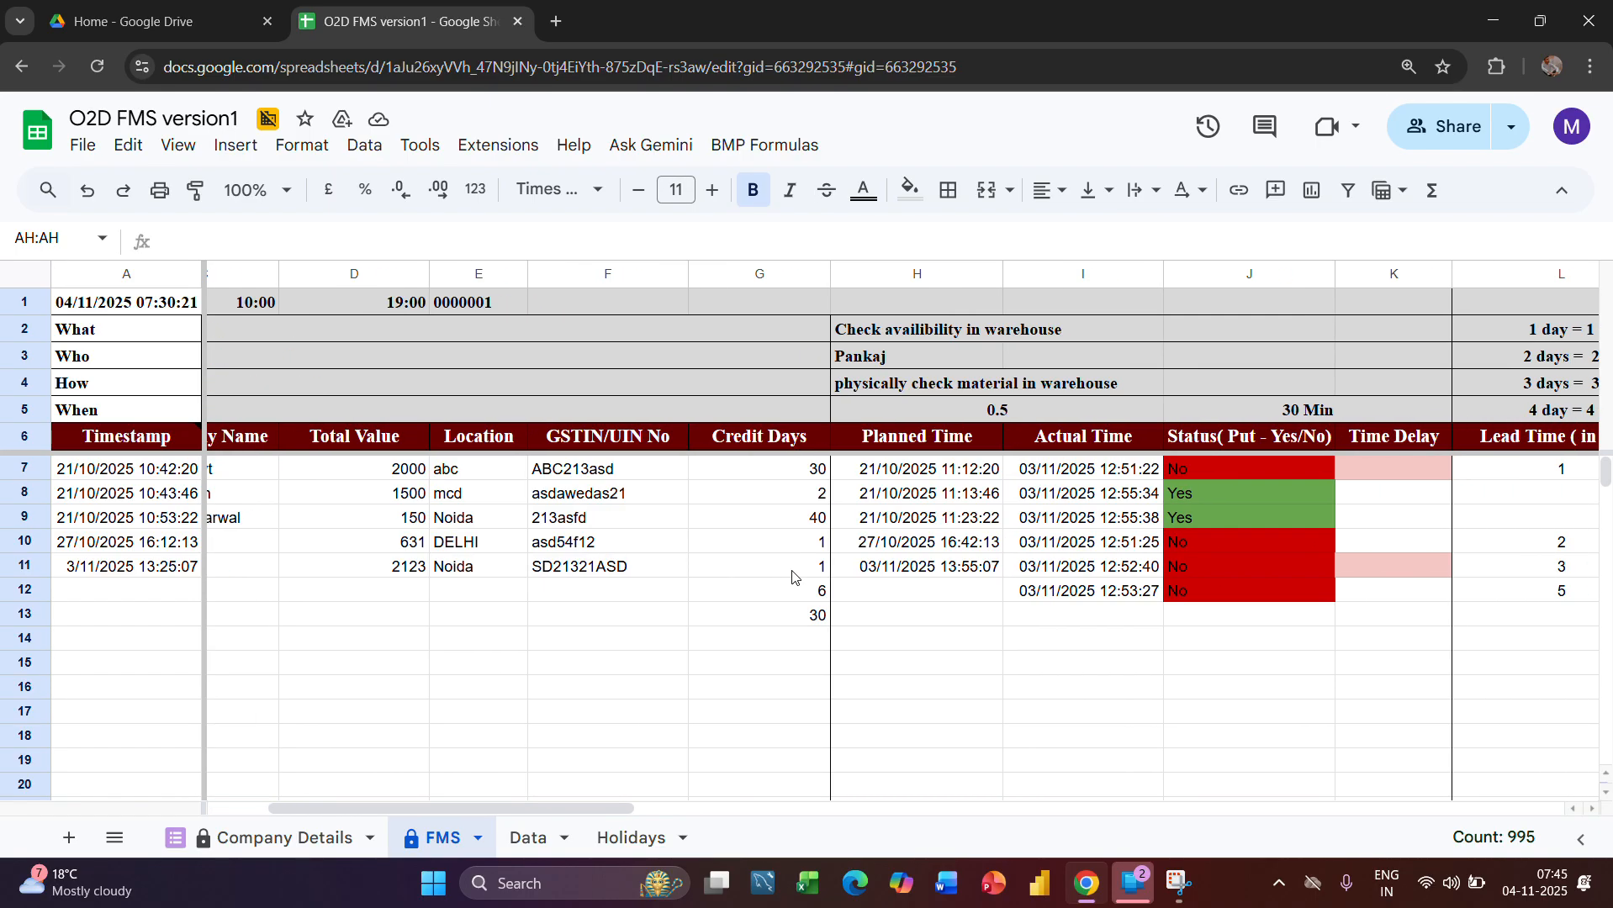
{"action": "scroll", "coordinate": [1089, 520], "scroll_direction": "right", "scroll_amount": 6}
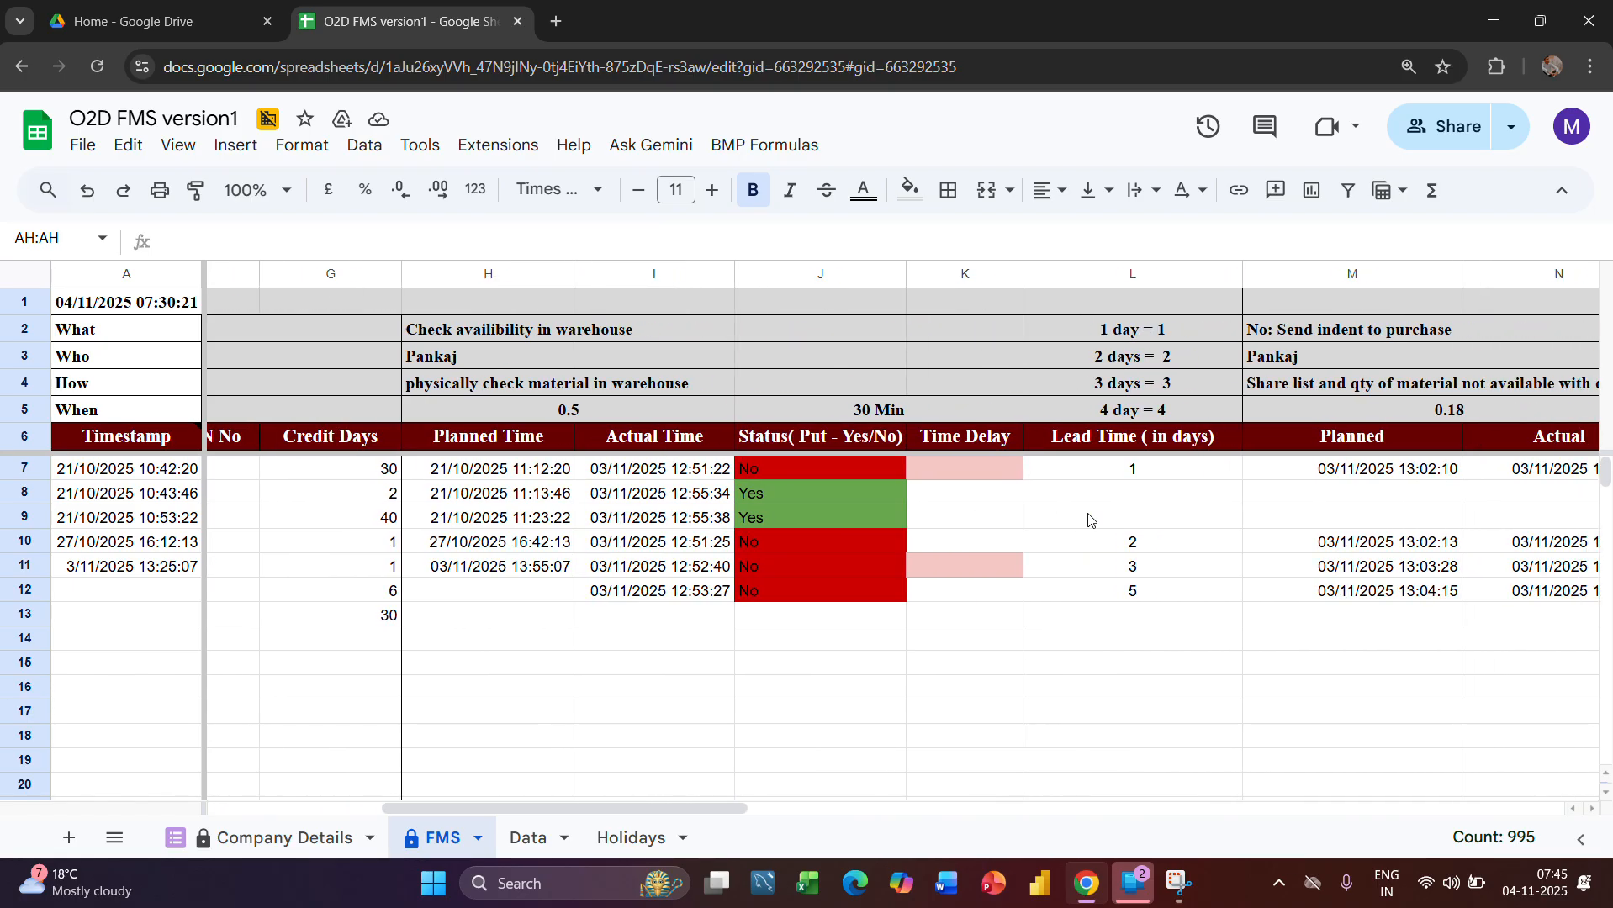
{"action": "scroll", "coordinate": [1007, 655], "scroll_direction": "right", "scroll_amount": 12}
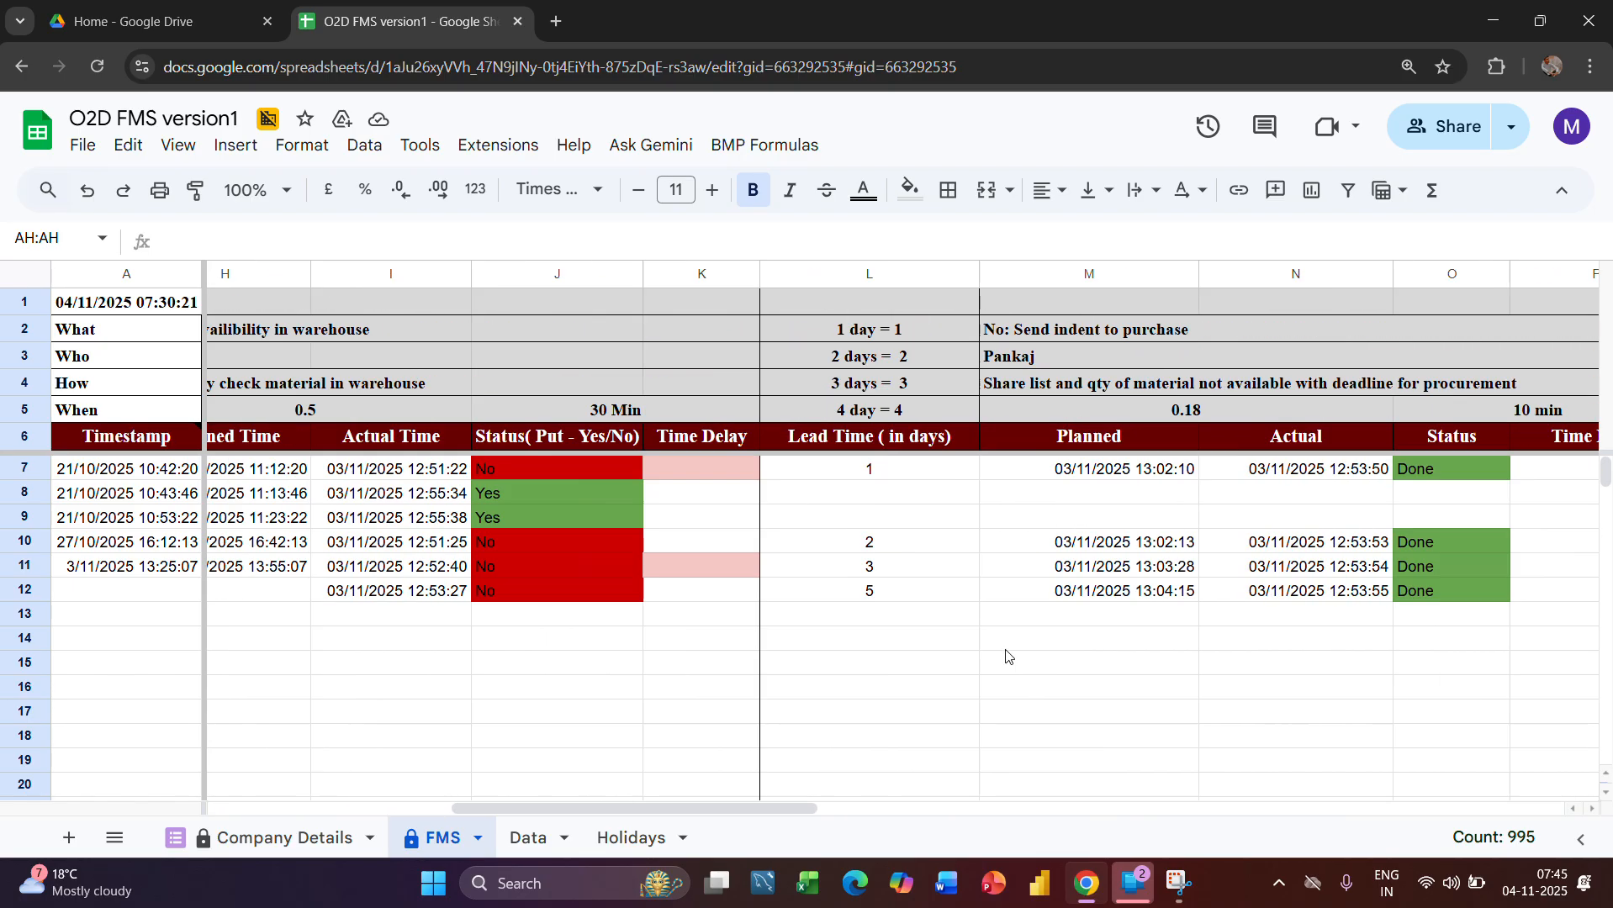
{"action": "scroll", "coordinate": [1006, 655], "scroll_direction": "right", "scroll_amount": 7}
{"action": "scroll", "coordinate": [1005, 655], "scroll_direction": "left", "scroll_amount": 20}
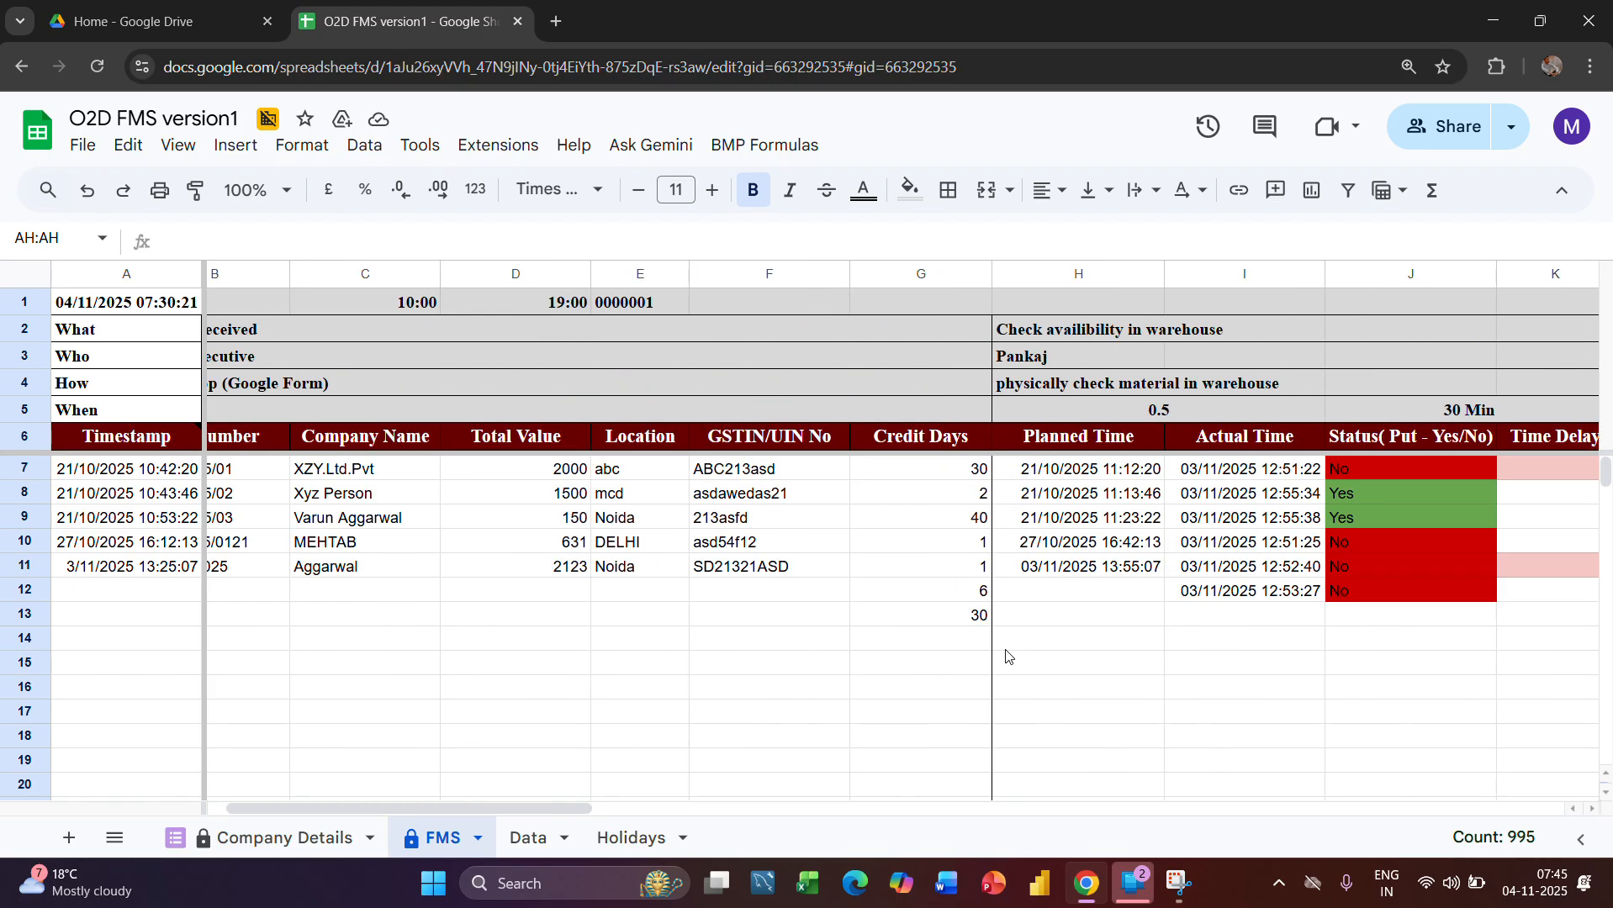
{"action": "scroll", "coordinate": [1108, 637], "scroll_direction": "right", "scroll_amount": 7}
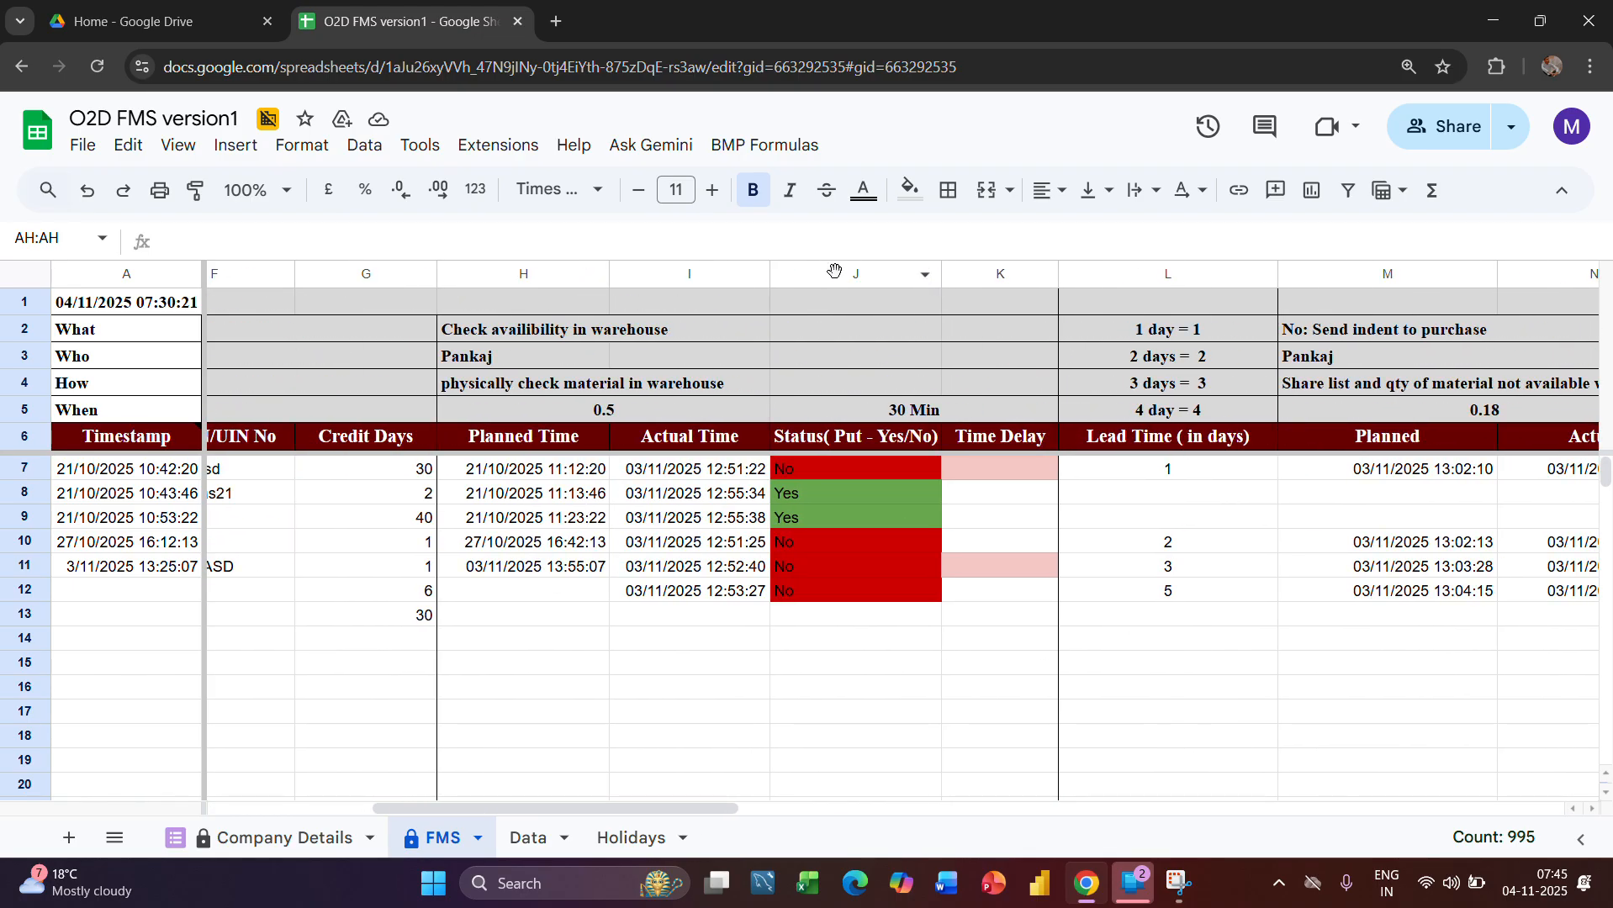
{"action": "left_click", "coordinate": [835, 271]}
{"action": "scroll", "coordinate": [1047, 466], "scroll_direction": "right", "scroll_amount": 5}
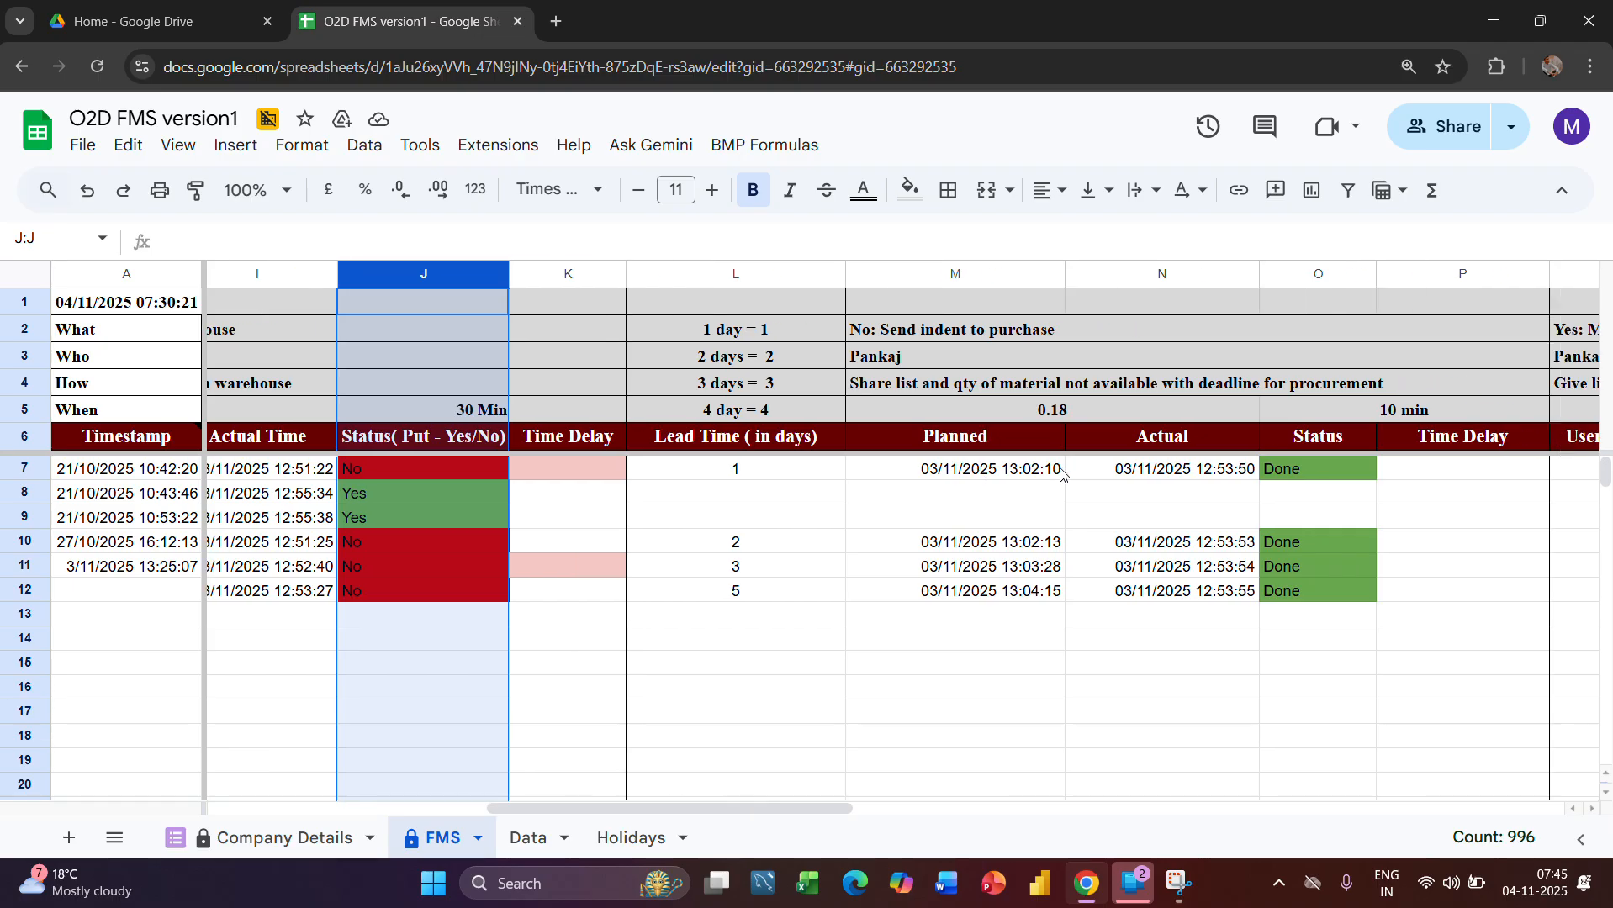
{"action": "scroll", "coordinate": [1060, 473], "scroll_direction": "right", "scroll_amount": 1}
{"action": "left_click", "coordinate": [1246, 272]}
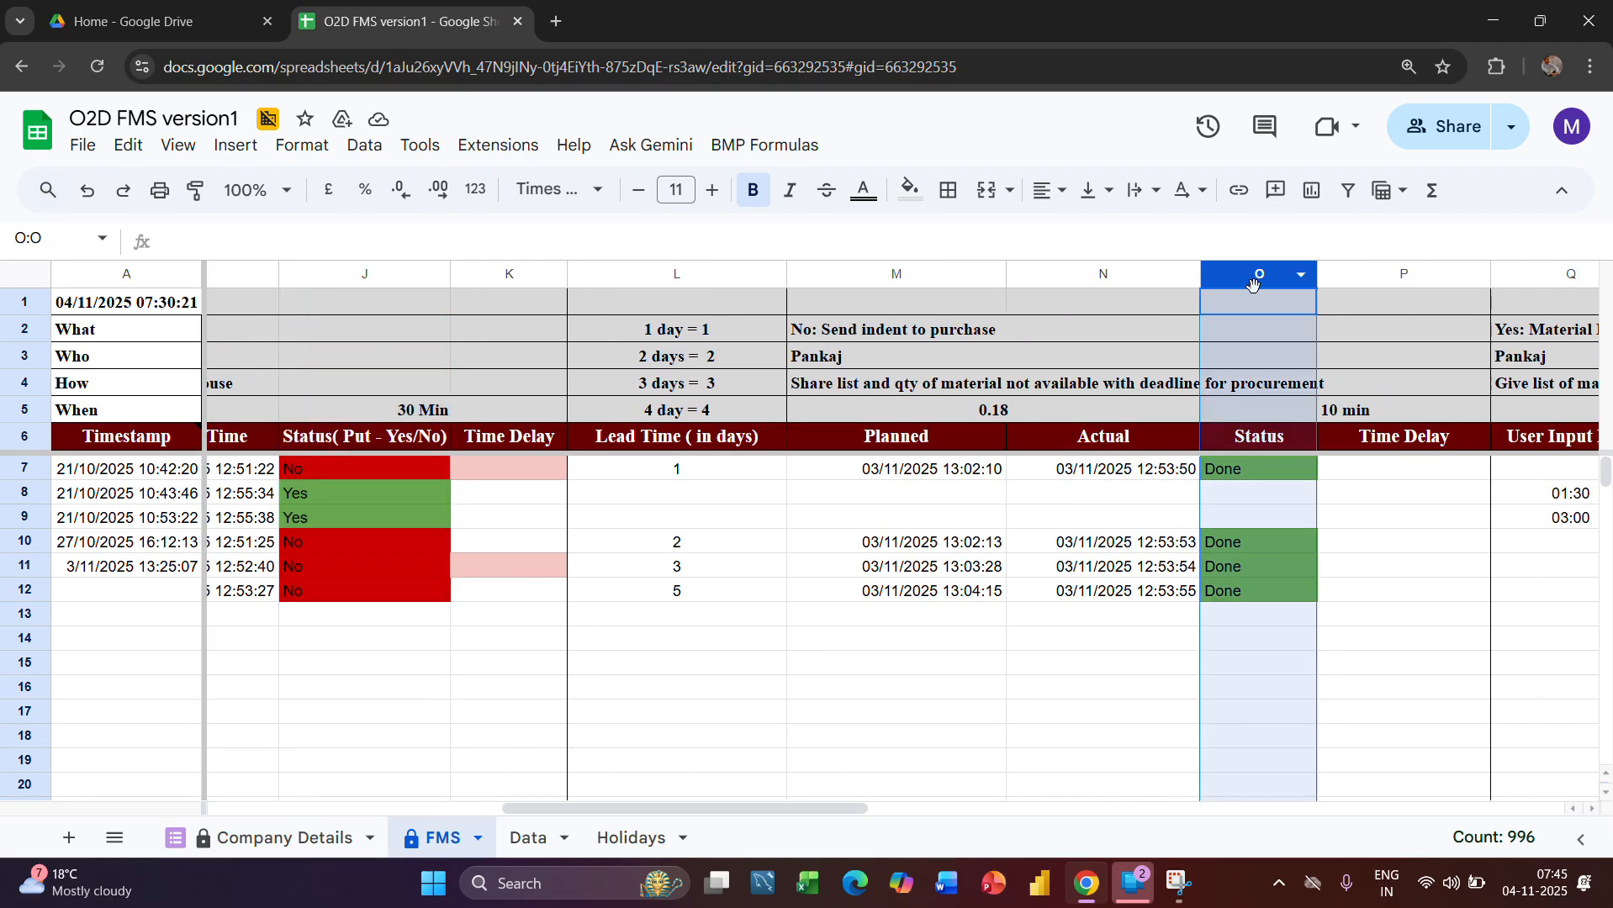
{"action": "scroll", "coordinate": [1267, 341], "scroll_direction": "right", "scroll_amount": 10}
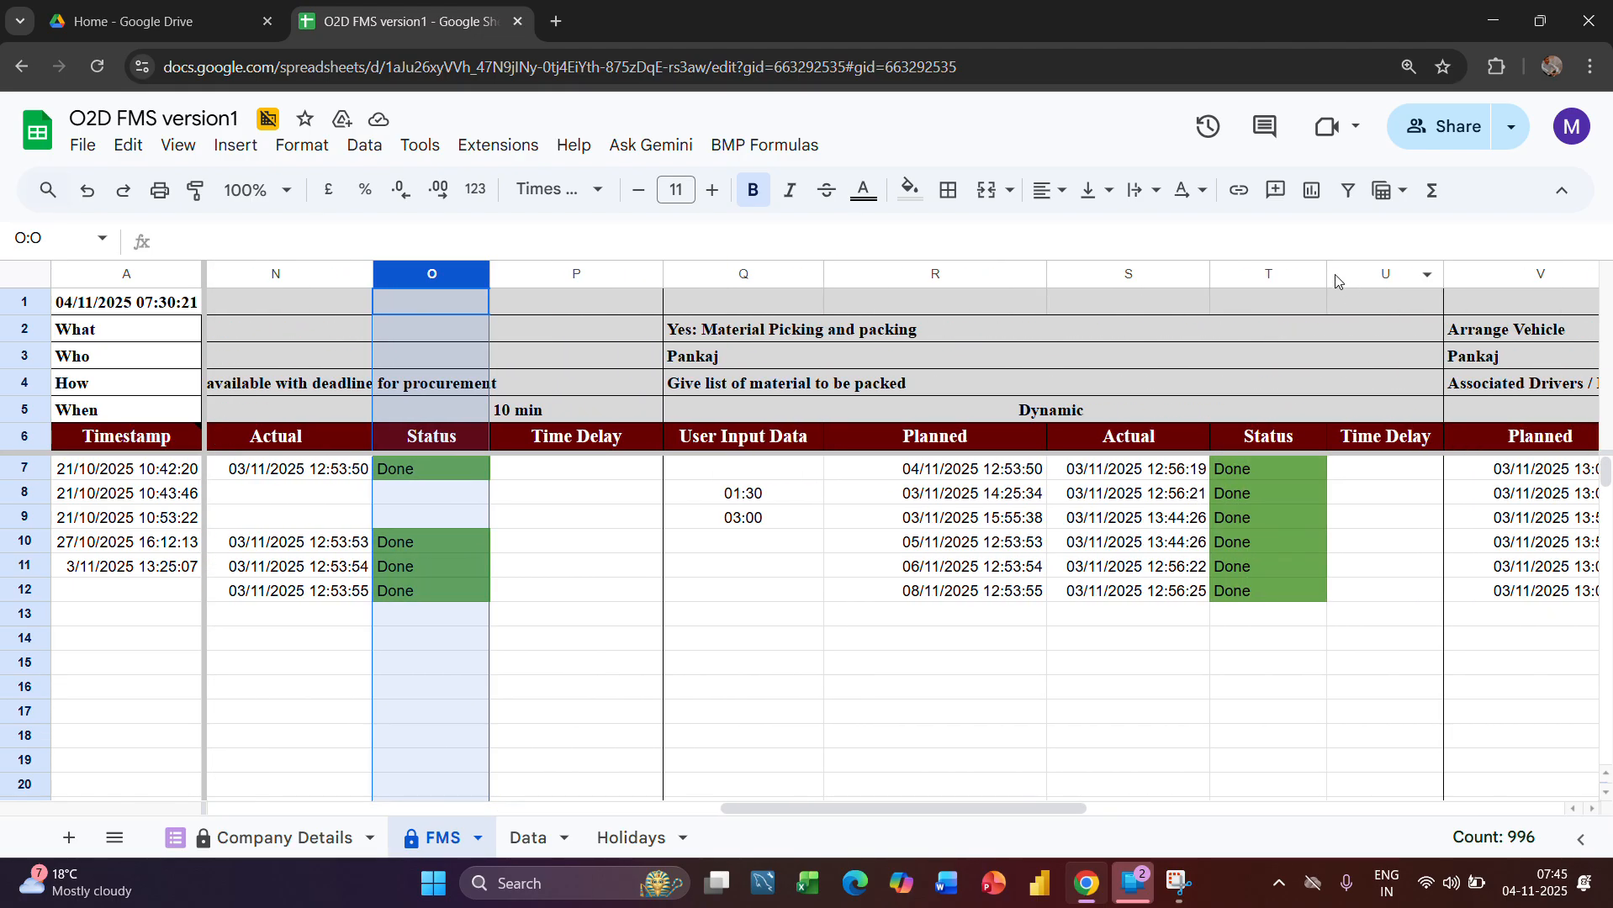
{"action": "left_click", "coordinate": [1265, 274]}
{"action": "scroll", "coordinate": [1265, 279], "scroll_direction": "right", "scroll_amount": 8}
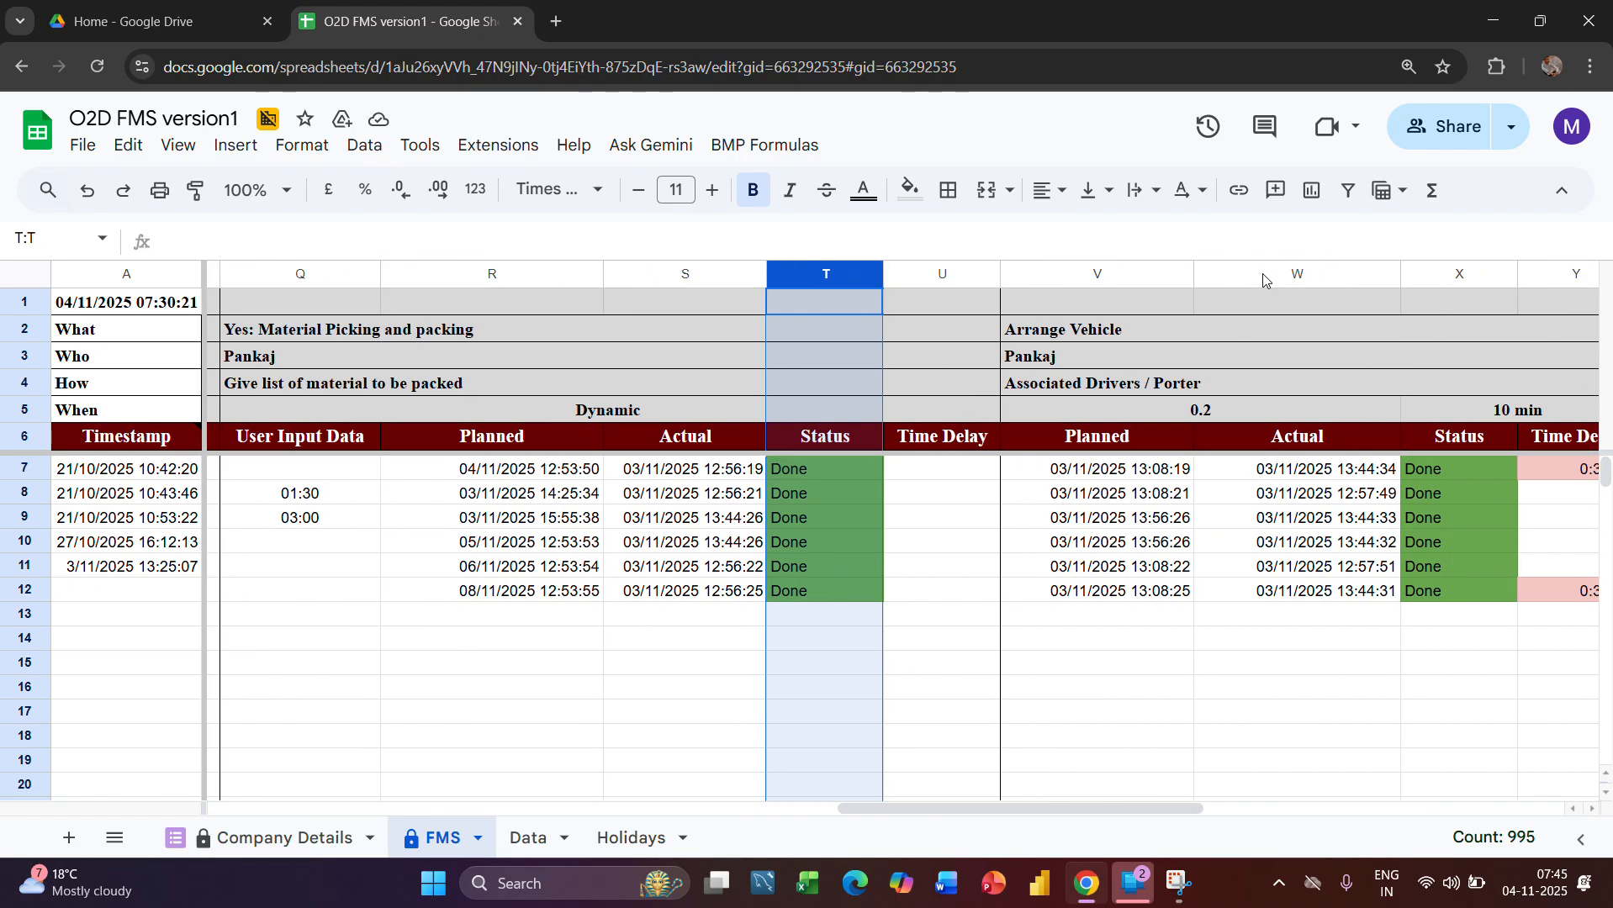
{"action": "left_click", "coordinate": [1255, 275]}
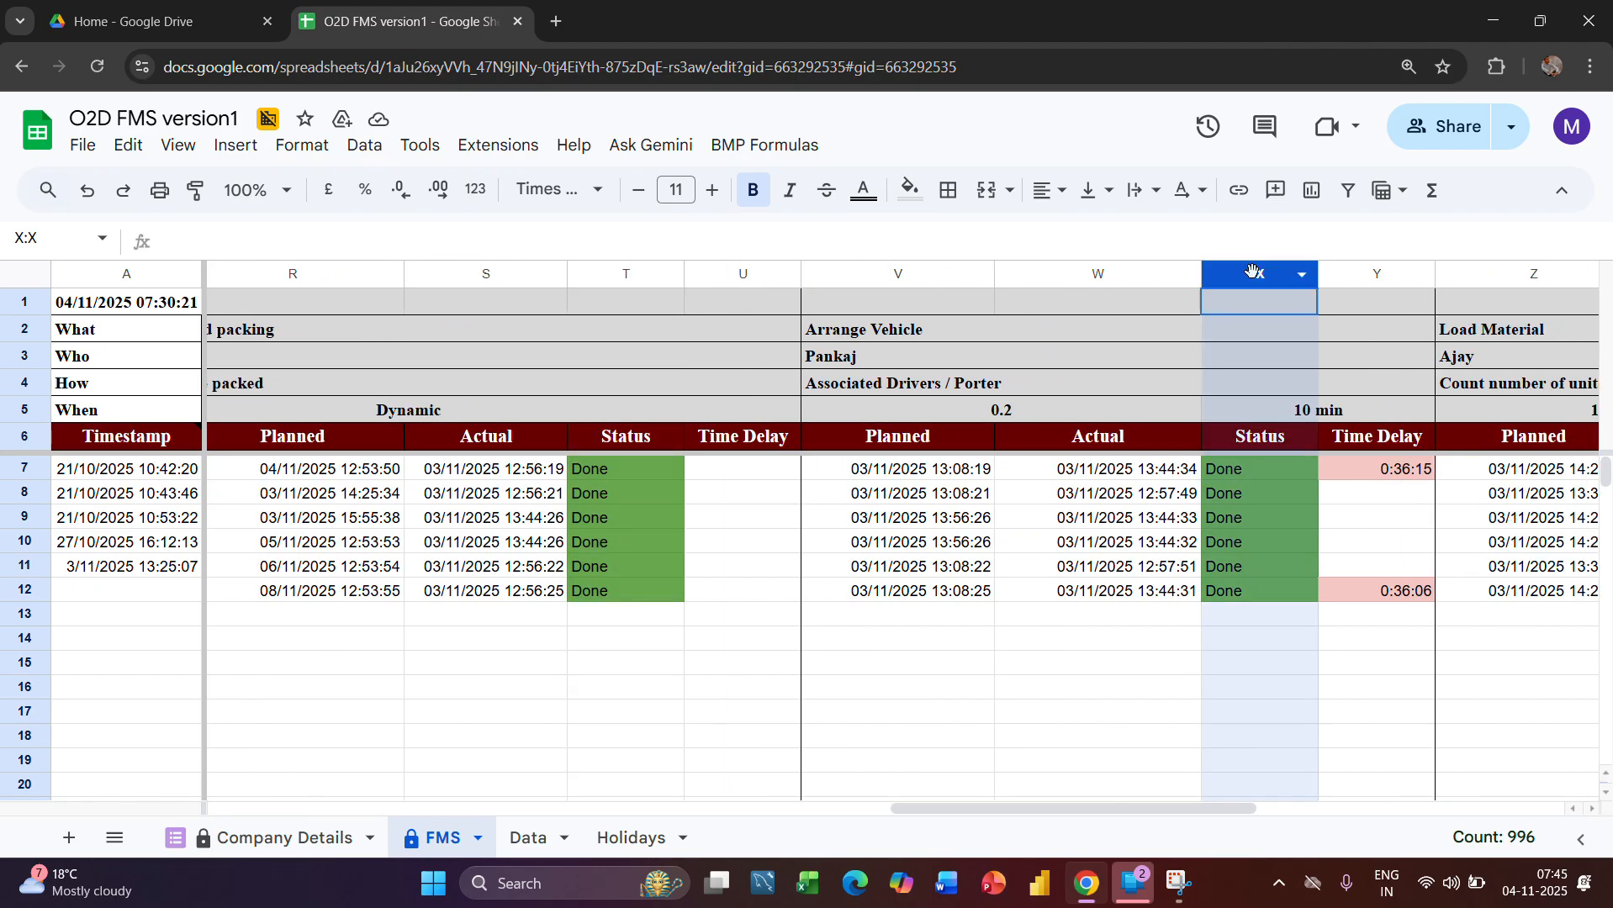
Examine the Data sheet's Put Yes or No and Lead Time In Days columns
{"action": "scroll", "coordinate": [1271, 394], "scroll_direction": "left", "scroll_amount": 15}
{"action": "scroll", "coordinate": [1272, 393], "scroll_direction": "left", "scroll_amount": 10}
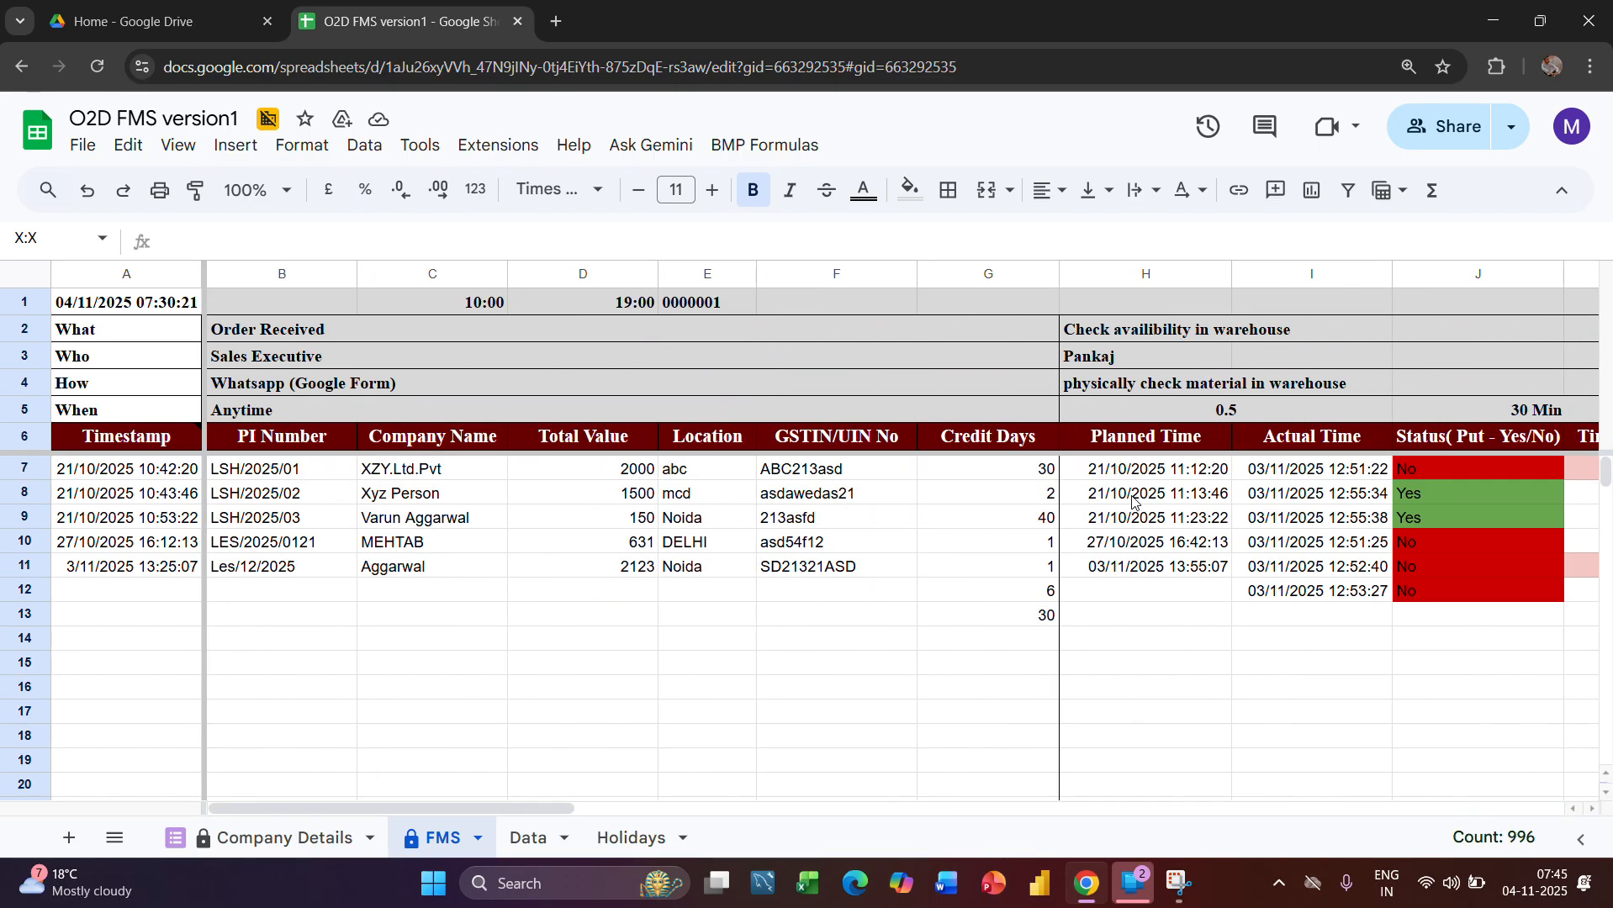
{"action": "left_click", "coordinate": [527, 842]}
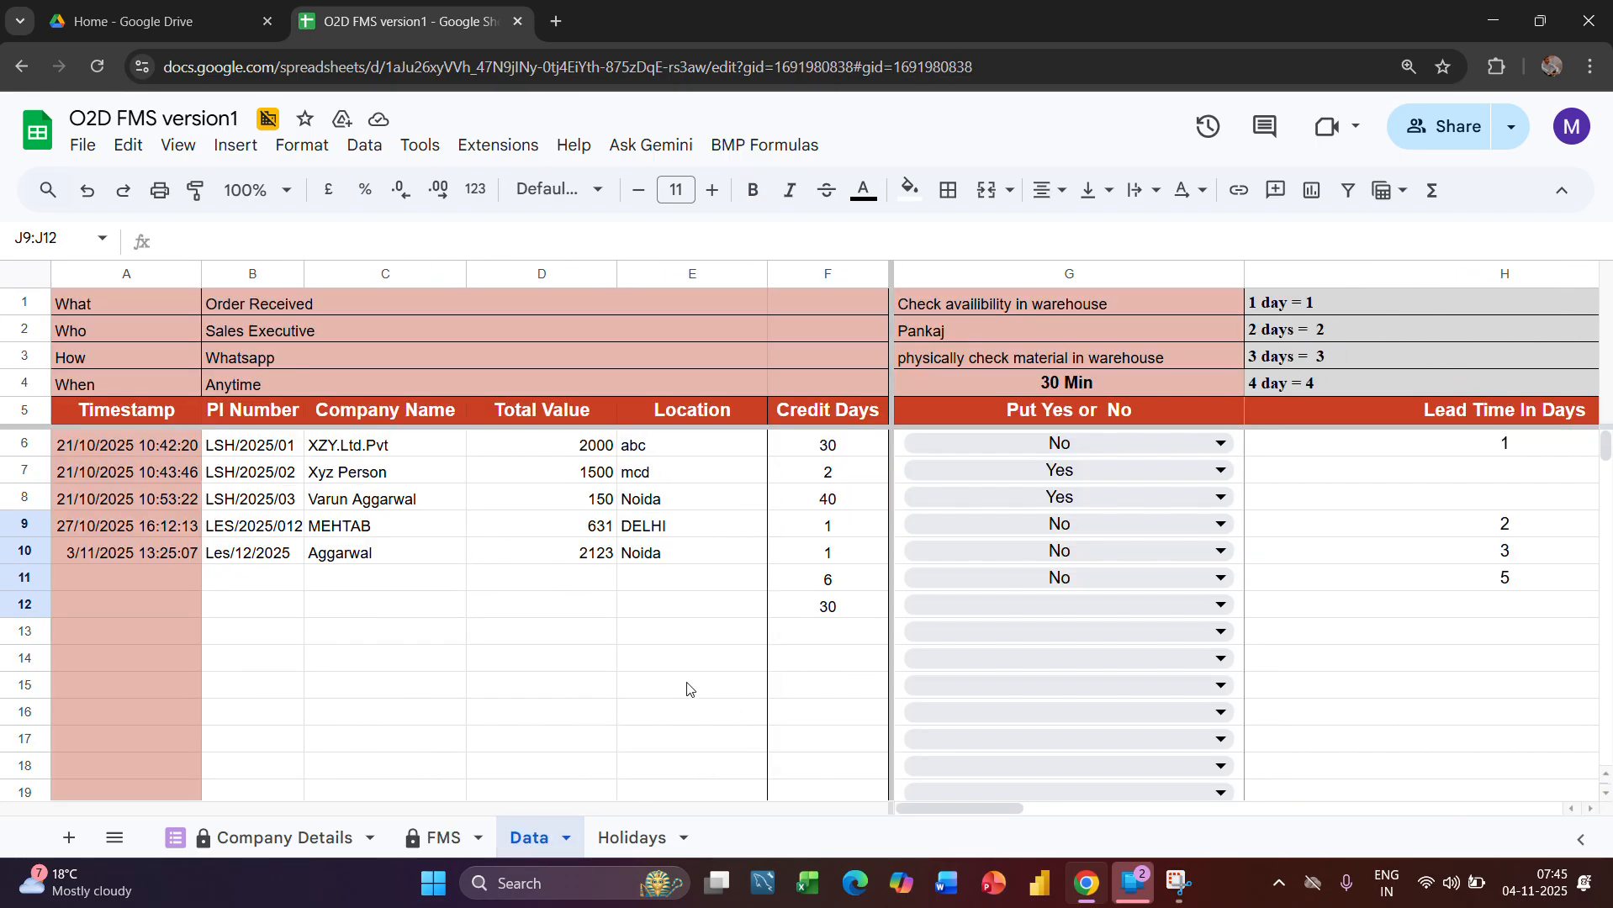
{"action": "scroll", "coordinate": [1468, 555], "scroll_direction": "right", "scroll_amount": 6}
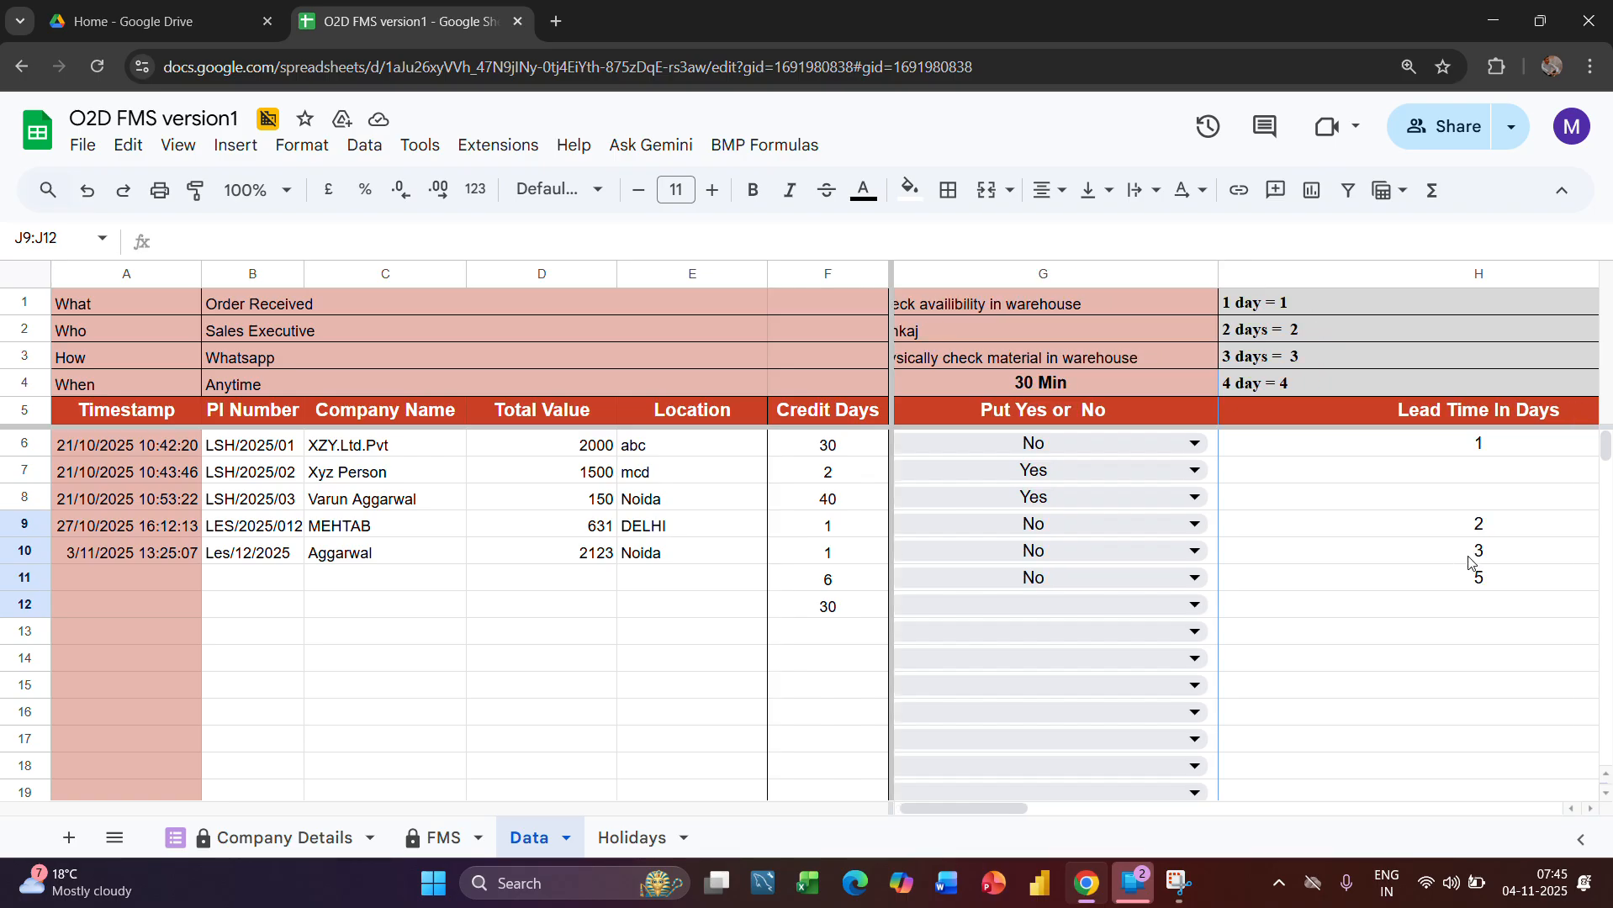
{"action": "scroll", "coordinate": [1468, 556], "scroll_direction": "left", "scroll_amount": 5}
{"action": "scroll", "coordinate": [1468, 555], "scroll_direction": "right", "scroll_amount": 2}
{"action": "scroll", "coordinate": [1468, 556], "scroll_direction": "left", "scroll_amount": 2}
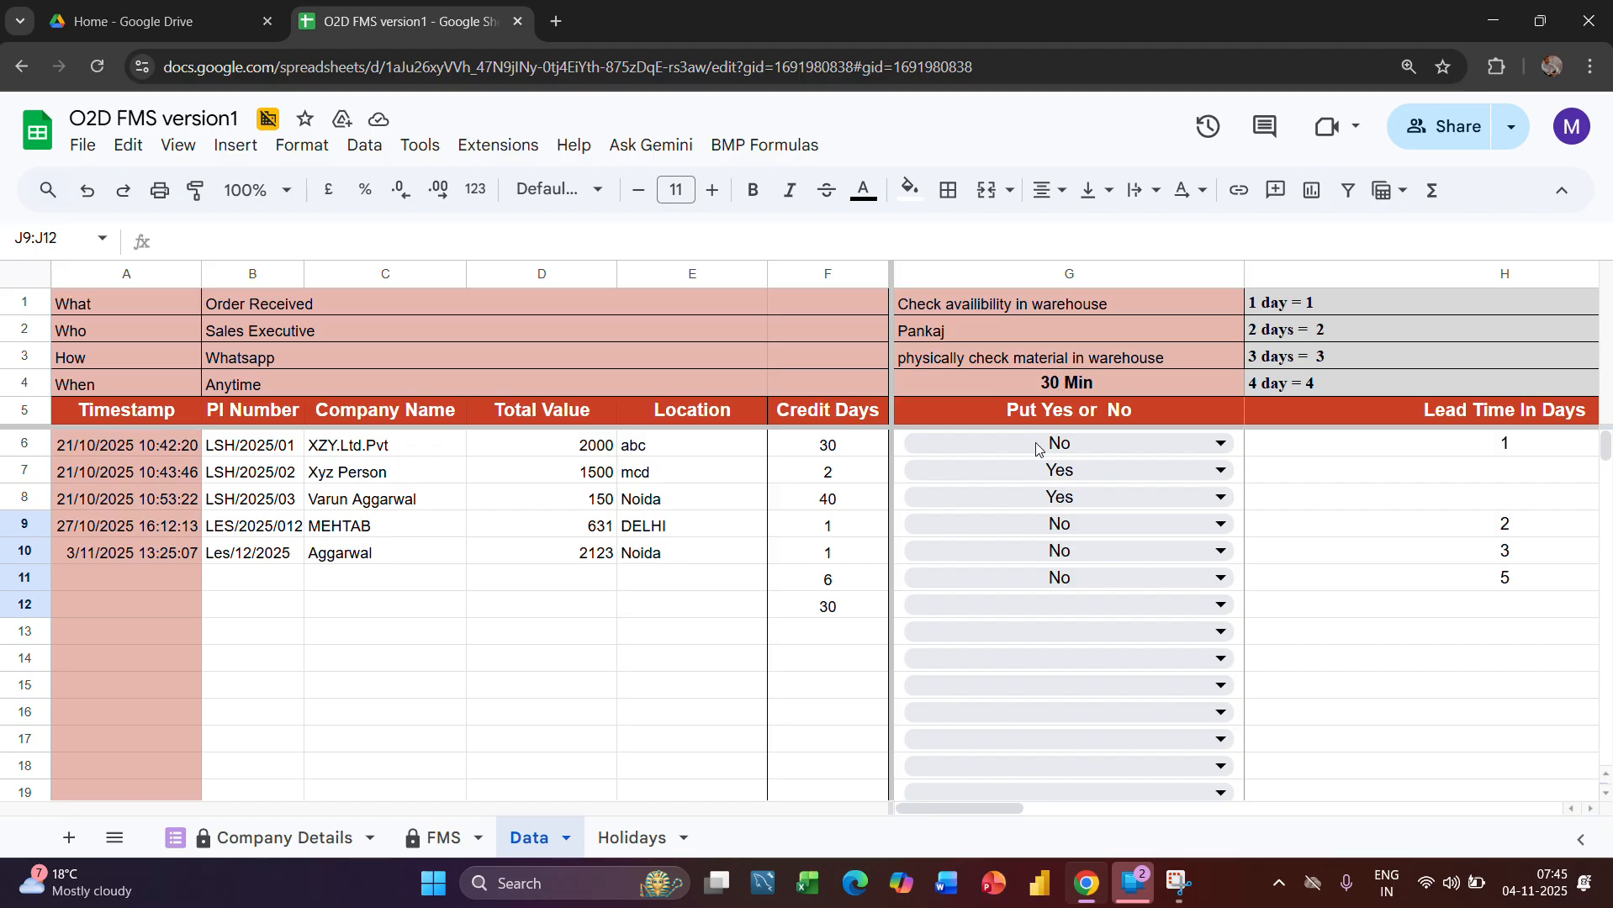
Examine the FMS warehouse Status formula in J7 and the status cells J7:J20
{"action": "left_click", "coordinate": [429, 852]}
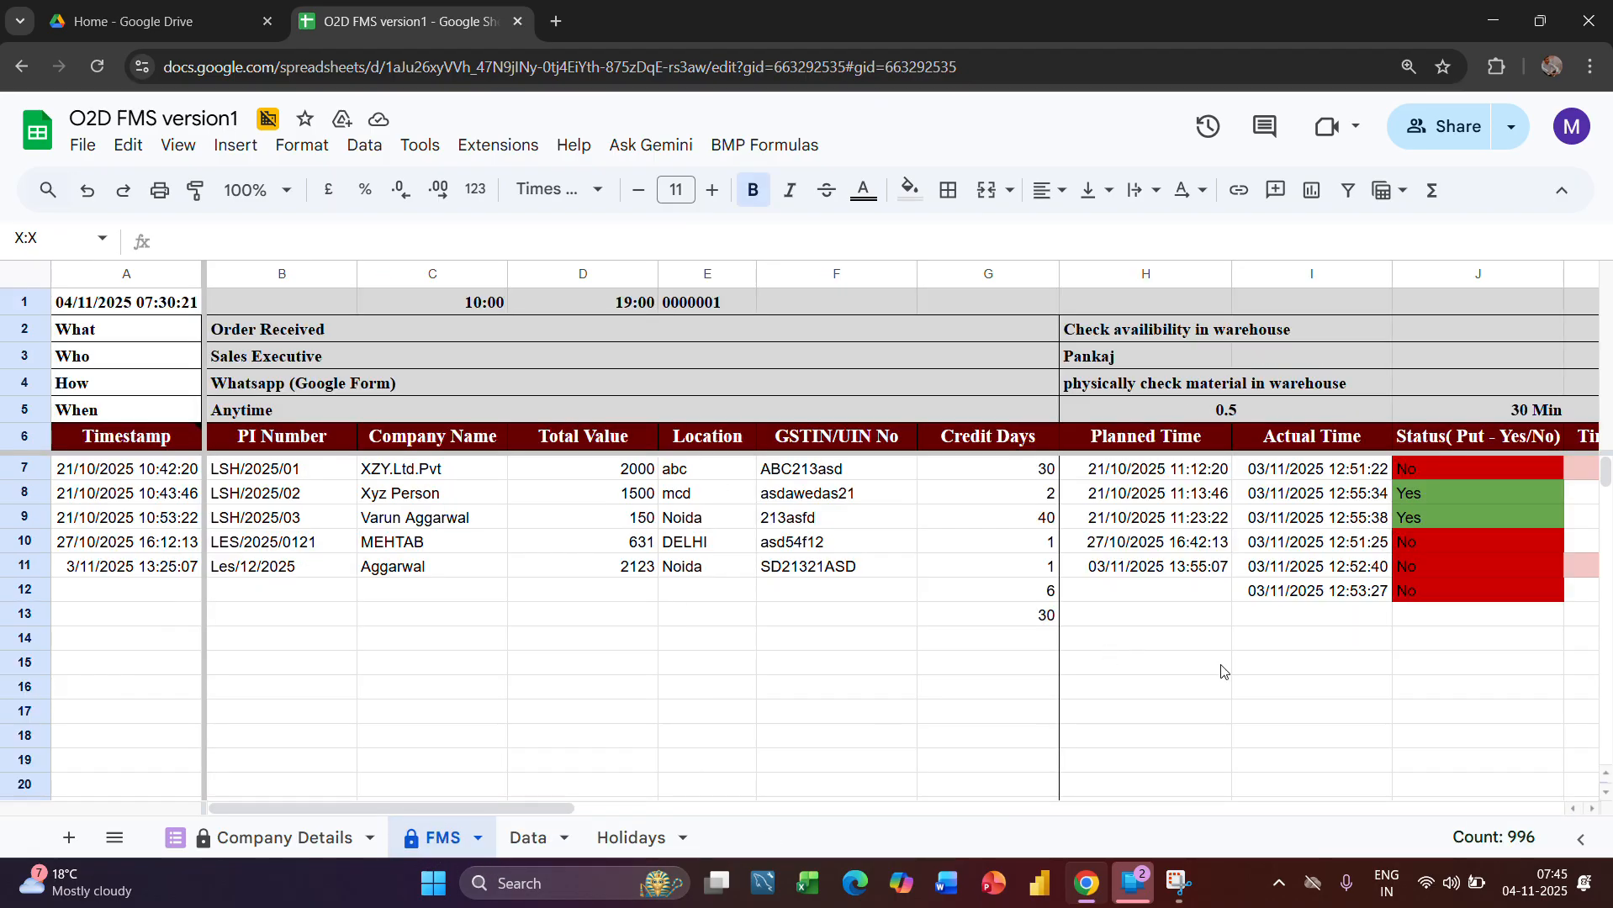
{"action": "scroll", "coordinate": [1267, 648], "scroll_direction": "right", "scroll_amount": 5}
{"action": "left_click", "coordinate": [940, 473]}
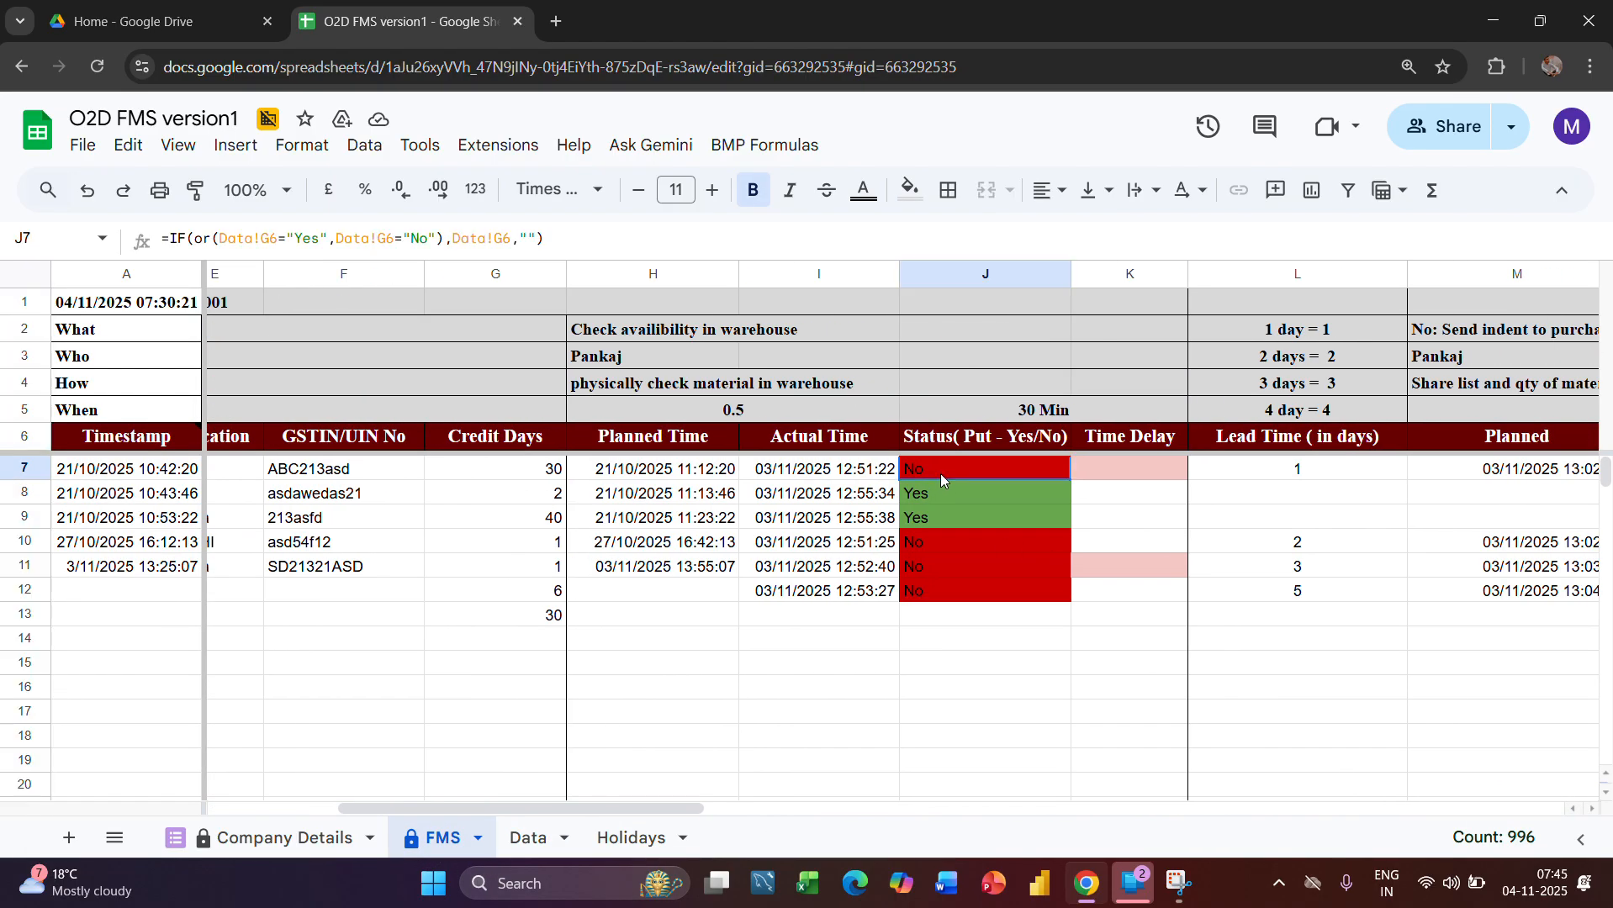
{"action": "left_click_drag", "start_coordinate": [940, 473], "coordinate": [999, 778]}
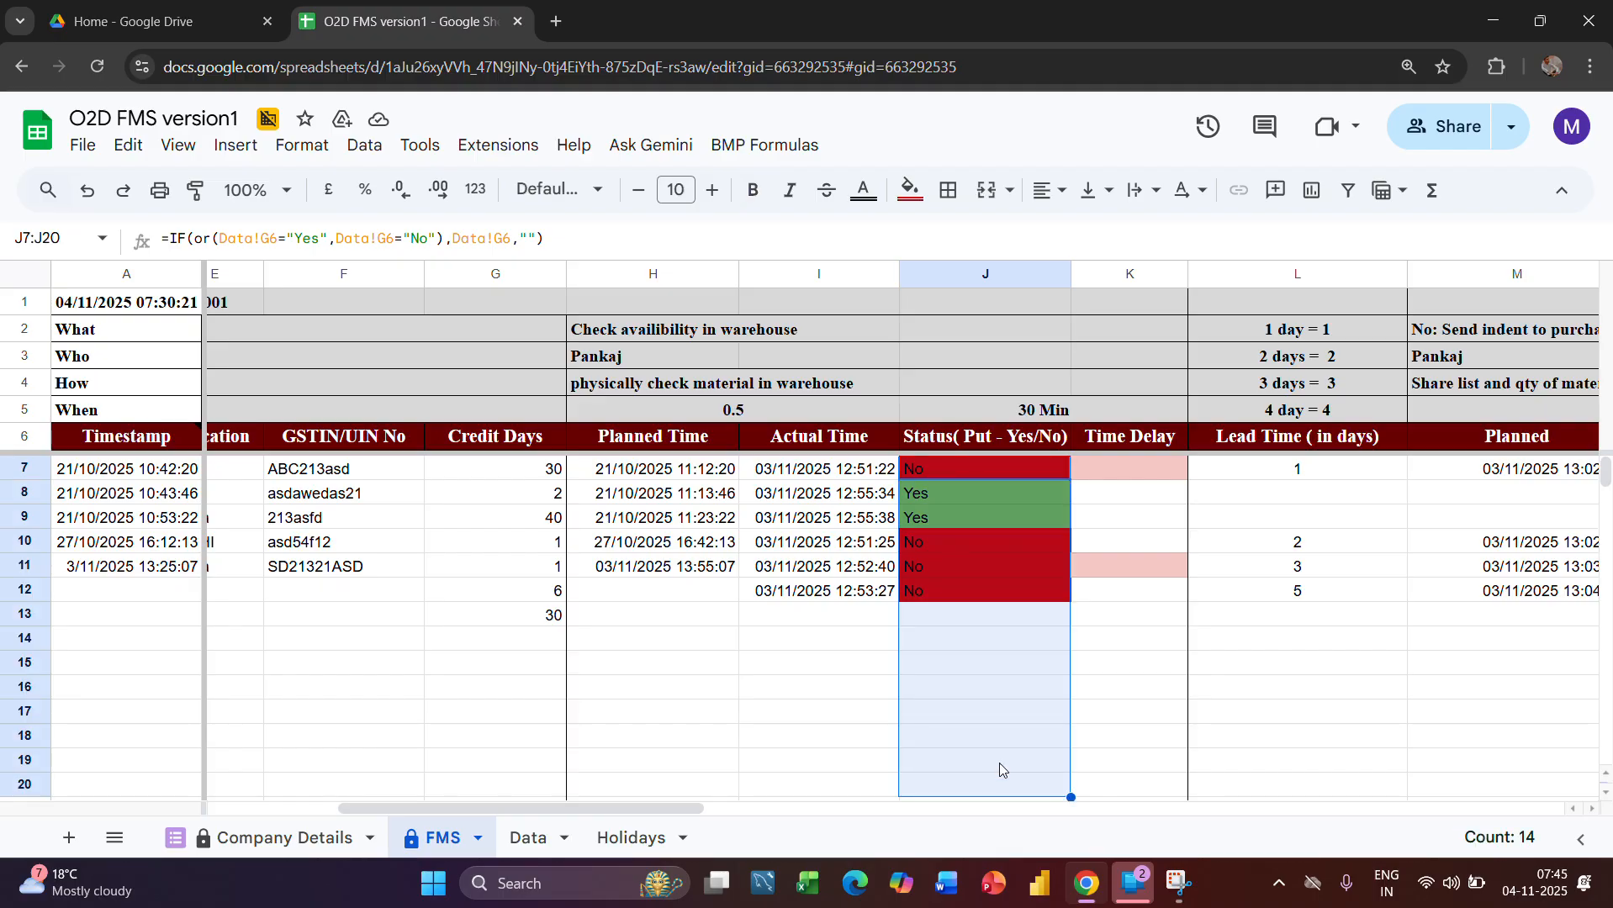
Set the warehouse availability choice in cell G12 of the Data sheet to Yes
{"action": "left_click", "coordinate": [529, 839]}
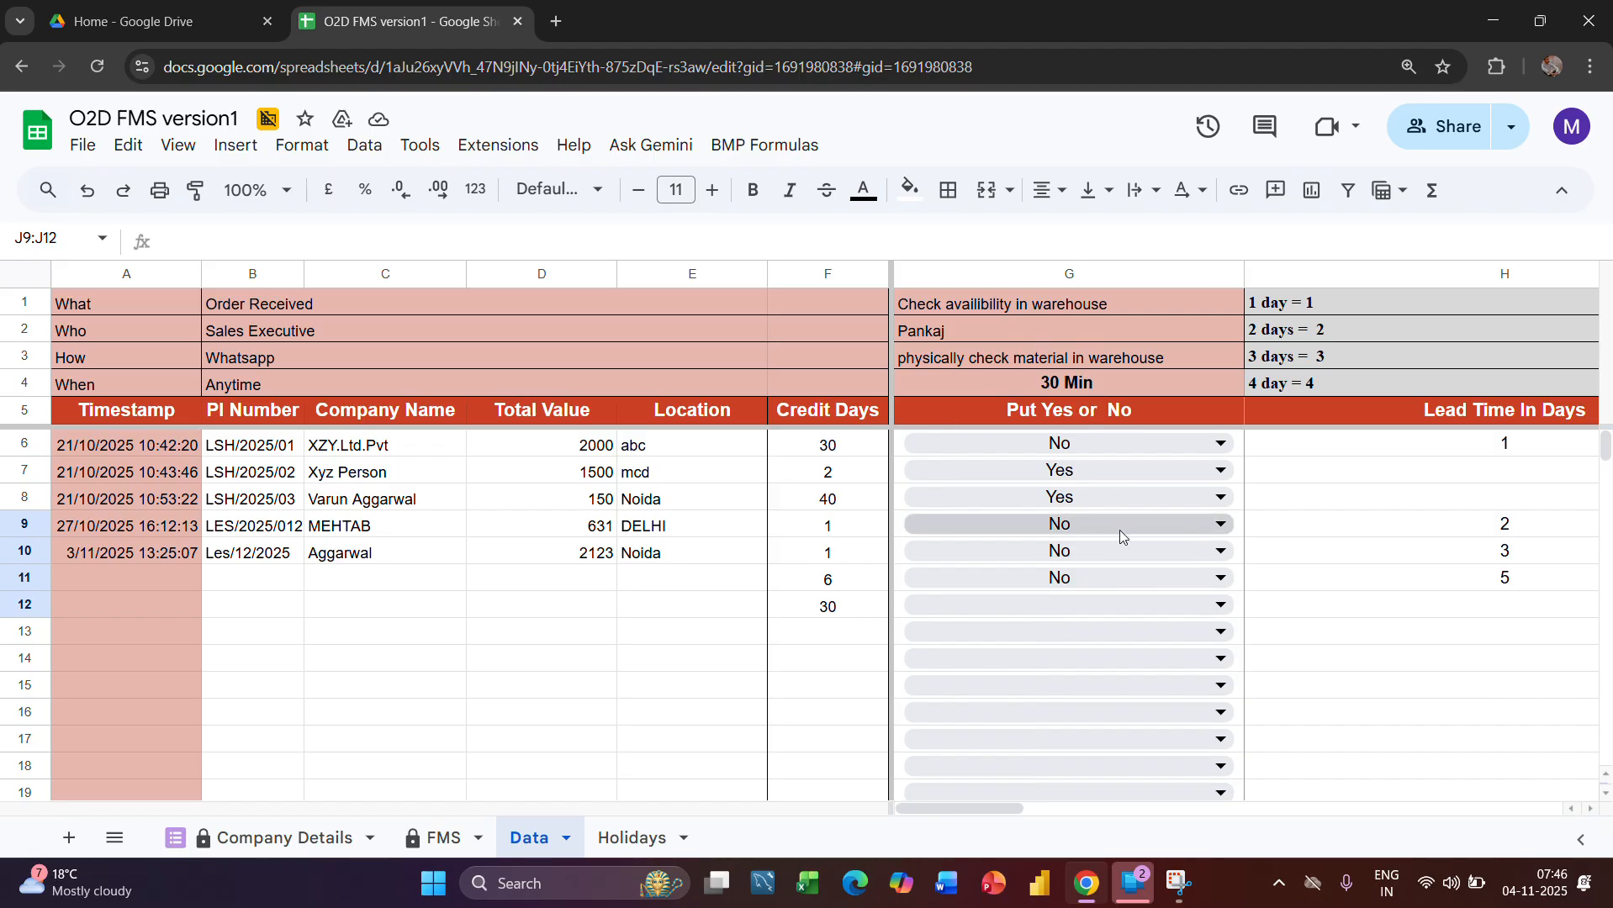
{"action": "left_click", "coordinate": [1105, 605]}
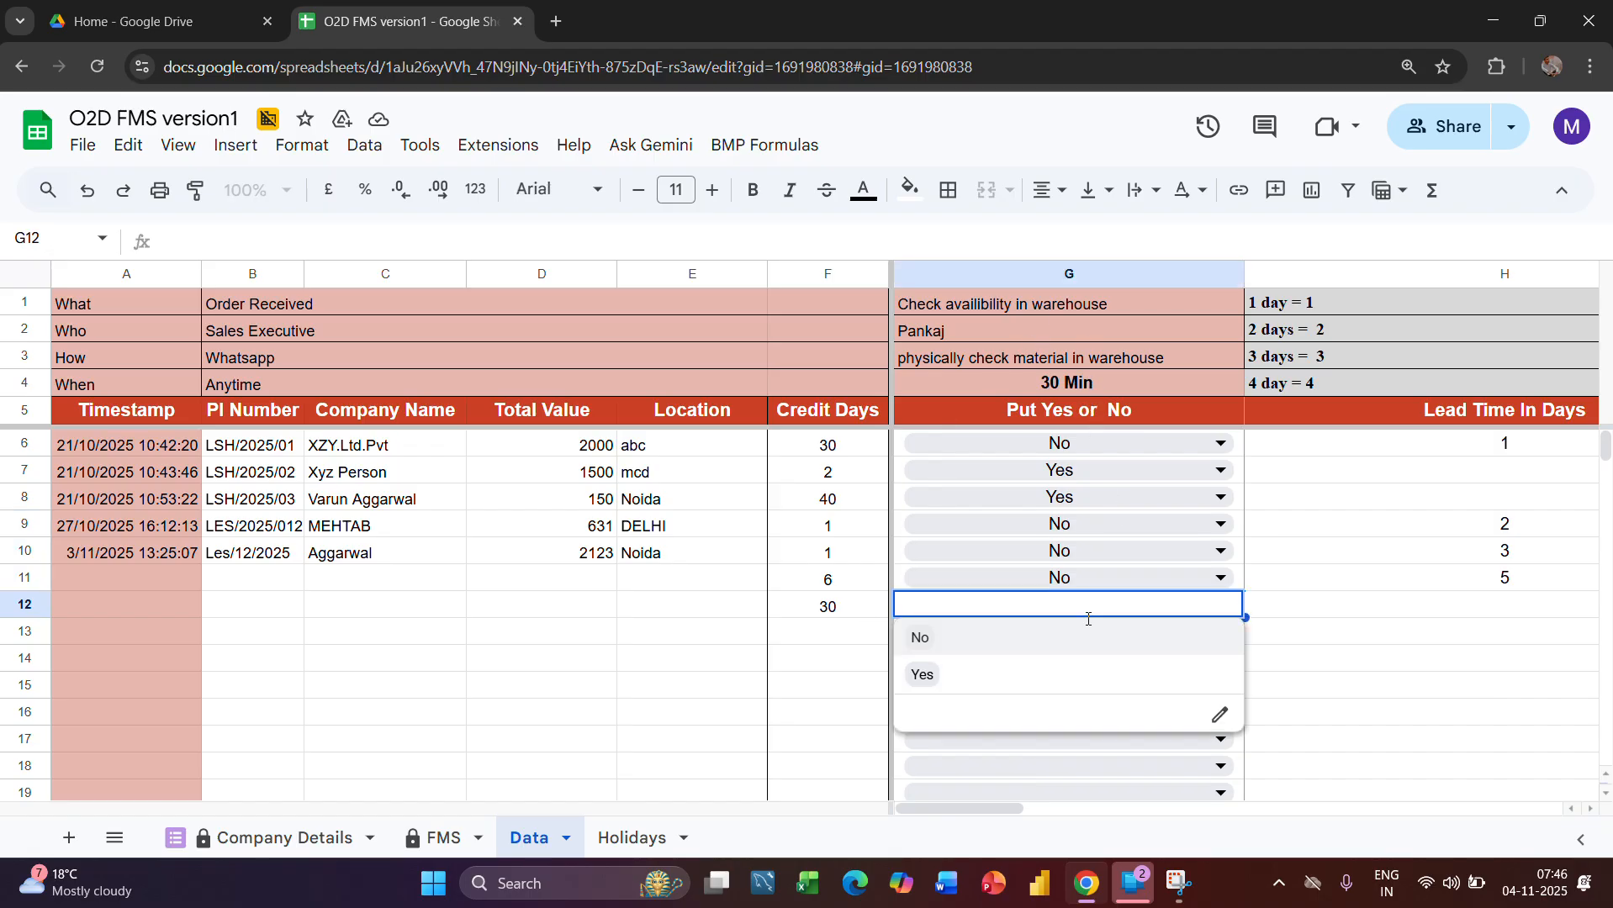
{"action": "left_click", "coordinate": [929, 676]}
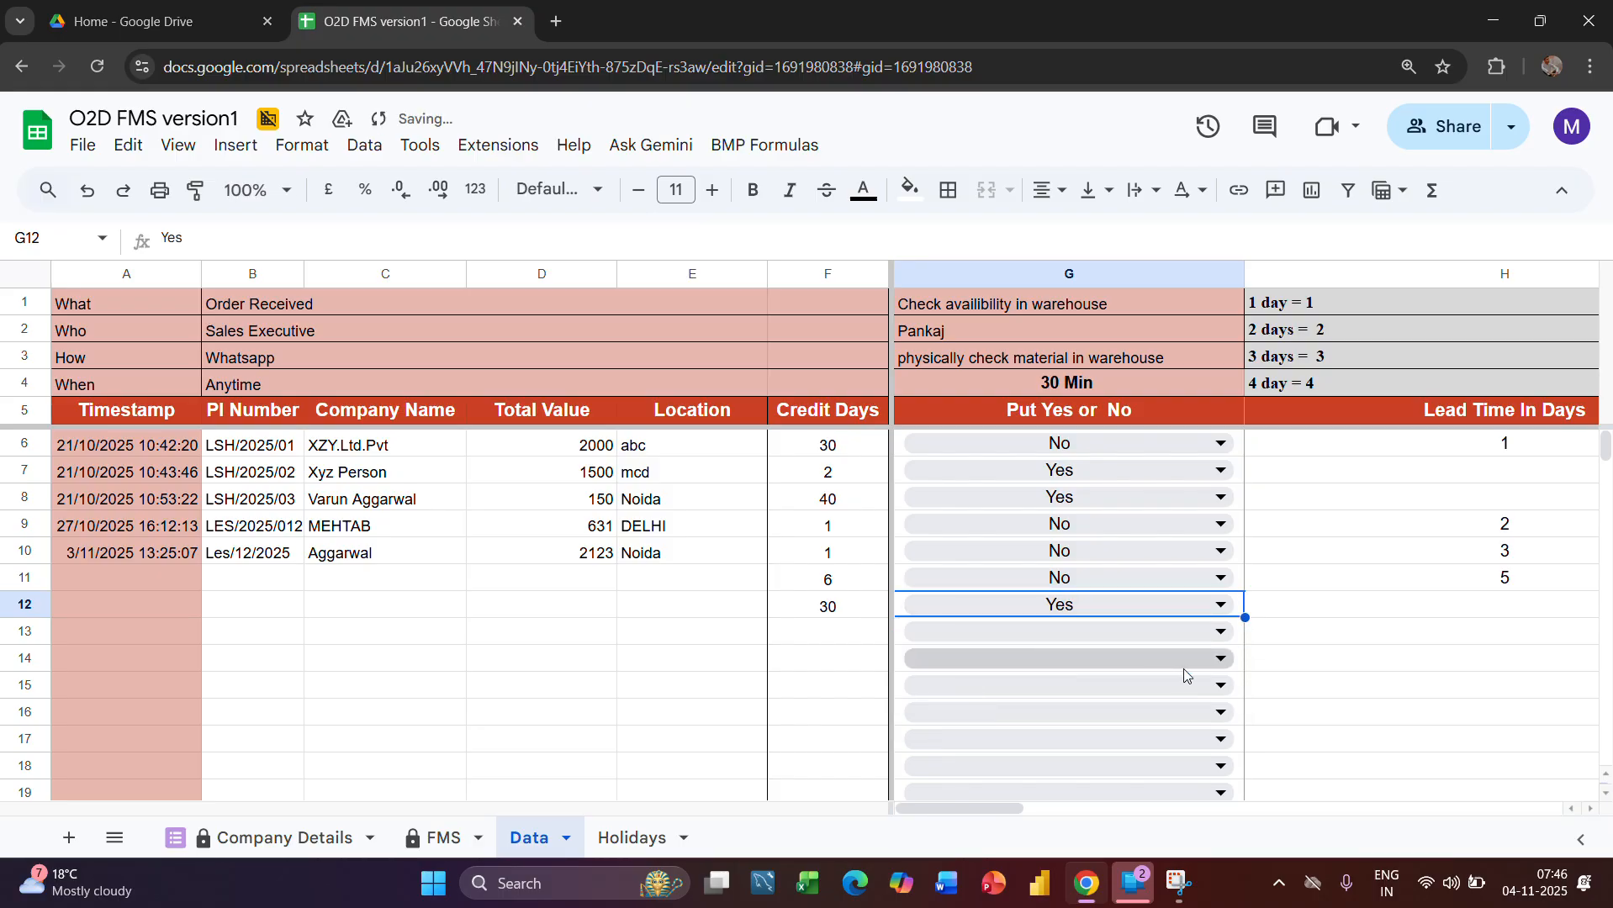
Check row 13 of the FMS sheet: the Status formula in J13, the Actual Time formula in I13 and the purchase indent columns
{"action": "left_click", "coordinate": [437, 848]}
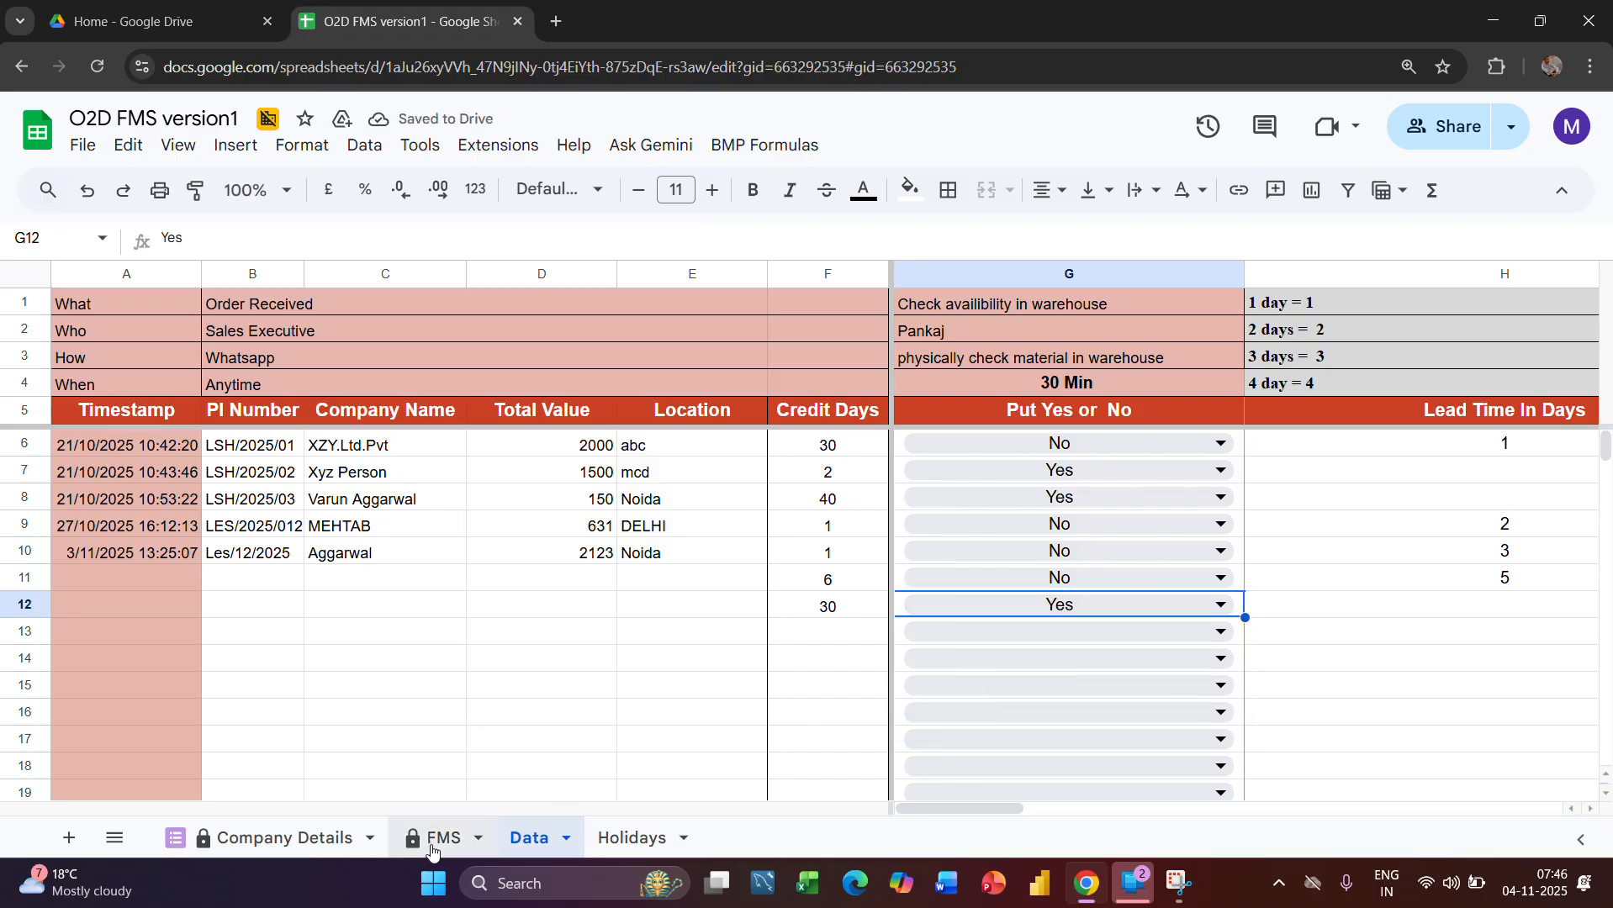
{"action": "left_click", "coordinate": [937, 613]}
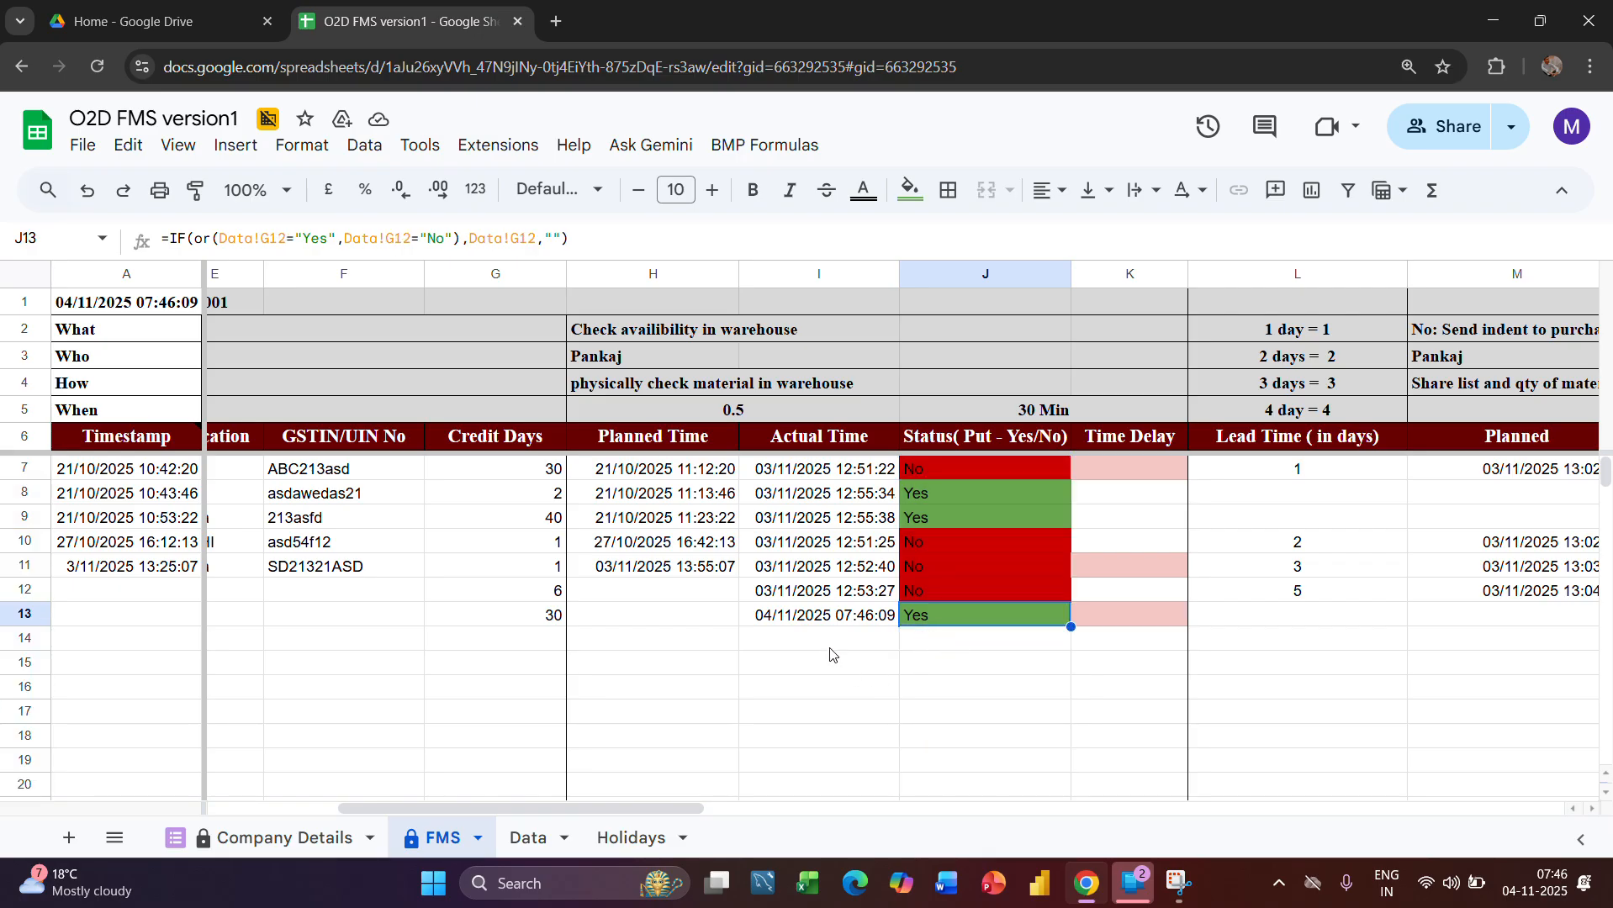
{"action": "left_click", "coordinate": [823, 622]}
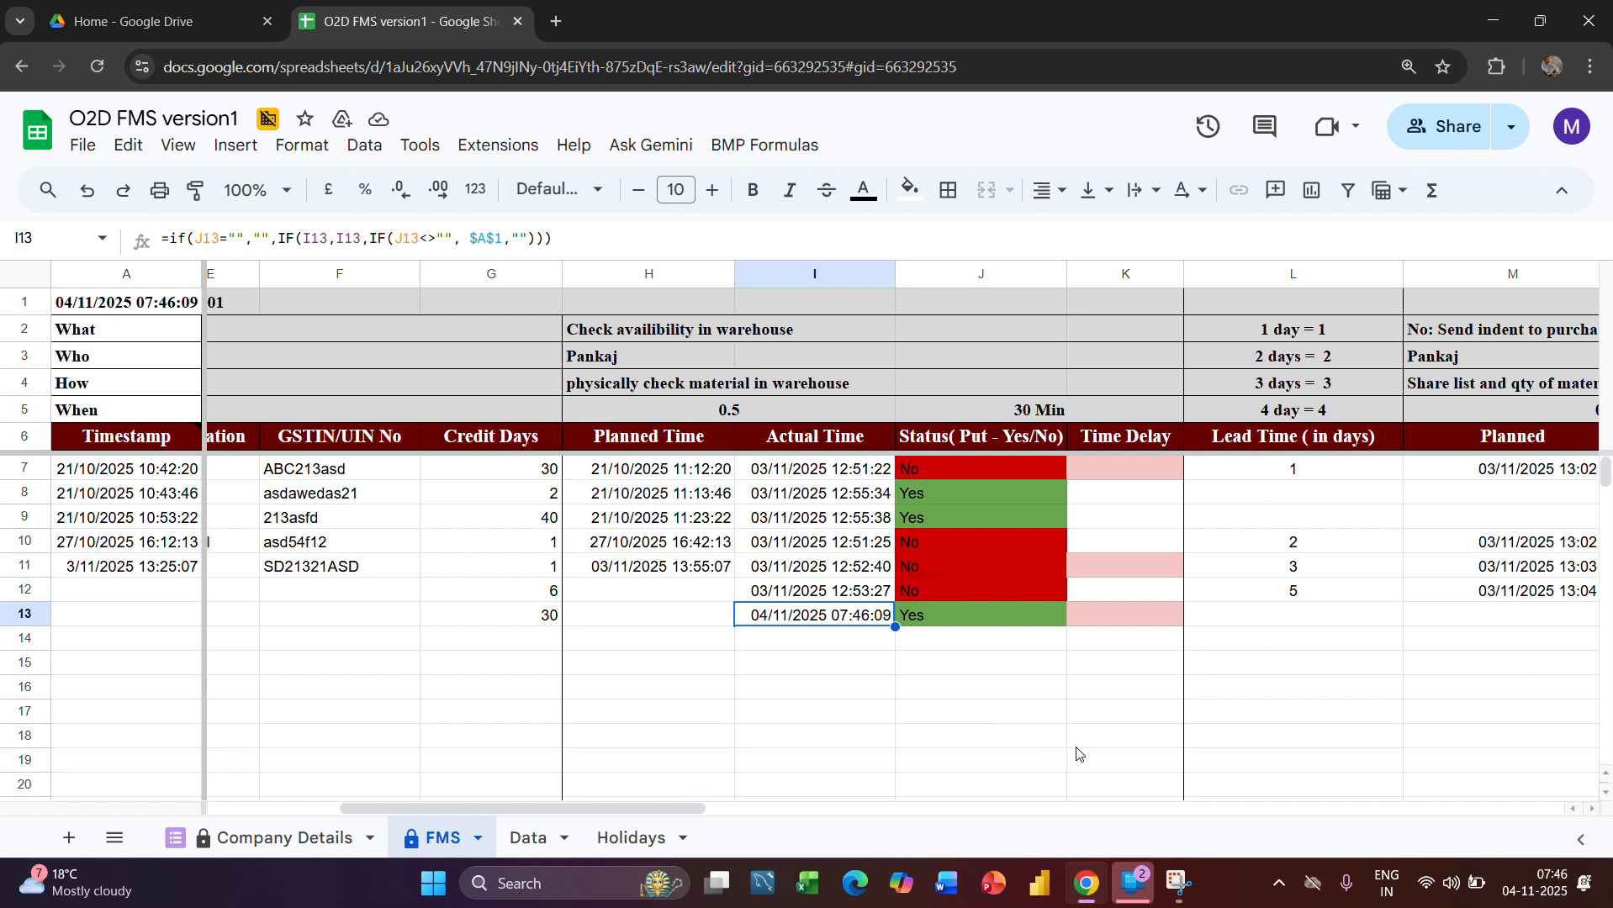
{"action": "scroll", "coordinate": [1078, 754], "scroll_direction": "right", "scroll_amount": 5}
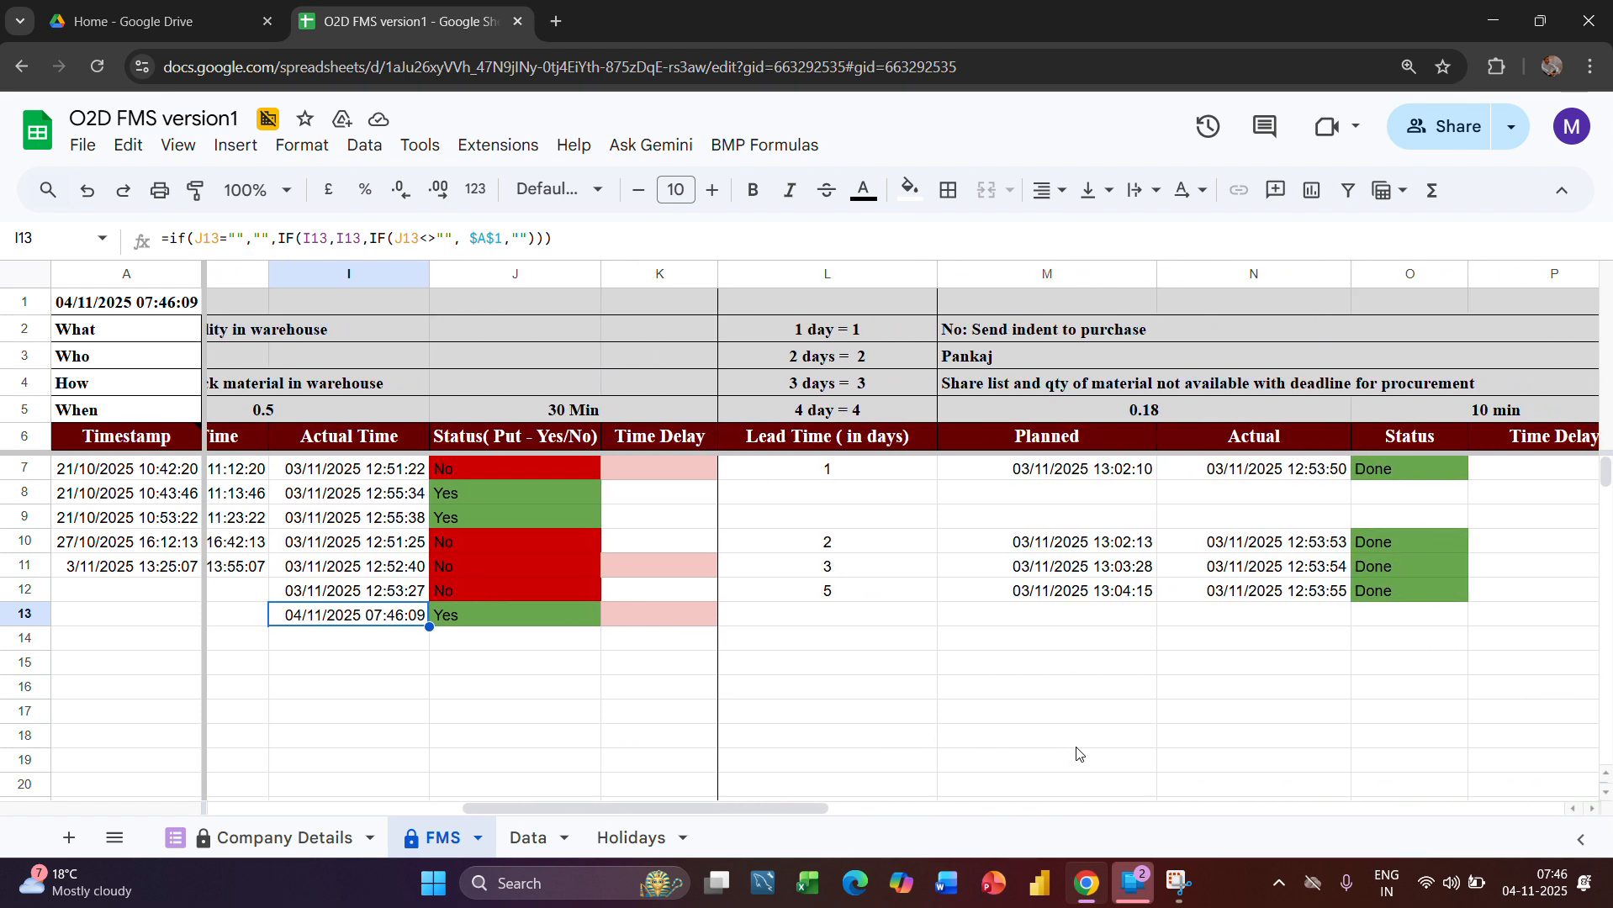
{"action": "scroll", "coordinate": [1079, 754], "scroll_direction": "right", "scroll_amount": 1}
{"action": "scroll", "coordinate": [1001, 732], "scroll_direction": "right", "scroll_amount": 1}
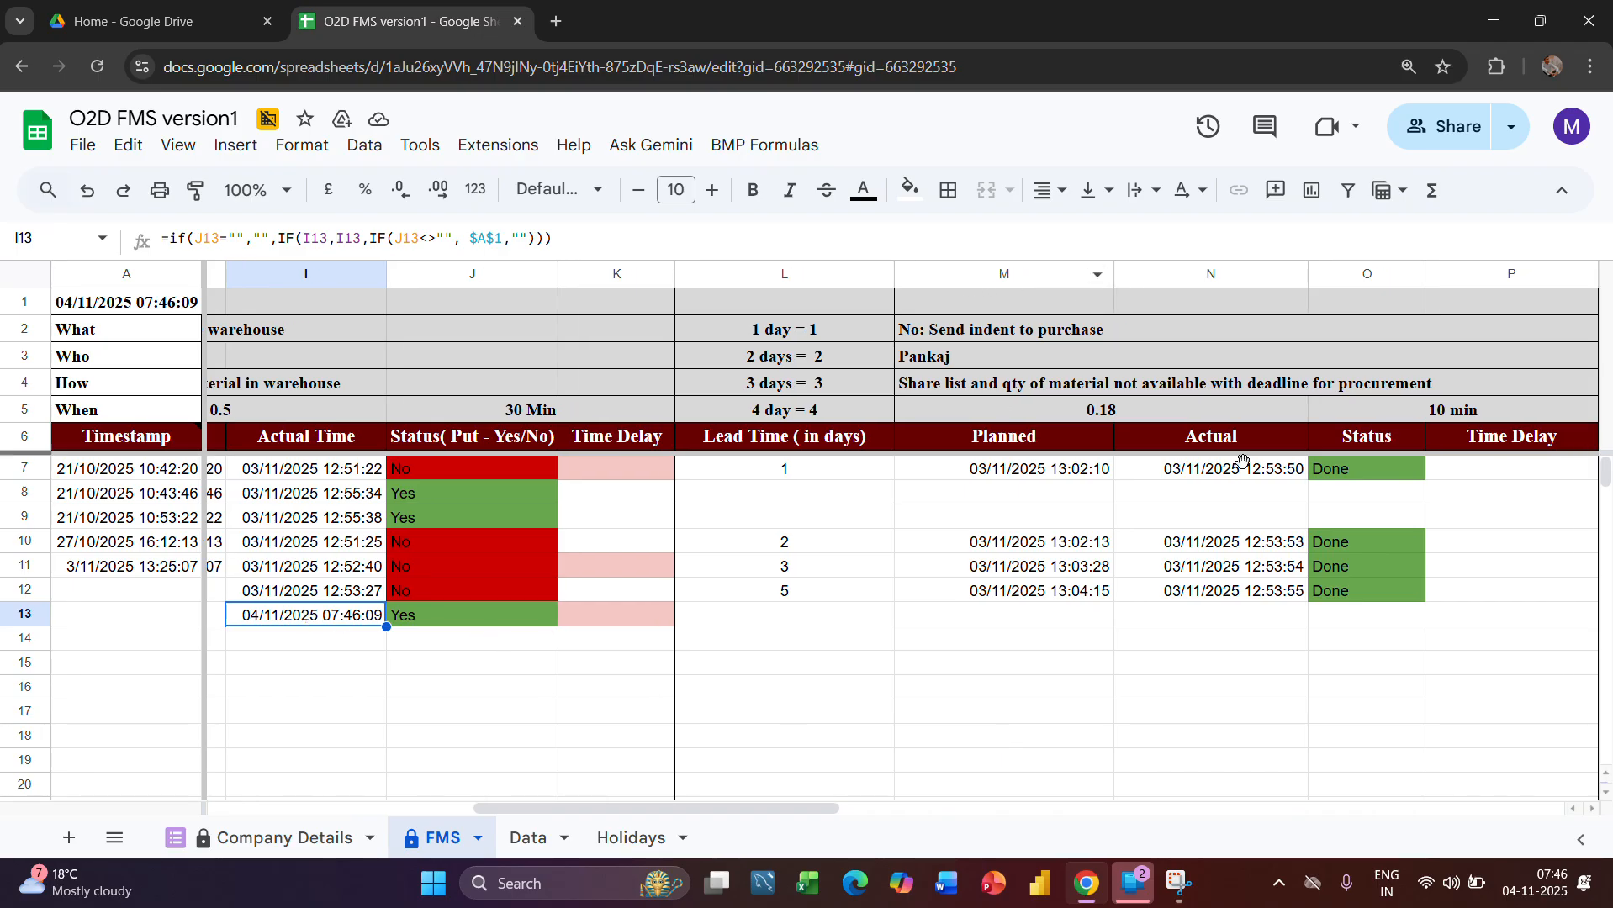
Examine the FMS sheet's material picking and packing stage: the Planned formulas in R13 and R12 and the User Input Data formula in Q12
{"action": "scroll", "coordinate": [1181, 645], "scroll_direction": "right", "scroll_amount": 1}
{"action": "scroll", "coordinate": [1182, 645], "scroll_direction": "right", "scroll_amount": 5}
{"action": "scroll", "coordinate": [1286, 660], "scroll_direction": "right", "scroll_amount": 2}
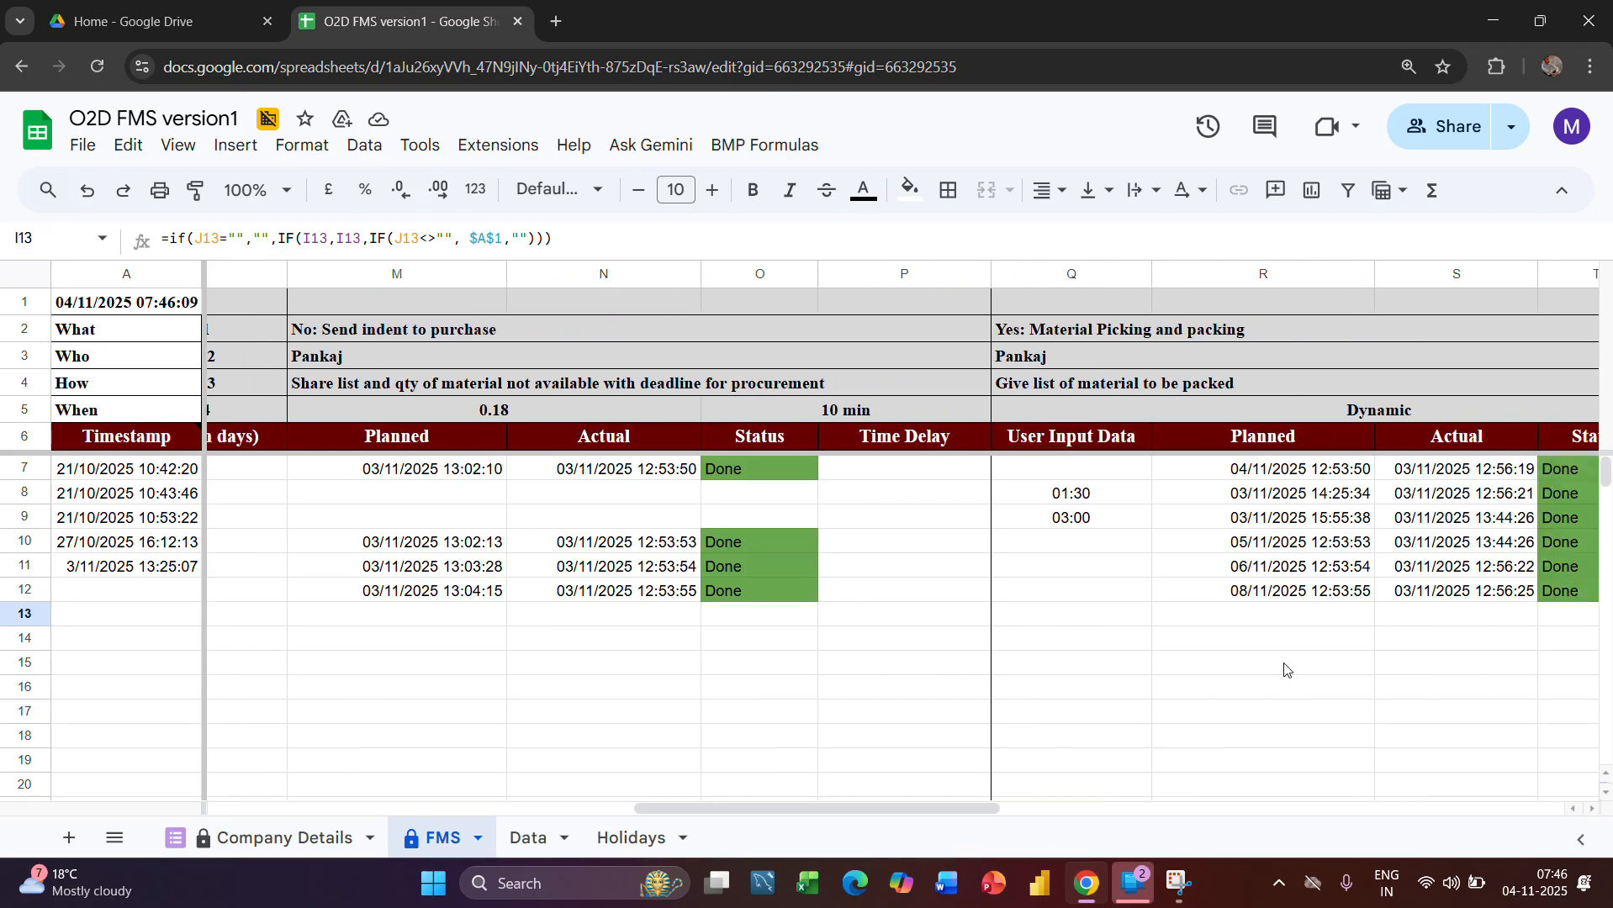
{"action": "left_click", "coordinate": [1199, 276]}
{"action": "left_click", "coordinate": [1285, 603]}
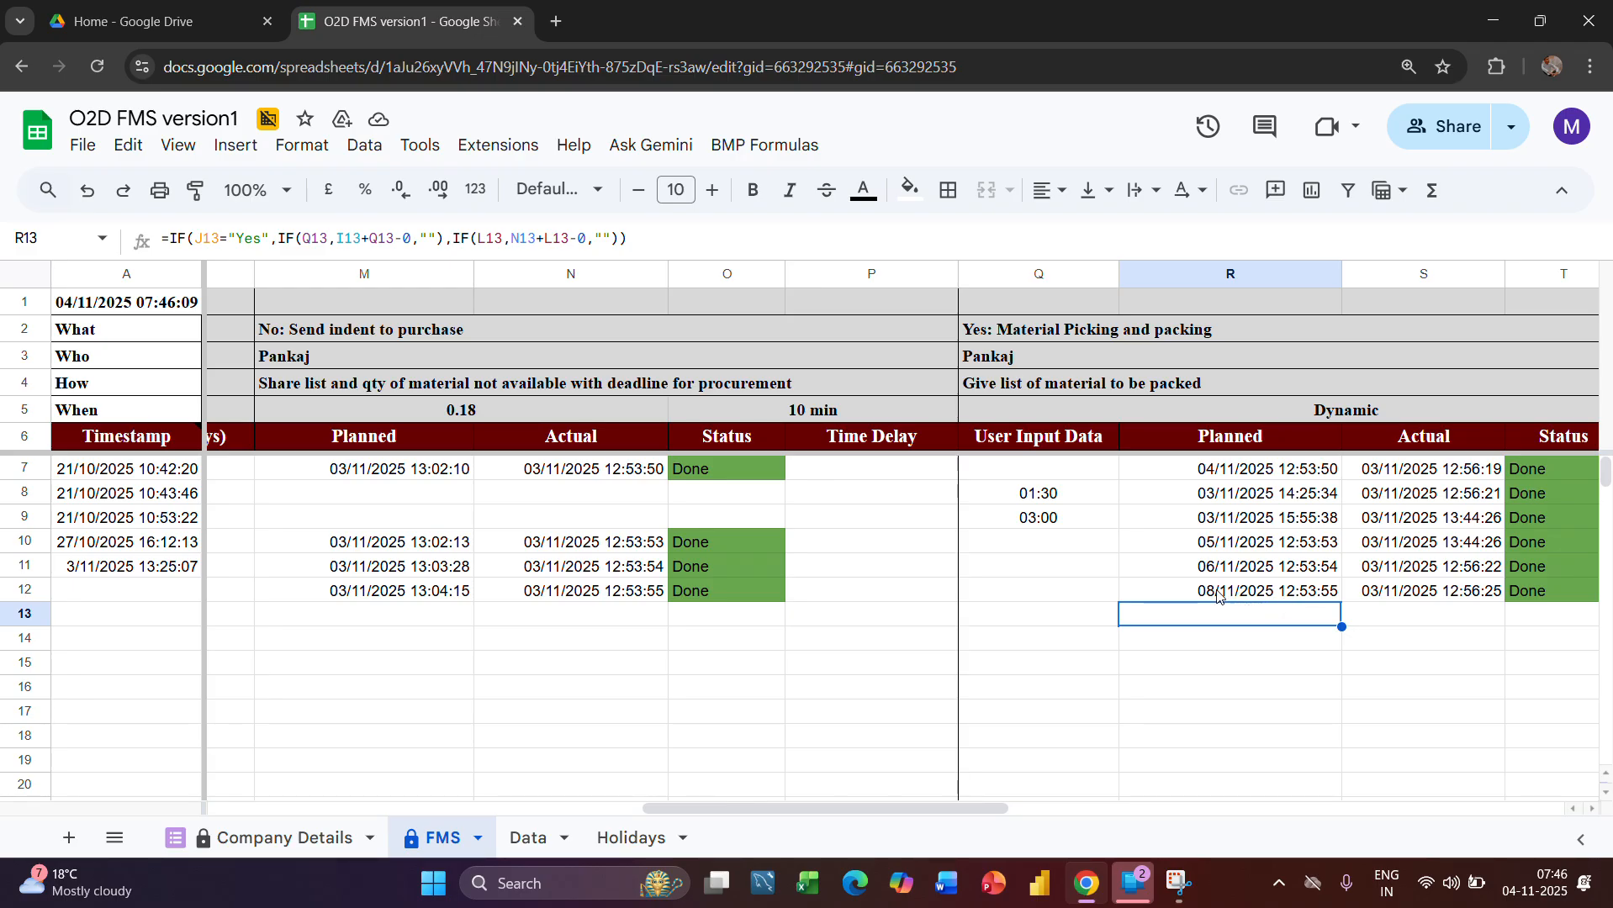
{"action": "left_click", "coordinate": [1079, 592]}
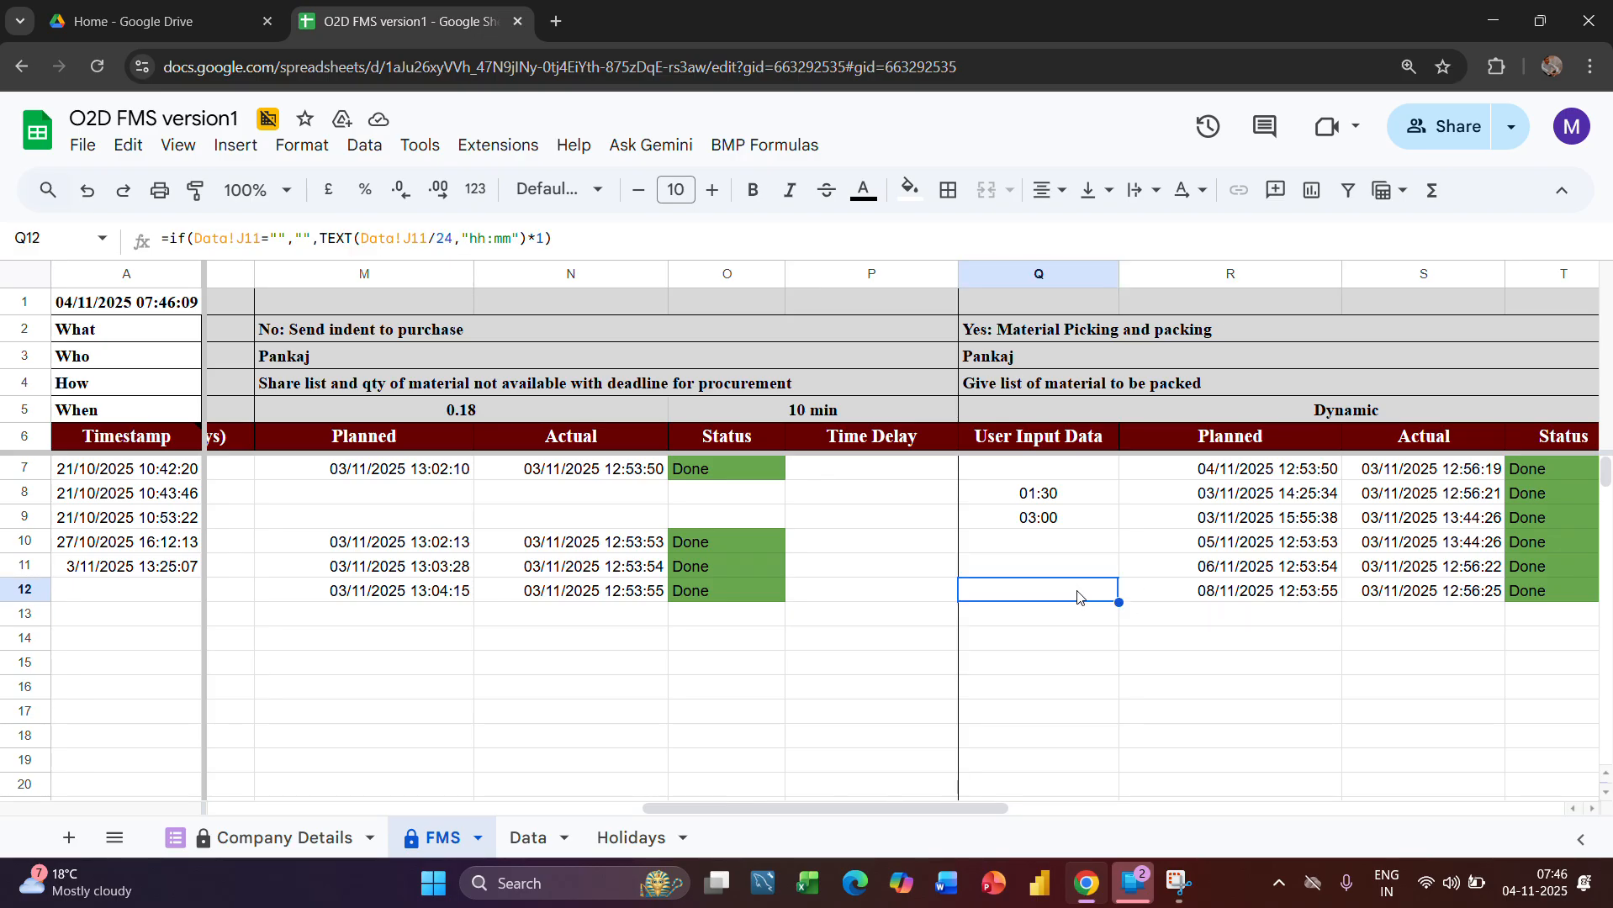
{"action": "scroll", "coordinate": [1110, 596], "scroll_direction": "right", "scroll_amount": 3}
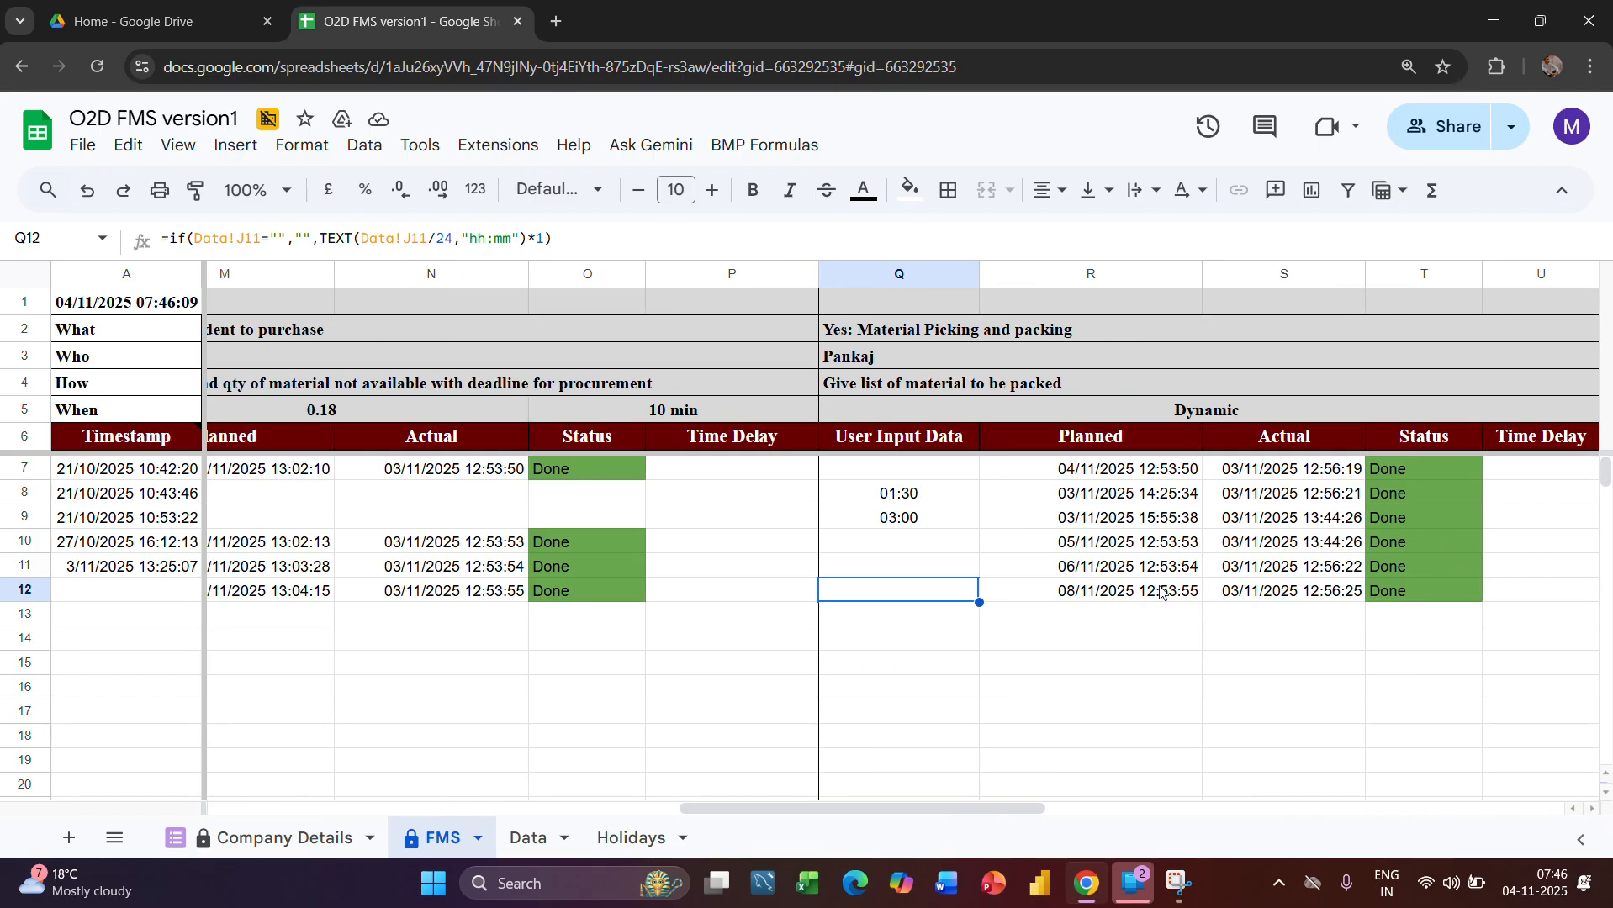
{"action": "left_click", "coordinate": [1071, 592]}
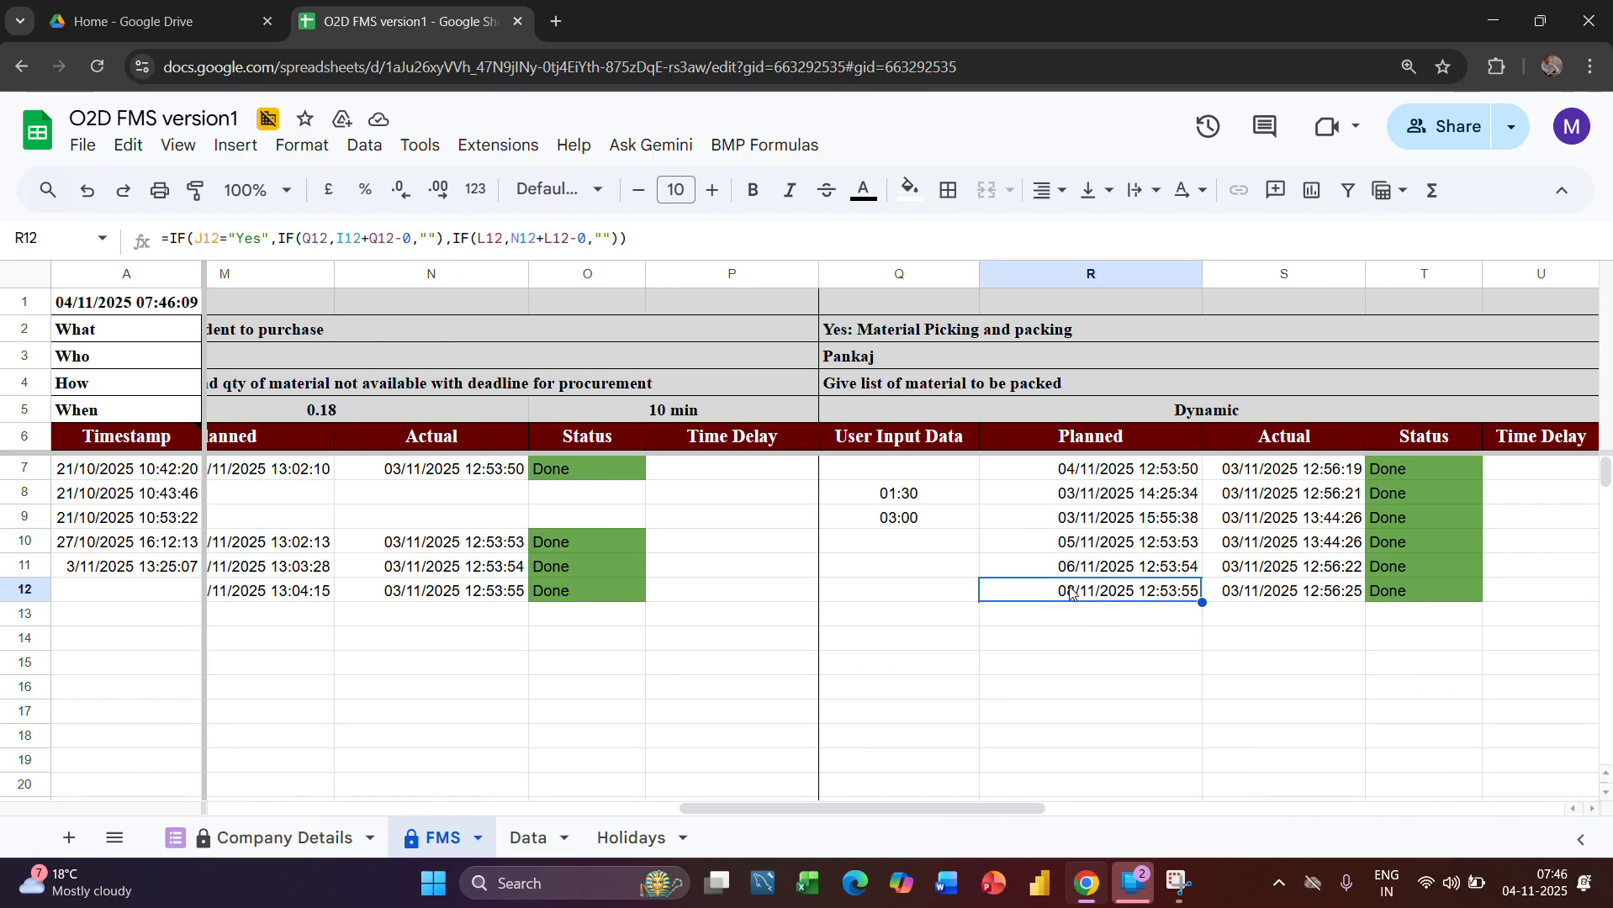
{"action": "left_click", "coordinate": [939, 592]}
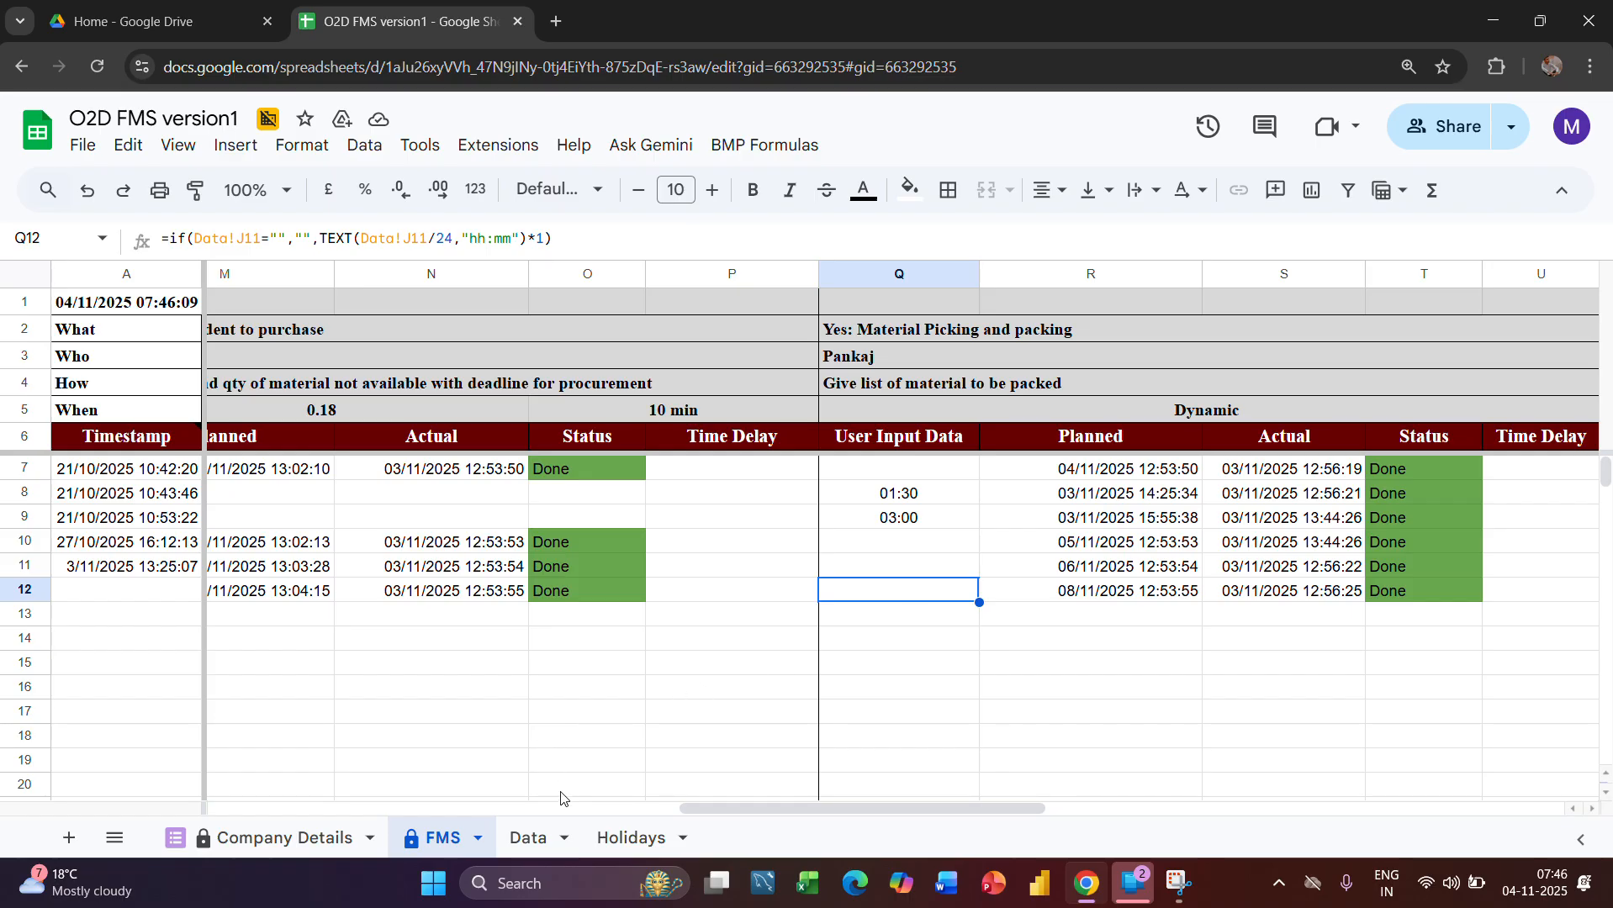
Enter 1 as the picking and packing deadline in hours in cell J12 of the Data sheet
{"action": "left_click", "coordinate": [536, 835]}
{"action": "scroll", "coordinate": [1097, 681], "scroll_direction": "right", "scroll_amount": 5}
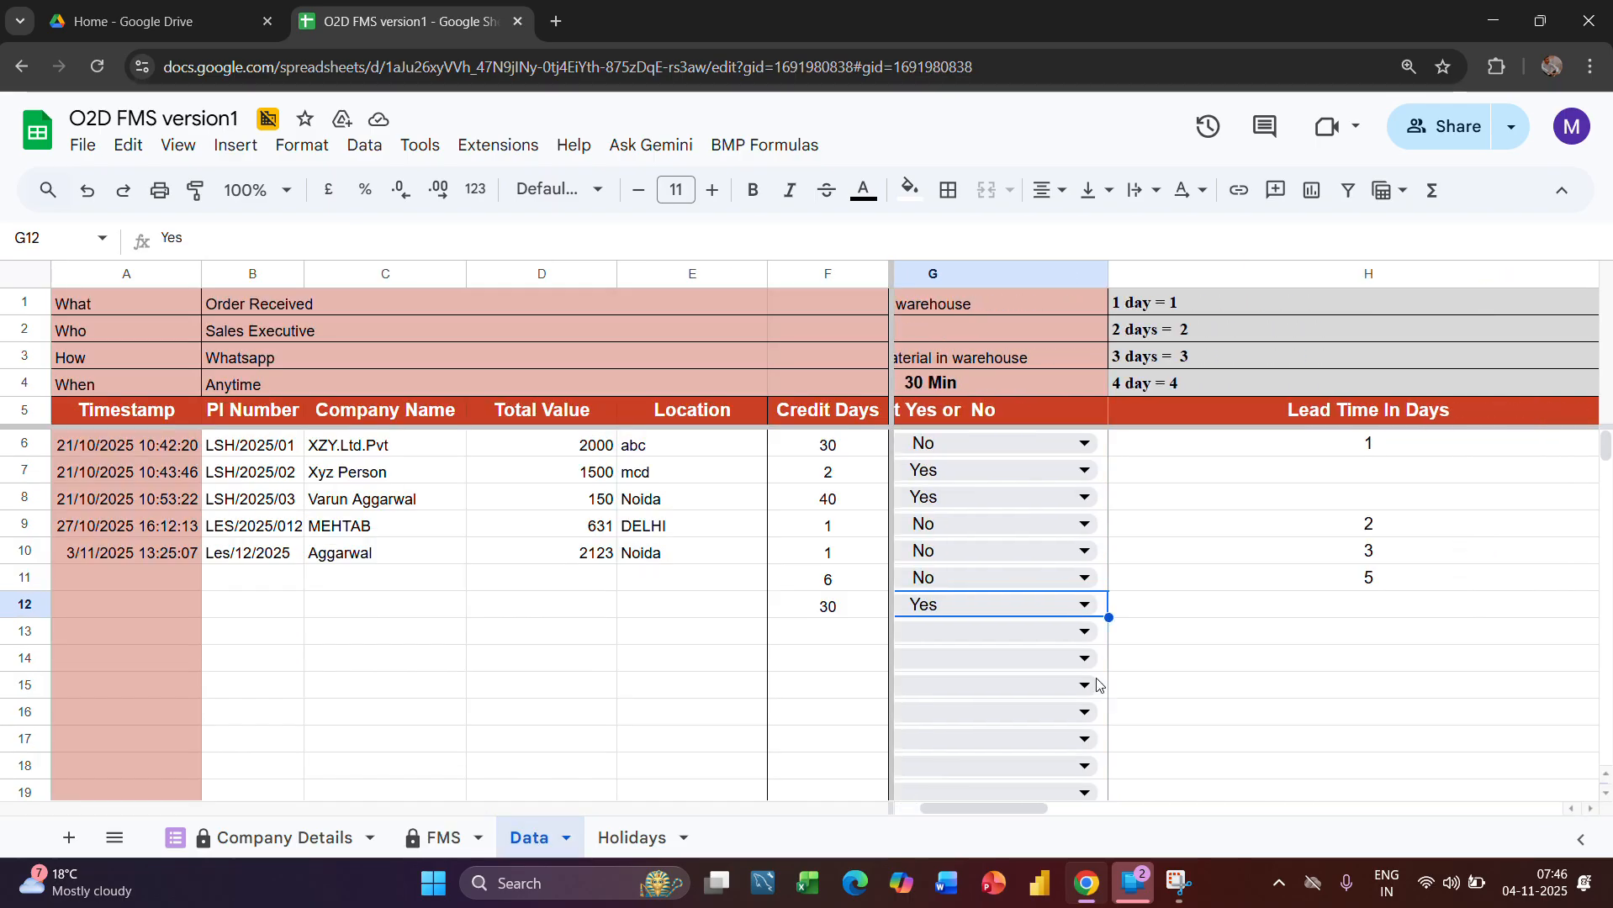
{"action": "scroll", "coordinate": [1096, 681], "scroll_direction": "left", "scroll_amount": 5}
{"action": "scroll", "coordinate": [1096, 683], "scroll_direction": "right", "scroll_amount": 5}
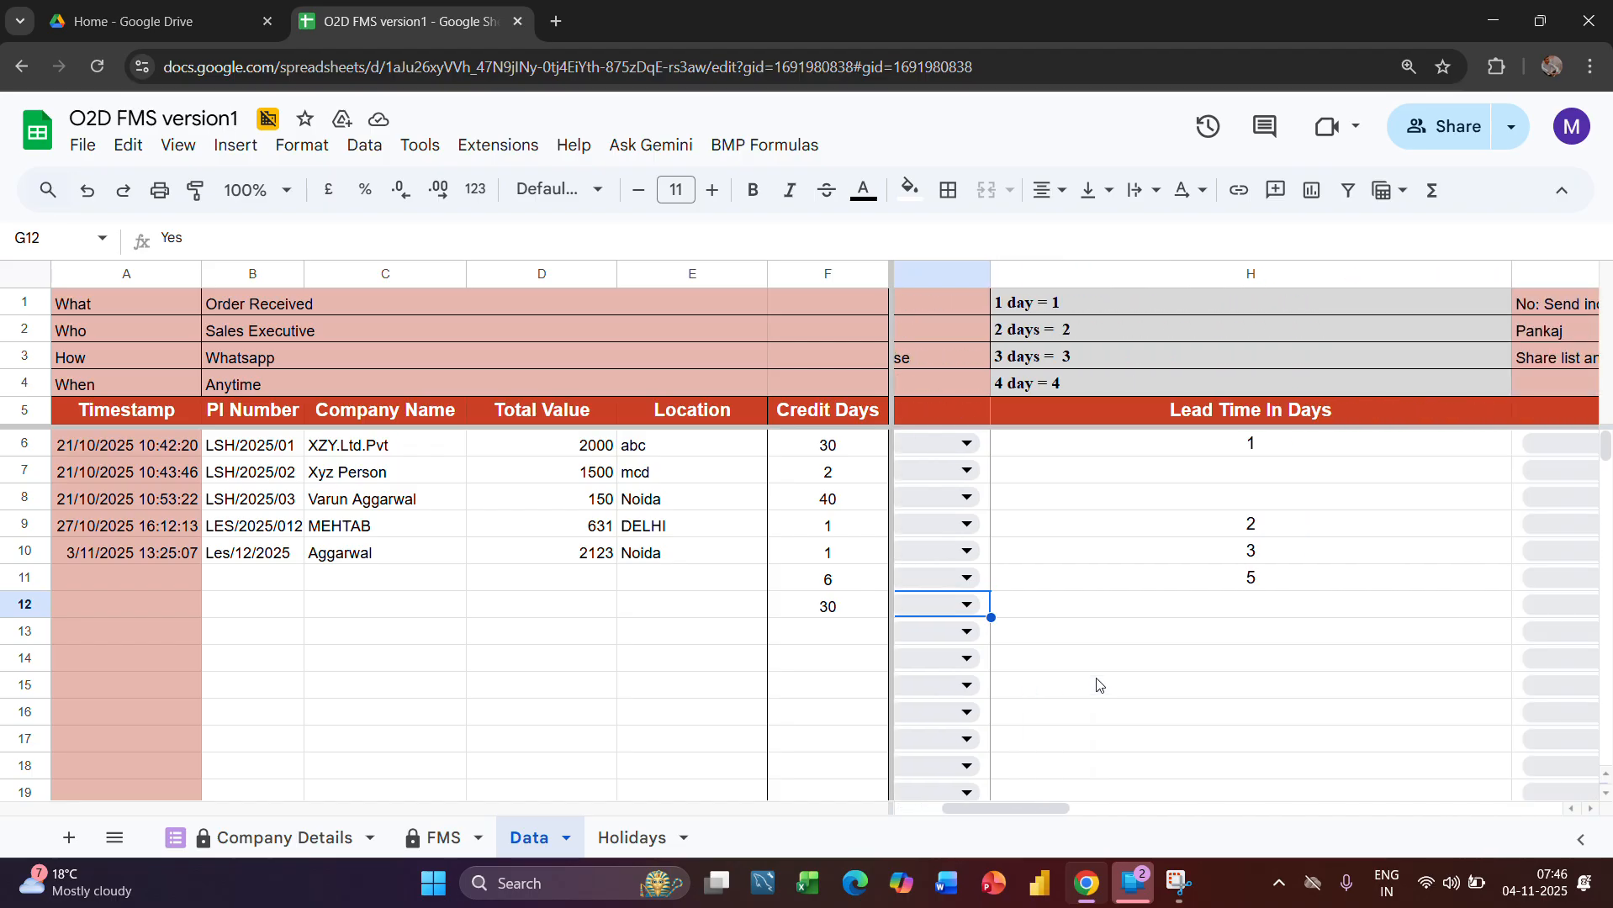
{"action": "scroll", "coordinate": [1097, 681], "scroll_direction": "right", "scroll_amount": 5}
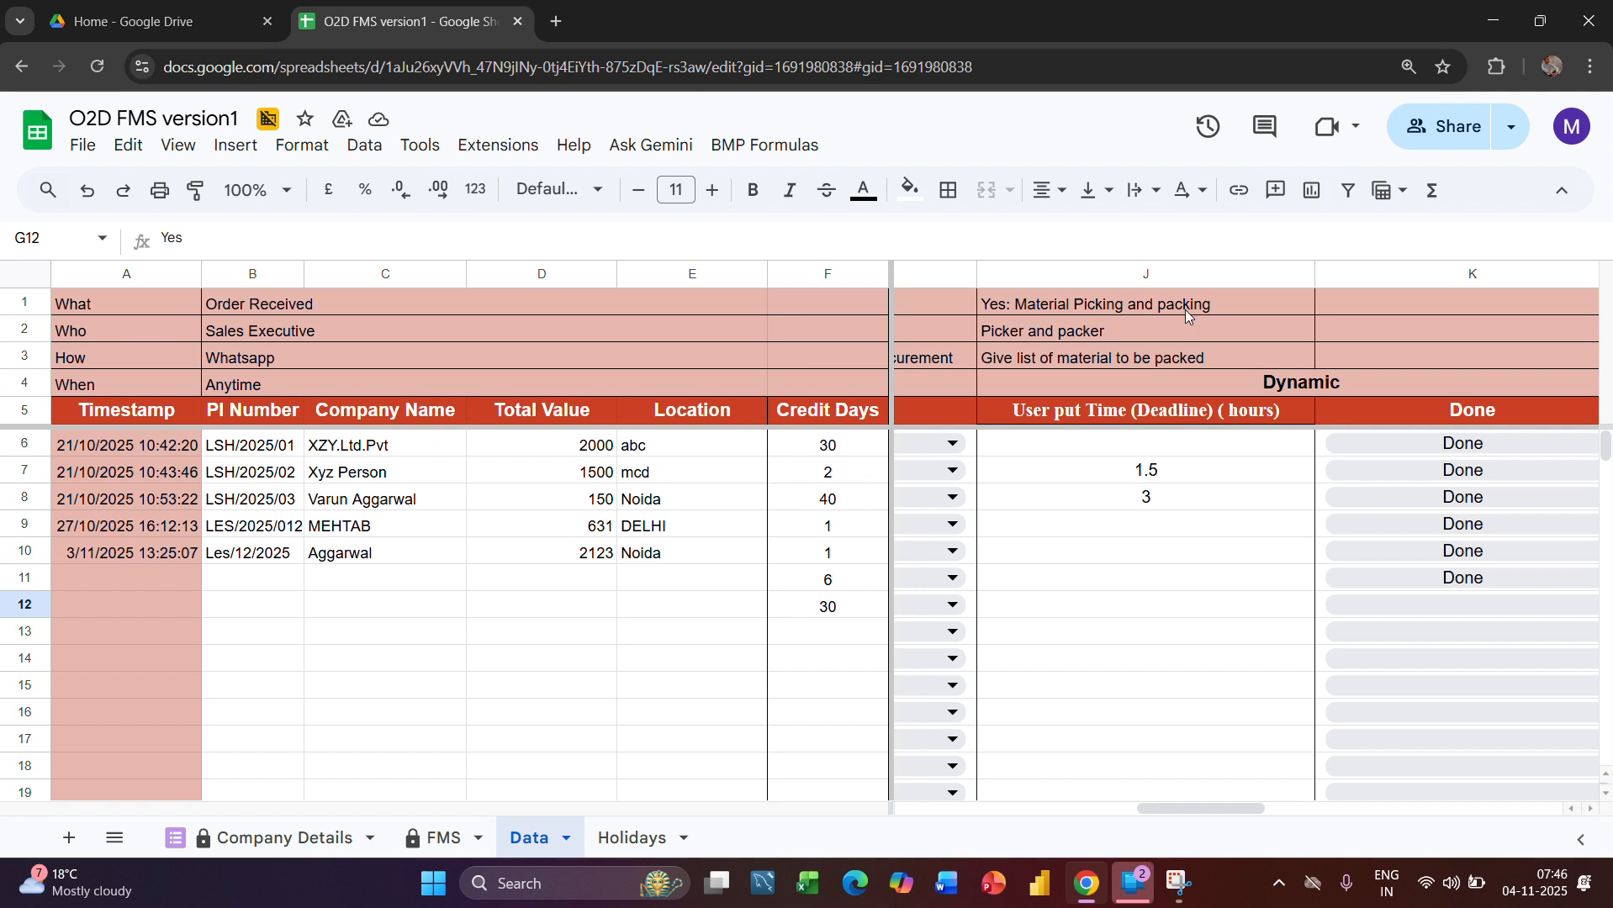
{"action": "left_click", "coordinate": [1097, 605]}
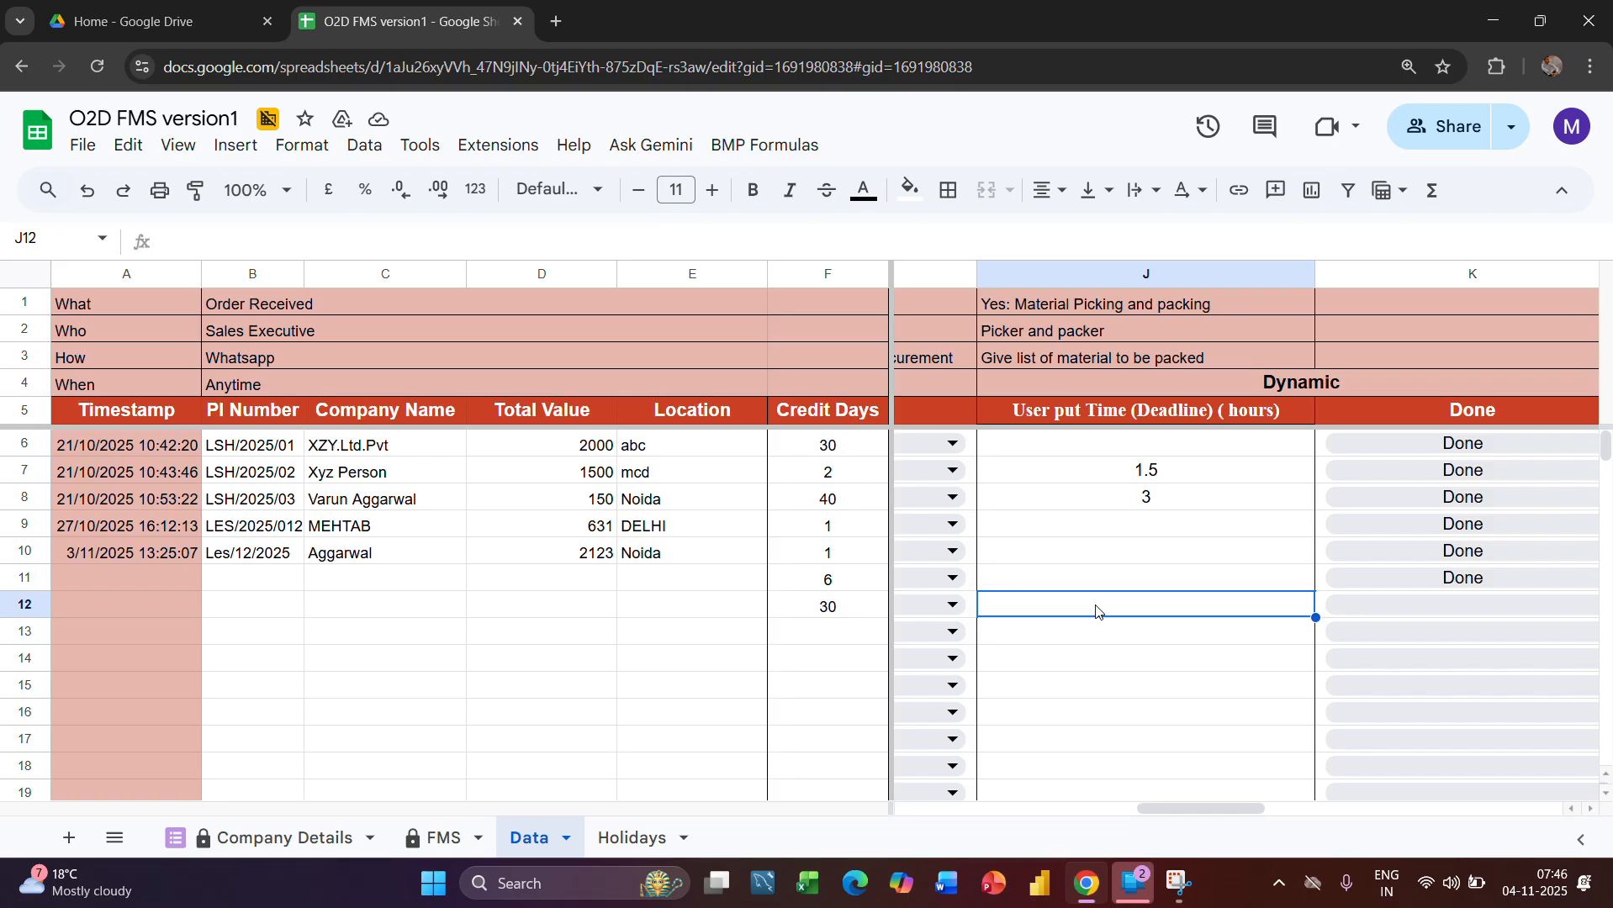
{"action": "type", "text": "1."}
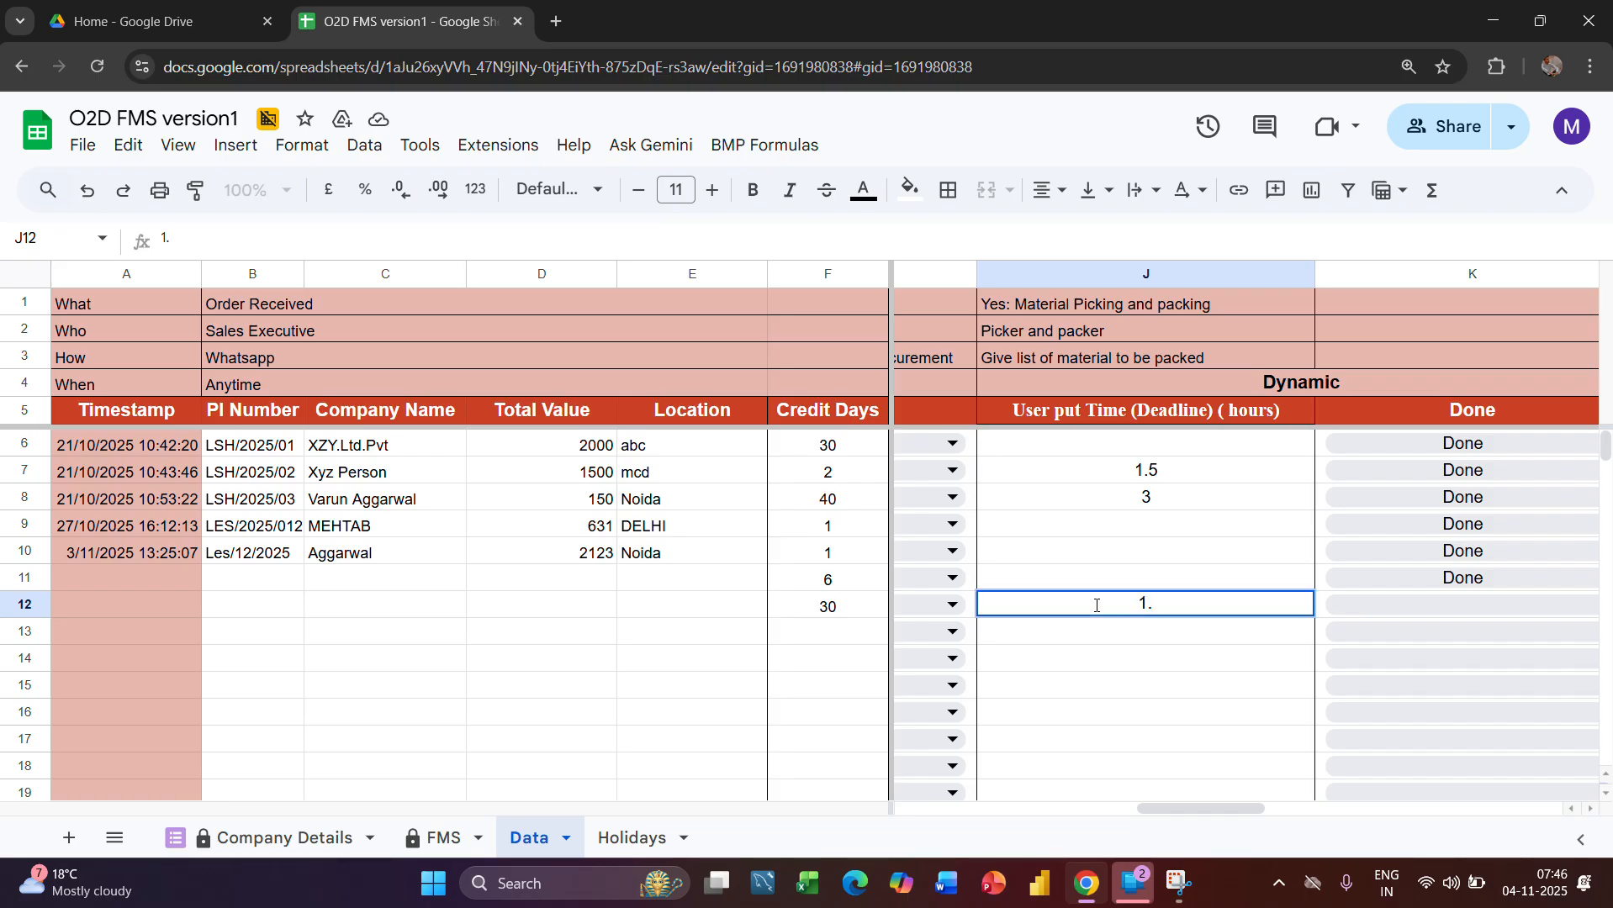
{"action": "key", "text": "BackSpace"}
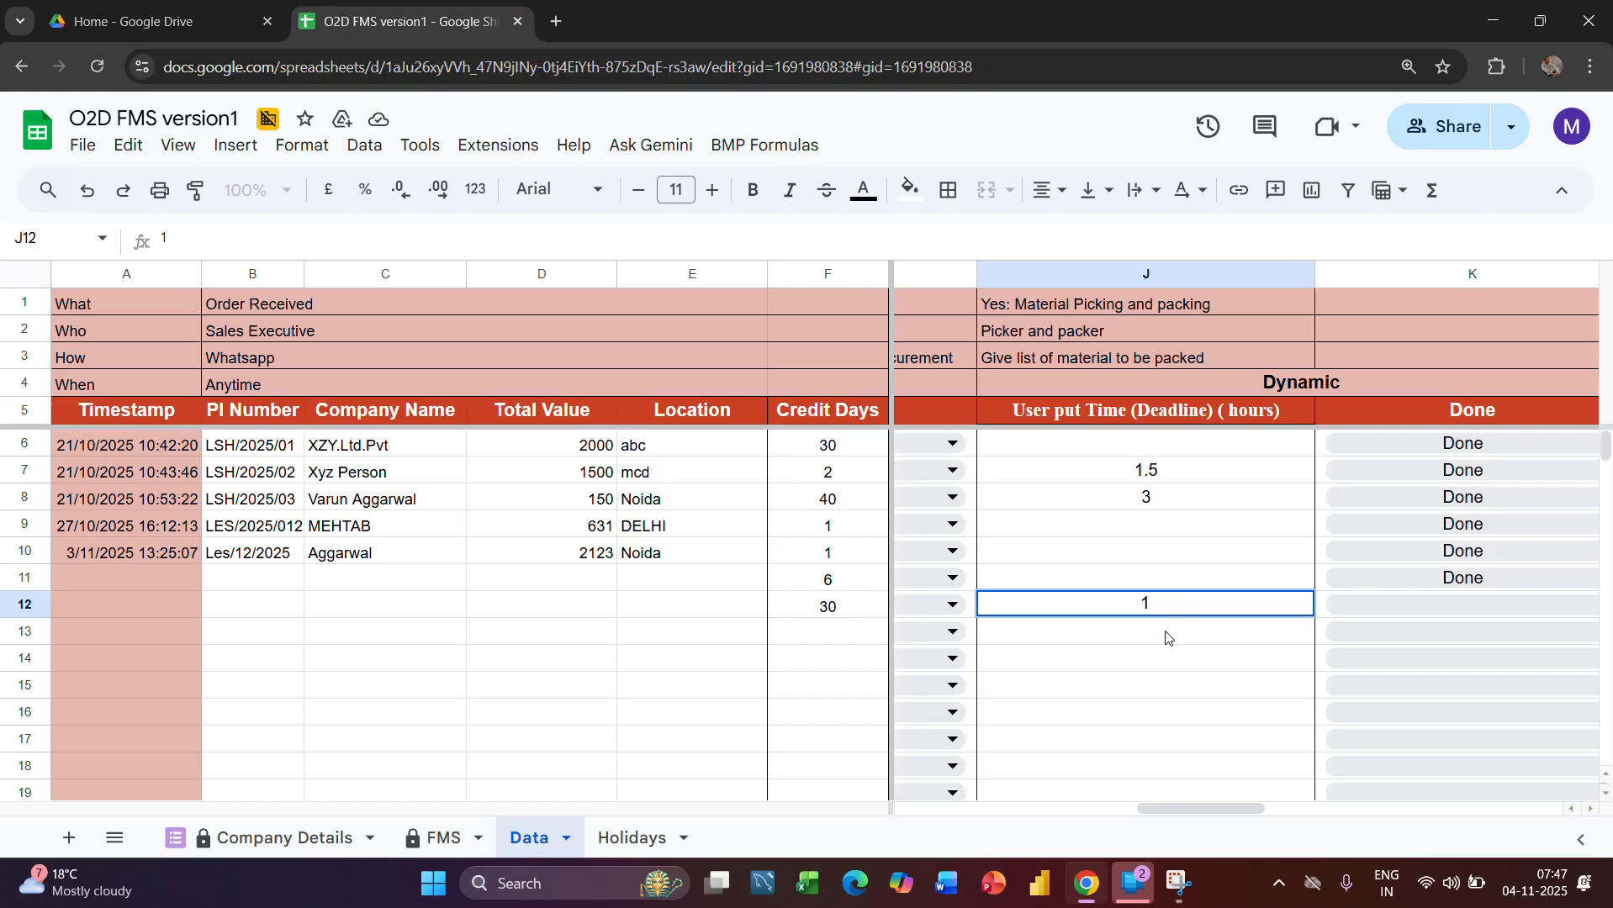
Commit the 1-hour deadline in cell J12 of the Data sheet and check row 13's picking times and Status formula in the FMS sheet
{"action": "key", "text": "Return"}
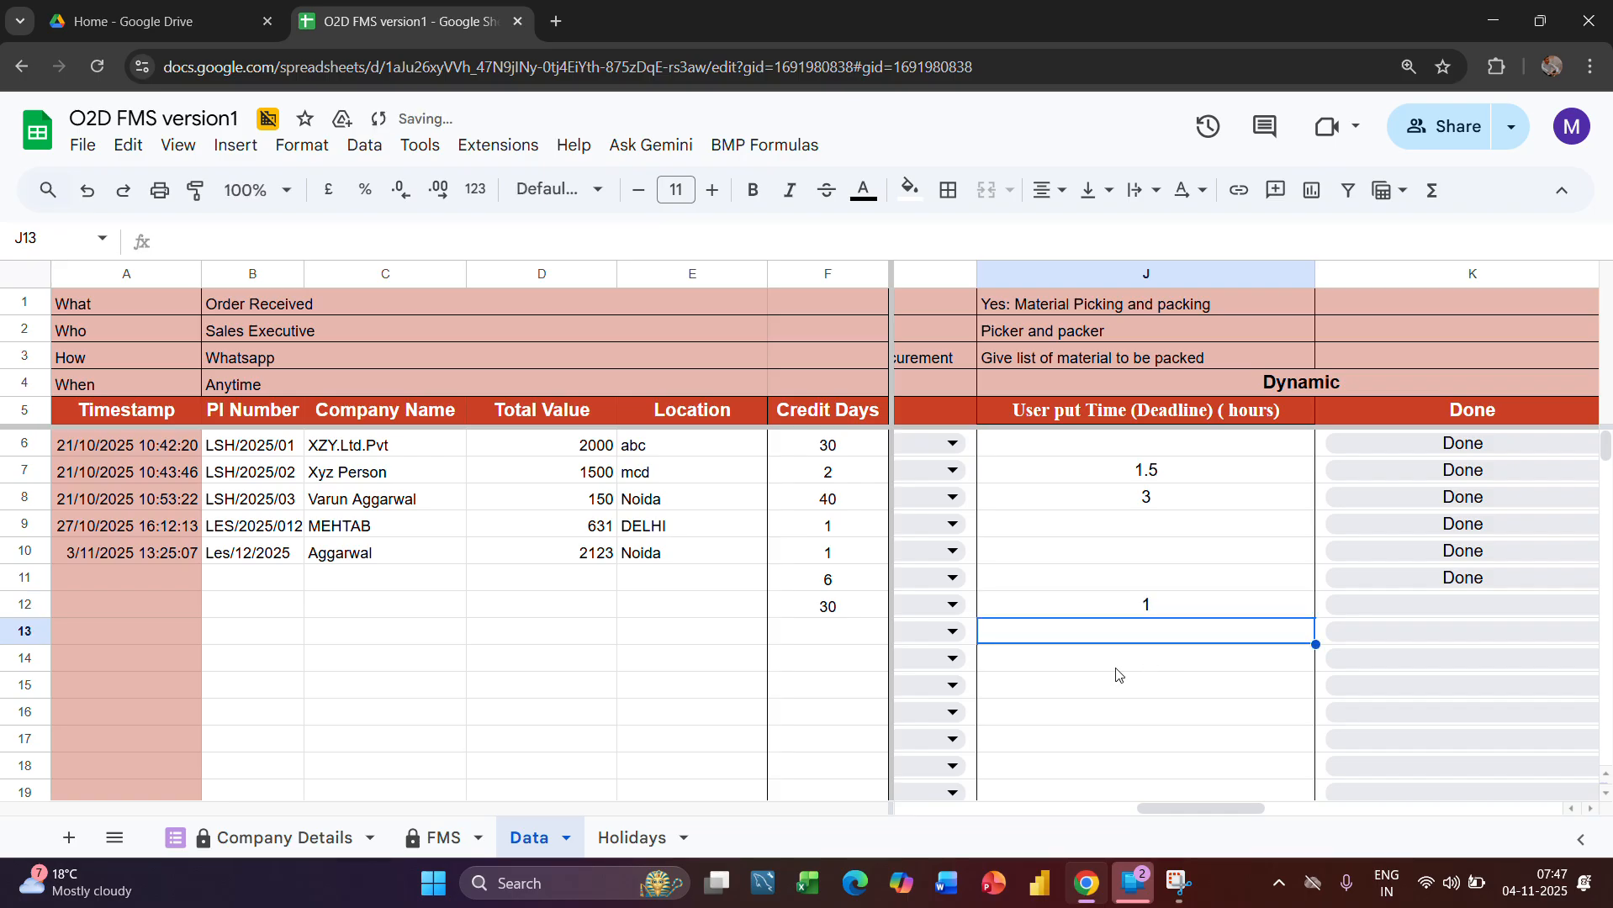
{"action": "left_click", "coordinate": [433, 839]}
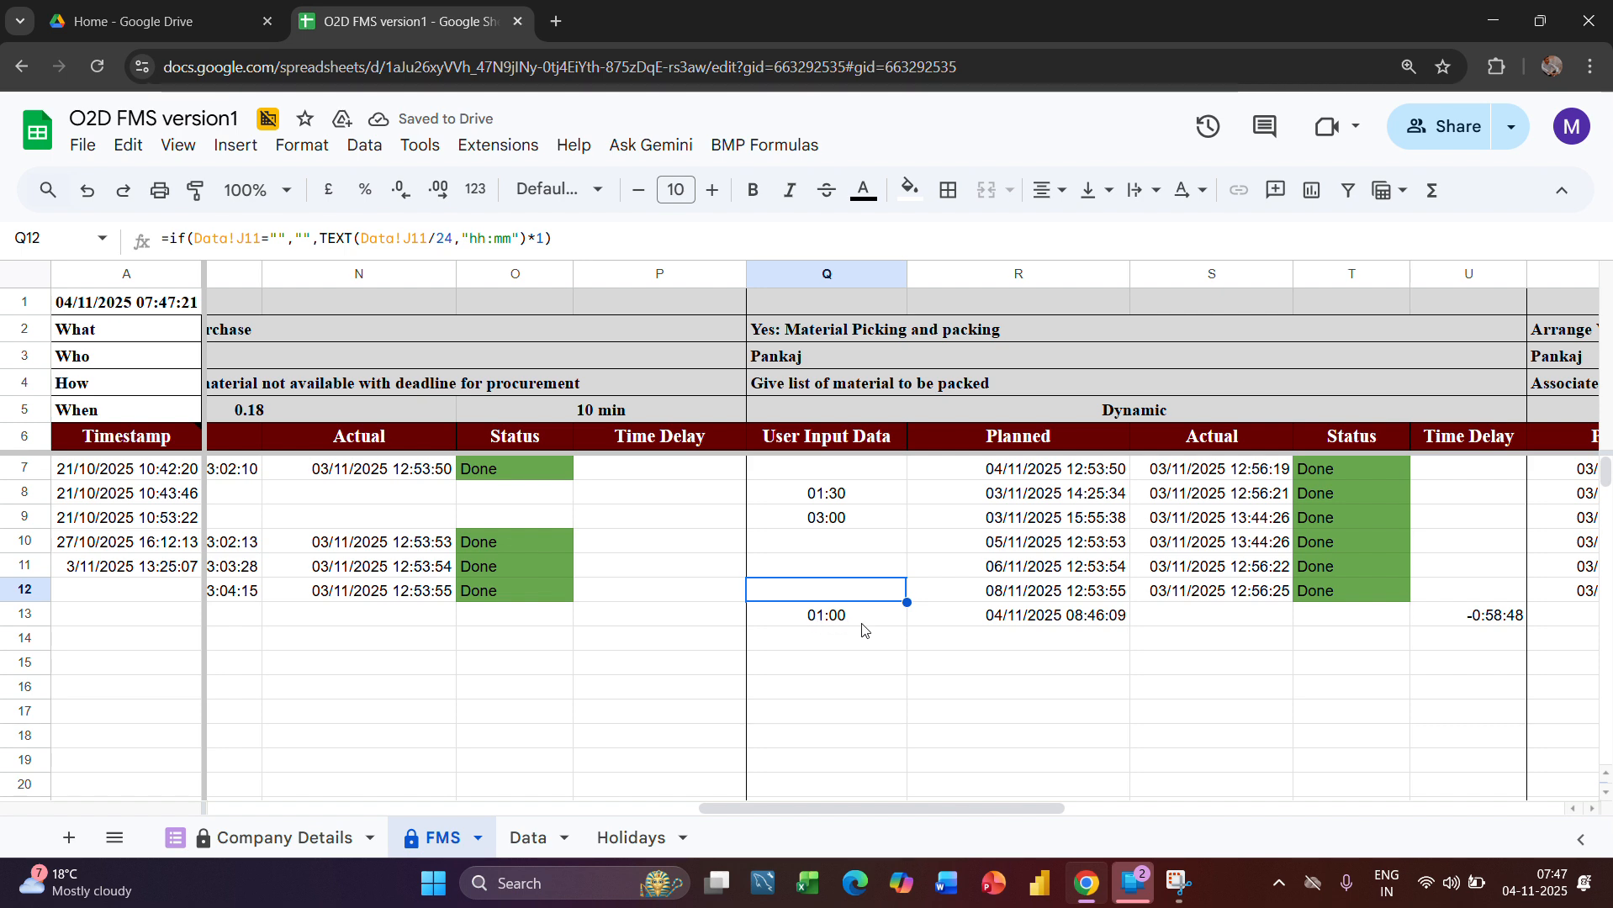
{"action": "scroll", "coordinate": [583, 682], "scroll_direction": "left", "scroll_amount": 10}
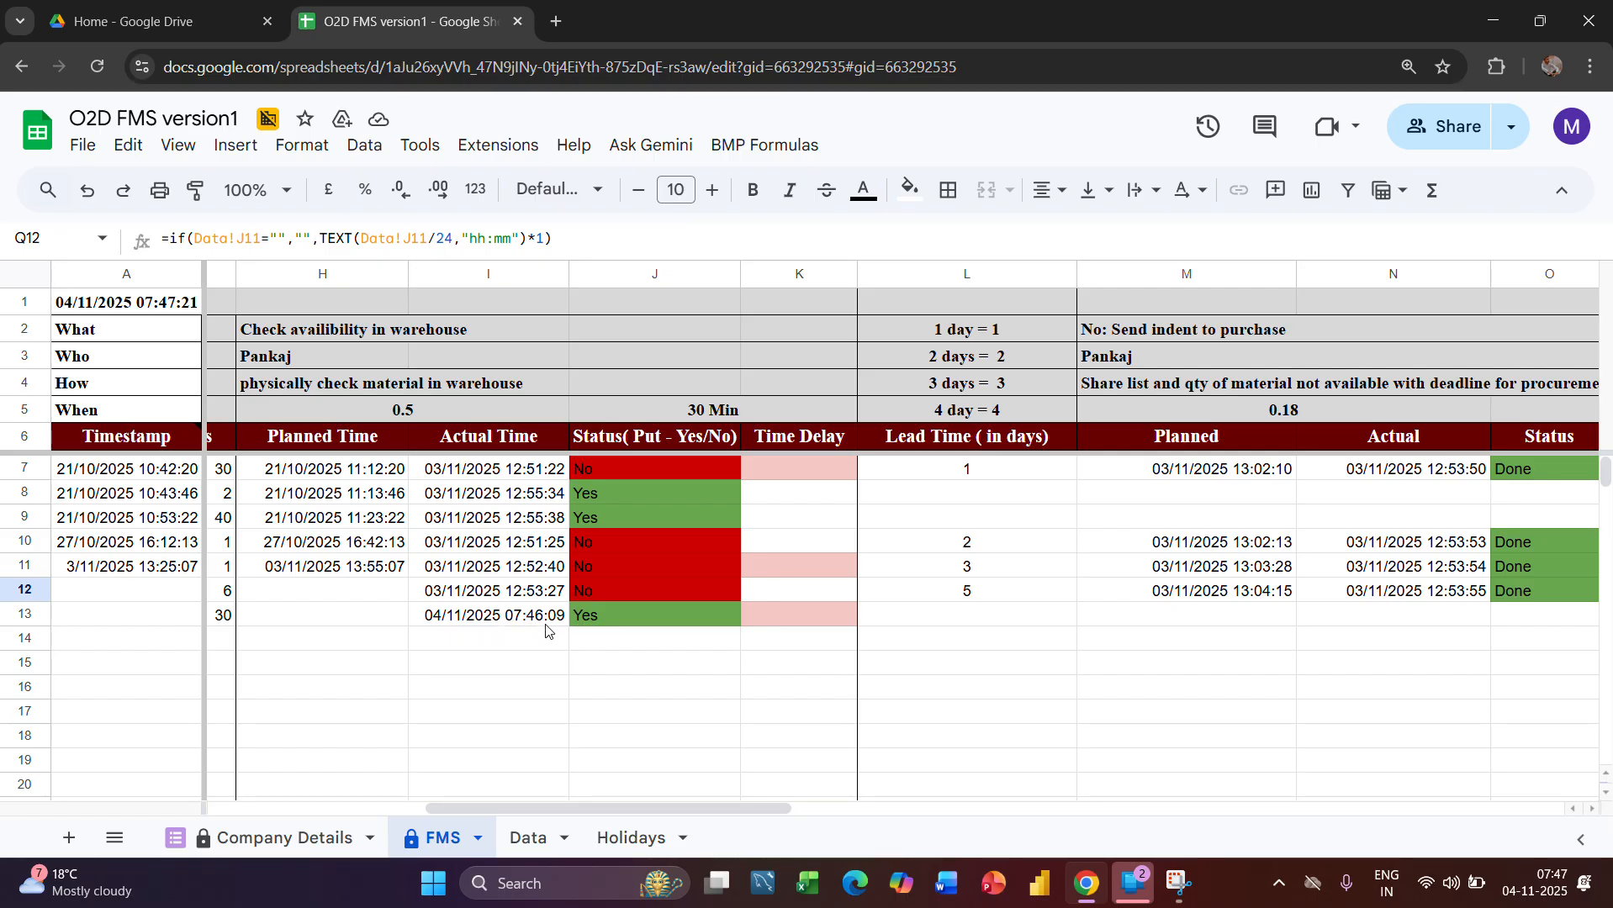
{"action": "scroll", "coordinate": [1008, 730], "scroll_direction": "right", "scroll_amount": 10}
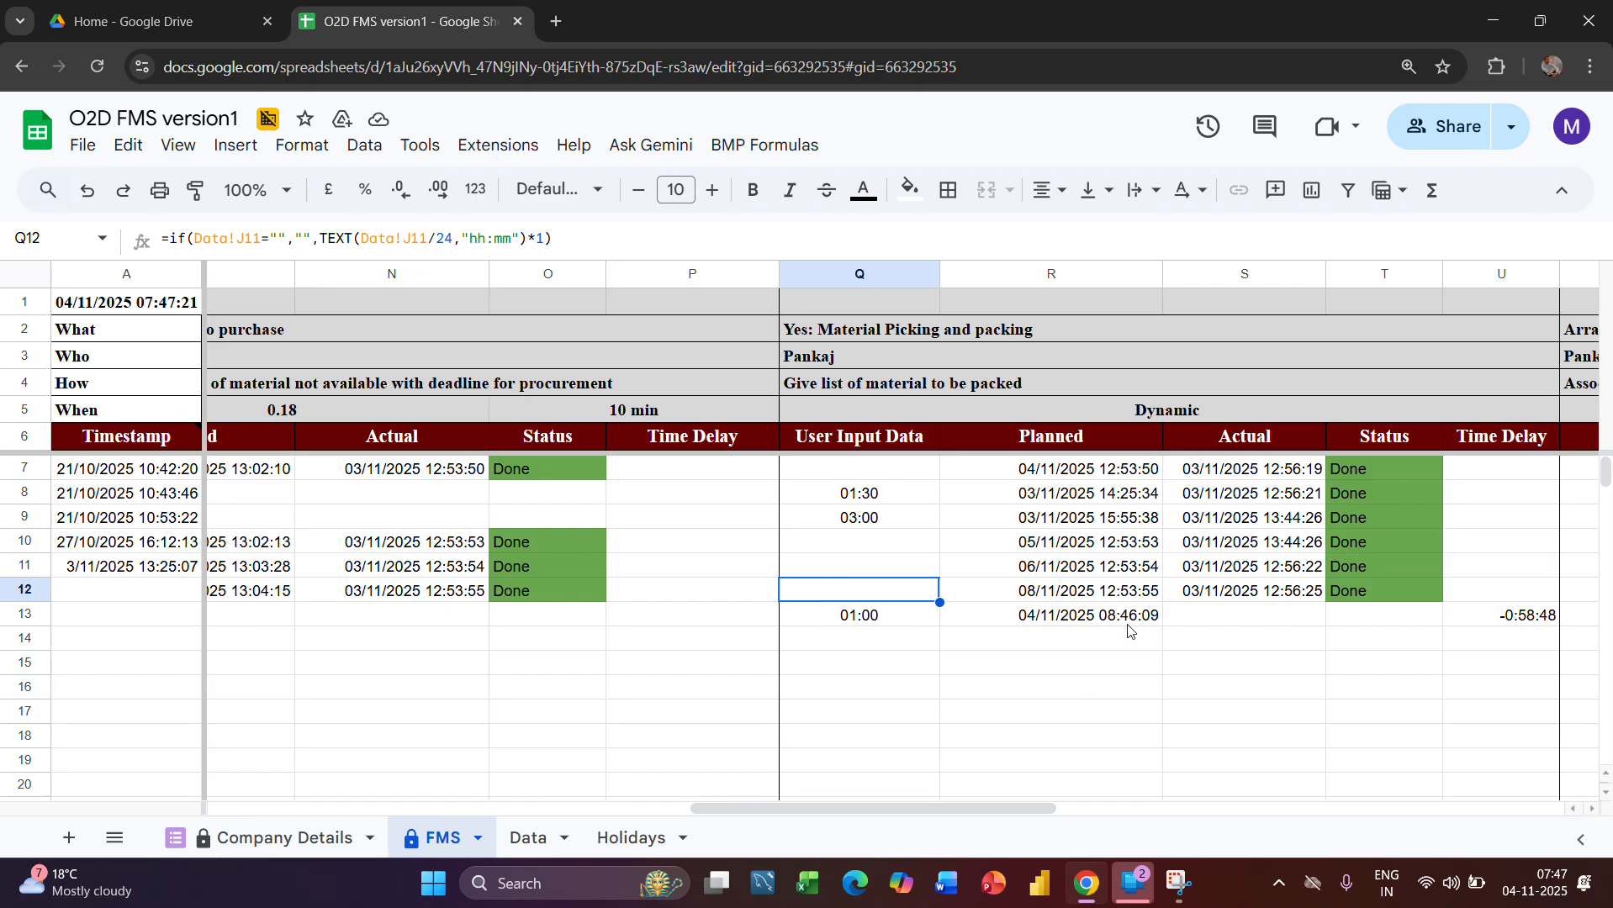
{"action": "scroll", "coordinate": [1093, 670], "scroll_direction": "right", "scroll_amount": 3}
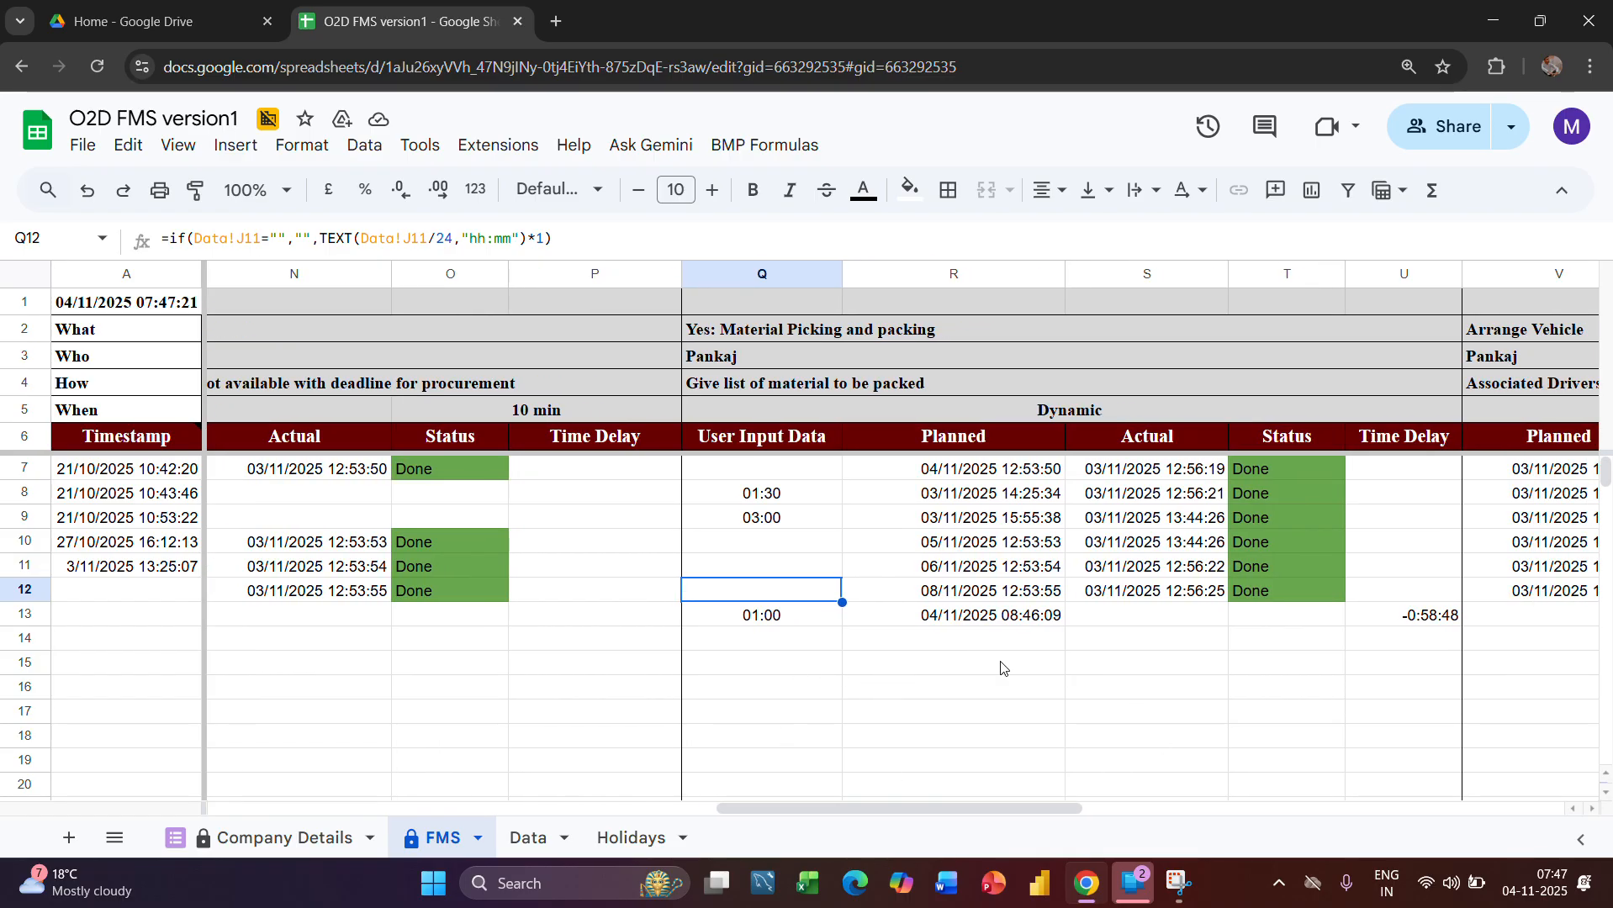
{"action": "left_click", "coordinate": [1281, 620]}
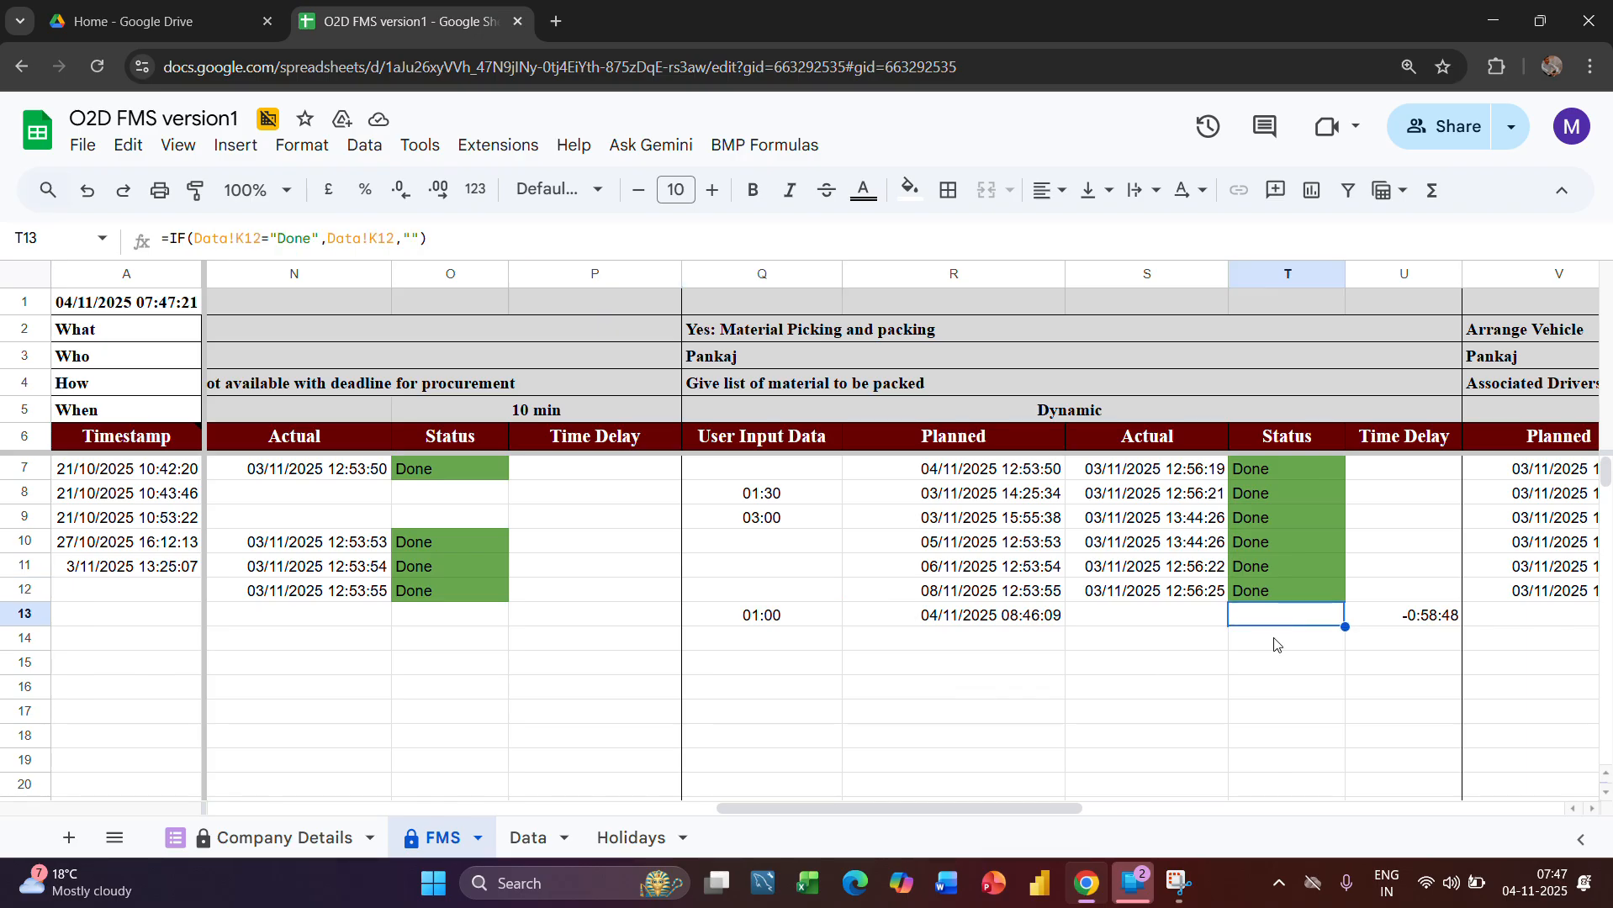
Set the material picking and packing status in cell K12 of the Data sheet to Done
{"action": "left_click", "coordinate": [530, 837]}
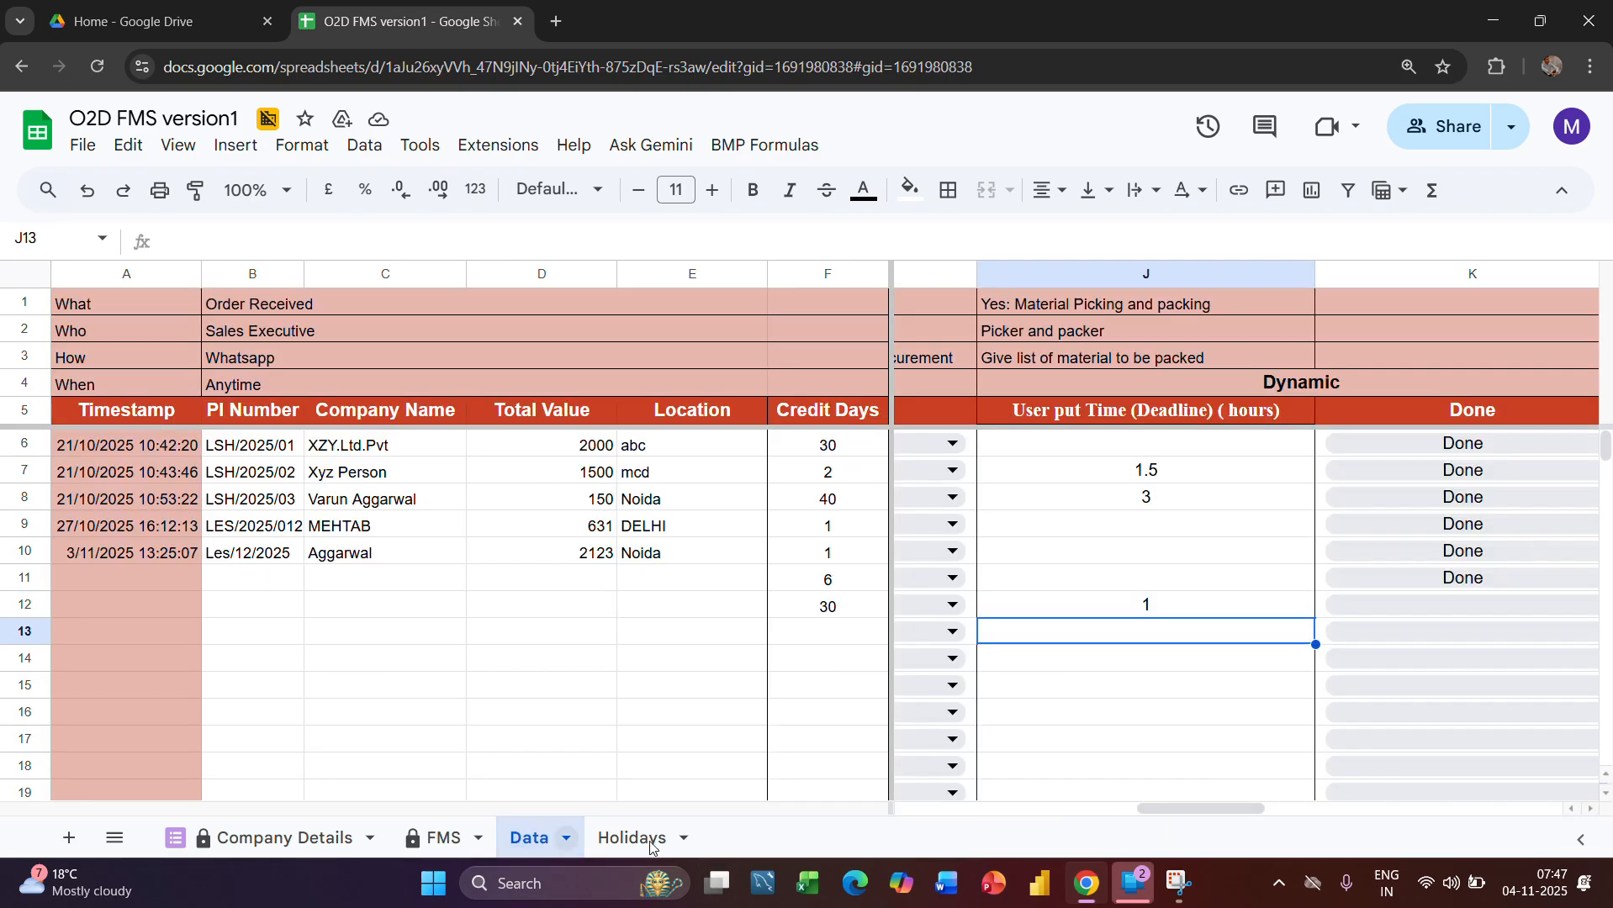
{"action": "scroll", "coordinate": [1177, 652], "scroll_direction": "right", "scroll_amount": 2}
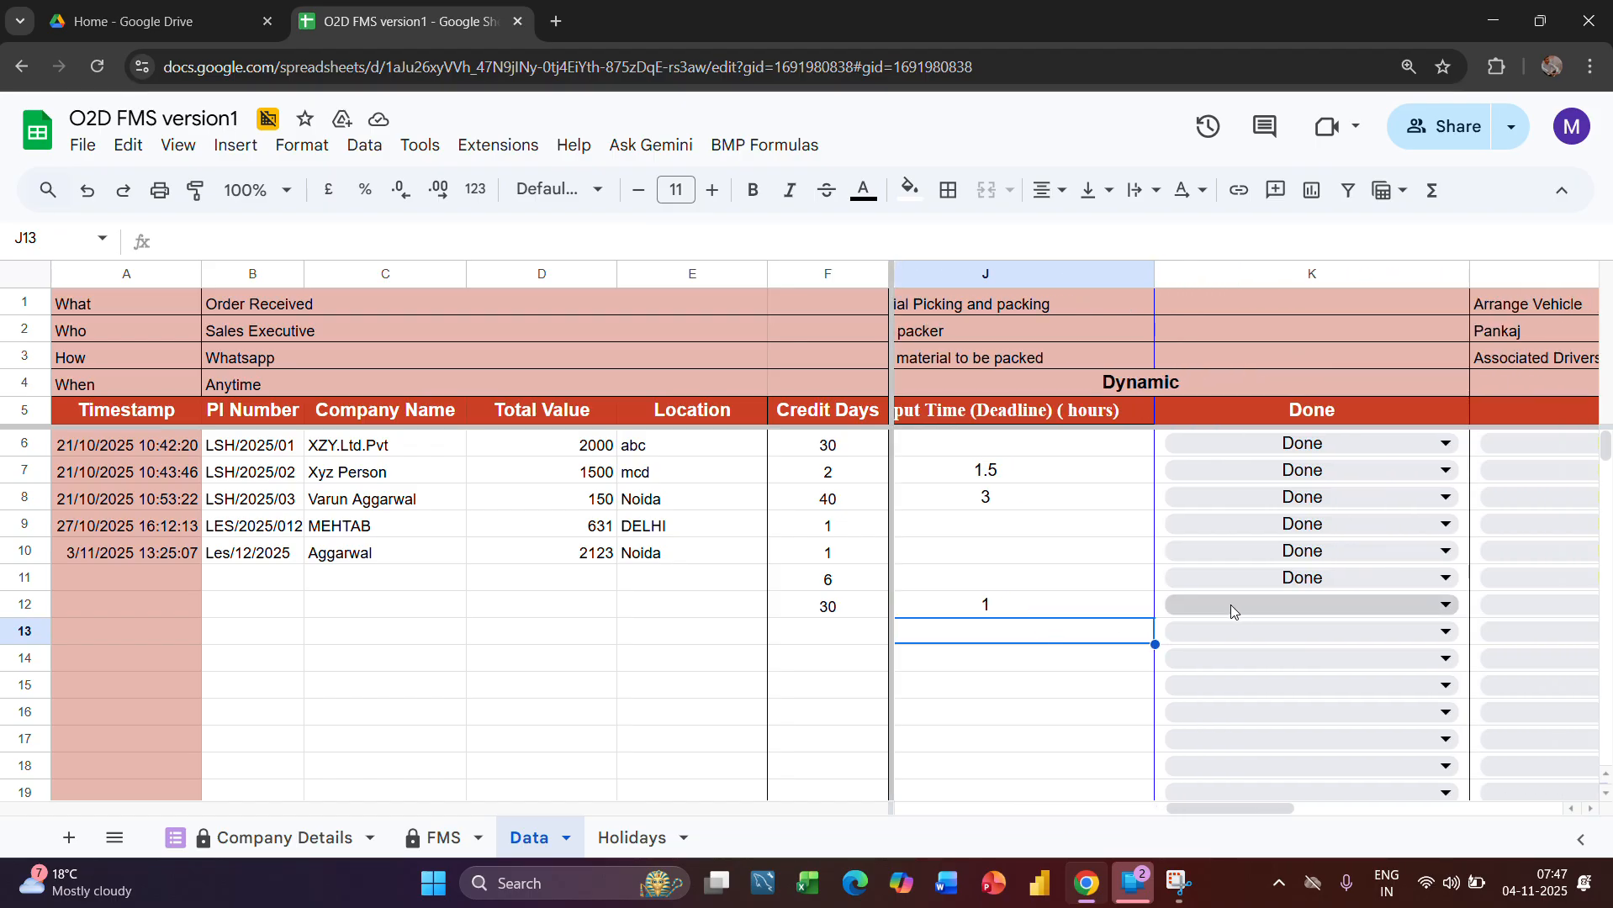
{"action": "left_click", "coordinate": [1289, 603]}
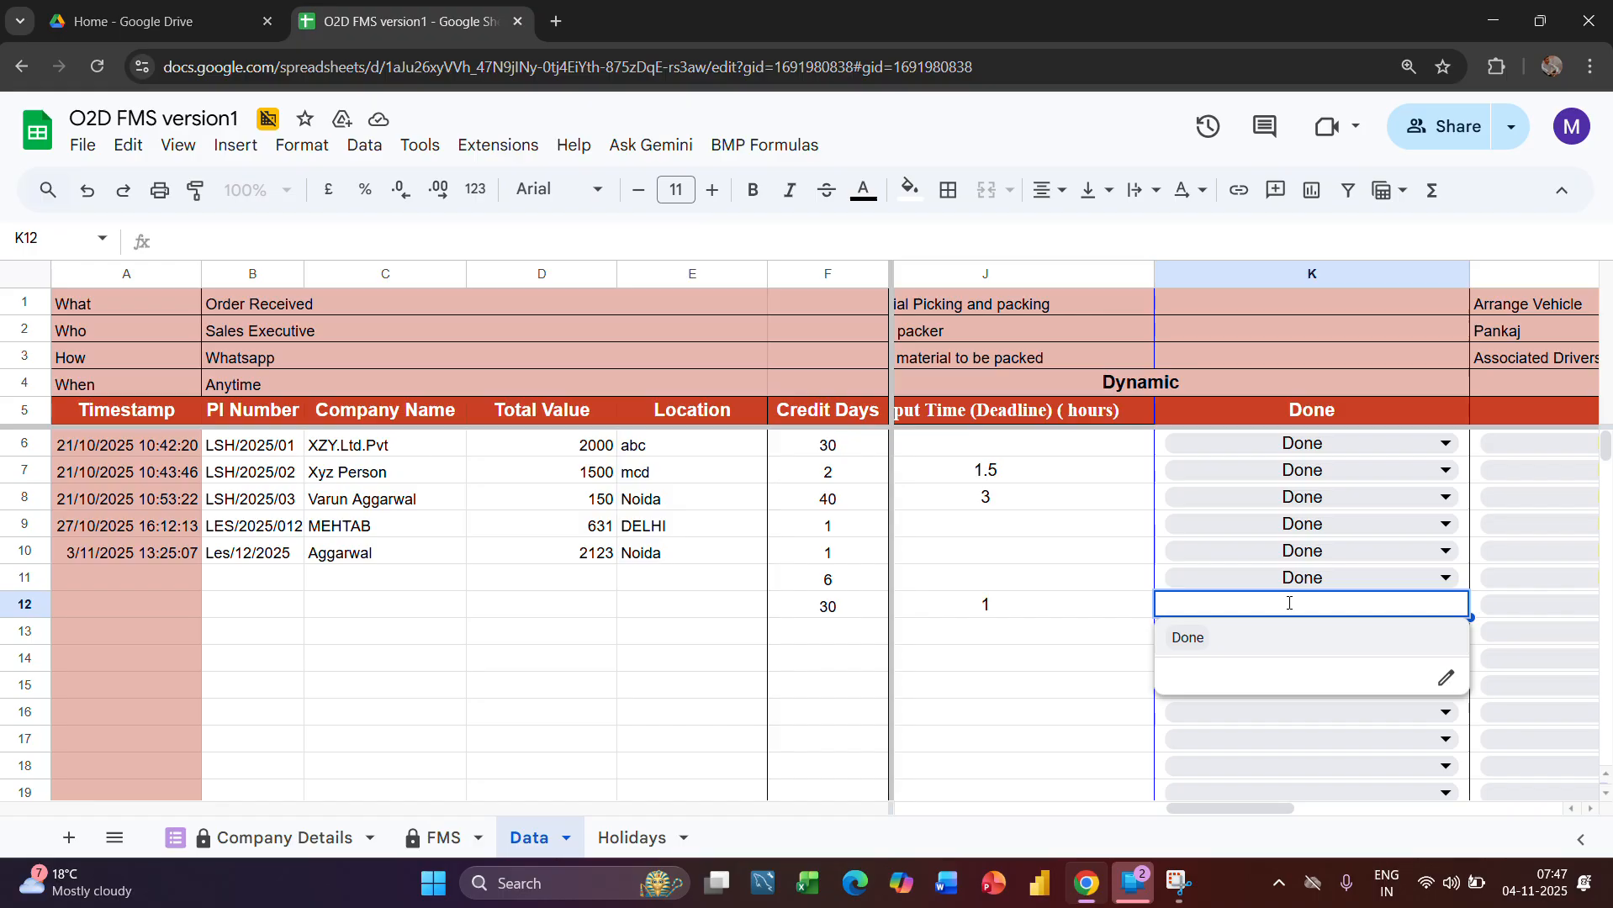
{"action": "left_click", "coordinate": [1188, 639]}
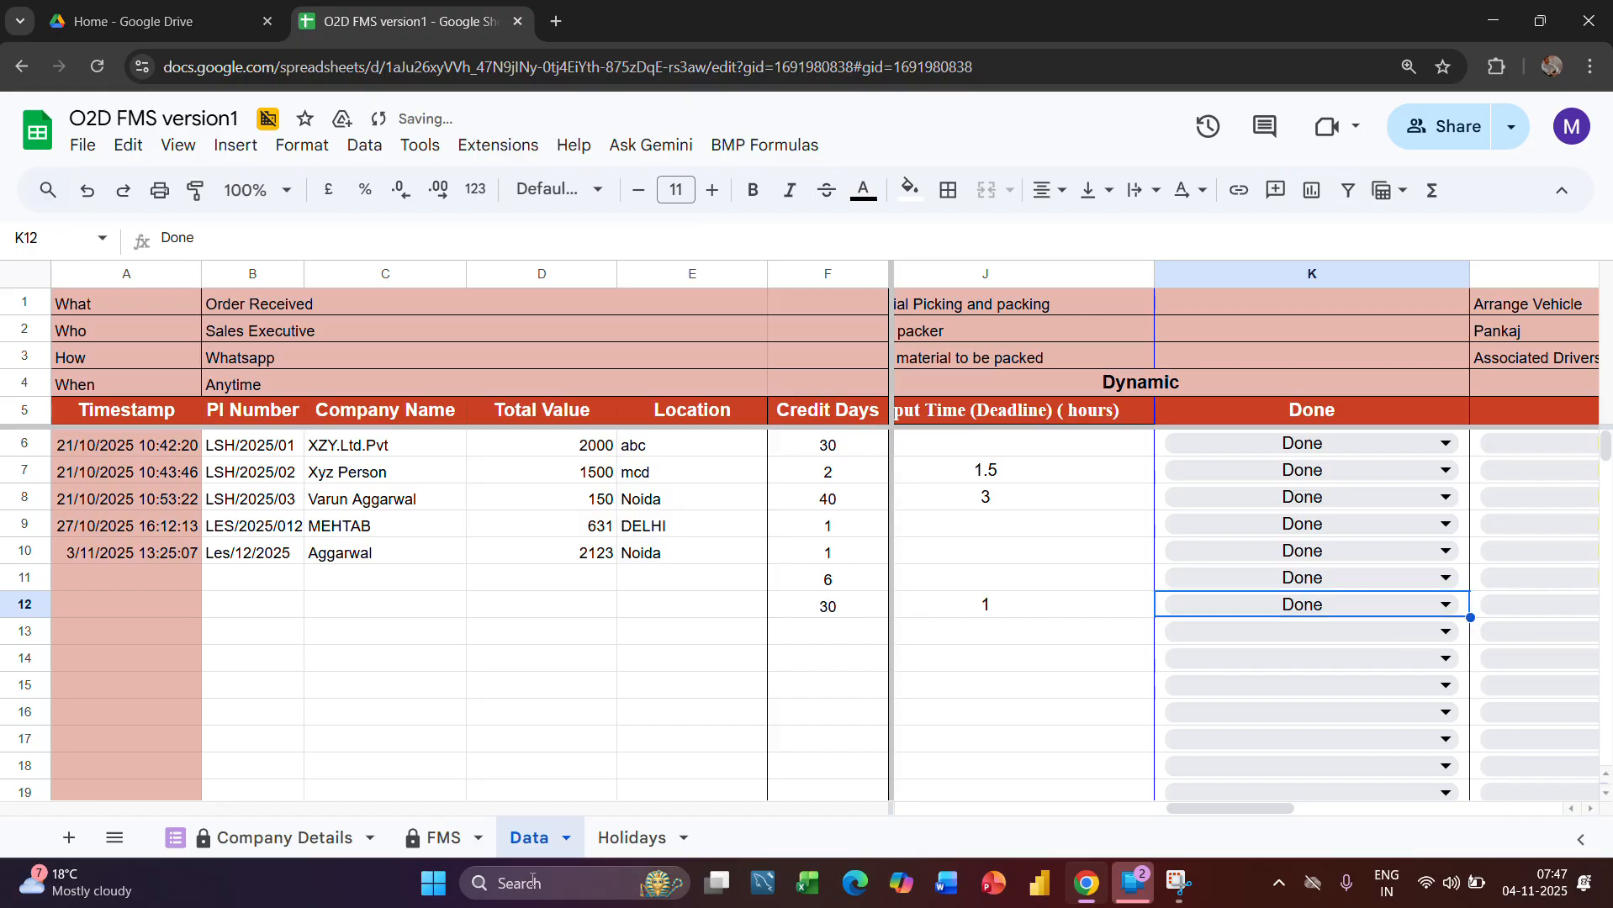
Check the picking and packing stage in row 13 of the FMS sheet, including the Actual formula in S13
{"action": "left_click", "coordinate": [439, 838]}
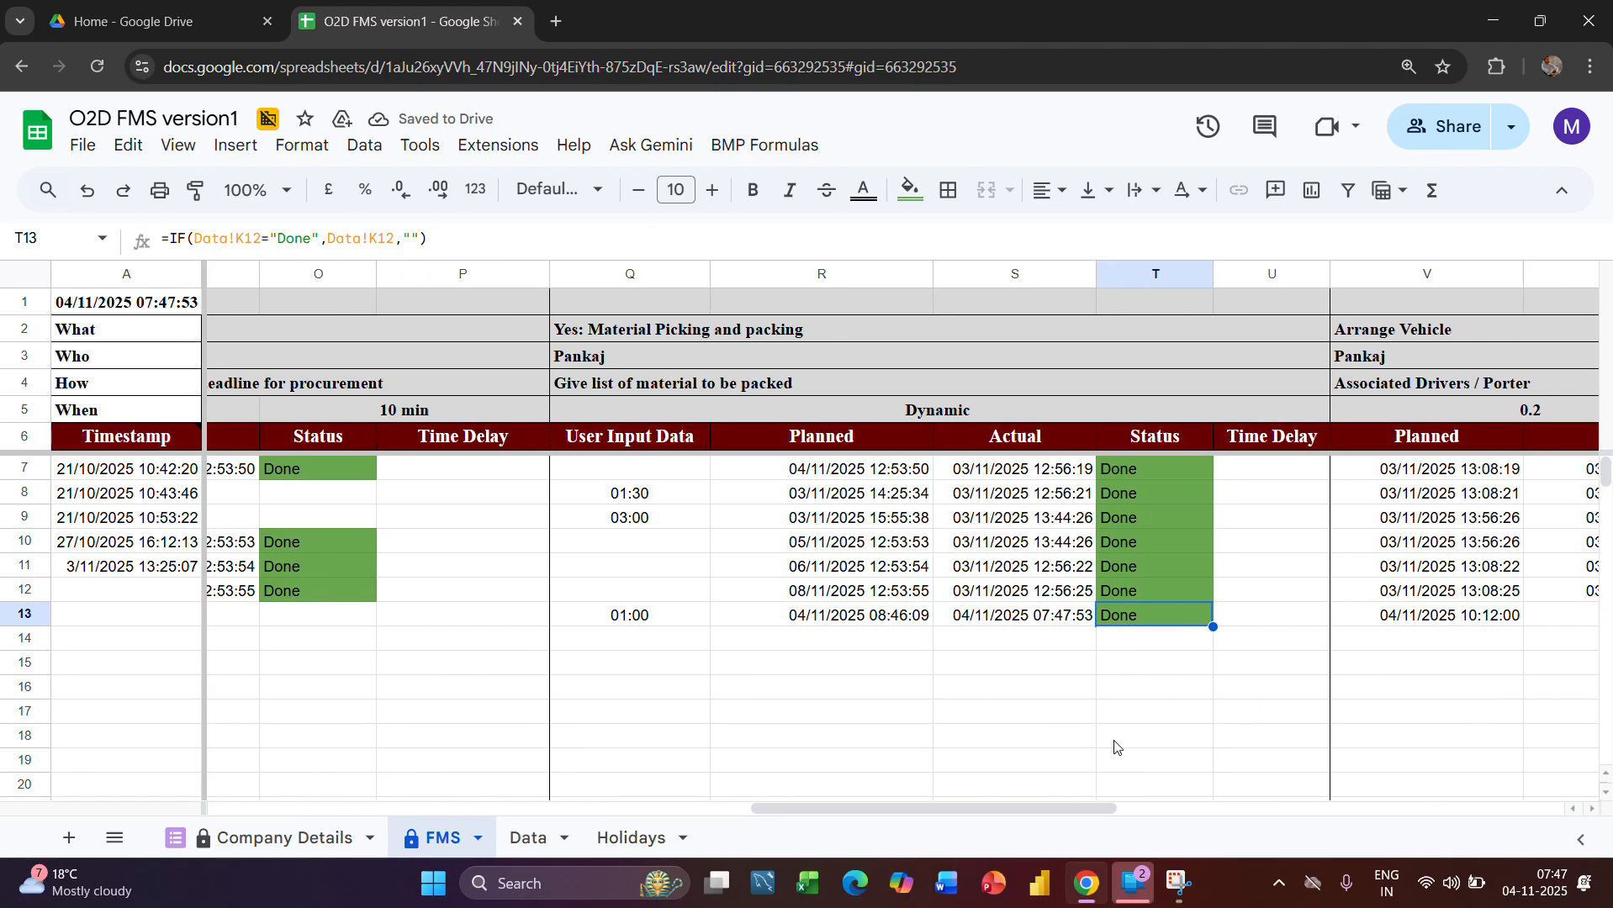
{"action": "left_click", "coordinate": [982, 620]}
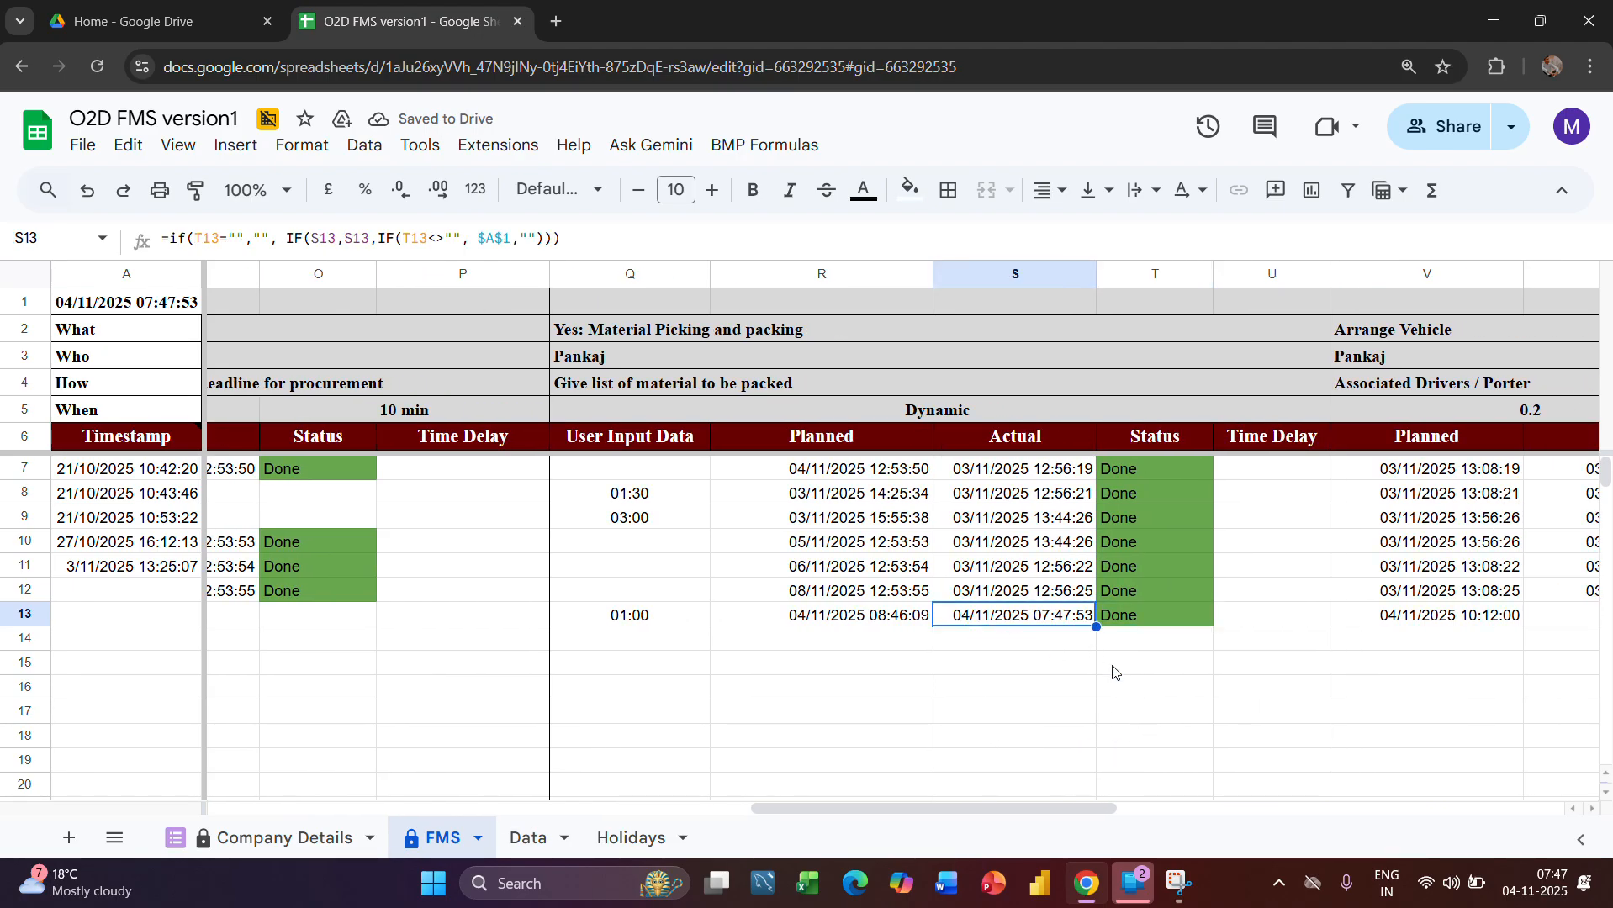
{"action": "scroll", "coordinate": [1113, 670], "scroll_direction": "right", "scroll_amount": 3}
{"action": "scroll", "coordinate": [1113, 670], "scroll_direction": "right", "scroll_amount": 2}
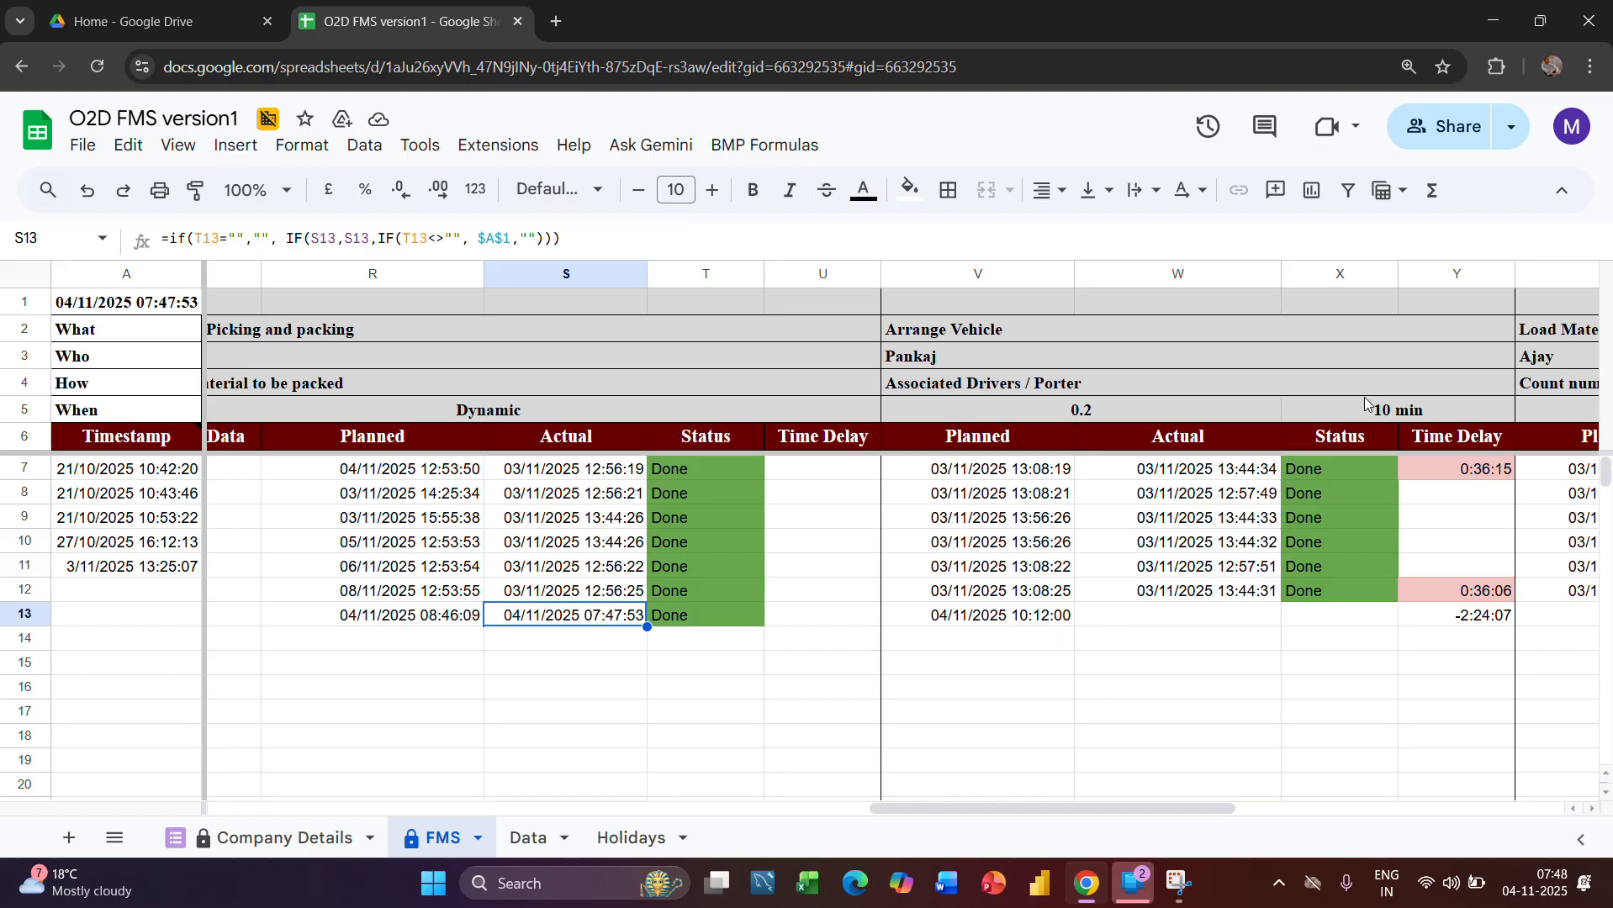
Examine the FMS sheet's Arrange Vehicle stage: the time allowance cells V5 and X5, row 13's planned time and the Status formula in X13
{"action": "left_click", "coordinate": [1094, 419]}
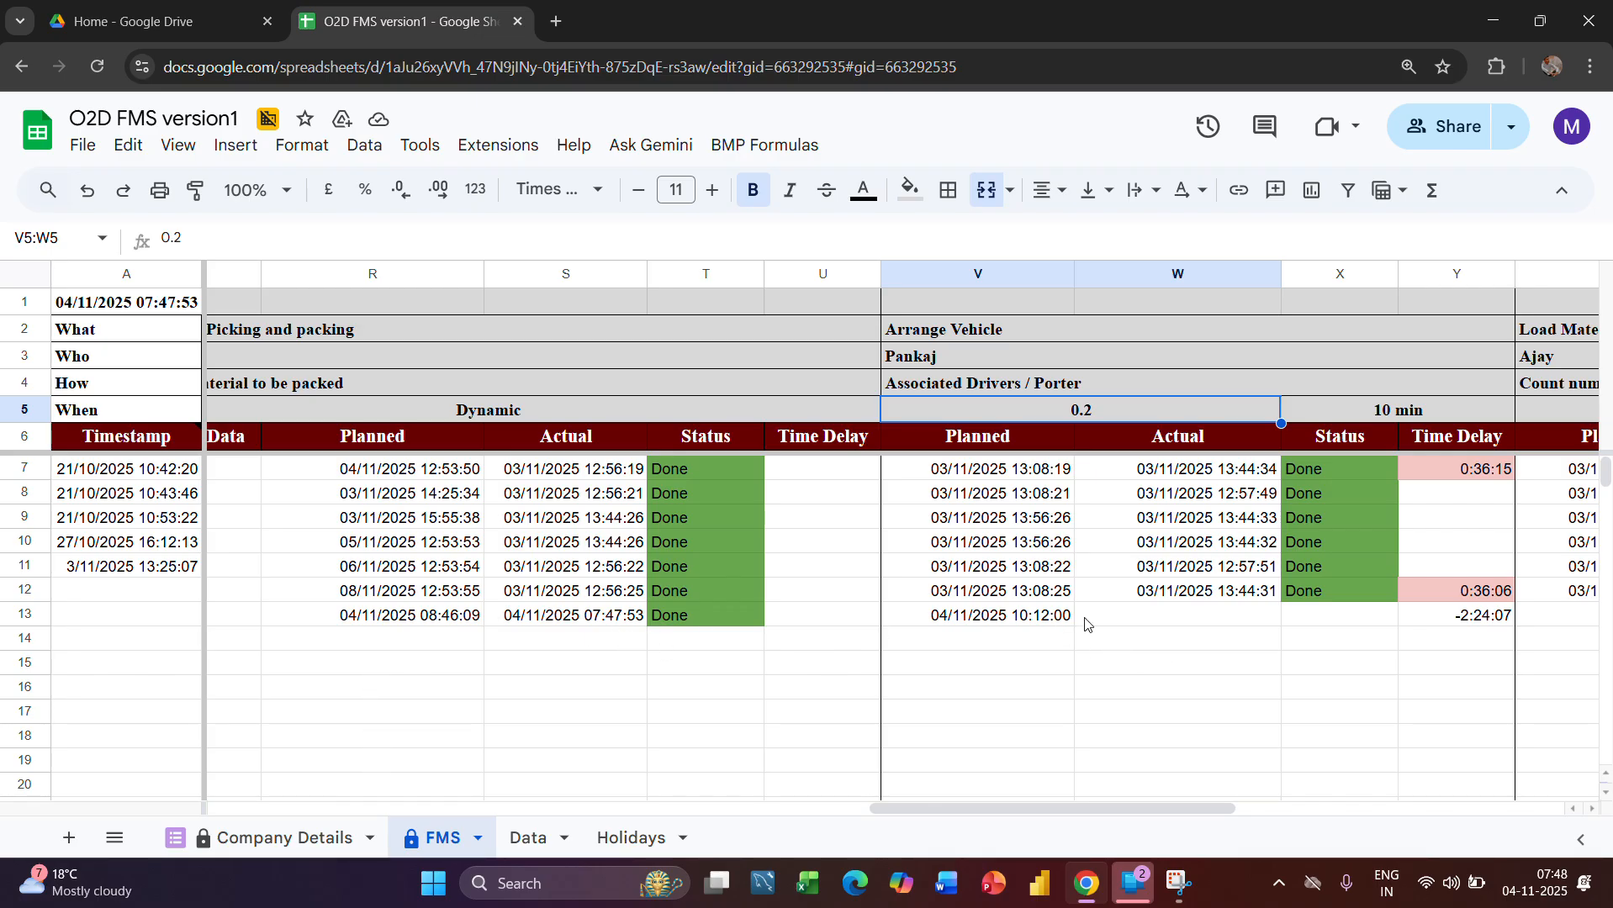
{"action": "left_click", "coordinate": [694, 37]}
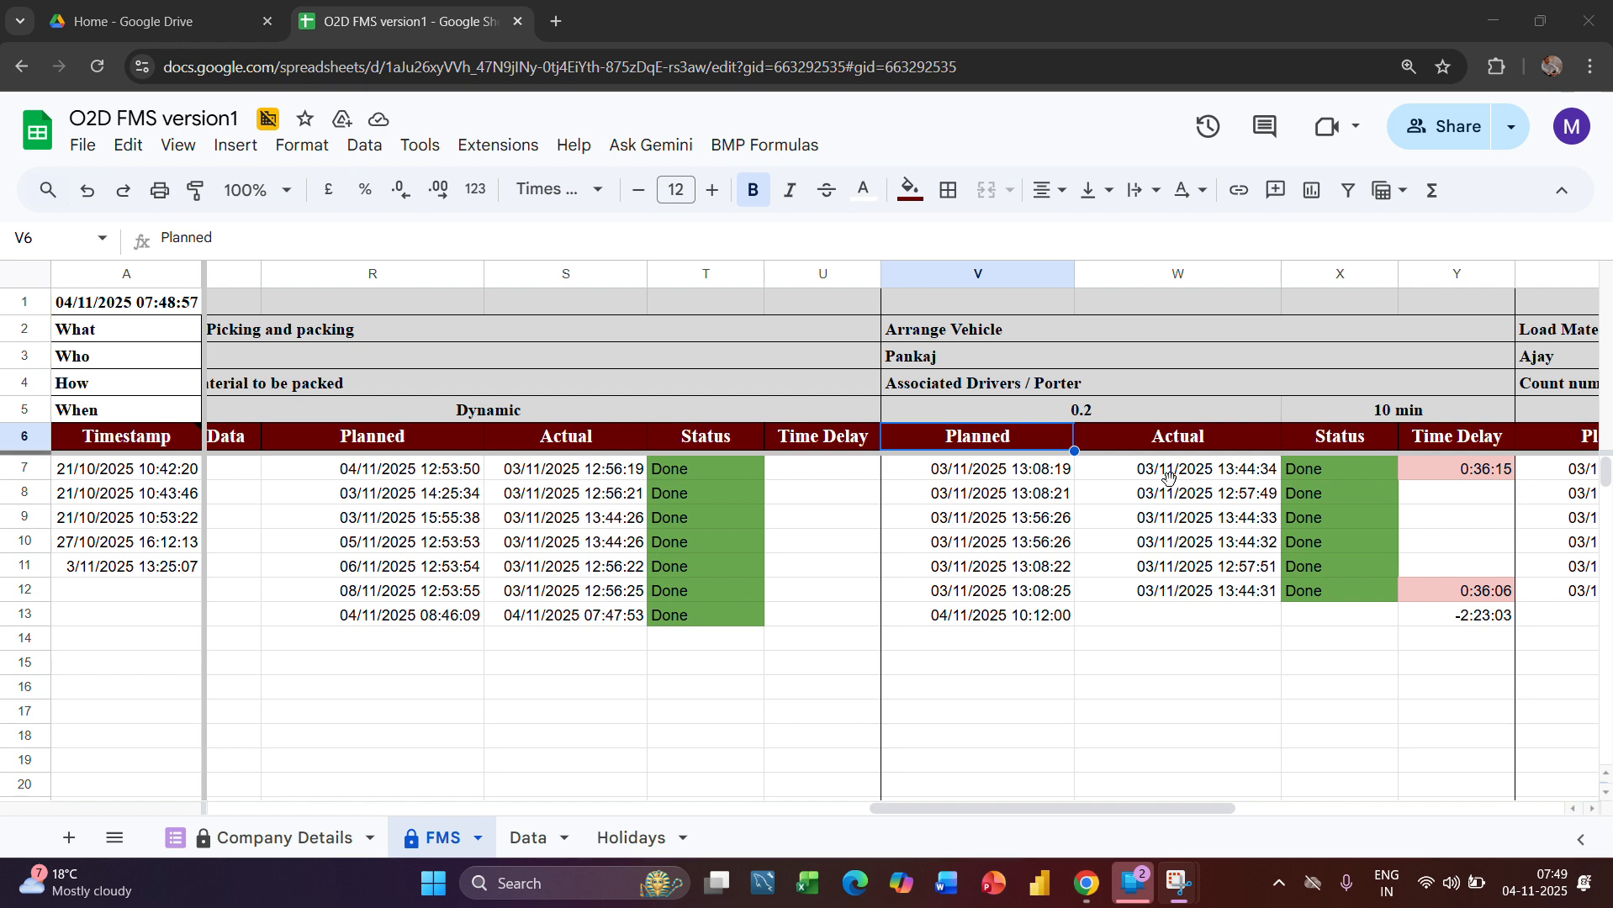
{"action": "scroll", "coordinate": [1061, 632], "scroll_direction": "right", "scroll_amount": 1}
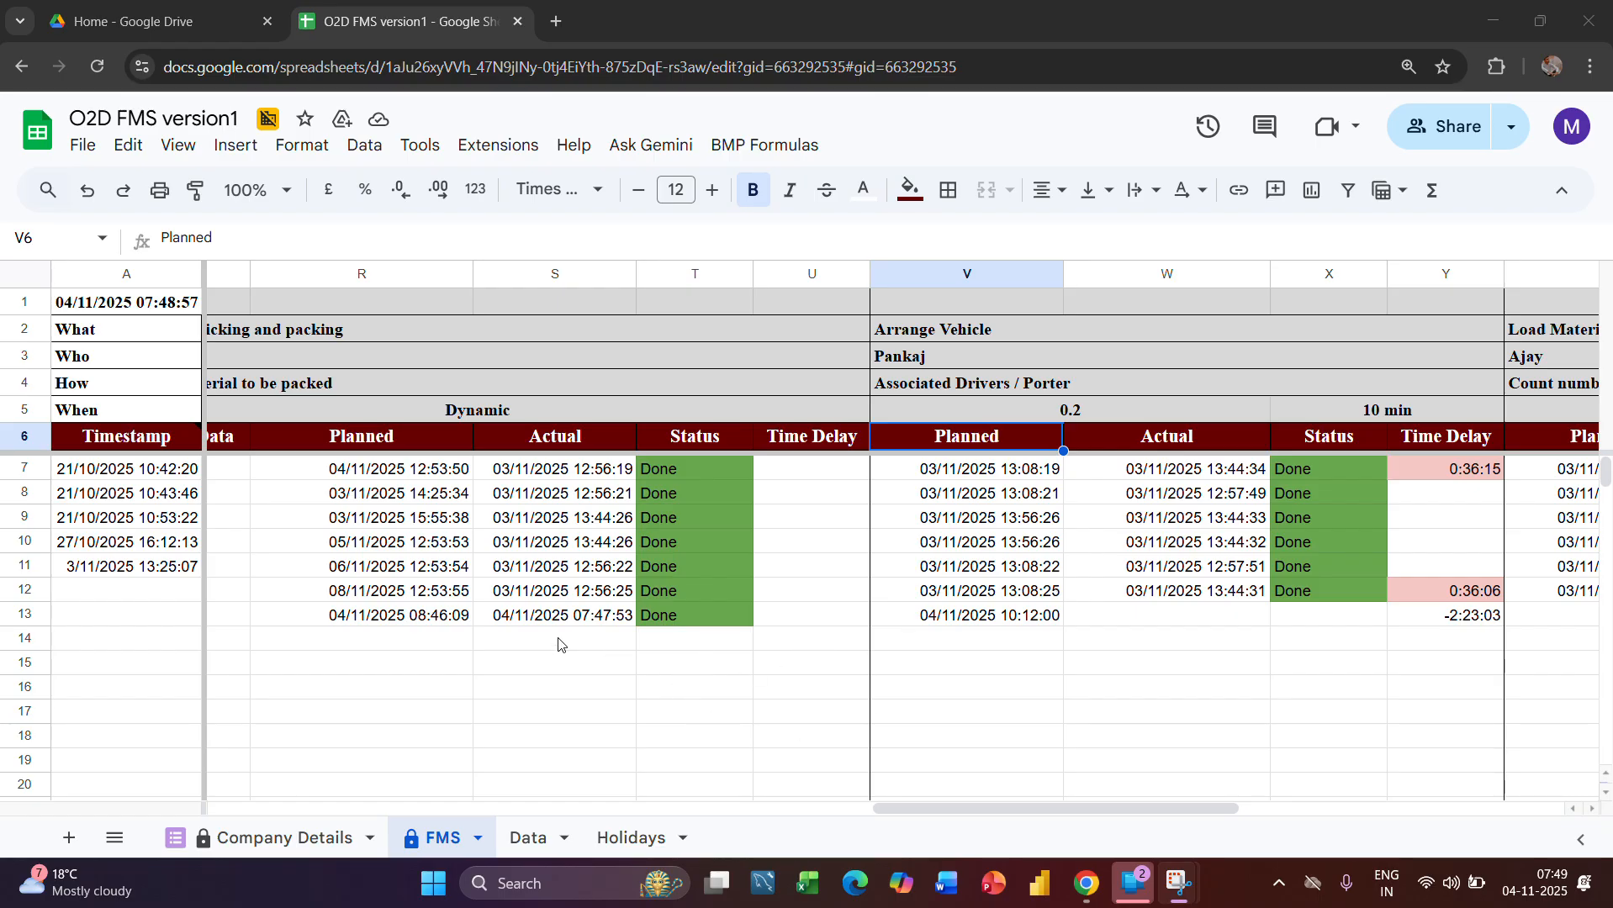
{"action": "scroll", "coordinate": [1152, 709], "scroll_direction": "right", "scroll_amount": 5}
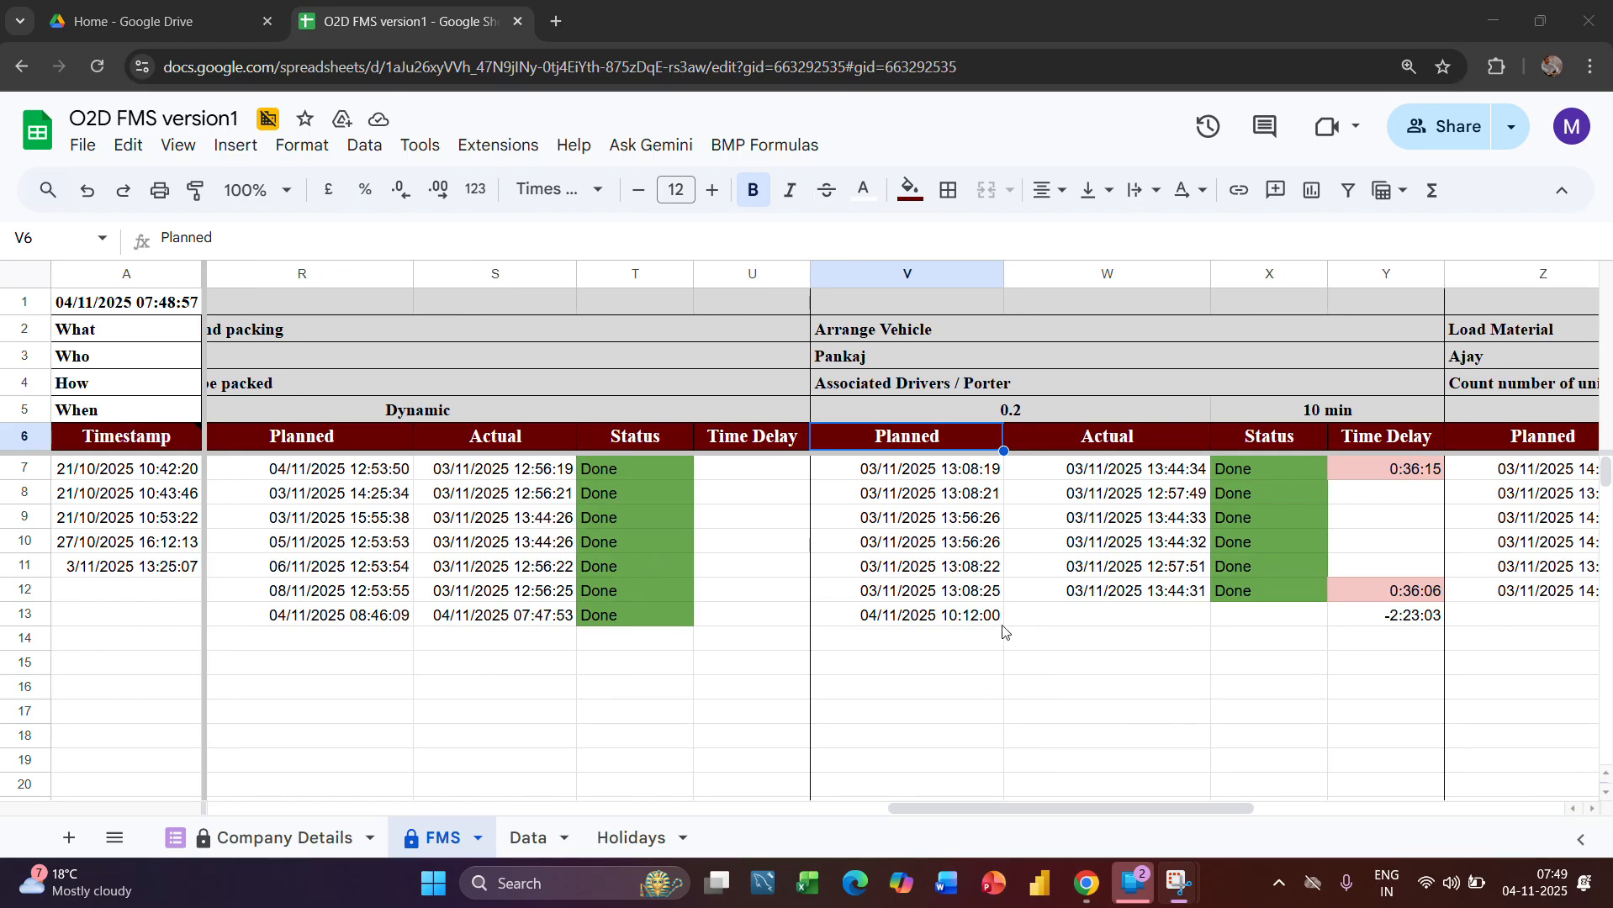
{"action": "scroll", "coordinate": [1055, 621], "scroll_direction": "right", "scroll_amount": 8}
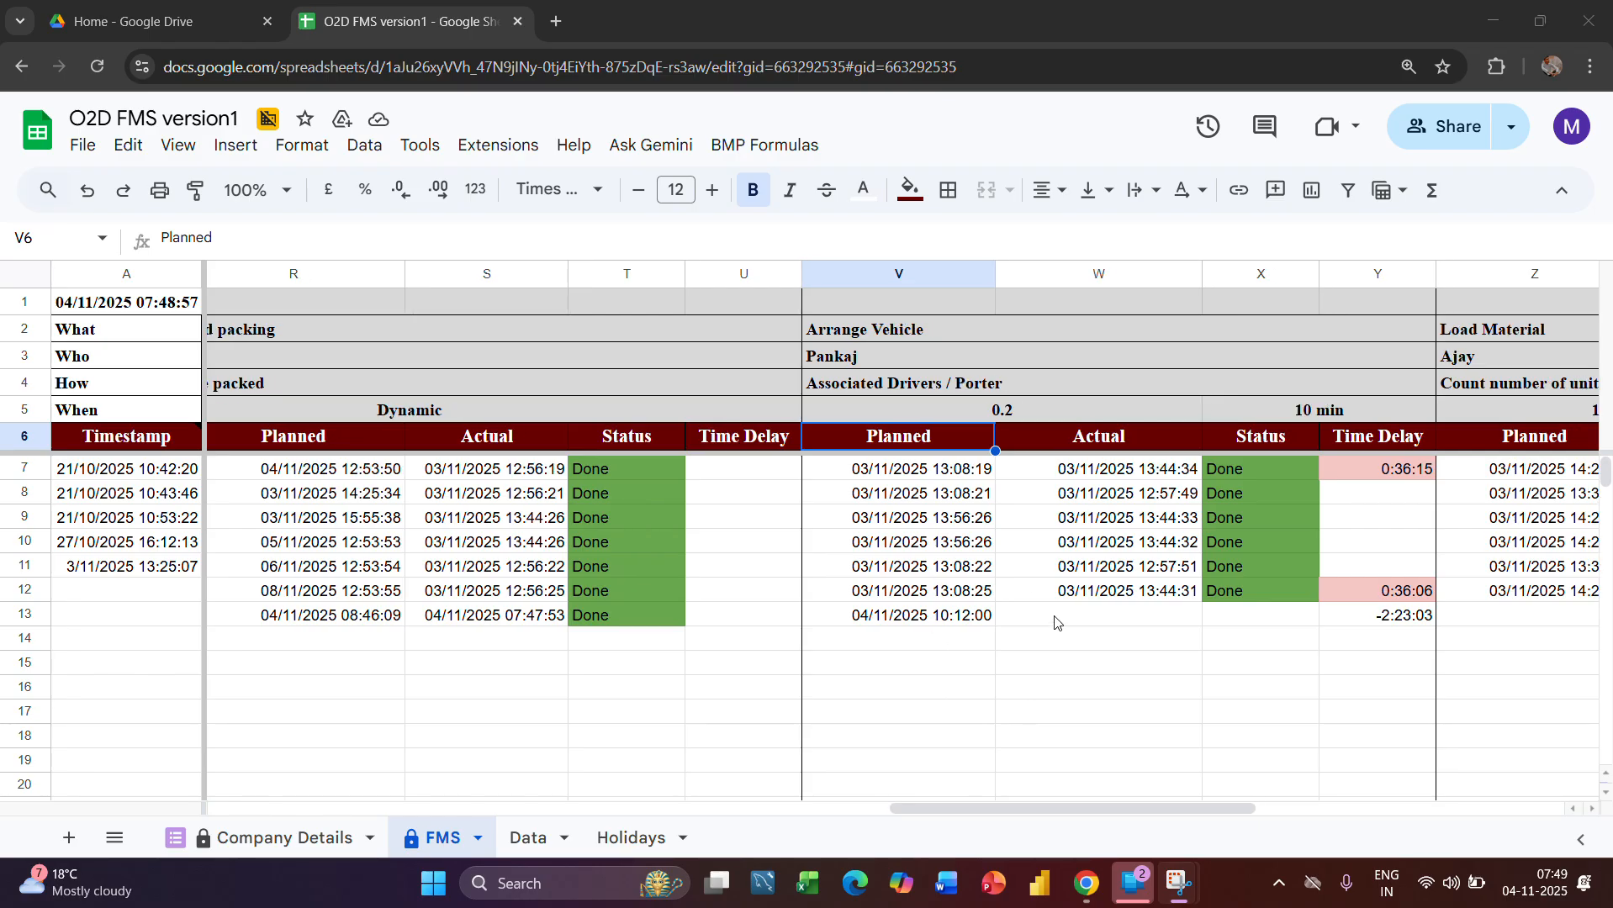
{"action": "scroll", "coordinate": [1055, 620], "scroll_direction": "right", "scroll_amount": 9}
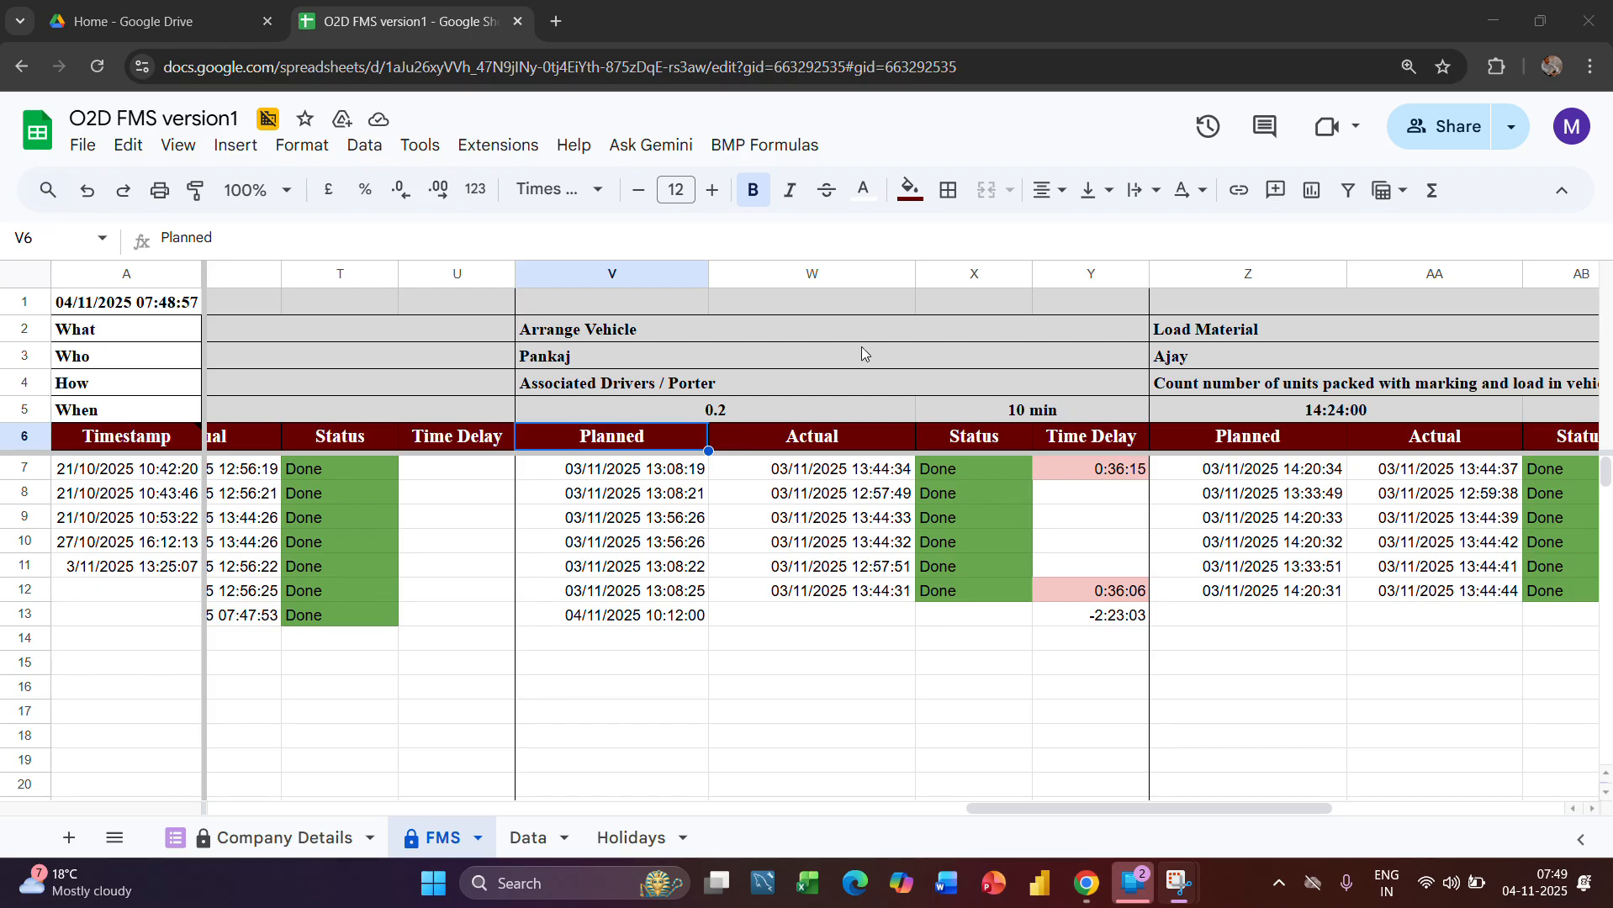
{"action": "left_click", "coordinate": [1017, 417]}
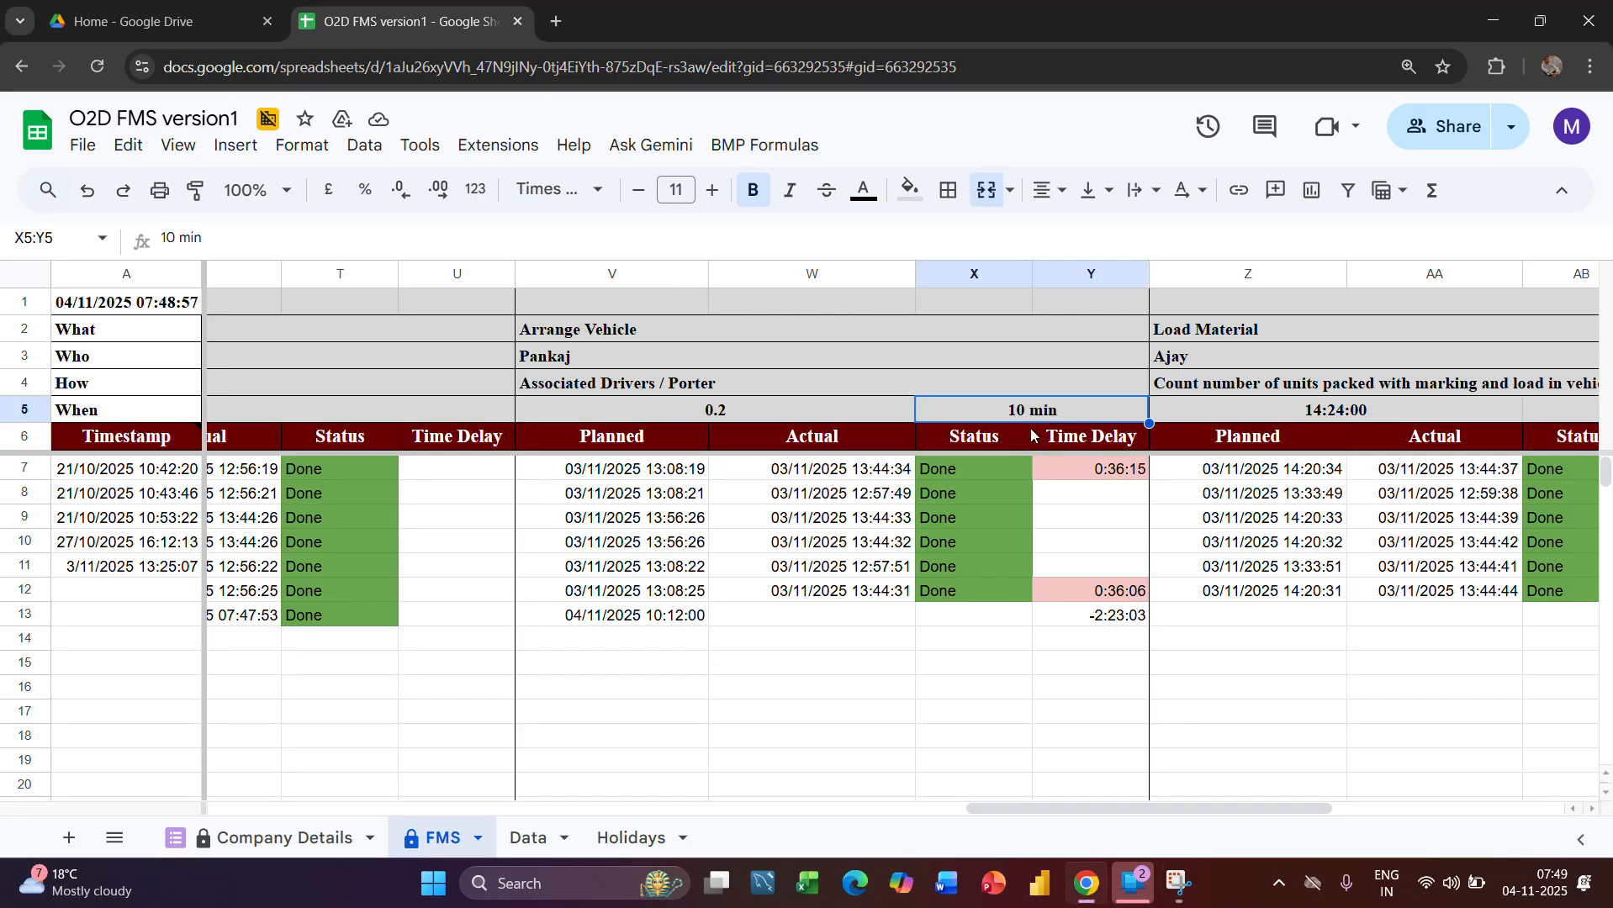
{"action": "left_click", "coordinate": [955, 622]}
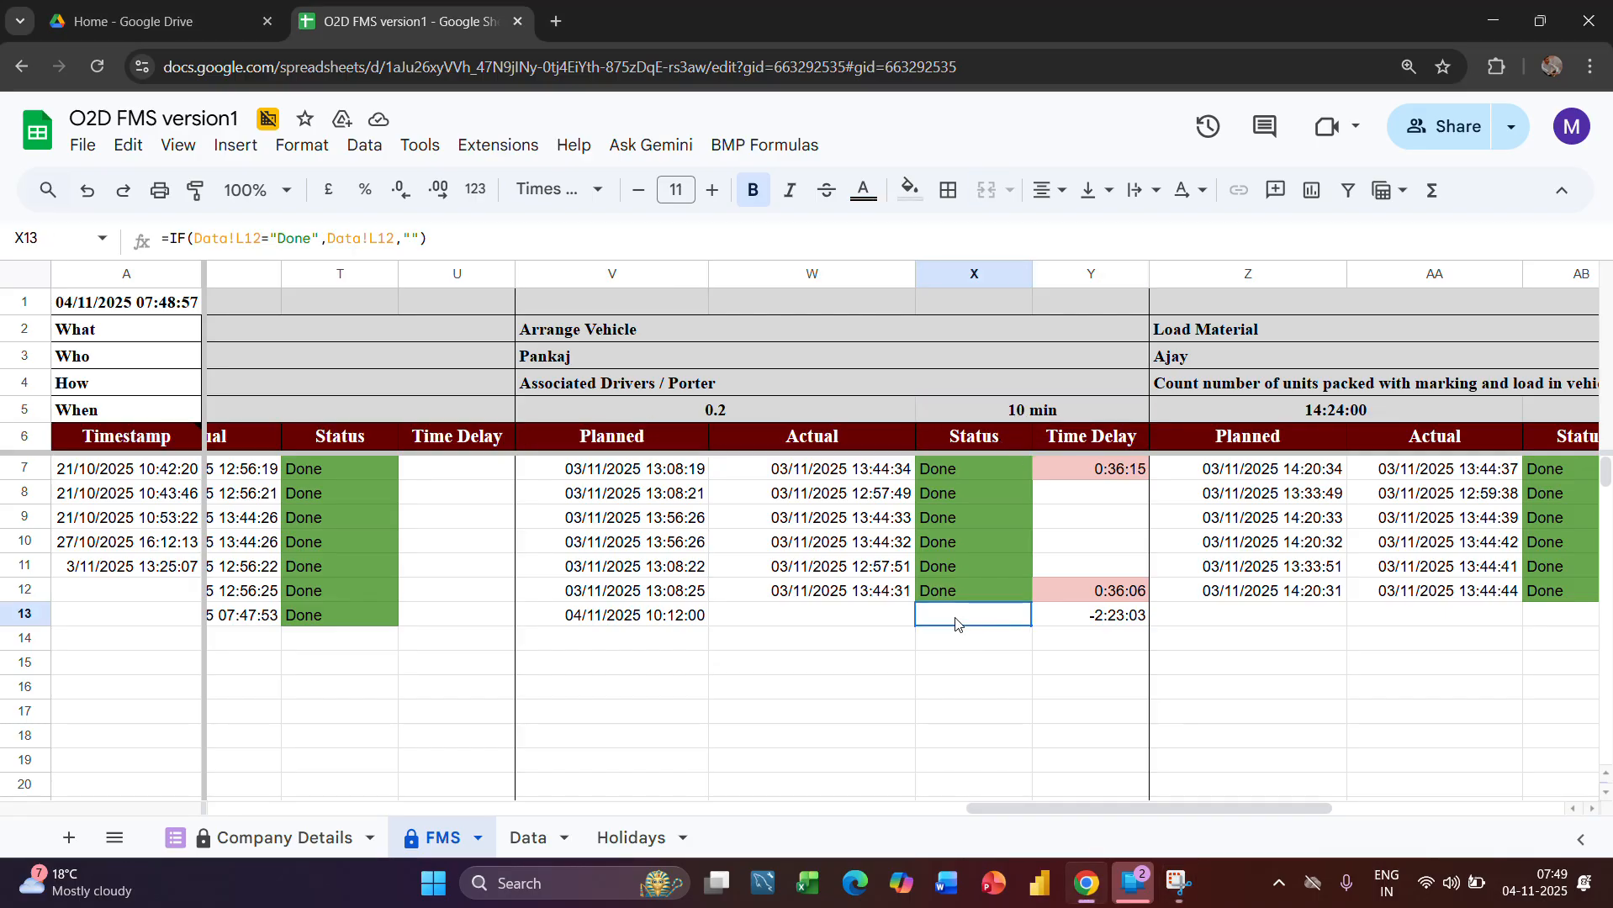
Set the Arrange Vehicle status in cell L12 of the Data sheet to Done
{"action": "left_click", "coordinate": [524, 838]}
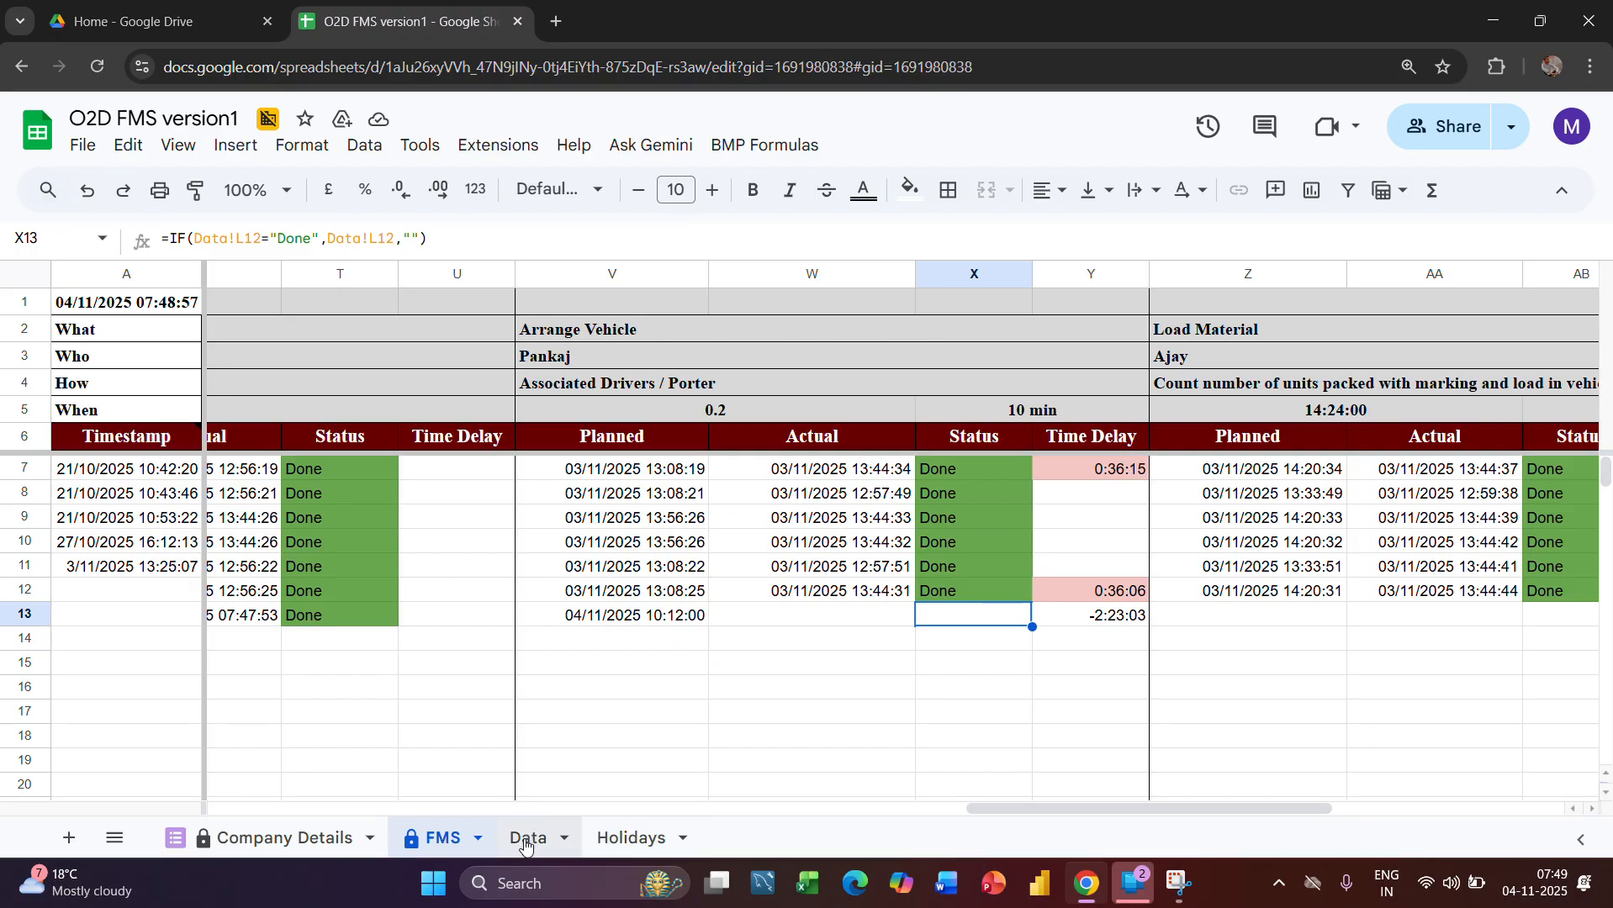
{"action": "scroll", "coordinate": [1188, 586], "scroll_direction": "right", "scroll_amount": 5}
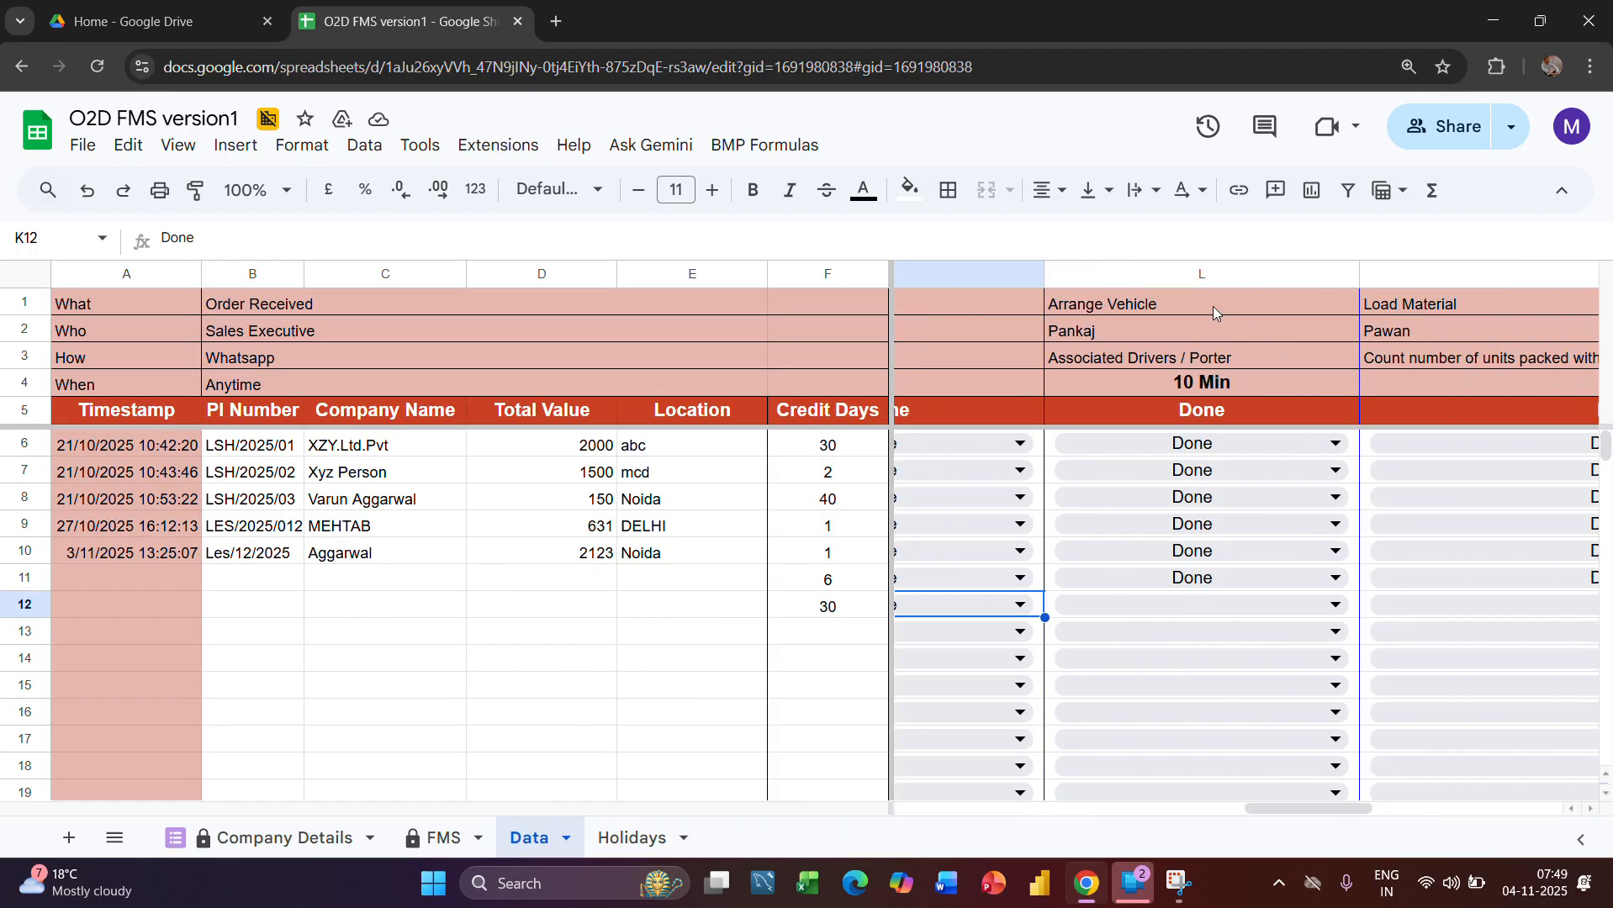
{"action": "left_click", "coordinate": [1146, 273]}
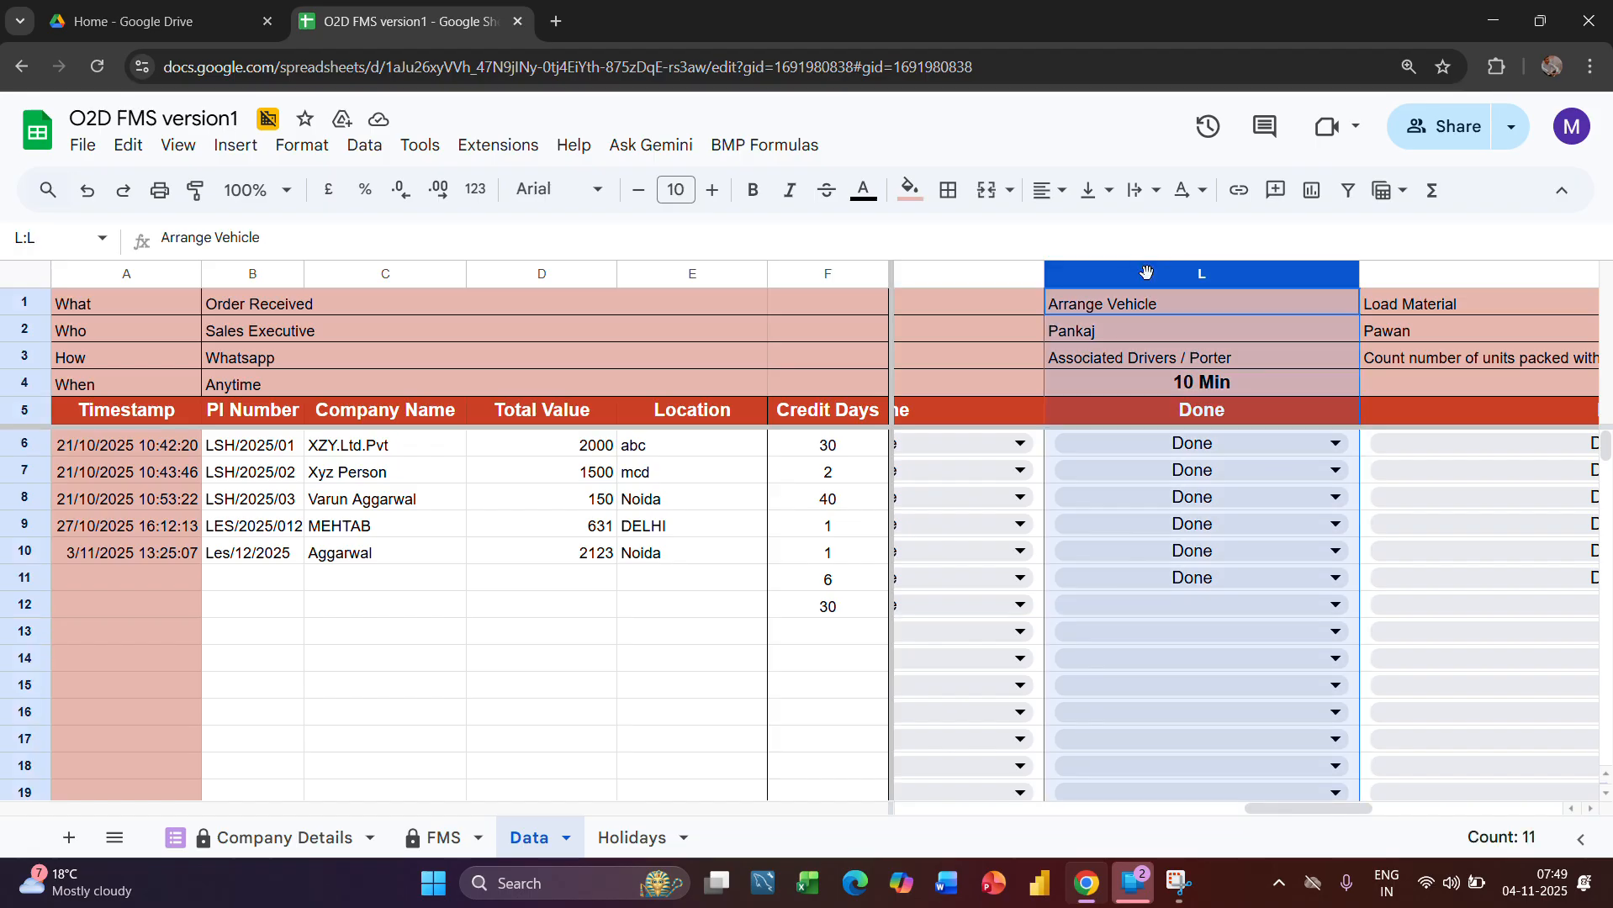
{"action": "left_click", "coordinate": [1234, 604]}
{"action": "left_click", "coordinate": [1081, 638]}
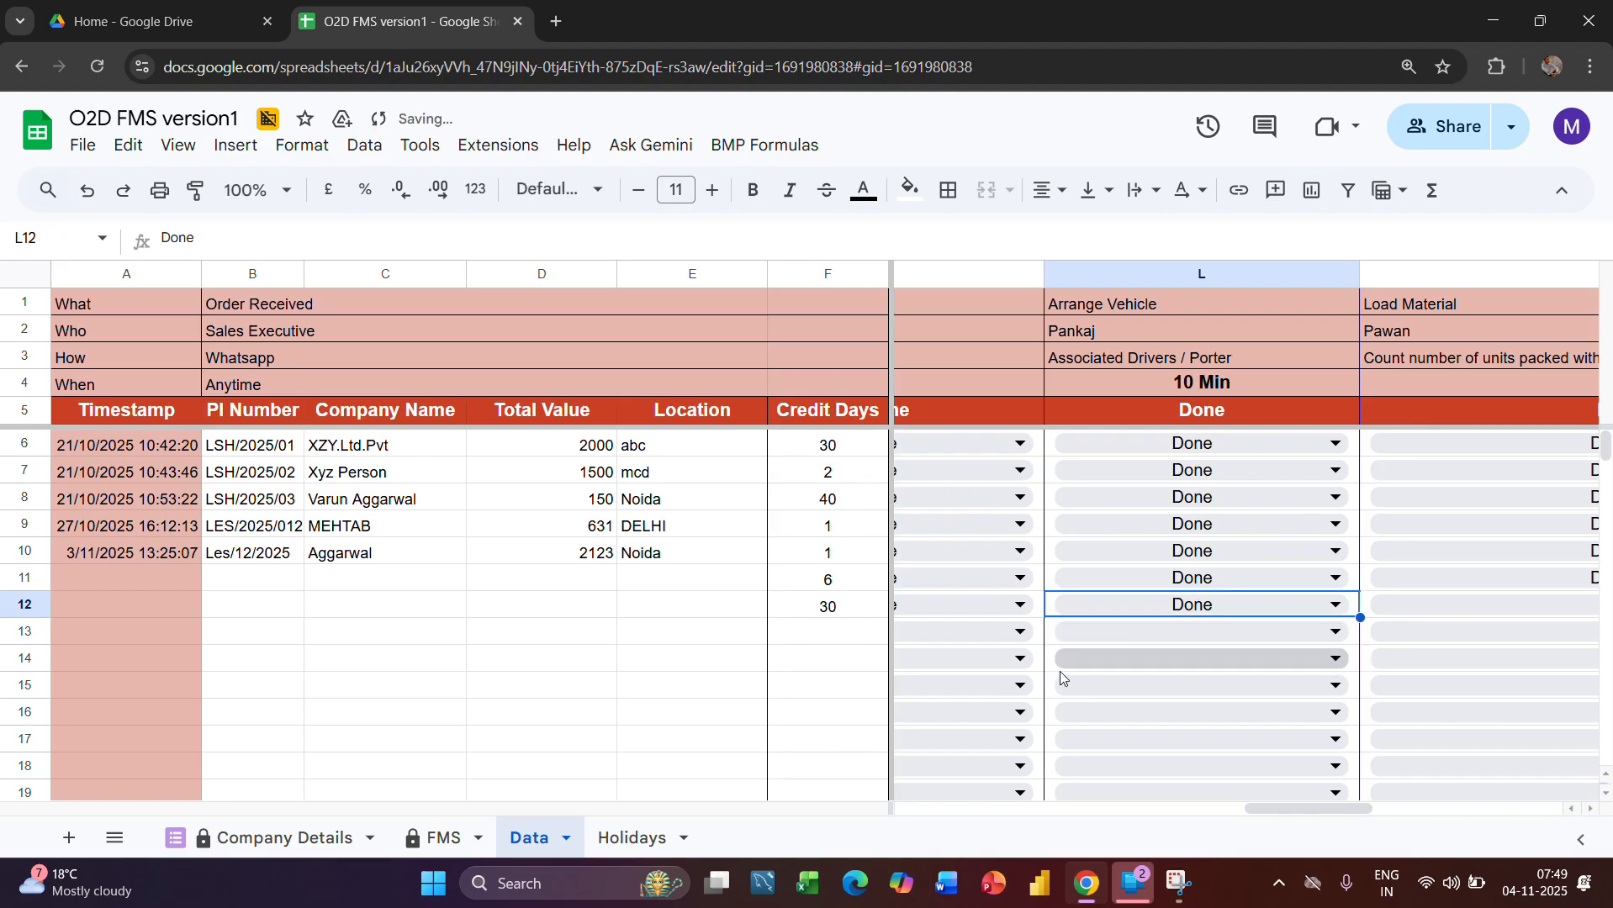
Check row 13's Arrange Vehicle status in the FMS sheet and the Load Material stage's planned time, time delay and invoice number columns
{"action": "left_click", "coordinate": [443, 838]}
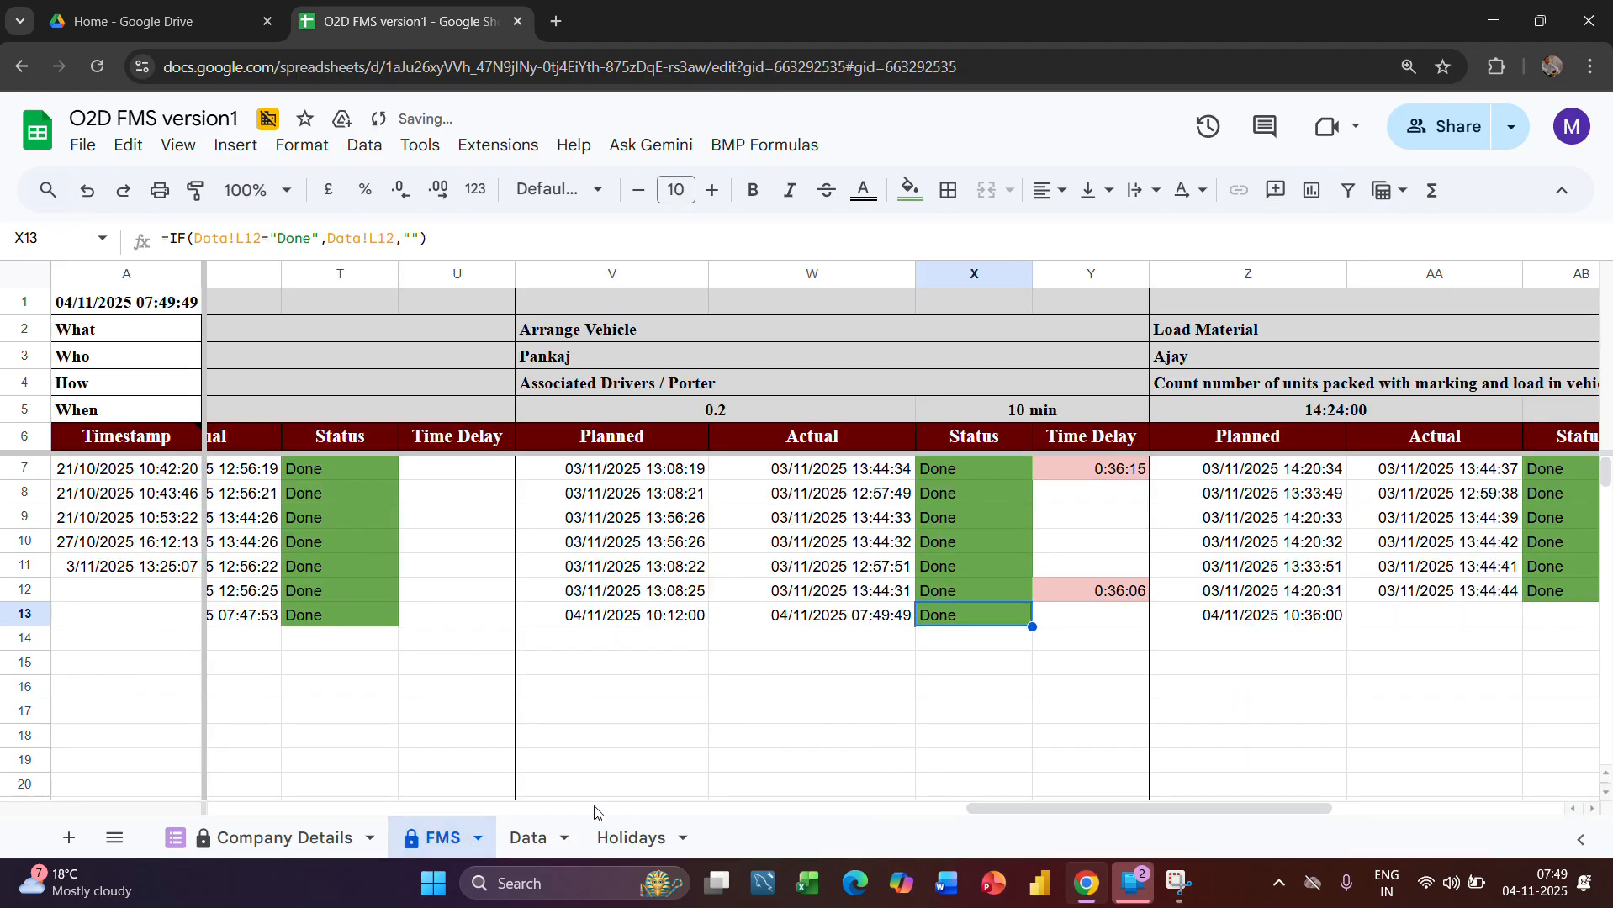
{"action": "scroll", "coordinate": [1111, 709], "scroll_direction": "right", "scroll_amount": 1}
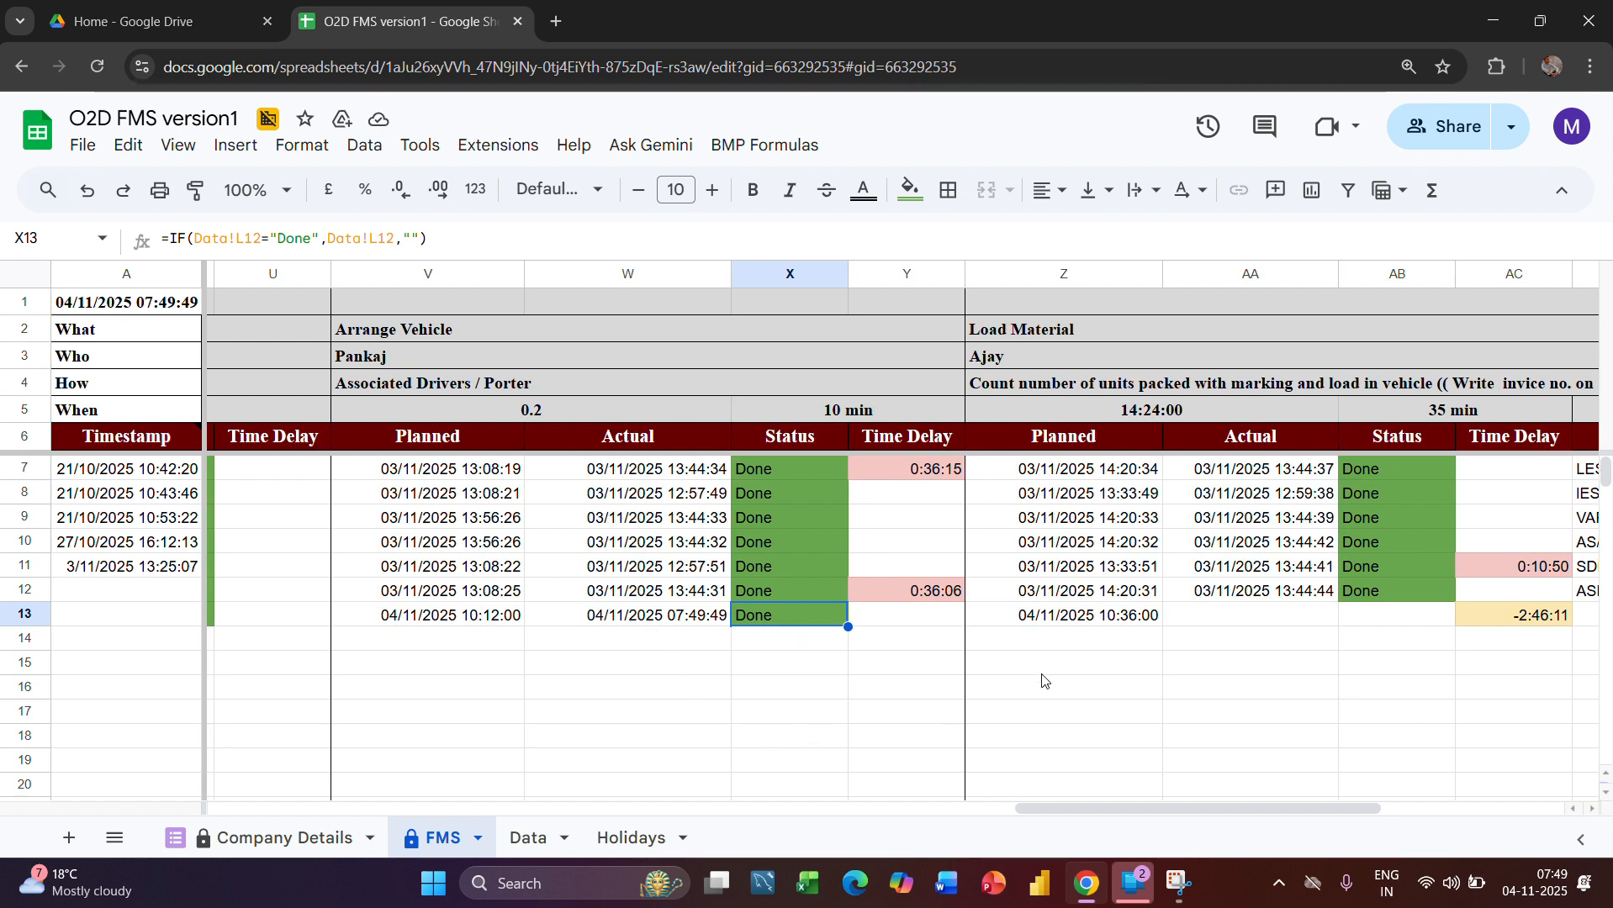
{"action": "scroll", "coordinate": [1047, 672], "scroll_direction": "right", "scroll_amount": 3}
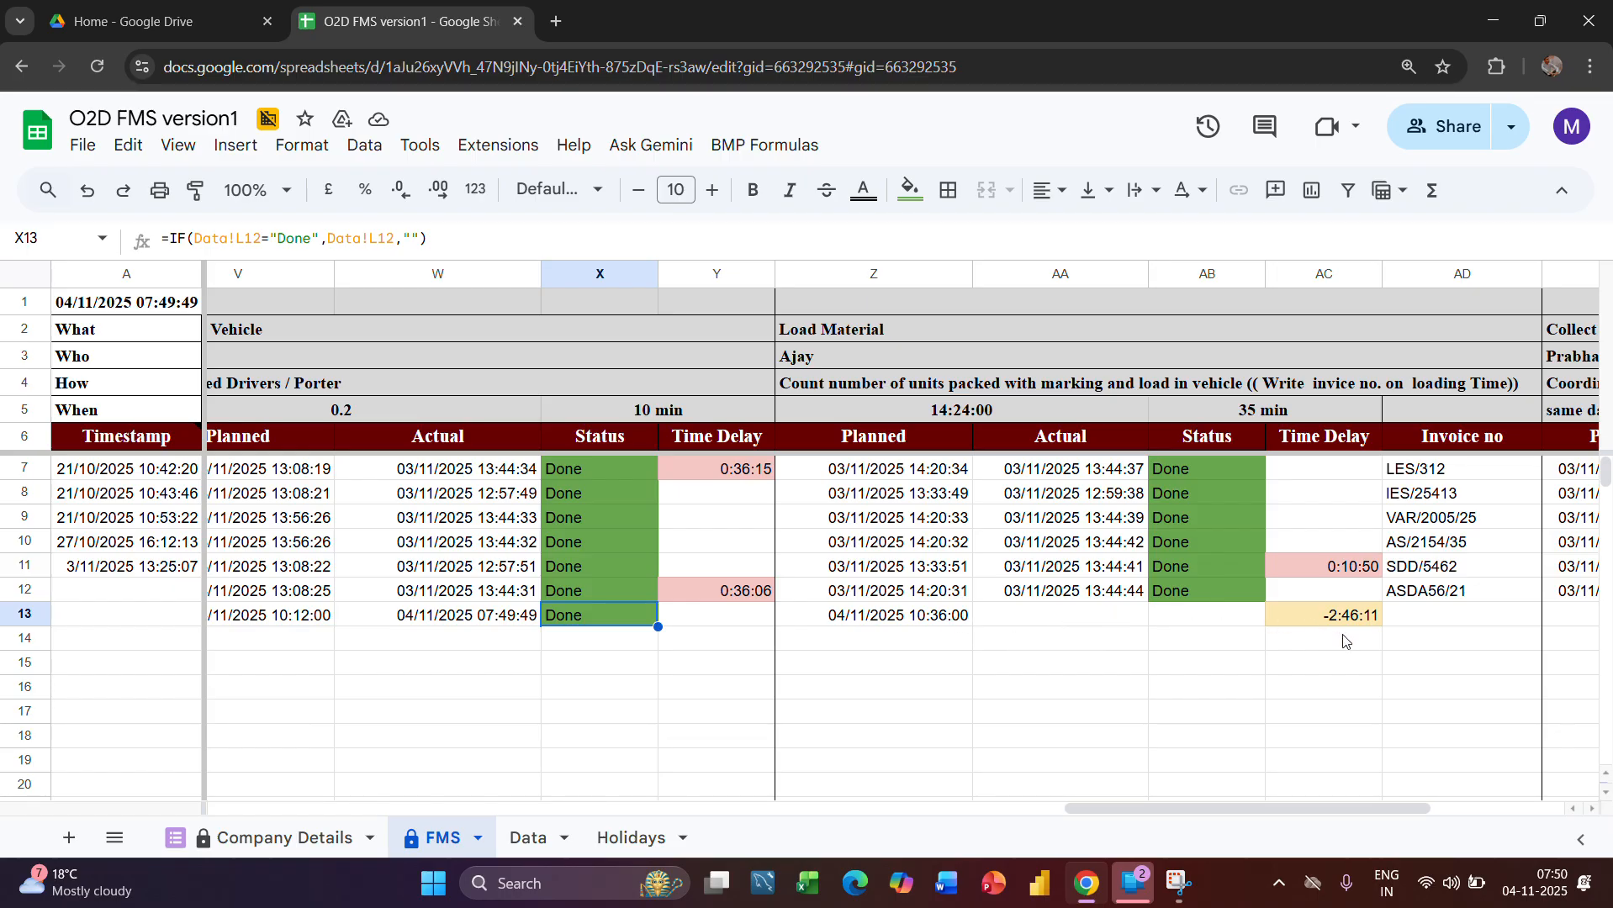
{"action": "scroll", "coordinate": [1346, 643], "scroll_direction": "right", "scroll_amount": 2}
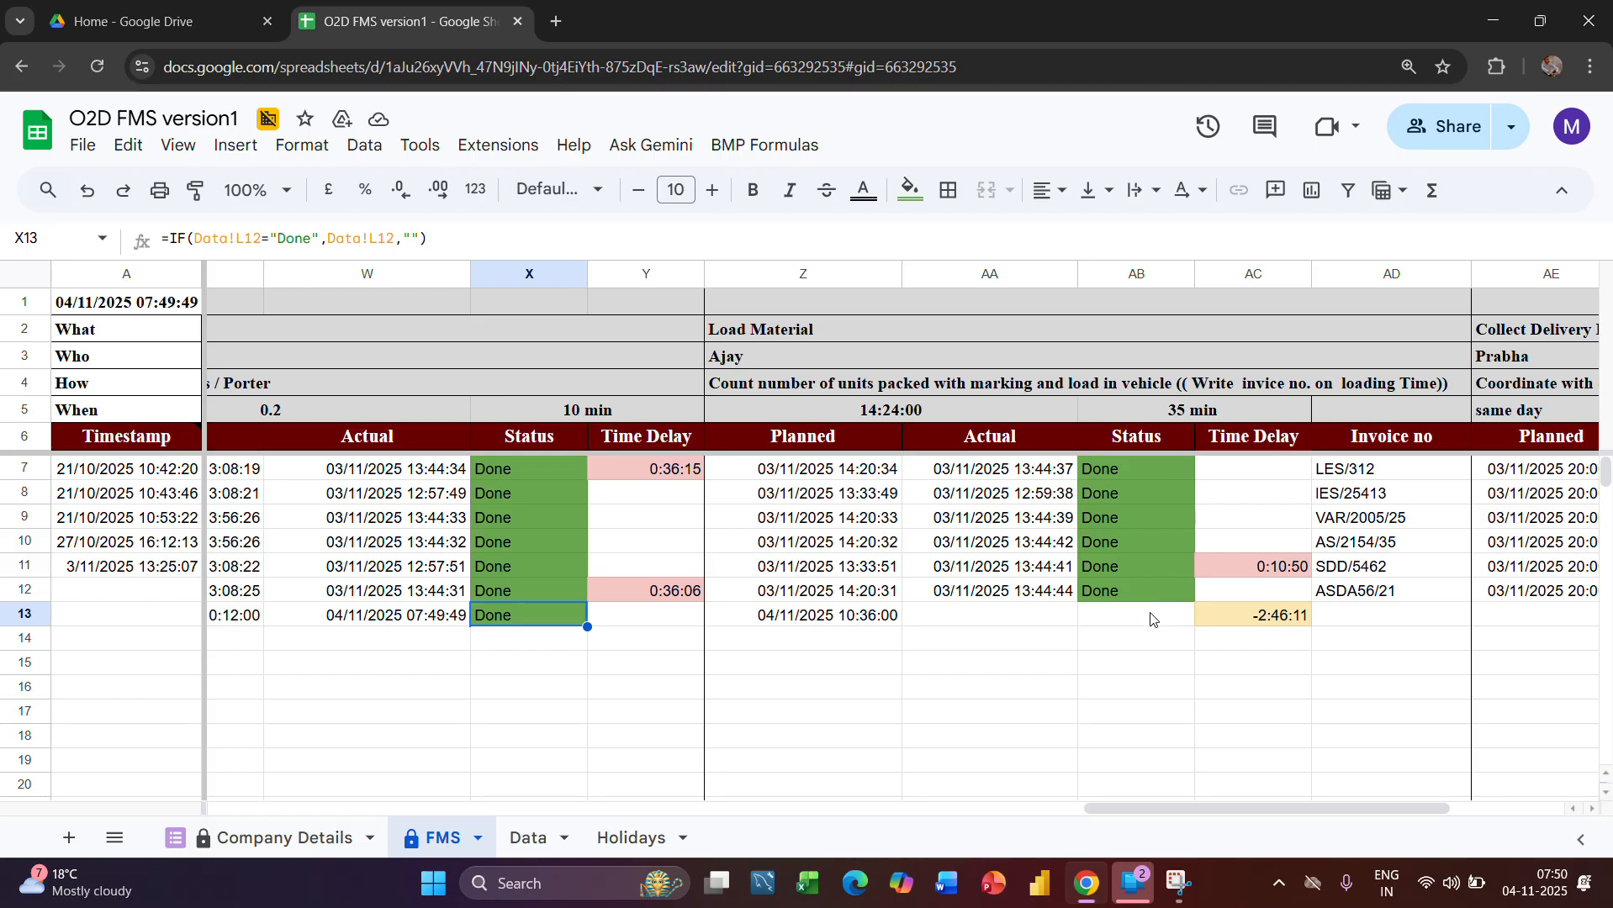
Set the Load Material status in cell M12 of the Data sheet to Done
{"action": "left_click", "coordinate": [530, 838]}
{"action": "scroll", "coordinate": [1182, 718], "scroll_direction": "right", "scroll_amount": 3}
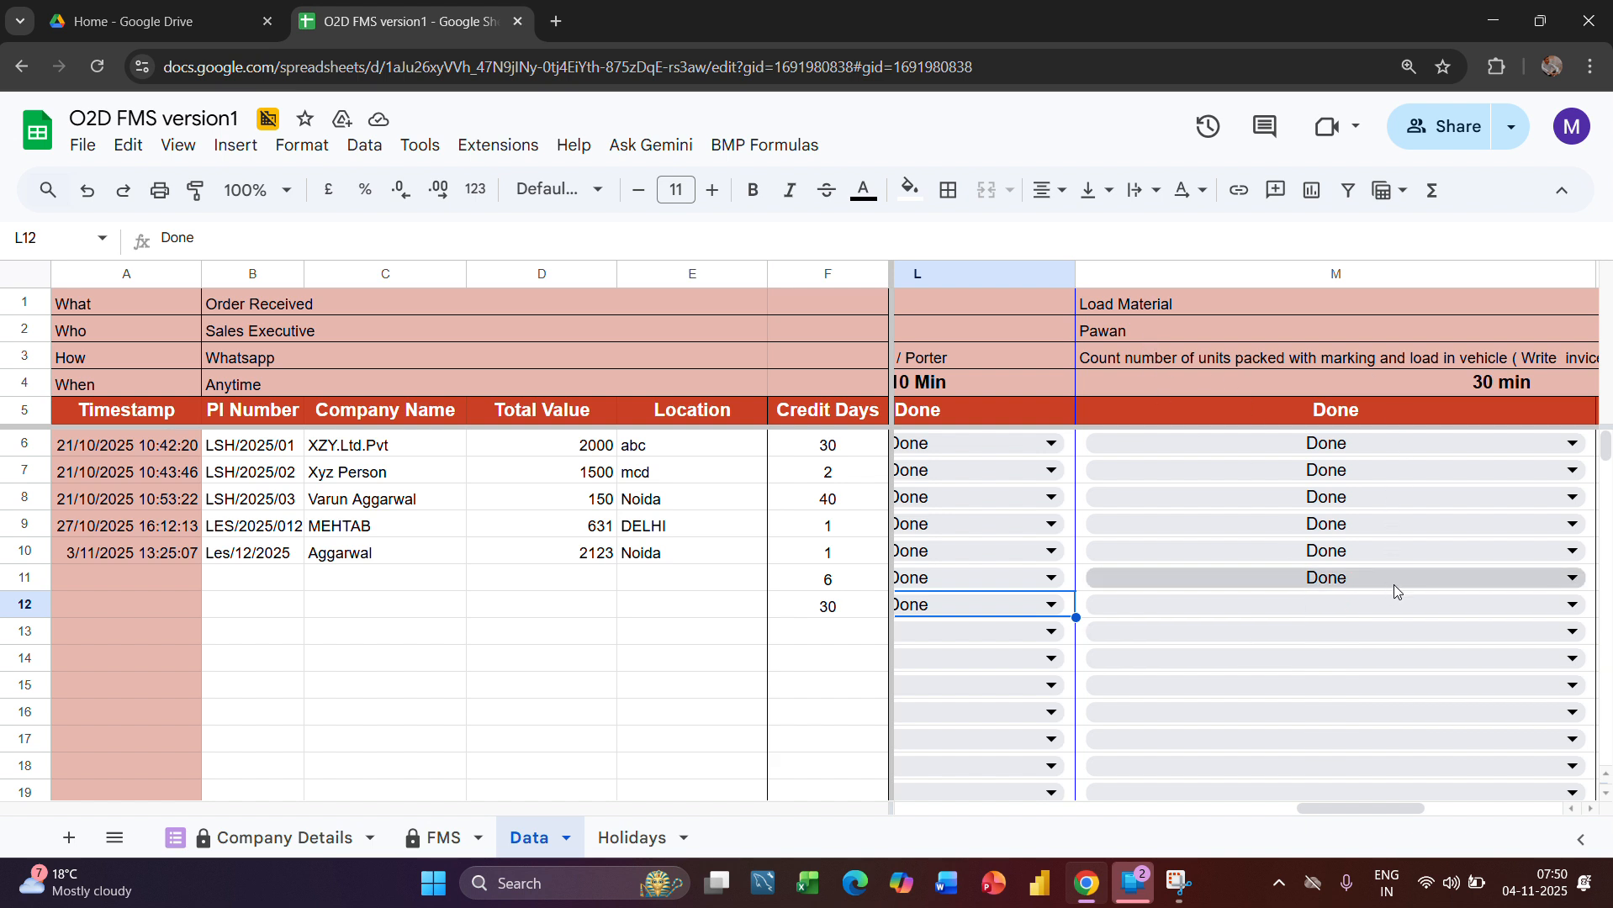
{"action": "left_click", "coordinate": [1360, 602]}
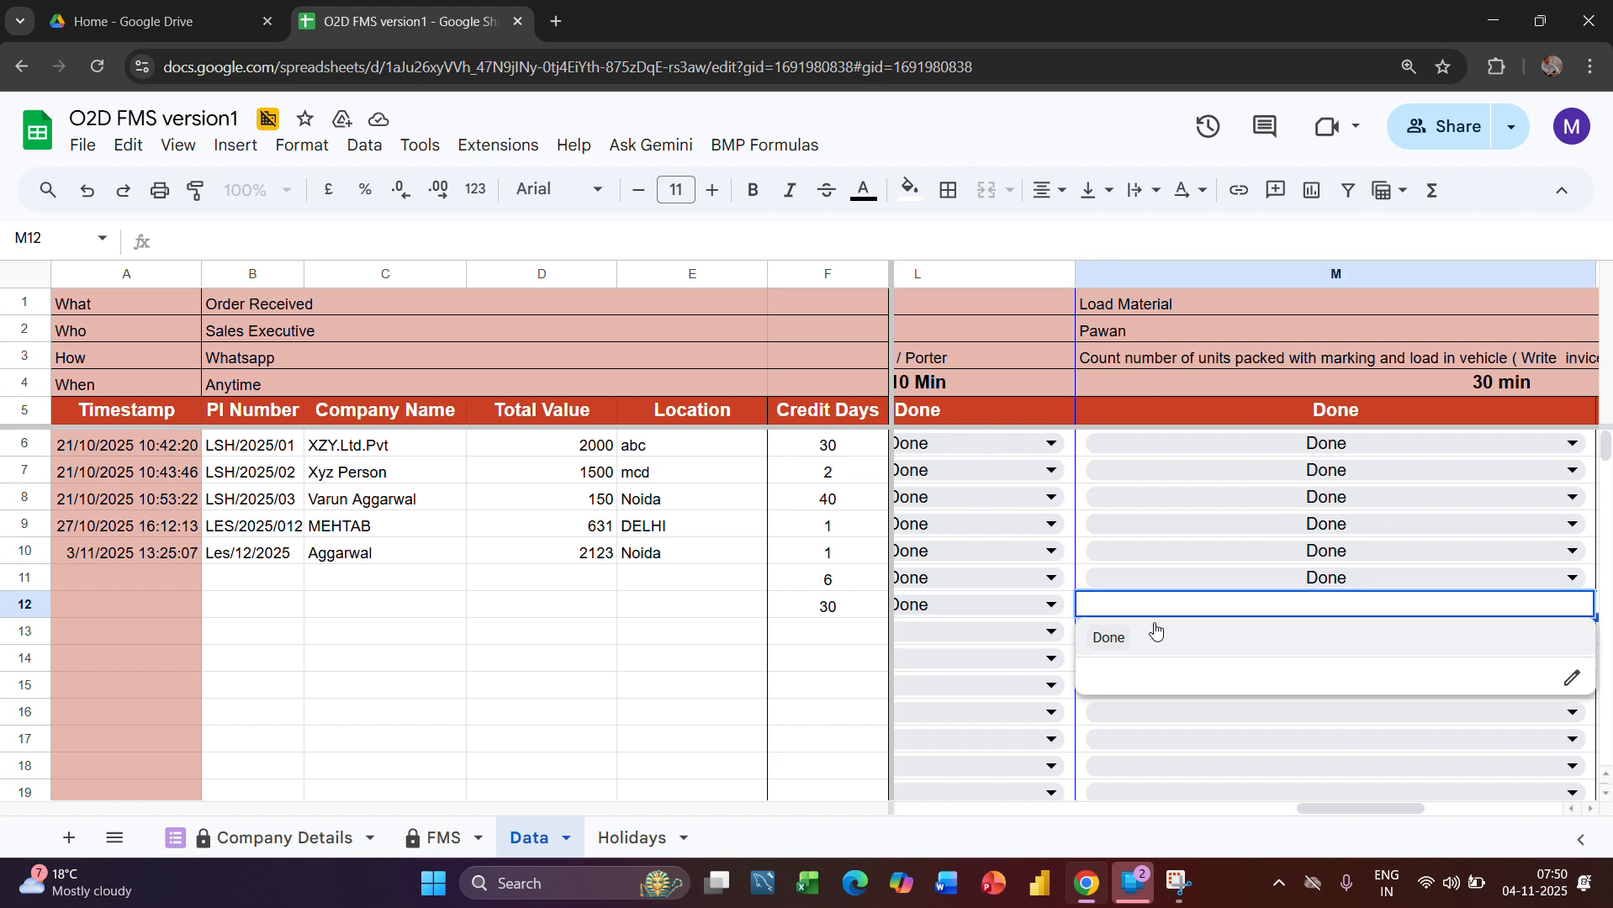
{"action": "left_click", "coordinate": [1108, 639]}
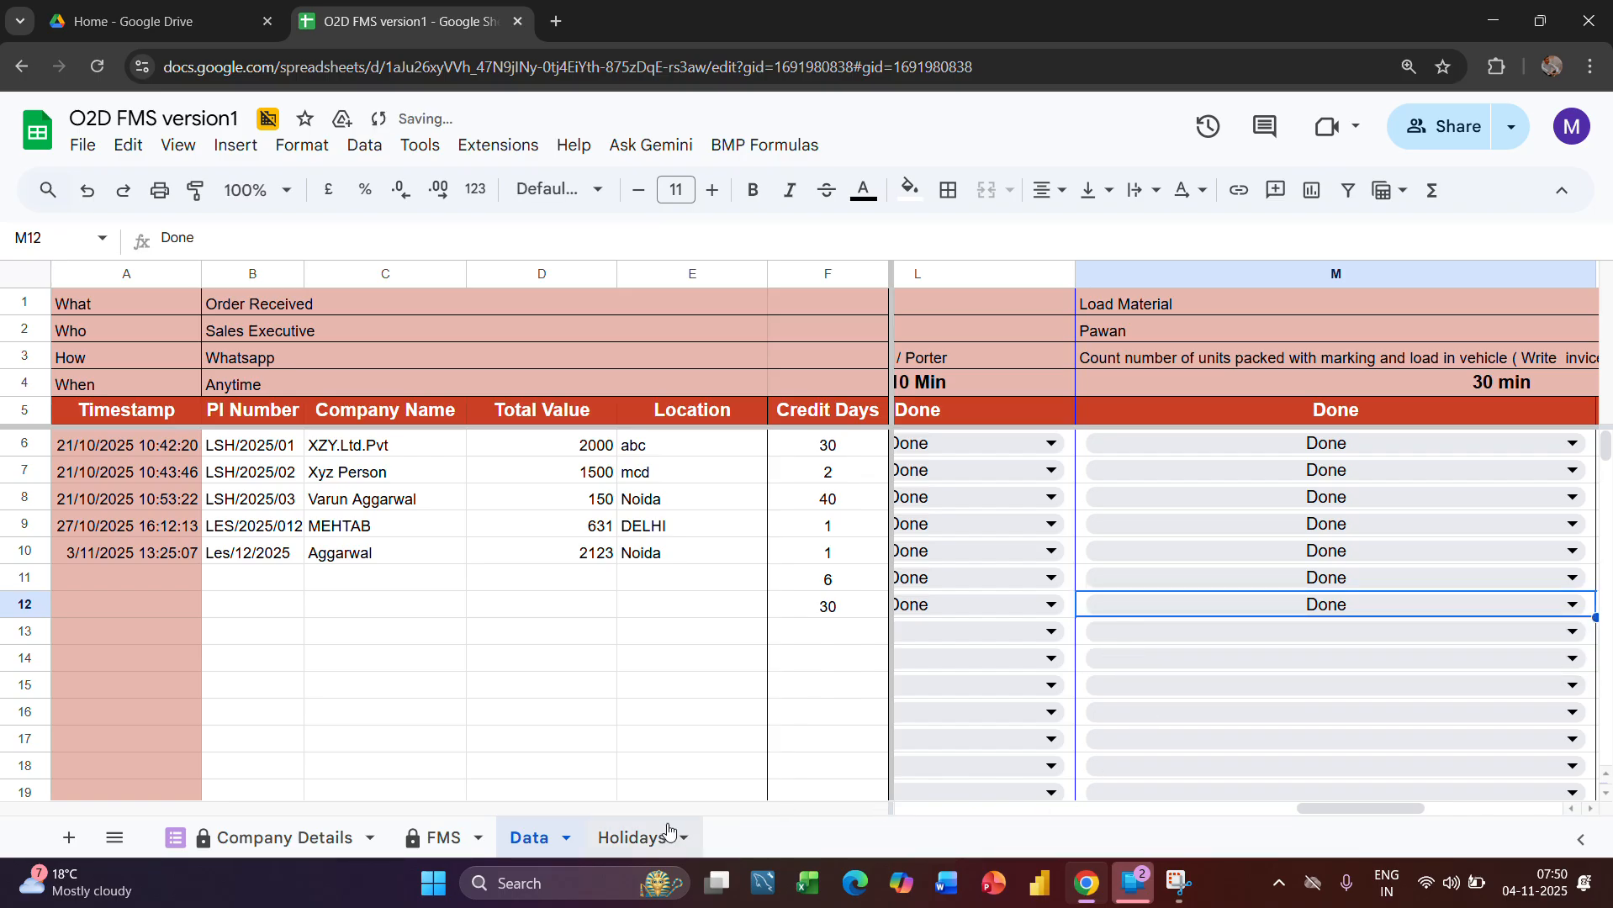
Check row 13's Load Material actual time and status in the FMS sheet and the Collect Delivery Receiving stage's planned time
{"action": "left_click", "coordinate": [437, 839]}
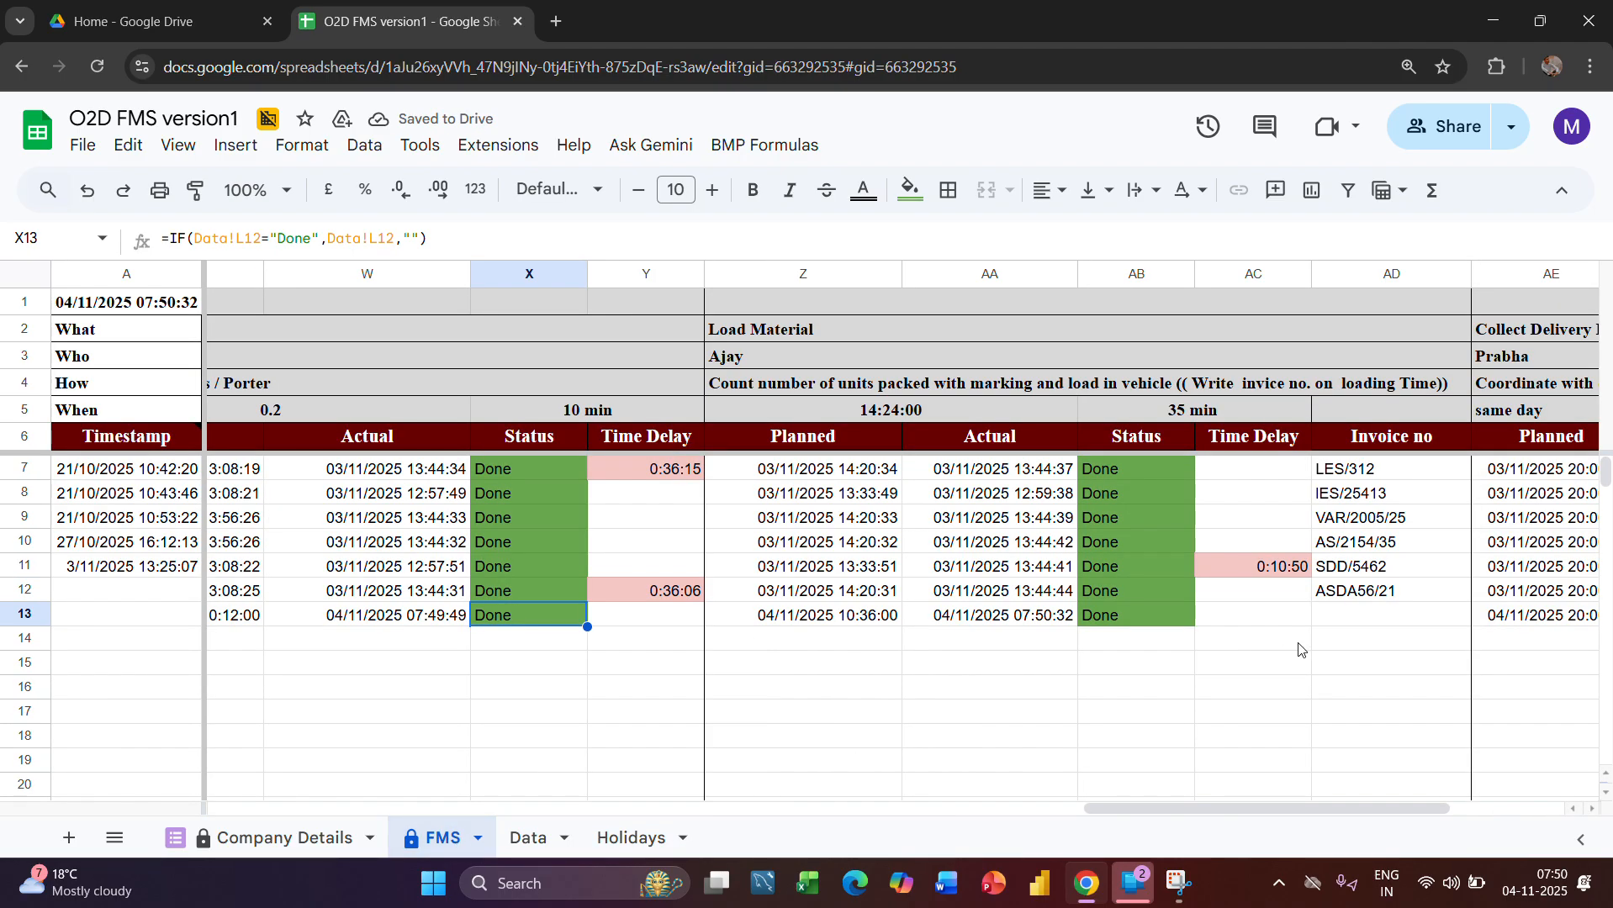
{"action": "scroll", "coordinate": [1299, 650], "scroll_direction": "right", "scroll_amount": 2}
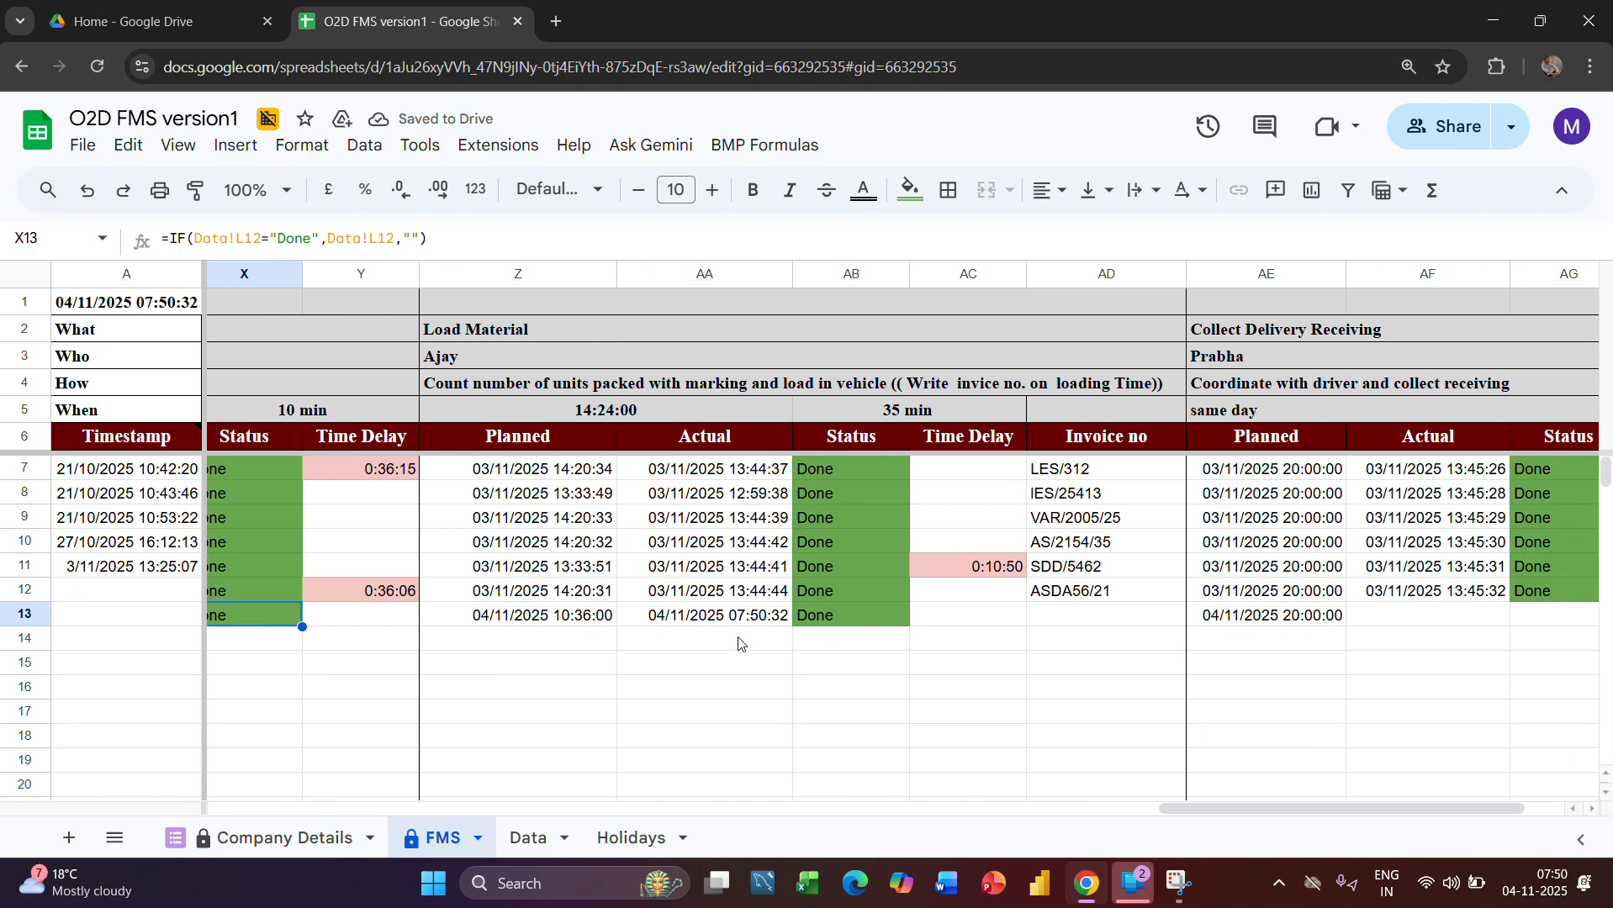
{"action": "scroll", "coordinate": [1211, 639], "scroll_direction": "right", "scroll_amount": 2}
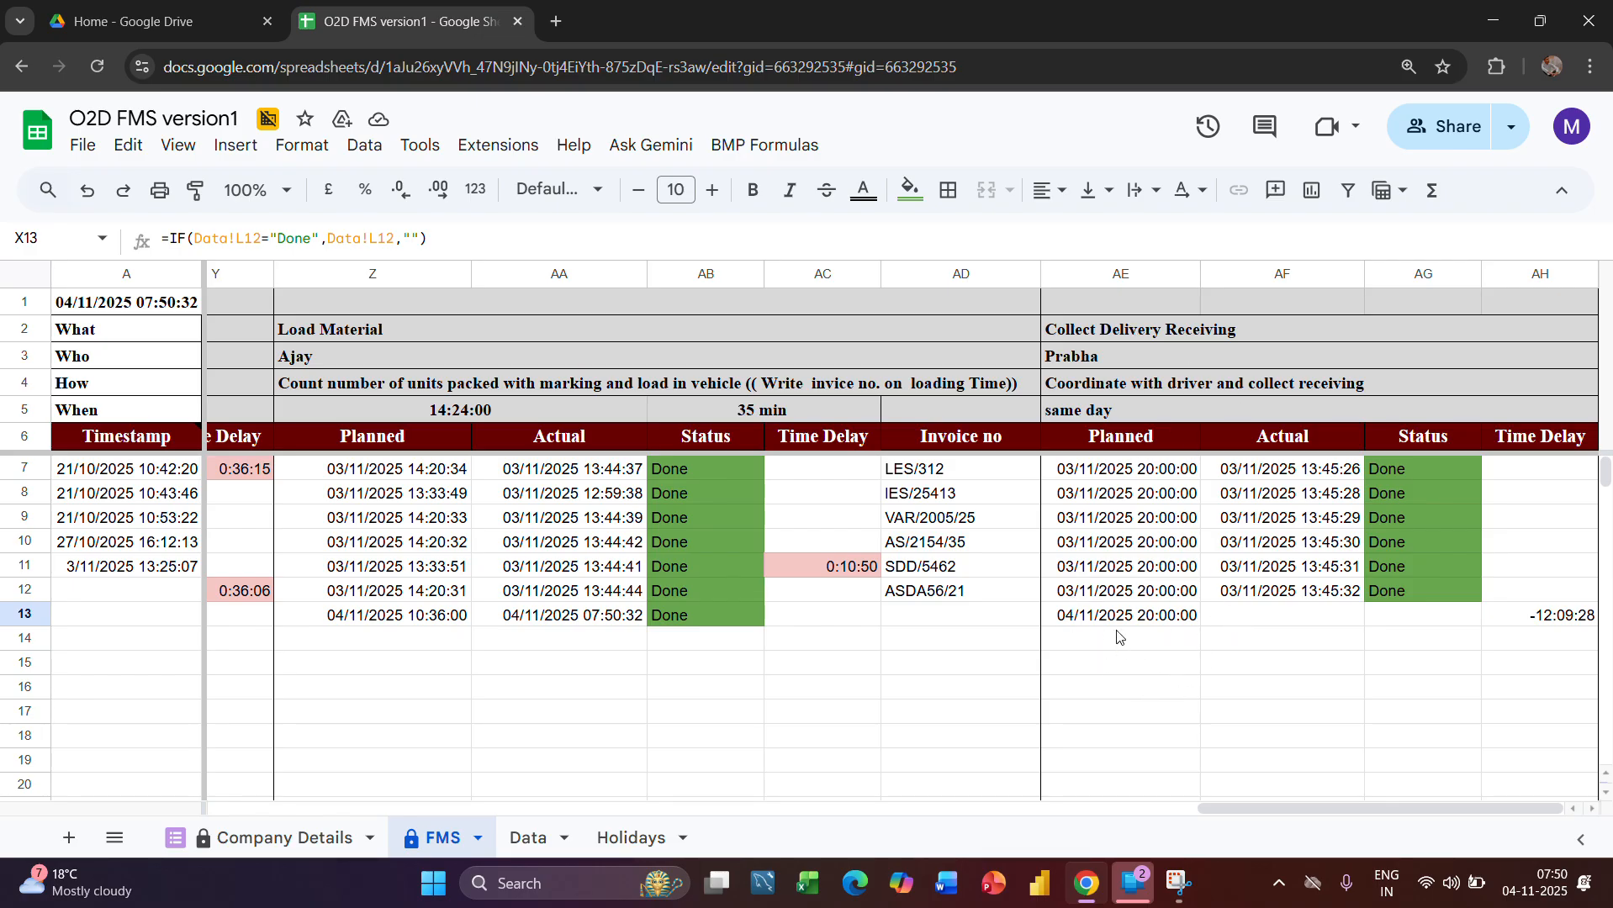
Set the Collect Delivery Receiving status in cell O12 of the Data sheet to Done
{"action": "left_click", "coordinate": [1265, 618]}
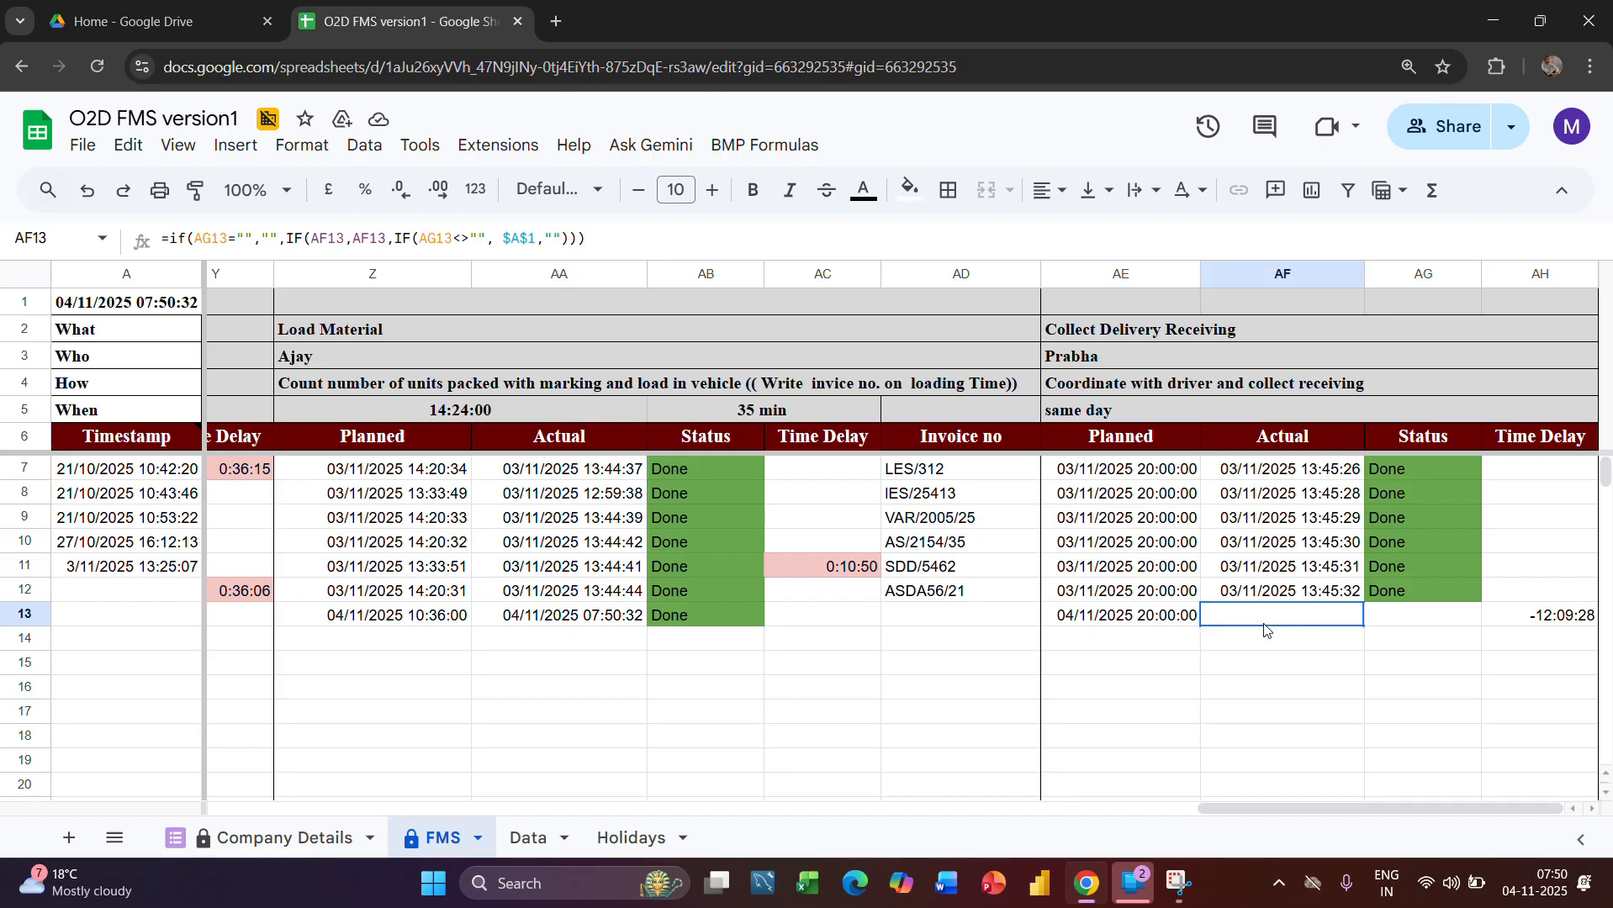
{"action": "left_click", "coordinate": [1141, 622]}
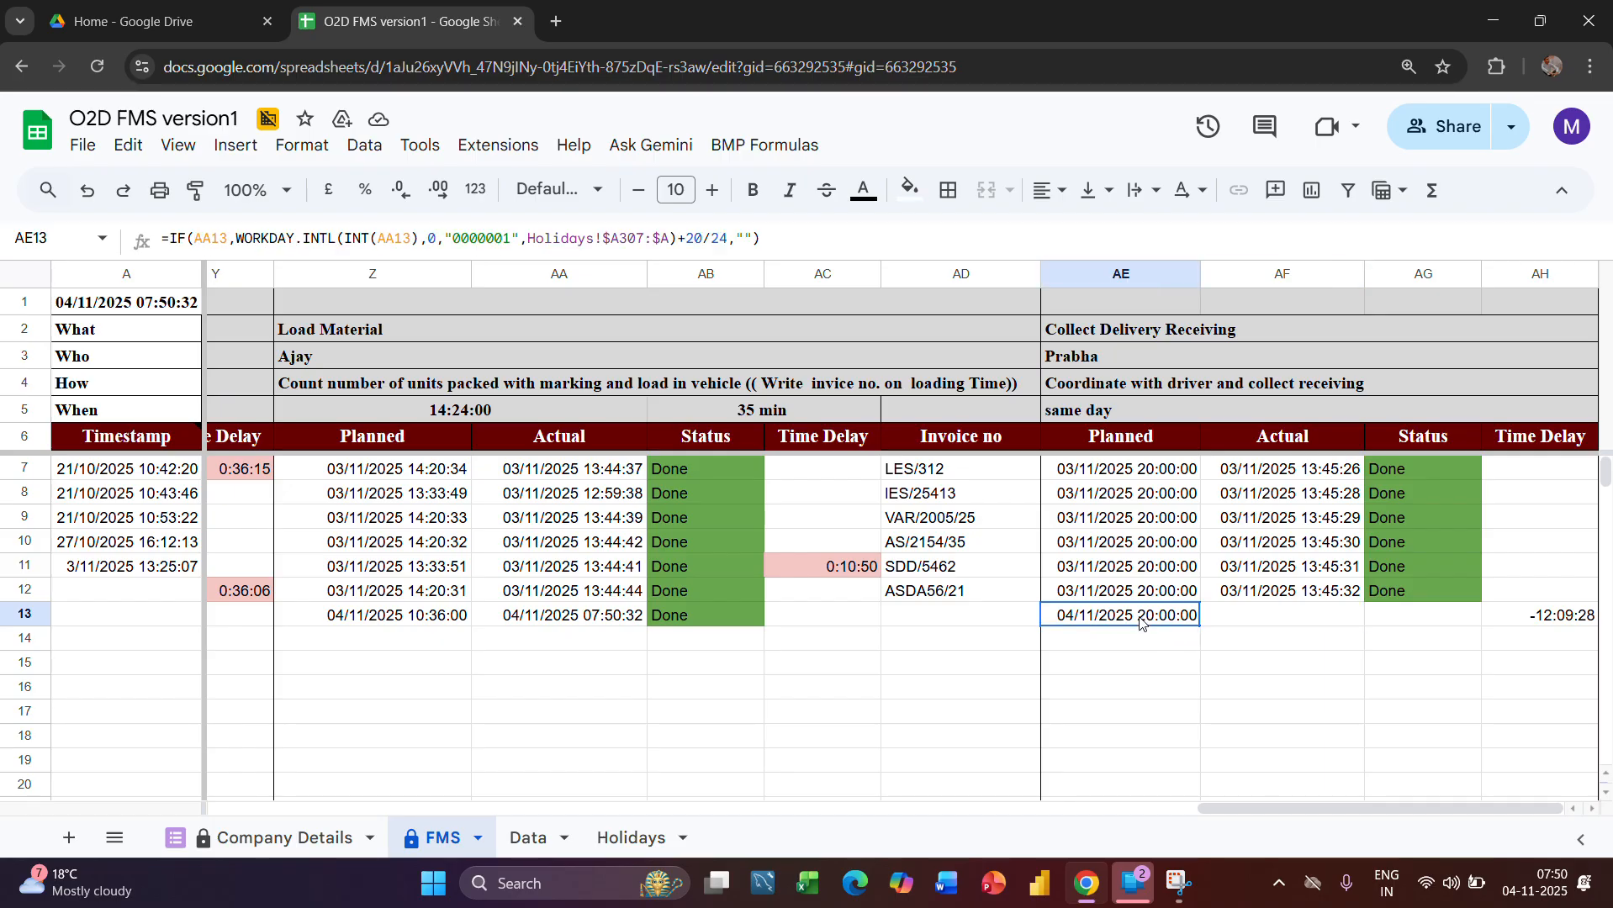
{"action": "left_click", "coordinate": [1425, 621]}
{"action": "left_click", "coordinate": [530, 838]}
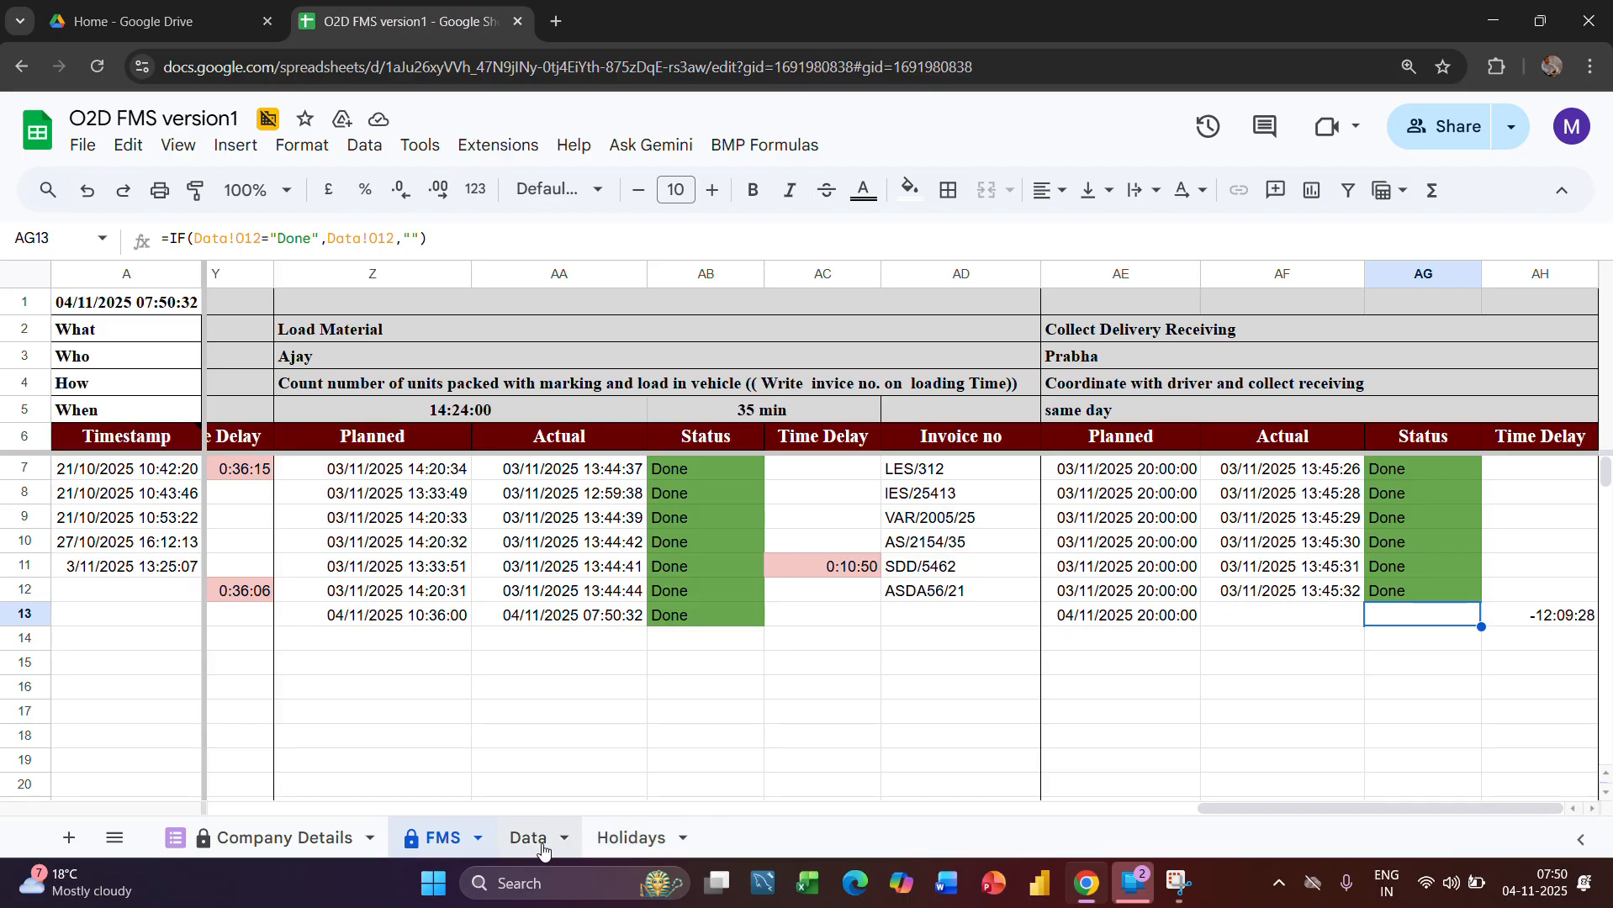
{"action": "scroll", "coordinate": [1058, 641], "scroll_direction": "right", "scroll_amount": 3}
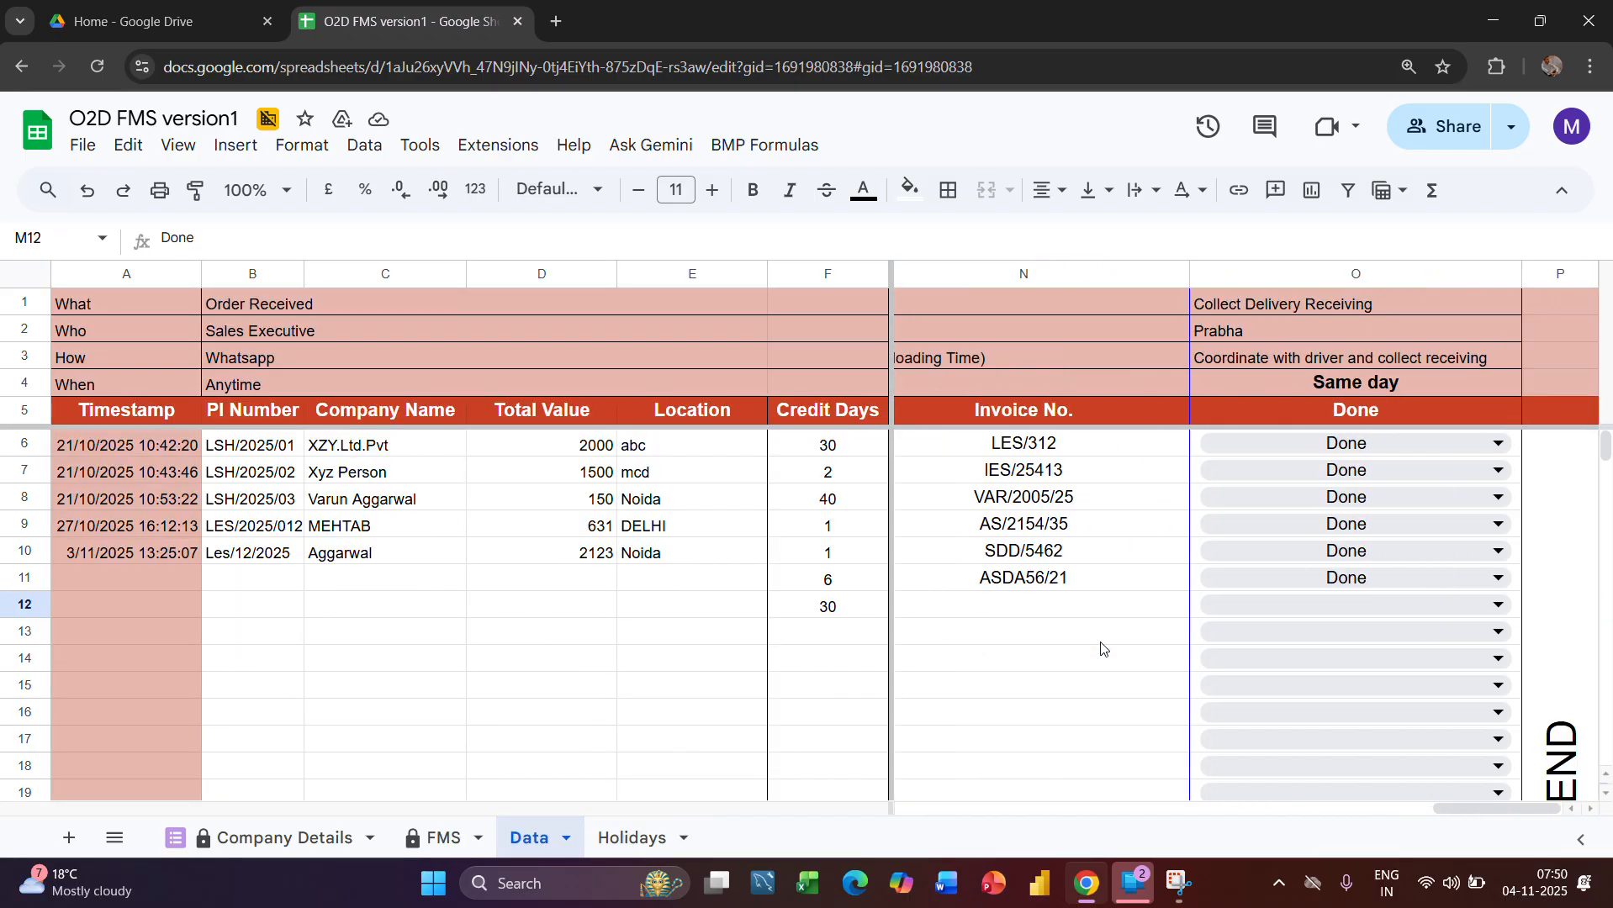
{"action": "left_click", "coordinate": [1400, 598]}
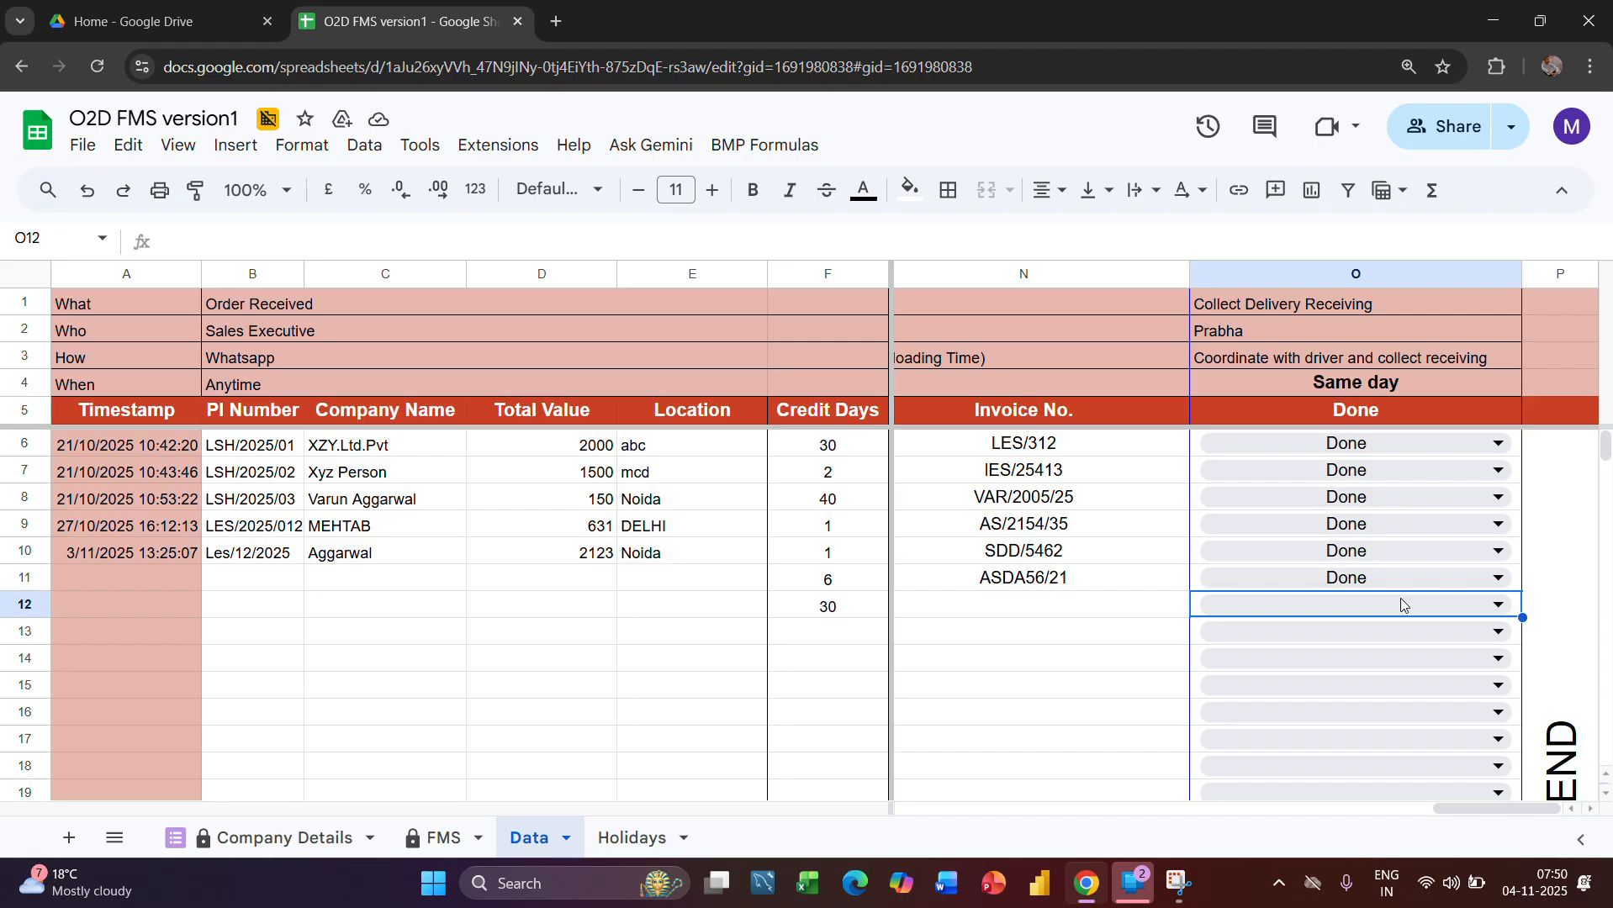
{"action": "left_click", "coordinate": [1400, 597]}
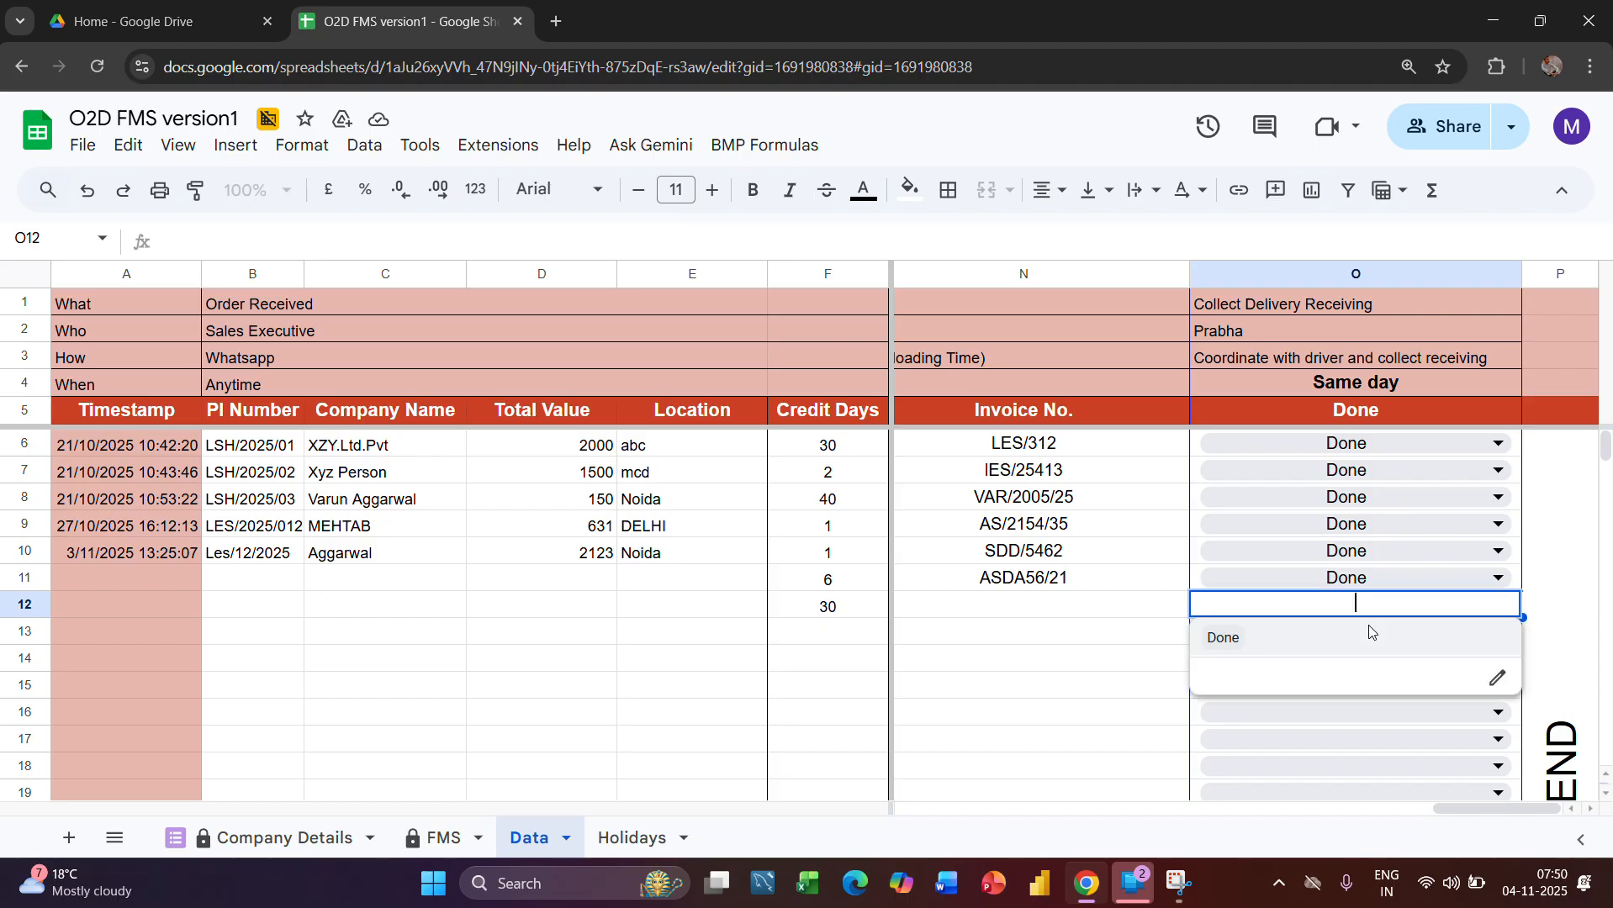
{"action": "left_click", "coordinate": [1223, 639]}
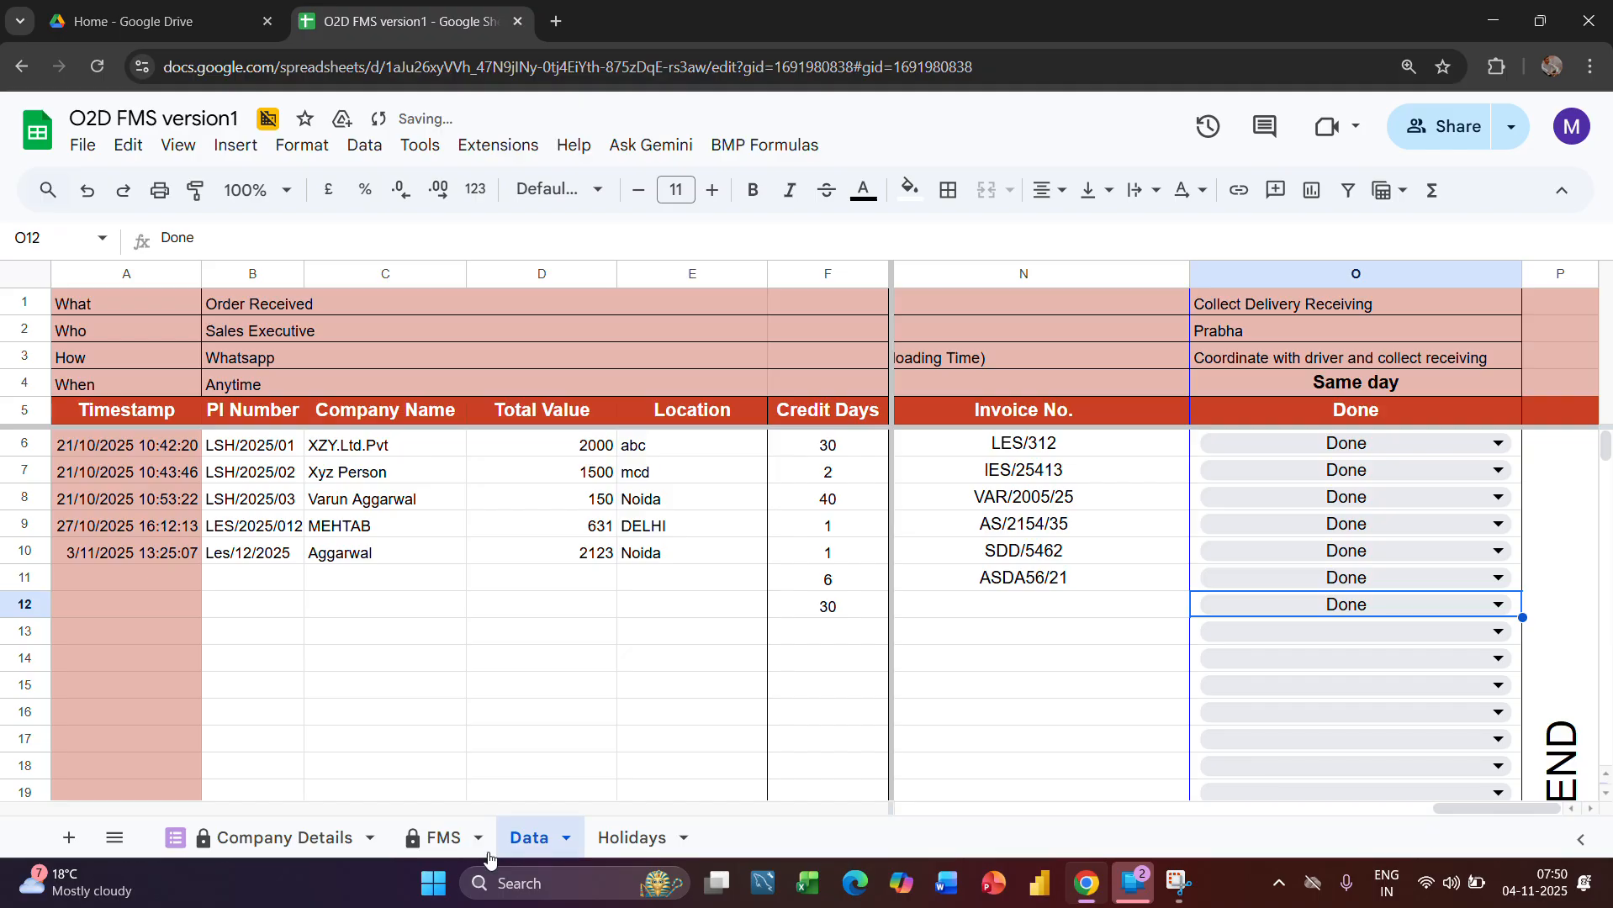
Check row 13's Collect Delivery Receiving status in the FMS sheet and inspect the formula behind its invoice number in cell AD13
{"action": "left_click", "coordinate": [433, 839]}
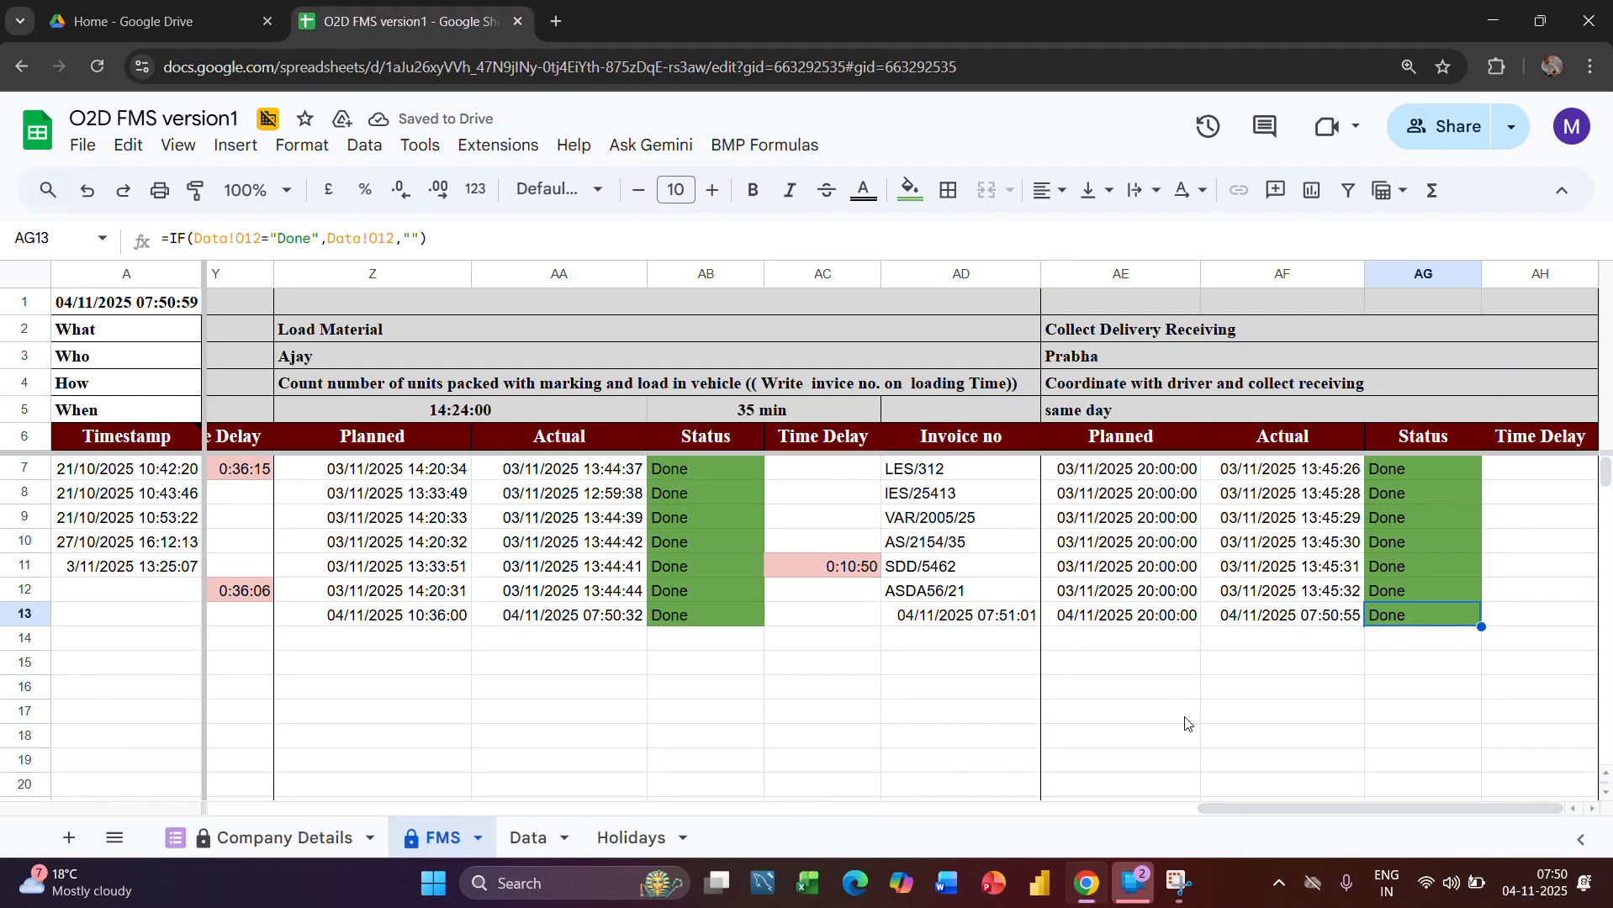
{"action": "left_click", "coordinate": [963, 626]}
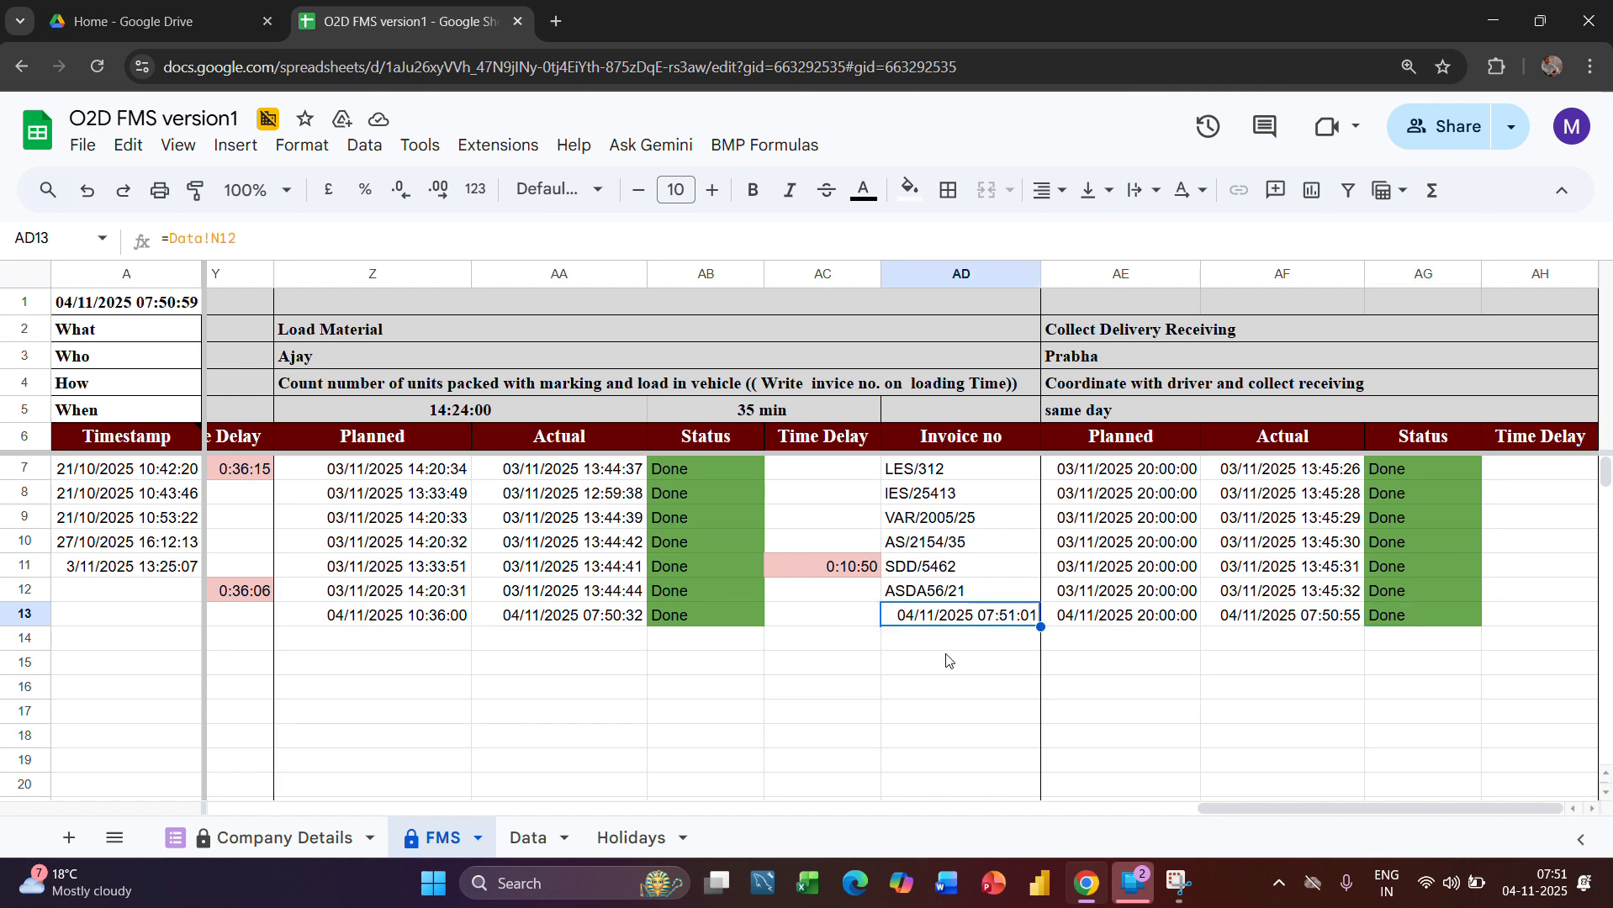
{"action": "left_click", "coordinate": [943, 660]}
{"action": "left_click", "coordinate": [941, 618]}
{"action": "double_click", "coordinate": [954, 621]}
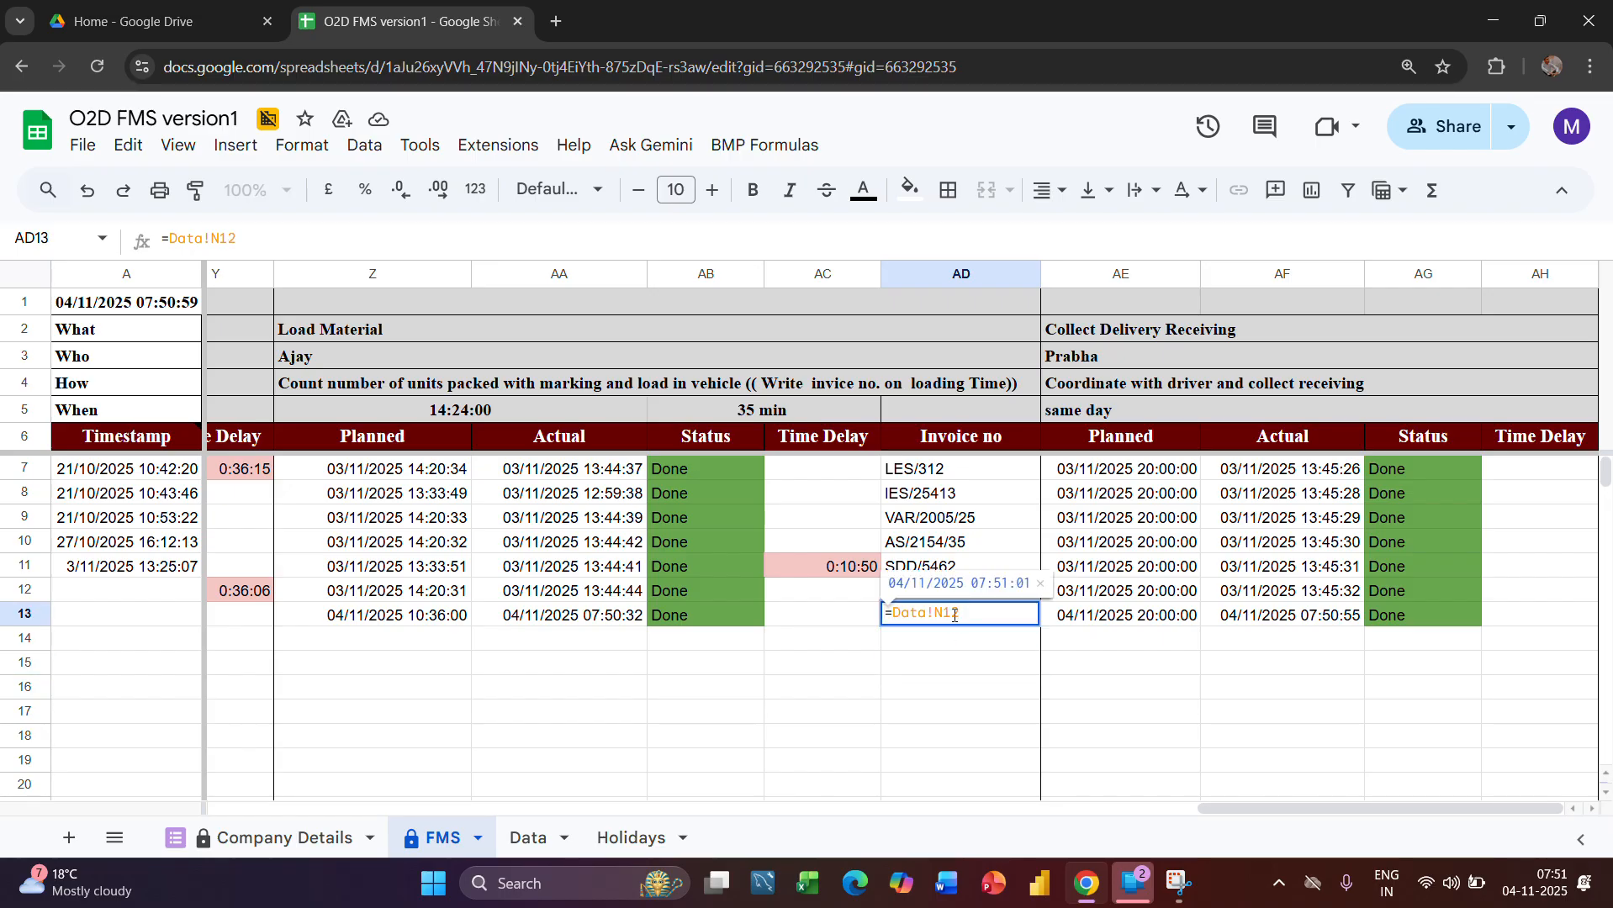
{"action": "key", "text": "Return"}
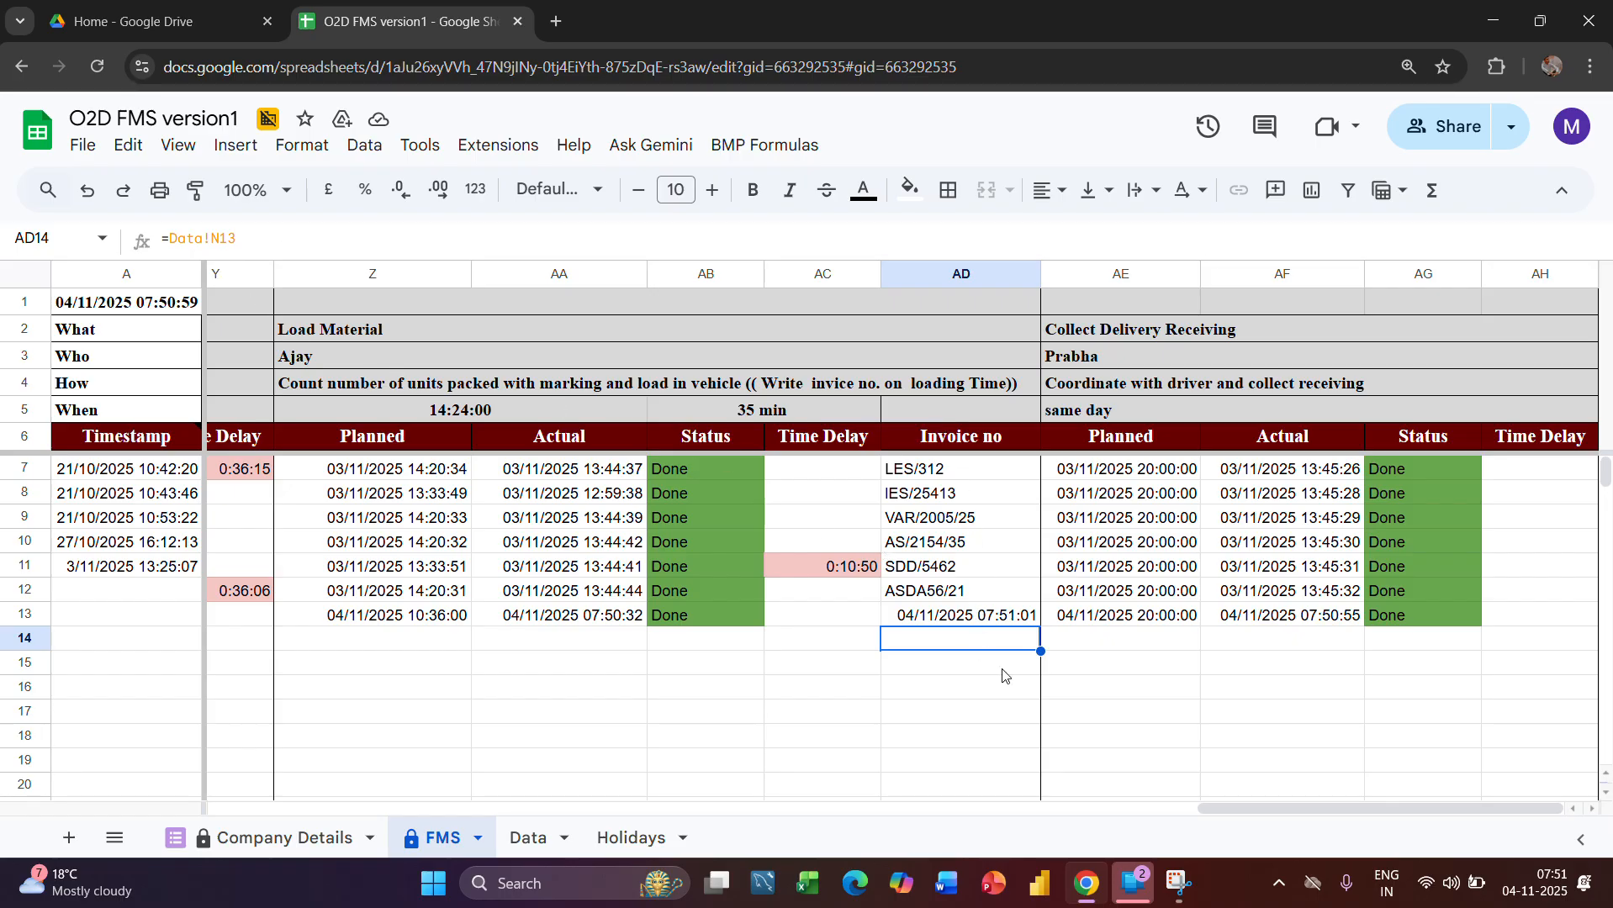
{"action": "left_click", "coordinate": [982, 620]}
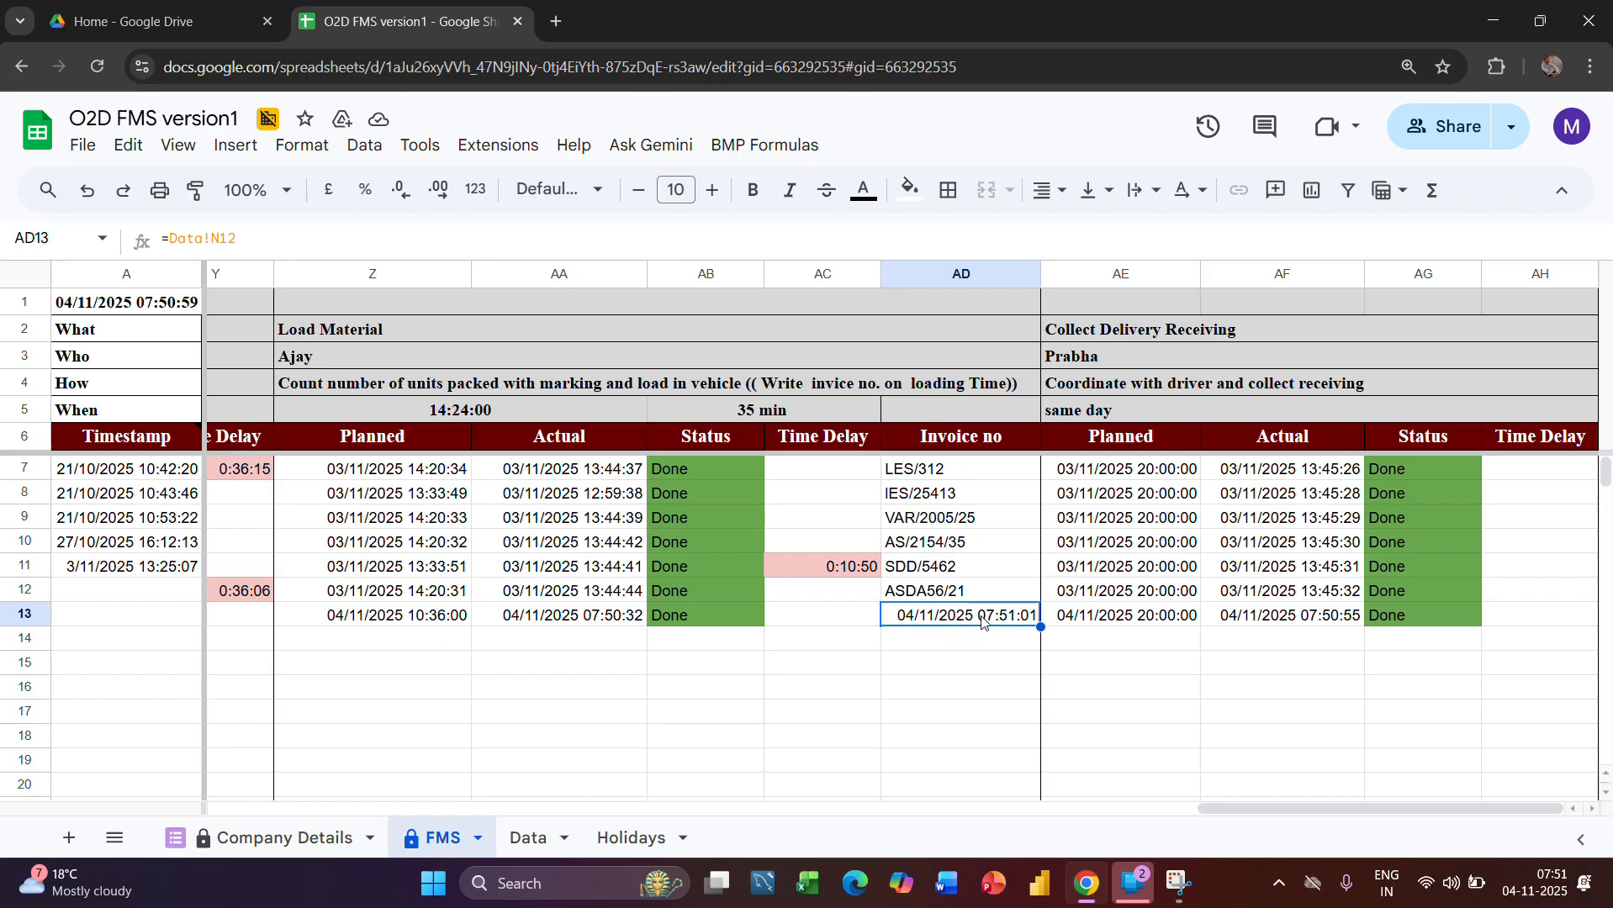
Replace the date in cell N12 of the Data sheet's Invoice No. column with AbcD/2025/01
{"action": "left_click", "coordinate": [531, 839]}
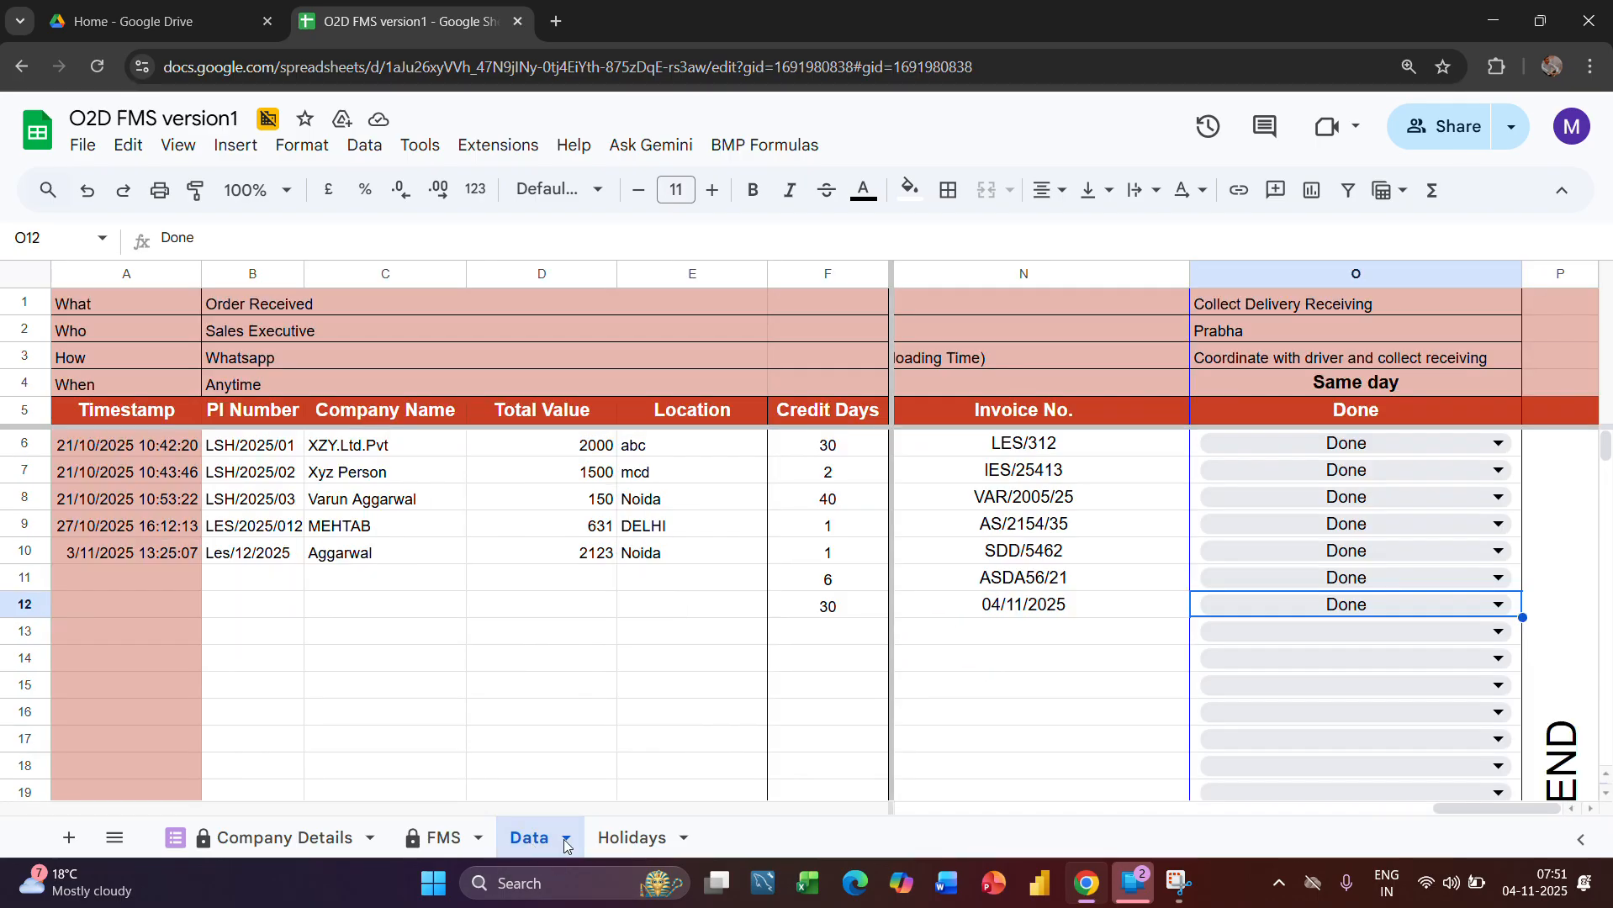
{"action": "scroll", "coordinate": [1215, 673], "scroll_direction": "left", "scroll_amount": 2}
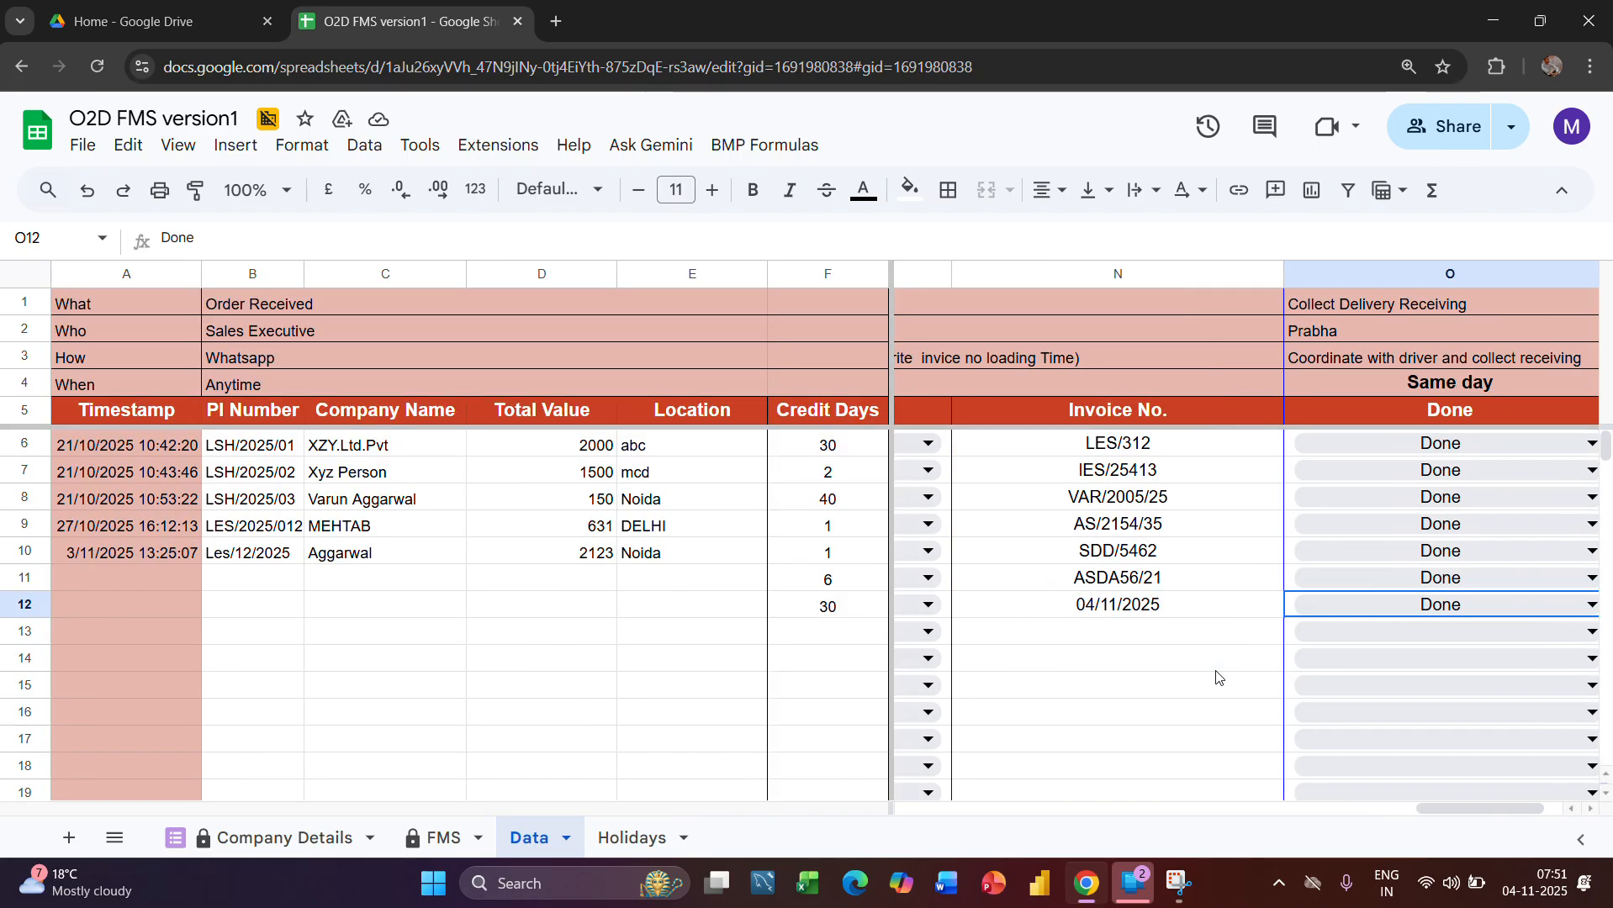
{"action": "left_click", "coordinate": [1113, 613]}
{"action": "key", "text": "Delete"}
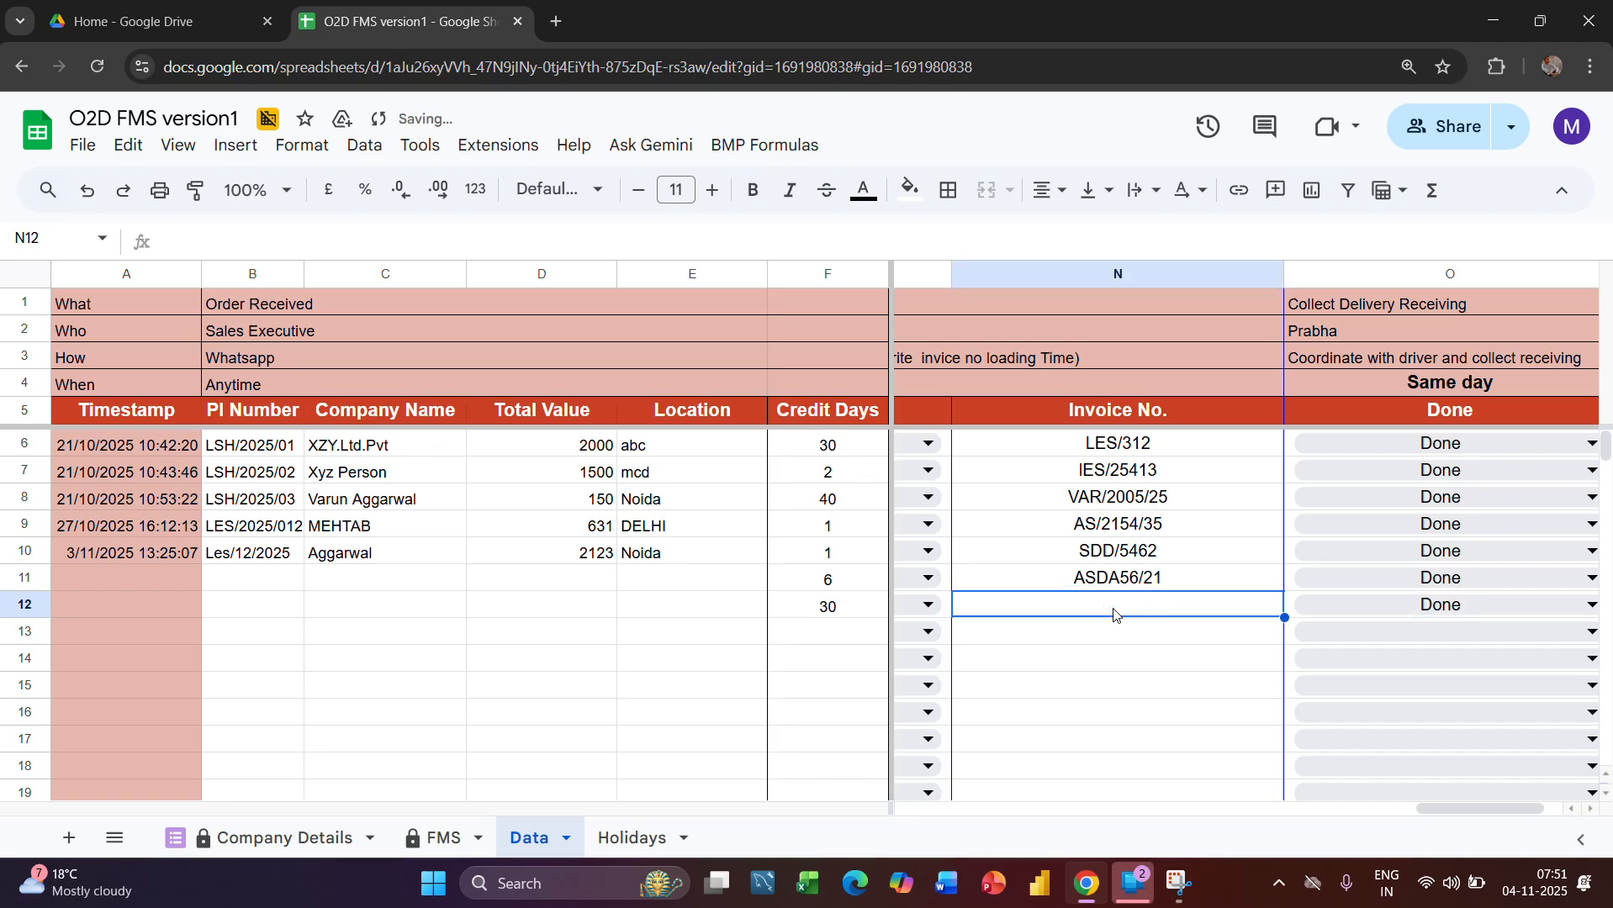
{"action": "type", "text": "Abc"}
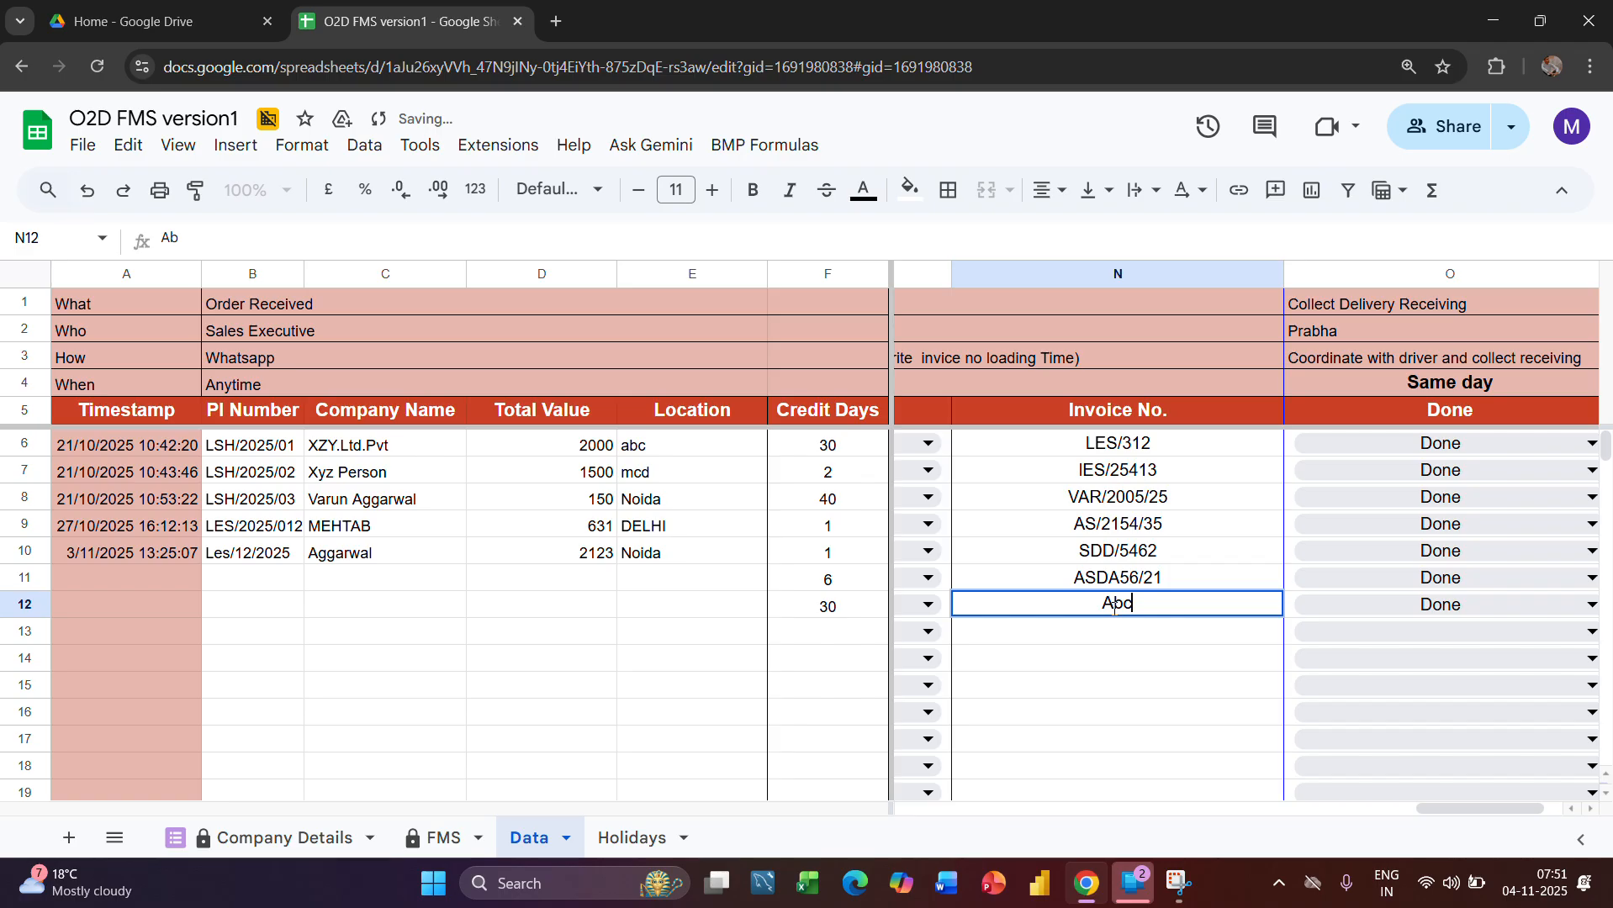
{"action": "type", "text": "D"}
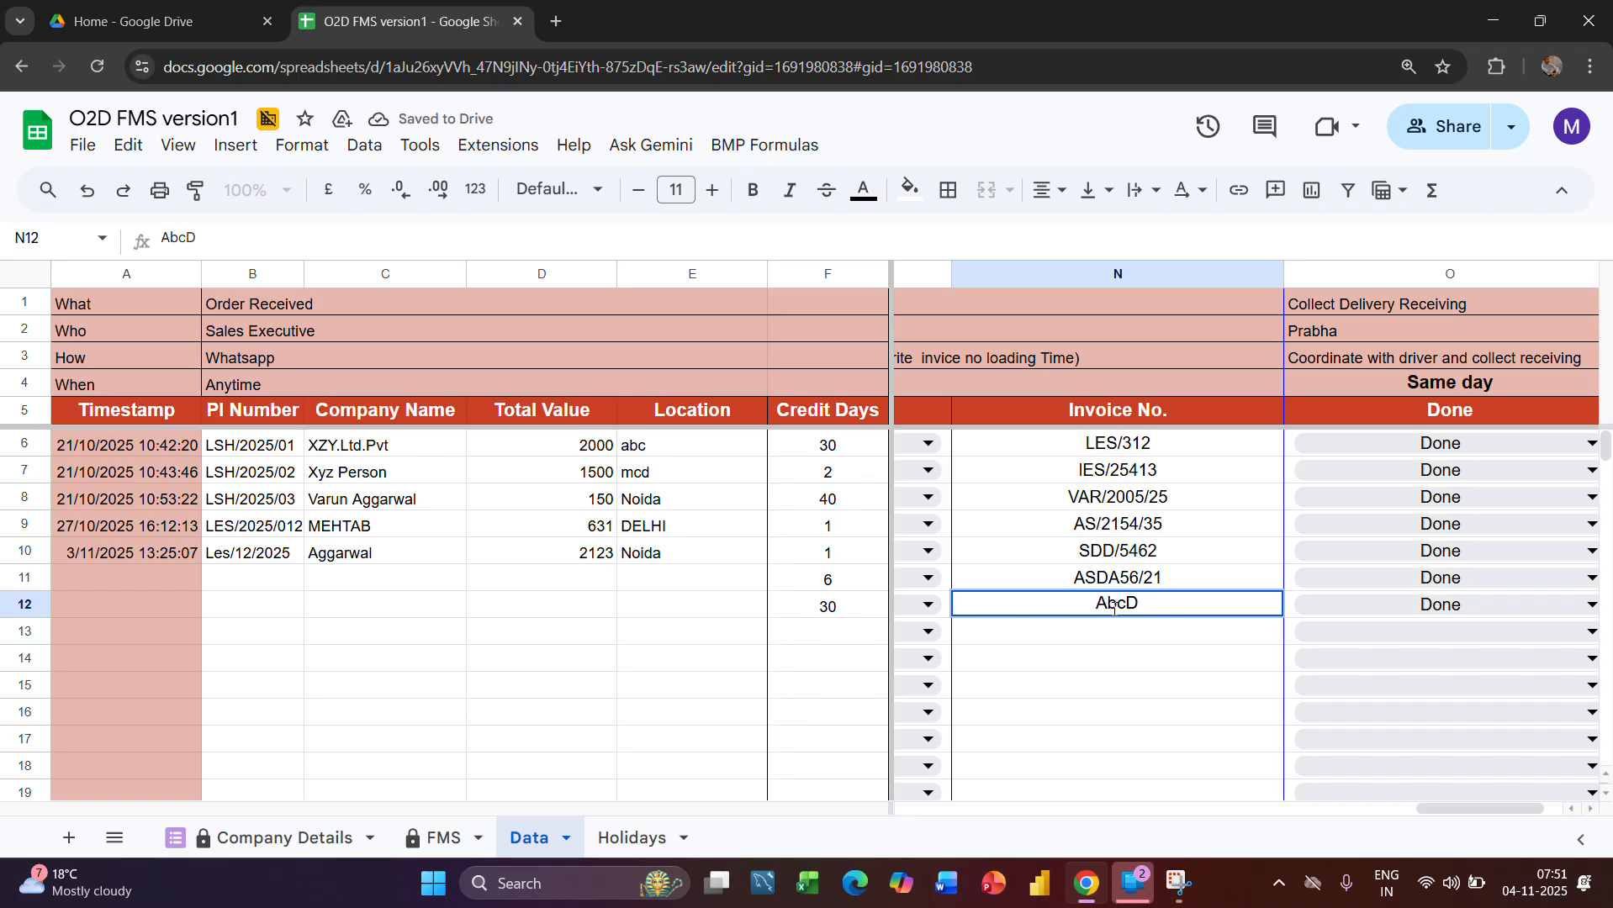
{"action": "type", "text": "/2"}
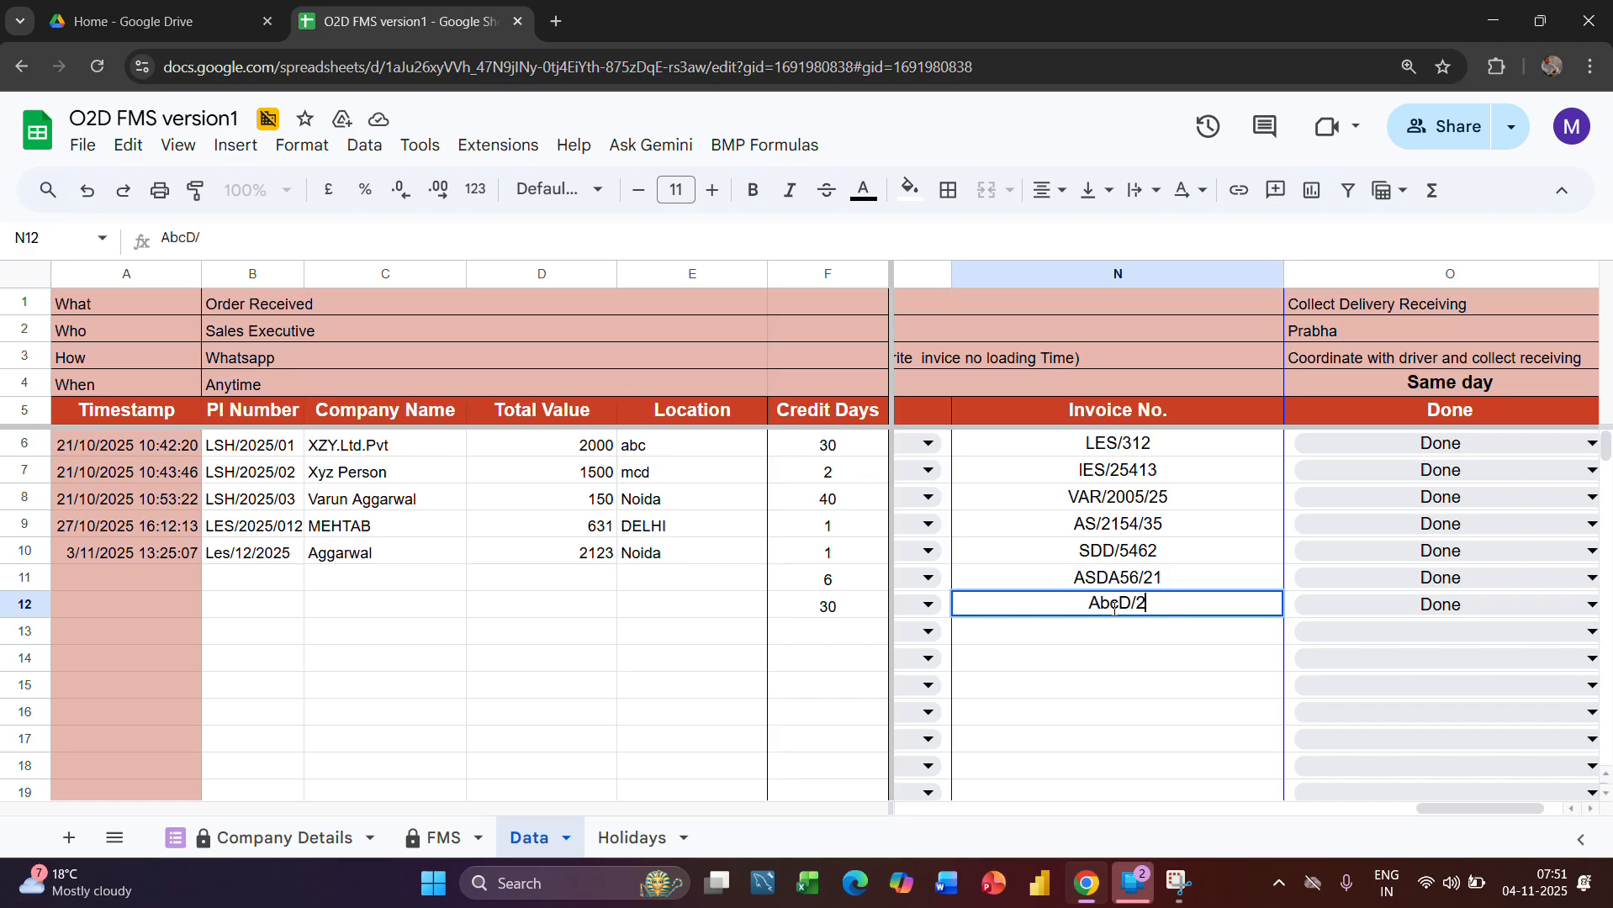
{"action": "type", "text": "025/01"}
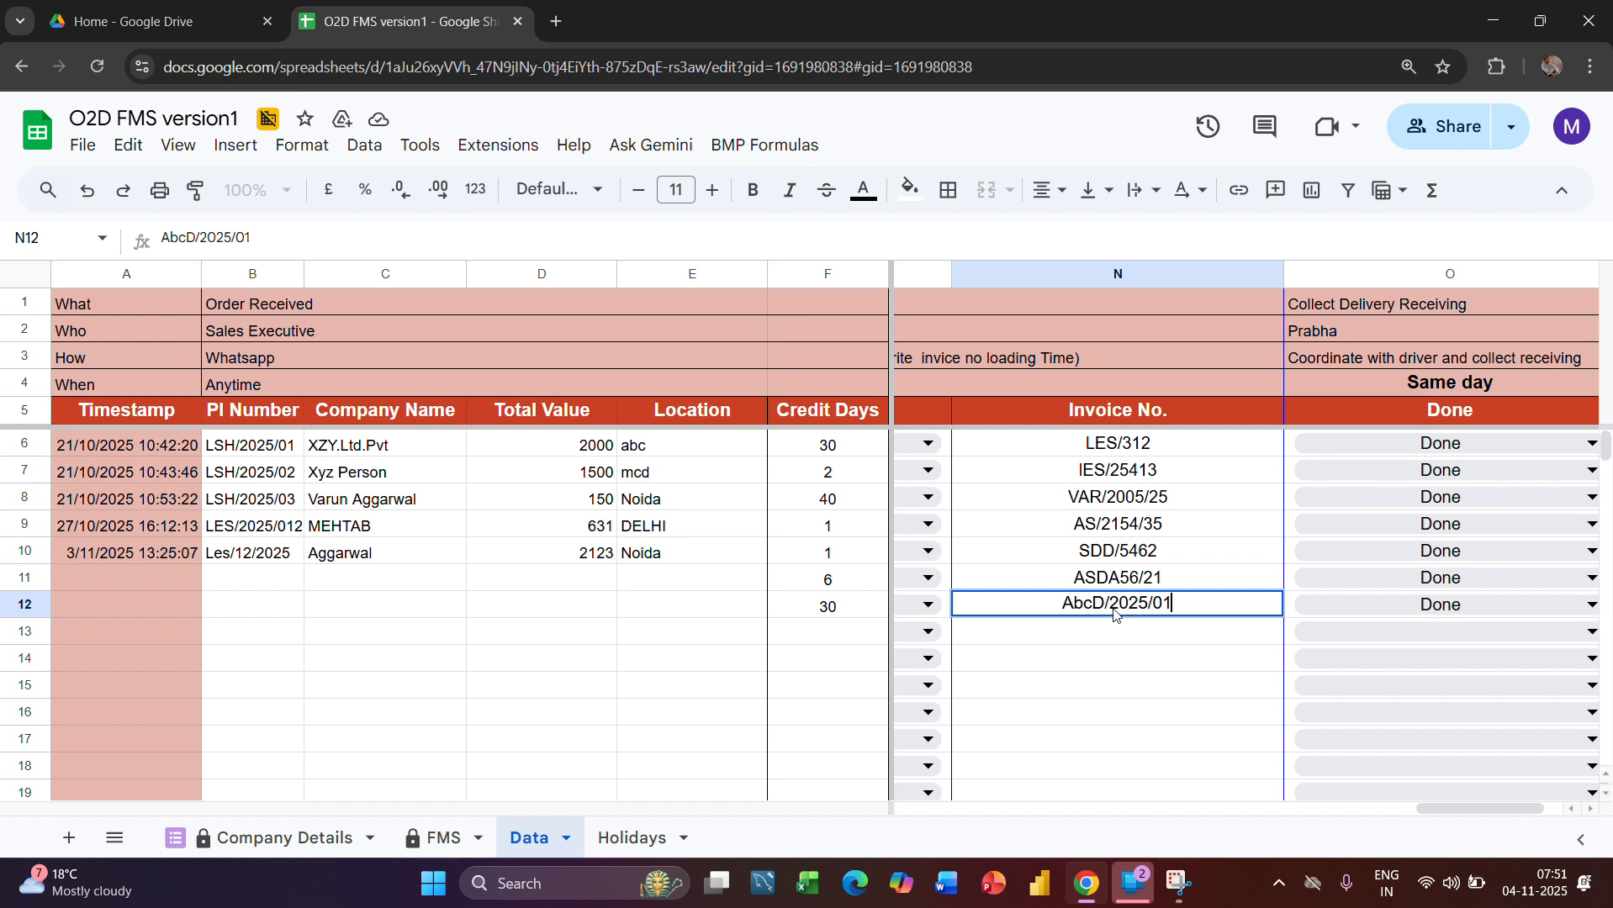
{"action": "key", "text": "Return"}
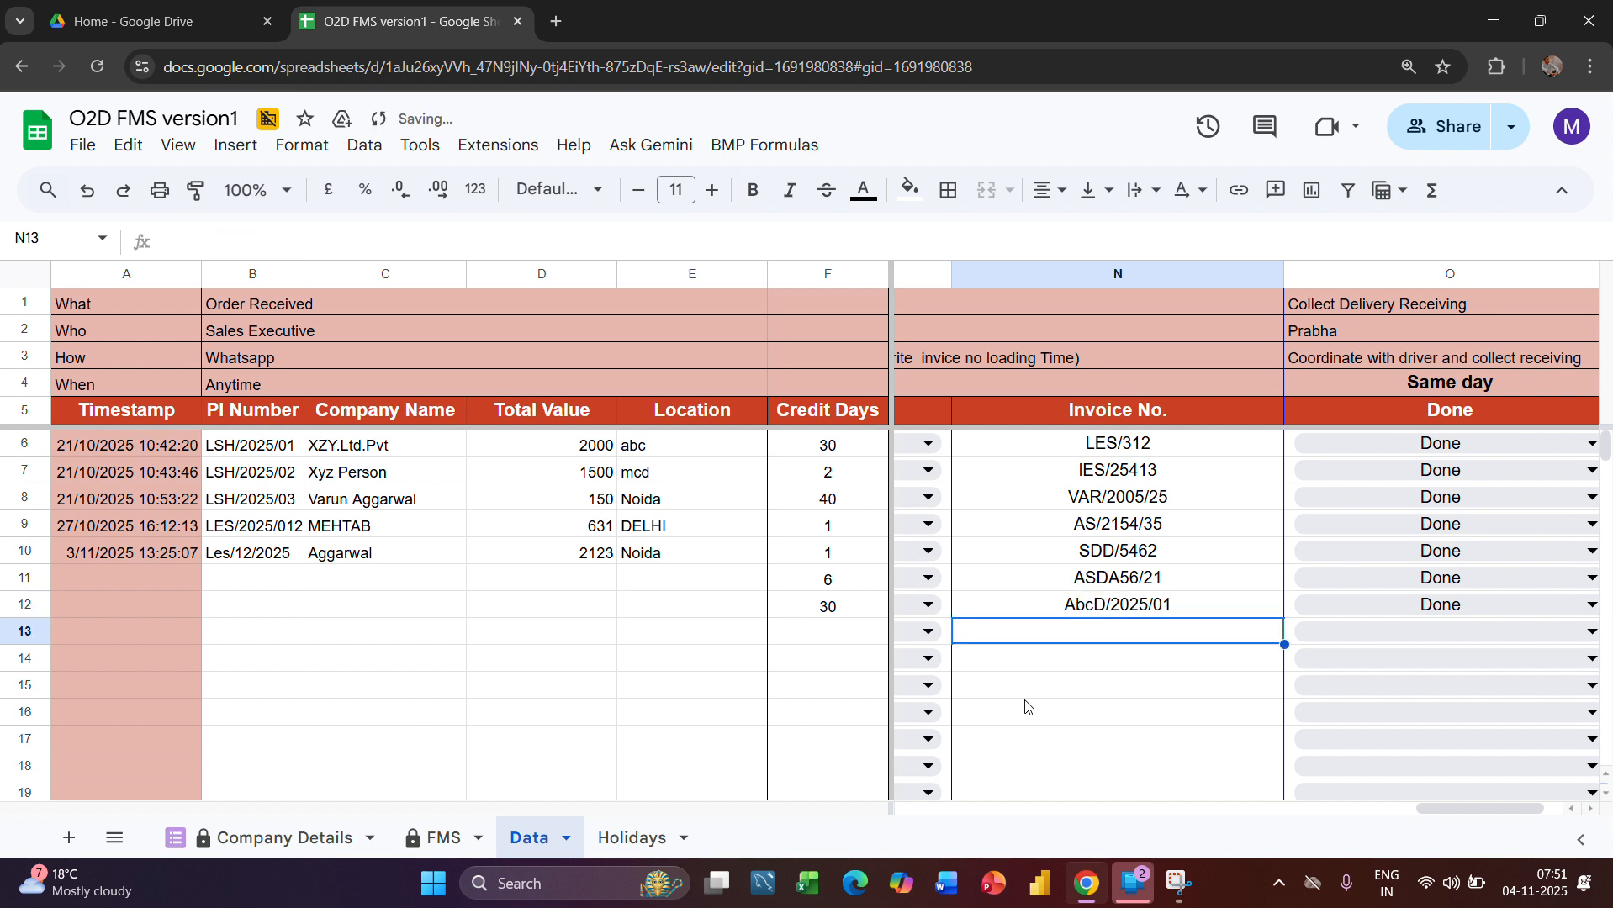
Check the invoice number carried over to row 13 of the FMS sheet and highlight the whole Invoice no column
{"action": "scroll", "coordinate": [1135, 723], "scroll_direction": "left", "scroll_amount": 1}
{"action": "scroll", "coordinate": [1131, 721], "scroll_direction": "left", "scroll_amount": 2}
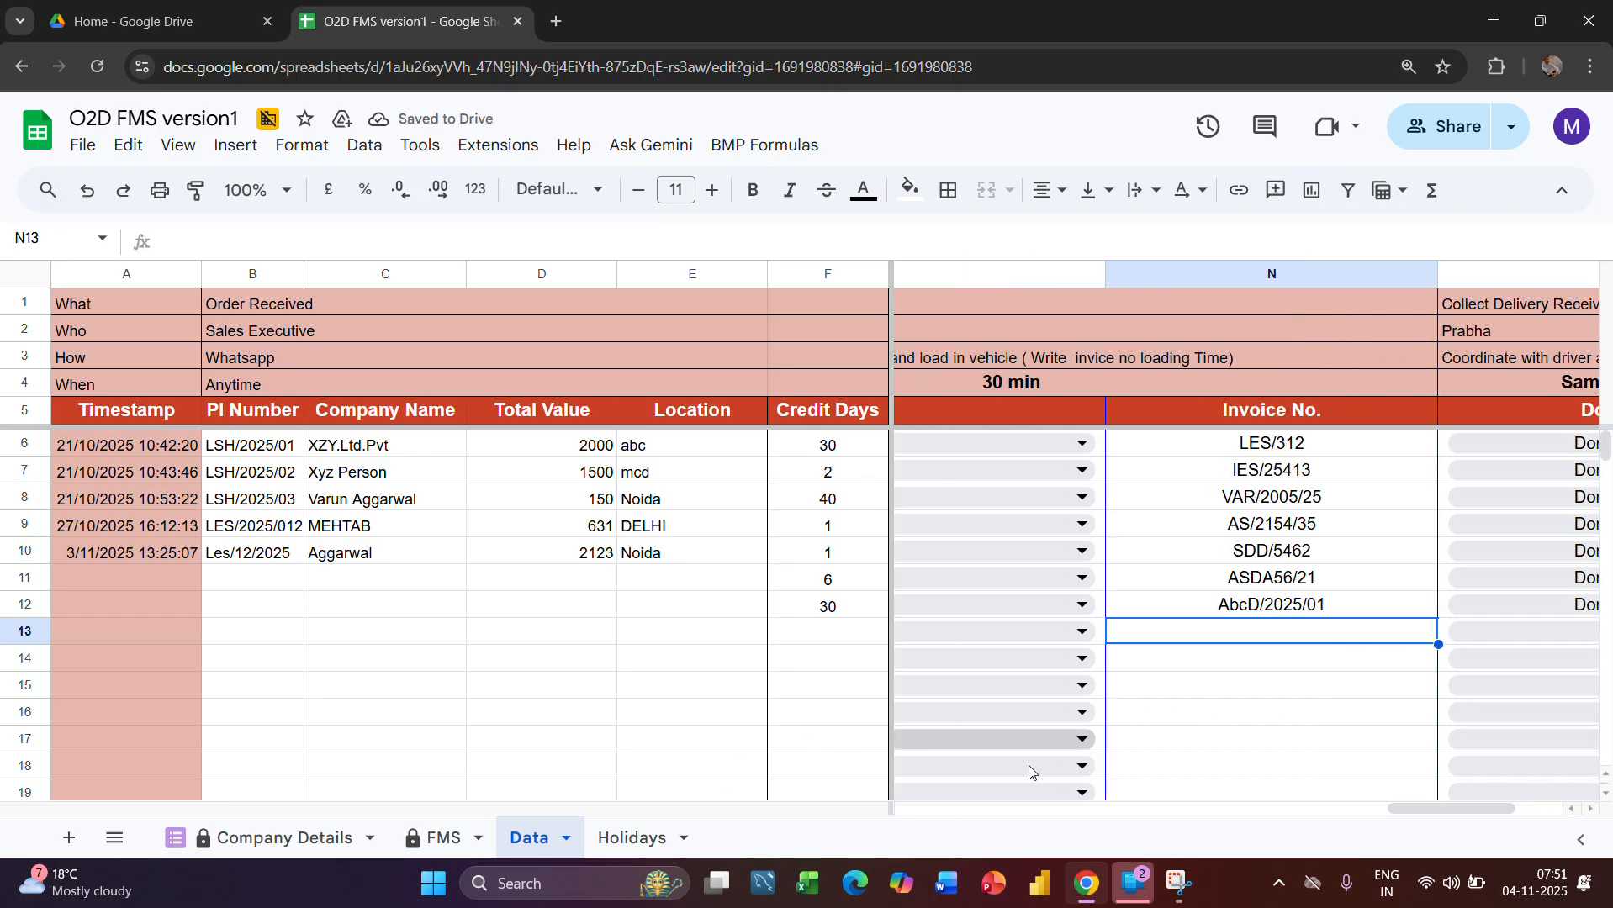
{"action": "left_click", "coordinate": [437, 838]}
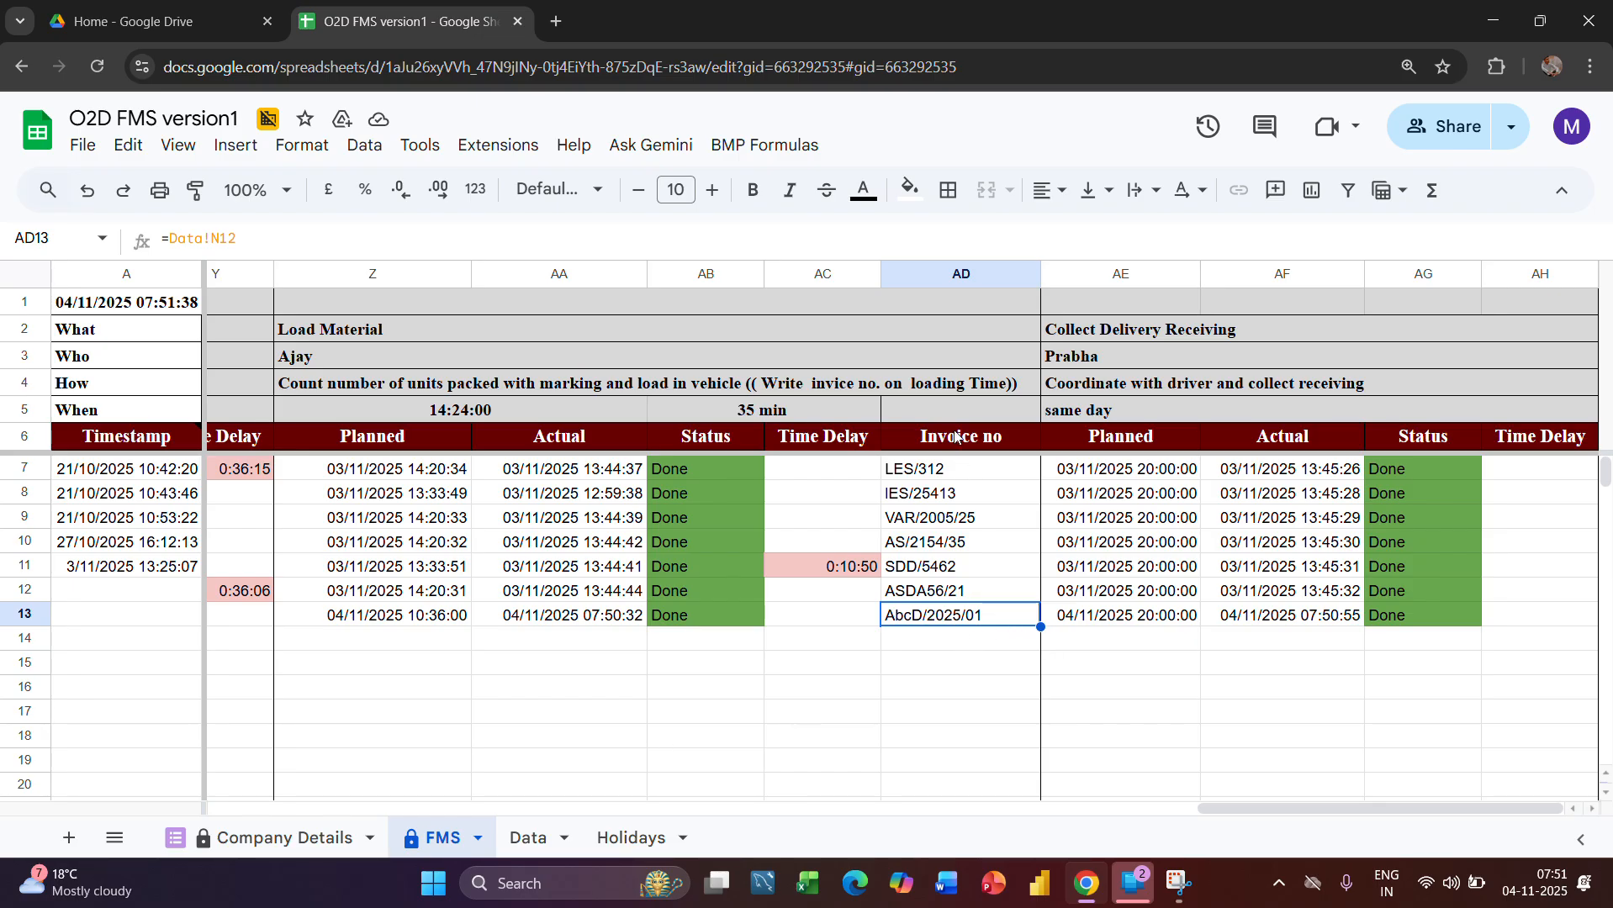
{"action": "left_click", "coordinate": [955, 286]}
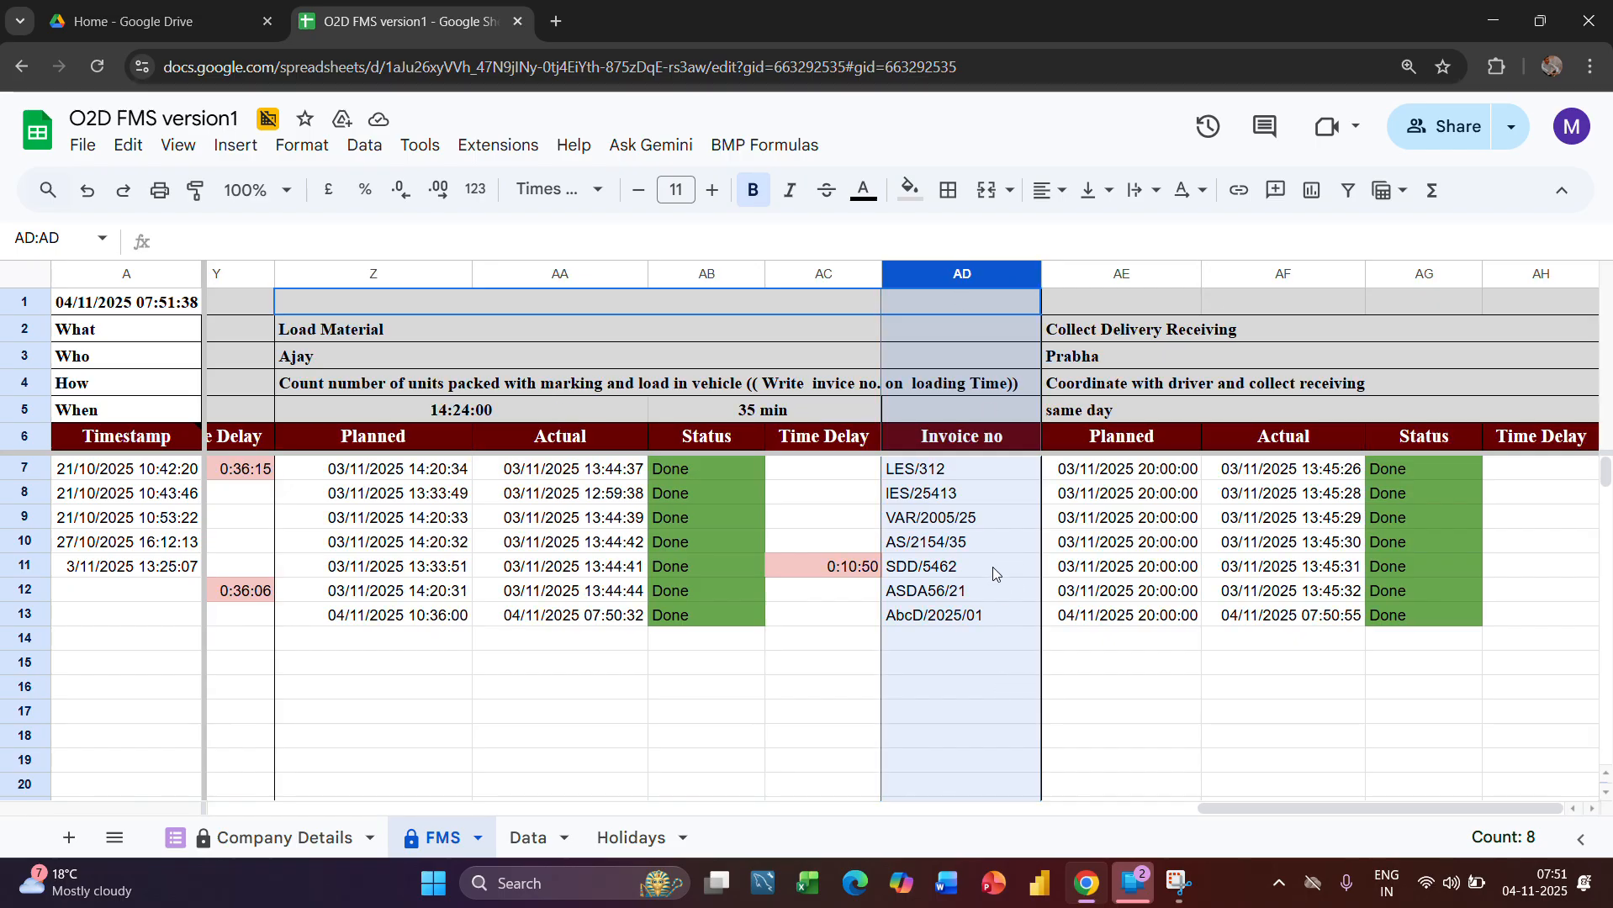
Review the FMS sheet's Credit Days column and the columns from Lead Time through the Send indent to purchase stage's status
{"action": "scroll", "coordinate": [991, 567], "scroll_direction": "left", "scroll_amount": 10}
{"action": "scroll", "coordinate": [993, 572], "scroll_direction": "left", "scroll_amount": 3}
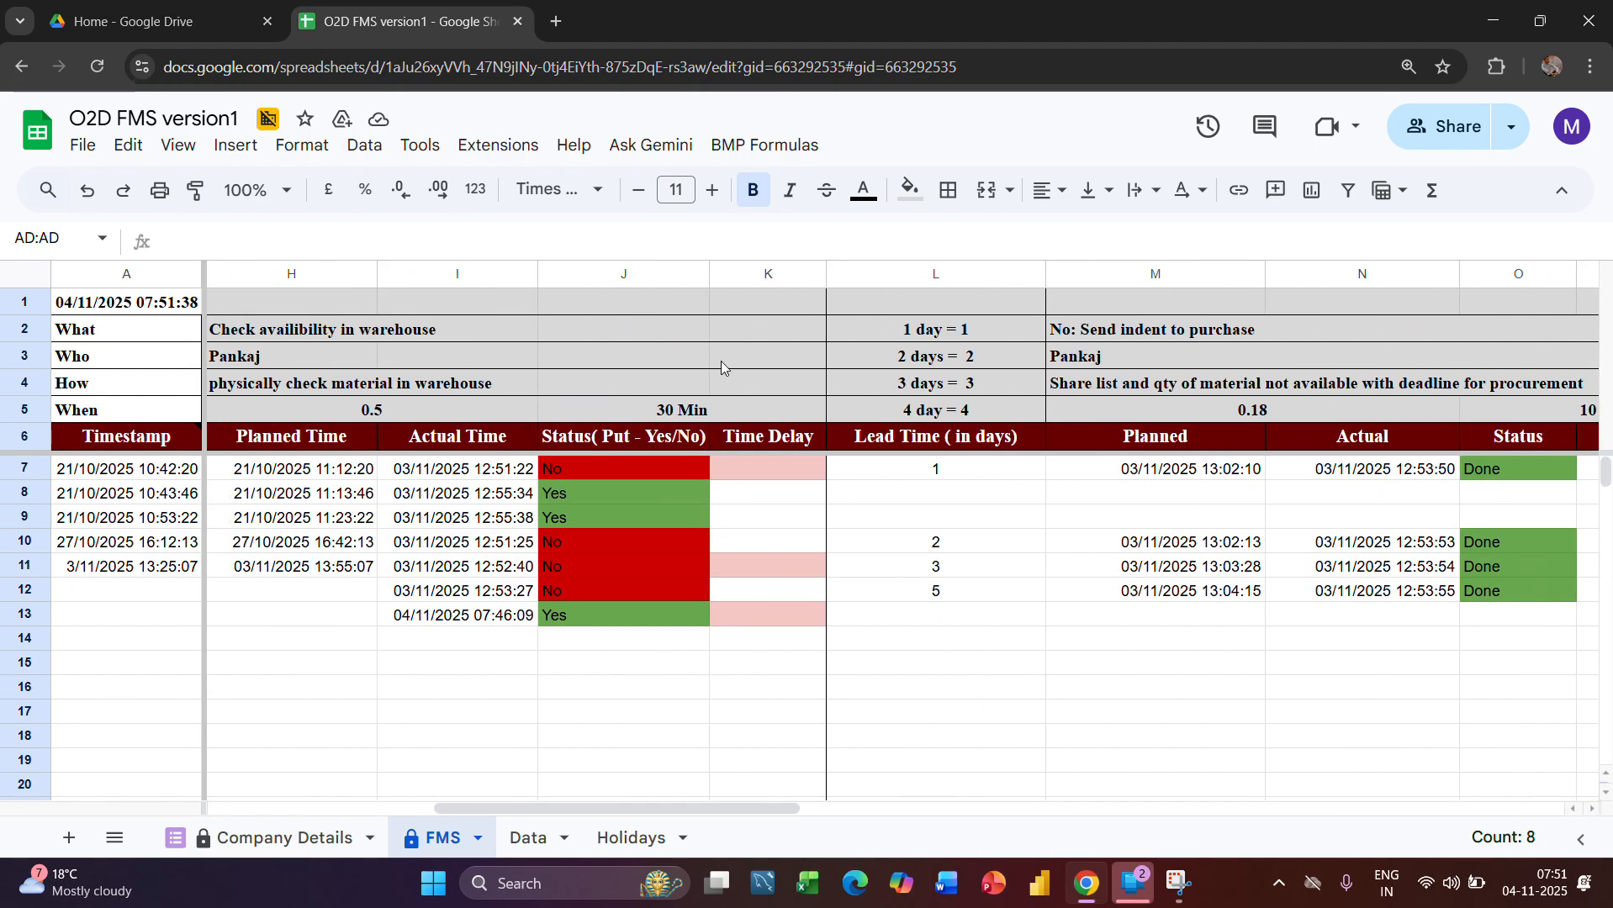
{"action": "scroll", "coordinate": [591, 583], "scroll_direction": "left", "scroll_amount": 5}
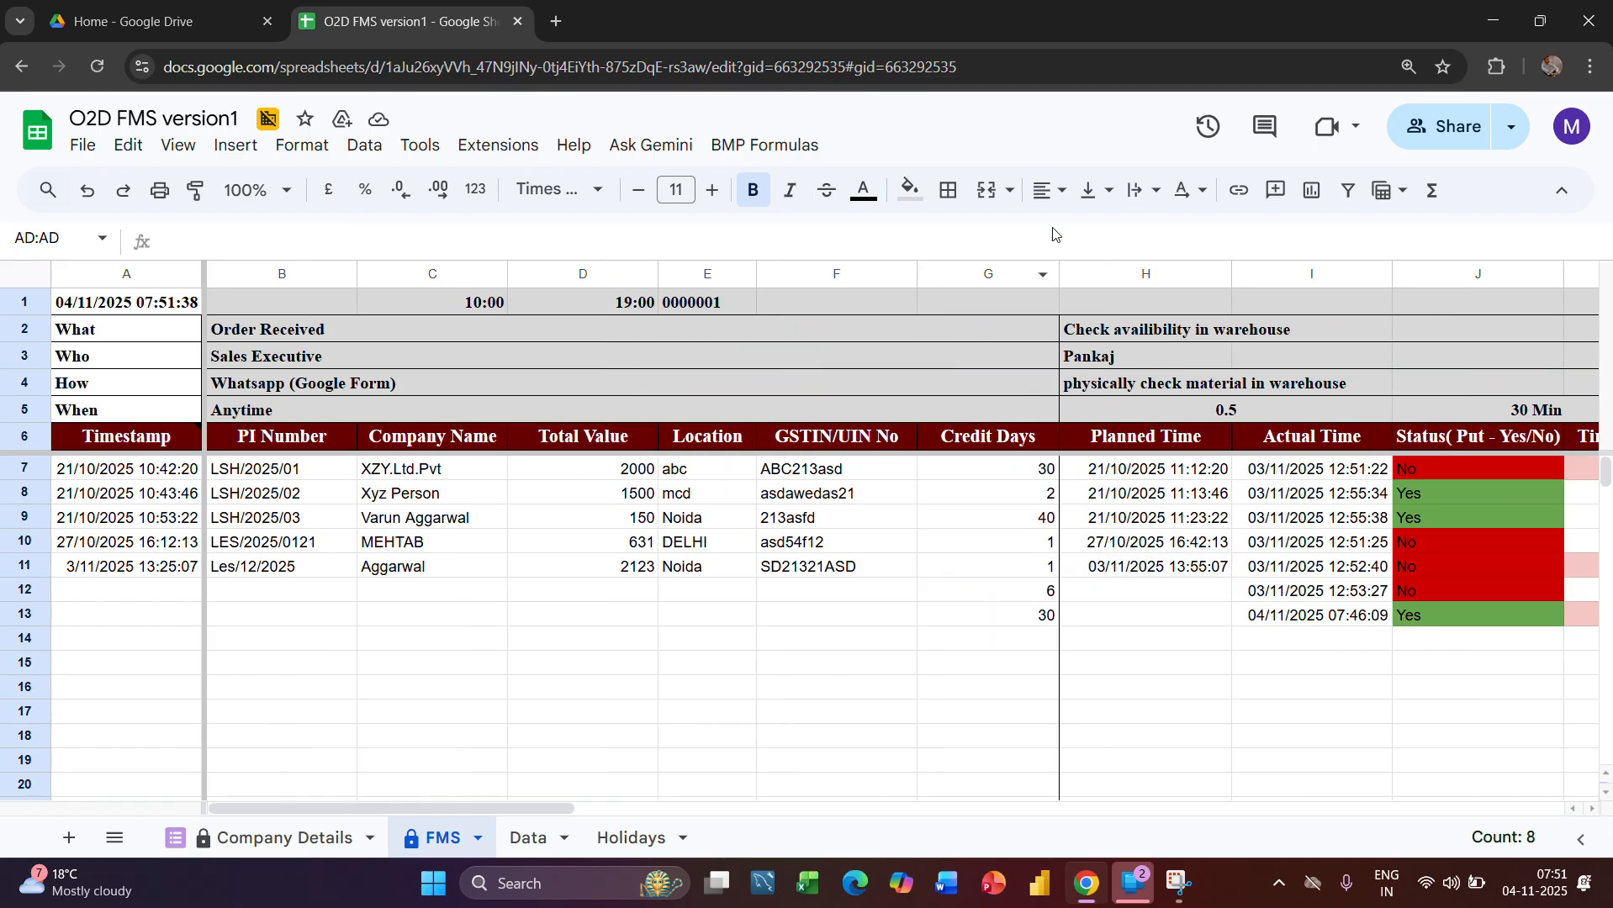
{"action": "left_click", "coordinate": [987, 269]}
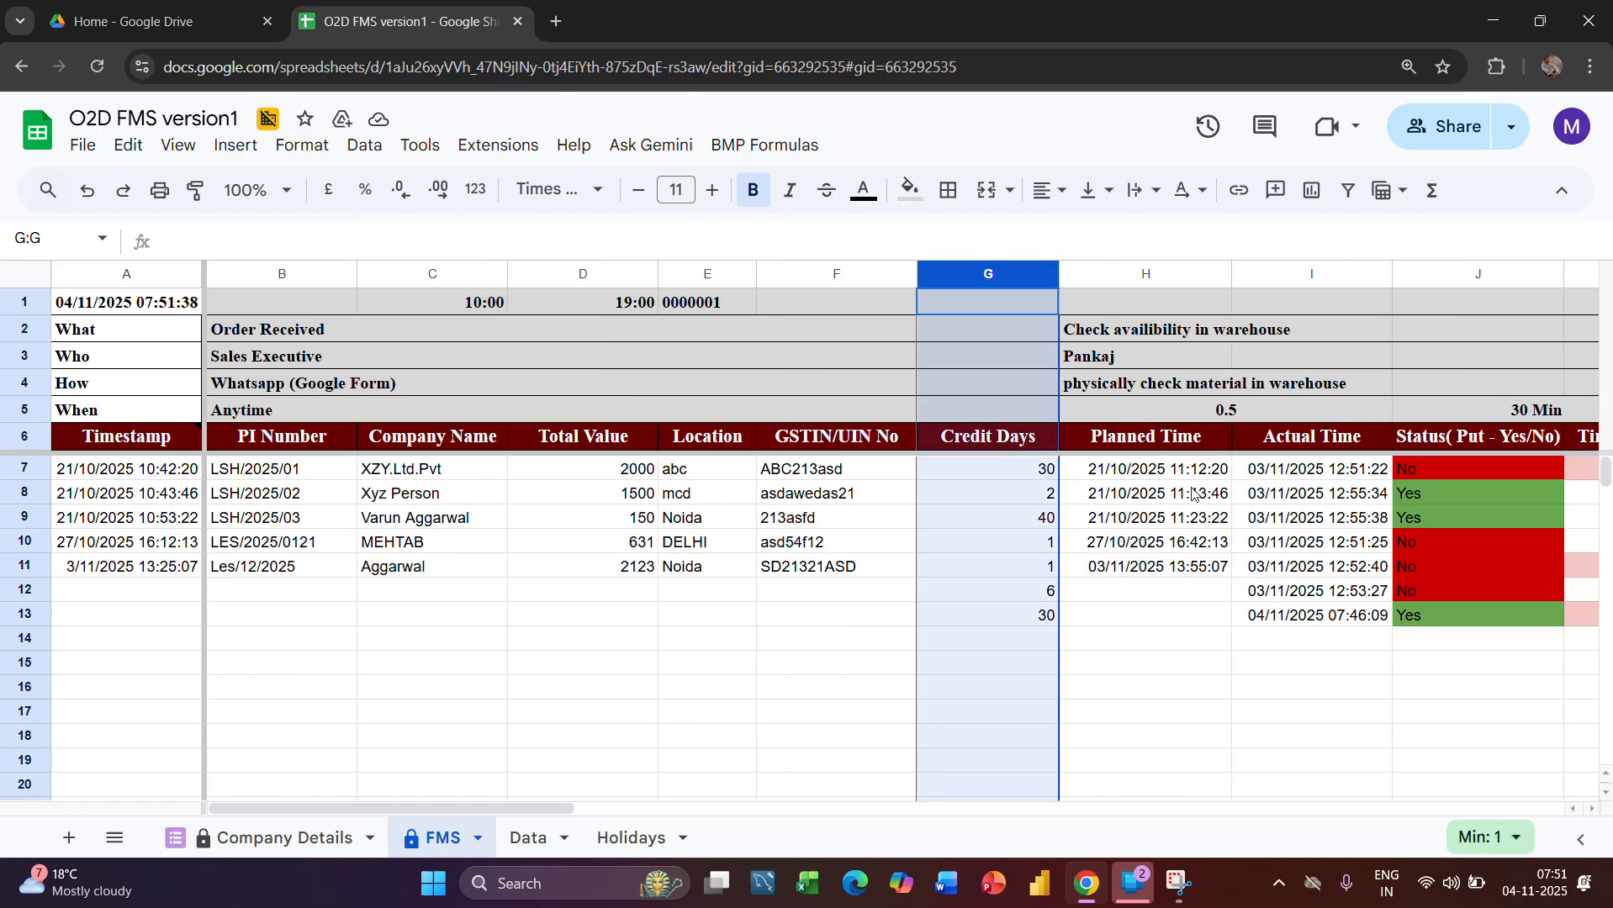
{"action": "scroll", "coordinate": [1232, 515], "scroll_direction": "right", "scroll_amount": 10}
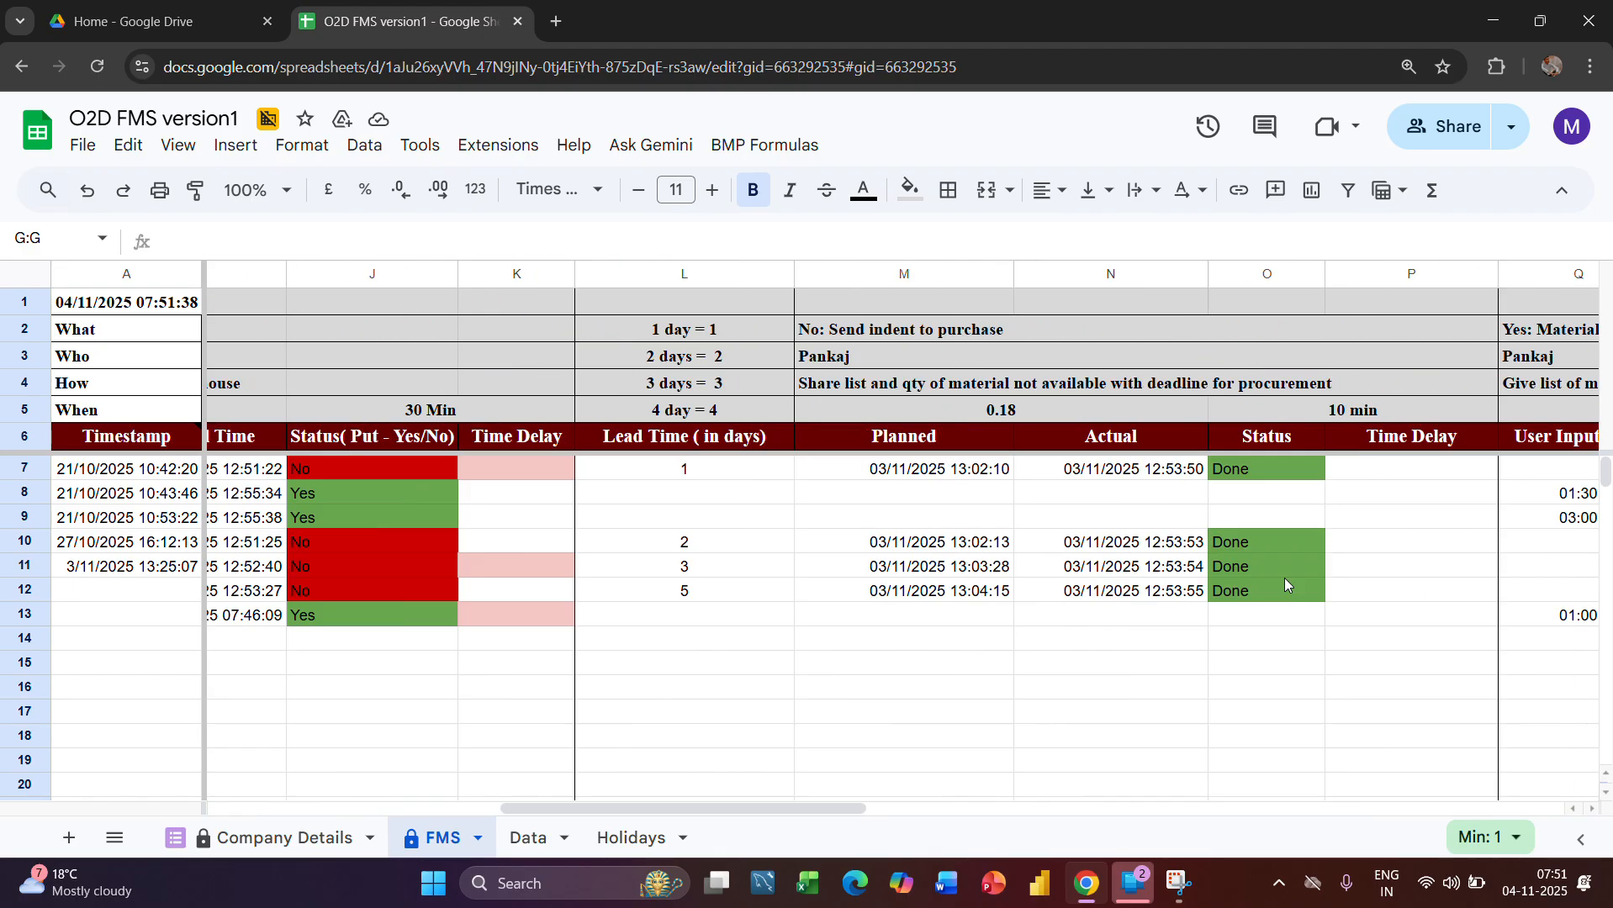
{"action": "scroll", "coordinate": [1285, 582], "scroll_direction": "right", "scroll_amount": 5}
{"action": "scroll", "coordinate": [1284, 583], "scroll_direction": "left", "scroll_amount": 7}
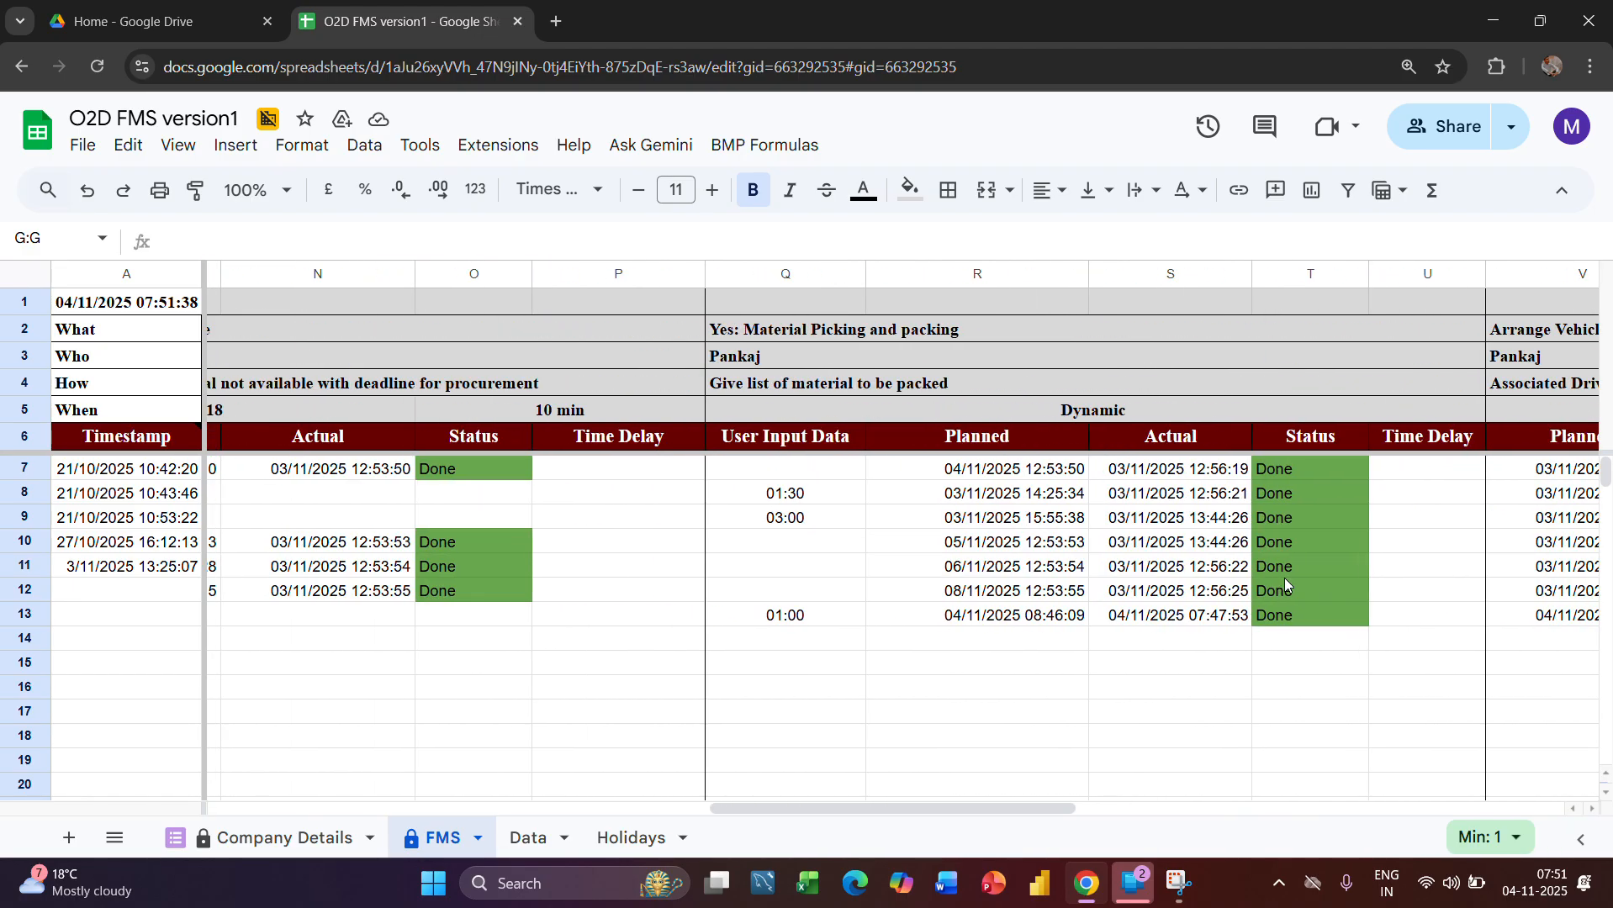
{"action": "scroll", "coordinate": [1284, 584], "scroll_direction": "left", "scroll_amount": 5}
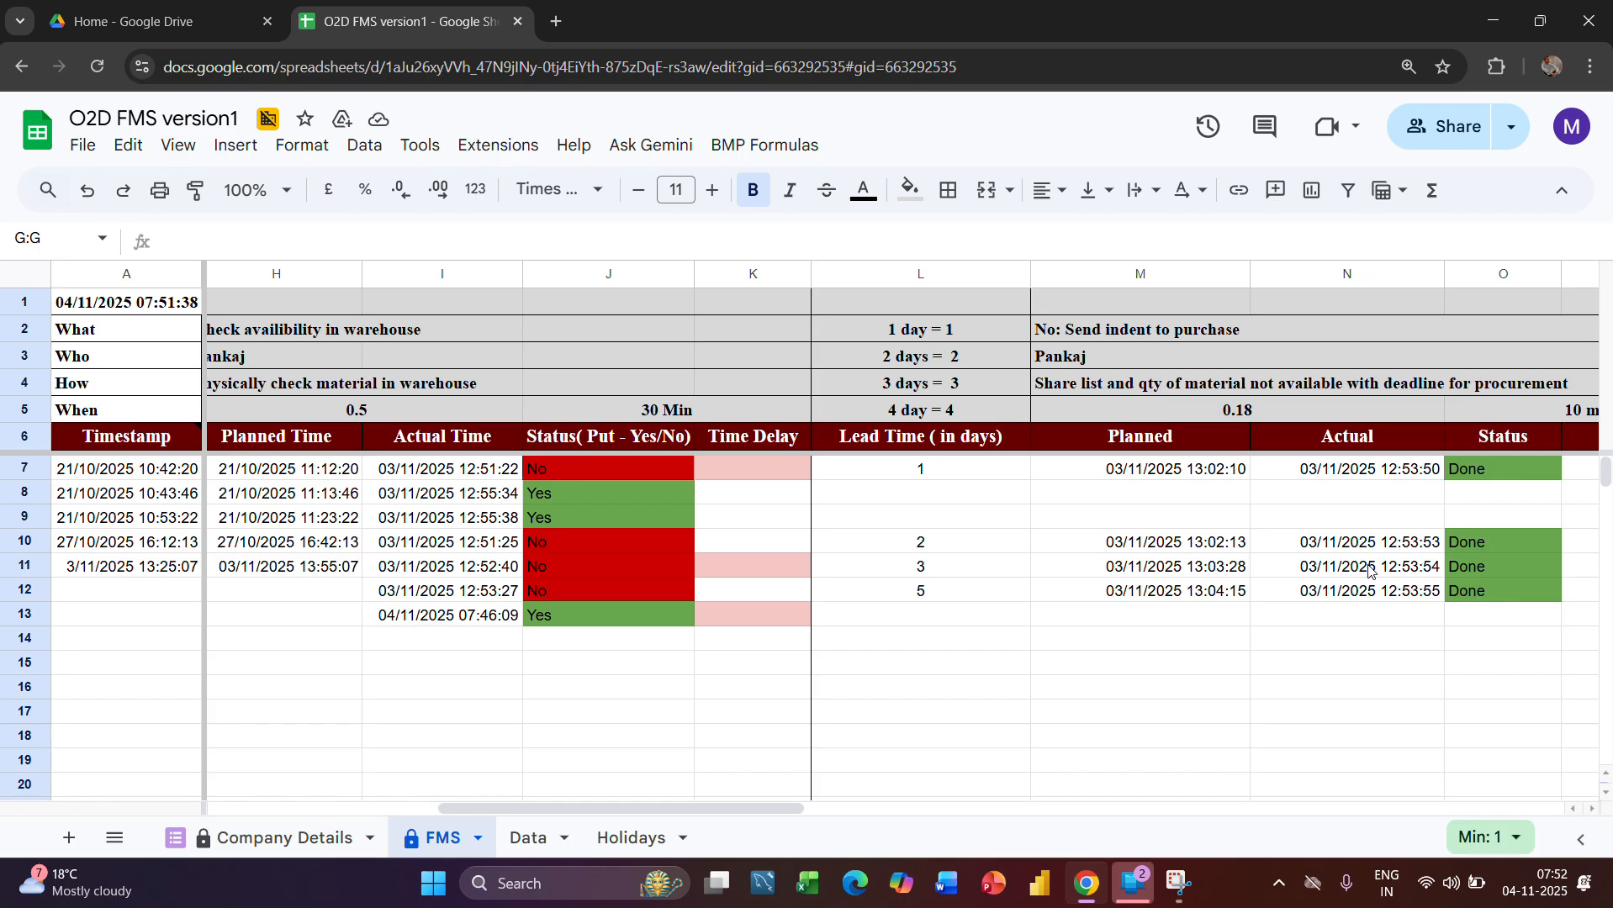
{"action": "left_click_drag", "start_coordinate": [934, 286], "coordinate": [1217, 439]}
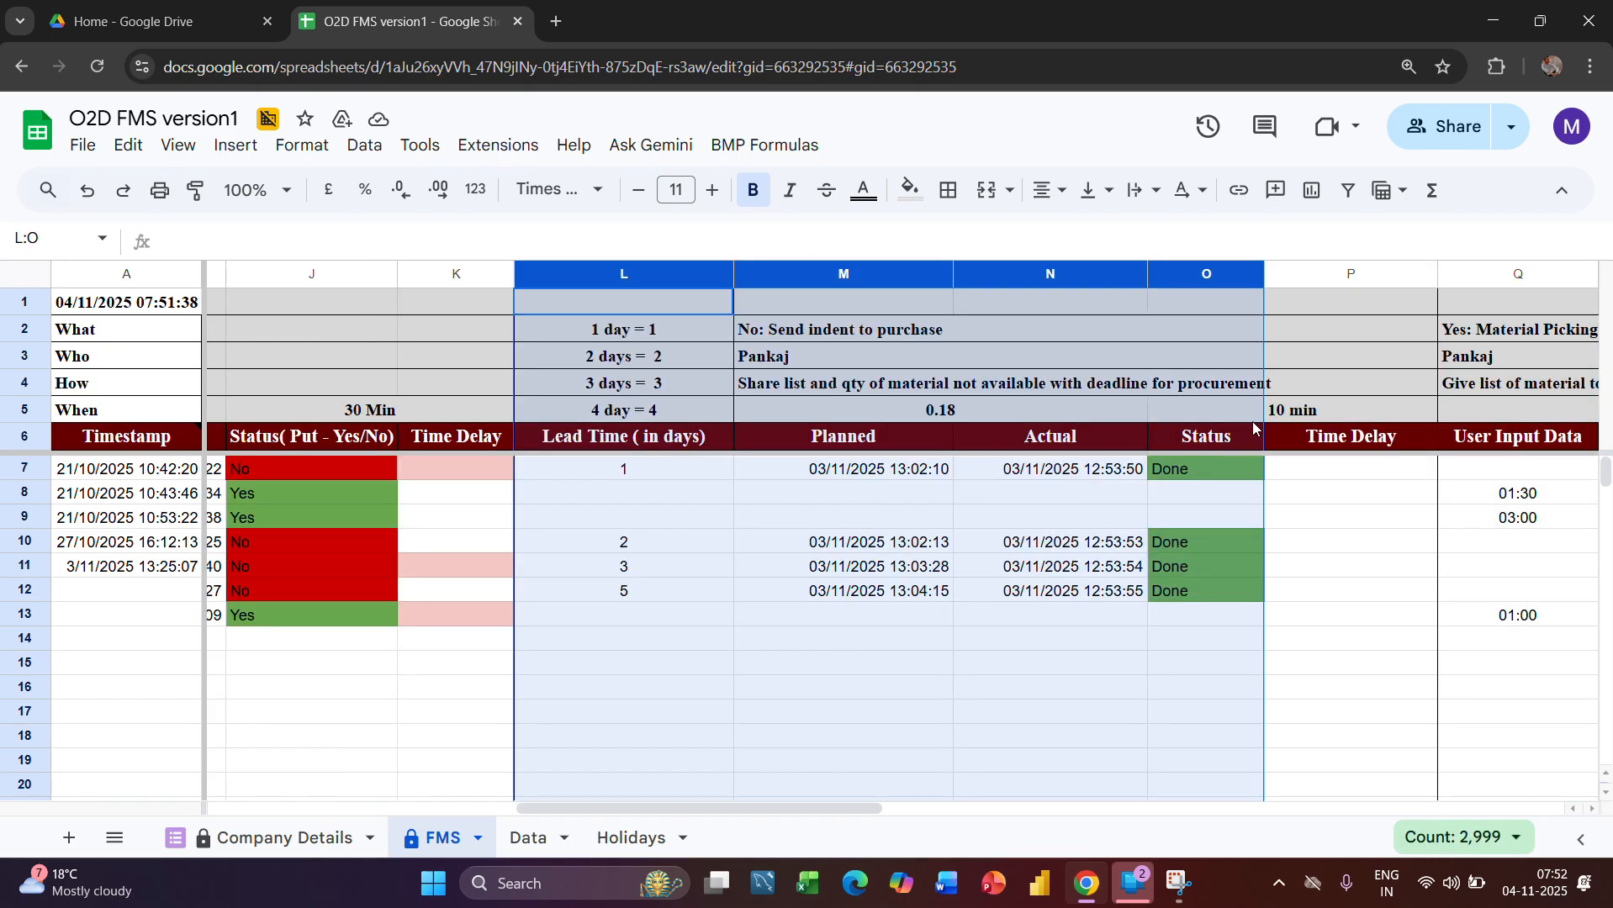
Set the warehouse availability answer in cell G13 of the Data sheet to No
{"action": "left_click", "coordinate": [527, 839]}
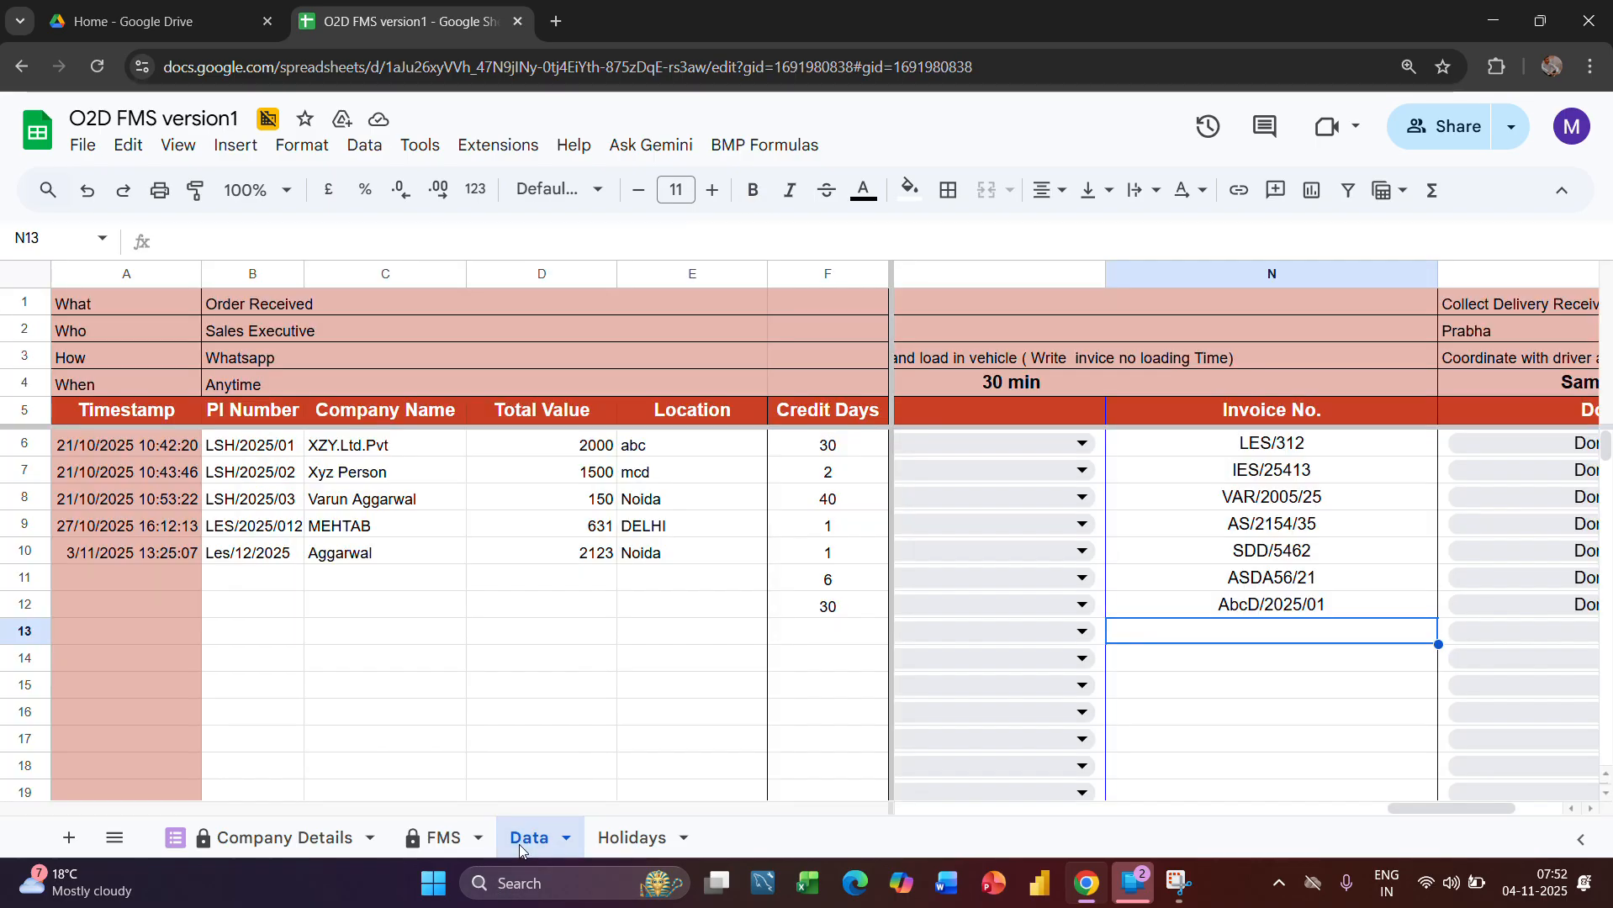
{"action": "scroll", "coordinate": [1228, 465], "scroll_direction": "left", "scroll_amount": 10}
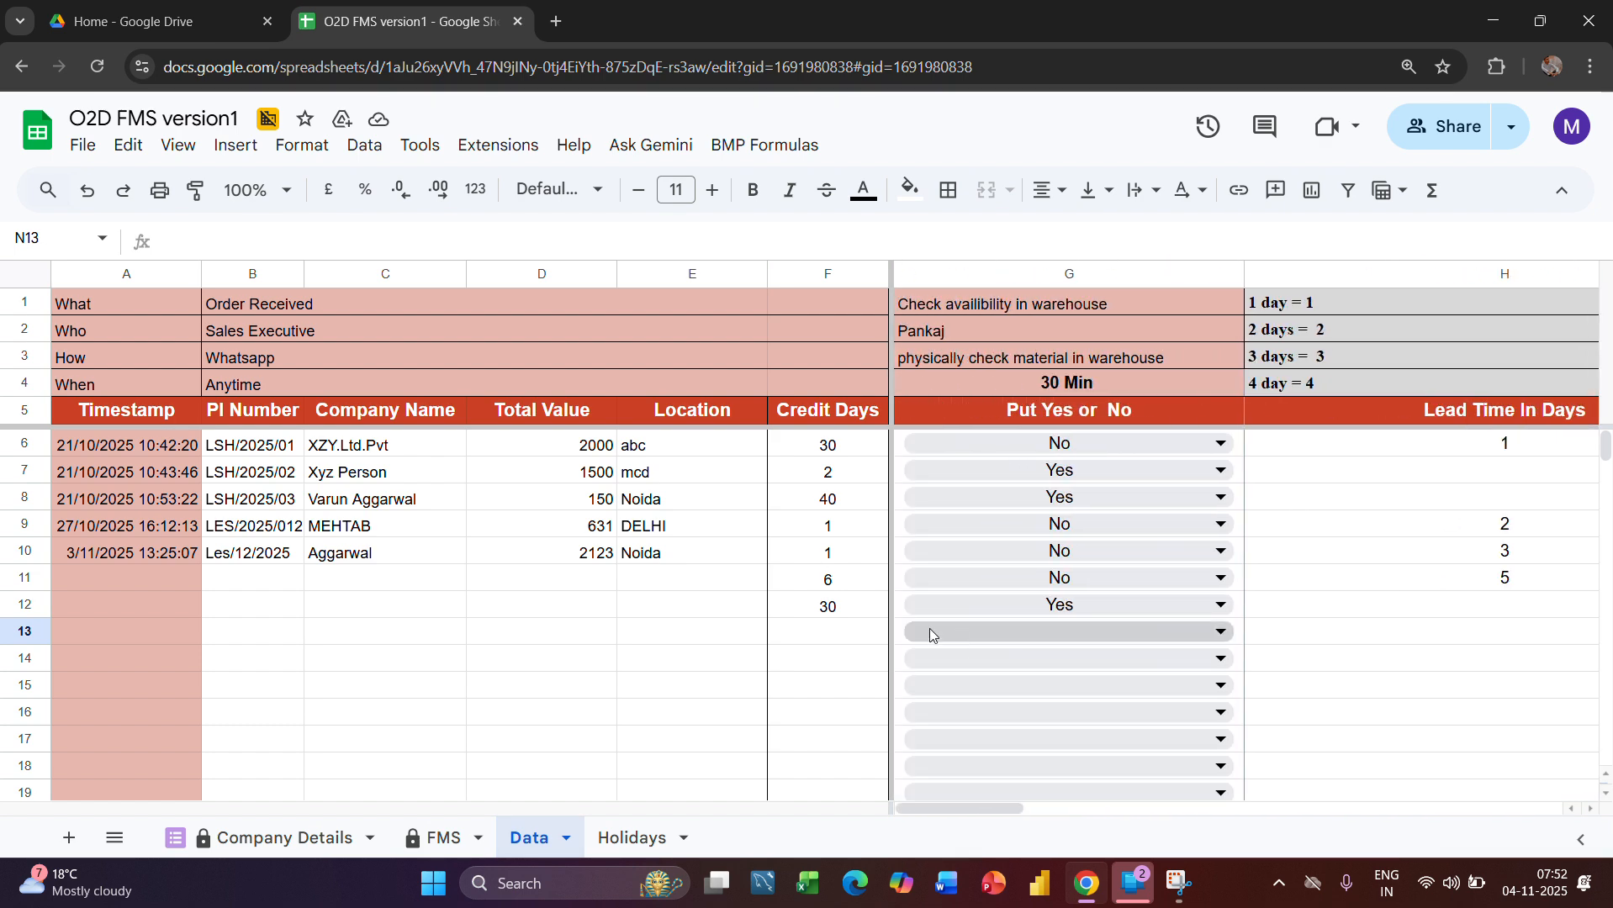
{"action": "double_click", "coordinate": [1122, 631]}
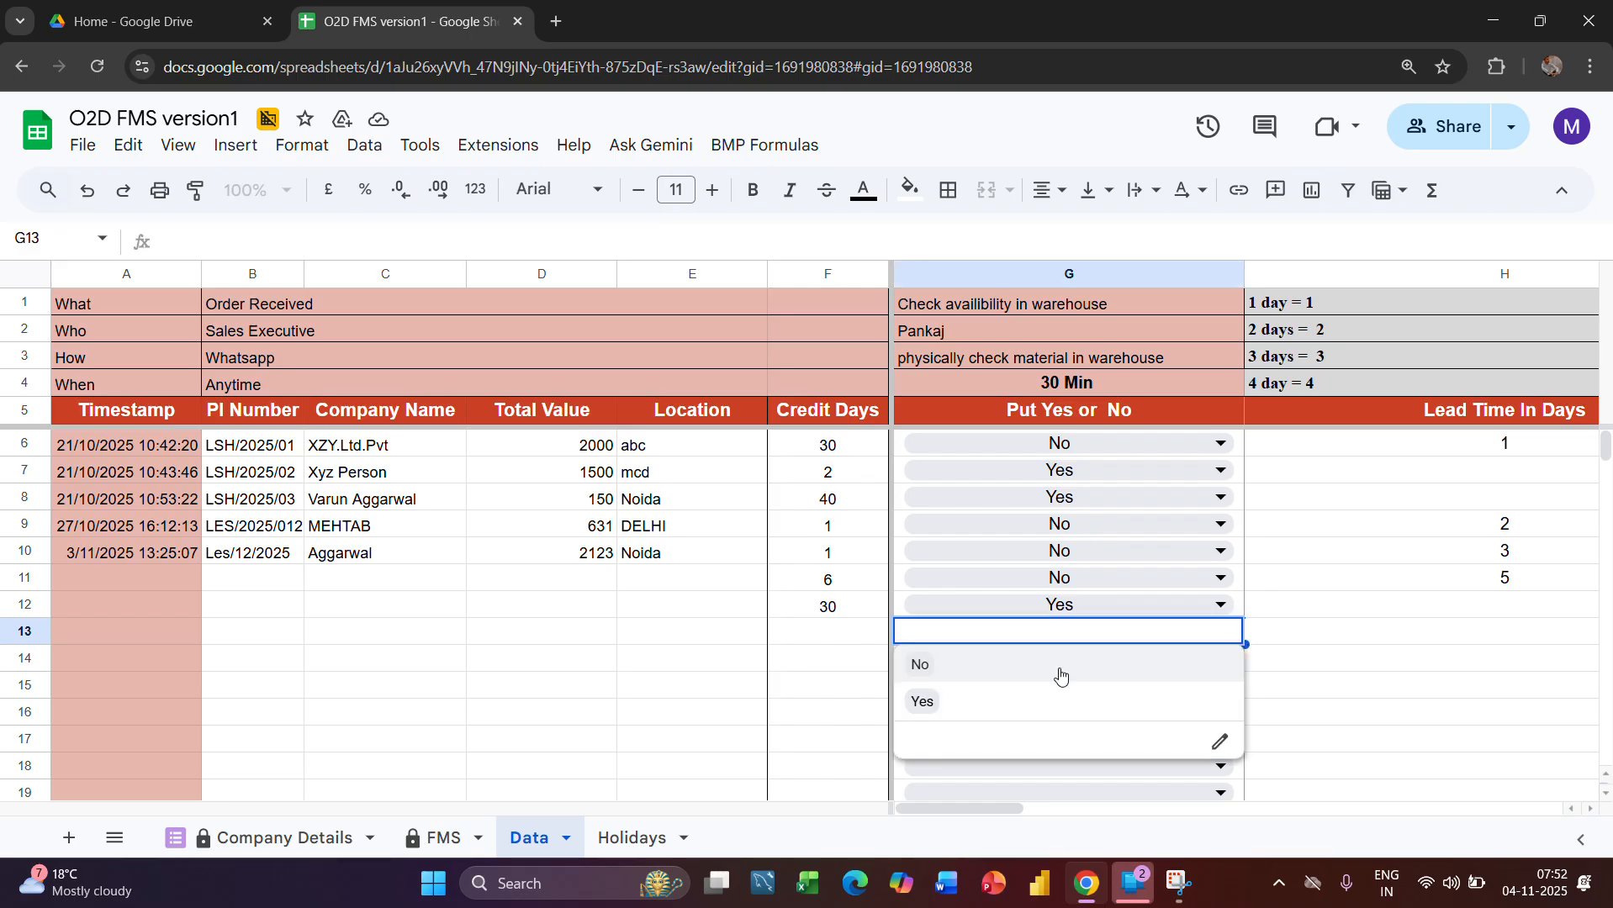
{"action": "left_click", "coordinate": [922, 666]}
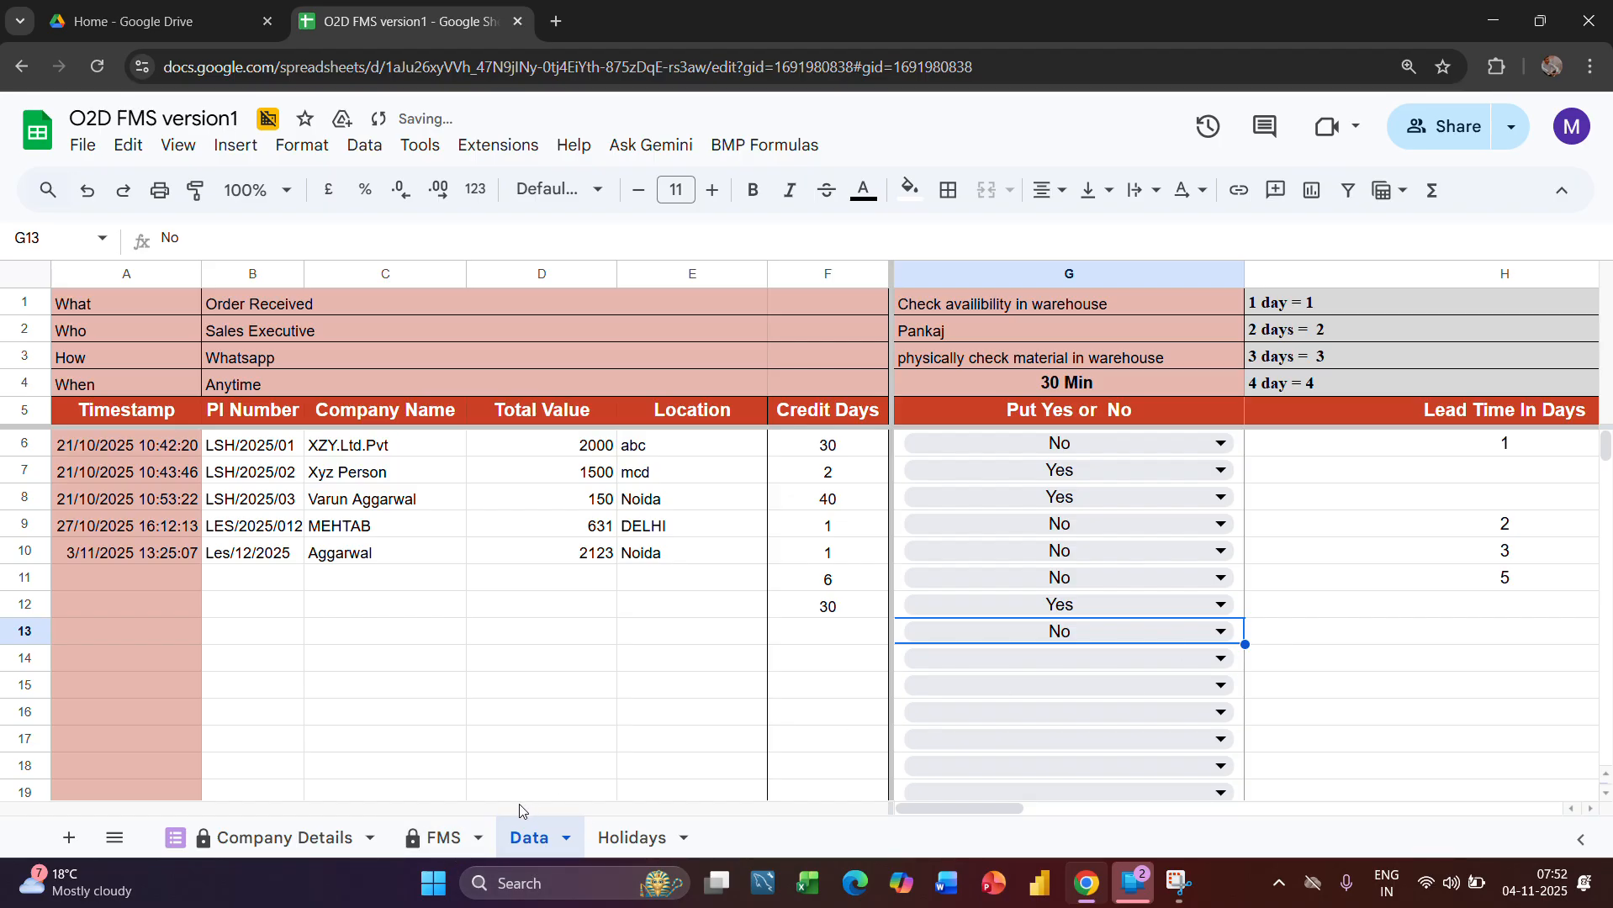
Check row 14's actual time and status for the warehouse availability stage on the FMS sheet
{"action": "left_click", "coordinate": [435, 840]}
{"action": "scroll", "coordinate": [767, 672], "scroll_direction": "left", "scroll_amount": 8}
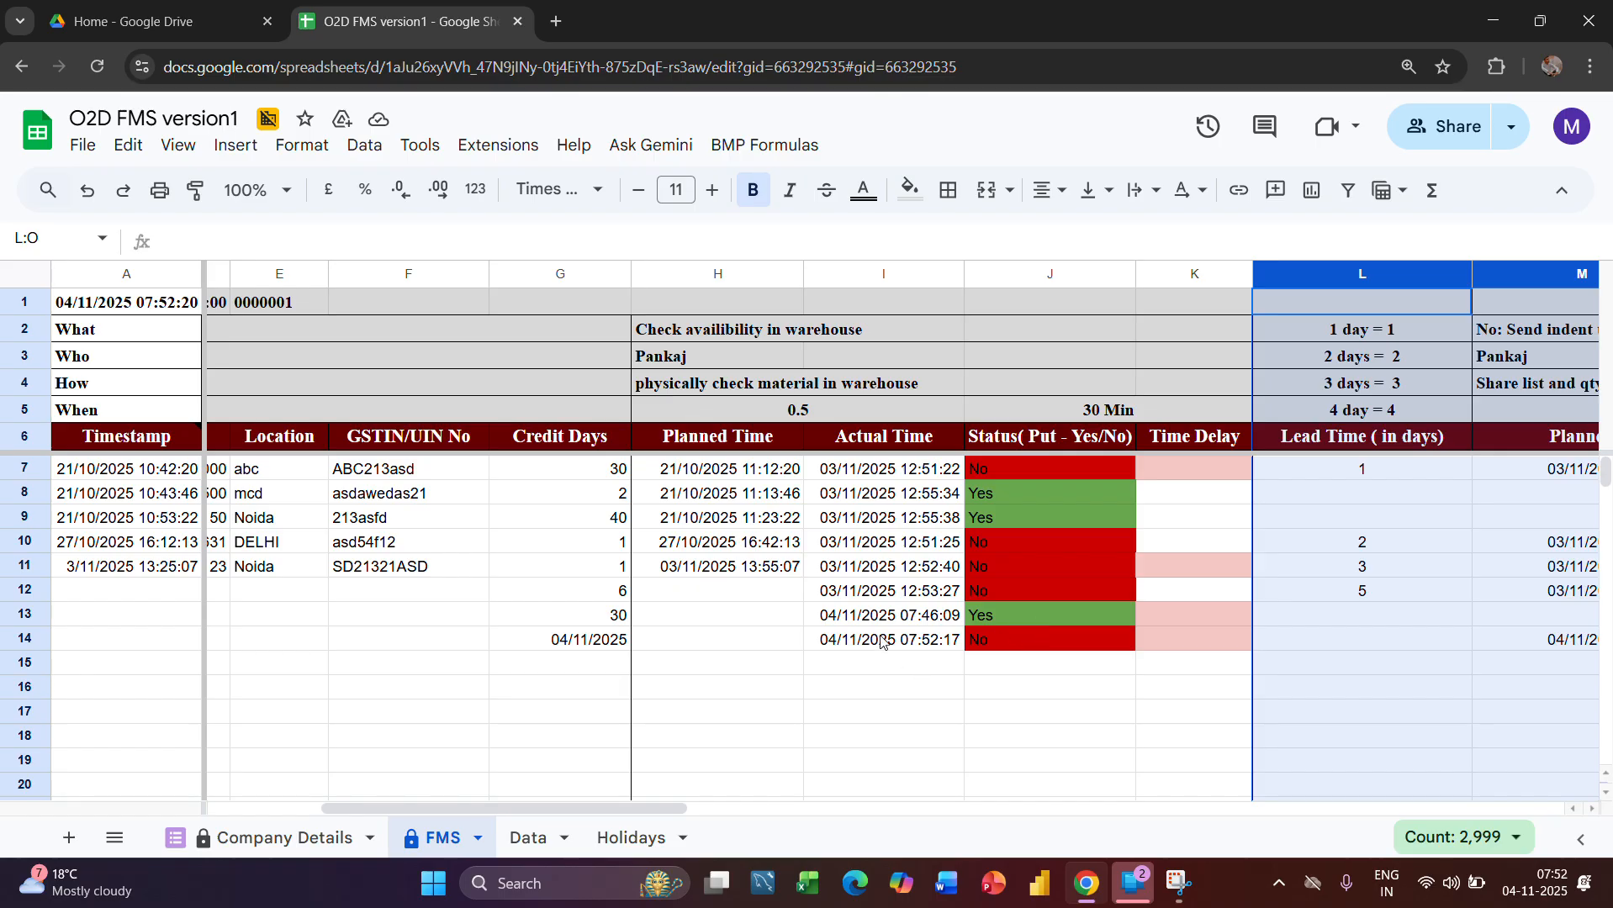
{"action": "left_click", "coordinate": [881, 642]}
{"action": "key", "text": "Right"}
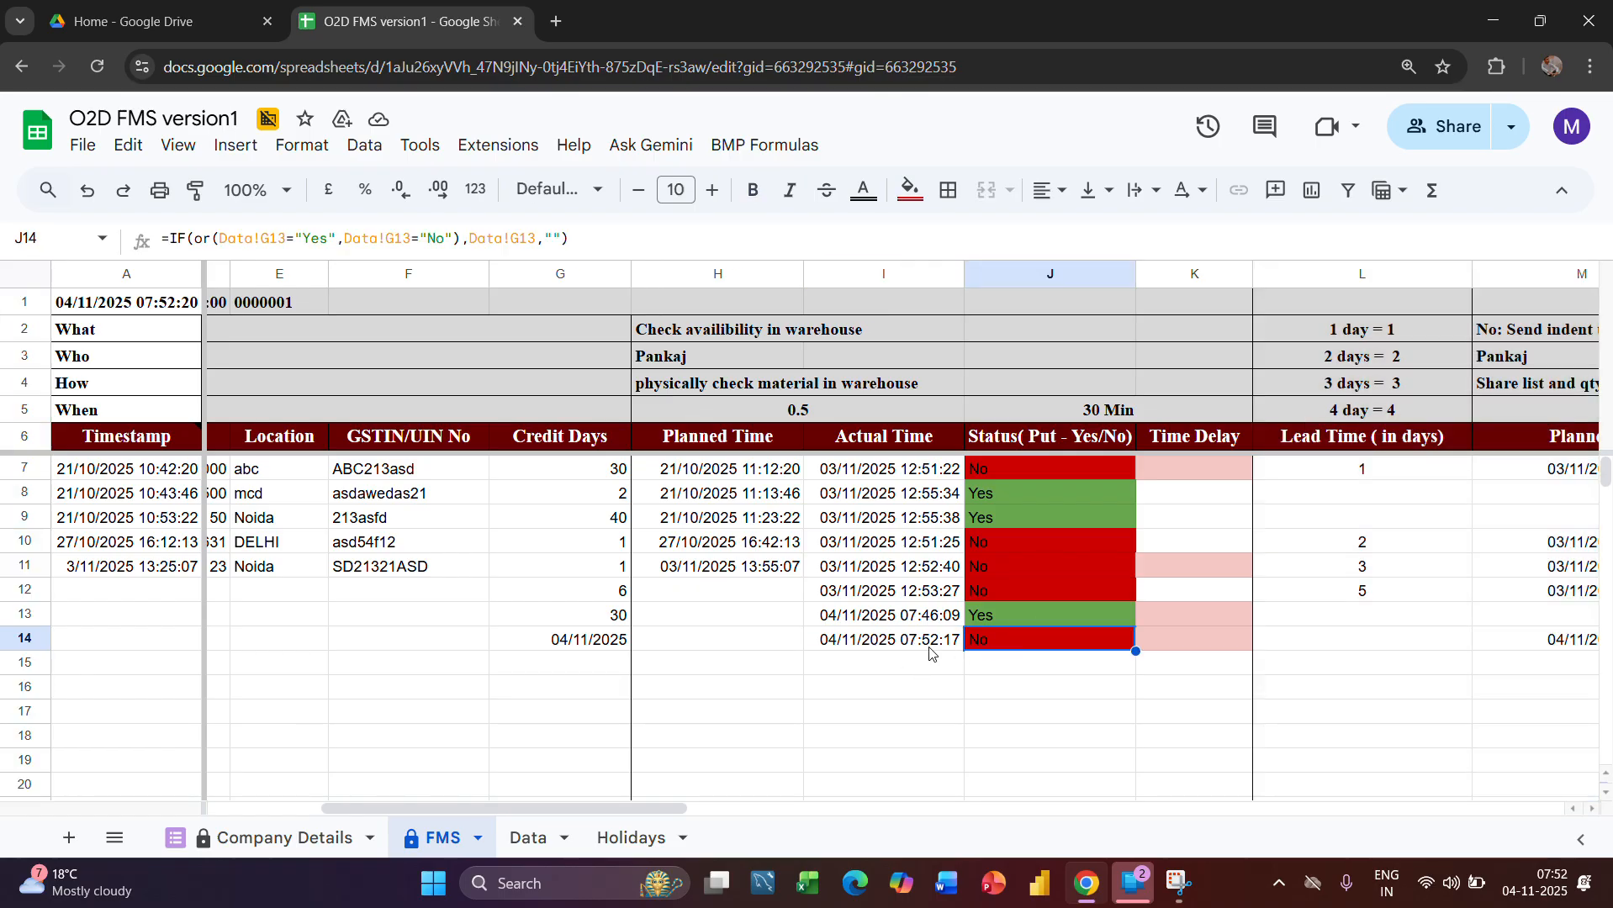
{"action": "scroll", "coordinate": [941, 687], "scroll_direction": "right", "scroll_amount": 5}
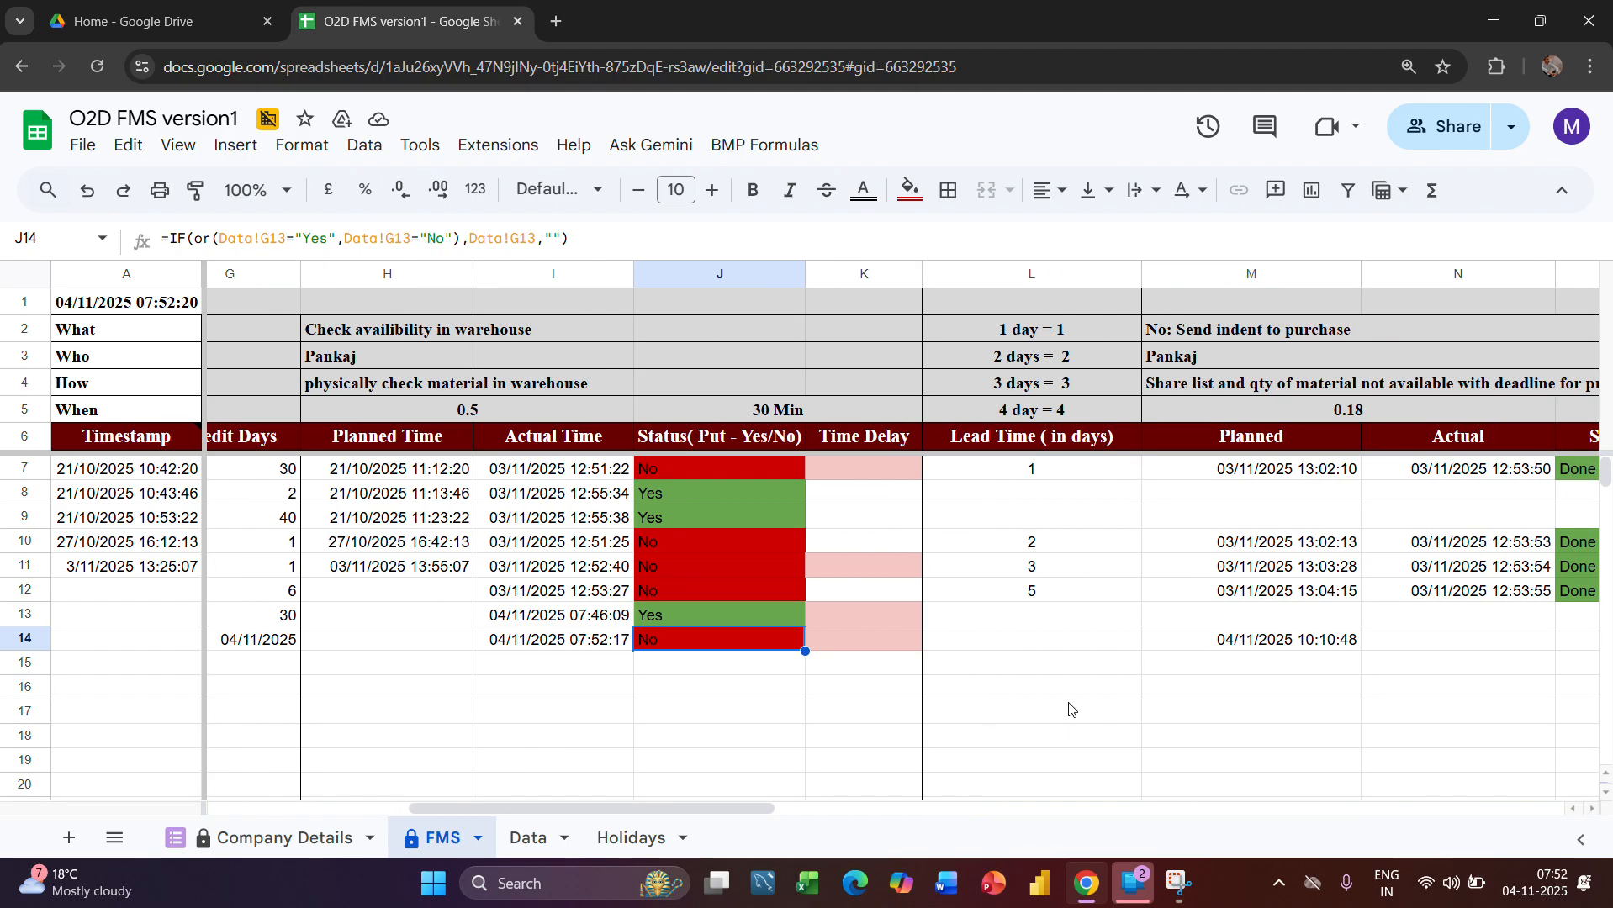
{"action": "scroll", "coordinate": [1071, 710], "scroll_direction": "right", "scroll_amount": 1}
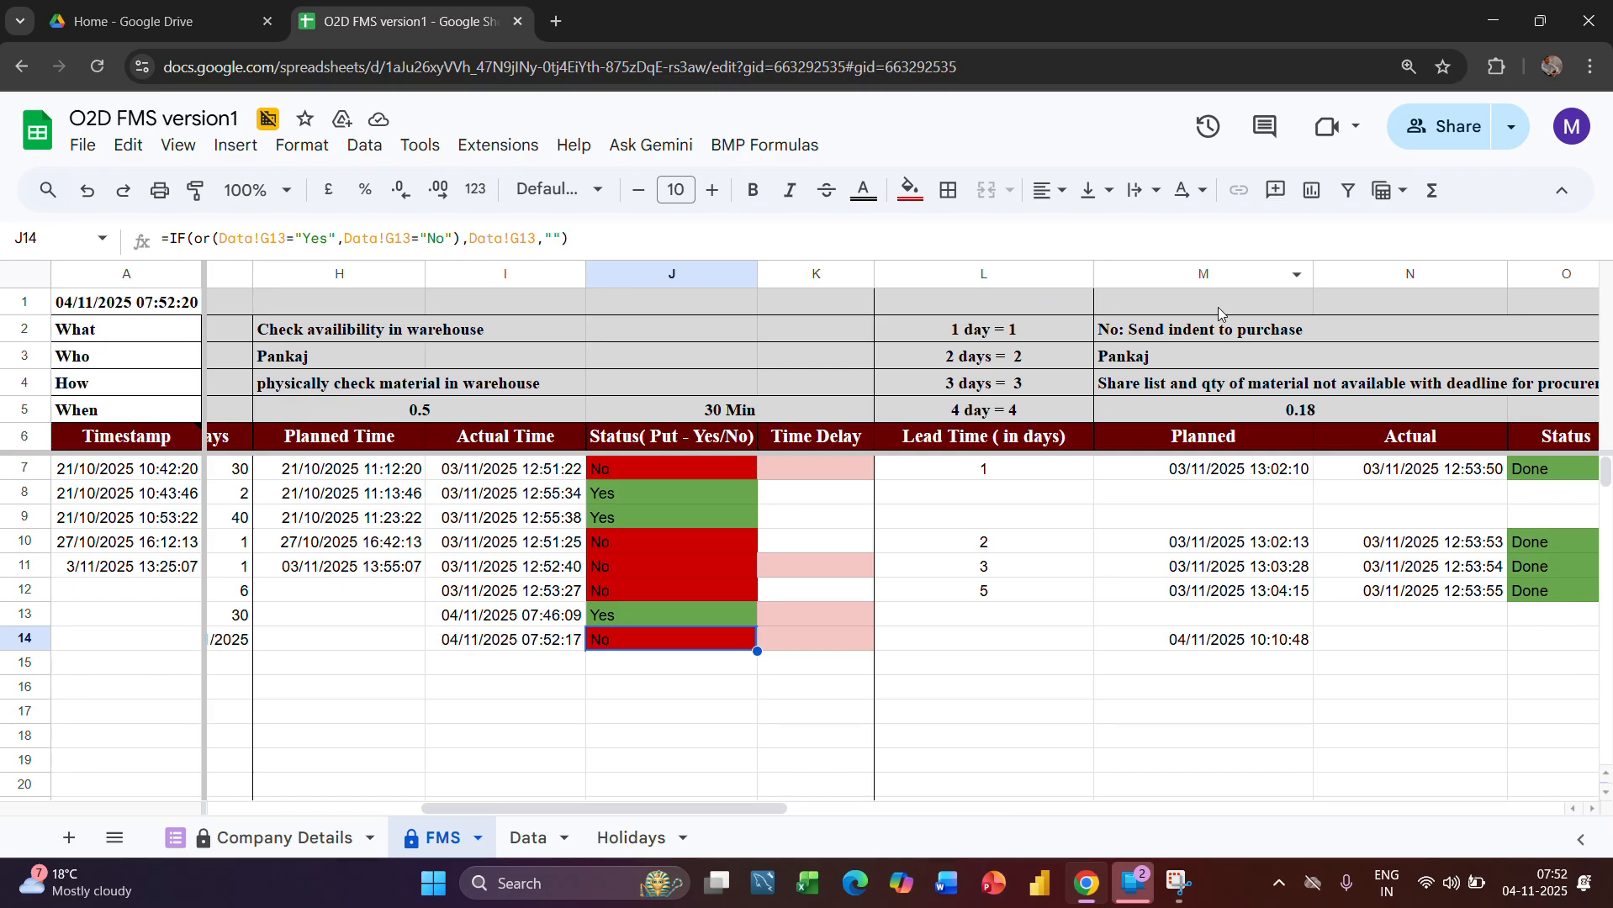
Highlight the Send indent to purchase stage's Planned and Actual columns and inspect its row 14 Status cell
{"action": "left_click_drag", "start_coordinate": [1150, 277], "coordinate": [1446, 275]}
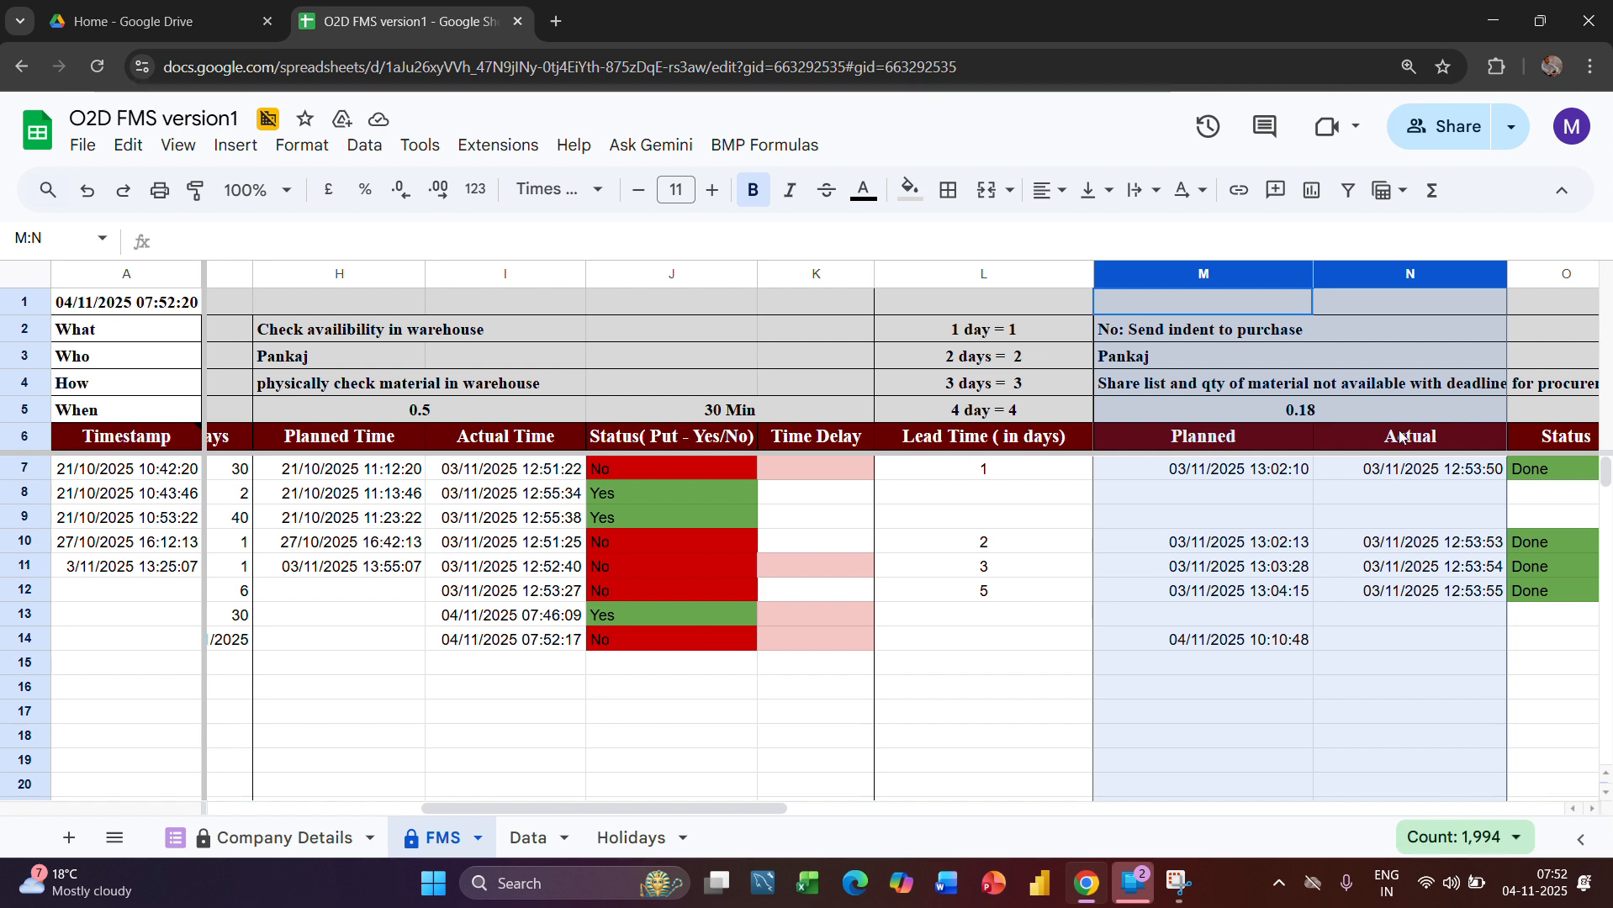
{"action": "scroll", "coordinate": [1345, 538], "scroll_direction": "right", "scroll_amount": 2}
{"action": "left_click", "coordinate": [1285, 620]}
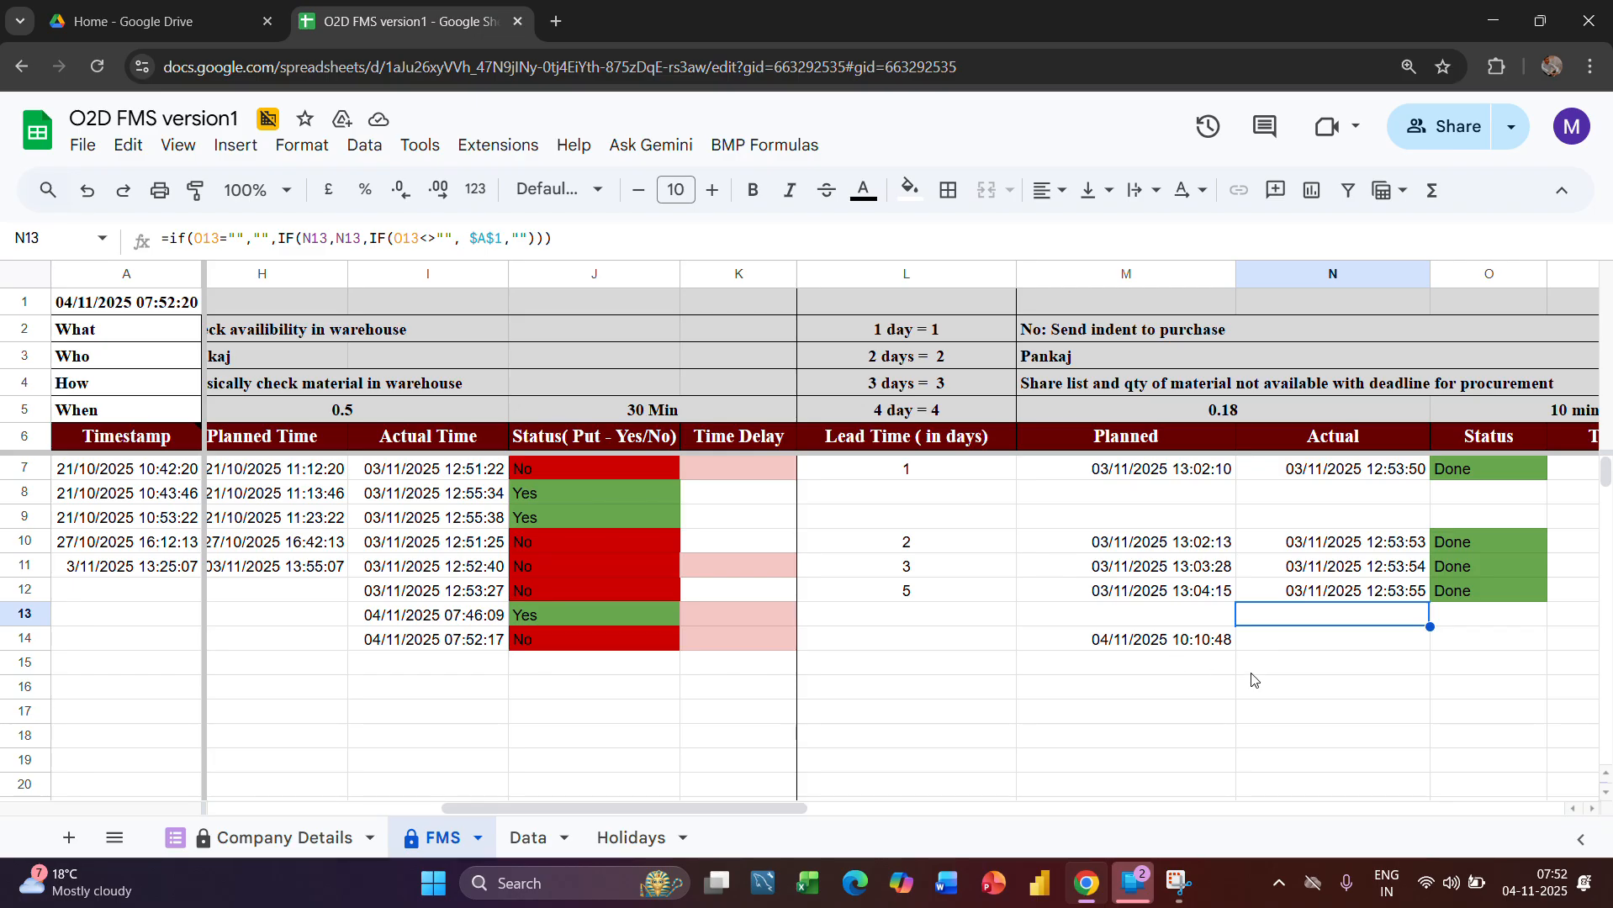
{"action": "scroll", "coordinate": [1252, 679], "scroll_direction": "right", "scroll_amount": 2}
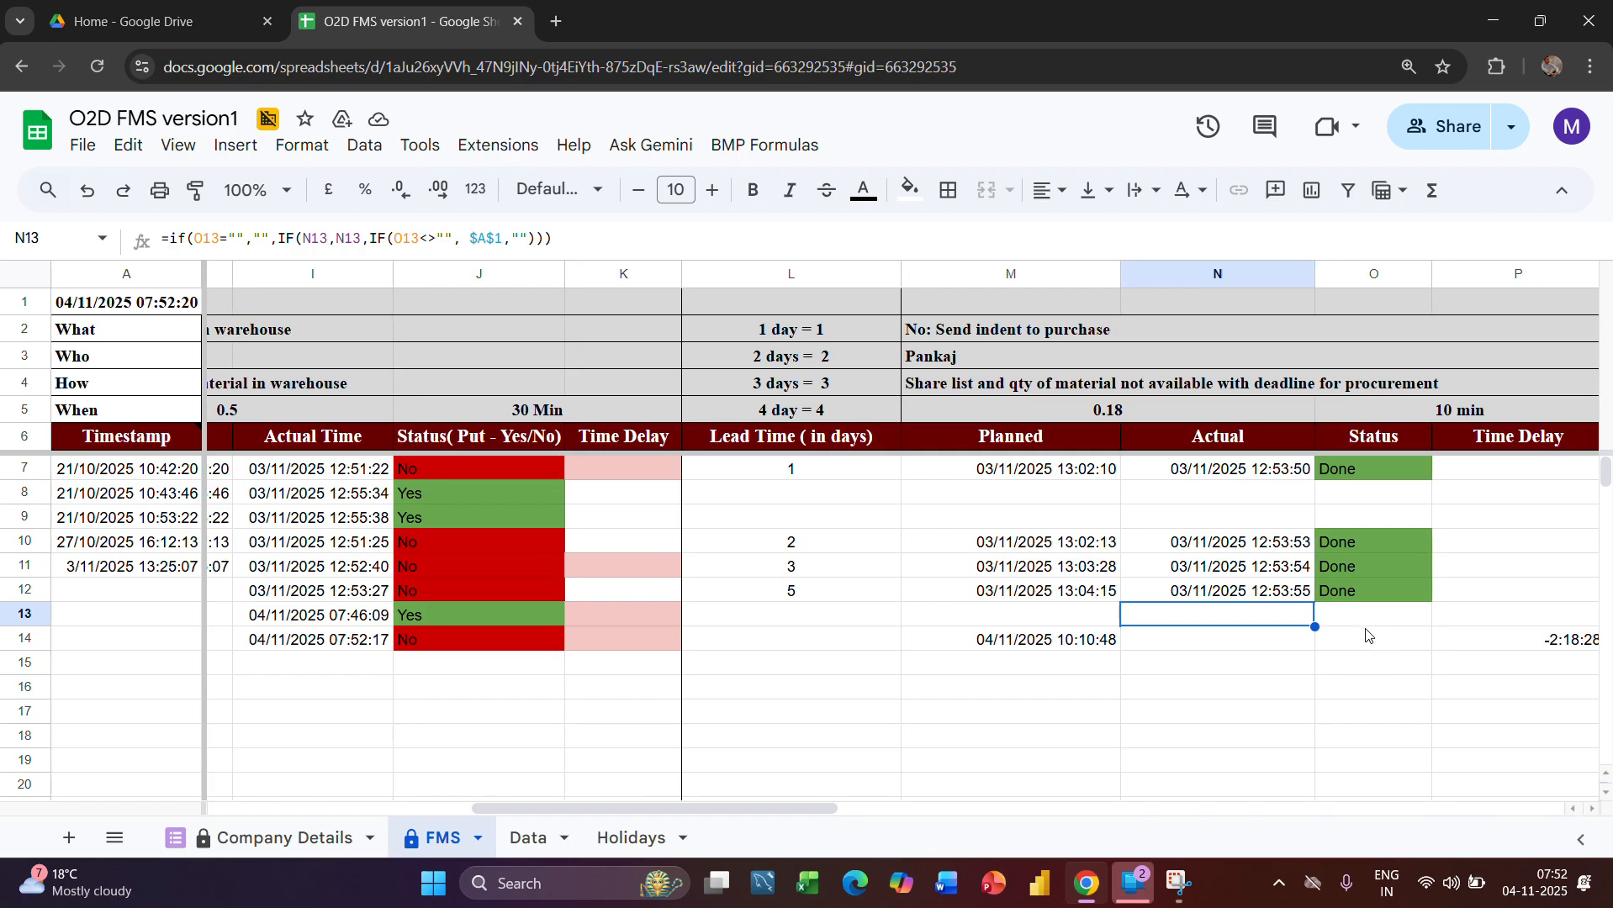
{"action": "left_click", "coordinate": [1367, 637]}
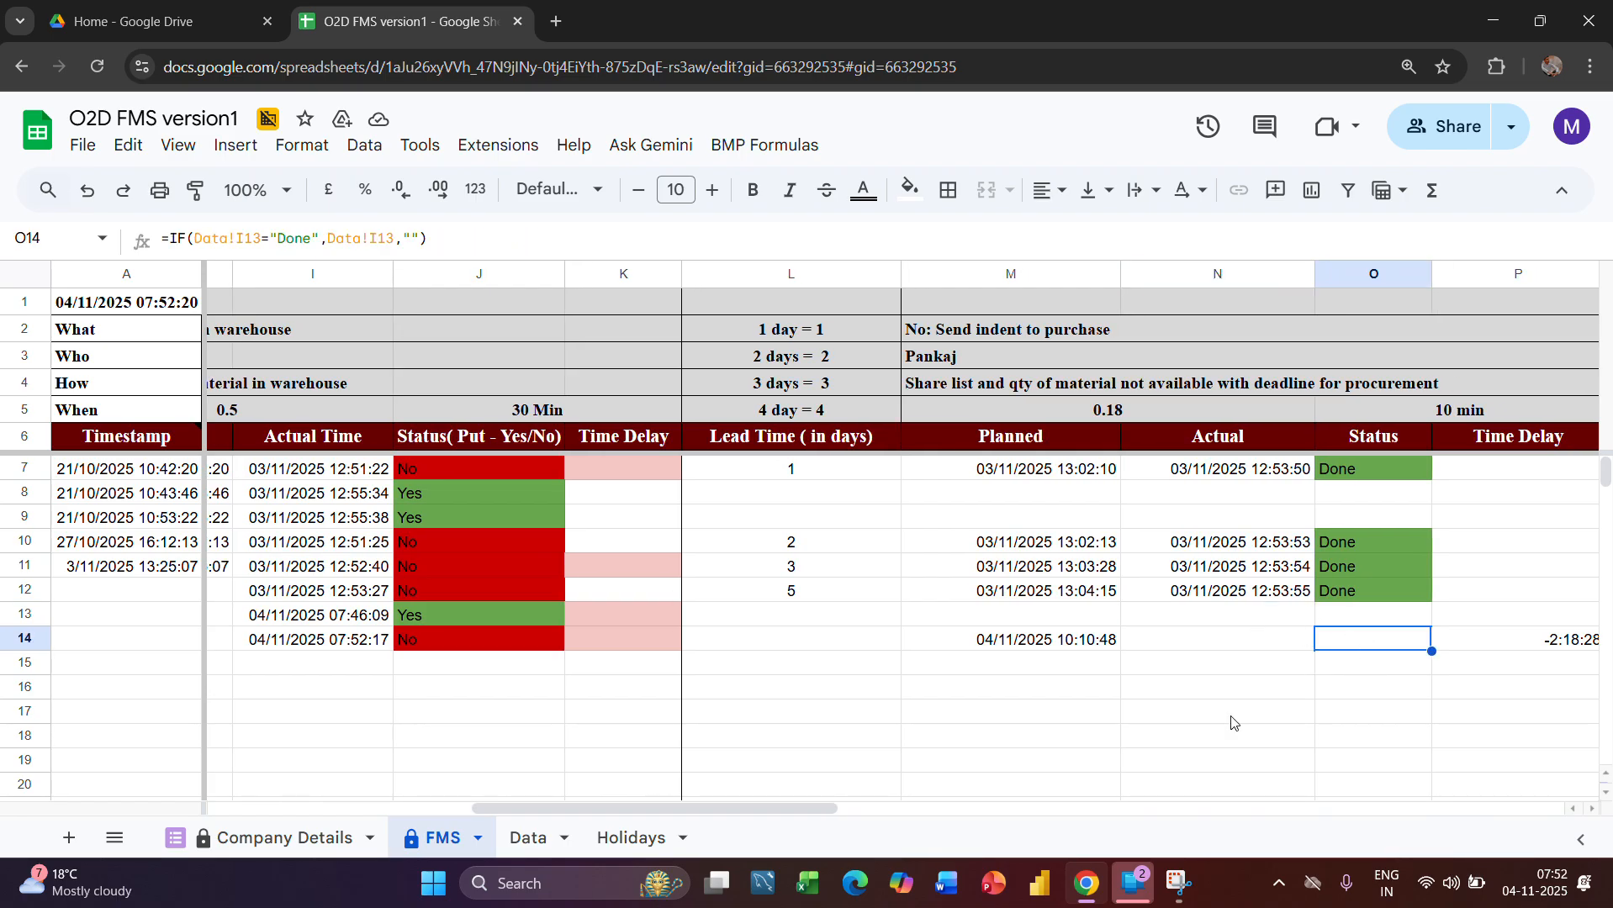
Set the Send indent to purchase status in cell I13 of the Data sheet to Done
{"action": "left_click", "coordinate": [528, 839]}
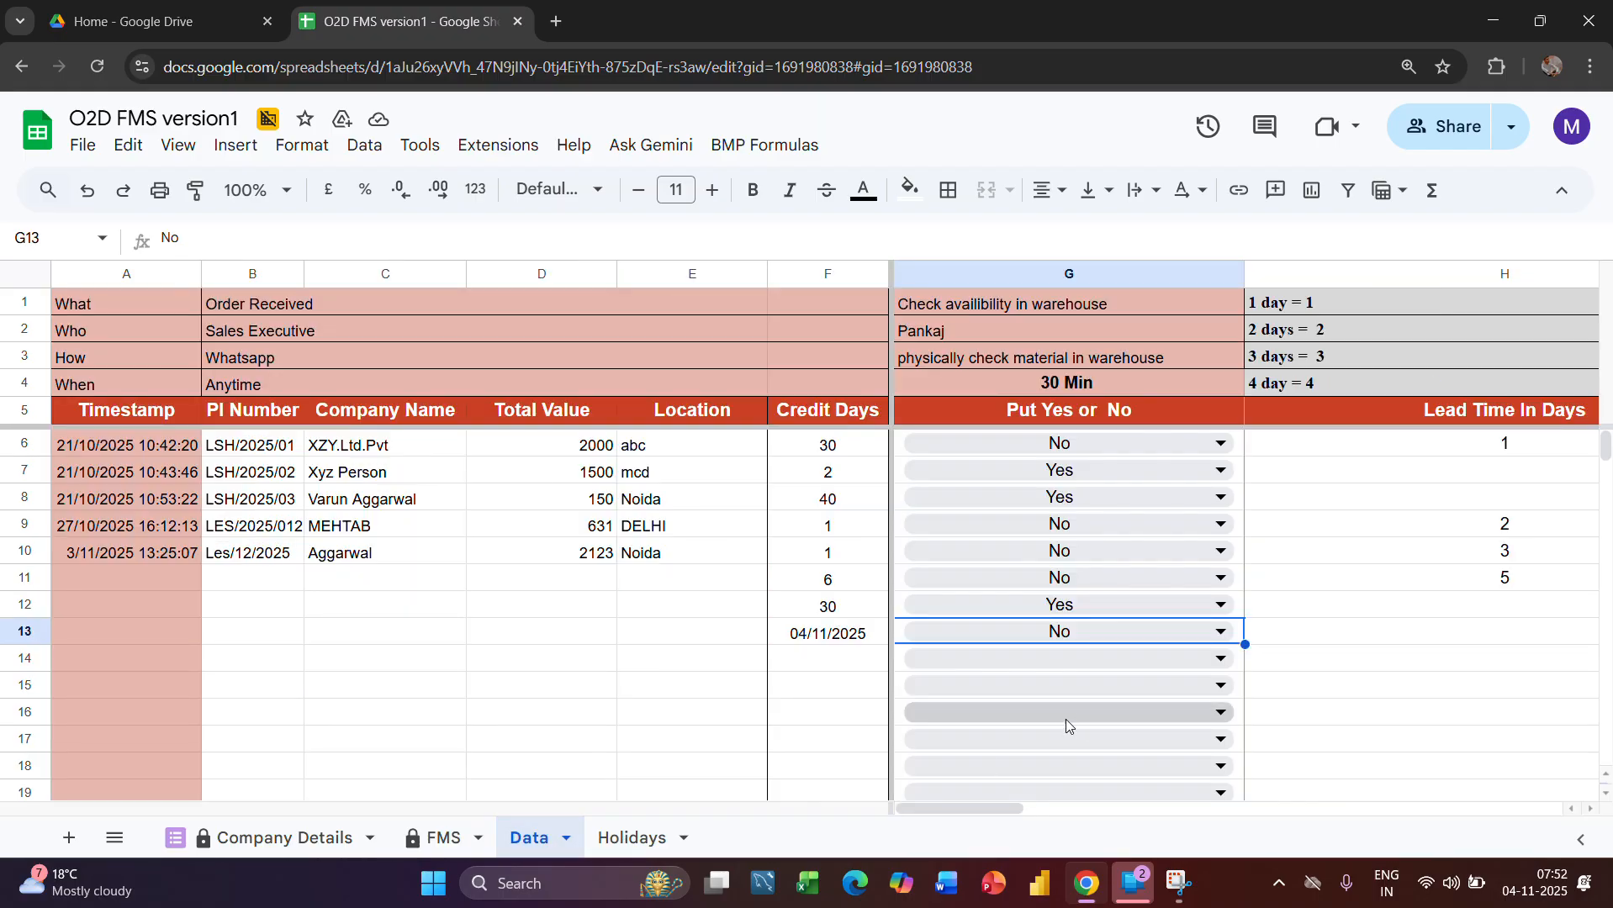
{"action": "scroll", "coordinate": [1242, 719], "scroll_direction": "right", "scroll_amount": 3}
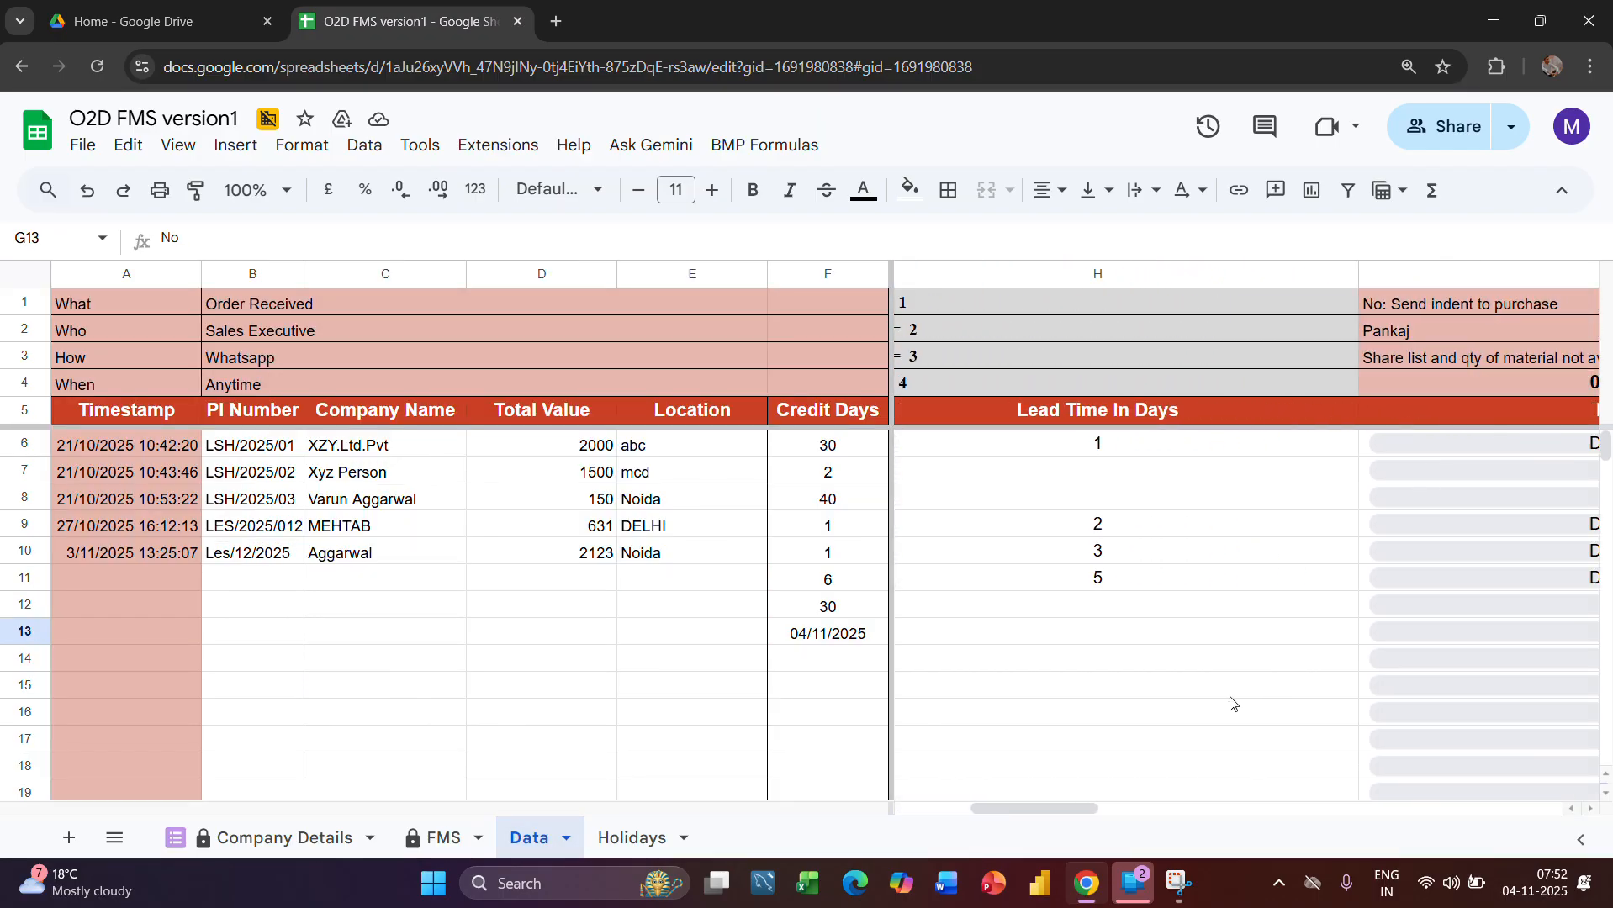
{"action": "scroll", "coordinate": [1229, 703], "scroll_direction": "left", "scroll_amount": 2}
{"action": "scroll", "coordinate": [1235, 704], "scroll_direction": "right", "scroll_amount": 2}
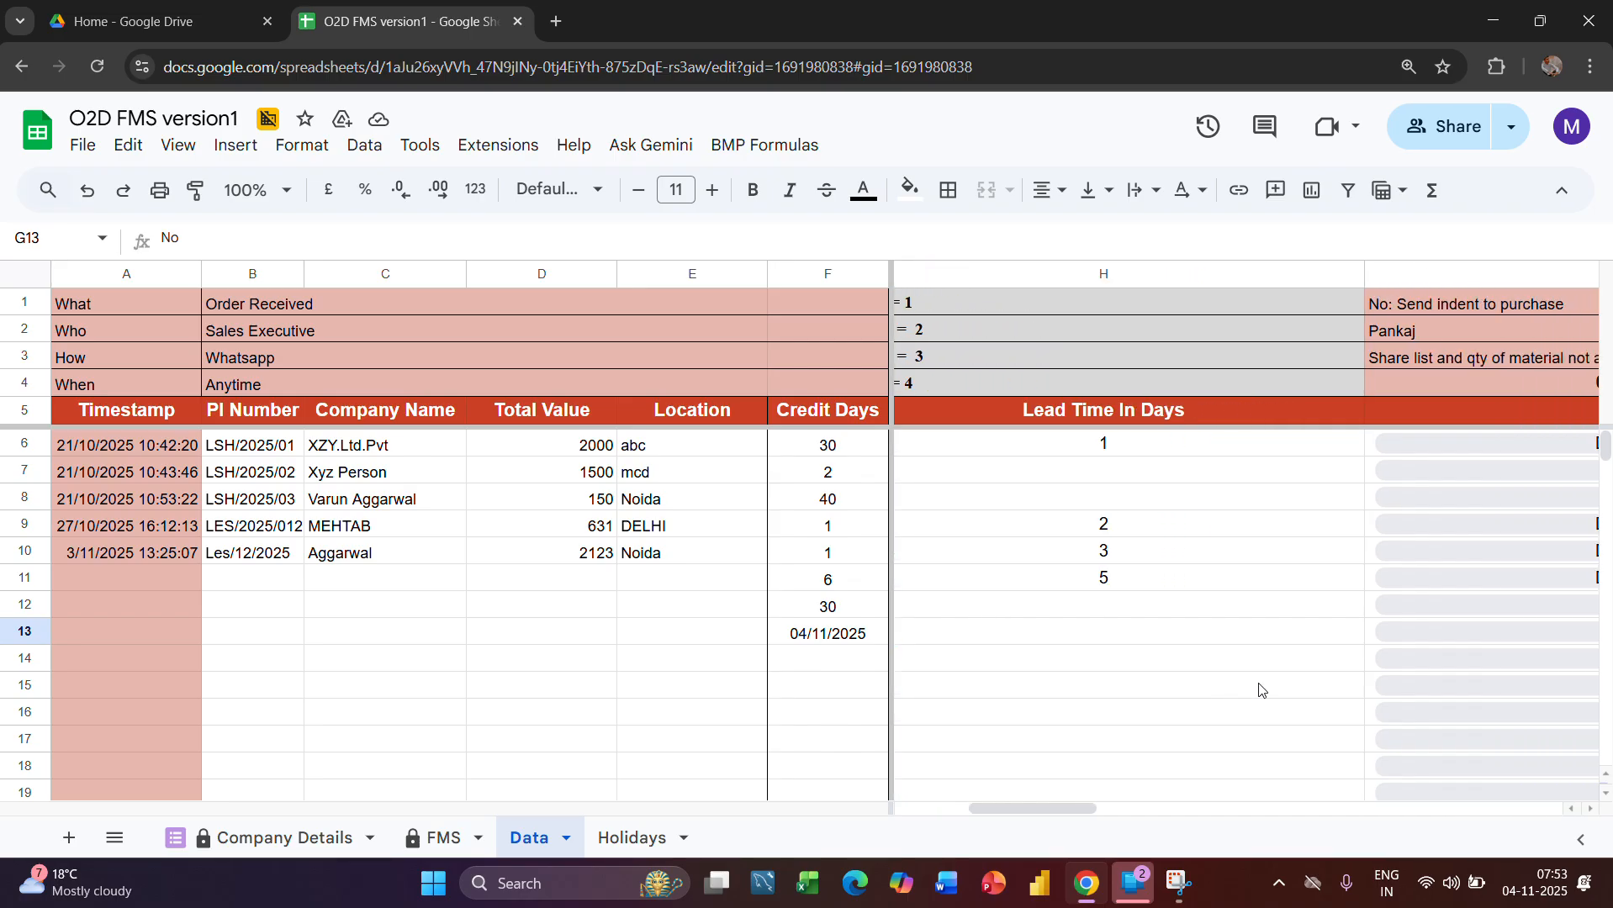
{"action": "left_click", "coordinate": [1398, 631]}
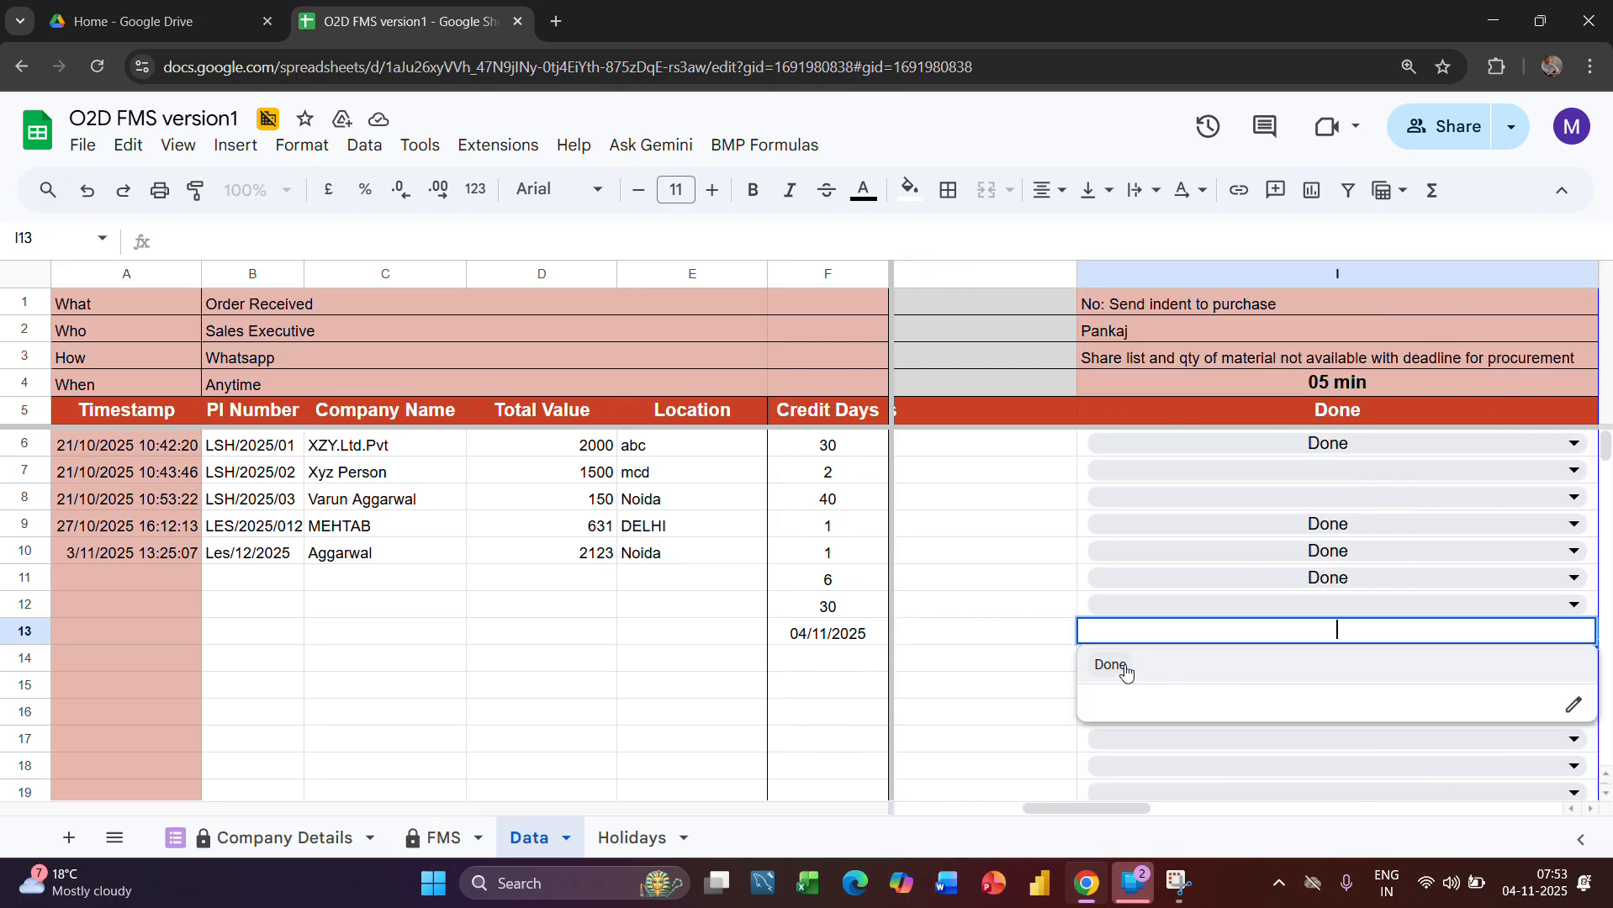
{"action": "left_click", "coordinate": [1125, 669]}
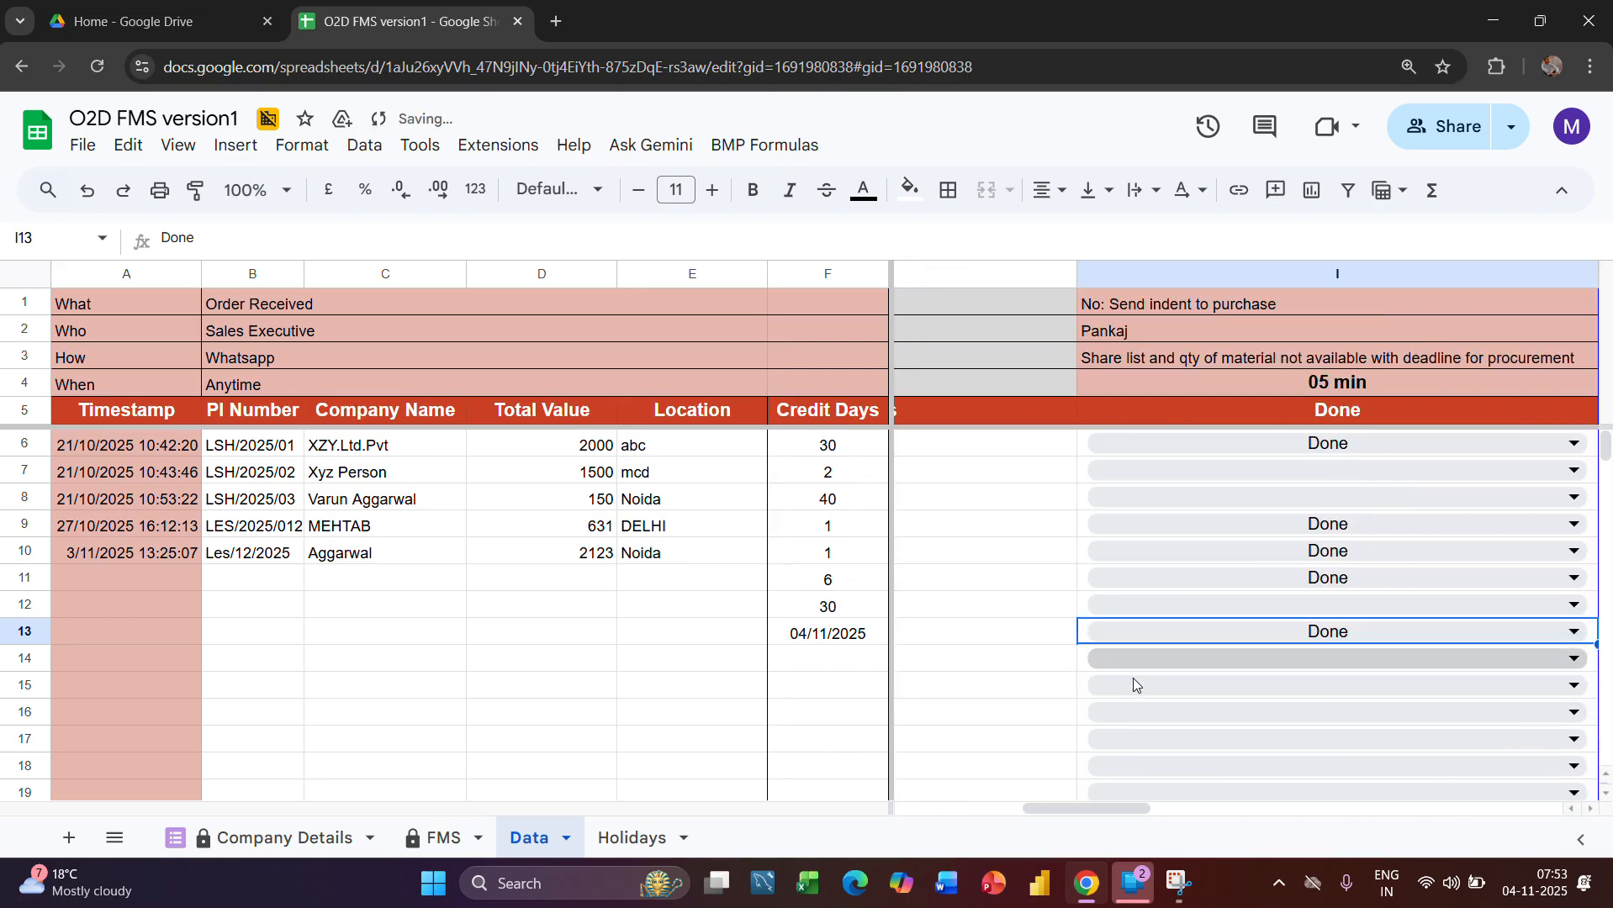
Check row 14's indent status on the FMS sheet, highlight the Lead Time column and inspect cell L14
{"action": "left_click", "coordinate": [461, 856]}
{"action": "scroll", "coordinate": [718, 660], "scroll_direction": "left", "scroll_amount": 2}
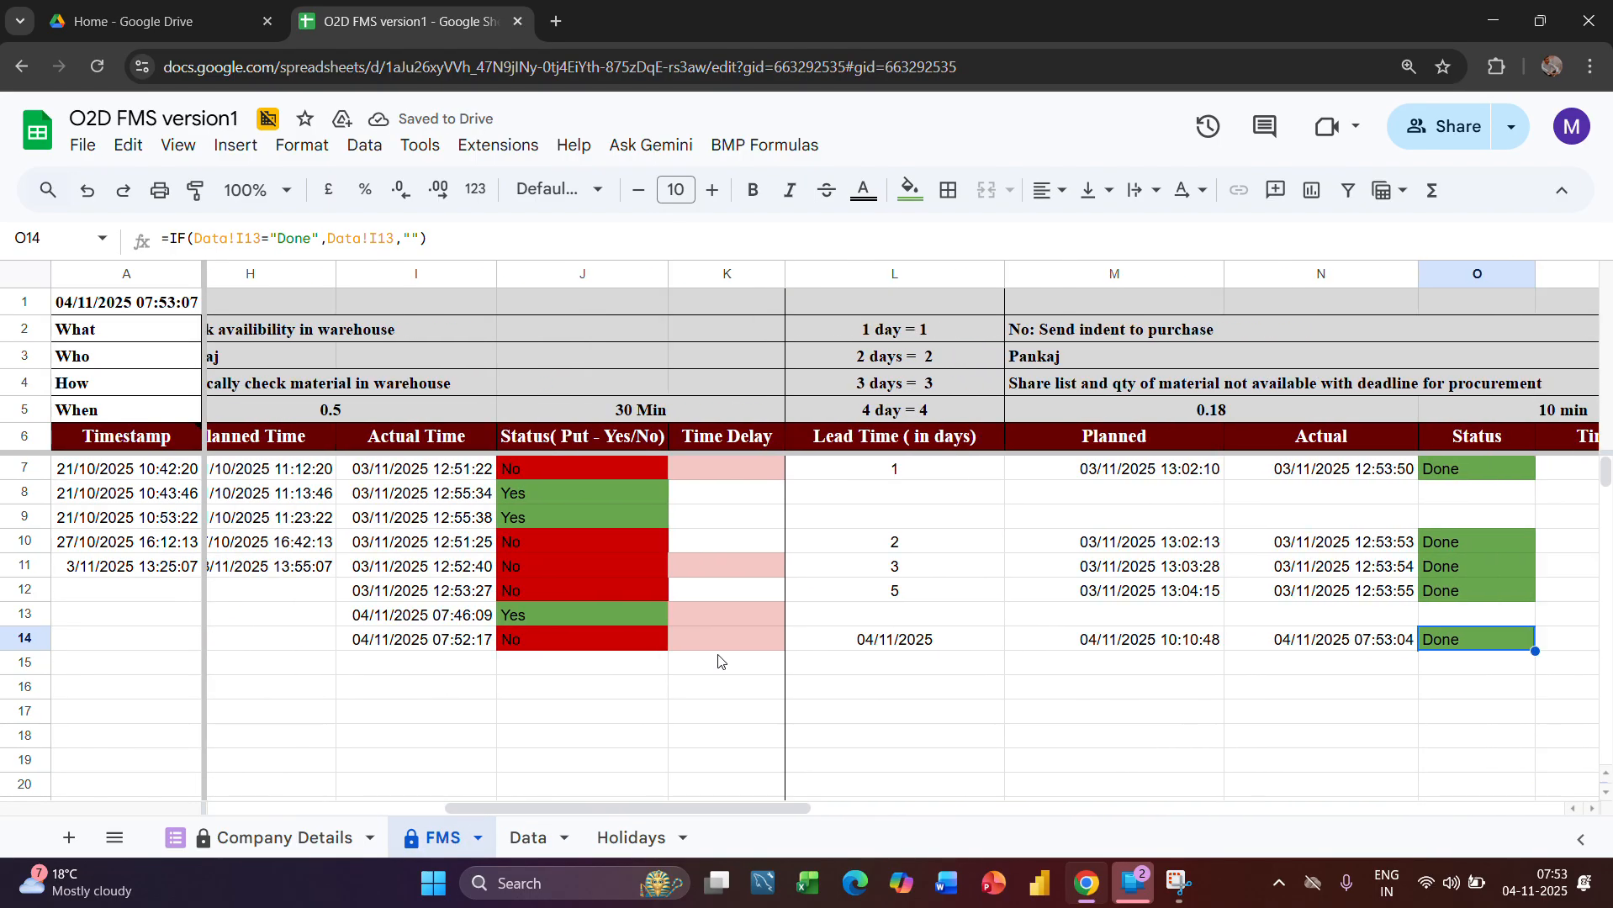
{"action": "scroll", "coordinate": [718, 661], "scroll_direction": "right", "scroll_amount": 2}
{"action": "left_click", "coordinate": [690, 275]}
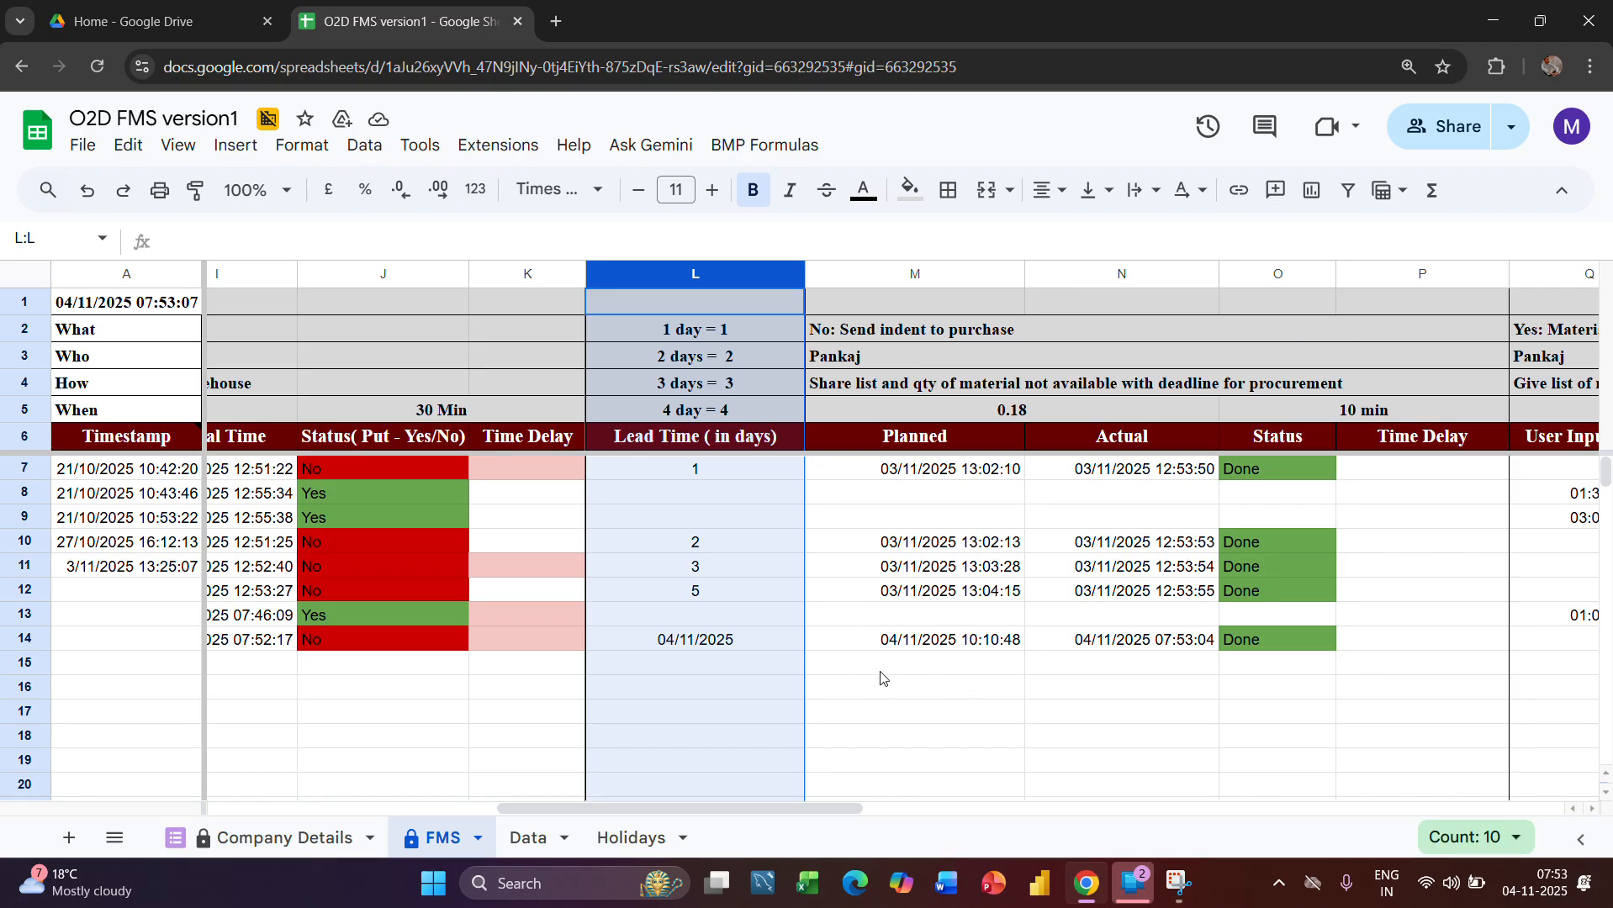
{"action": "left_click", "coordinate": [771, 649]}
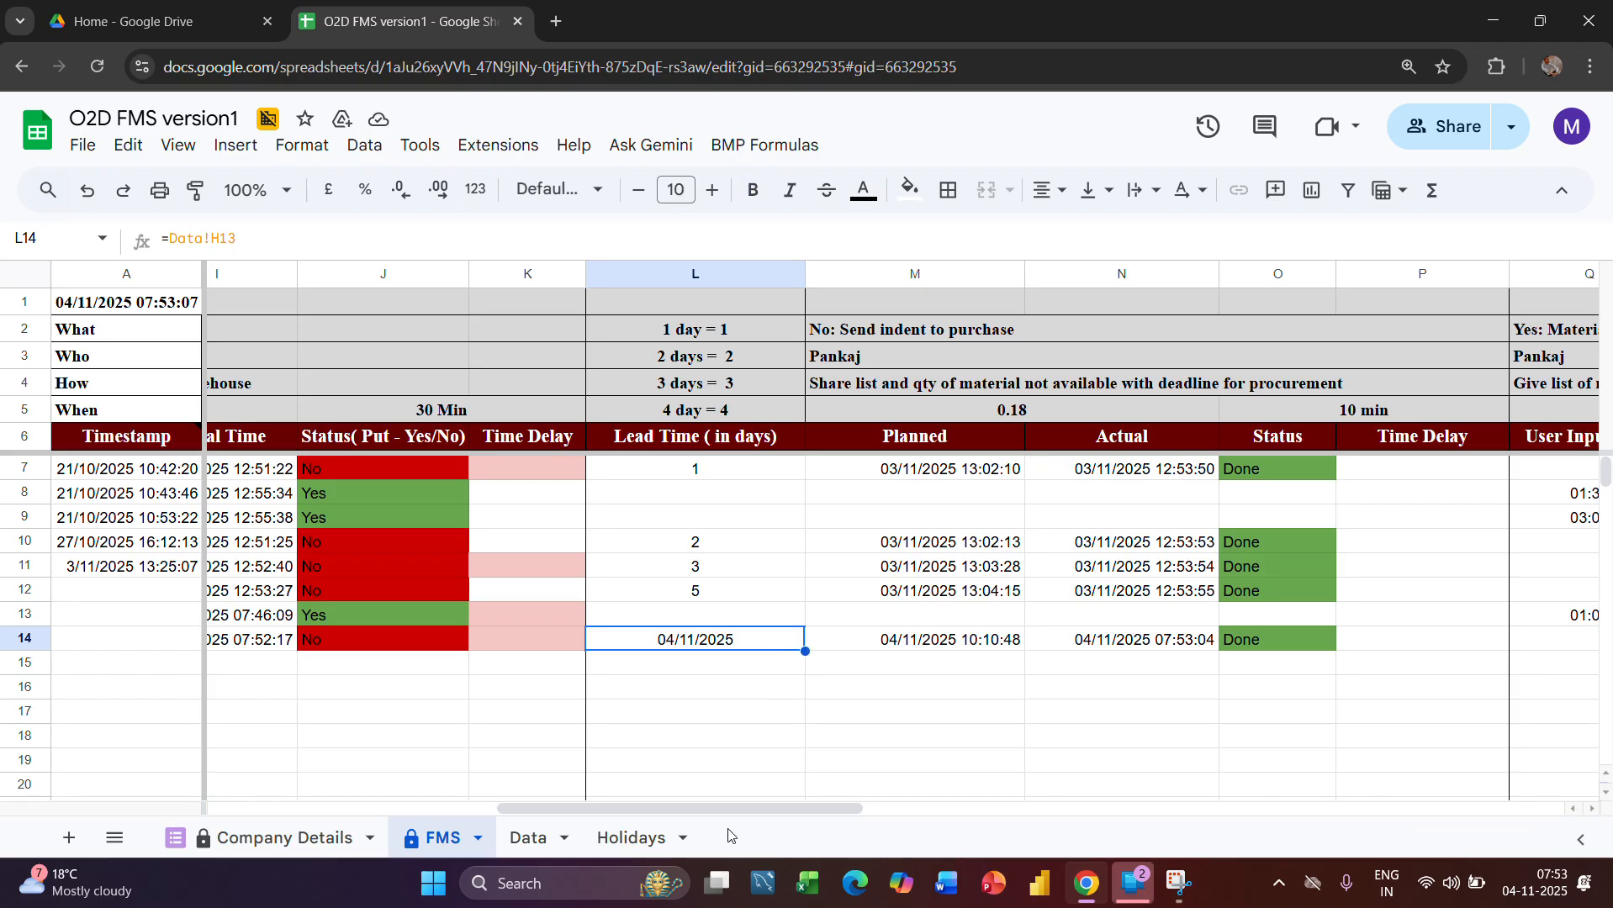
Replace the date in cell H13 of the Data sheet's Lead Time In Days column with 2
{"action": "left_click", "coordinate": [523, 854]}
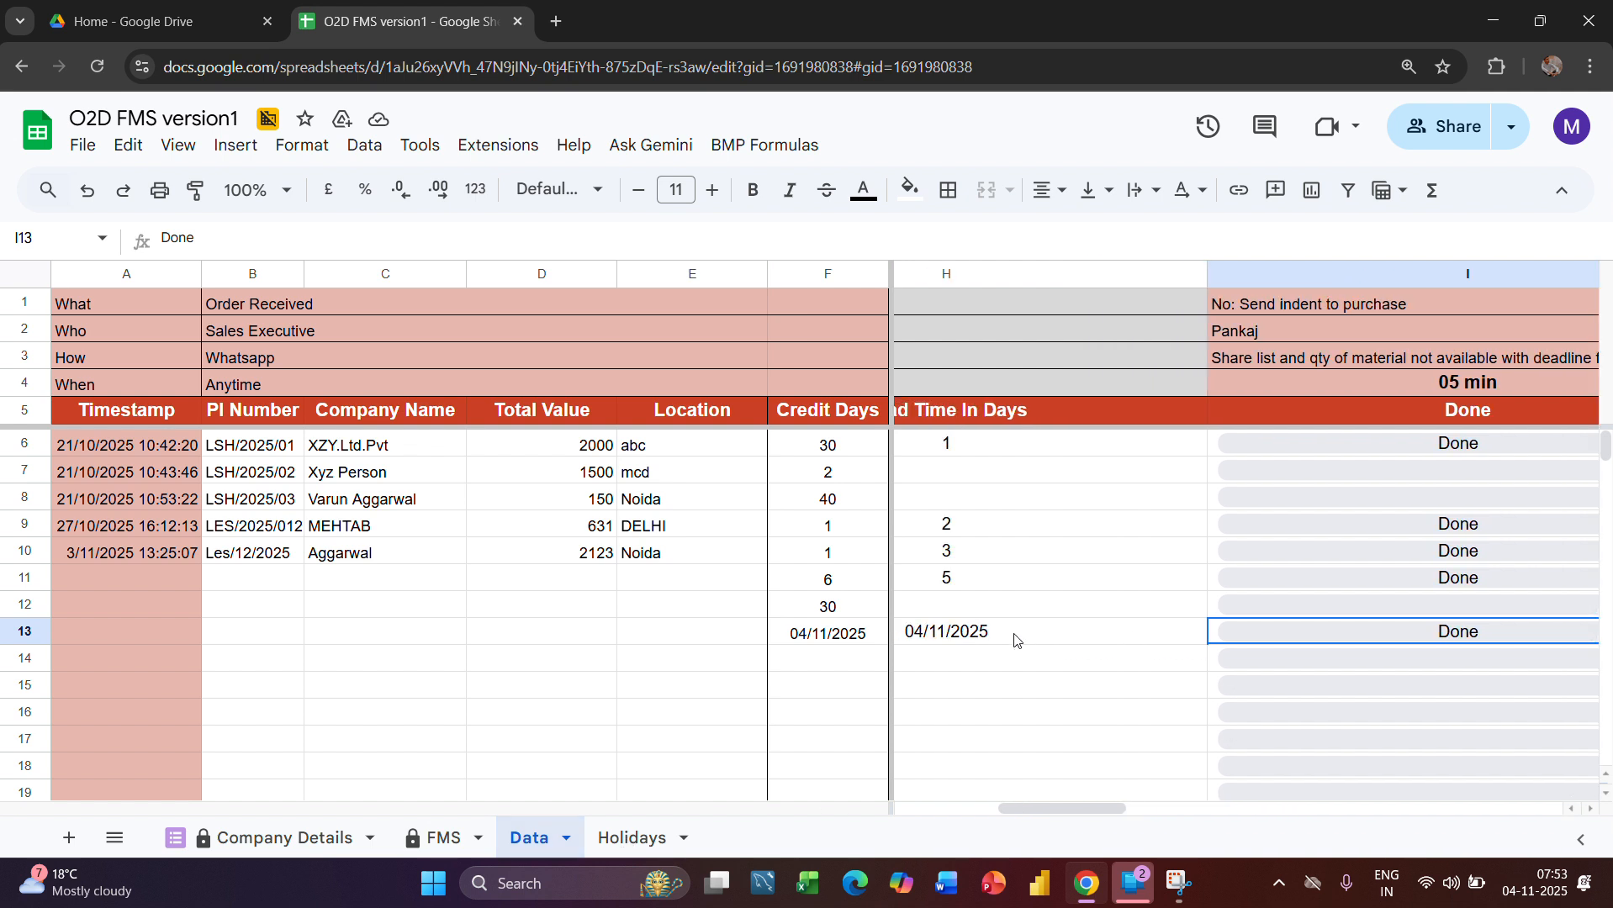
{"action": "left_click", "coordinate": [1014, 640]}
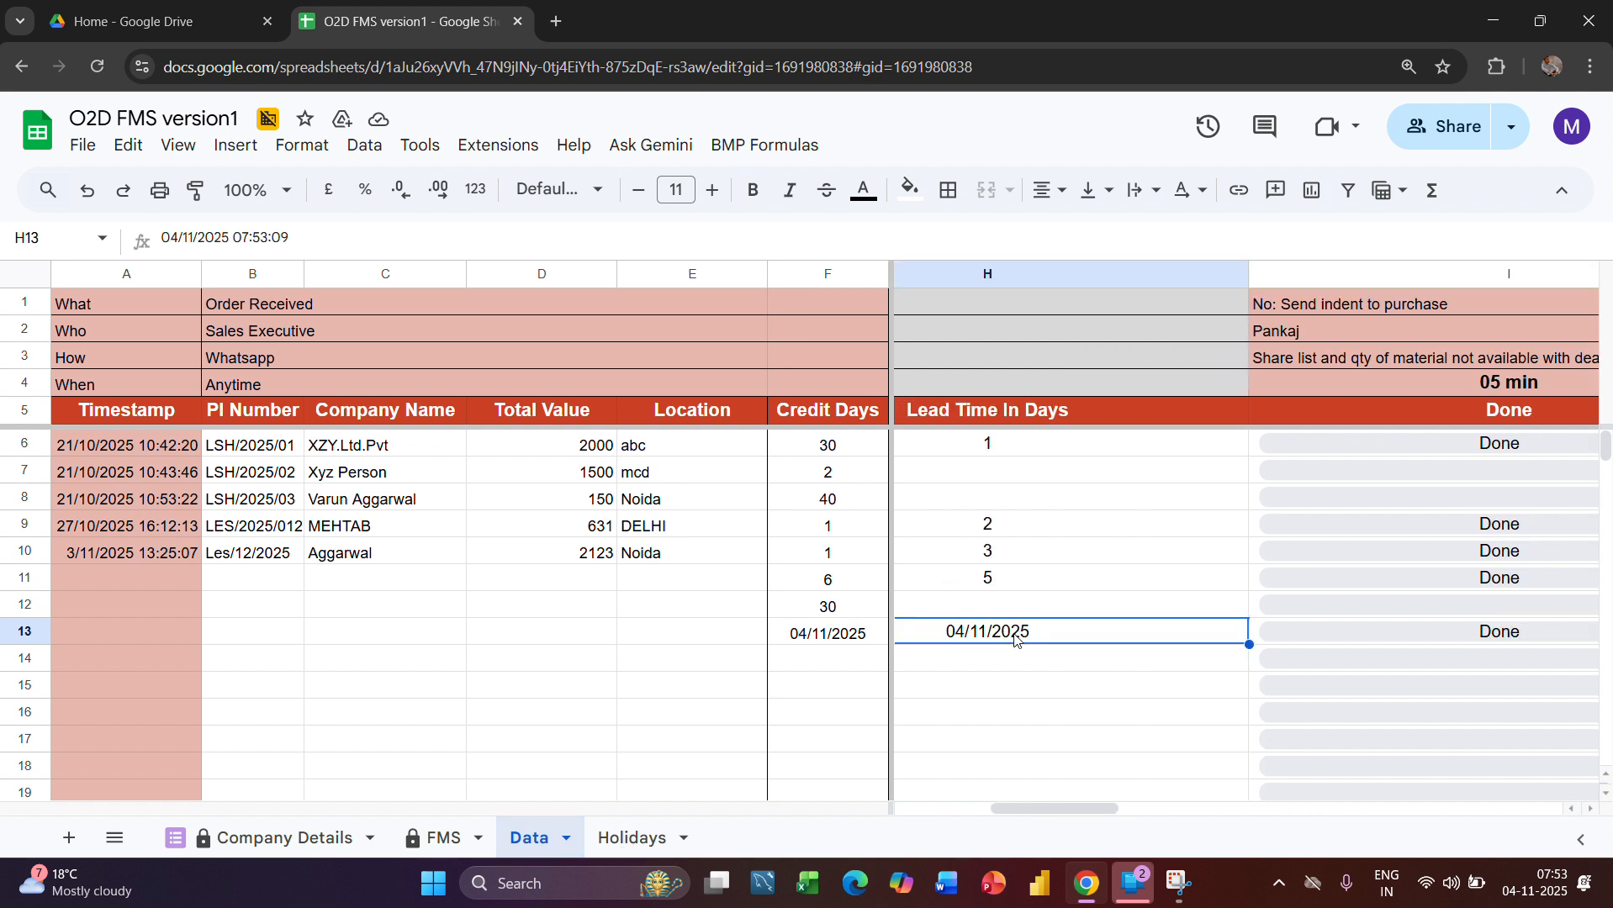
{"action": "type", "text": "2"}
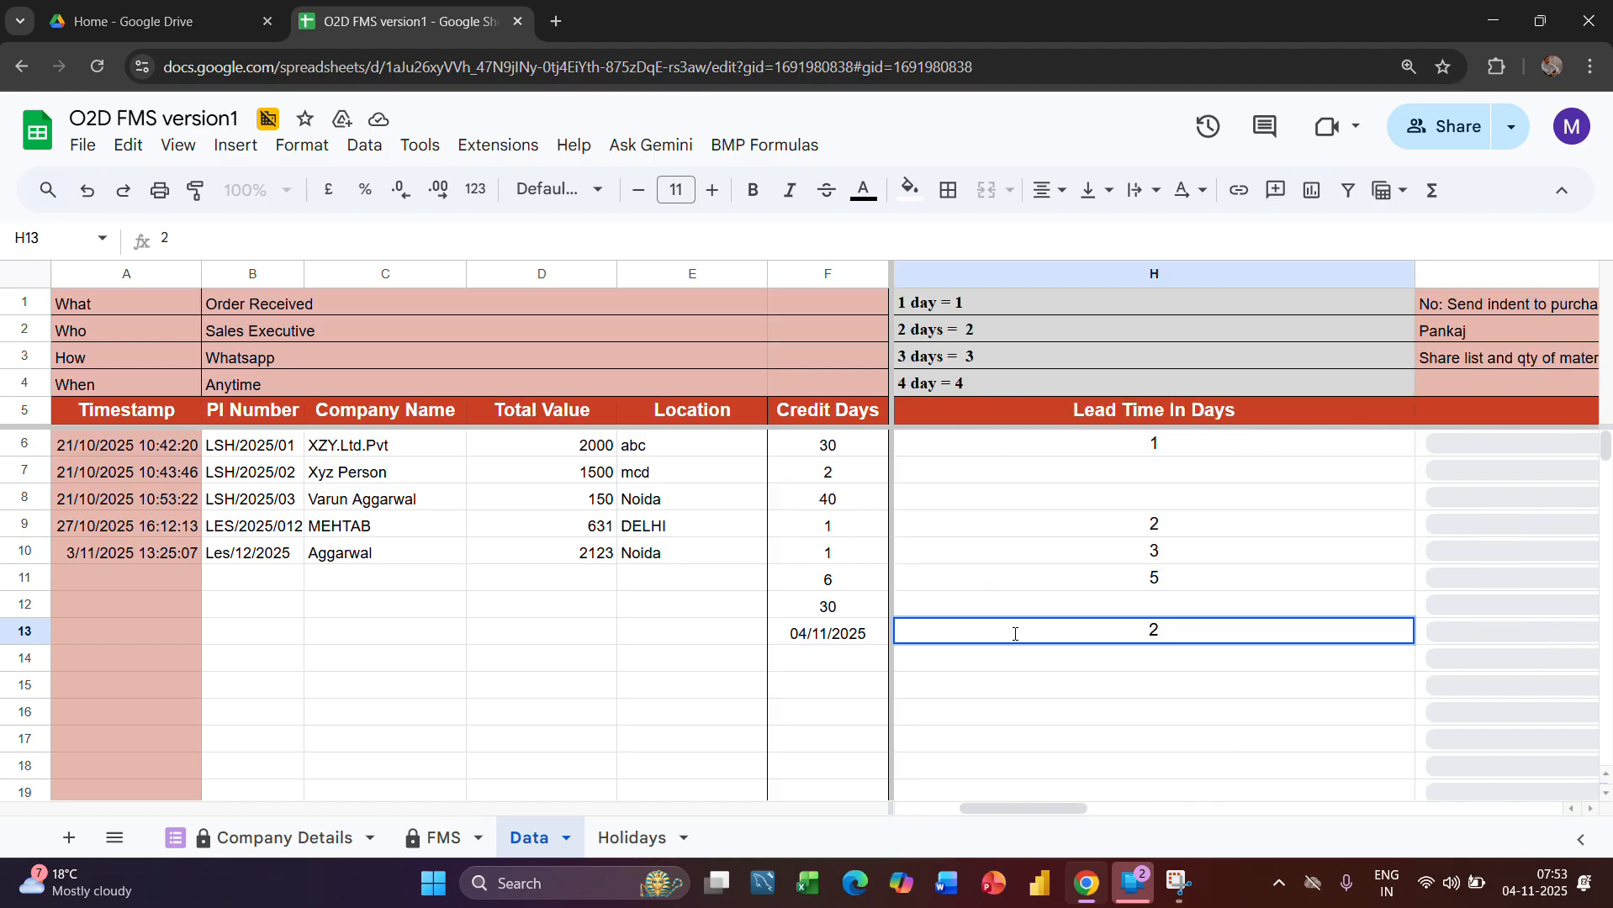
{"action": "key", "text": "Return"}
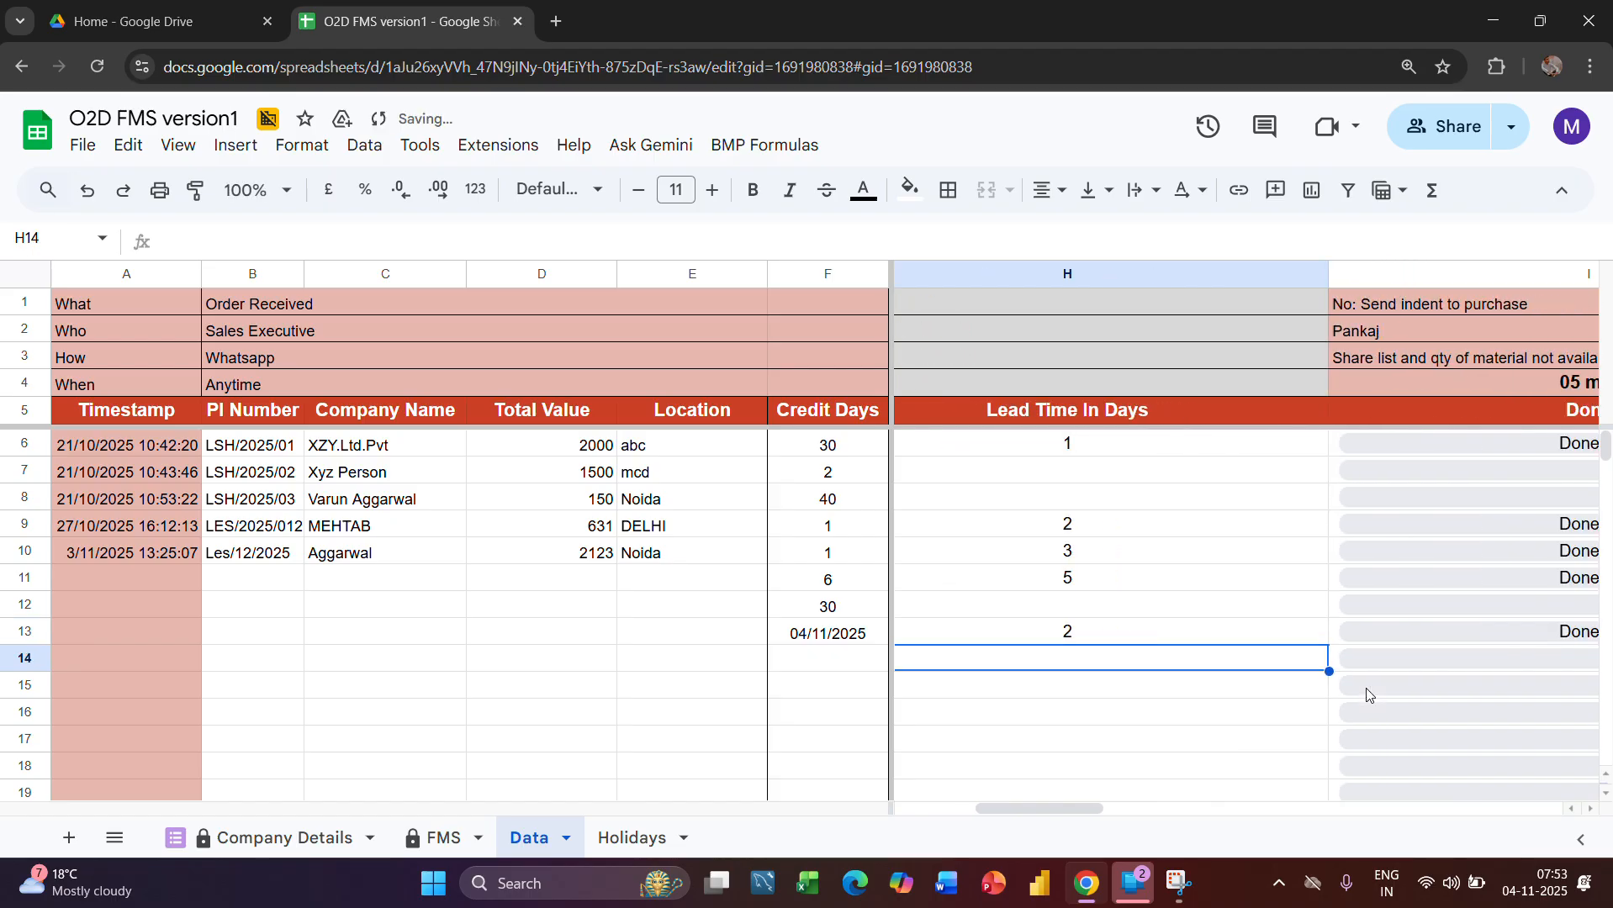
Review row 14 of the FMS sheet from Lead Time through the Material Picking and packing stage's Planned time
{"action": "left_click", "coordinate": [455, 850]}
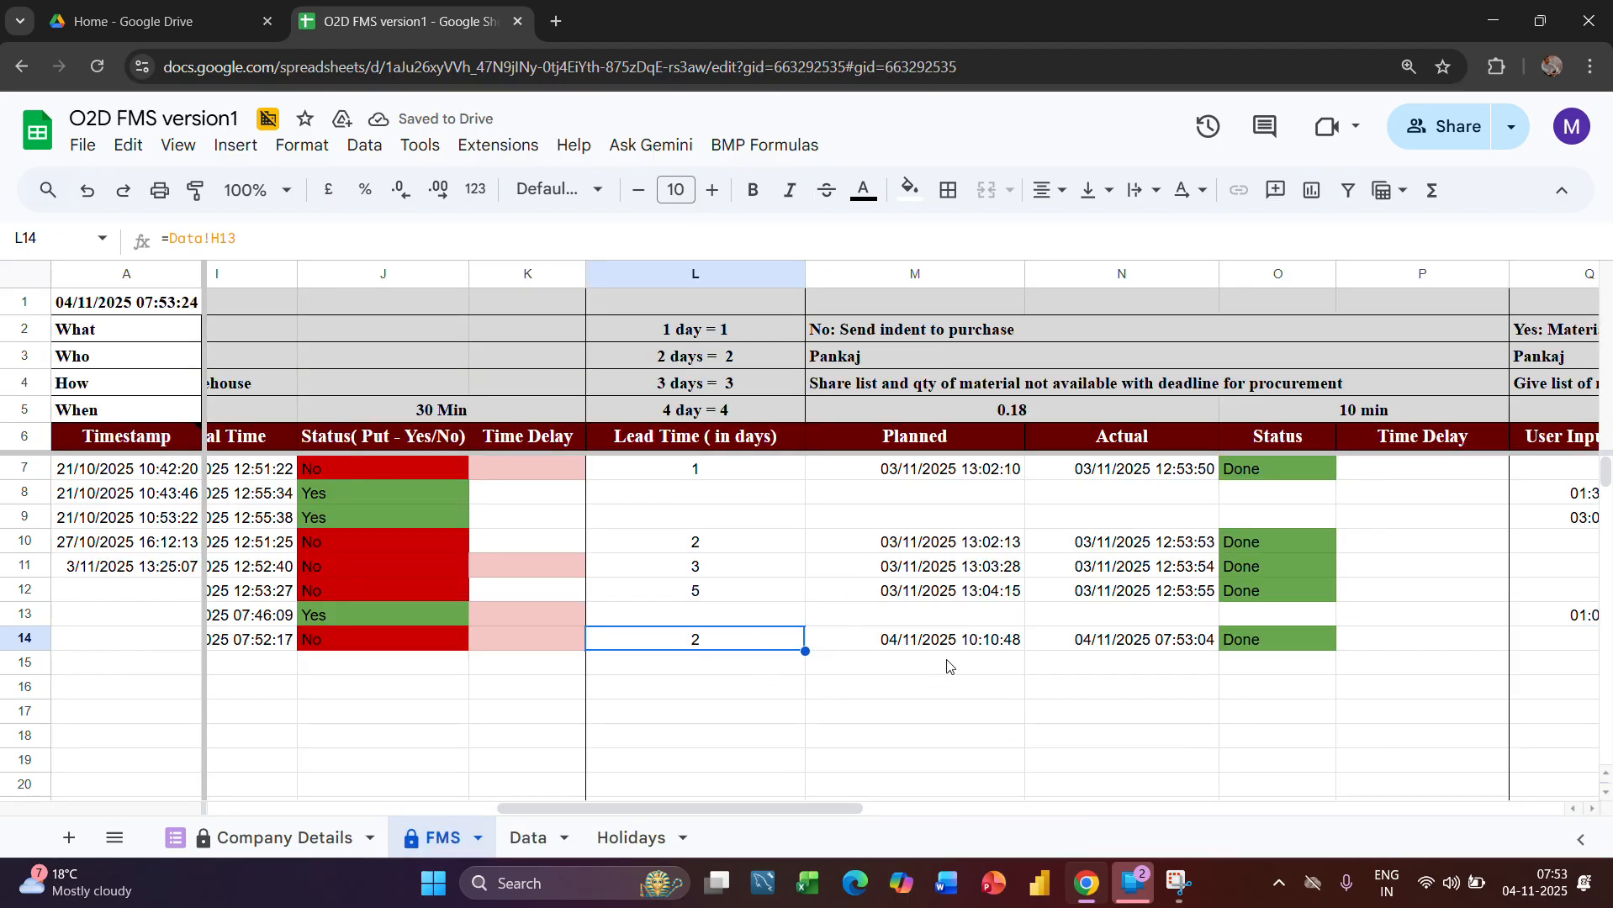
{"action": "scroll", "coordinate": [948, 666], "scroll_direction": "right", "scroll_amount": 5}
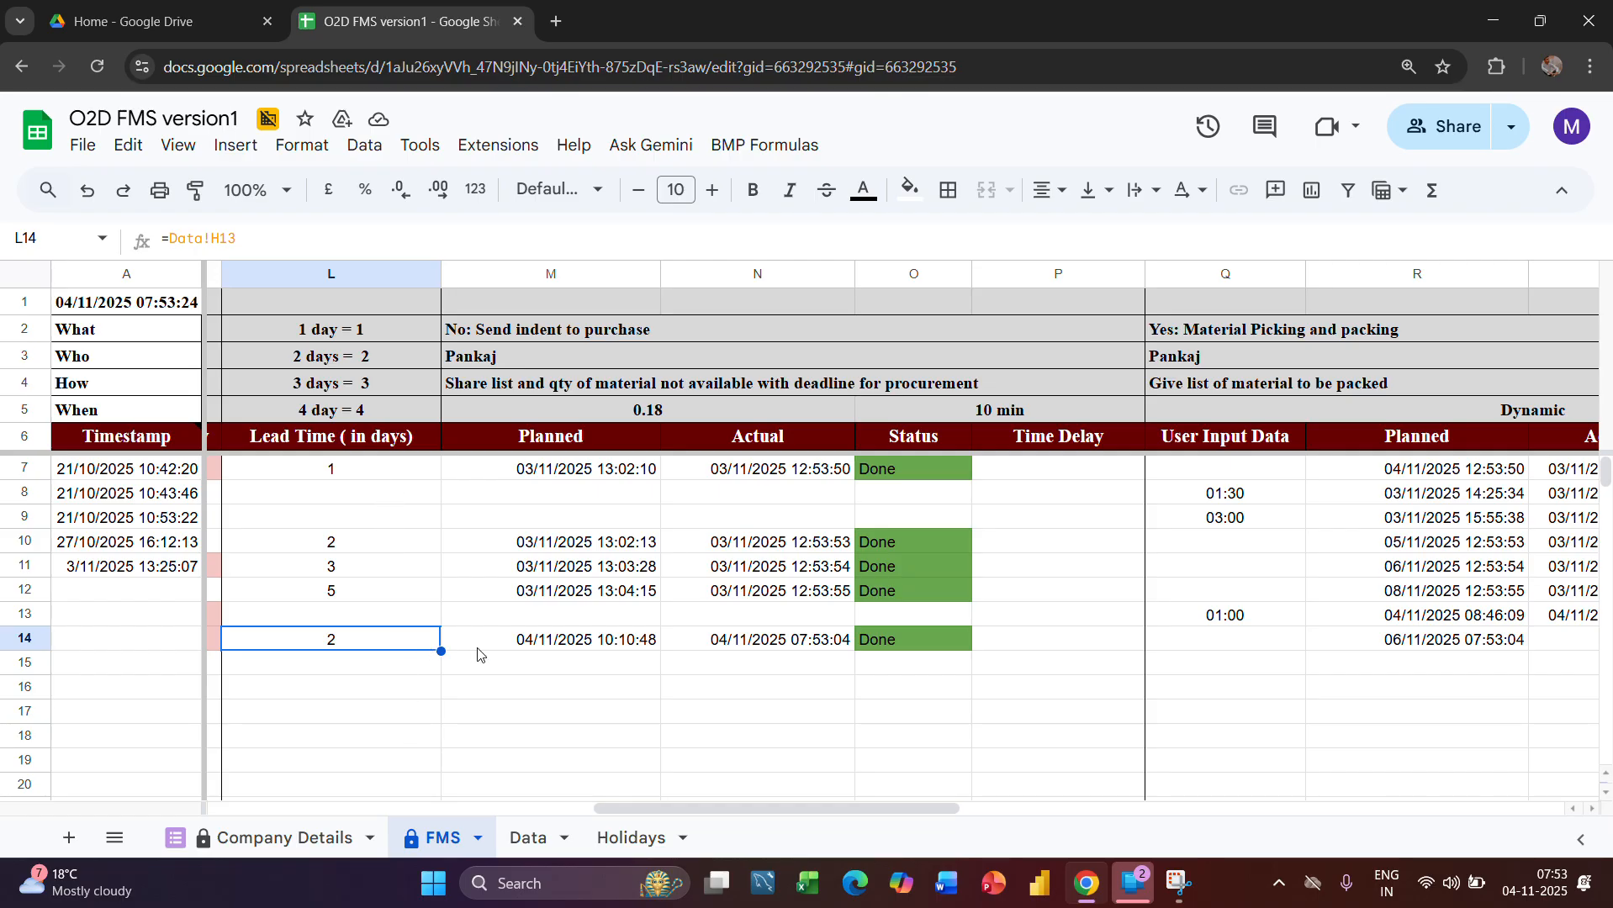
{"action": "scroll", "coordinate": [1048, 756], "scroll_direction": "left", "scroll_amount": 1}
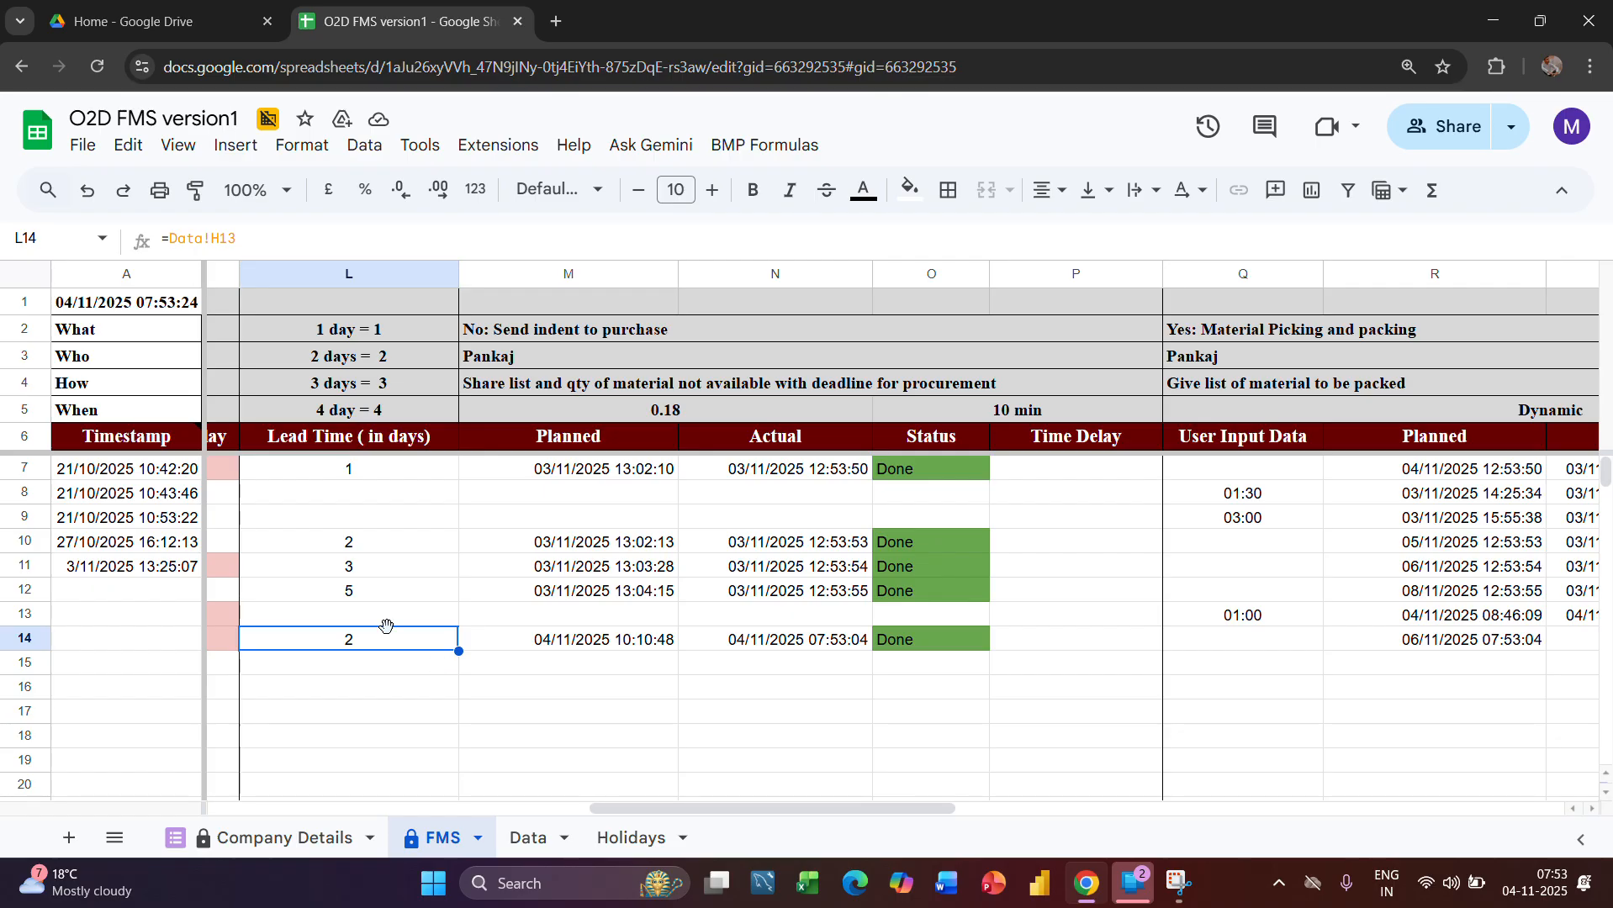
{"action": "scroll", "coordinate": [691, 697], "scroll_direction": "right", "scroll_amount": 1}
{"action": "scroll", "coordinate": [691, 697], "scroll_direction": "right", "scroll_amount": 3}
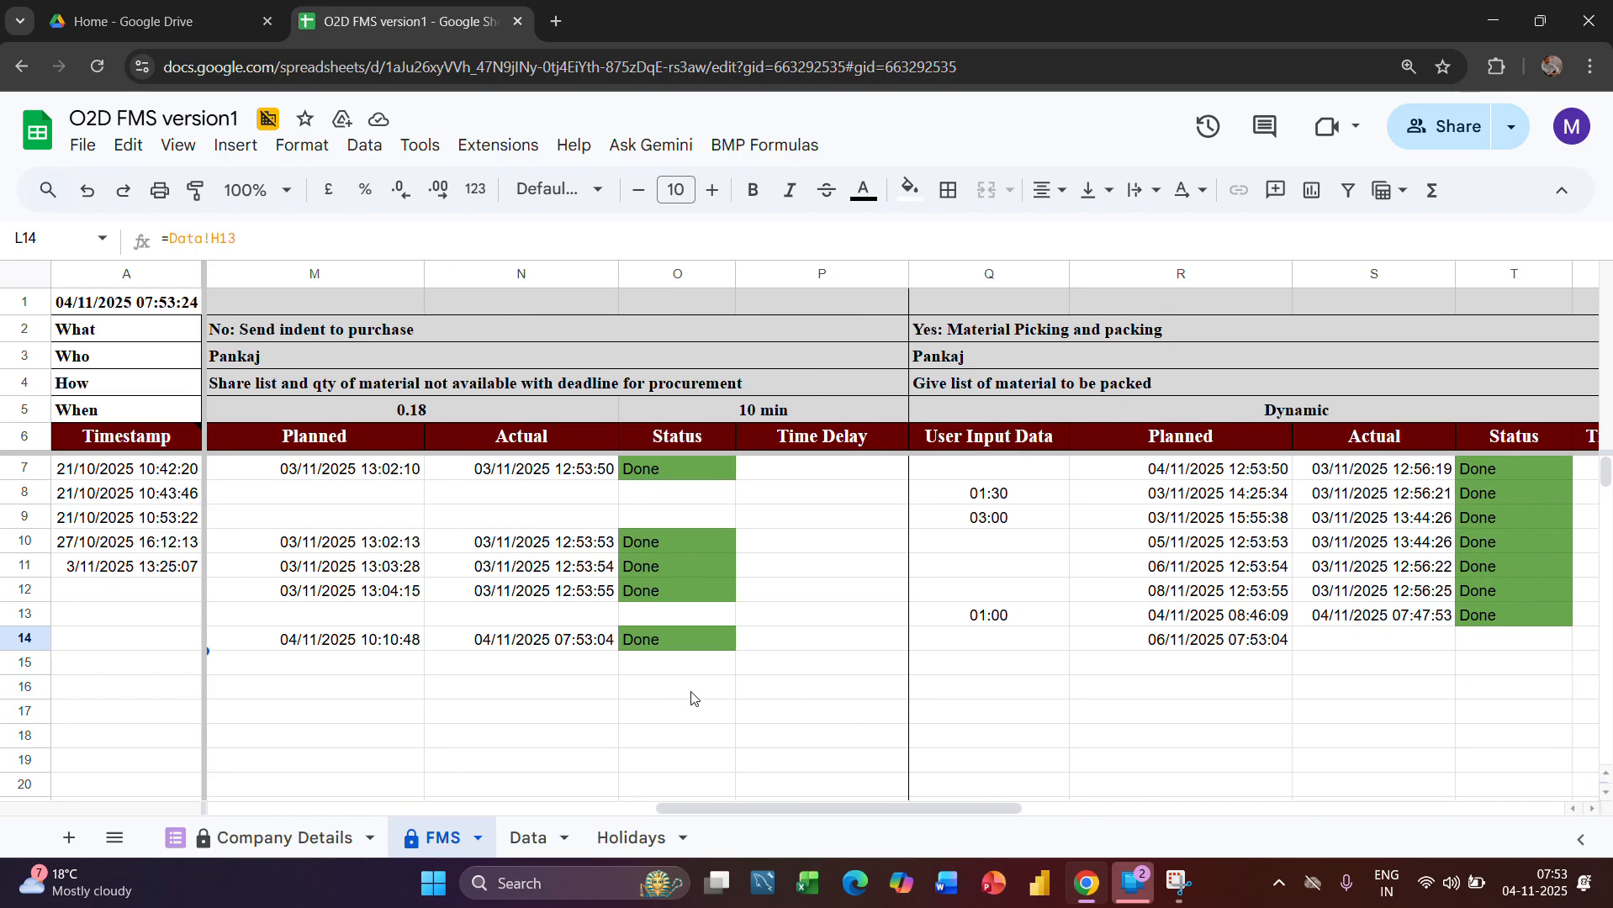
{"action": "scroll", "coordinate": [691, 697], "scroll_direction": "left", "scroll_amount": 2}
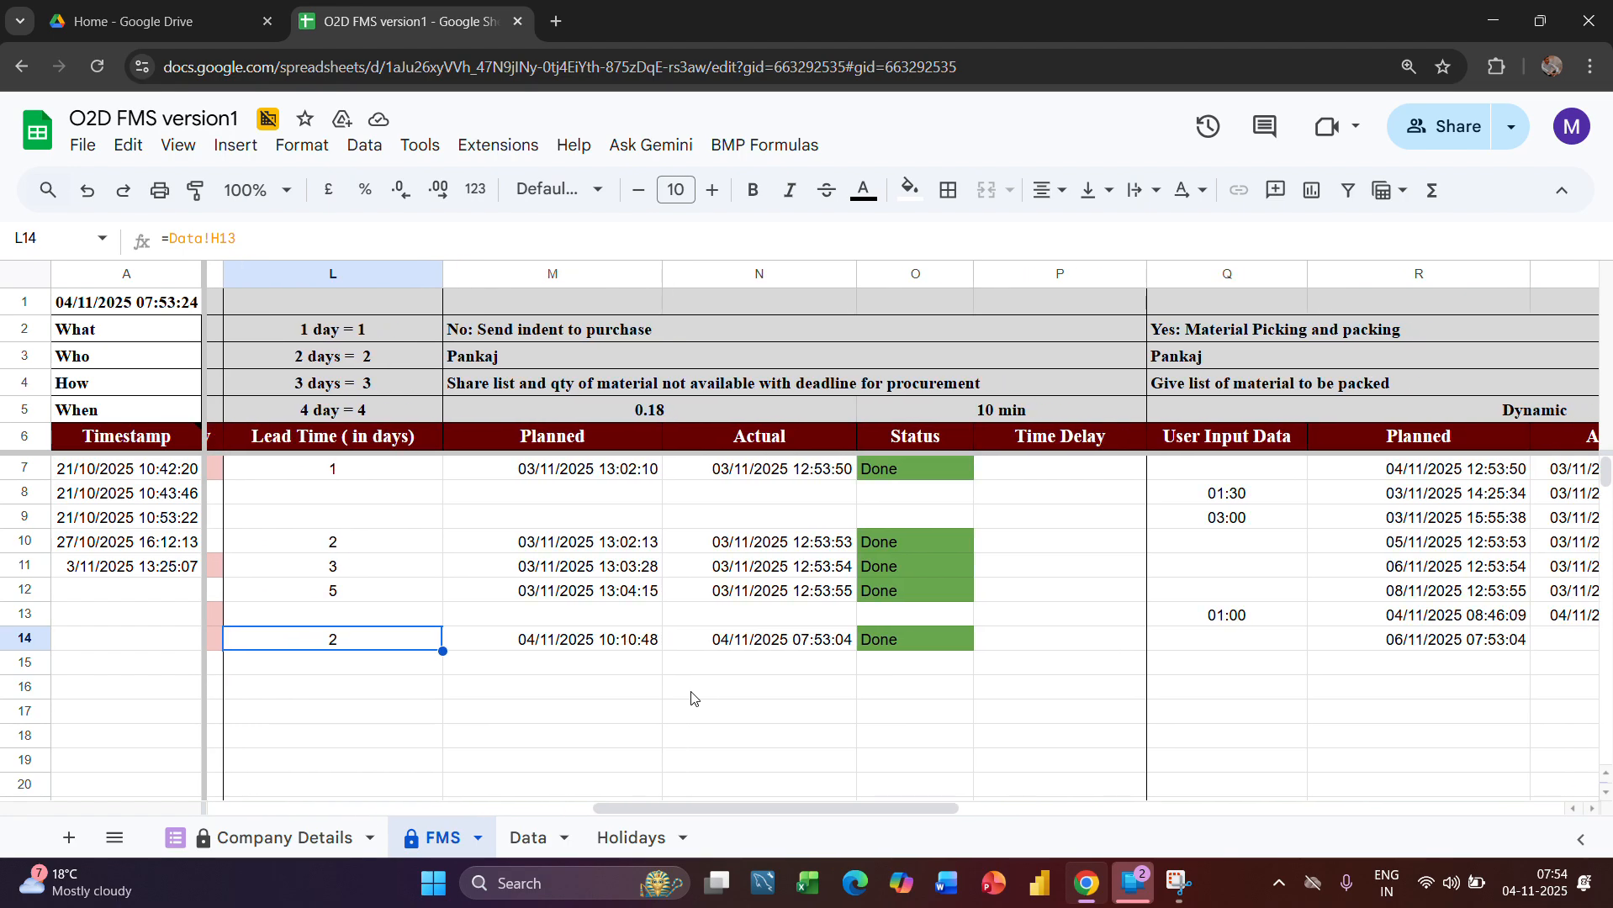
{"action": "scroll", "coordinate": [691, 697], "scroll_direction": "right", "scroll_amount": 15}
{"action": "scroll", "coordinate": [691, 697], "scroll_direction": "left", "scroll_amount": 15}
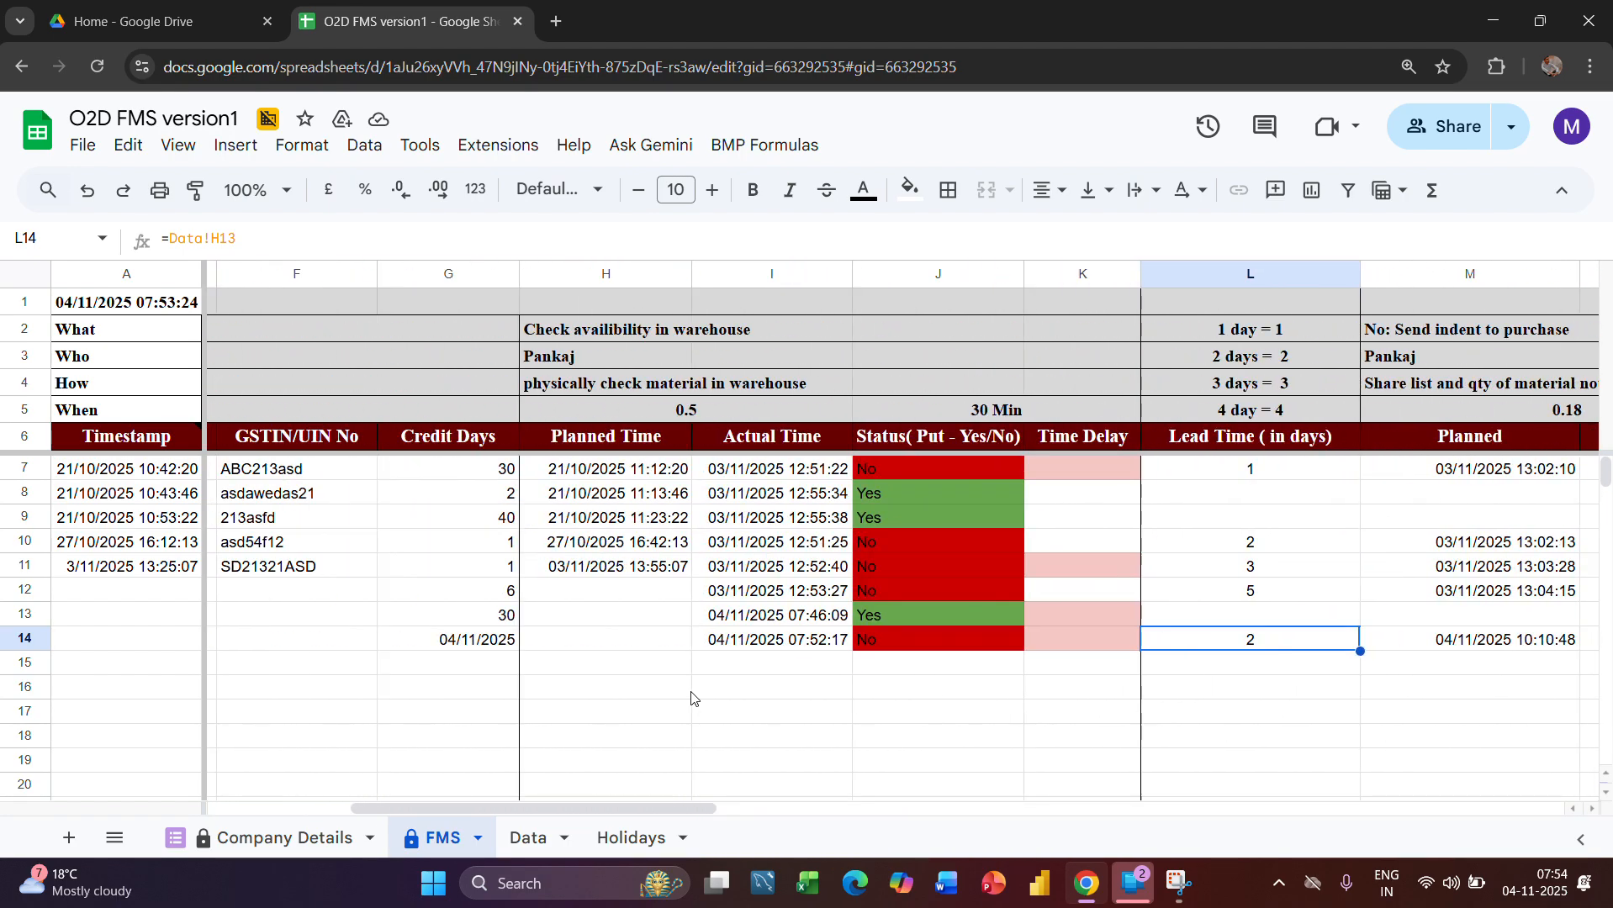
Enter the holiday date 12/11/2025 in cell A301 of the Holidays sheet
{"action": "left_click", "coordinate": [530, 843]}
{"action": "left_click", "coordinate": [632, 839]}
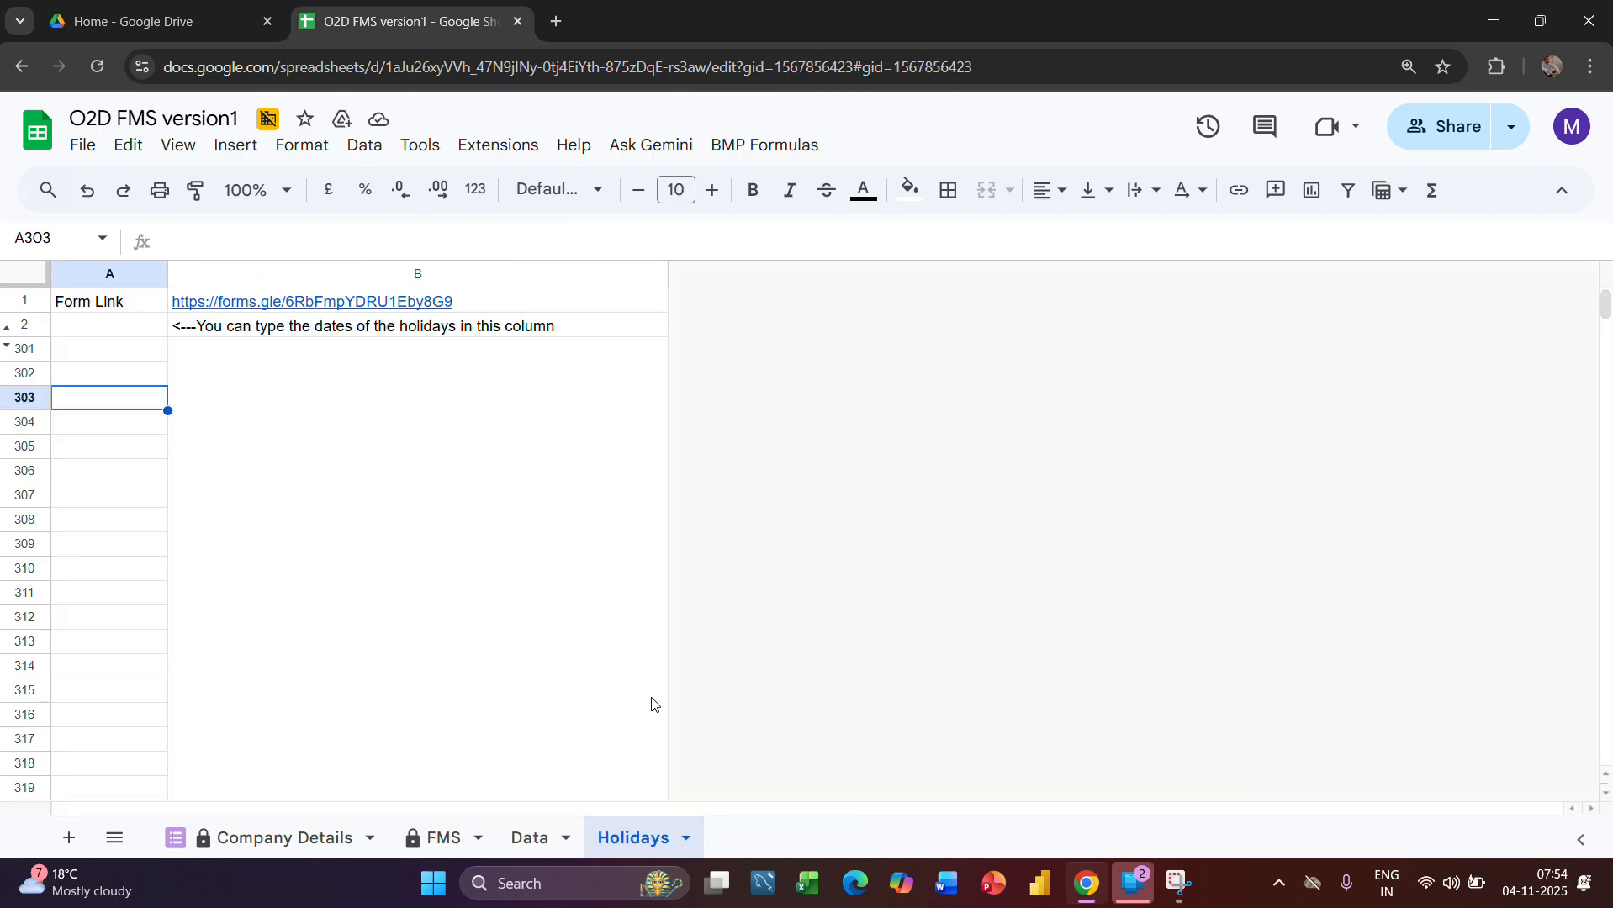
{"action": "left_click_drag", "start_coordinate": [117, 348], "coordinate": [168, 687]}
{"action": "left_click", "coordinate": [103, 350]}
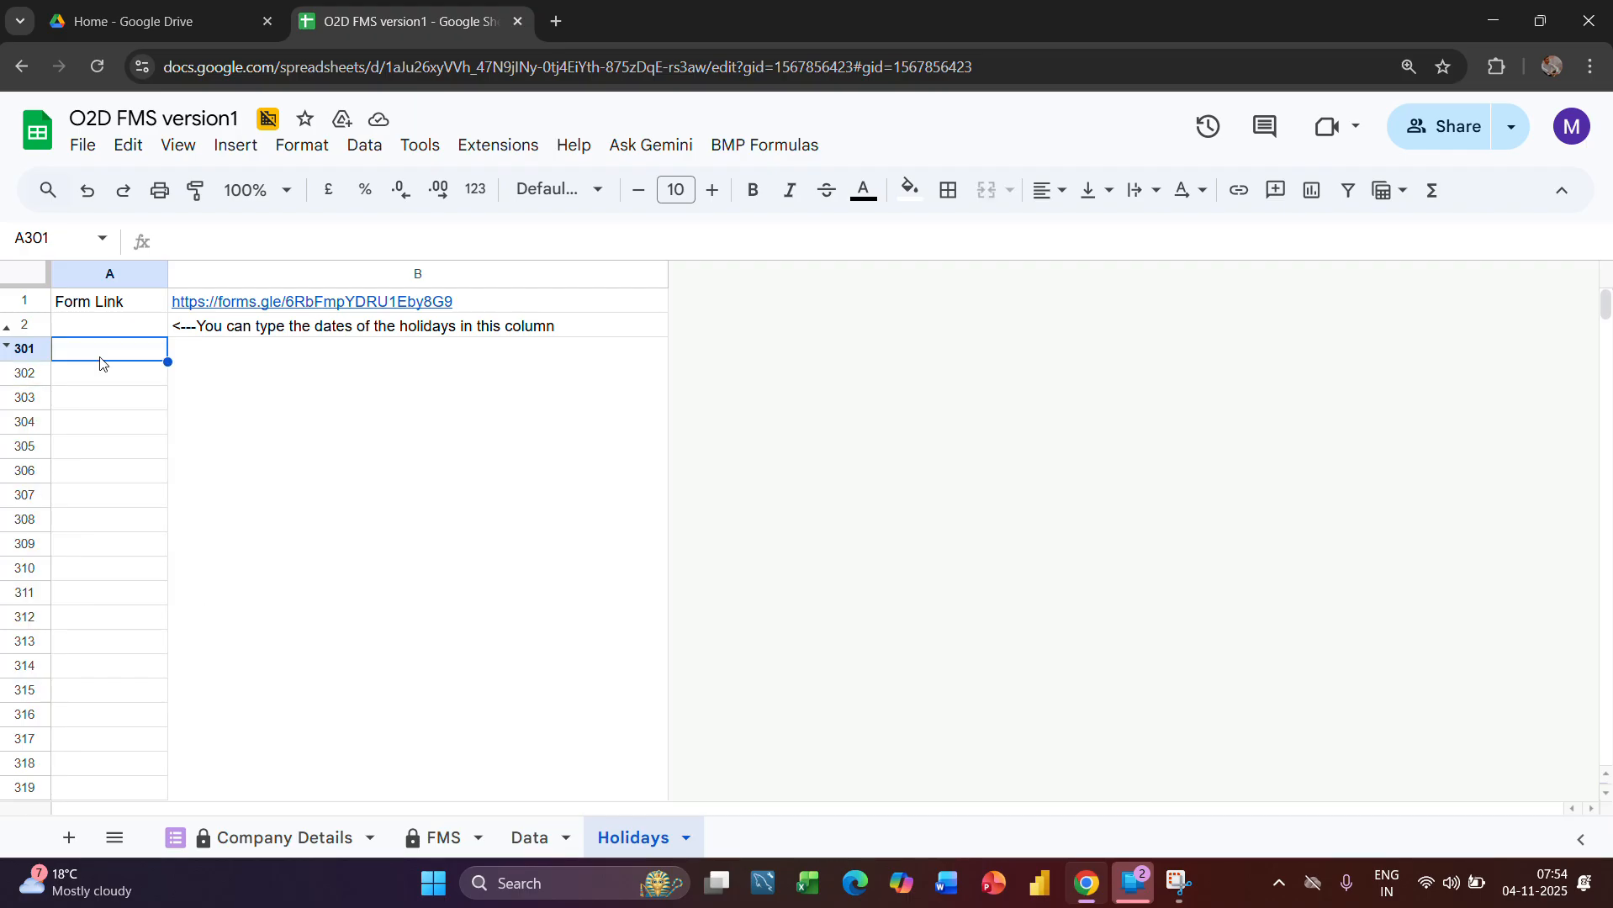
{"action": "type", "text": "12"}
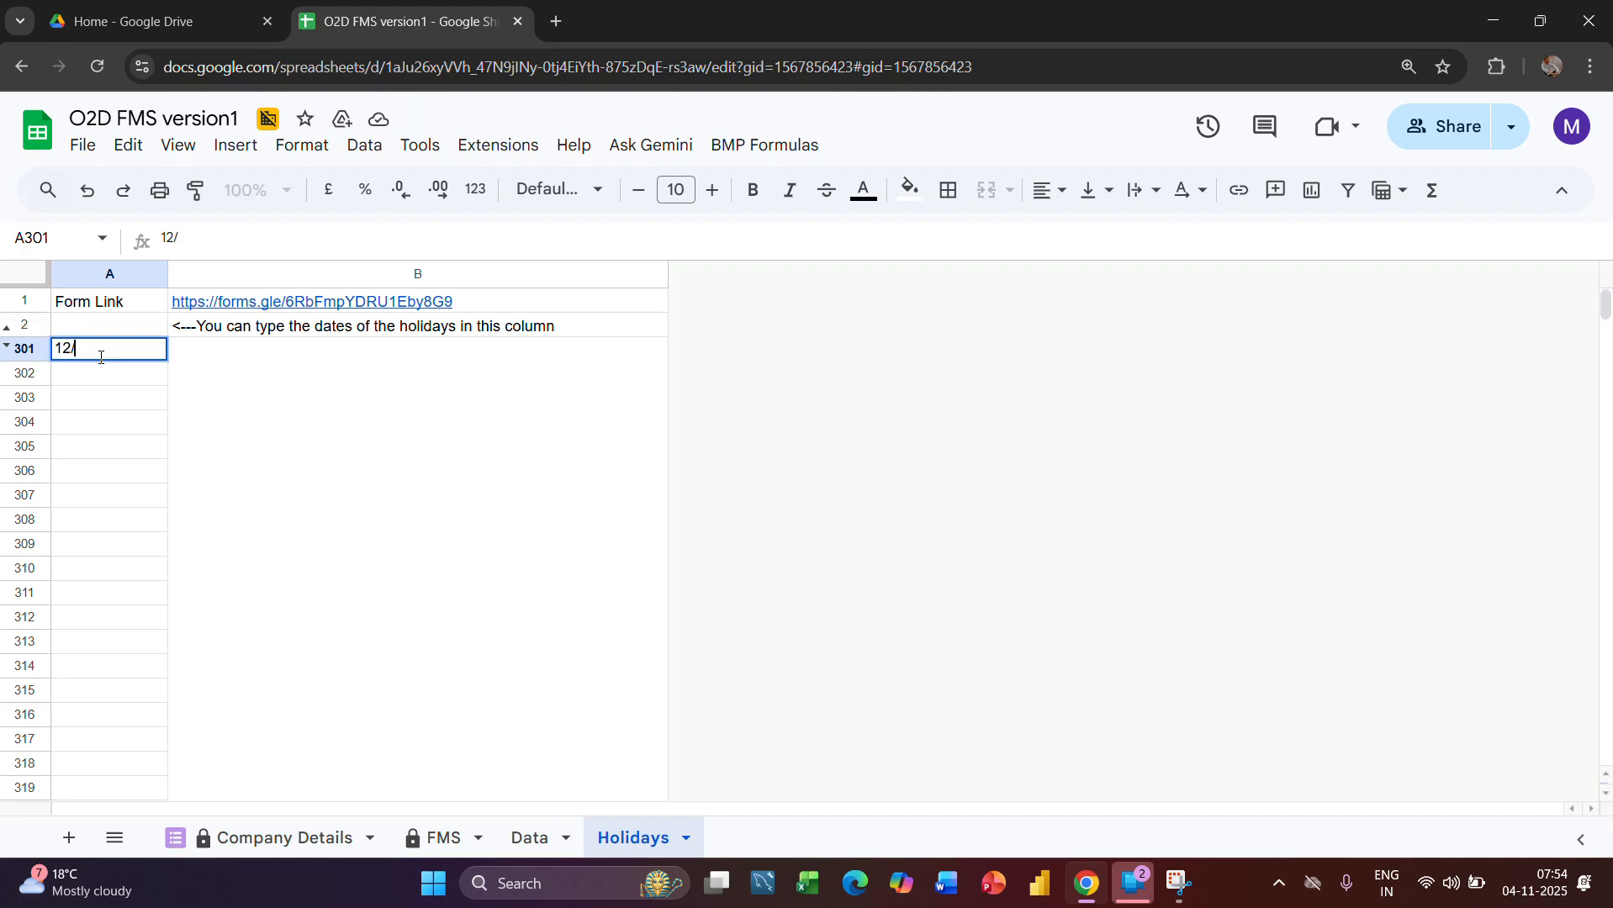
{"action": "type", "text": "/11/2025"}
{"action": "key", "text": "Return"}
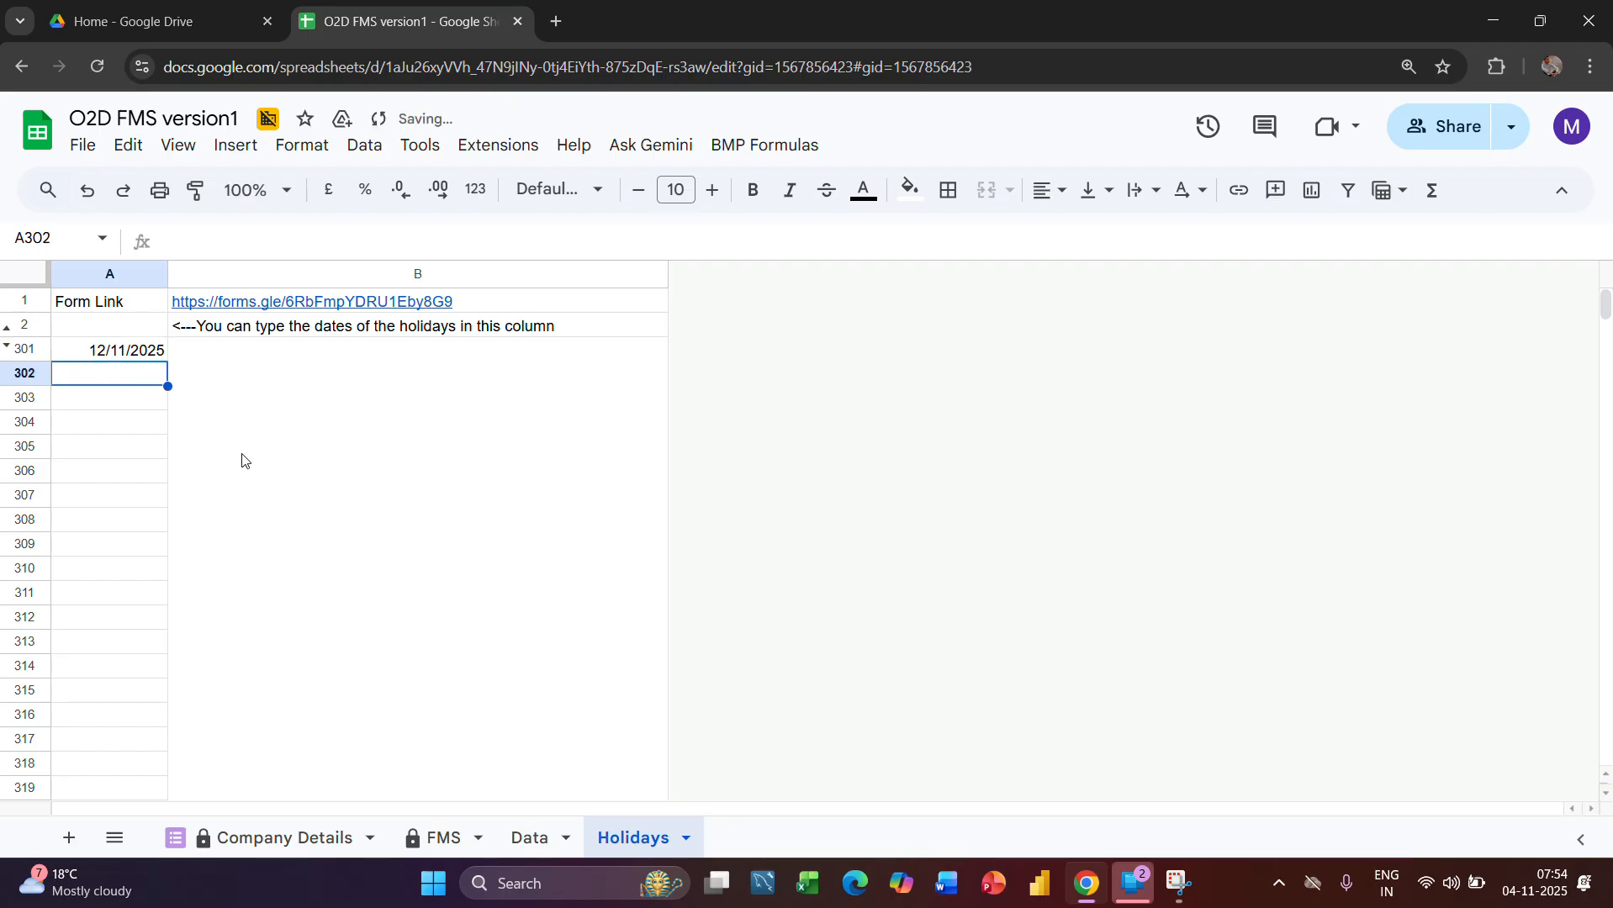
Look over the Company Details, FMS, Holidays and Data sheets in turn, including the FMS sheet's stage columns
{"action": "left_click", "coordinate": [318, 835]}
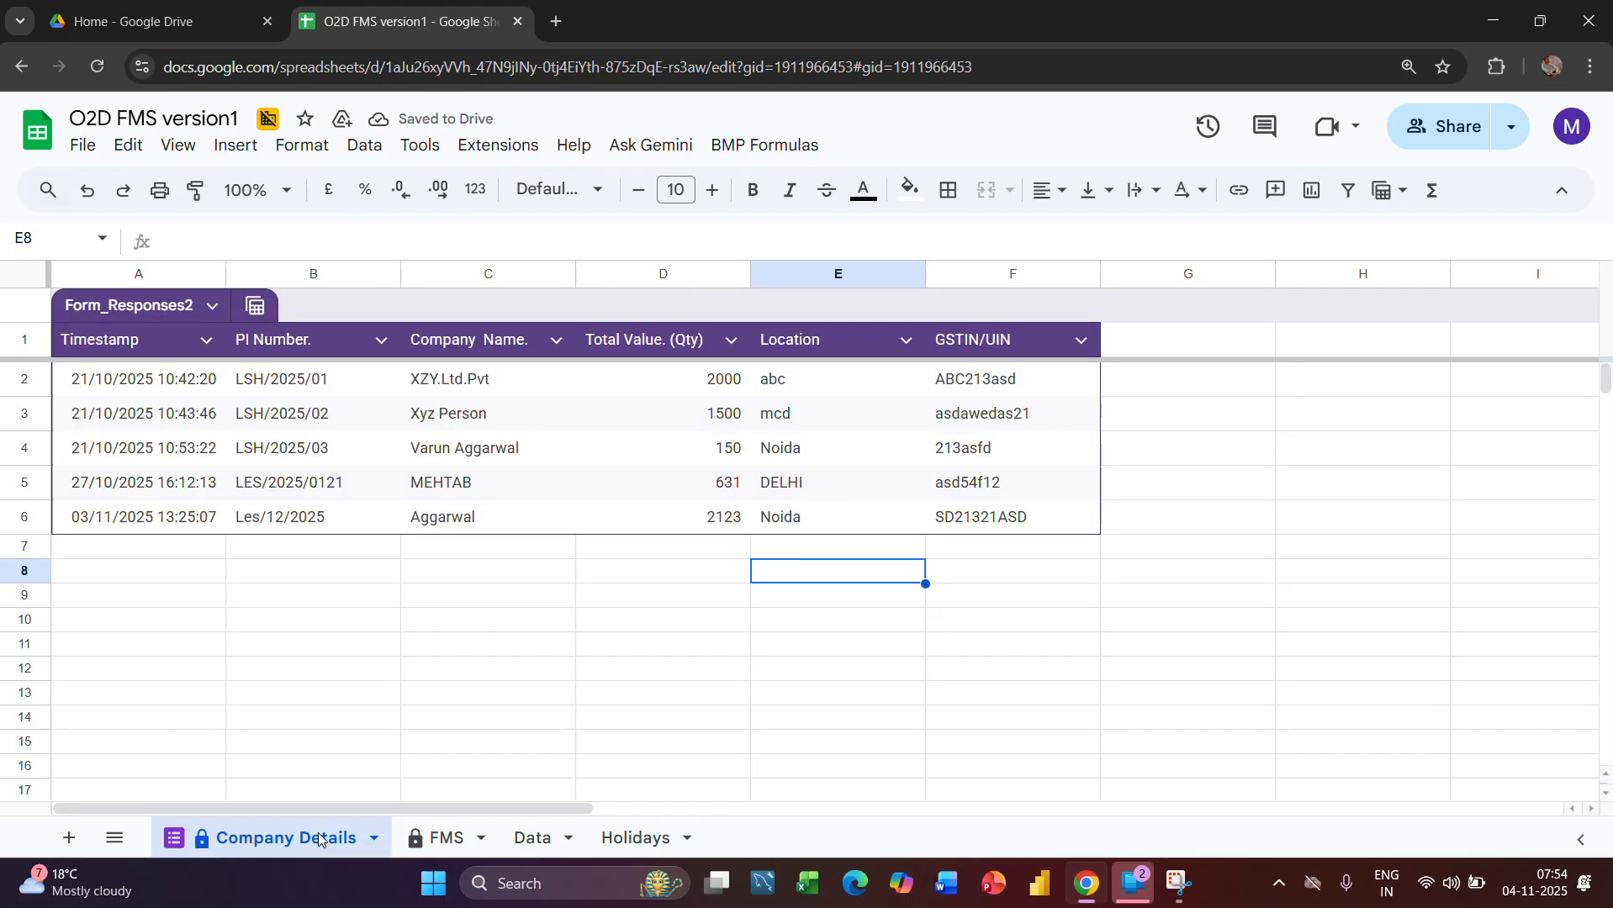
{"action": "left_click", "coordinate": [440, 838]}
{"action": "scroll", "coordinate": [899, 607], "scroll_direction": "right", "scroll_amount": 5}
{"action": "scroll", "coordinate": [899, 607], "scroll_direction": "right", "scroll_amount": 10}
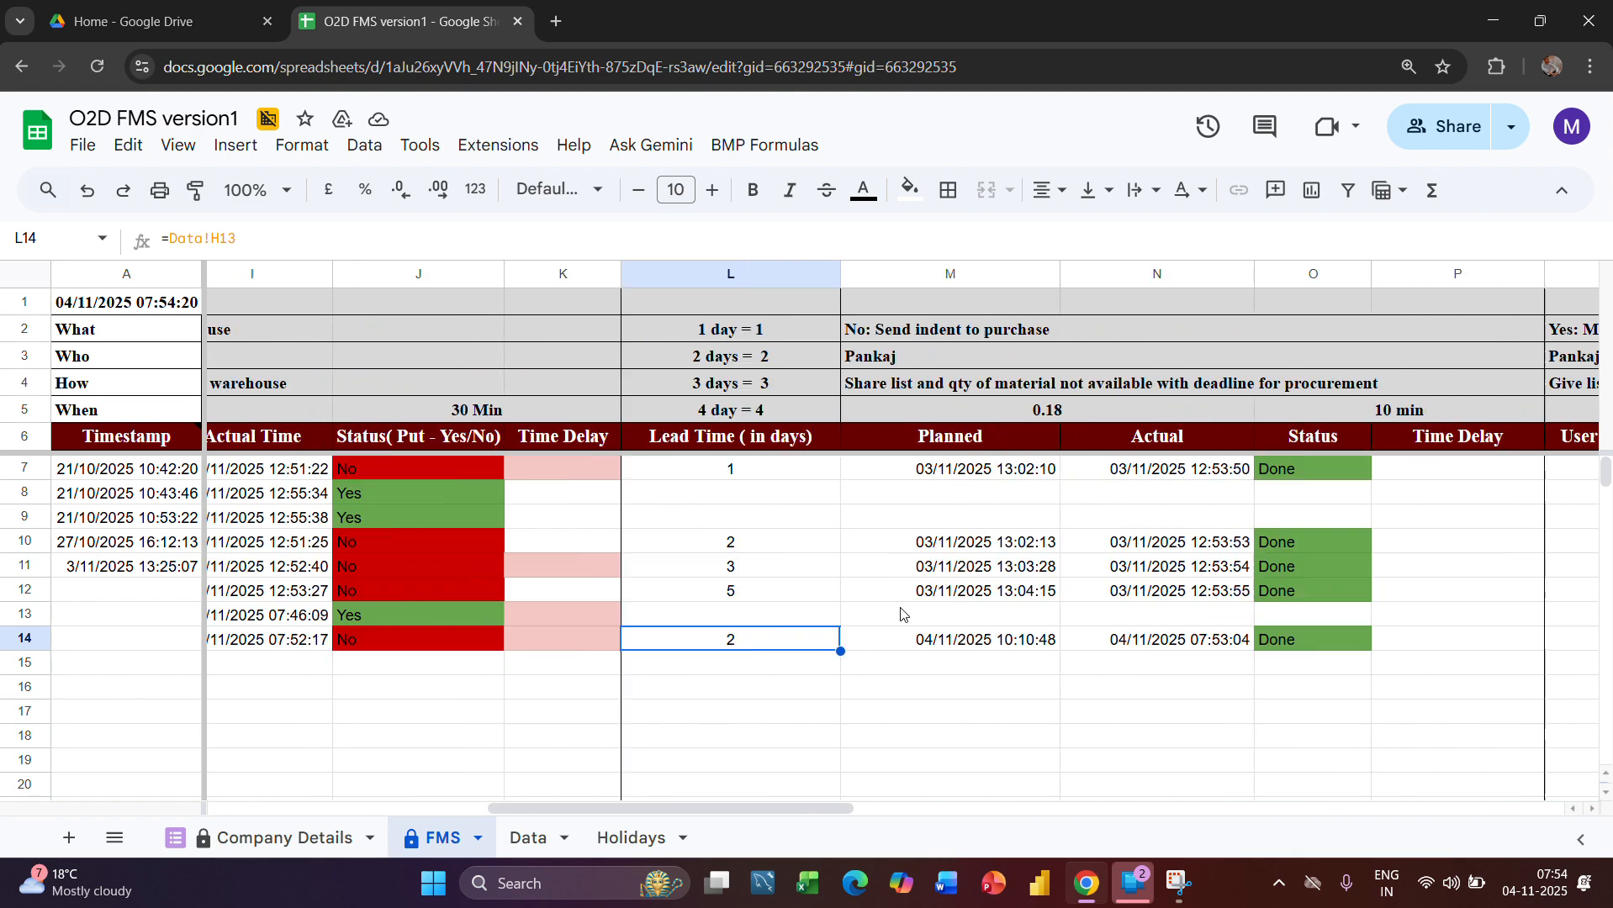
{"action": "scroll", "coordinate": [900, 615], "scroll_direction": "left", "scroll_amount": 4}
{"action": "scroll", "coordinate": [901, 615], "scroll_direction": "left", "scroll_amount": 10}
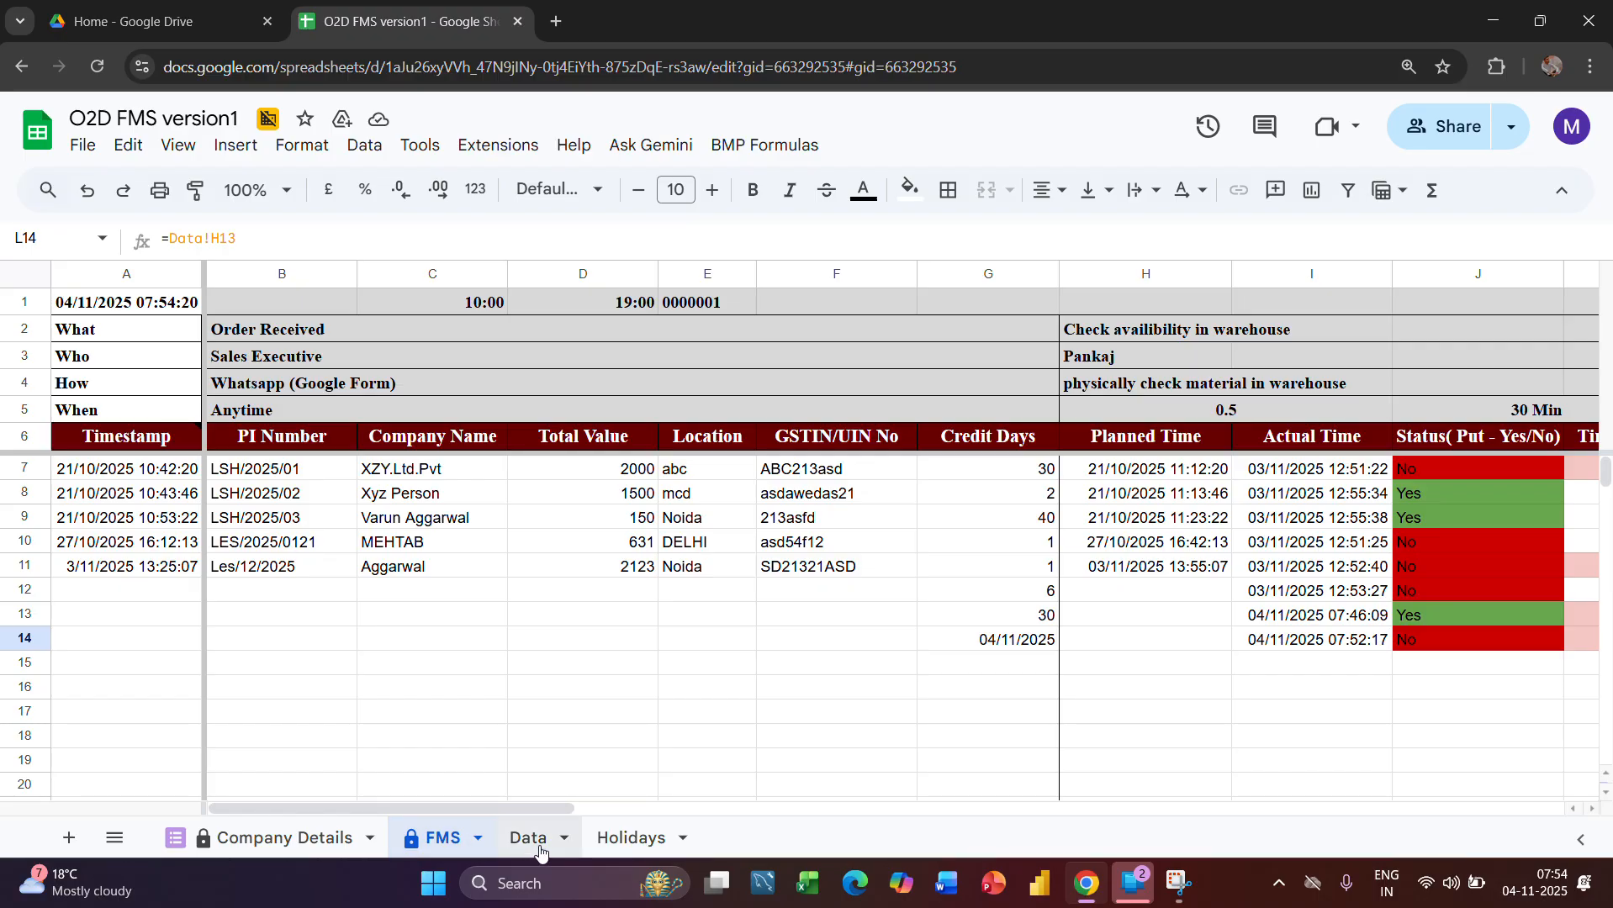
{"action": "left_click", "coordinate": [632, 837]}
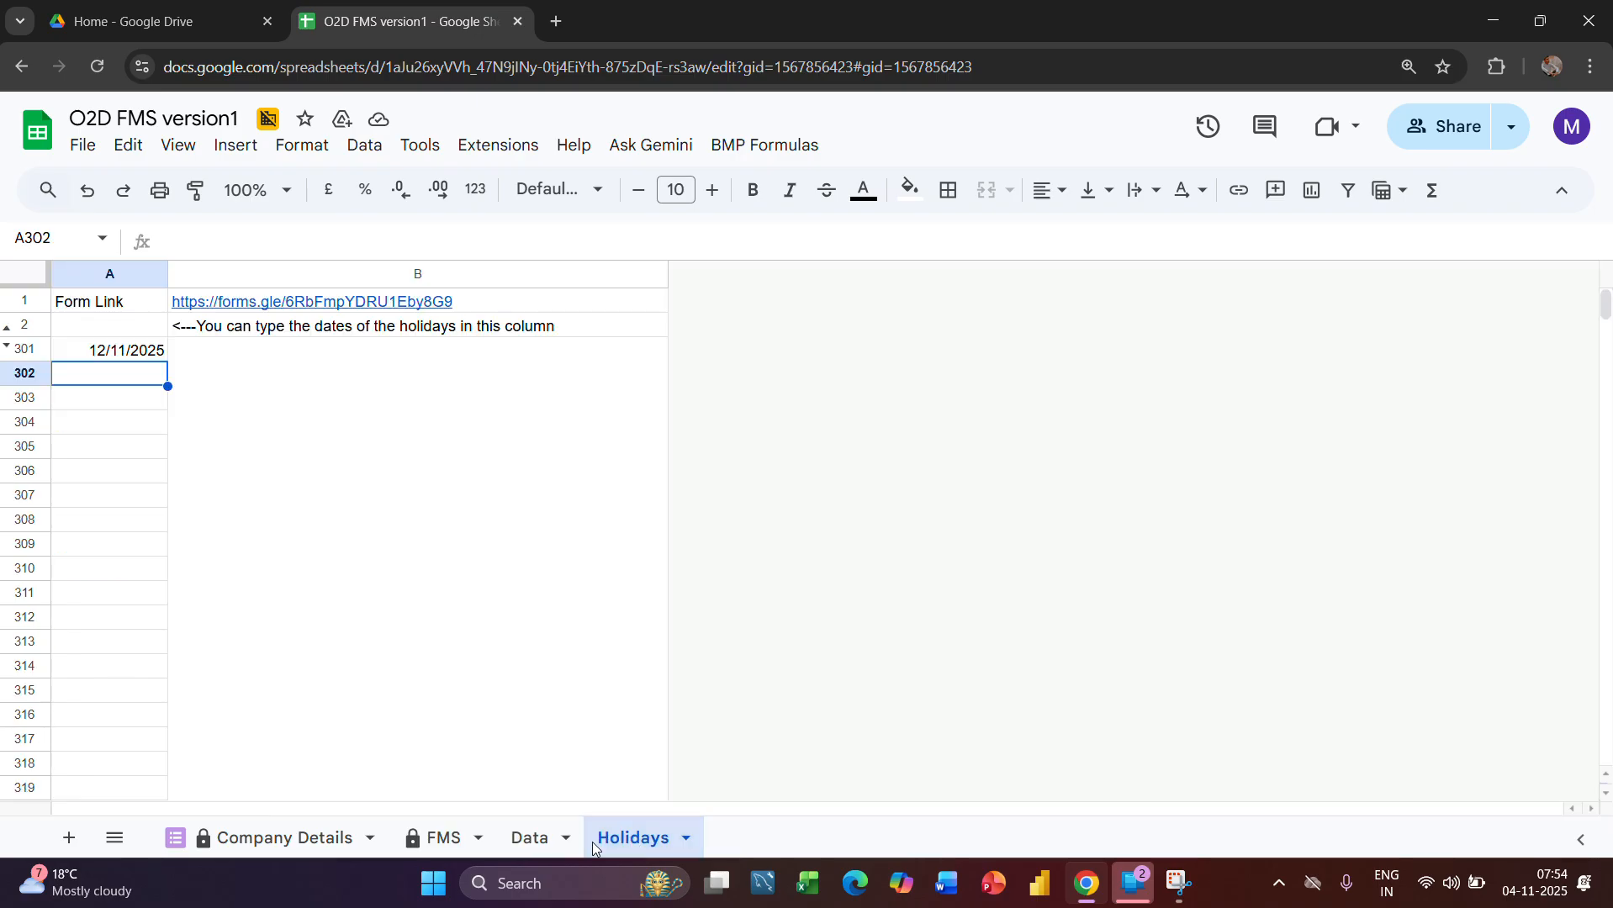
{"action": "left_click", "coordinate": [517, 839]}
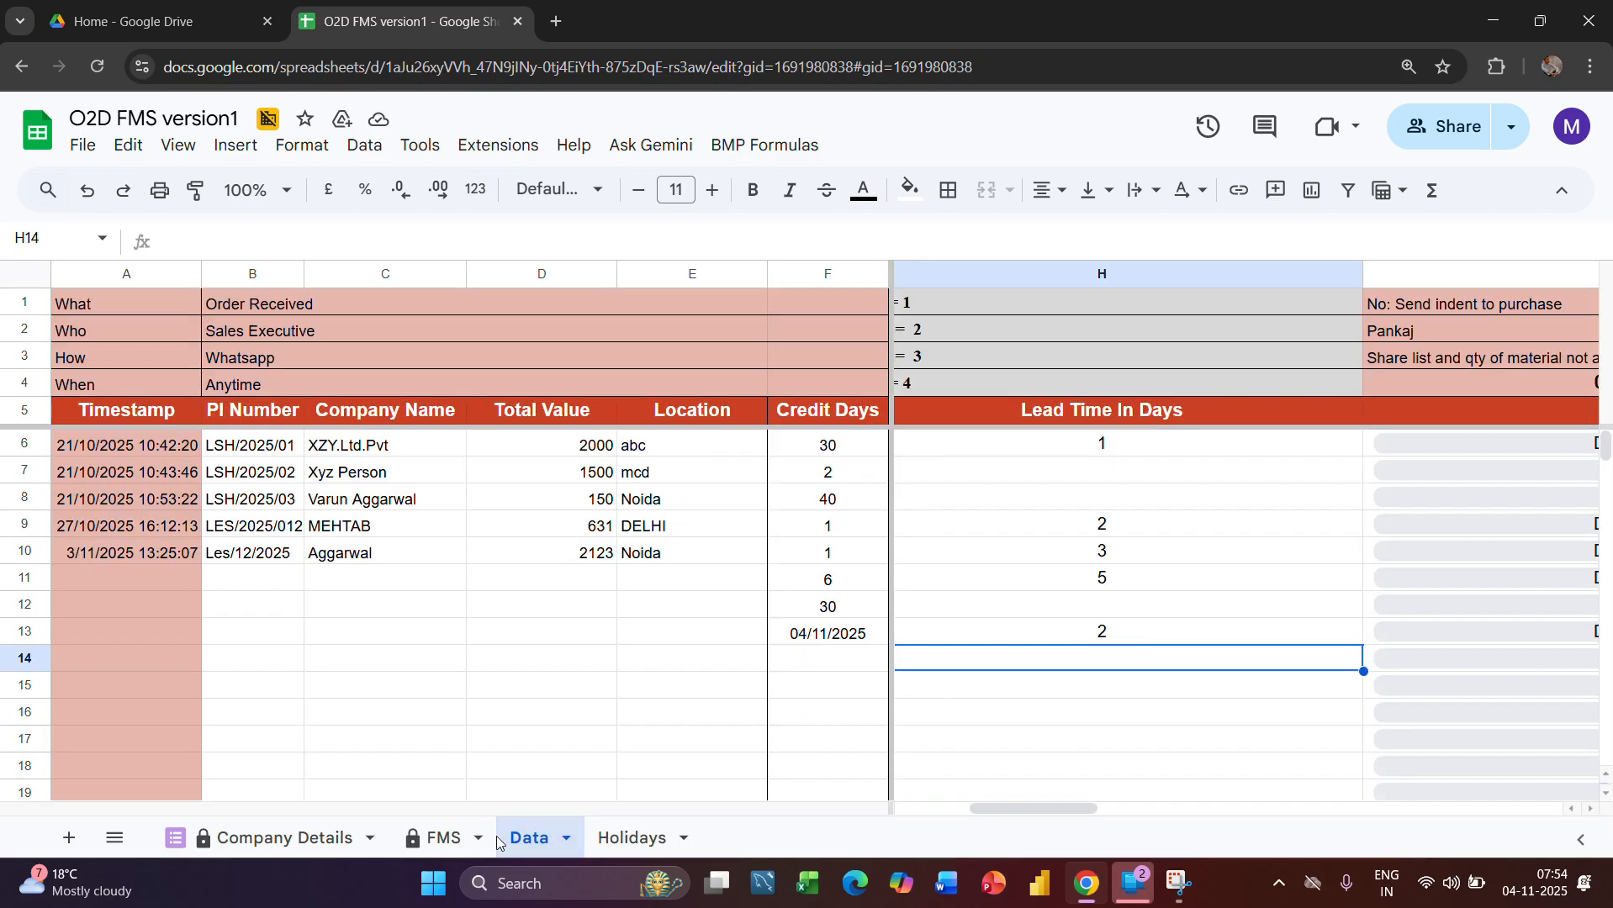
Add a new sheet after the Holidays sheet and rename it Links
{"action": "left_click", "coordinate": [645, 839]}
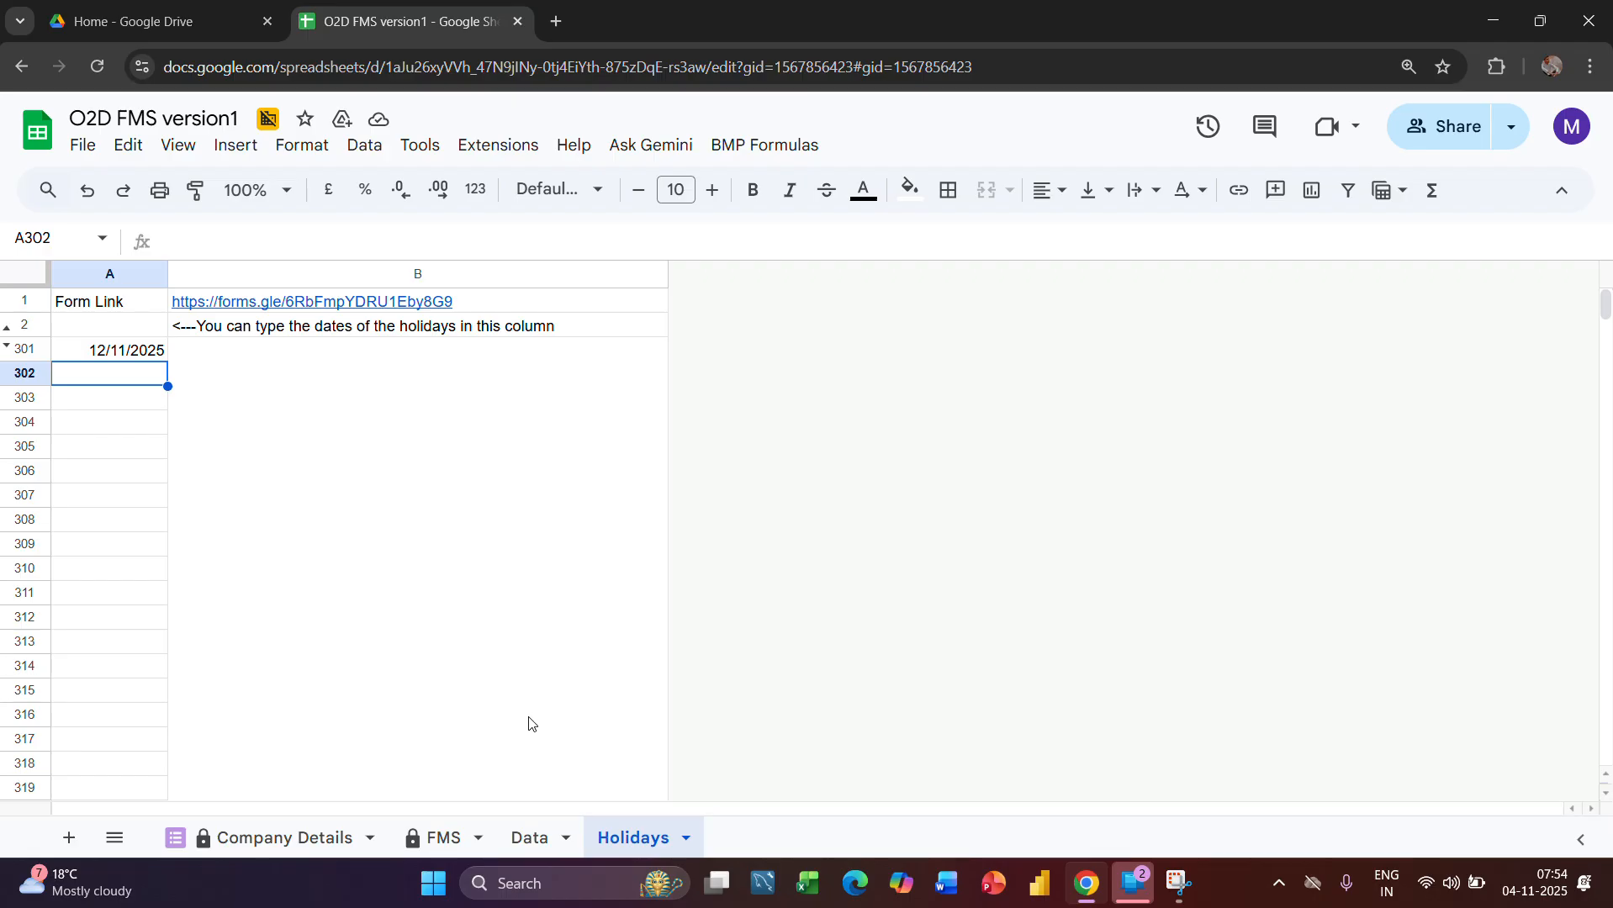
{"action": "left_click", "coordinate": [69, 838]}
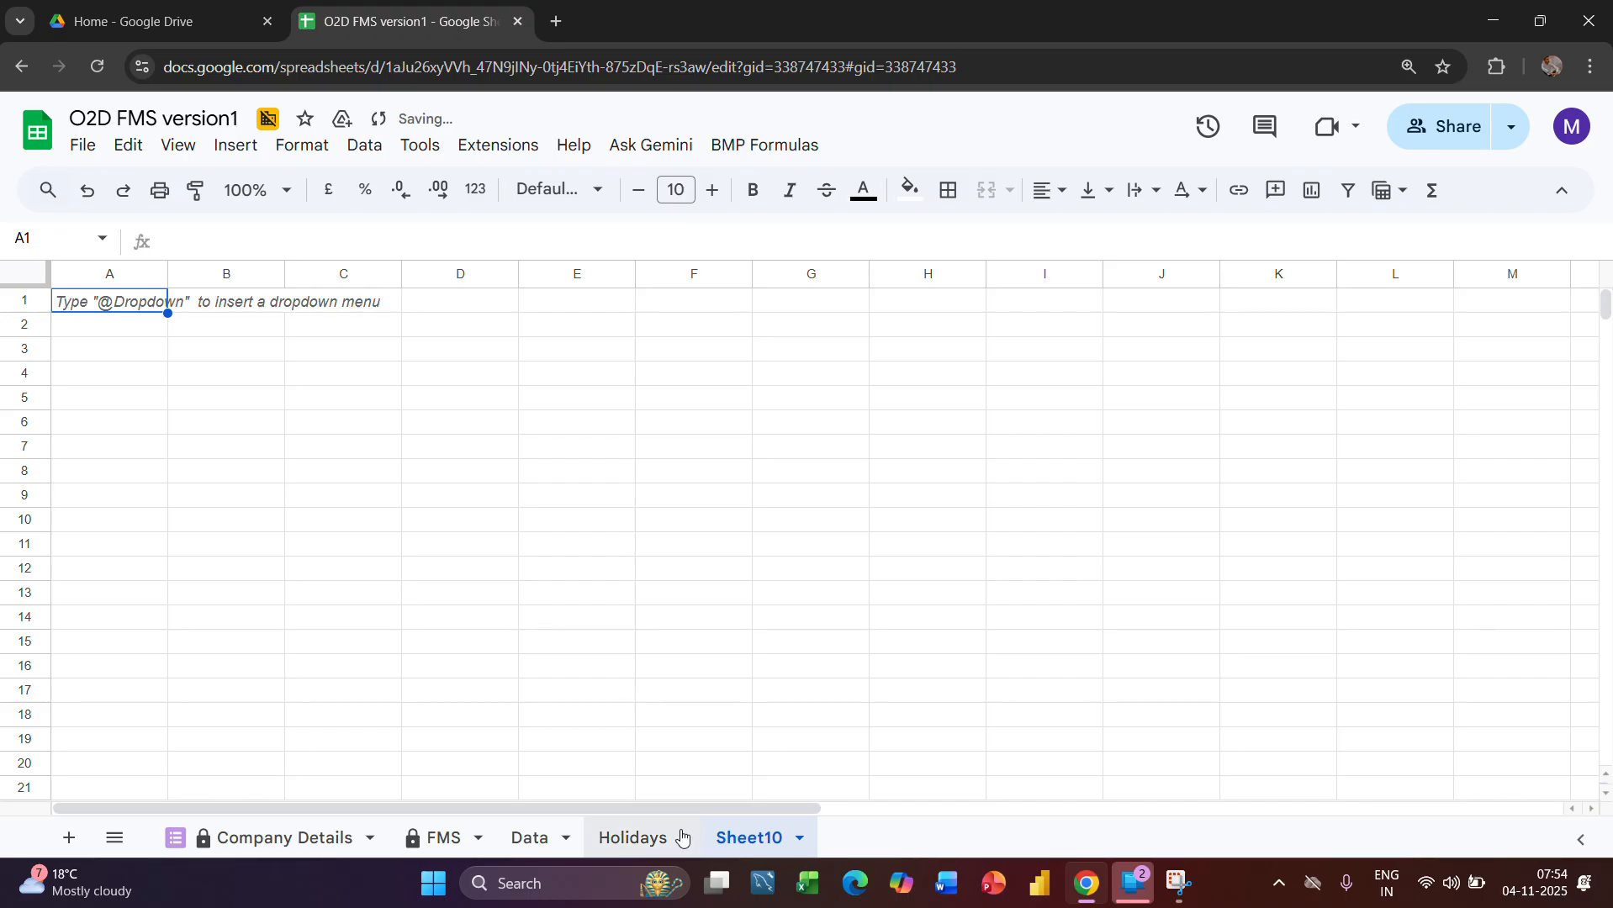
{"action": "double_click", "coordinate": [761, 838]}
{"action": "key", "text": "BackSpace"}
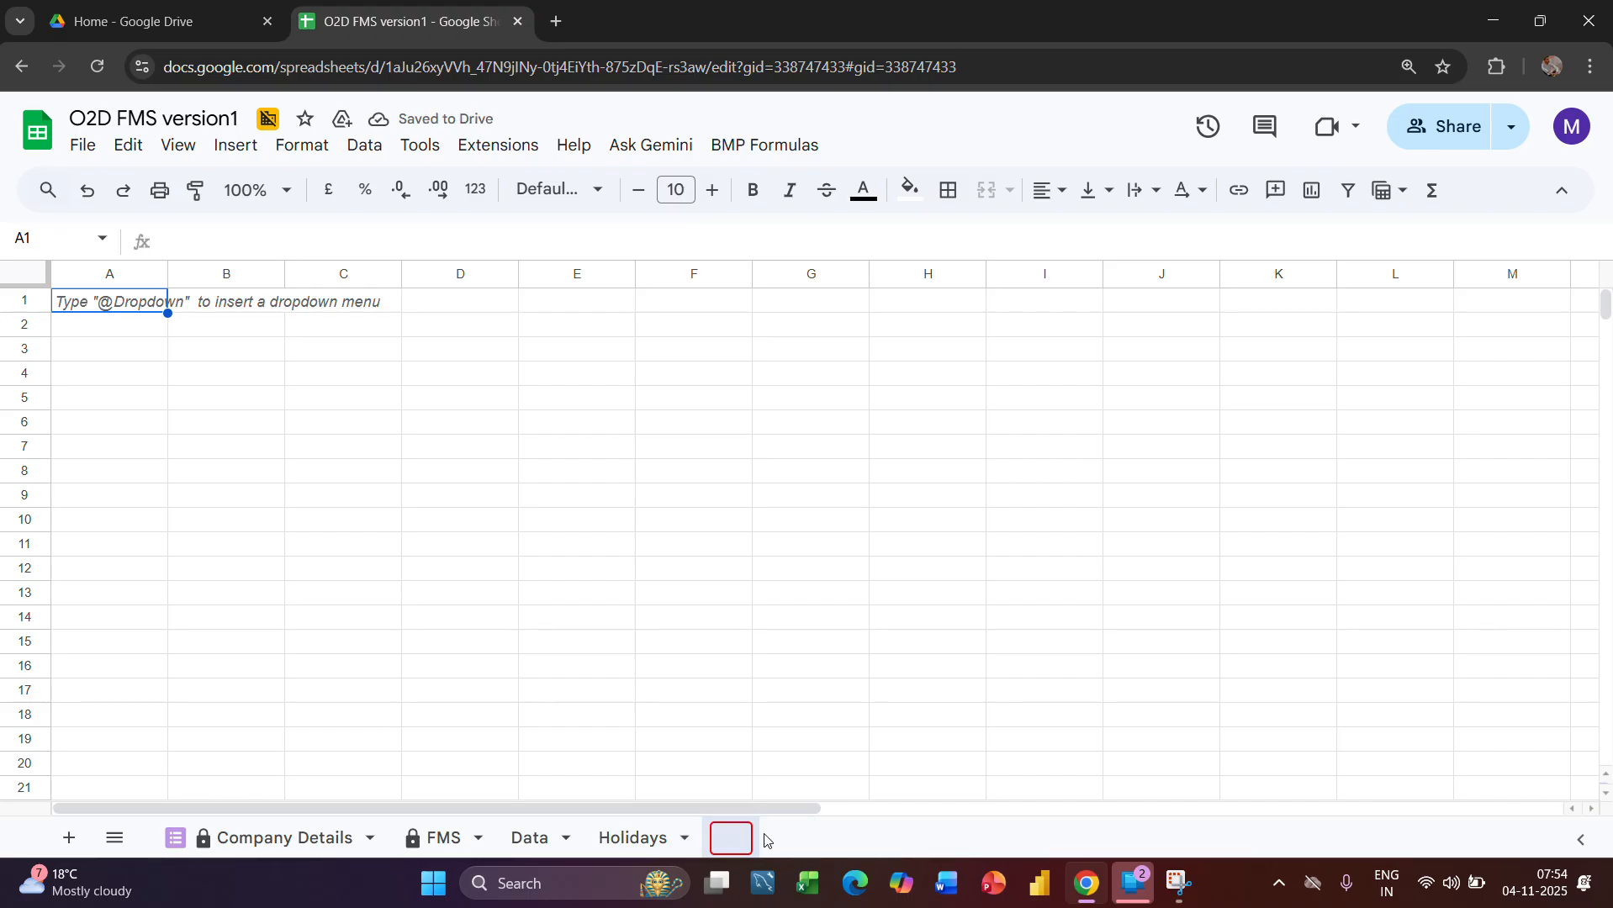
{"action": "type", "text": "Links"}
{"action": "key", "text": "Return"}
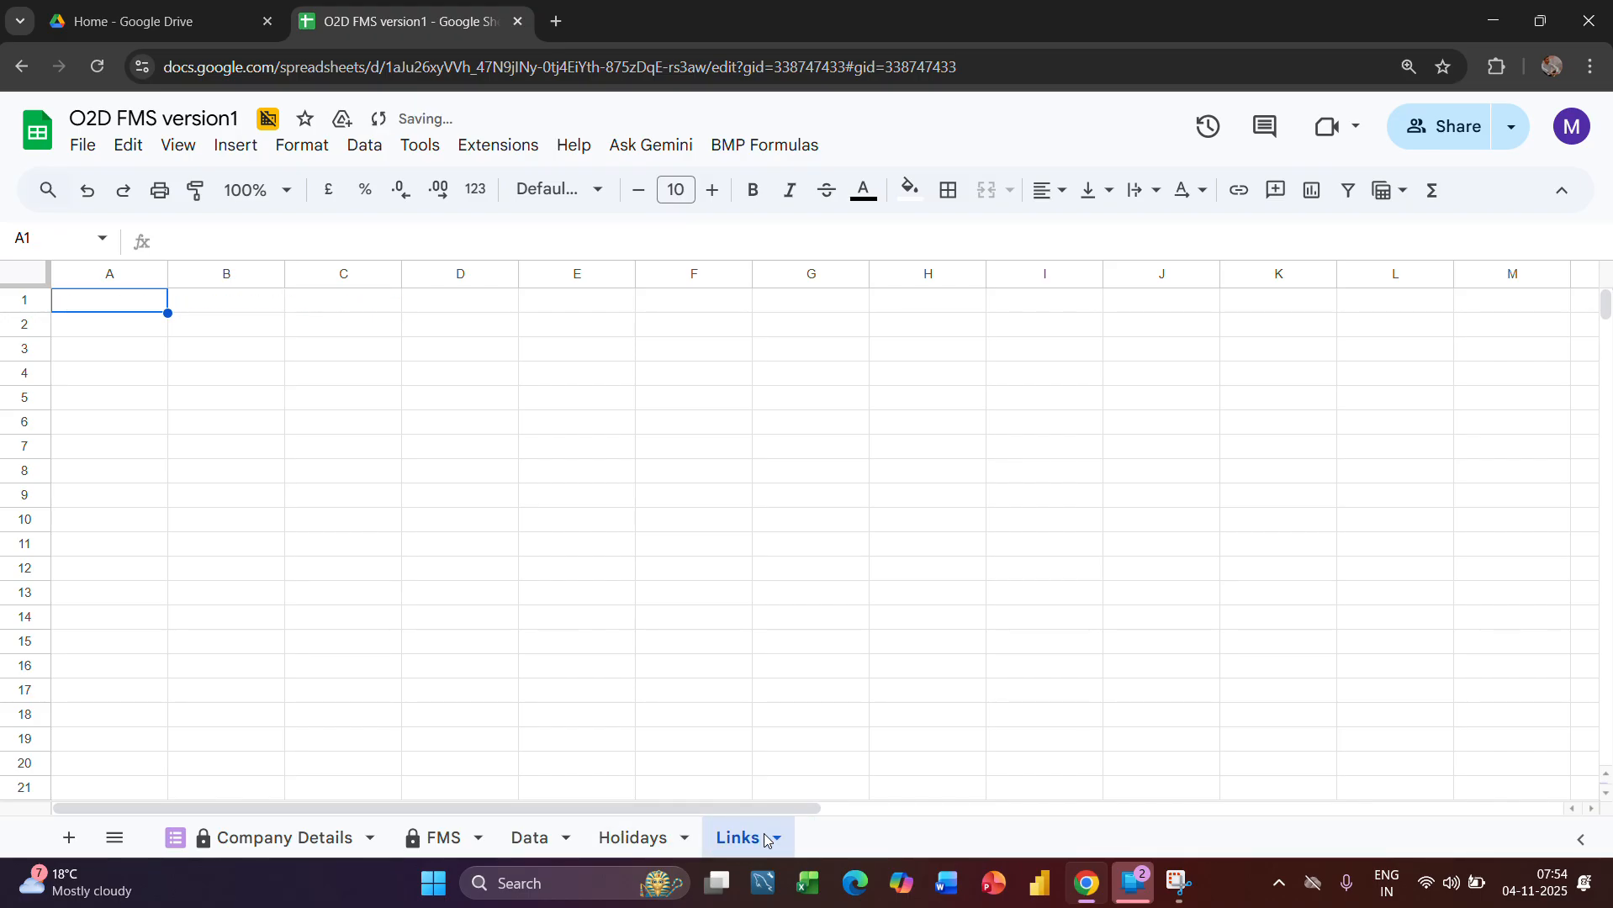
Copy the Form Link label and its URL from cells A1:B1 of the Holidays sheet into A1 of the Links sheet
{"action": "left_click", "coordinate": [605, 837]}
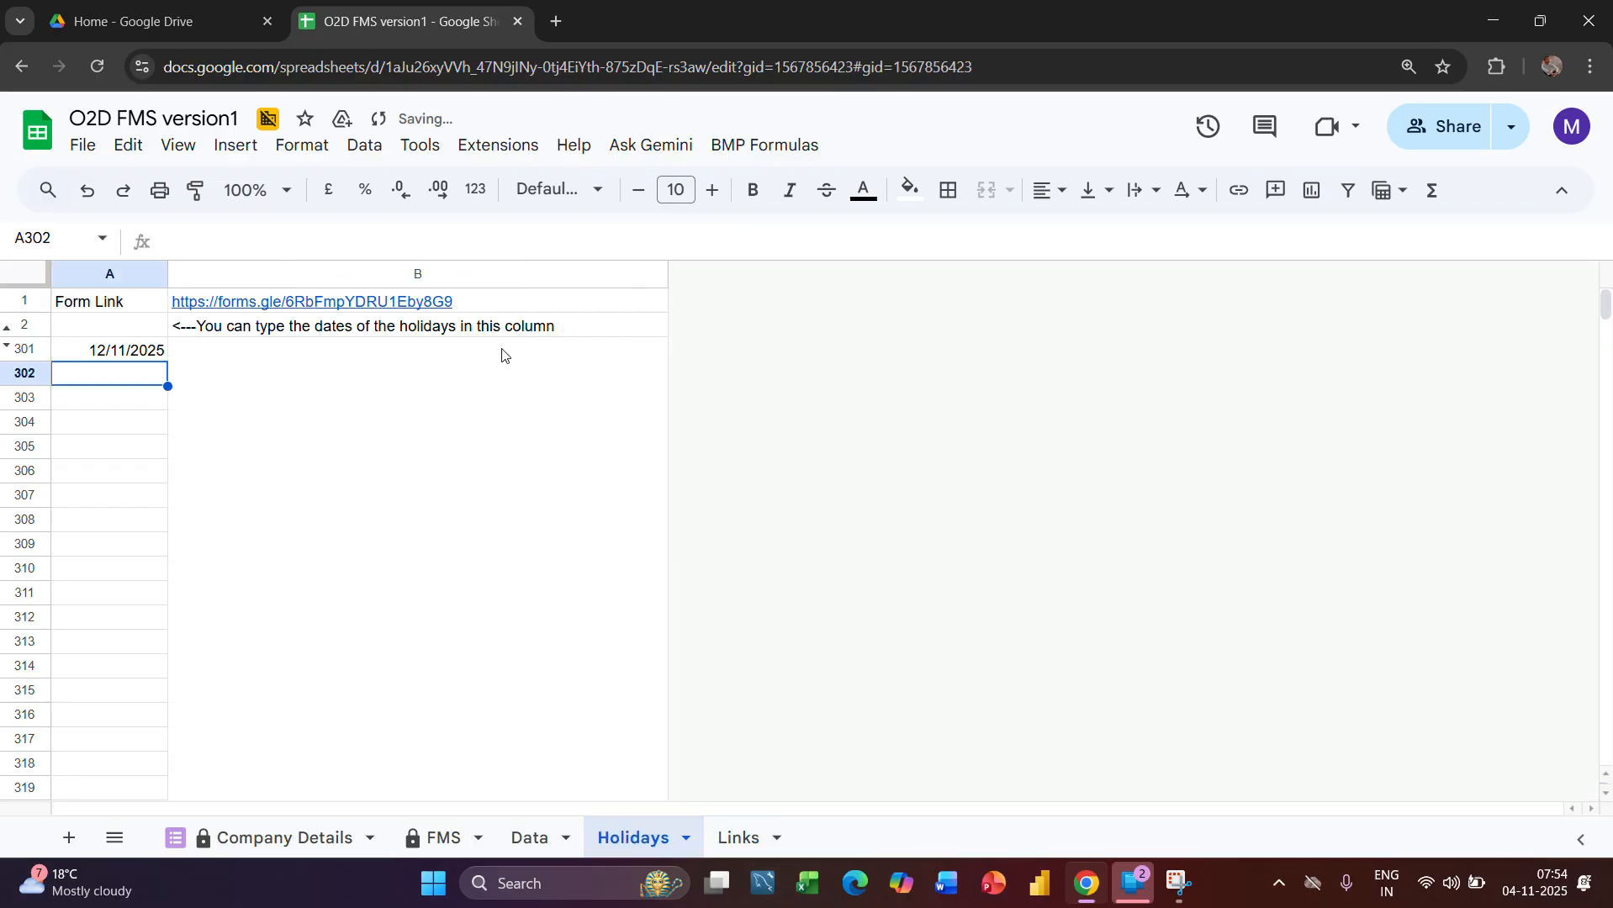
{"action": "left_click", "coordinate": [93, 304]}
{"action": "key", "text": "shift+Right"}
{"action": "key", "text": "ctrl+c"}
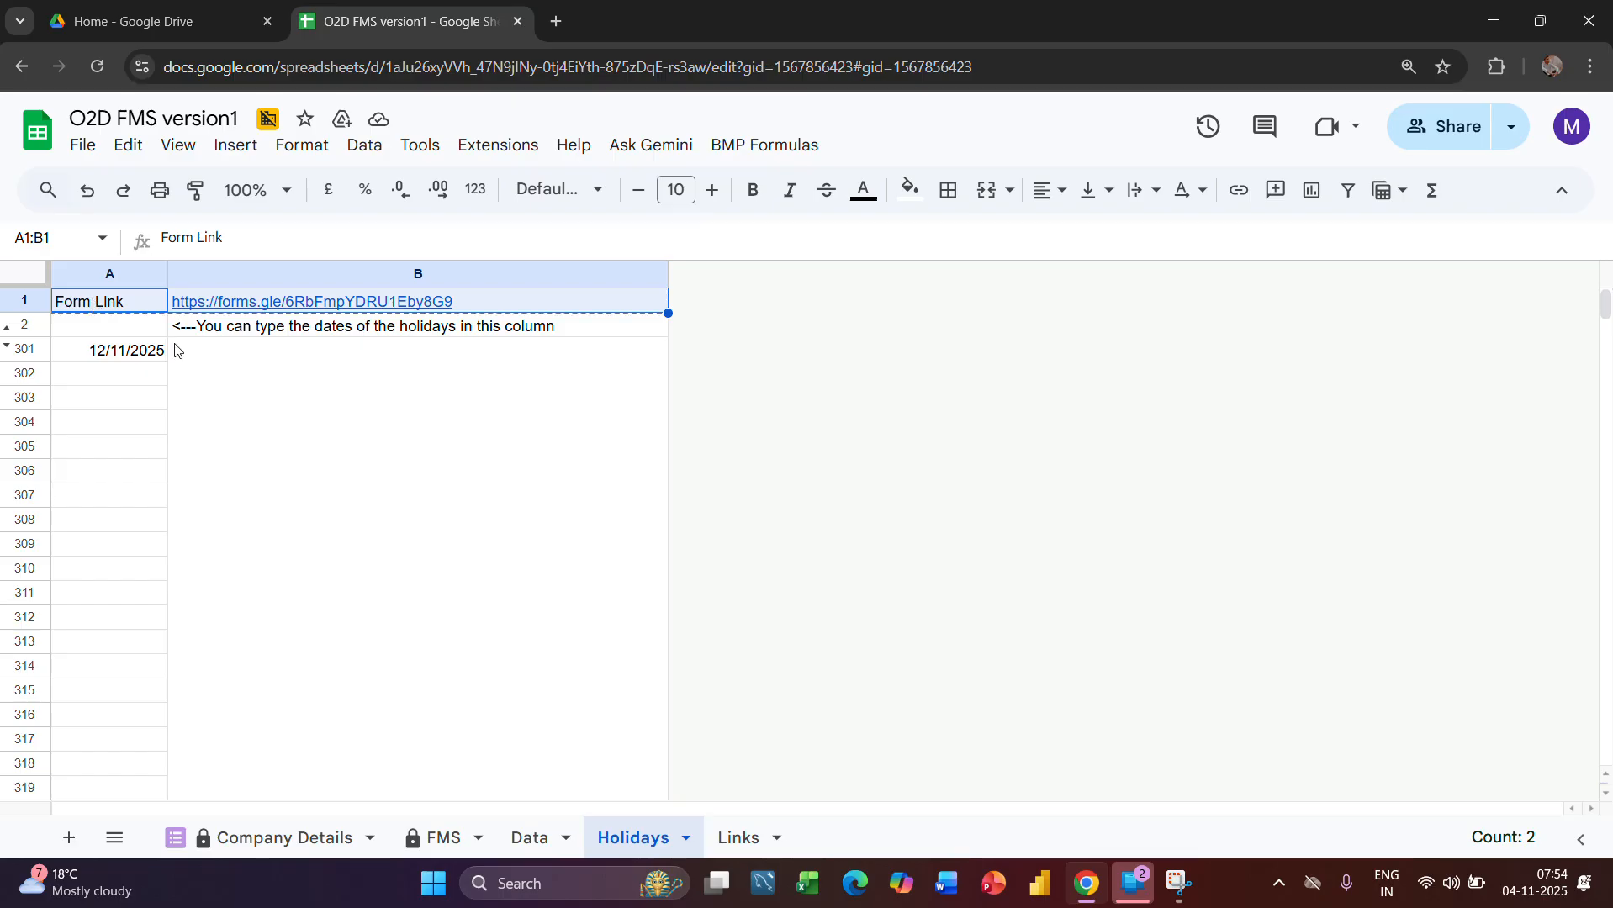
{"action": "left_click", "coordinate": [733, 839]}
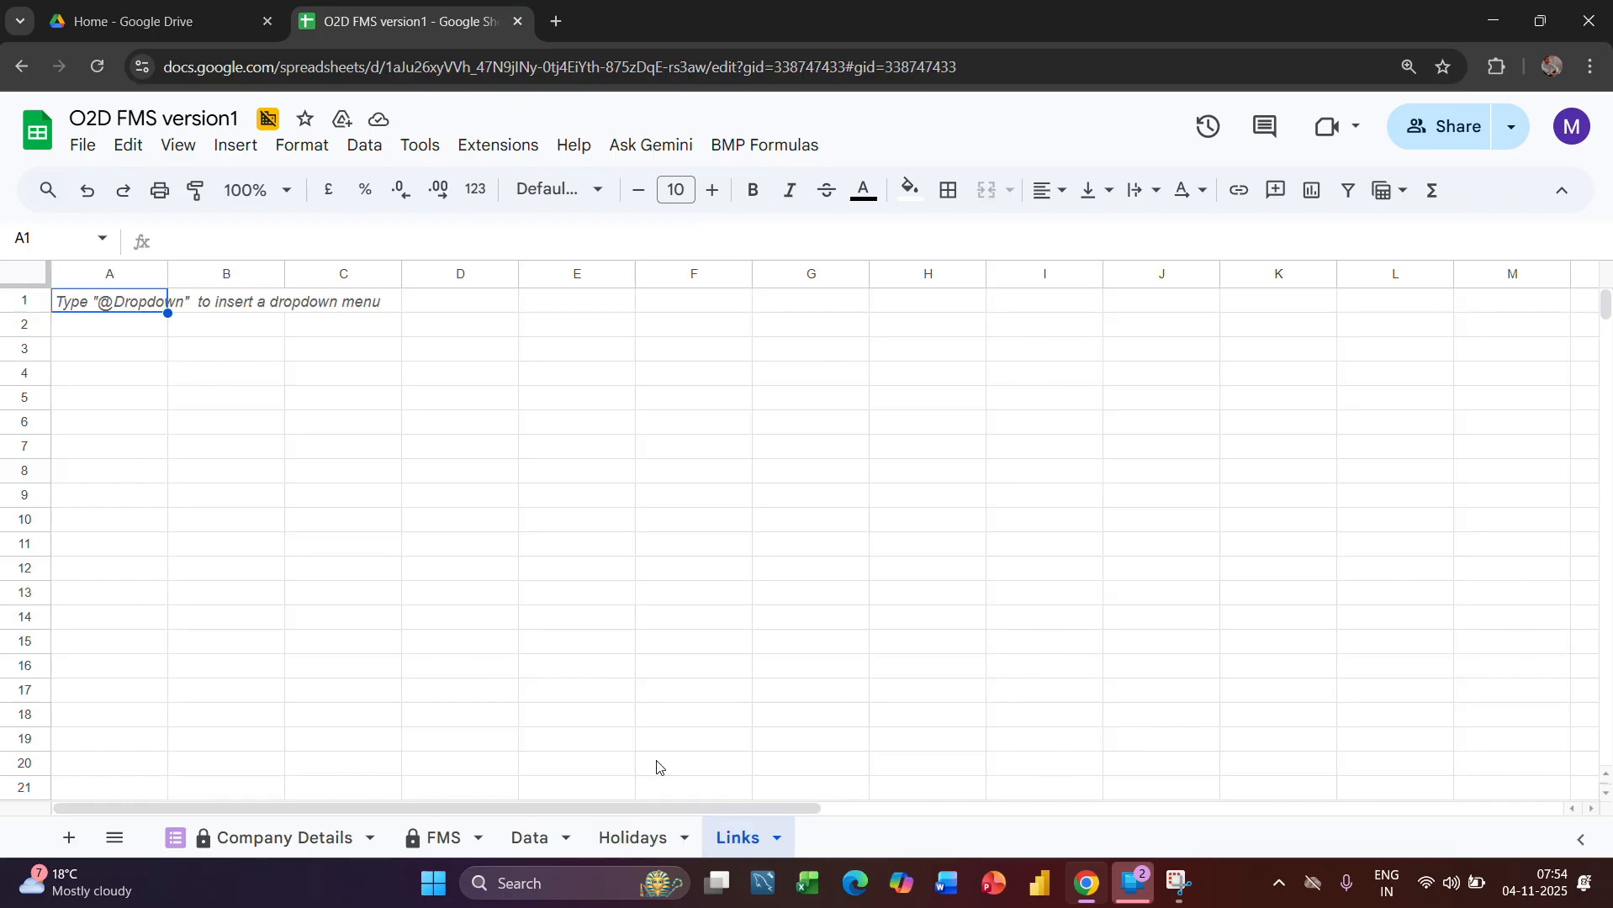
{"action": "key", "text": "ctrl+v"}
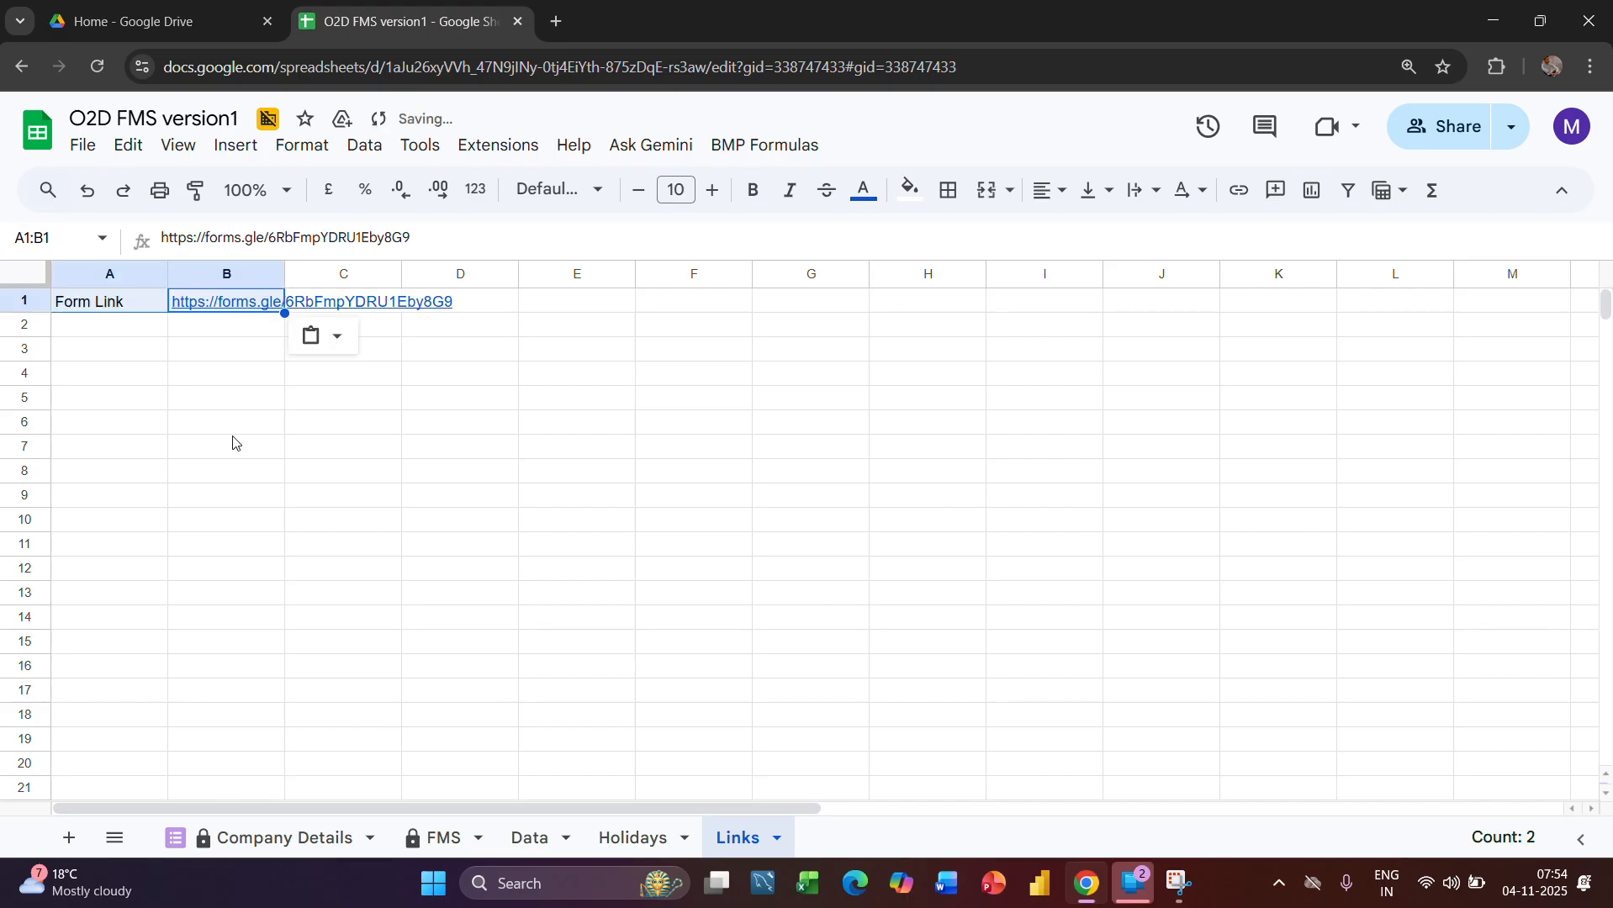
{"action": "left_click", "coordinate": [409, 523]}
Open the O2D FMS version1 order form from the URL in cell B1 of the Links sheet
{"action": "left_click", "coordinate": [640, 839]}
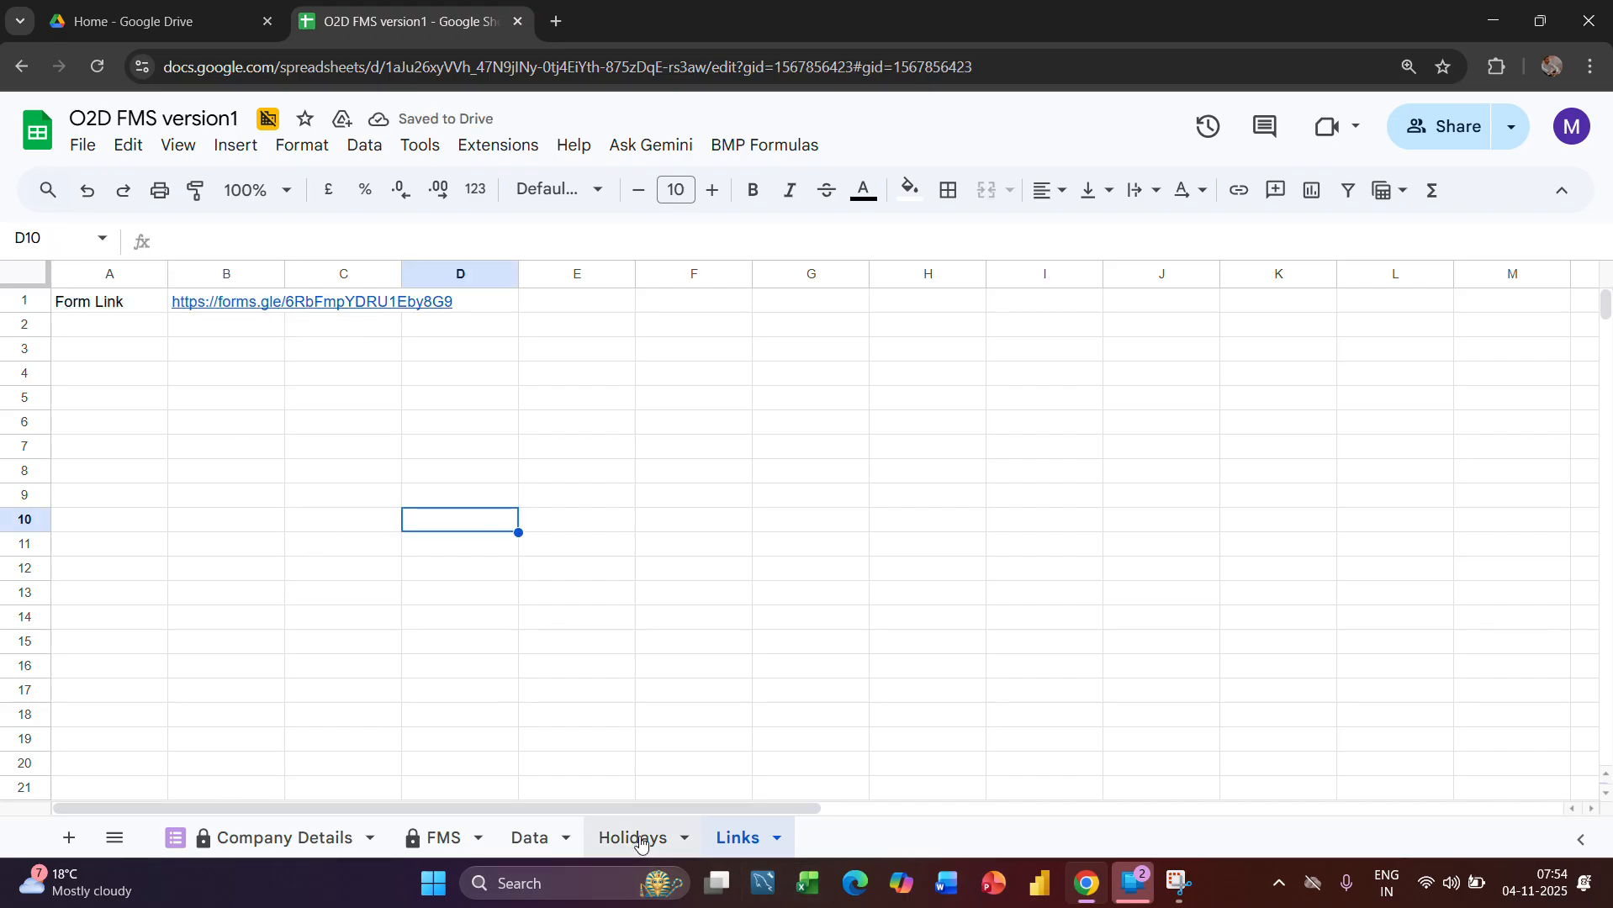
{"action": "left_click", "coordinate": [284, 838]}
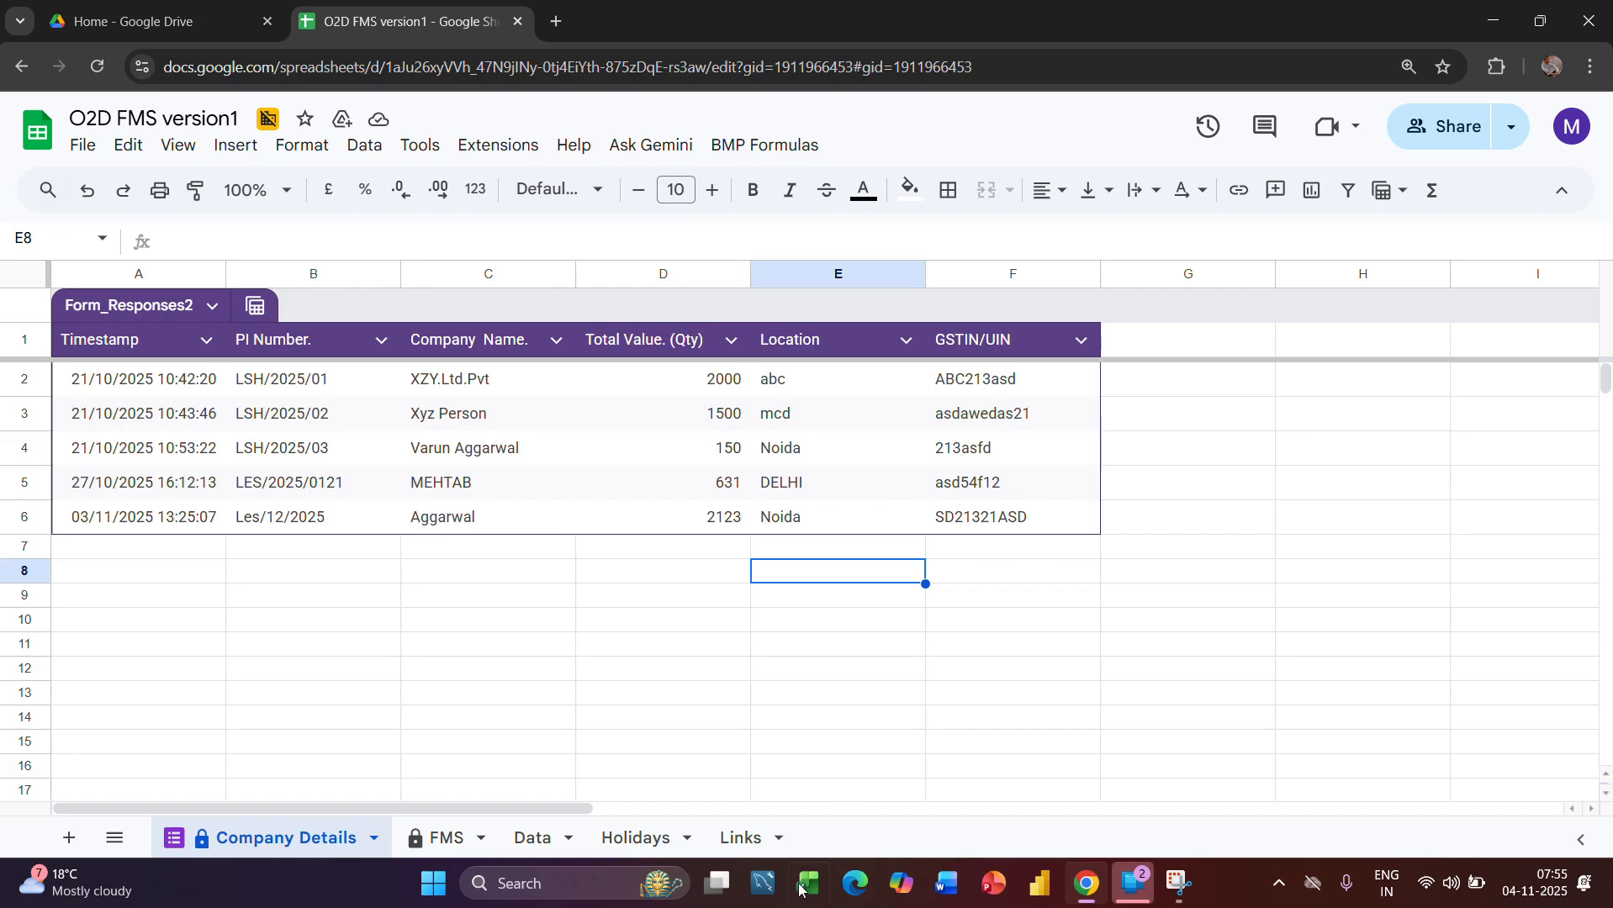
{"action": "left_click", "coordinate": [743, 832]}
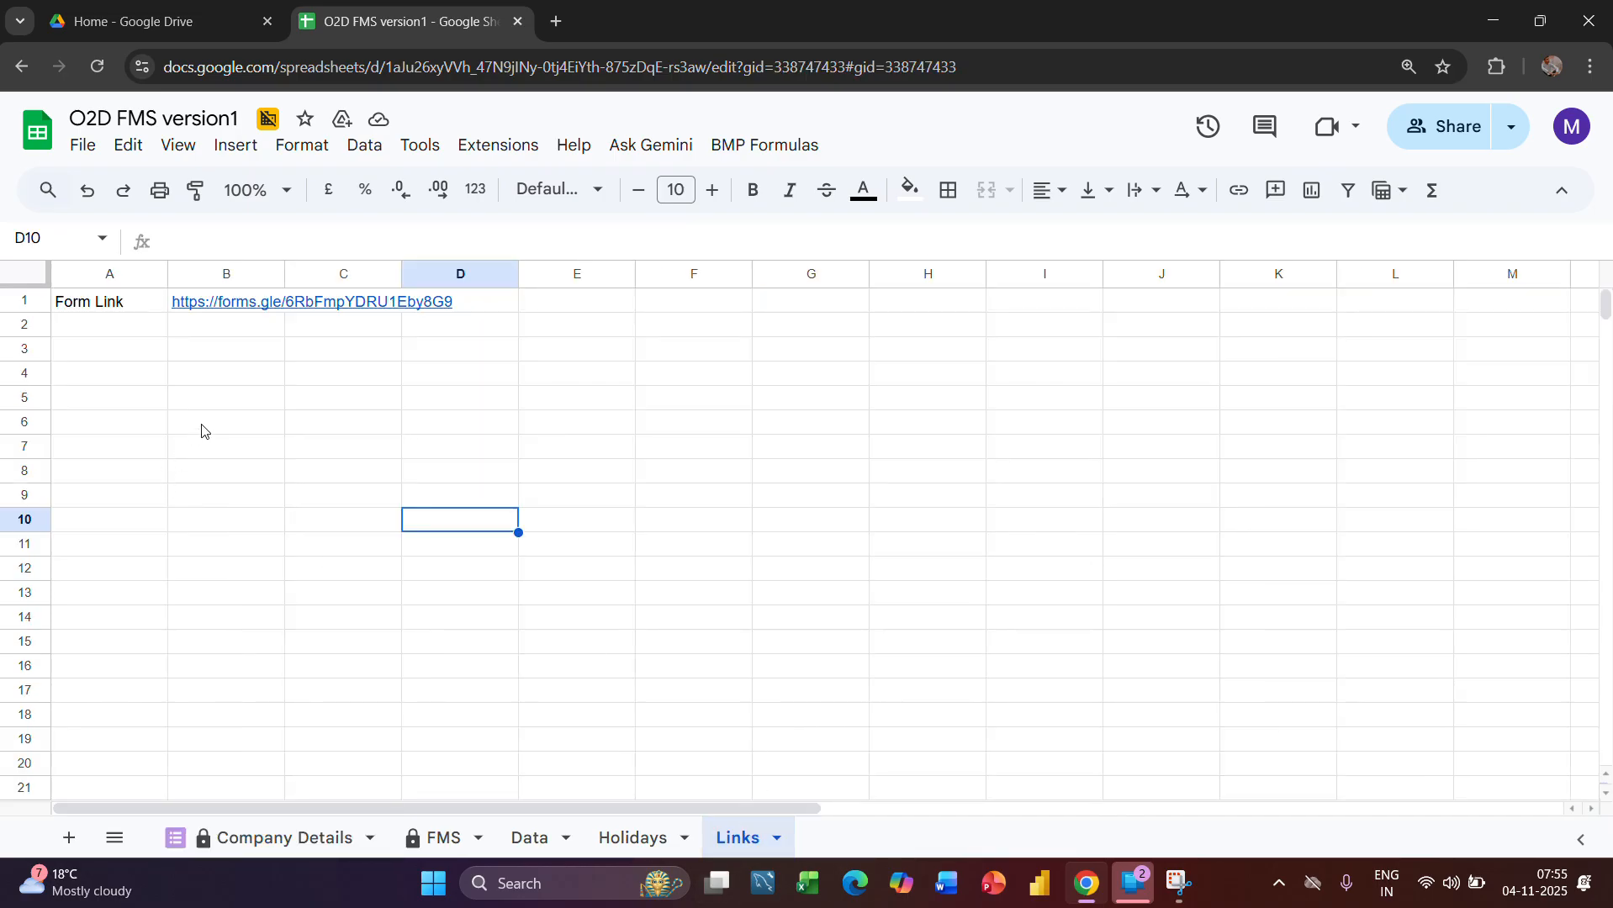
{"action": "mouse_move", "coordinate": [242, 314]}
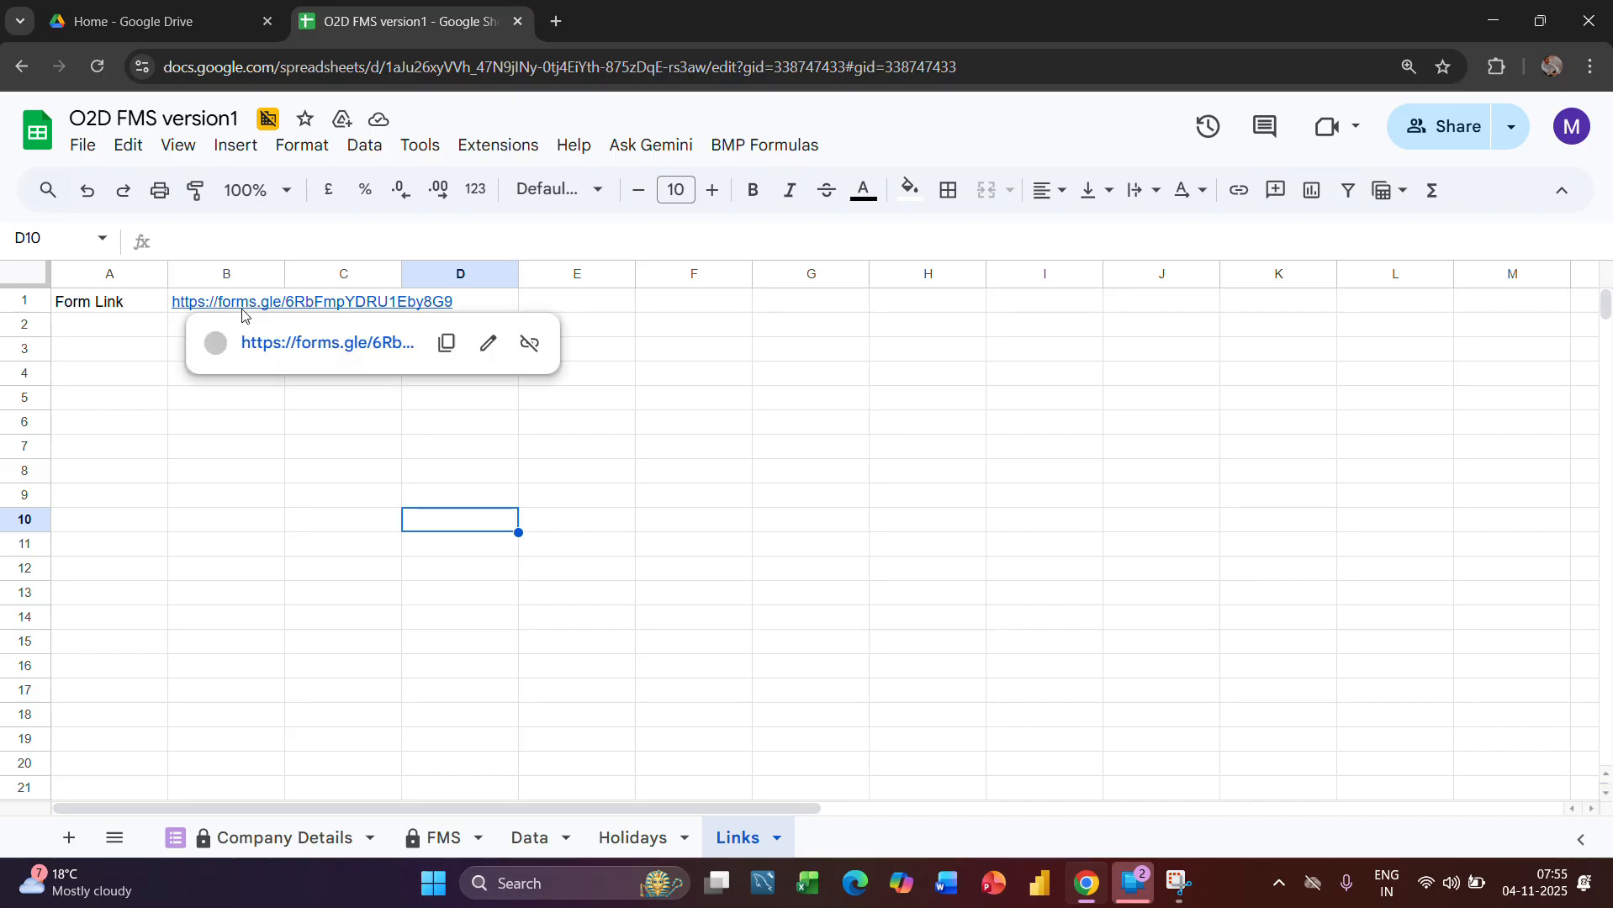
{"action": "left_click", "coordinate": [307, 345]}
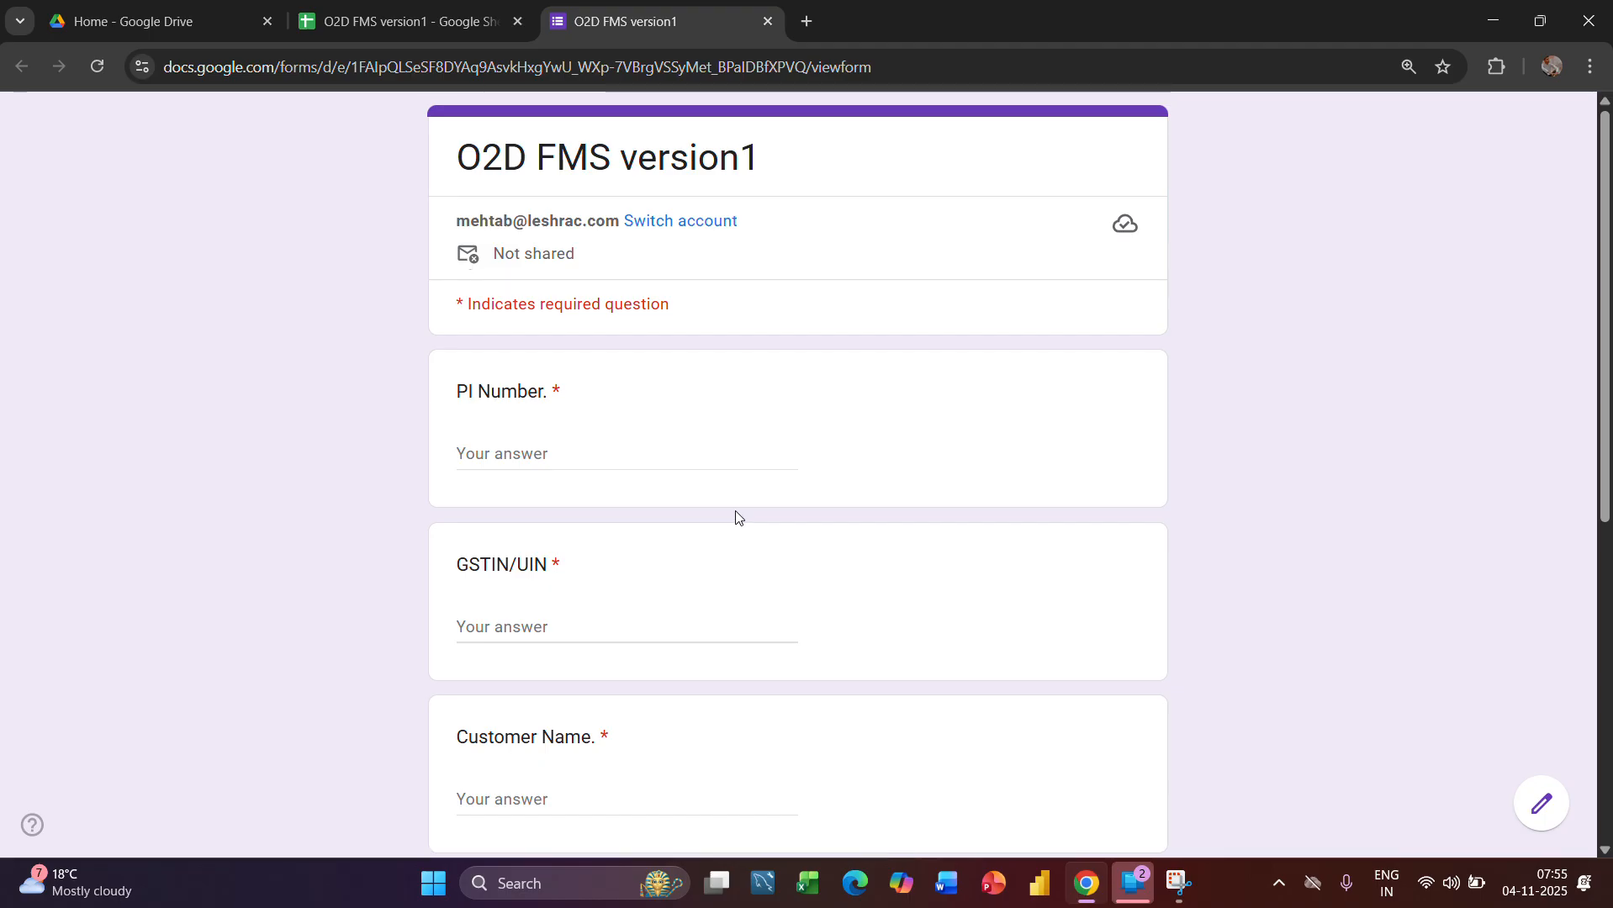
Fill in the order form's PI Number and GSTIN/UIN fields
{"action": "left_click", "coordinate": [562, 457]}
{"action": "type", "text": "P"}
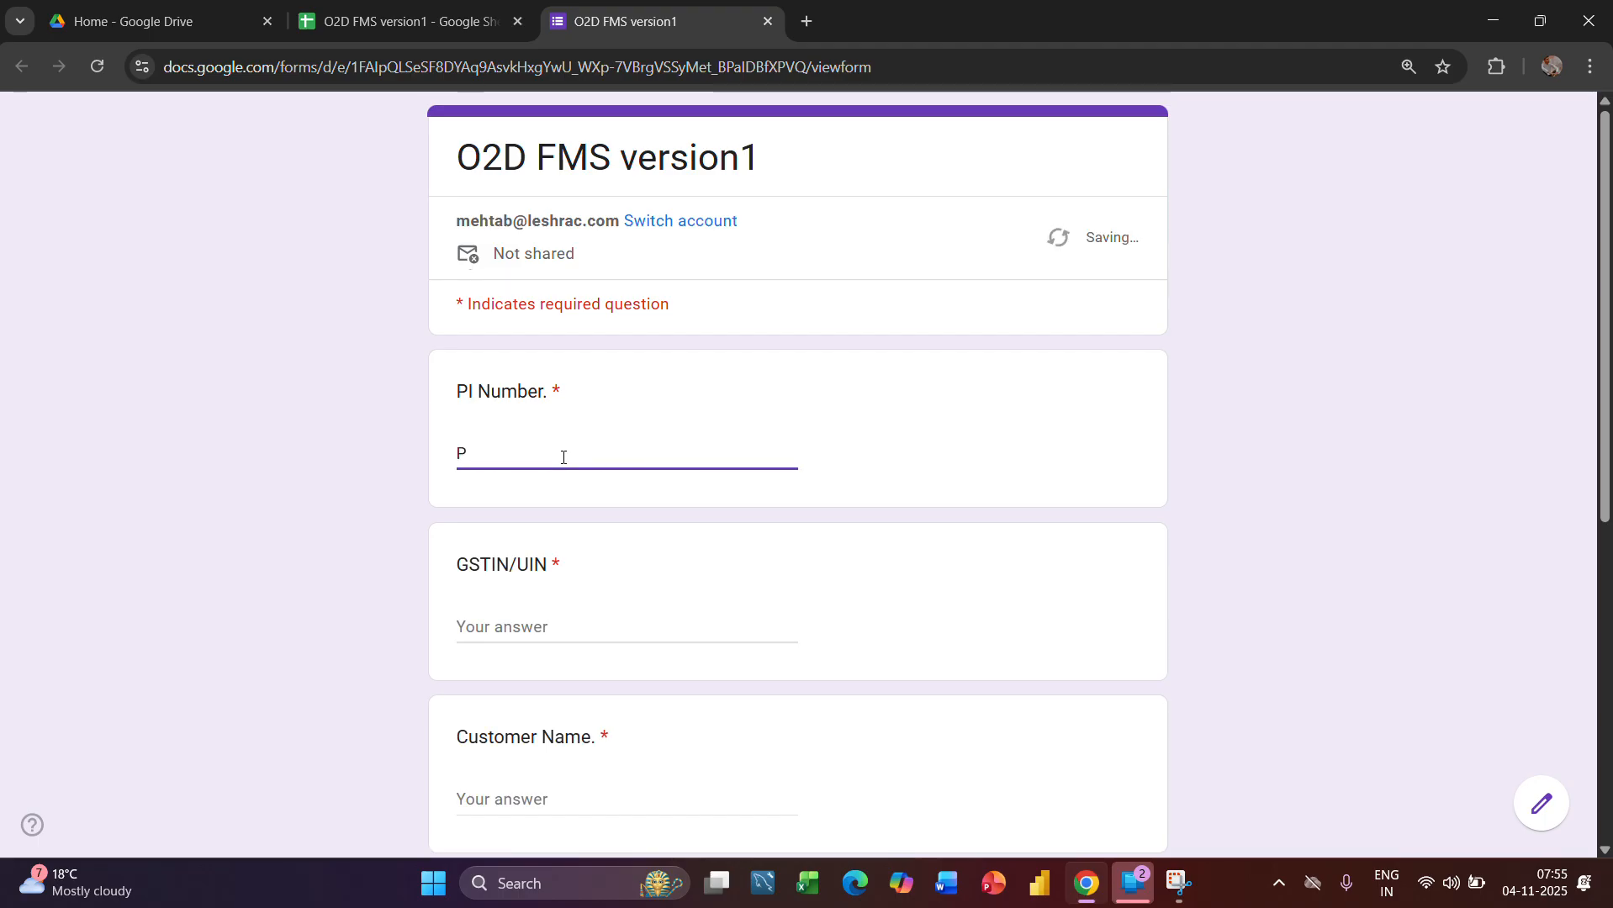
{"action": "type", "text": "I/"}
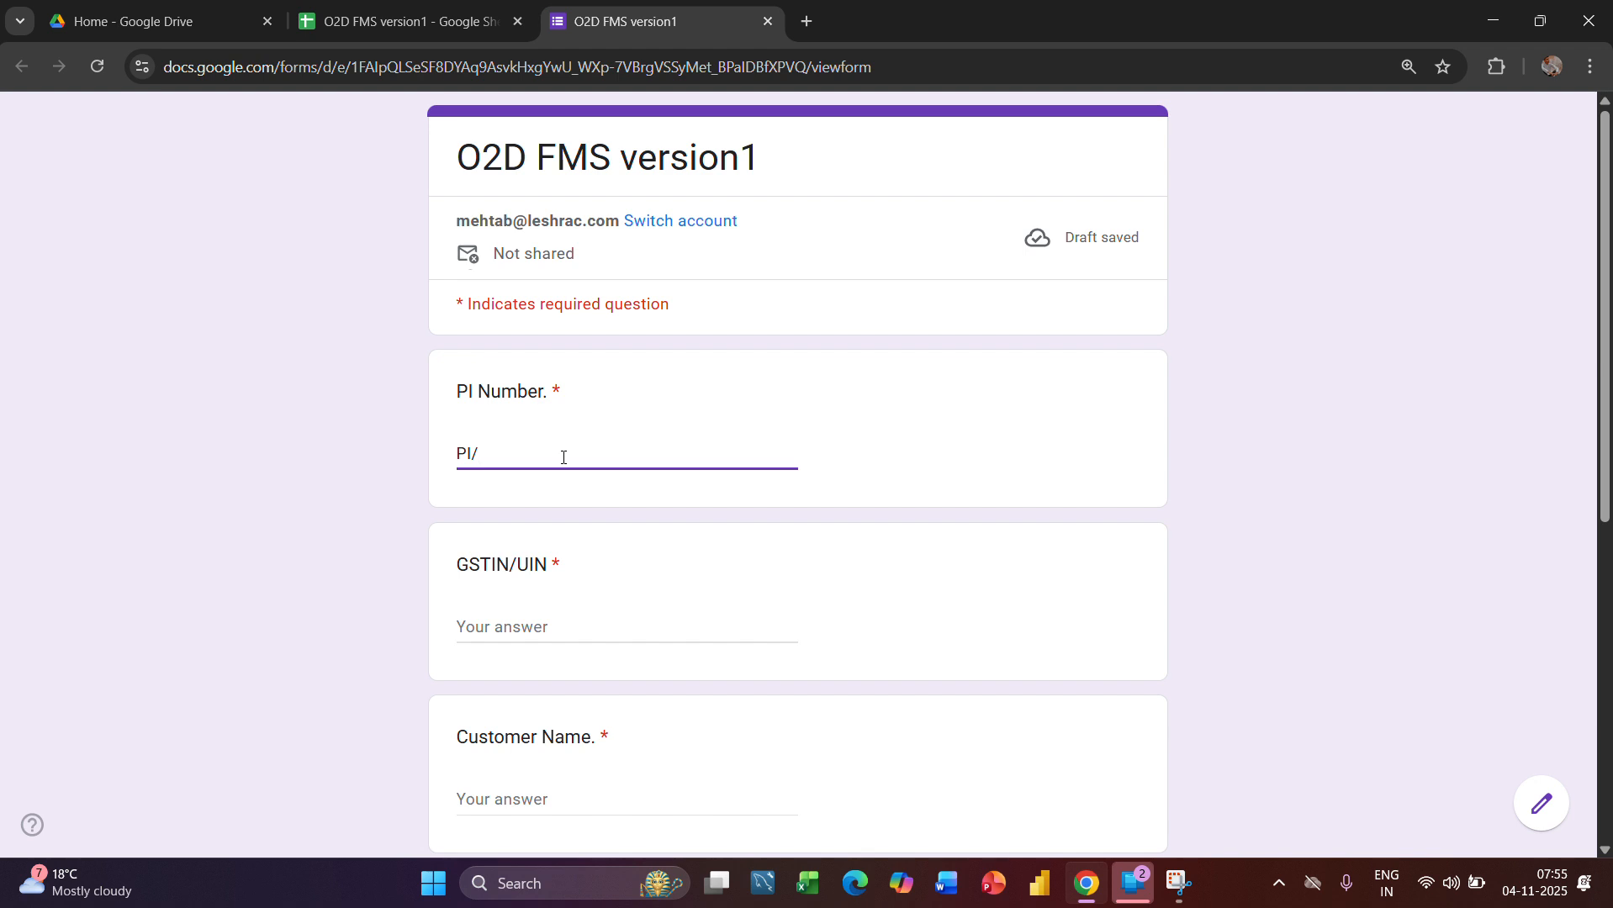
{"action": "type", "text": "2025/012"}
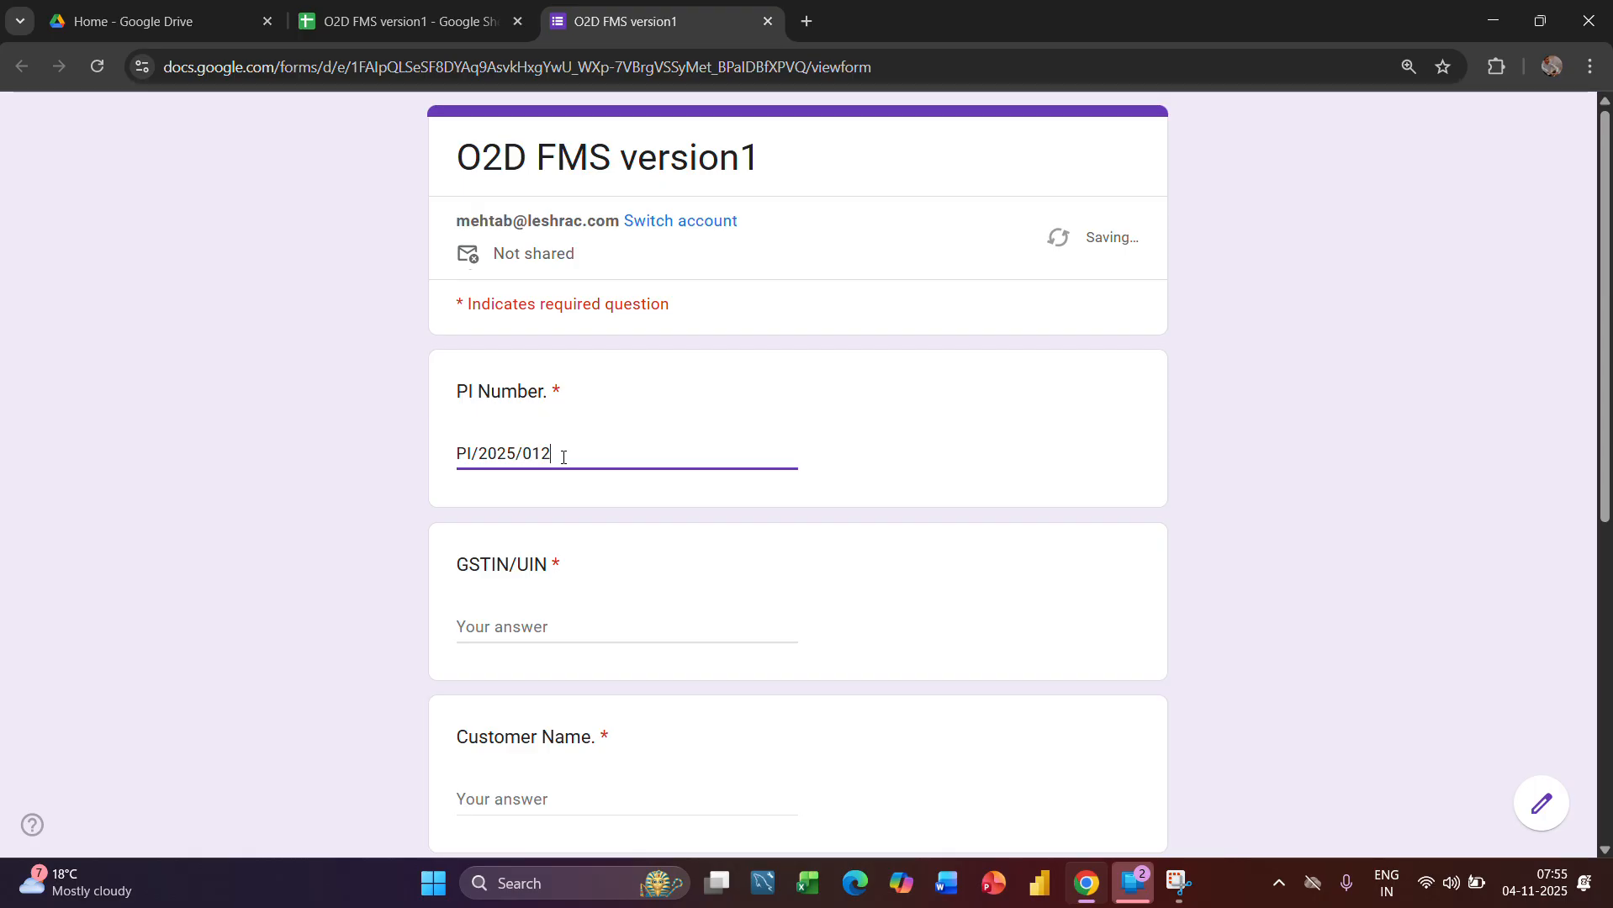
{"action": "key", "text": "BackSpace"}
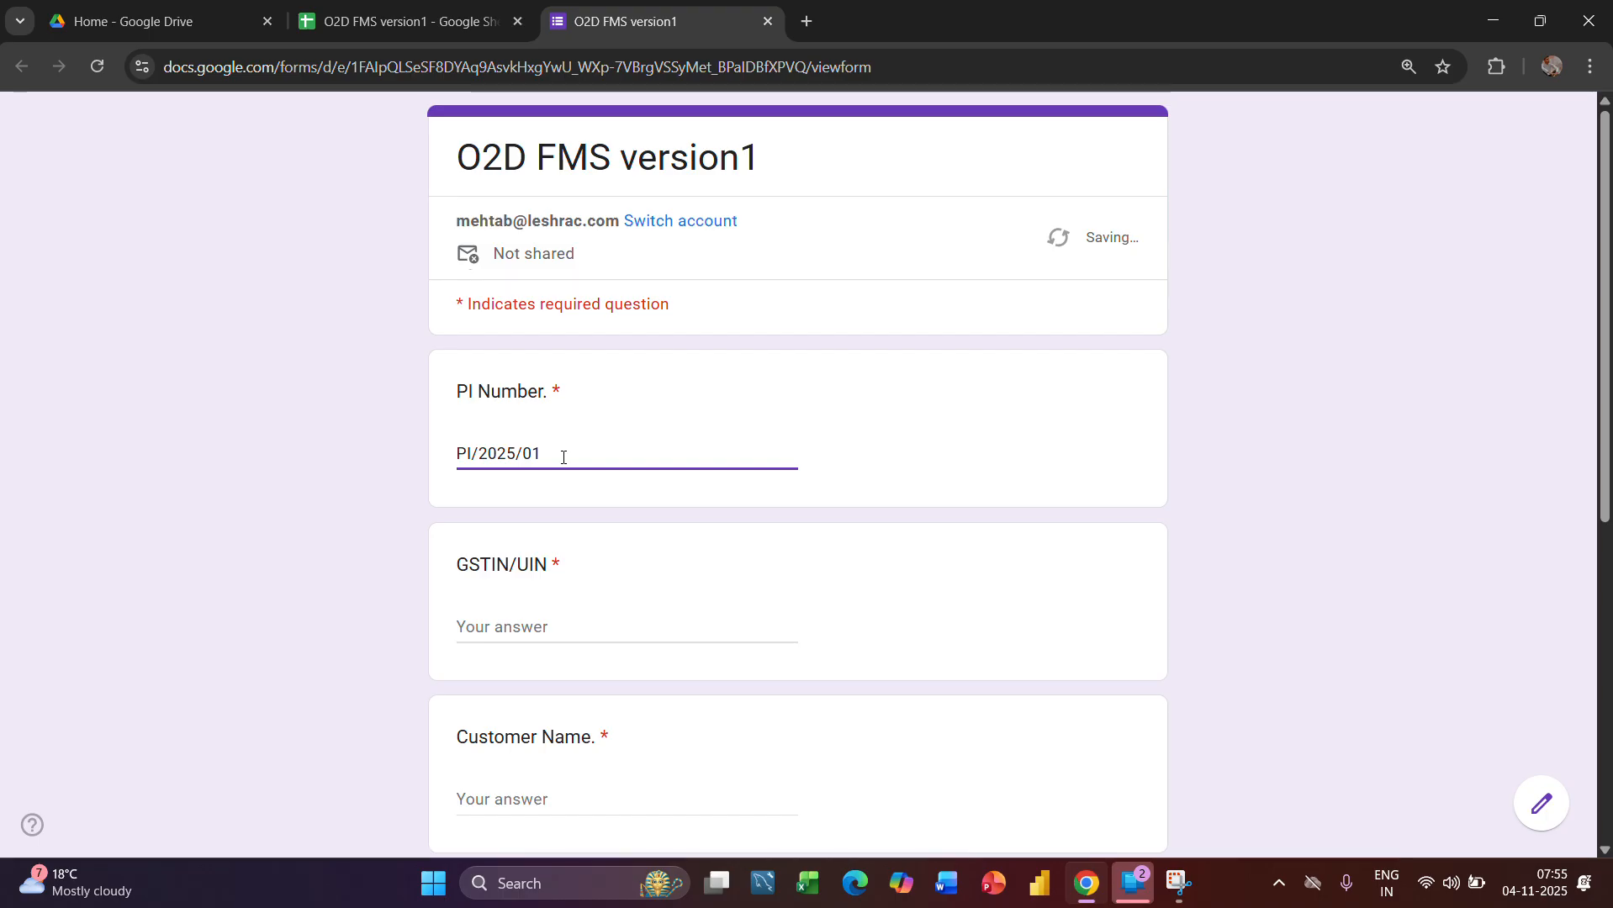
{"action": "left_click", "coordinate": [487, 625]}
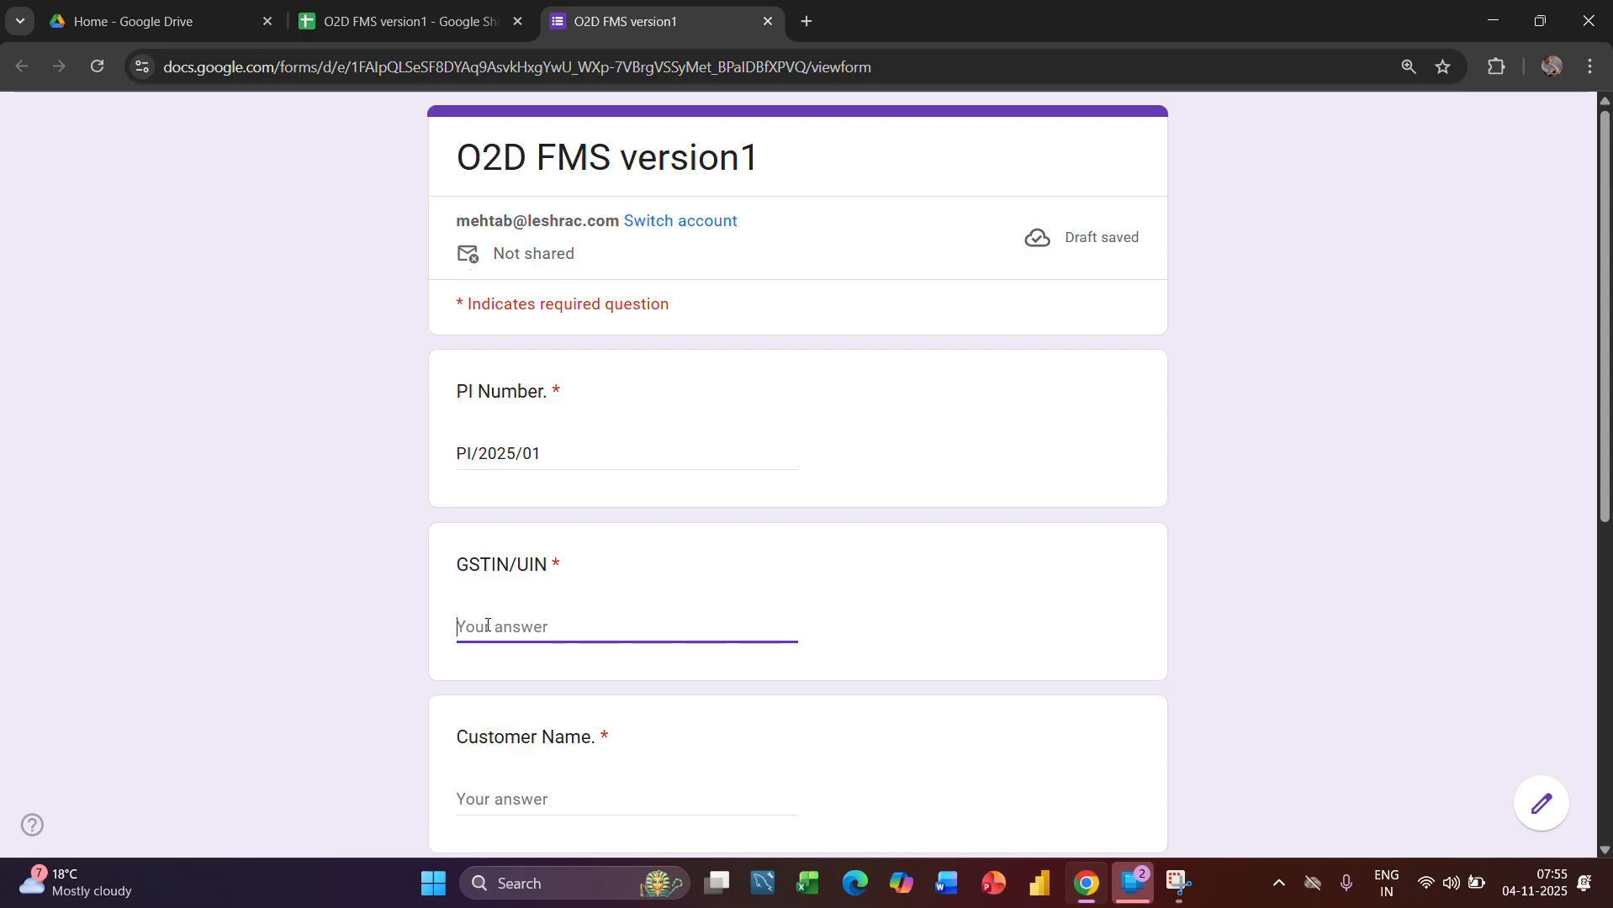
{"action": "type", "text": "KJDF543DSF"}
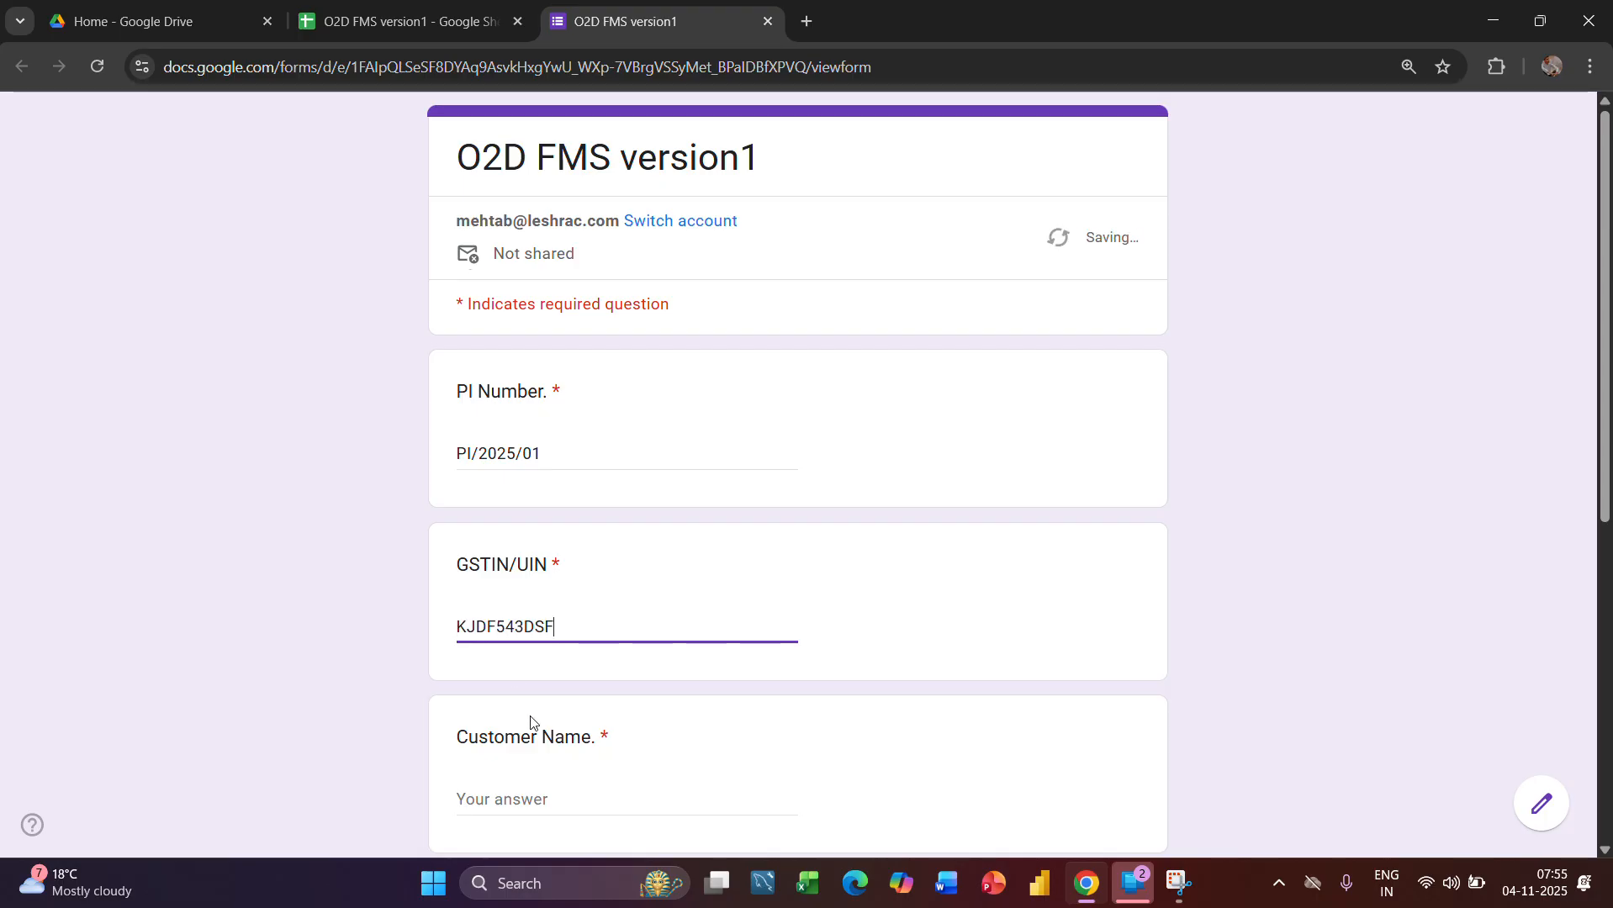
Enter Leshrac Elec.Pvt Ltd as the Customer Name in the order form
{"action": "scroll", "coordinate": [531, 725], "scroll_direction": "down", "scroll_amount": 1}
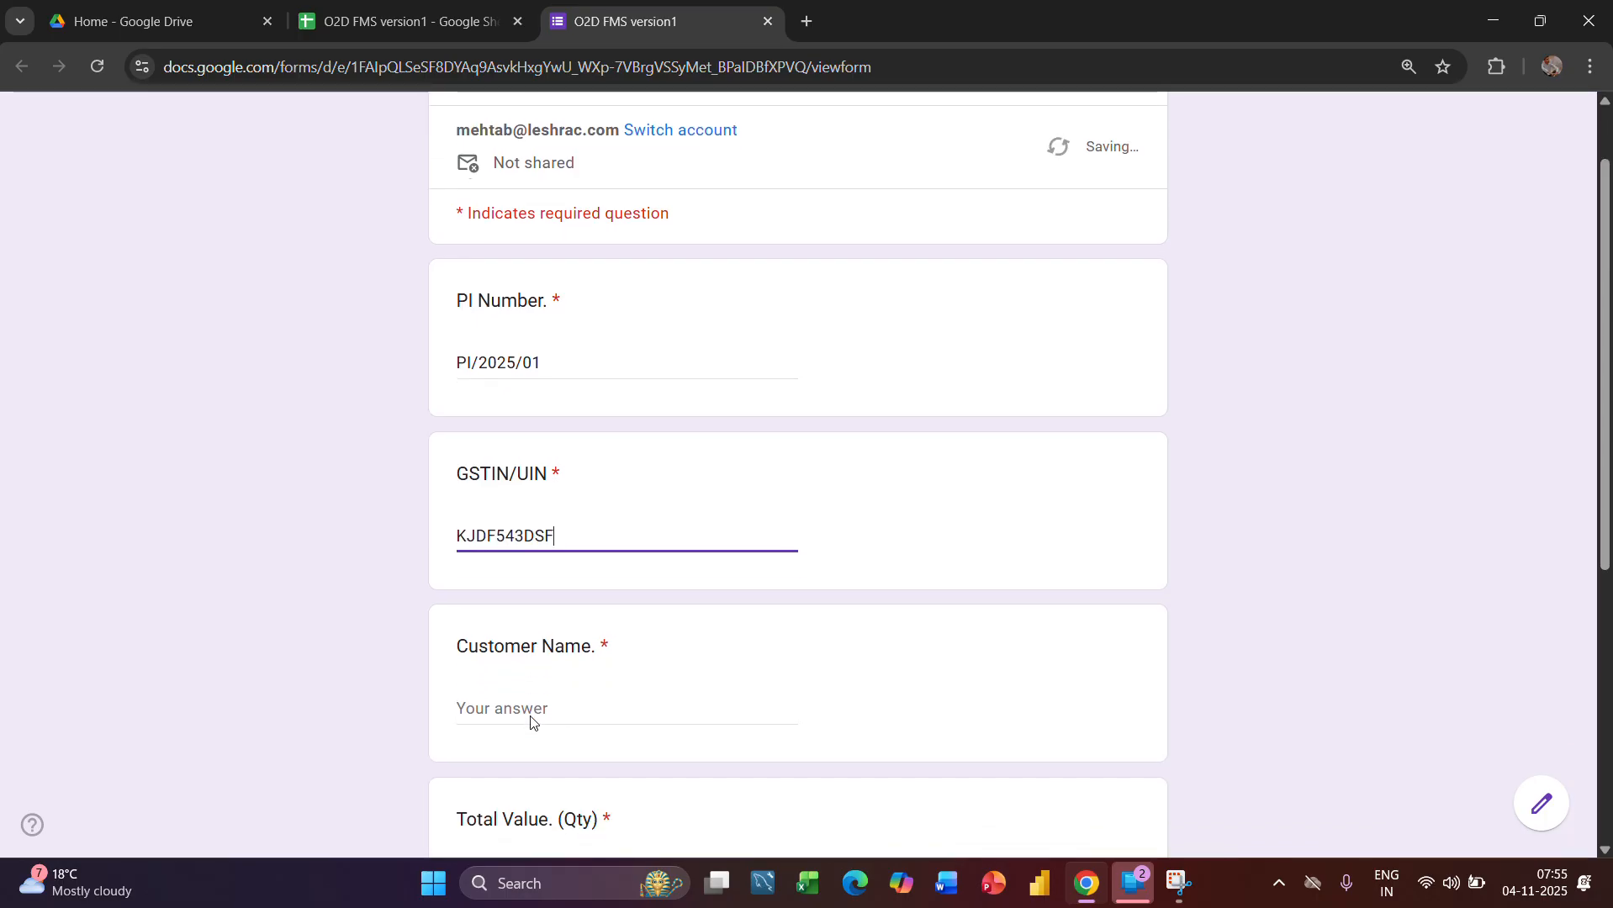
{"action": "left_click", "coordinate": [525, 711]}
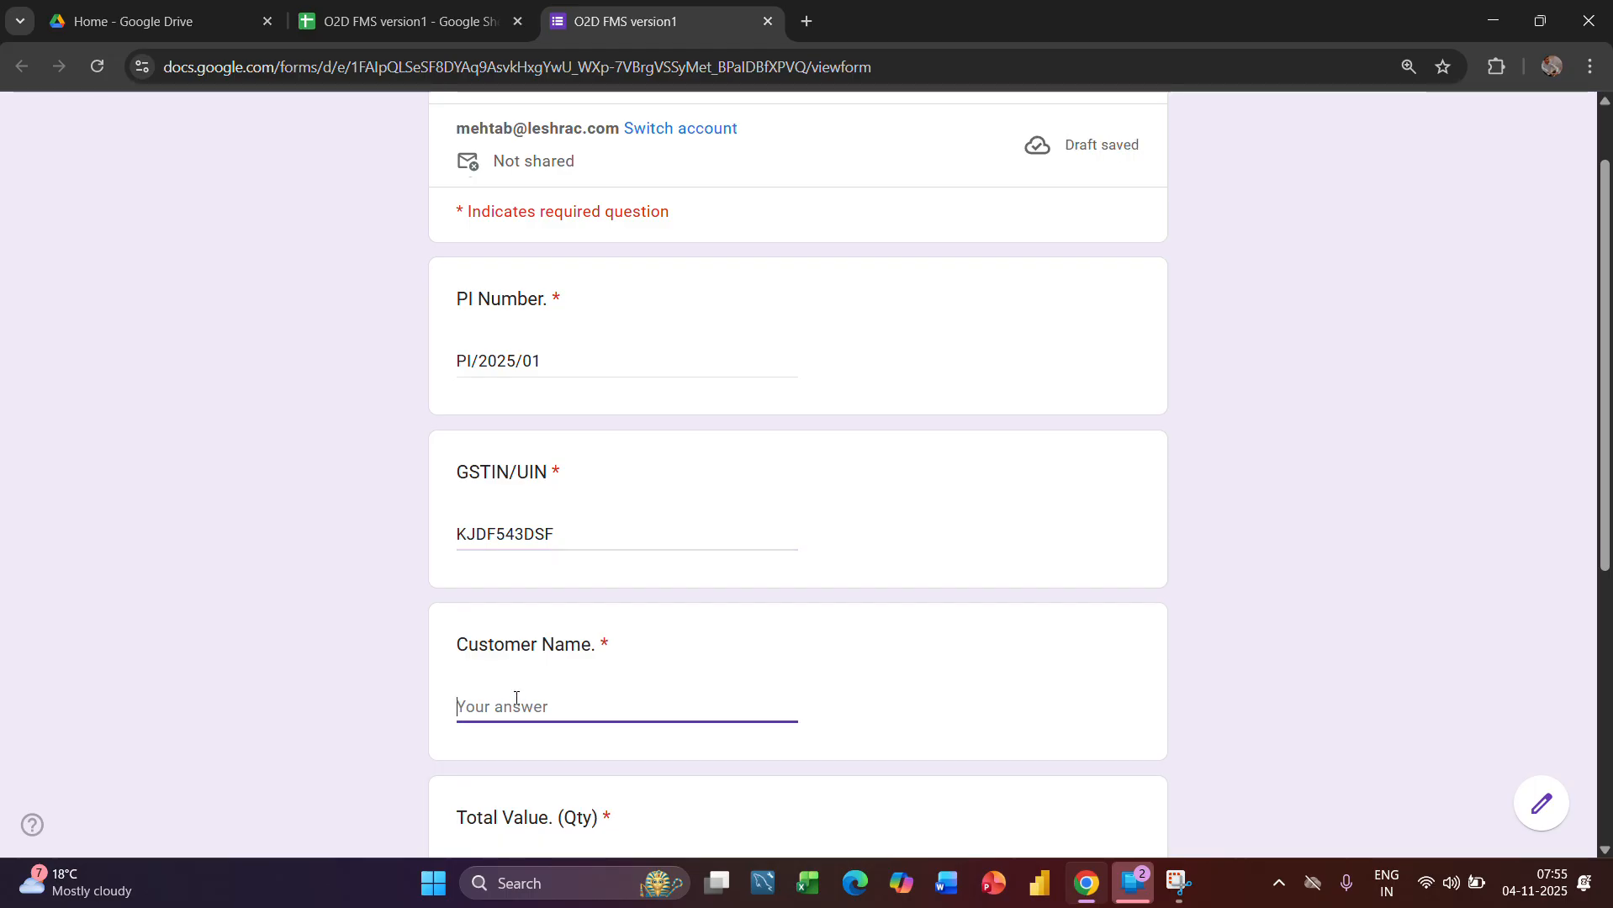
{"action": "type", "text": "I"}
{"action": "key", "text": "BackSpace"}
{"action": "key", "text": "BackSpace"}
{"action": "key", "text": "BackSpace"}
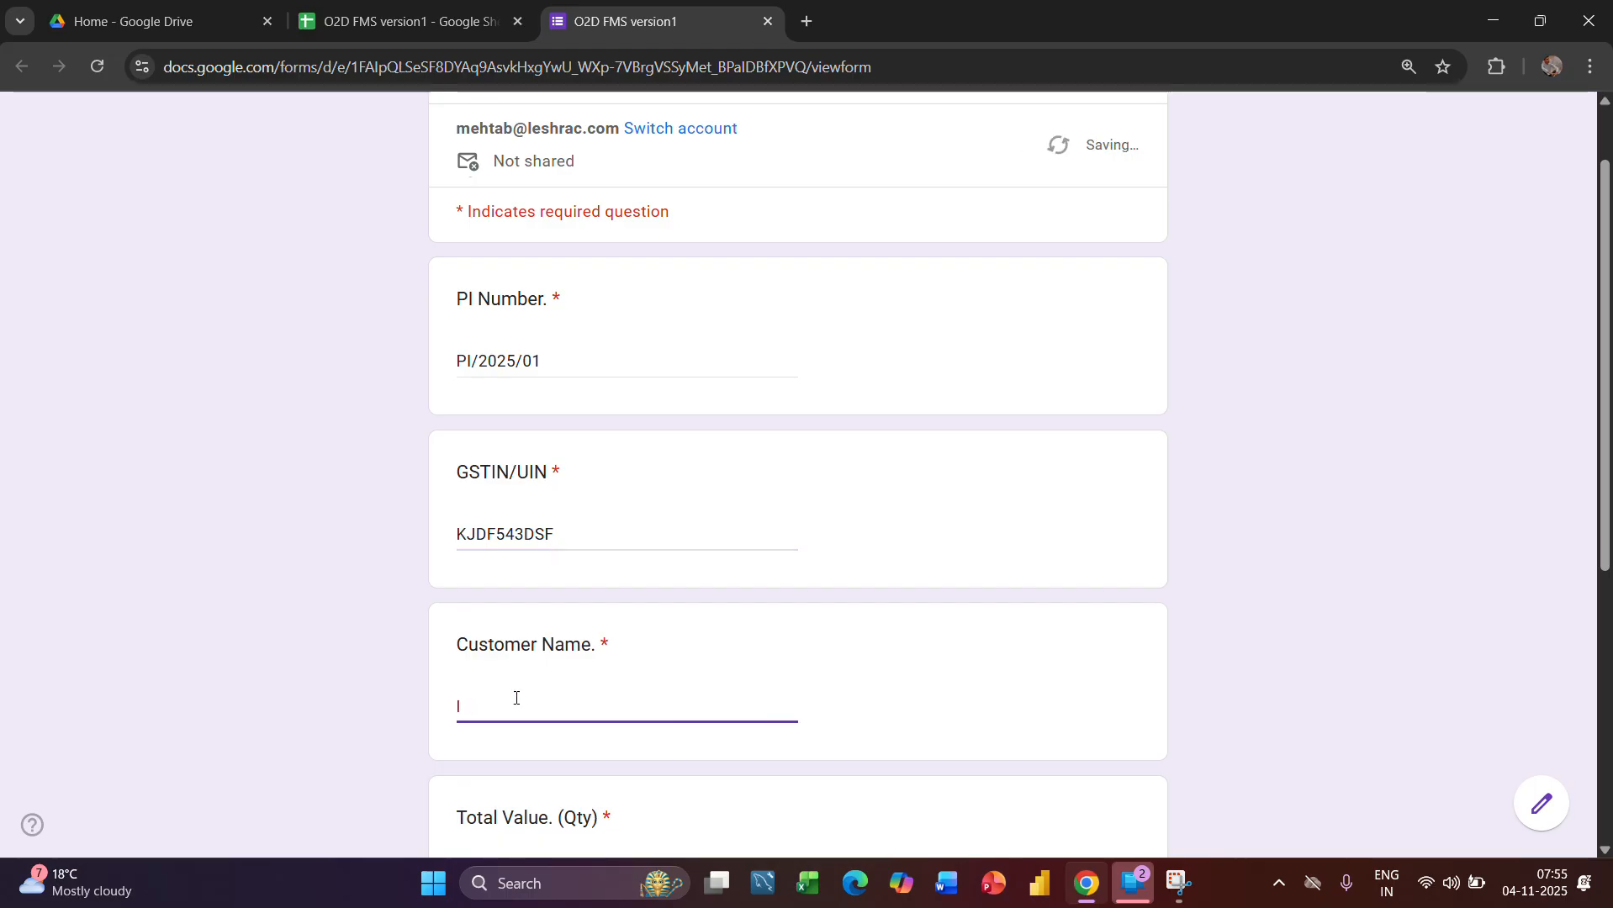
{"action": "type", "text": "Leshrac Elec.Pvt Lt"}
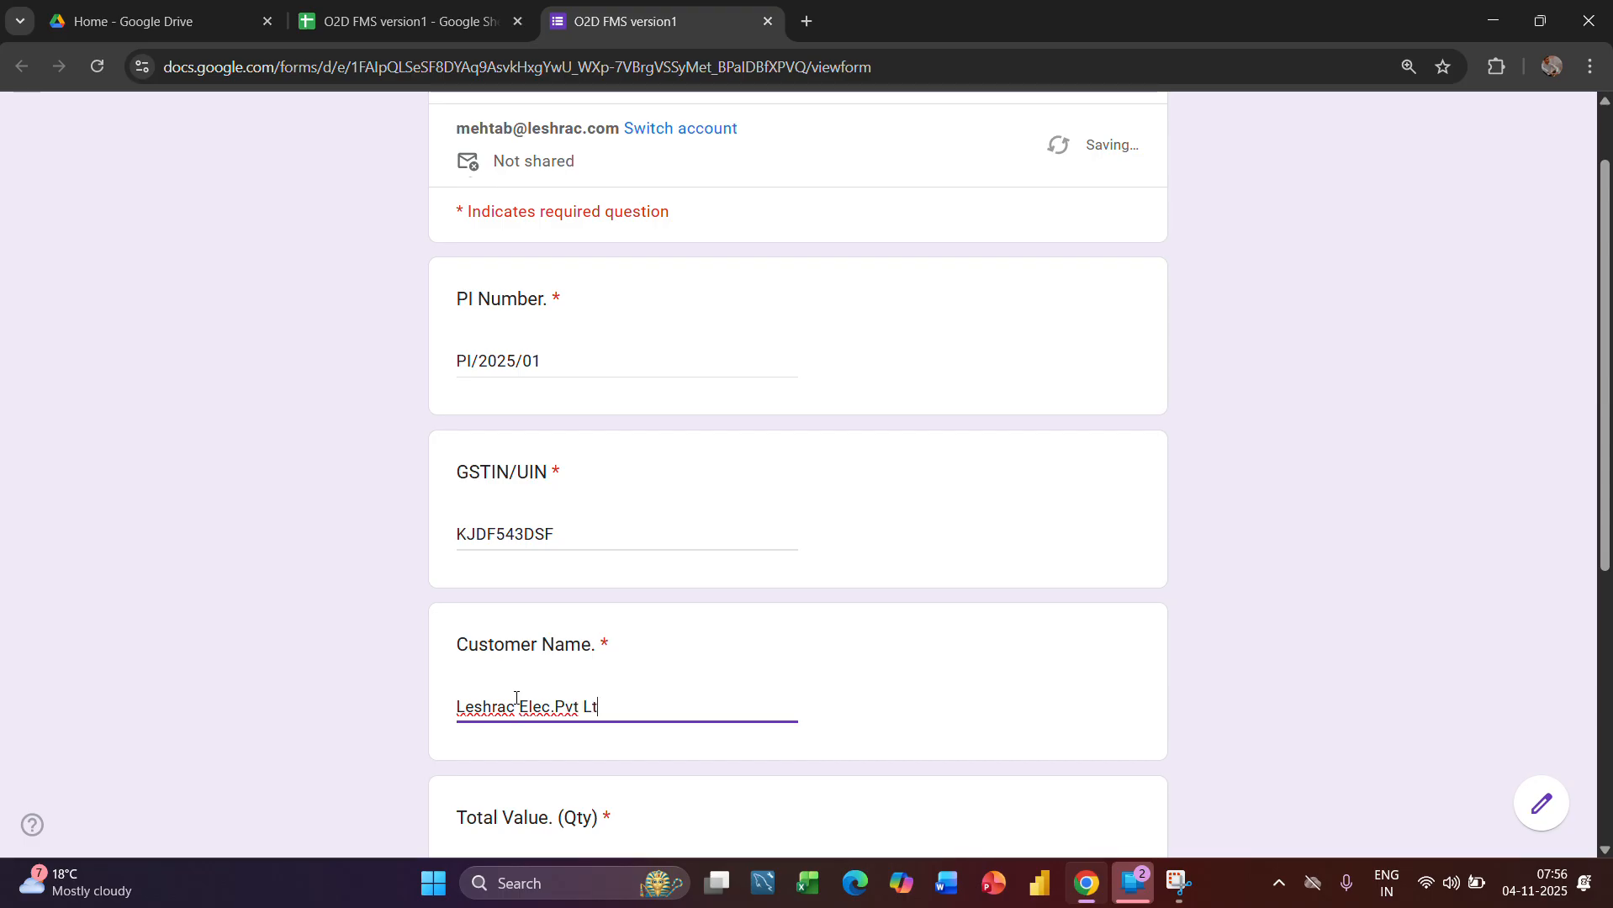
{"action": "type", "text": "d"}
Set the Total Value (Qty) to 100 and the Location to South Ex., and submit the order form
{"action": "scroll", "coordinate": [515, 698], "scroll_direction": "down", "scroll_amount": 2}
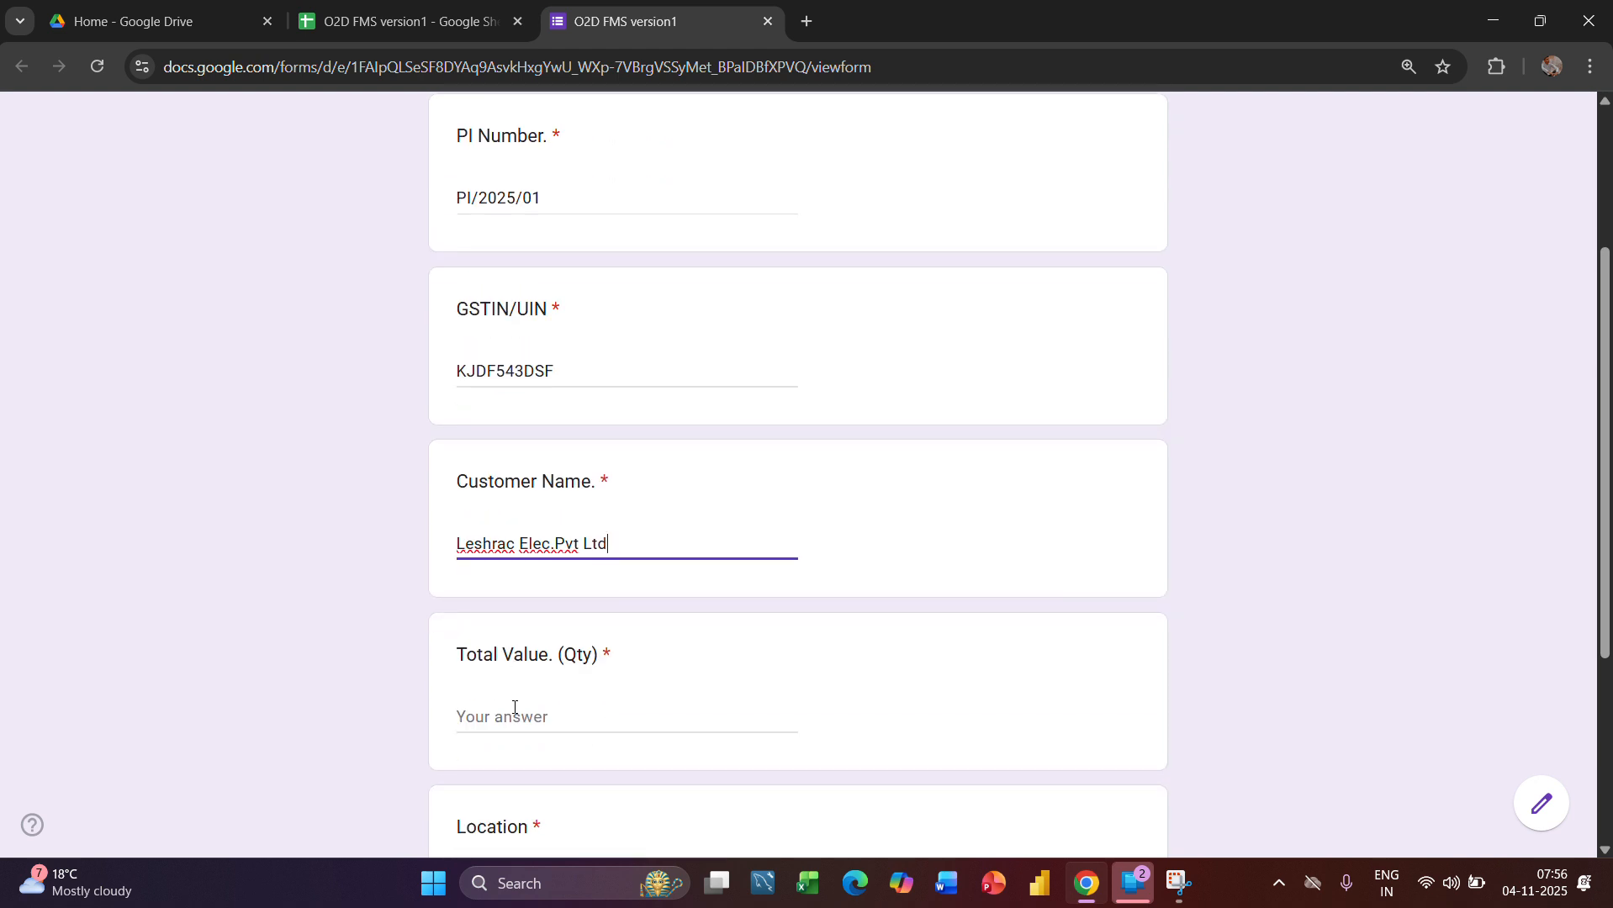
{"action": "left_click", "coordinate": [515, 708]}
{"action": "type", "text": "100"}
{"action": "scroll", "coordinate": [514, 707], "scroll_direction": "down", "scroll_amount": 2}
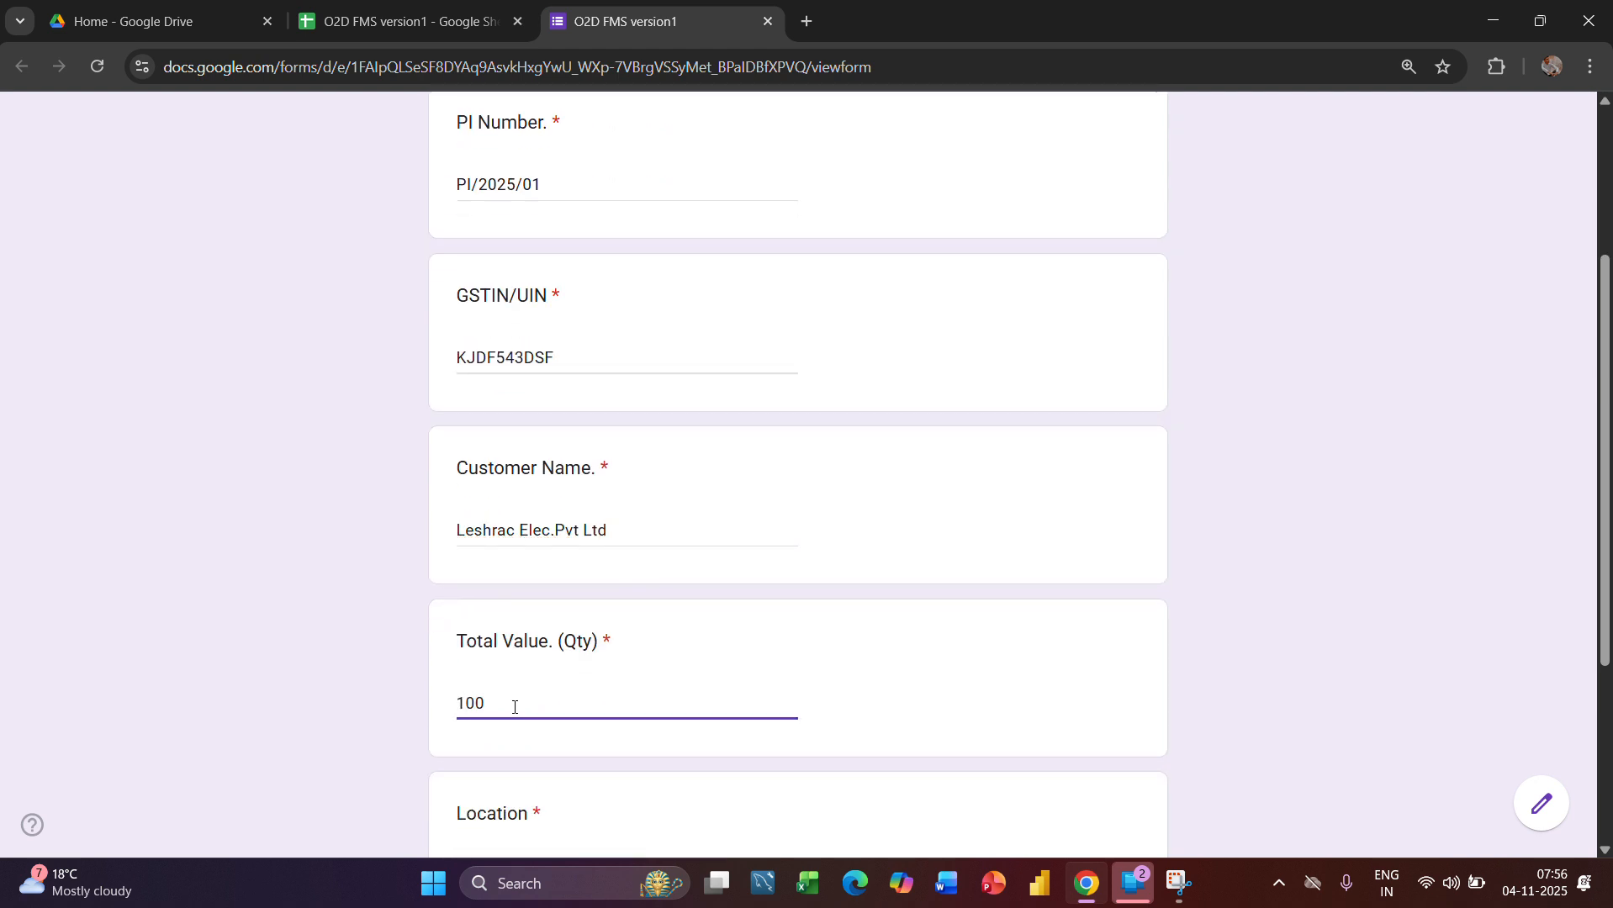
{"action": "left_click", "coordinate": [494, 728]}
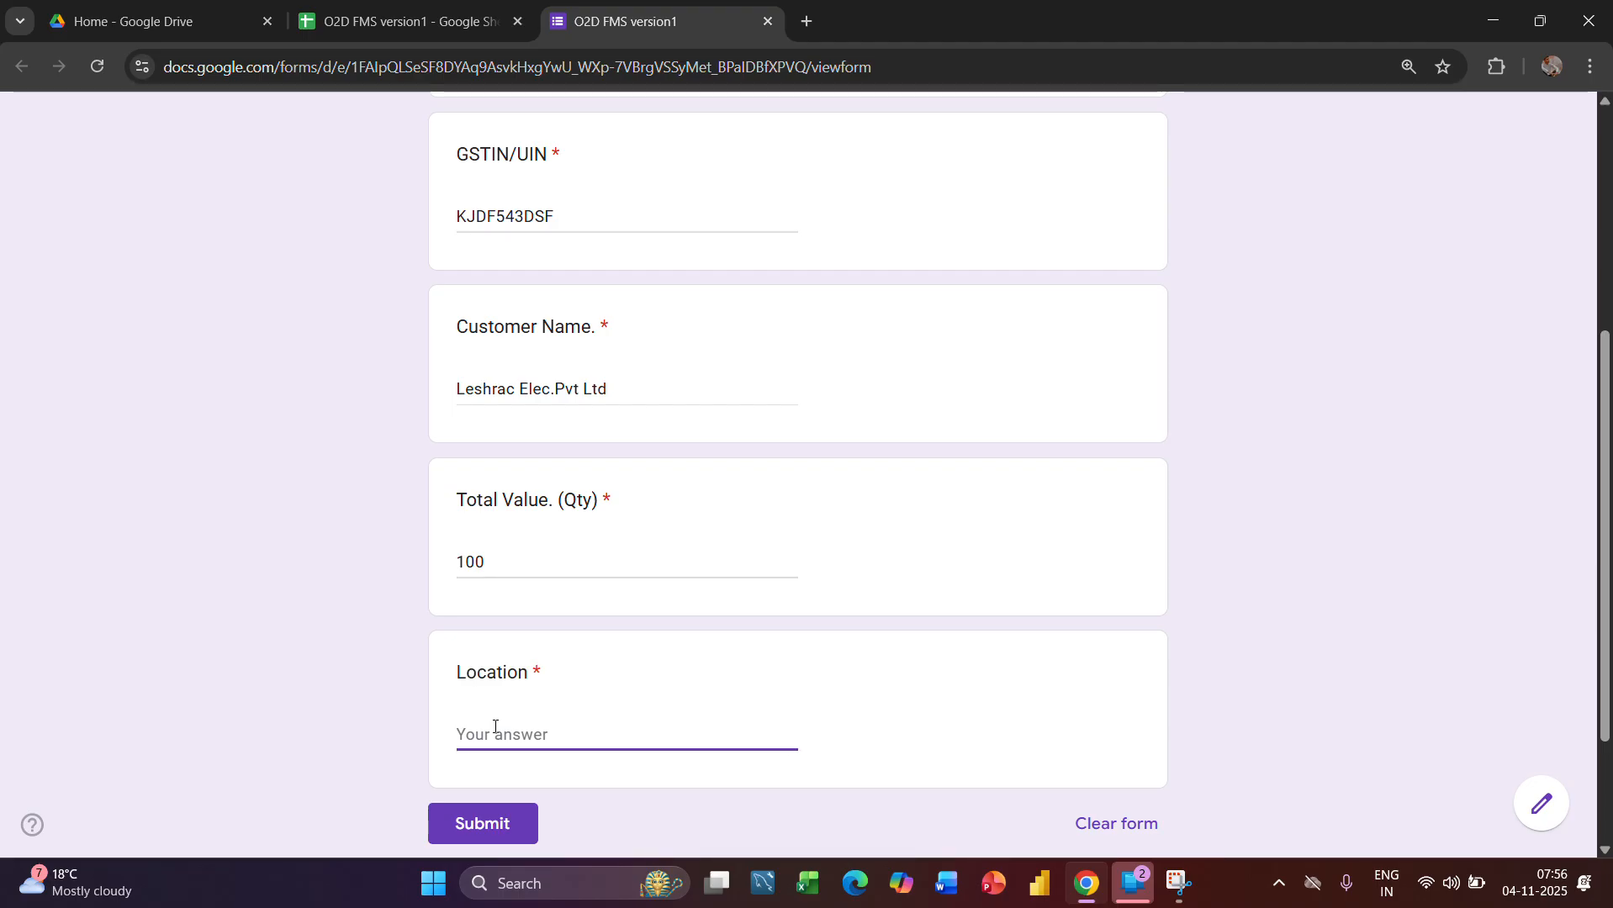
{"action": "type", "text": "South Ex."}
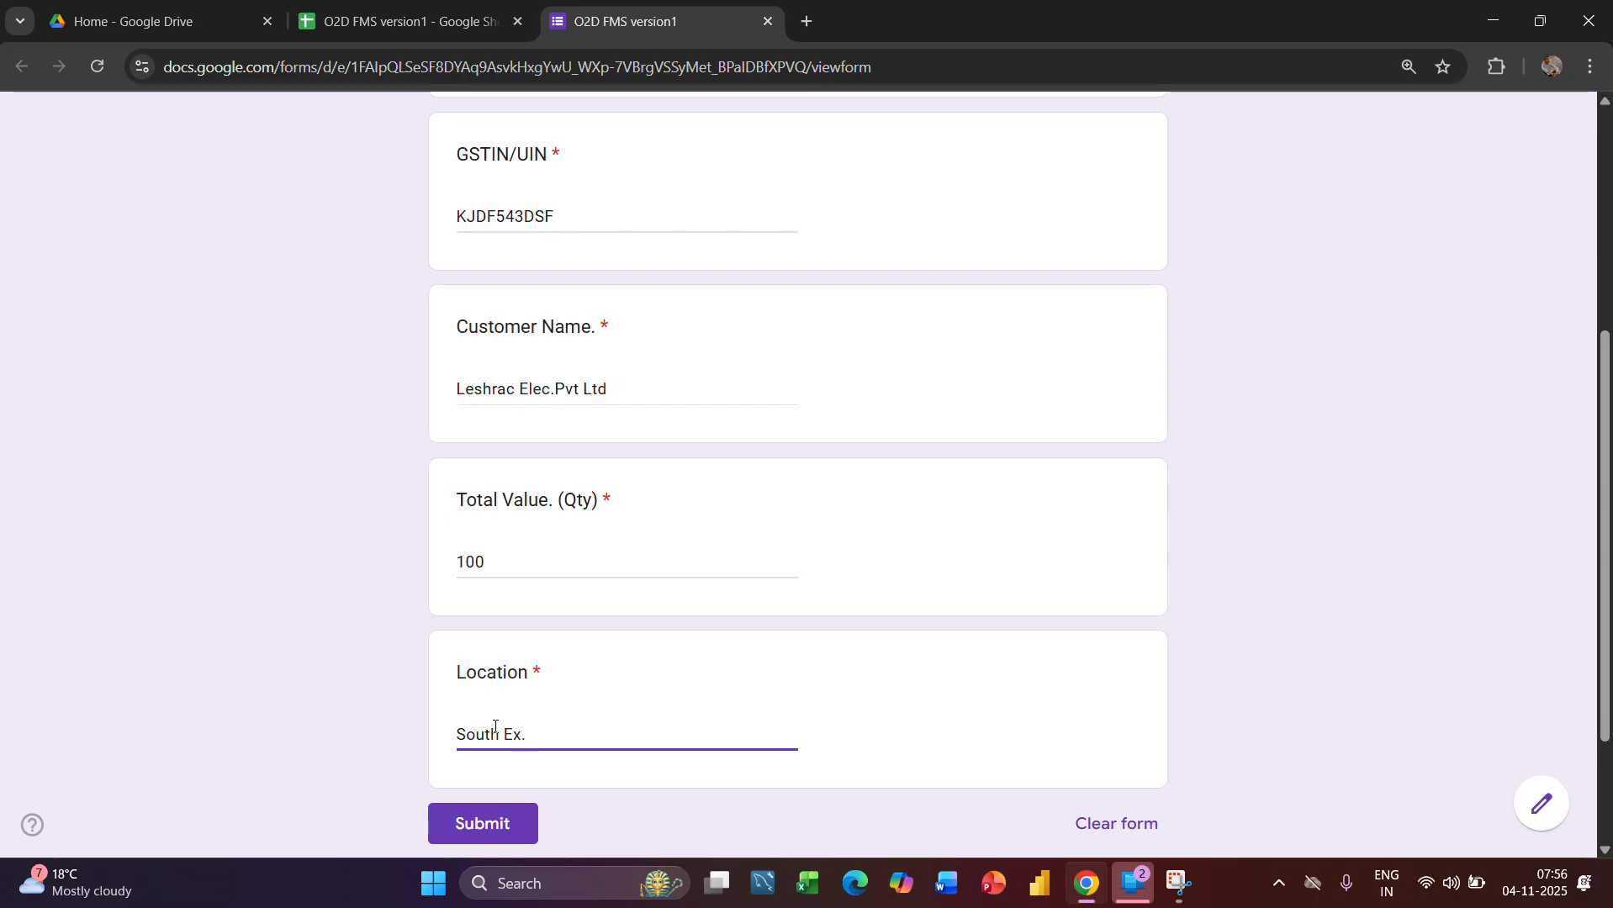
{"action": "scroll", "coordinate": [494, 727], "scroll_direction": "down", "scroll_amount": 1}
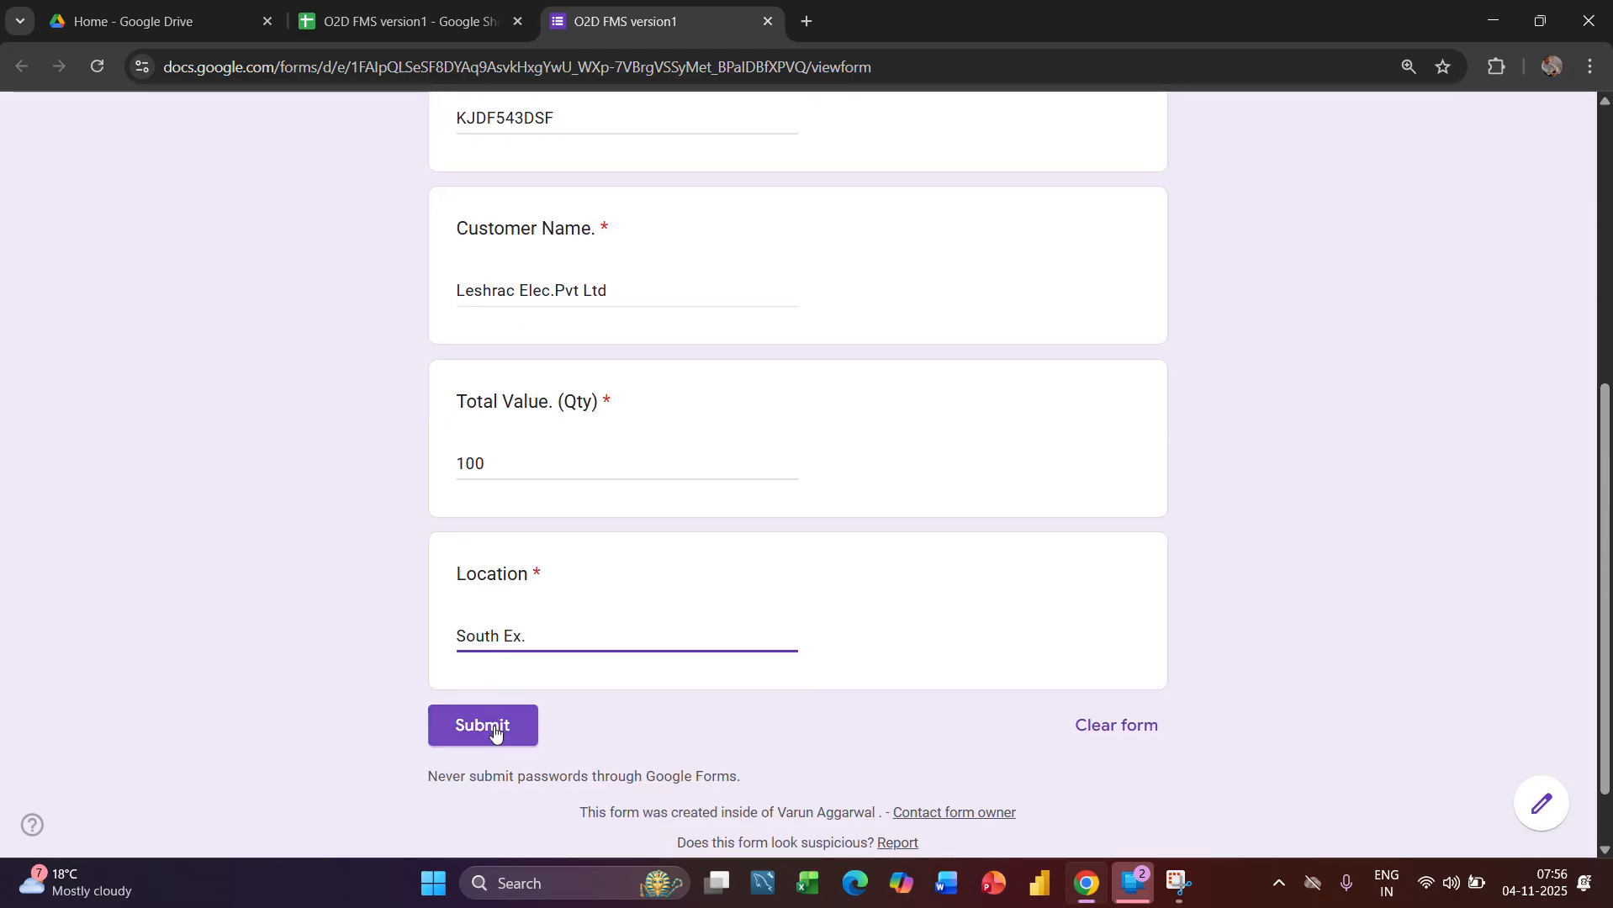
{"action": "left_click", "coordinate": [485, 730]}
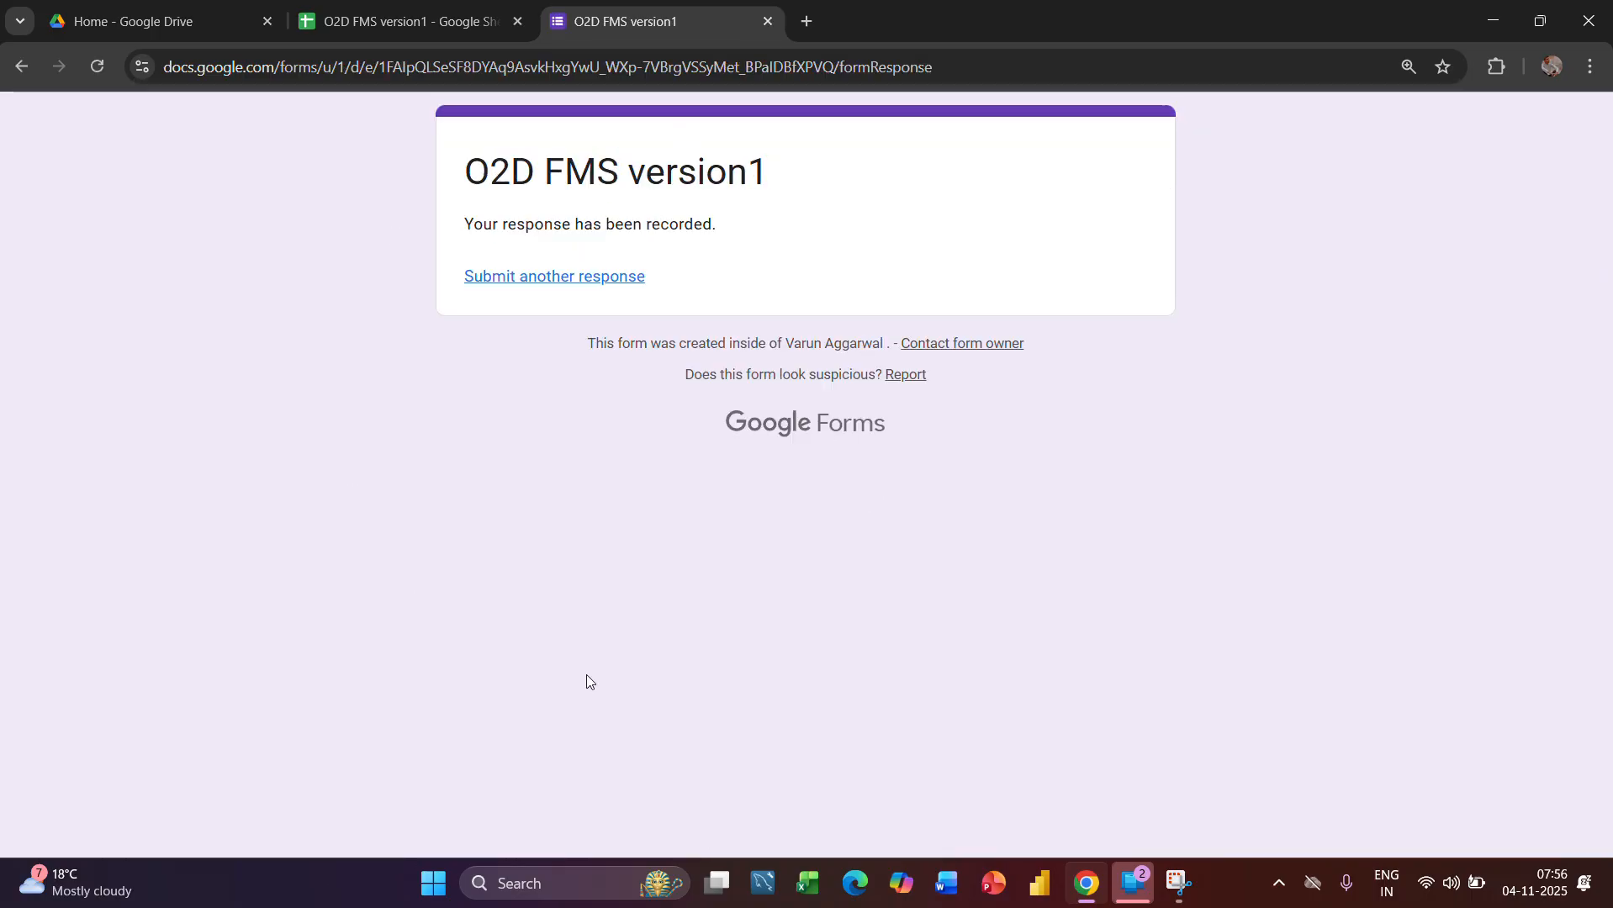
Return to the O2D FMS version1 spreadsheet and check the newly submitted order's row in the Company Details and FMS sheets
{"action": "left_click", "coordinate": [430, 23]}
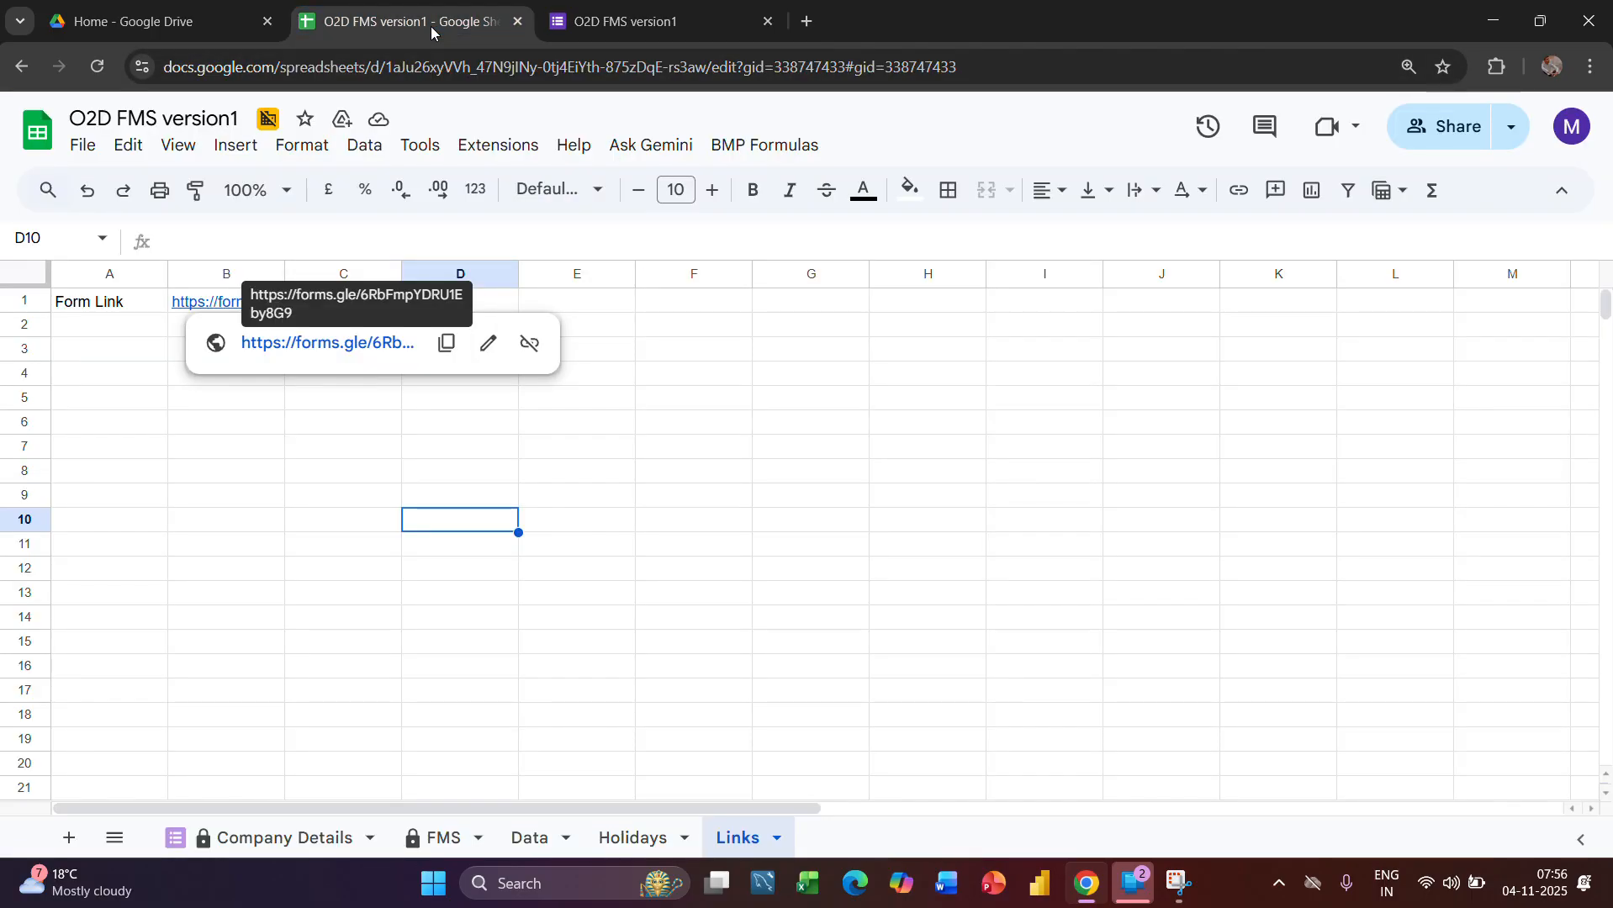
{"action": "left_click", "coordinate": [260, 856]}
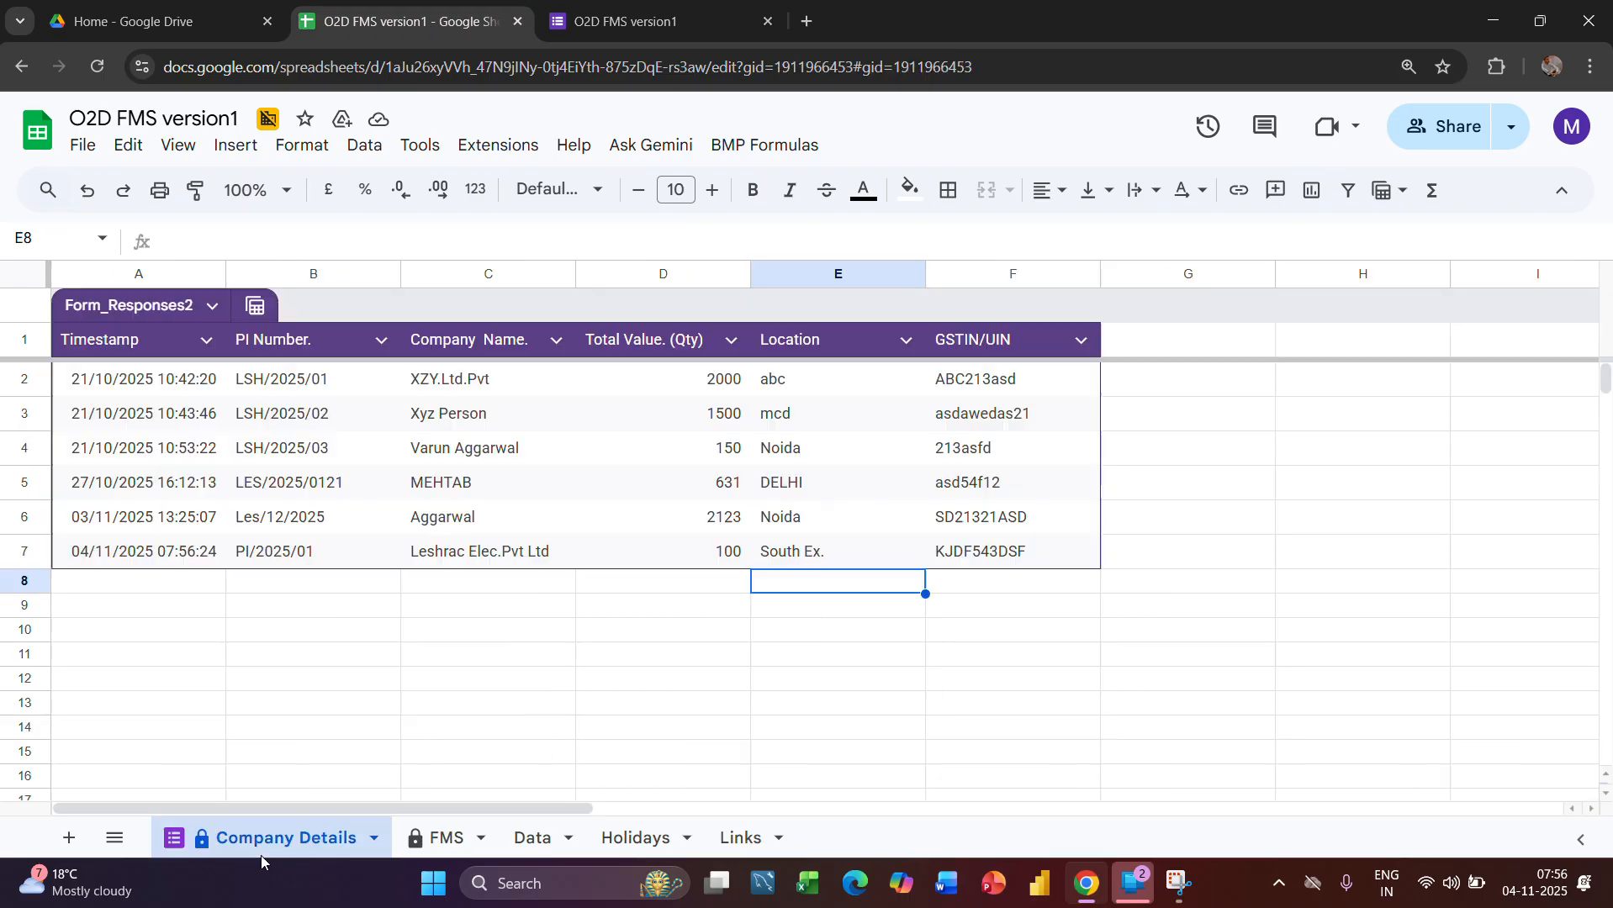
{"action": "left_click", "coordinate": [4, 555]}
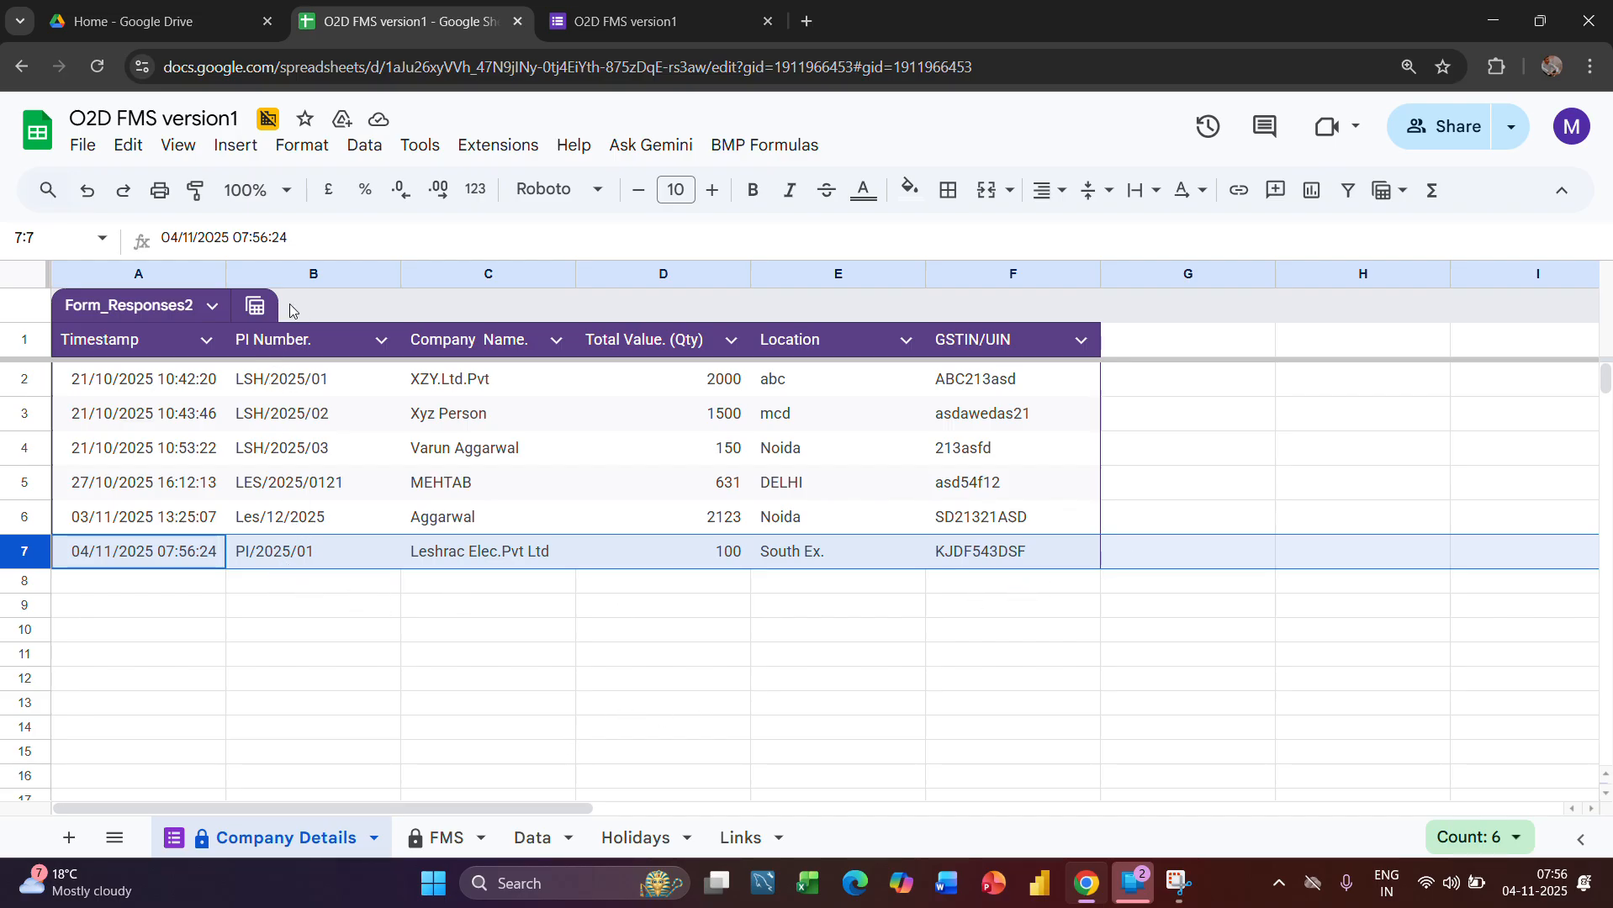
{"action": "left_click", "coordinate": [279, 264]}
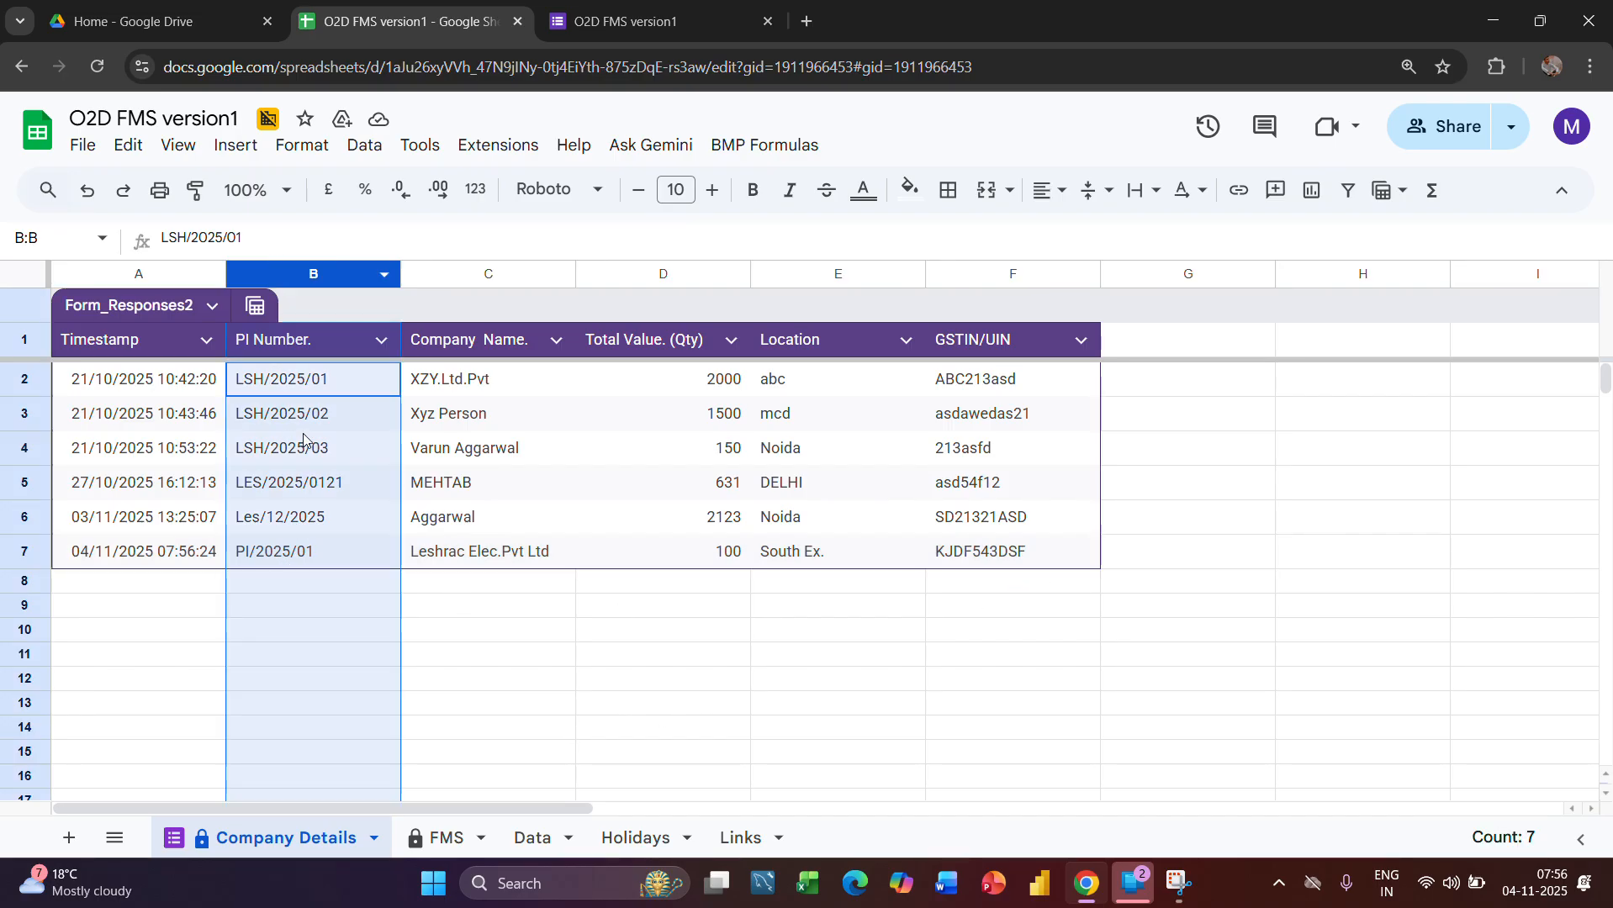
{"action": "left_click", "coordinate": [436, 855]}
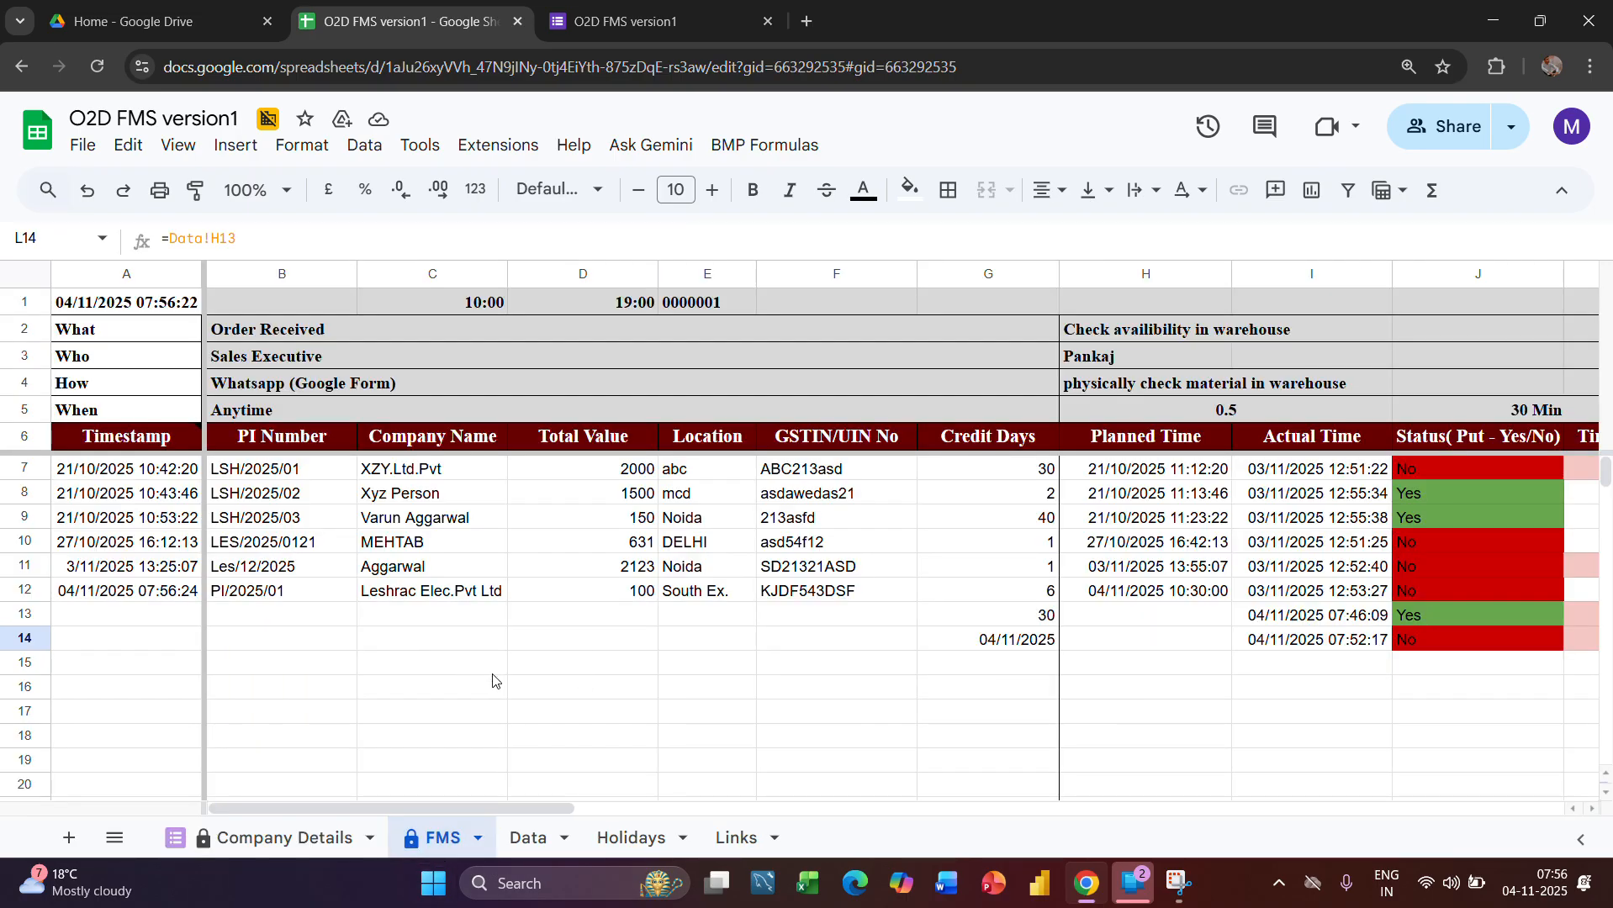
{"action": "scroll", "coordinate": [550, 665], "scroll_direction": "down", "scroll_amount": 2}
{"action": "scroll", "coordinate": [551, 669], "scroll_direction": "down", "scroll_amount": 1}
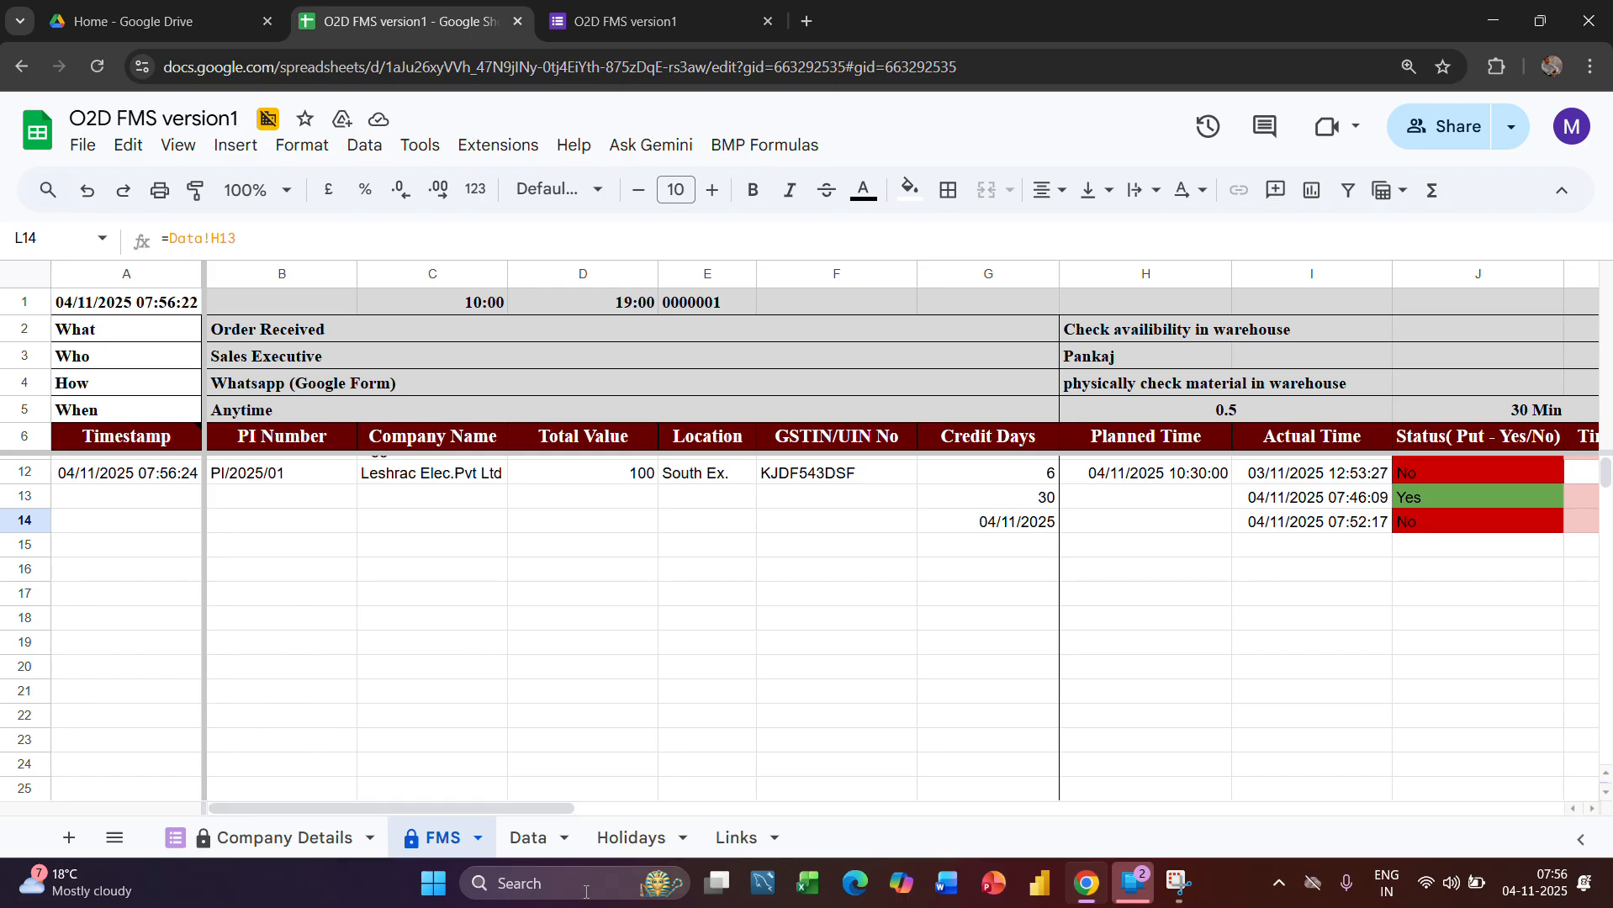
Clear the leftover Credit Days entries in F11:F13 of the Data sheet
{"action": "left_click", "coordinate": [517, 851]}
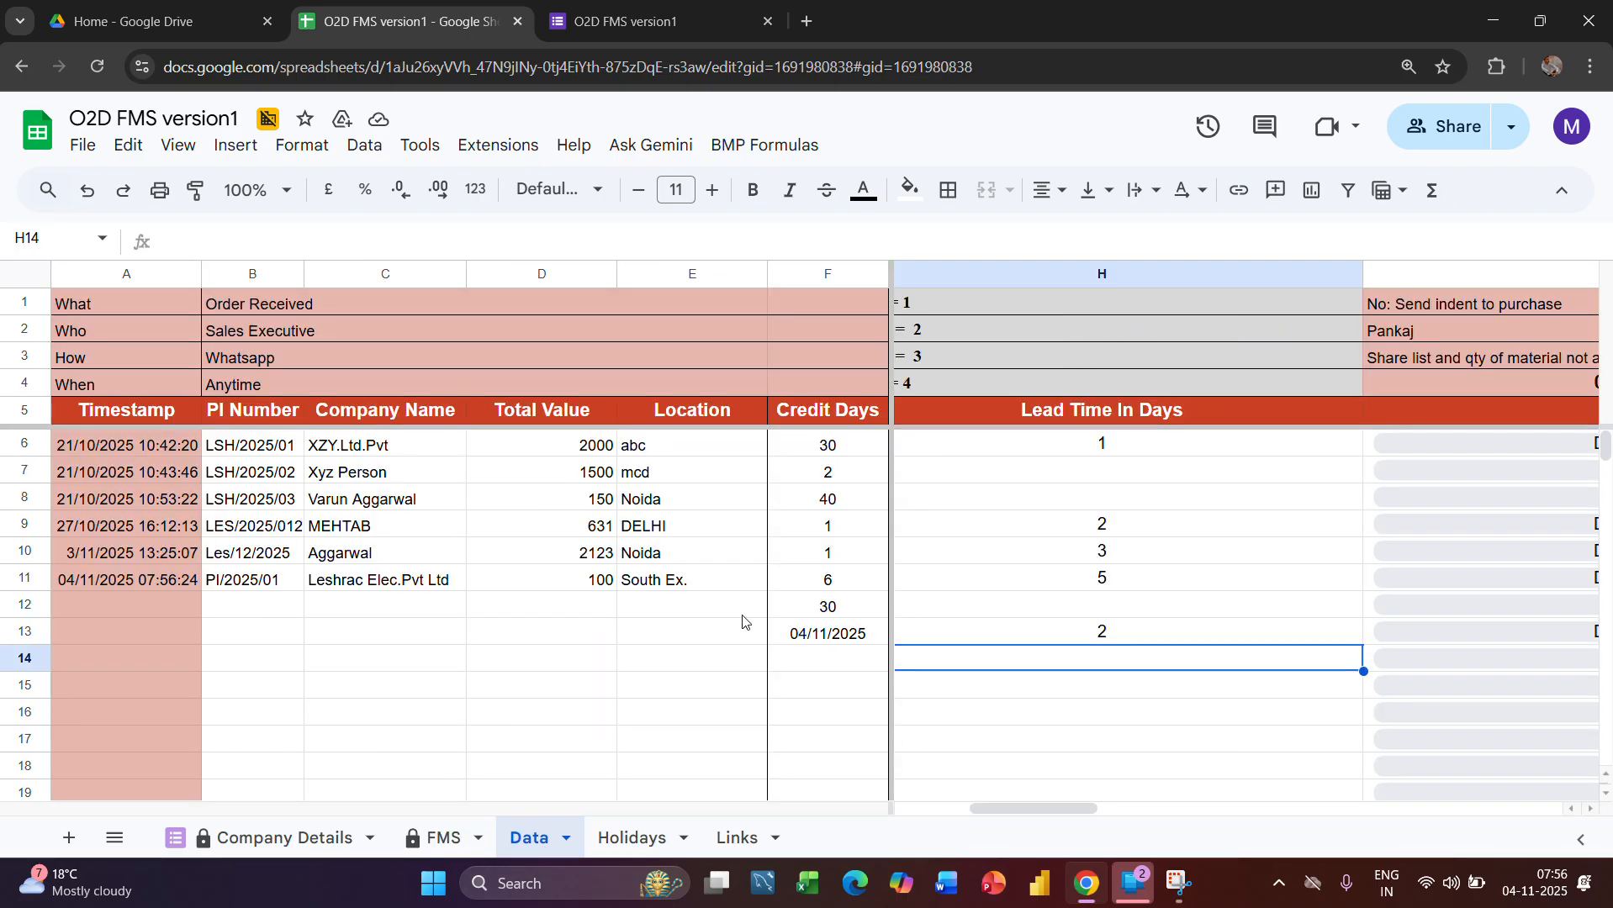
{"action": "left_click_drag", "start_coordinate": [827, 614], "coordinate": [843, 691]}
{"action": "key", "text": "Up"}
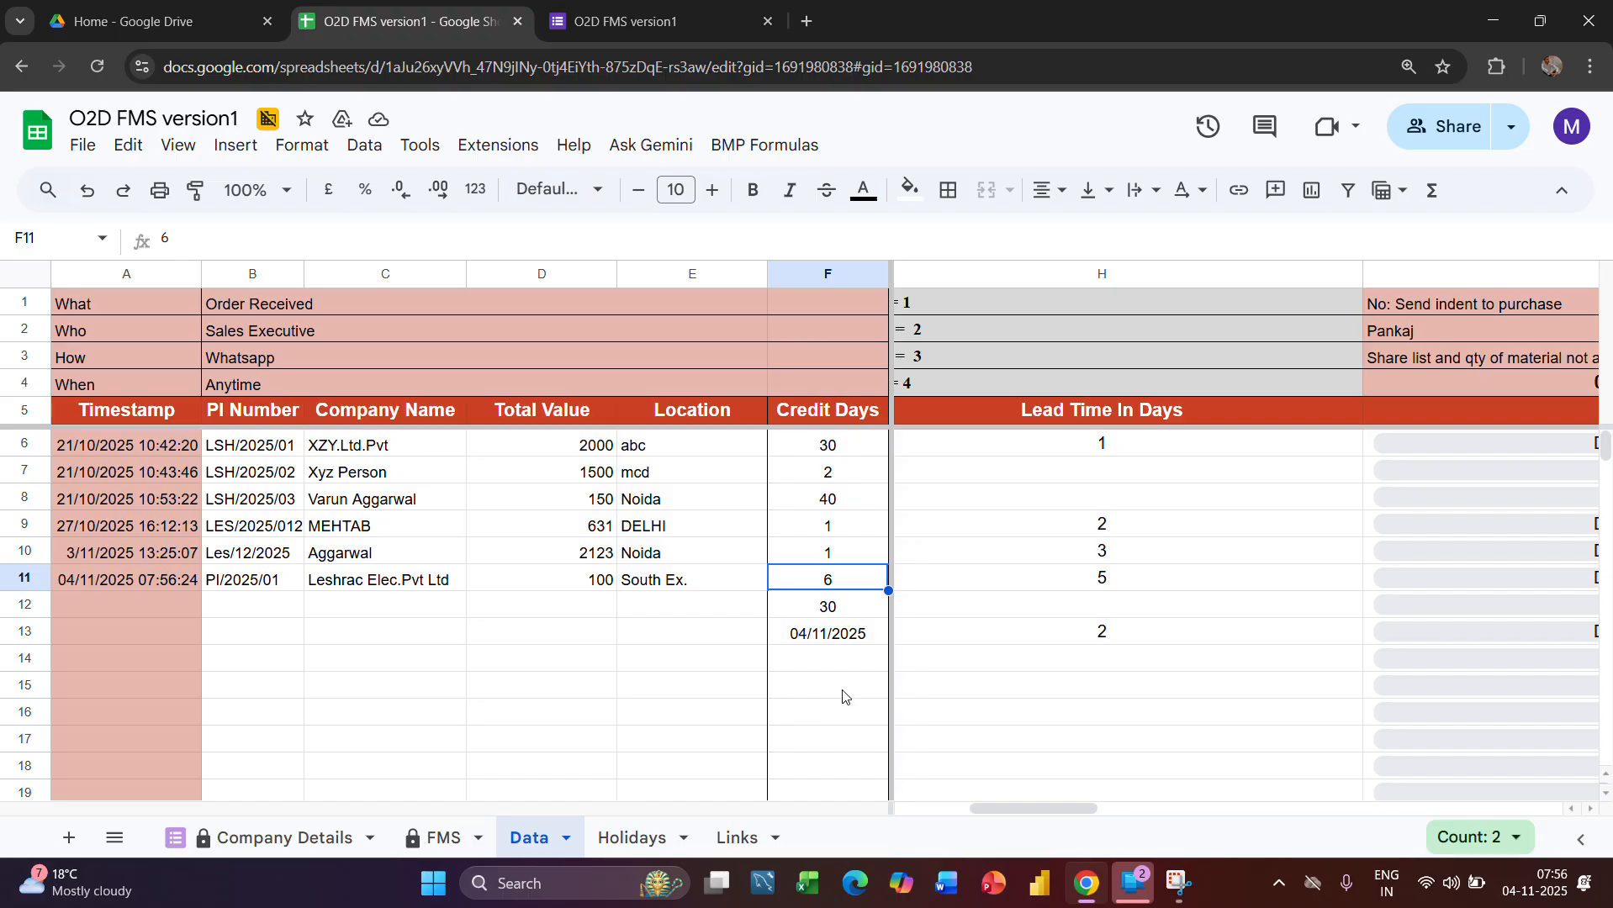
{"action": "key", "text": "ctrl+shift+Down"}
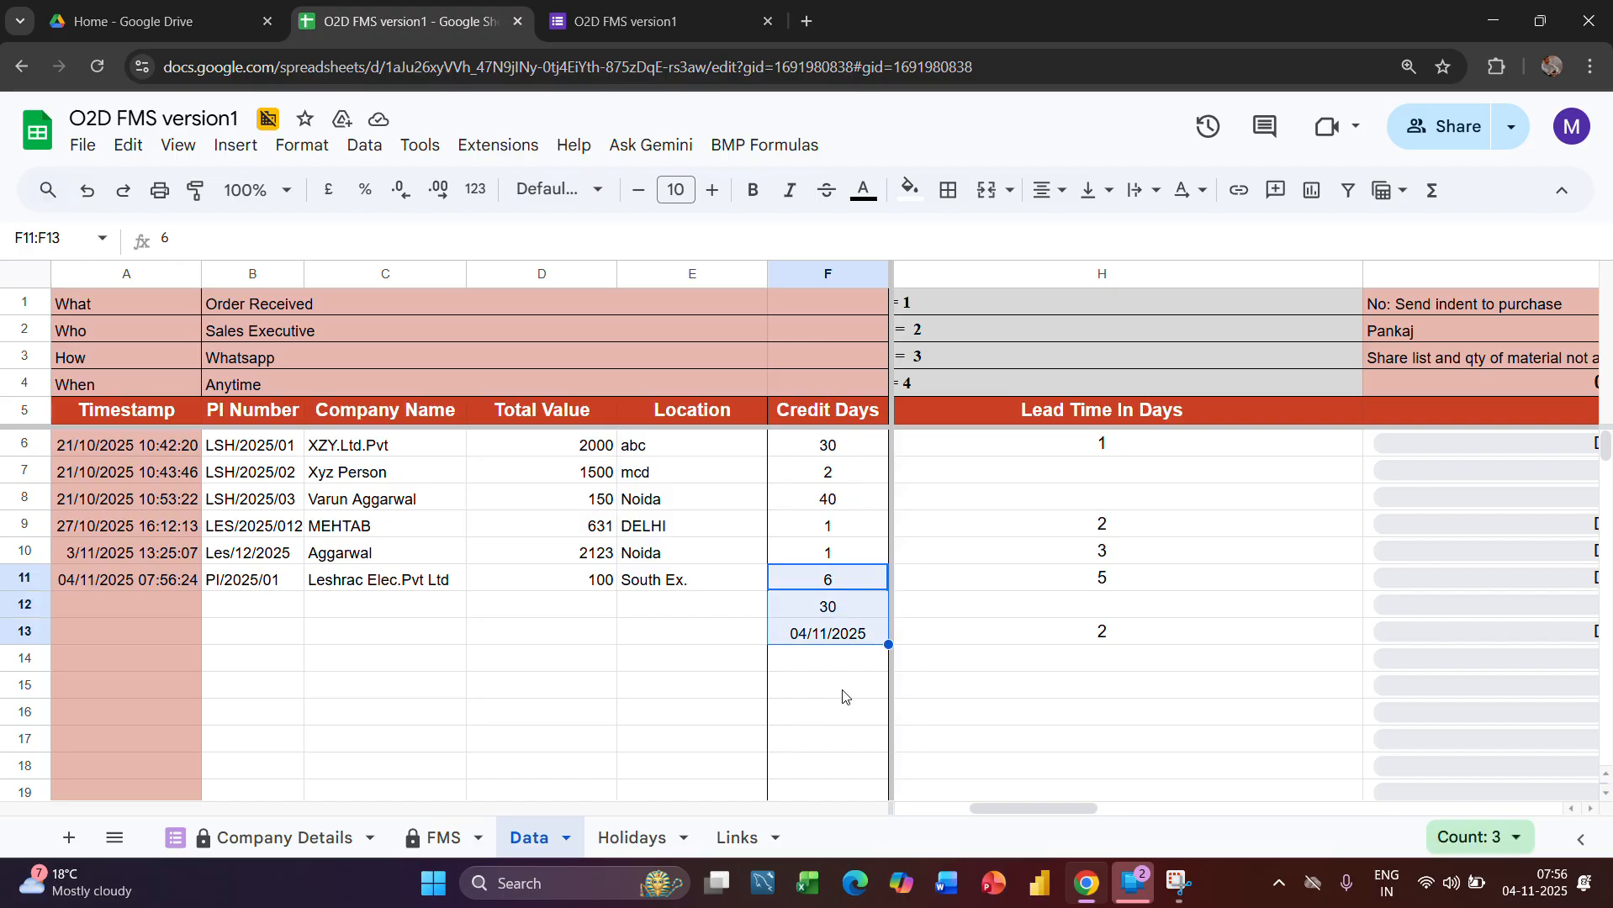
{"action": "key", "text": "Delete"}
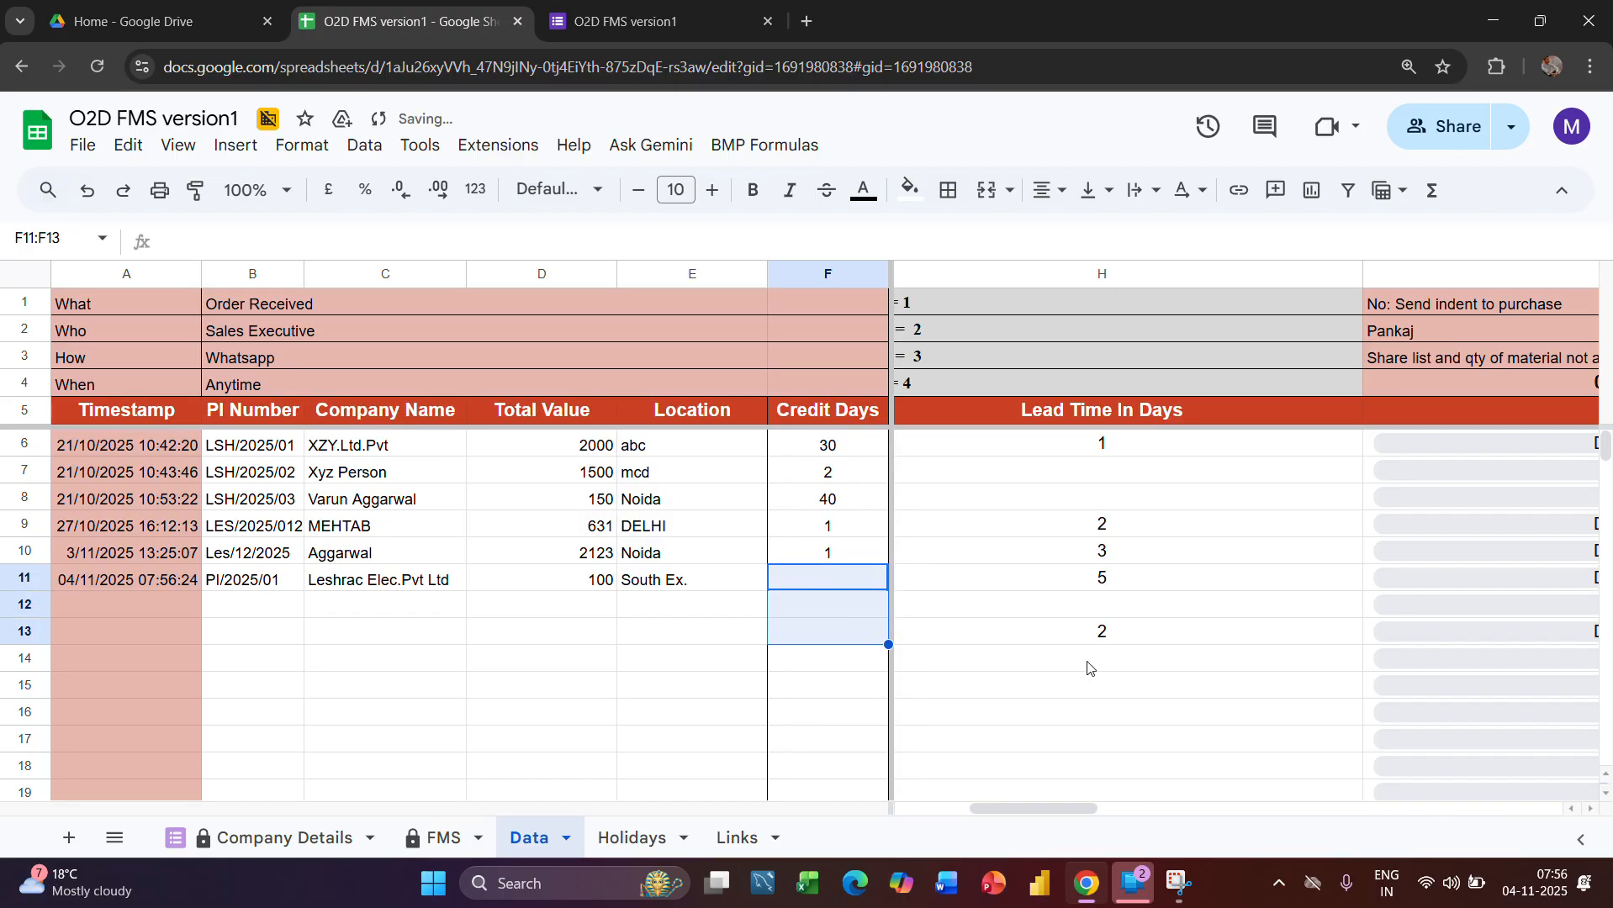
Clear the old stage entries in H11:O12 of the Data sheet, from Lead Time In Days through the delivery receiving status
{"action": "left_click", "coordinate": [1018, 582]}
{"action": "key", "text": "ctrl+shift+Right"}
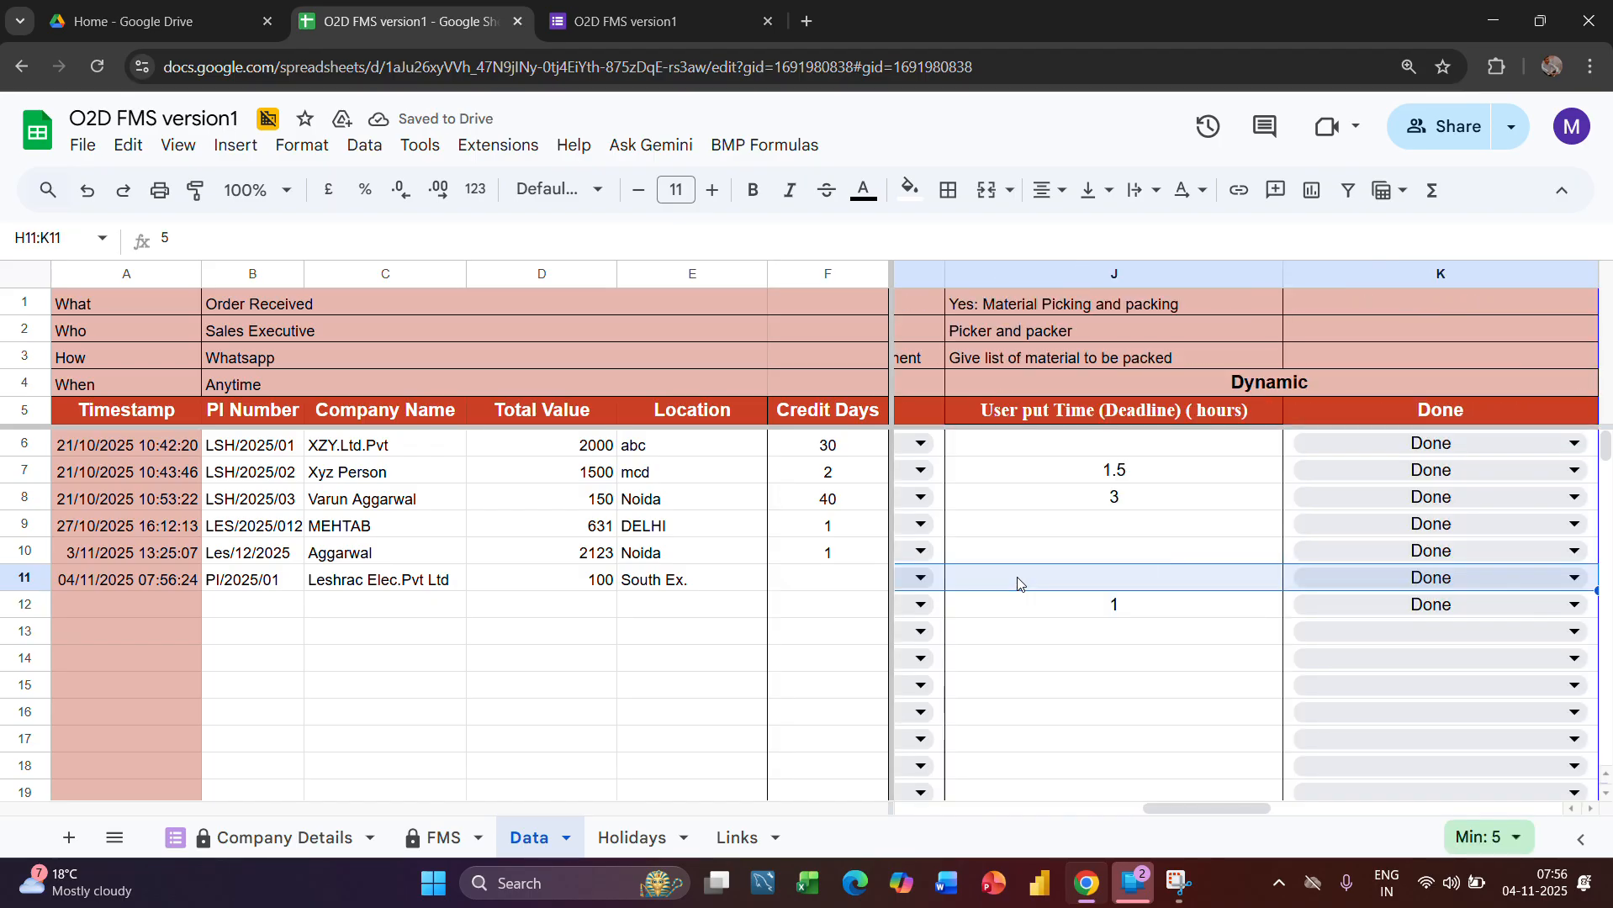
{"action": "key", "text": "ctrl+a"}
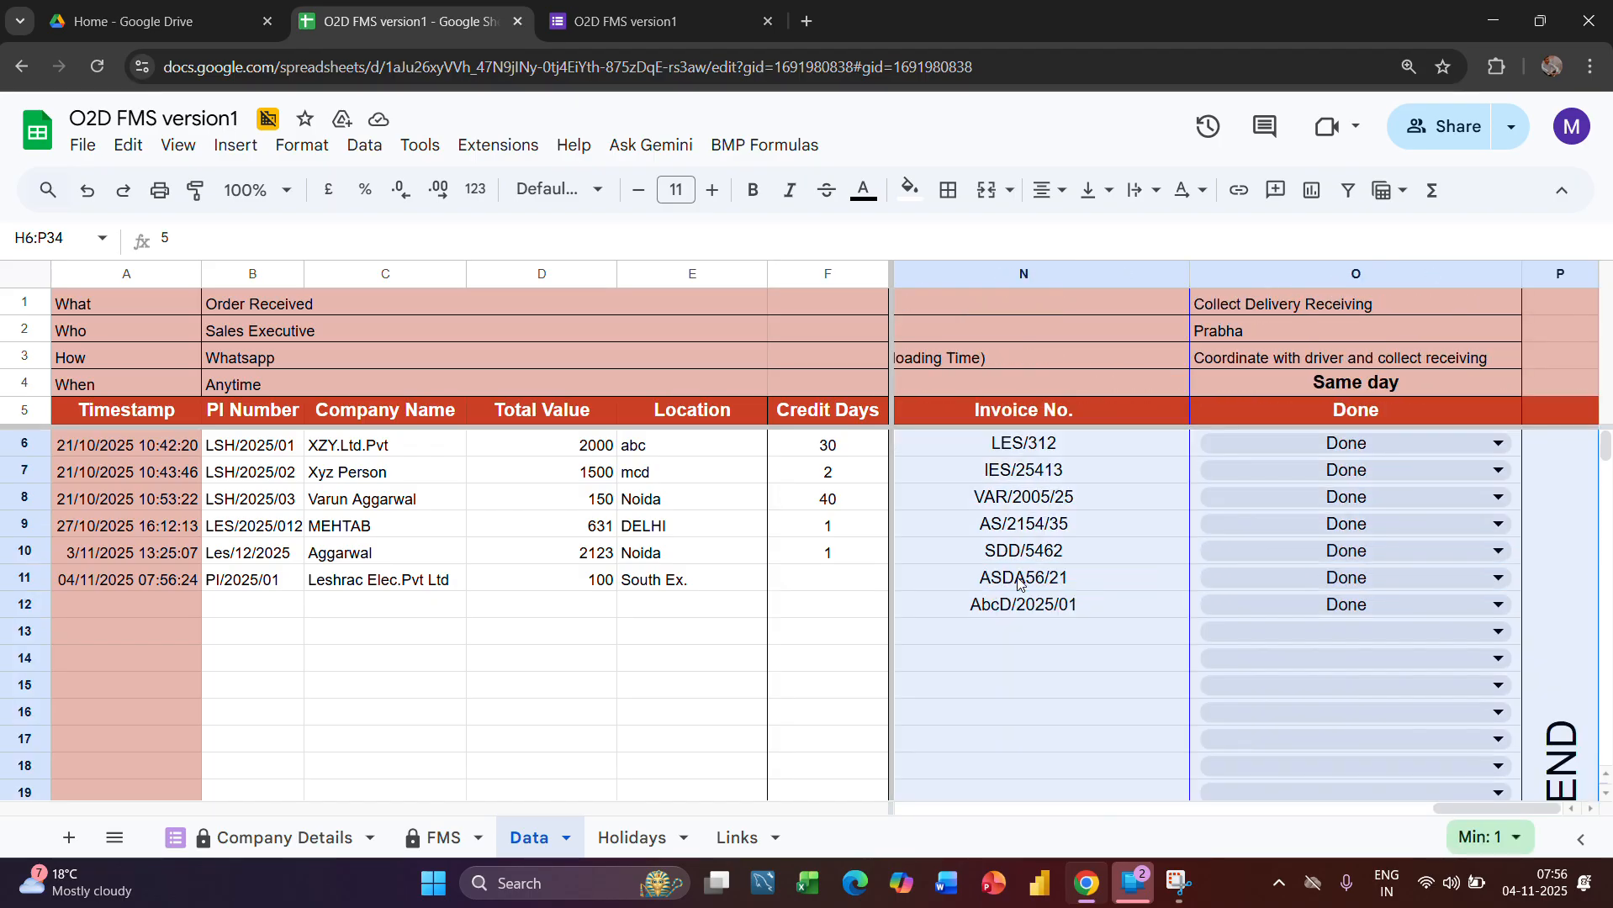
{"action": "key", "text": "shift+Left"}
{"action": "key", "text": "shift+Down"}
{"action": "key", "text": "shift+Down"}
{"action": "key", "text": "shift+Down"}
{"action": "key", "text": "shift+Down"}
{"action": "key", "text": "shift+Down"}
{"action": "key", "text": "shift+Down"}
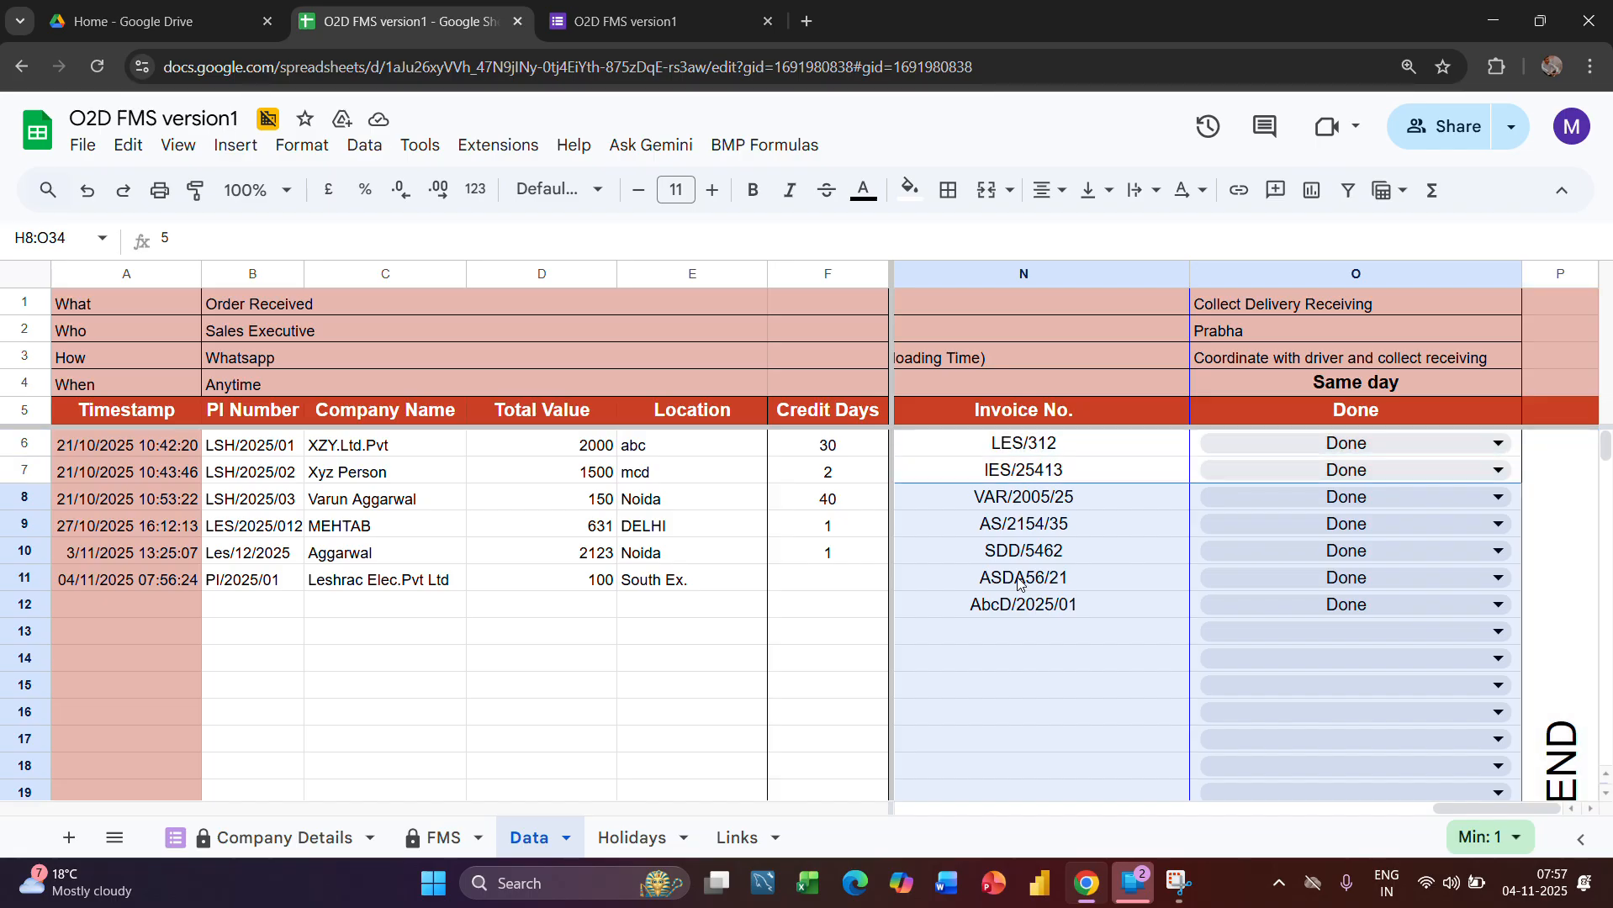
{"action": "key", "text": "shift+Up"}
{"action": "key", "text": "shift+Up"}
{"action": "key", "text": "shift+Up"}
{"action": "key", "text": "shift+Up"}
{"action": "key", "text": "shift+Up"}
{"action": "key", "text": "shift+Up"}
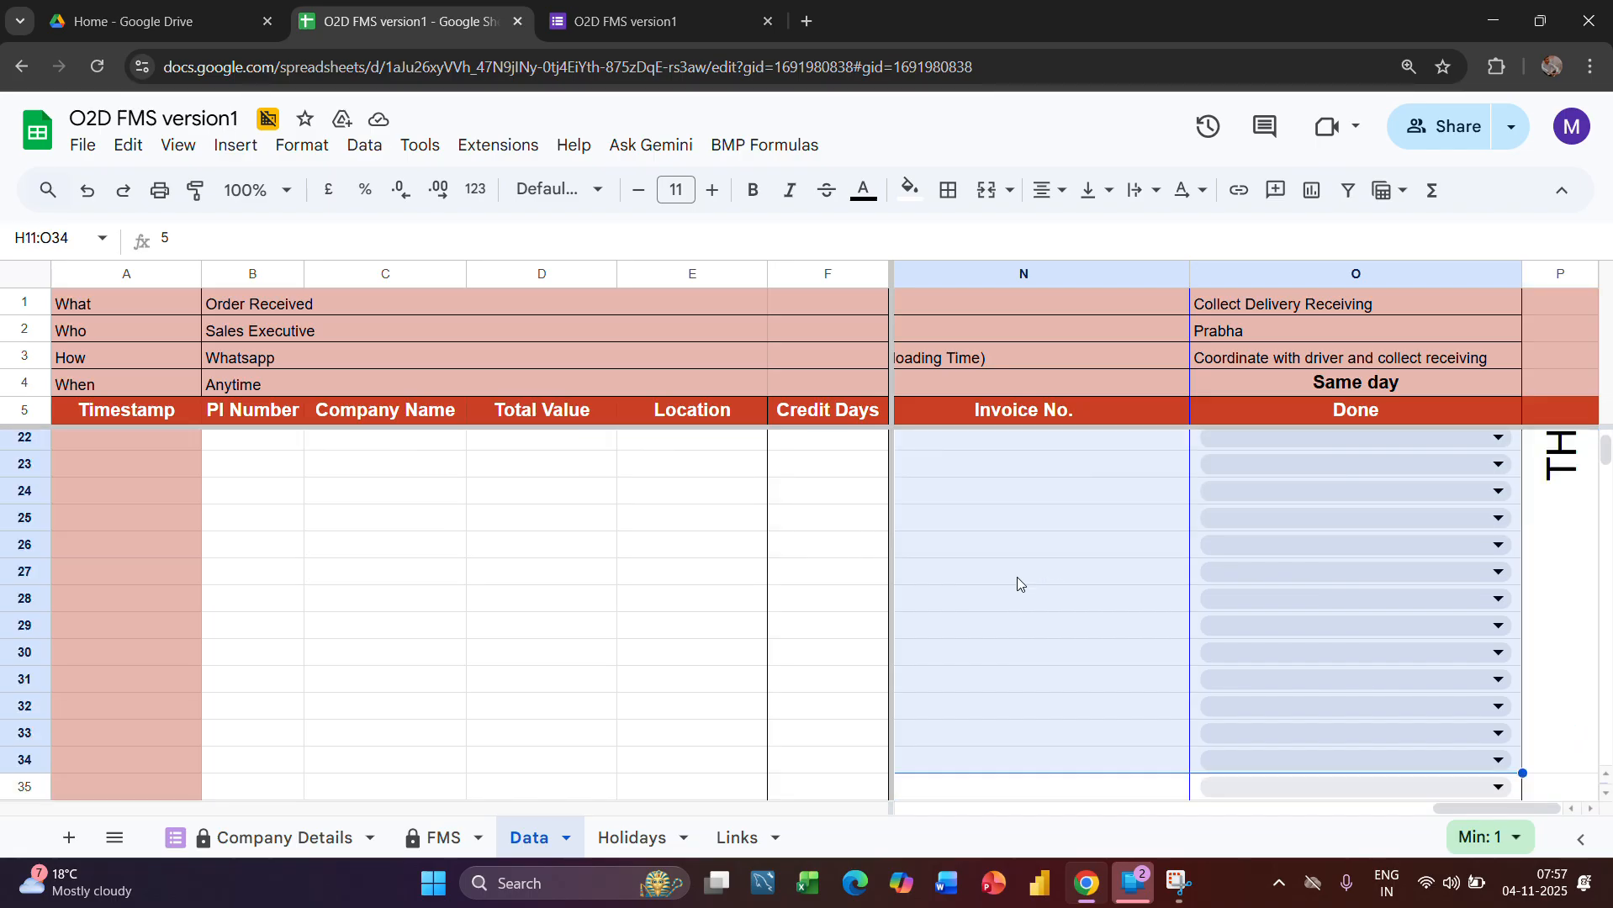
{"action": "key", "text": "ctrl+shift+Up"}
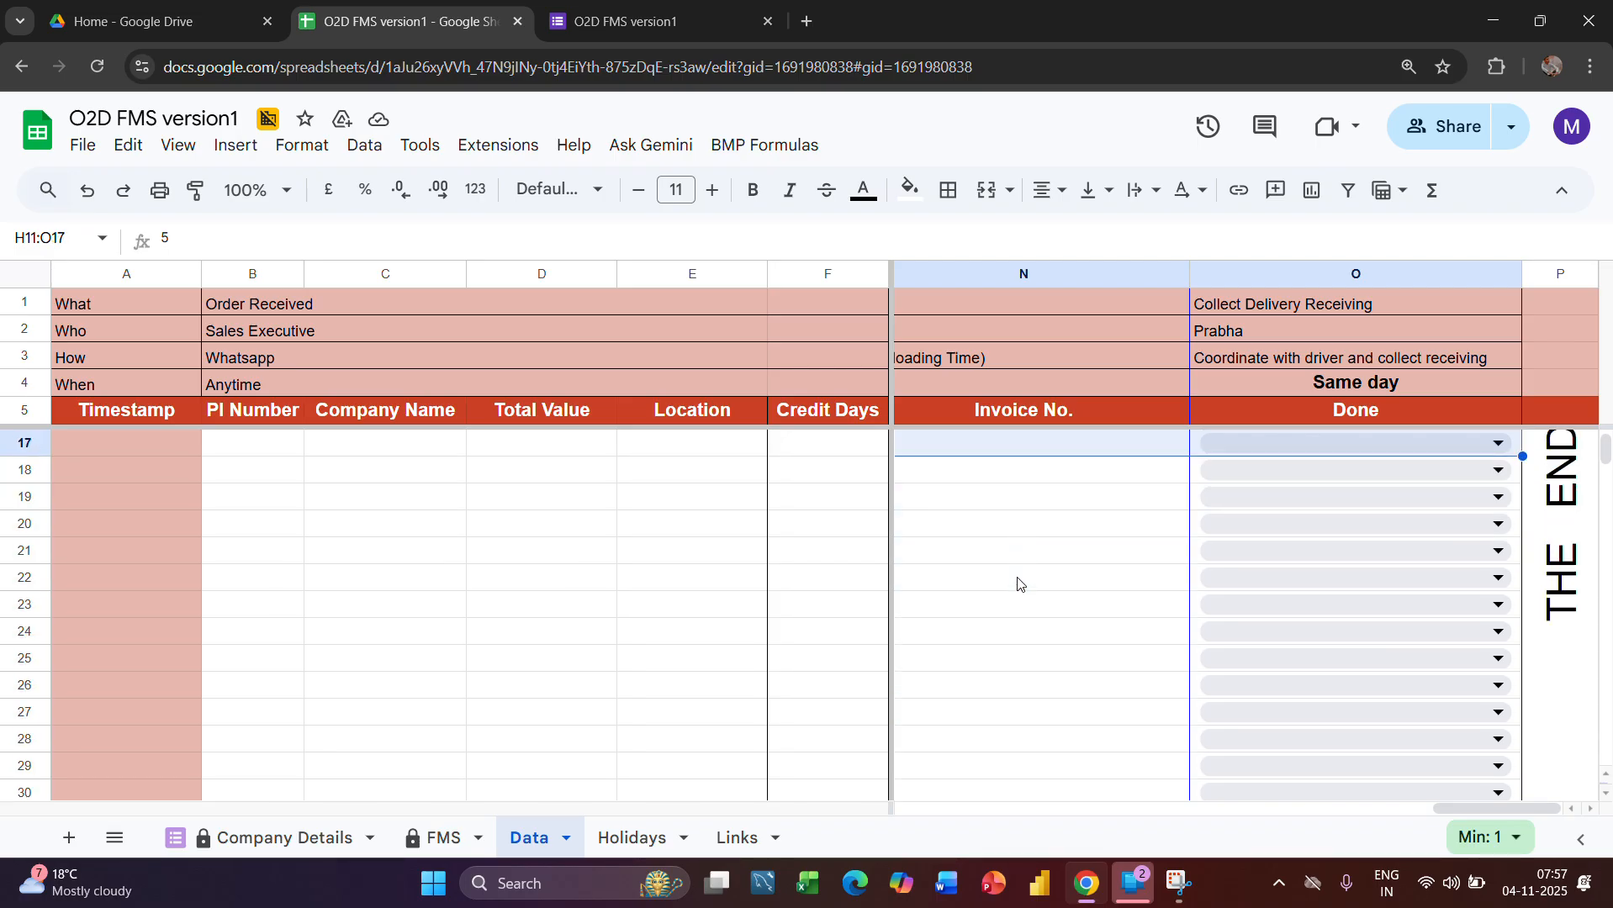
{"action": "key", "text": "shift+Down"}
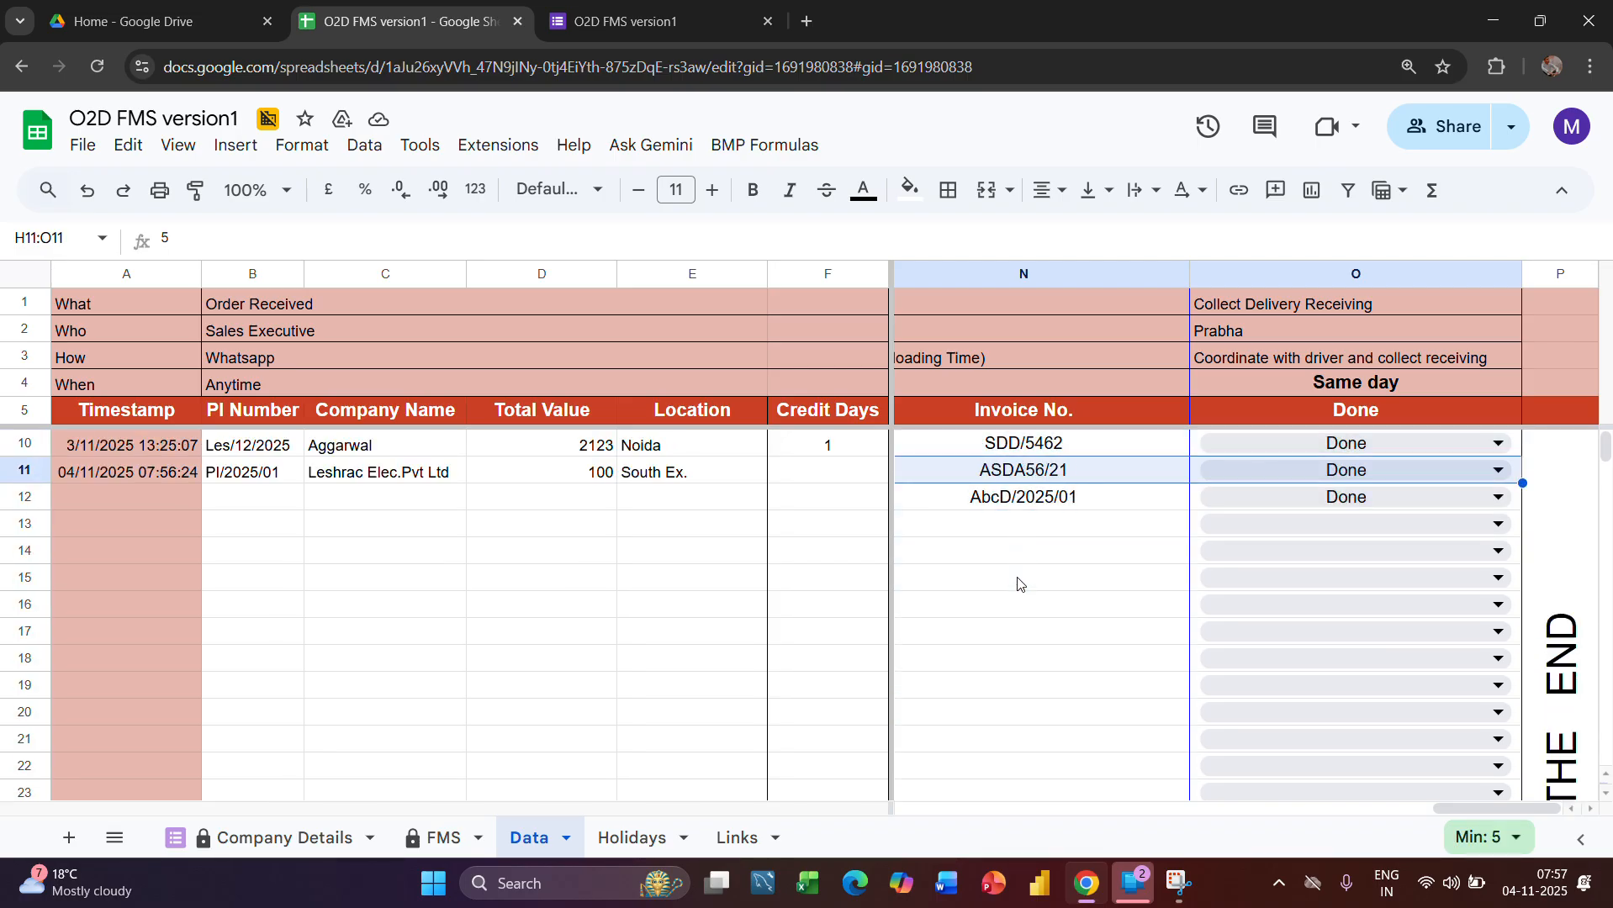
{"action": "key", "text": "shift+Down"}
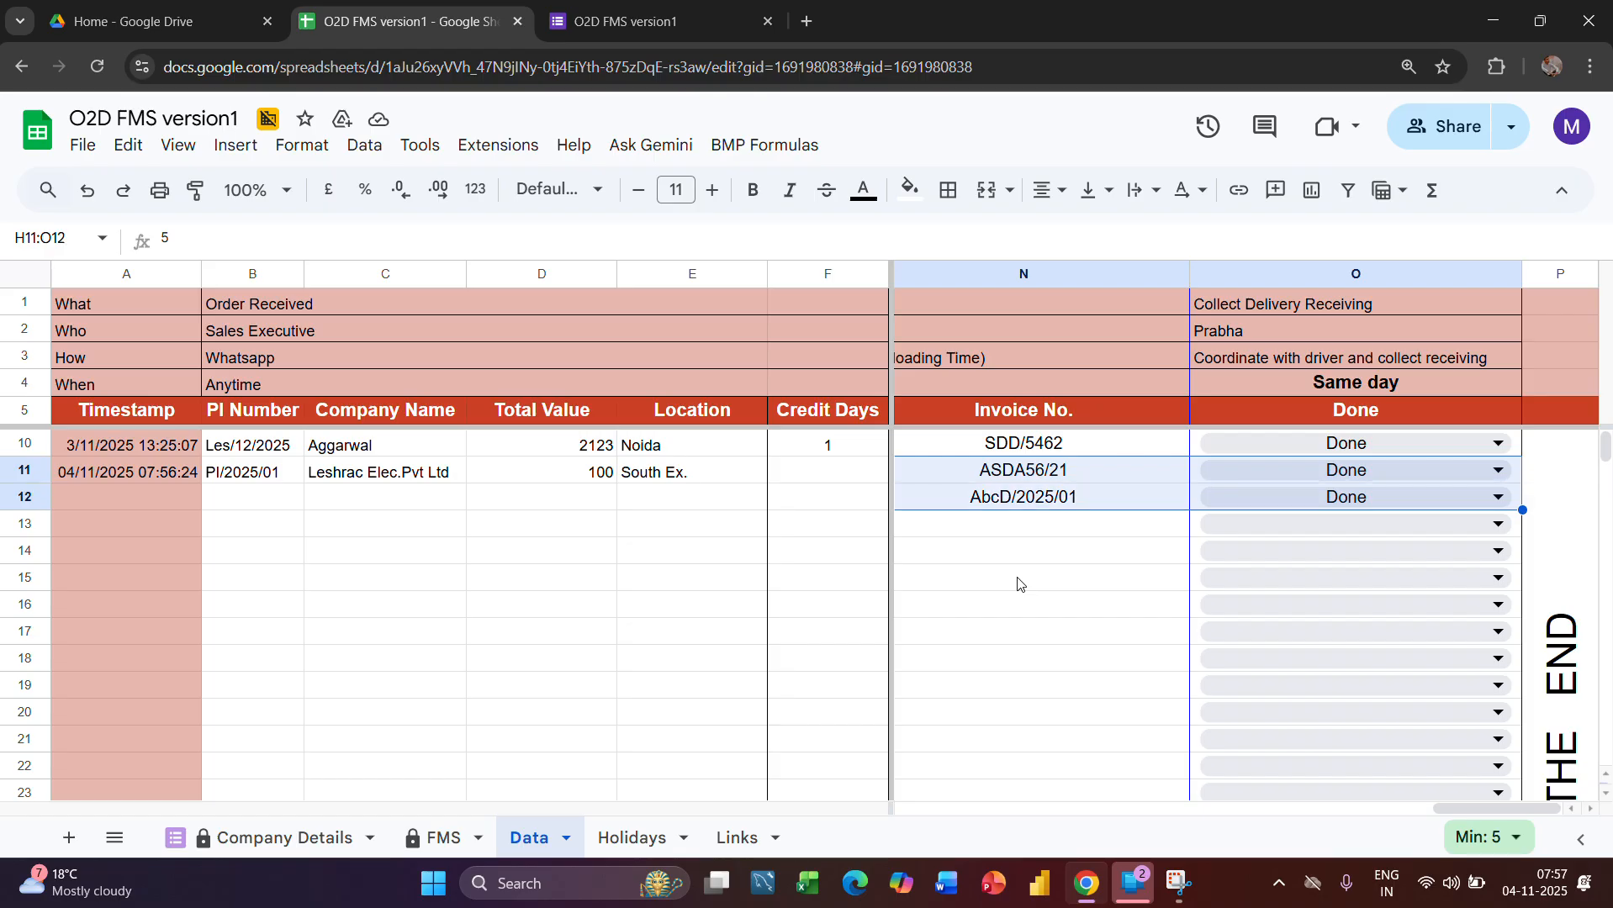
{"action": "key", "text": "Delete"}
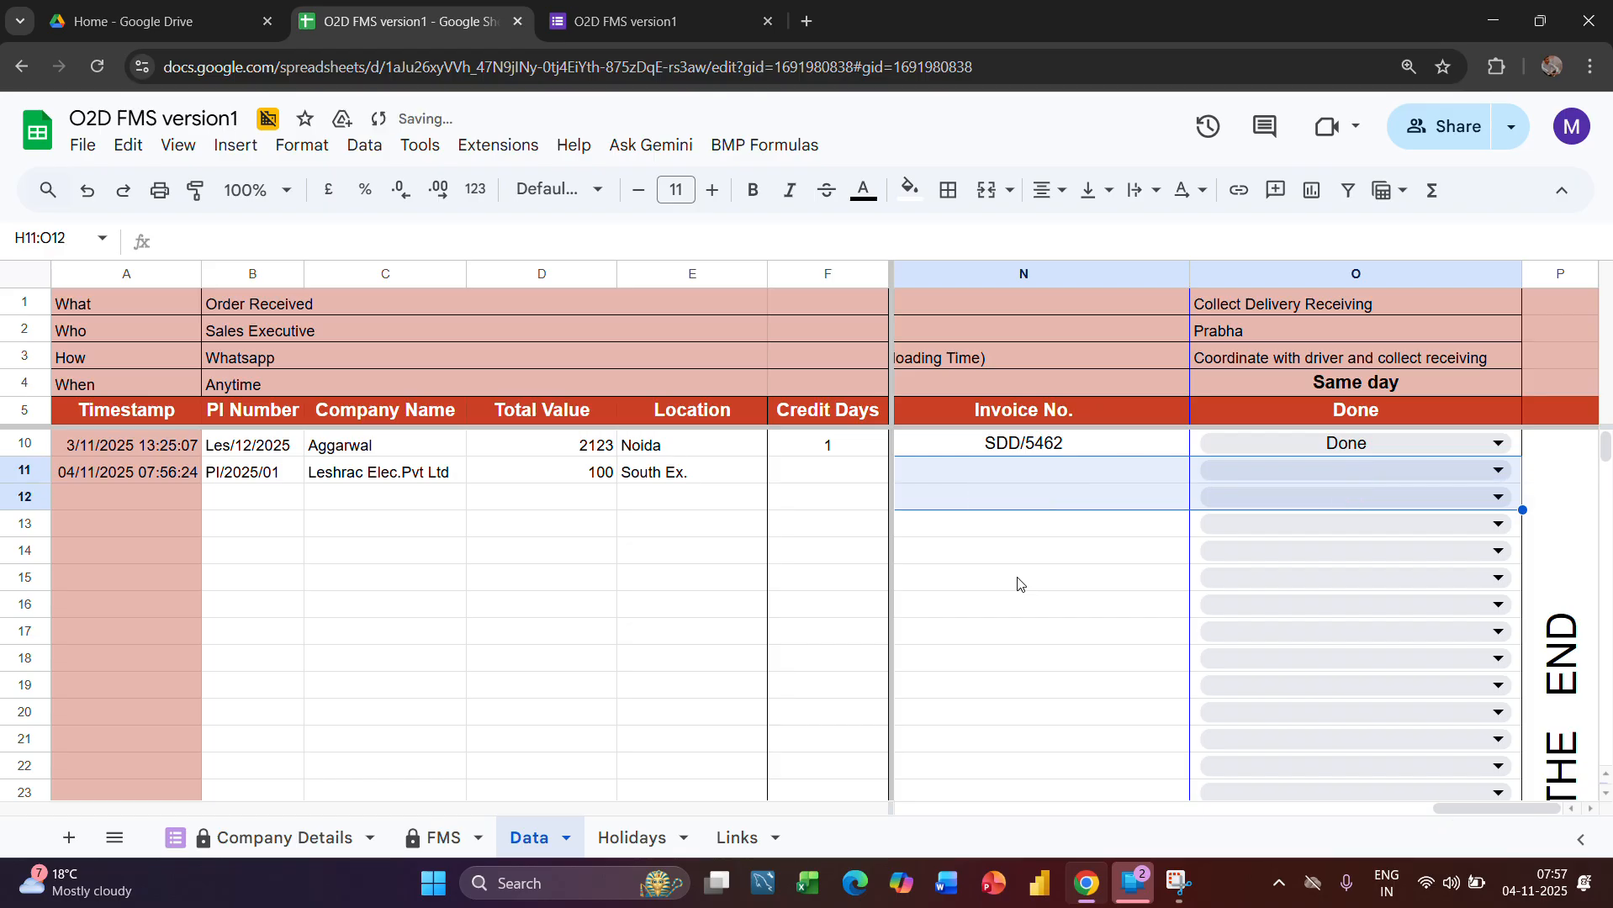
Delete the leftover Lead Time In Days value in cell H13 of the Data sheet
{"action": "scroll", "coordinate": [1017, 583], "scroll_direction": "left", "scroll_amount": 10}
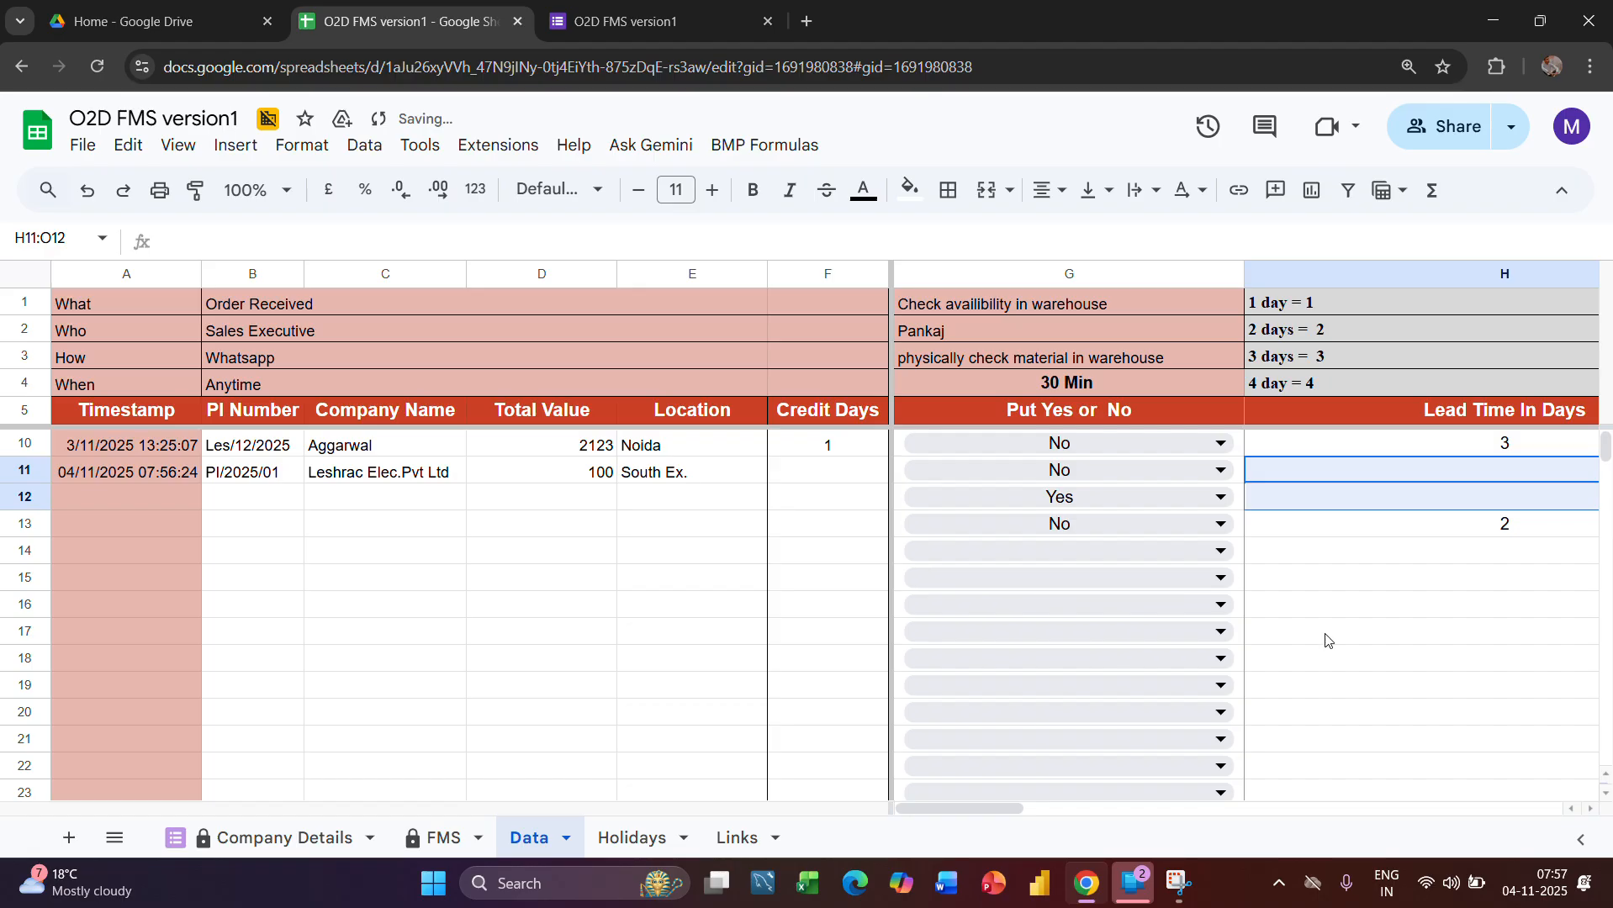
{"action": "key", "text": "Down"}
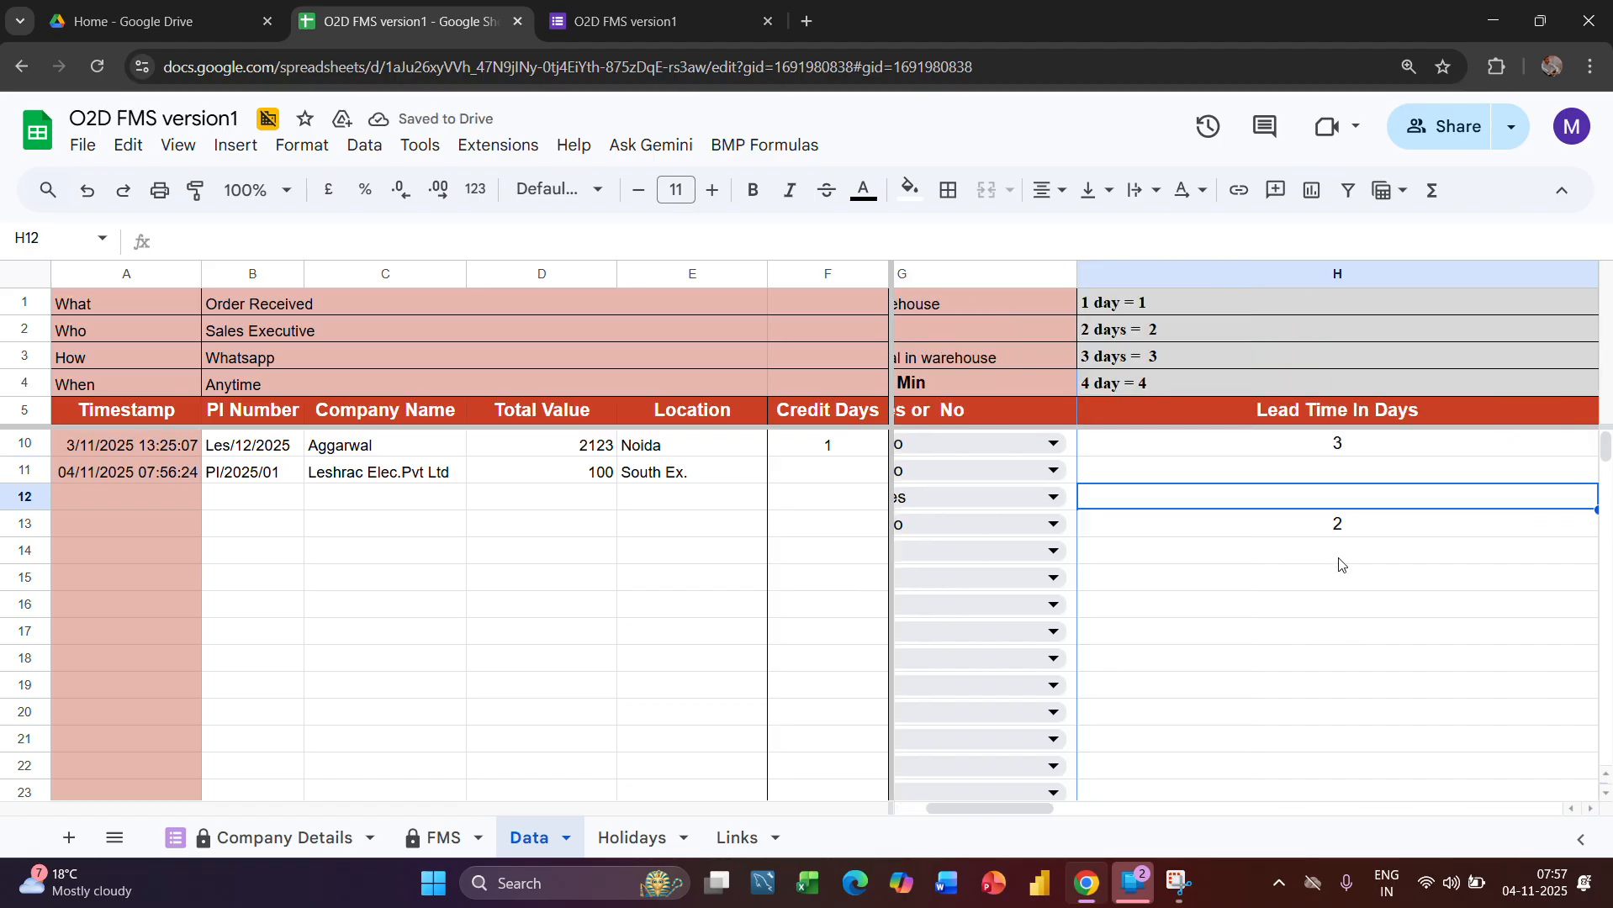
{"action": "key", "text": "Down"}
{"action": "key", "text": "Delete"}
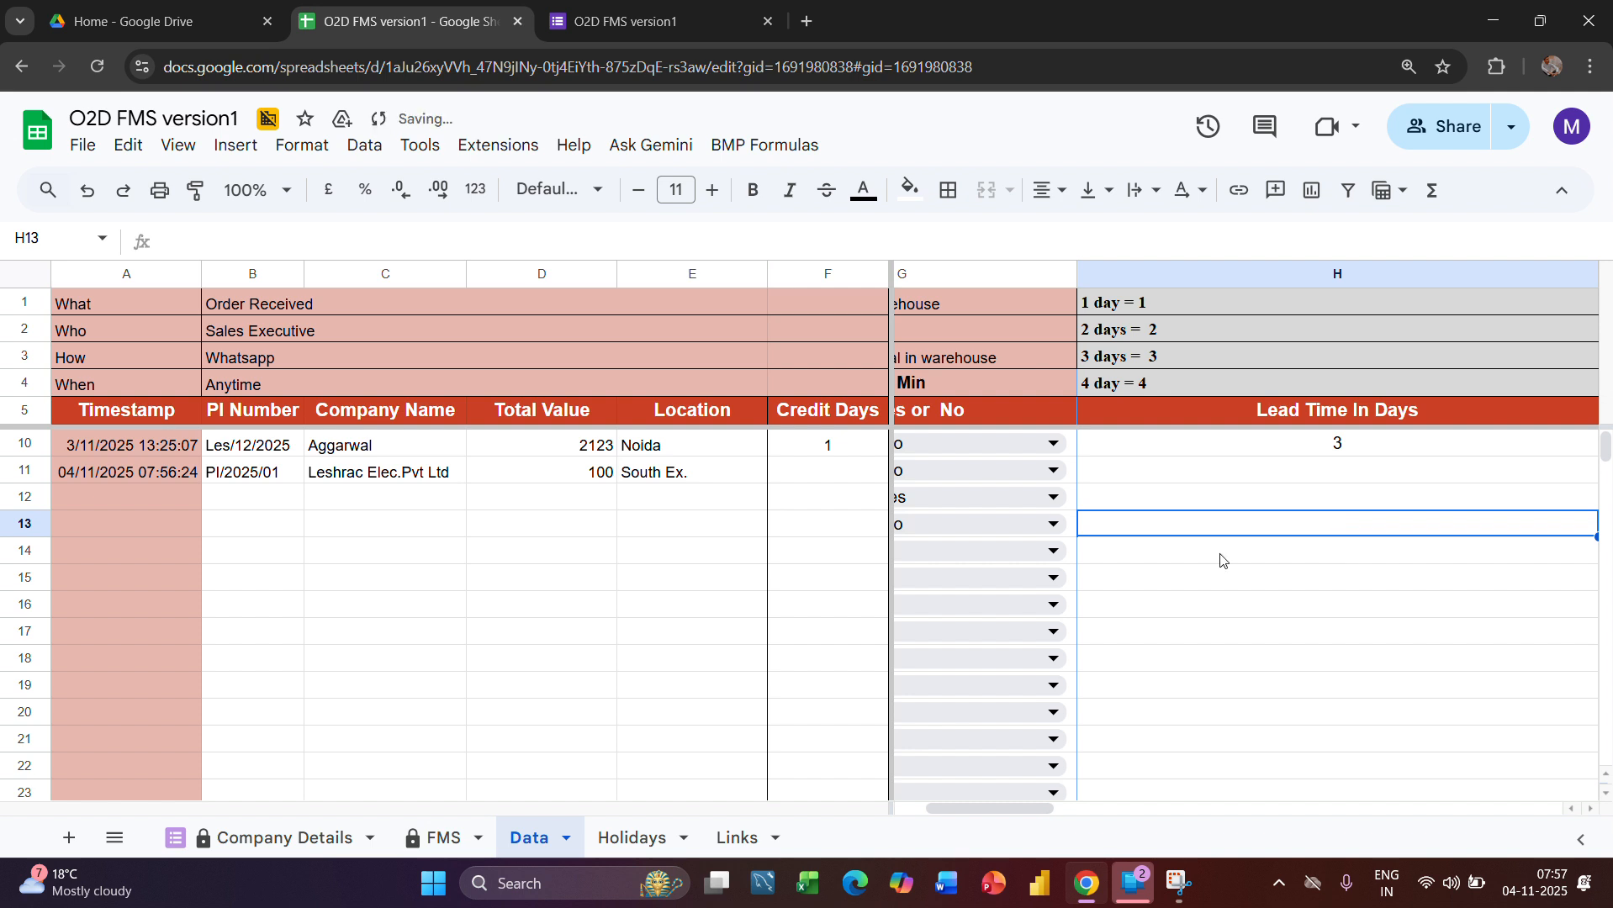
Review the order rows in the Company Details sheet and compare them with the rows in the FMS sheet
{"action": "scroll", "coordinate": [1221, 561], "scroll_direction": "left", "scroll_amount": 2}
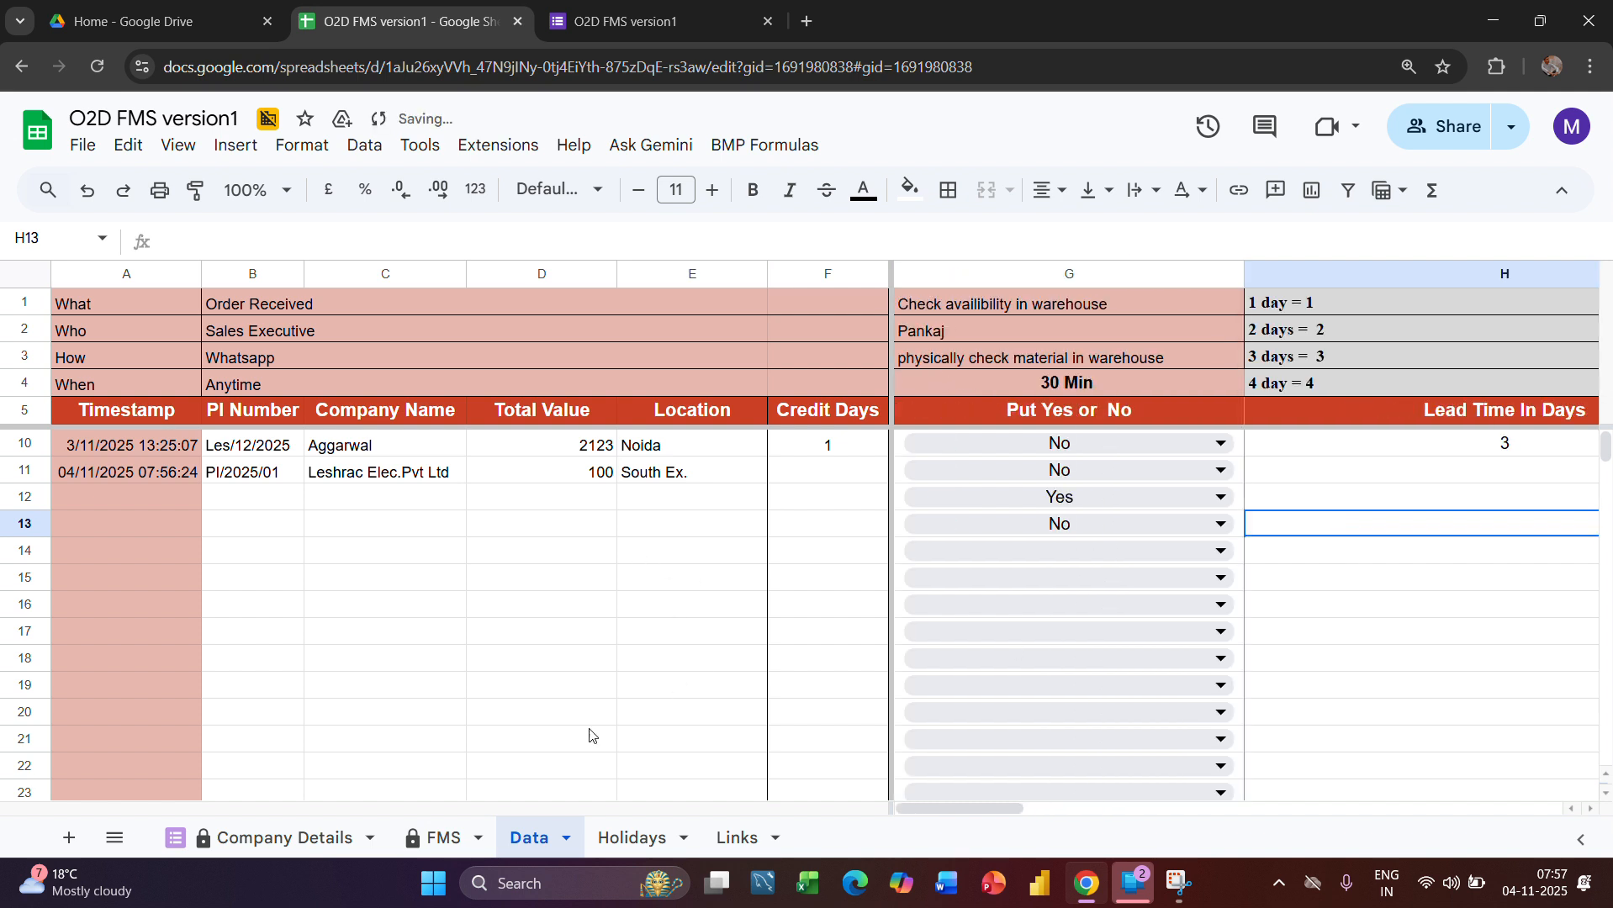
{"action": "left_click", "coordinate": [293, 841]}
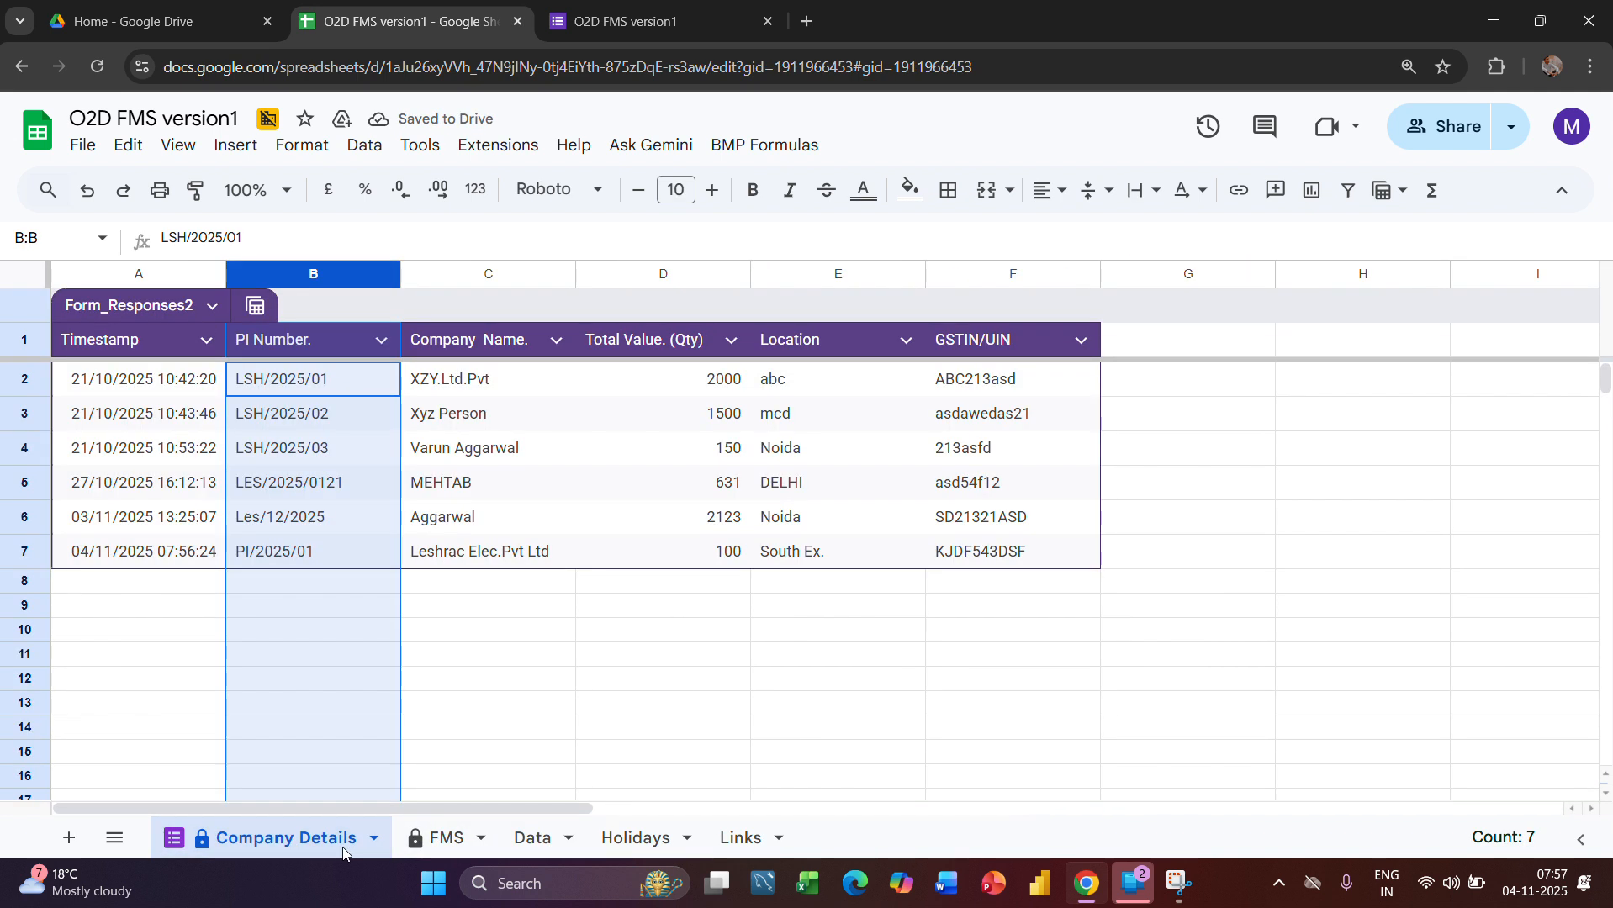
{"action": "left_click", "coordinate": [412, 844]}
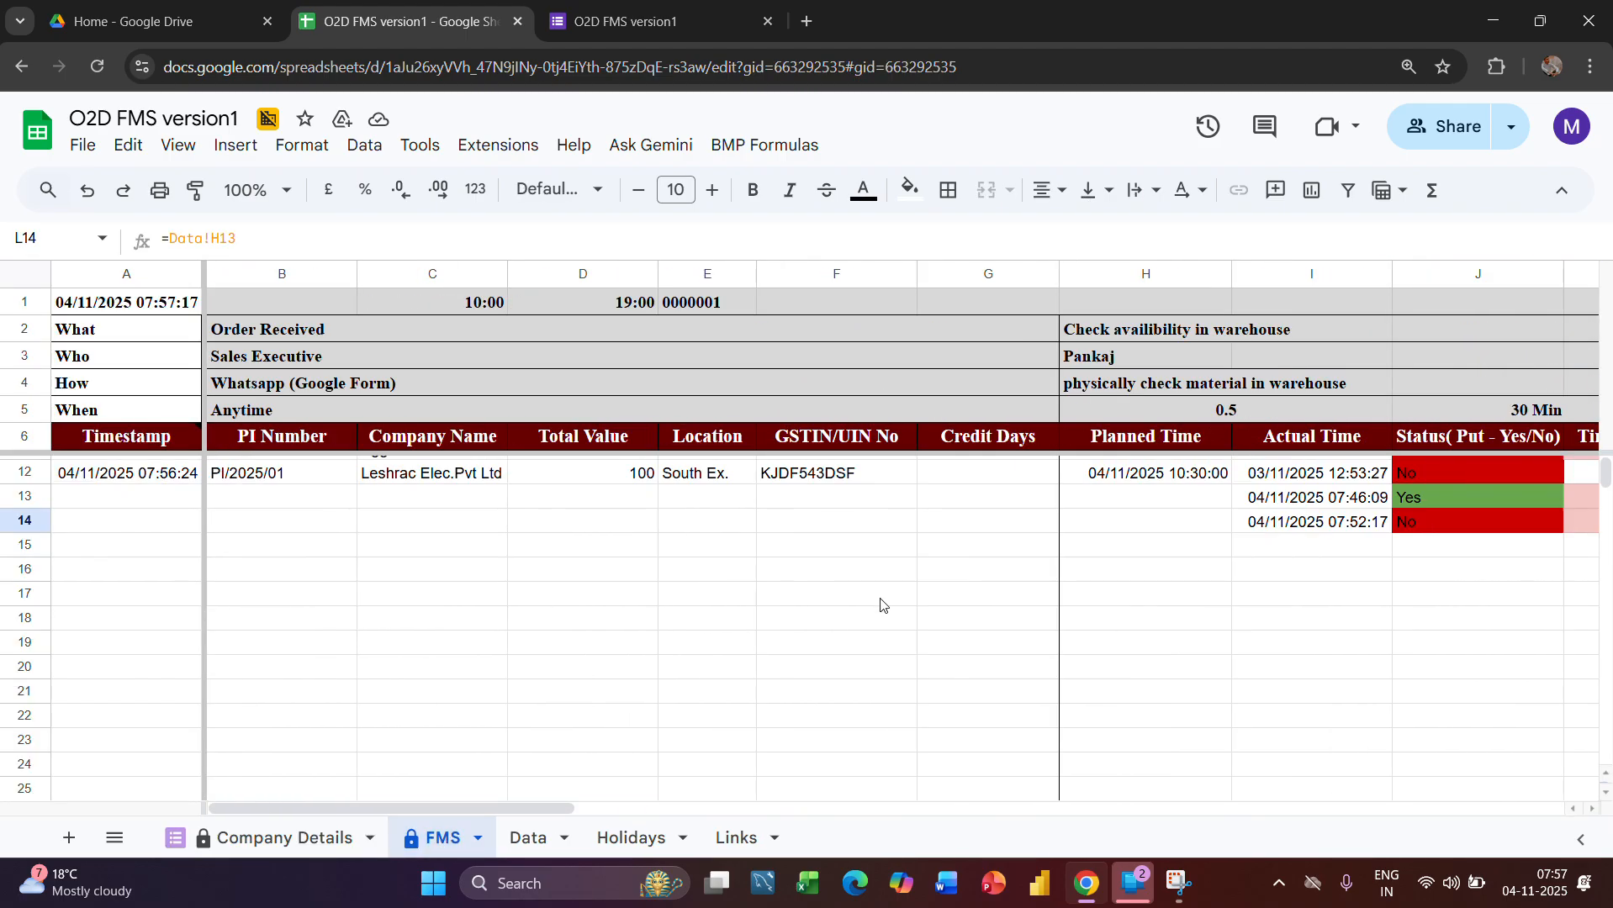
{"action": "scroll", "coordinate": [643, 654], "scroll_direction": "up", "scroll_amount": 2}
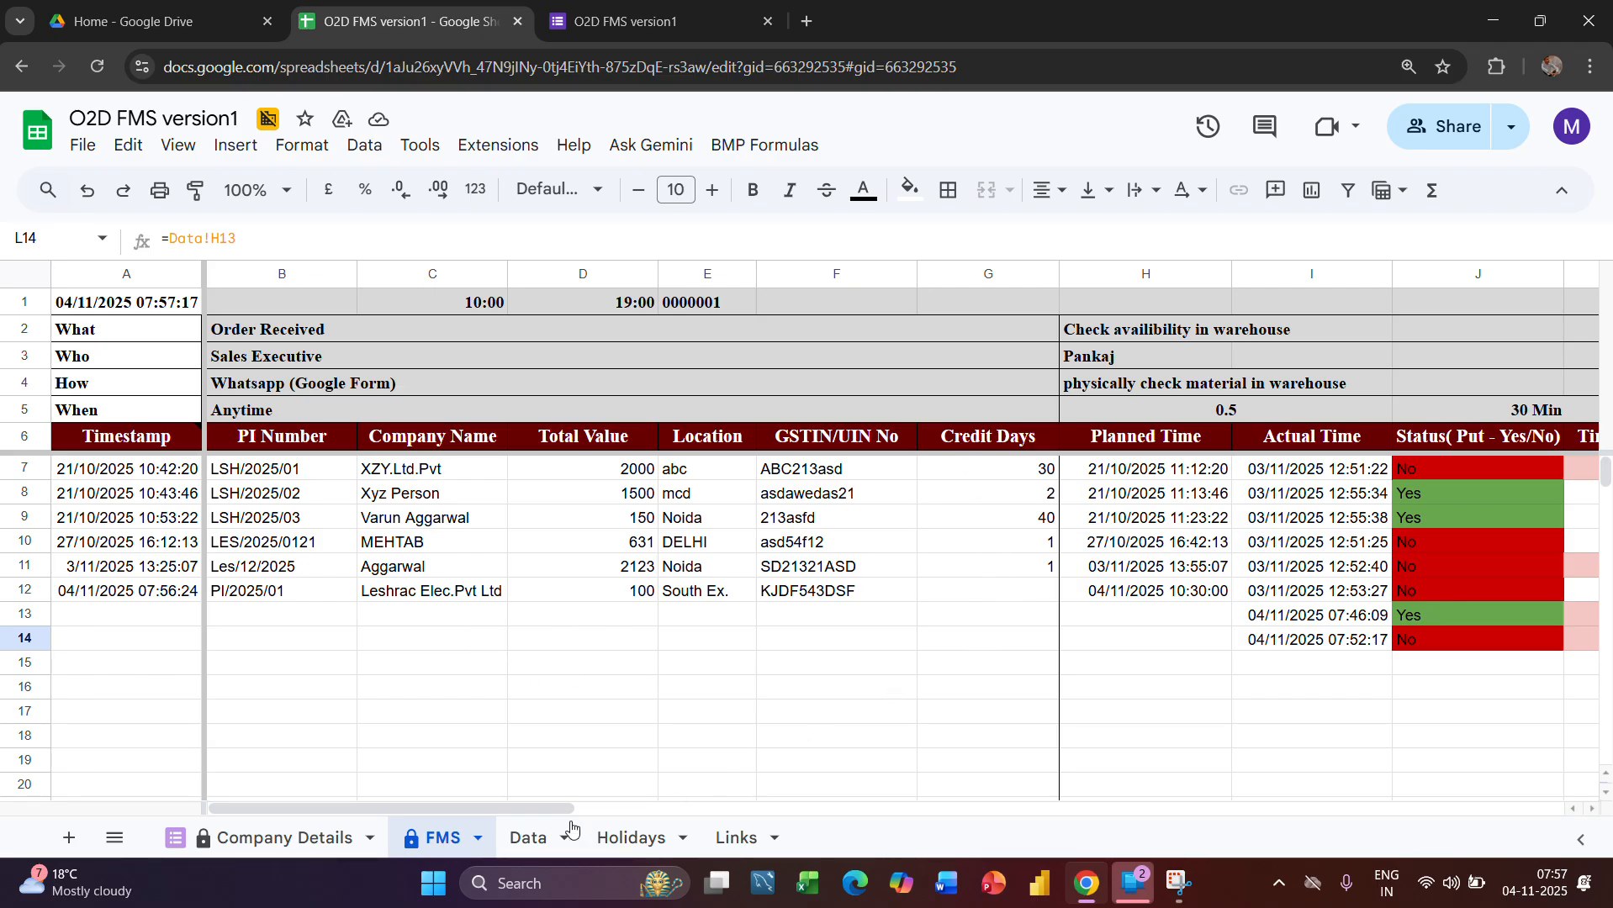
Set Credit Days to 20 for the Leshrac Elec.Pvt Ltd order in the Data sheet
{"action": "left_click", "coordinate": [535, 838]}
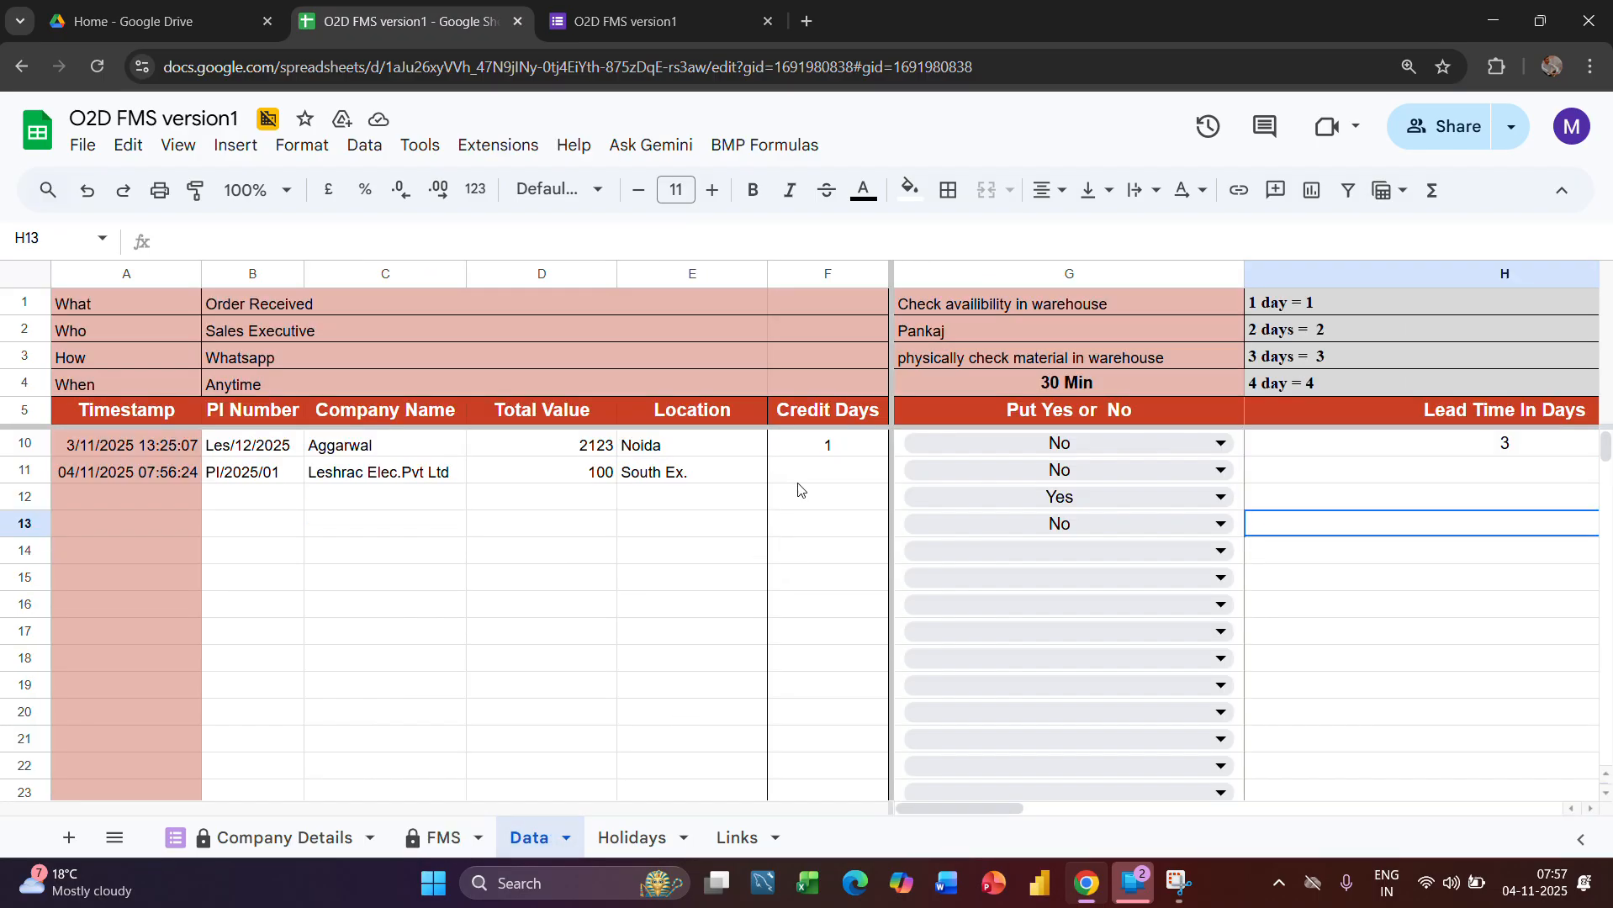
{"action": "left_click", "coordinate": [806, 480]}
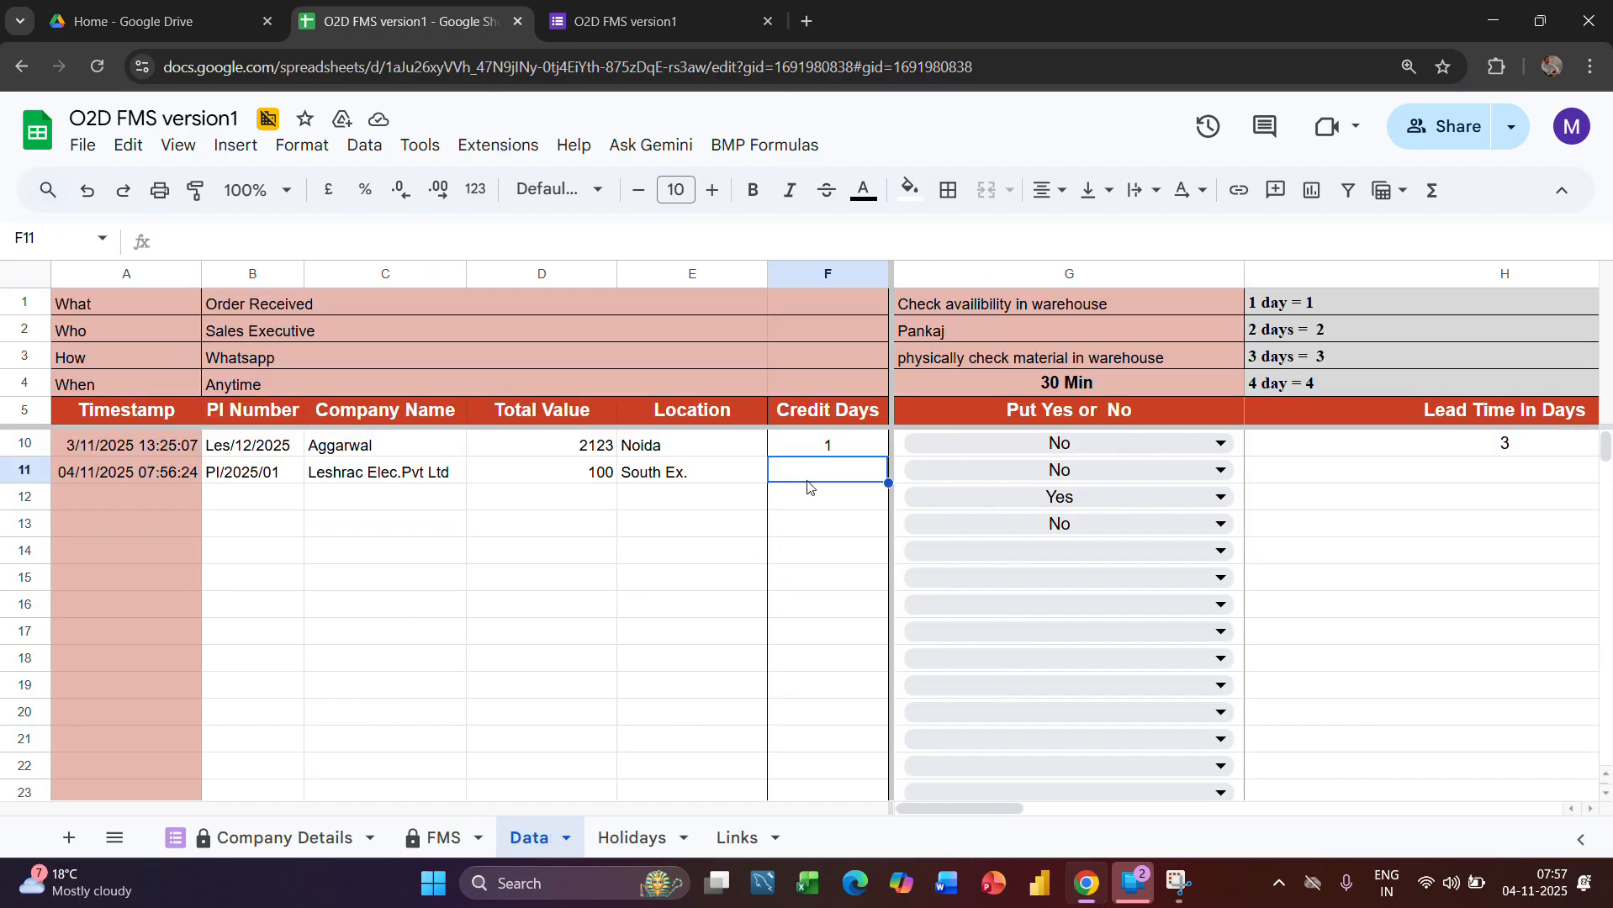
{"action": "type", "text": "20"}
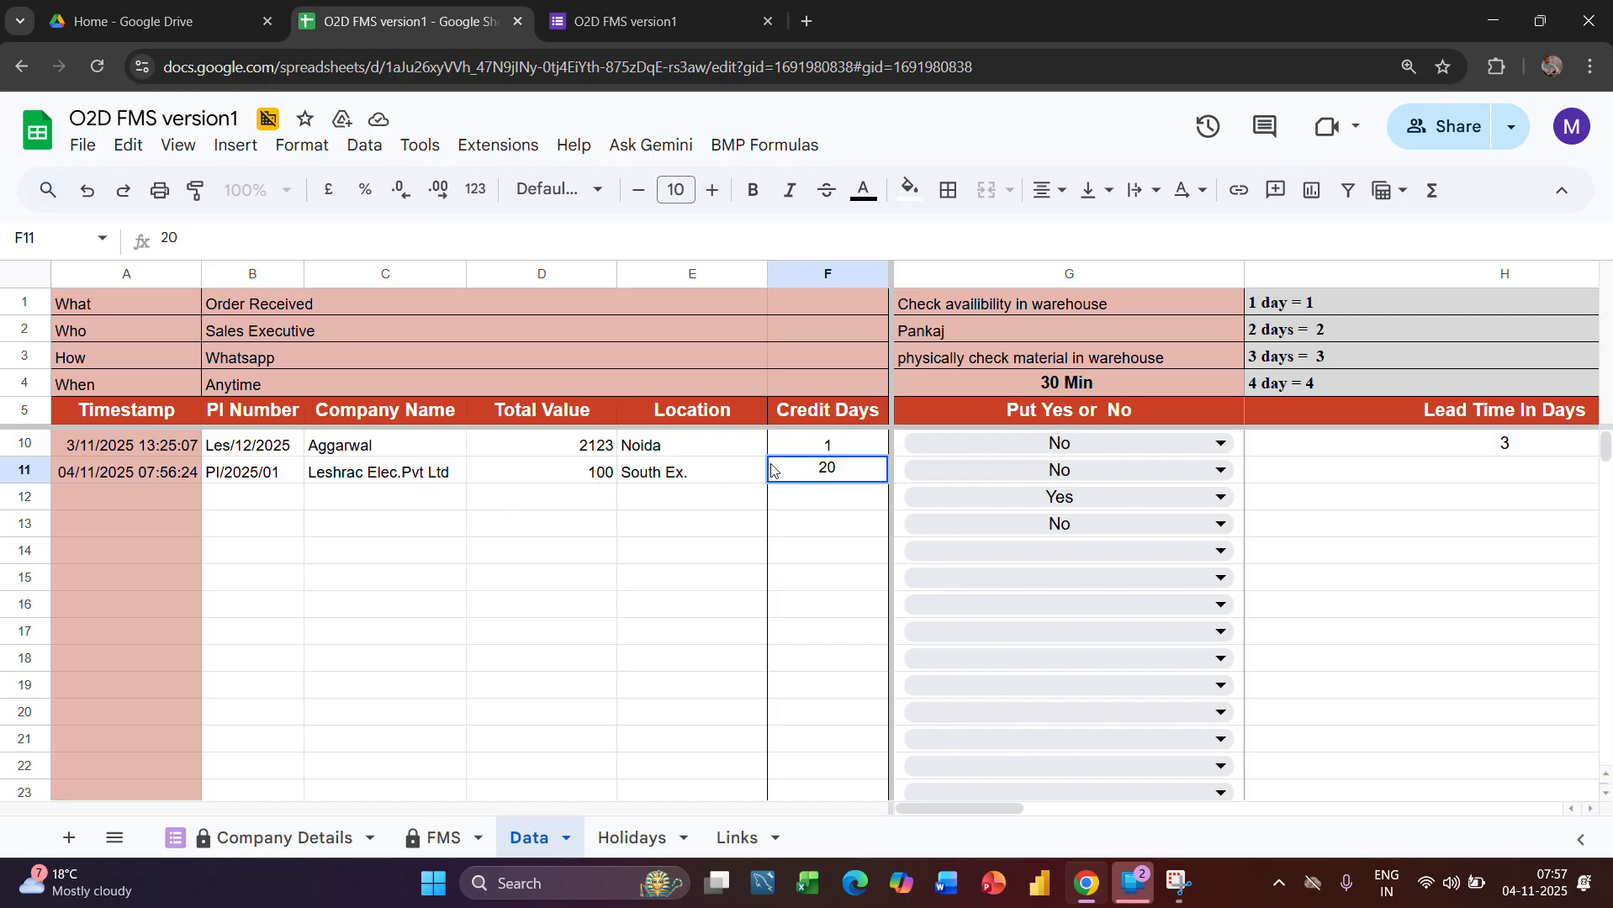
{"action": "key", "text": "Return"}
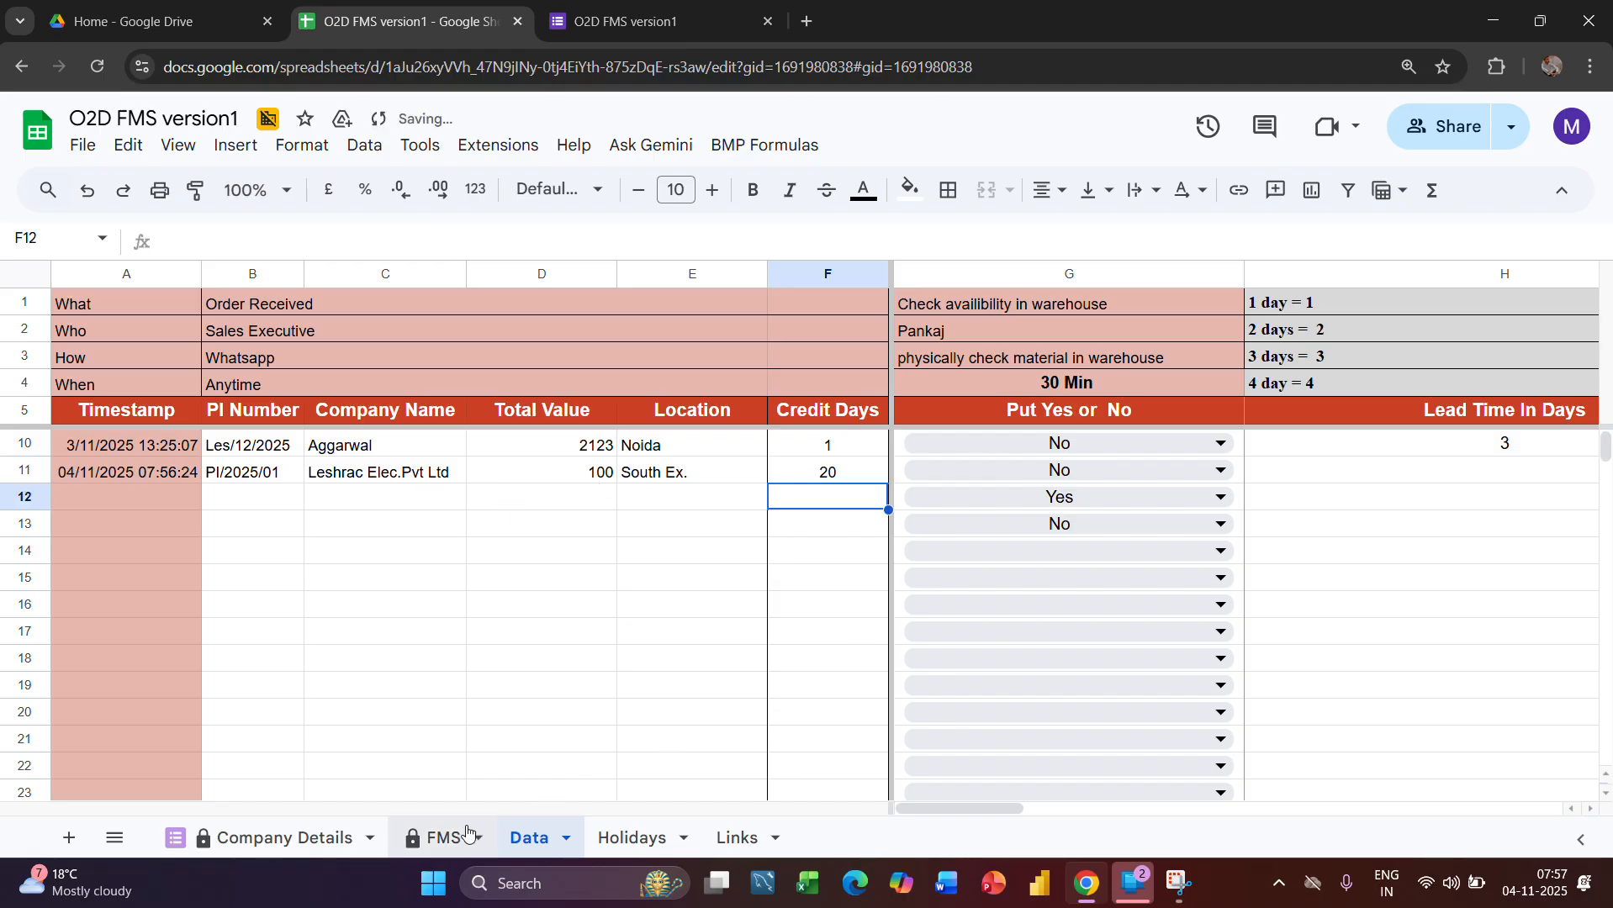
Check the Leshrac Elec.Pvt Ltd order's Credit Days and warehouse stage columns in the FMS sheet, and view the Holidays sheet
{"action": "left_click", "coordinate": [444, 837]}
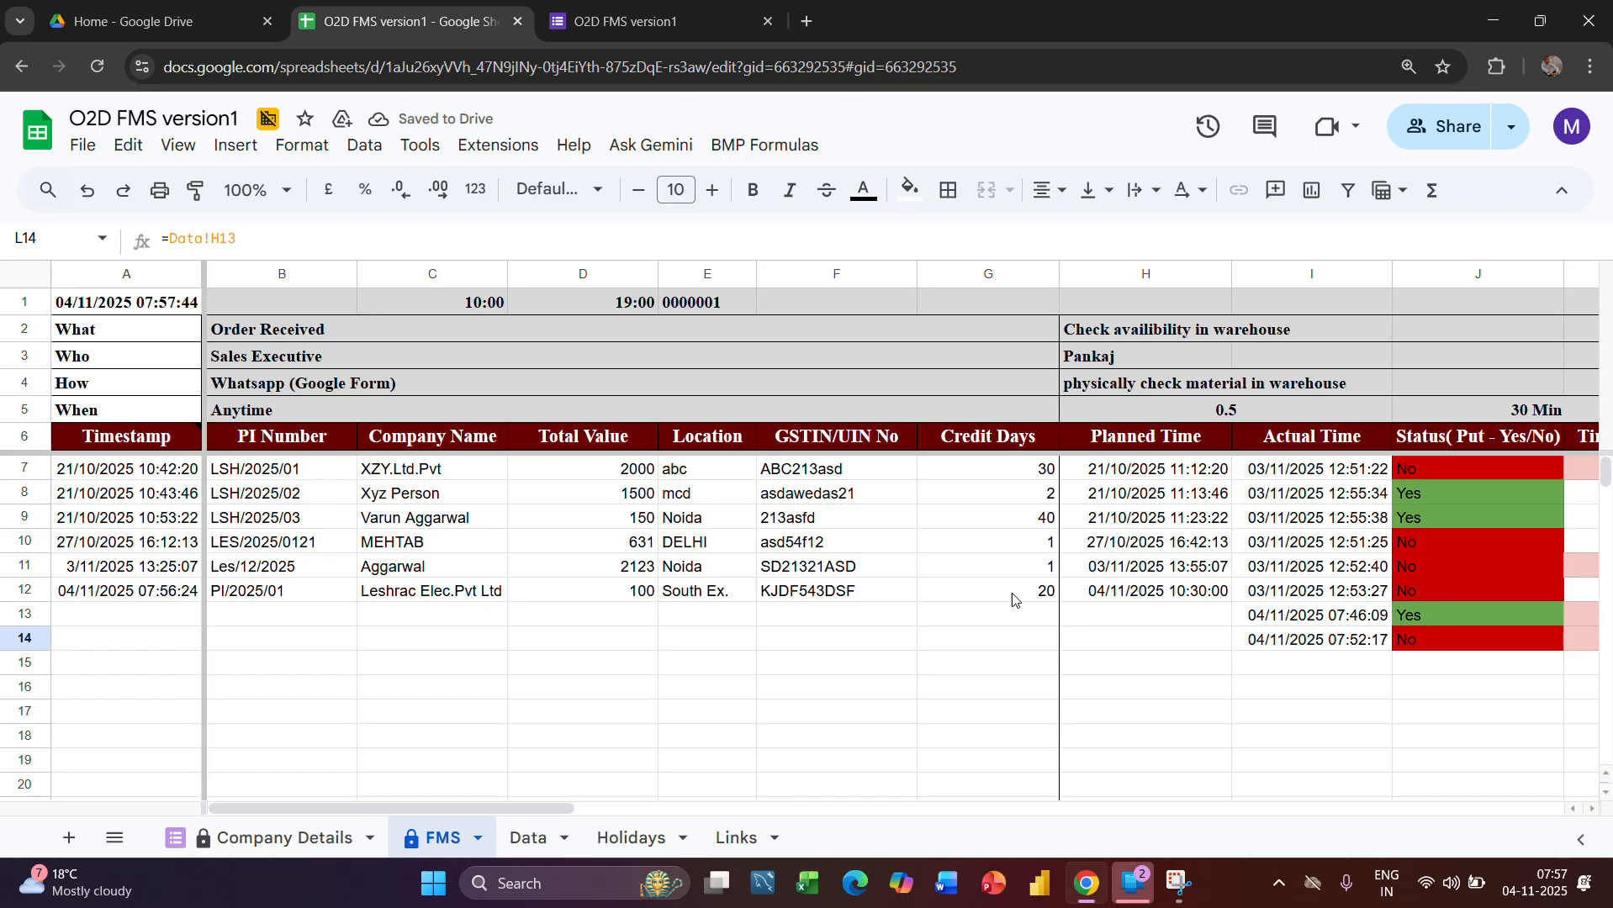
{"action": "scroll", "coordinate": [1247, 689], "scroll_direction": "right", "scroll_amount": 5}
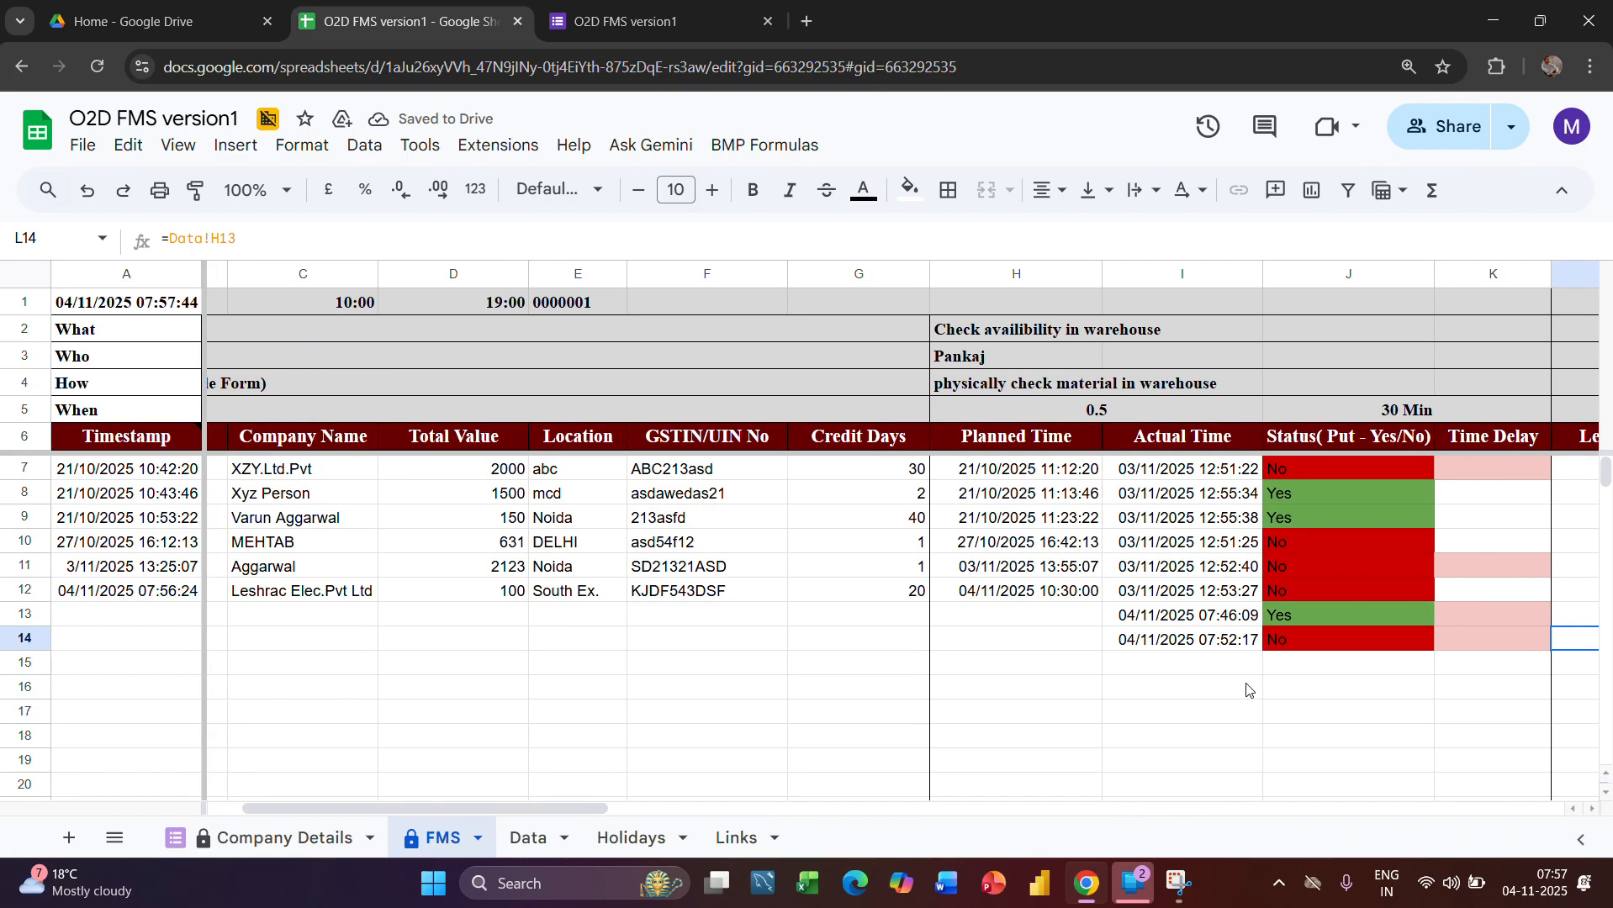
{"action": "scroll", "coordinate": [1247, 689], "scroll_direction": "left", "scroll_amount": 4}
{"action": "scroll", "coordinate": [1246, 689], "scroll_direction": "left", "scroll_amount": 1}
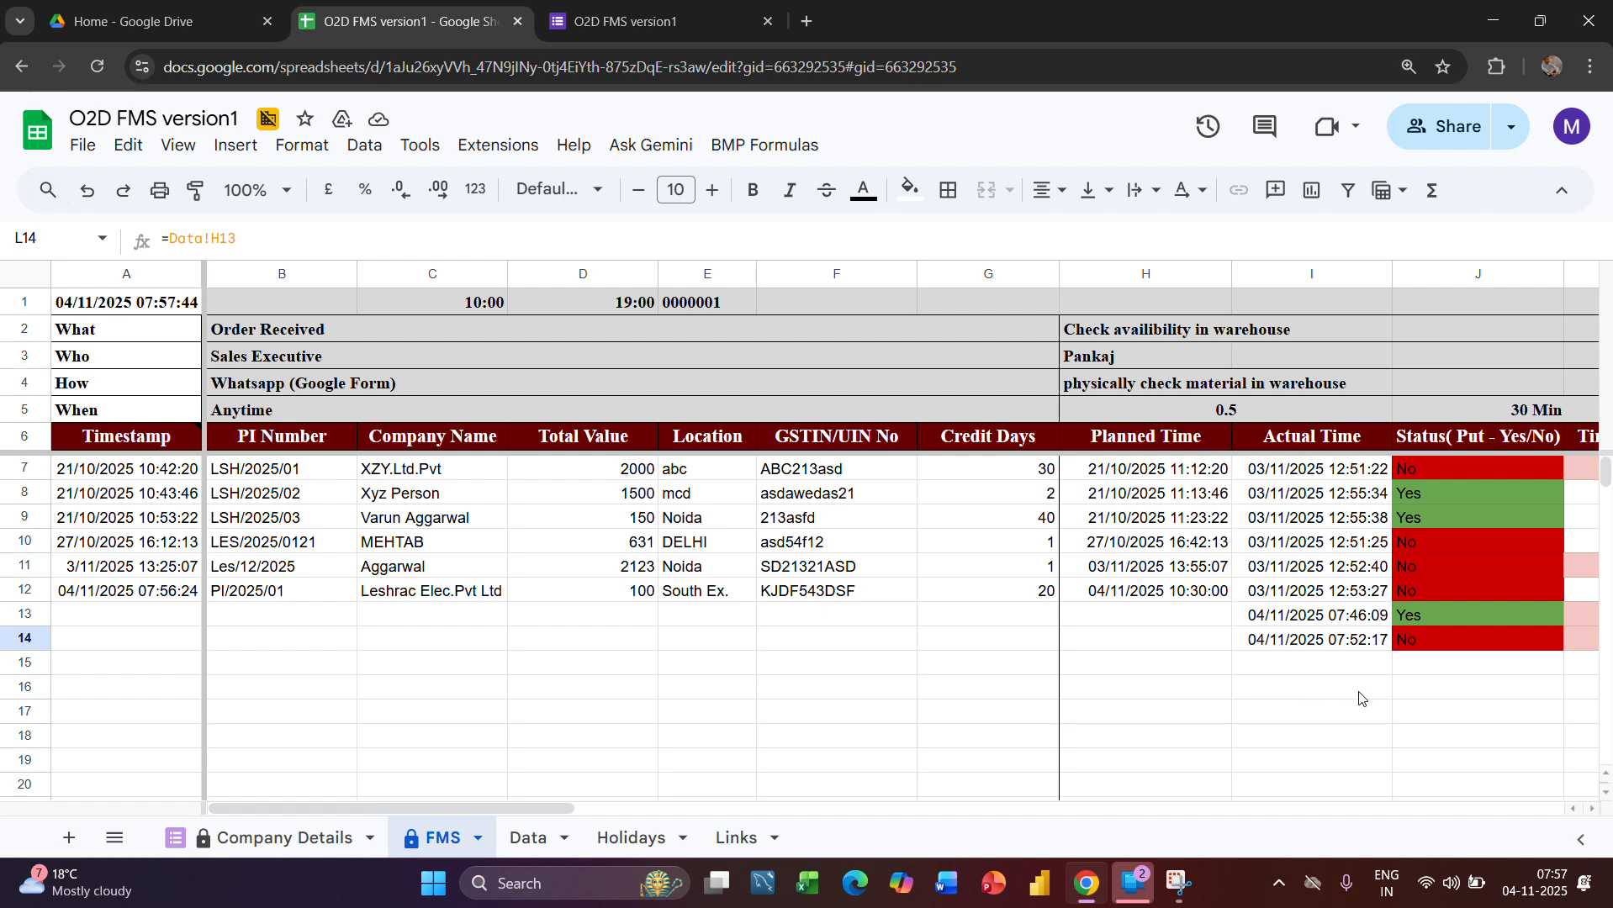
{"action": "left_click", "coordinate": [631, 838]}
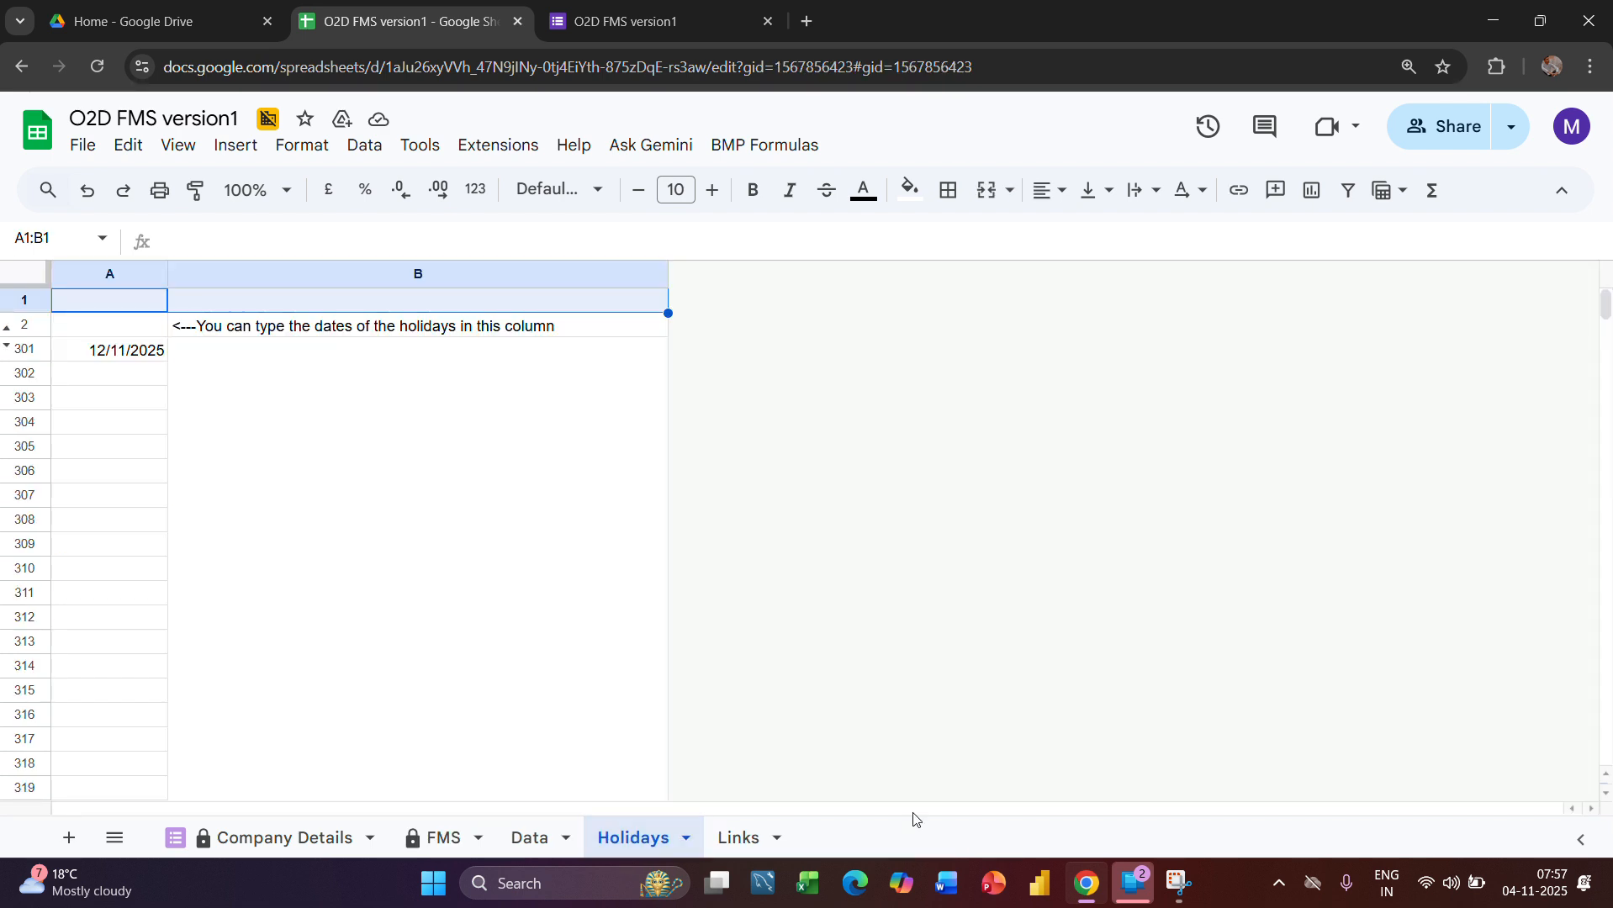
Clear the leftover Put Yes or No selections in G11:G13 of the Data sheet
{"action": "left_click", "coordinate": [533, 838]}
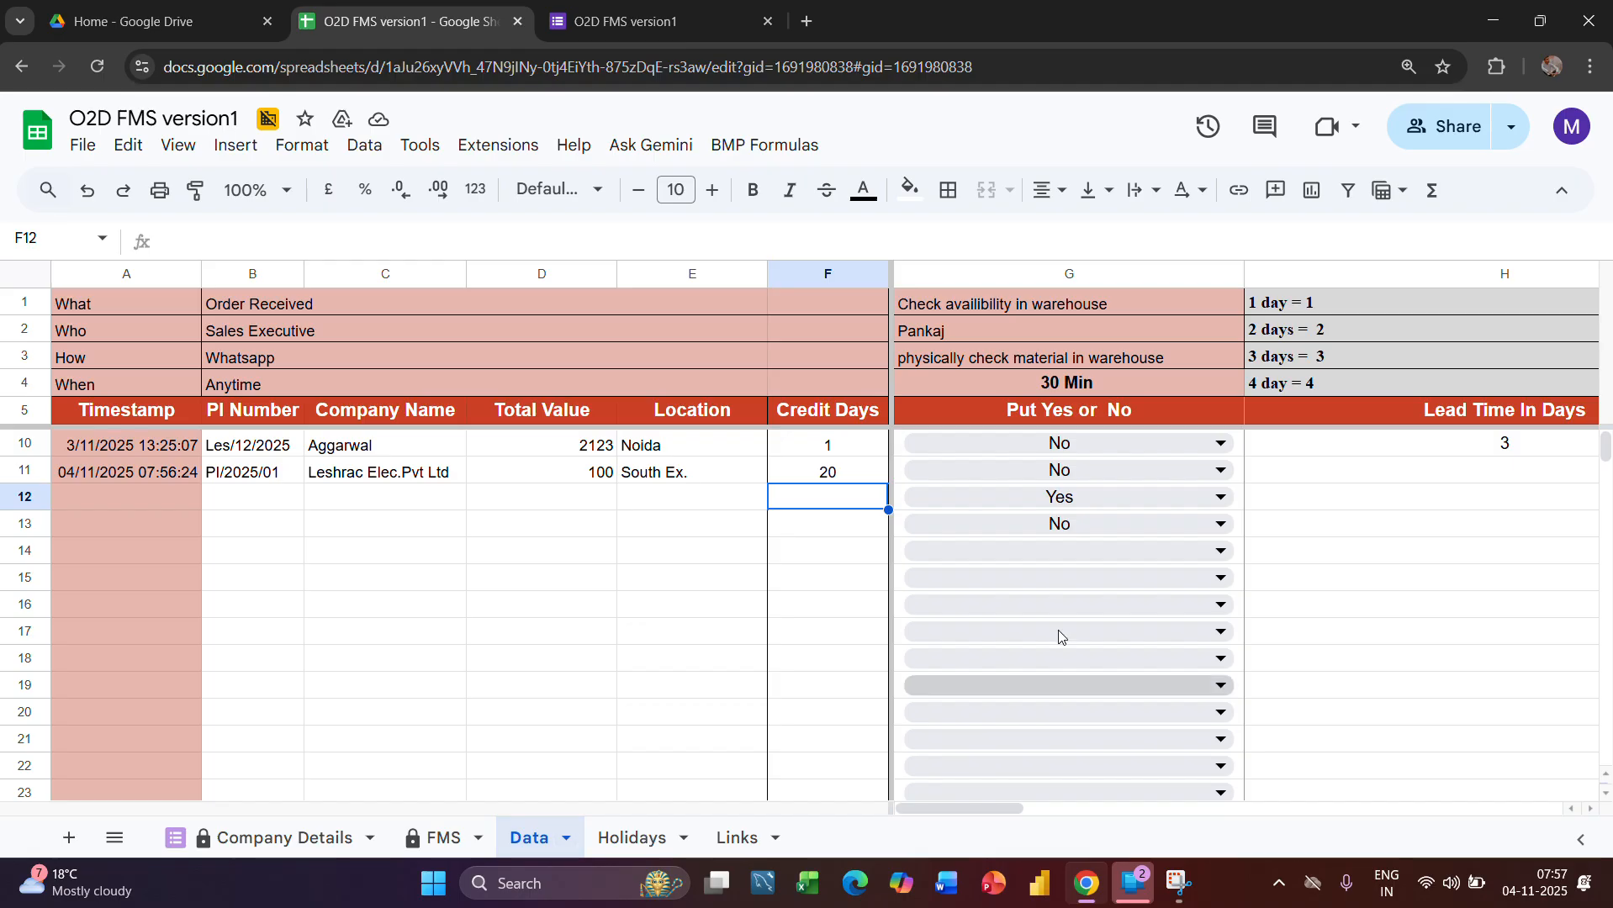
{"action": "left_click", "coordinate": [887, 472]}
{"action": "key", "text": "Right"}
{"action": "key", "text": "shift+Down"}
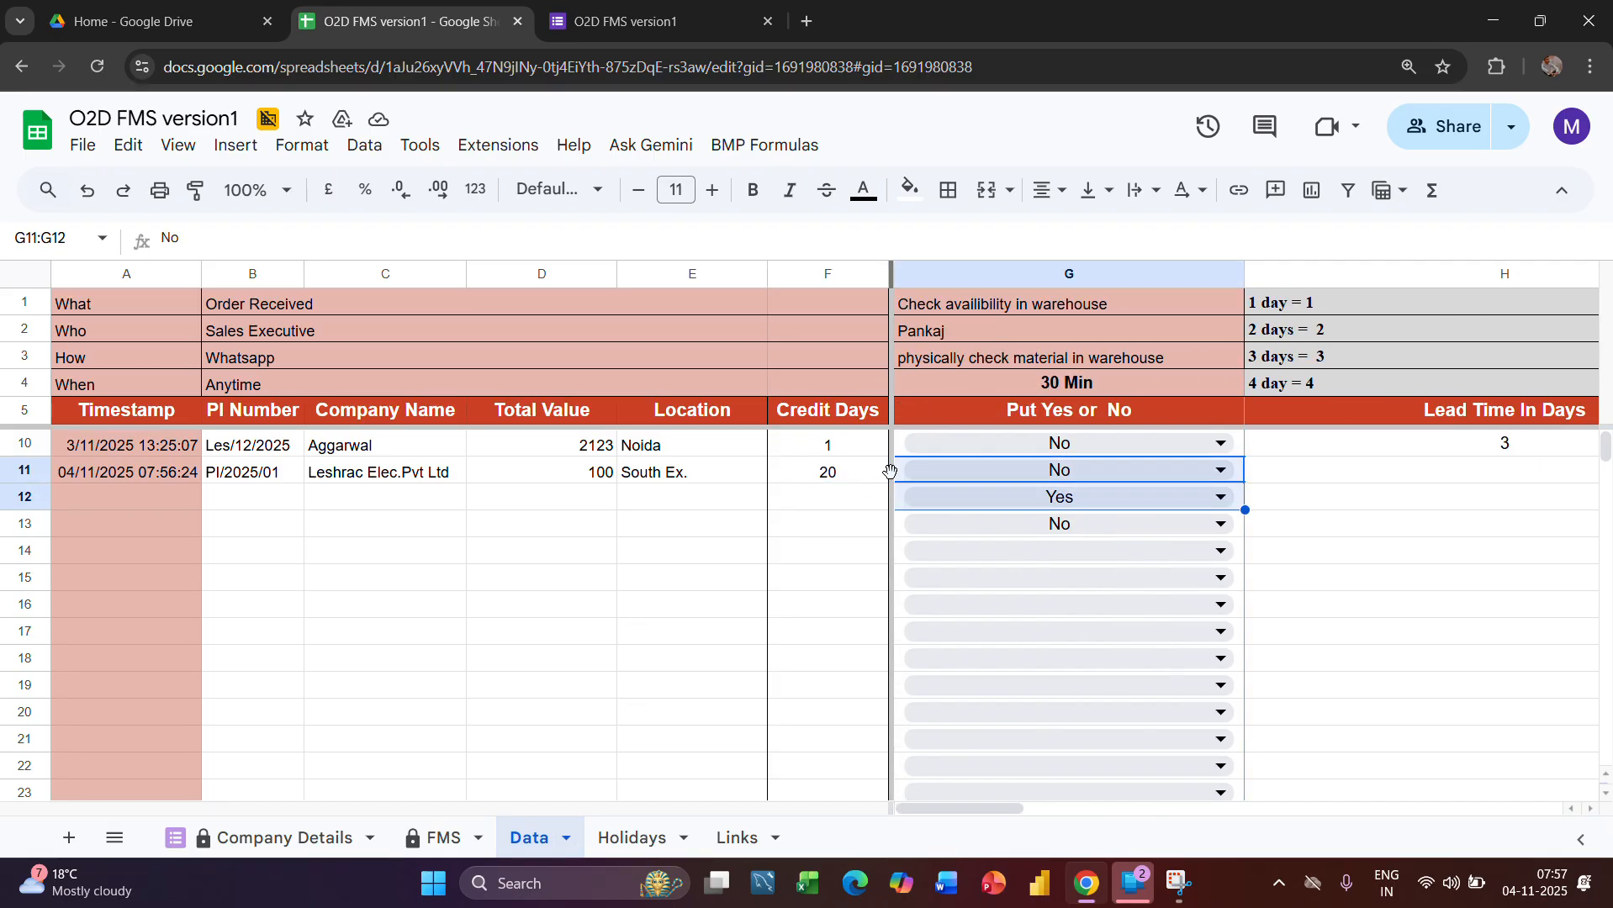
{"action": "key", "text": "shift+Down"}
{"action": "key", "text": "Delete"}
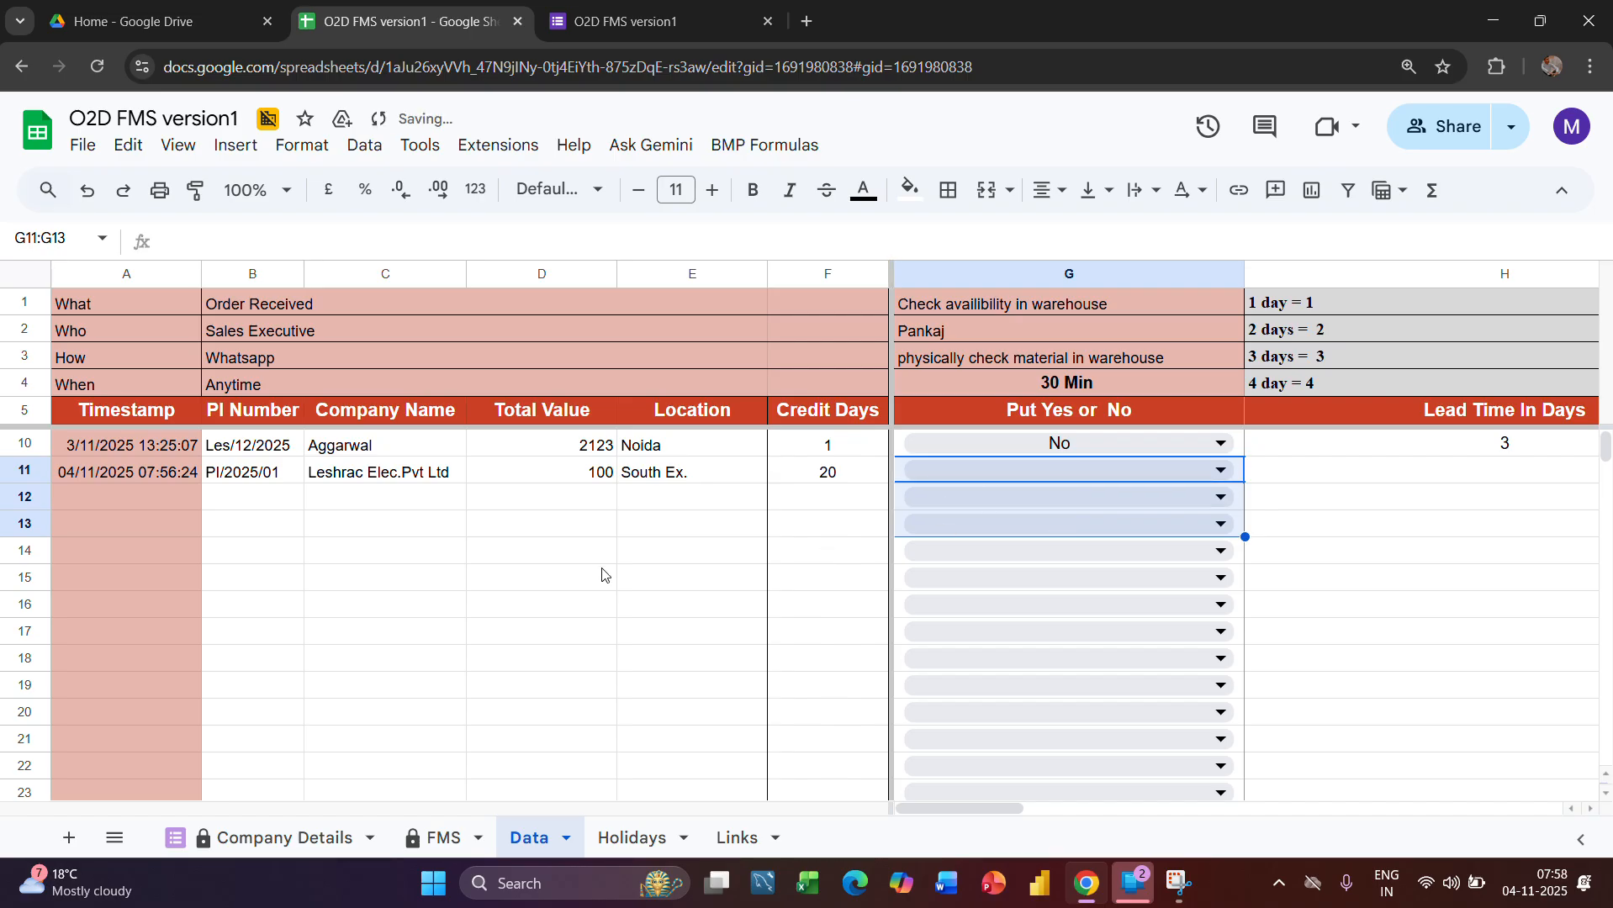
Examine the Planned Time and Status formulas for the Leshrac Elec.Pvt Ltd order's warehouse check in the FMS sheet
{"action": "left_click", "coordinate": [443, 838]}
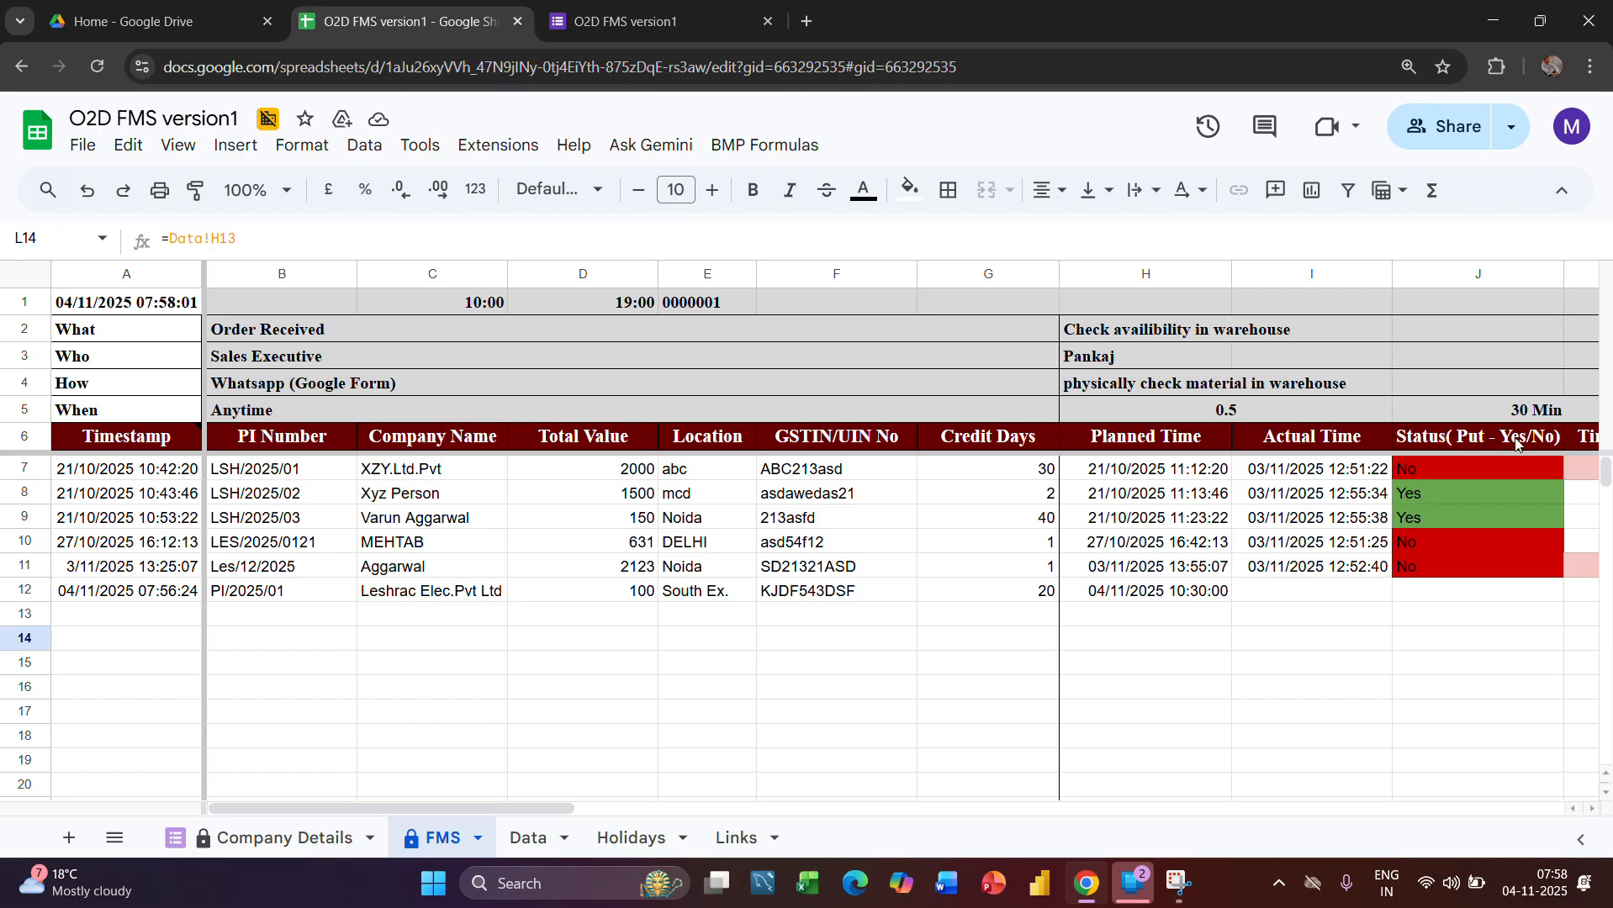
{"action": "scroll", "coordinate": [1527, 461], "scroll_direction": "right", "scroll_amount": 5}
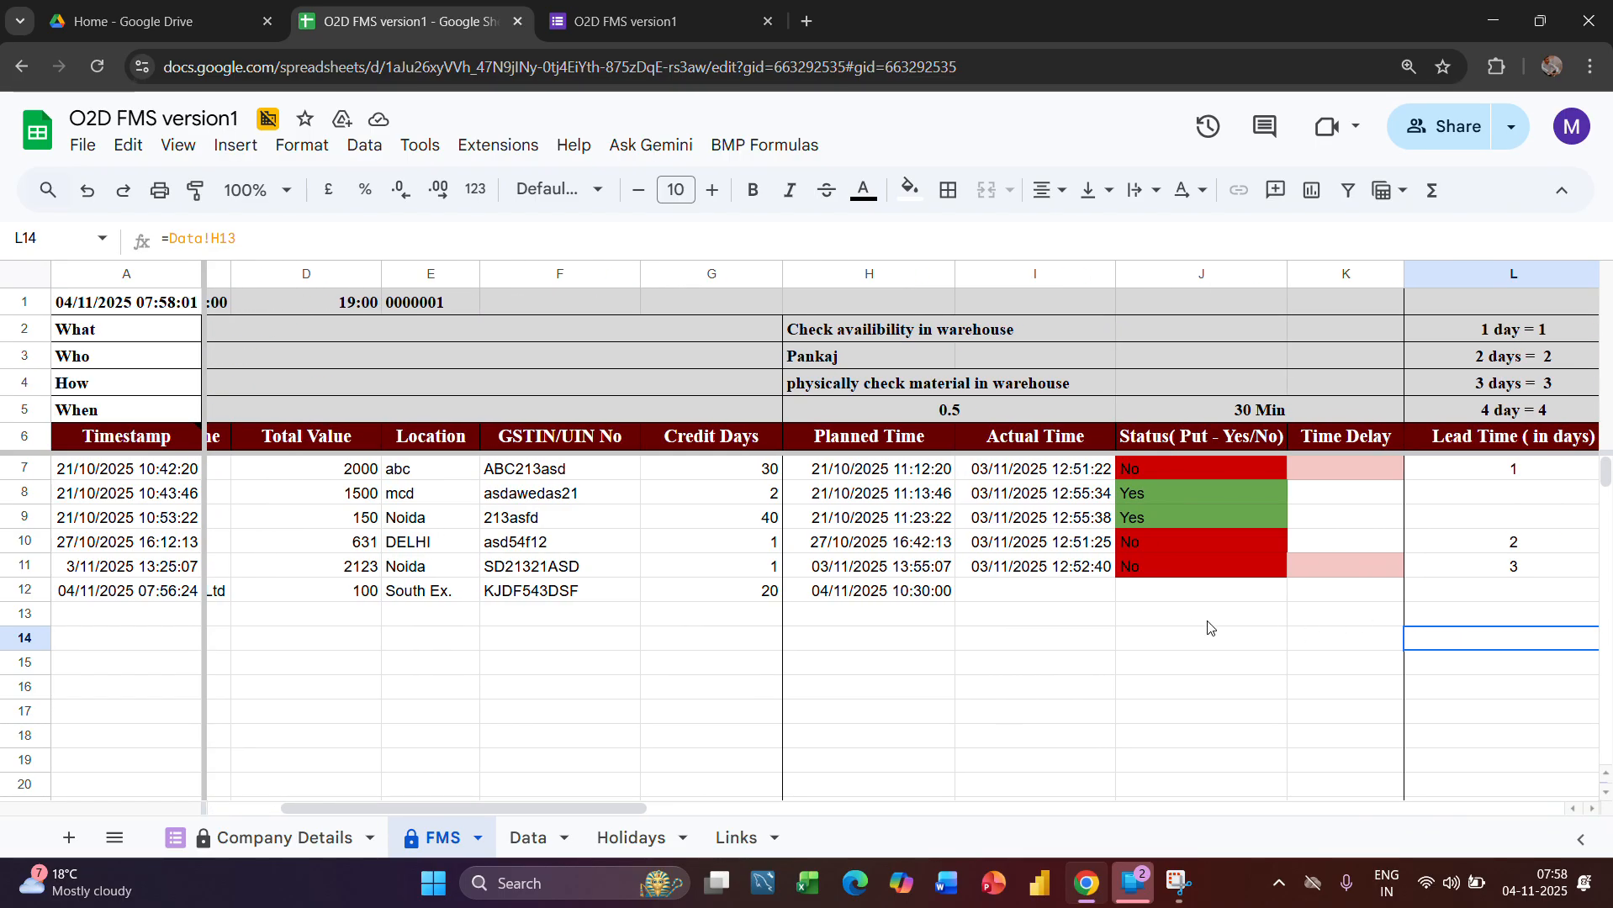
{"action": "left_click", "coordinate": [896, 612]}
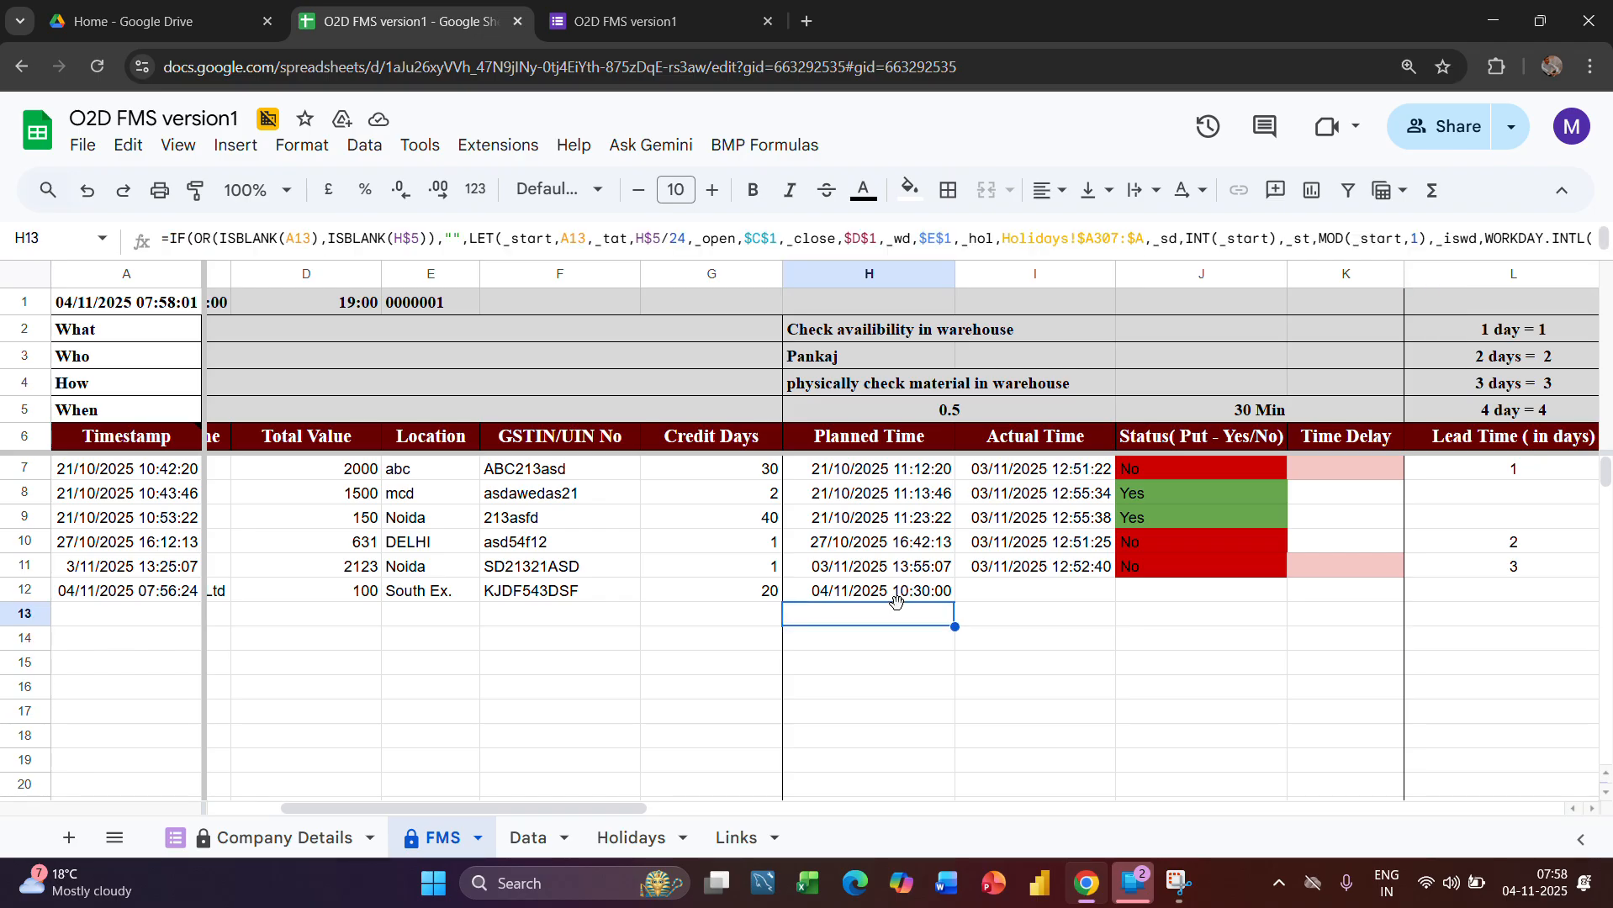
{"action": "left_click", "coordinate": [898, 592]}
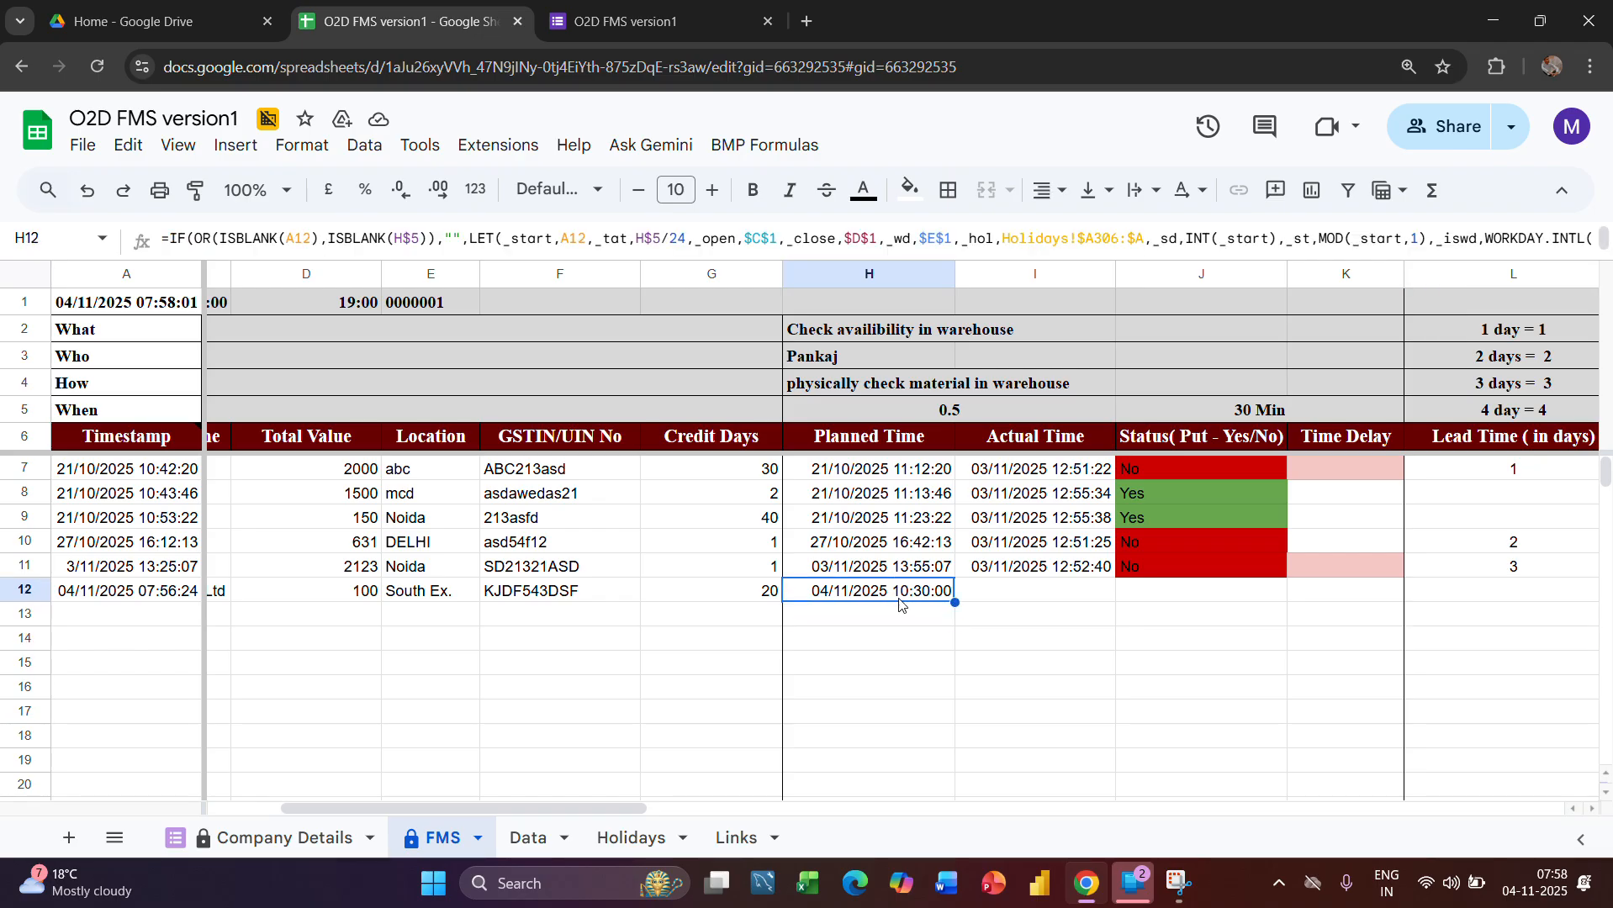
{"action": "left_click", "coordinate": [1145, 591]}
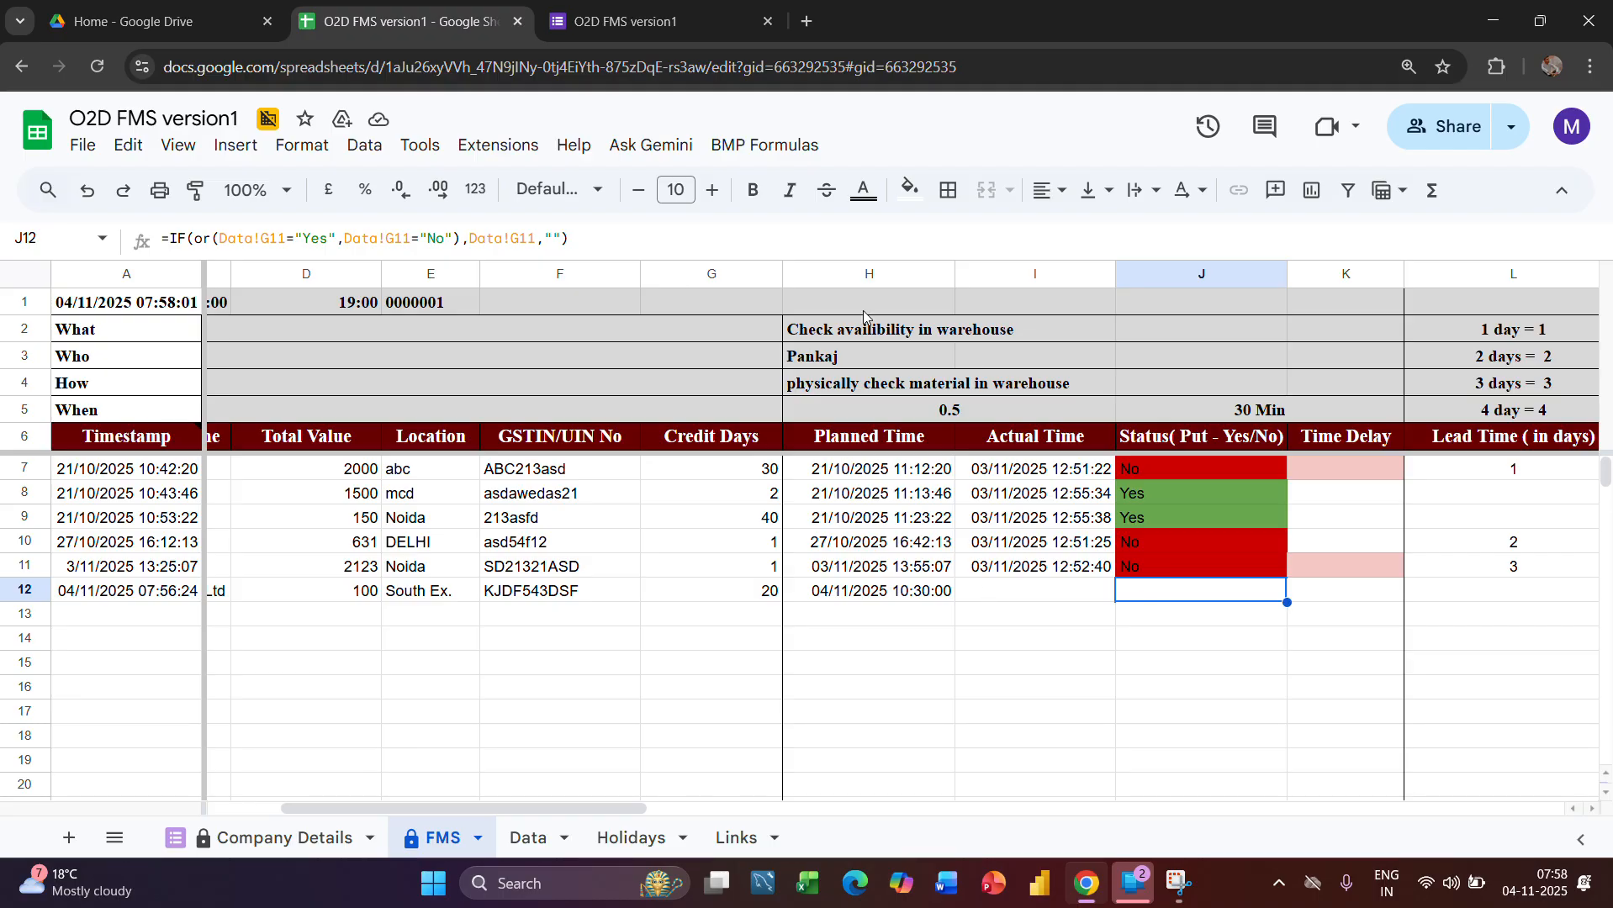
Set Put Yes or No to No for the Leshrac Elec.Pvt Ltd order in the Data sheet, and check its Status in FMS
{"action": "left_click", "coordinate": [861, 276]}
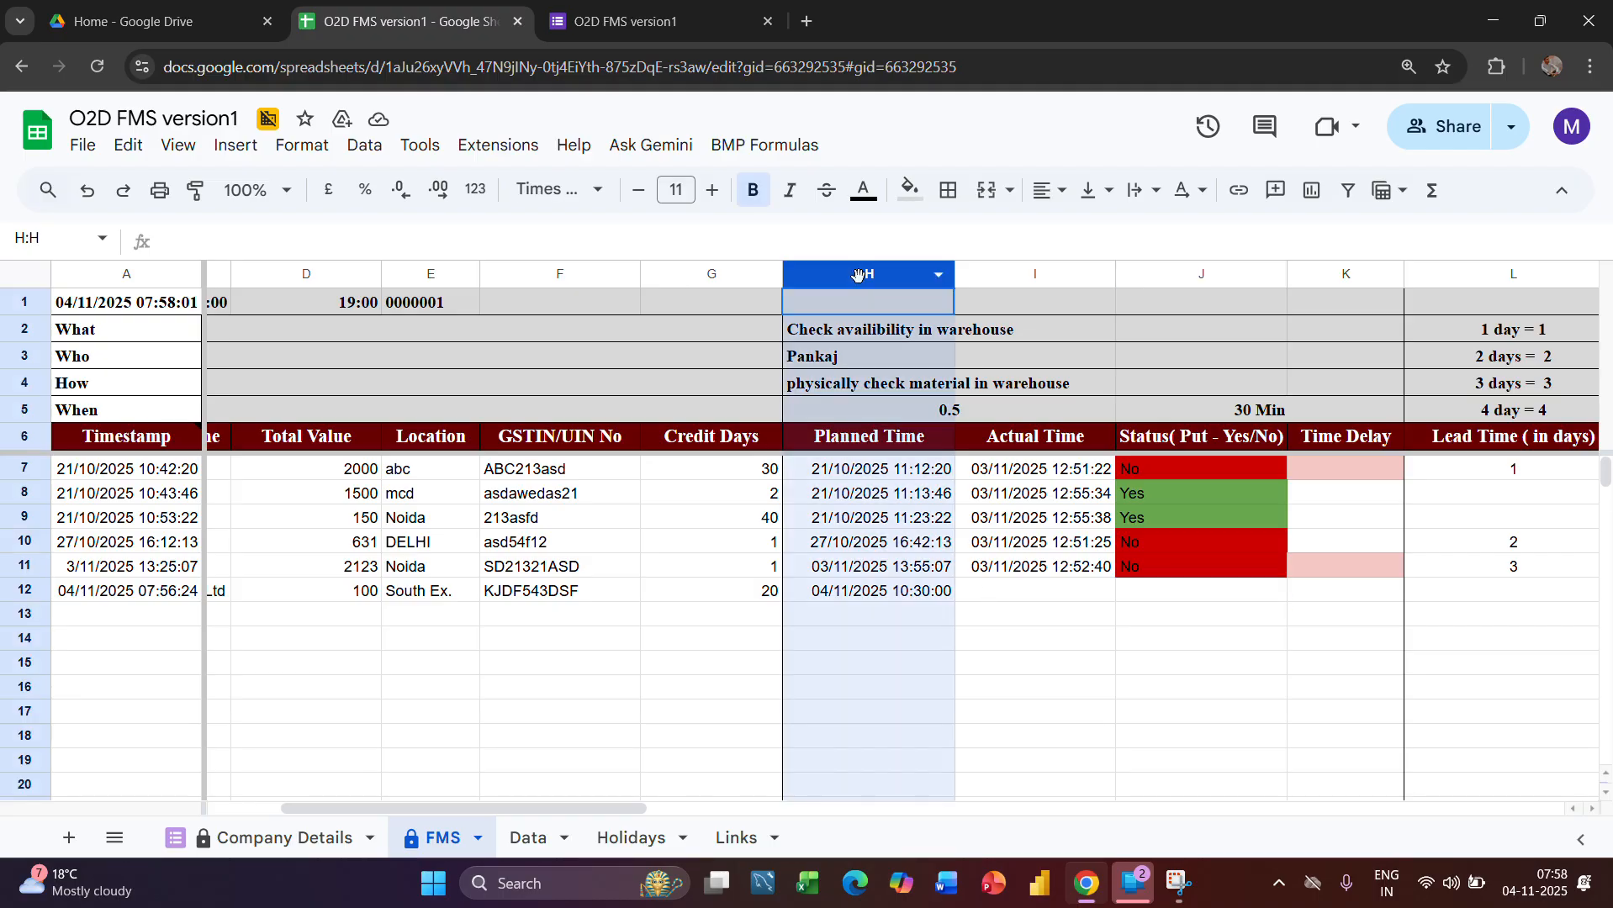
{"action": "left_click", "coordinate": [1035, 580]}
{"action": "left_click", "coordinate": [1154, 598]}
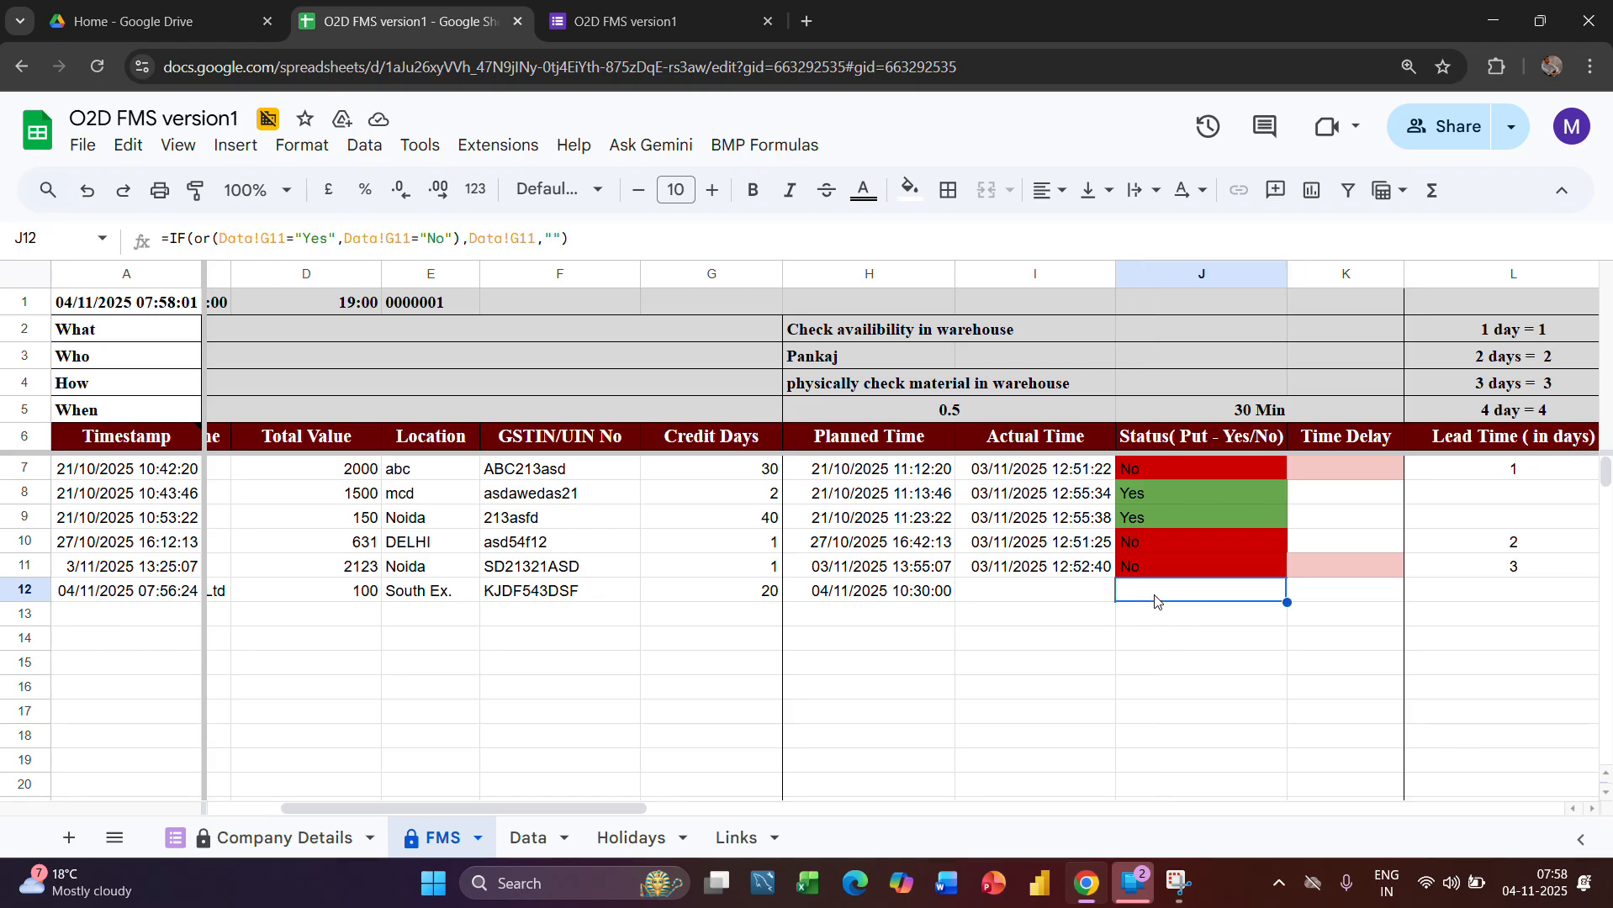
{"action": "left_click", "coordinate": [544, 841]}
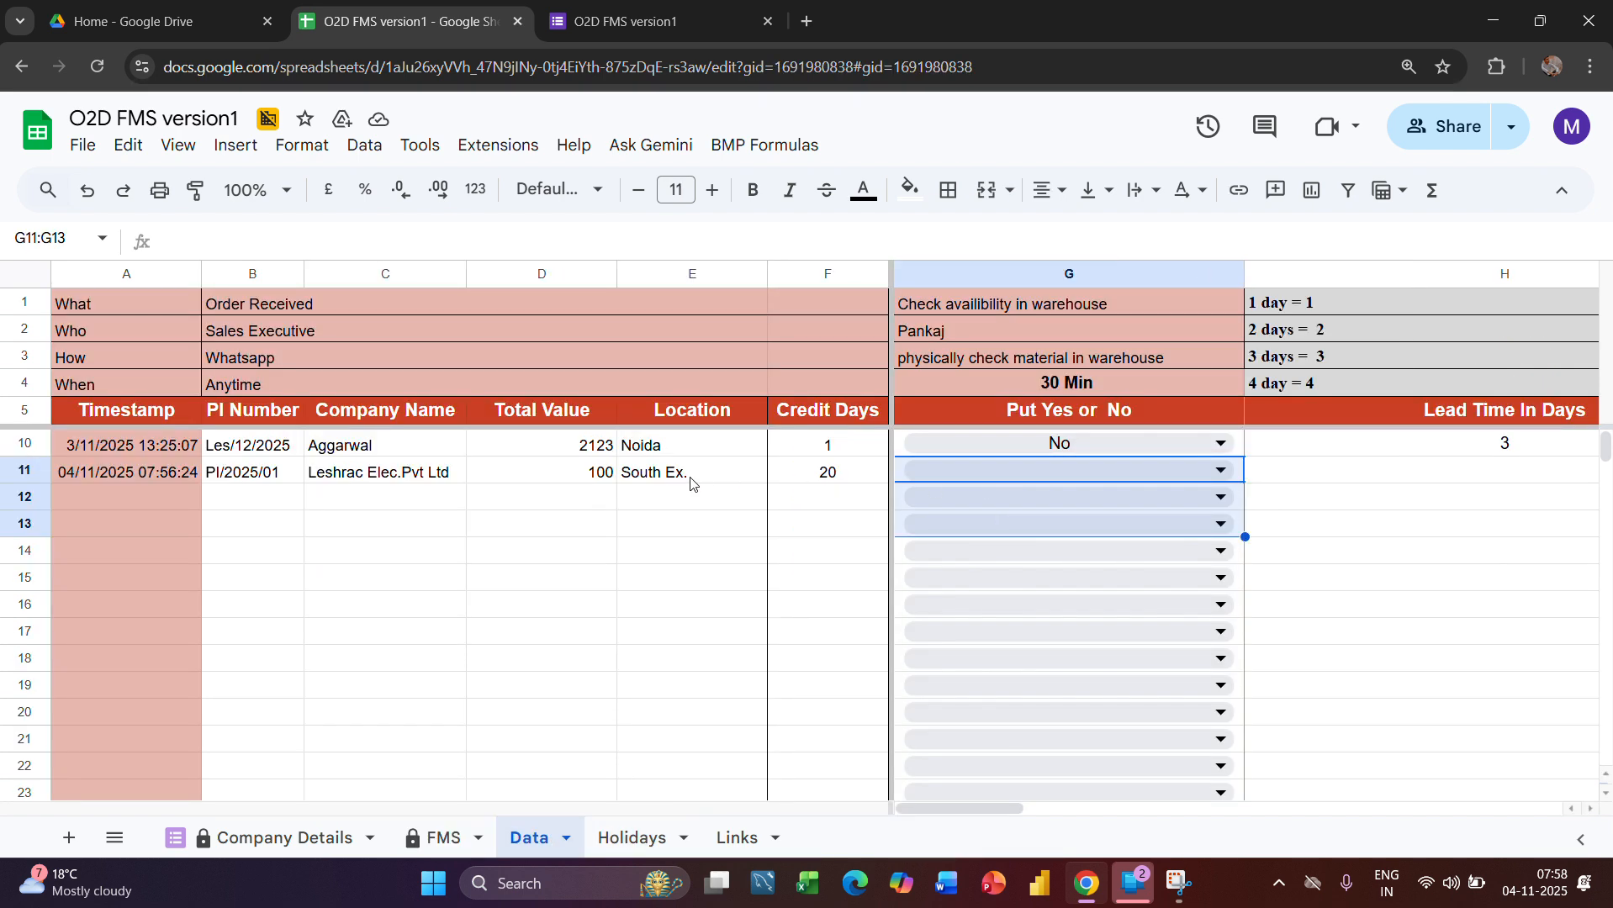
{"action": "left_click", "coordinate": [1220, 471]}
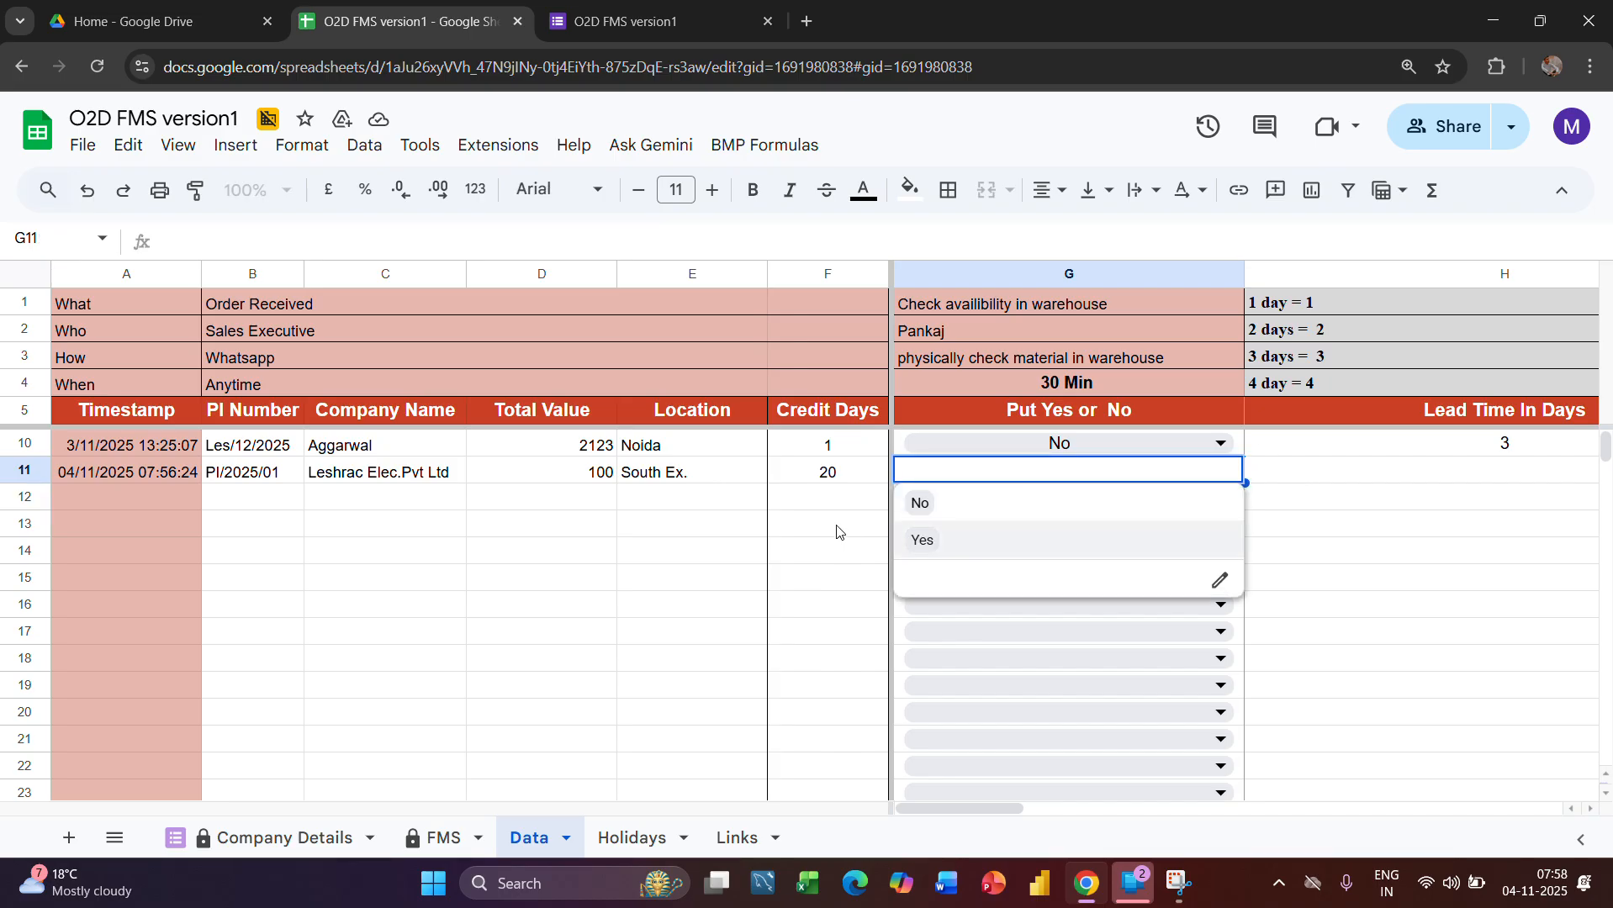
{"action": "left_click", "coordinate": [923, 539]}
{"action": "key", "text": "Return"}
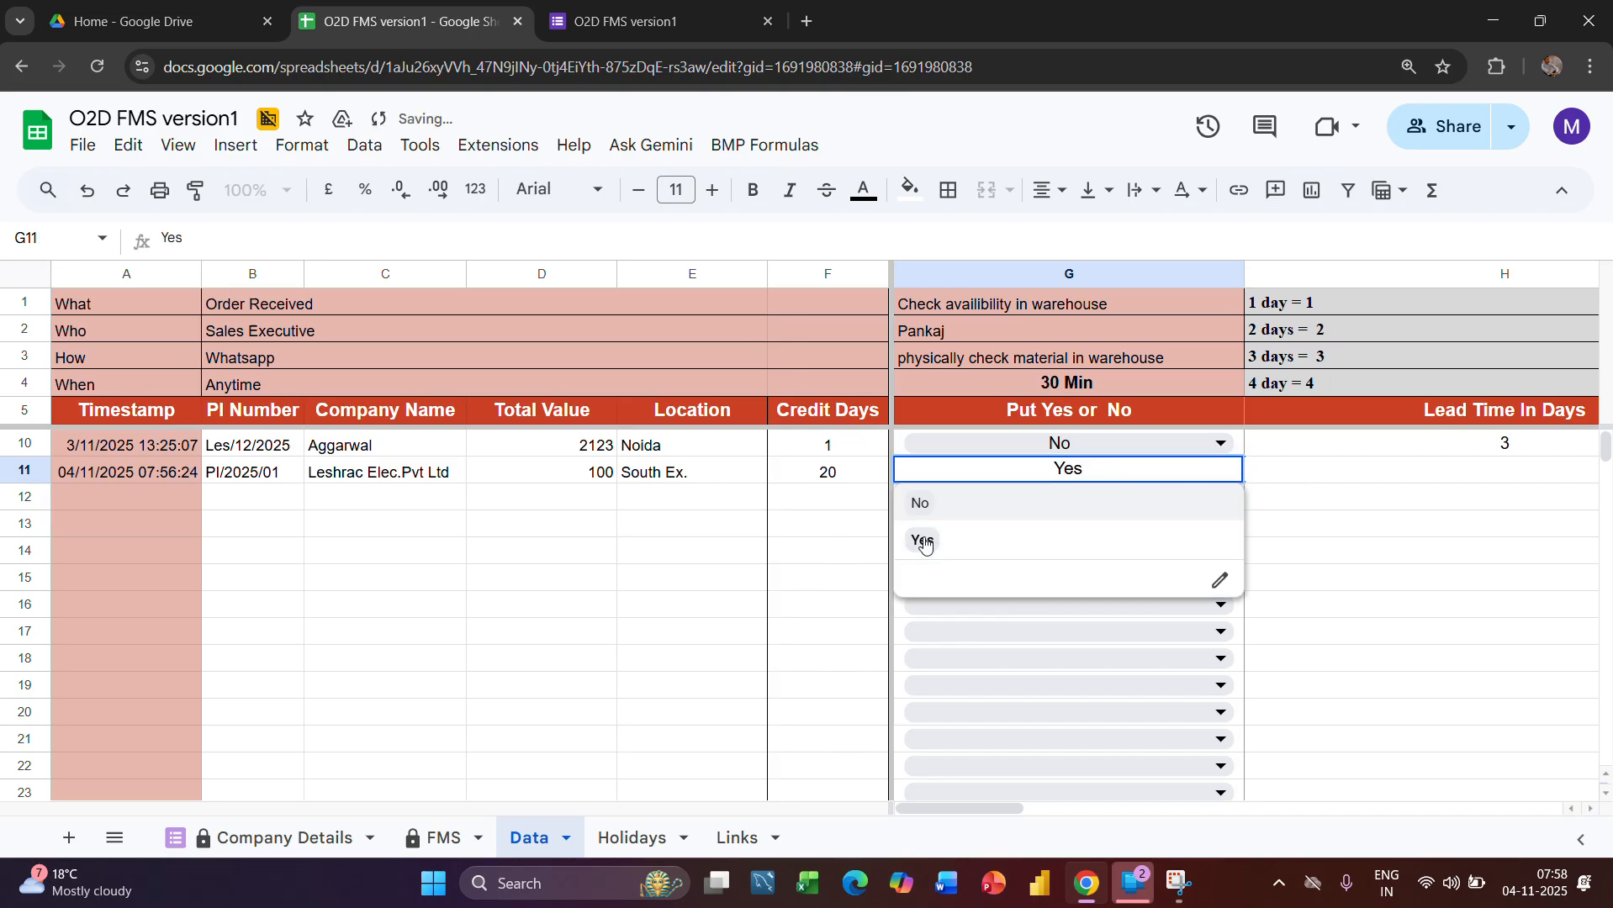
{"action": "key", "text": "Return"}
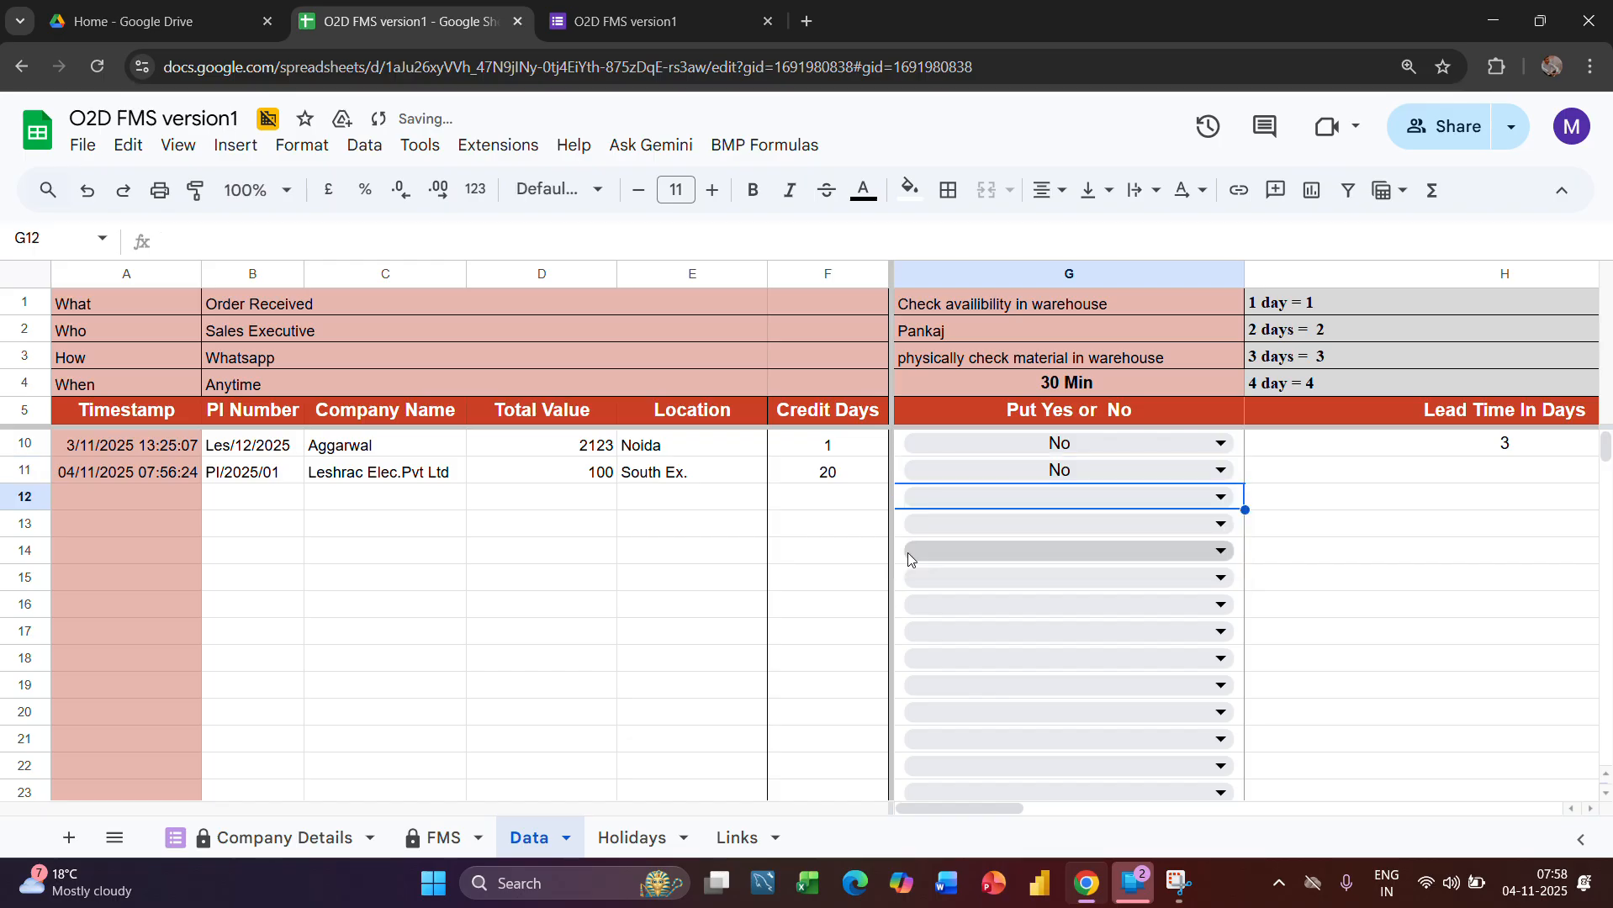
{"action": "left_click", "coordinate": [424, 838]}
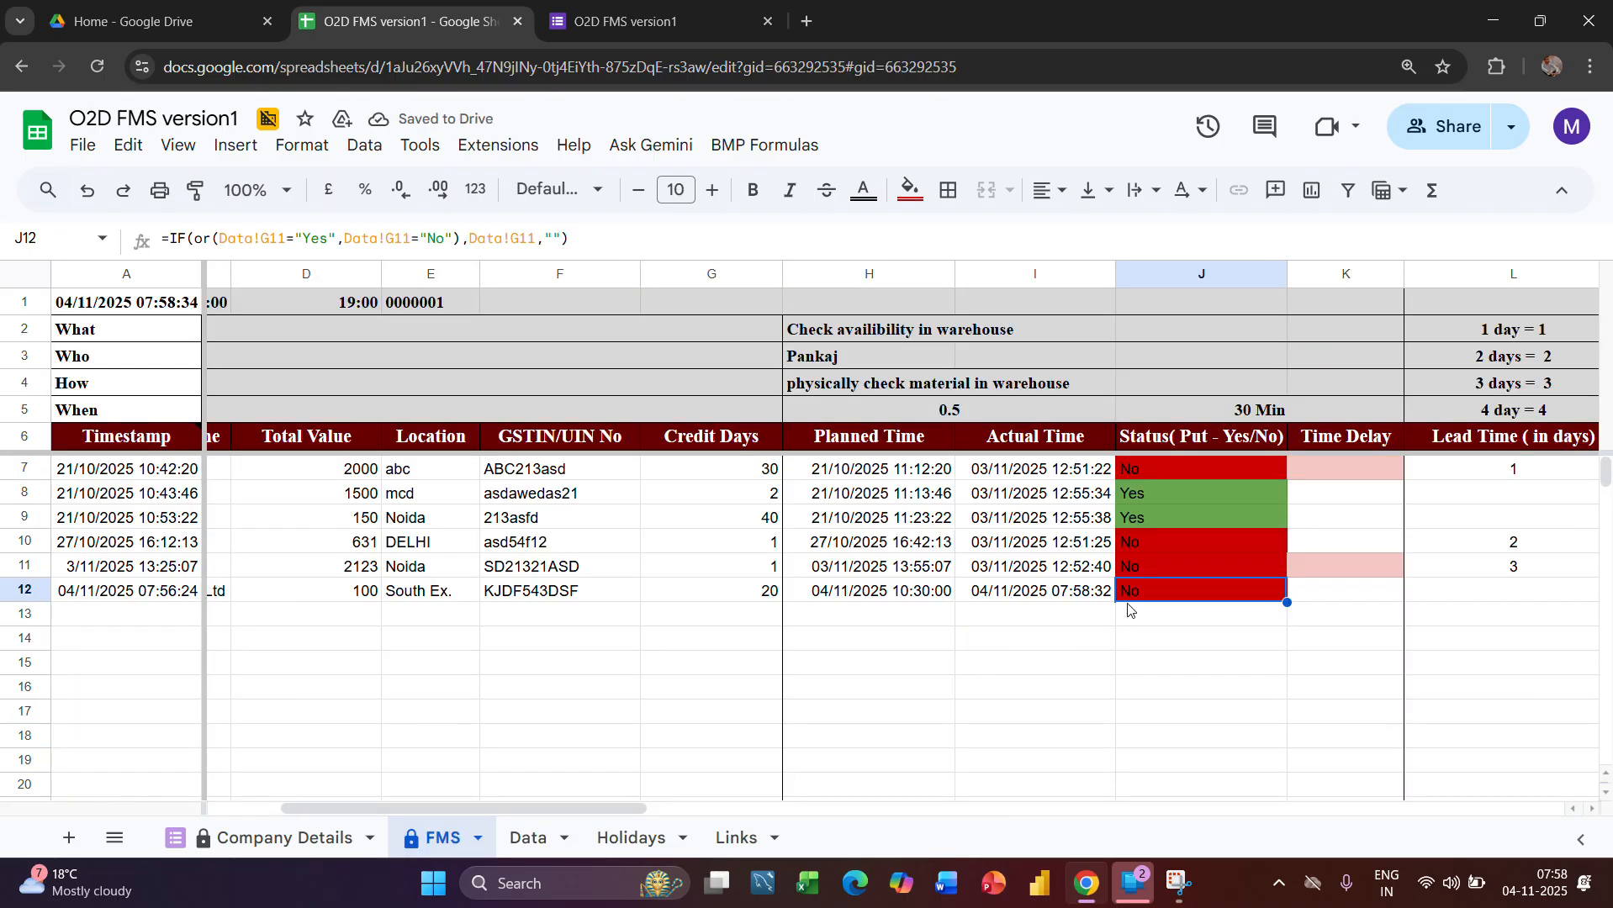
Change the Leshrac Elec.Pvt Ltd order's Put Yes or No selection to Yes in the Data sheet
{"action": "left_click", "coordinate": [525, 840]}
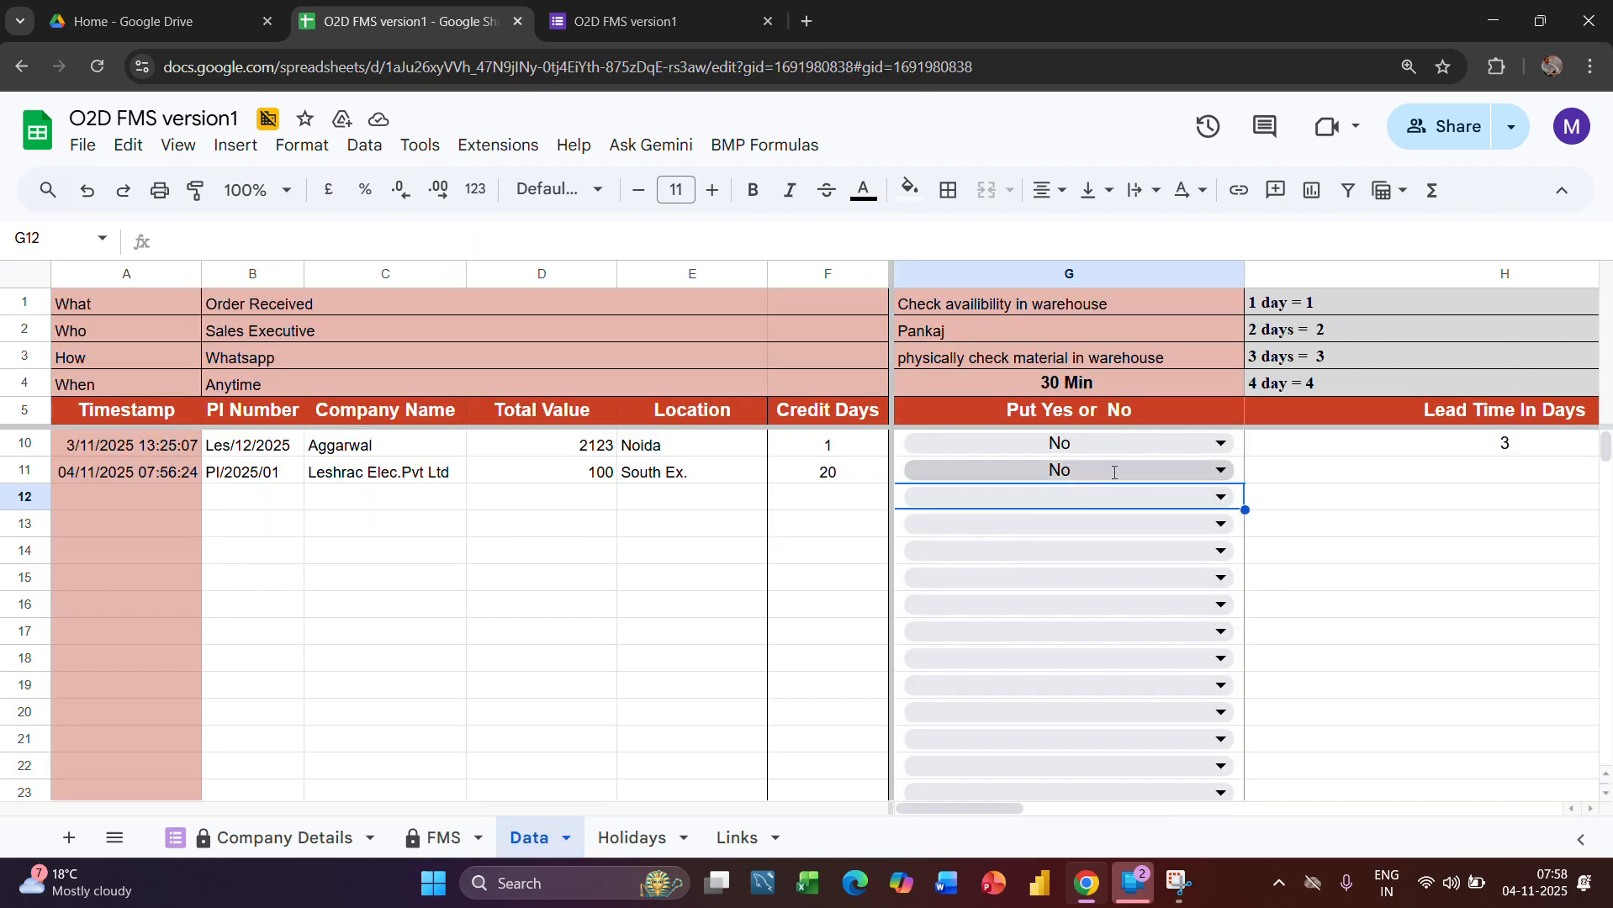
{"action": "left_click", "coordinate": [1113, 472]}
{"action": "left_click", "coordinate": [919, 545]}
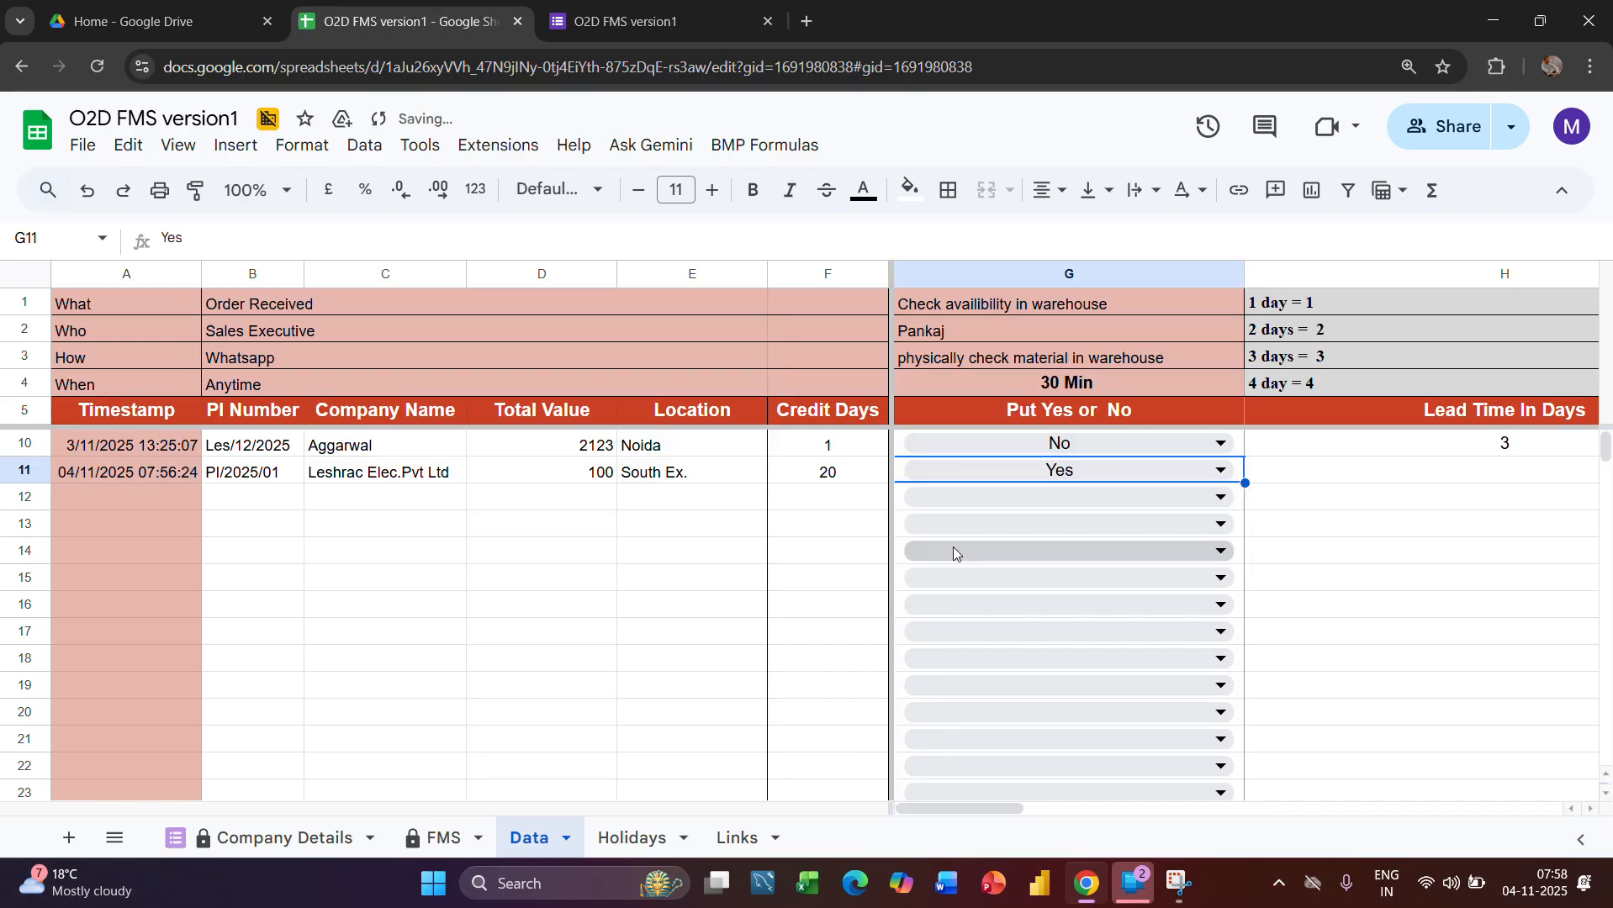
Examine the order's warehouse Status and its purchase indent, material picking and vehicle stage columns in the FMS sheet
{"action": "left_click", "coordinate": [444, 840]}
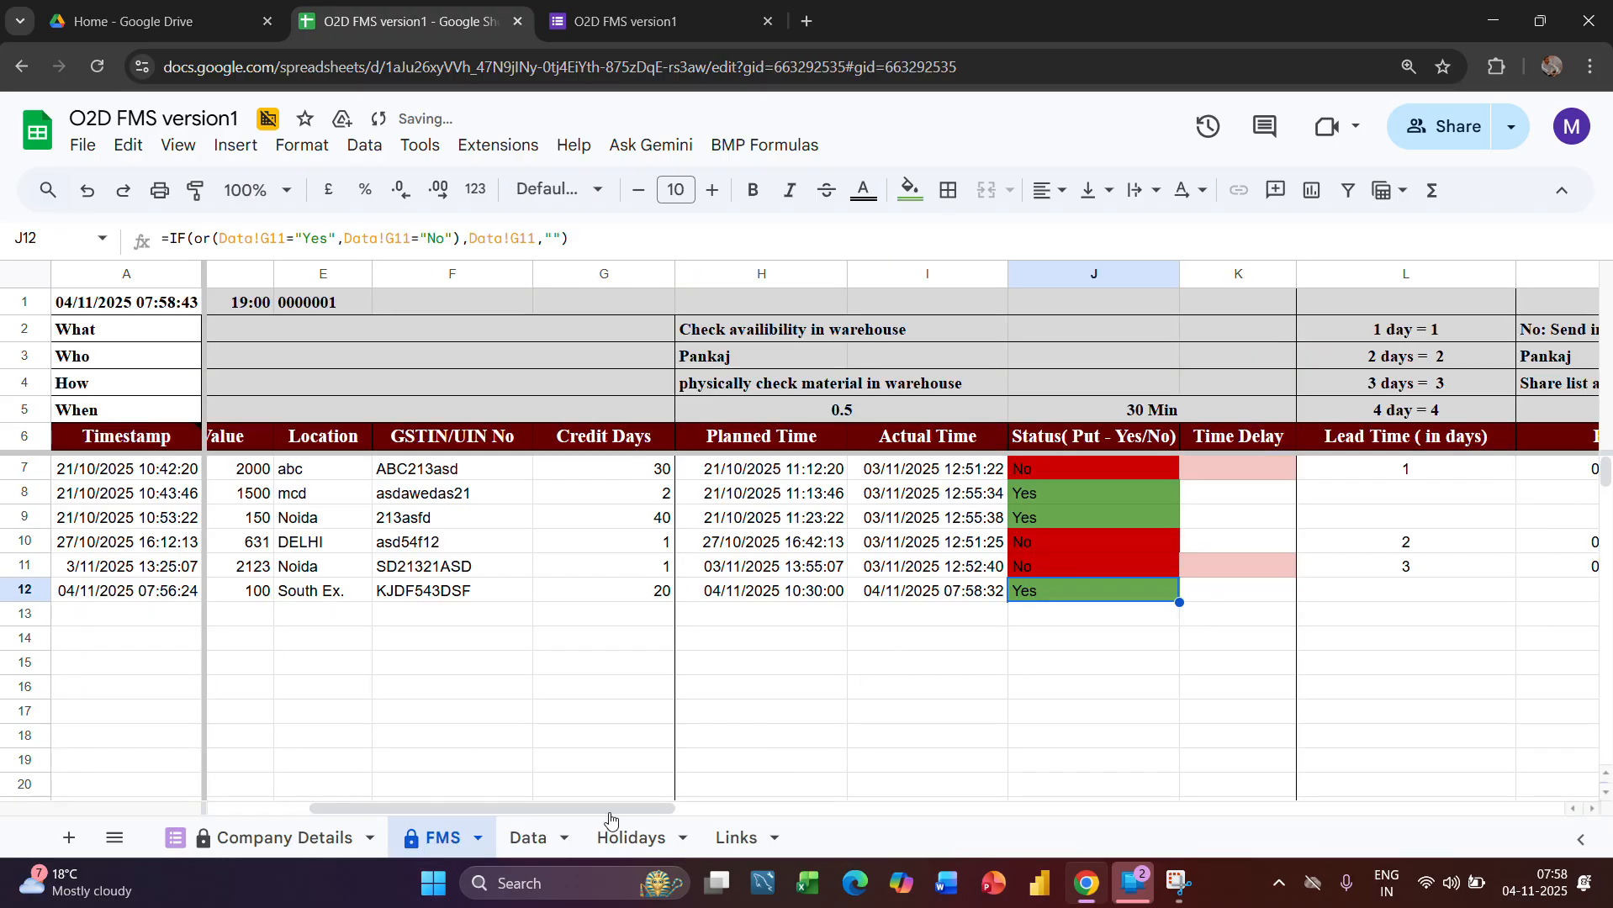
{"action": "scroll", "coordinate": [1179, 660], "scroll_direction": "right", "scroll_amount": 5}
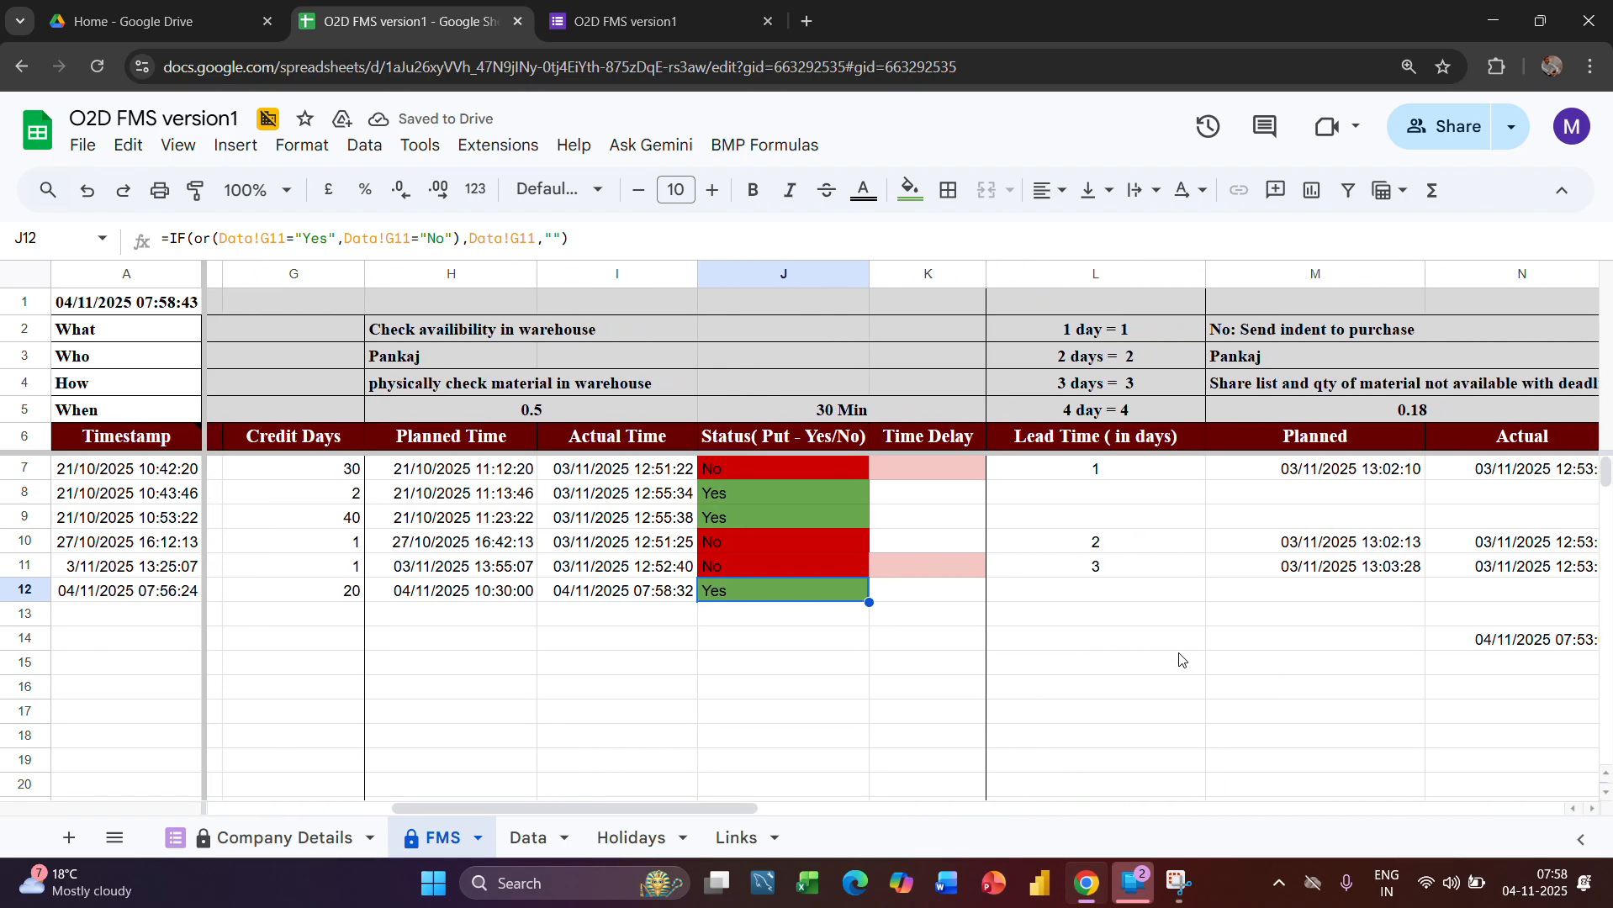
{"action": "scroll", "coordinate": [1259, 633], "scroll_direction": "right", "scroll_amount": 8}
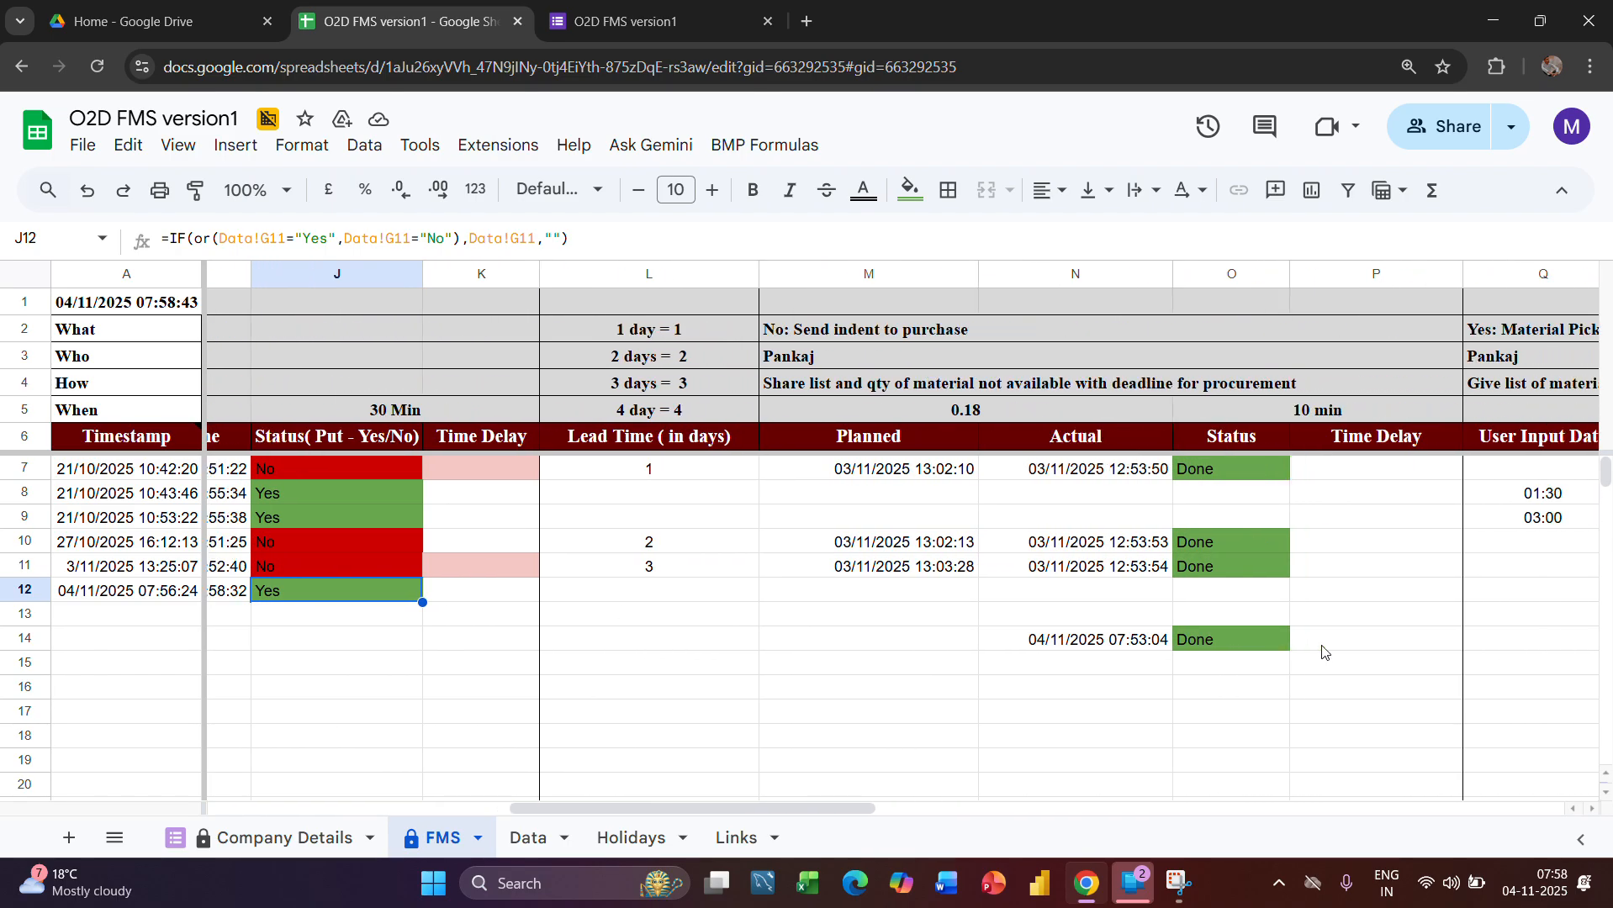
{"action": "scroll", "coordinate": [1322, 651], "scroll_direction": "right", "scroll_amount": 1}
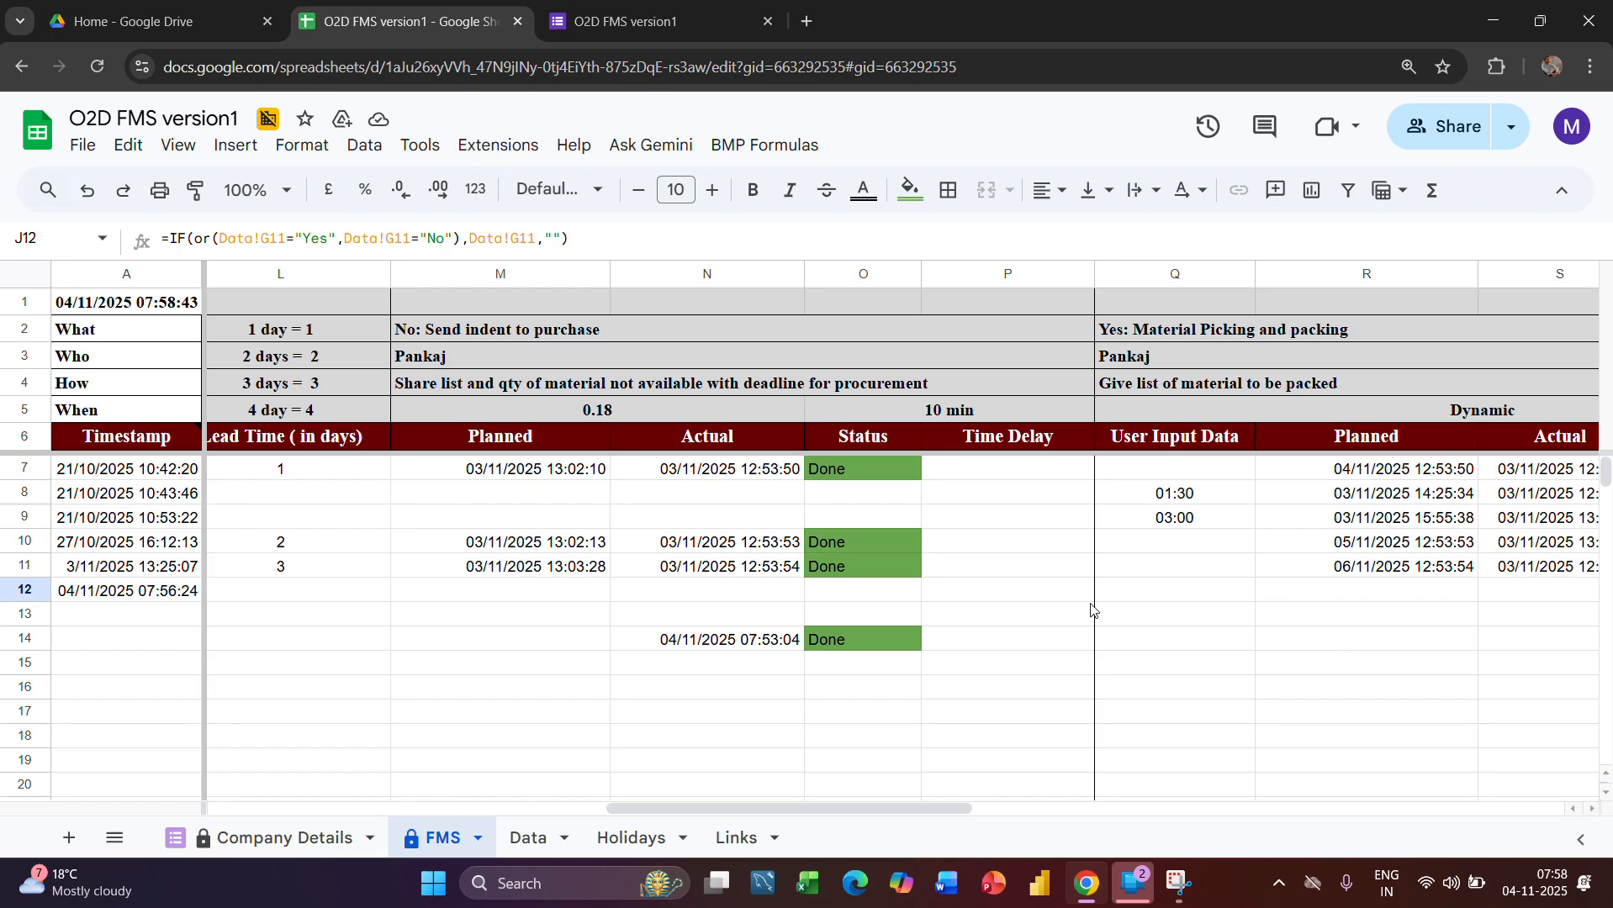
{"action": "scroll", "coordinate": [1020, 681], "scroll_direction": "left", "scroll_amount": 8}
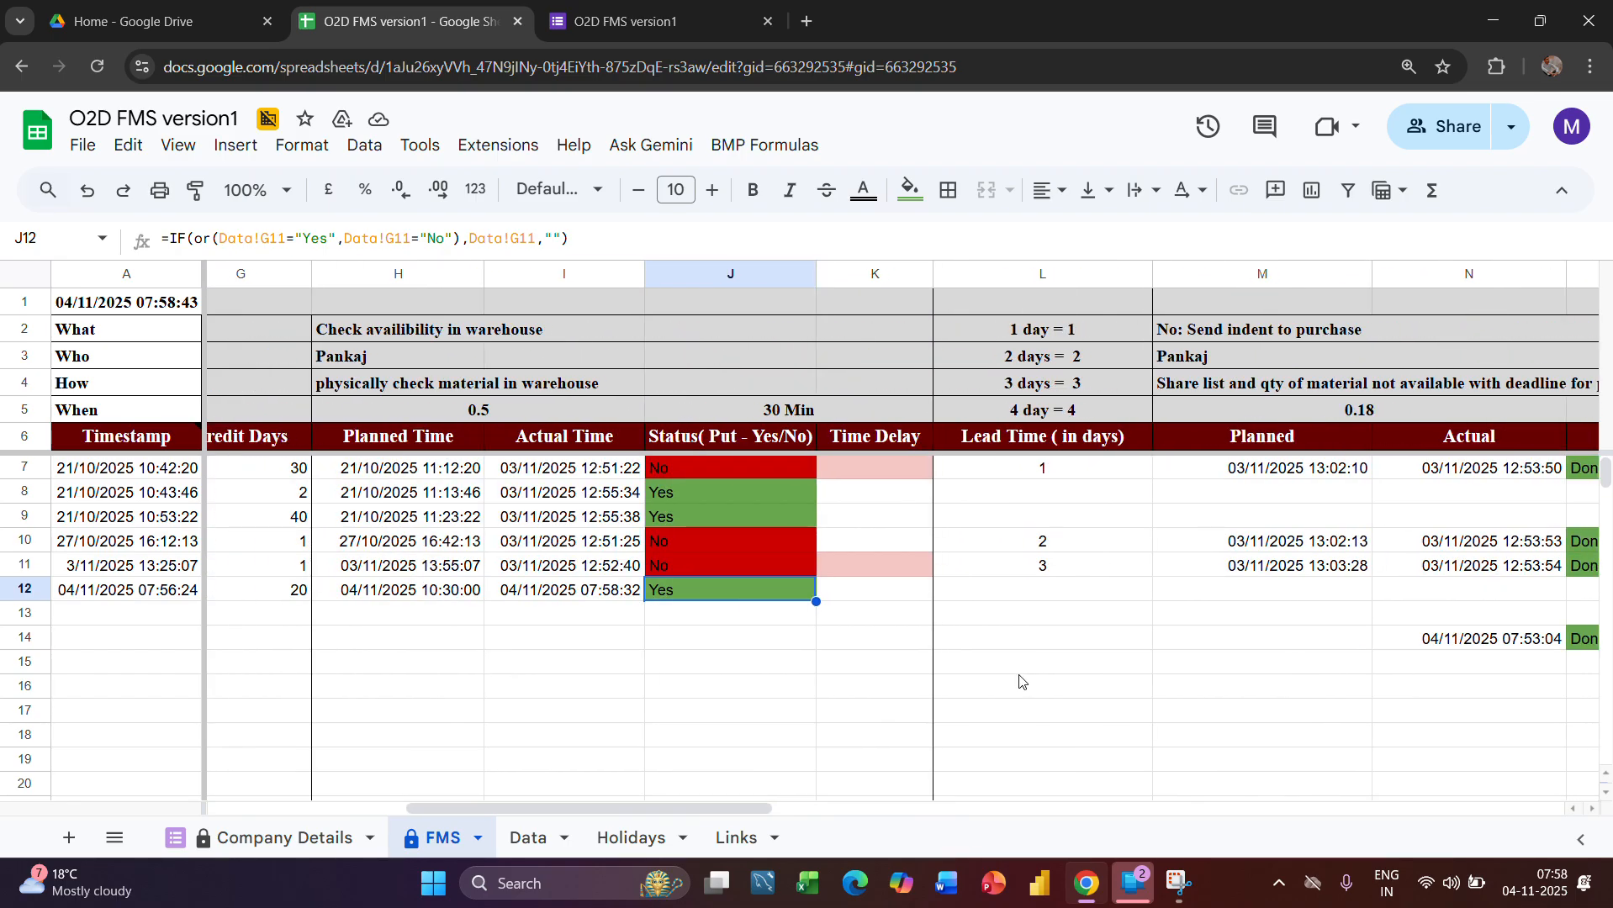
{"action": "scroll", "coordinate": [1020, 681], "scroll_direction": "right", "scroll_amount": 1}
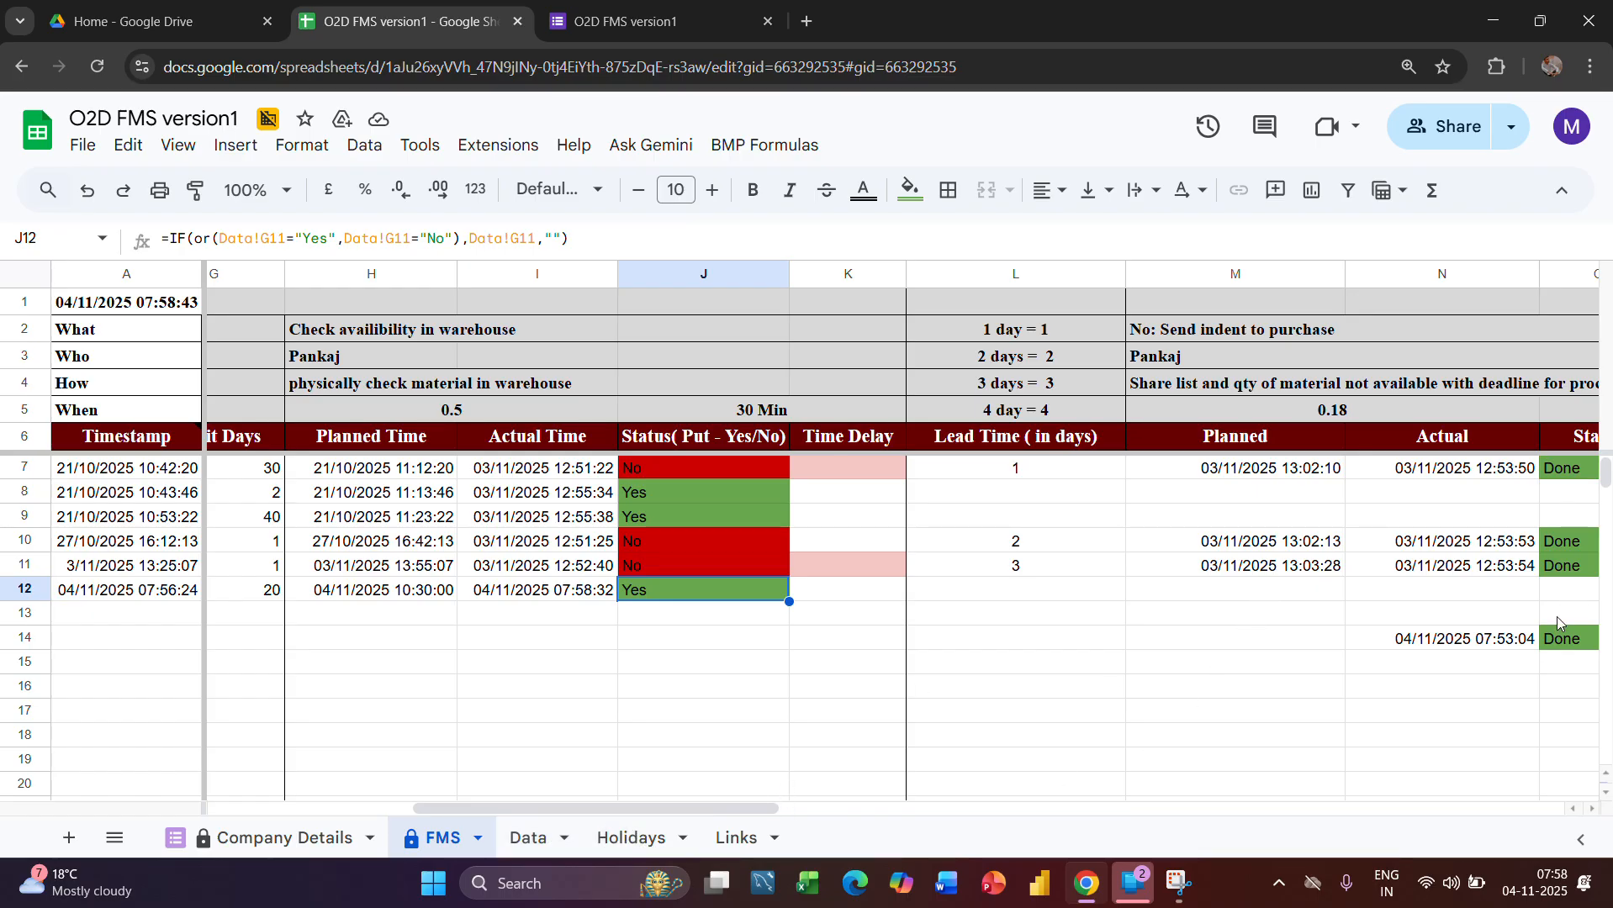
{"action": "scroll", "coordinate": [1327, 687], "scroll_direction": "right", "scroll_amount": 1}
{"action": "scroll", "coordinate": [1327, 688], "scroll_direction": "right", "scroll_amount": 5}
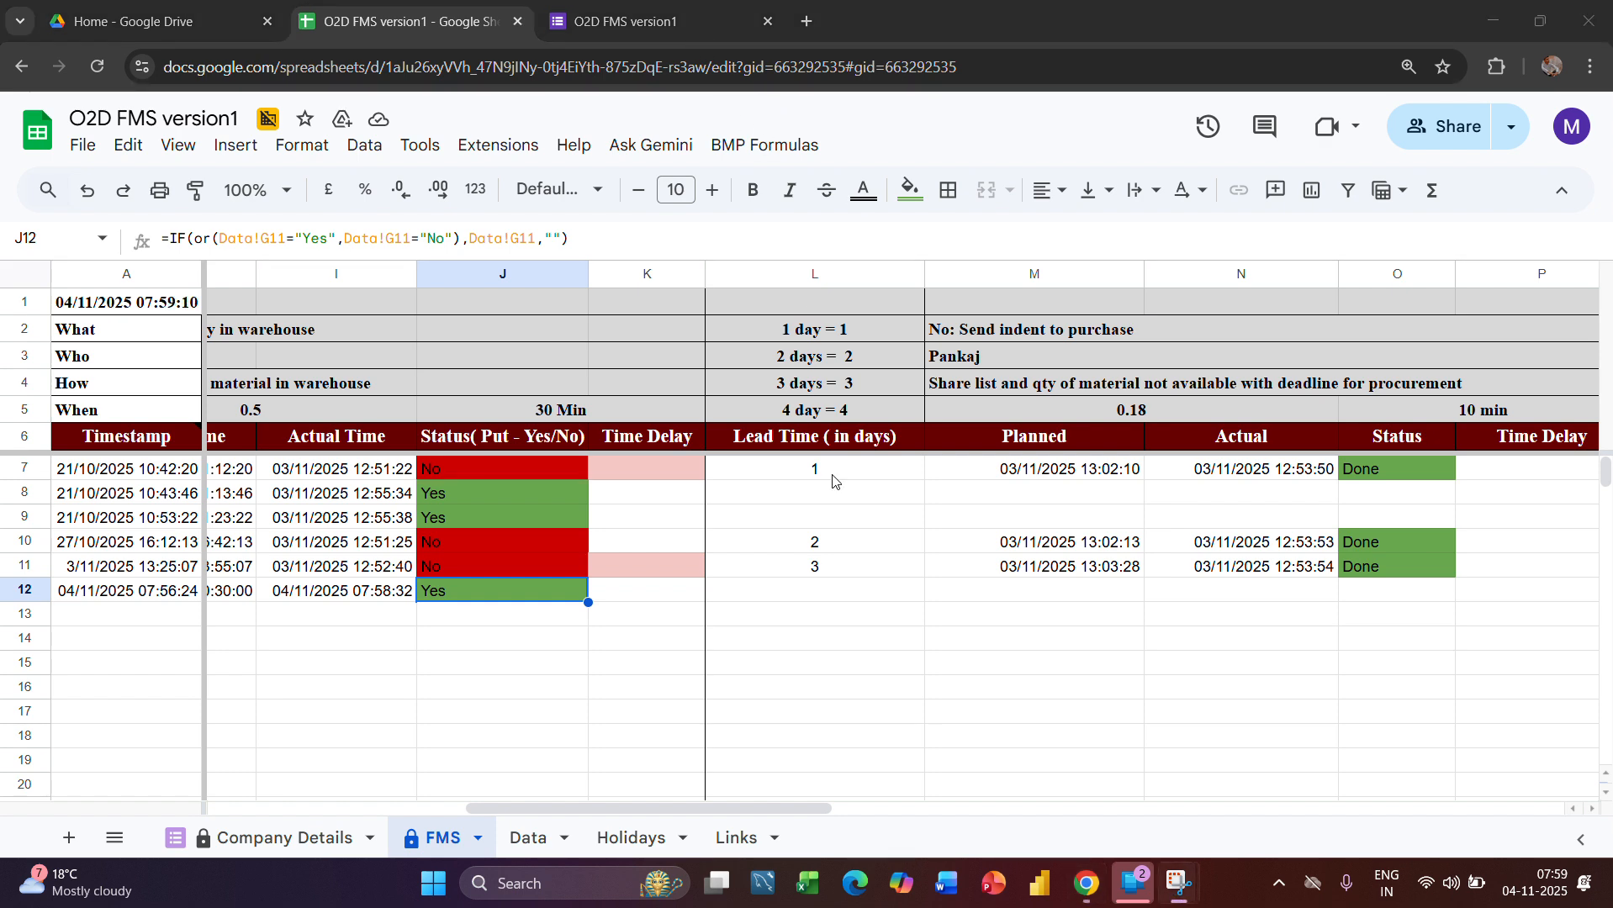
{"action": "scroll", "coordinate": [673, 634], "scroll_direction": "left", "scroll_amount": 2}
{"action": "scroll", "coordinate": [672, 635], "scroll_direction": "left", "scroll_amount": 12}
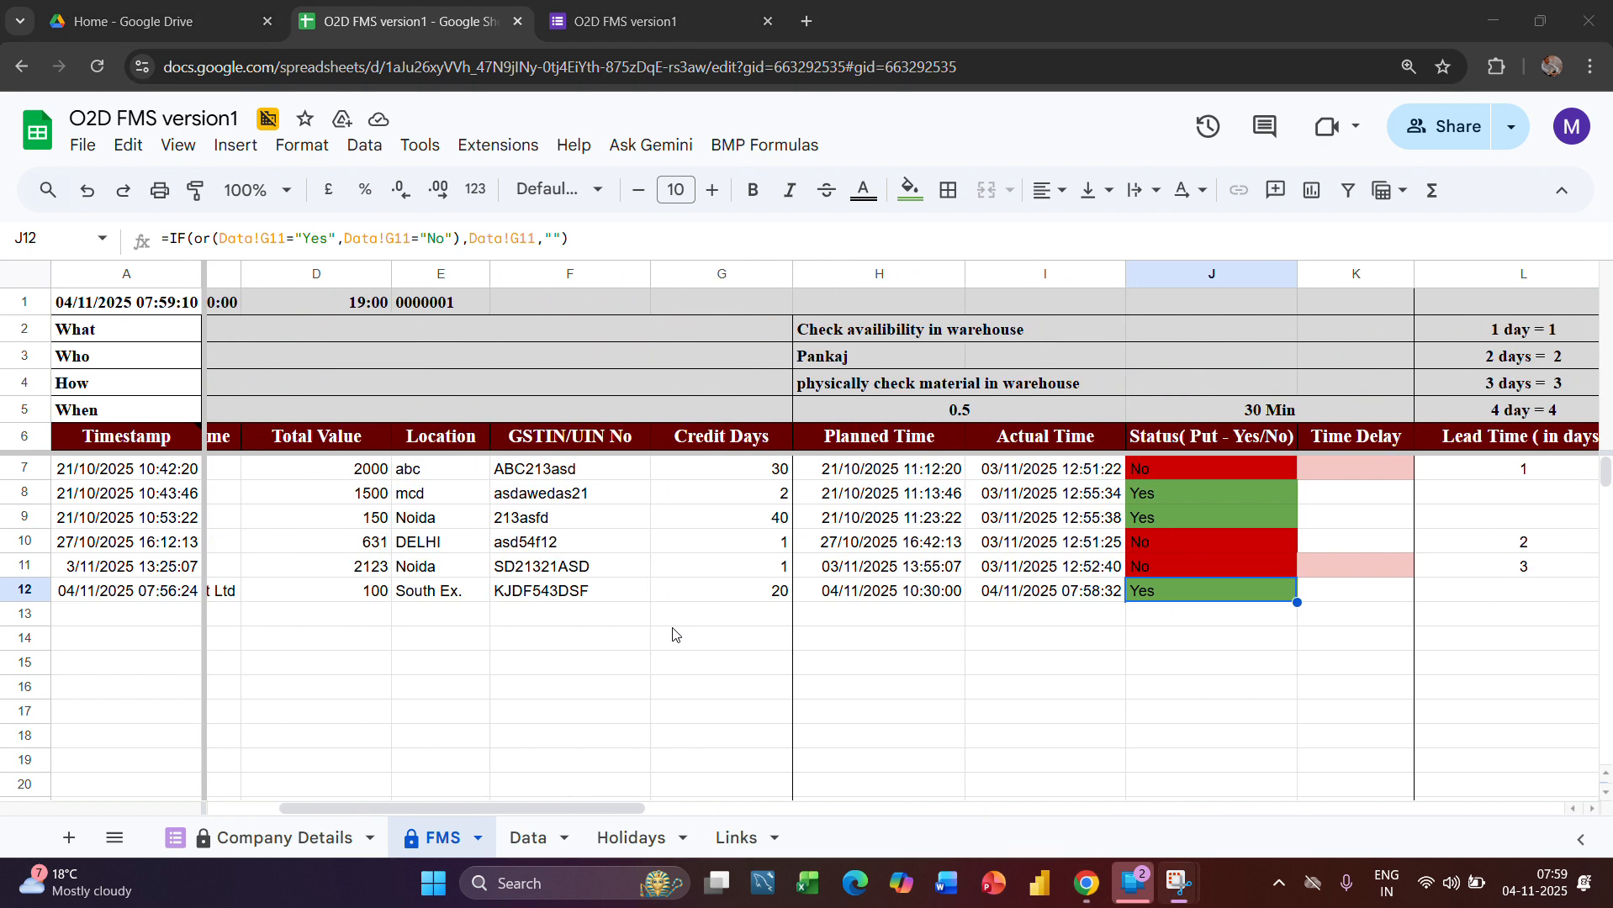
{"action": "scroll", "coordinate": [875, 721], "scroll_direction": "right", "scroll_amount": 7}
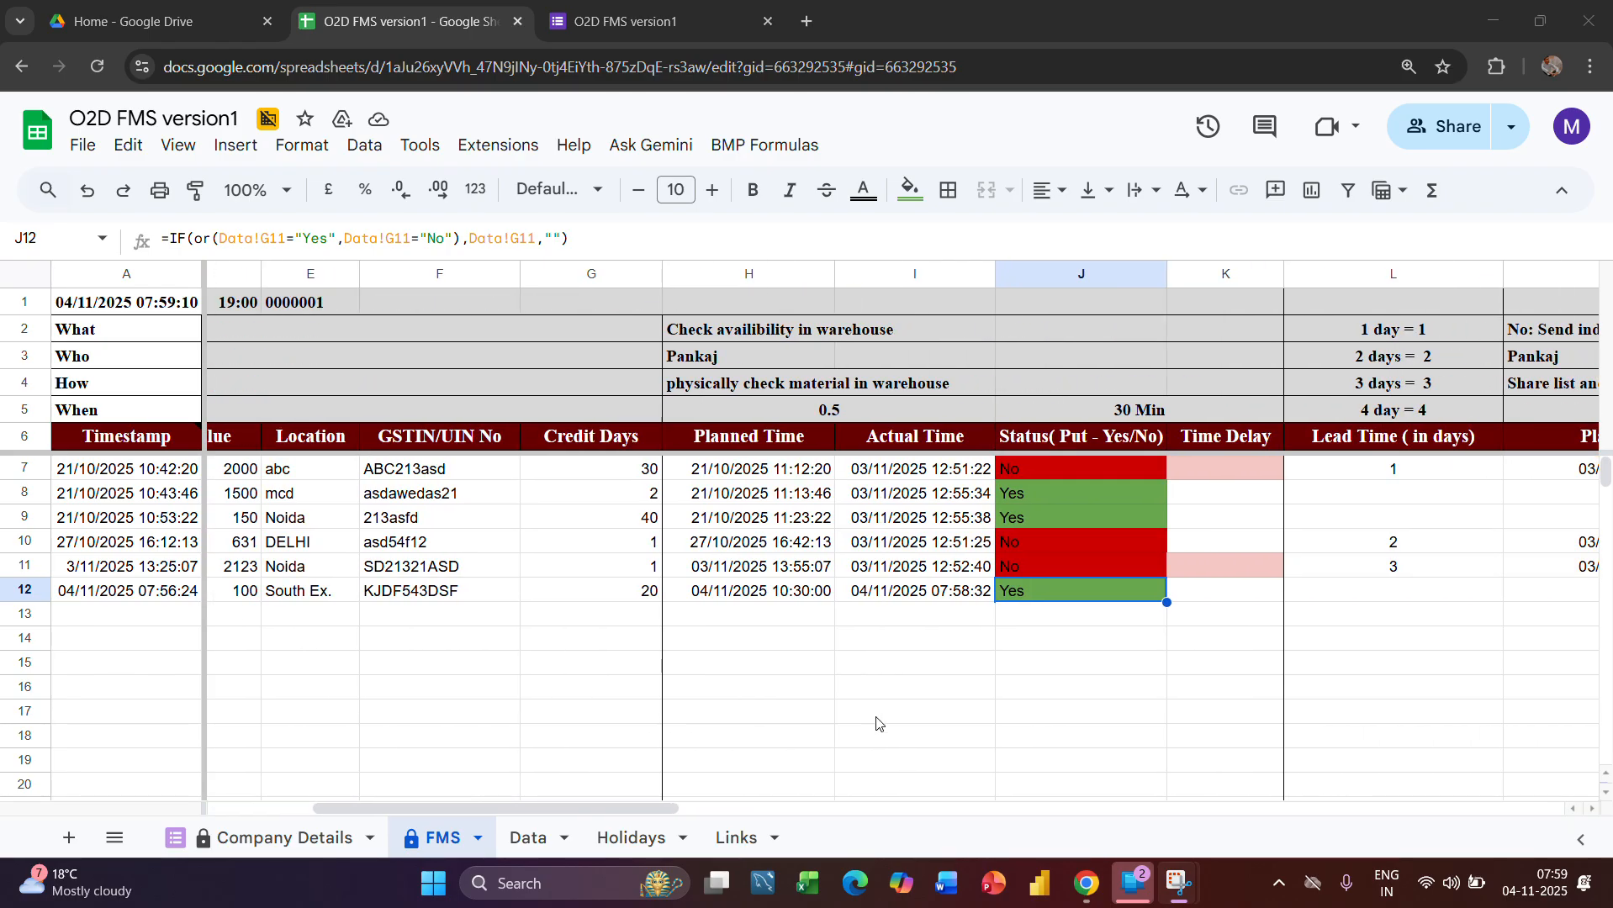
{"action": "scroll", "coordinate": [928, 620], "scroll_direction": "right", "scroll_amount": 11}
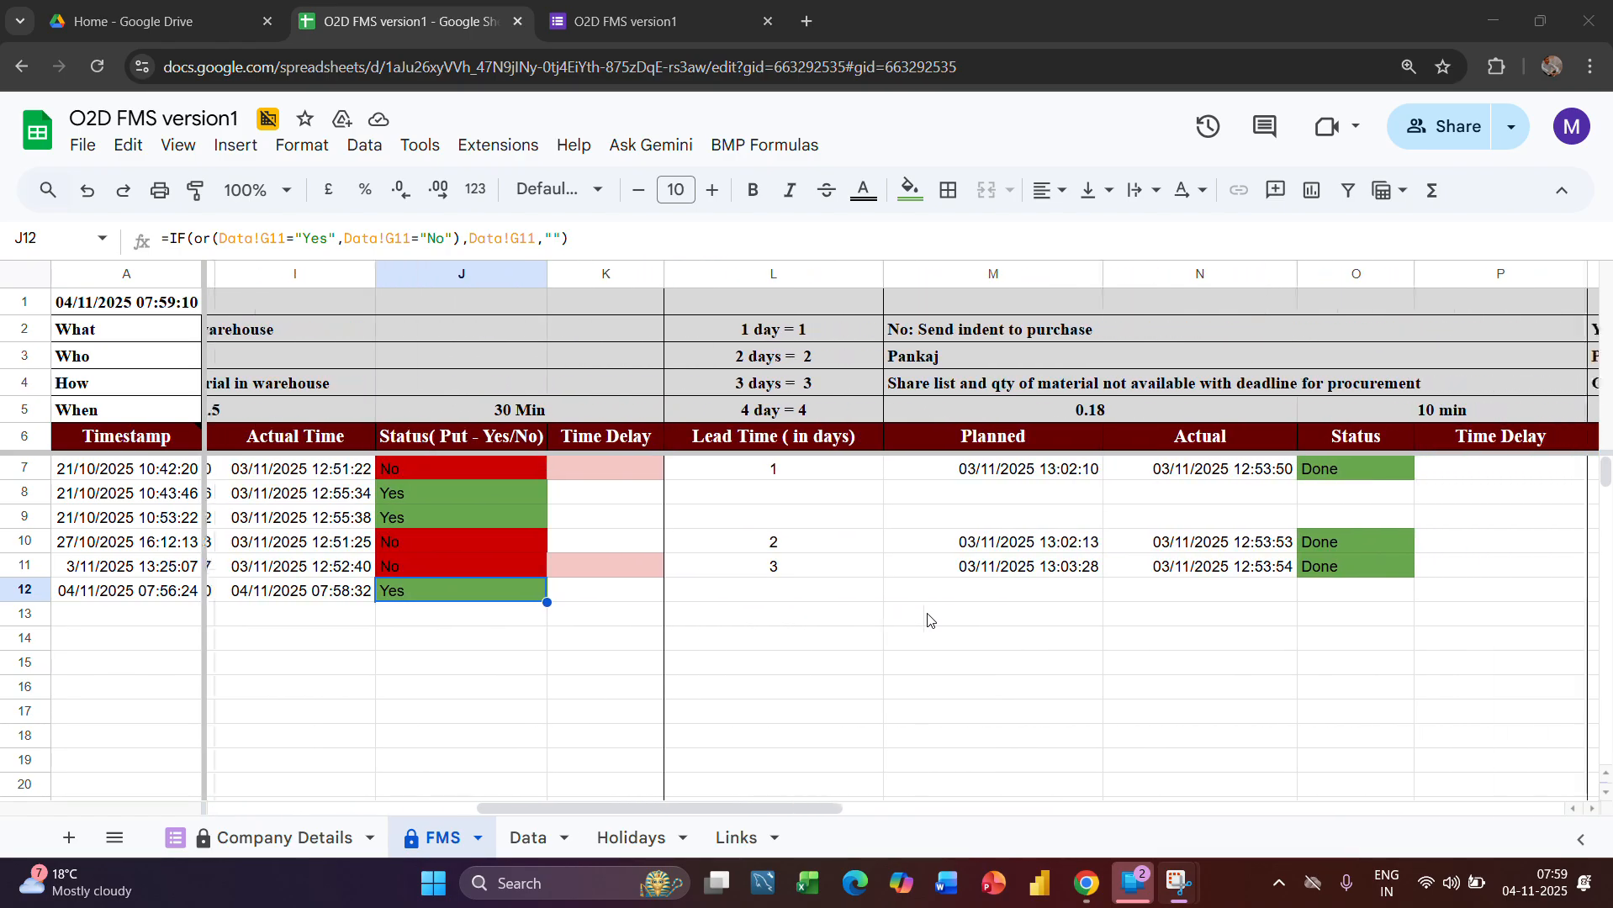
{"action": "scroll", "coordinate": [928, 620], "scroll_direction": "right", "scroll_amount": 2}
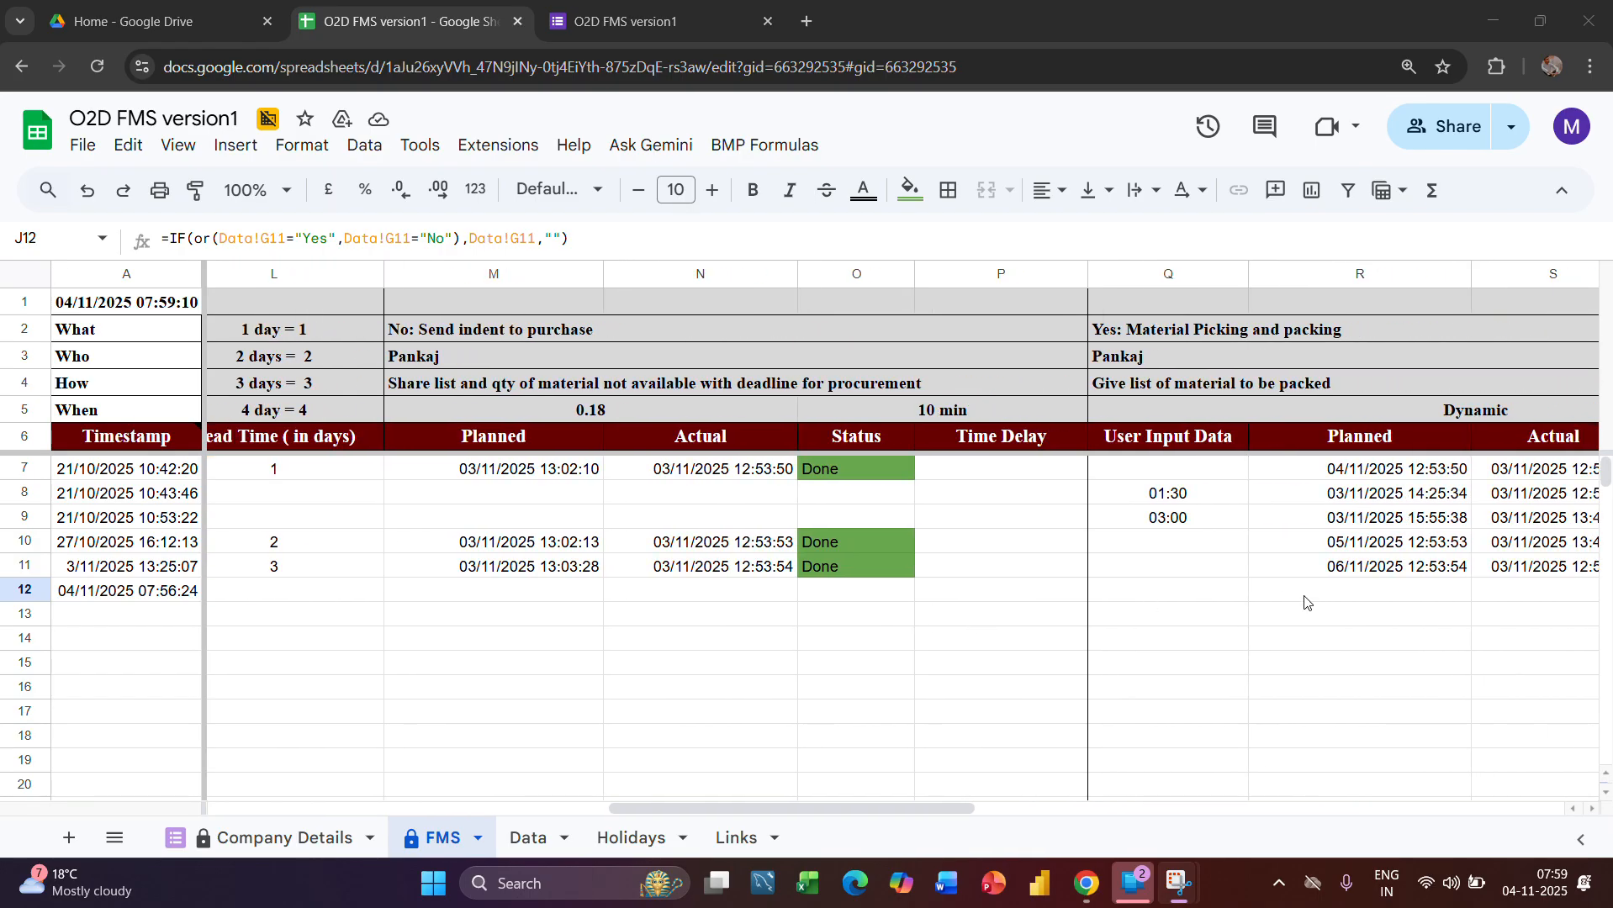
{"action": "scroll", "coordinate": [1310, 593], "scroll_direction": "right", "scroll_amount": 12}
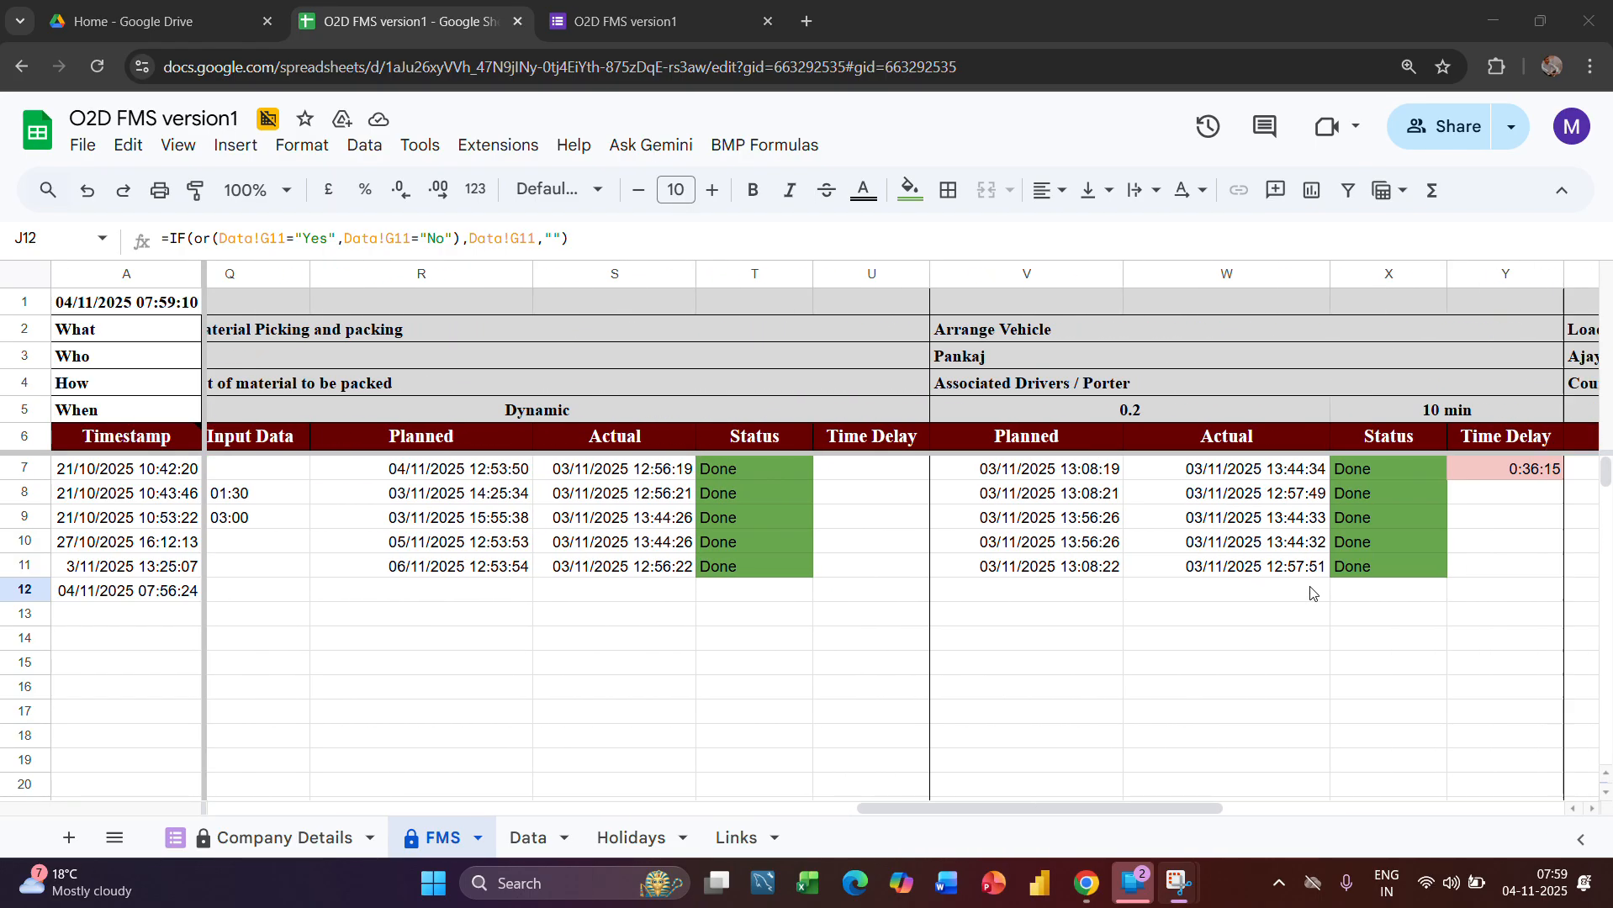
{"action": "scroll", "coordinate": [434, 639], "scroll_direction": "left", "scroll_amount": 3}
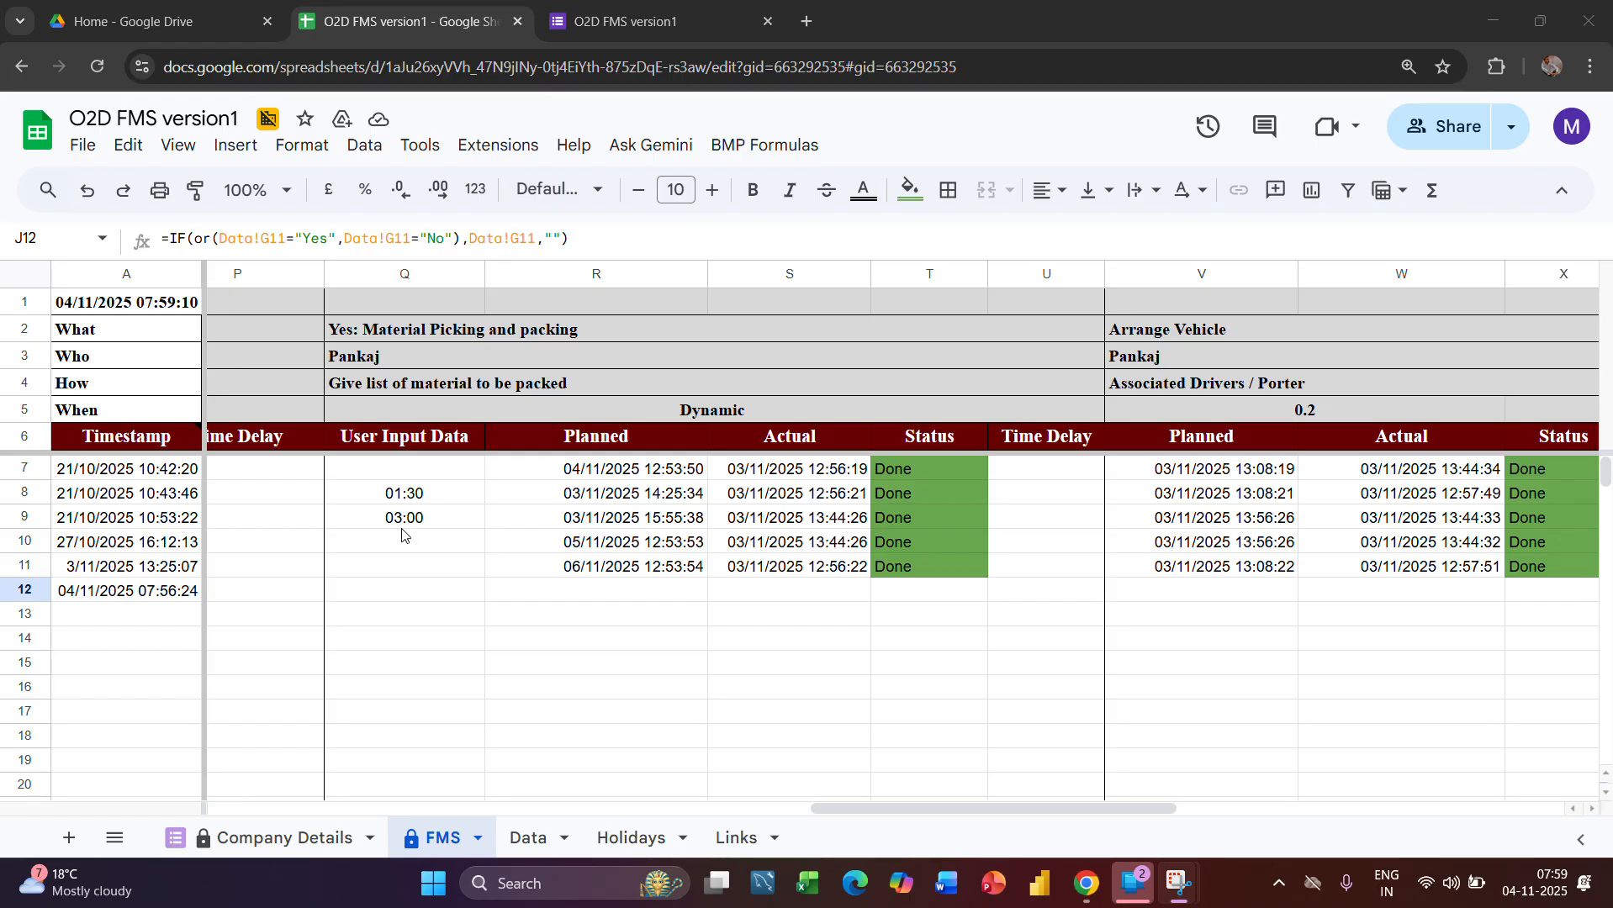
Enter a material picking and packing deadline of 1 hour for the Leshrac Elec.Pvt Ltd order in the Data sheet
{"action": "left_click", "coordinate": [524, 838]}
{"action": "scroll", "coordinate": [928, 728], "scroll_direction": "right", "scroll_amount": 5}
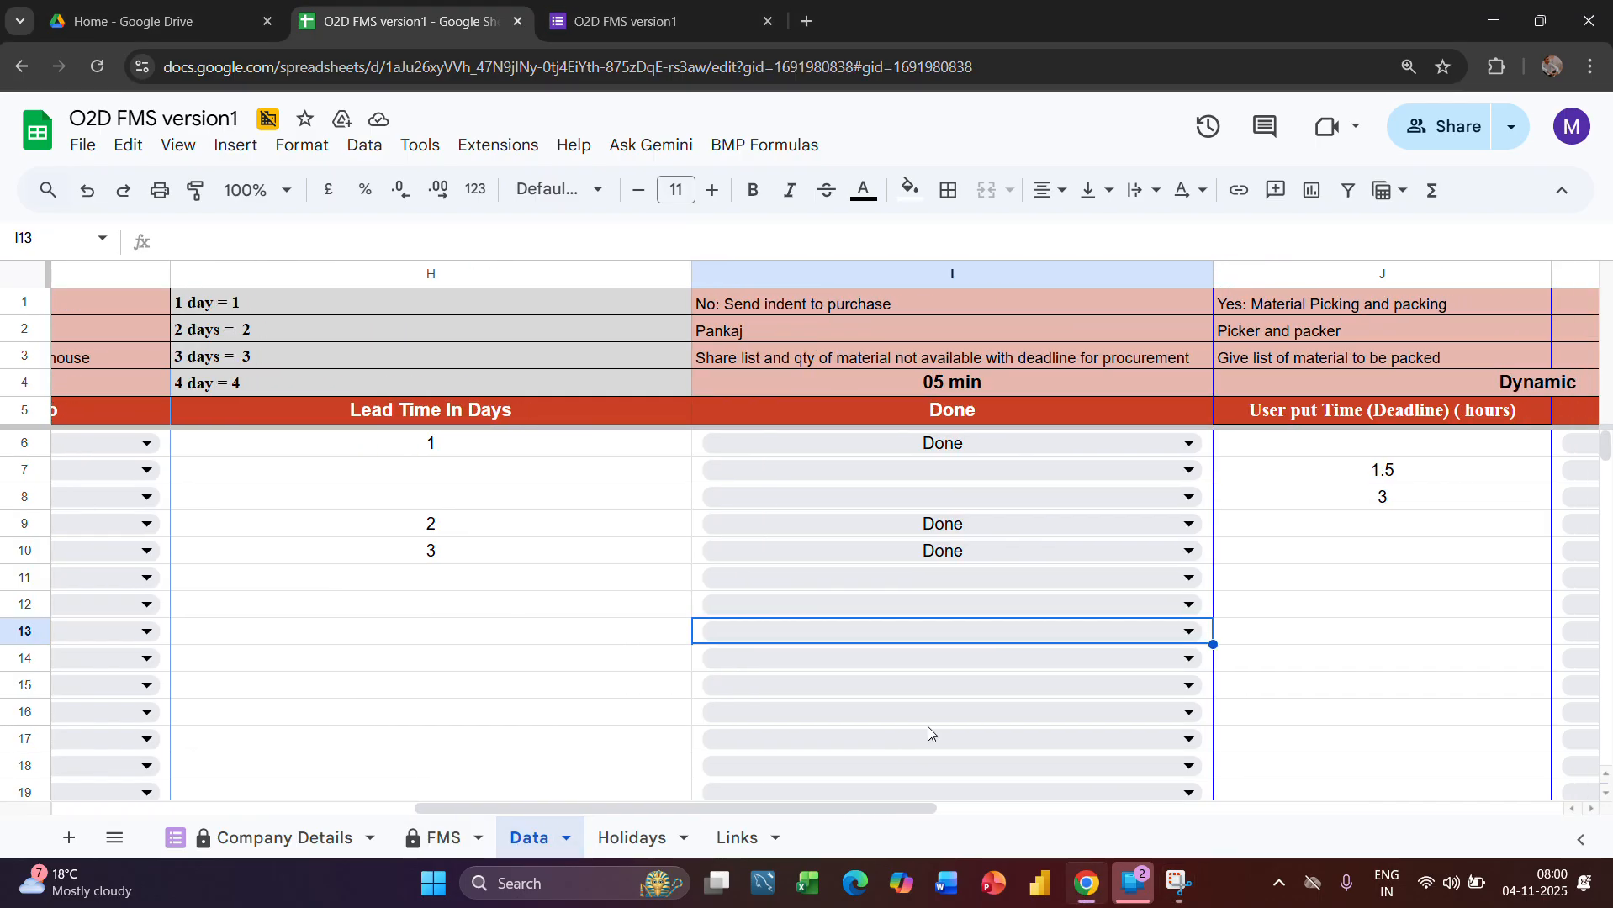
{"action": "scroll", "coordinate": [929, 732], "scroll_direction": "left", "scroll_amount": 1}
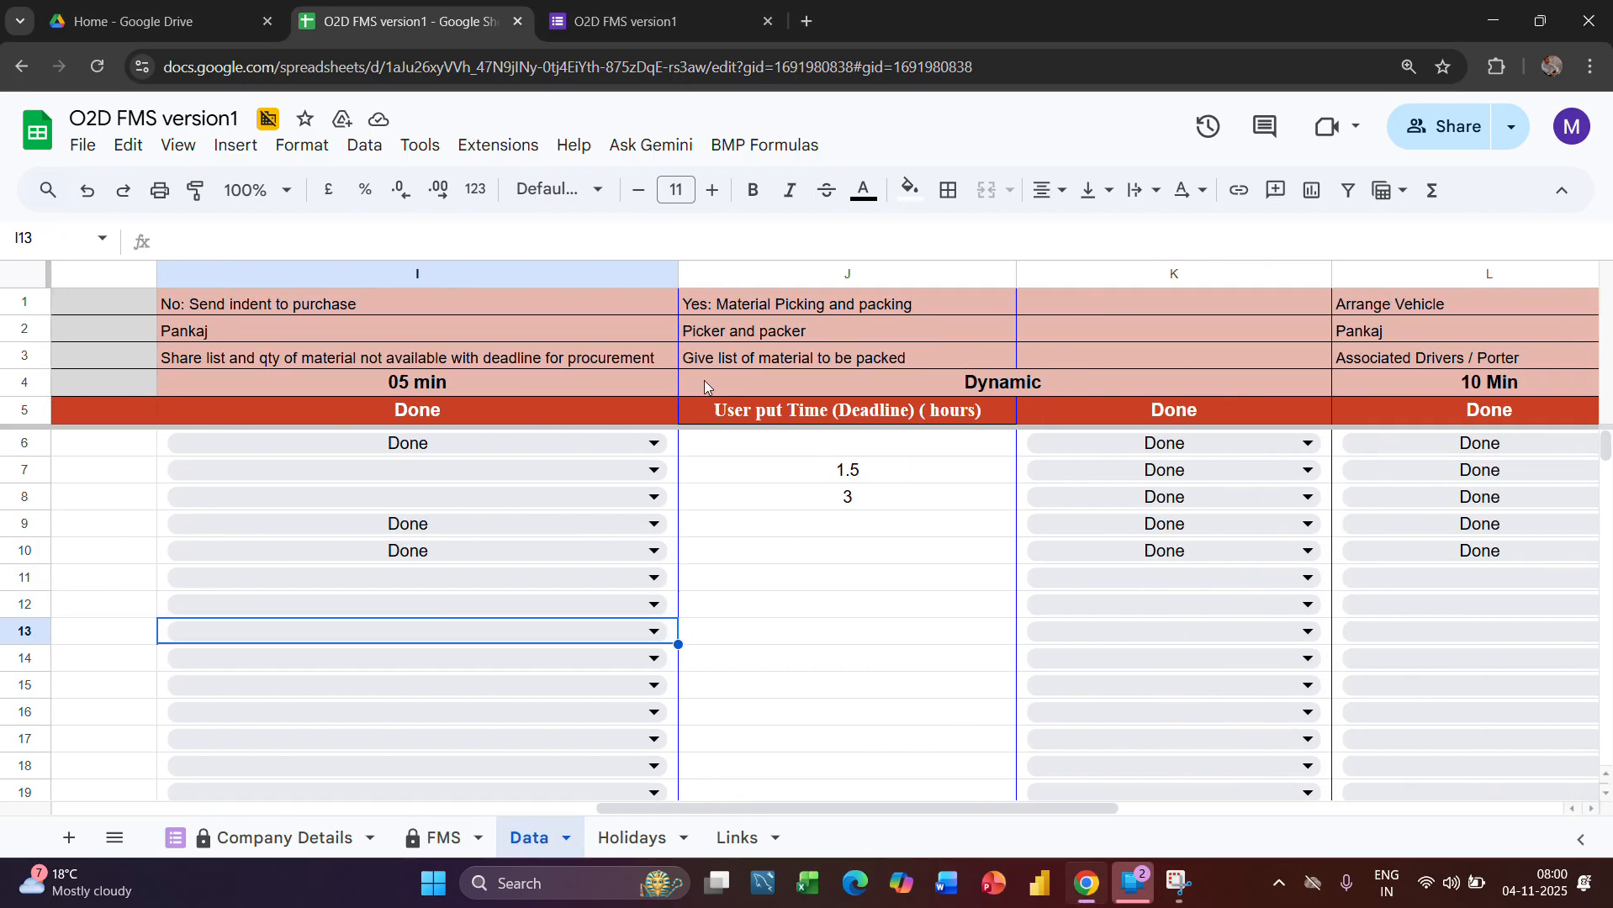
{"action": "left_click", "coordinate": [700, 304]}
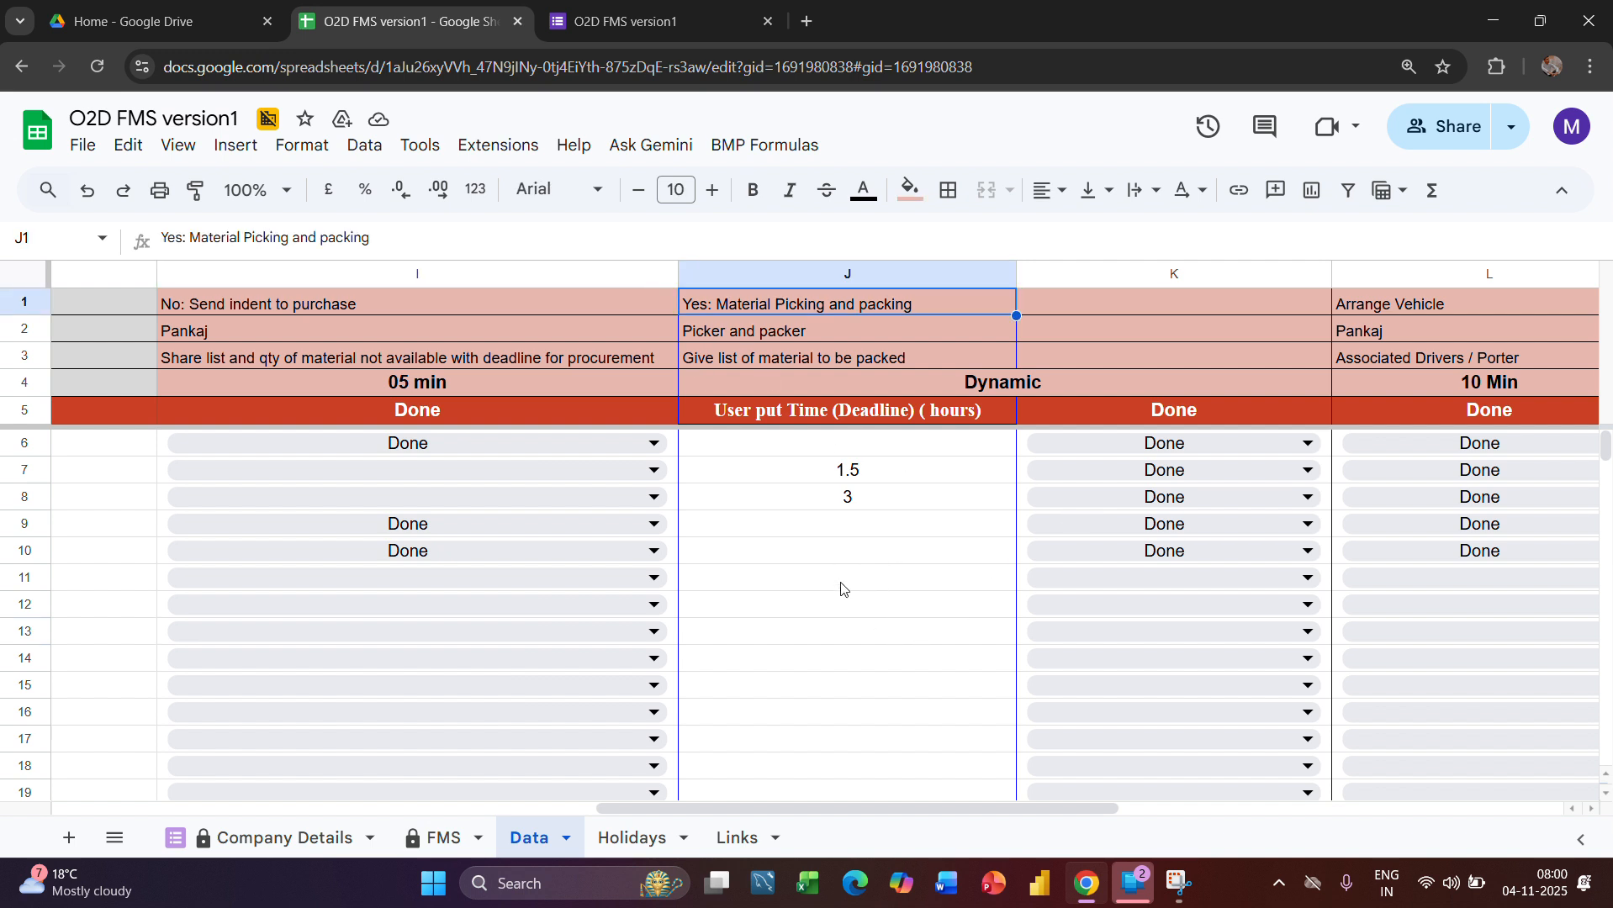
{"action": "scroll", "coordinate": [799, 609], "scroll_direction": "left", "scroll_amount": 8}
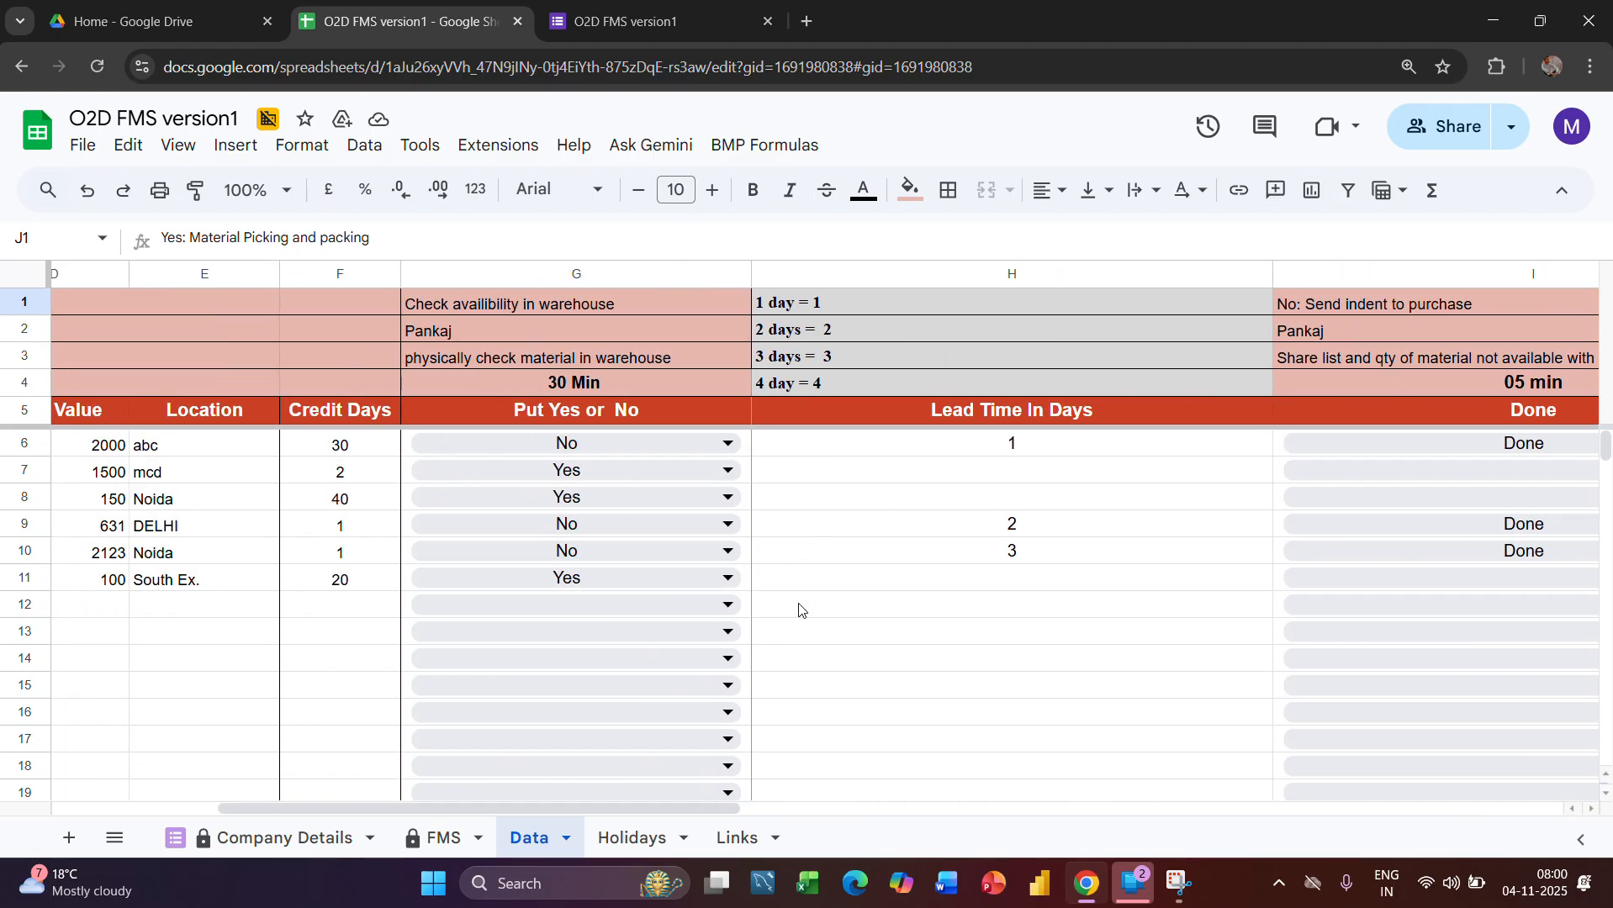
{"action": "scroll", "coordinate": [799, 608], "scroll_direction": "right", "scroll_amount": 8}
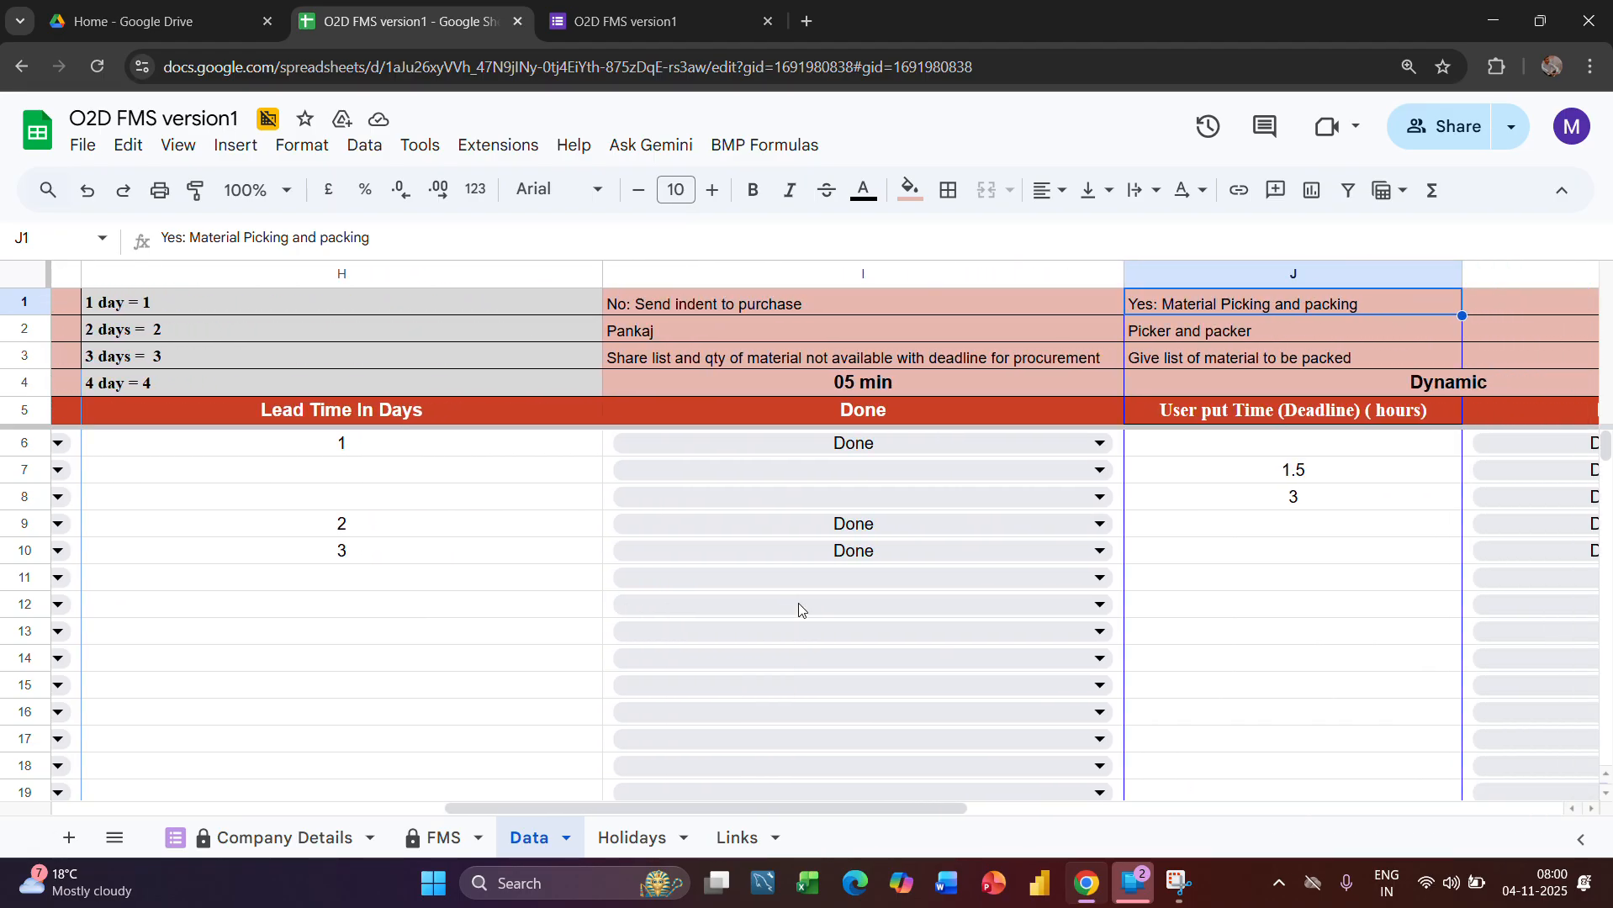
{"action": "scroll", "coordinate": [799, 609], "scroll_direction": "right", "scroll_amount": 1}
{"action": "left_click", "coordinate": [1068, 580]}
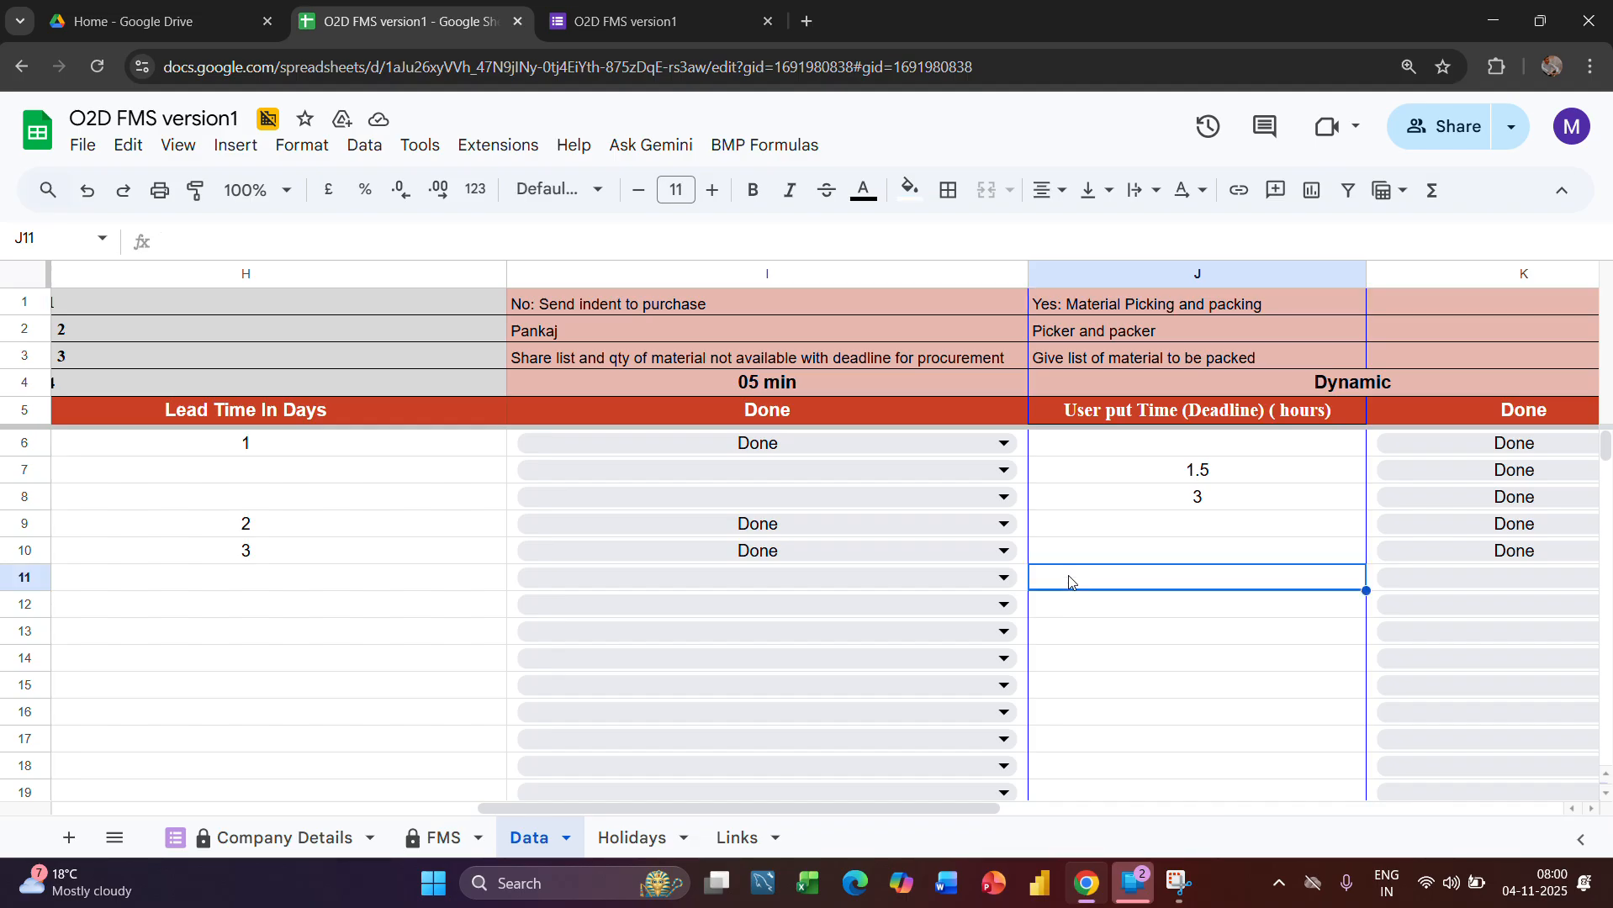
{"action": "type", "text": "1"}
{"action": "key", "text": "Return"}
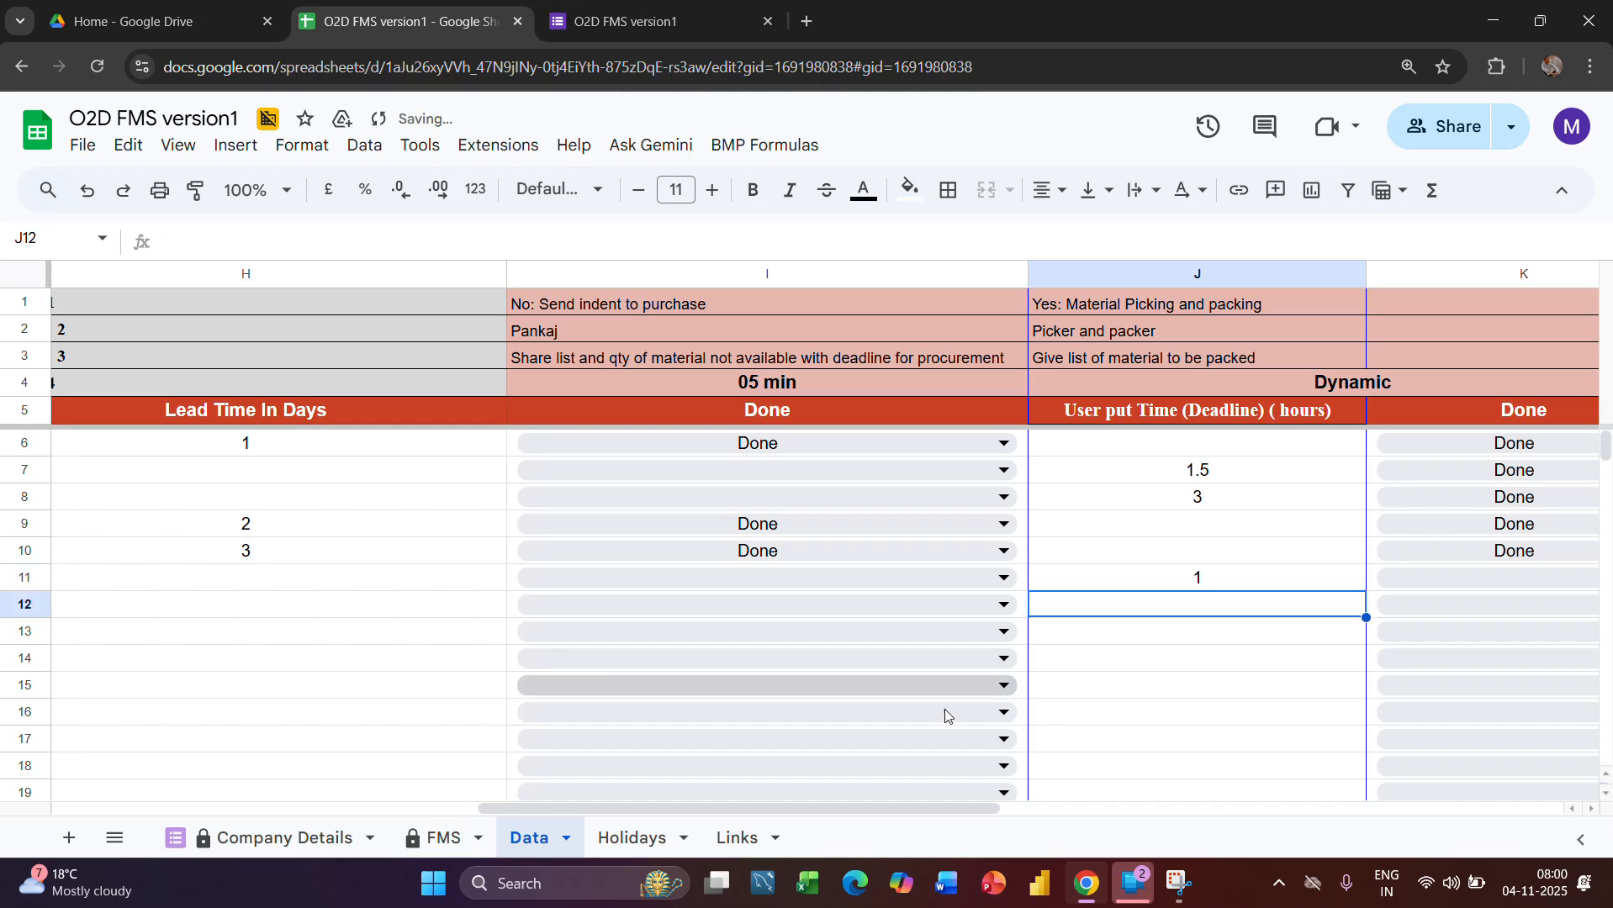
Check the order's picking and packing User Input Data, Planned time and Status formula in the FMS sheet
{"action": "left_click", "coordinate": [454, 843]}
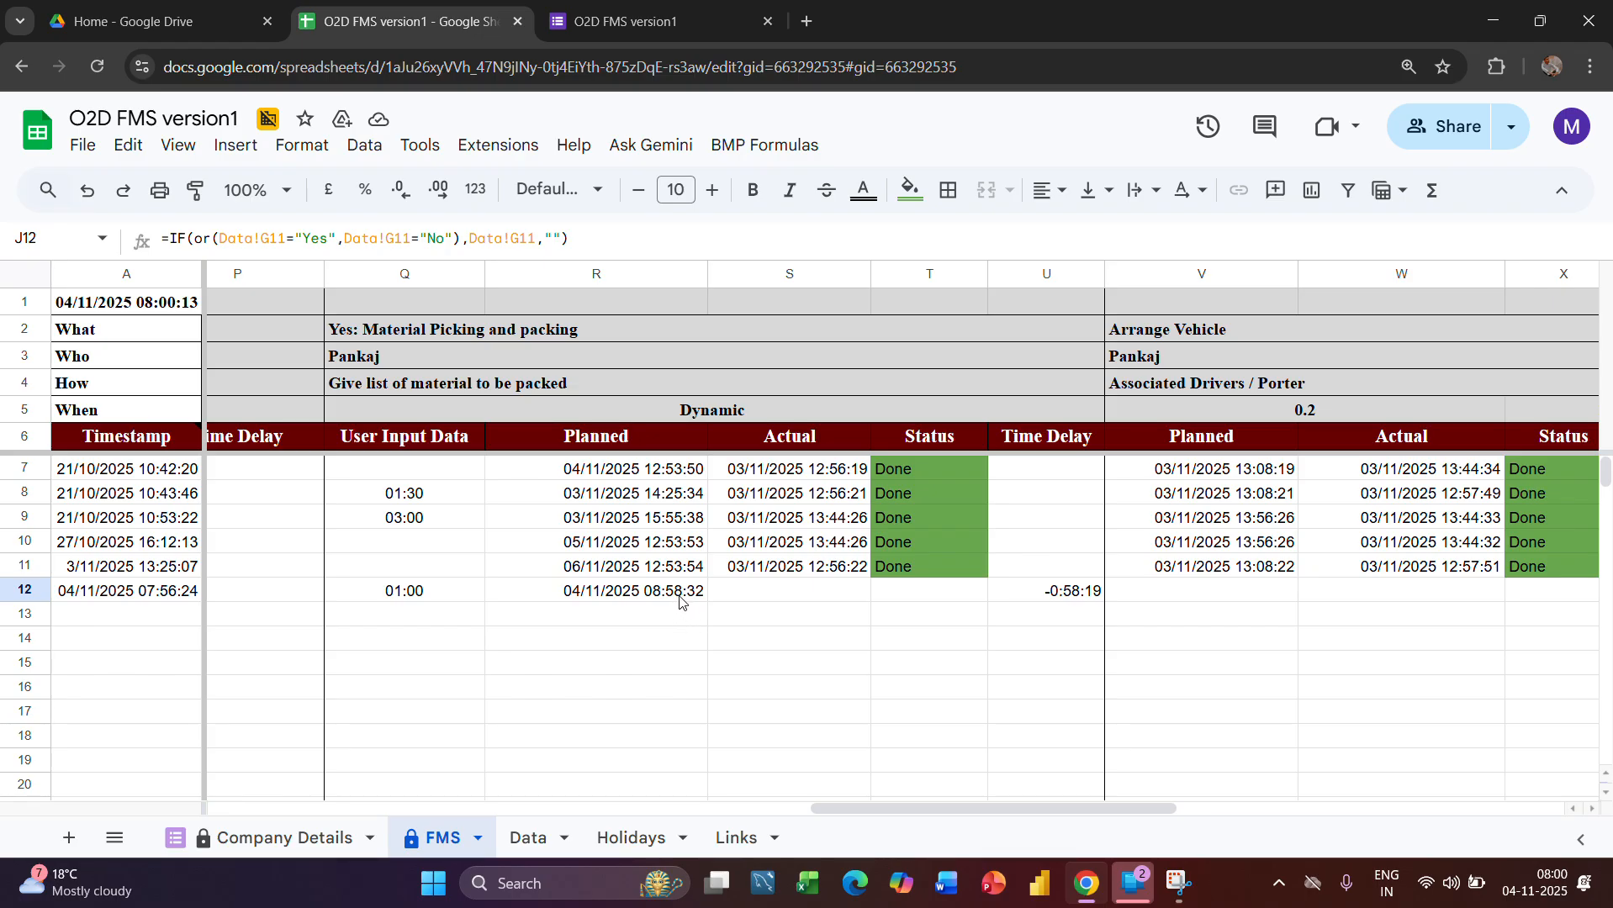
{"action": "scroll", "coordinate": [741, 607], "scroll_direction": "right", "scroll_amount": 3}
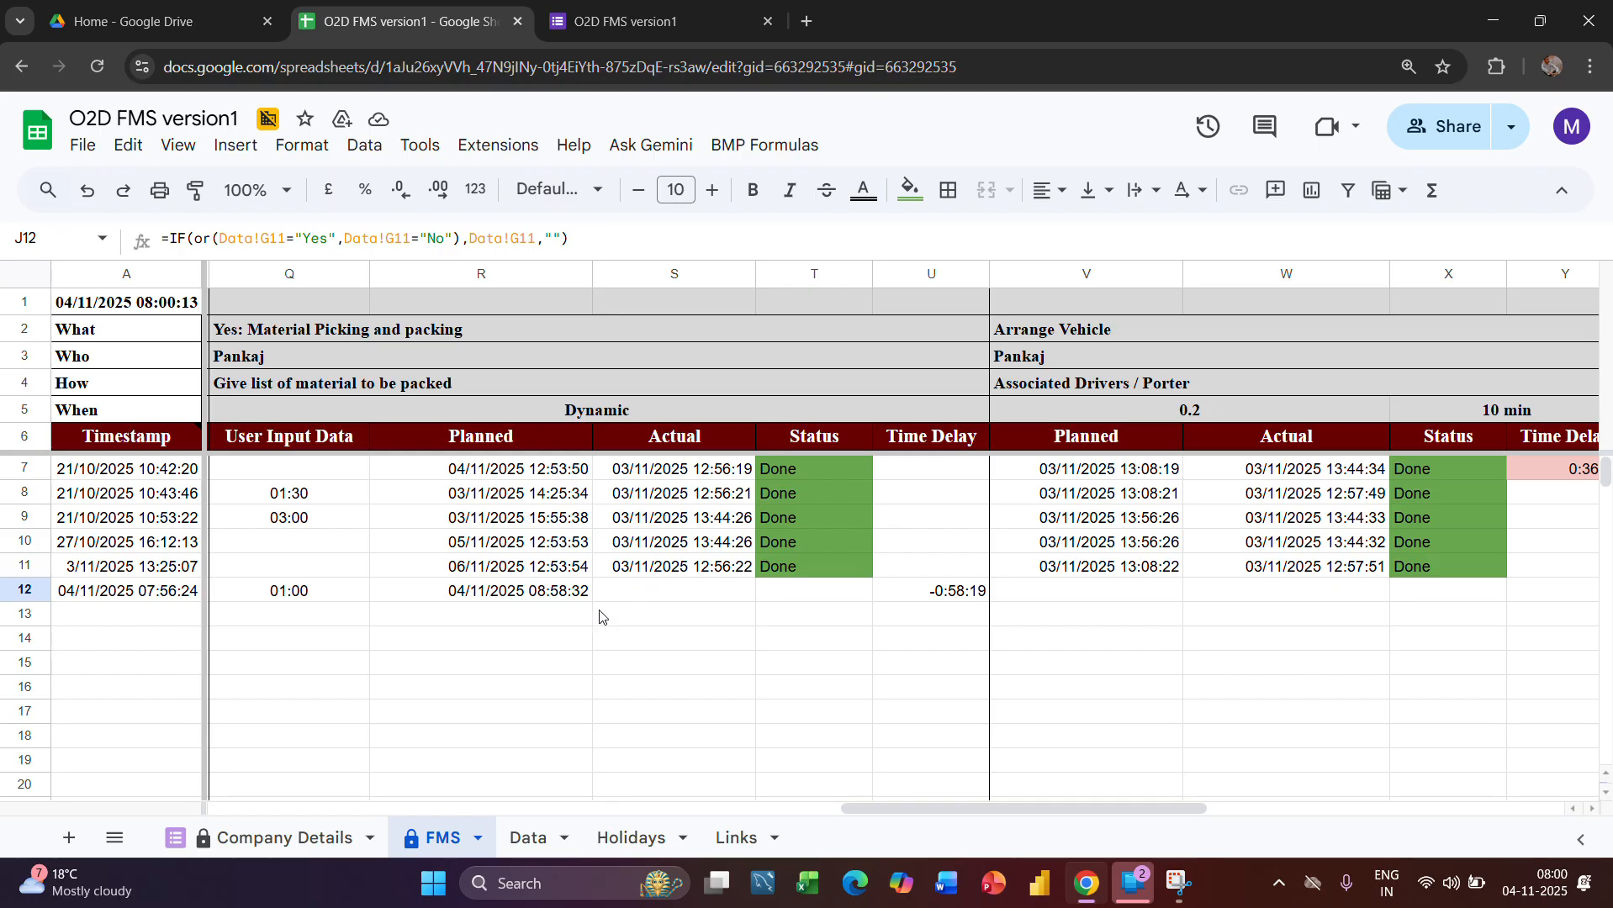
{"action": "scroll", "coordinate": [694, 659], "scroll_direction": "left", "scroll_amount": 1}
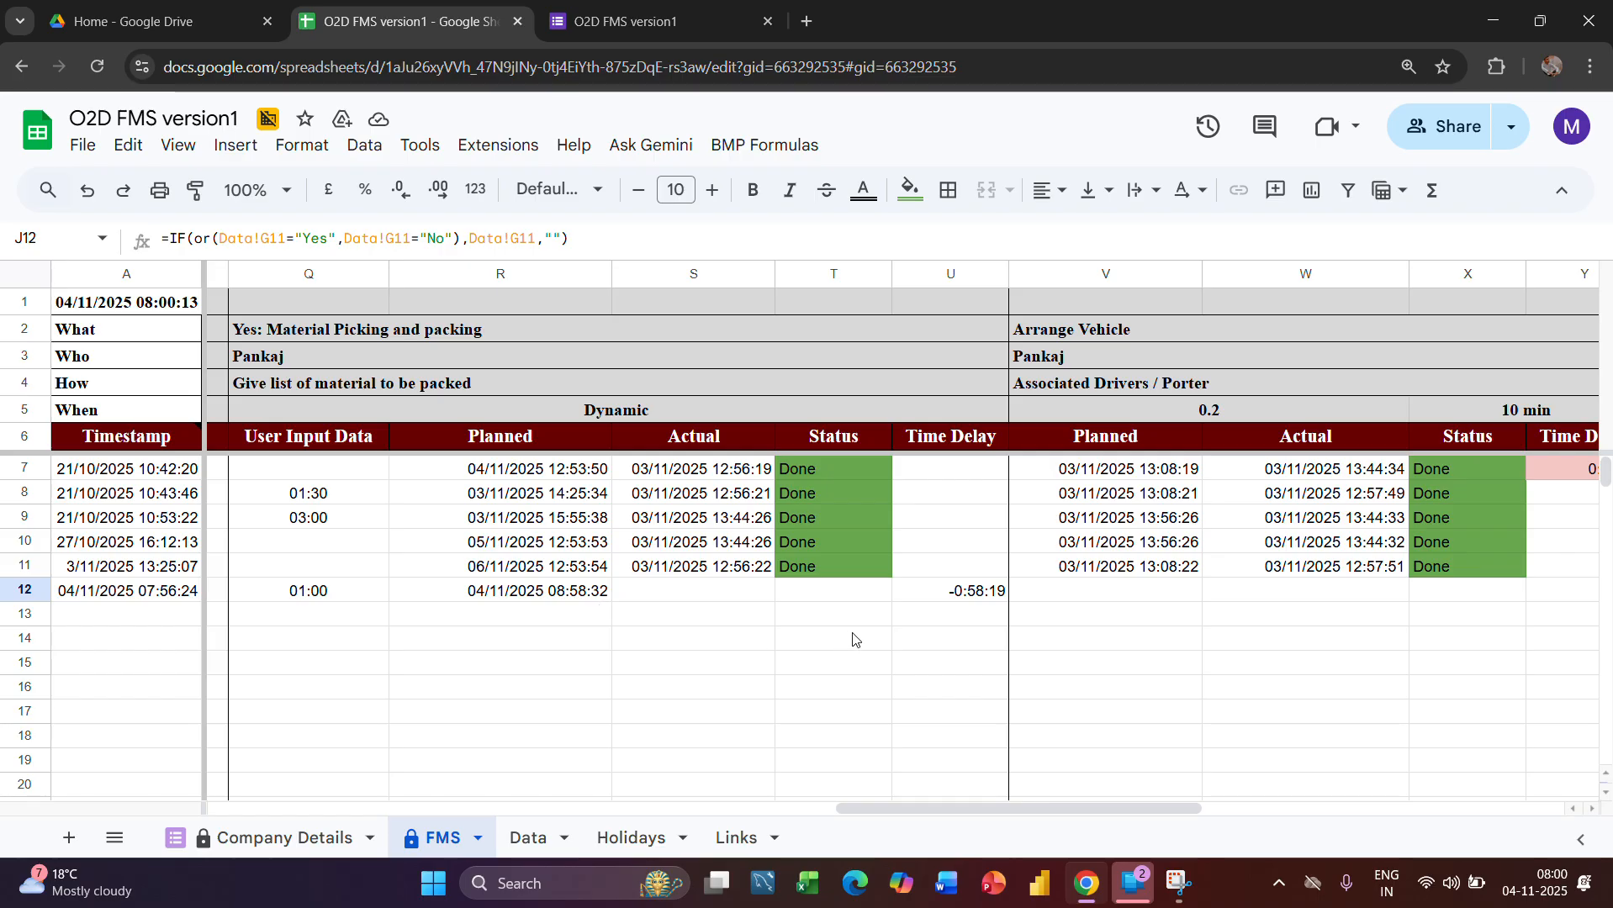
{"action": "left_click", "coordinate": [821, 598]}
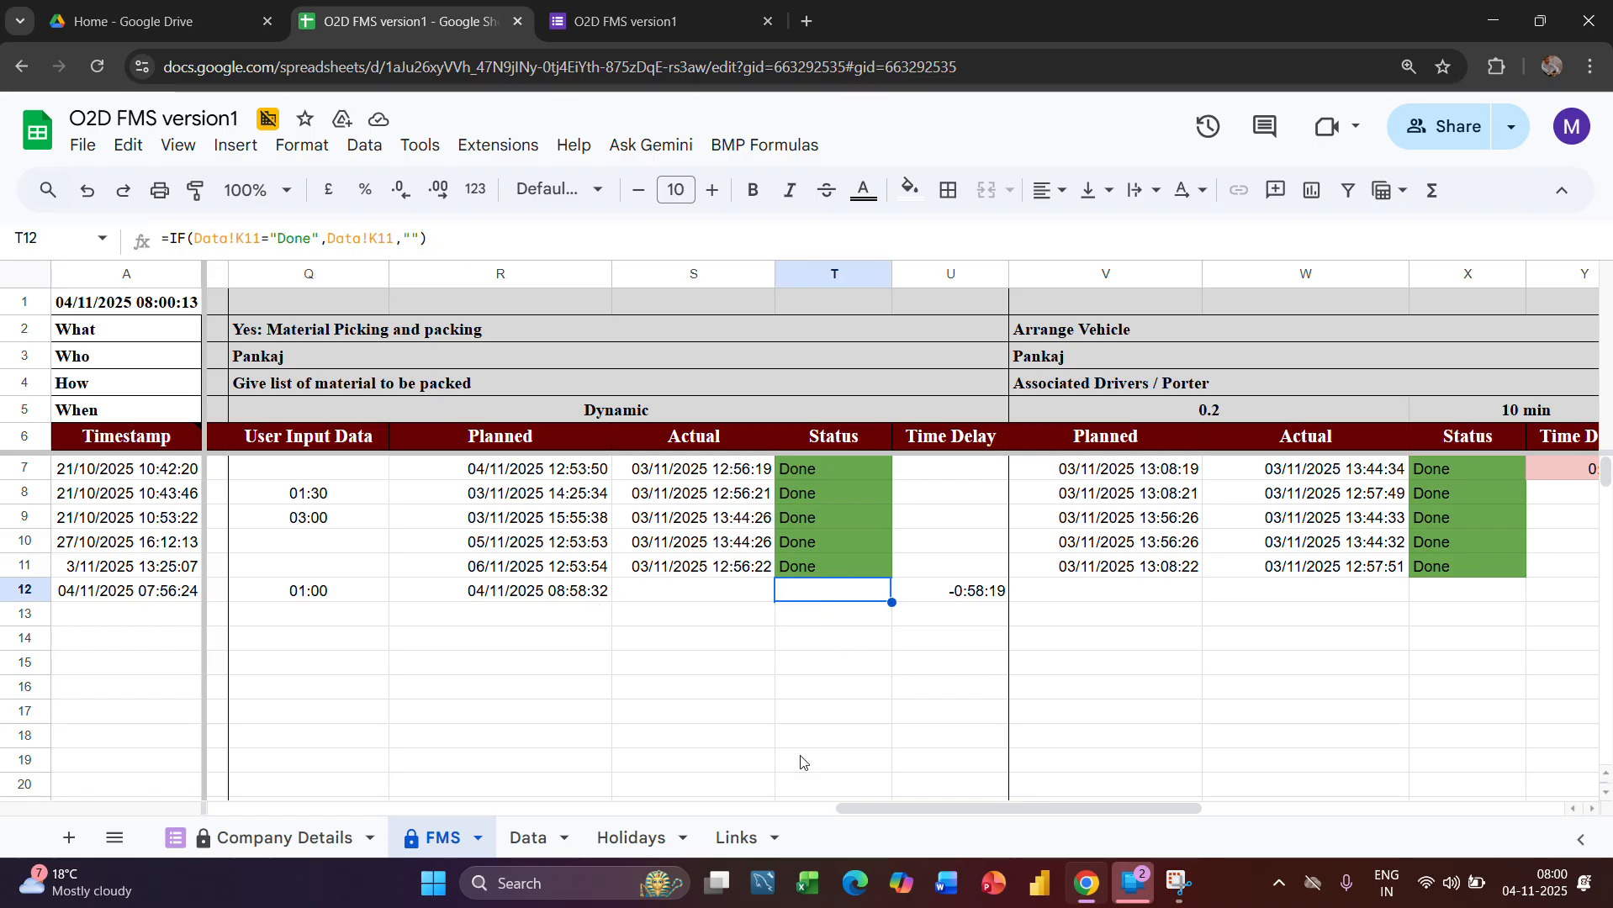
Mark the Leshrac Elec.Pvt Ltd order's material picking and packing stage as Done in the Data sheet
{"action": "left_click", "coordinate": [529, 840]}
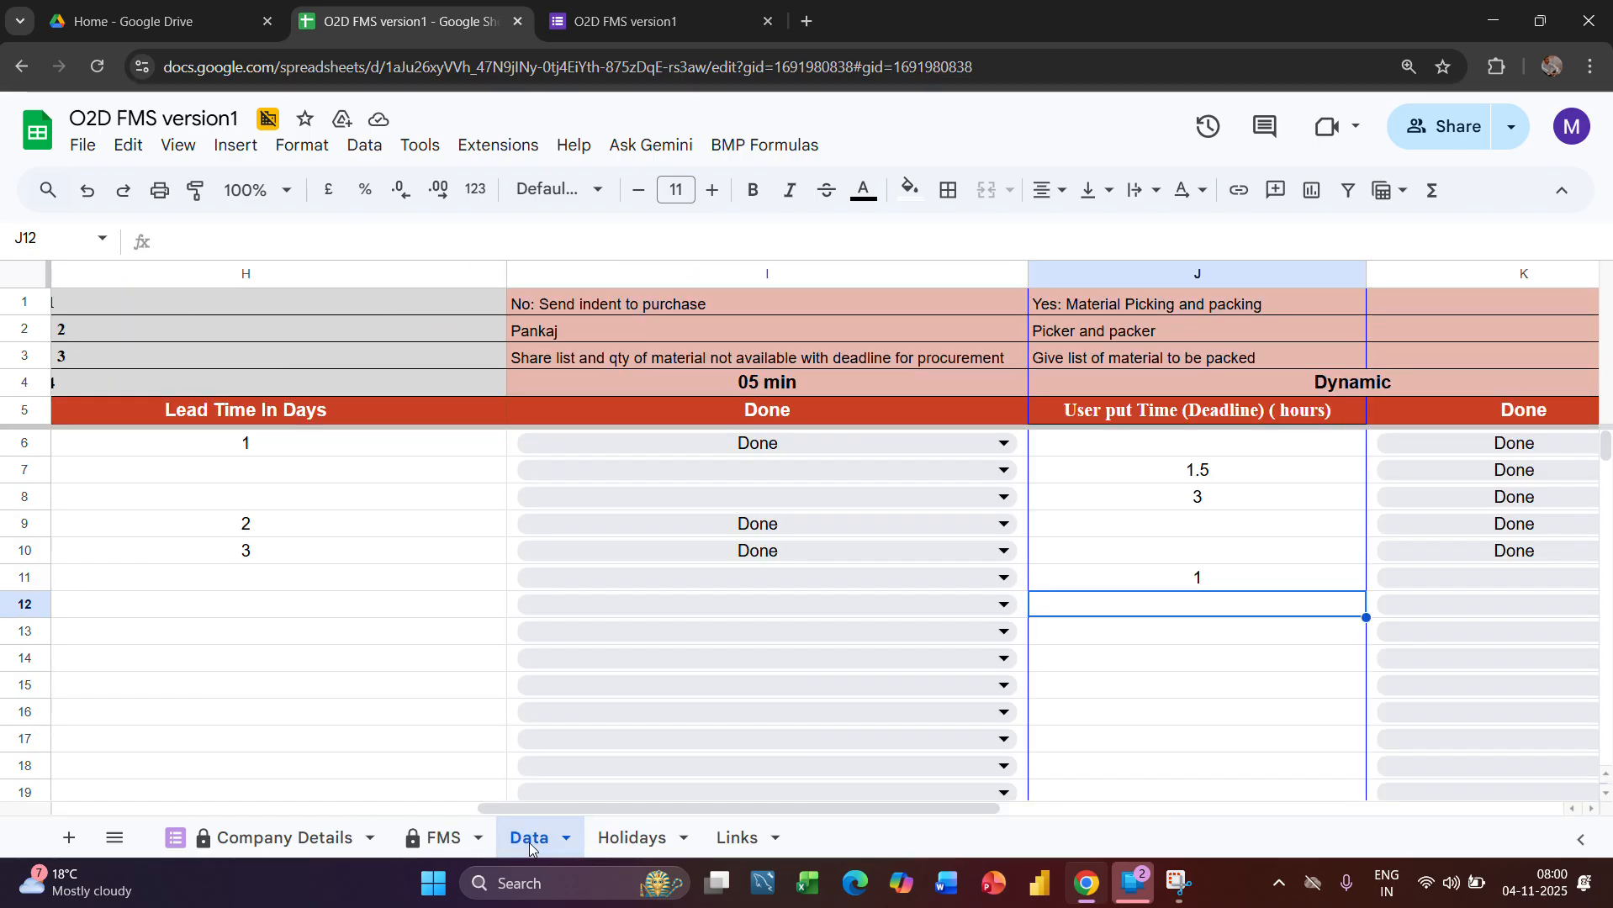
{"action": "scroll", "coordinate": [1250, 554], "scroll_direction": "right", "scroll_amount": 3}
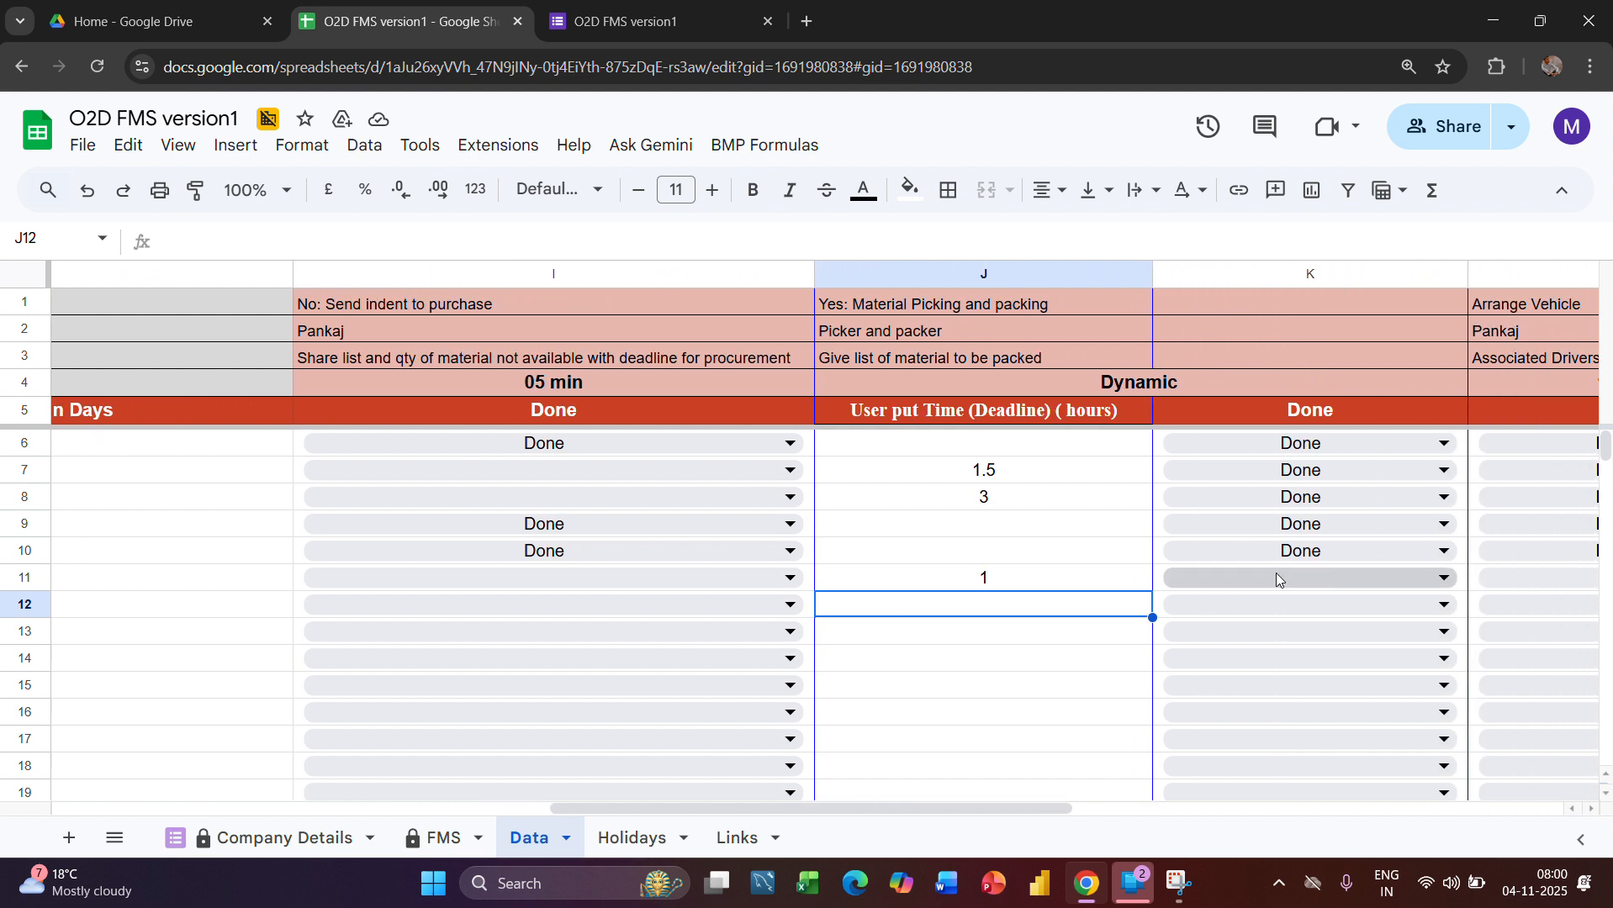
{"action": "left_click", "coordinate": [1276, 578]}
{"action": "left_click", "coordinate": [1198, 611]}
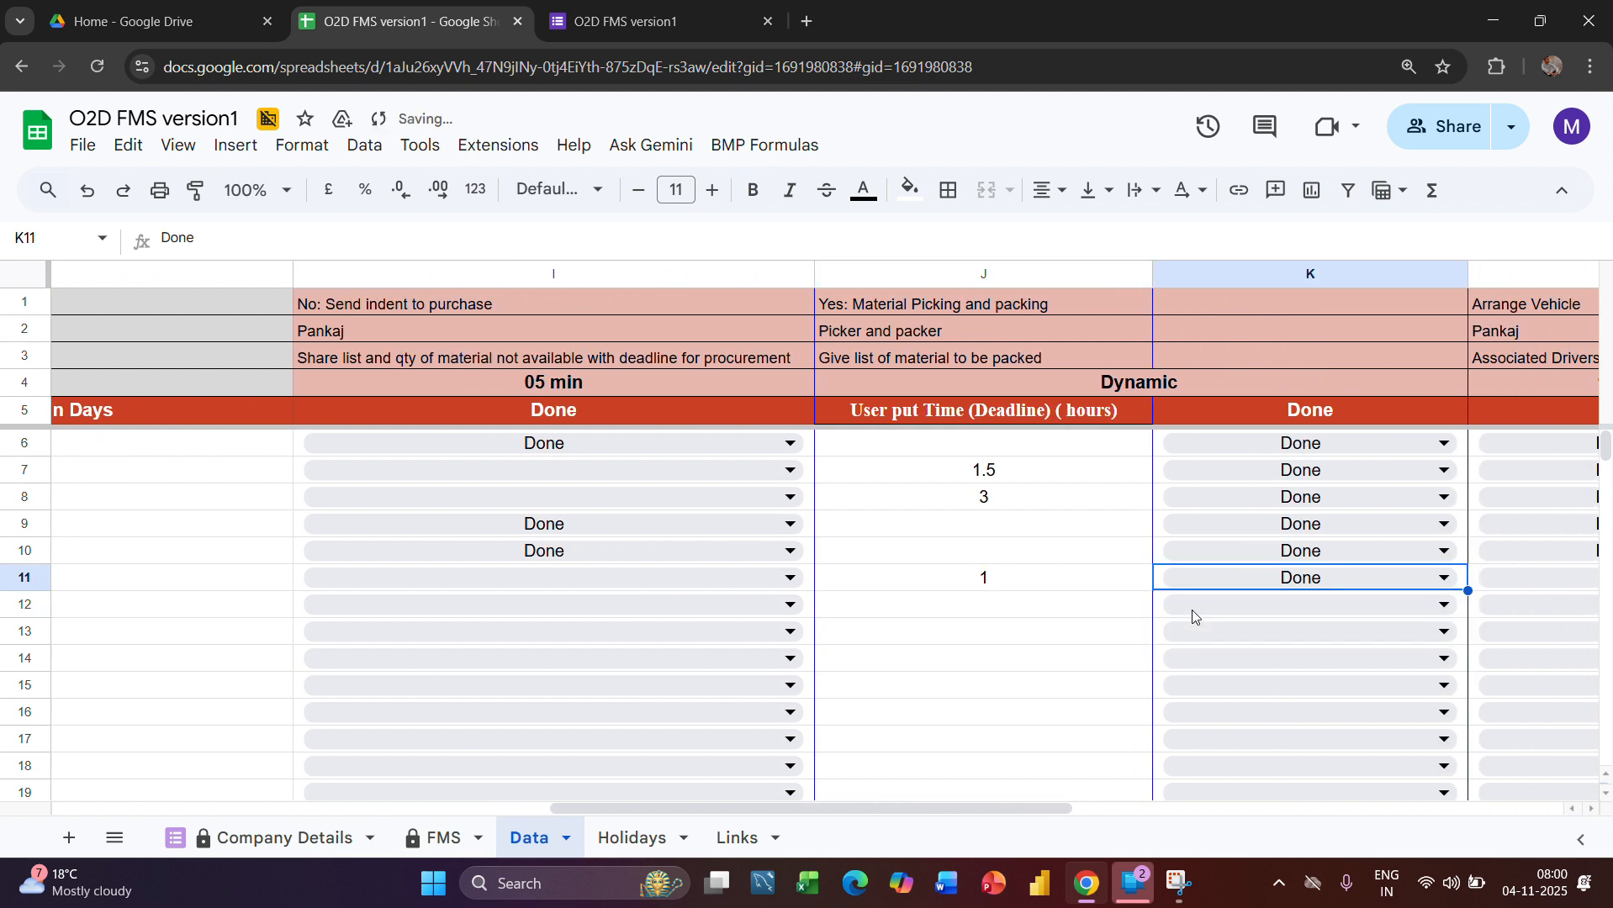
Check the order's picking and packing completion and its Arrange Vehicle Planned time and Time Delay formula in the FMS sheet
{"action": "left_click", "coordinate": [437, 841]}
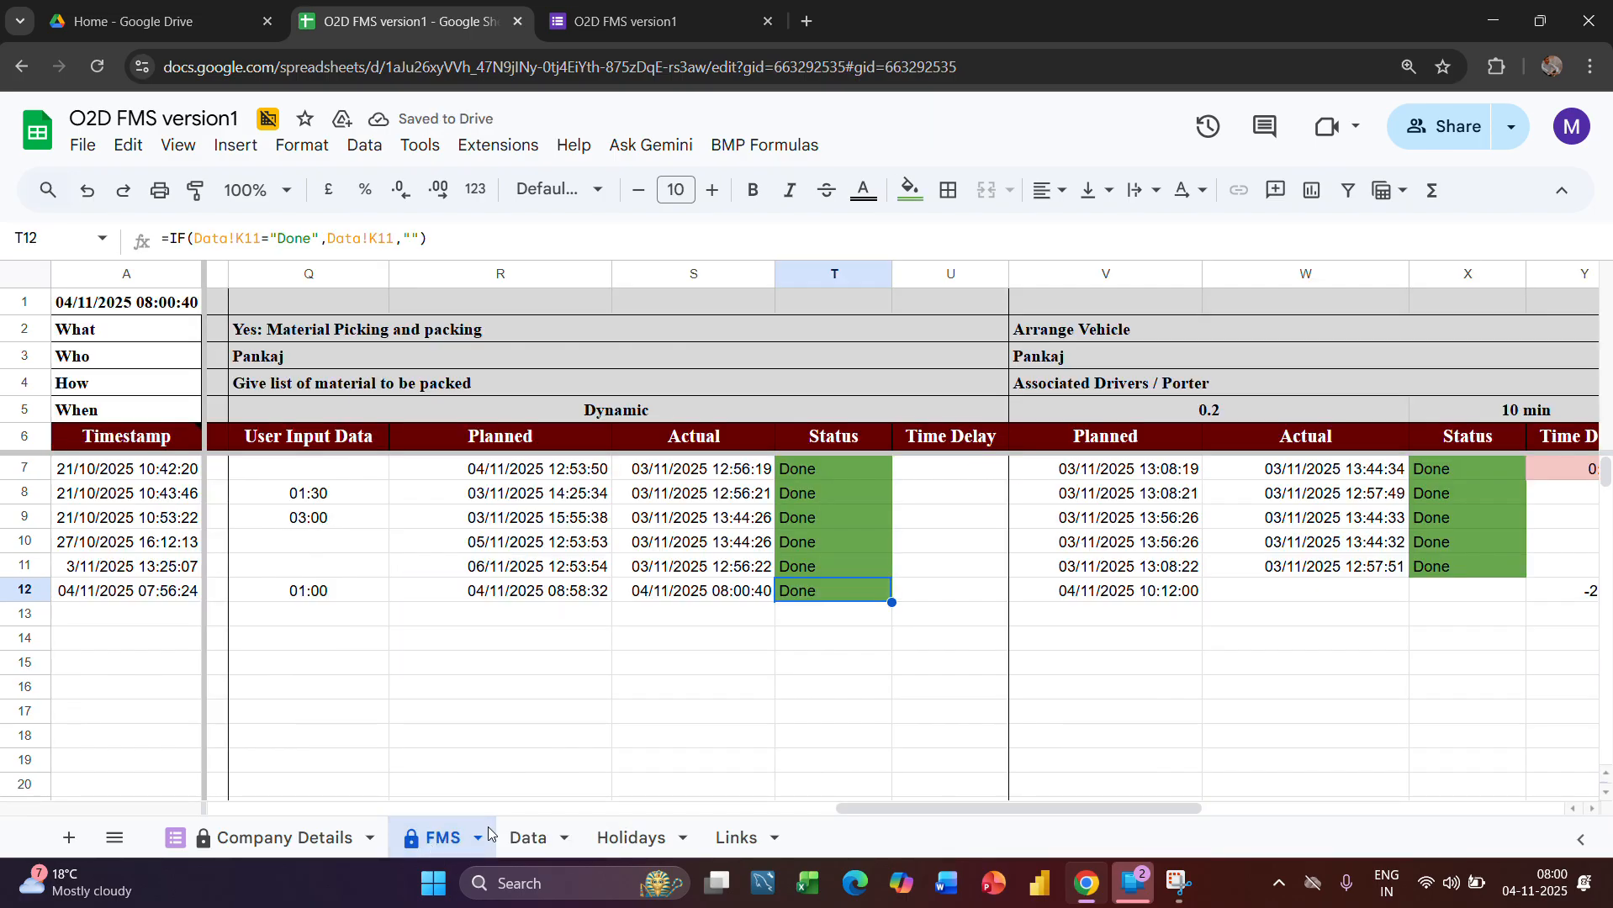
{"action": "scroll", "coordinate": [866, 698], "scroll_direction": "right", "scroll_amount": 2}
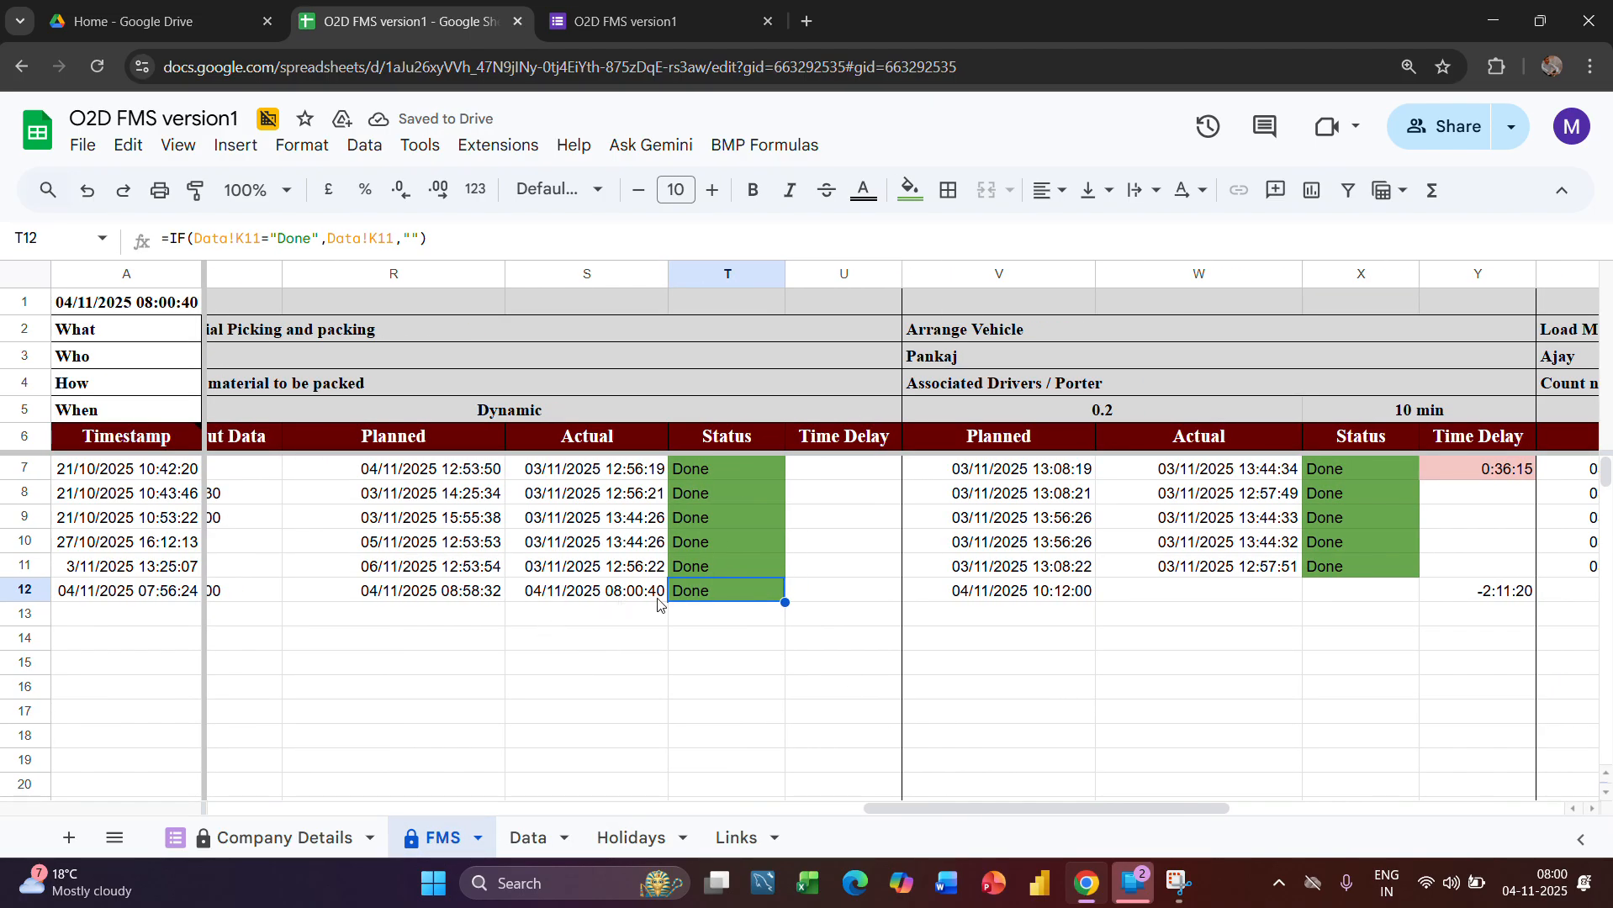
{"action": "scroll", "coordinate": [777, 627], "scroll_direction": "right", "scroll_amount": 2}
{"action": "scroll", "coordinate": [777, 626], "scroll_direction": "right", "scroll_amount": 2}
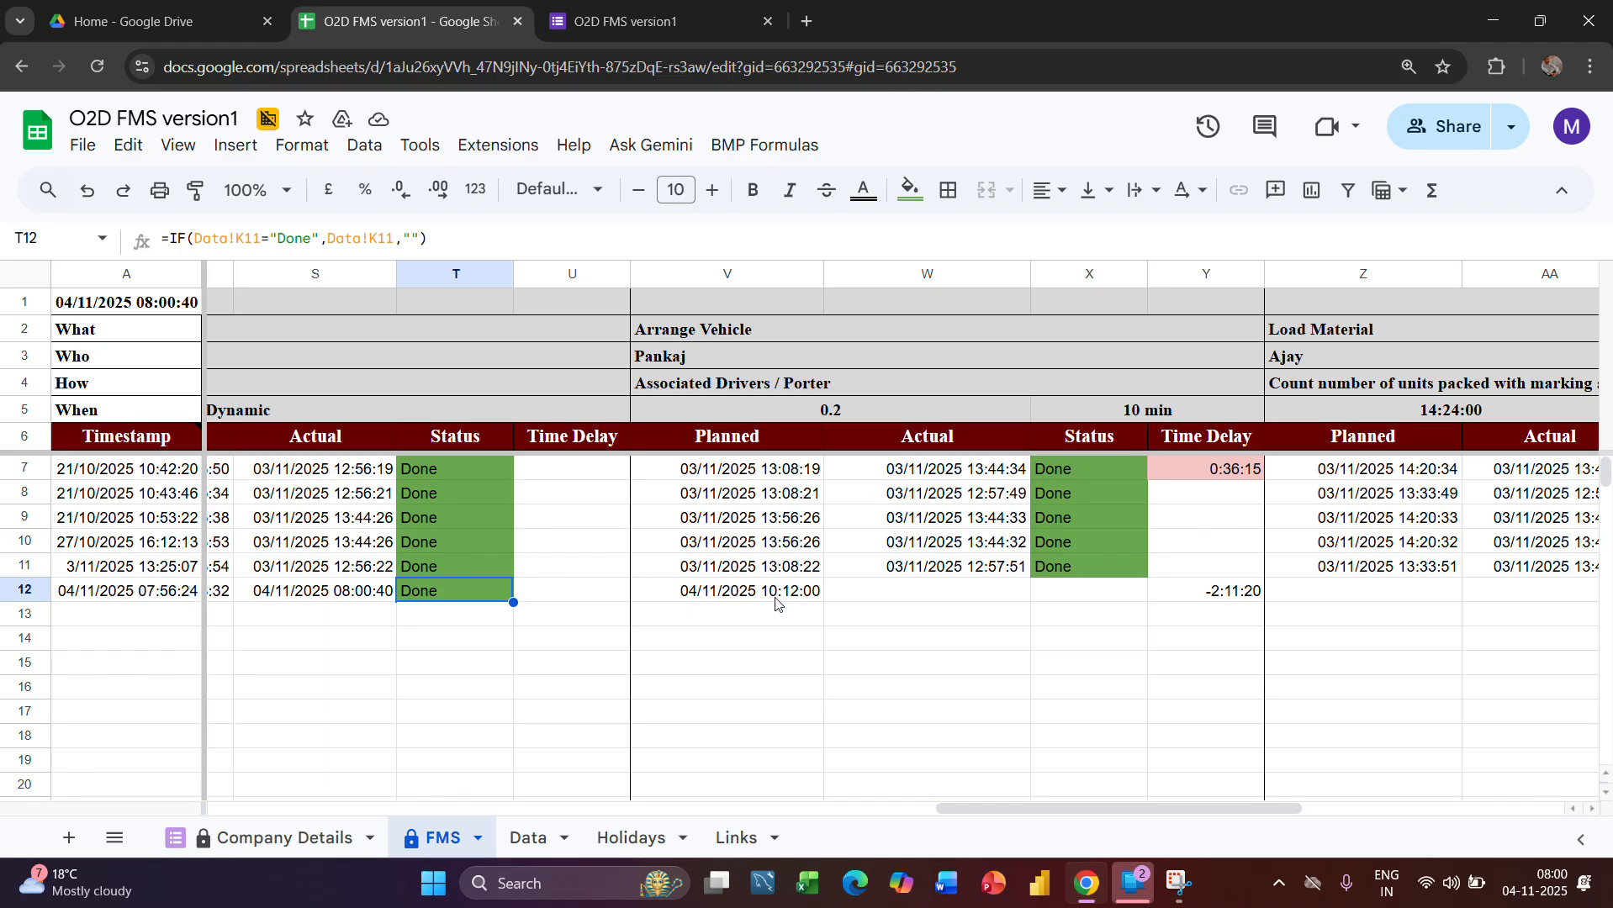
{"action": "scroll", "coordinate": [947, 619], "scroll_direction": "right", "scroll_amount": 2}
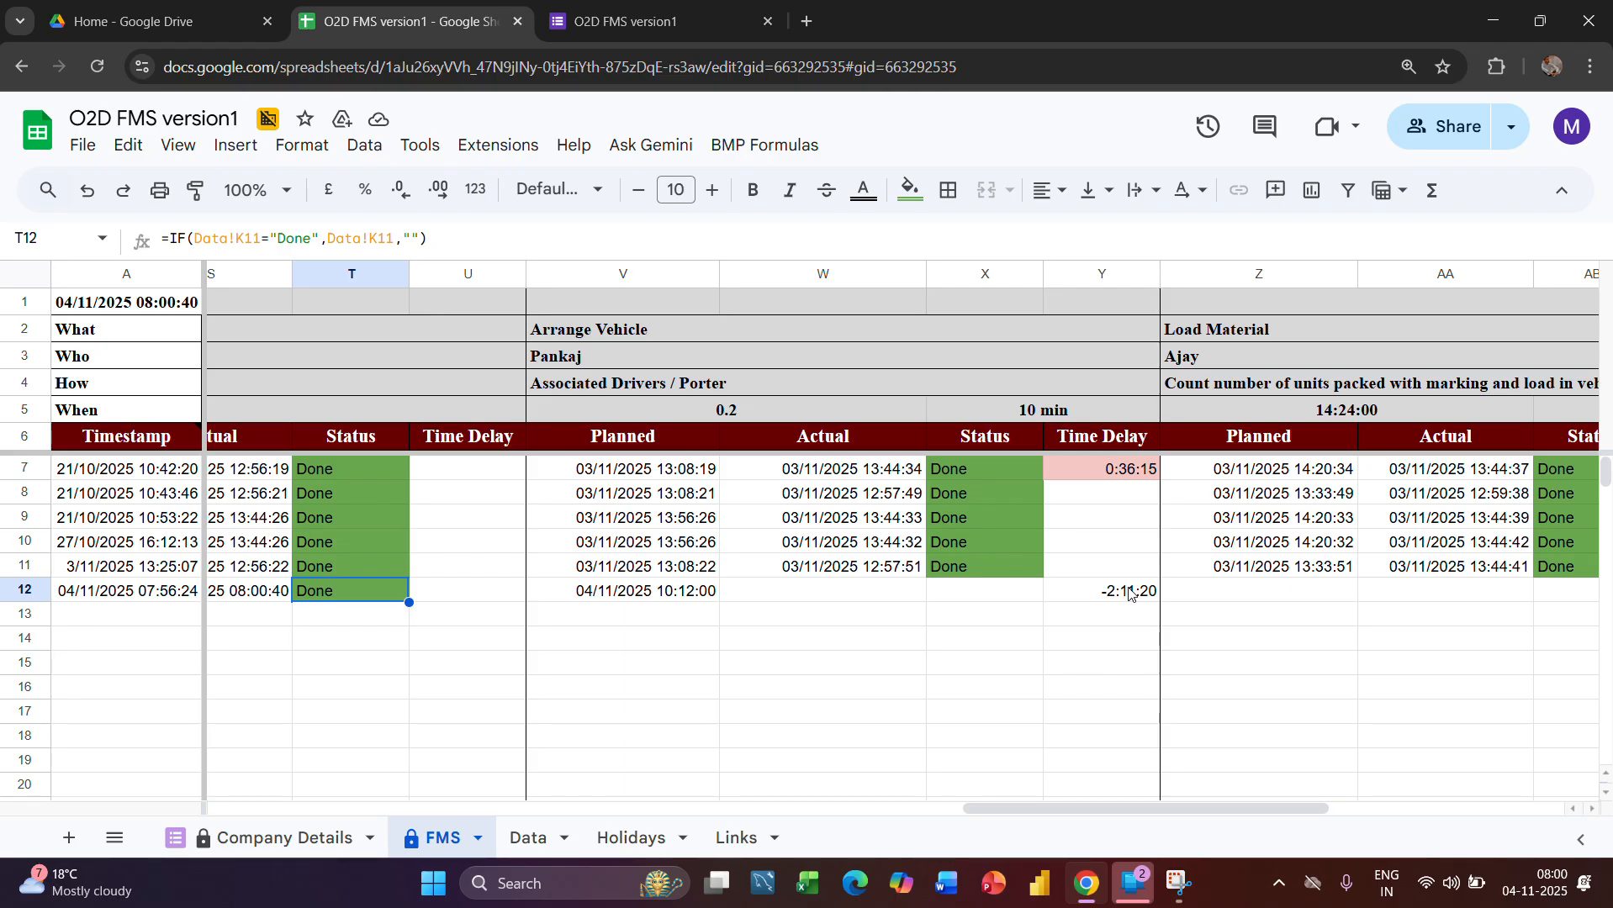
{"action": "left_click", "coordinate": [1124, 594]}
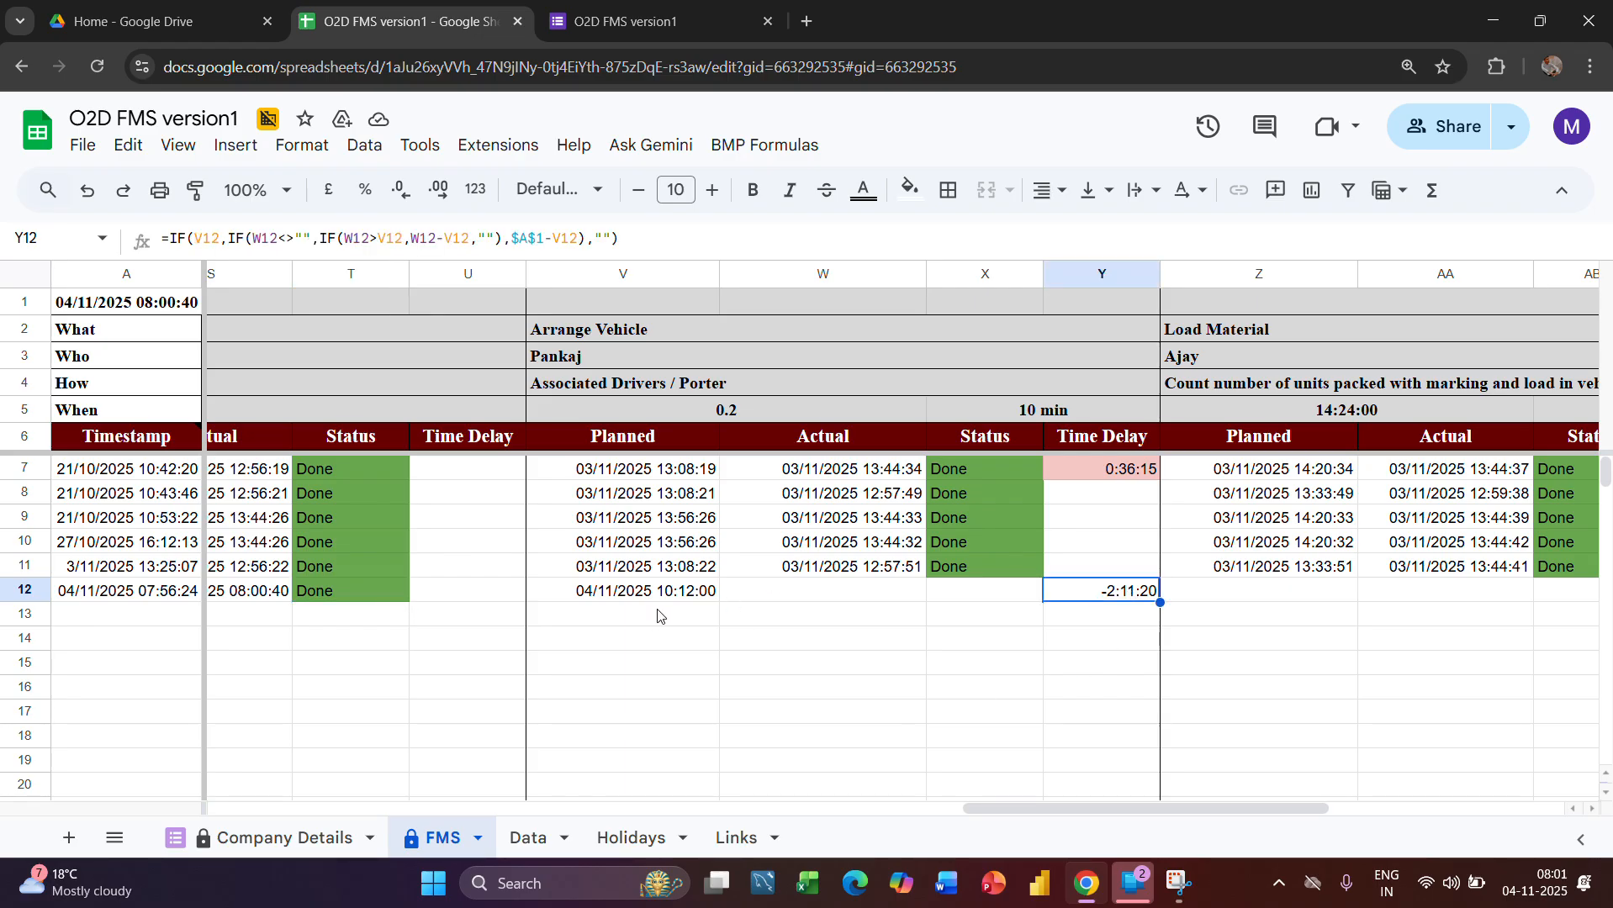
Mark the Leshrac Elec.Pvt Ltd order's Arrange Vehicle stage as Done in the Data sheet
{"action": "left_click", "coordinate": [528, 838]}
{"action": "scroll", "coordinate": [1018, 745], "scroll_direction": "right", "scroll_amount": 5}
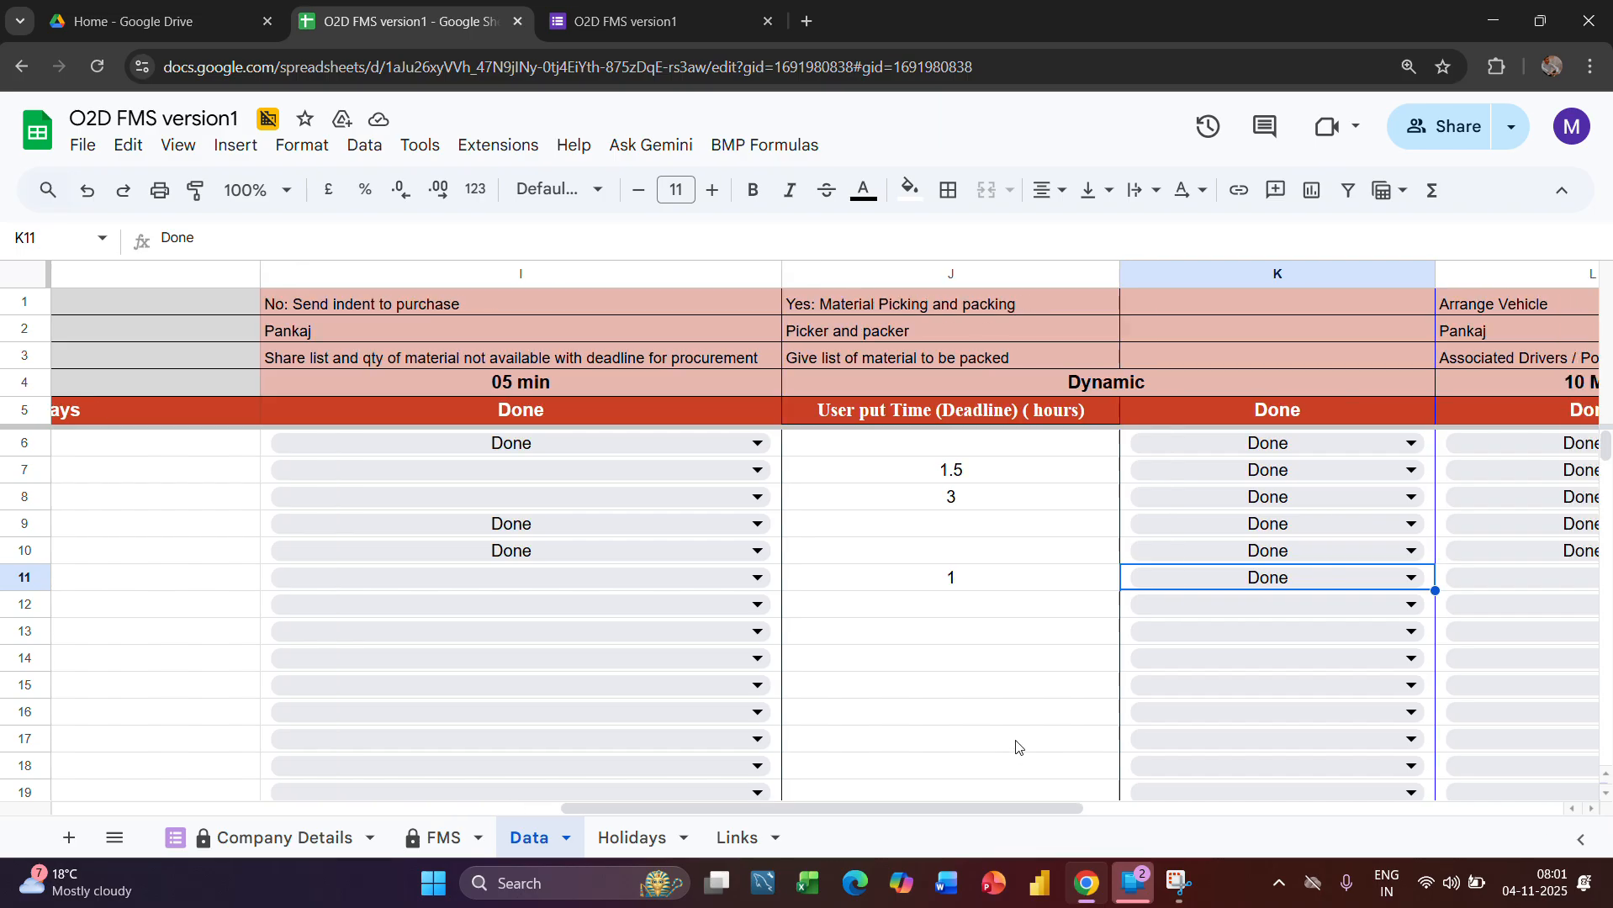
{"action": "scroll", "coordinate": [1017, 745], "scroll_direction": "right", "scroll_amount": 2}
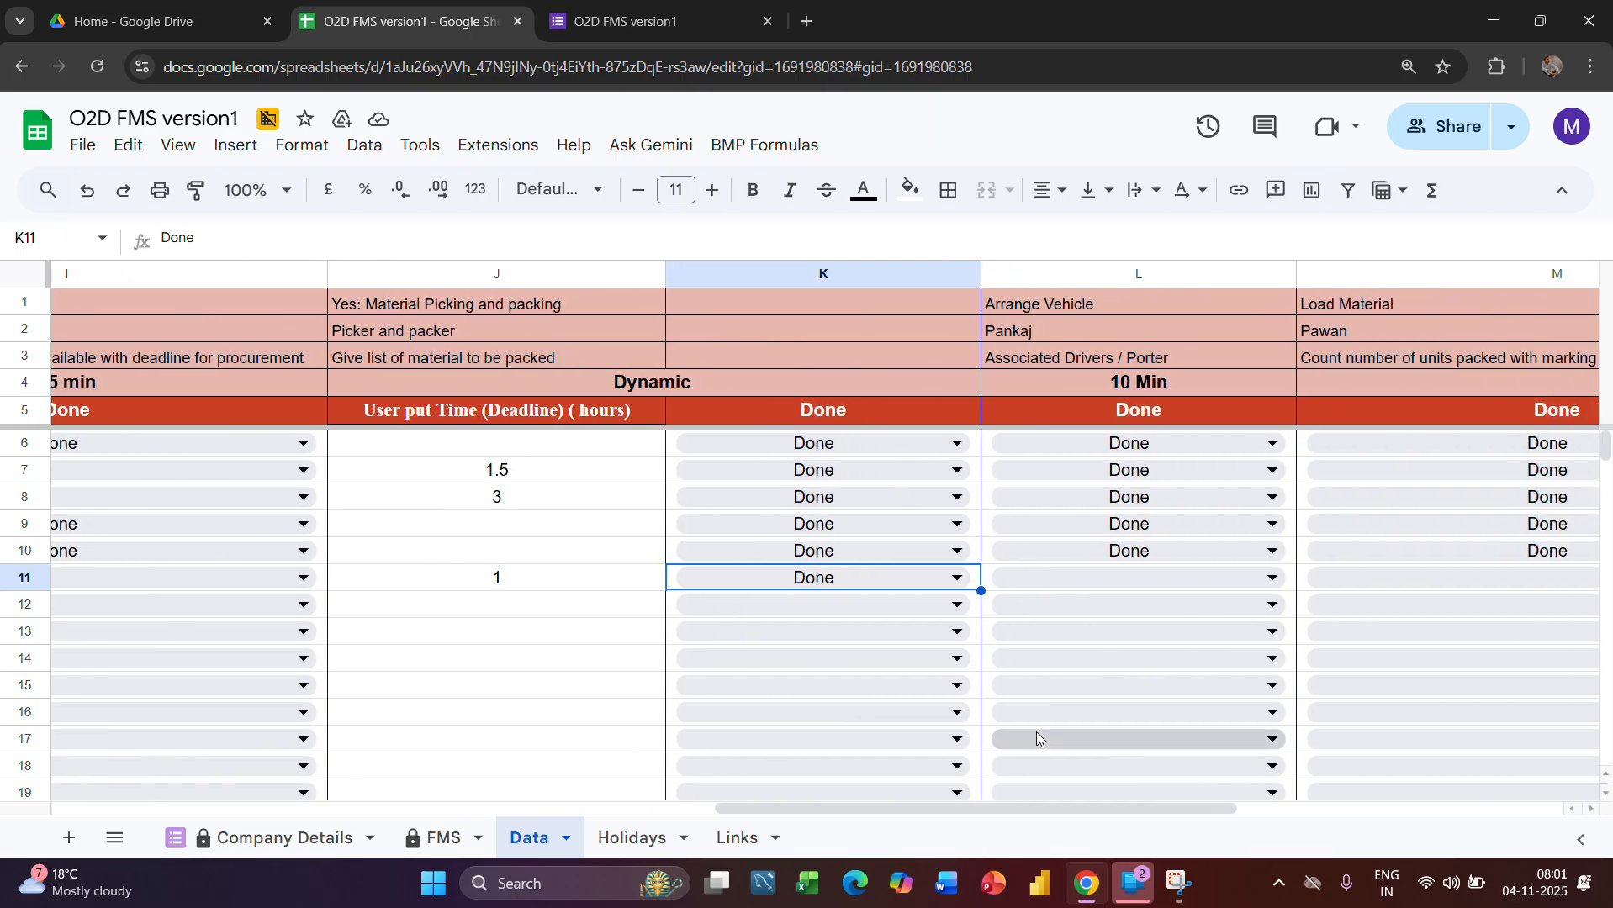
{"action": "left_click", "coordinate": [1097, 580]}
{"action": "left_click", "coordinate": [1025, 609]}
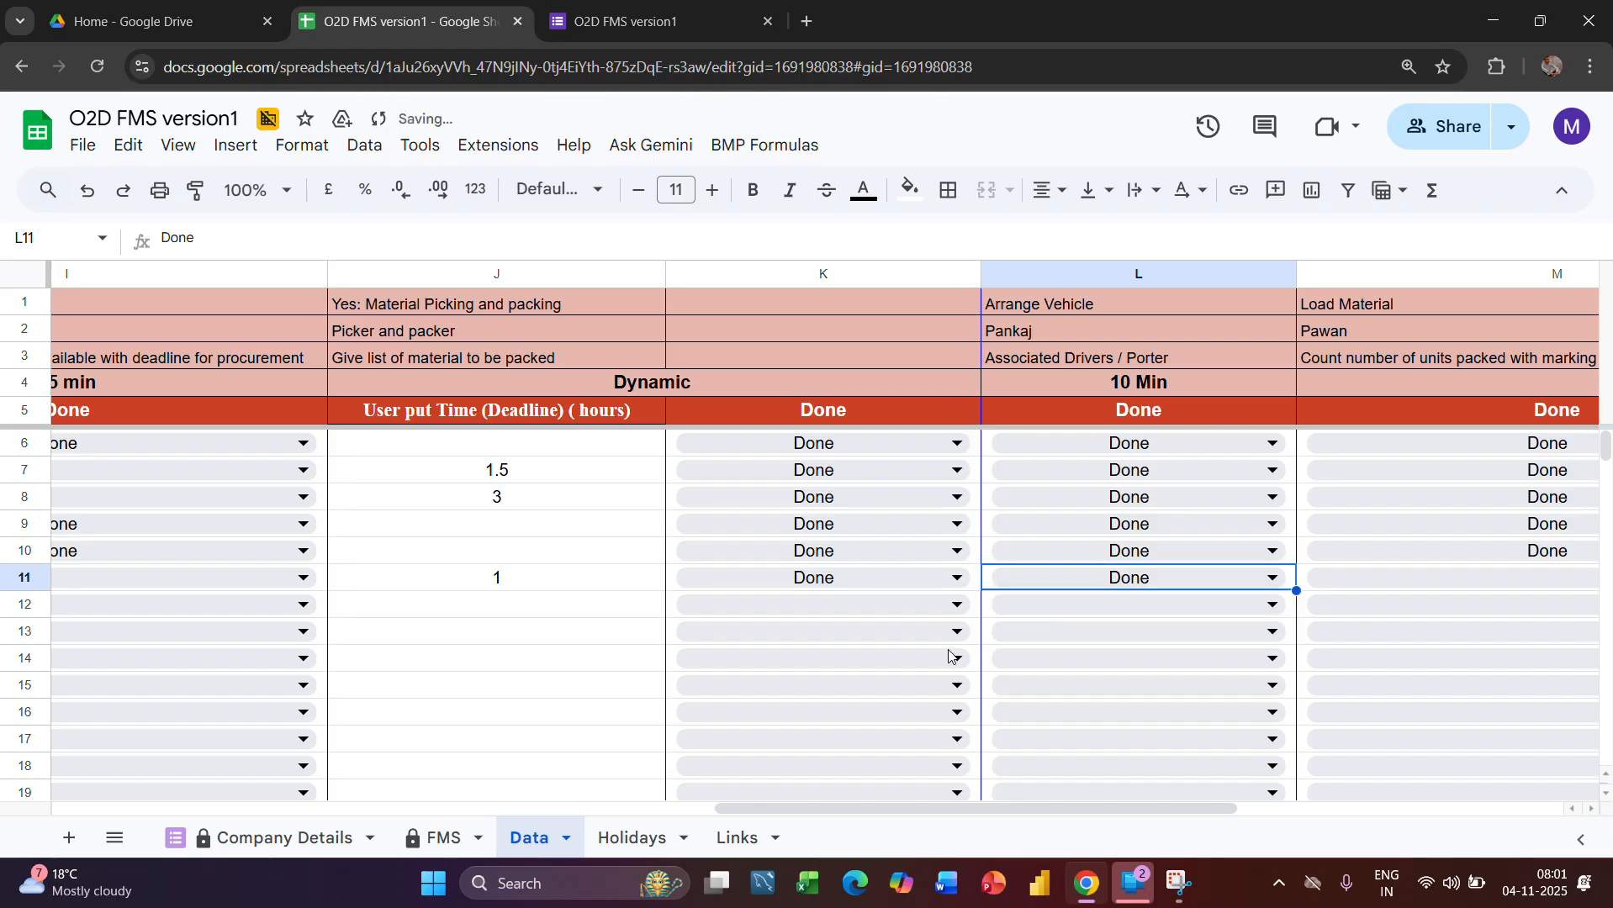
Check the order's Arrange Vehicle Actual time and Status and the Load Material Planned formula in the FMS sheet
{"action": "left_click", "coordinate": [438, 853]}
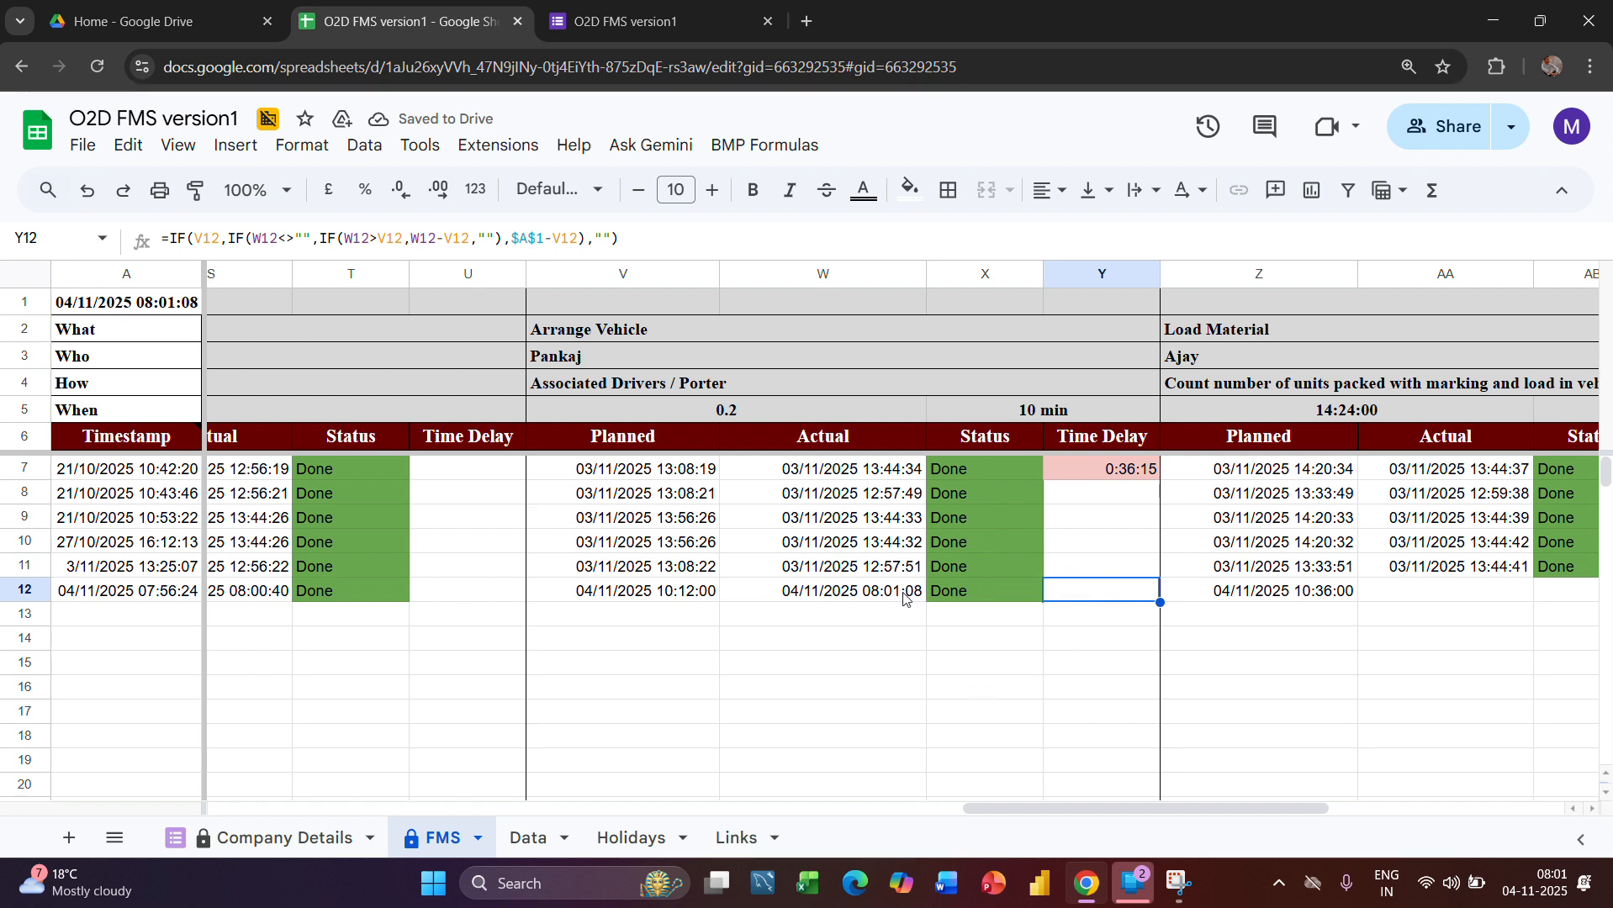
{"action": "scroll", "coordinate": [1247, 654], "scroll_direction": "right", "scroll_amount": 3}
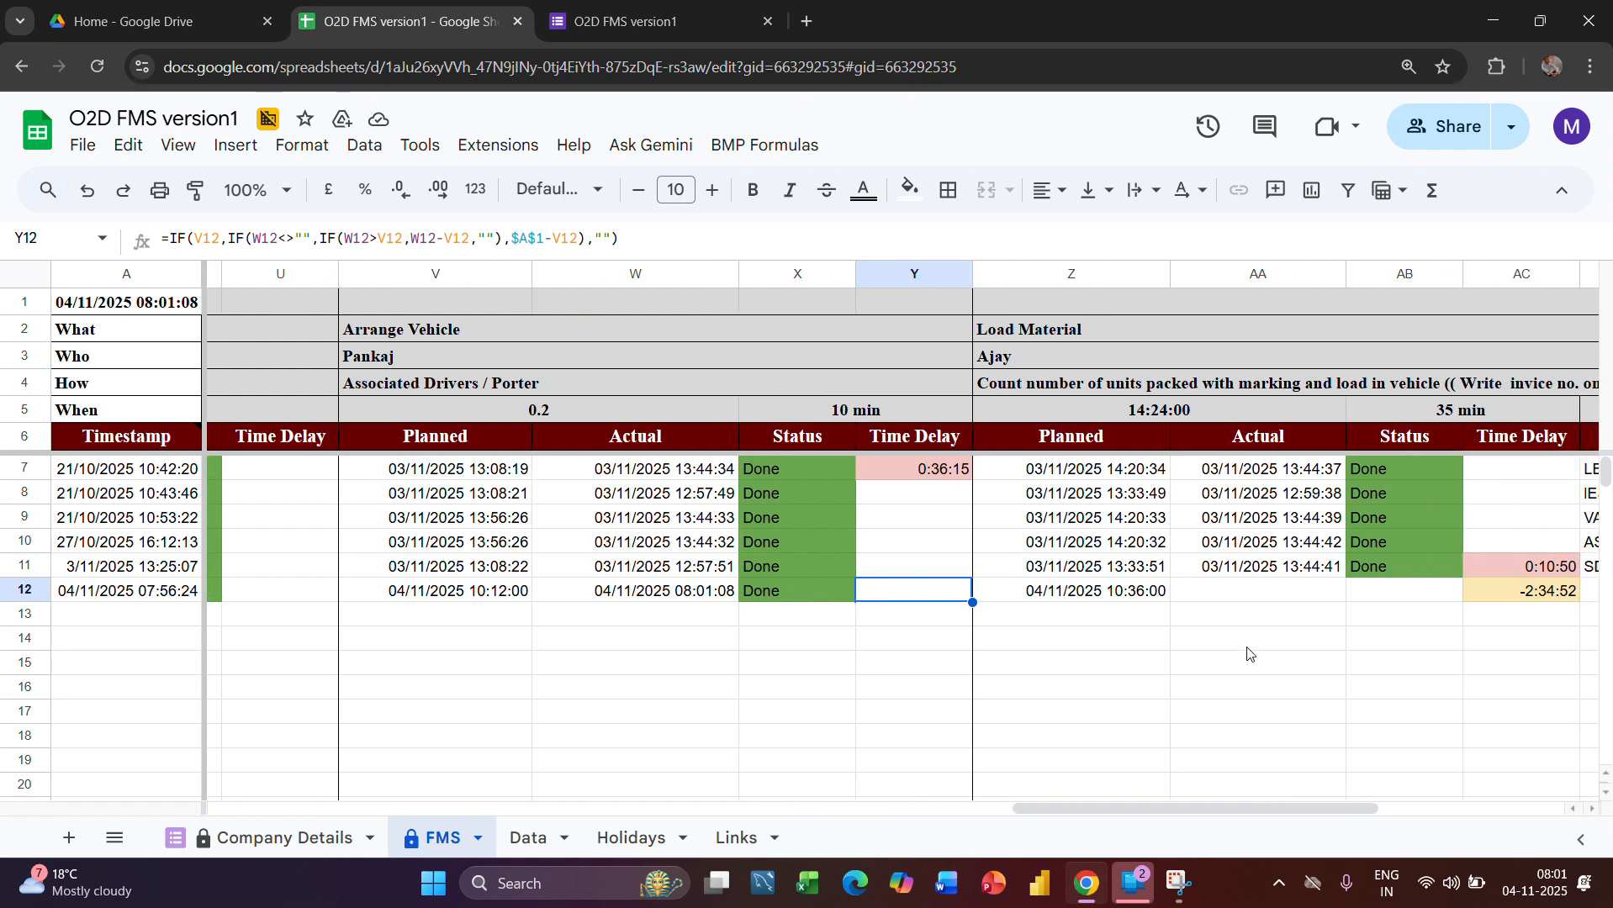
{"action": "scroll", "coordinate": [1305, 633], "scroll_direction": "right", "scroll_amount": 2}
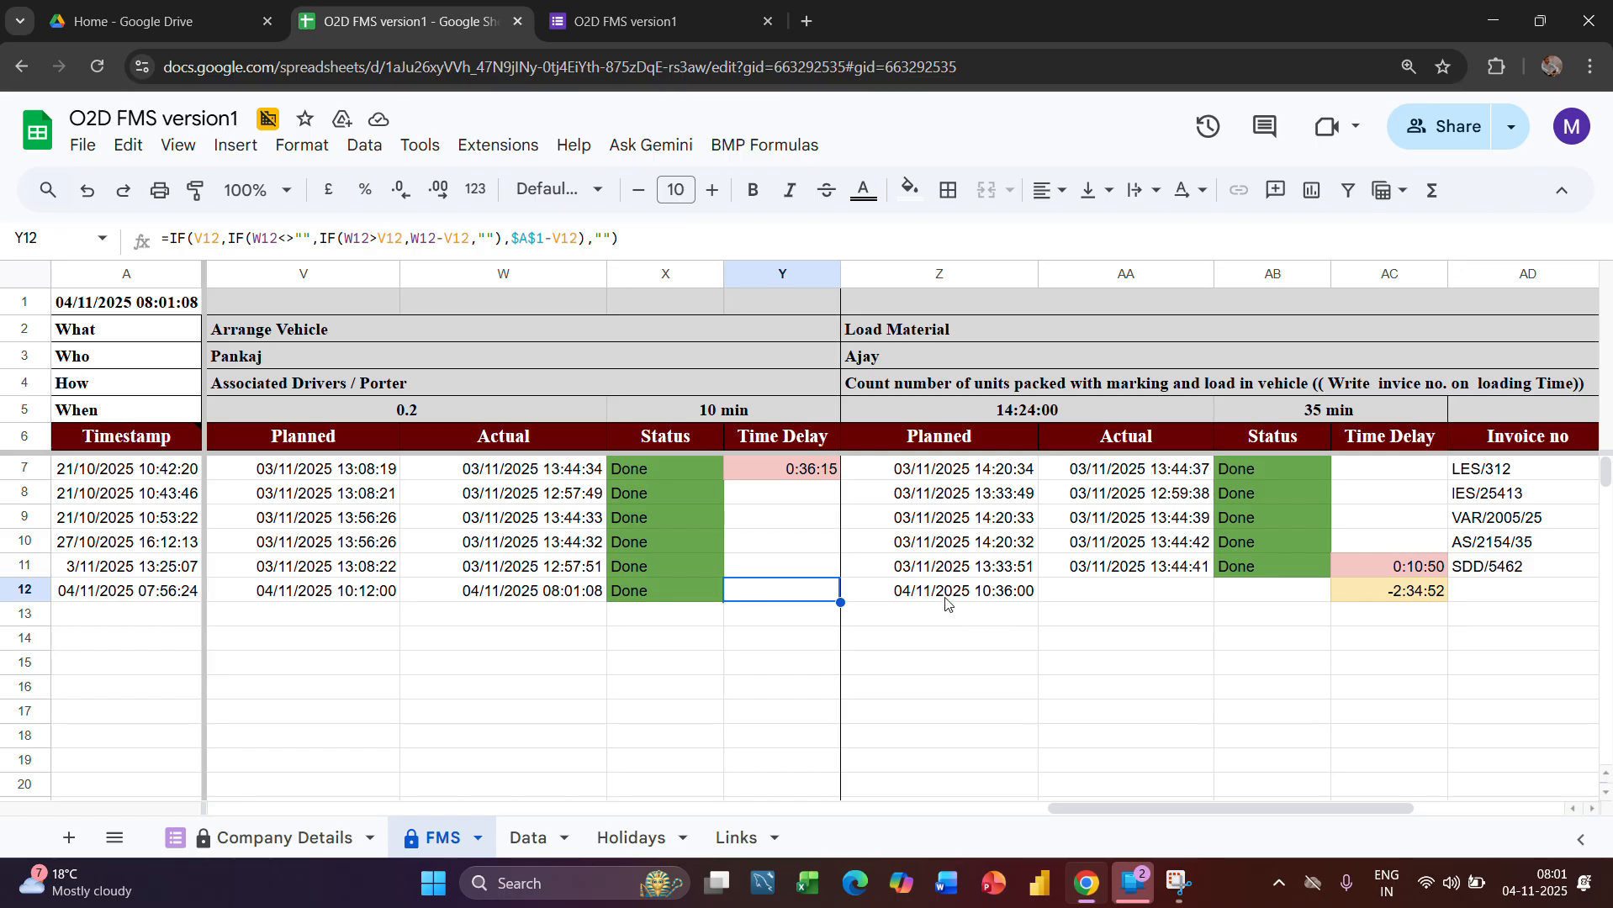
{"action": "key", "text": "Right"}
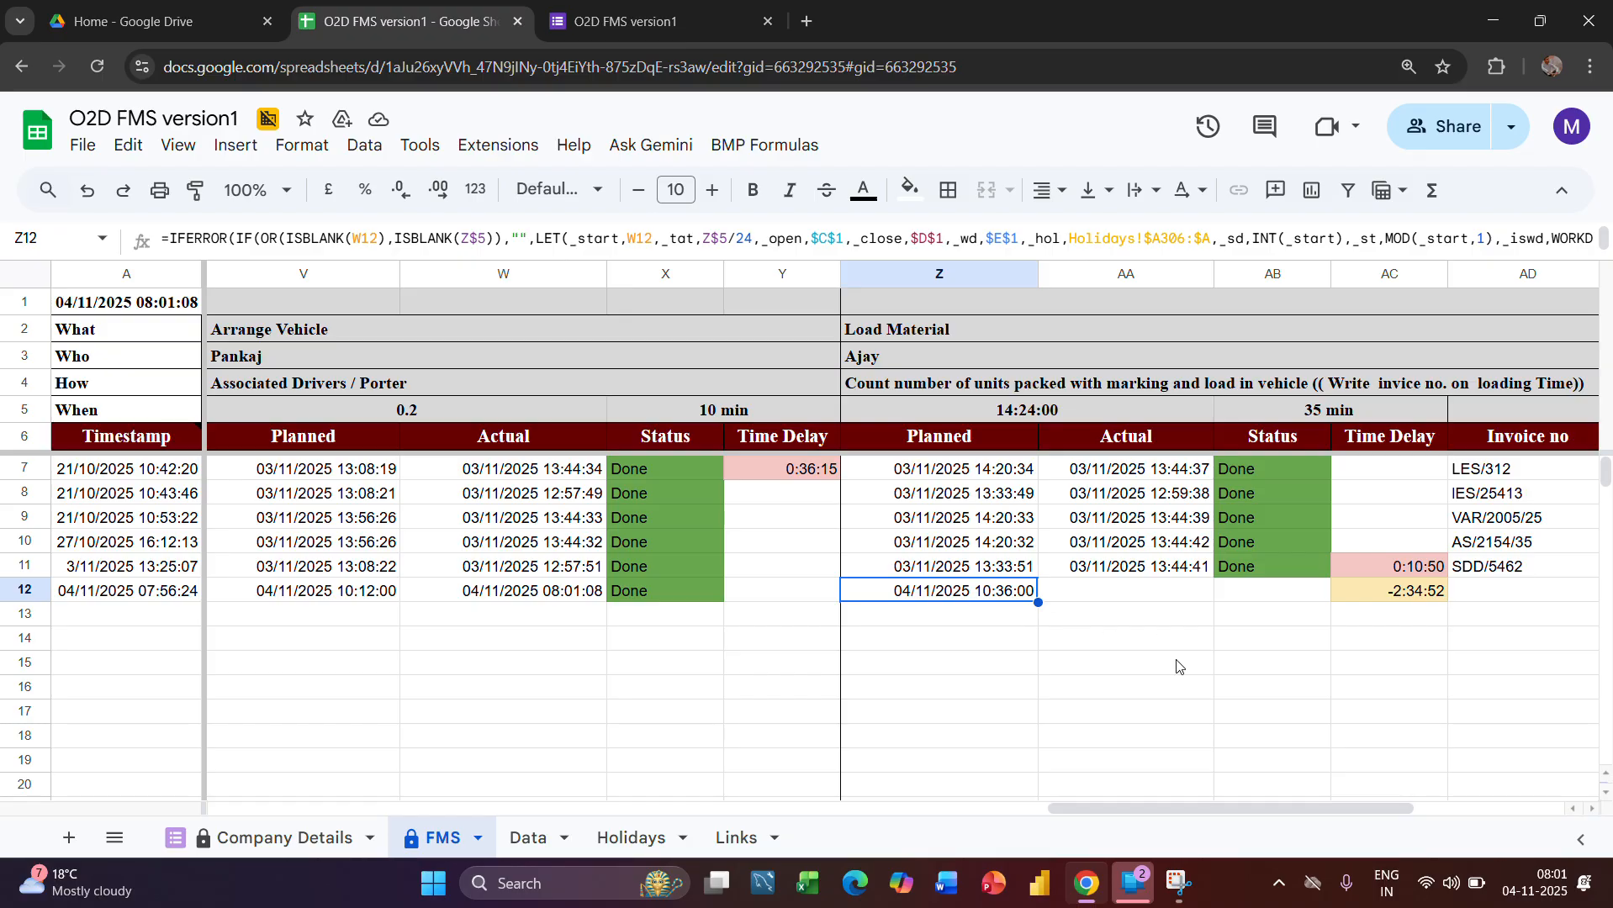
{"action": "scroll", "coordinate": [1160, 639], "scroll_direction": "right", "scroll_amount": 3}
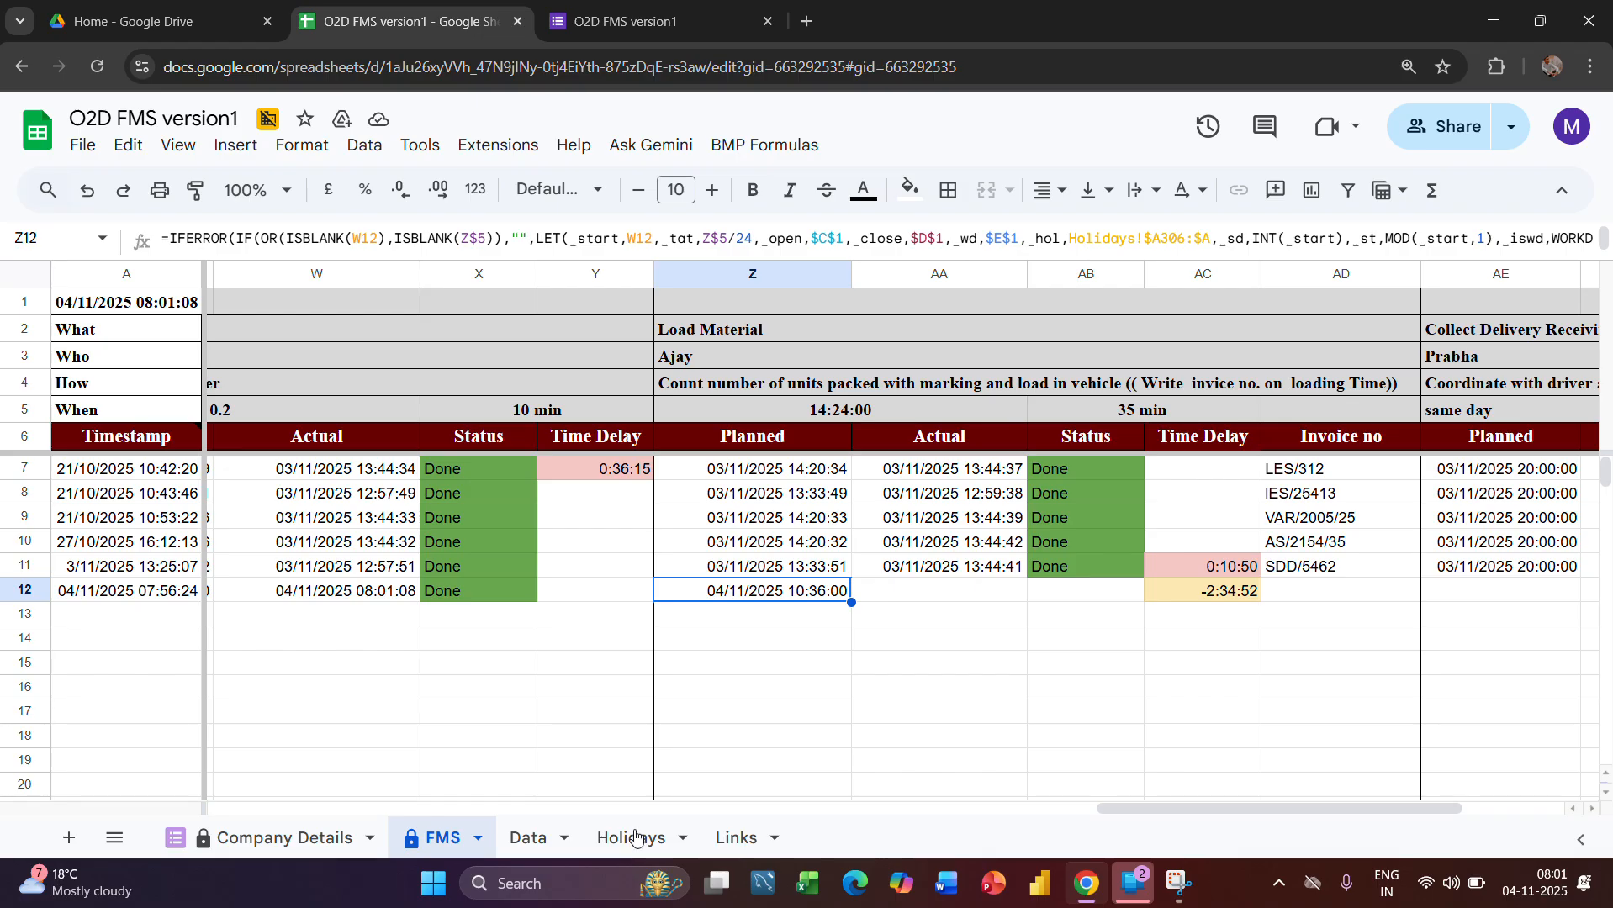
Mark the Leshrac Elec.Pvt Ltd order's Load Material stage as Done in the Data sheet
{"action": "left_click", "coordinate": [529, 841]}
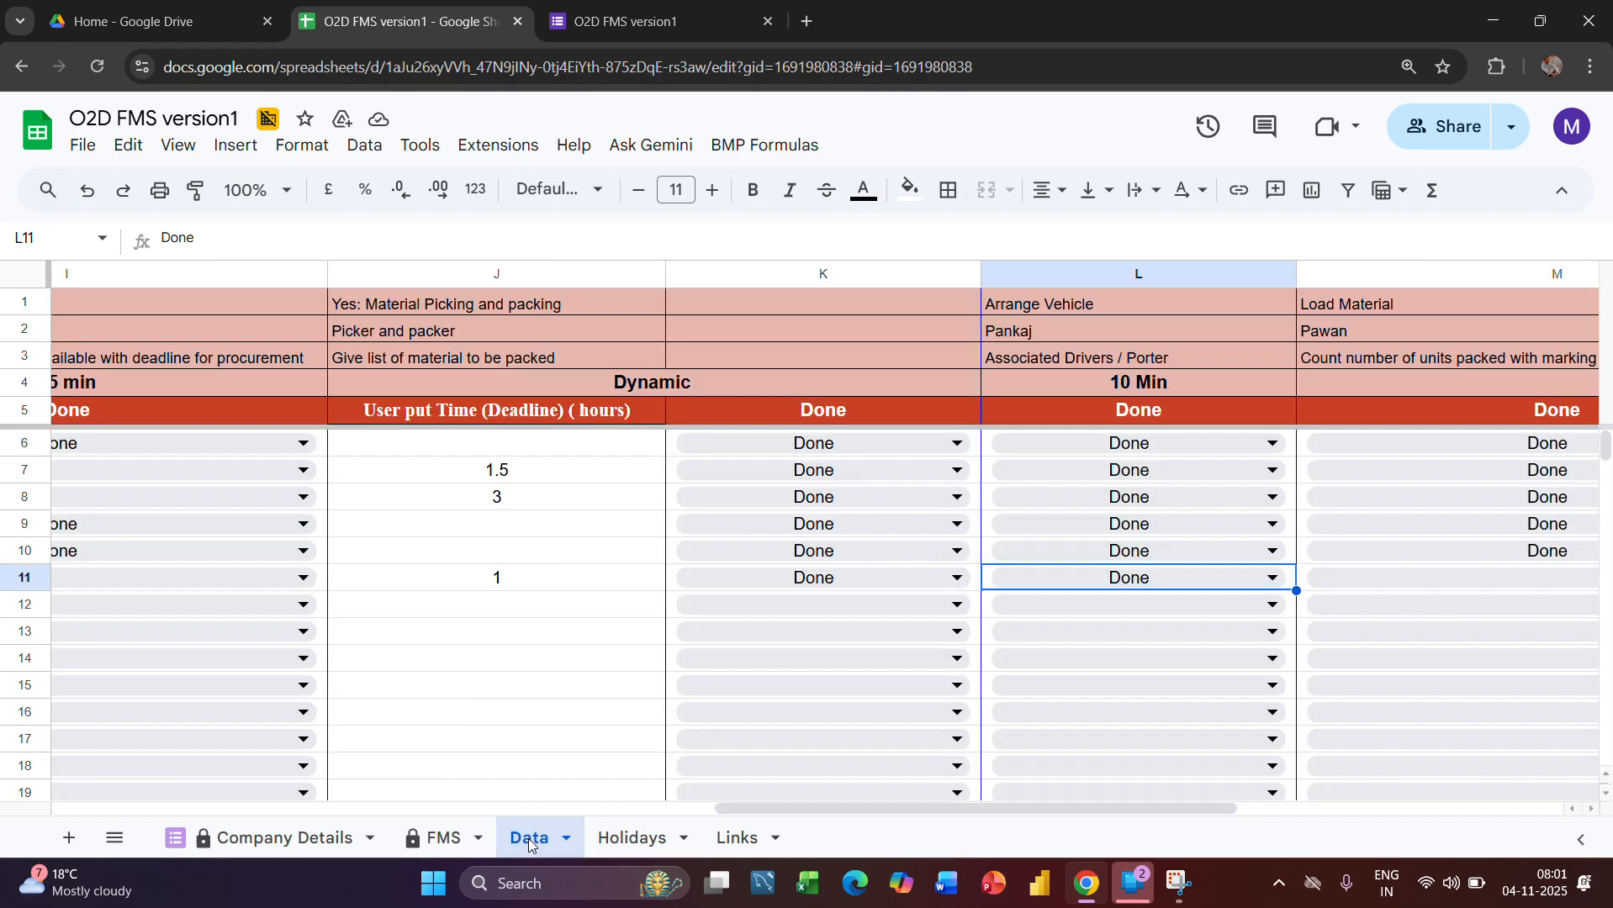
{"action": "scroll", "coordinate": [1154, 719], "scroll_direction": "right", "scroll_amount": 5}
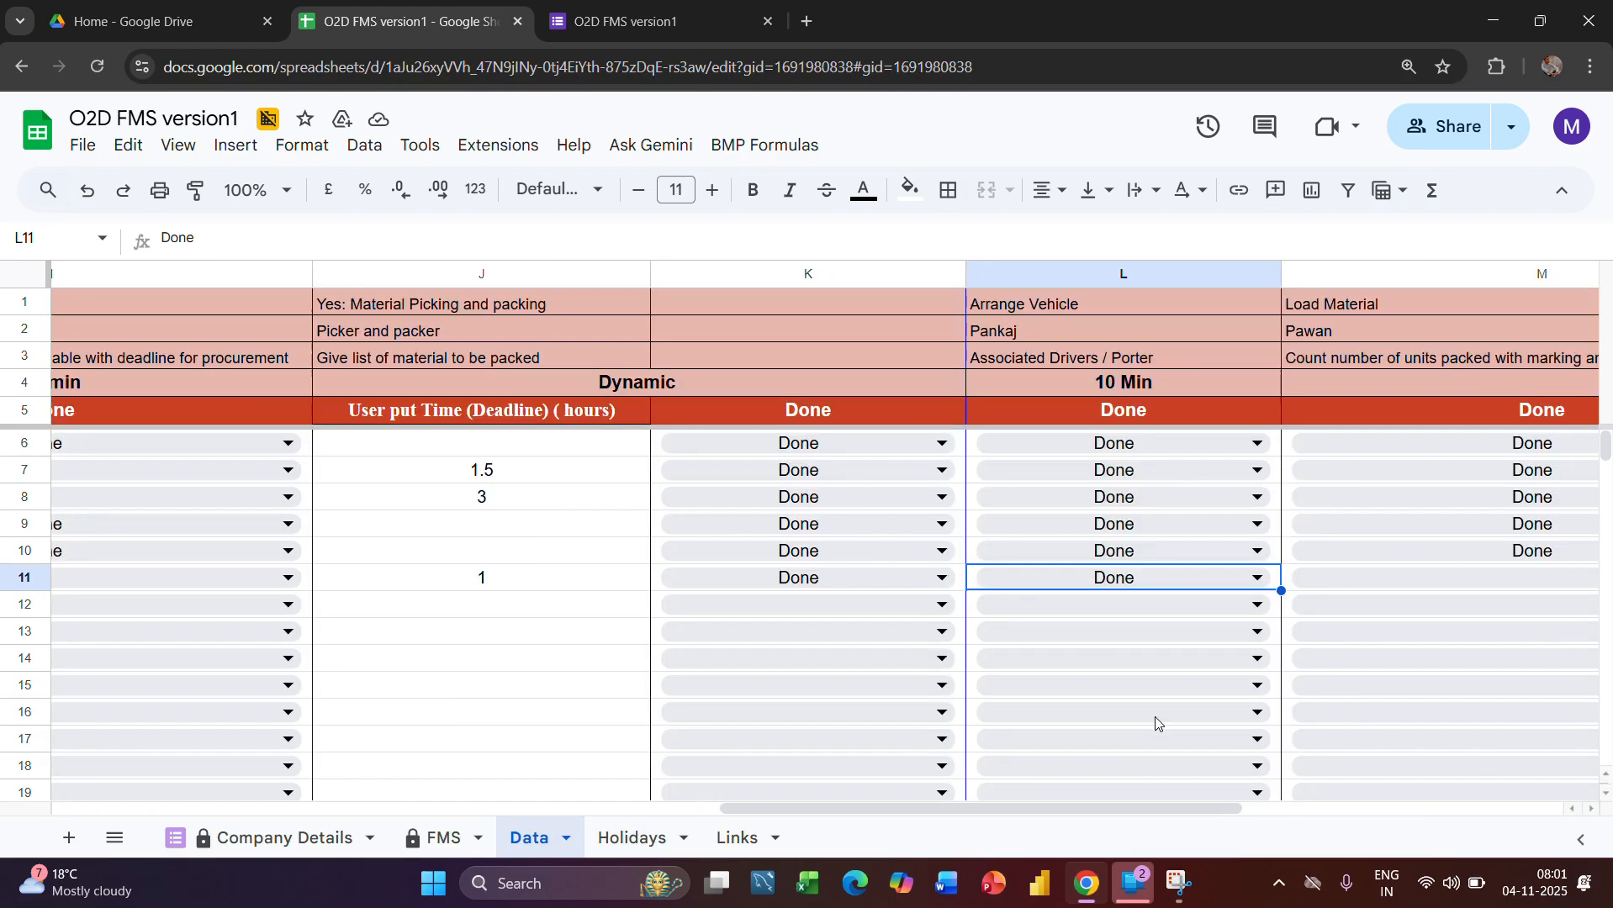
{"action": "scroll", "coordinate": [1154, 717], "scroll_direction": "right", "scroll_amount": 1}
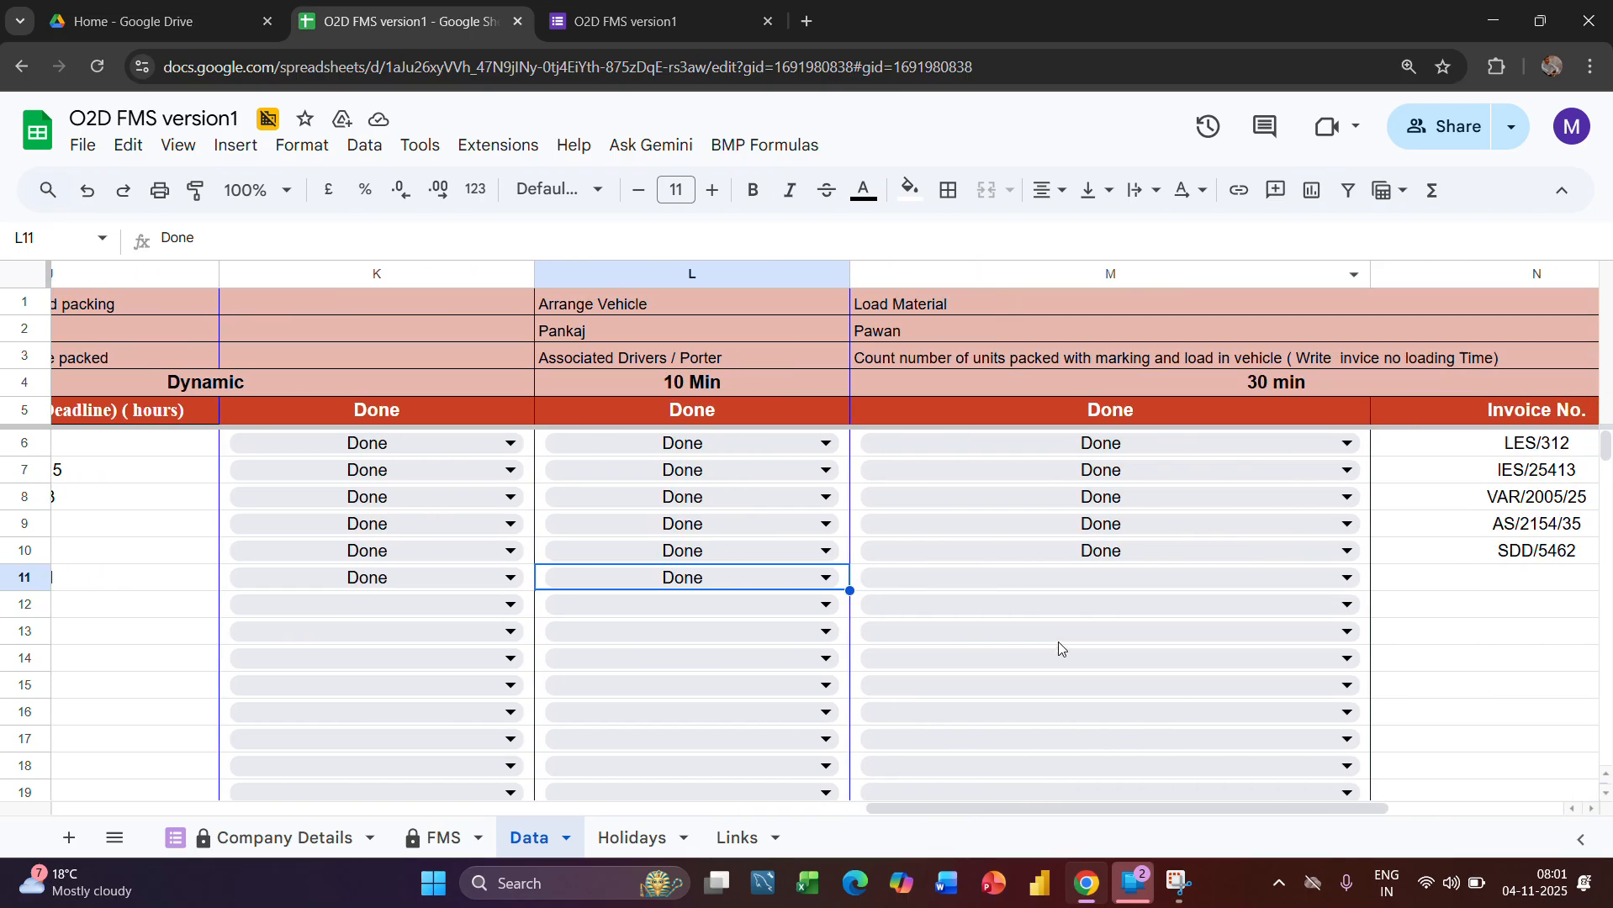
{"action": "left_click", "coordinate": [1051, 578]}
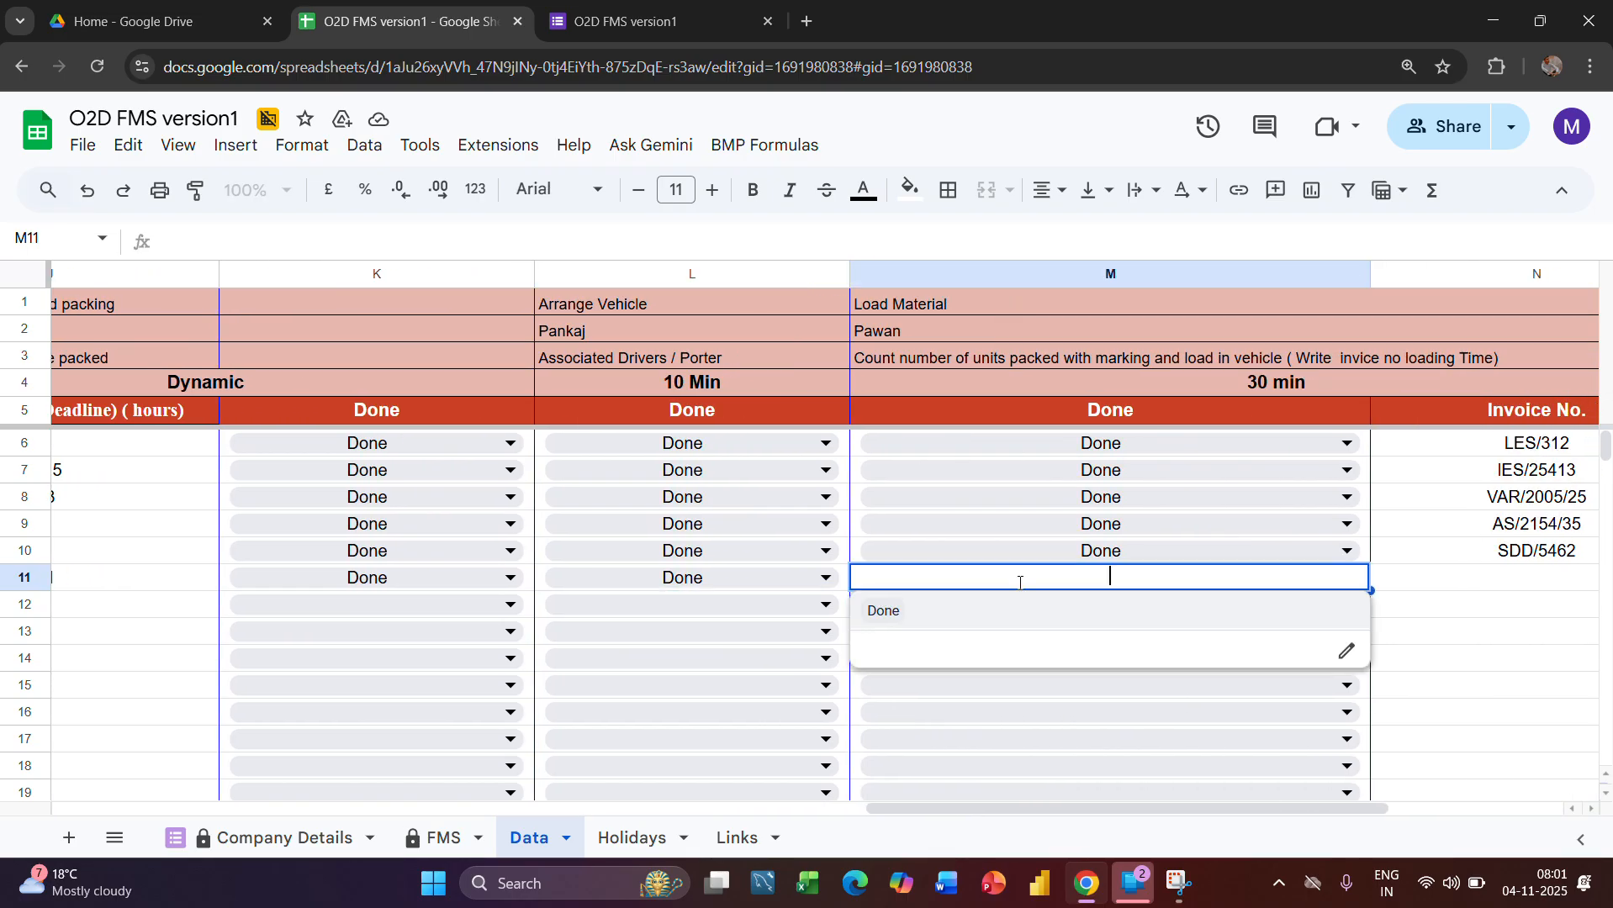
{"action": "left_click", "coordinate": [888, 612]}
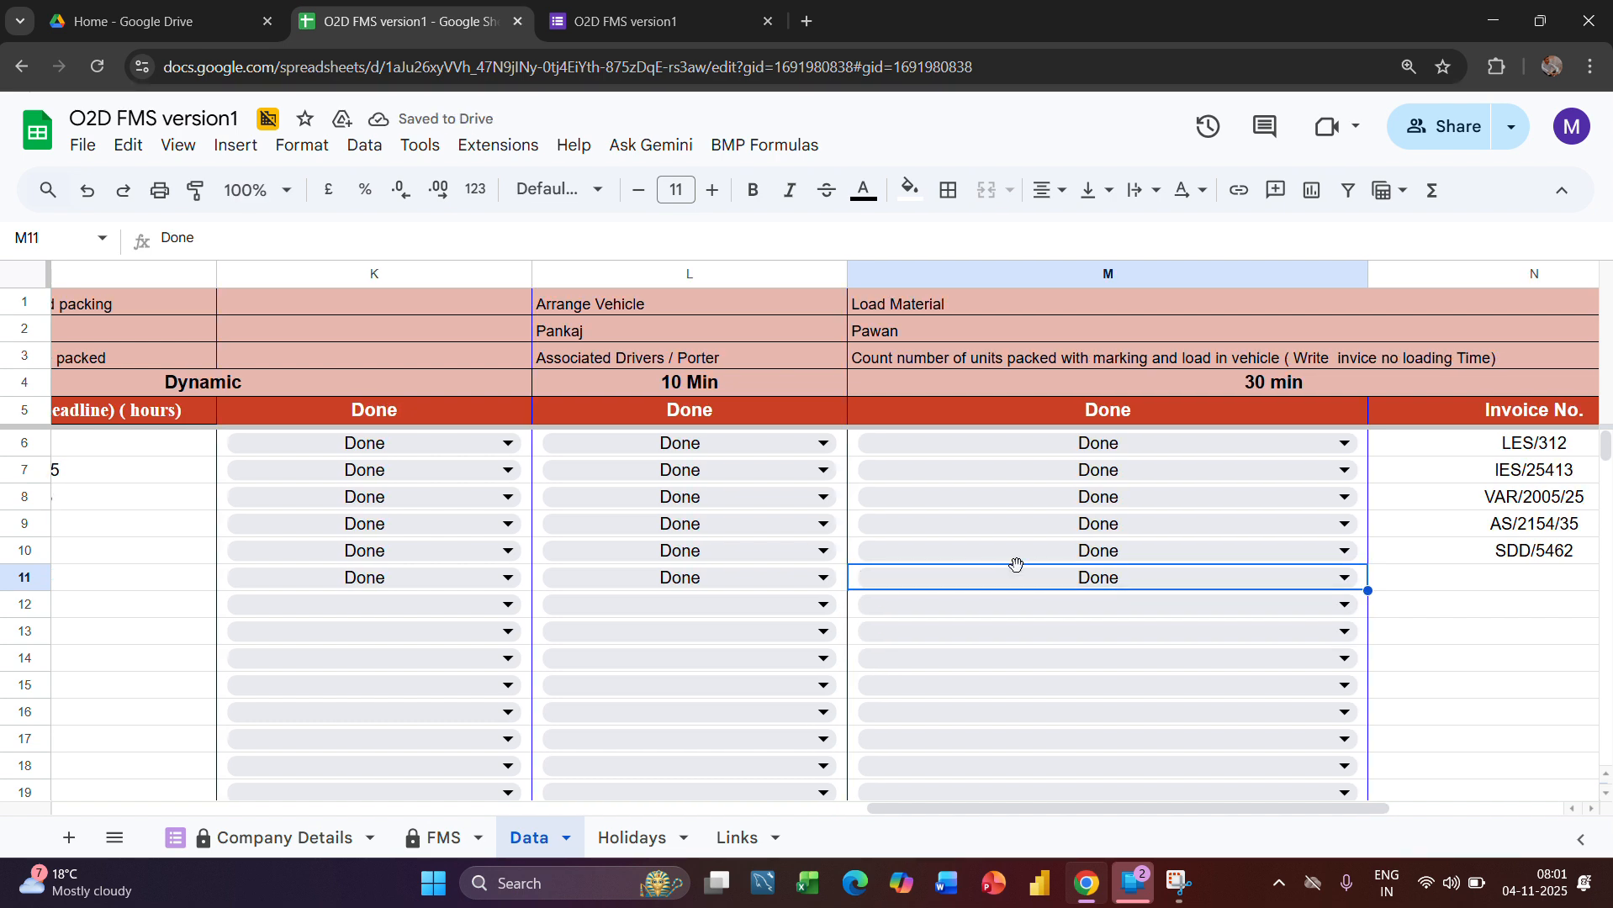
Enter asjh/65 as the Leshrac Elec.Pvt Ltd order's Invoice No. in the Data sheet
{"action": "scroll", "coordinate": [1016, 565], "scroll_direction": "right", "scroll_amount": 5}
{"action": "scroll", "coordinate": [1045, 586], "scroll_direction": "right", "scroll_amount": 1}
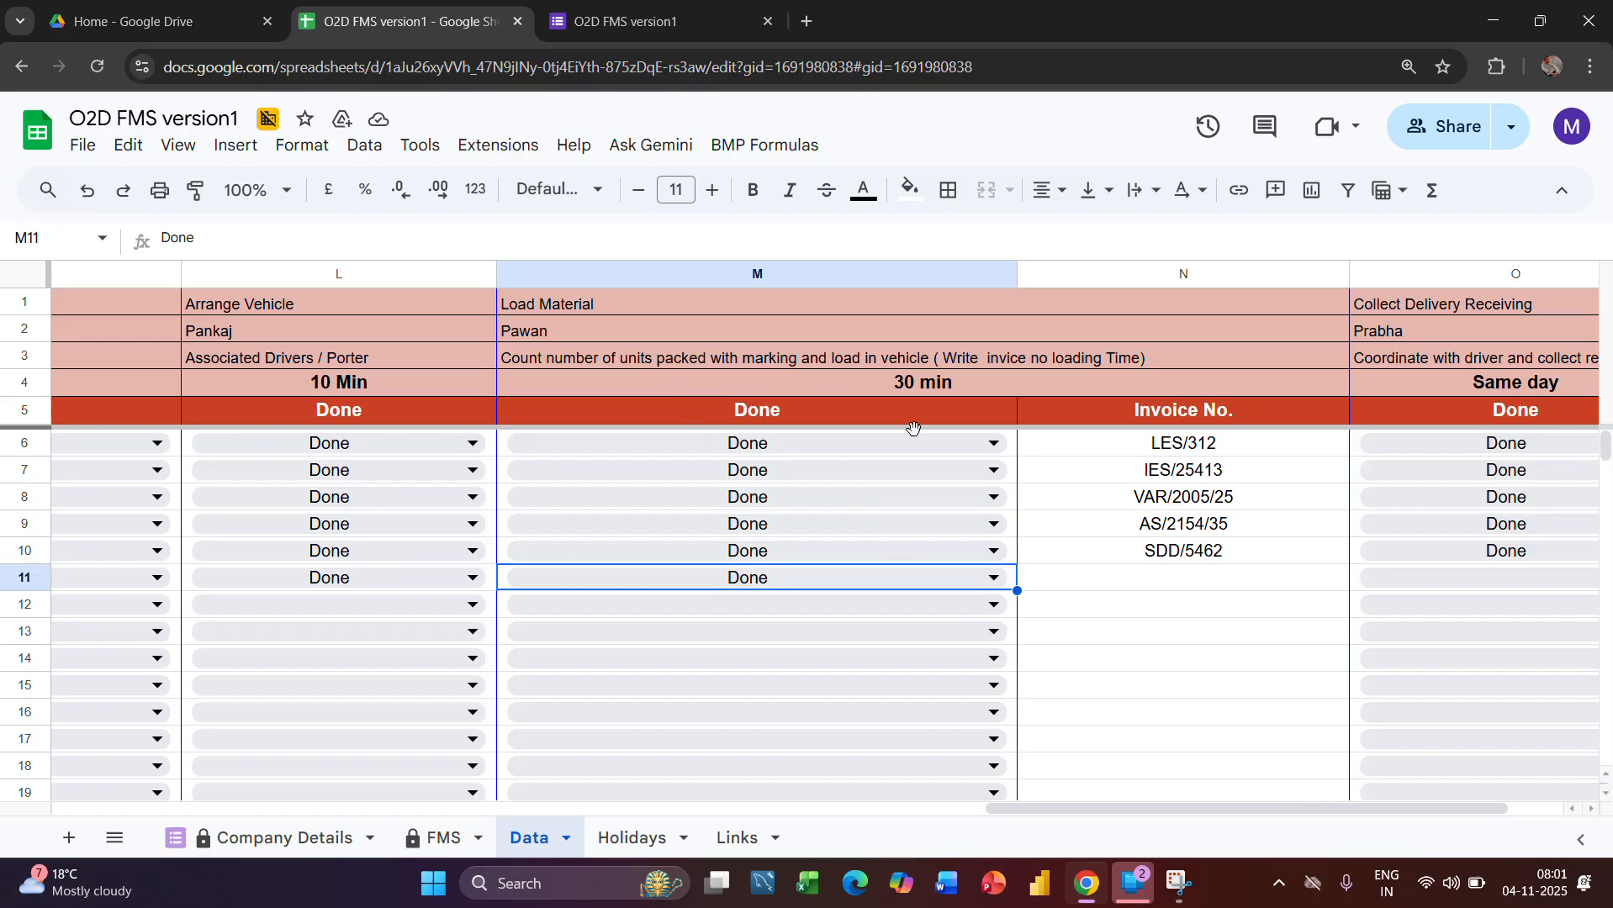
{"action": "left_click", "coordinate": [1174, 587]}
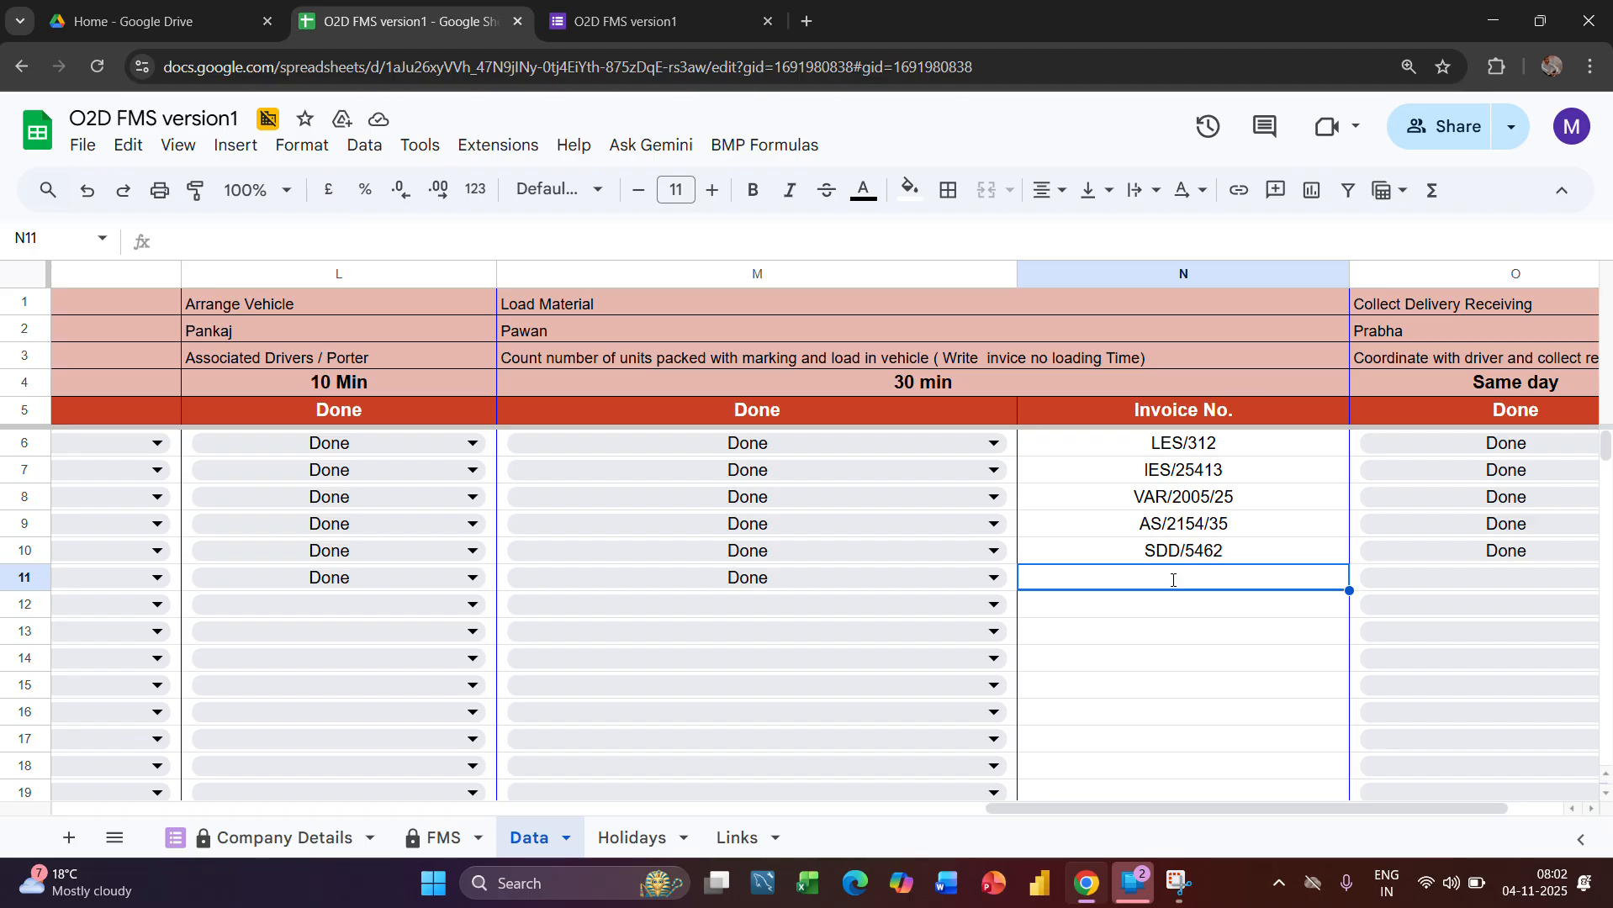
{"action": "type", "text": "asjh/65"}
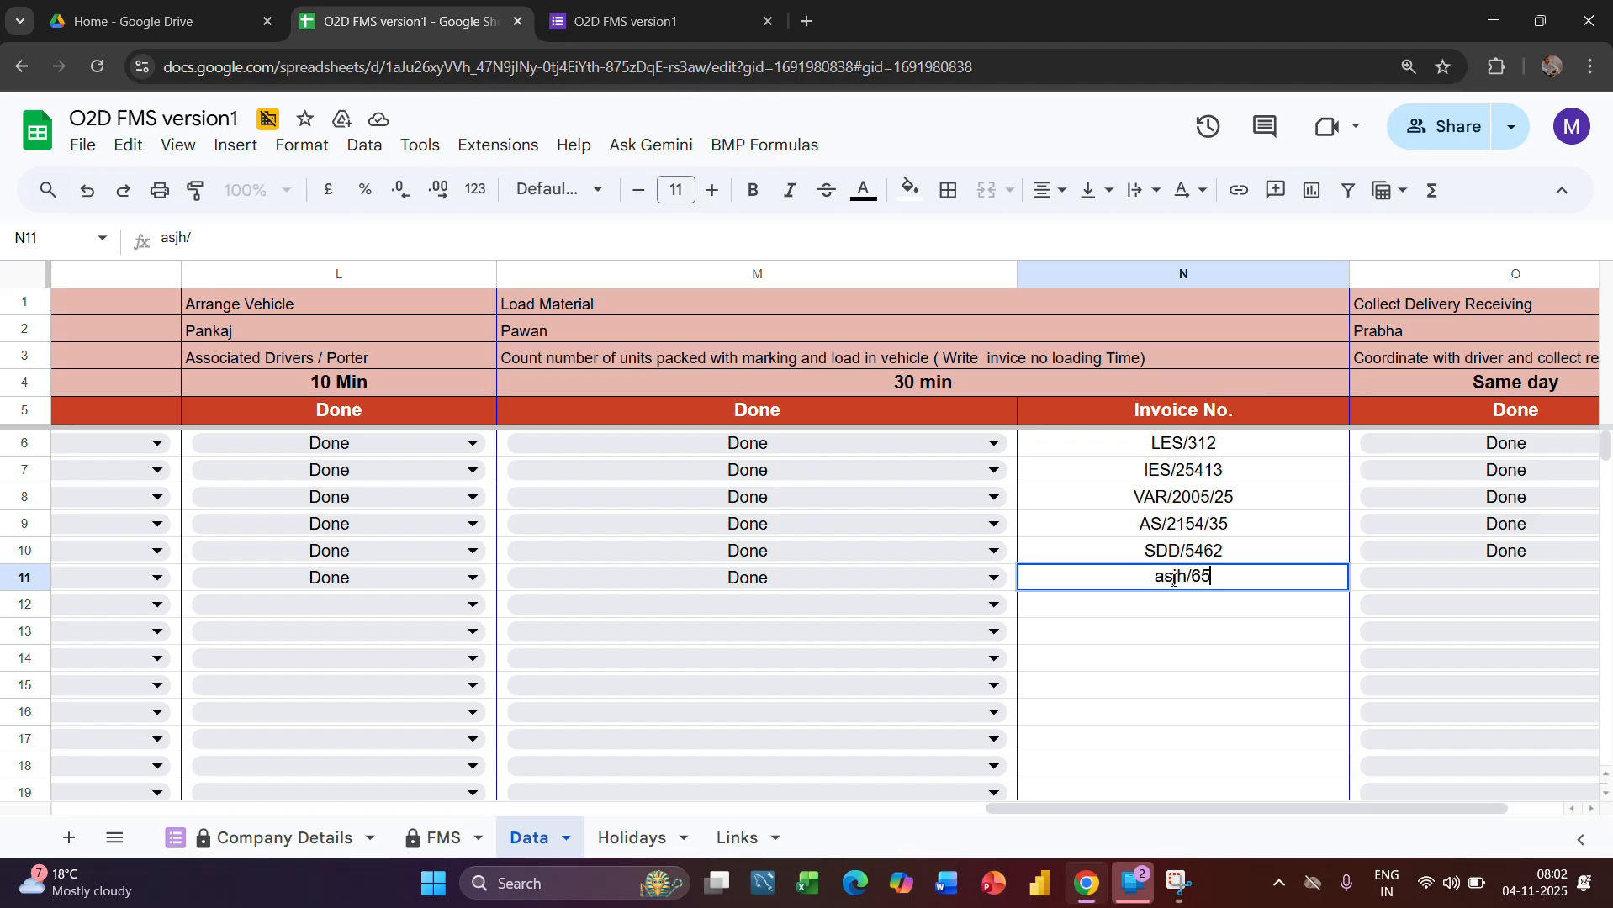
{"action": "key", "text": "Return"}
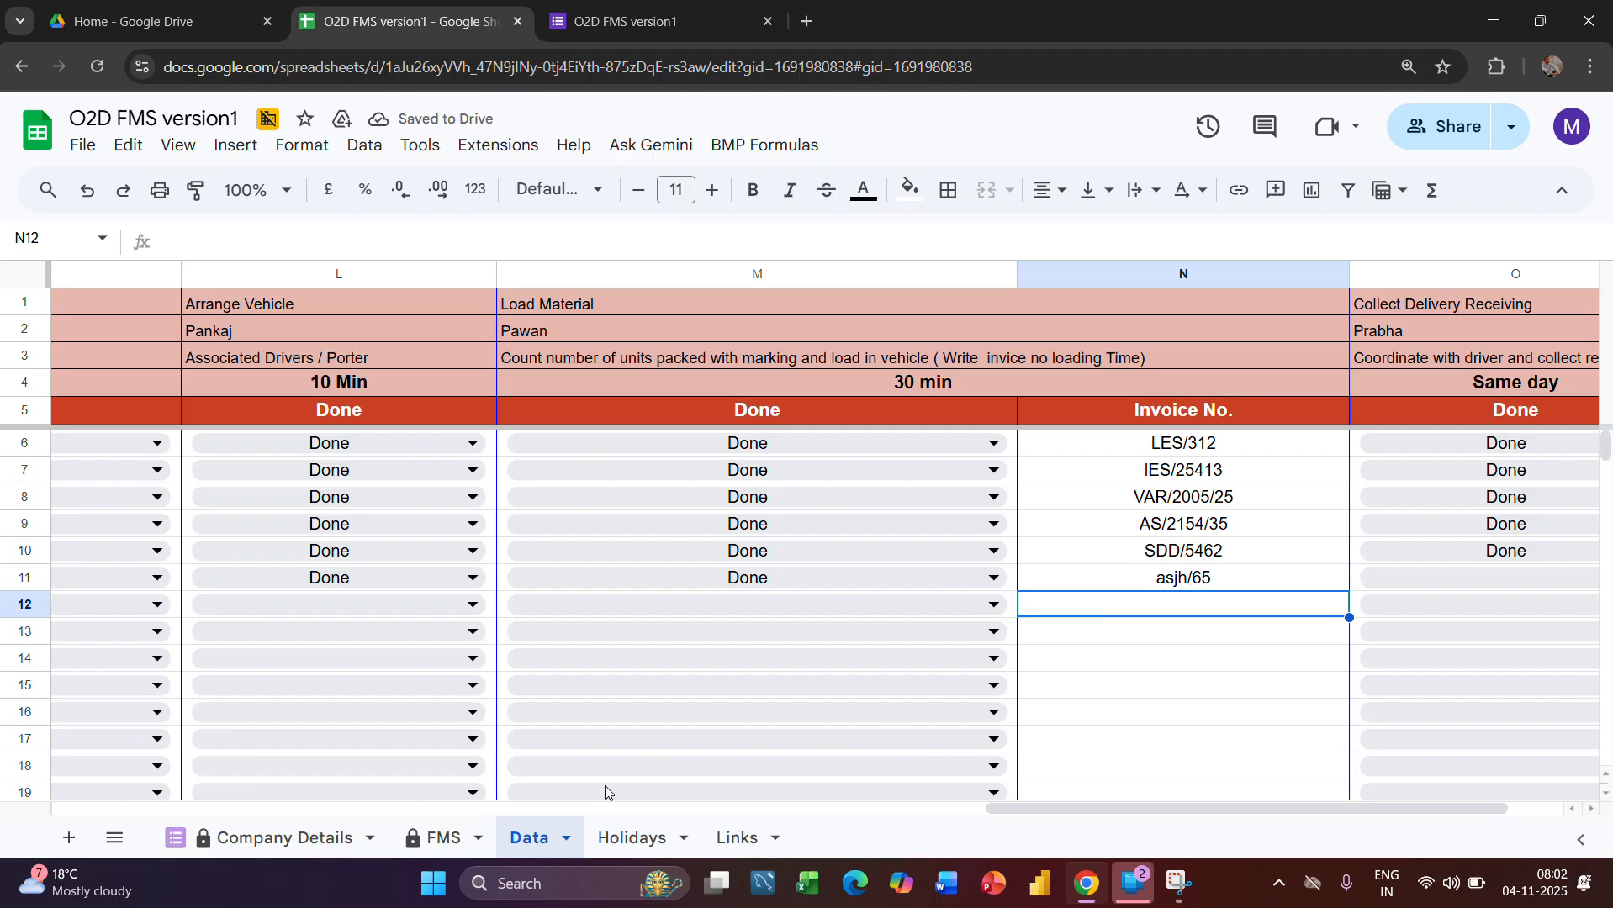
Check the order's Load Material entries and invoice number and the Collect Delivery Receiving Status formula in the FMS sheet
{"action": "left_click", "coordinate": [443, 841]}
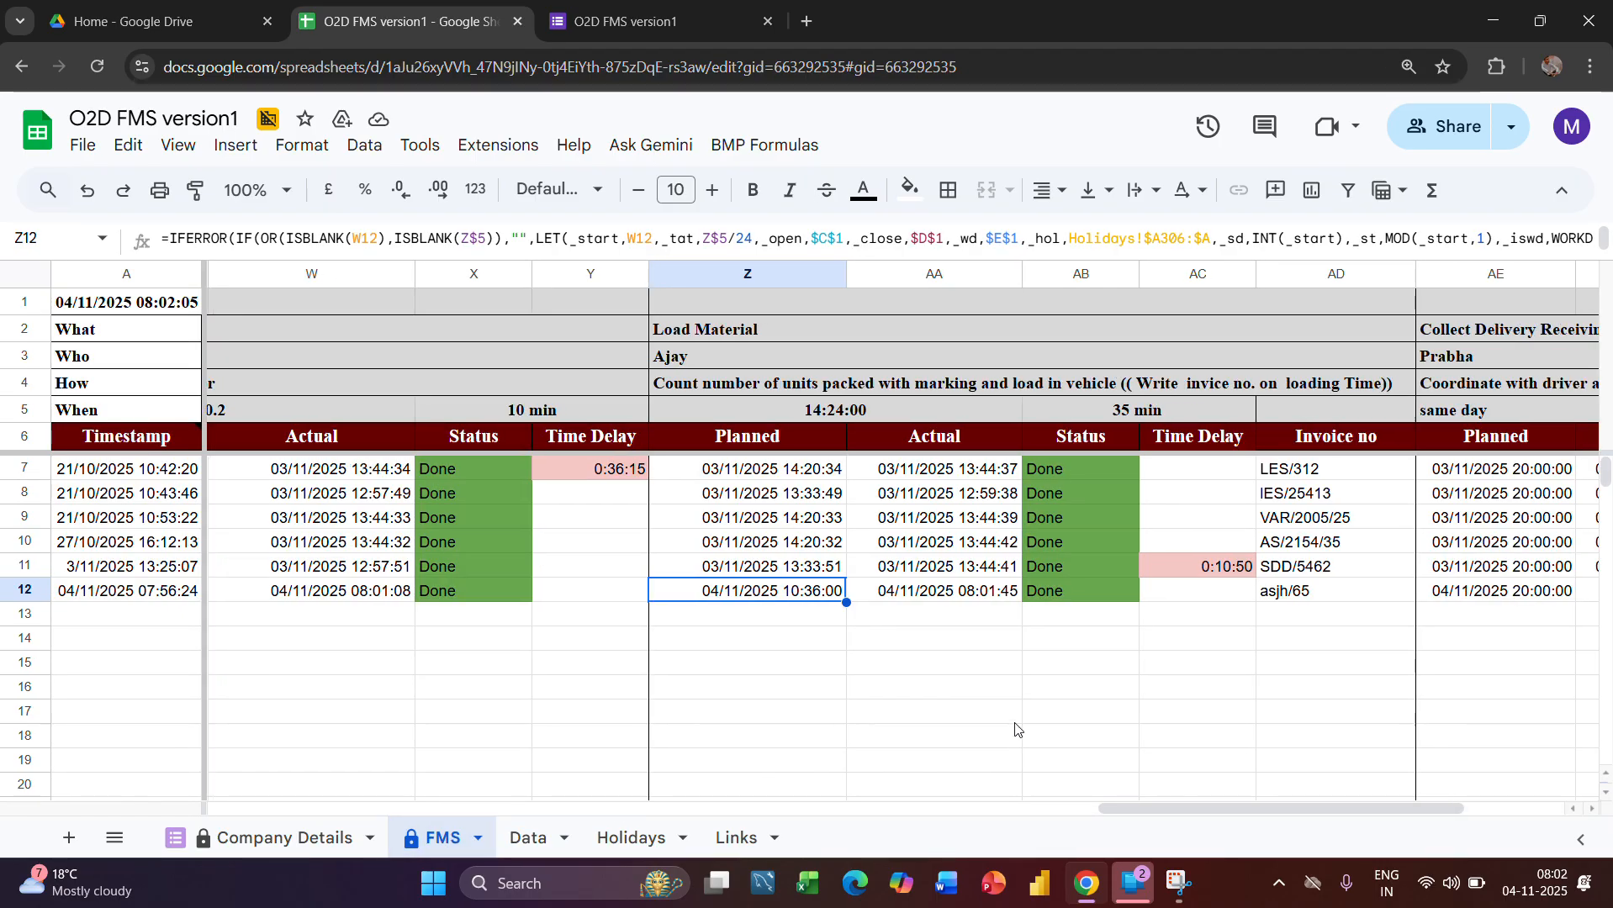
{"action": "scroll", "coordinate": [1015, 730], "scroll_direction": "right", "scroll_amount": 3}
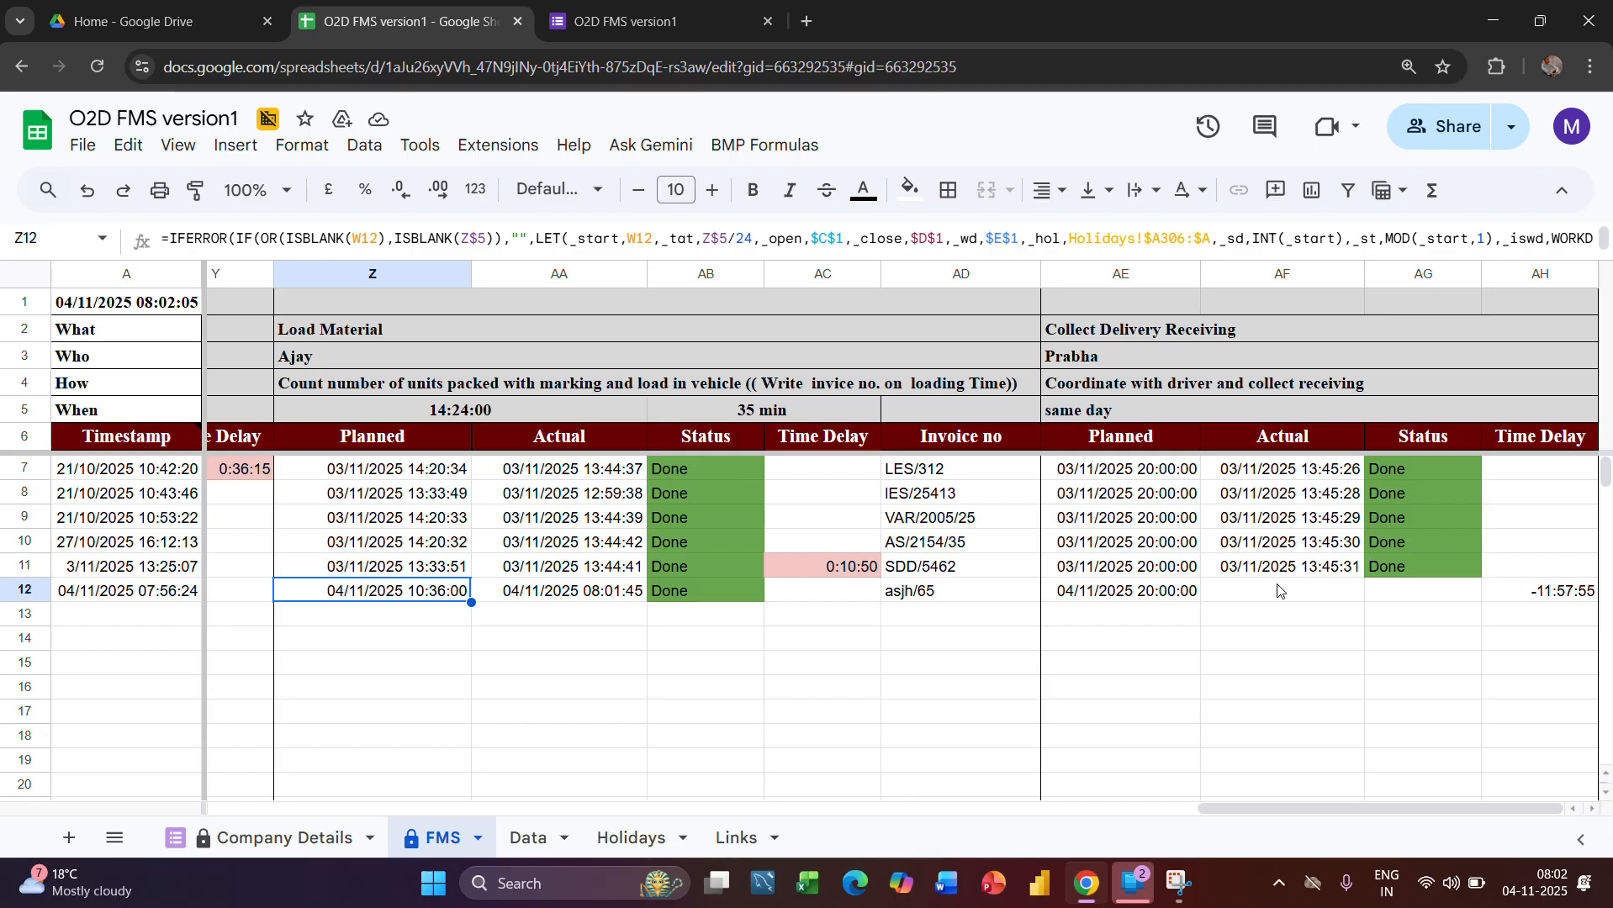
{"action": "left_click", "coordinate": [1404, 598]}
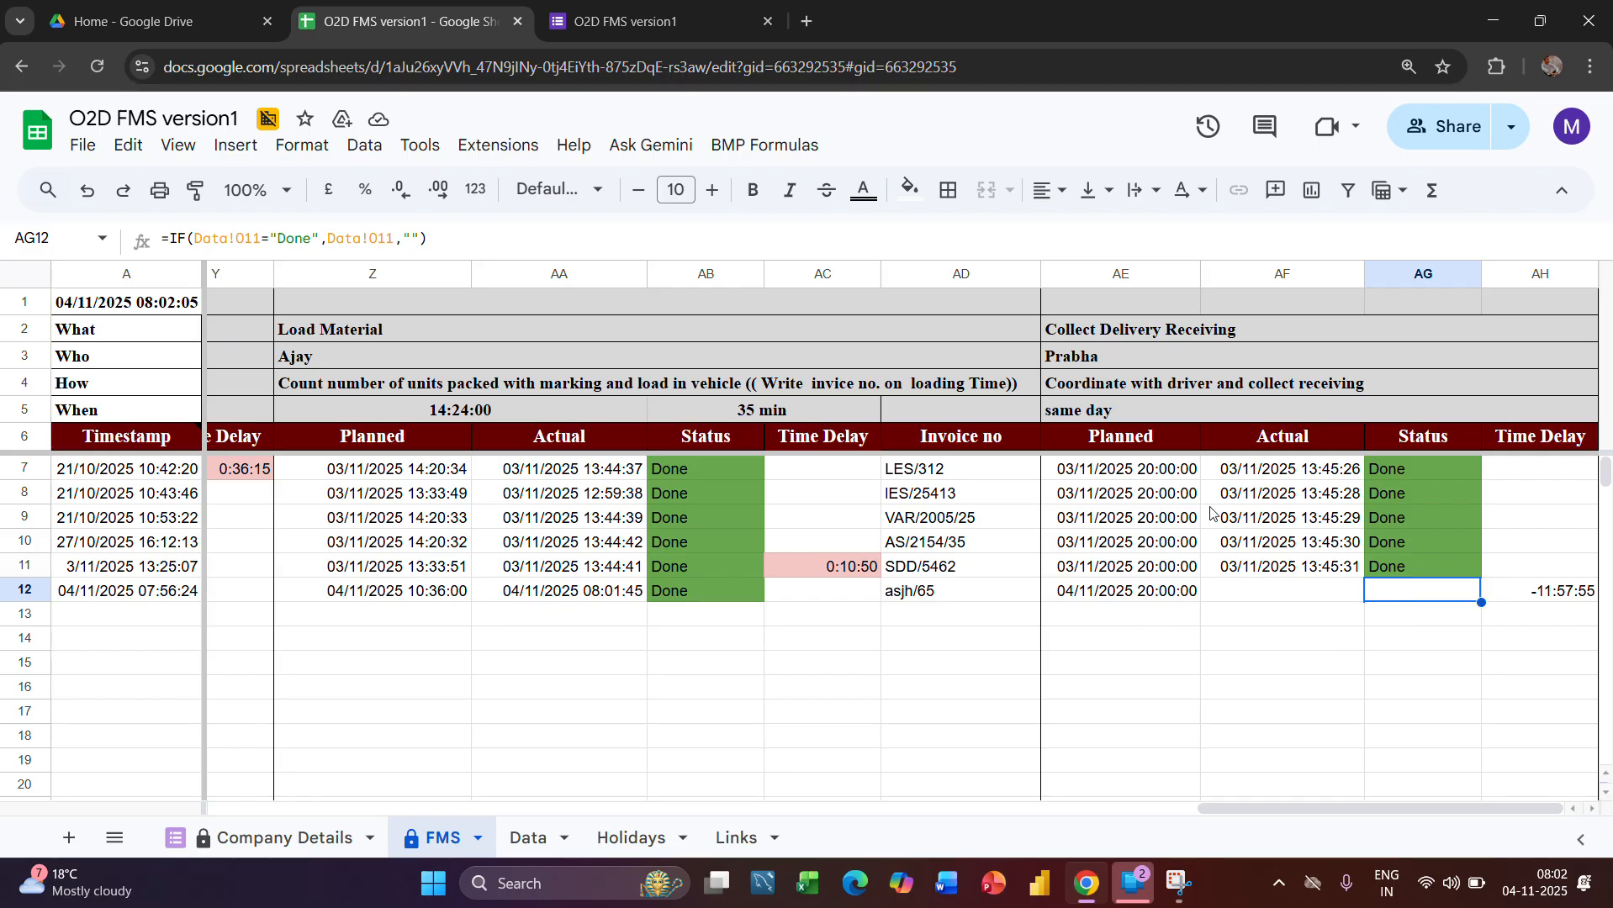
Mark the Leshrac Elec.Pvt Ltd order's Collect Delivery Receiving stage as Done in the Data sheet
{"action": "left_click", "coordinate": [518, 840]}
{"action": "scroll", "coordinate": [1383, 647], "scroll_direction": "right", "scroll_amount": 2}
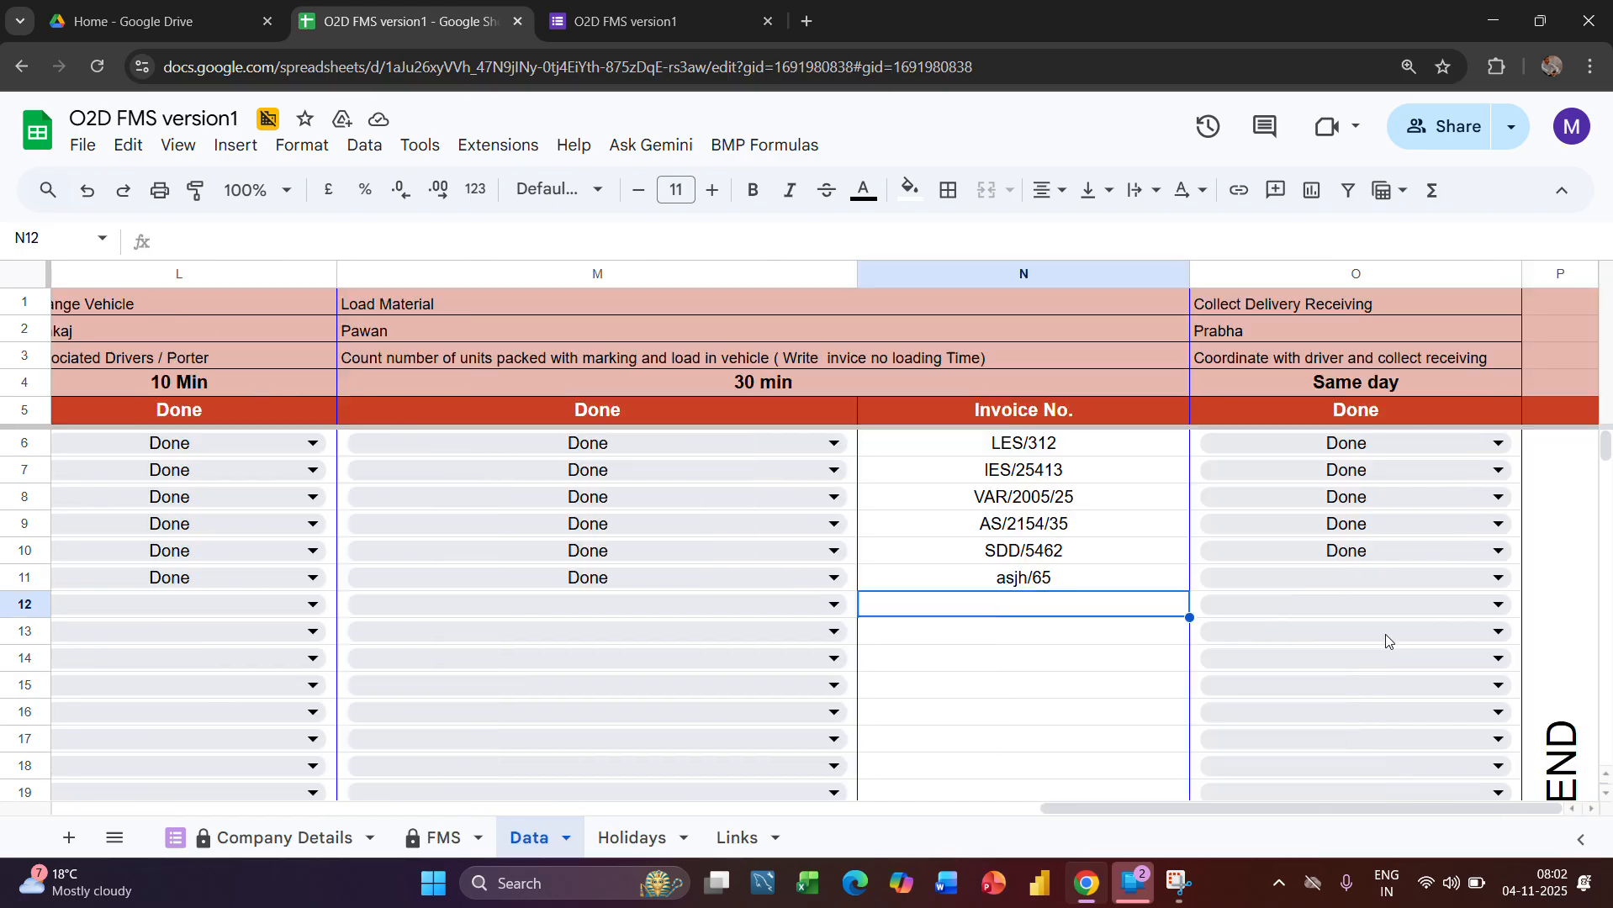
{"action": "left_click", "coordinate": [1339, 578]}
{"action": "left_click", "coordinate": [1226, 612]}
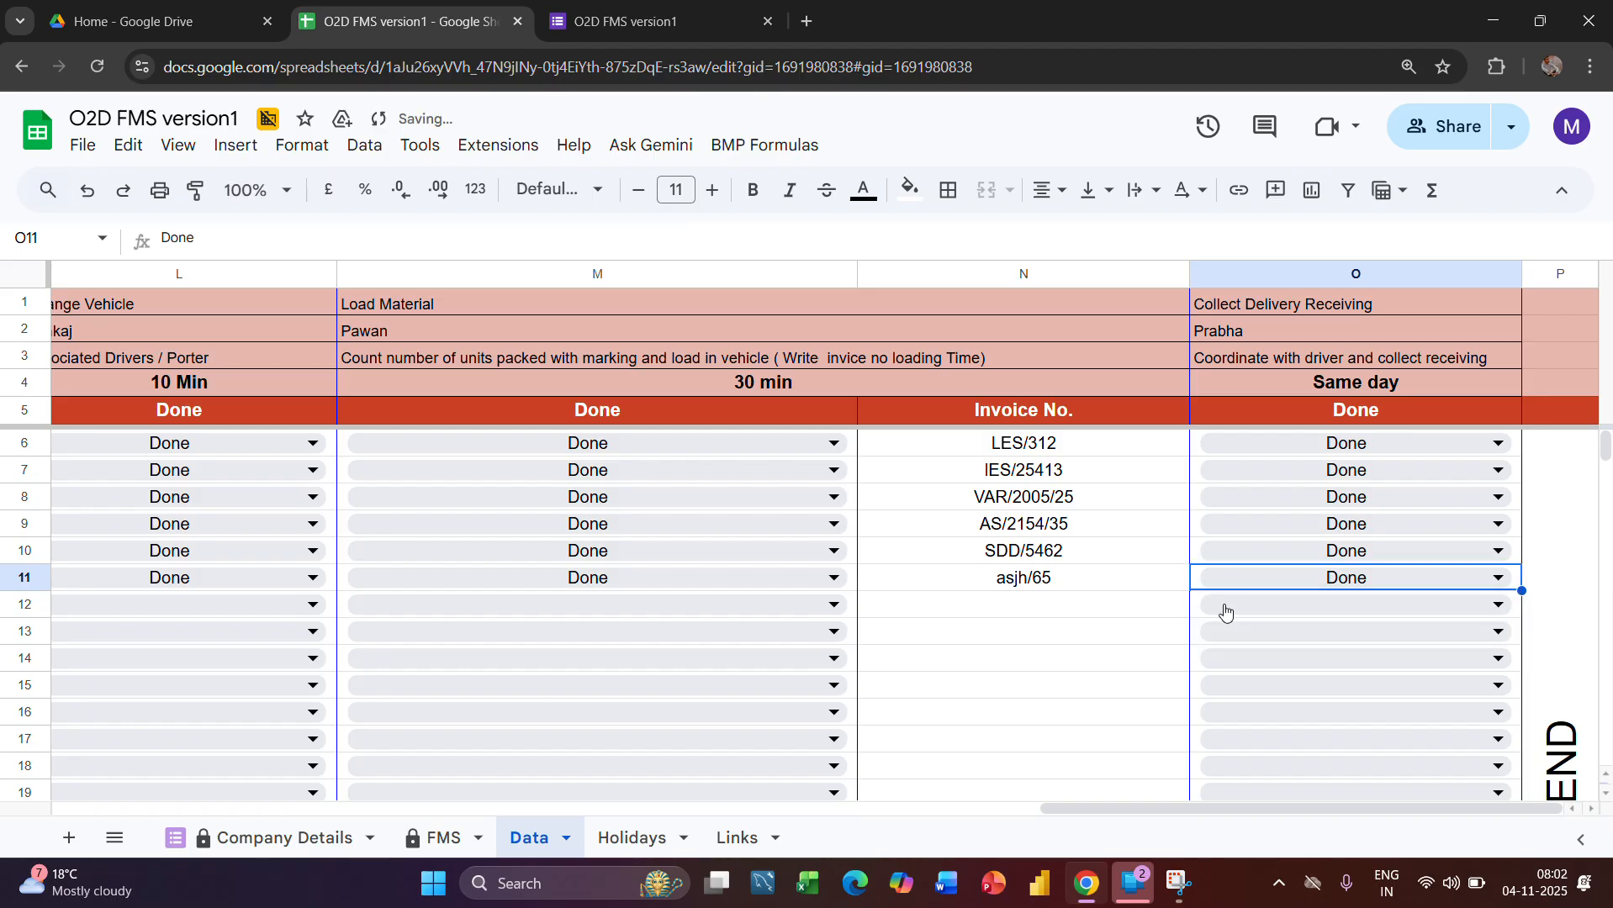
{"action": "key", "text": "Return"}
{"action": "key", "text": "Return"}
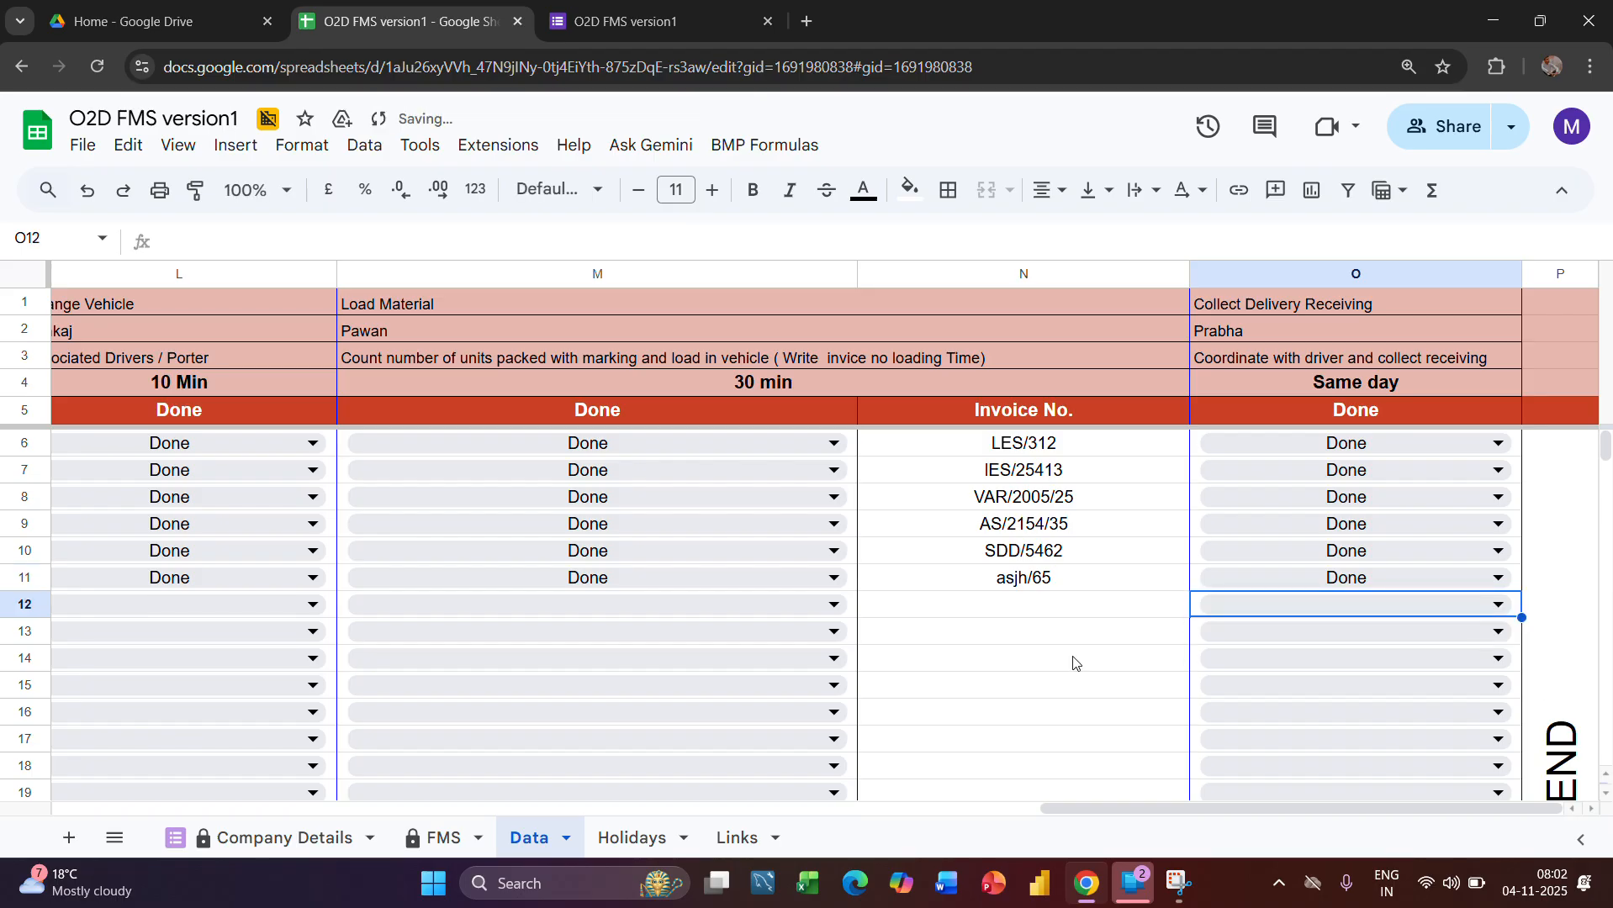
Review the order's complete row in the FMS sheet, from Order Received through Collect Delivery Receiving
{"action": "left_click", "coordinate": [436, 839]}
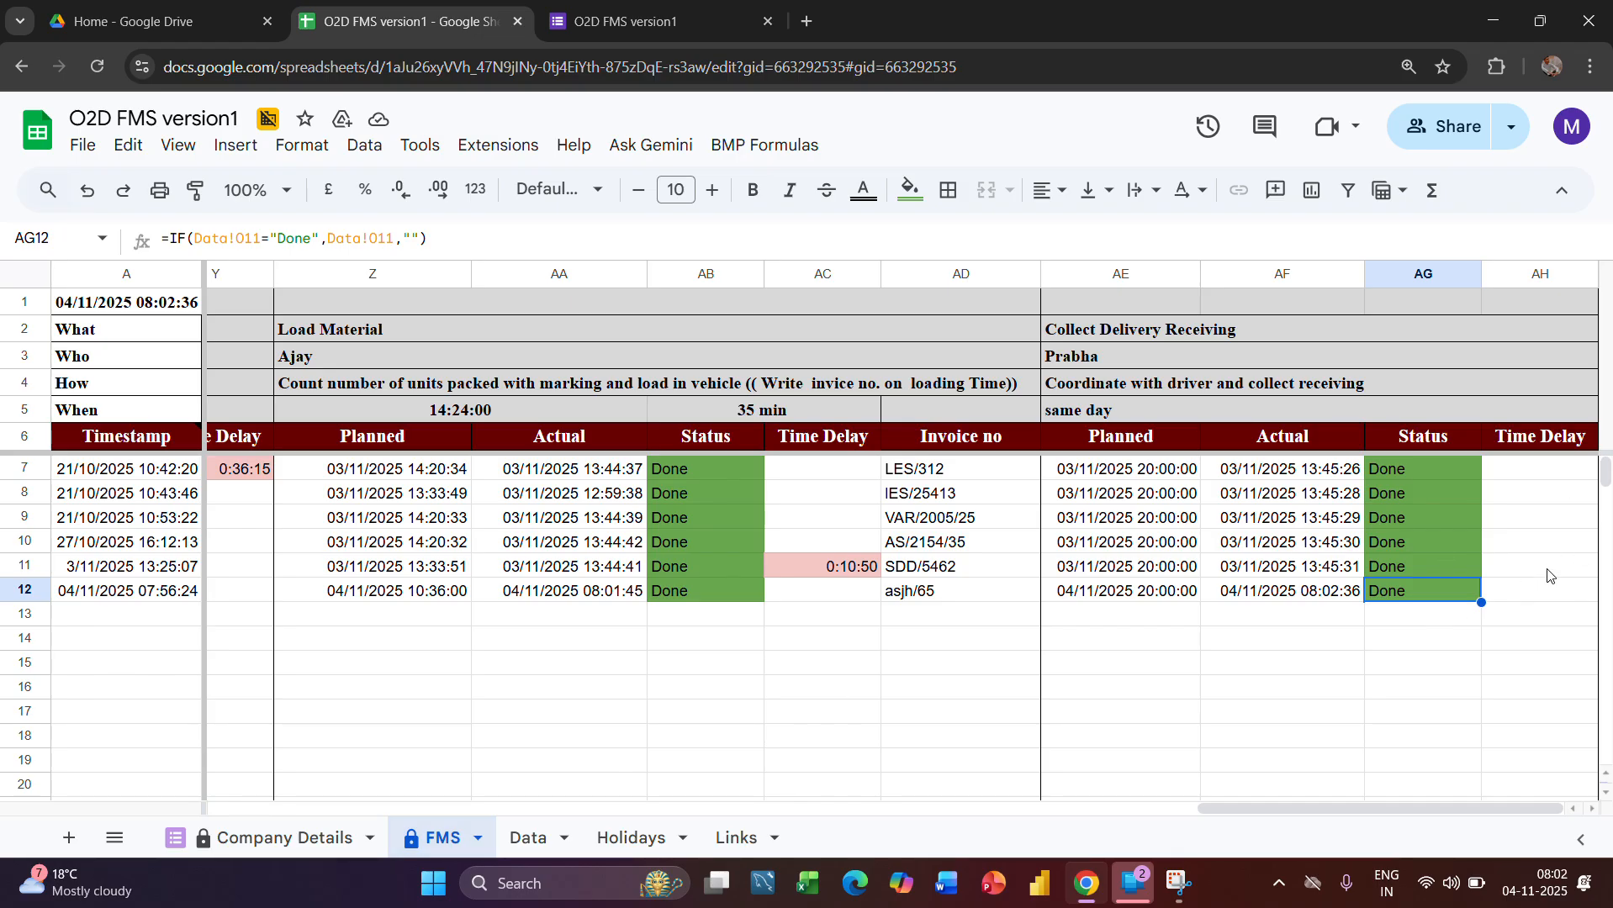
{"action": "scroll", "coordinate": [1553, 537], "scroll_direction": "left", "scroll_amount": 15}
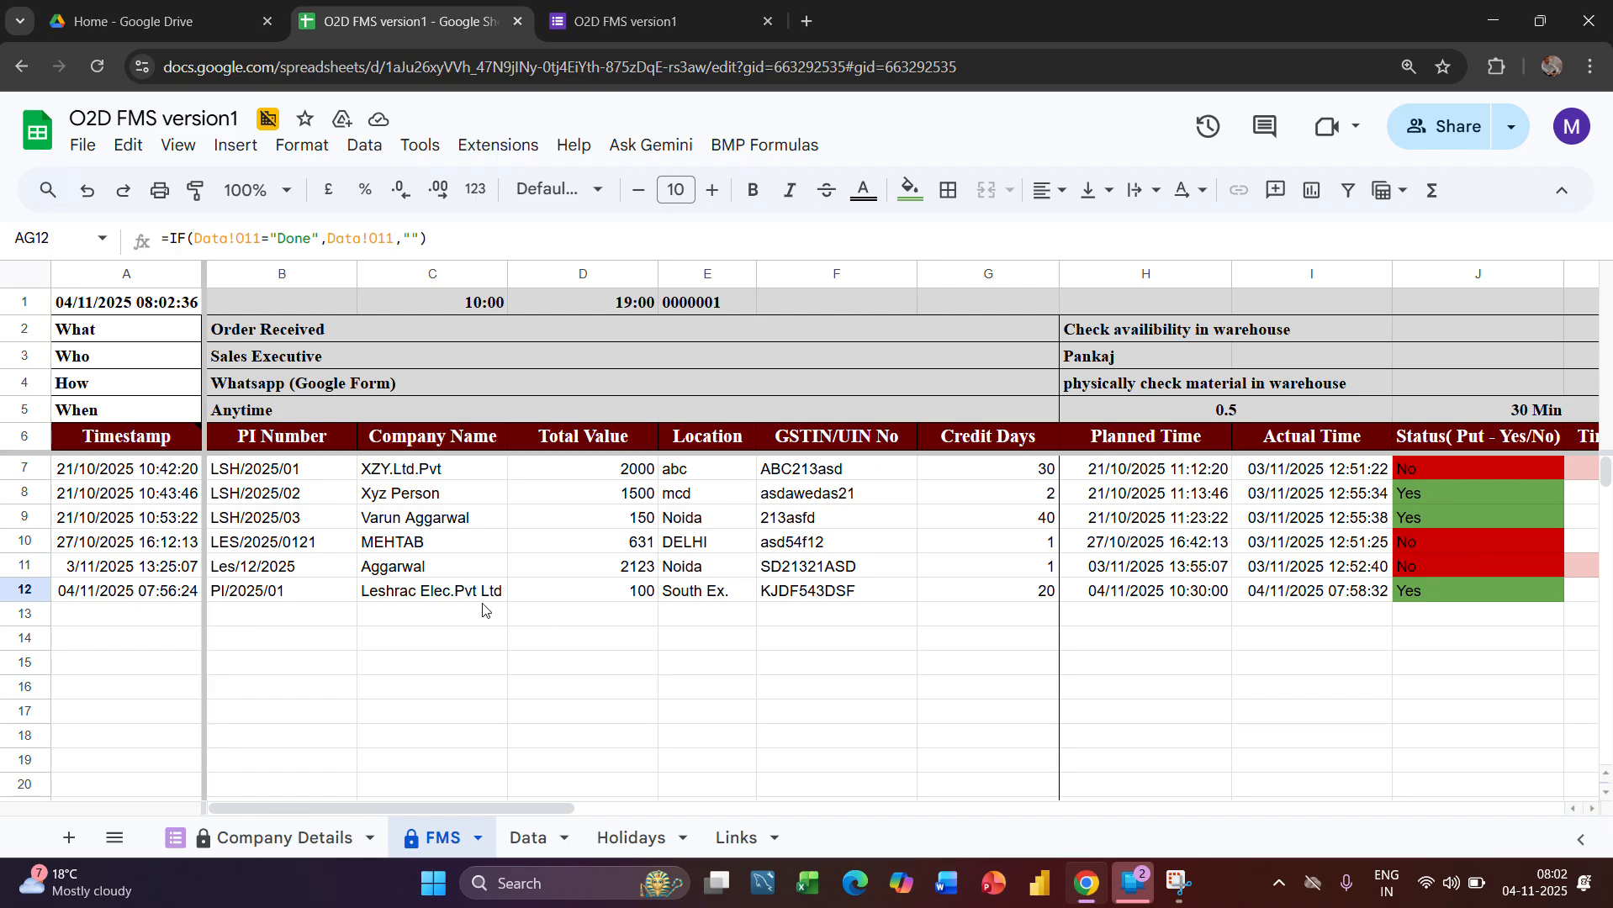
{"action": "scroll", "coordinate": [737, 657], "scroll_direction": "right", "scroll_amount": 12}
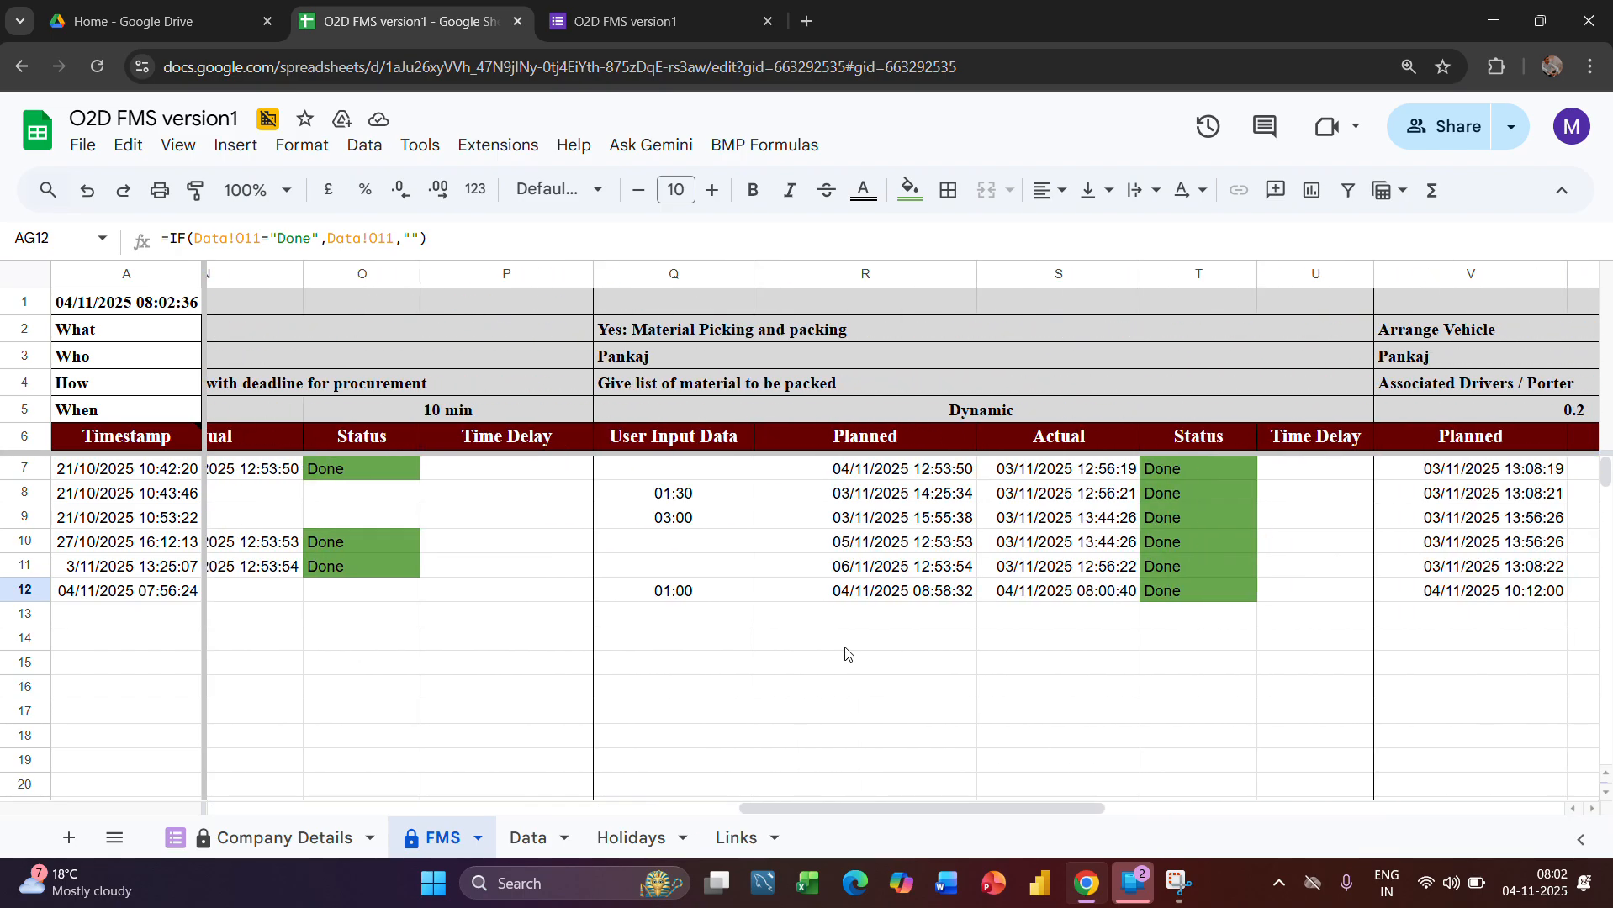
{"action": "scroll", "coordinate": [845, 654], "scroll_direction": "right", "scroll_amount": 4}
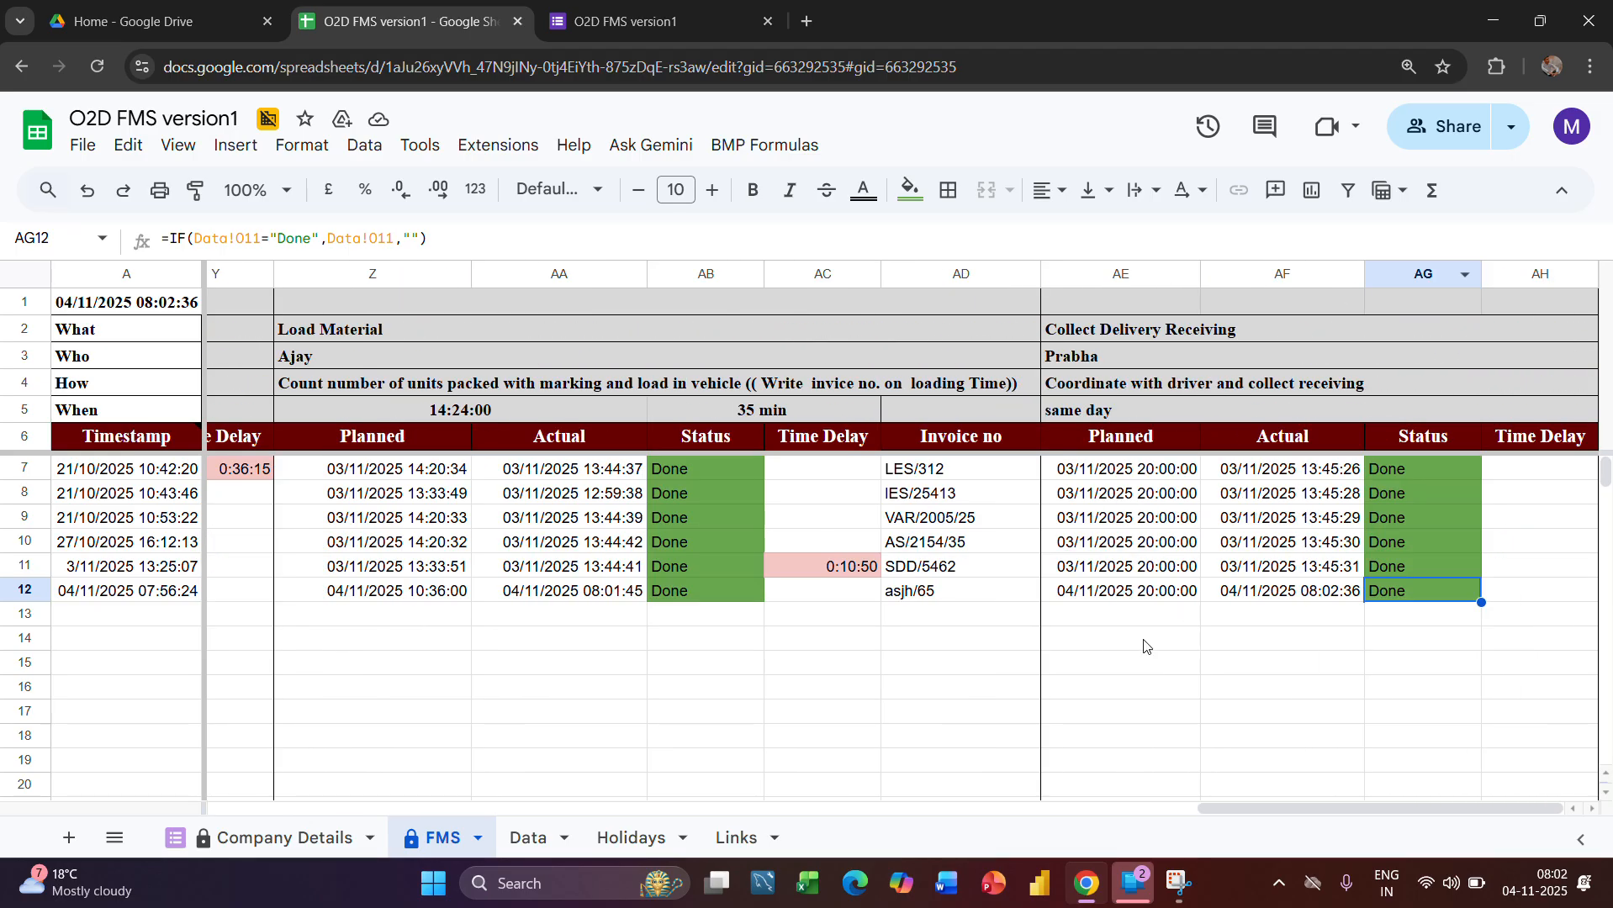
Change the Leshrac Elec.Pvt Ltd order's warehouse availability answer to No in the Data sheet
{"action": "scroll", "coordinate": [538, 702], "scroll_direction": "left", "scroll_amount": 16}
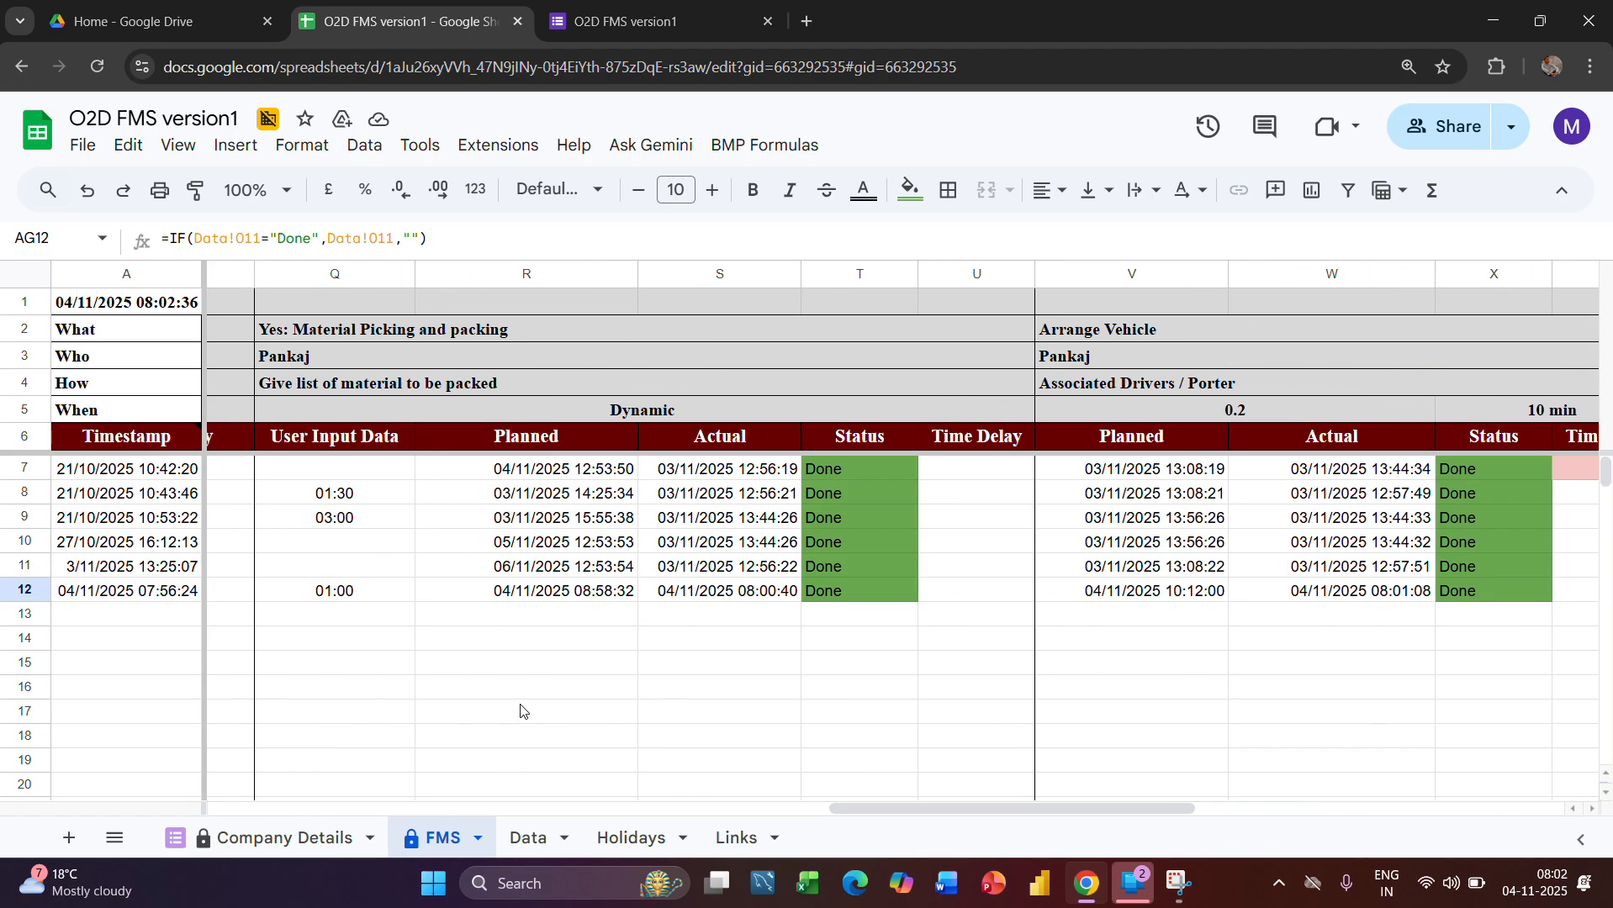
{"action": "scroll", "coordinate": [481, 713], "scroll_direction": "right", "scroll_amount": 5}
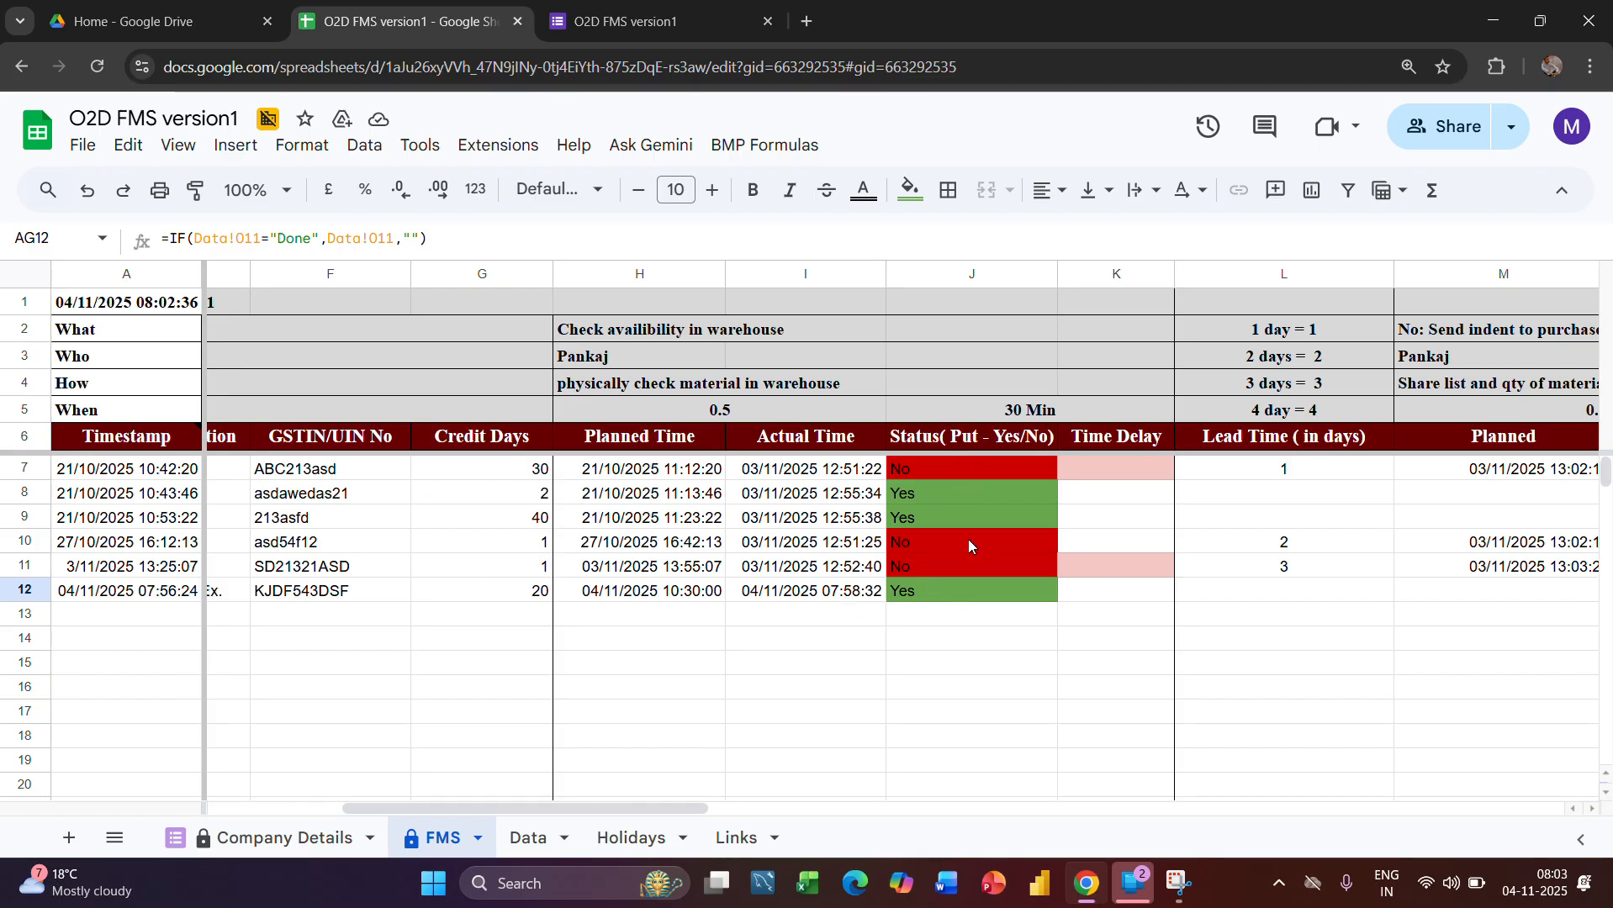
{"action": "left_click", "coordinate": [517, 843]}
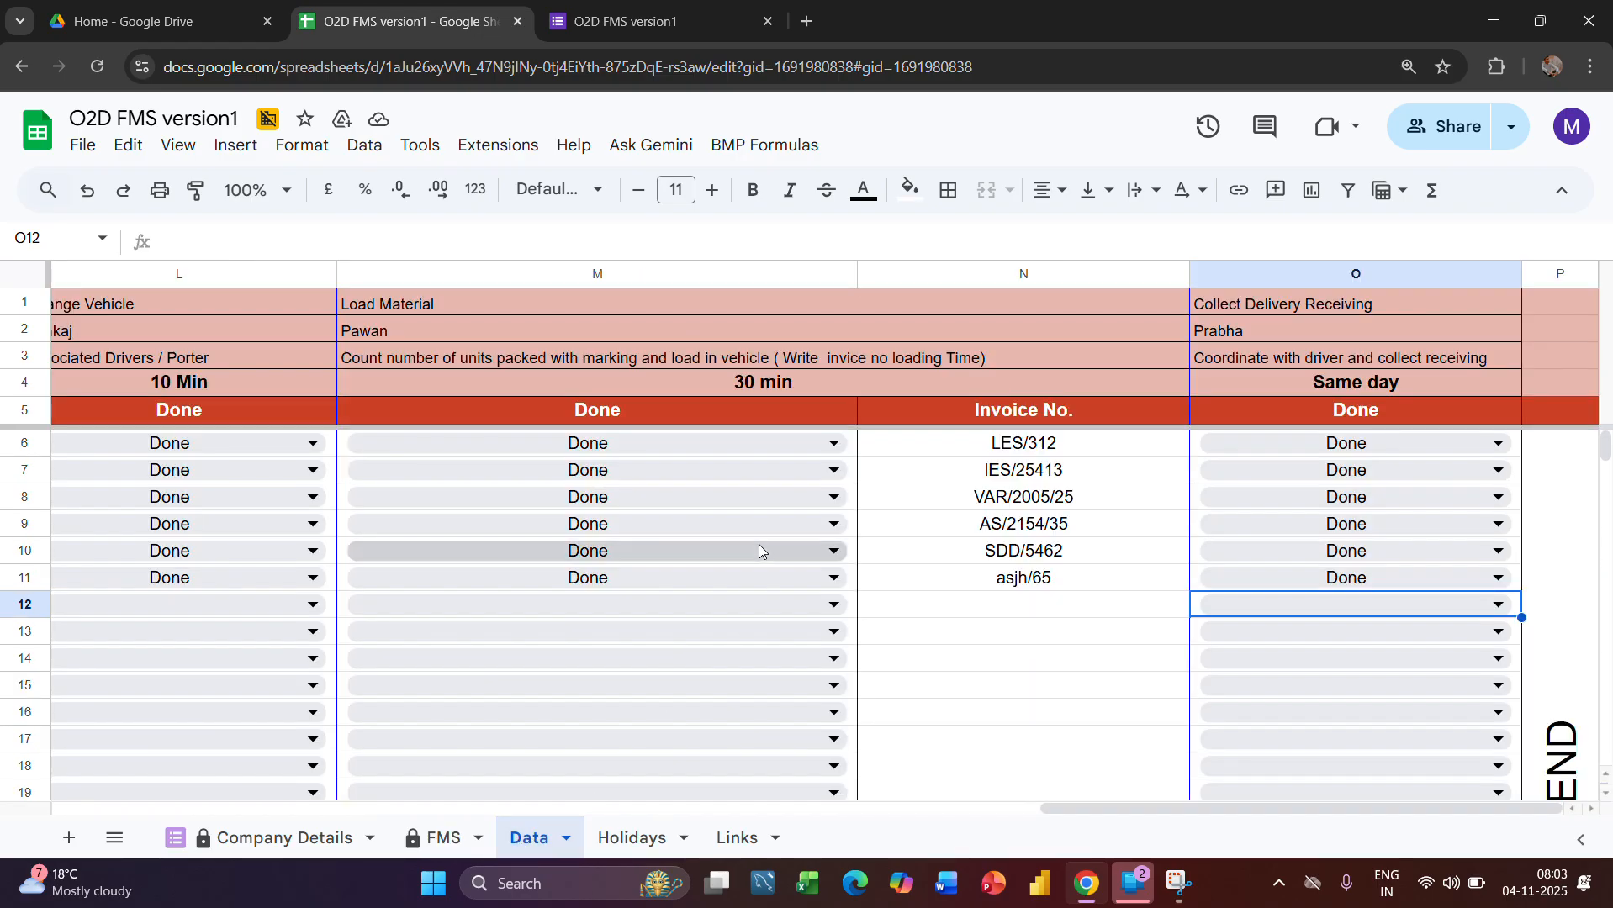
{"action": "scroll", "coordinate": [443, 608], "scroll_direction": "left", "scroll_amount": 5}
{"action": "scroll", "coordinate": [443, 607], "scroll_direction": "left", "scroll_amount": 5}
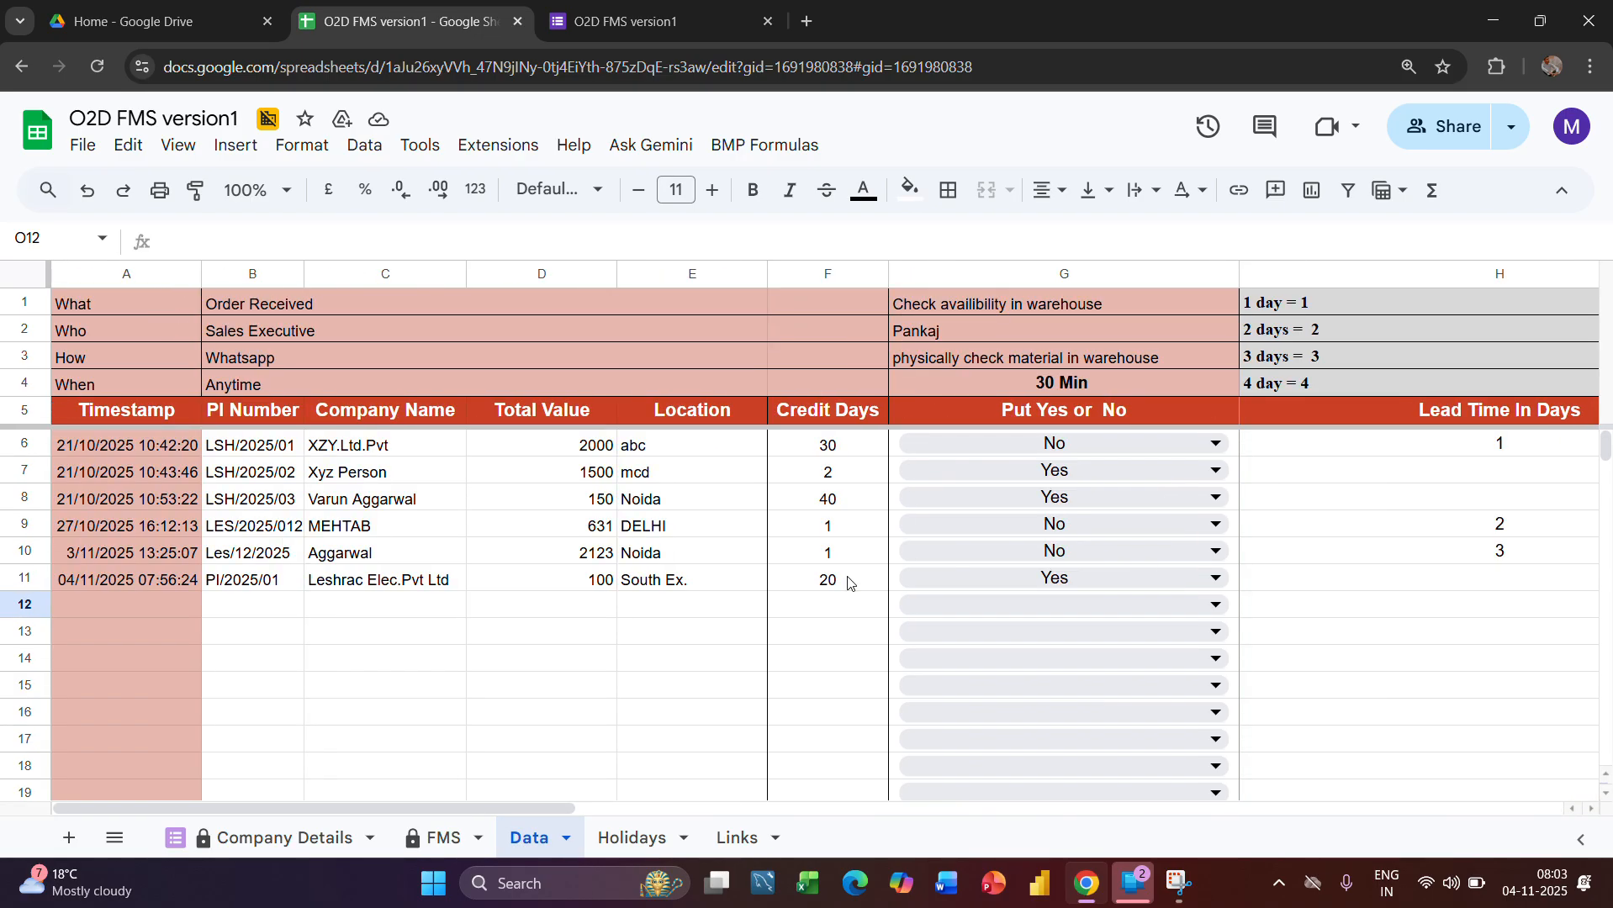
{"action": "left_click", "coordinate": [1138, 584]}
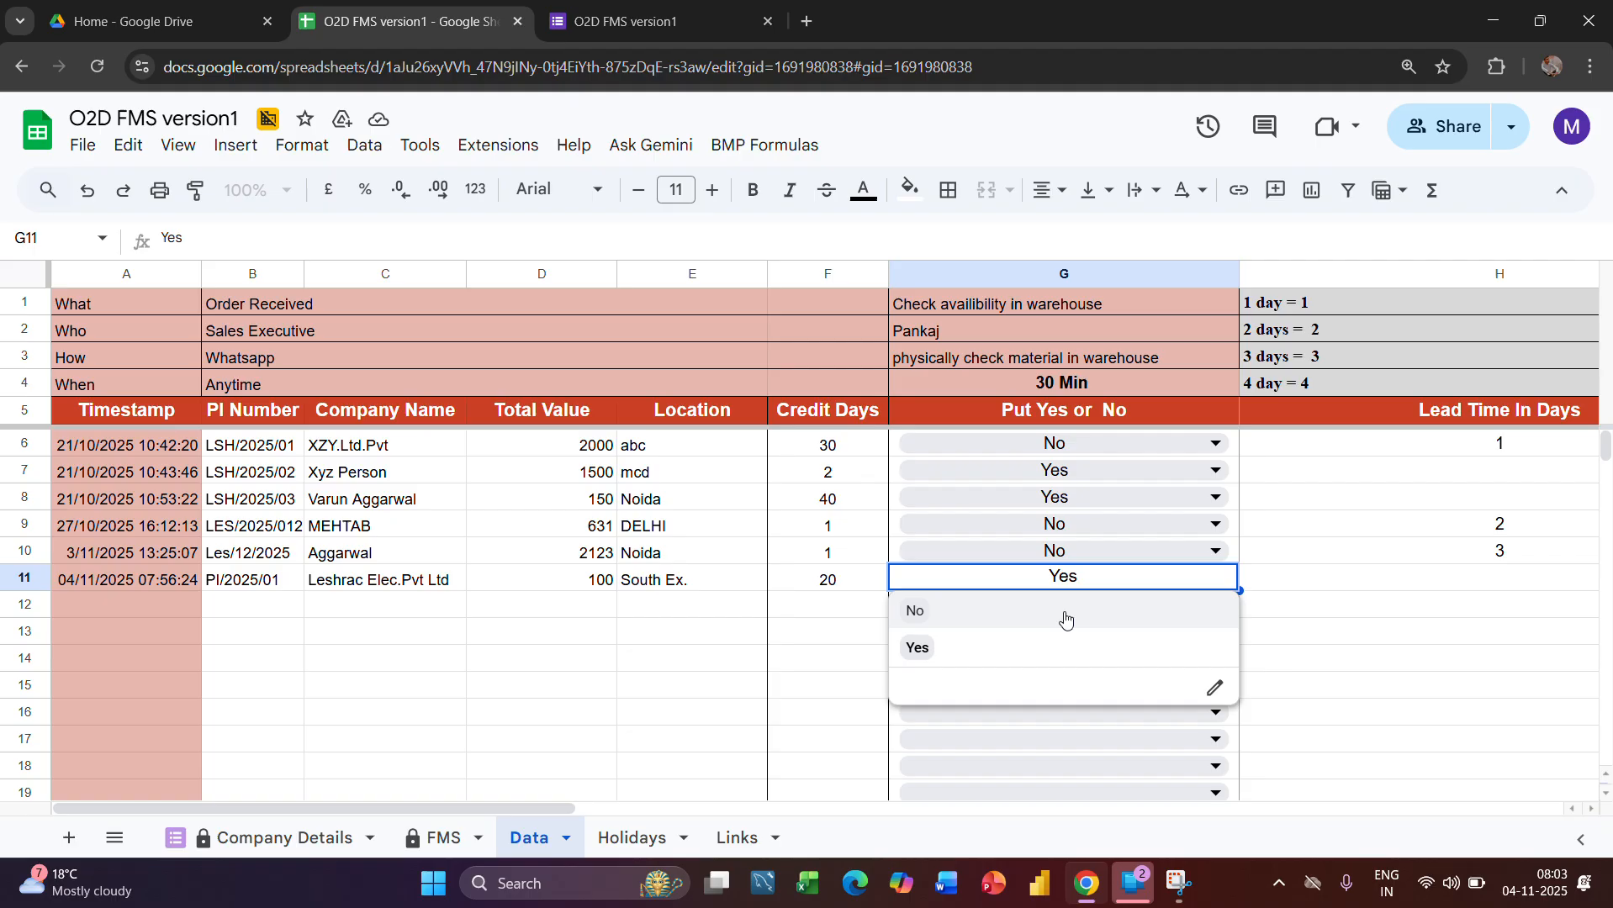
{"action": "left_click", "coordinate": [915, 622]}
{"action": "scroll", "coordinate": [1164, 710], "scroll_direction": "right", "scroll_amount": 2}
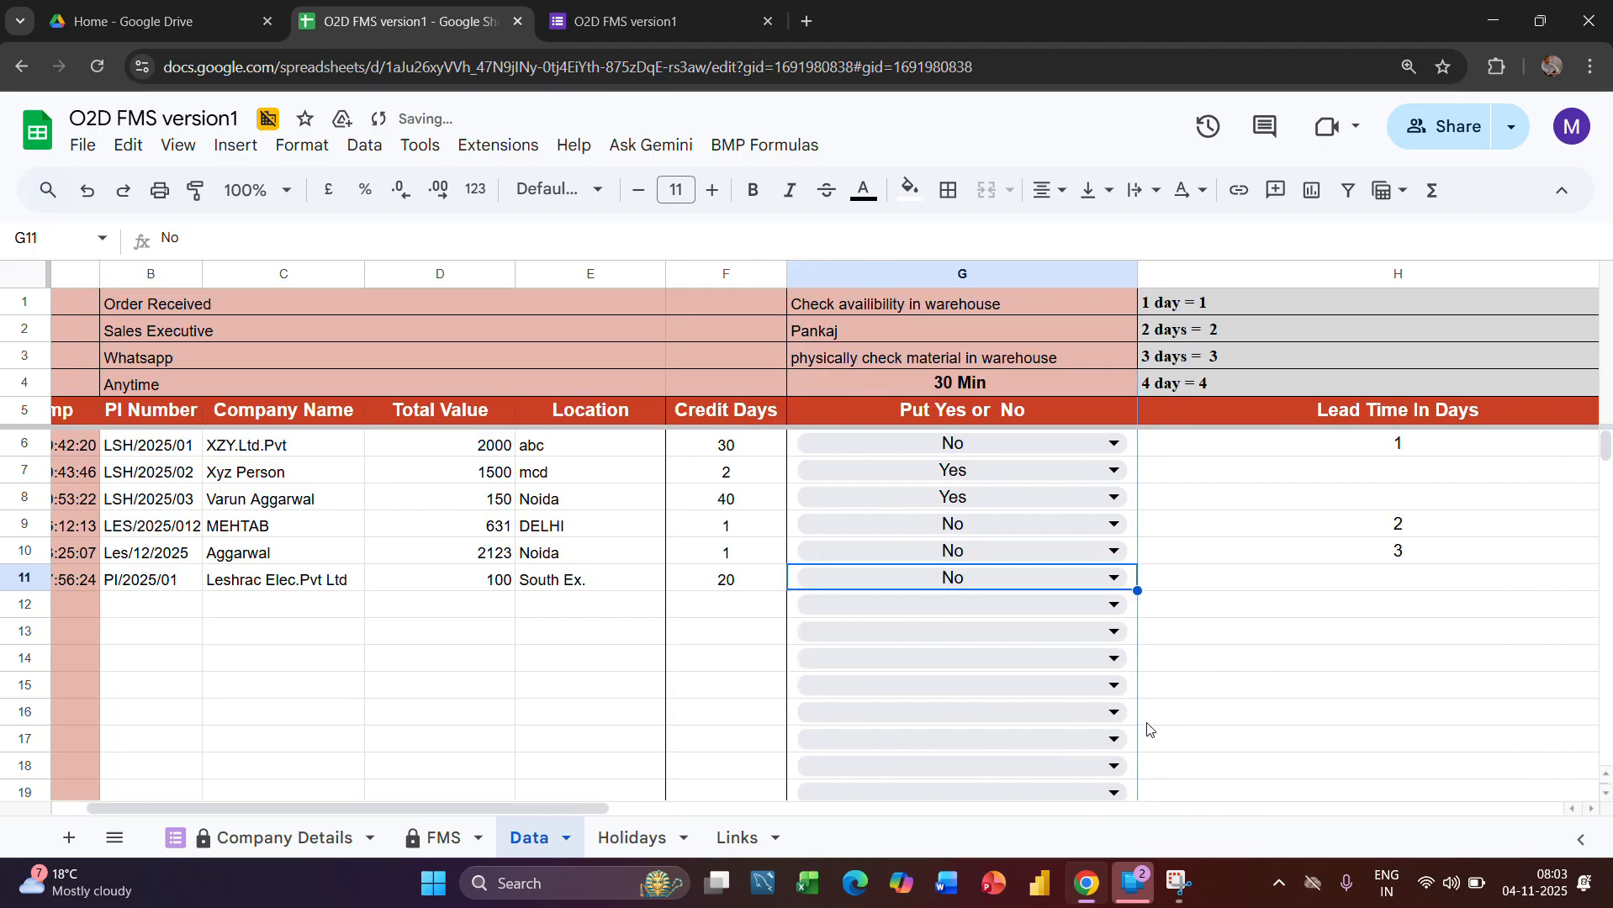
Check the order's availability status and the Send indent to purchase Planned and Status formulas in the FMS sheet
{"action": "left_click", "coordinate": [439, 837]}
{"action": "scroll", "coordinate": [1127, 625], "scroll_direction": "right", "scroll_amount": 3}
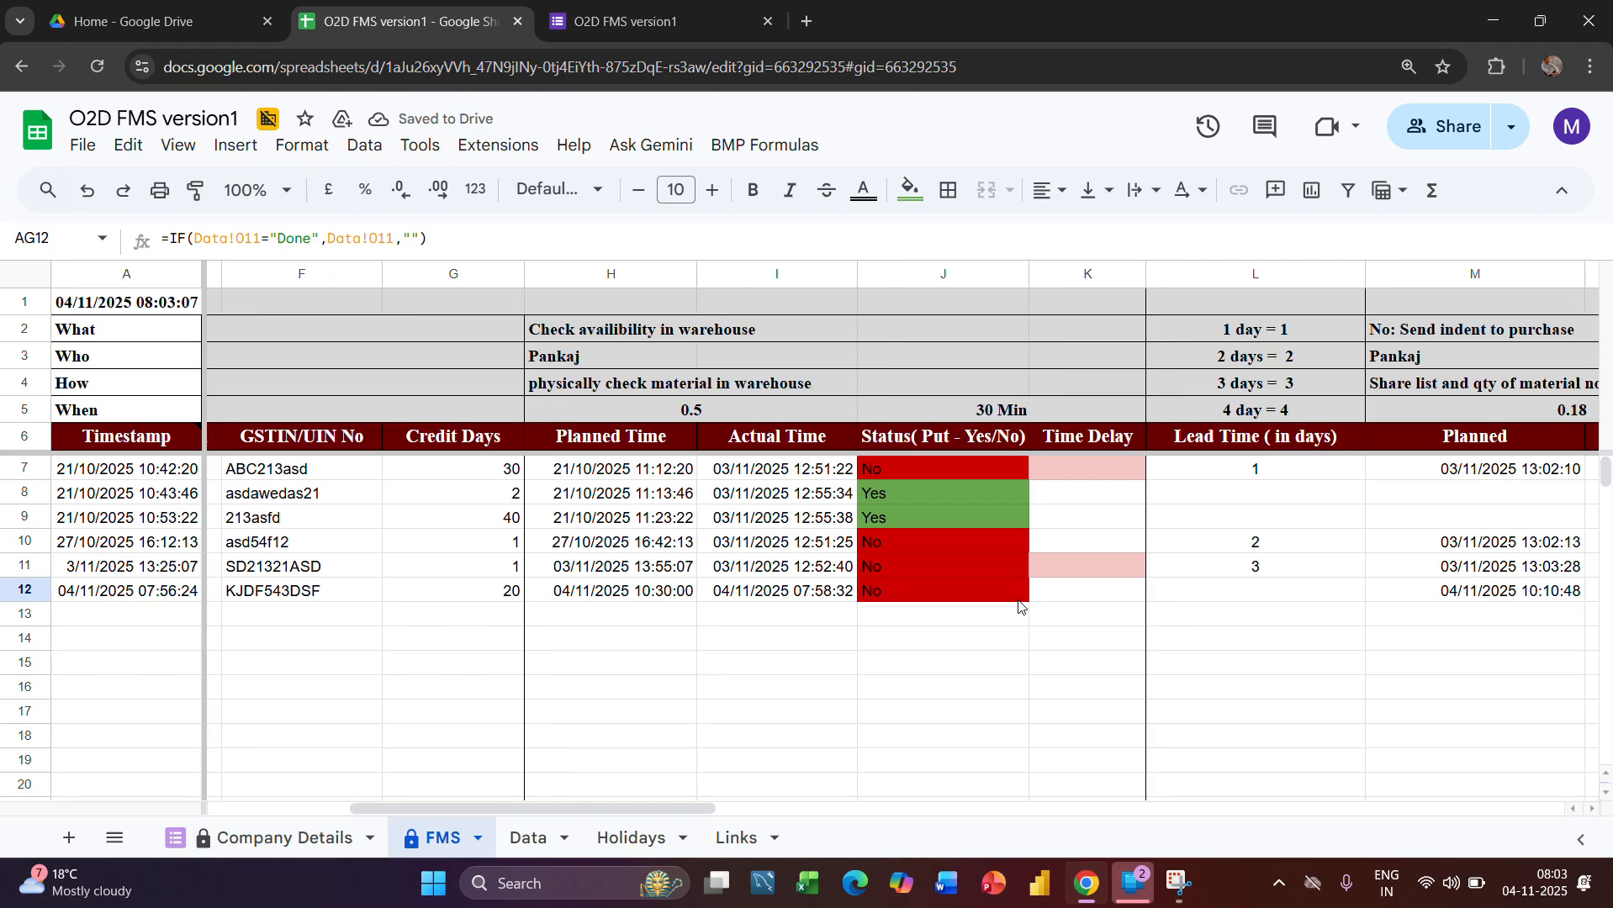
{"action": "scroll", "coordinate": [1261, 605], "scroll_direction": "right", "scroll_amount": 2}
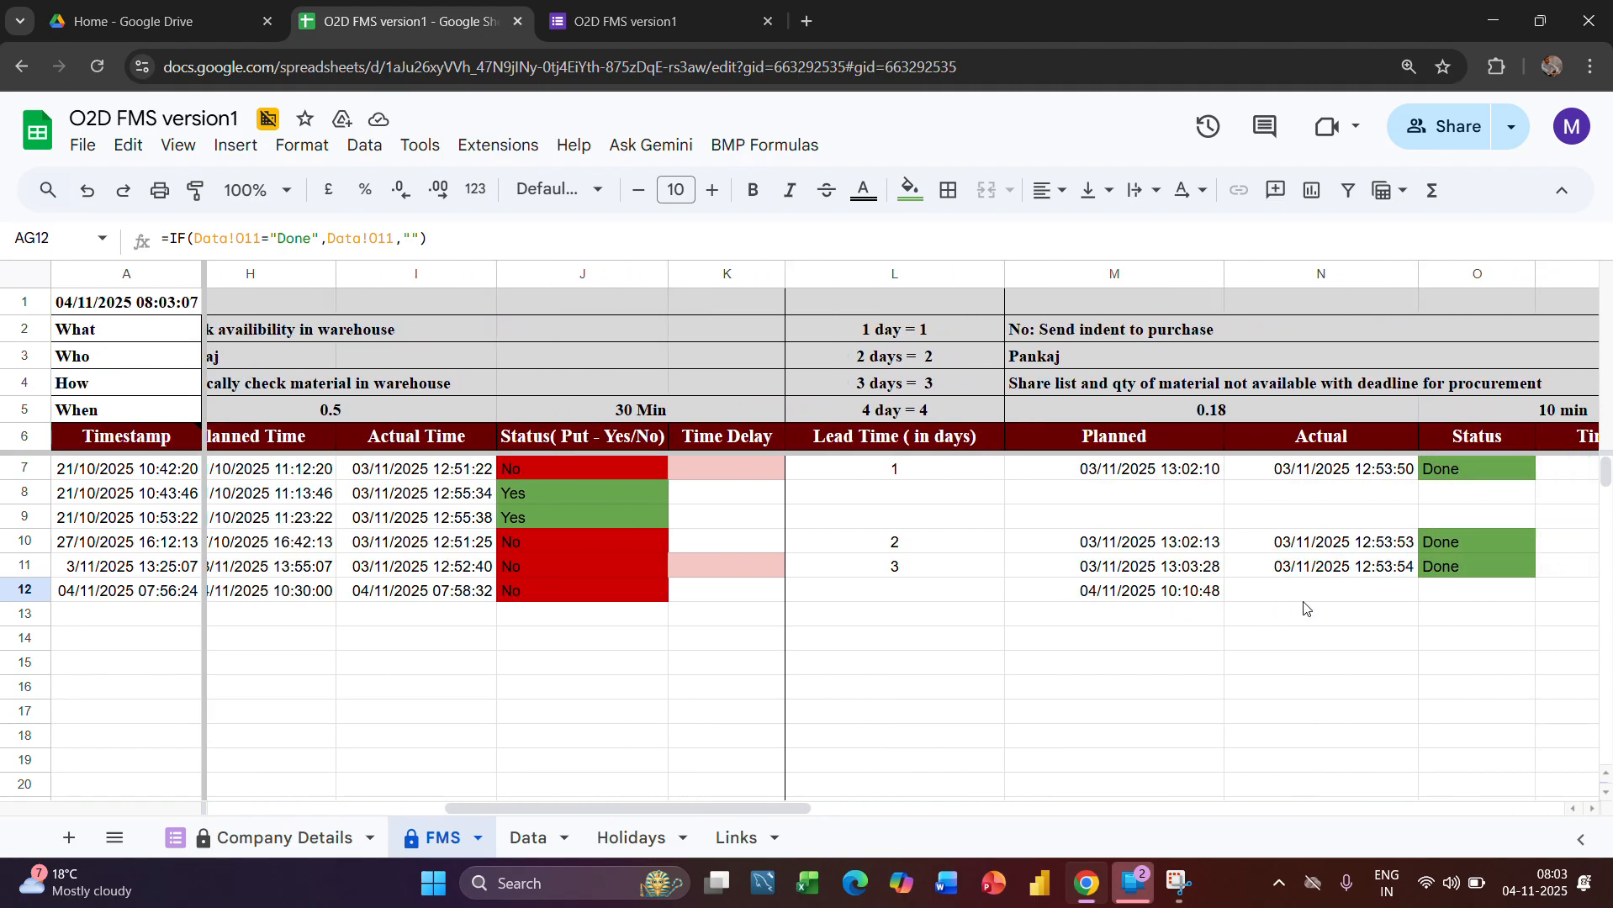
{"action": "scroll", "coordinate": [1202, 599], "scroll_direction": "right", "scroll_amount": 2}
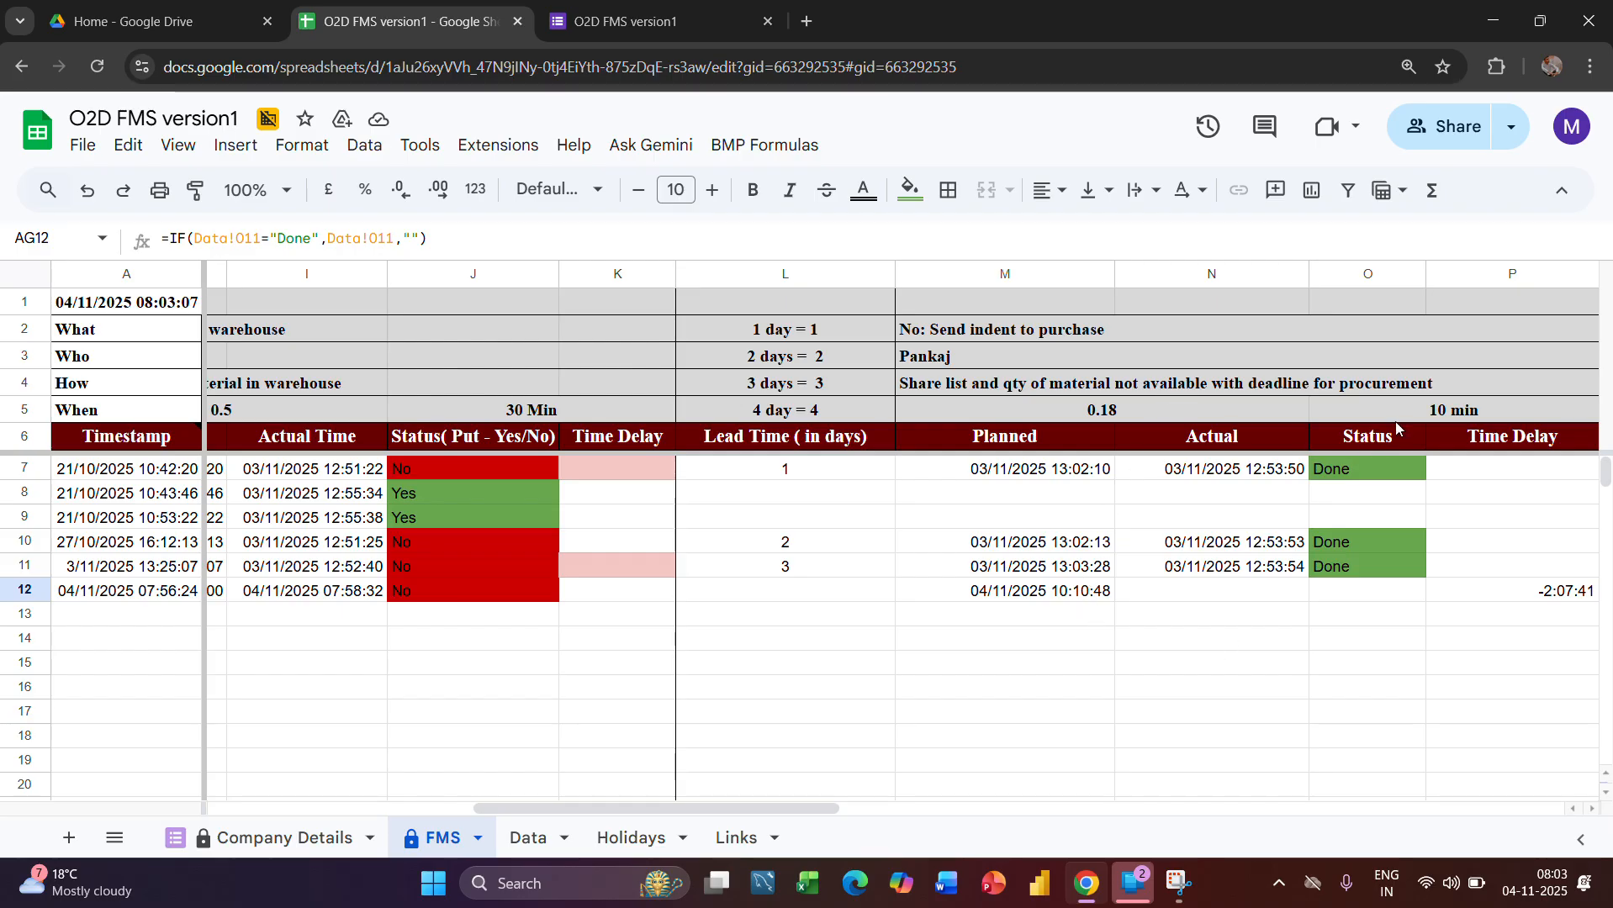
{"action": "left_click", "coordinate": [1091, 592]}
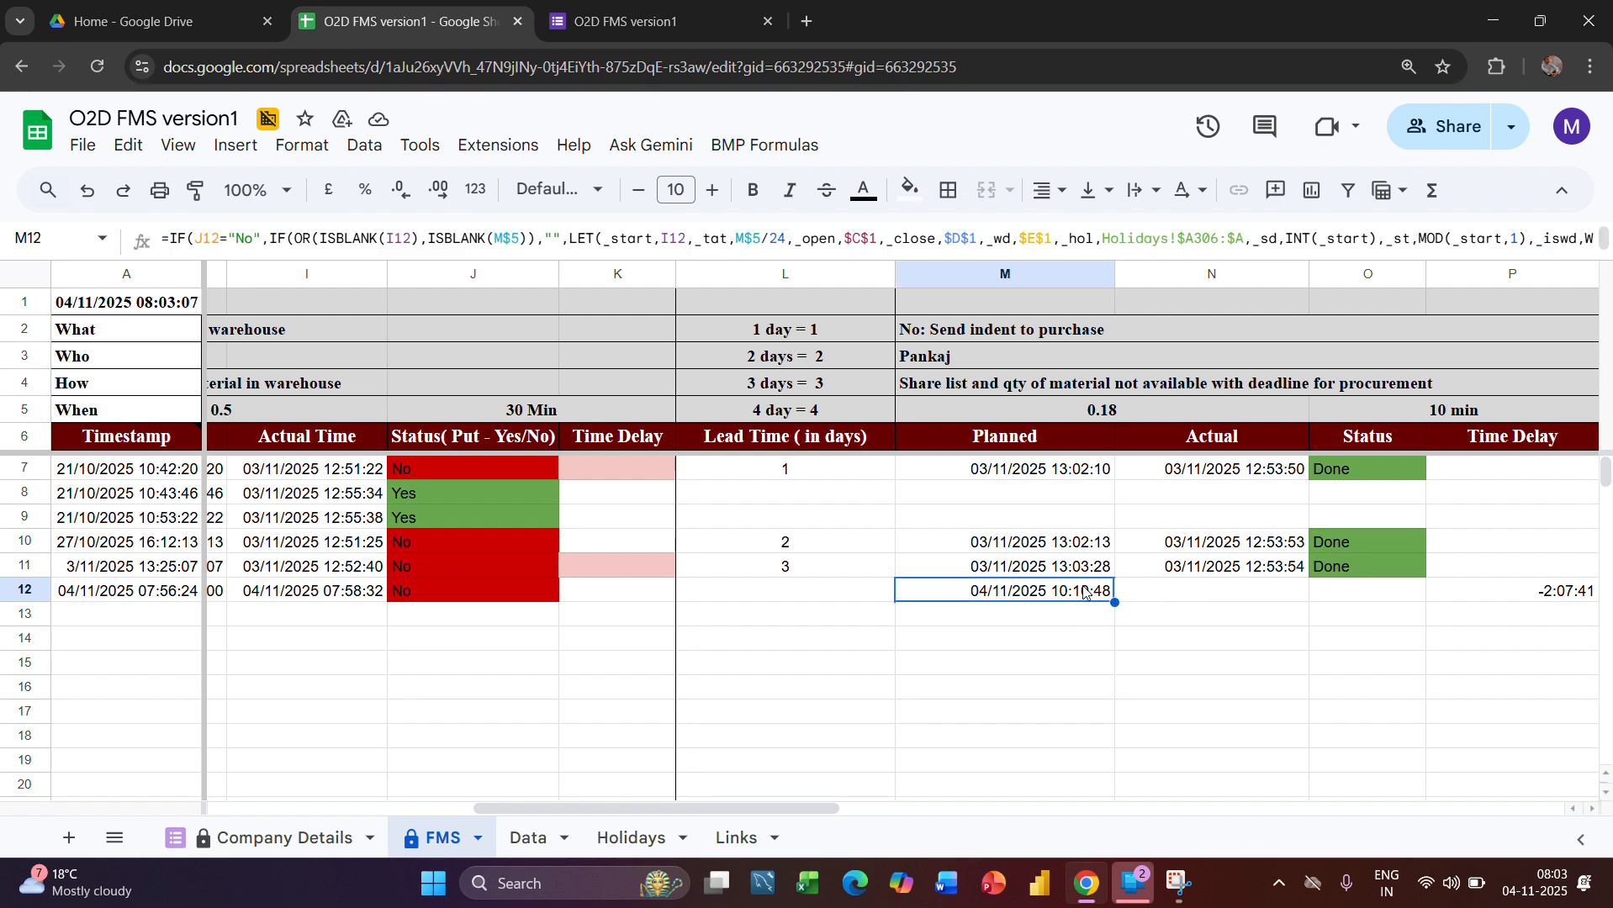
{"action": "left_click", "coordinate": [1333, 594]}
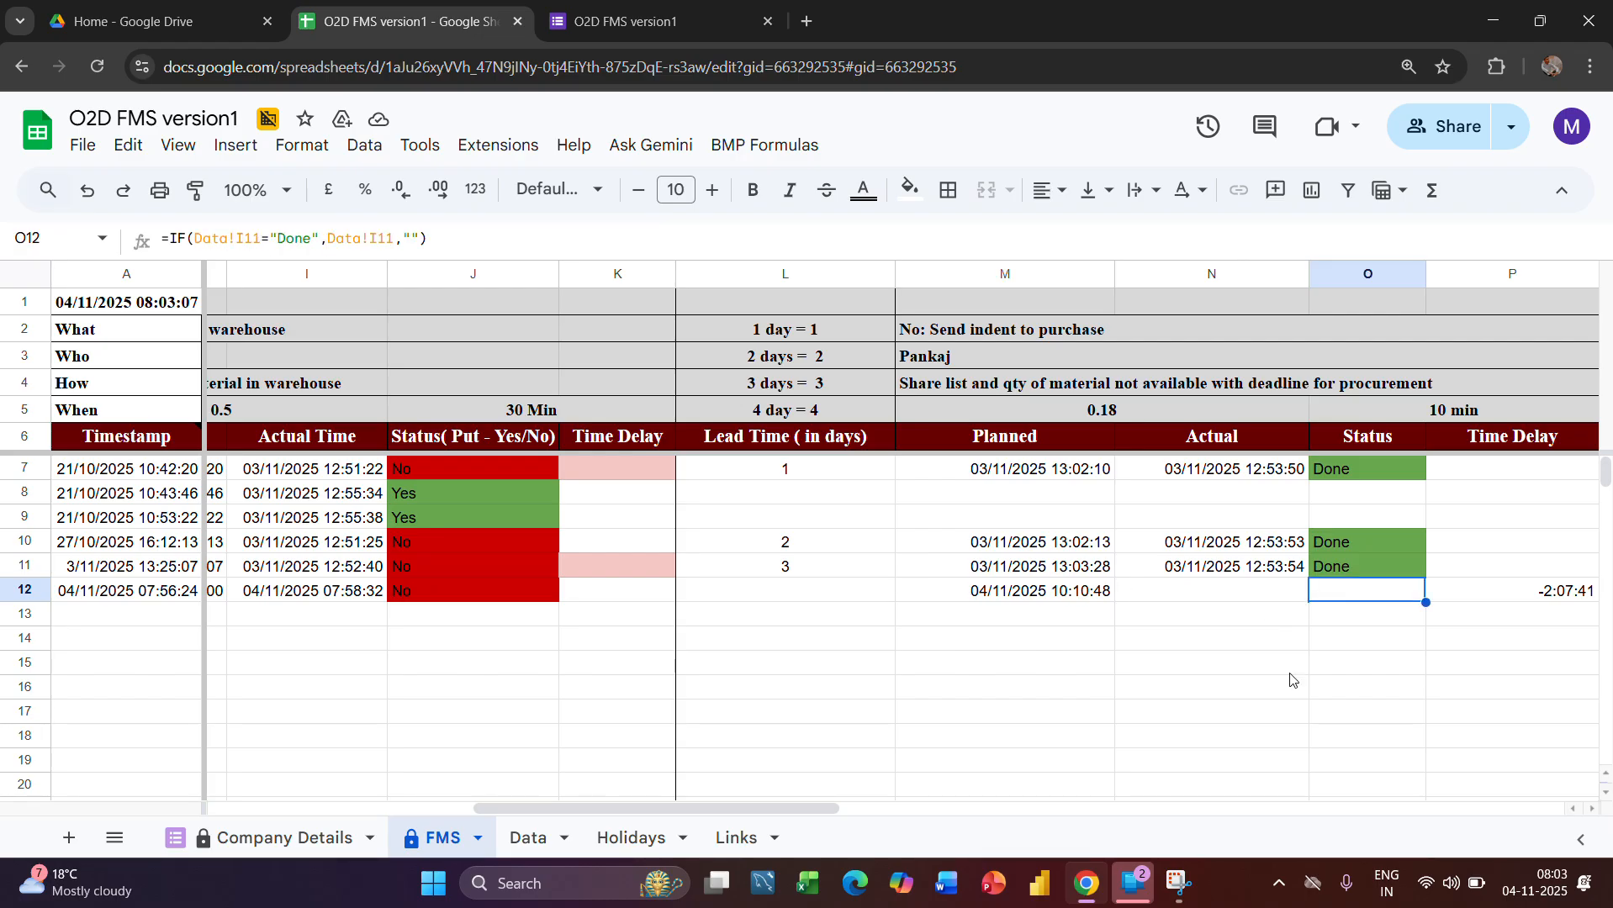
Mark the Leshrac Elec.Pvt Ltd order's Send indent to purchase stage as Done and set its lead time to 2 days in the Data sheet
{"action": "left_click", "coordinate": [528, 838]}
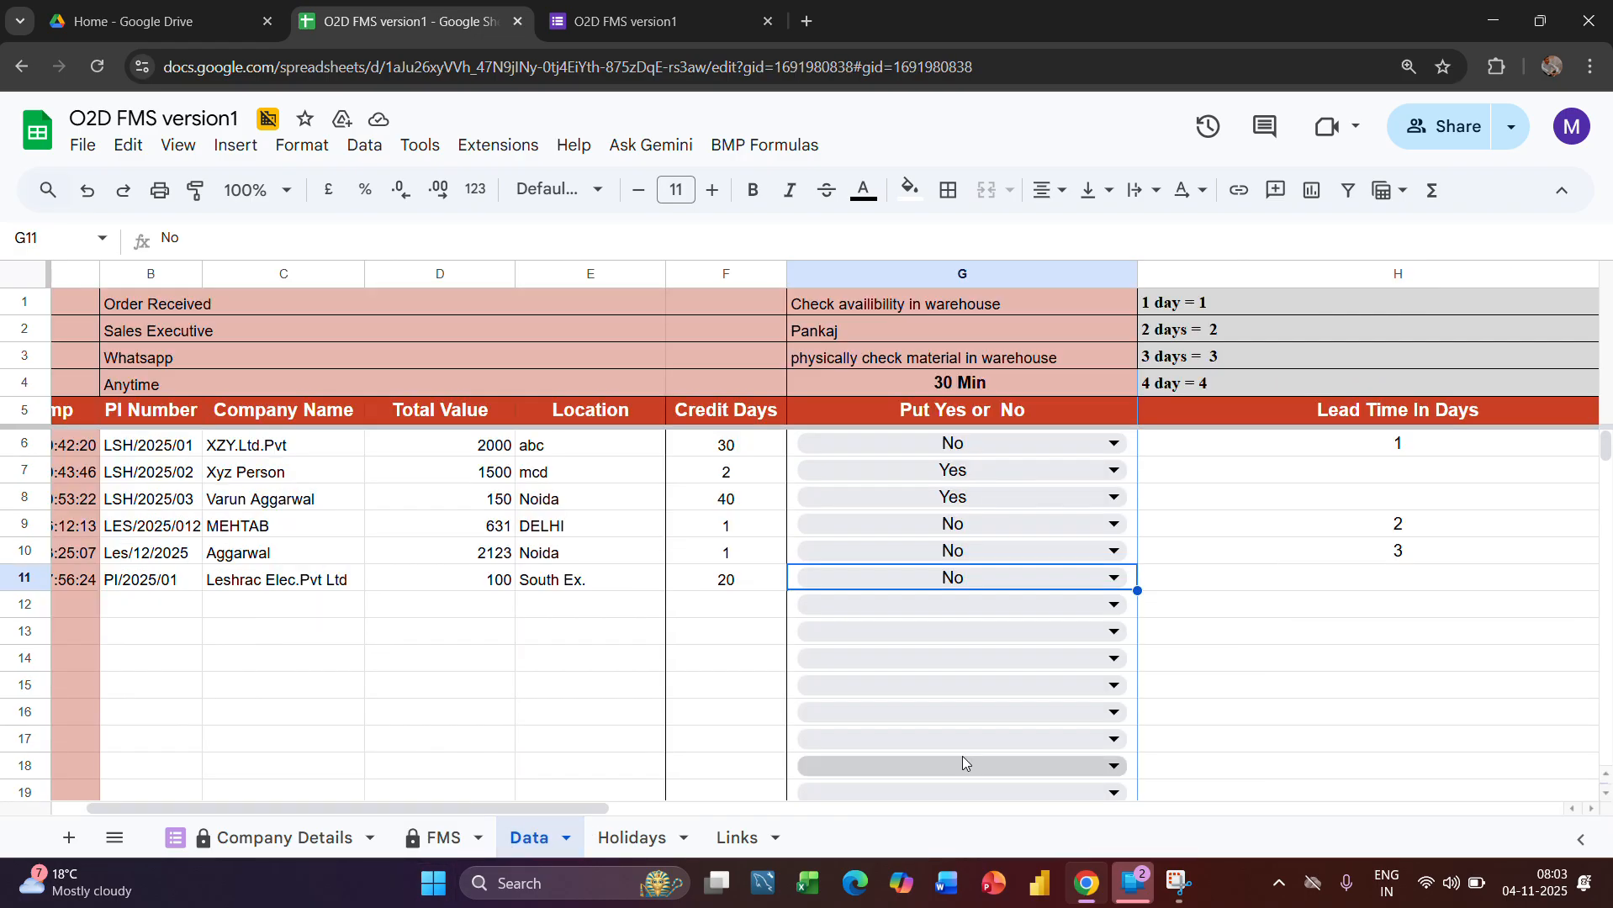
{"action": "scroll", "coordinate": [1009, 744], "scroll_direction": "right", "scroll_amount": 5}
{"action": "scroll", "coordinate": [1066, 732], "scroll_direction": "right", "scroll_amount": 2}
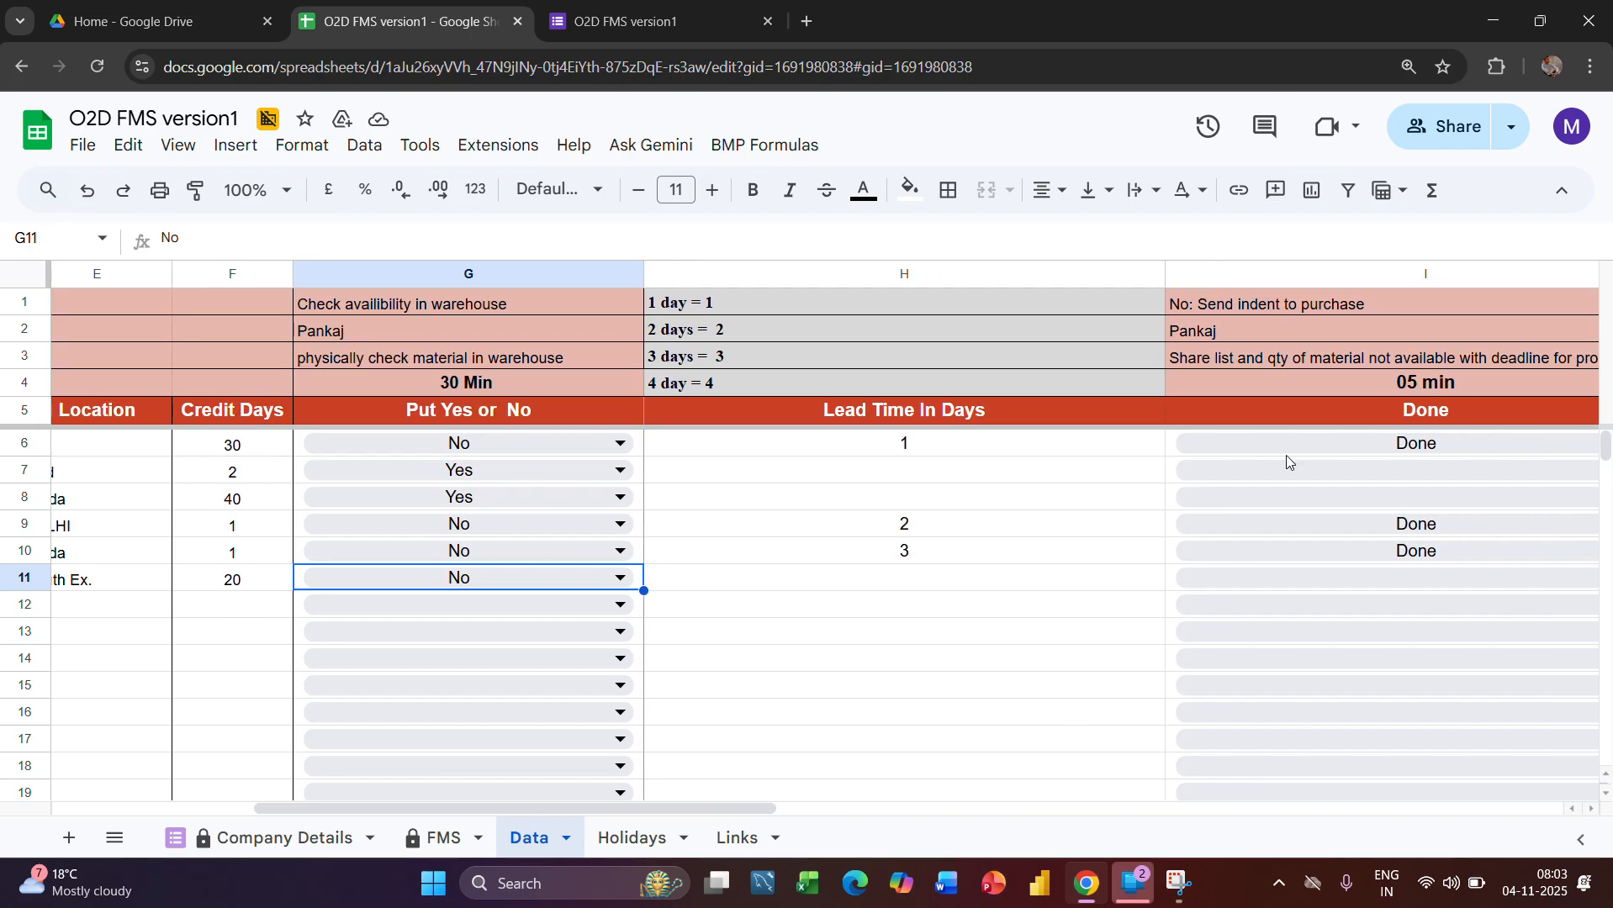
{"action": "left_click", "coordinate": [1314, 575]}
{"action": "left_click", "coordinate": [1118, 611]}
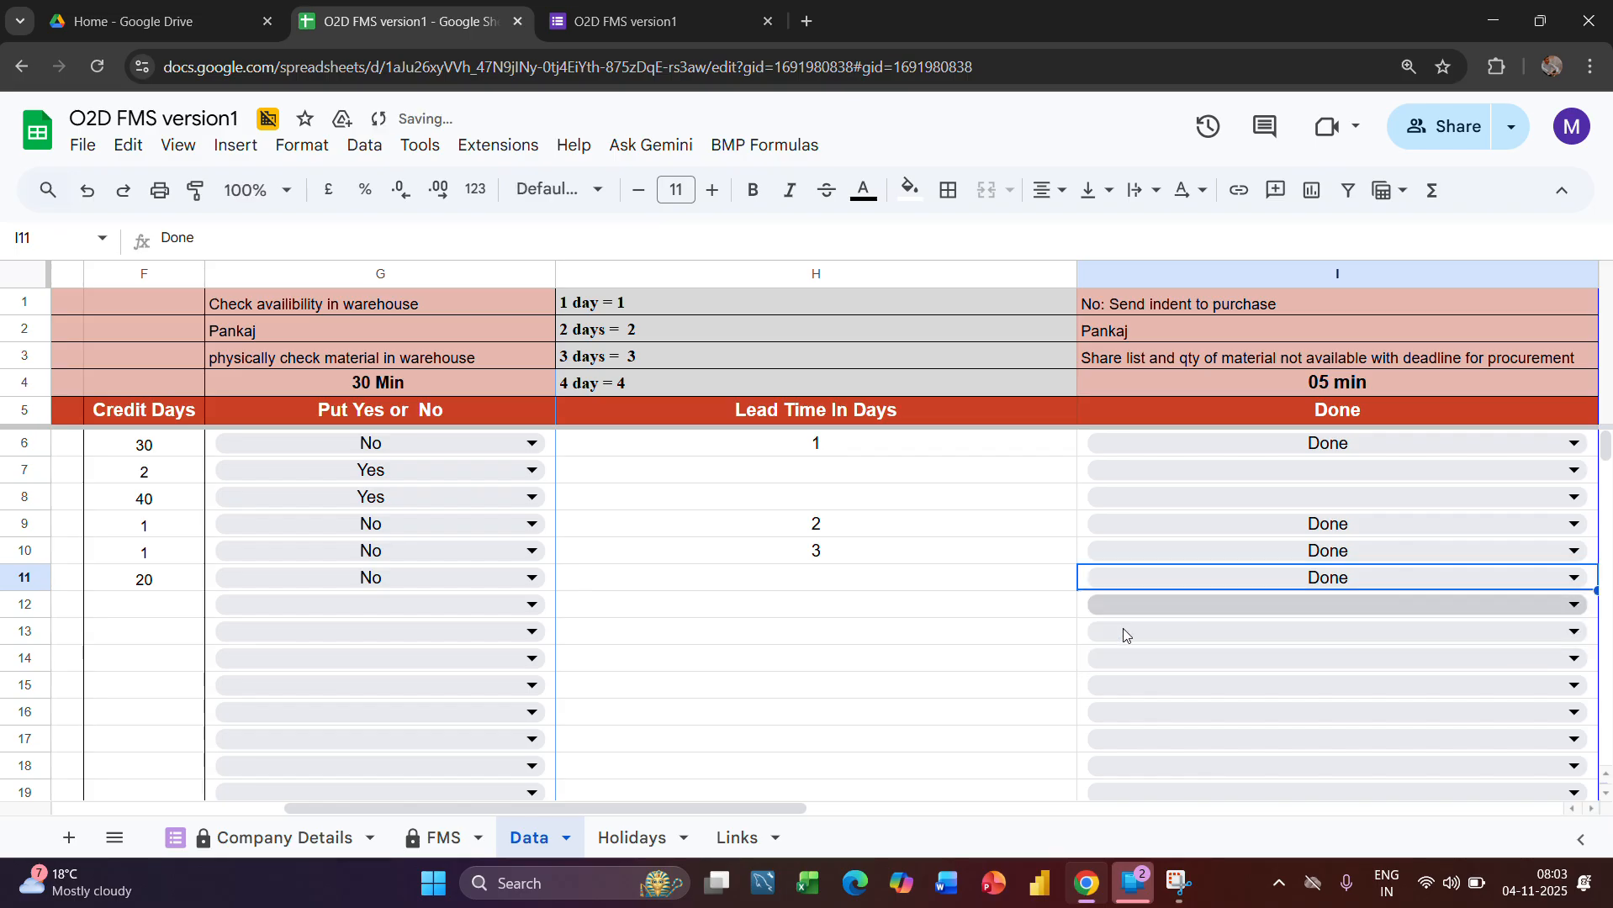
{"action": "left_click", "coordinate": [911, 582]}
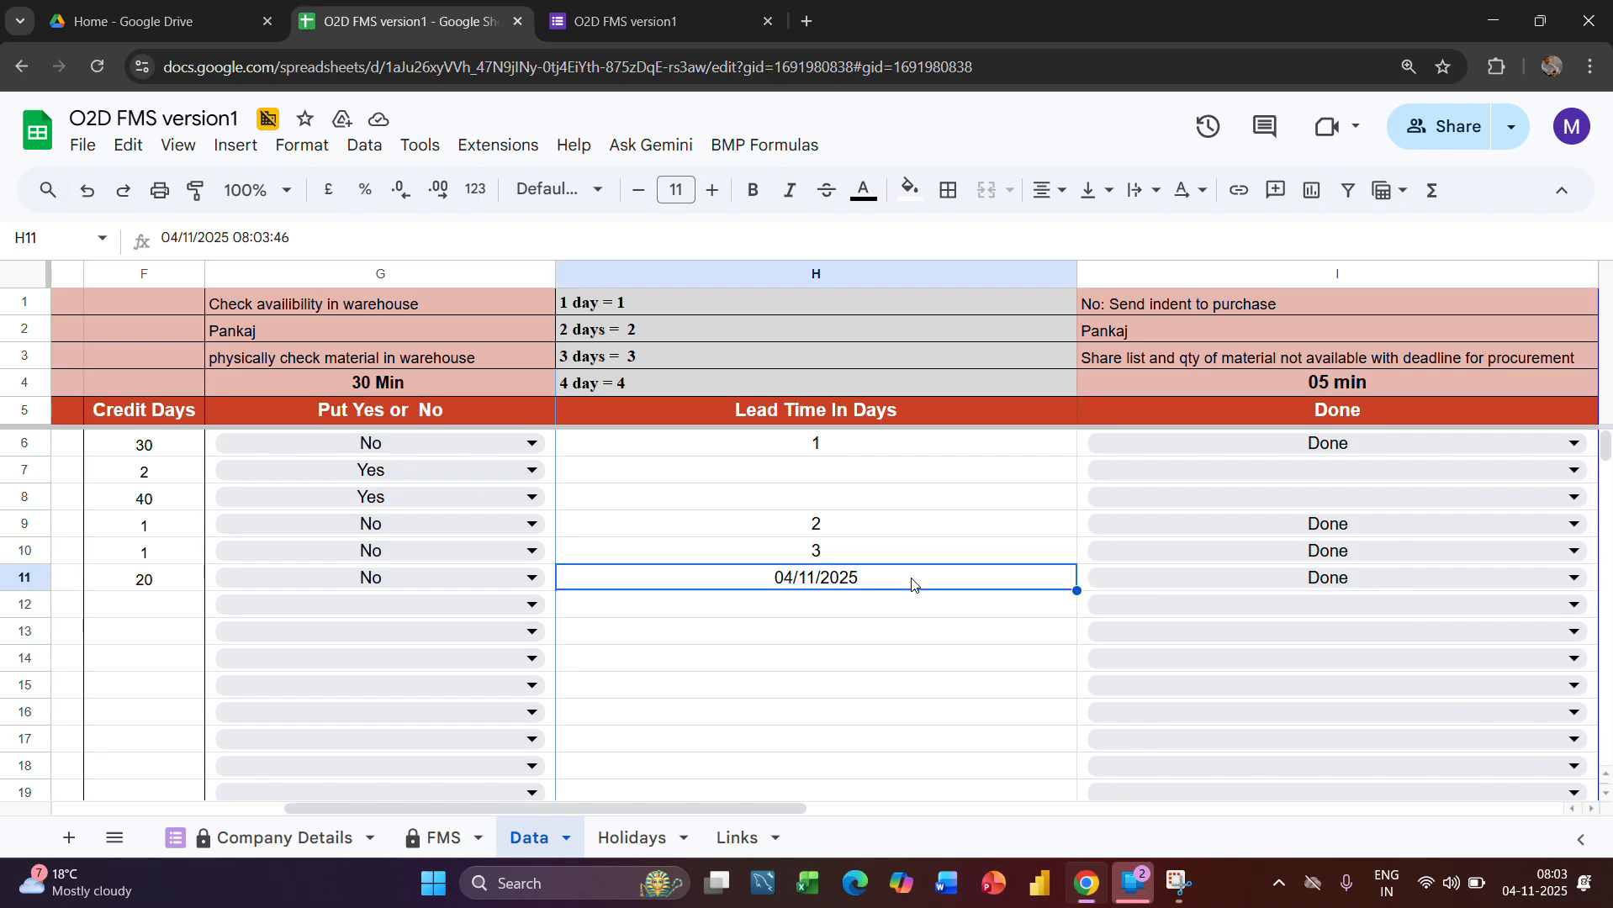
{"action": "type", "text": "2"}
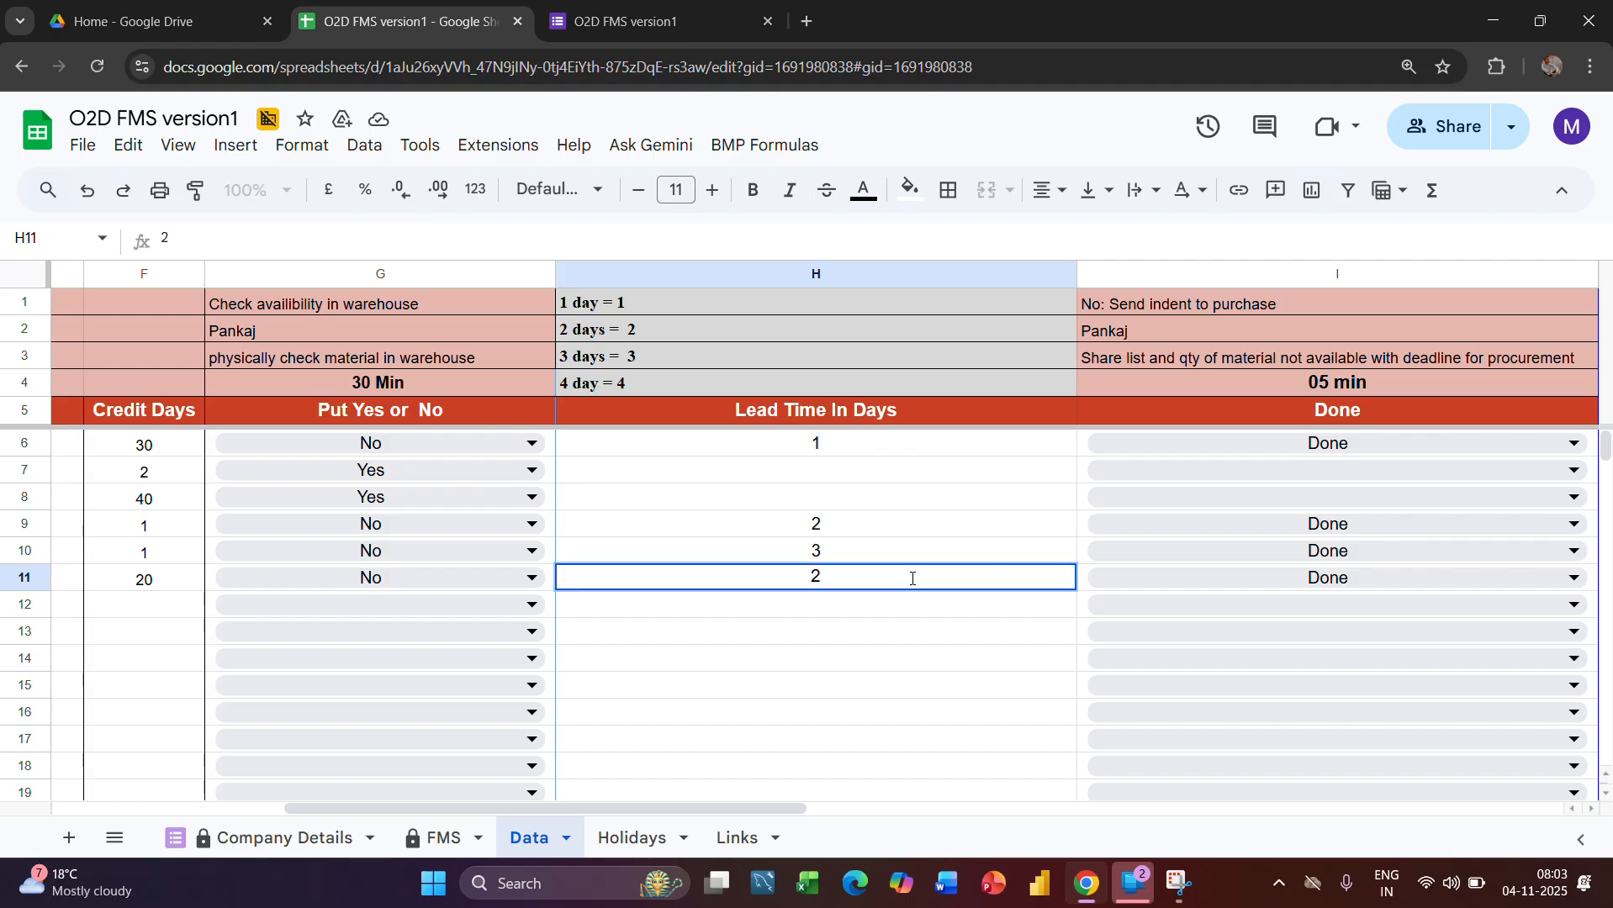
Check the order's lead time, indent stage entries and the Material Picking and packing Planned formula in the FMS sheet
{"action": "left_click", "coordinate": [439, 838]}
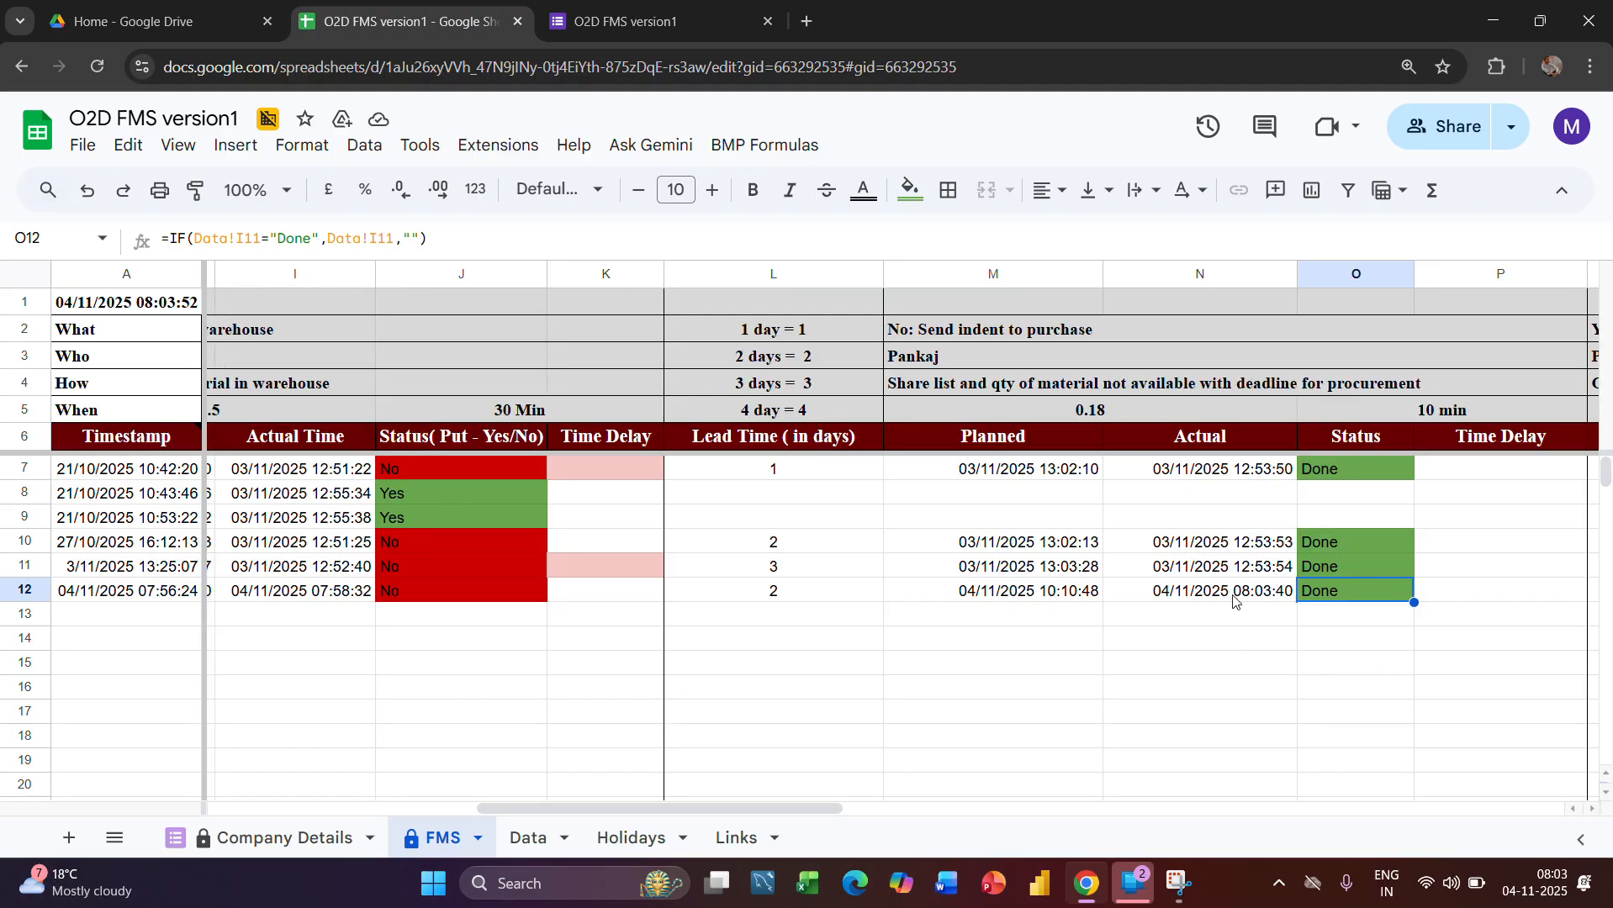
{"action": "scroll", "coordinate": [1236, 610], "scroll_direction": "right", "scroll_amount": 5}
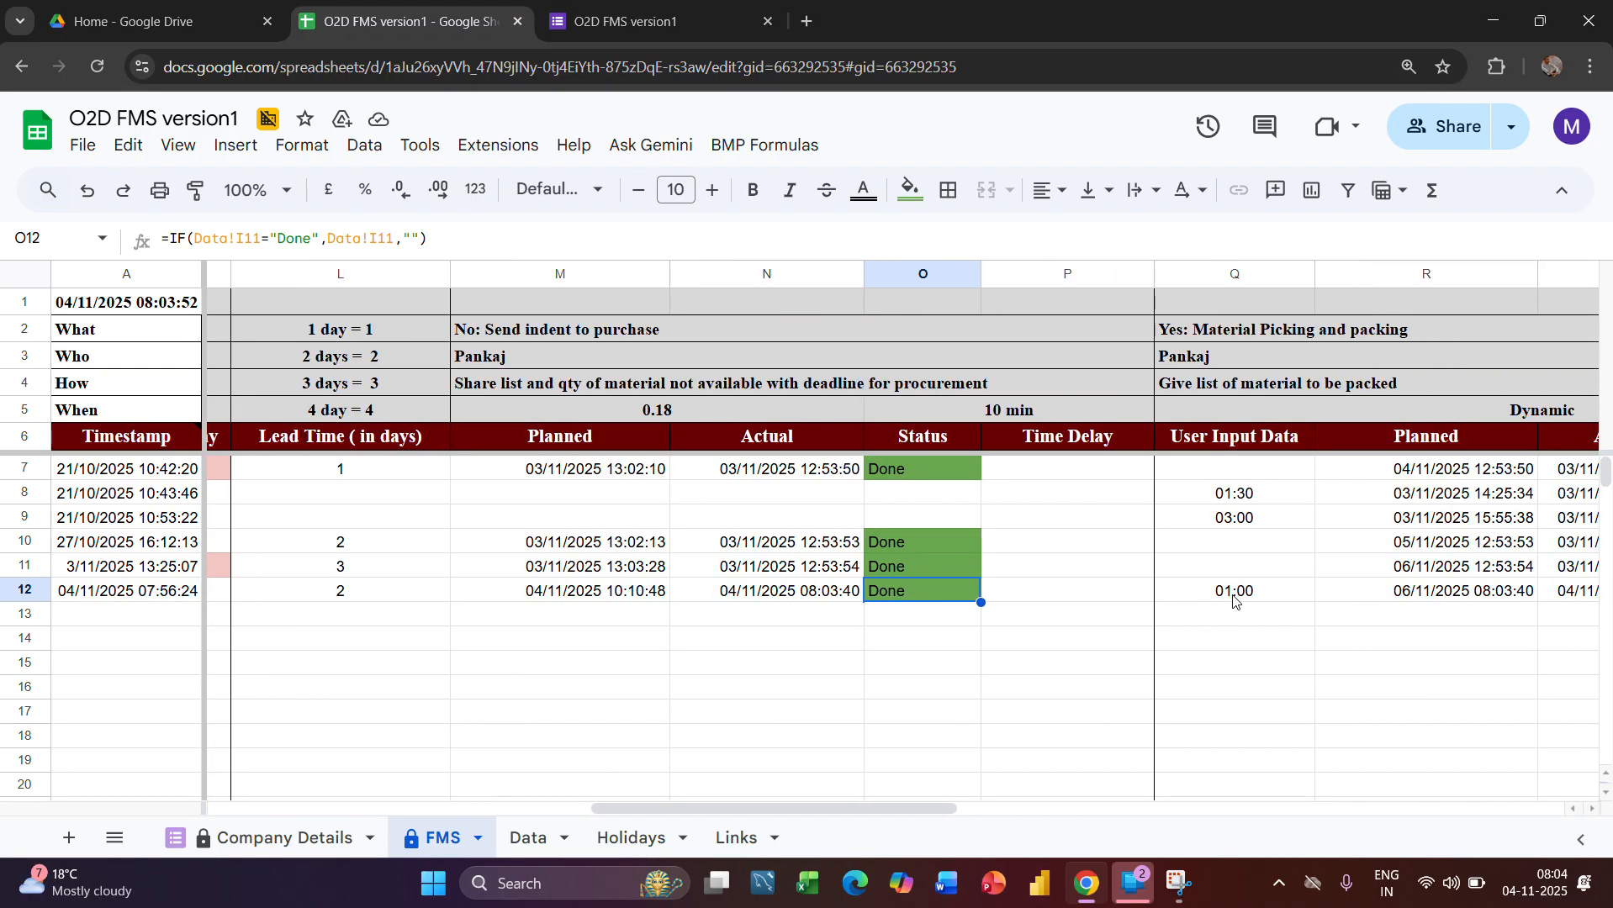
{"action": "scroll", "coordinate": [1232, 597], "scroll_direction": "right", "scroll_amount": 3}
{"action": "left_click", "coordinate": [1307, 594]}
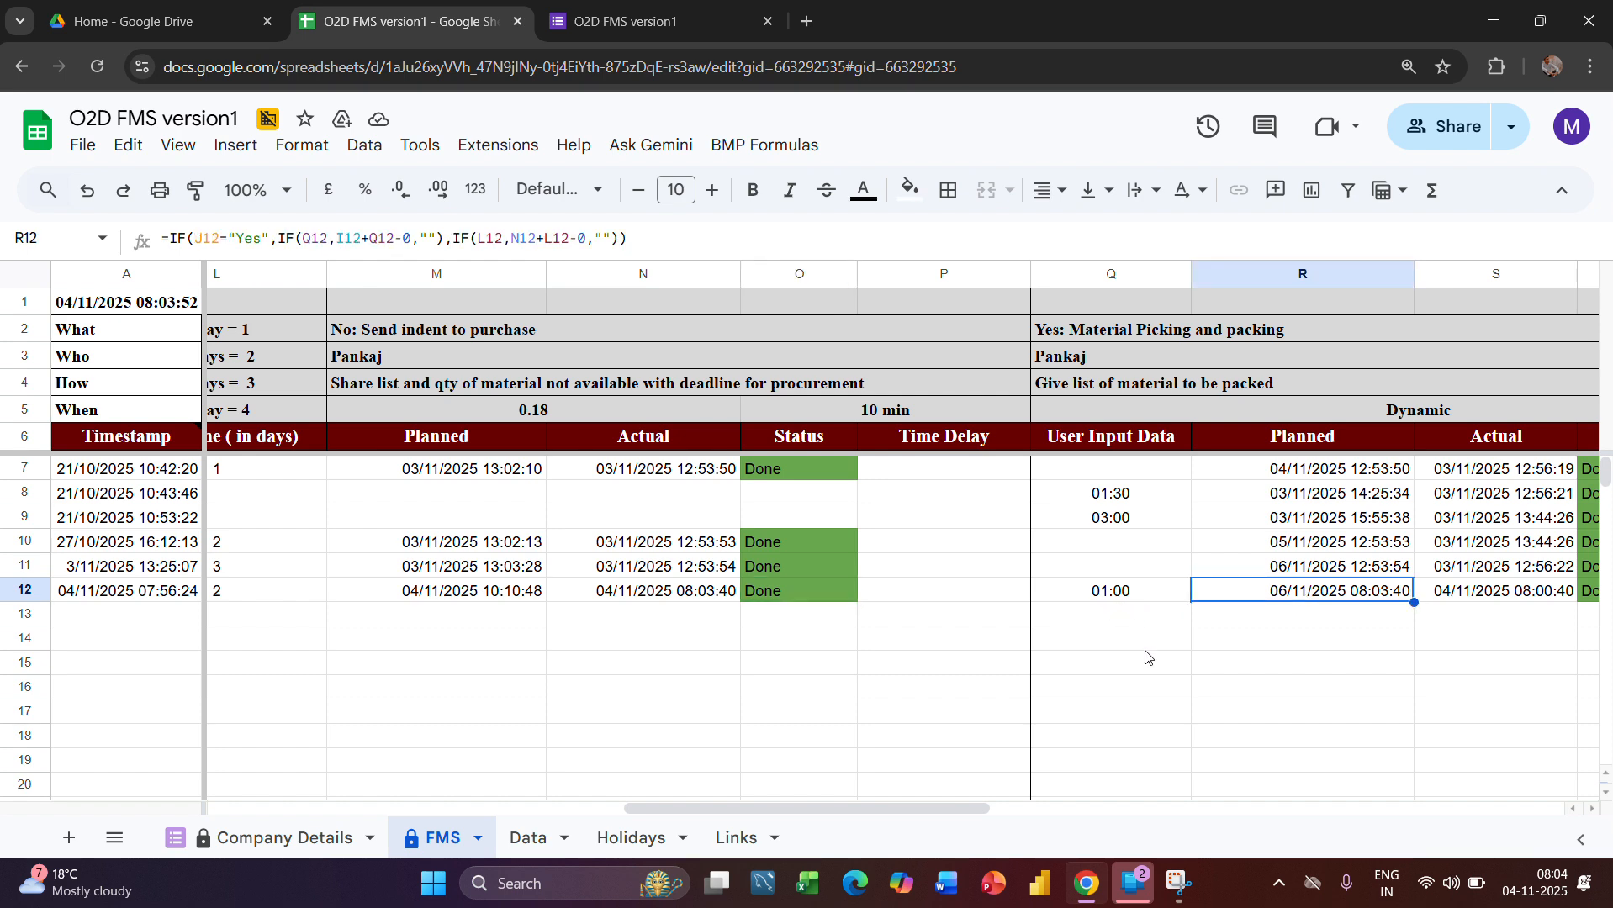
Clear the Leshrac Elec.Pvt Ltd order's User put Time (Deadline) hours in the Data sheet
{"action": "left_click", "coordinate": [509, 856]}
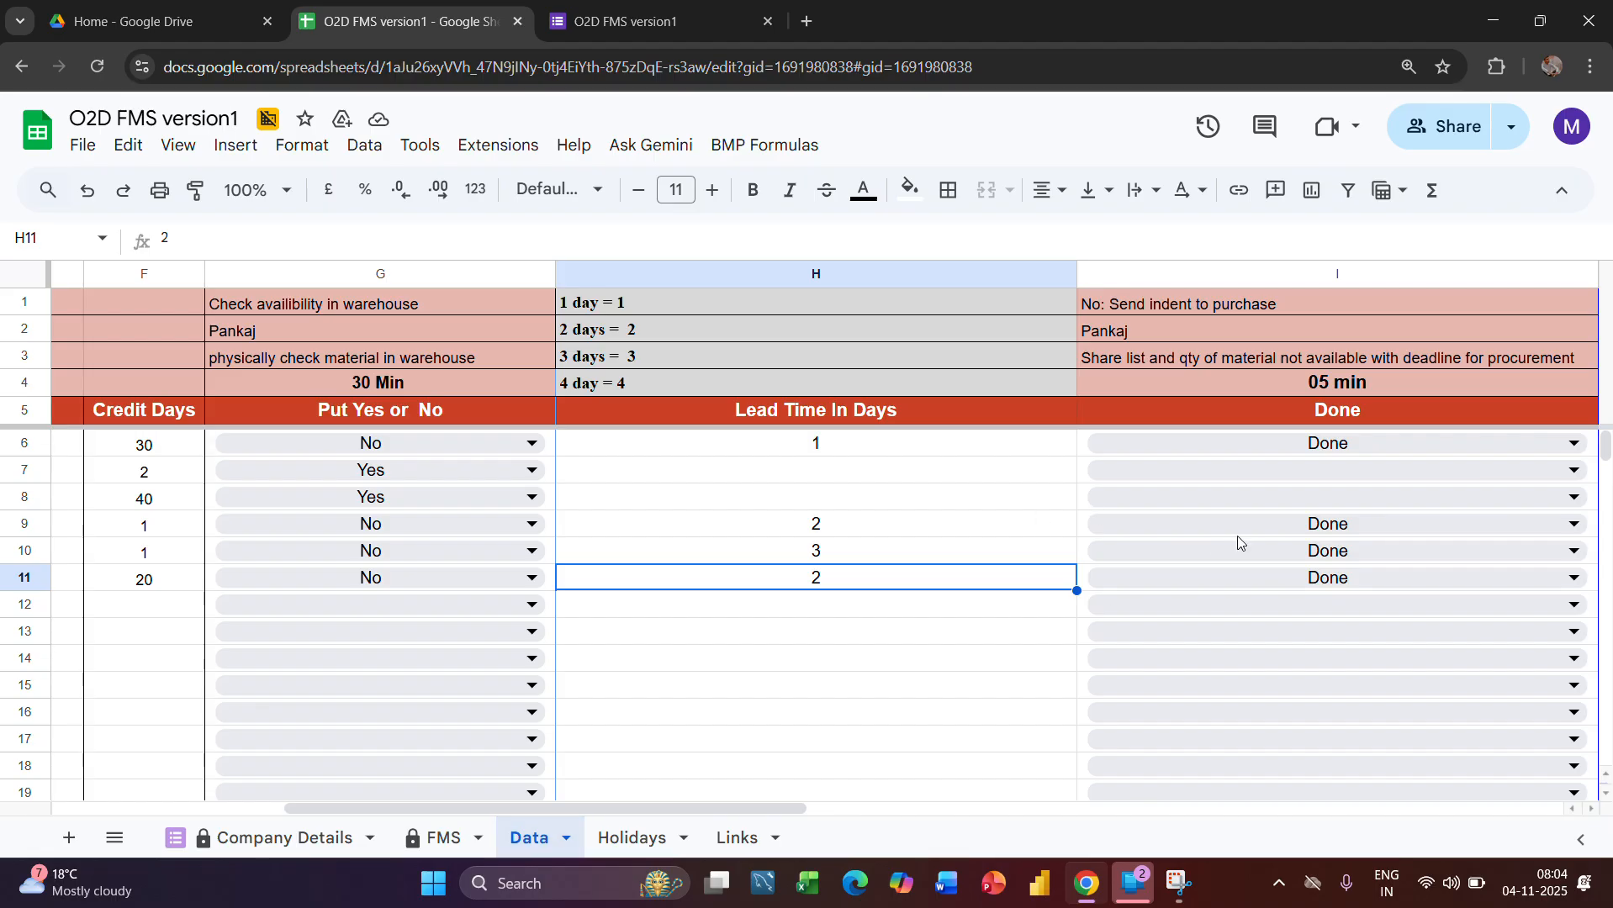
{"action": "scroll", "coordinate": [1238, 540], "scroll_direction": "right", "scroll_amount": 3}
{"action": "right_click", "coordinate": [1303, 605]}
{"action": "mouse_move", "coordinate": [1301, 591]}
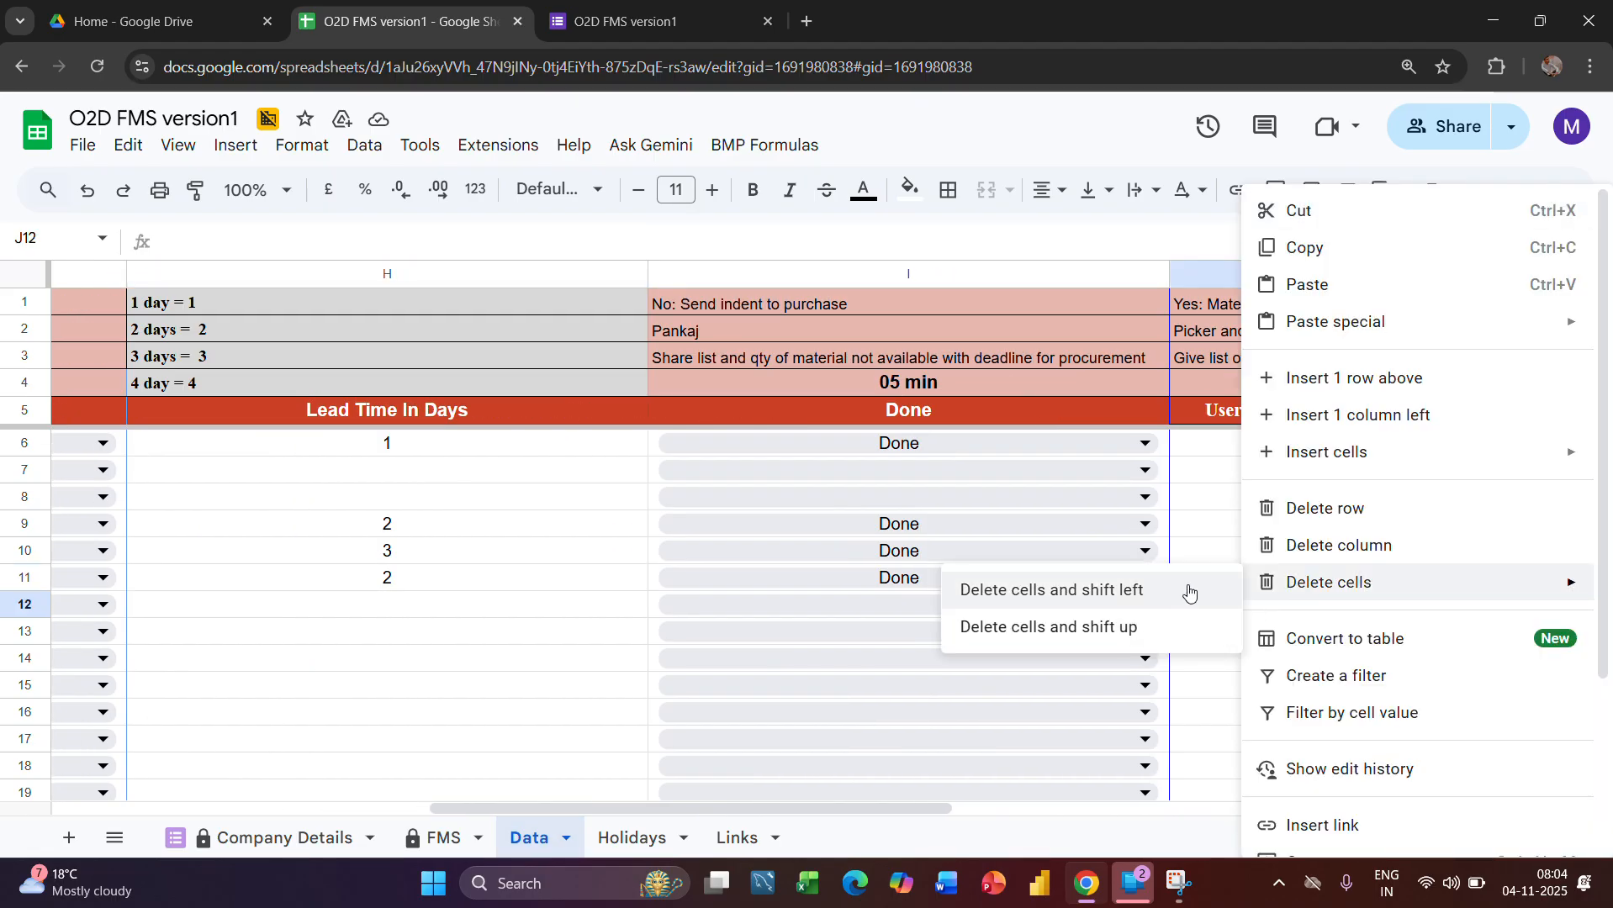
{"action": "left_click", "coordinate": [1185, 533]}
{"action": "left_click", "coordinate": [1210, 581]}
{"action": "key", "text": "Delete"}
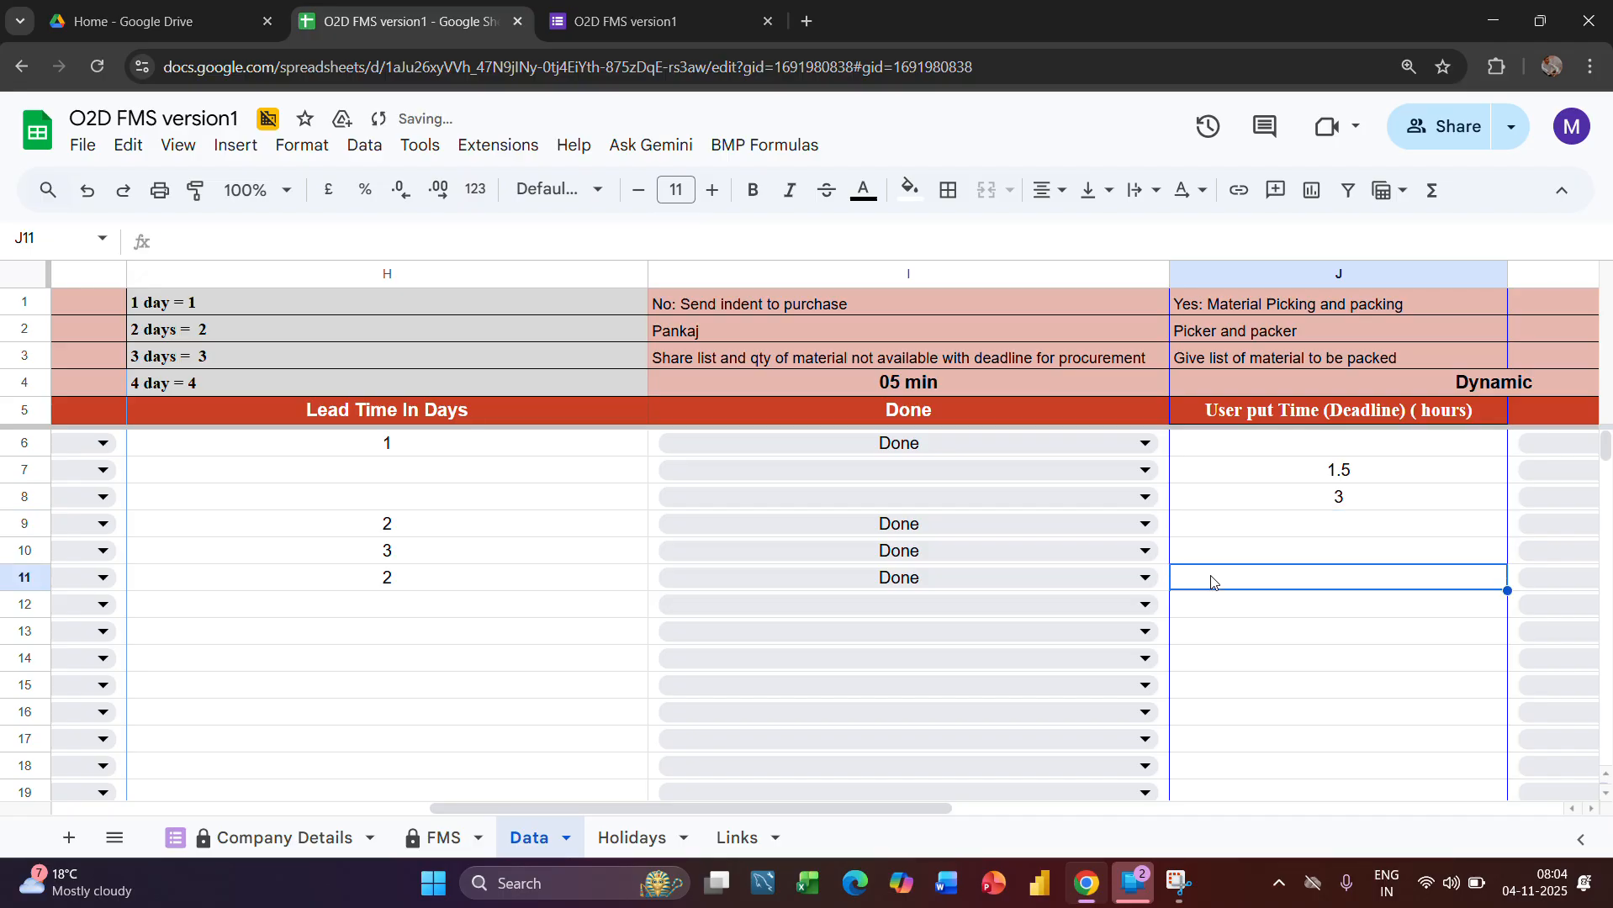
Compare the User Input Data cells of the Yes and No orders in the FMS sheet and review the remaining stages through Collect Delivery Receiving
{"action": "left_click", "coordinate": [433, 839]}
{"action": "scroll", "coordinate": [1224, 670], "scroll_direction": "right", "scroll_amount": 3}
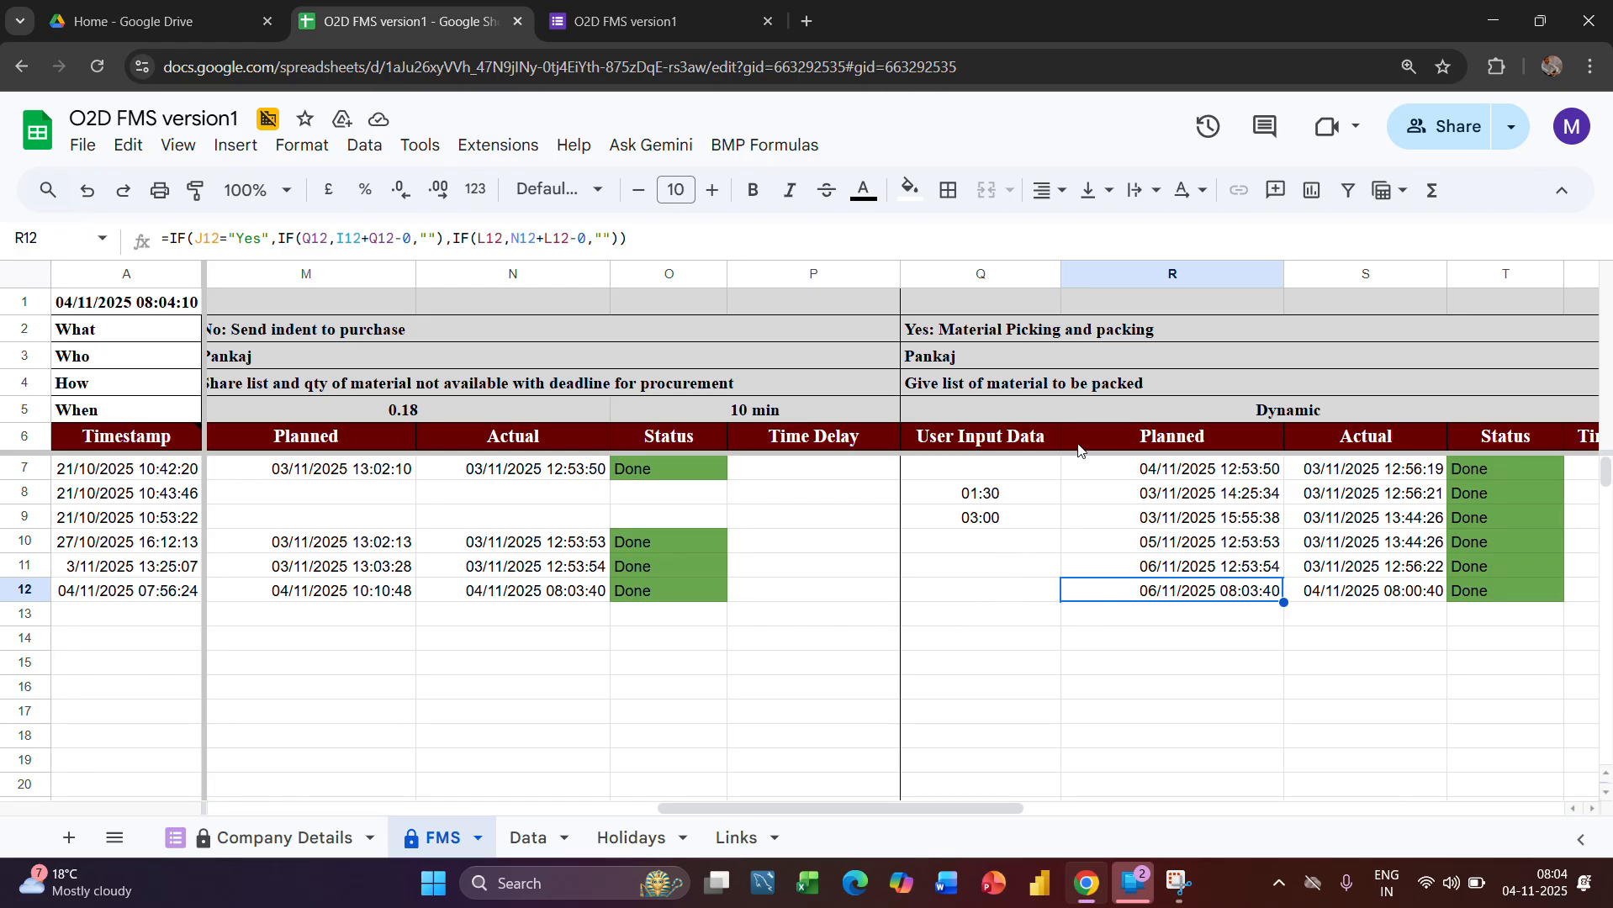
{"action": "left_click", "coordinate": [977, 475]}
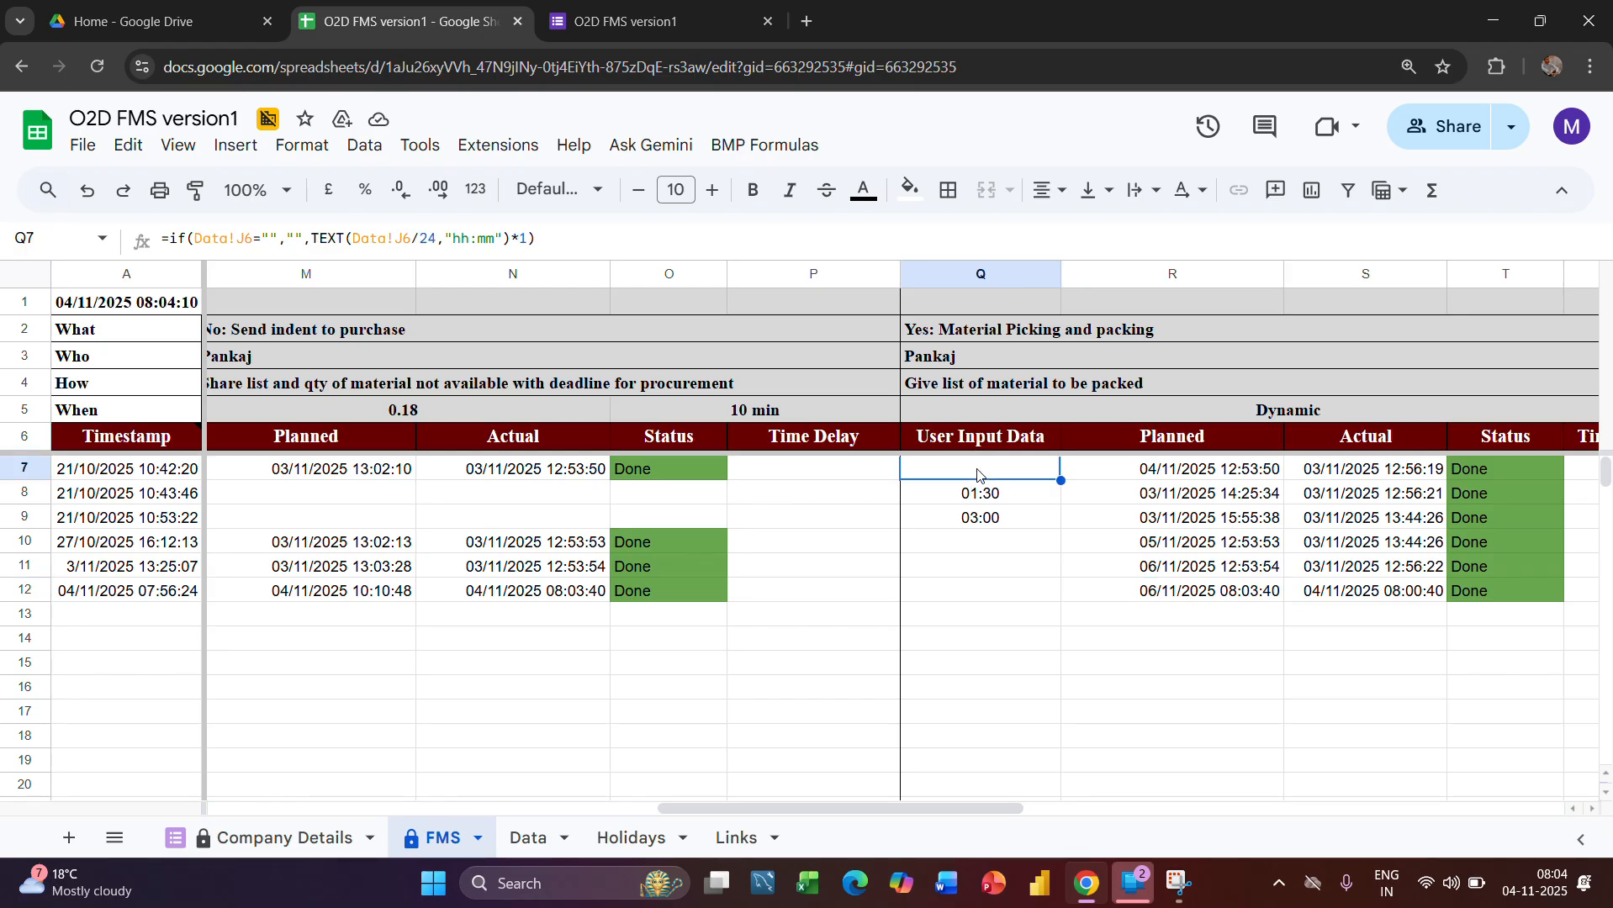
{"action": "left_click_drag", "start_coordinate": [996, 545], "coordinate": [993, 597]}
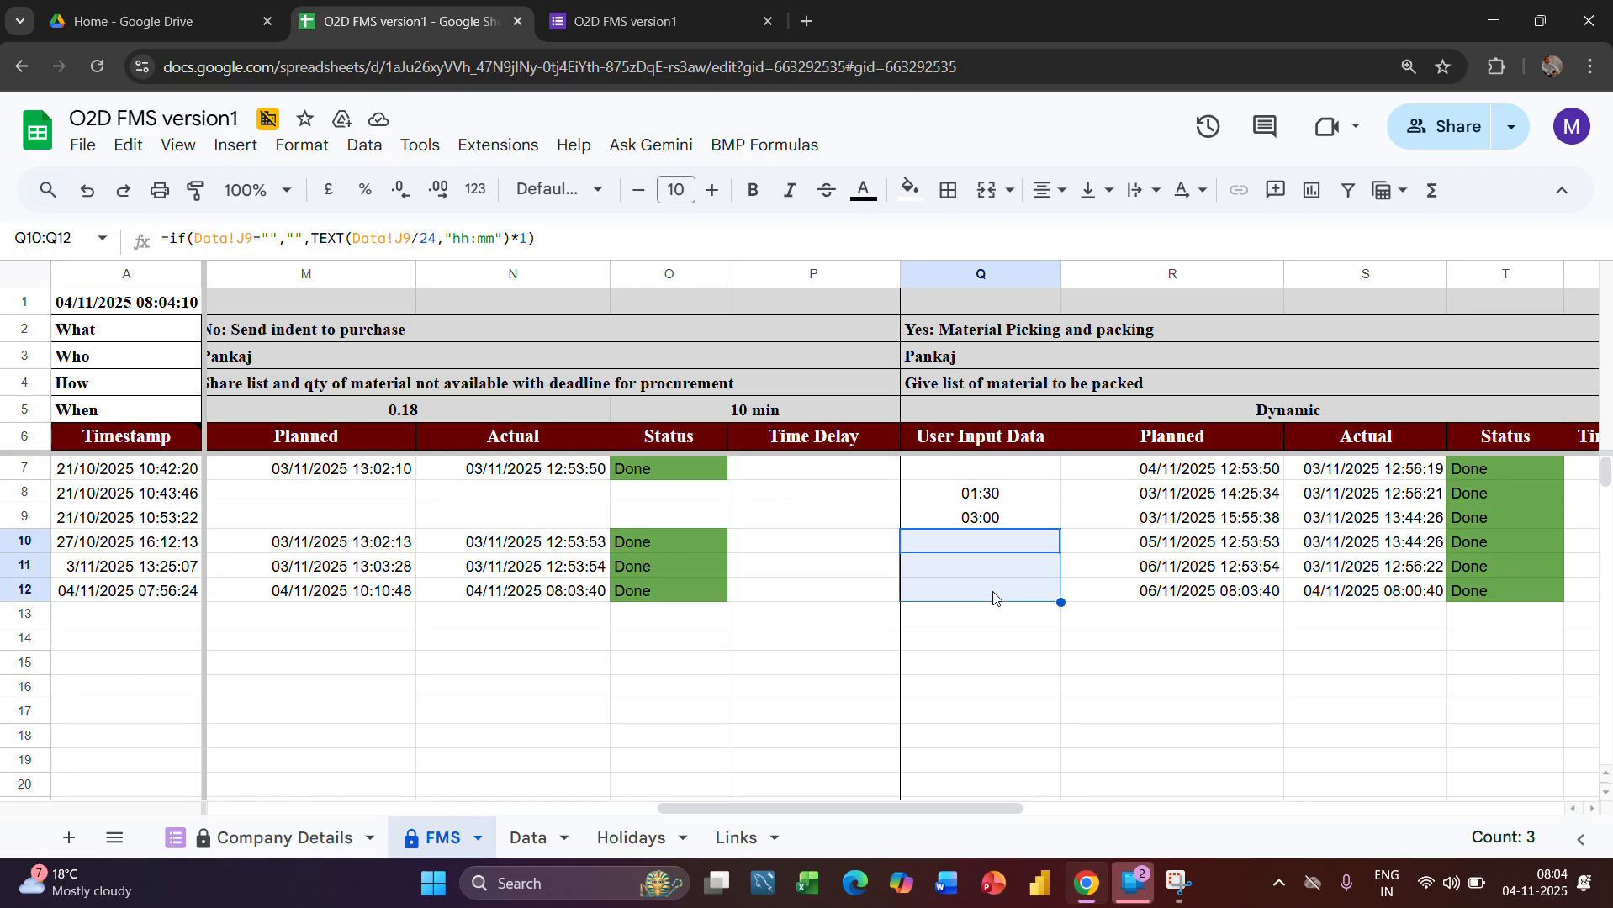
{"action": "left_click_drag", "start_coordinate": [958, 488], "coordinate": [963, 519]}
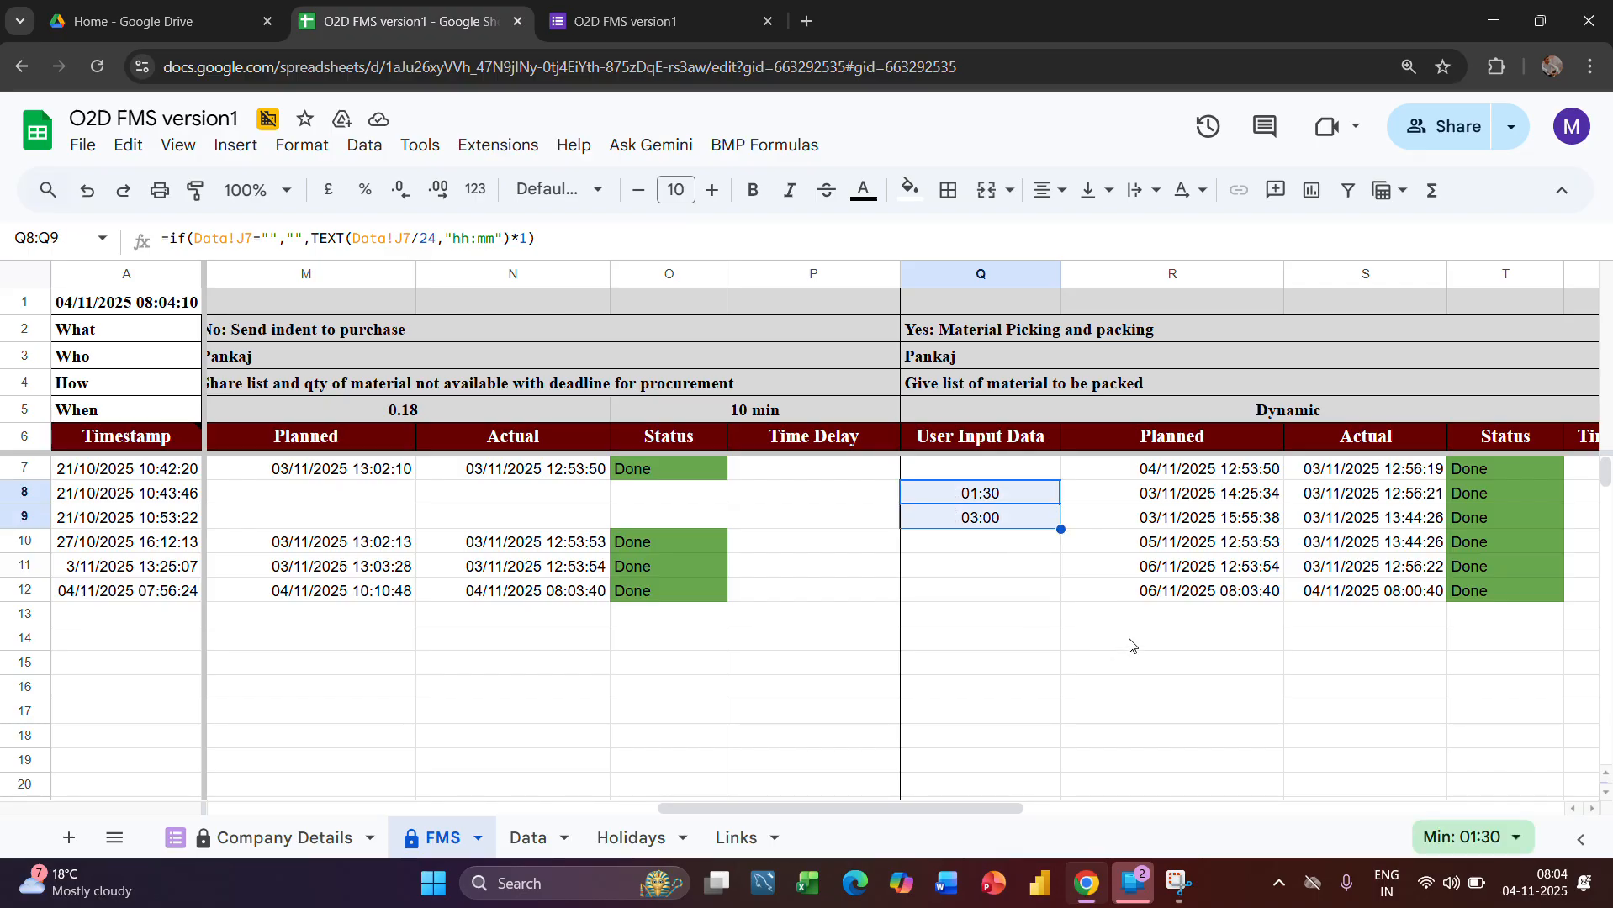
{"action": "scroll", "coordinate": [1127, 647], "scroll_direction": "right", "scroll_amount": 3}
{"action": "scroll", "coordinate": [1261, 687], "scroll_direction": "right", "scroll_amount": 8}
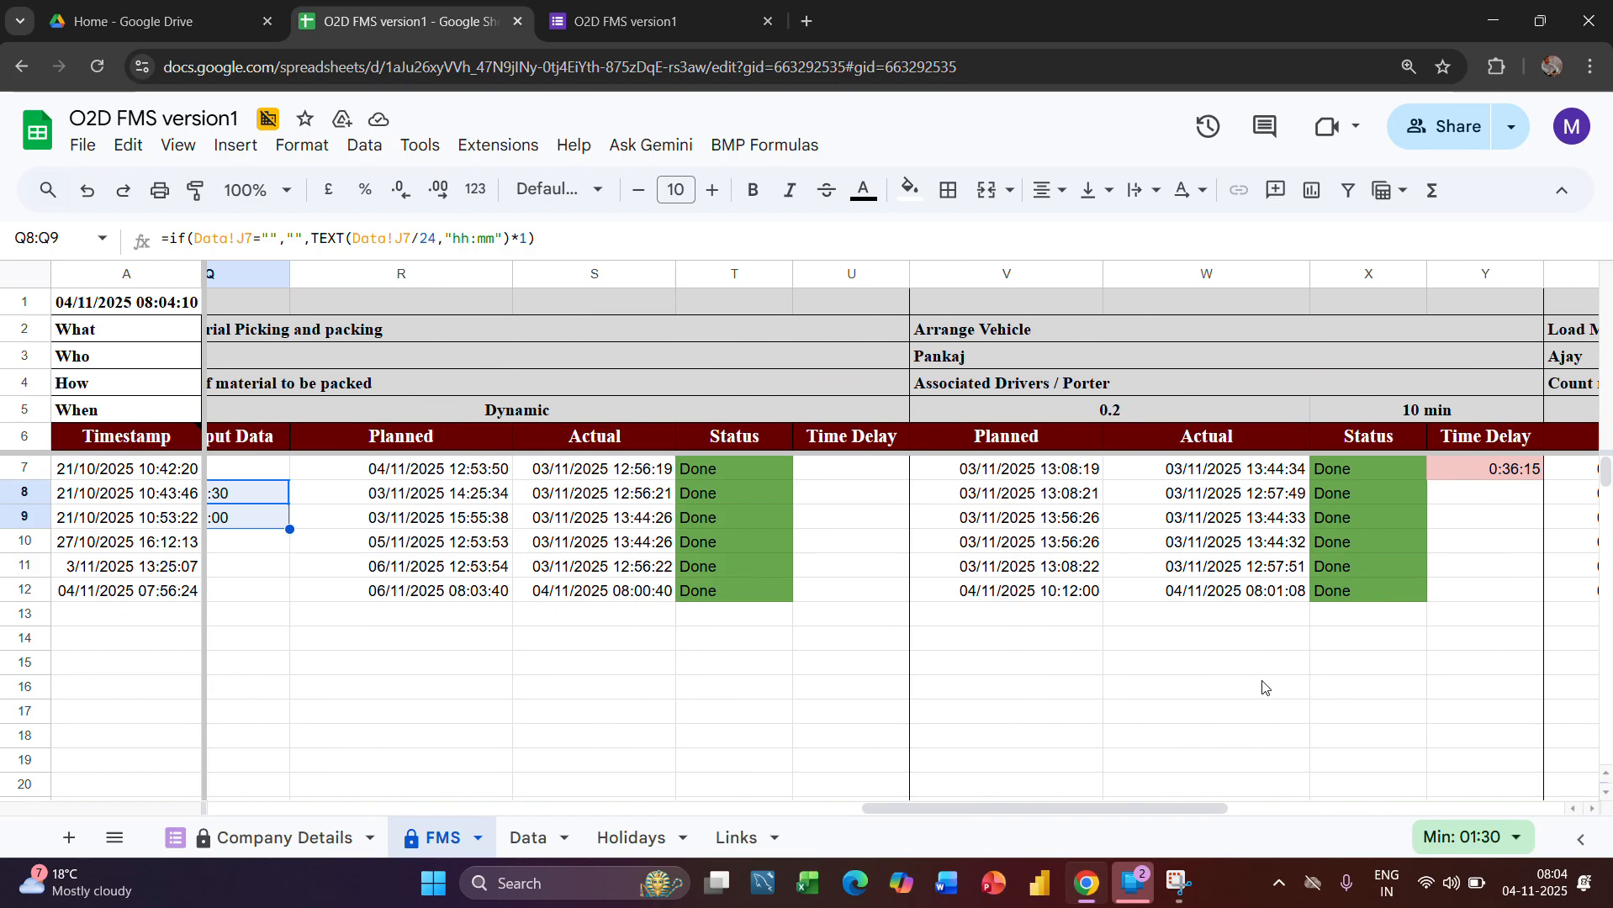
{"action": "scroll", "coordinate": [1036, 673], "scroll_direction": "left", "scroll_amount": 10}
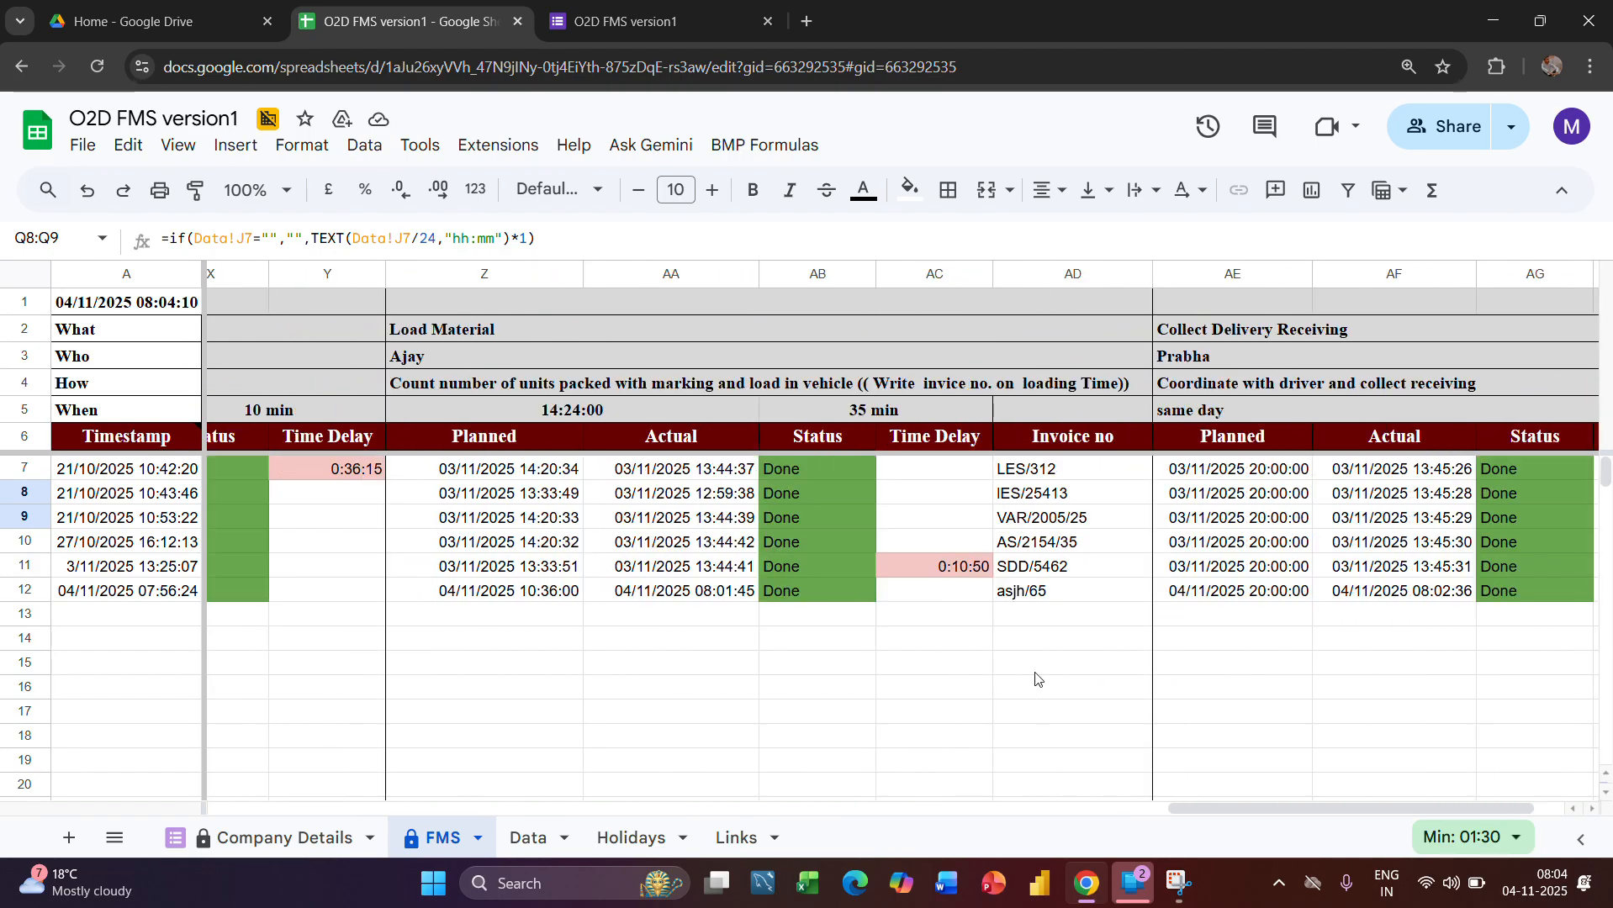